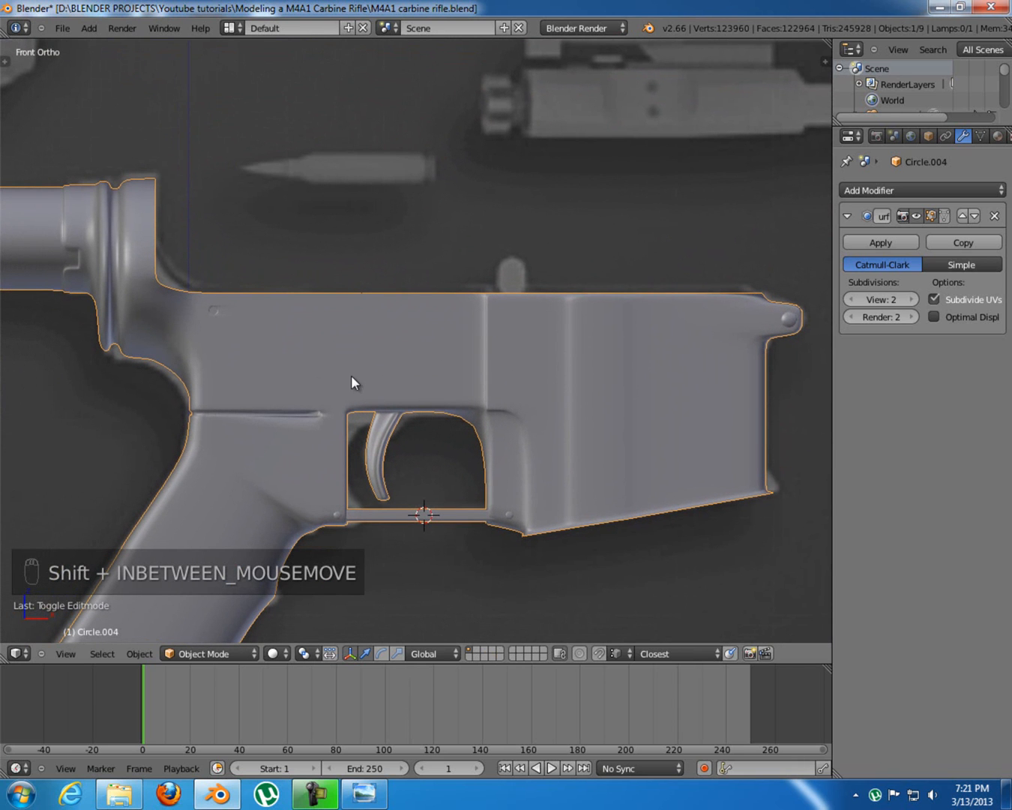
Enter Edit Mode on the lower receiver in wireframe, clear the selection, and turn off the subdivision modifier's viewport display
key(Tab)
key(z)
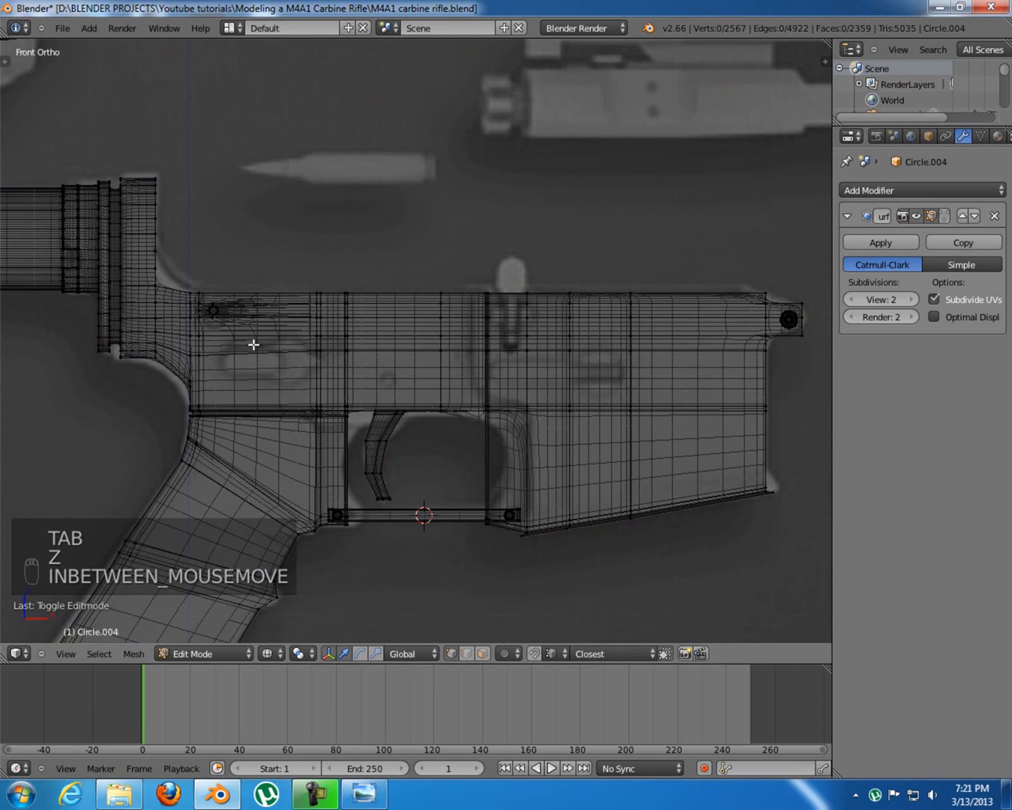
shift+middle_drag(282, 366, 311, 356)
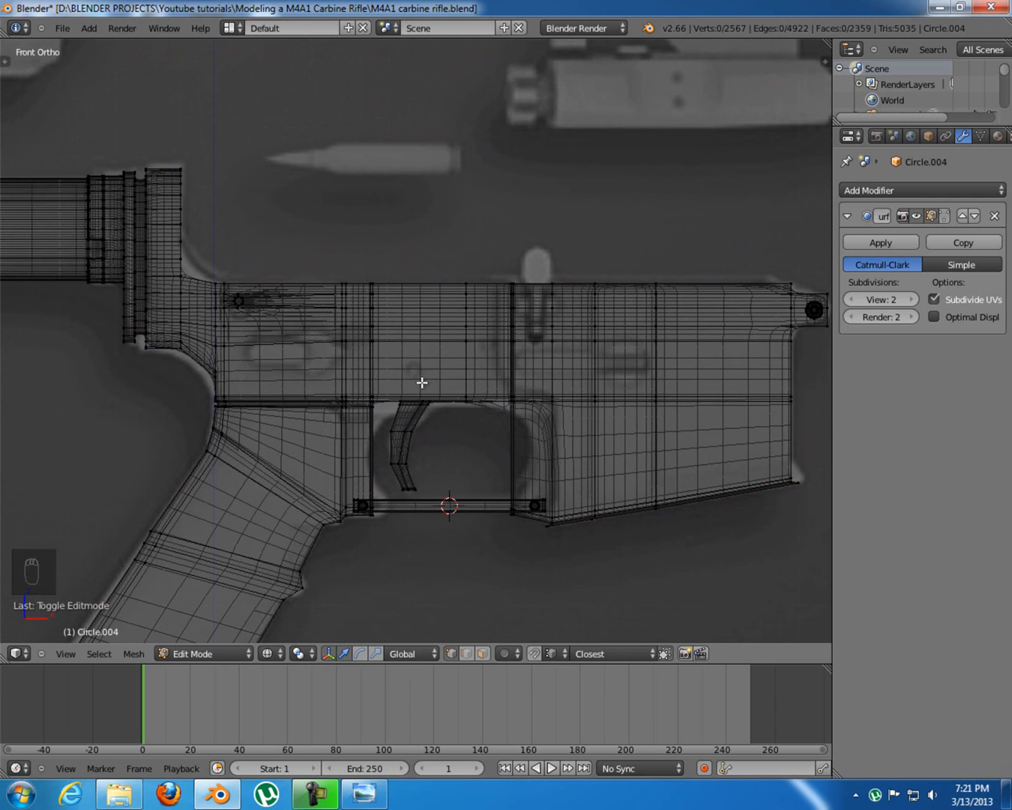
shift+middle_drag(422, 368, 483, 368)
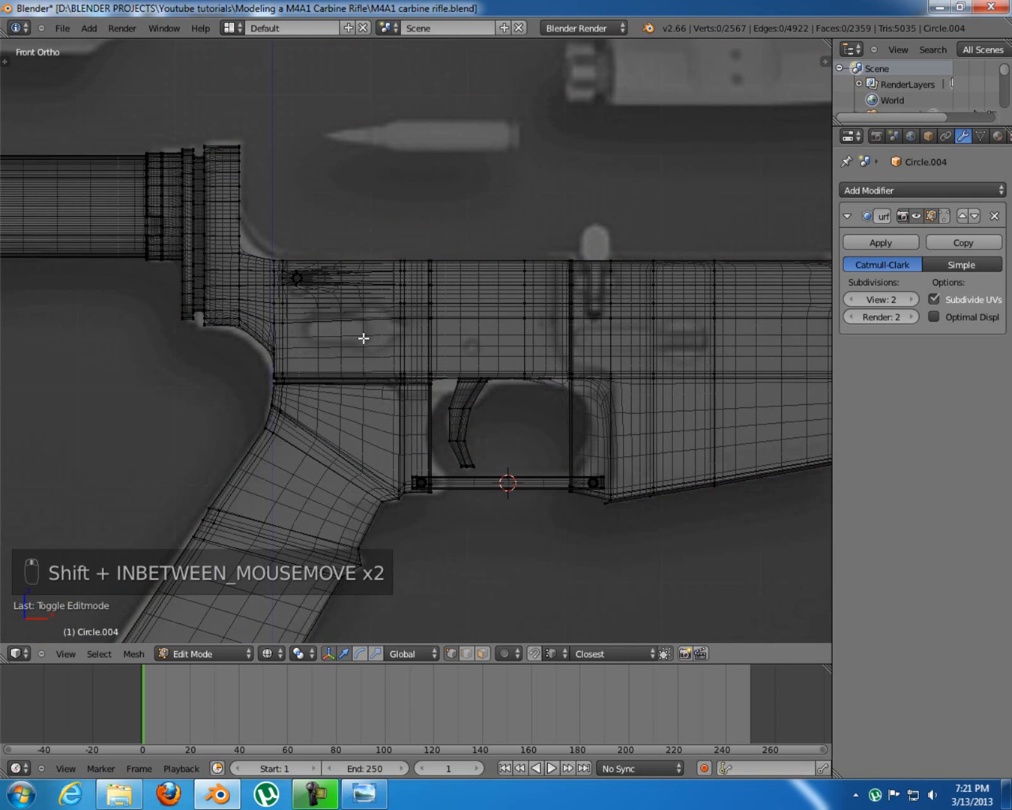
shift+middle_drag(353, 330, 371, 341)
scroll(371, 341, up, 2)
shift+middle_drag(680, 322, 582, 335)
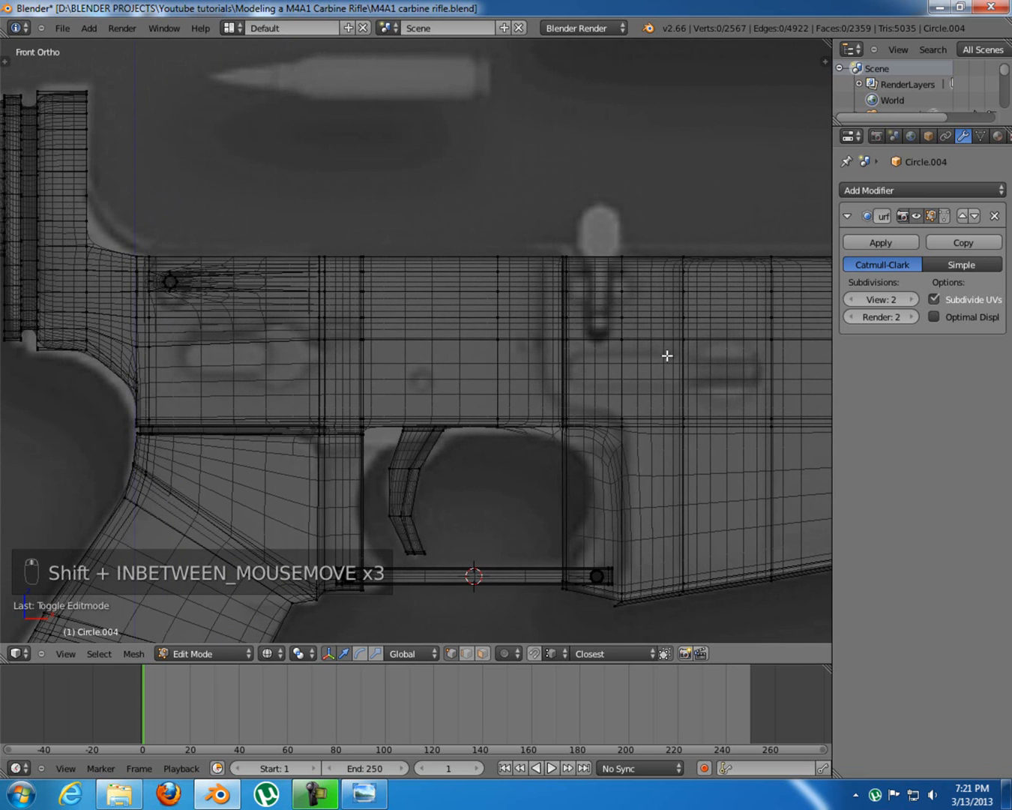
shift+middle_drag(301, 335, 348, 344)
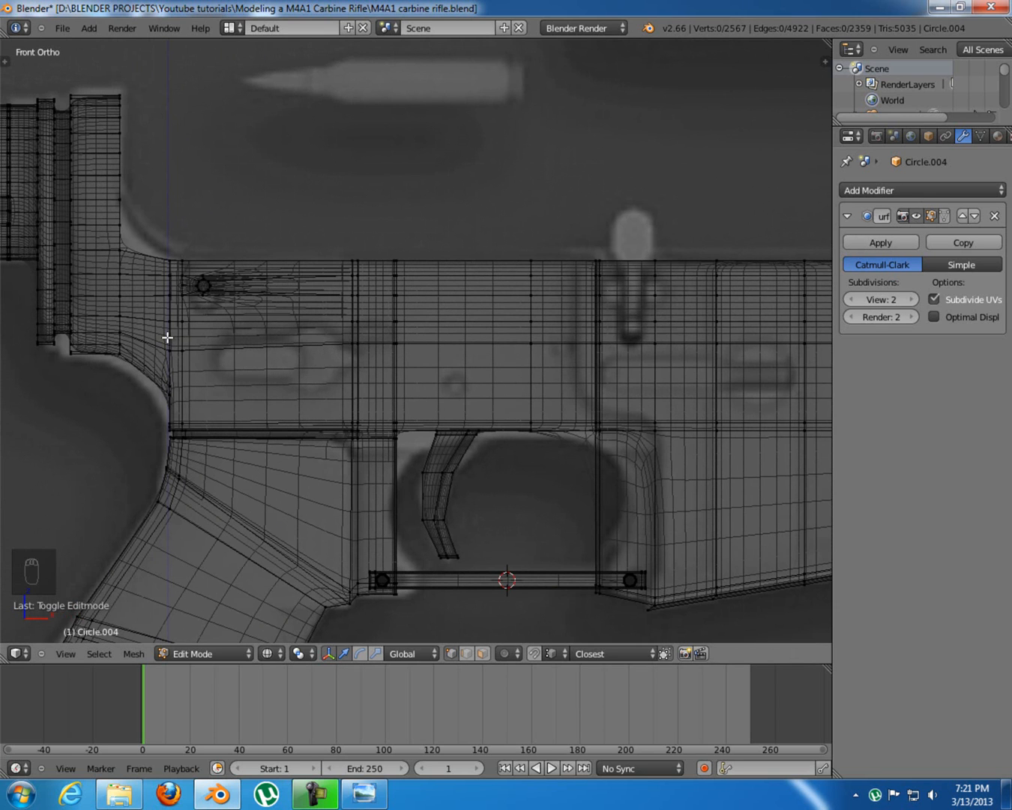
shift+middle_drag(361, 330, 374, 324)
key(a)
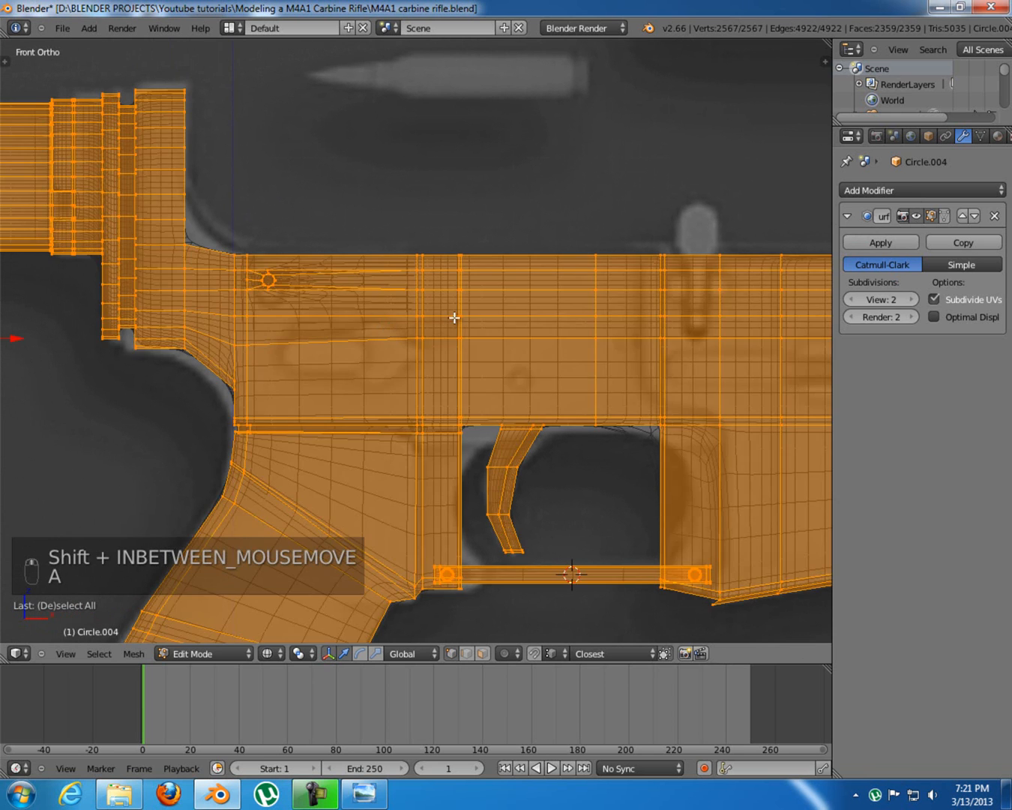
key(a)
scroll(338, 299, up, 4)
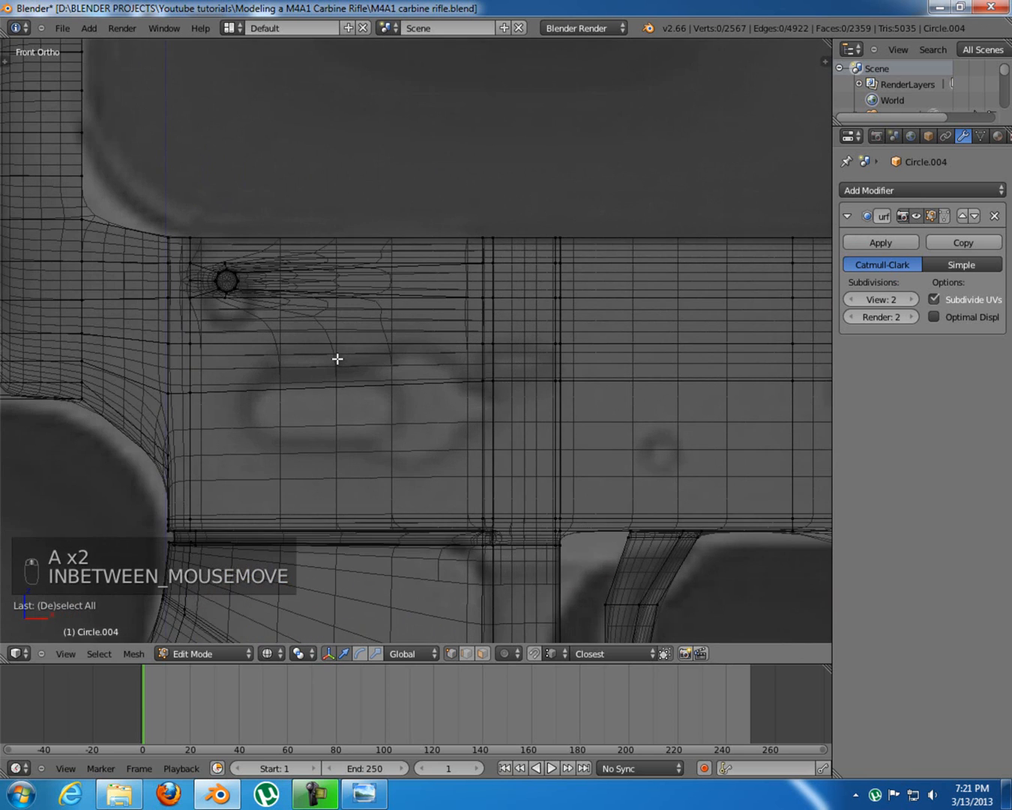
shift+middle_drag(338, 358, 397, 288)
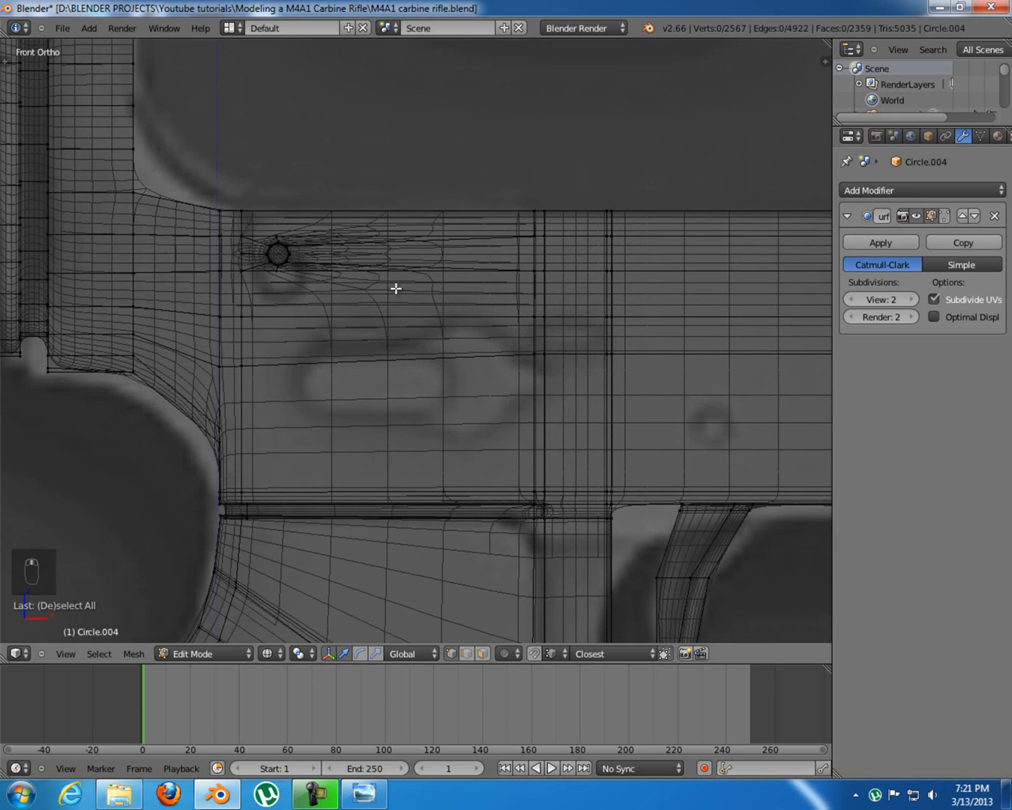
click(916, 216)
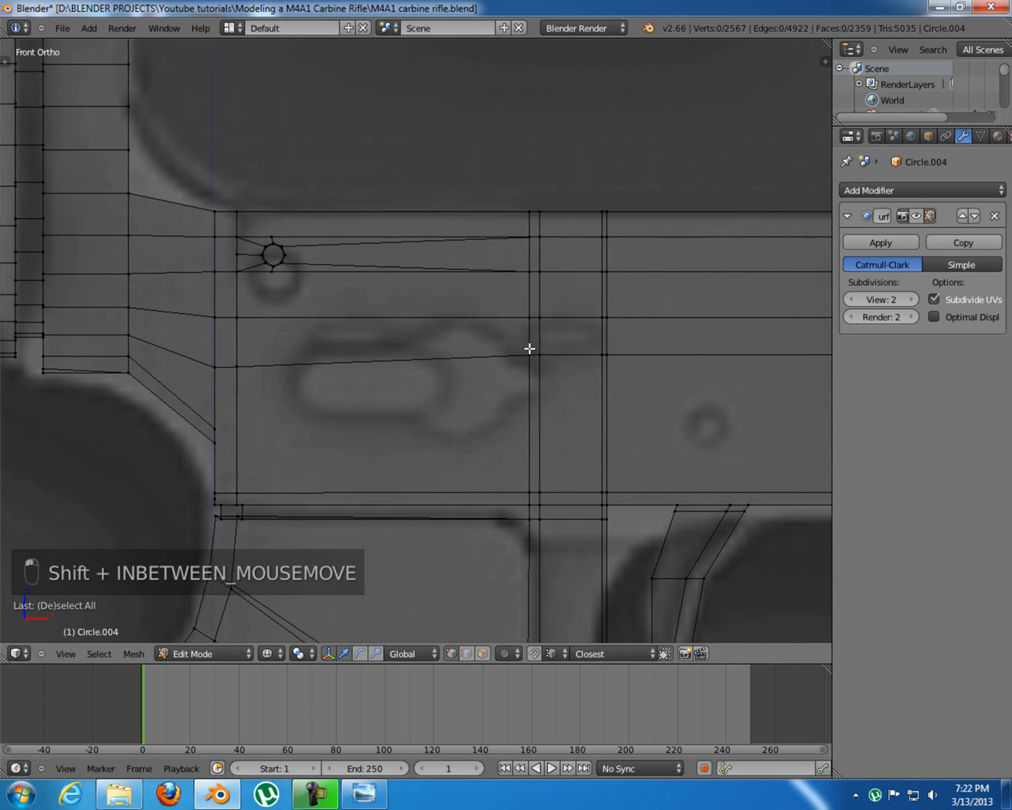
Extrude the receiver face directly above the trigger in place and scale the new face down to about half size
shift+middle_drag(540, 348, 501, 344)
shift+middle_drag(579, 362, 477, 346)
key(z)
scroll(348, 330, up, 2)
right_click(300, 317)
shift+right_click(607, 316)
shift+right_click(607, 514)
shift+right_click(277, 507)
key(z)
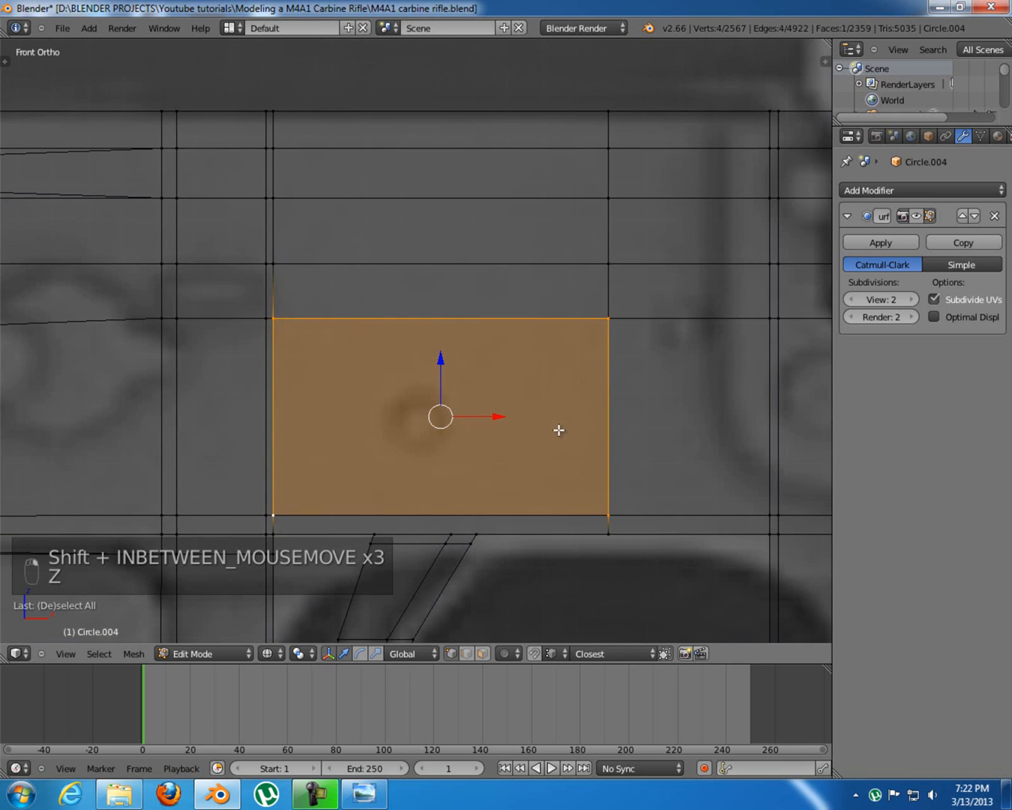
shift+middle_drag(557, 429, 520, 400)
scroll(450, 400, down, 2)
scroll(393, 399, down, 3)
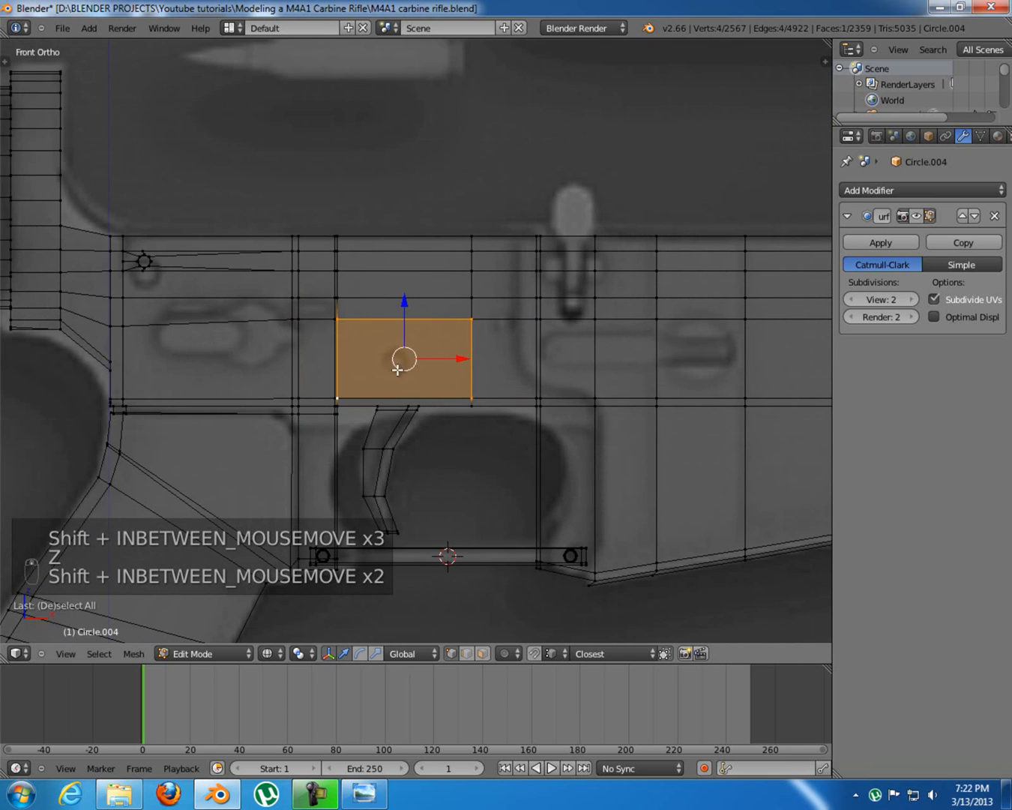
shift+middle_drag(397, 369, 405, 371)
scroll(436, 383, up, 5)
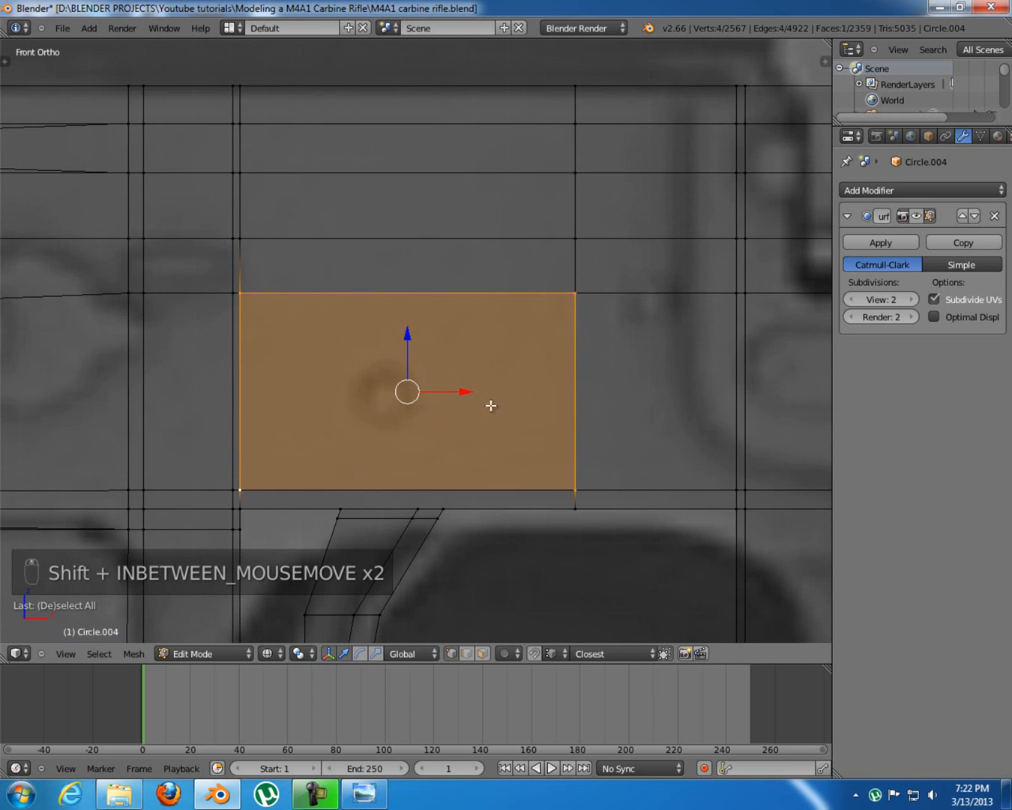
key(e)
right_click(660, 433)
key(s)
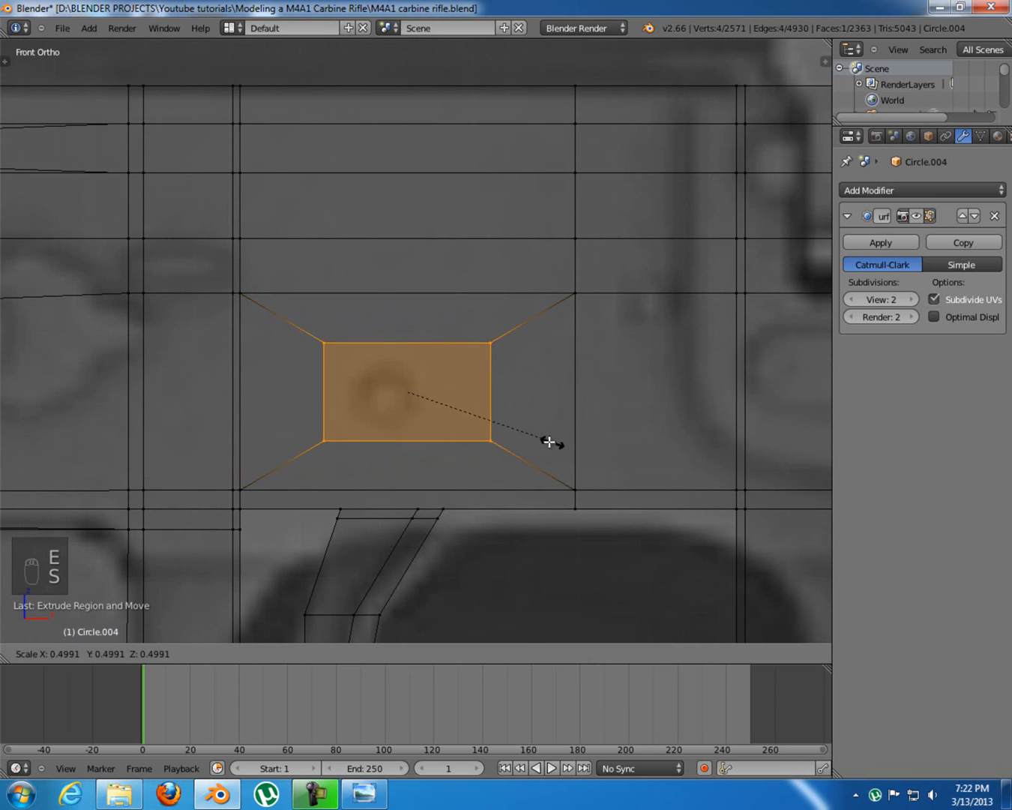
click(553, 444)
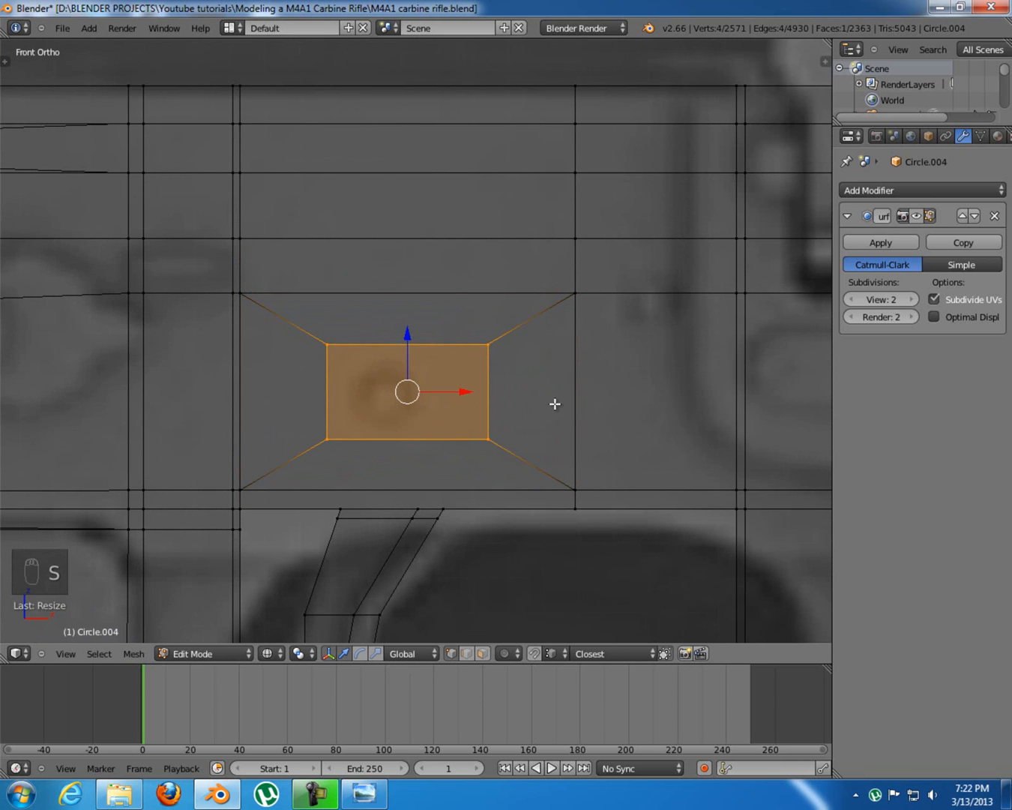
Turn on the edge length display for the mesh
key(n)
scroll(773, 408, down, 6)
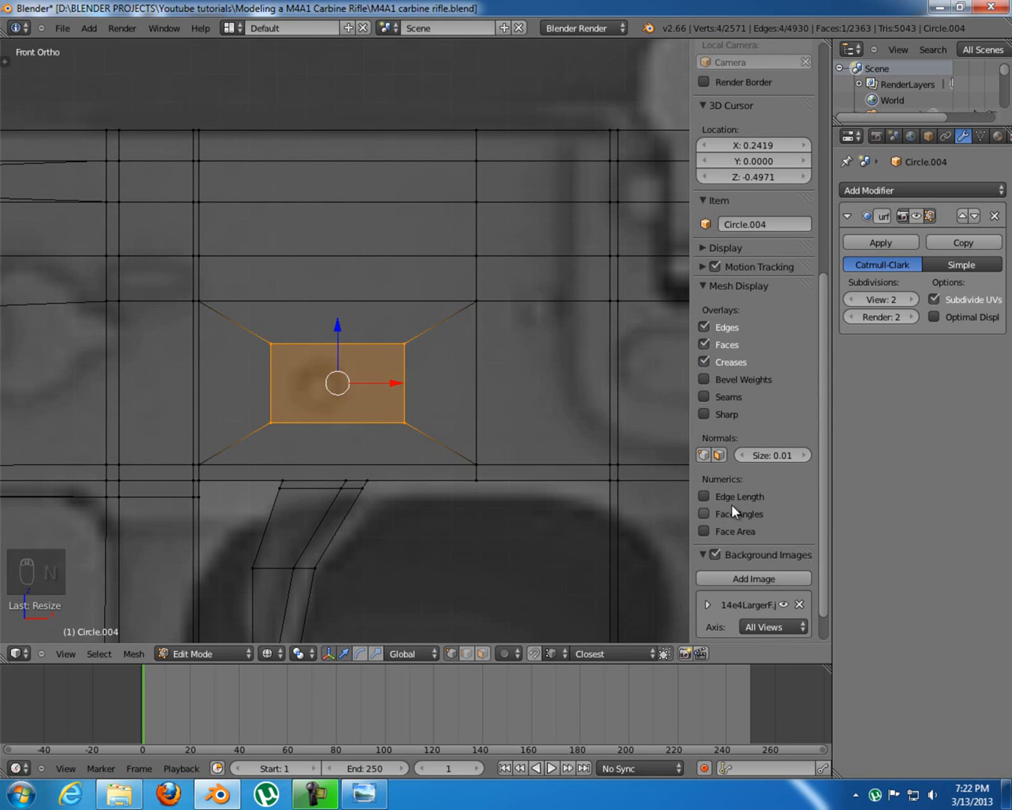
click(732, 501)
shift+middle_drag(462, 377, 516, 371)
scroll(514, 375, up, 1)
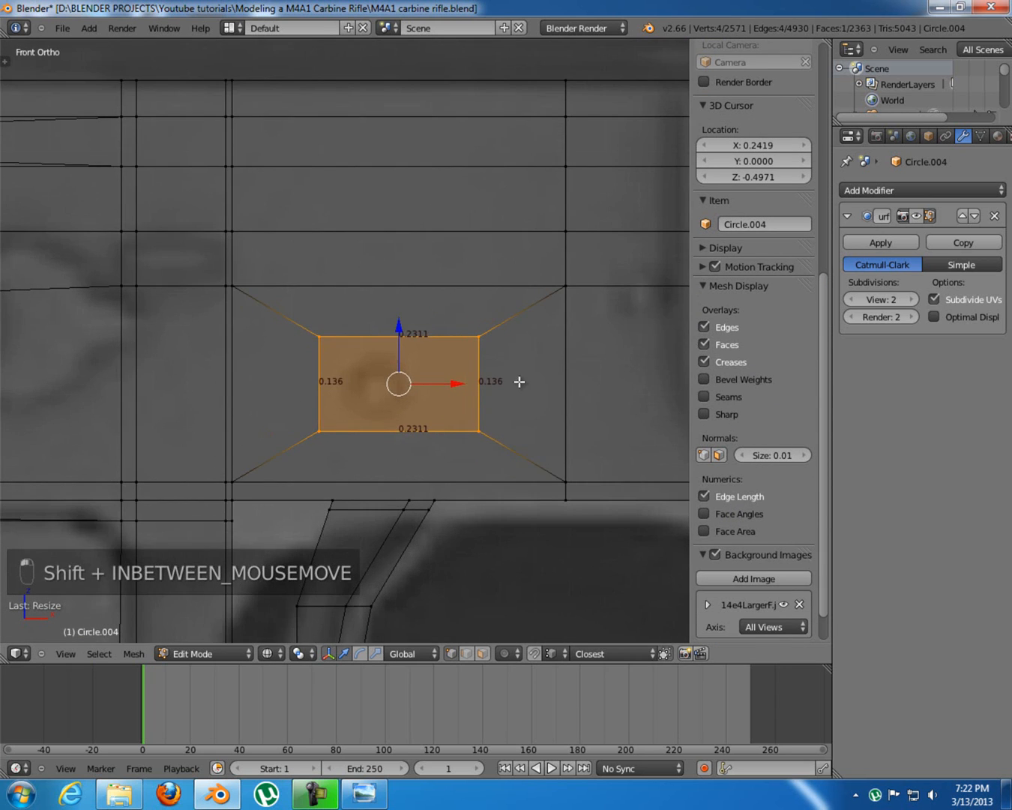
Scale the inner face along X and Z into a square with 0.1402 edges
key(s)
key(x)
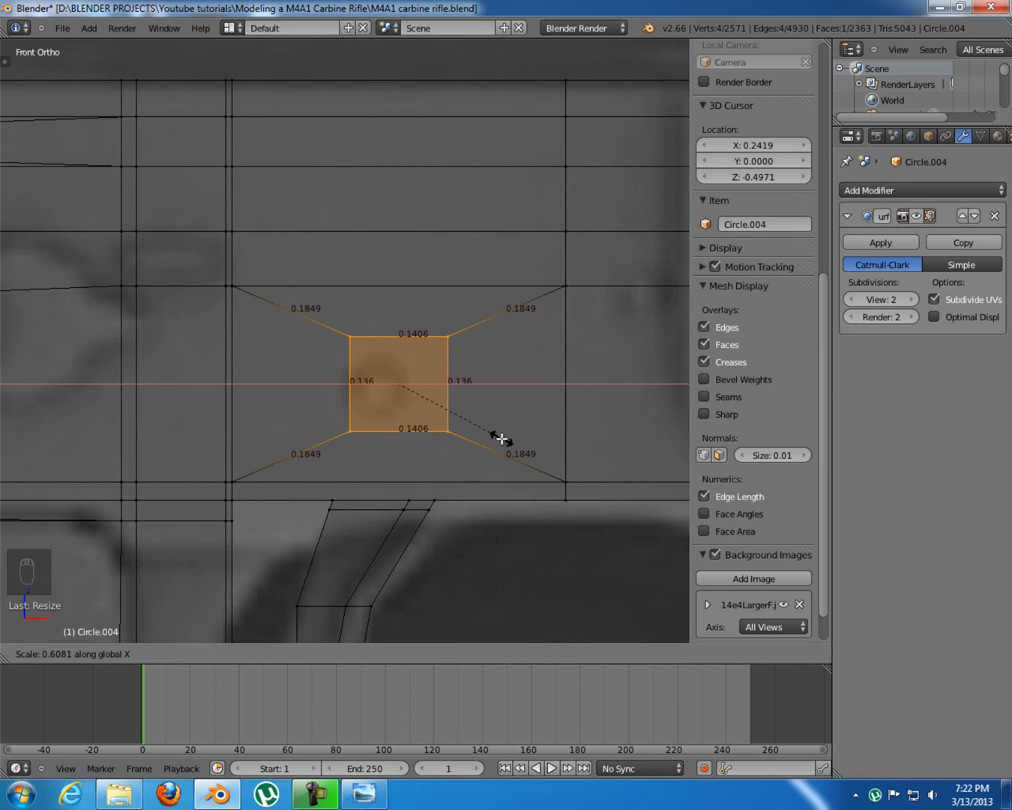
click(499, 438)
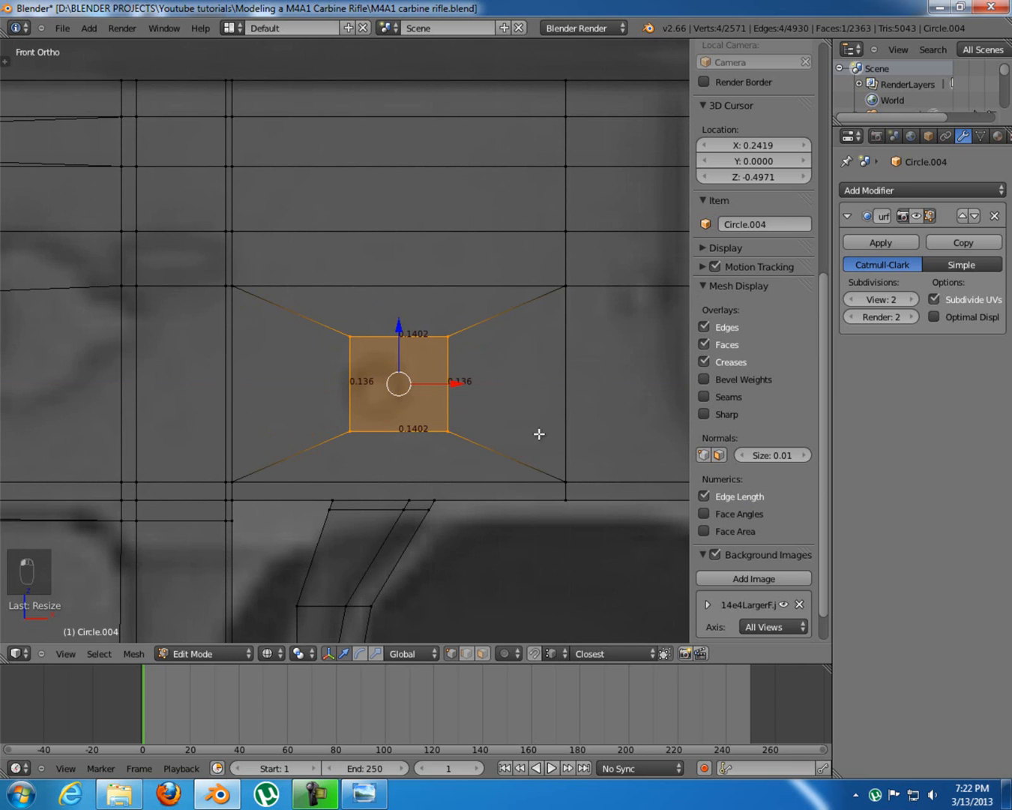
key(s)
key(z)
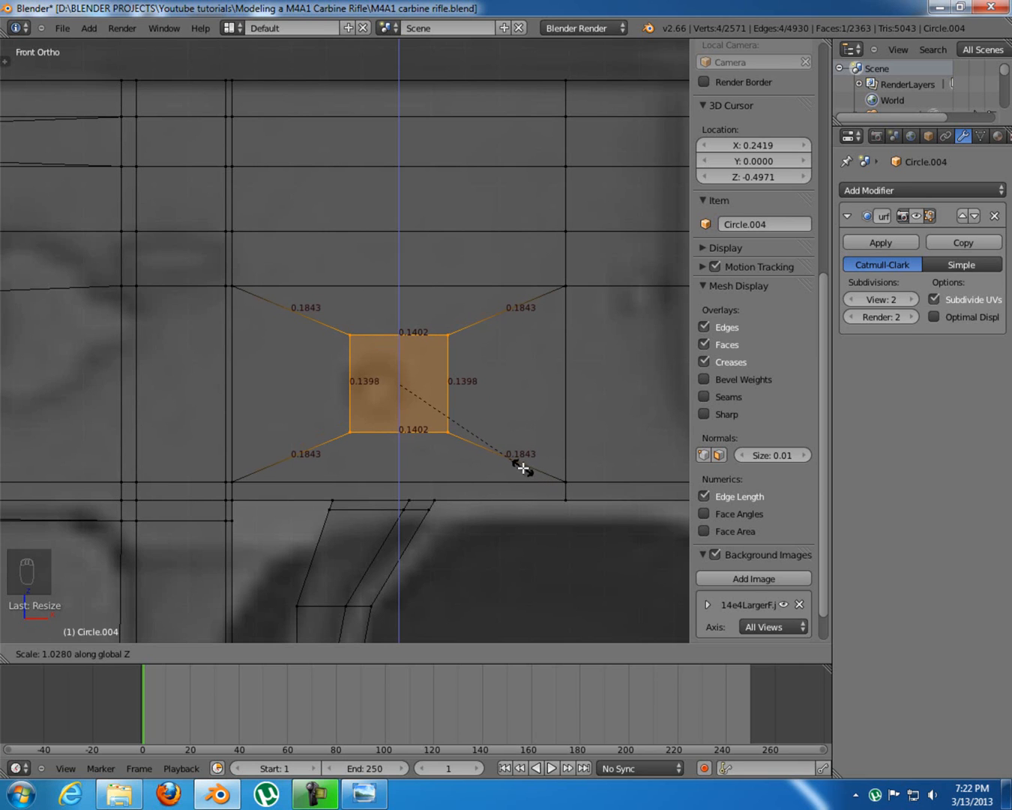
click(528, 469)
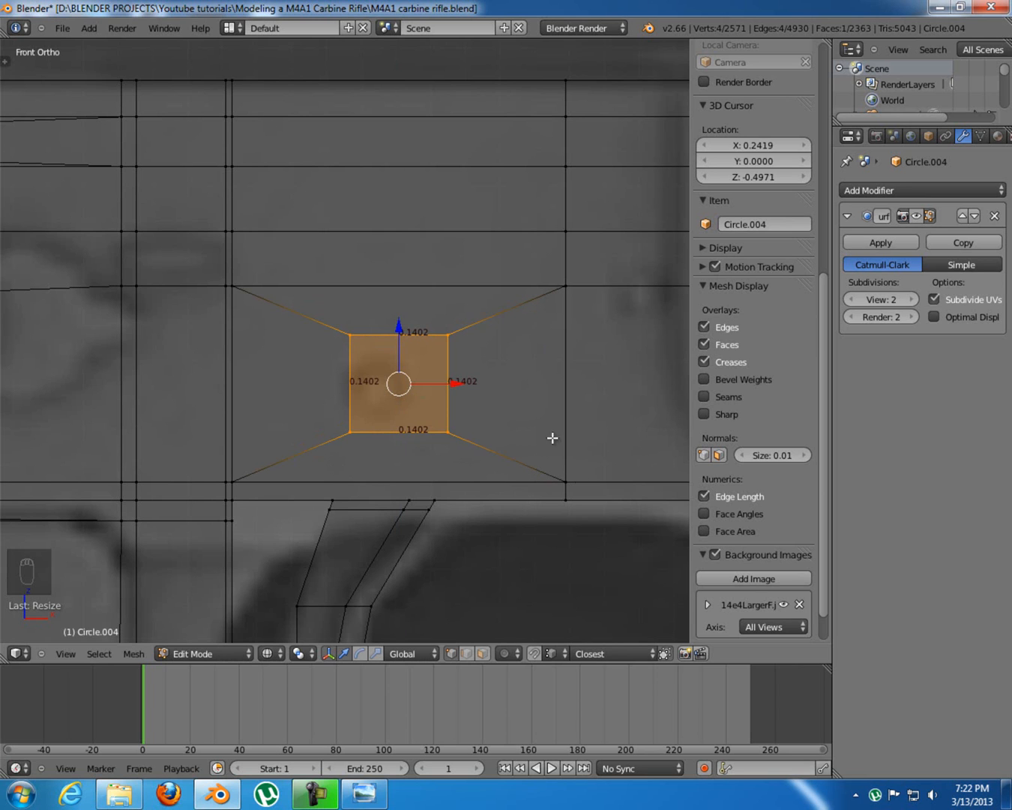
Subdivide the square face and dissolve its centre vertex, keeping the midpoints on the edges
key(w)
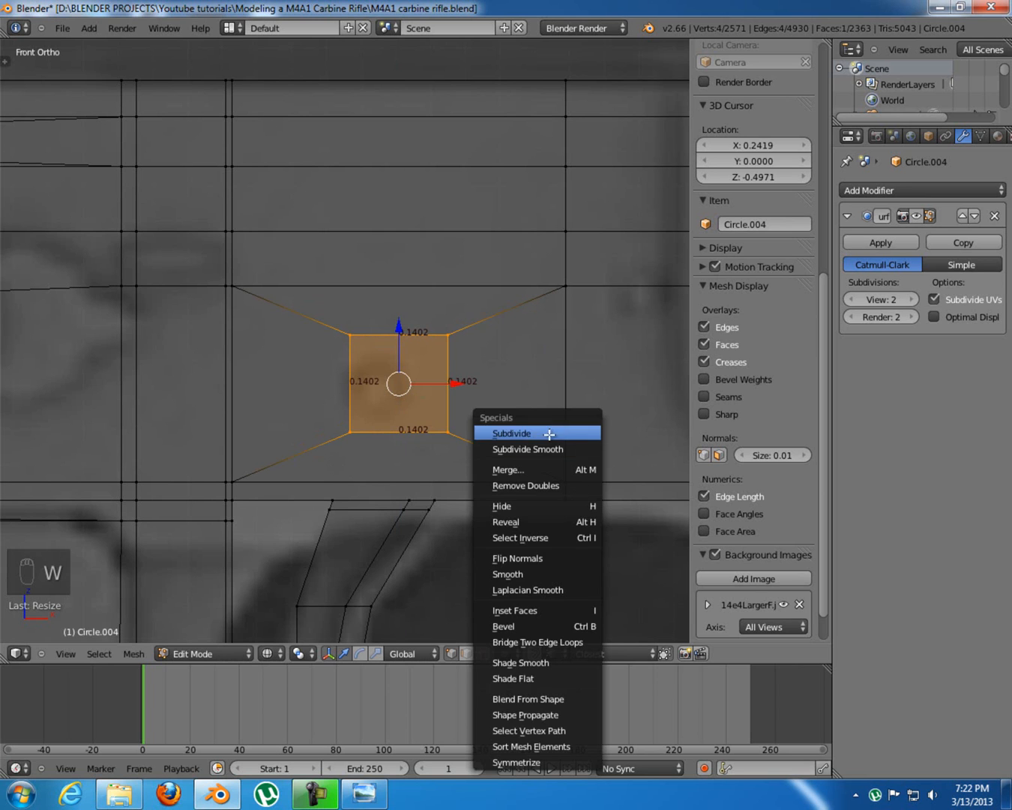
click(549, 429)
right_click(390, 381)
key(x)
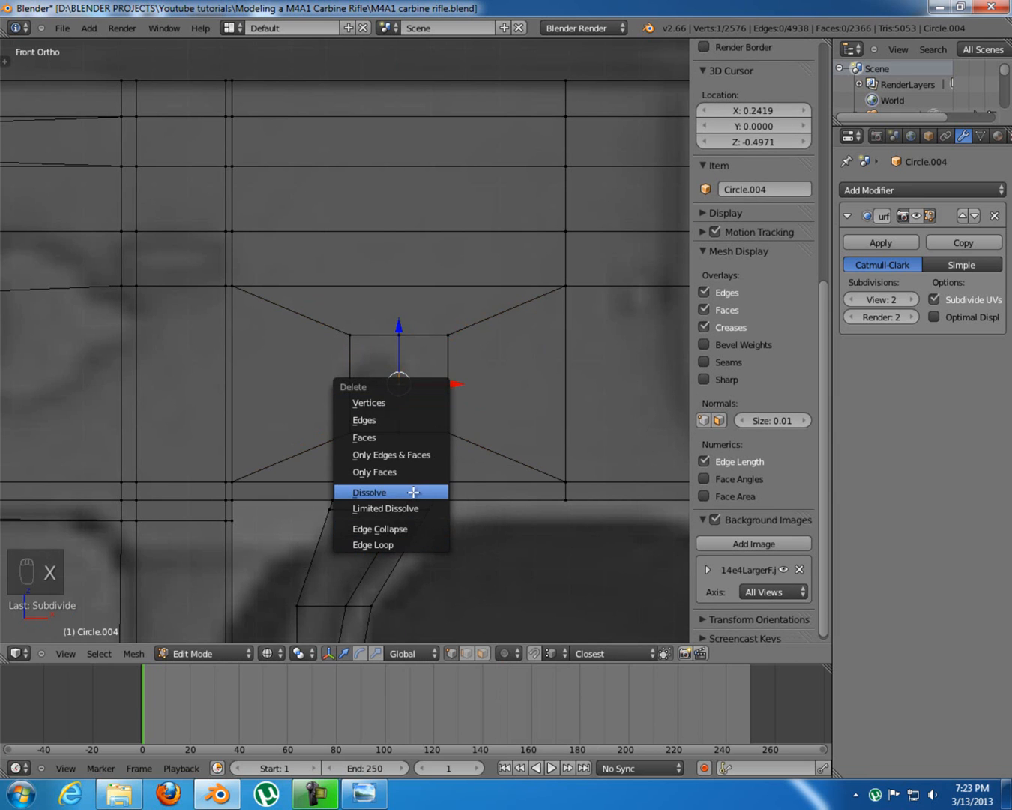
click(414, 492)
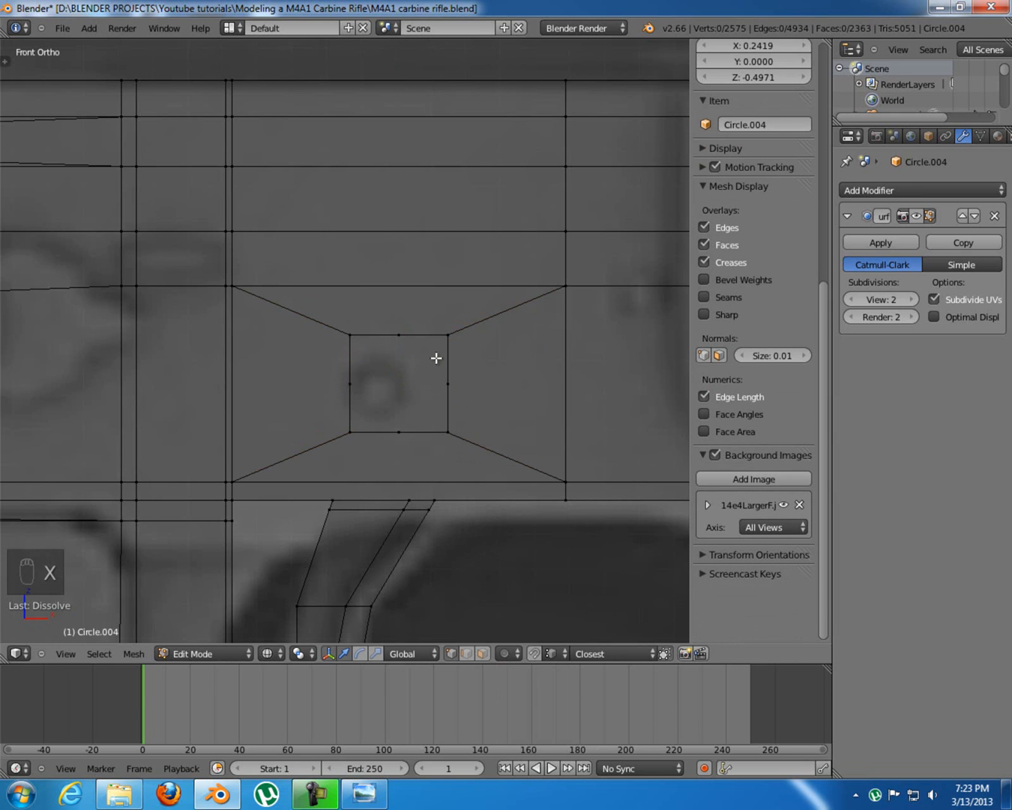
Select the square's eight vertices, turn off the edge length display, and round them into an octagon with To Sphere at 1.0
key(z)
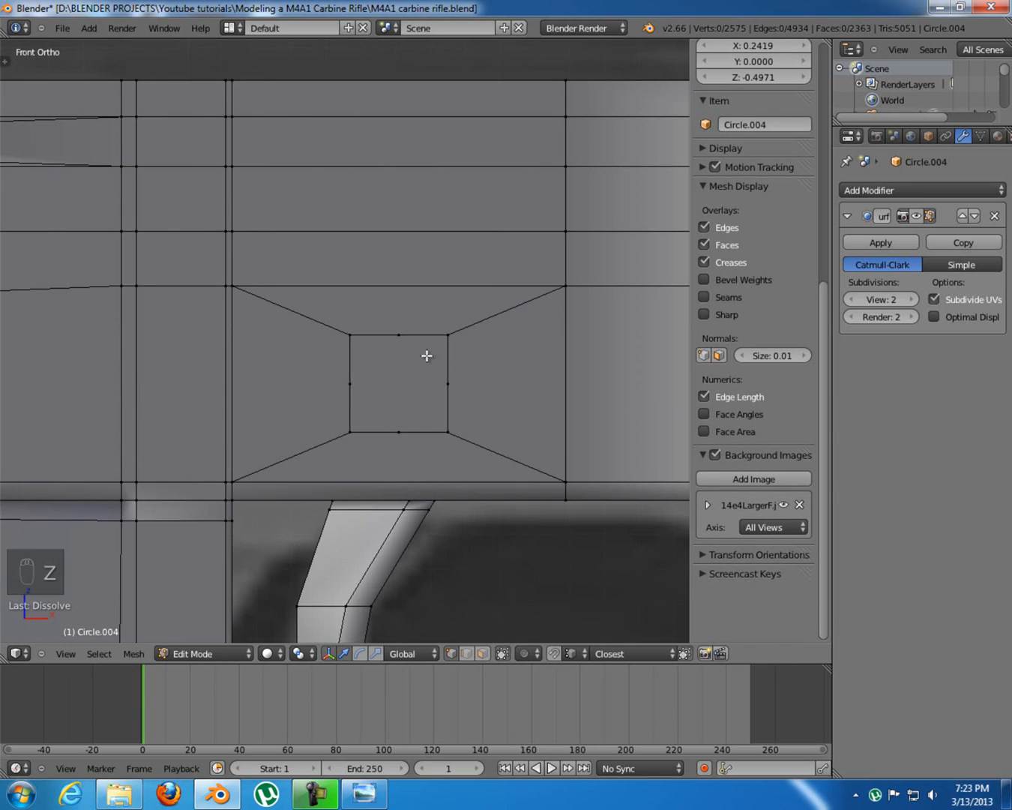
key(c)
mouse_move(349, 351)
mouse_down()
mouse_move(344, 375)
mouse_move(360, 420)
mouse_move(468, 383)
mouse_move(442, 332)
mouse_up()
right_click(468, 360)
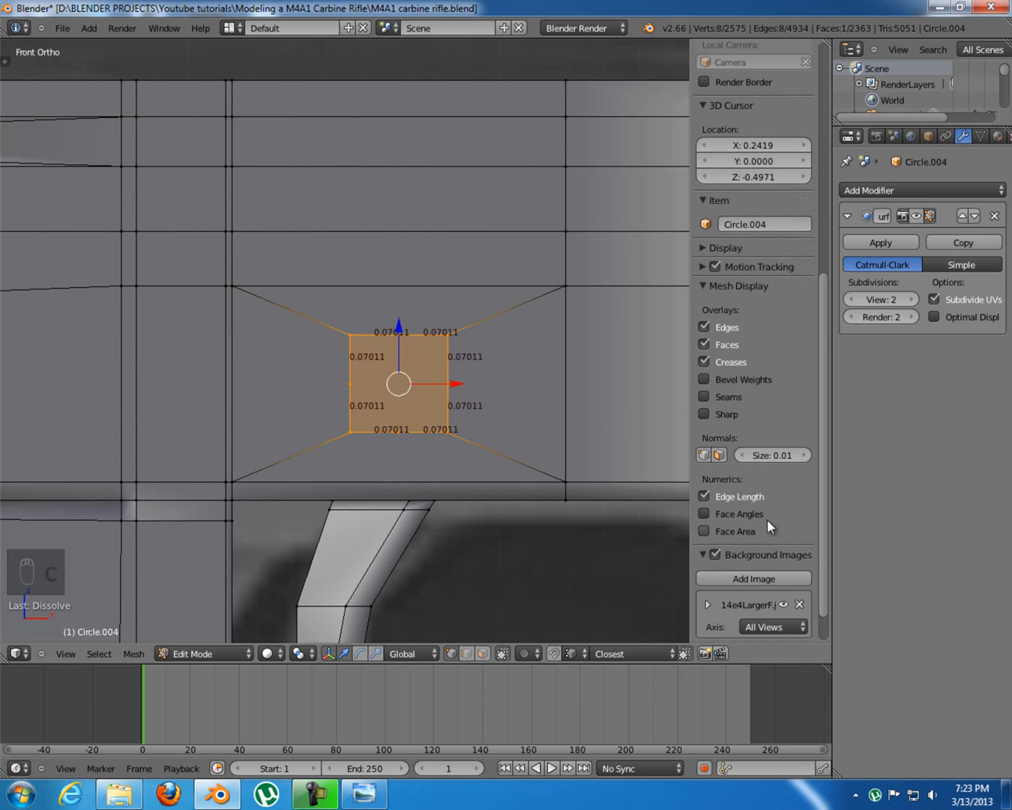
click(733, 493)
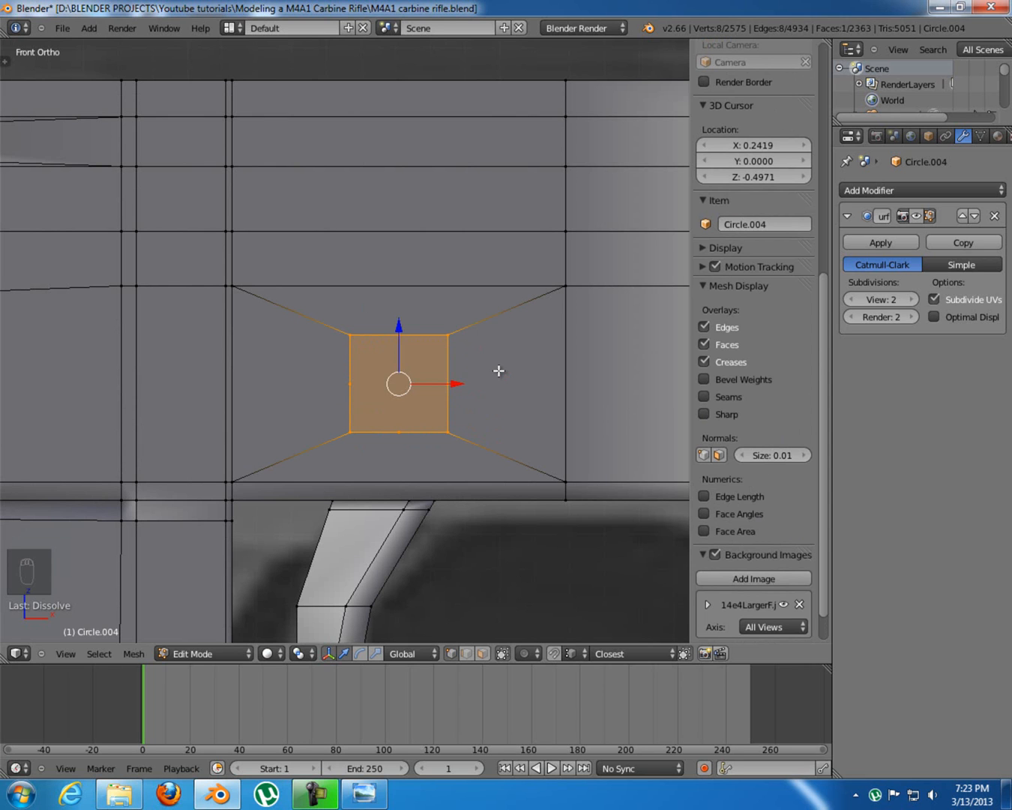
key(alt+shift+s)
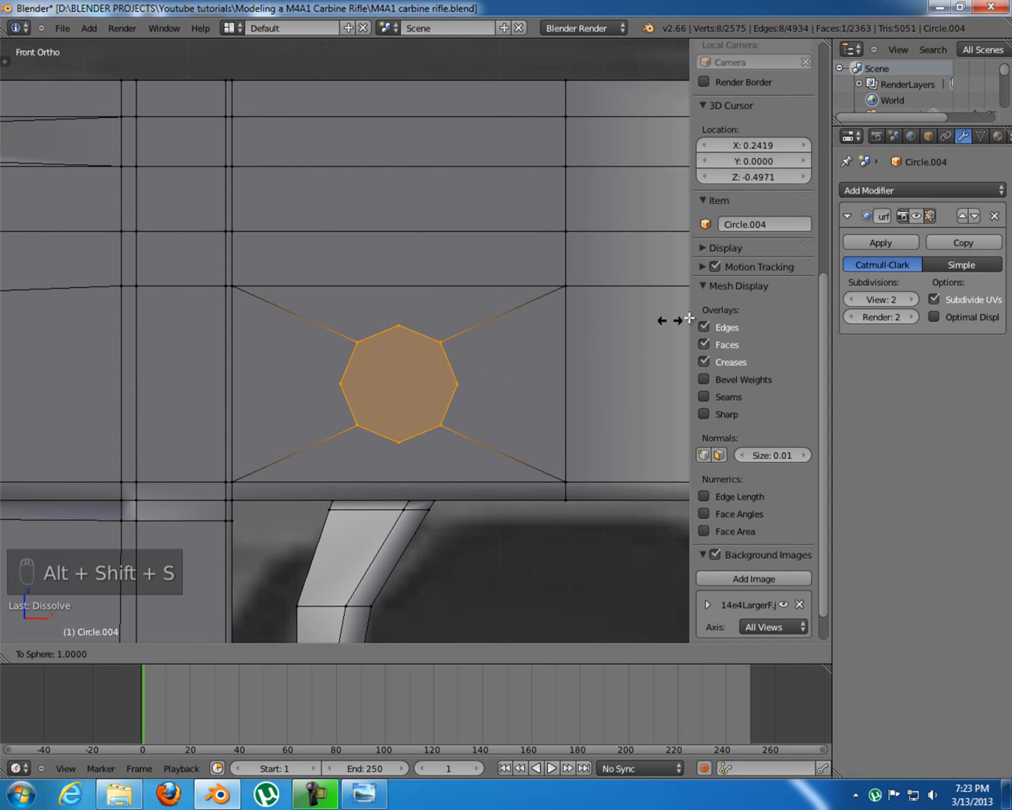
click(152, 301)
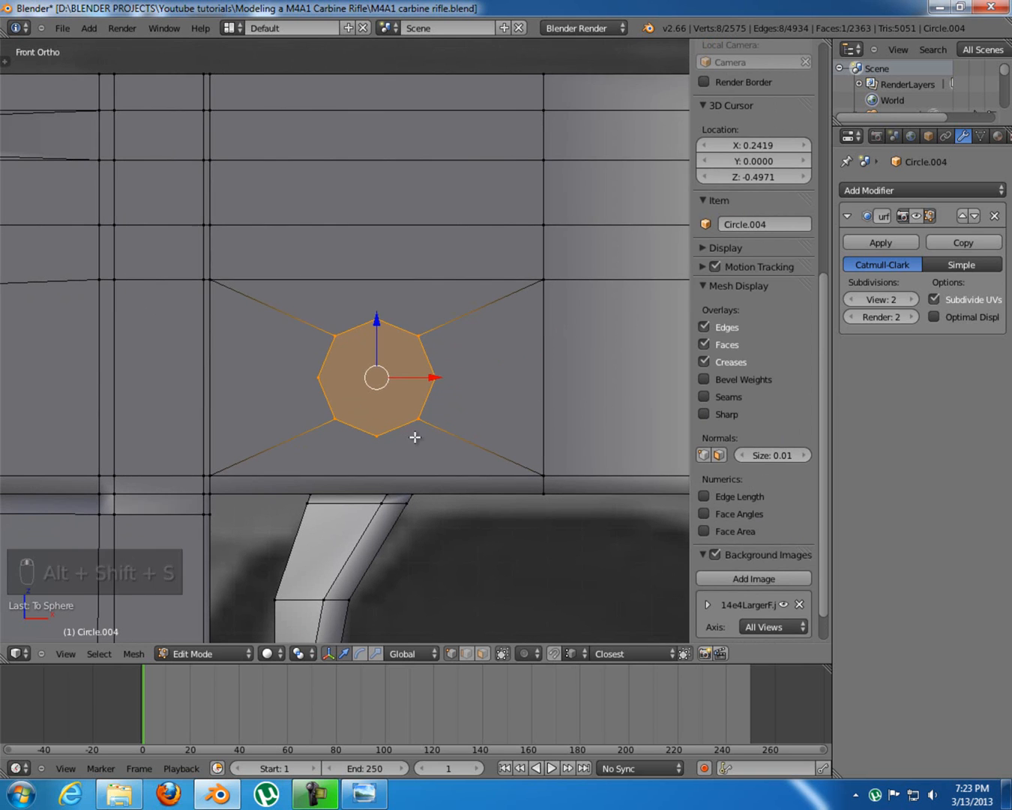
Scale the octagon to about half size and move it over the round pin in the reference image
key(z)
key(s)
key(s)
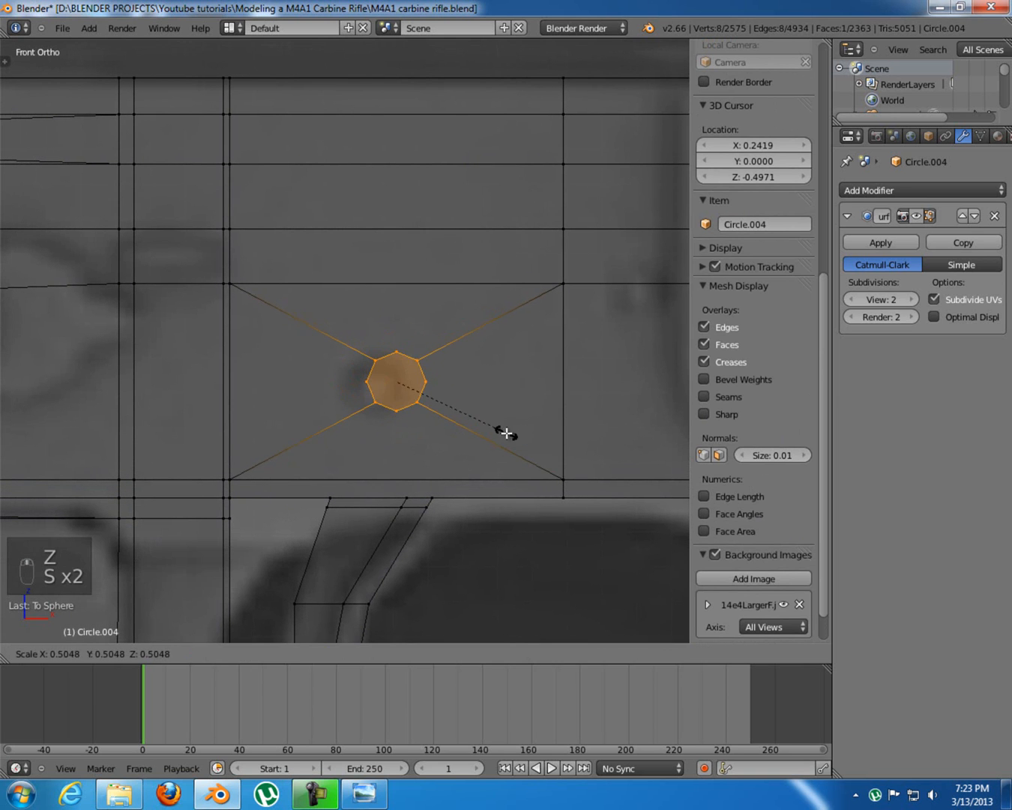
click(498, 427)
key(g)
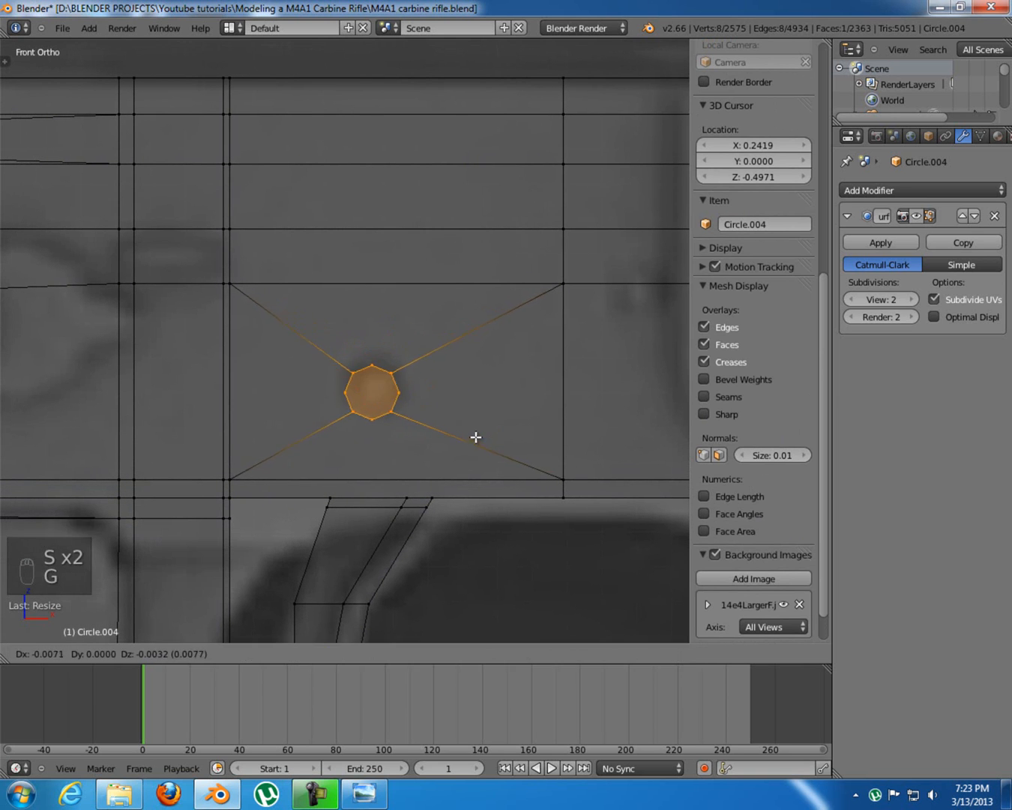
click(478, 431)
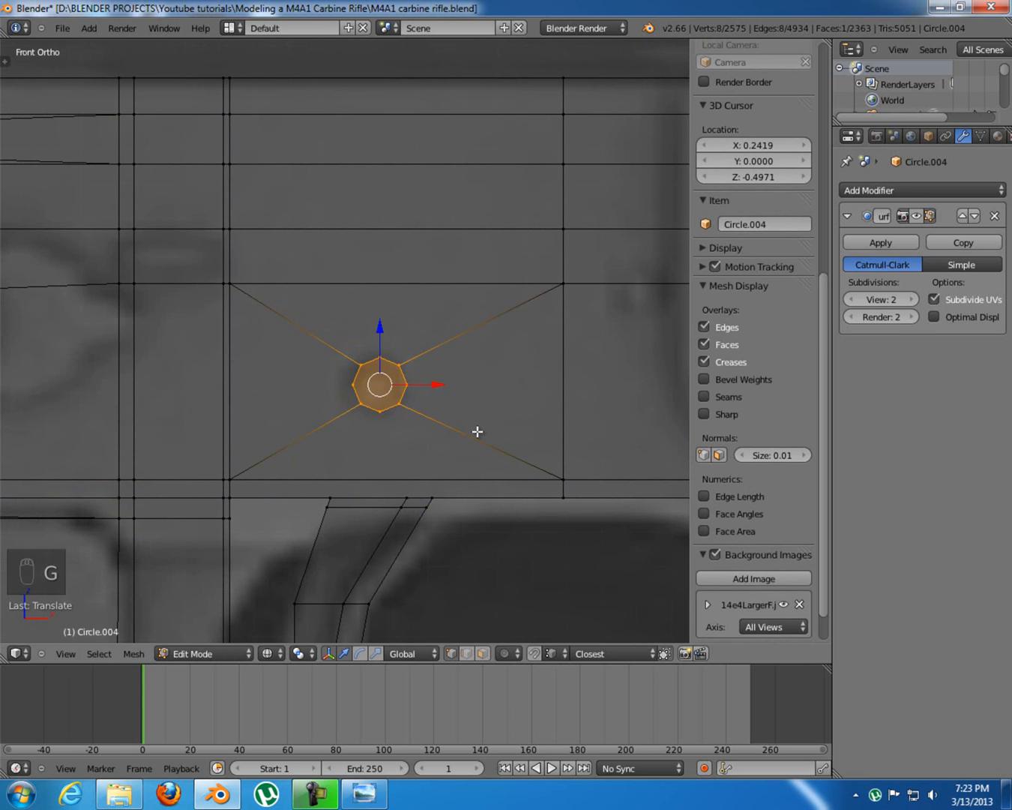
Extrude the octagonal face 0.001 into the receiver in the top view
key(KP_7)
shift+middle_drag(466, 414, 480, 446)
scroll(496, 450, up, 2)
key(e)
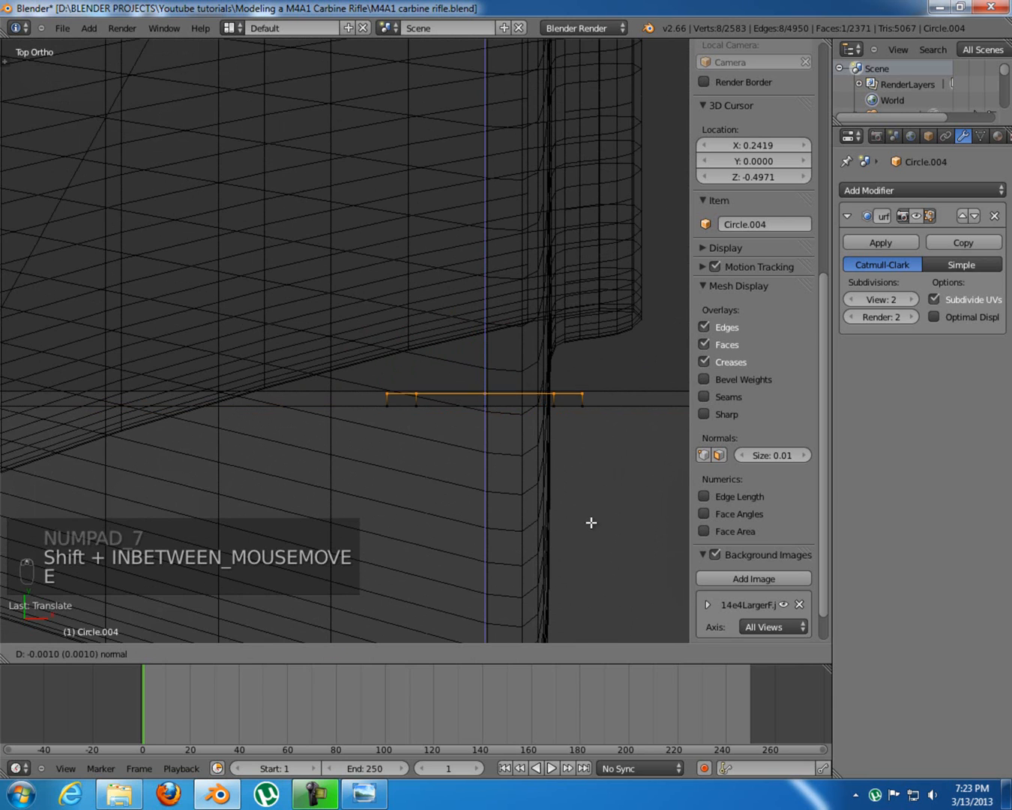
click(591, 523)
Extrude the octagonal pin face in place and scale it to about 0.91 to form an inner ring
key(KP_1)
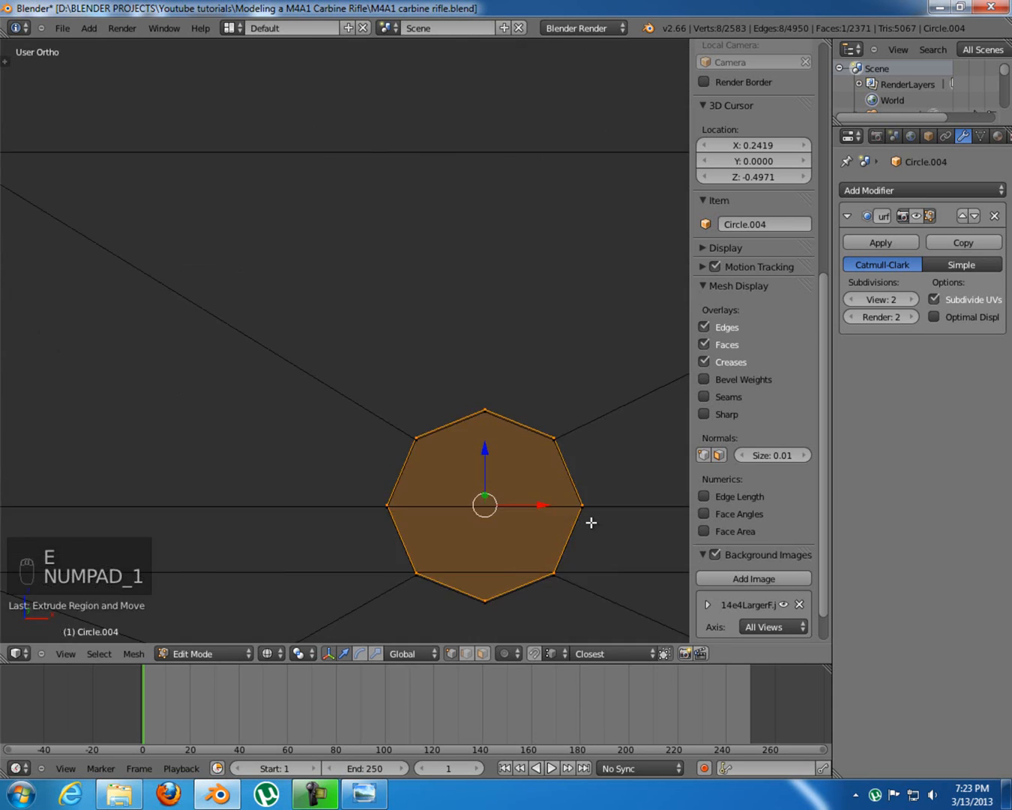
key(e)
click(612, 560)
shift+middle_drag(565, 587, 465, 531)
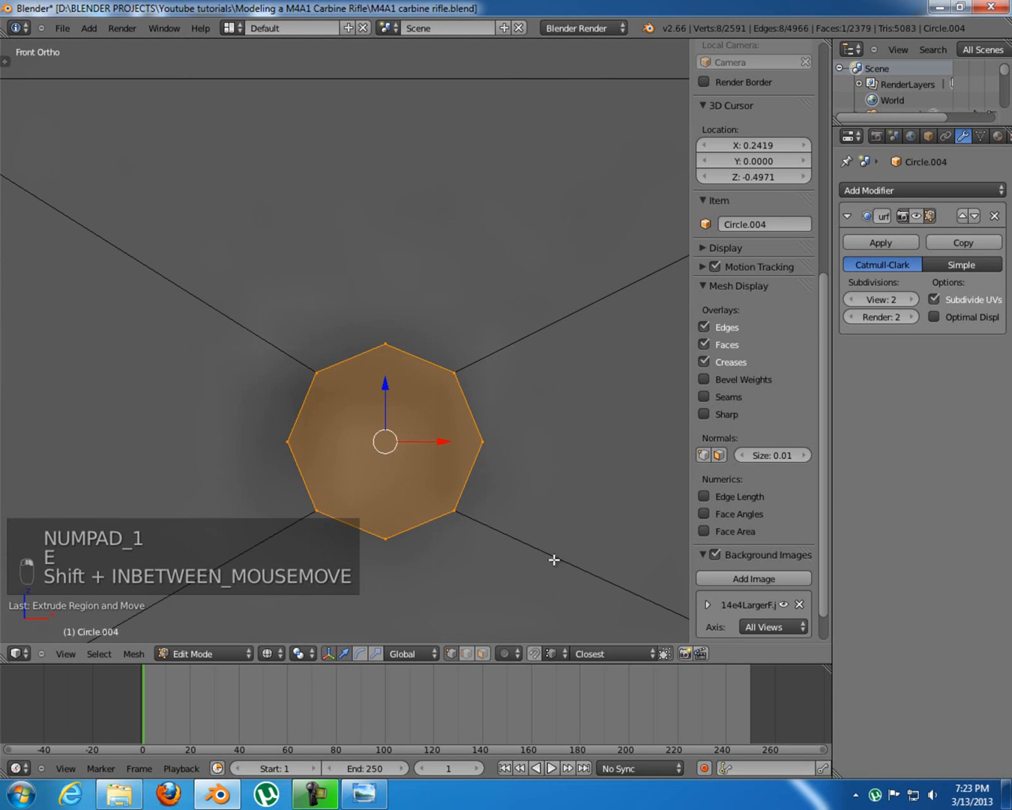
key(s)
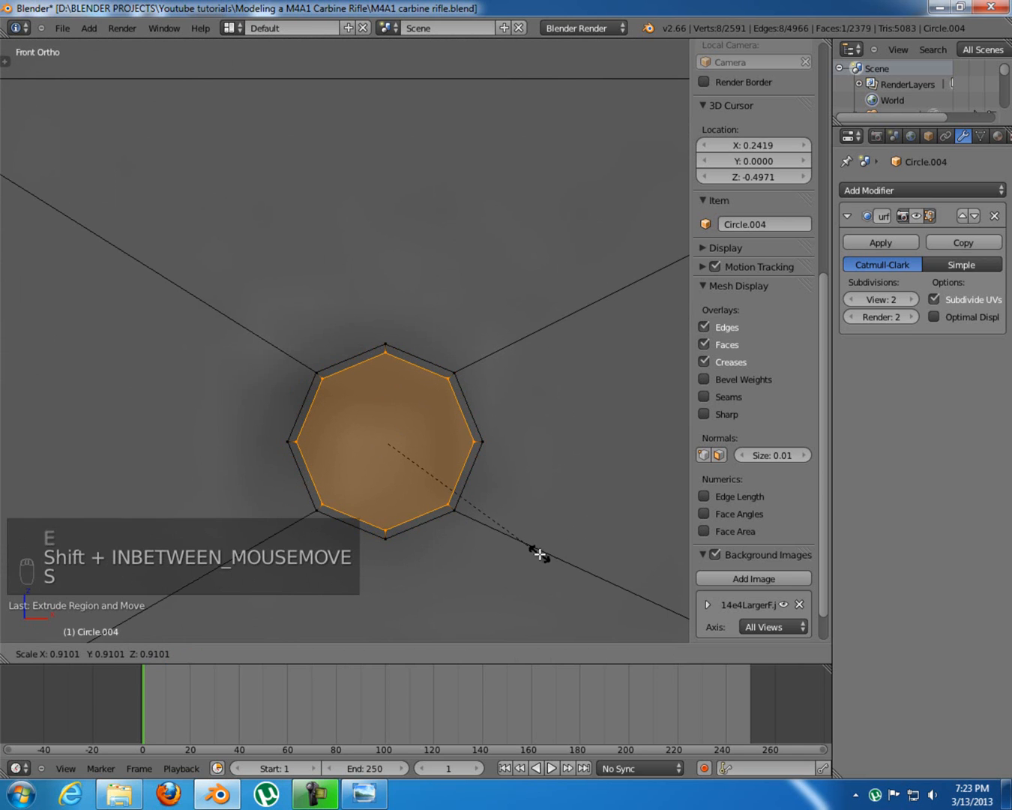
click(539, 554)
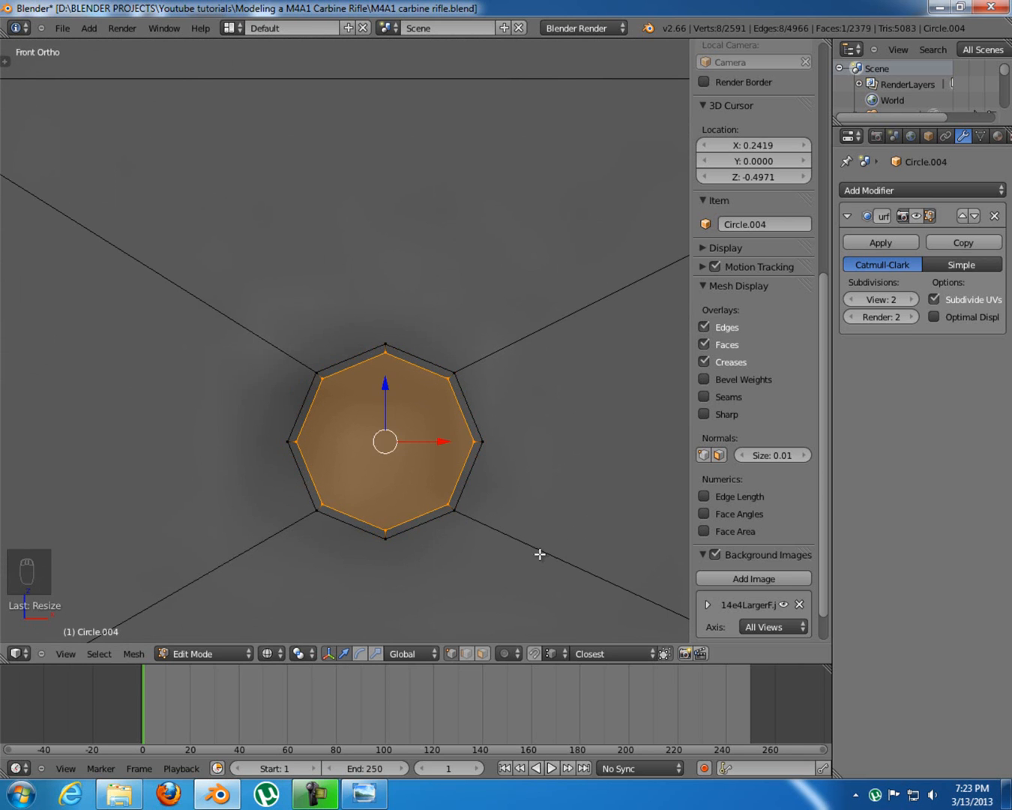
Extrude the inner octagonal face 0.001 outward in the top view
key(KP_7)
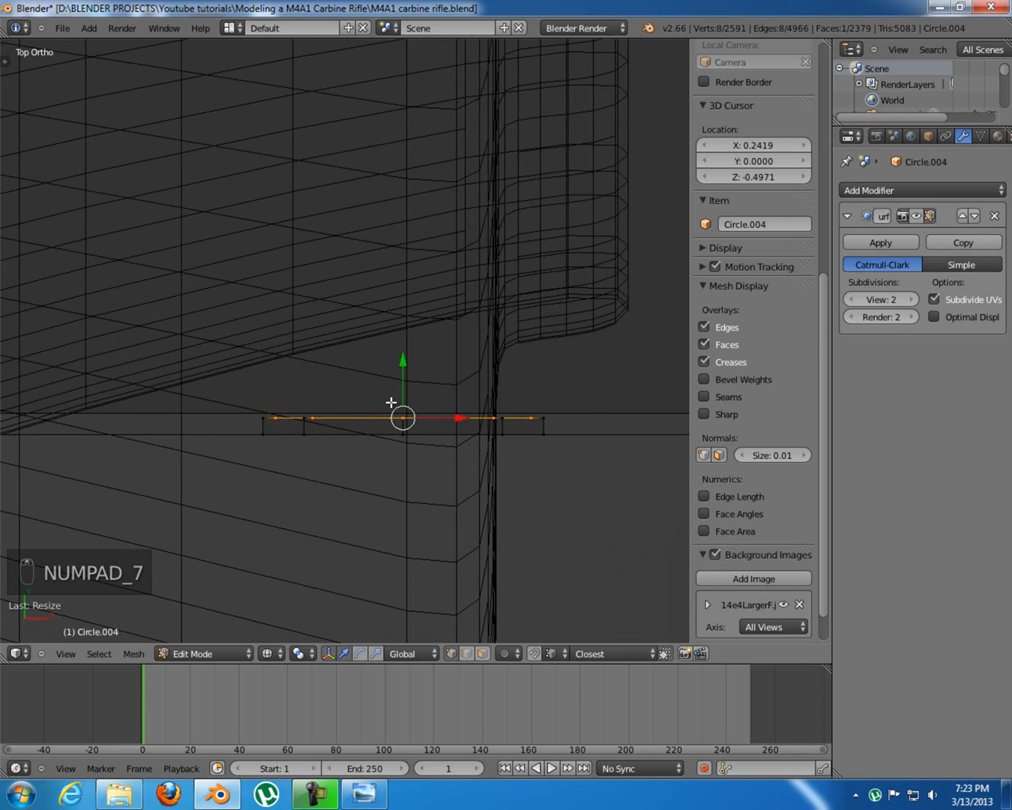
key(e)
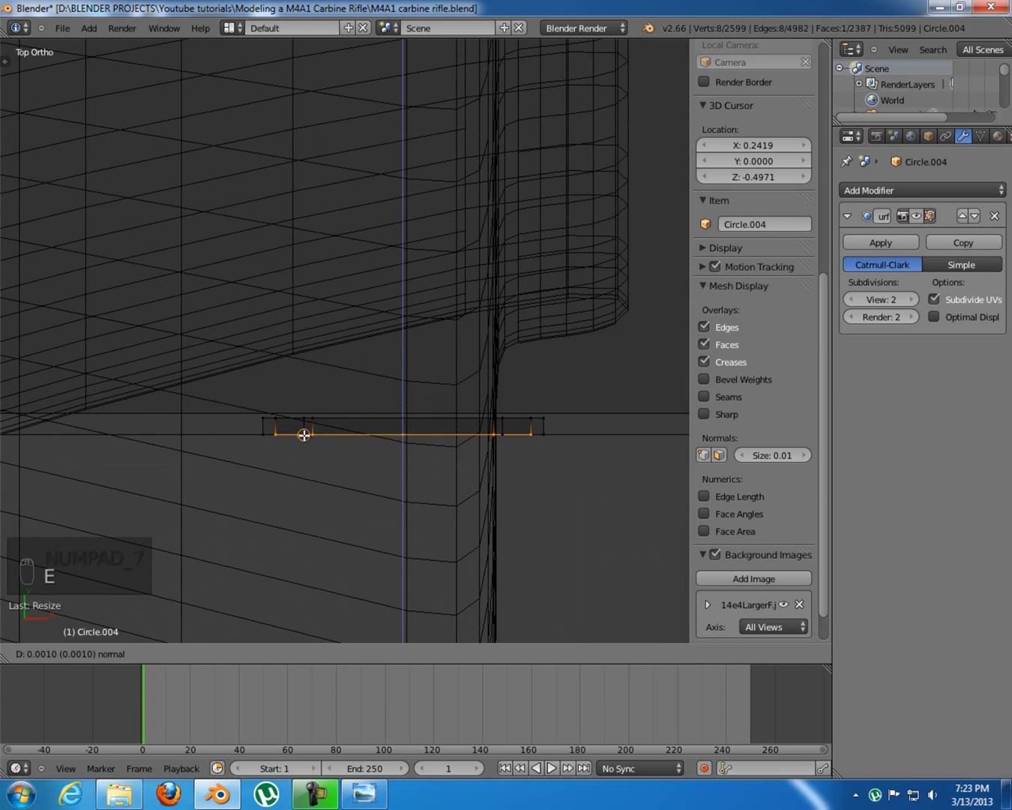
click(304, 436)
Examine the pin in solid shading with the receiver's viewport subdivision temporarily turned on
middle_drag(461, 470, 447, 375)
key(KP_1)
key(z)
scroll(298, 365, down, 6)
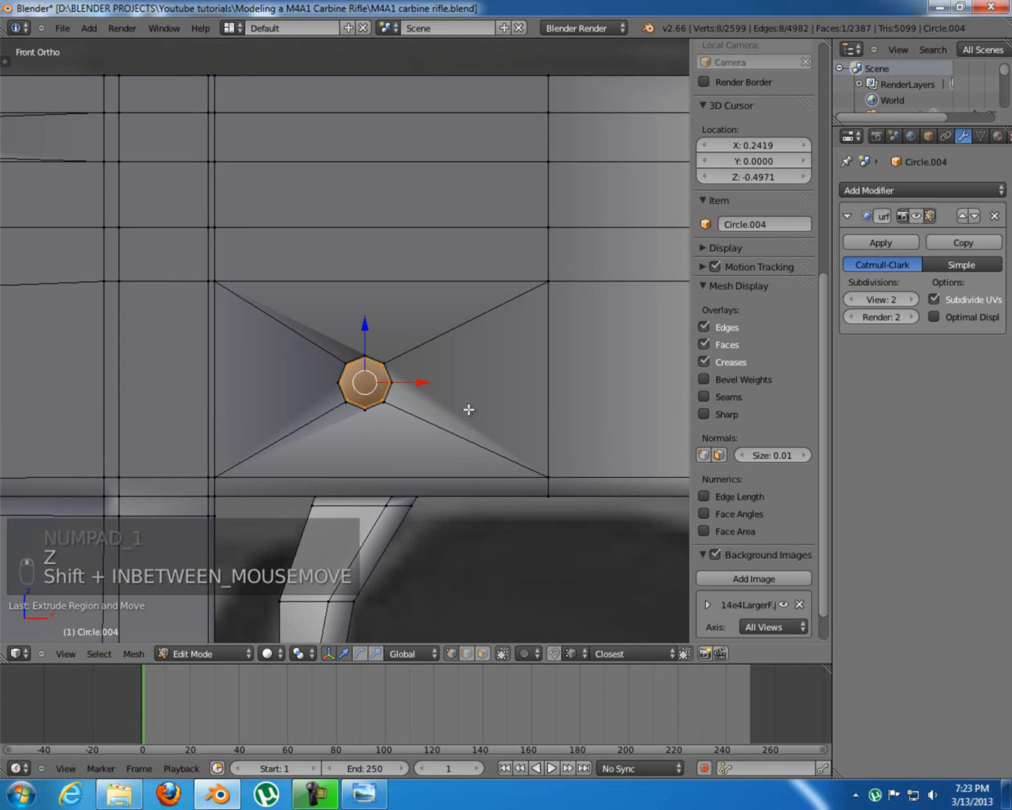
key(Tab)
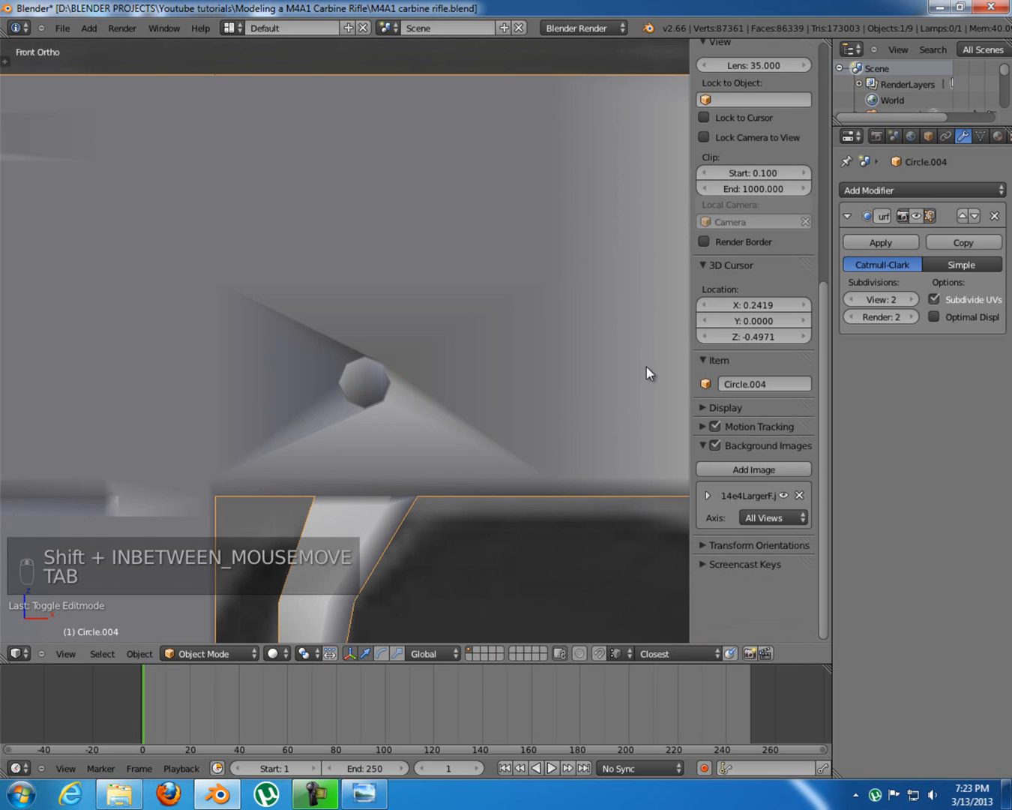
click(914, 216)
scroll(418, 306, down, 4)
scroll(346, 356, up, 4)
key(Tab)
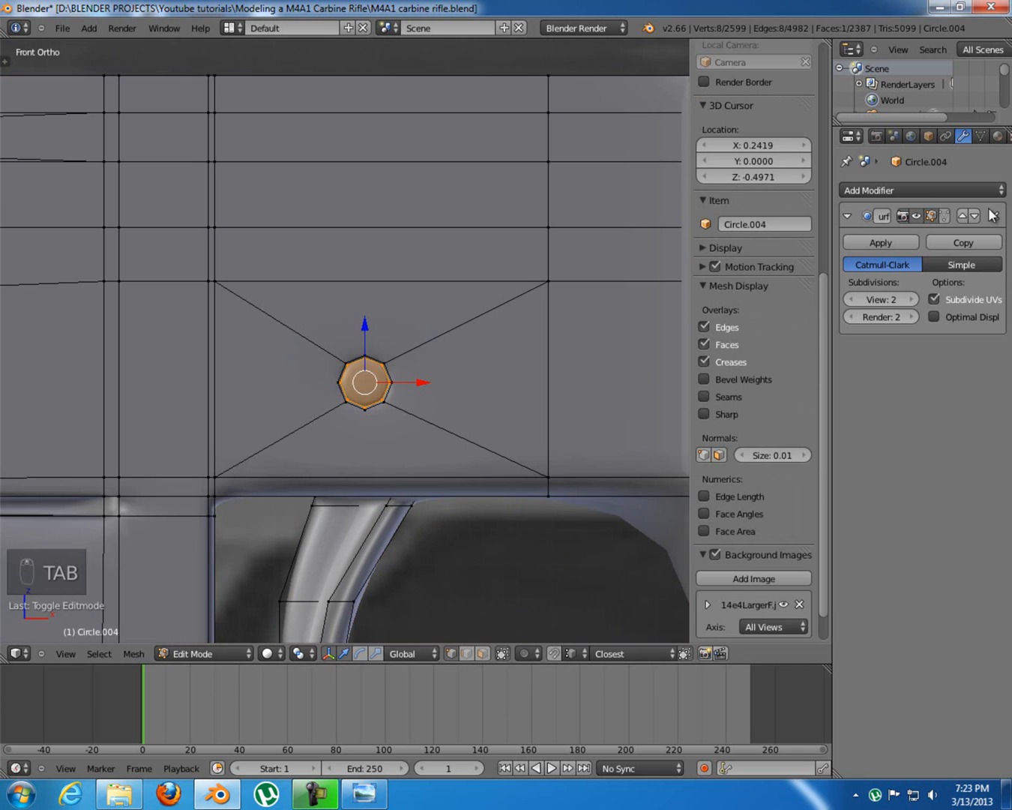
click(913, 215)
Deselect the pin's face in wireframe display and hide the properties sidebar
key(z)
shift+middle_drag(397, 414, 469, 409)
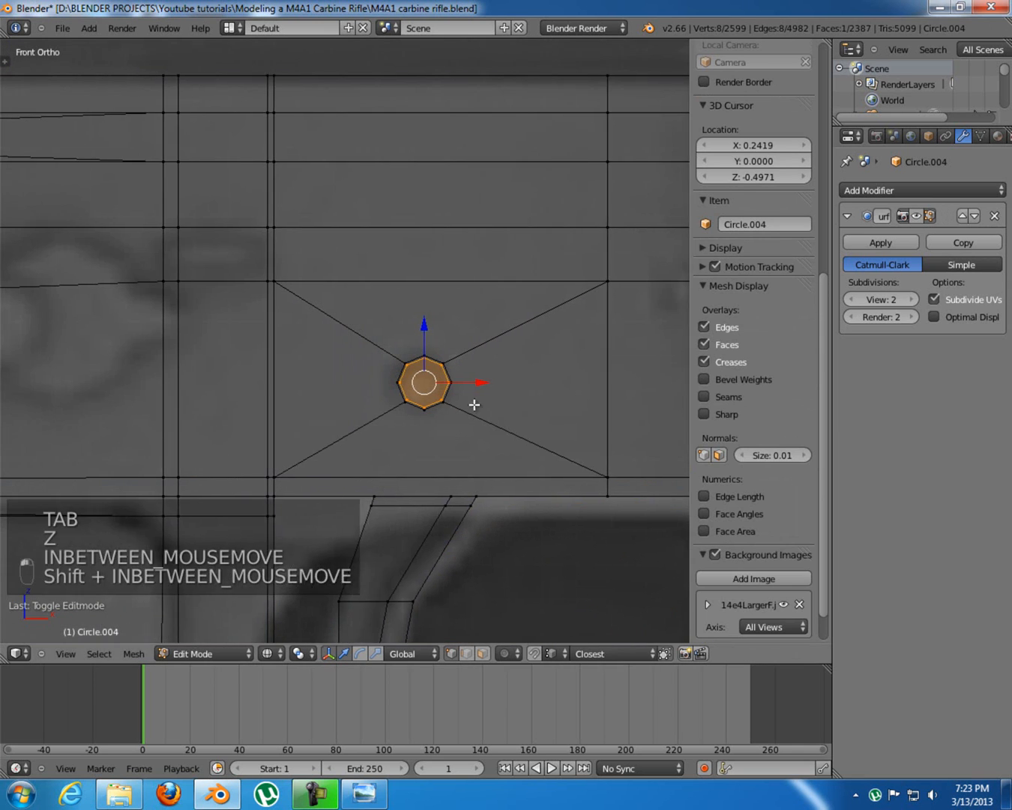
scroll(474, 398, down, 4)
scroll(474, 401, down, 2)
shift+middle_drag(329, 338, 408, 357)
scroll(408, 359, up, 2)
key(a)
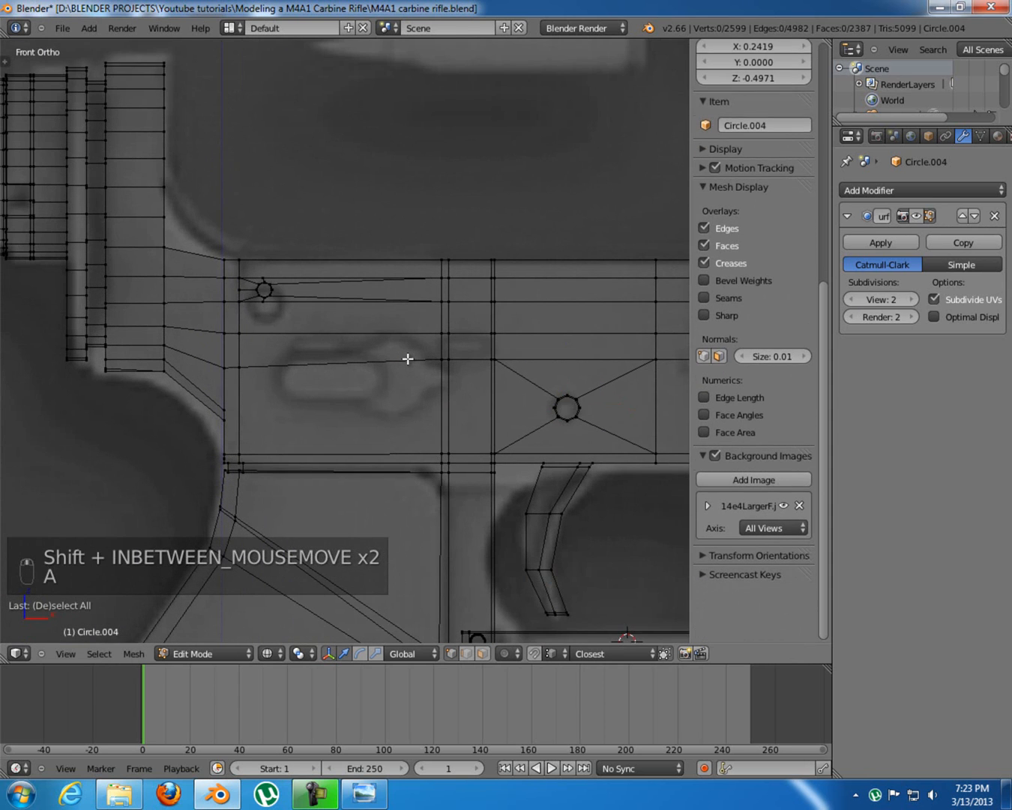
scroll(403, 361, up, 2)
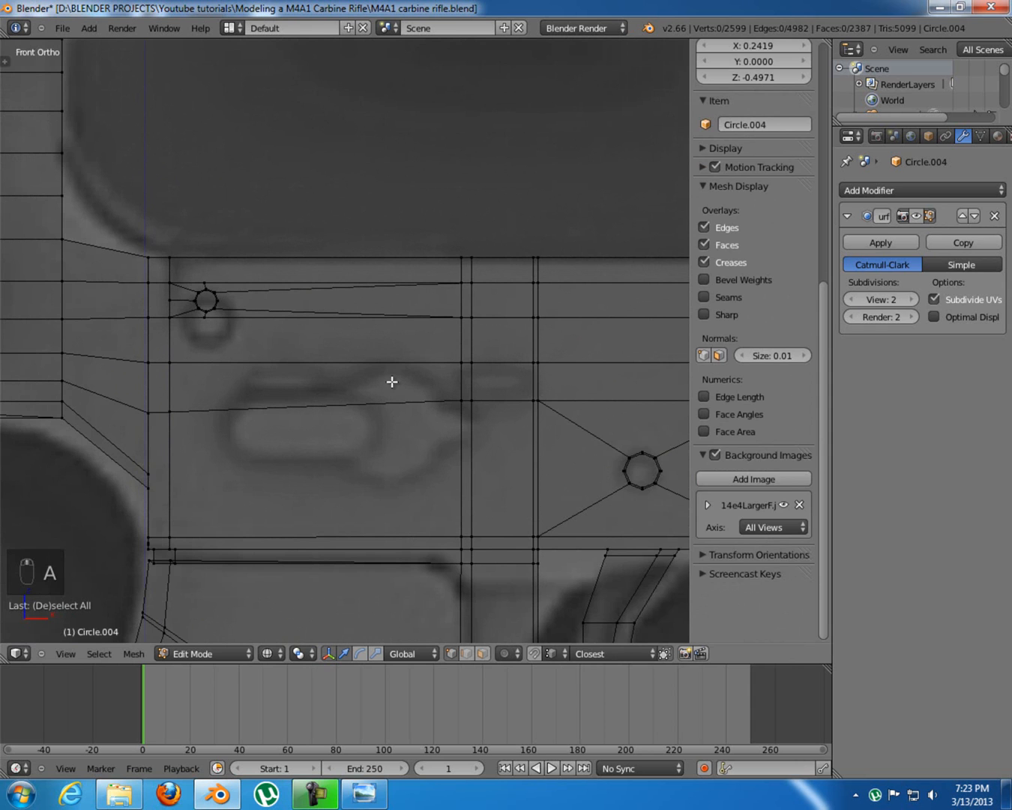
key(n)
shift+middle_drag(533, 428, 465, 369)
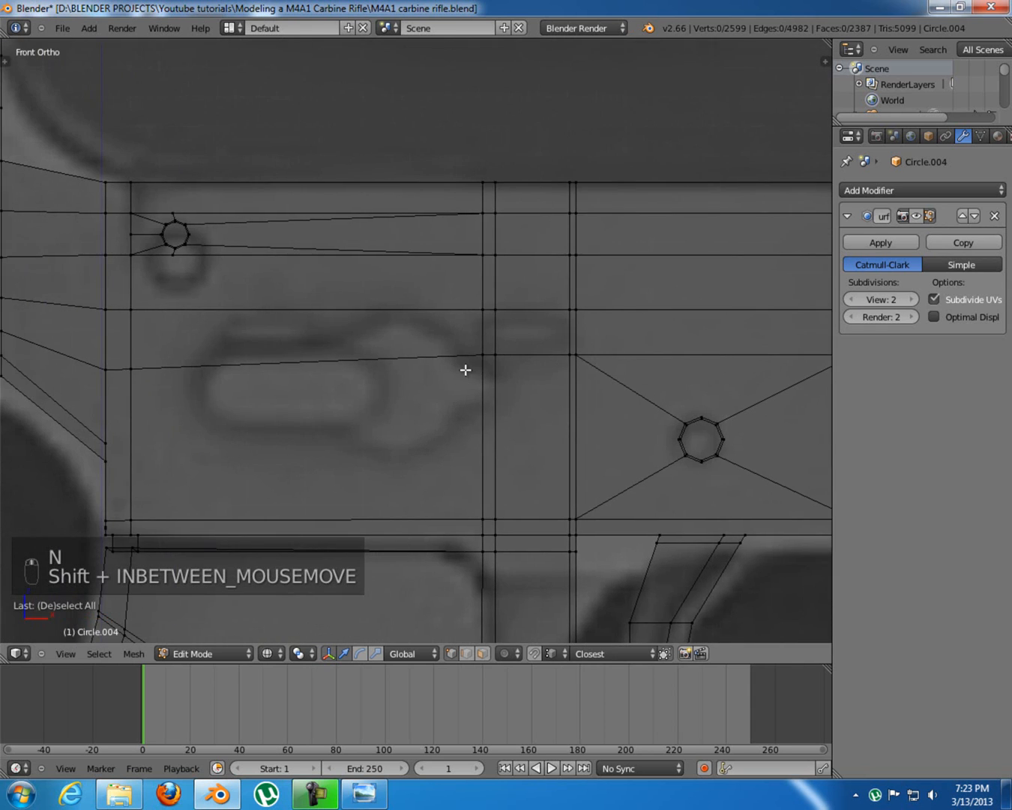
scroll(476, 374, down, 3)
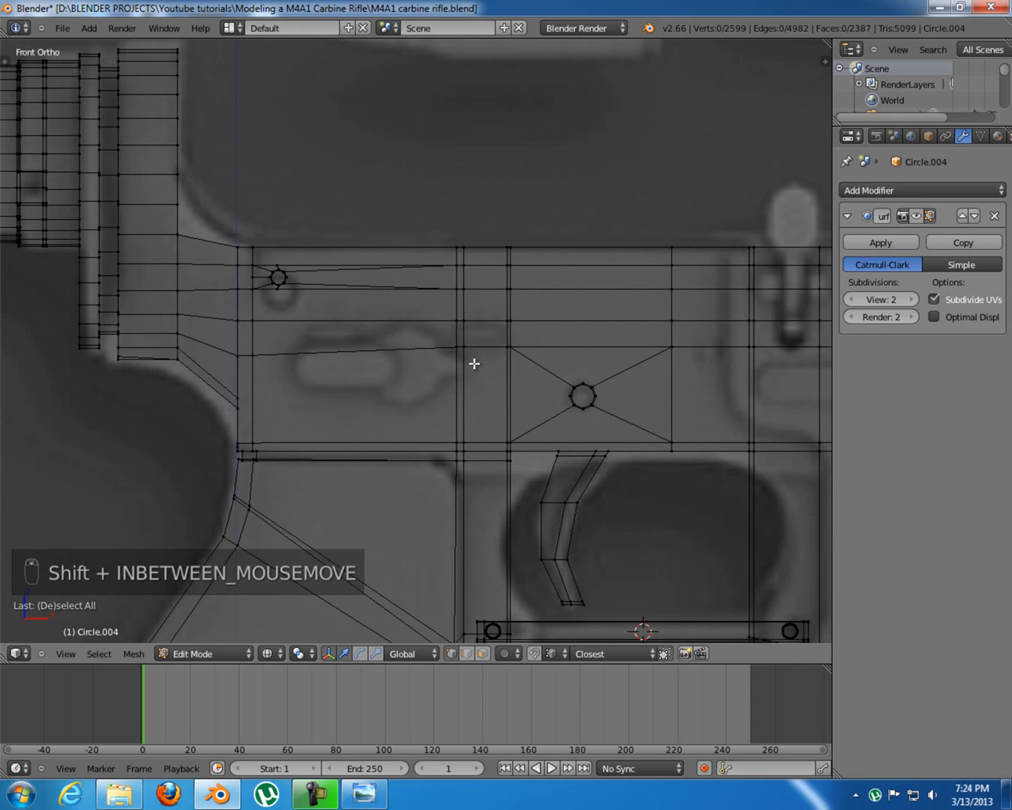
Add a mesh circle and rotate it 90° about the X axis
key(shift+a)
click(420, 370)
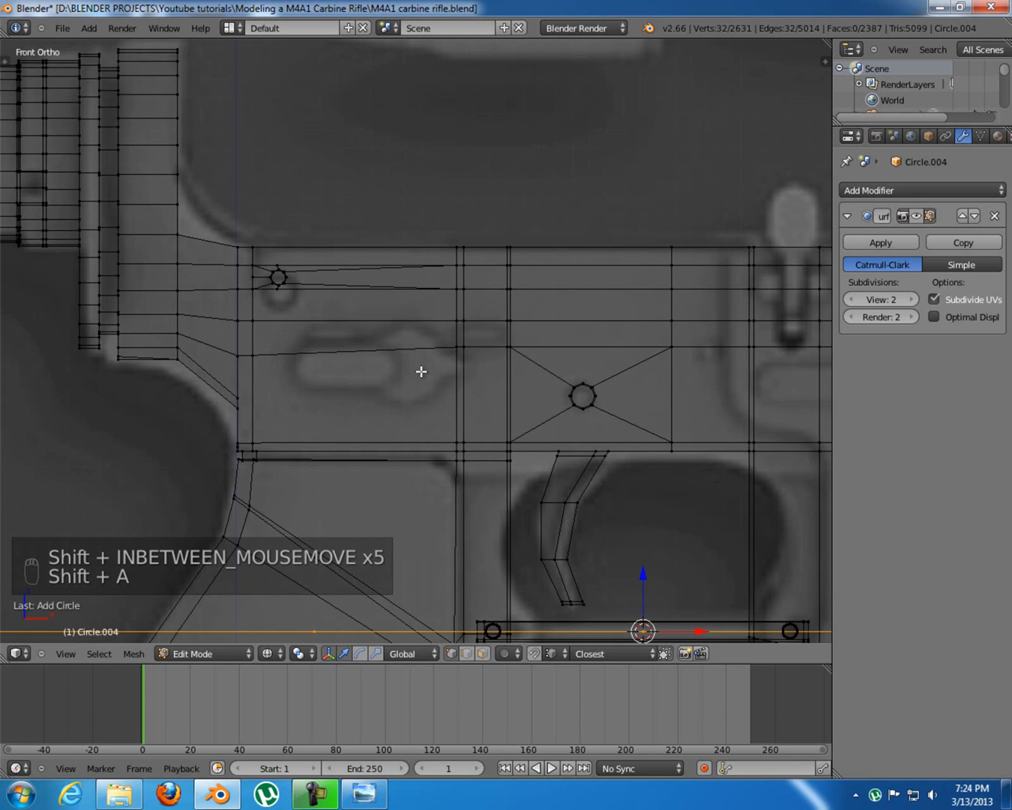
scroll(495, 352, down, 3)
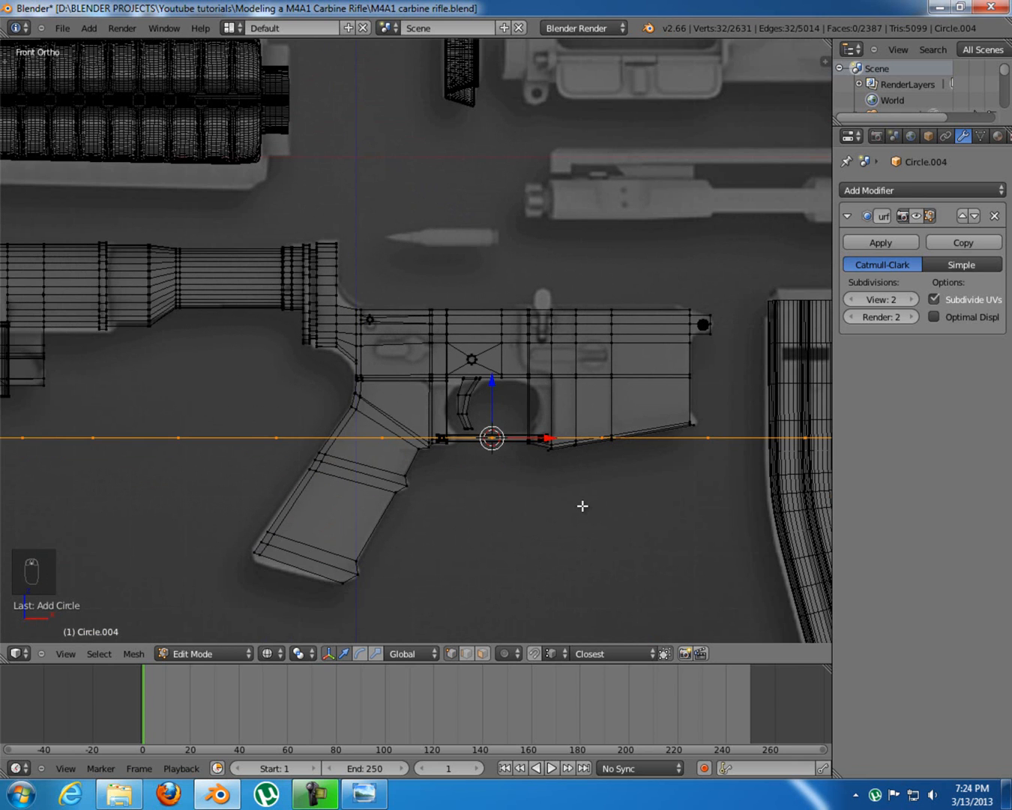
text(rx90)
key(Return)
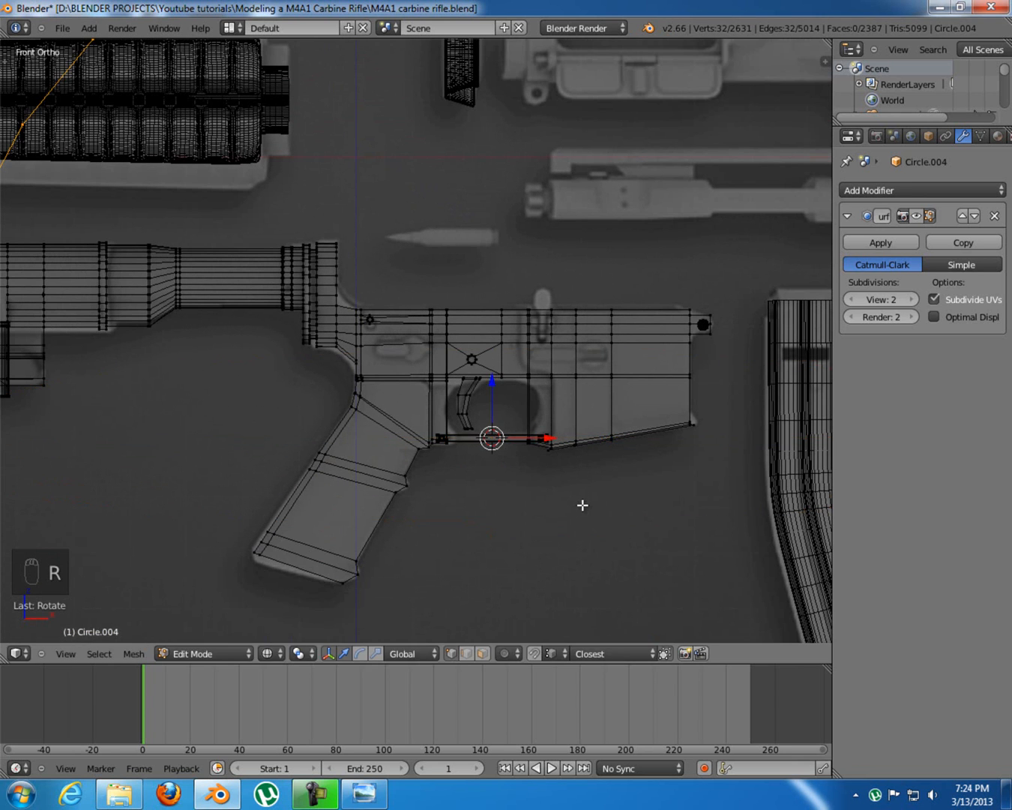
Scale the circle down and move it roughly over the round part of the selector lever in the reference image
key(s)
click(508, 455)
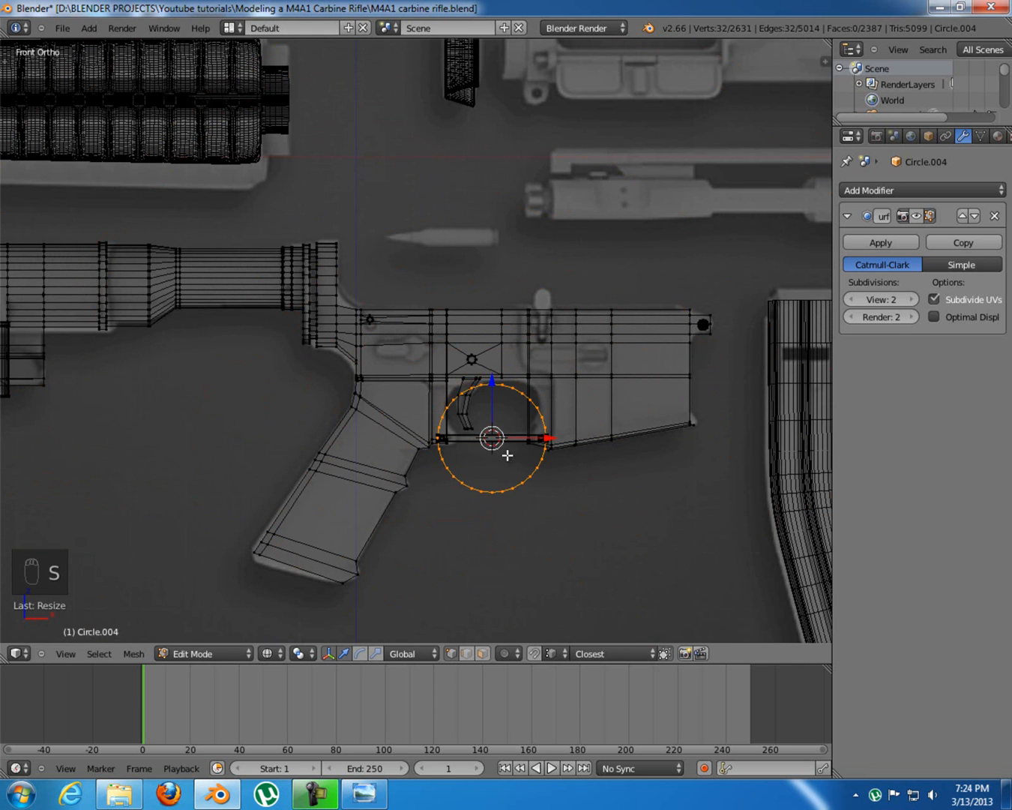
scroll(591, 523, up, 1)
scroll(591, 523, up, 2)
key(g)
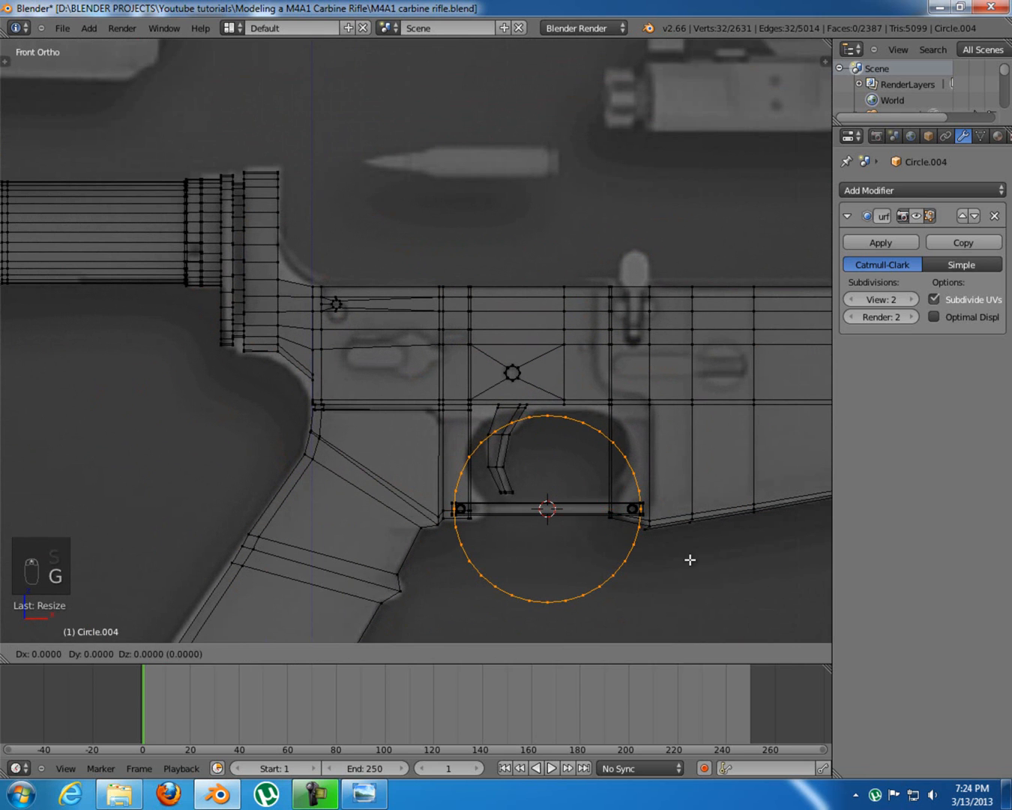
click(549, 418)
key(s)
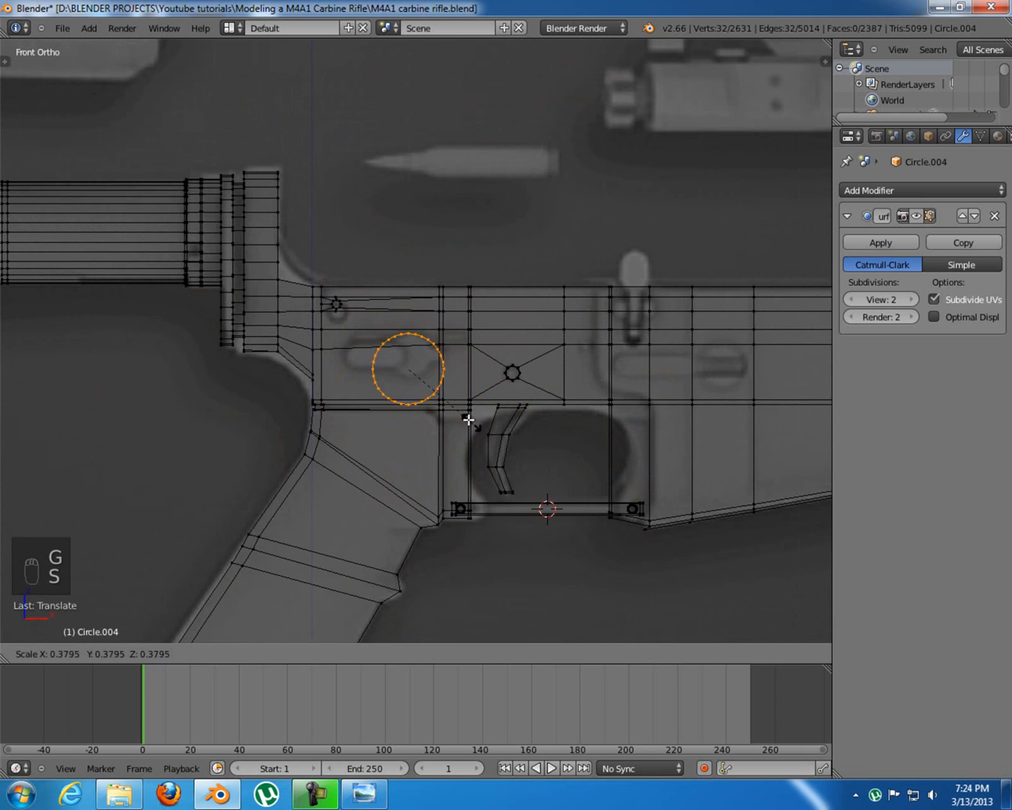
click(468, 399)
Refine the circle's position and size so that it matches the round outline of the selector lever
shift+middle_drag(468, 399, 508, 503)
scroll(522, 536, up, 3)
key(g)
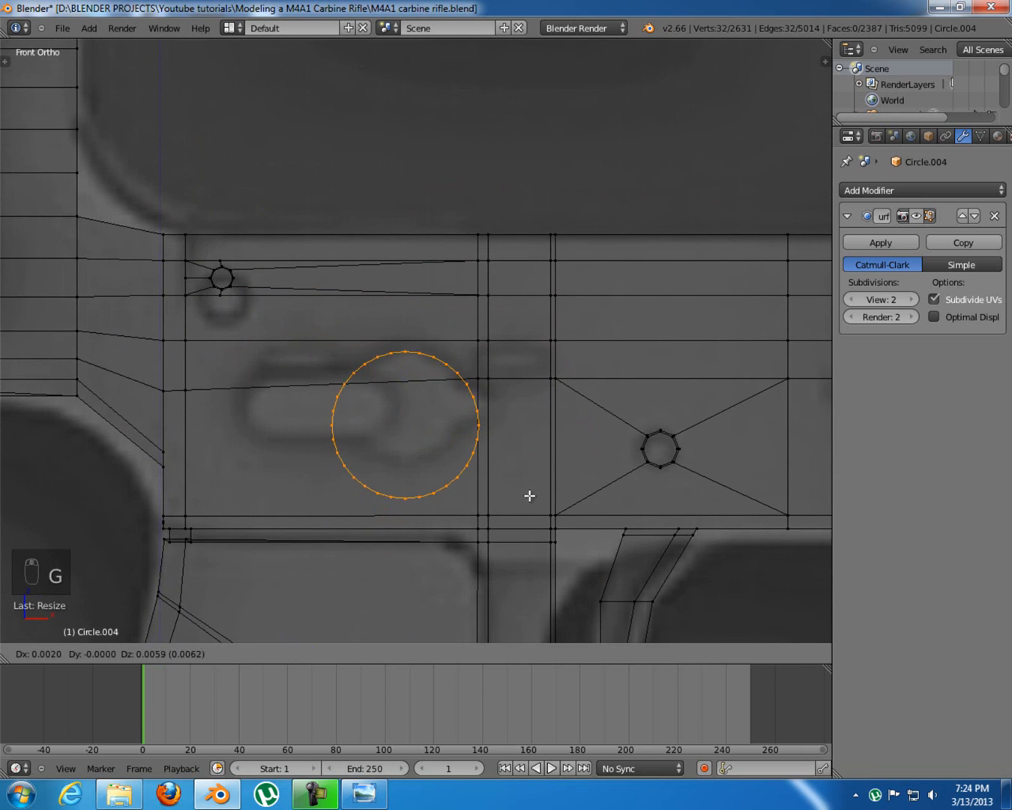
click(528, 484)
key(s)
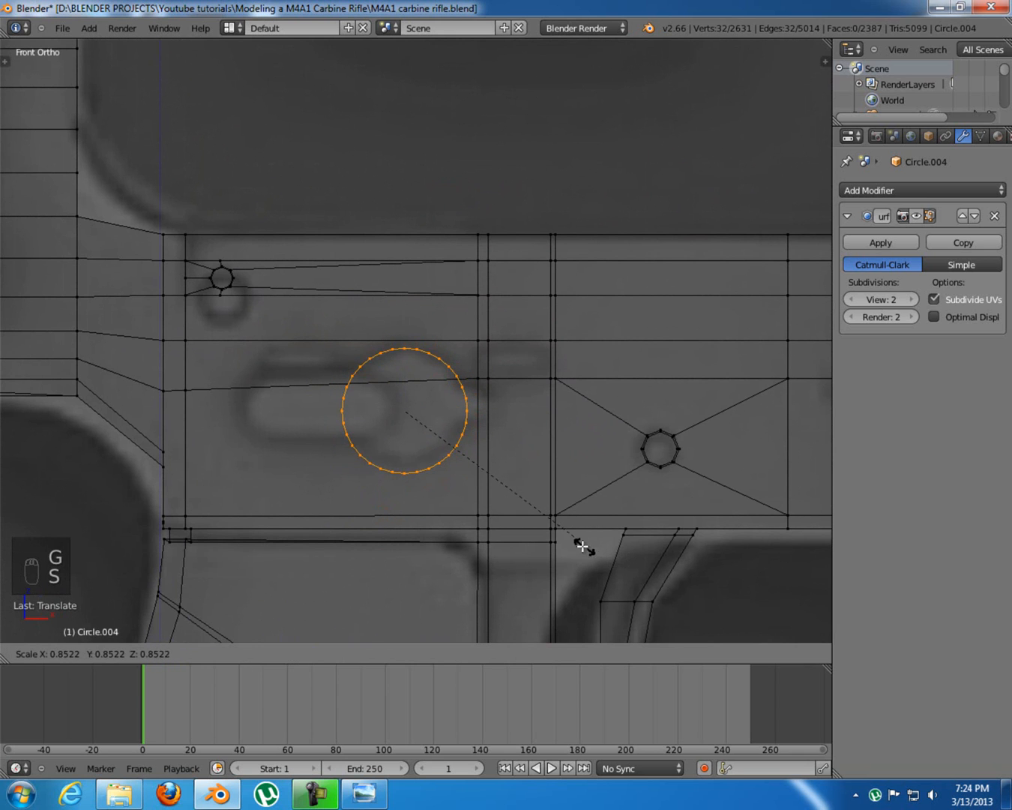
click(565, 531)
key(g)
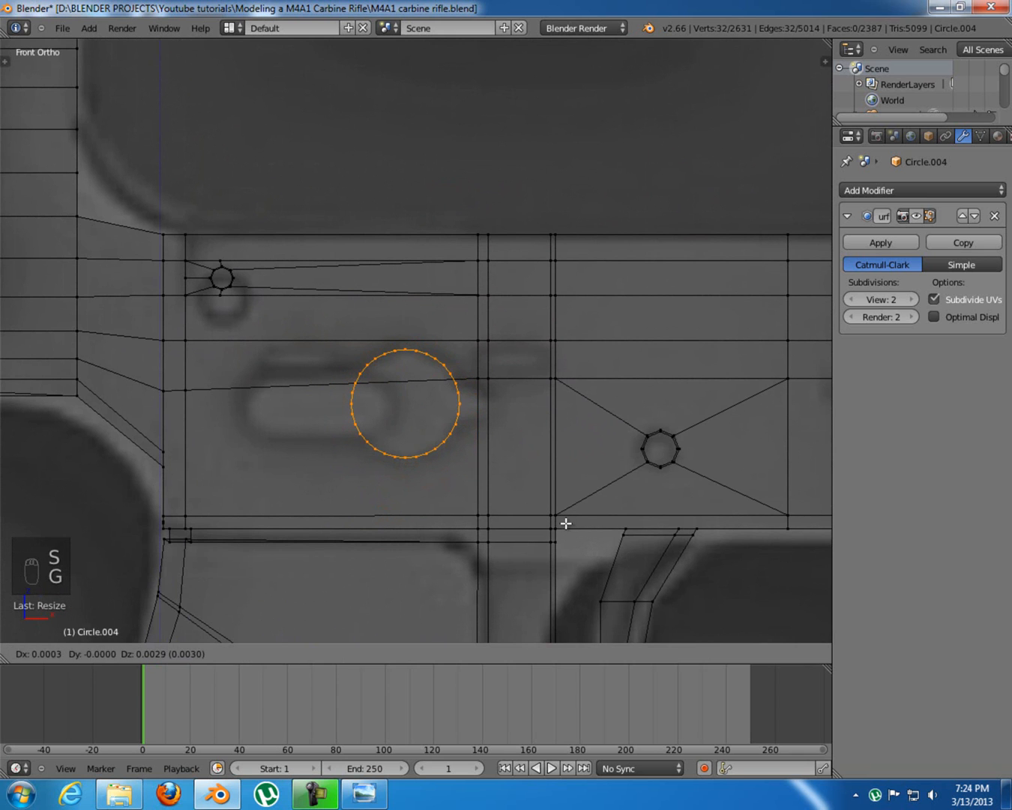
click(568, 524)
Turn off viewport subdivision for the barrel, front sight and flash hider in object mode with solid shading
shift+middle_drag(565, 493, 533, 481)
scroll(537, 474, down, 4)
scroll(537, 473, down, 2)
key(Tab)
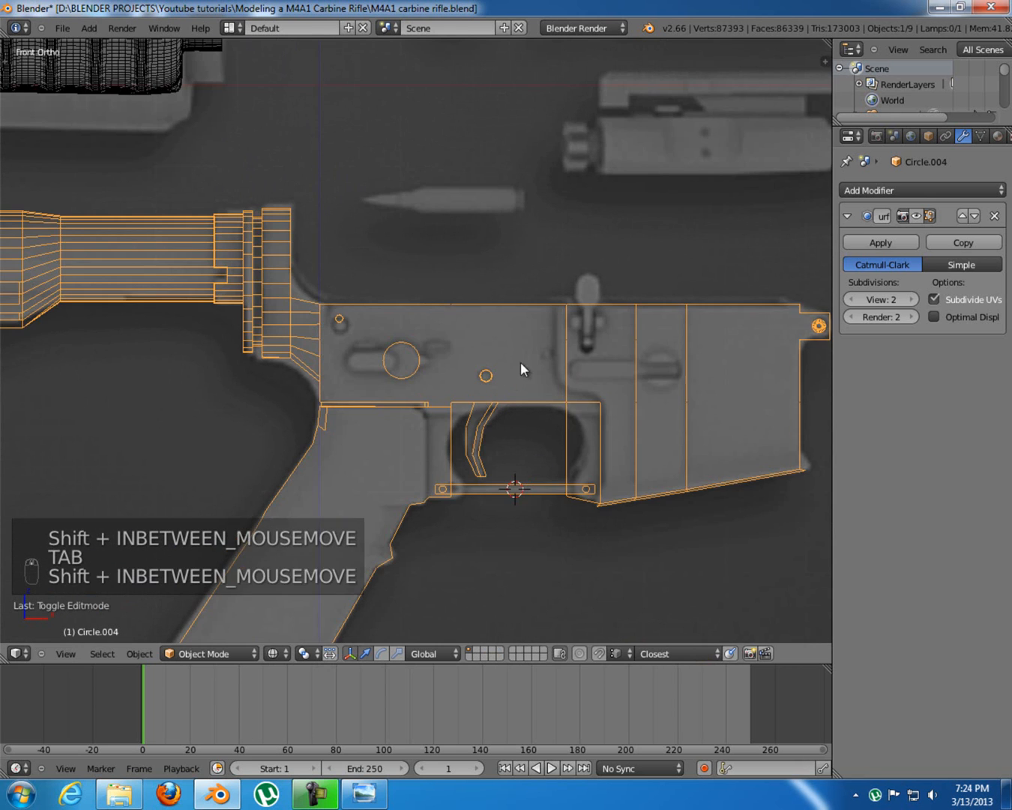
shift+middle_drag(518, 369, 565, 470)
scroll(551, 464, down, 5)
key(z)
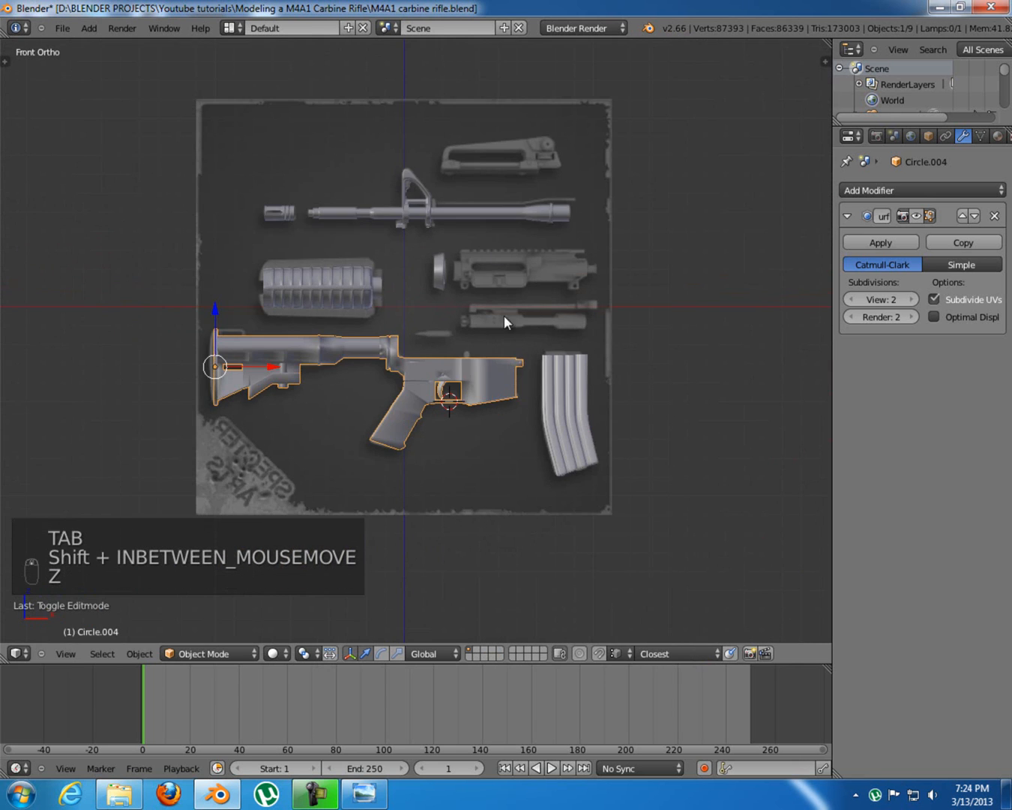
shift+middle_drag(460, 231, 462, 253)
right_click(356, 297)
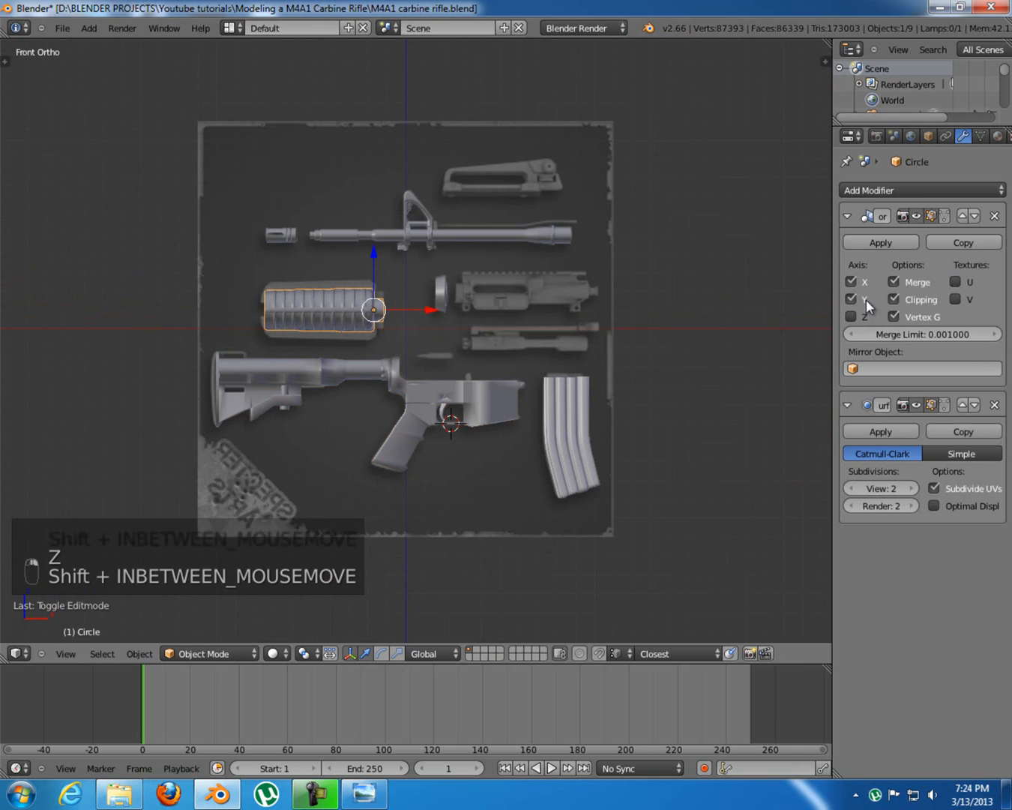
right_click(410, 247)
click(924, 212)
right_click(416, 213)
click(915, 213)
right_click(288, 240)
click(918, 216)
Turn off viewport subdivision for the magazine and the small ring part, and reselect the lower receiver
right_click(570, 410)
click(915, 215)
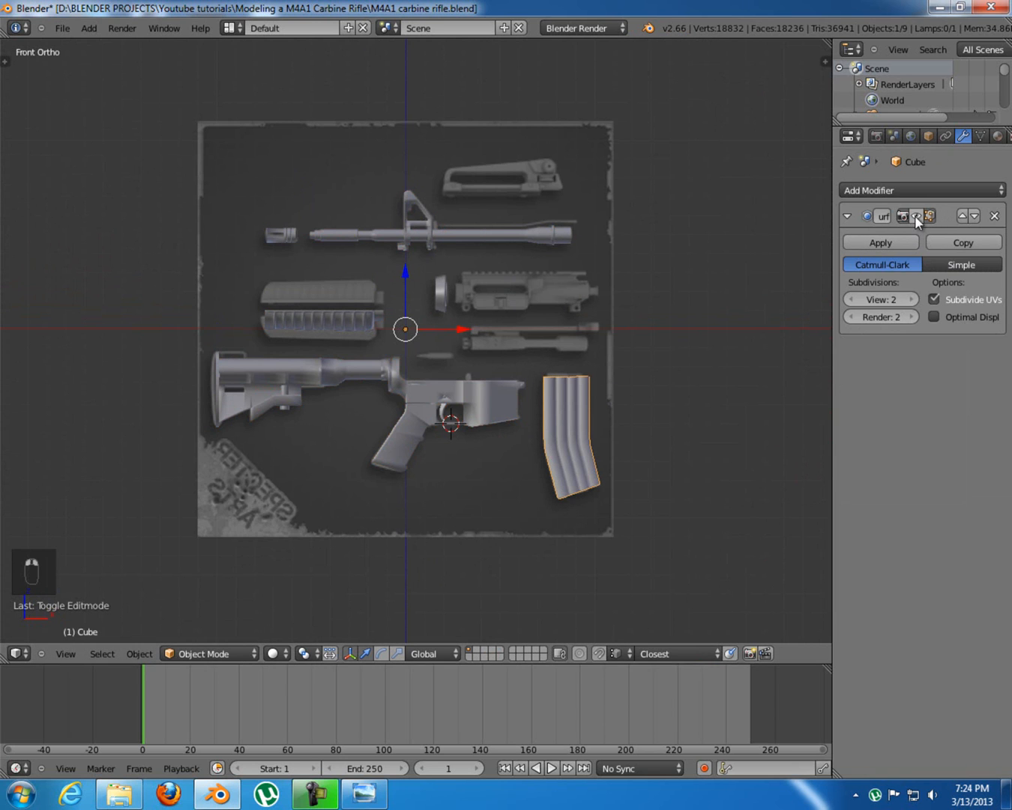
right_click(451, 291)
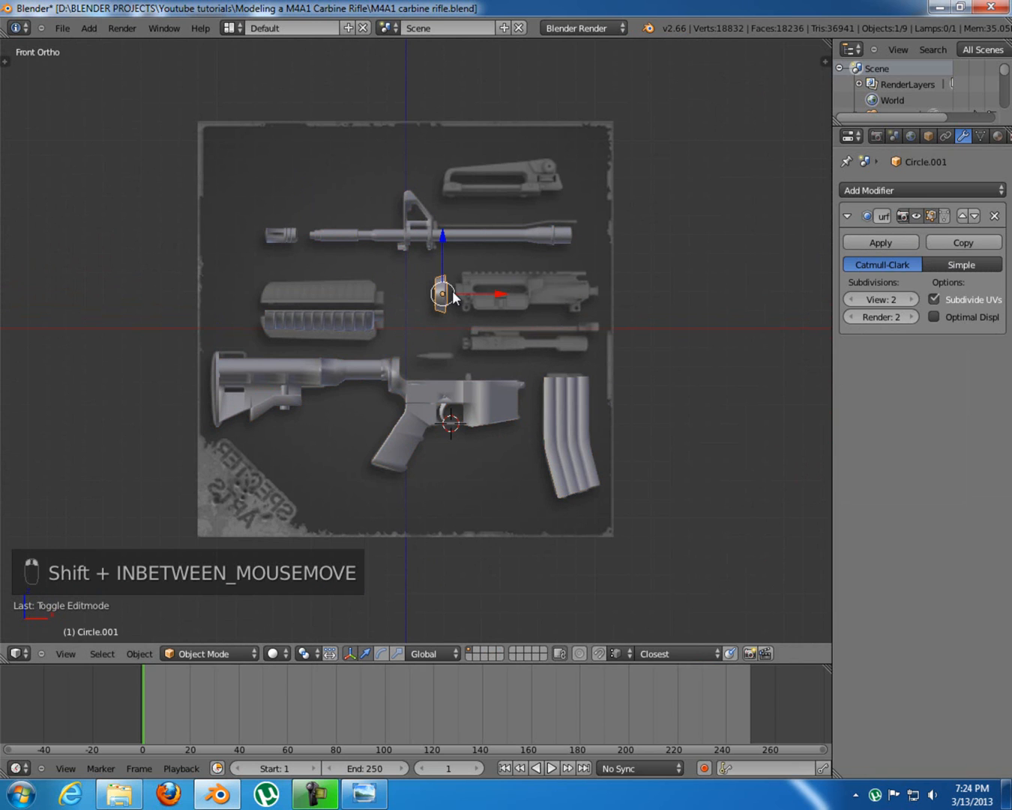
click(915, 216)
right_click(455, 384)
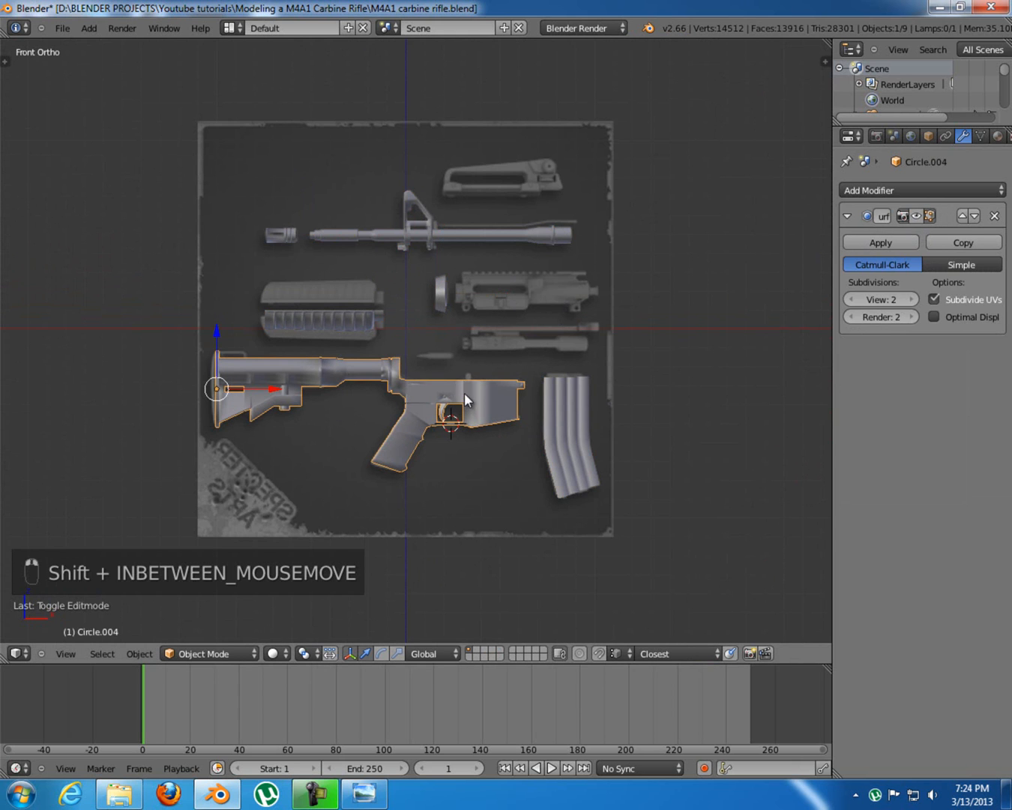
right_click(354, 323)
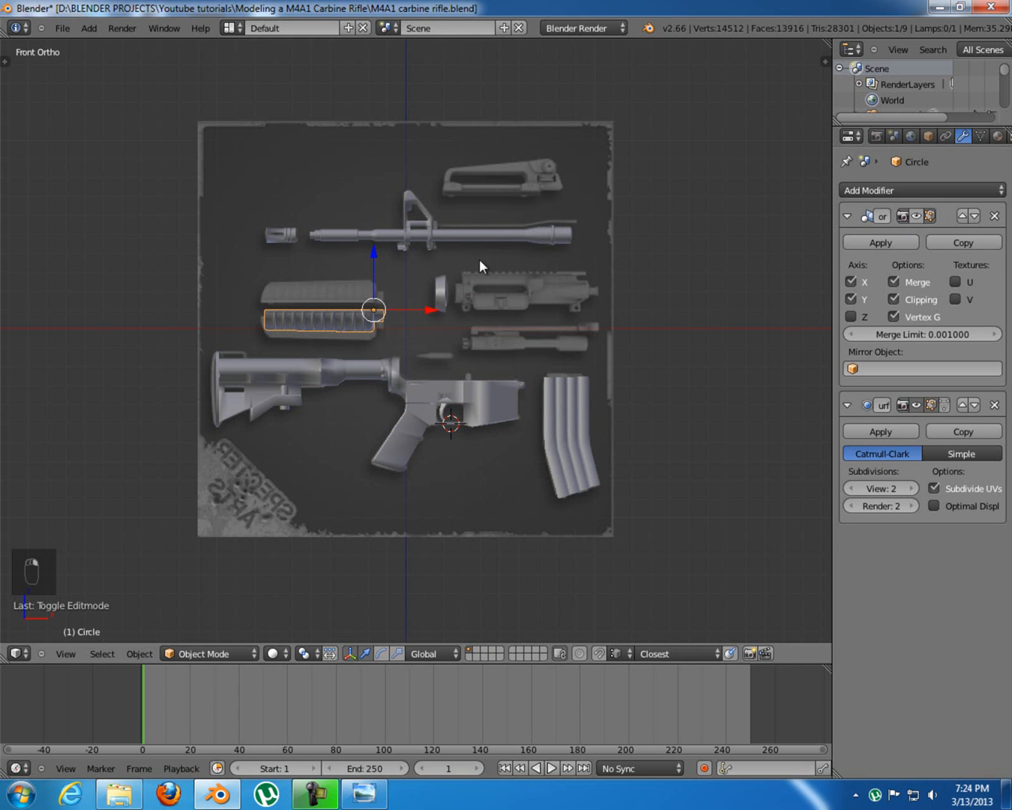
right_click(492, 408)
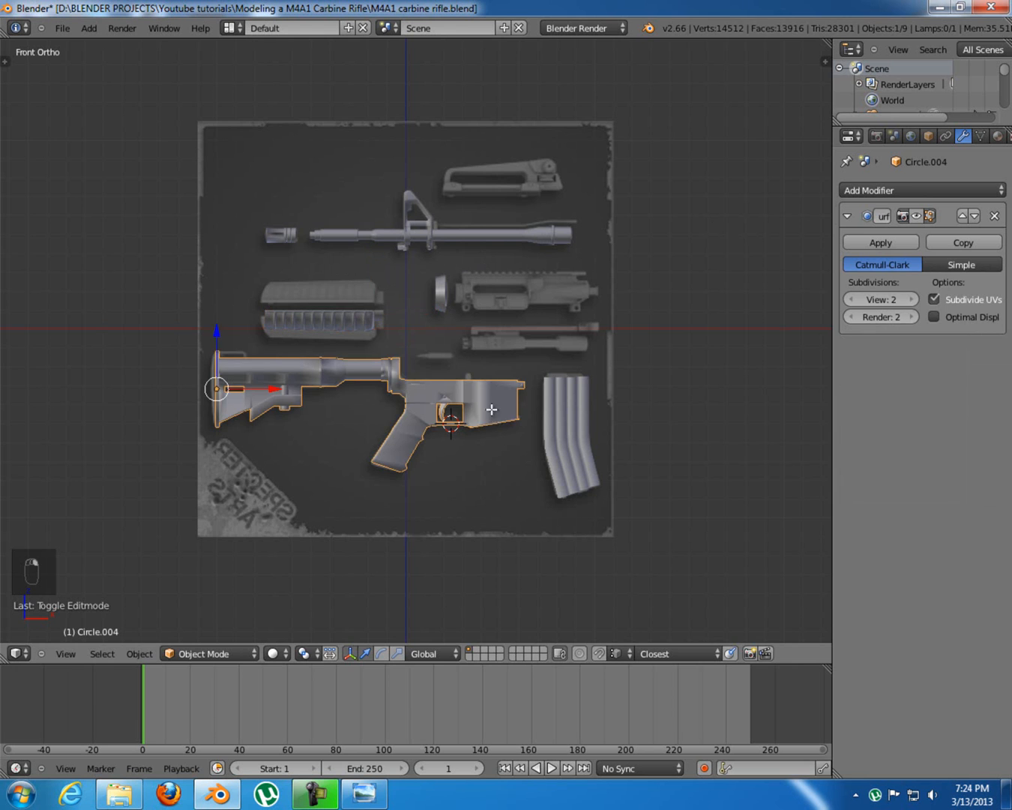
Move the selector circle along Y in edit mode to the receiver's outer side surface, and return to the front wireframe view
key(Tab)
scroll(472, 445, up, 5)
shift+middle_drag(497, 465, 492, 428)
key(z)
scroll(506, 464, up, 5)
shift+middle_drag(570, 480, 490, 442)
middle_drag(493, 389, 491, 397)
key(KP_7)
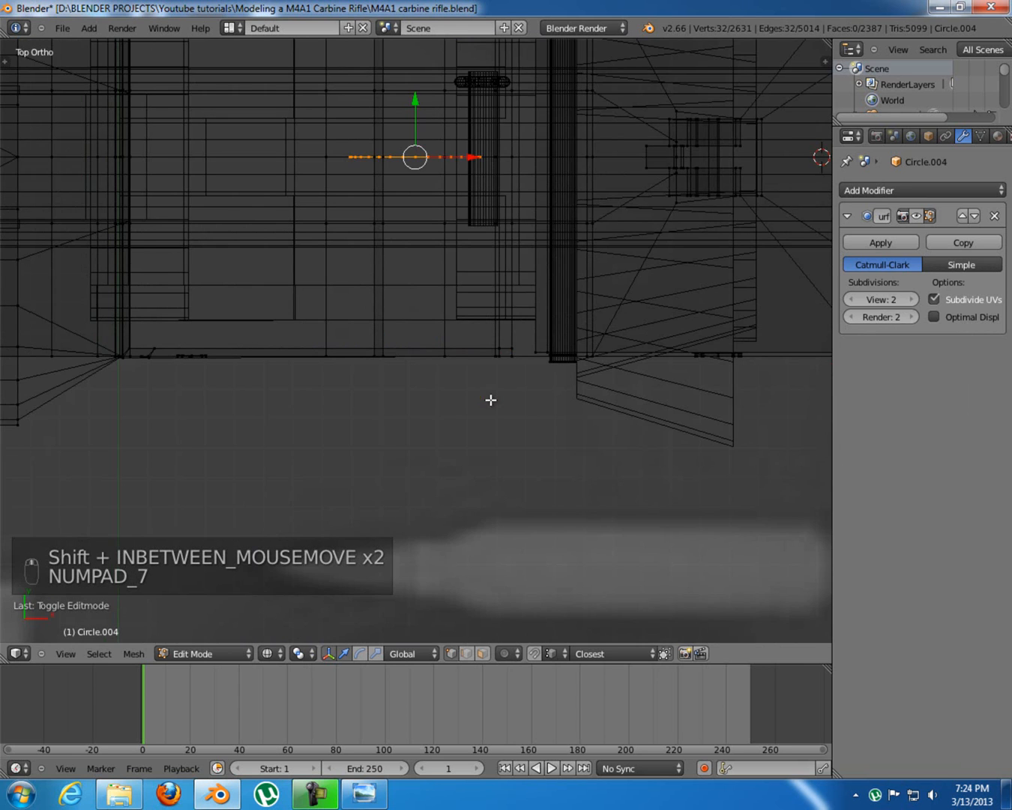
shift+middle_drag(450, 244, 446, 291)
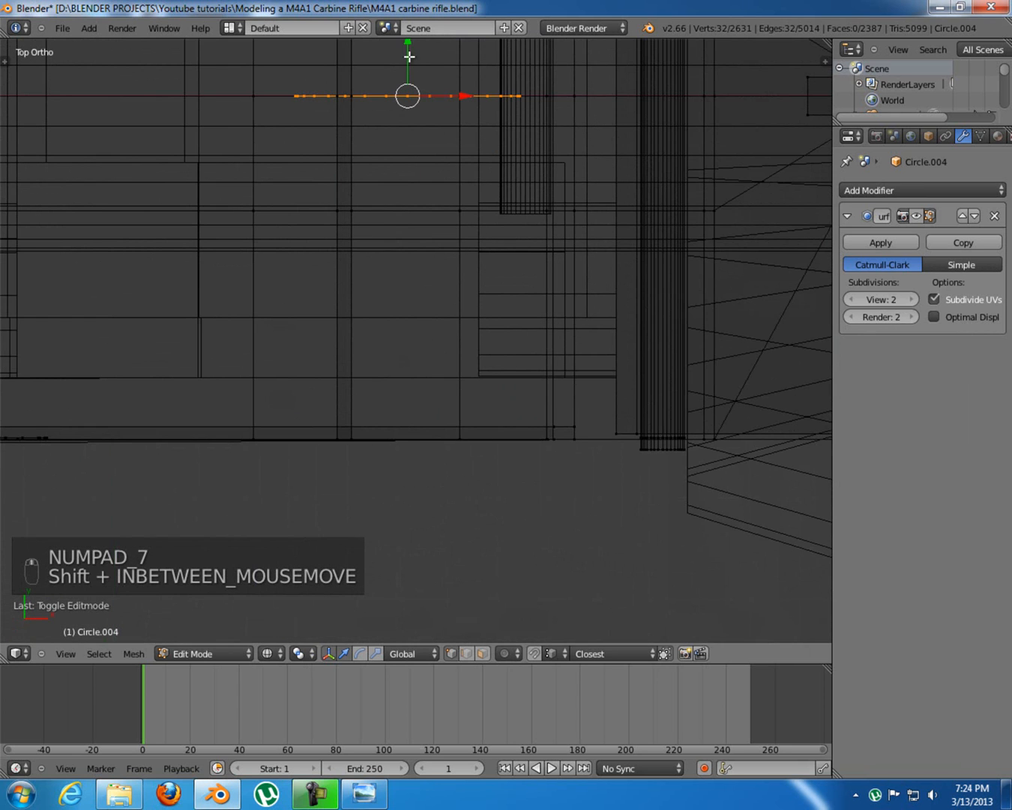
drag(409, 42, 461, 437)
key(z)
mouse_move(452, 524)
middle_down()
mouse_move(485, 429)
mouse_move(596, 407)
mouse_move(549, 404)
middle_up()
key(KP_3)
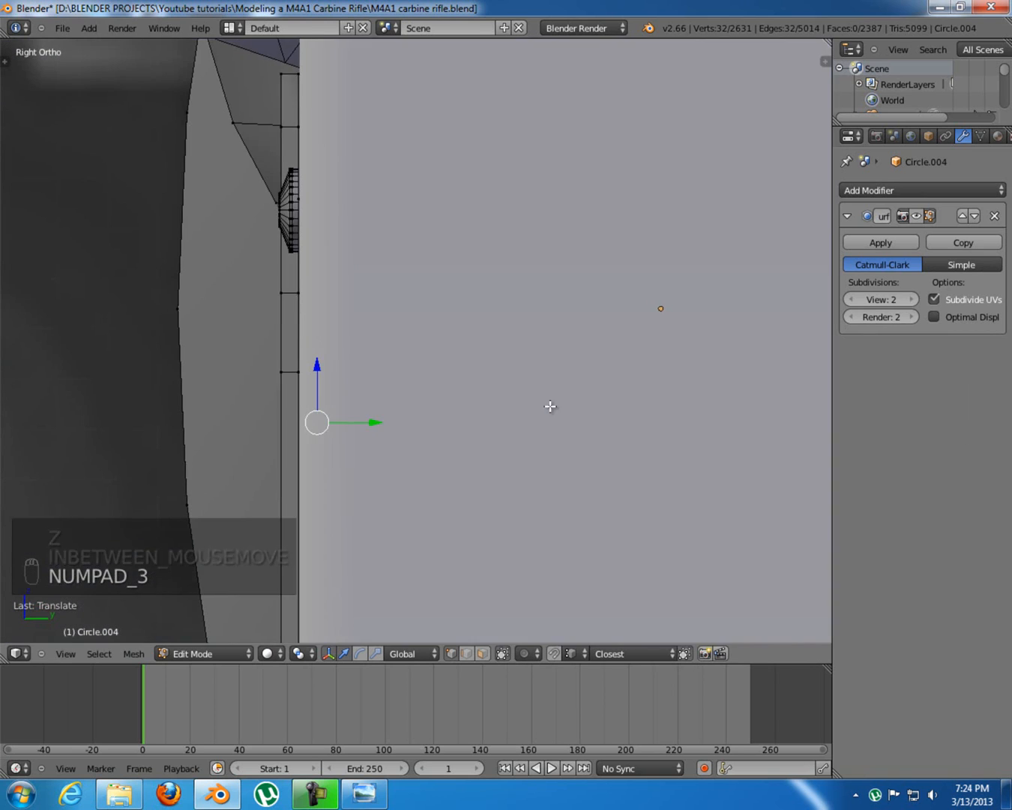
key(z)
key(KP_1)
scroll(549, 462, down, 3)
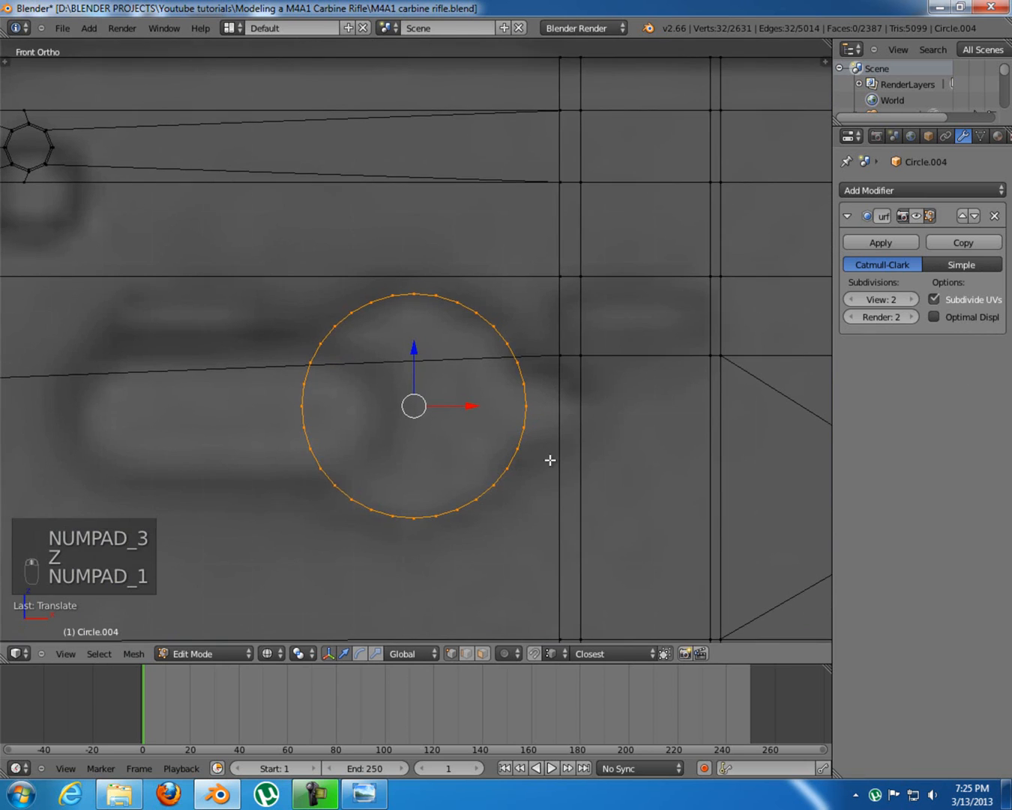
Pull the selector circle's rightmost vertex outward along X into a pointed tip, and move its two neighbouring vertices outward to widen it
ctrl+scroll(551, 460, down, 2)
scroll(490, 420, up, 5)
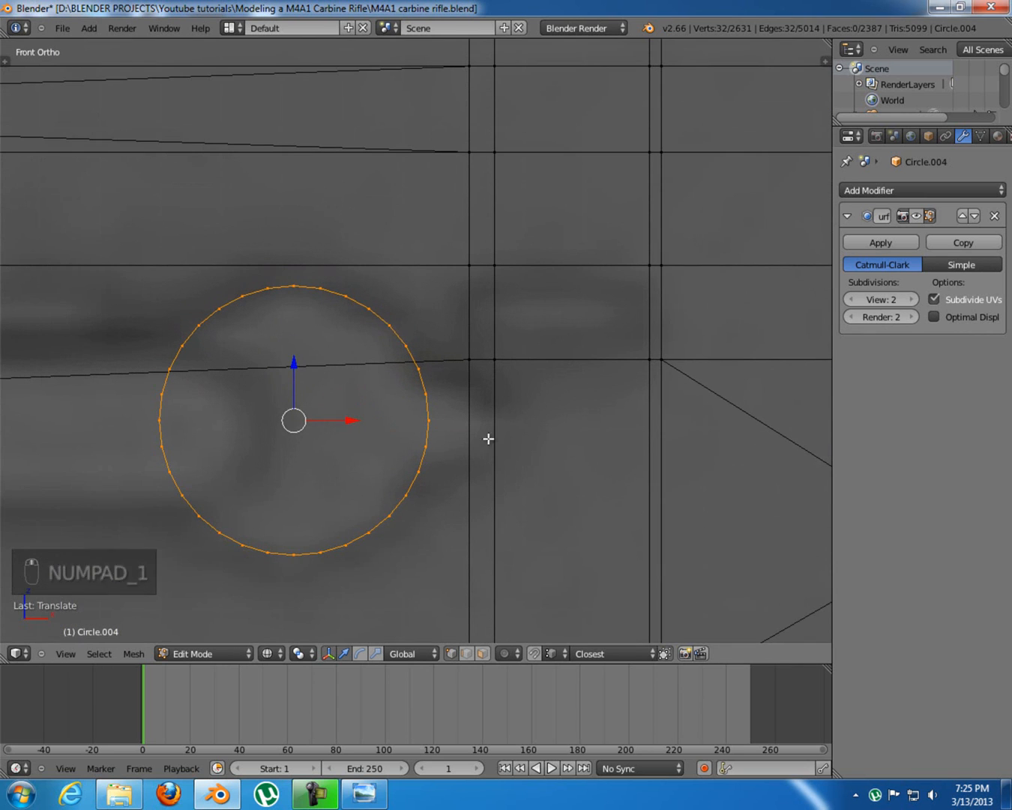
right_click(427, 416)
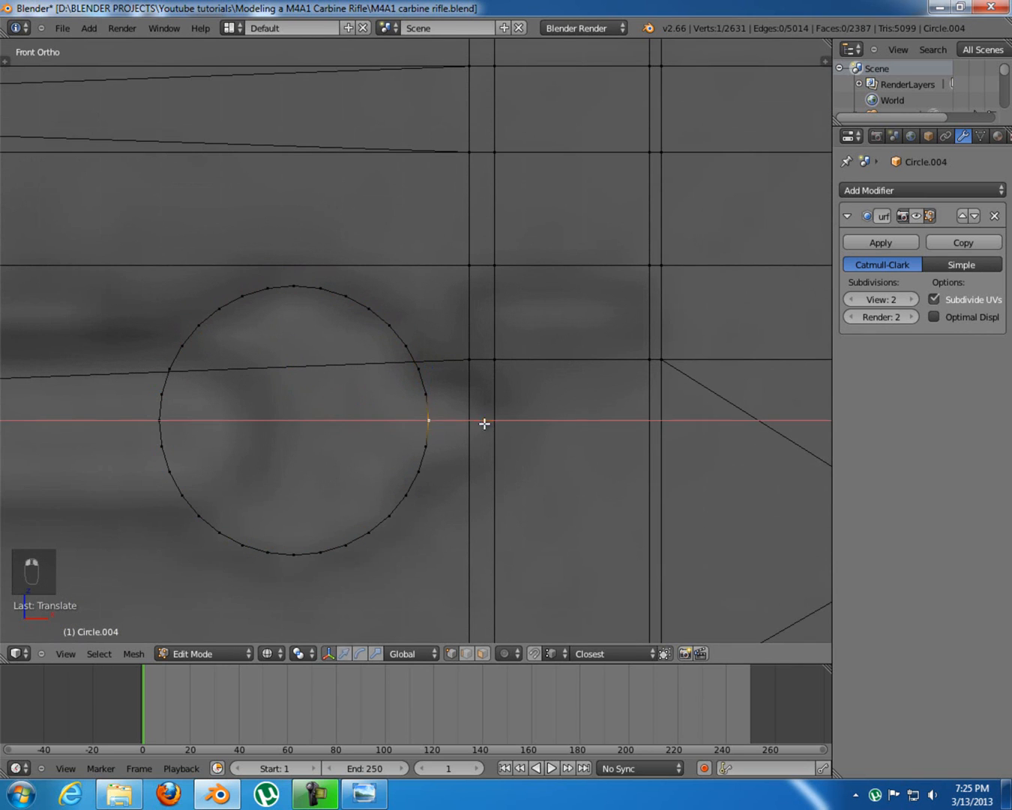
drag(483, 423, 539, 424)
click(544, 425)
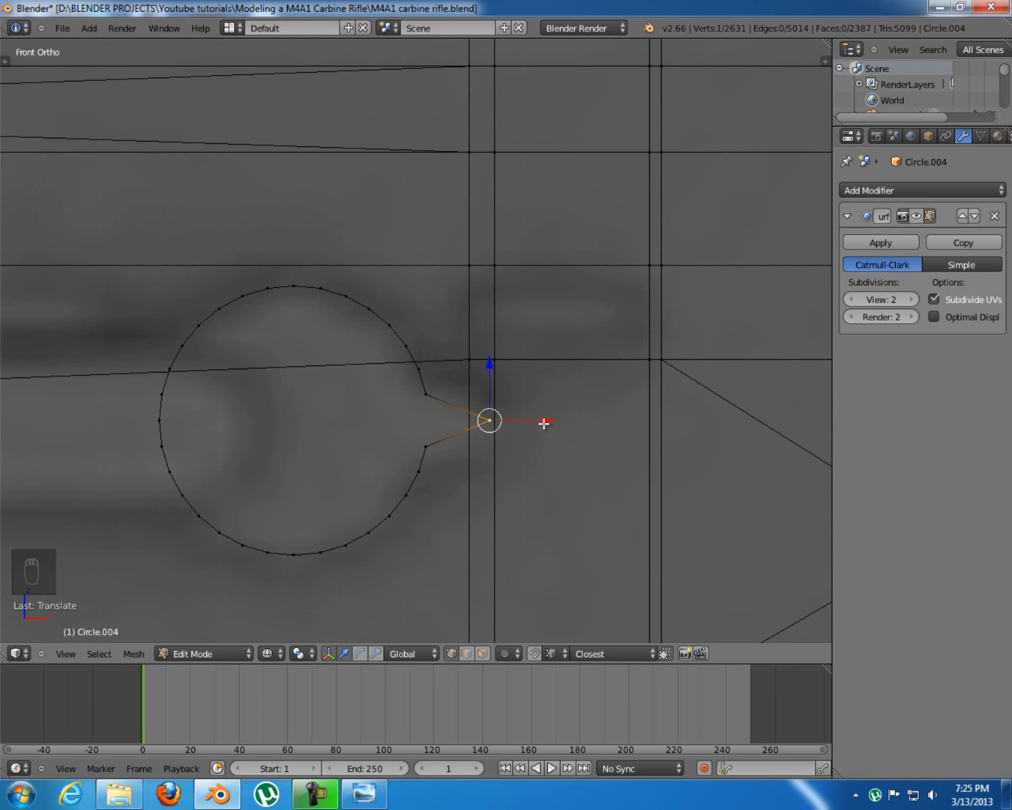
drag(480, 424, 485, 424)
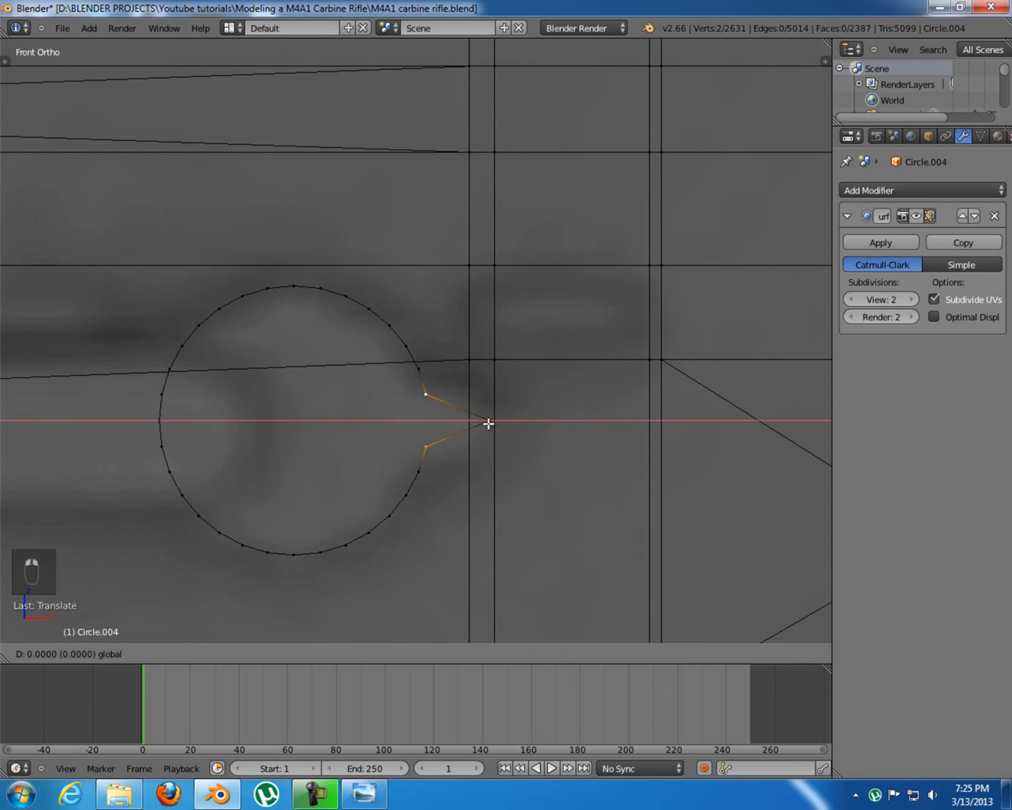
click(534, 426)
Select the whole selector outline and extrude it about 0.009 outward along Y from the receiver's side
key(a)
scroll(348, 509, down, 2)
shift+middle_drag(348, 508, 514, 451)
scroll(506, 460, down, 3)
scroll(501, 456, up, 1)
scroll(500, 450, up, 2)
alt+right_click(471, 446)
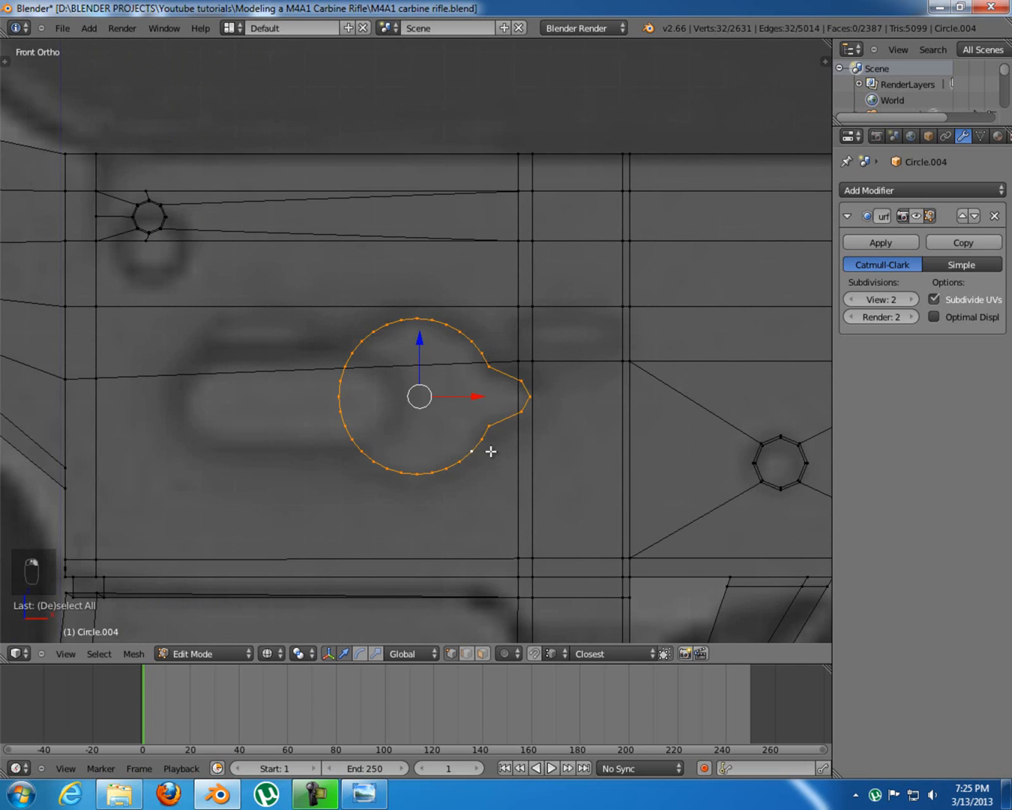
key(KP_7)
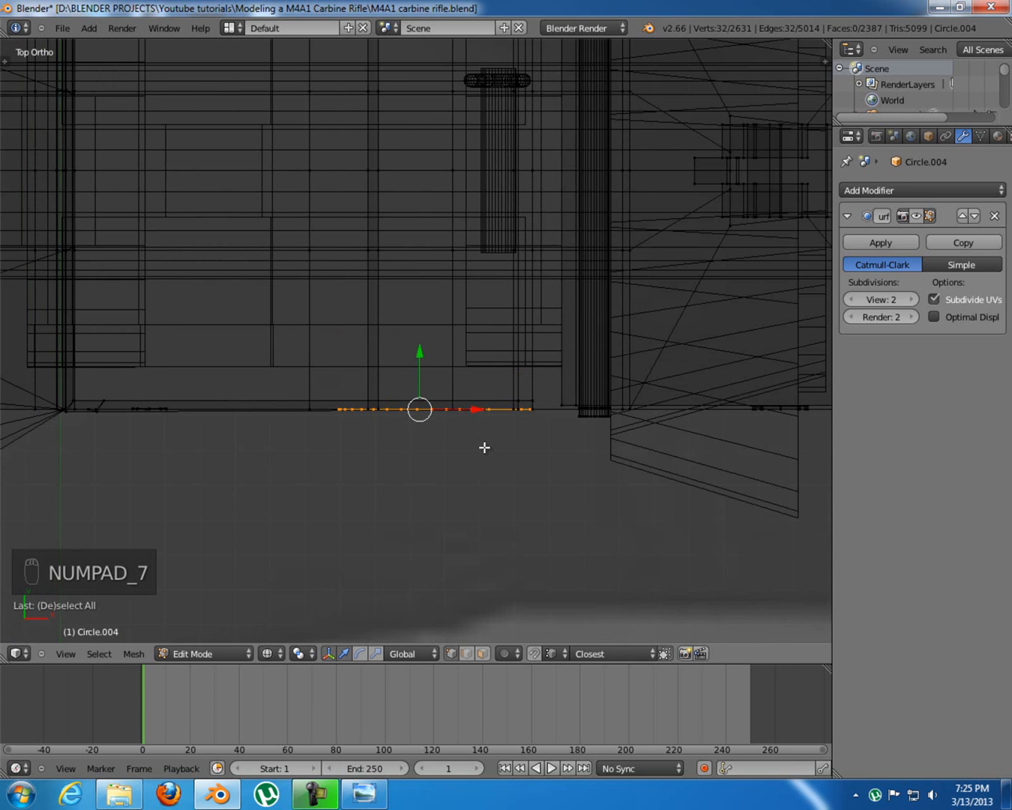
key(e)
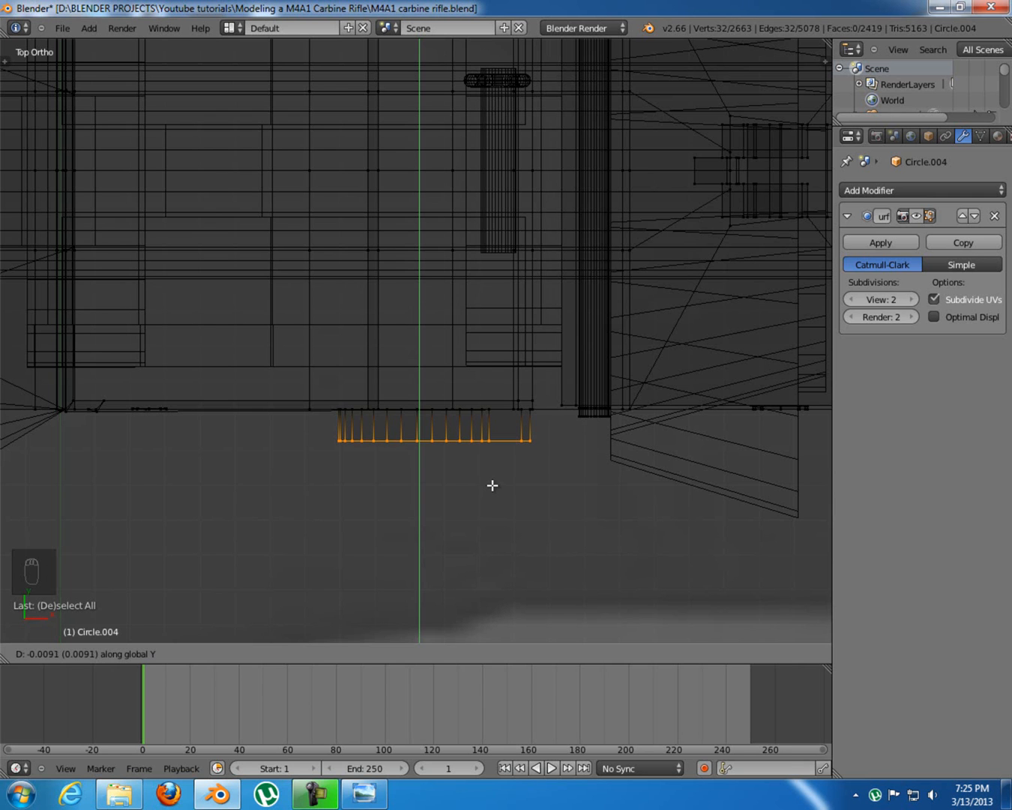
click(492, 485)
Fill the selector's extruded outer outline with a face and check it in solid shading
middle_drag(493, 482, 405, 357)
key(KP_1)
key(z)
mouse_move(475, 389)
middle_down()
mouse_move(482, 442)
mouse_move(407, 463)
mouse_move(395, 487)
mouse_move(337, 499)
mouse_move(387, 474)
mouse_move(431, 477)
middle_up()
key(f)
key(z)
key(z)
key(KP_1)
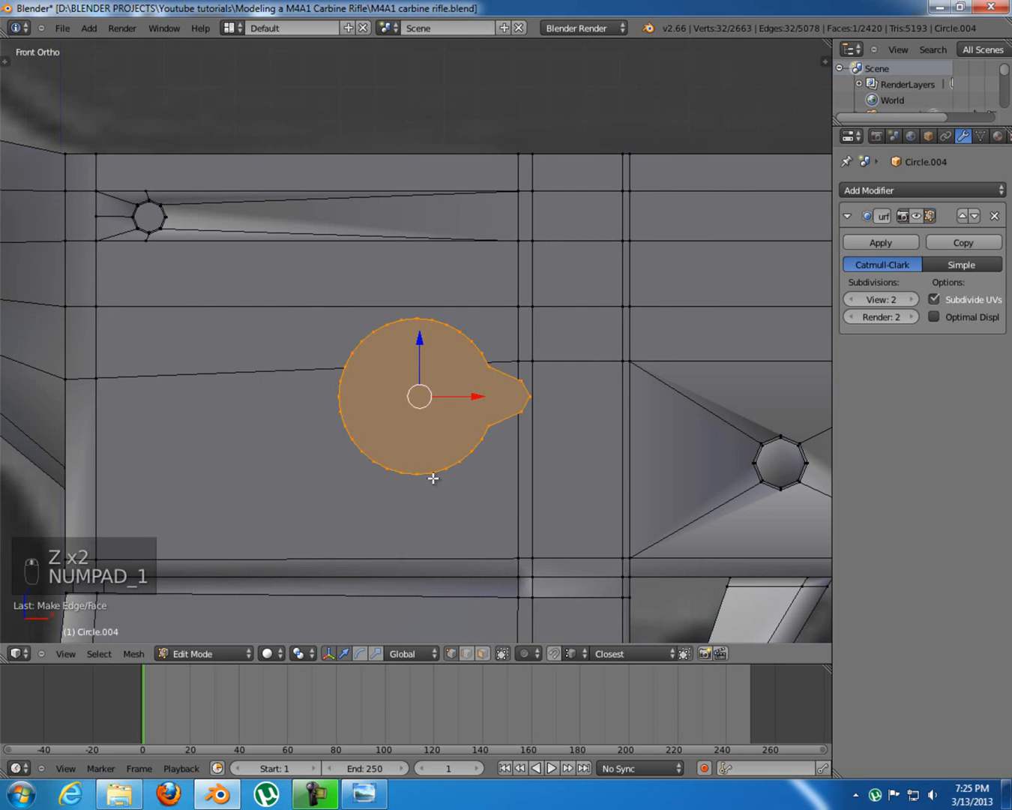
key(z)
Add a plane to the selector mesh and rotate it 90 degrees about X so it faces the front
scroll(454, 479, down, 4)
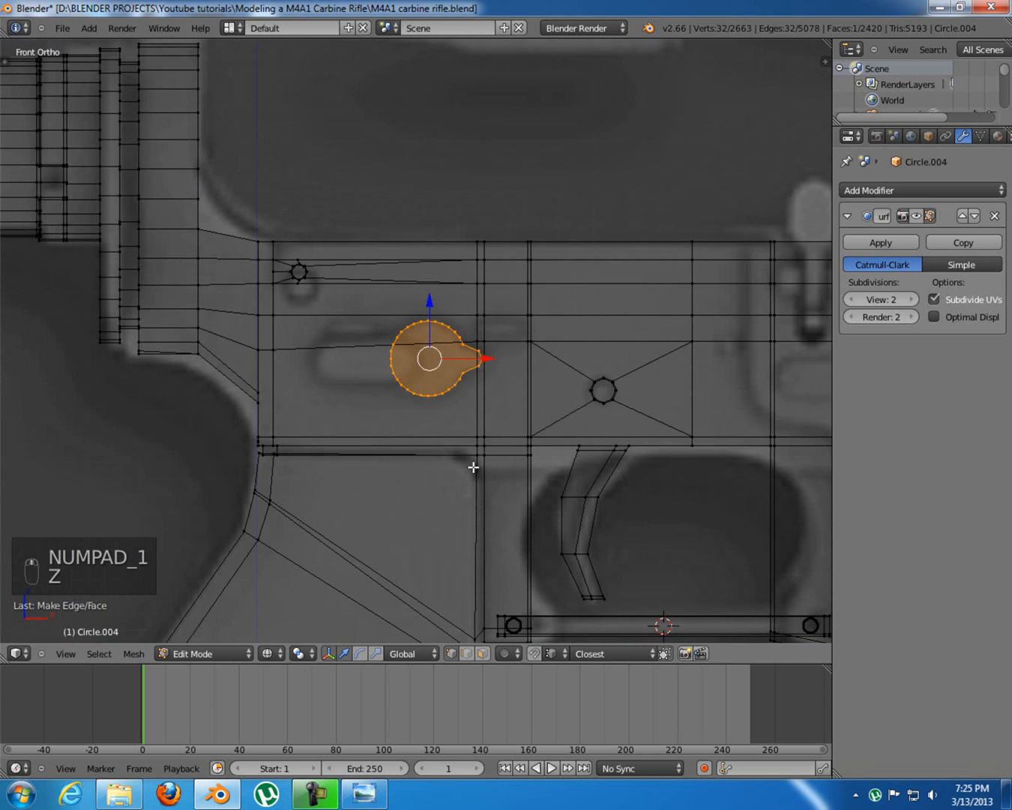
key(shift+a)
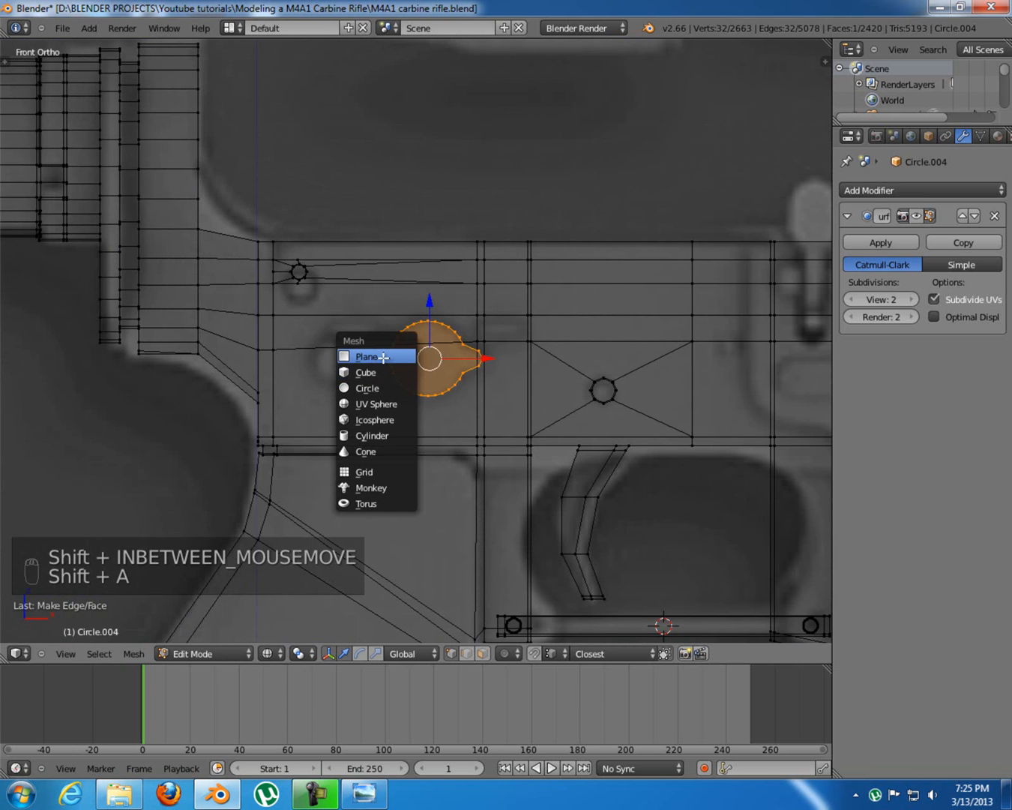
click(386, 356)
scroll(655, 518, down, 4)
scroll(654, 518, down, 1)
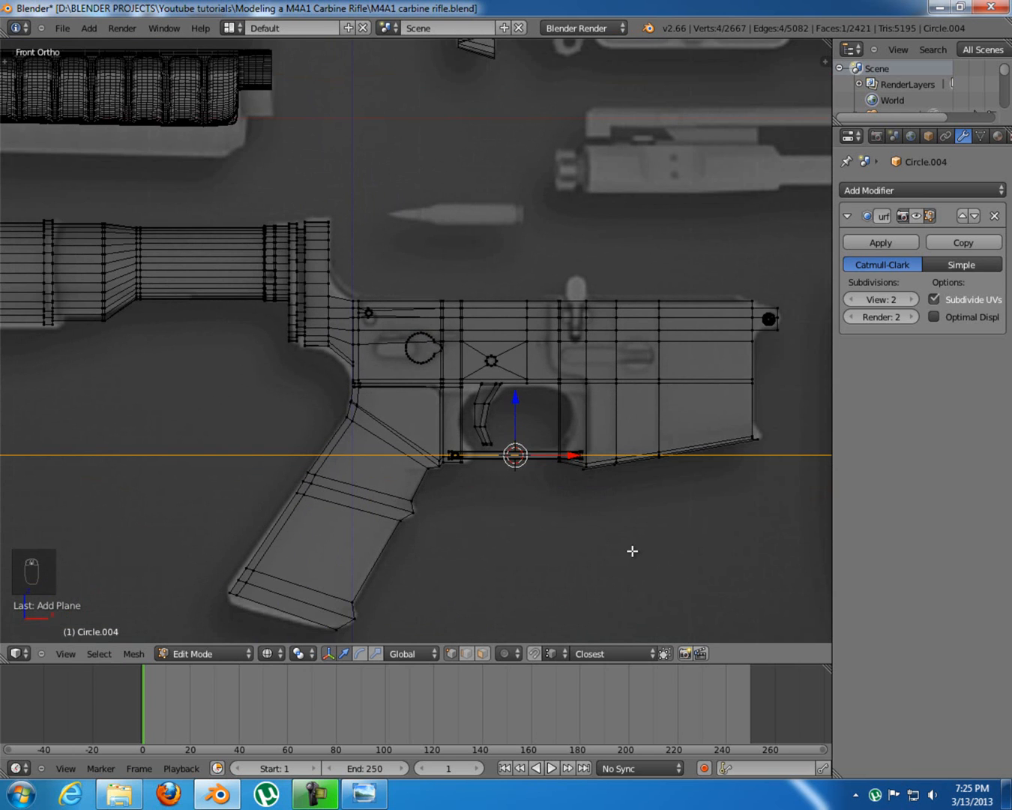
text(rx90)
key(Return)
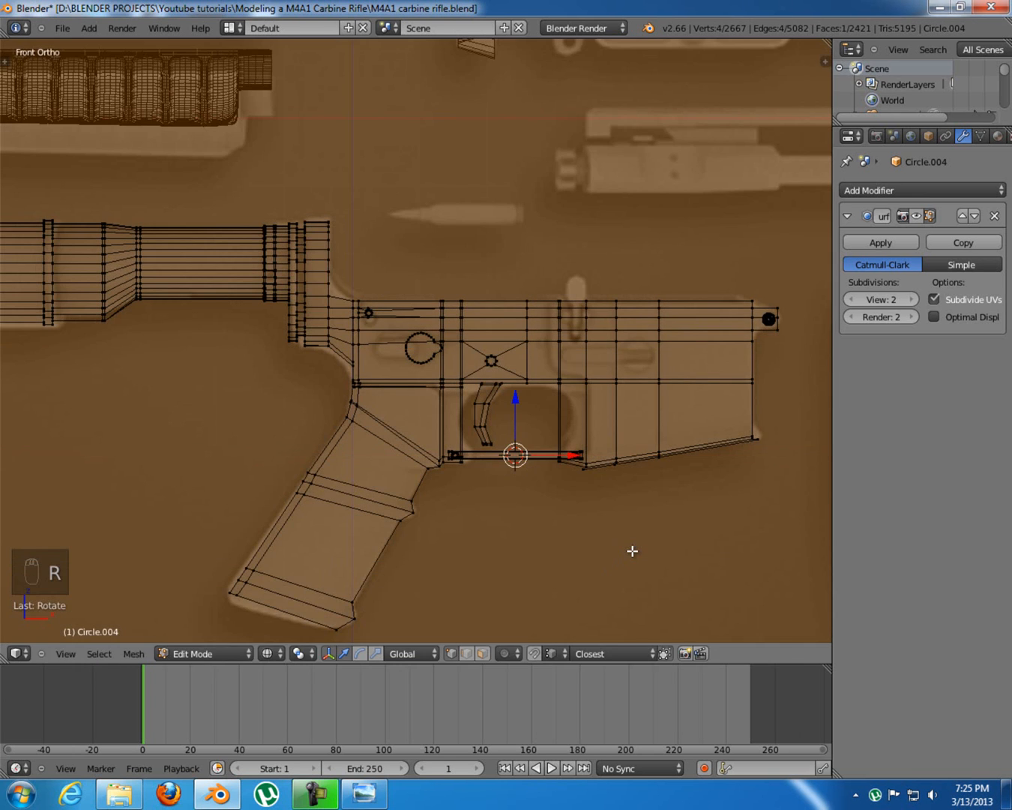
Scale the plane down and move it over the selector's lever arm in the reference image
key(s)
click(532, 465)
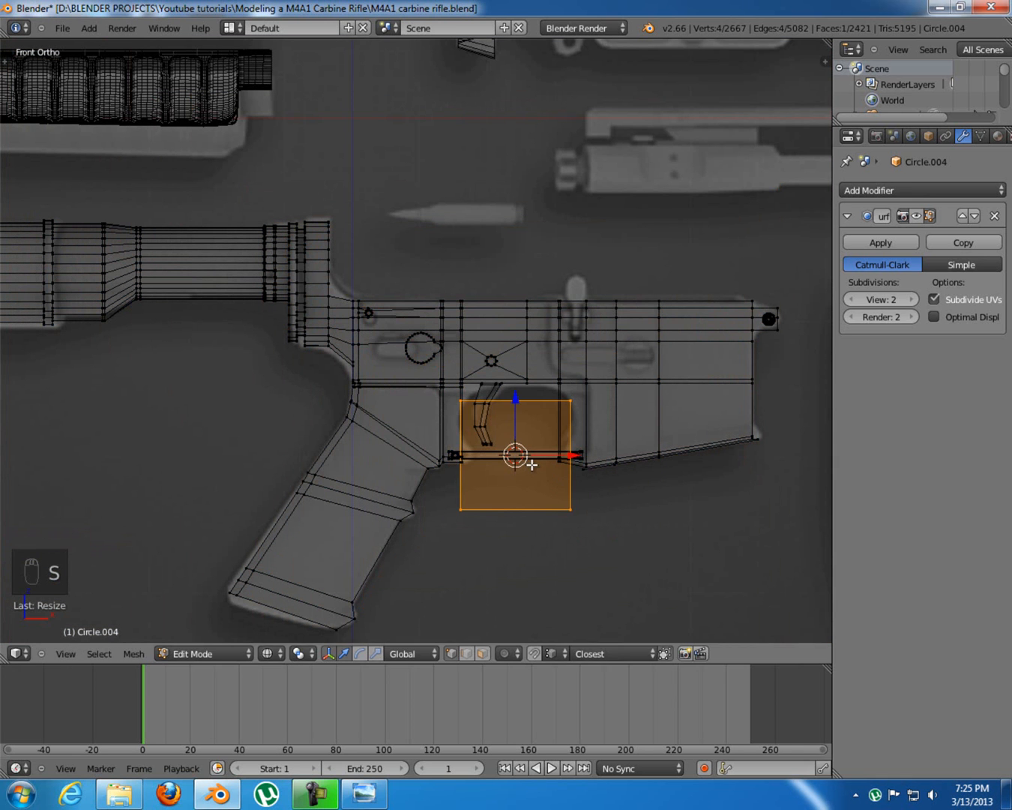
key(g)
click(566, 431)
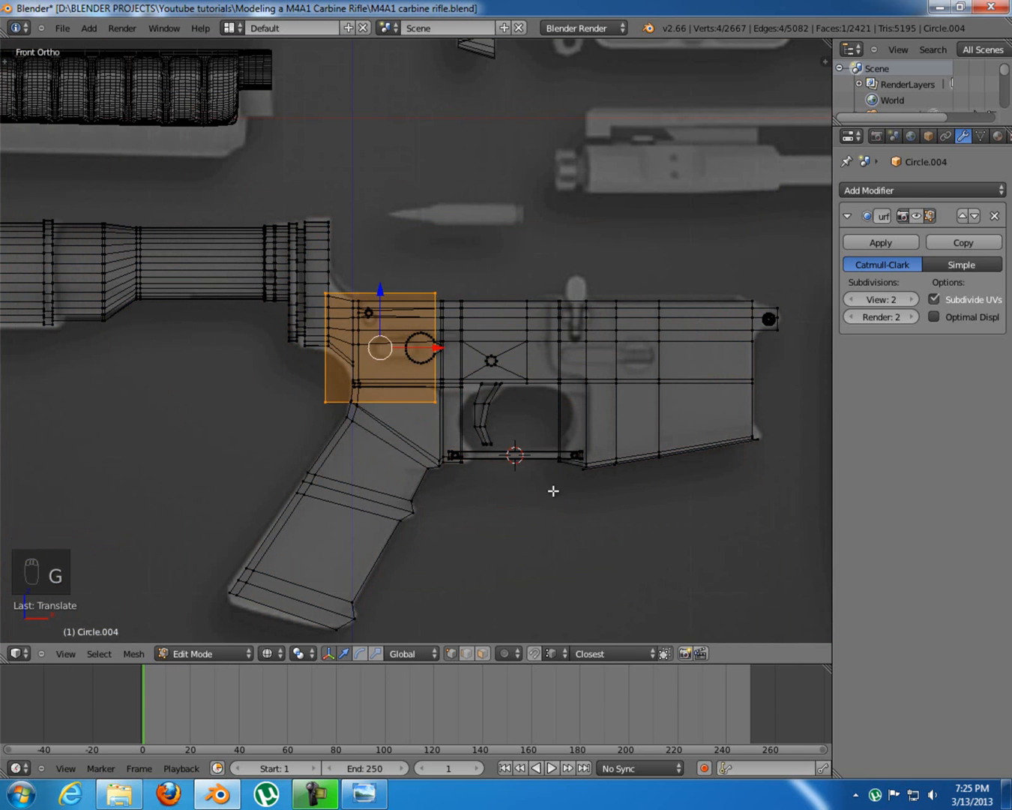
scroll(548, 511, up, 5)
scroll(545, 517, up, 2)
scroll(551, 472, up, 2)
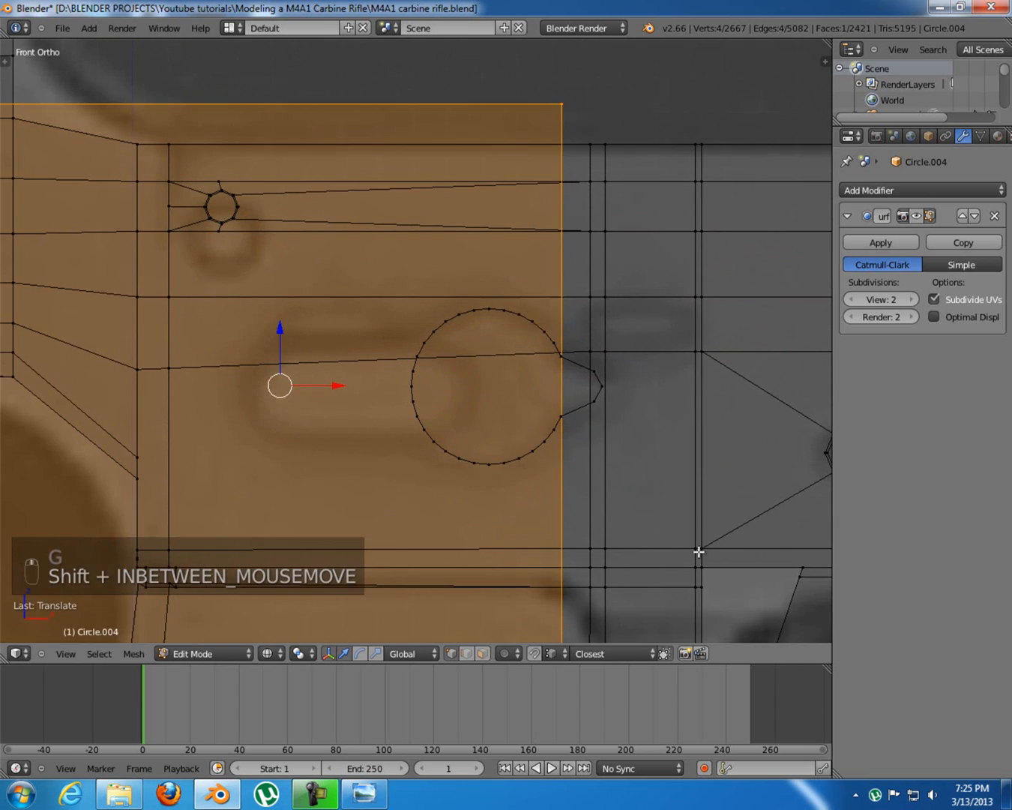
key(s)
click(368, 418)
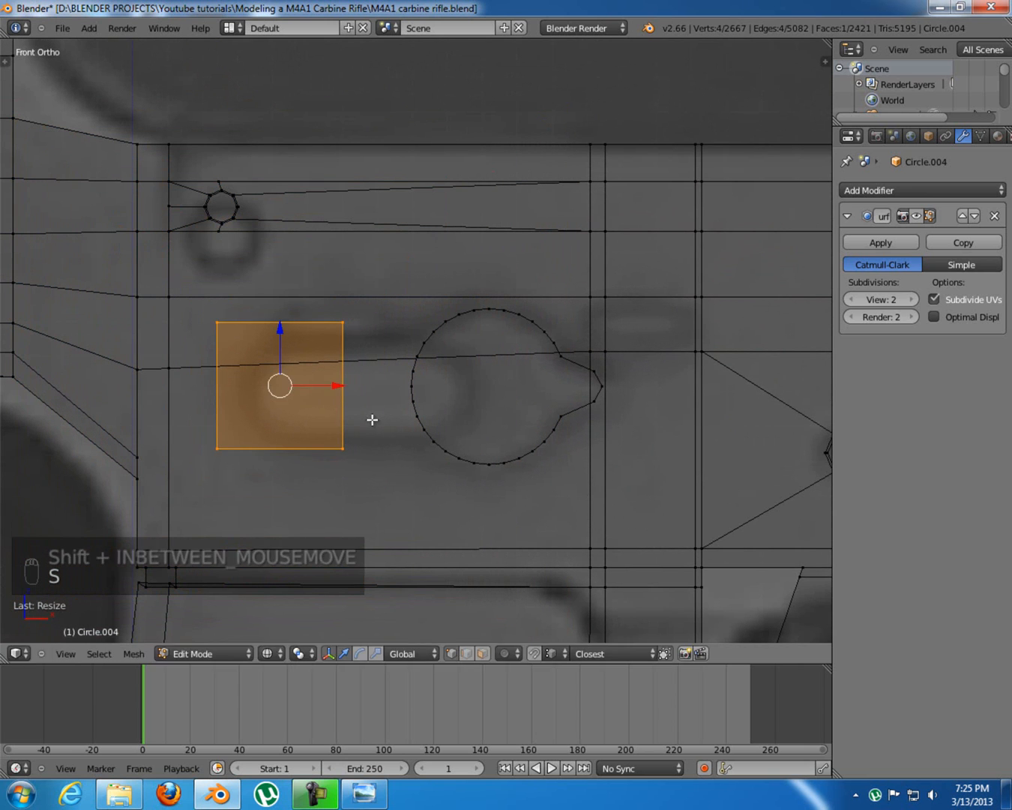
key(g)
click(415, 428)
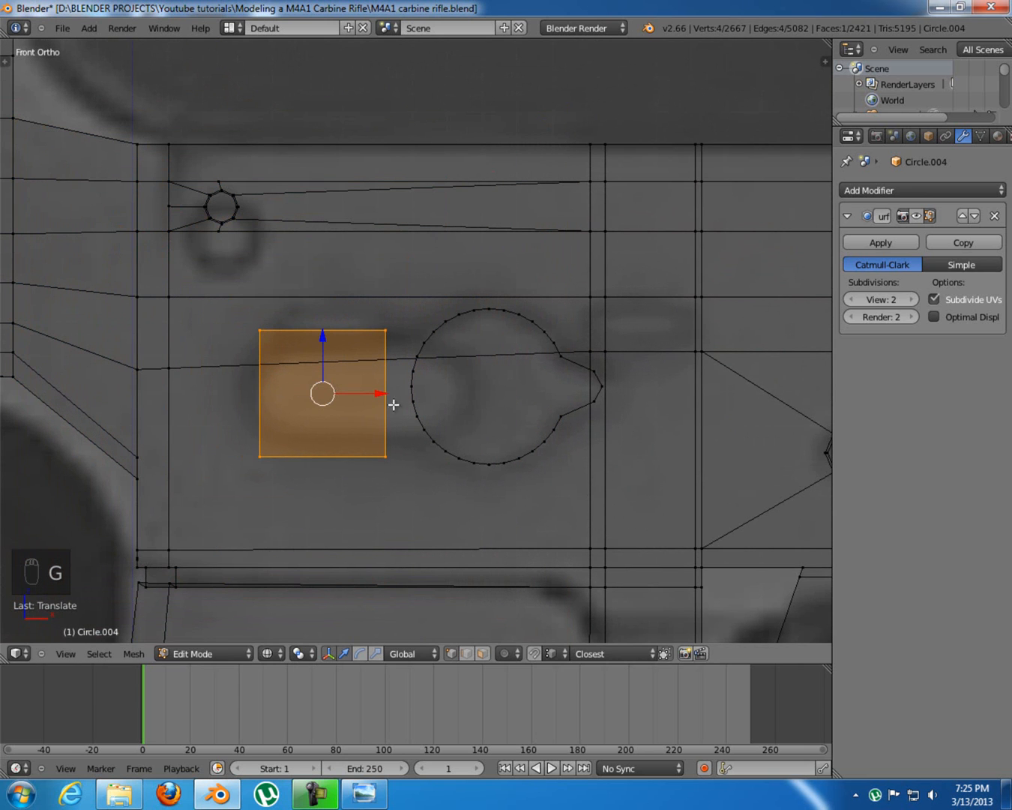
Duplicate the plane to a spot above the selector, and scale the original plane to about 0.67 along Z
key(shift+d)
click(472, 281)
key(a)
key(l)
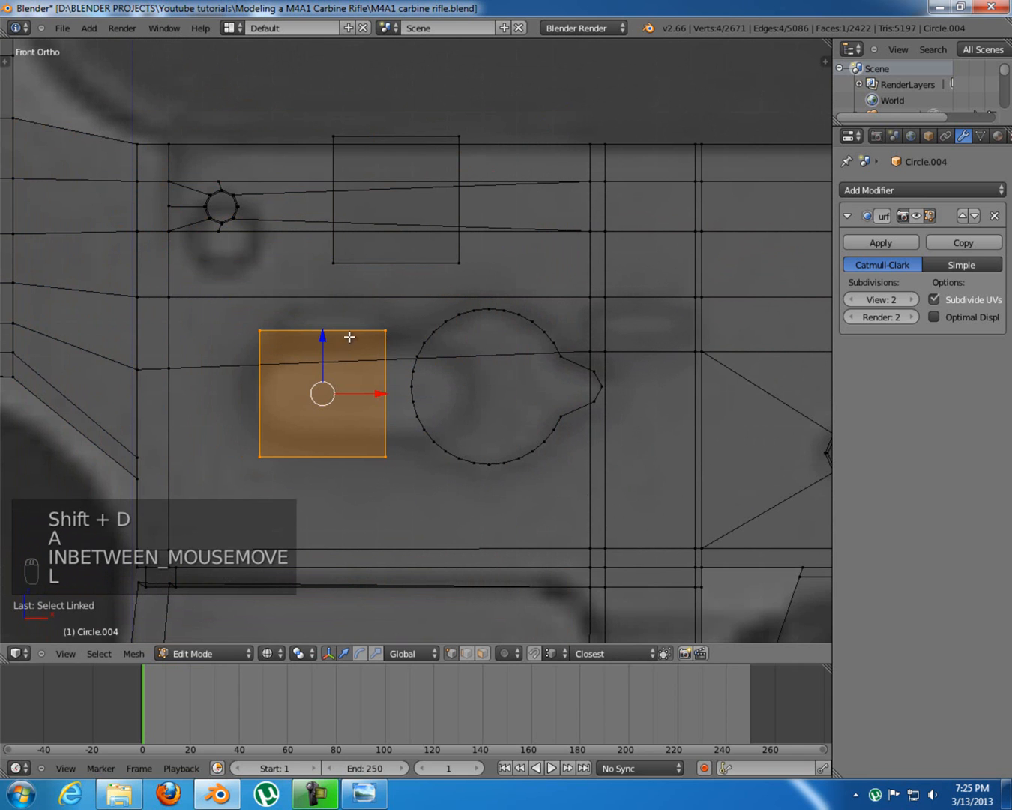
key(s)
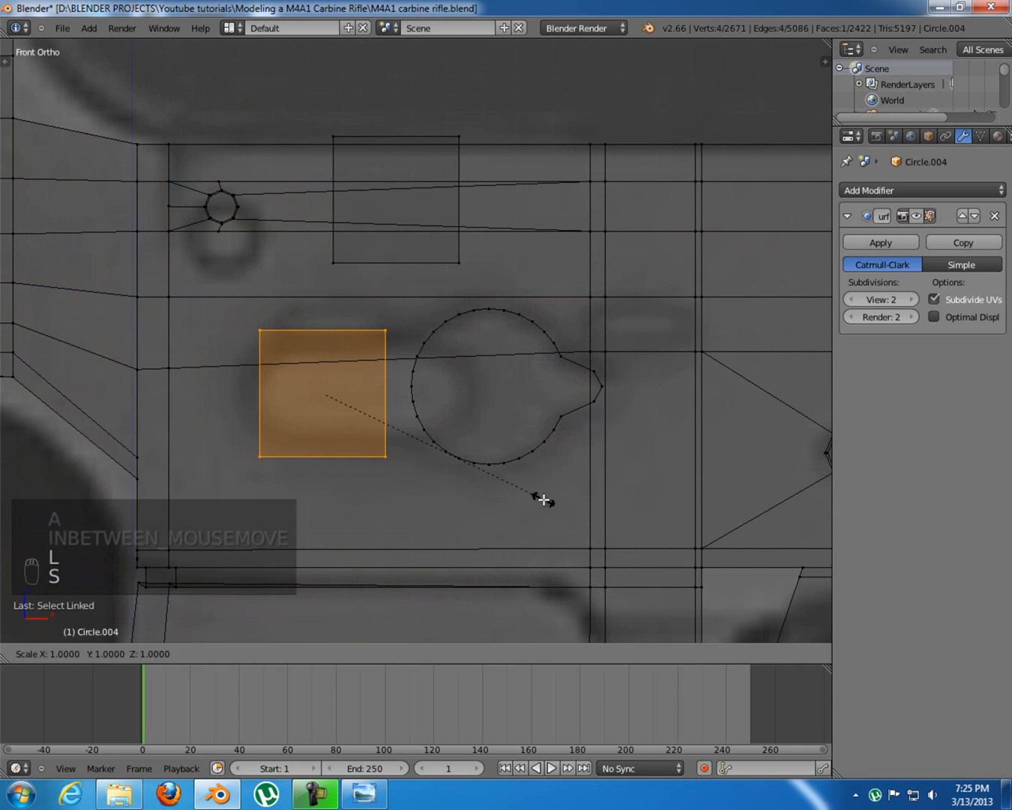
key(z)
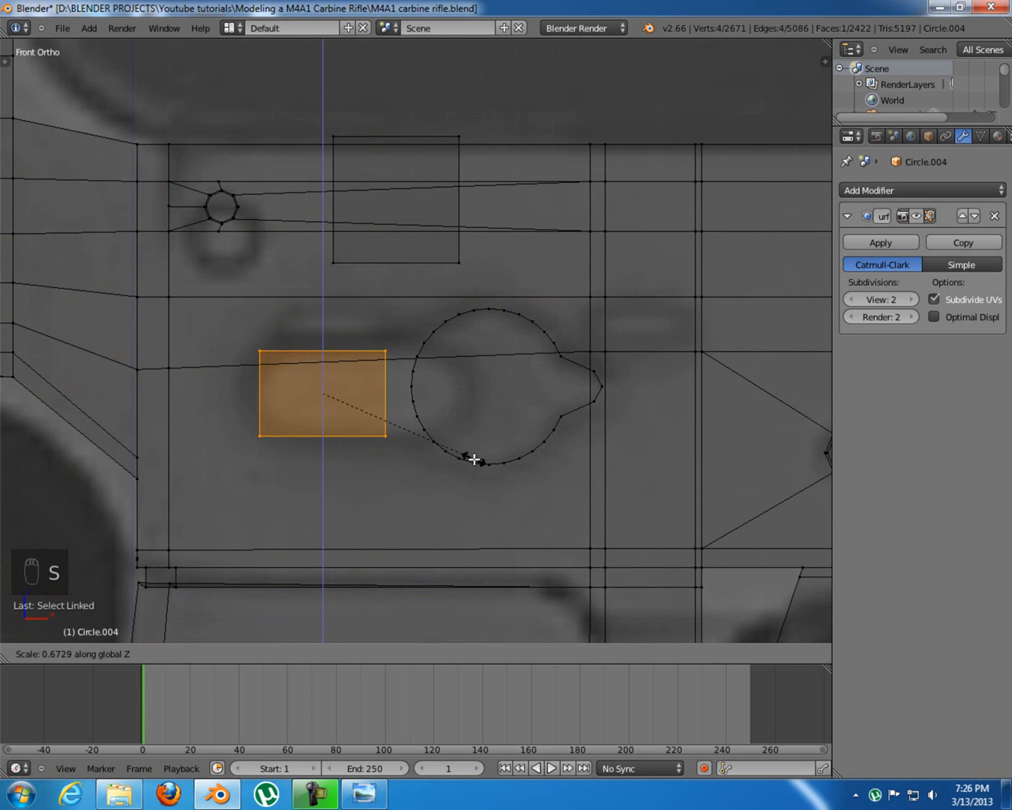
click(474, 459)
Stretch the original plane by moving its right edge along X into the selector circle
key(a)
key(b)
key(b)
drag(351, 335, 405, 457)
drag(435, 391, 501, 393)
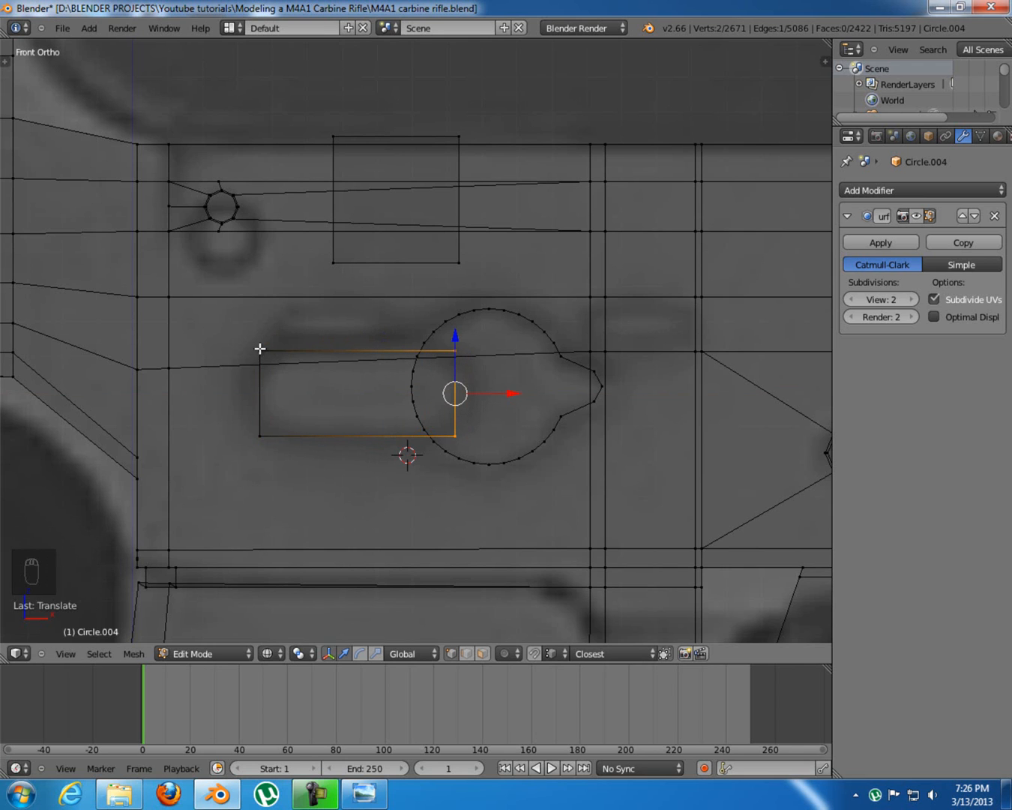
Move the lever rectangle along Y to the receiver's side surface and extrude it about 0.012 outward
key(l)
key(KP_7)
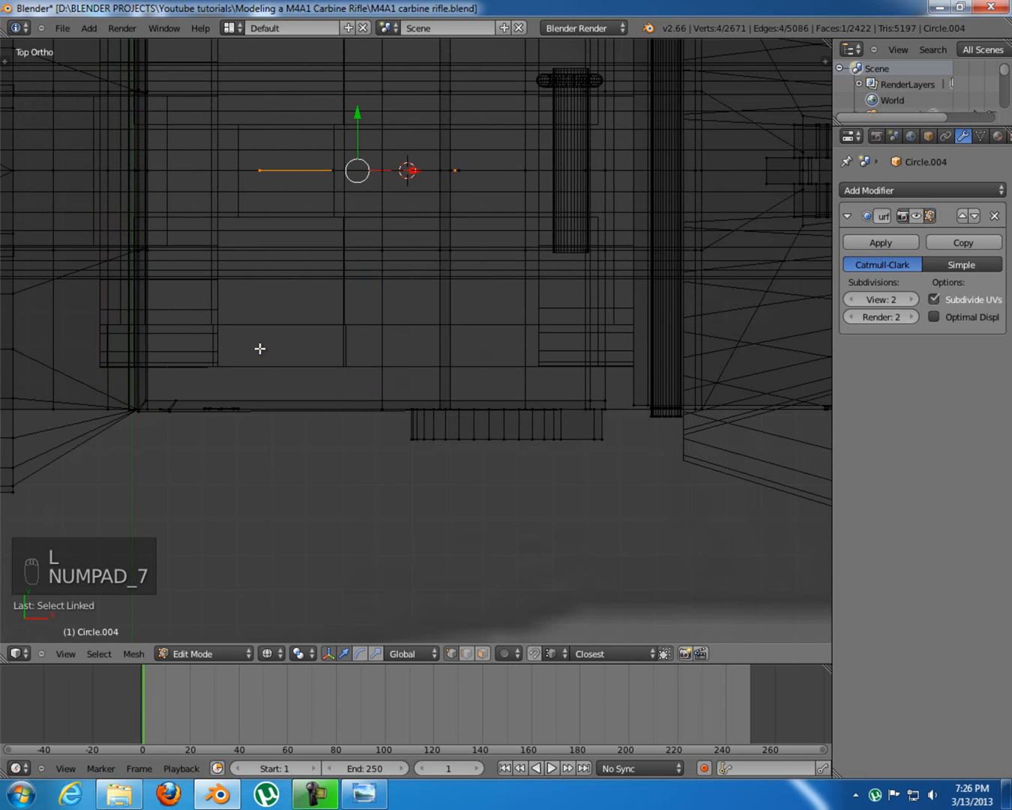
drag(350, 111, 405, 405)
shift+middle_drag(464, 472, 500, 448)
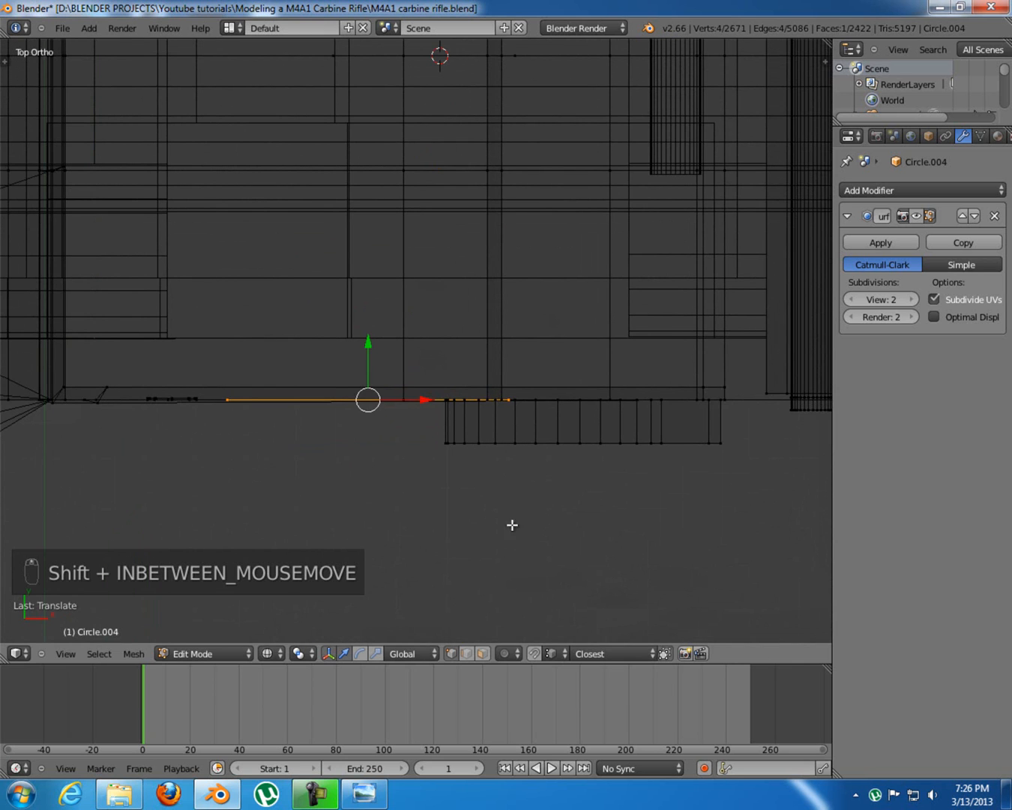
key(e)
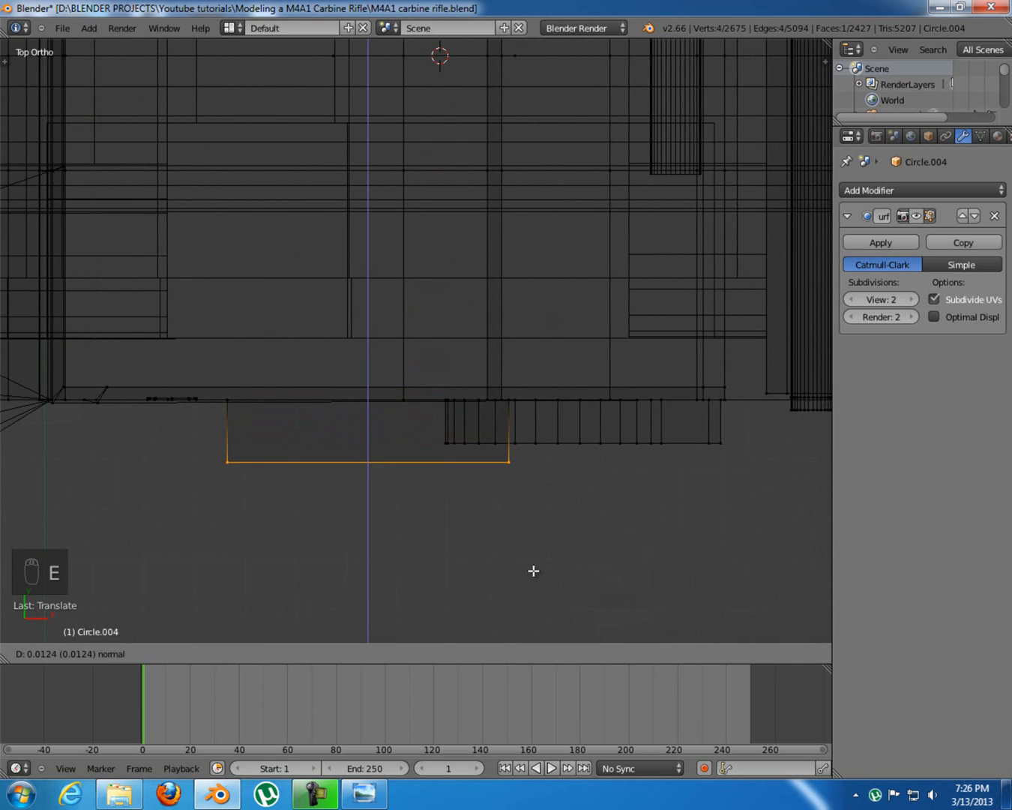
click(534, 569)
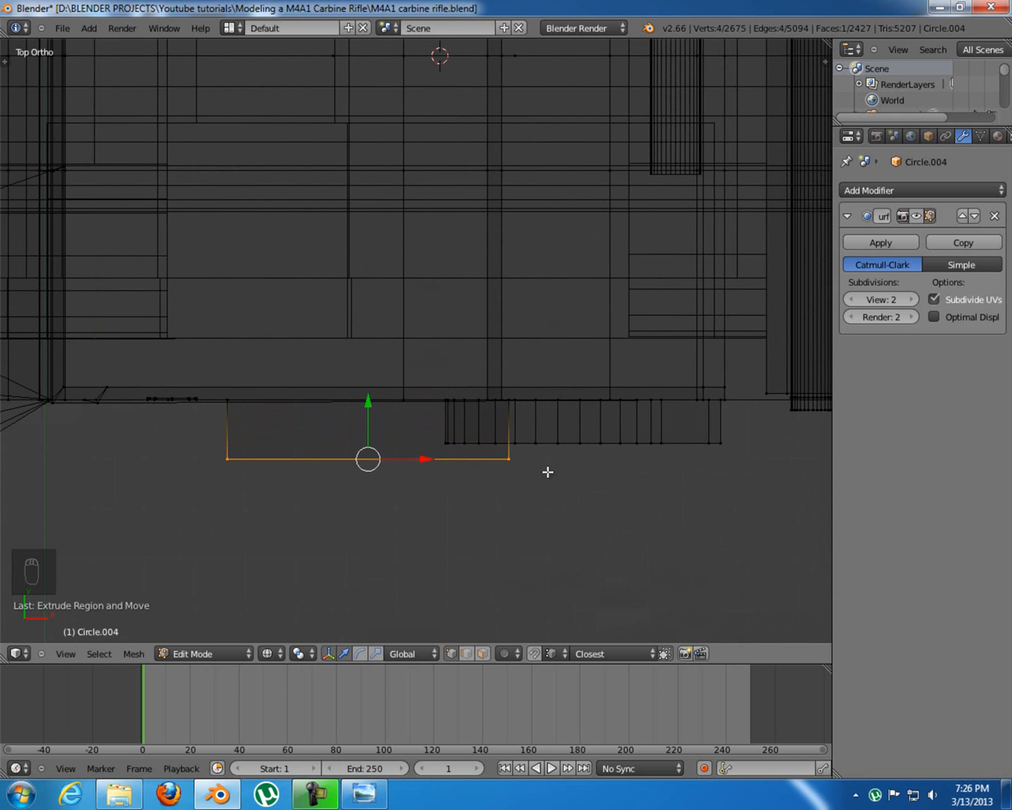
Select the duplicated plane above the selector and move it along Y to the receiver's side surface
key(KP_1)
mouse_move(571, 438)
shift+middle_down()
mouse_move(530, 453)
mouse_move(575, 451)
shift+middle_up()
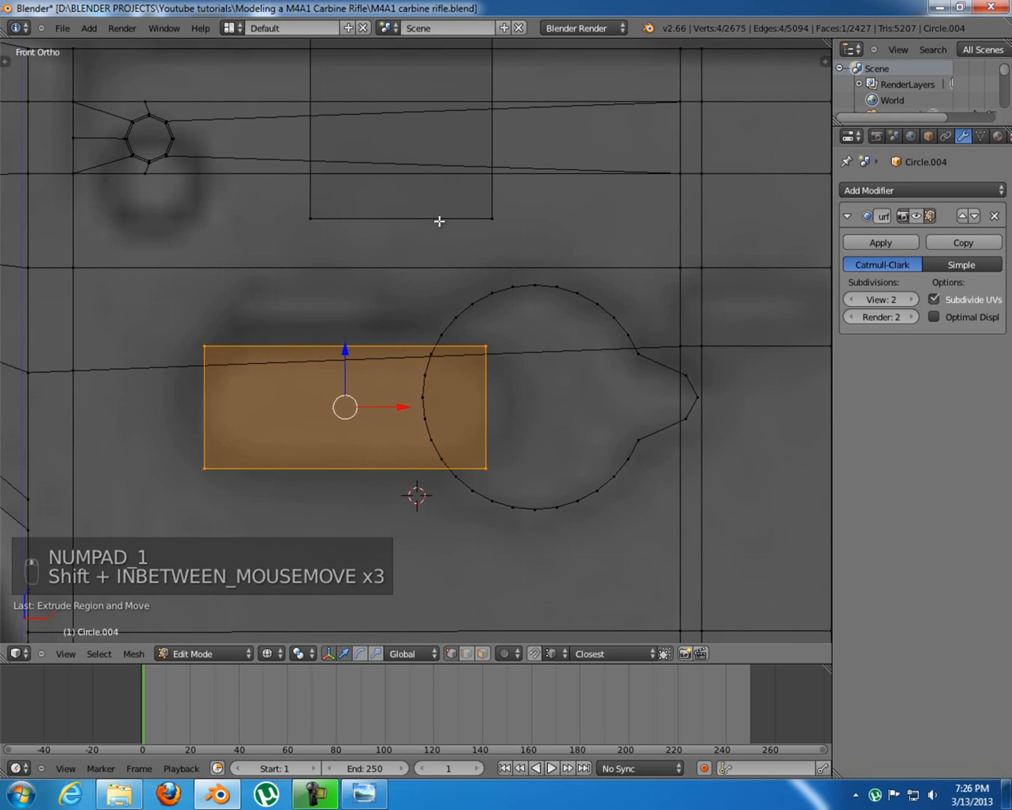
scroll(441, 221, down, 1)
key(a)
key(l)
shift+middle_drag(538, 250, 542, 277)
key(KP_7)
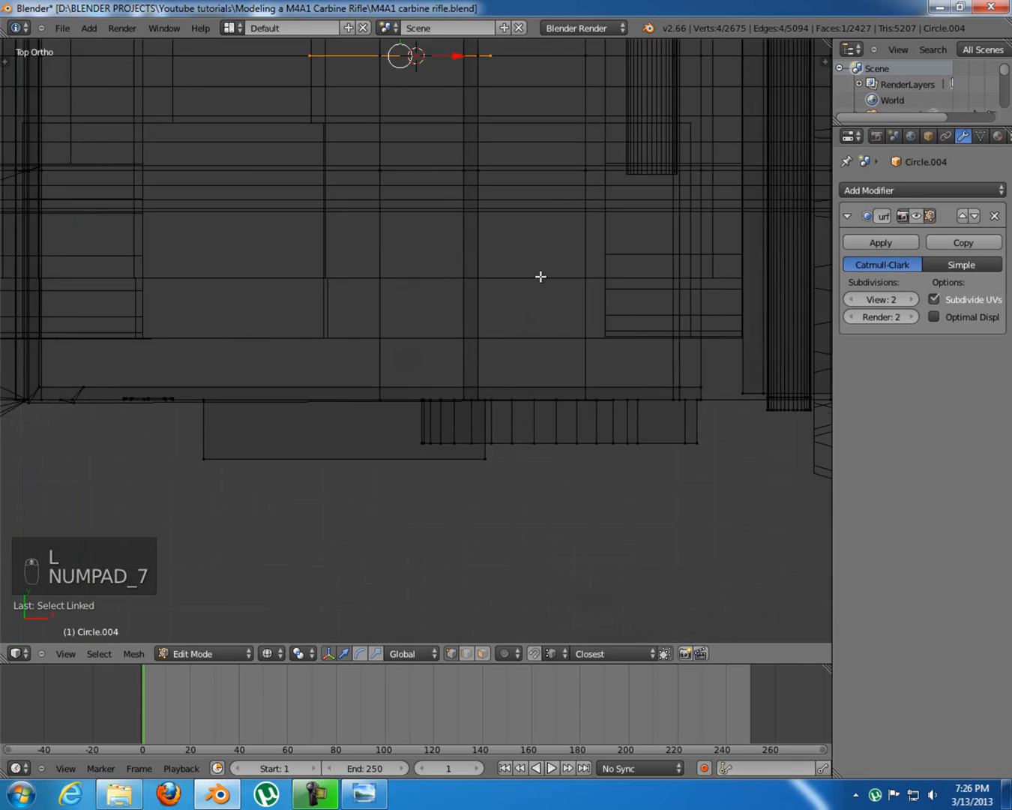
drag(403, 52, 390, 387)
Flatten the duplicated plane along Z into a thin strip and place it over the raised bar above the lever arm
key(KP_1)
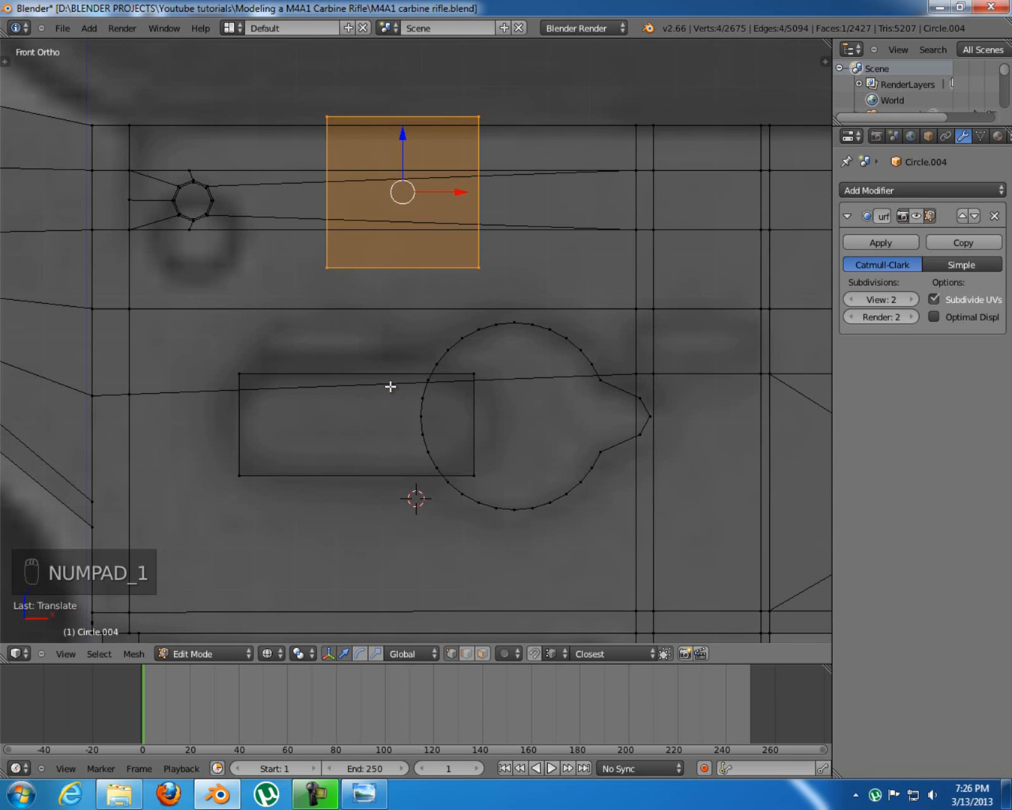
shift+middle_drag(528, 399, 515, 410)
key(s)
key(z)
click(416, 242)
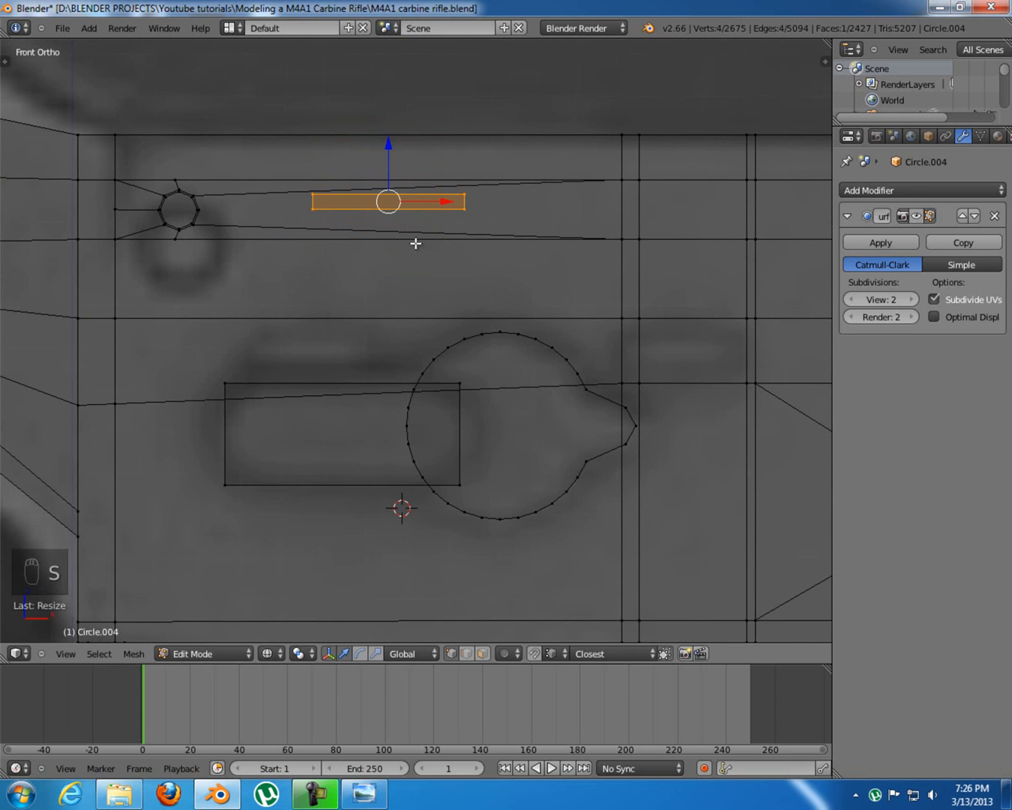
key(g)
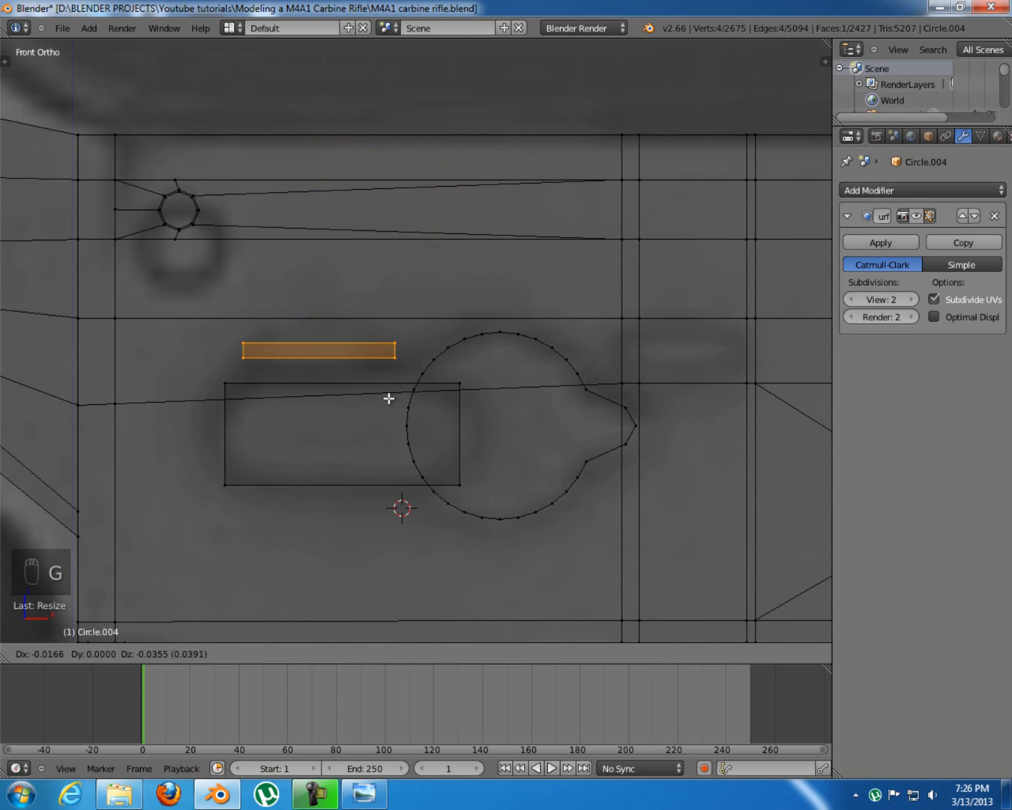
click(389, 398)
Fit the strip to the raised bar by scaling it about 0.8 along X, about 1.18 uniformly, and slightly narrower along X again
key(s)
key(z)
key(x)
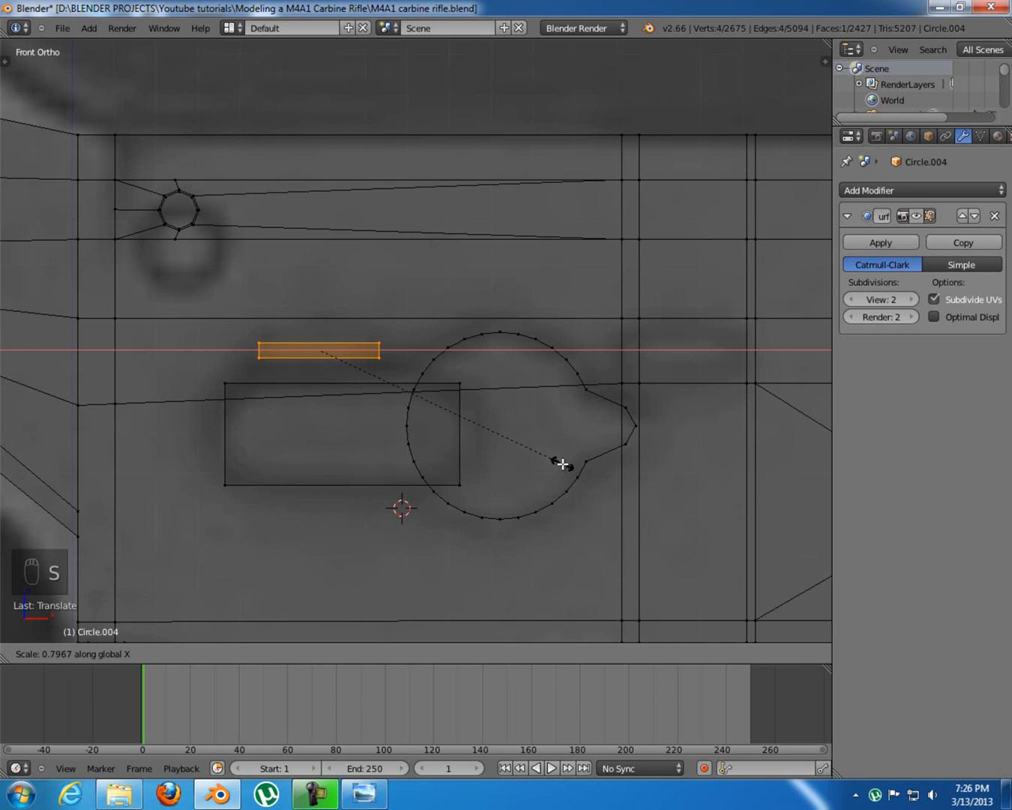
click(562, 464)
shift+scroll(470, 415, up, 1)
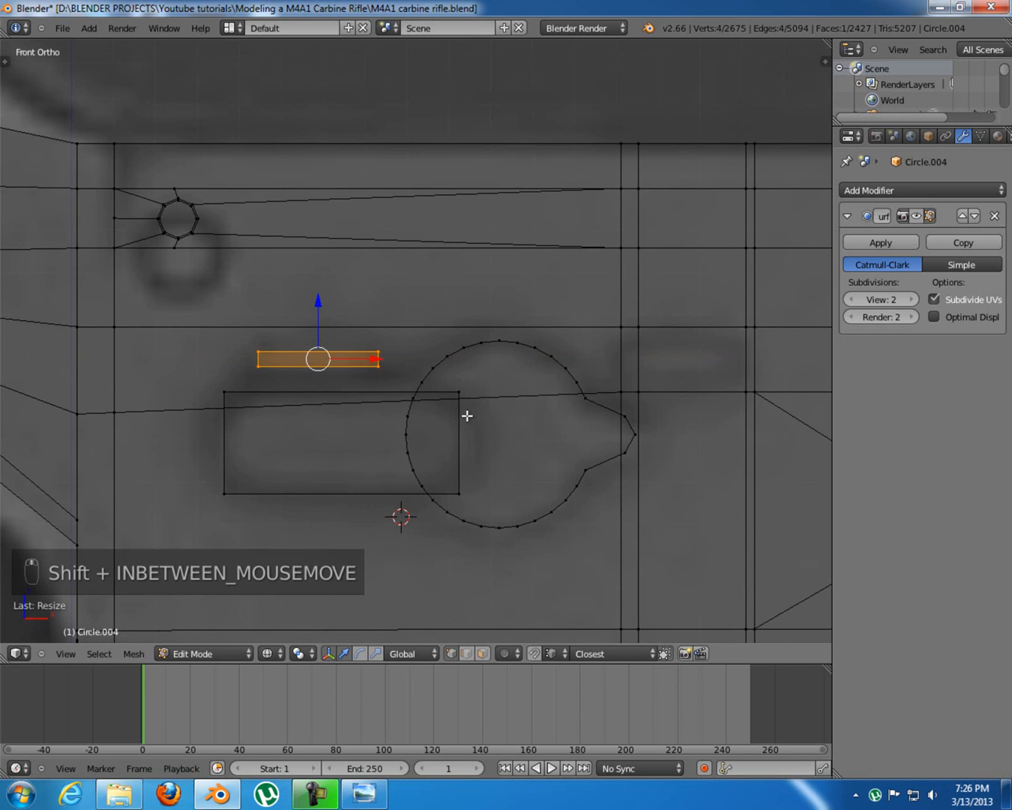
key(s)
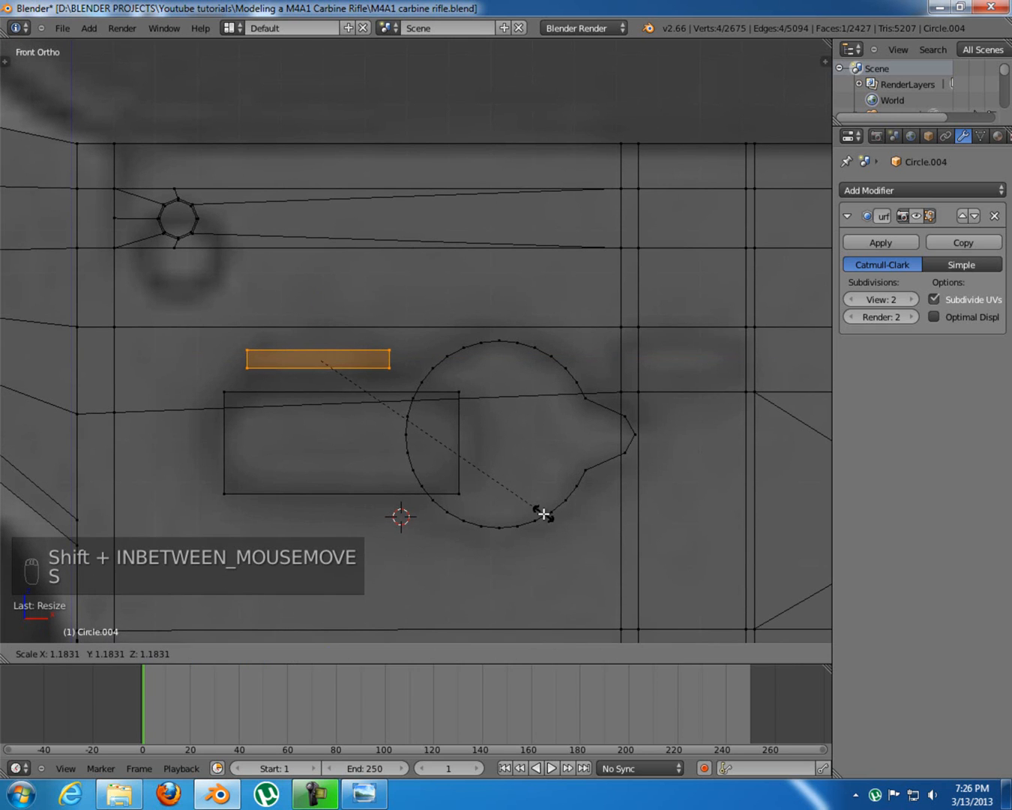
click(543, 513)
key(s)
key(x)
click(517, 498)
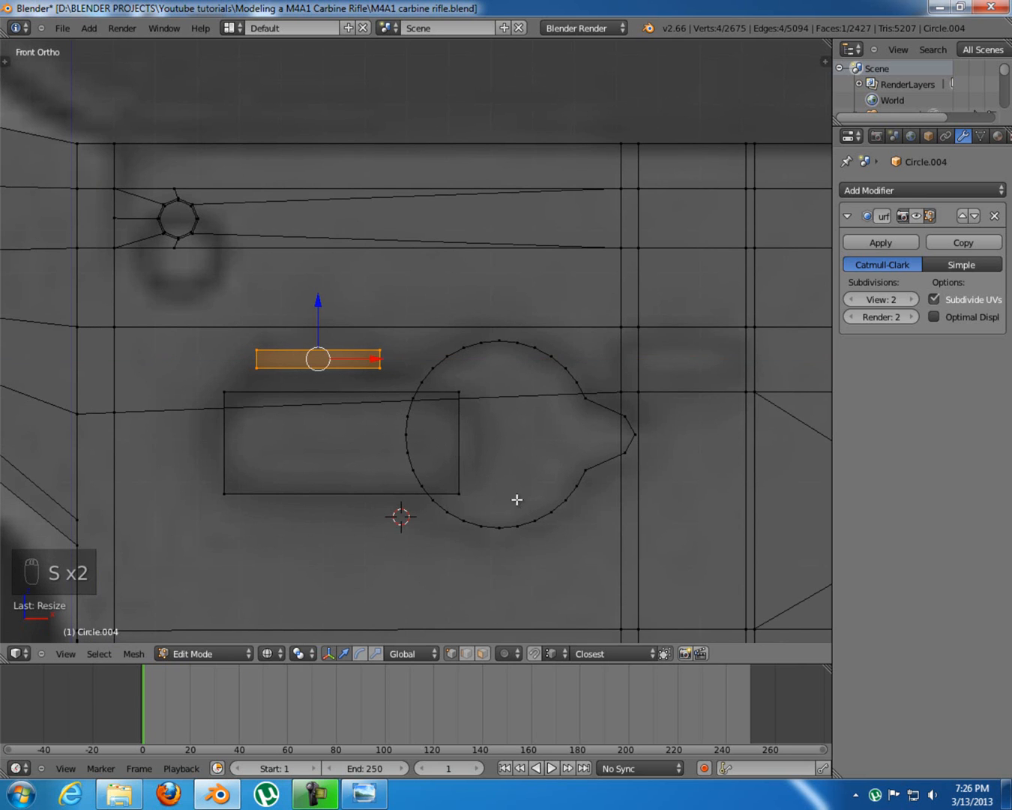
shift+middle_drag(517, 498, 506, 454)
key(KP_7)
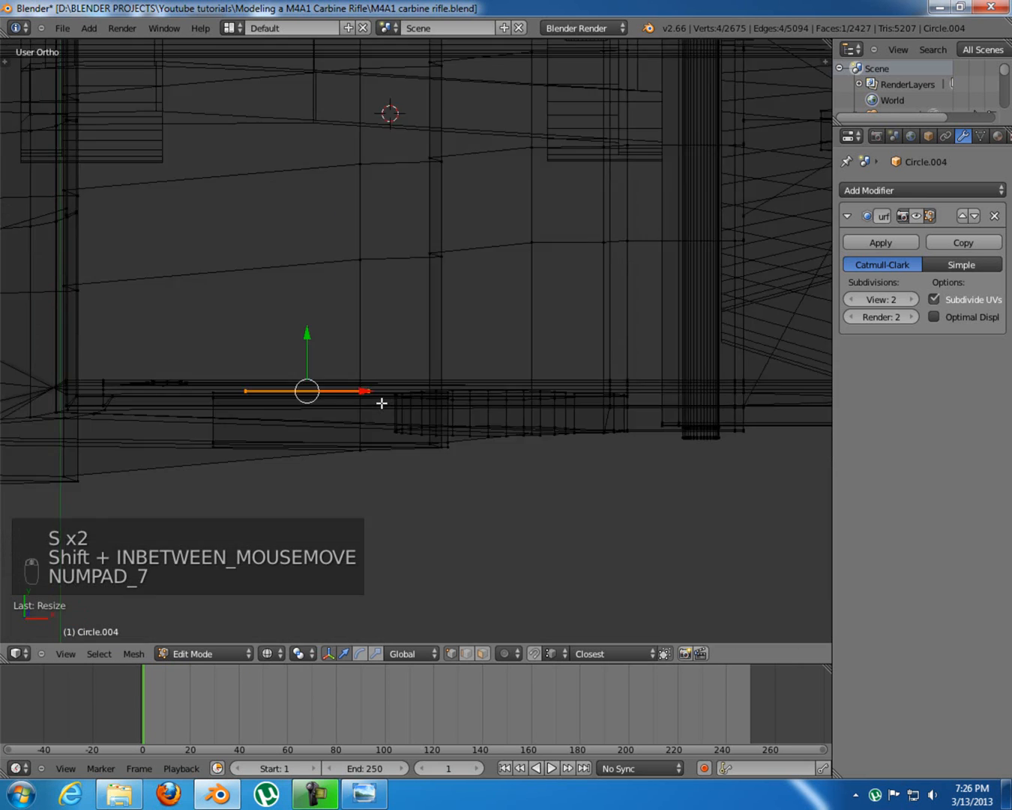
Extrude the strip above the lever arm about 0.0045 outward from the receiver's side
shift+middle_drag(434, 395, 452, 393)
scroll(453, 437, up, 2)
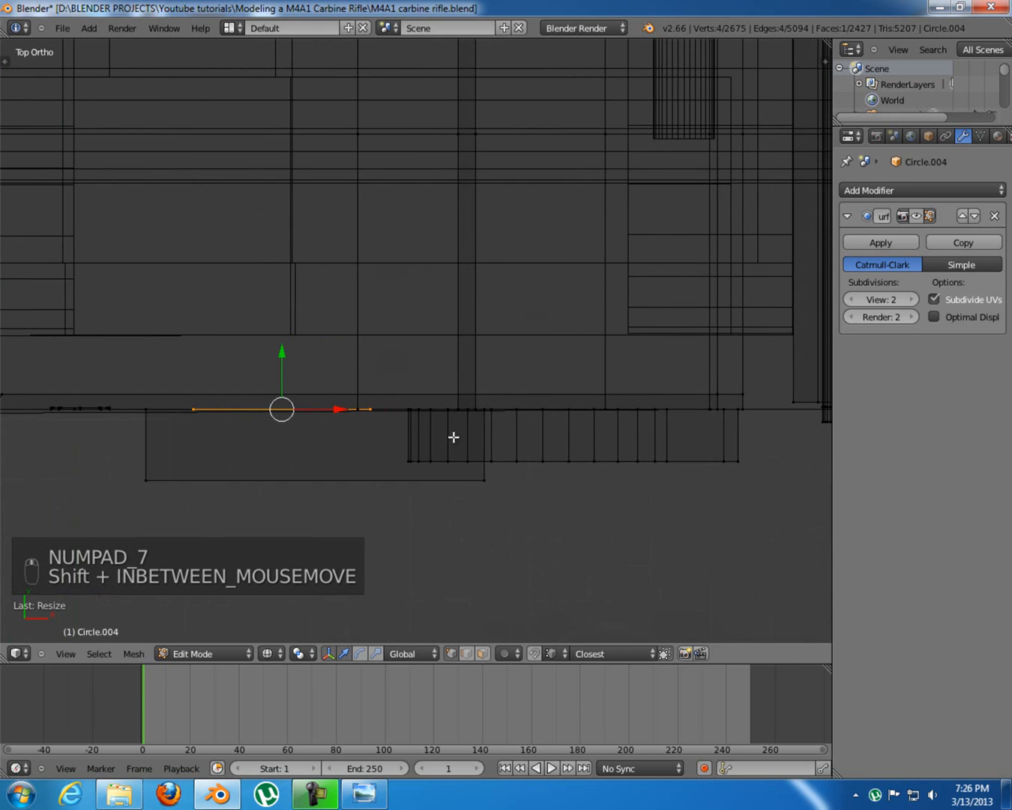
key(e)
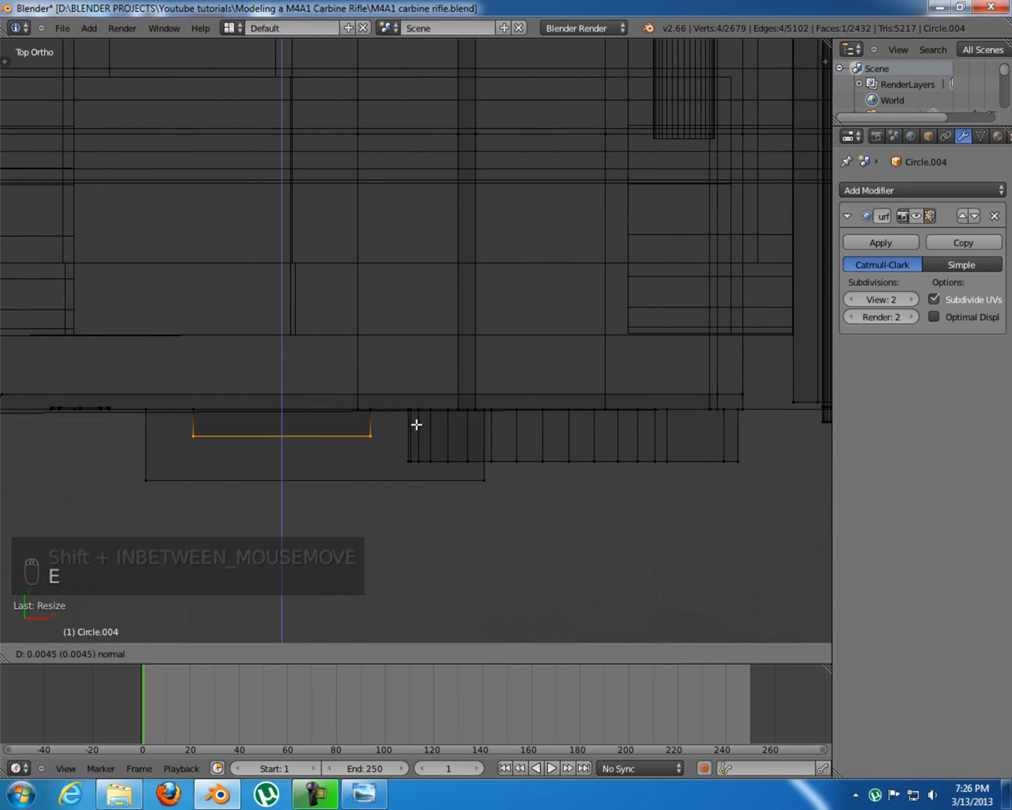
click(417, 426)
key(KP_1)
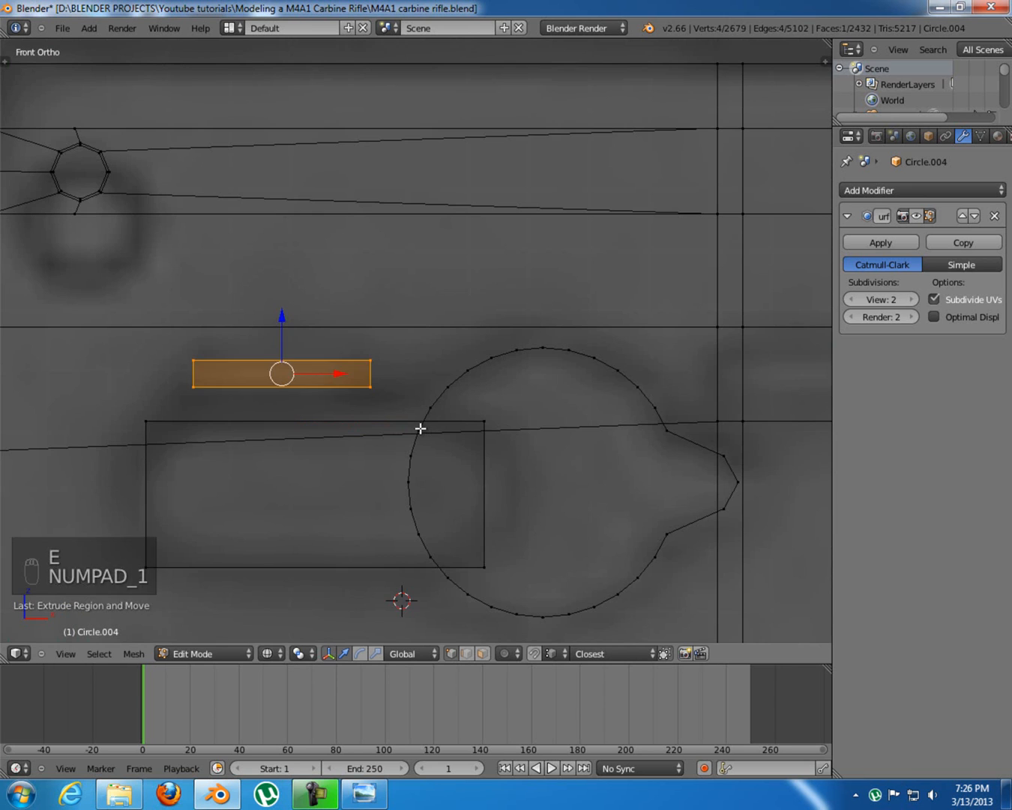
Select the whole raised bar and duplicate it along X onto the second bar marking, beyond the disc's pointed tip
key(a)
key(a)
shift+middle_drag(381, 366, 354, 361)
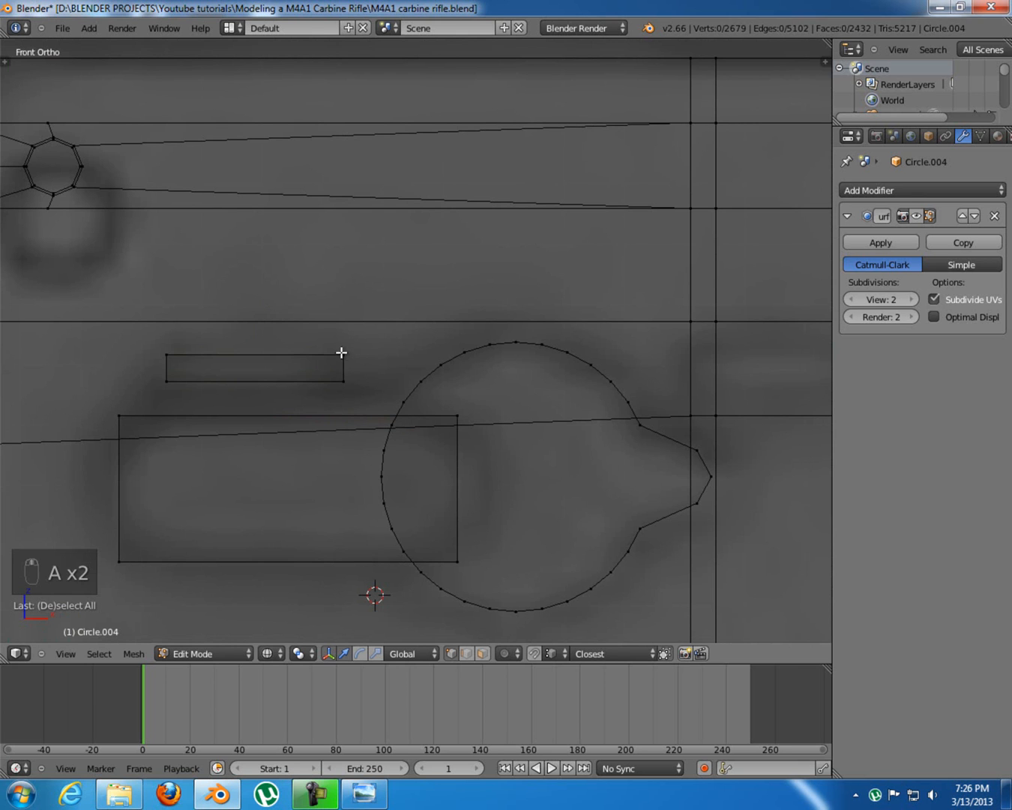
key(l)
shift+middle_drag(569, 432, 466, 411)
scroll(389, 383, down, 2)
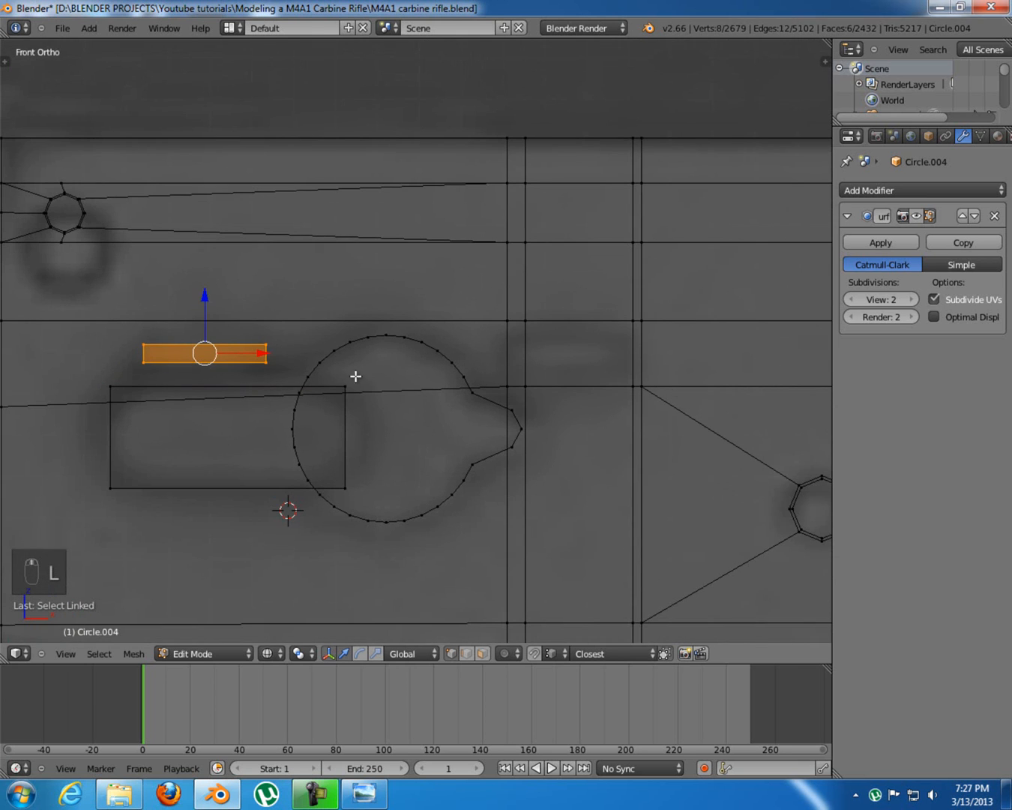
key(shift+d)
key(x)
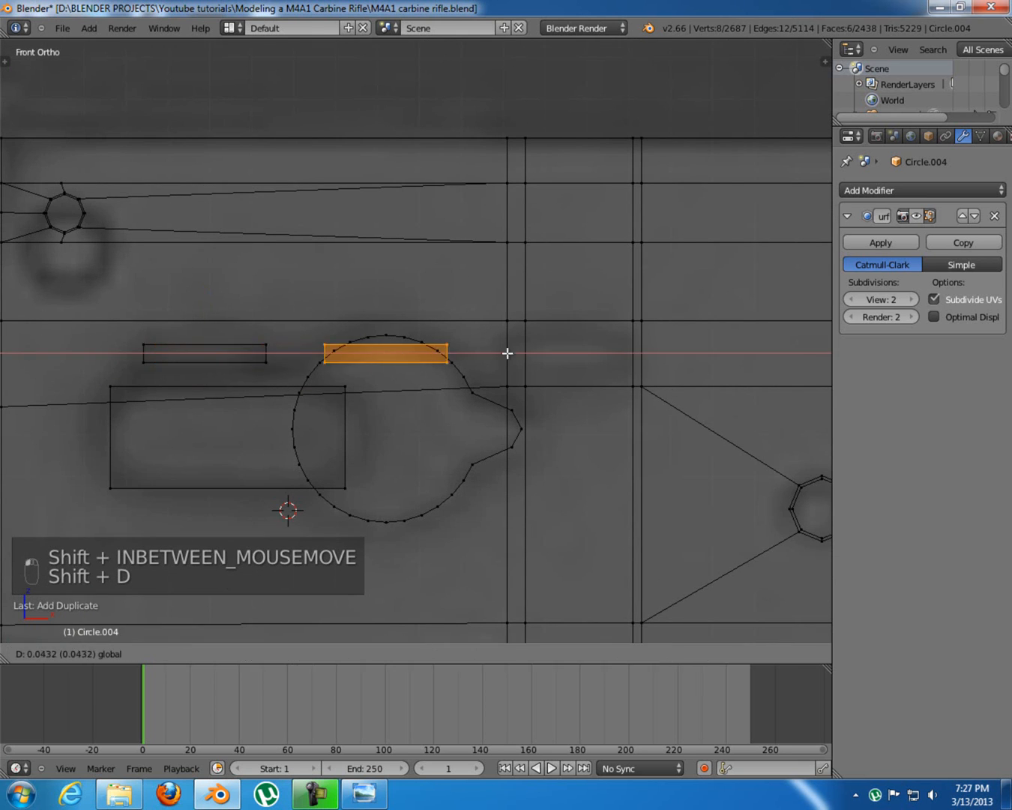
click(627, 359)
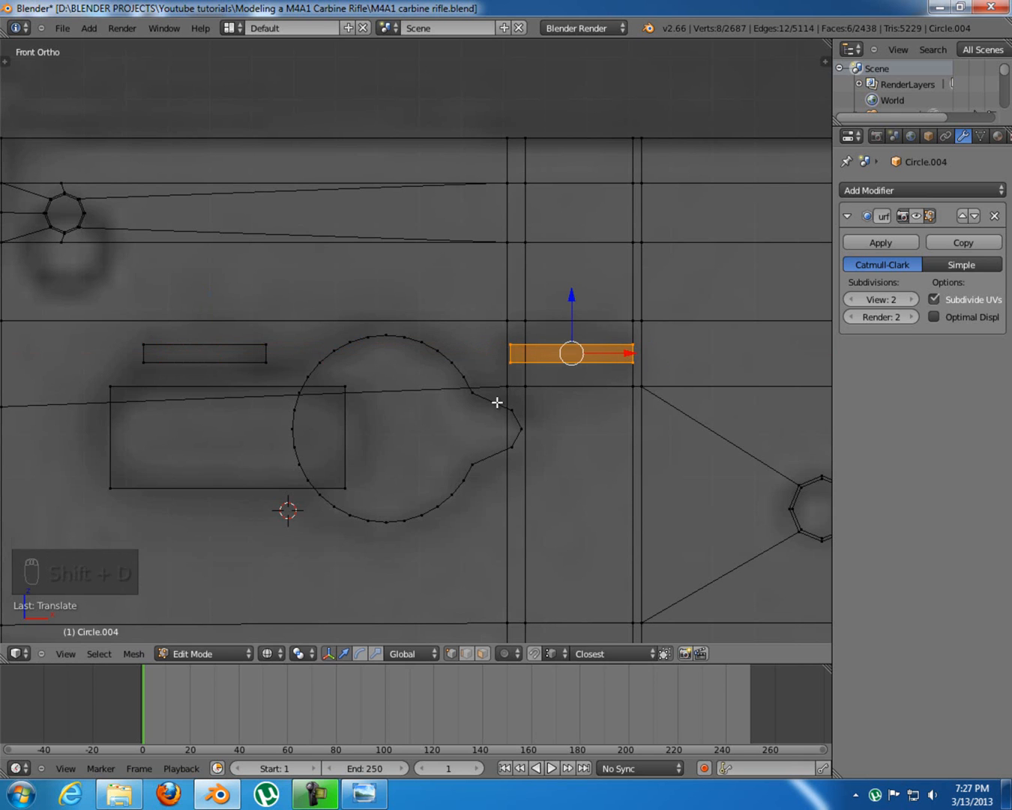
Return to solid shading, enable the Subdivision Surface modifier's viewport display, and check the selector parts in Object Mode
key(z)
mouse_move(383, 396)
middle_down()
mouse_move(470, 415)
mouse_move(480, 428)
middle_up()
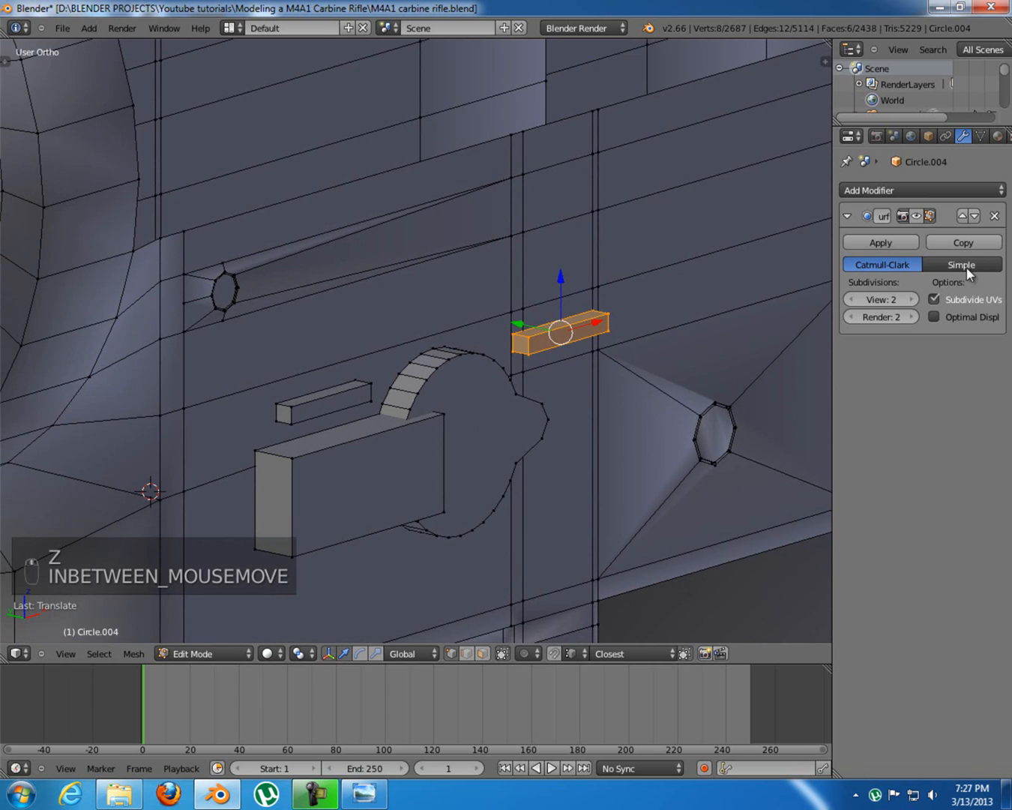
middle_drag(589, 353, 624, 346)
click(917, 216)
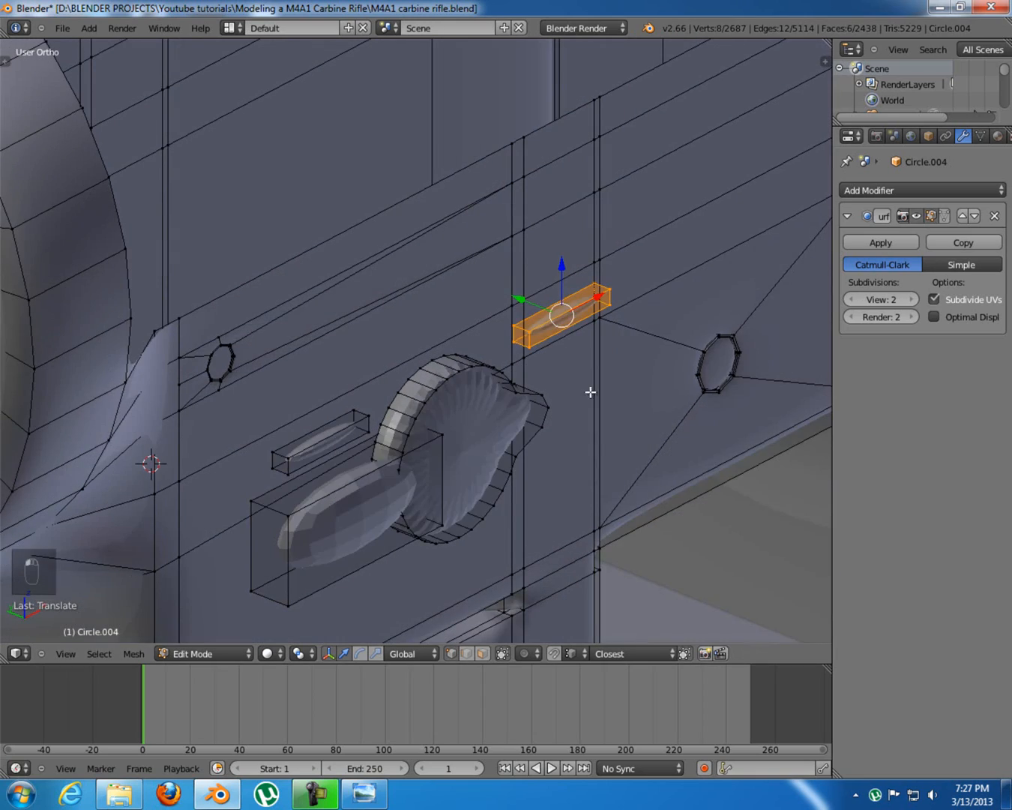
scroll(442, 442, up, 4)
key(Tab)
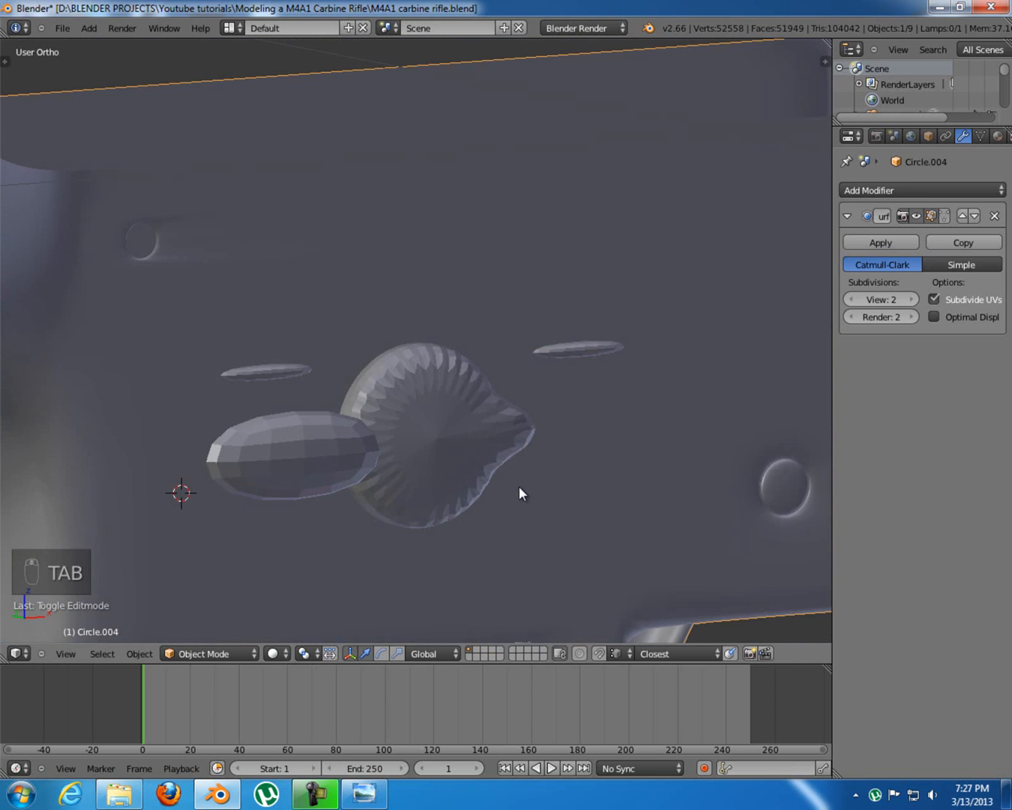
key(Tab)
key(Tab)
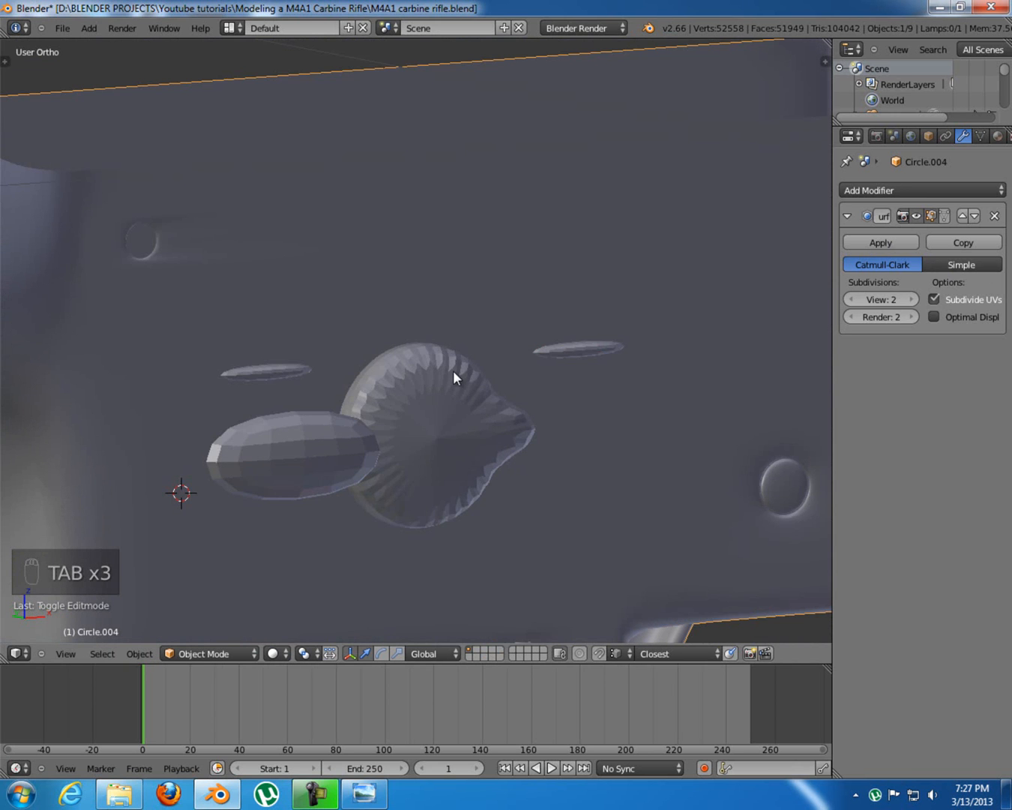
Apply smooth shading to the lower receiver object and check the result in Edit Mode and Object Mode
key(t)
key(t)
key(t)
key(t)
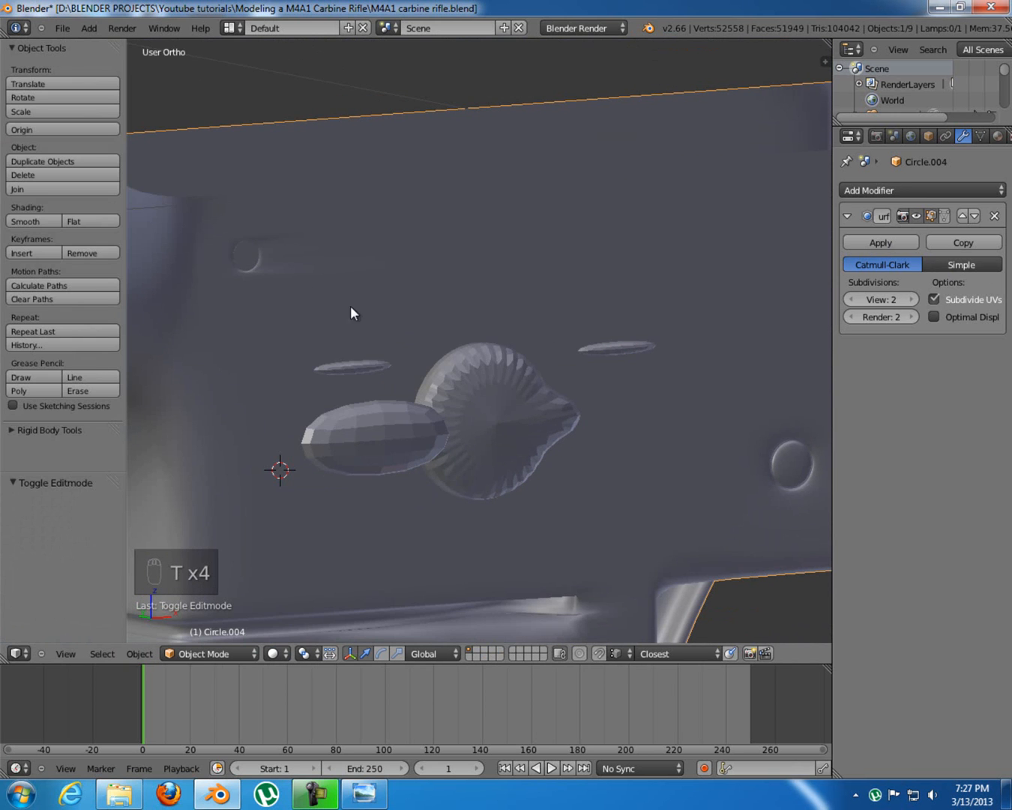
click(33, 220)
key(Tab)
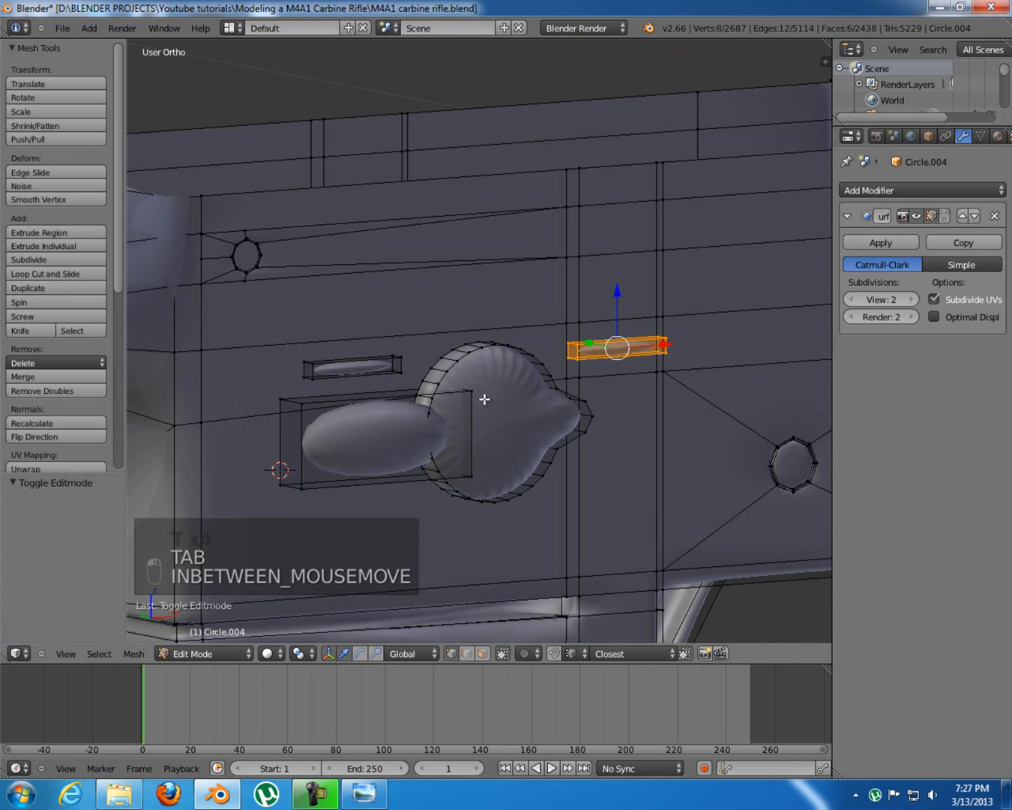
key(Tab)
key(t)
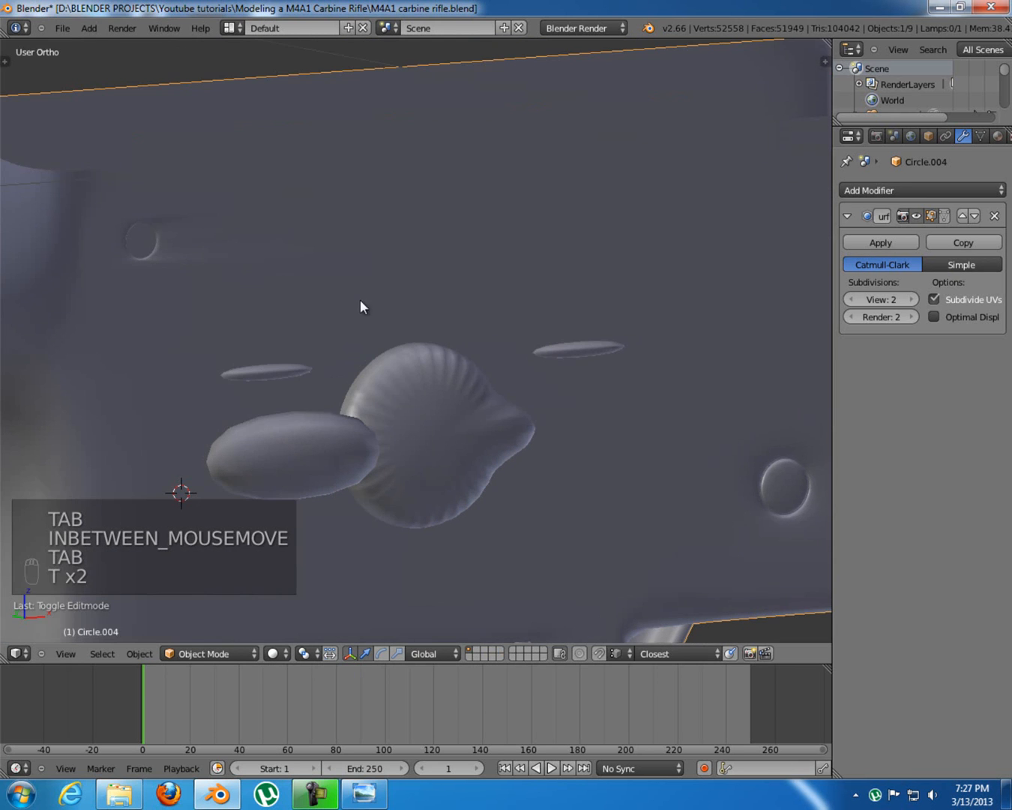
Add a loop cut across the lever arm and slide it close to the end that overlaps the disc
key(Tab)
shift+middle_drag(524, 422, 487, 351)
scroll(449, 404, up, 4)
key(ctrl+r)
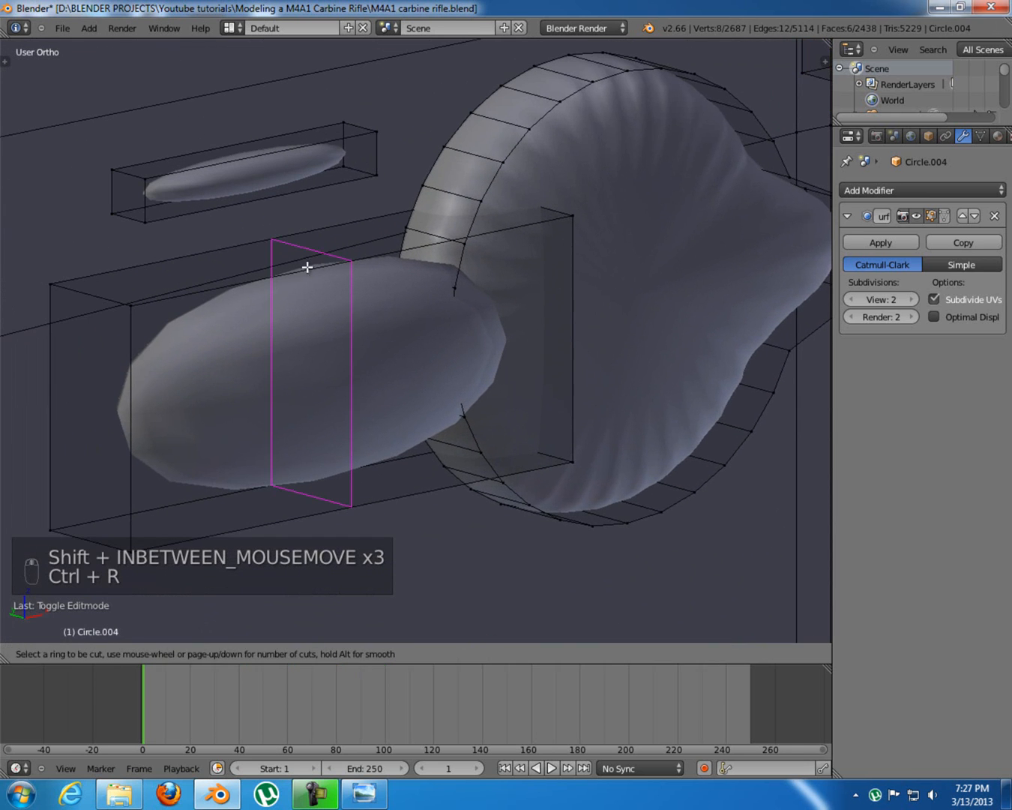
click(306, 266)
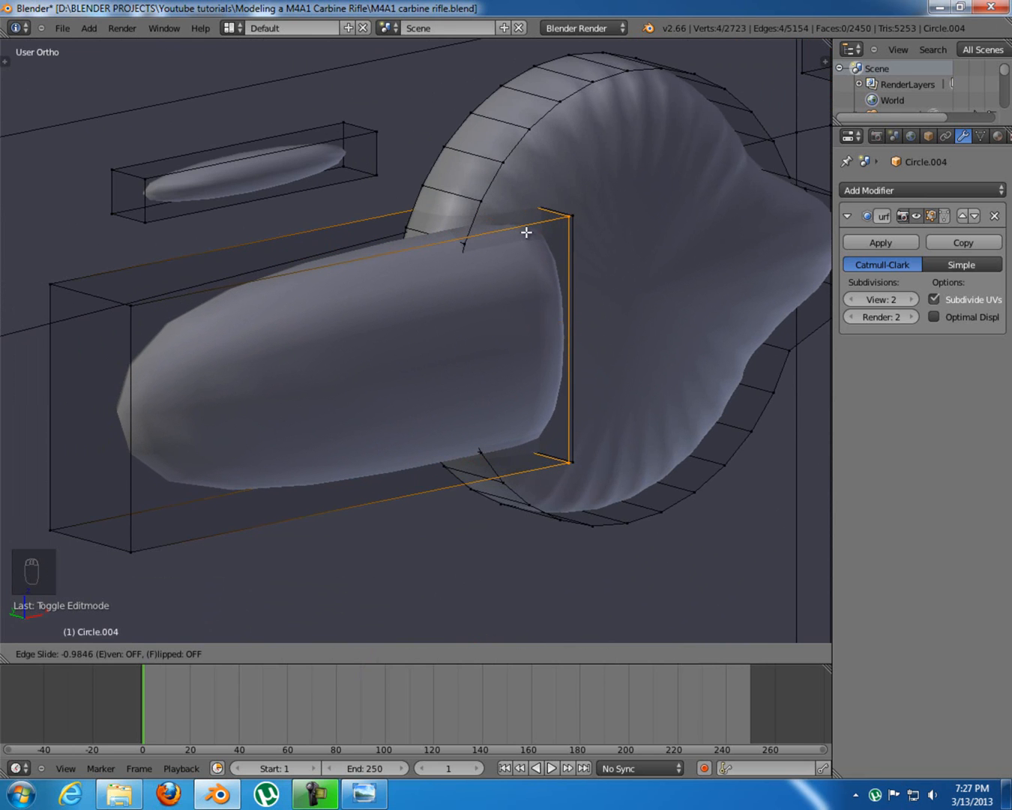
click(528, 231)
Add a loop cut across the lever arm near its free end and edge-slide it tight against that end
middle_drag(391, 381, 334, 367)
key(ctrl+r)
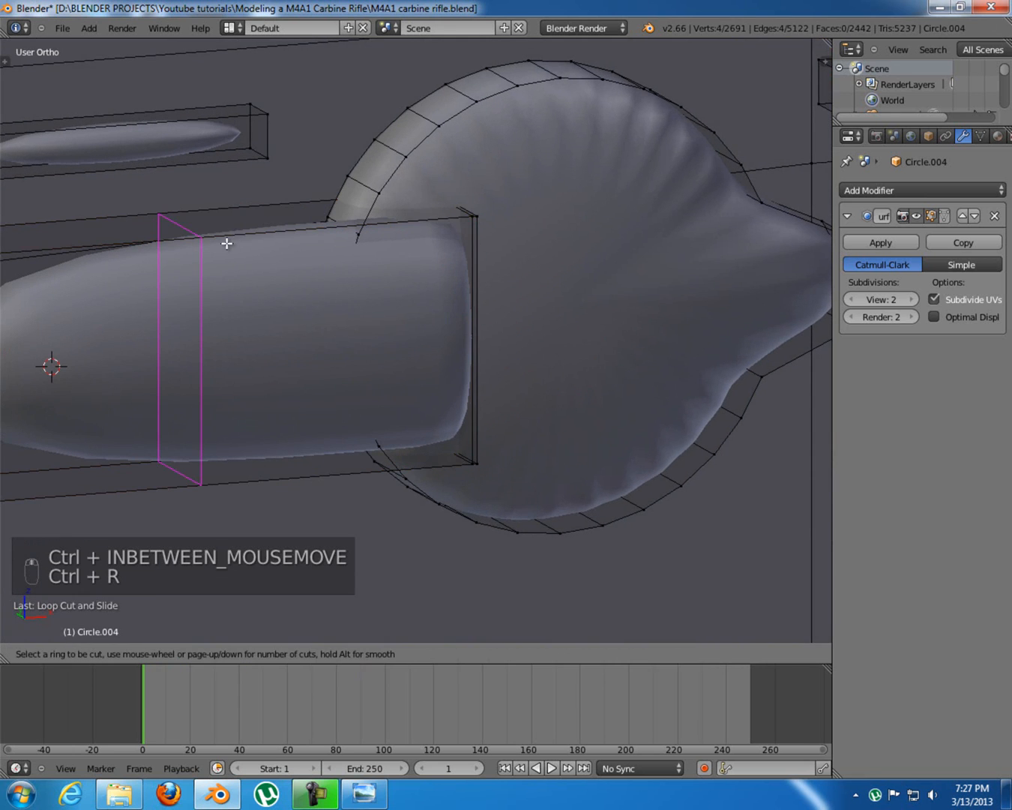
click(226, 243)
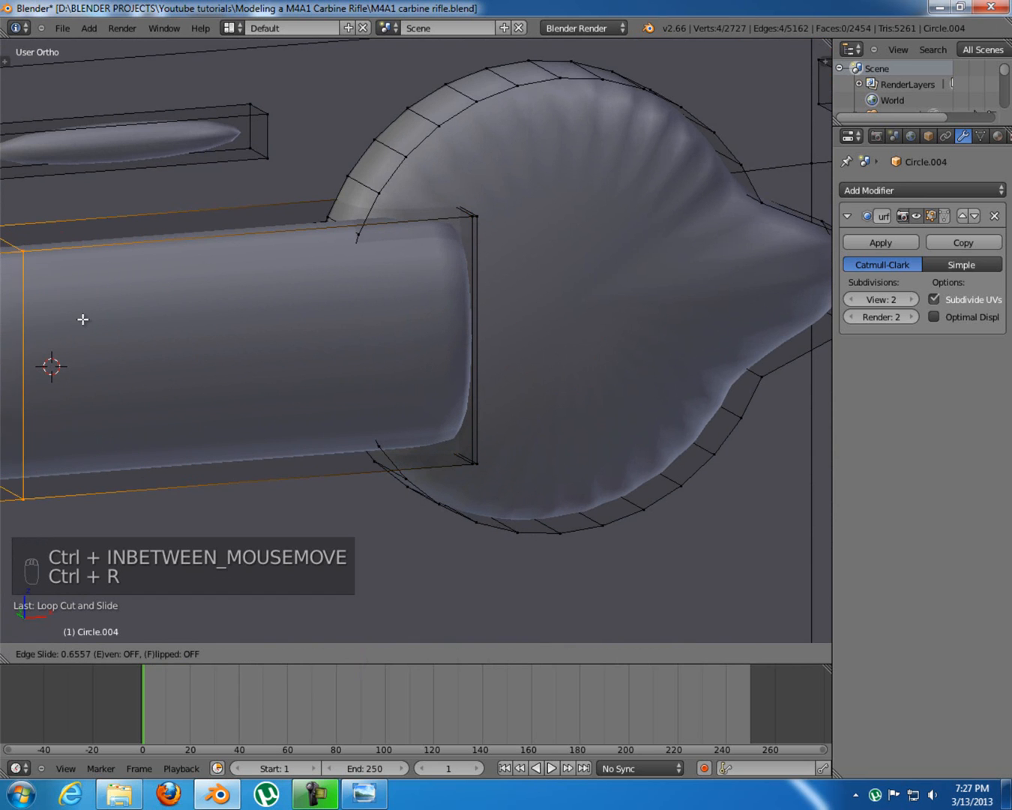
click(60, 321)
shift+middle_drag(102, 323, 342, 318)
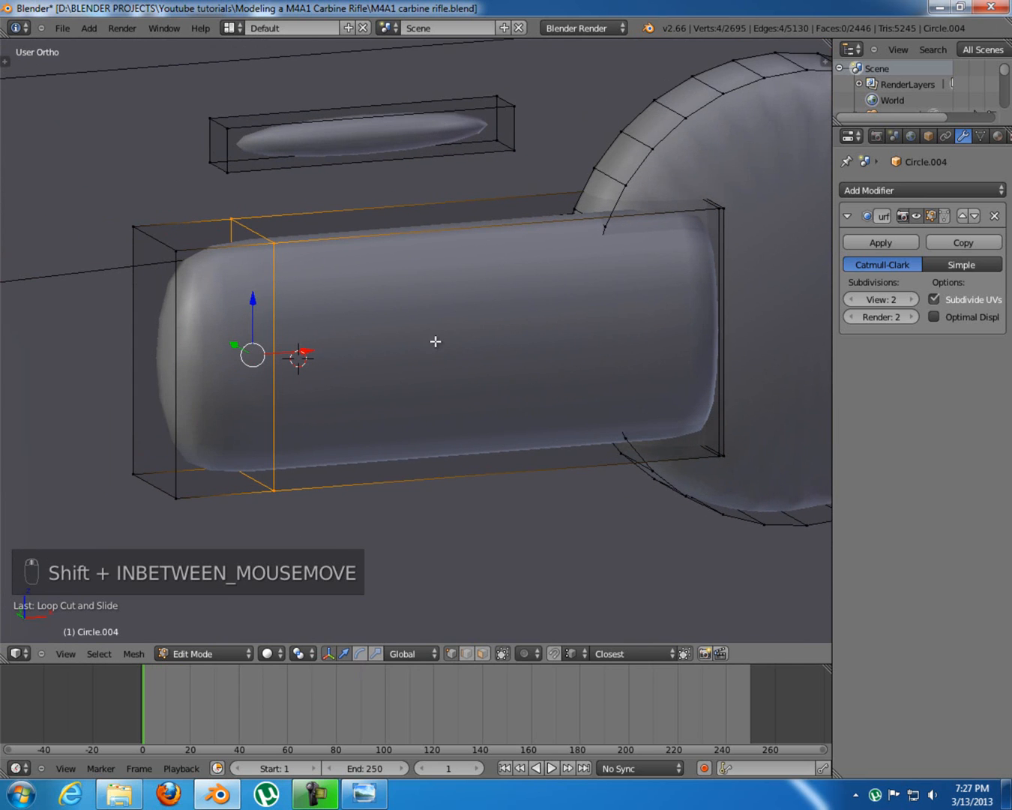
key(ctrl+e)
click(424, 607)
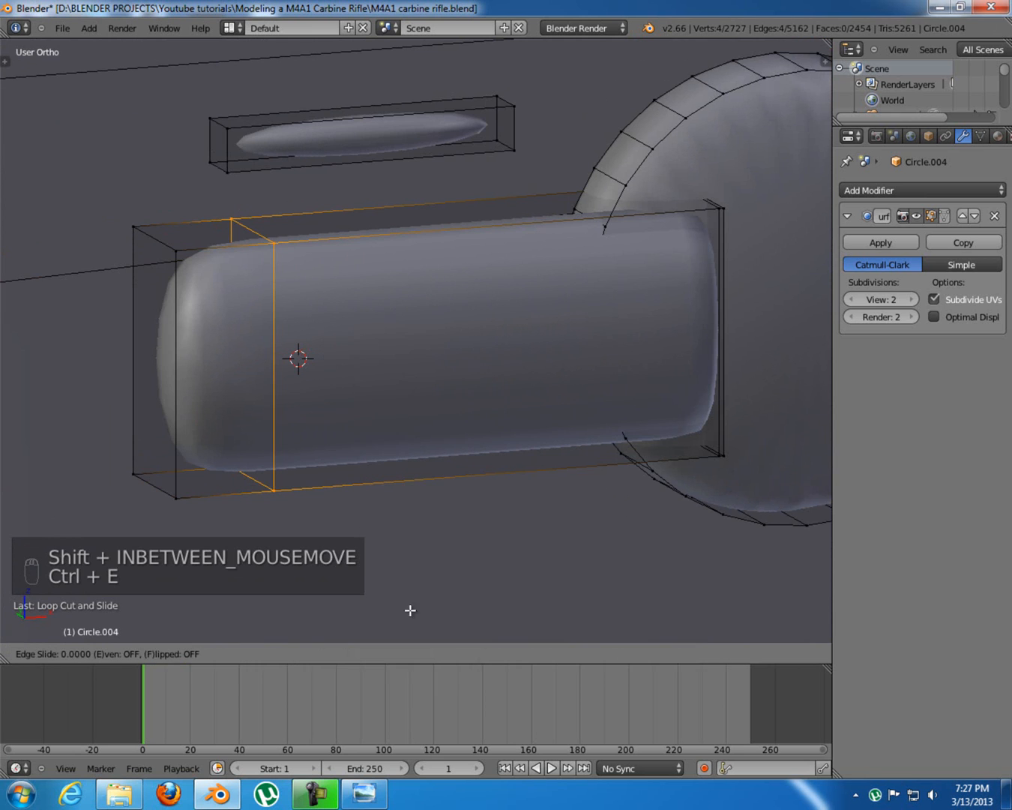
click(186, 588)
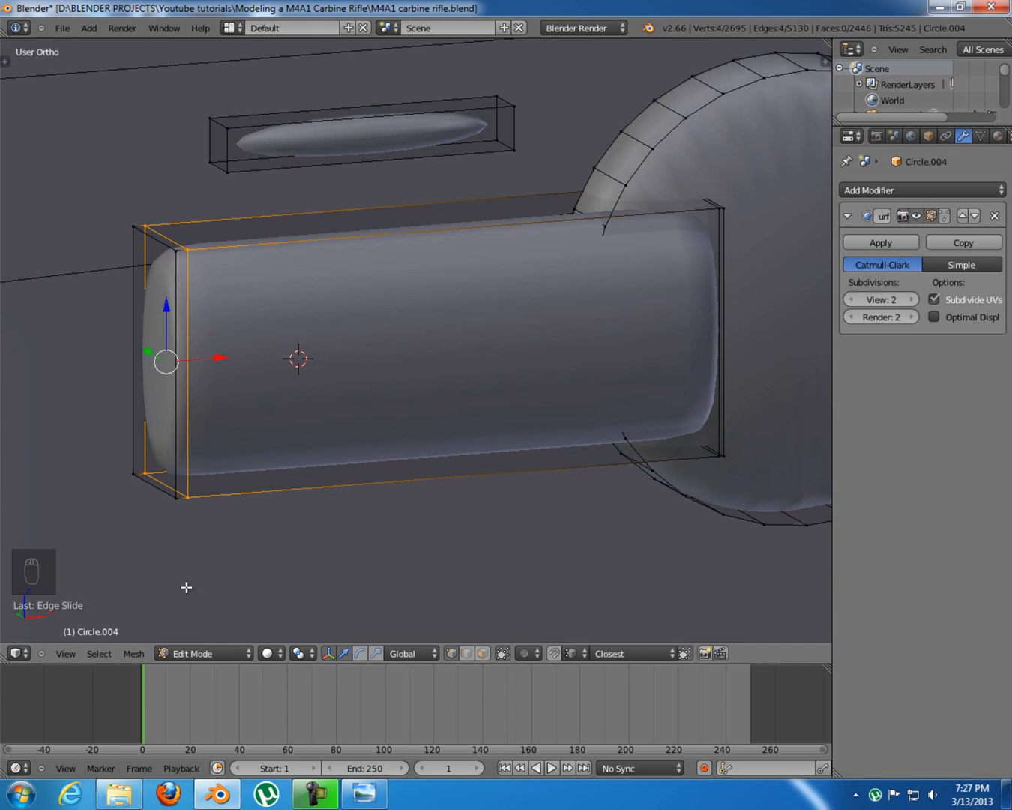
Compare the selector parts in wireframe front view with the reference rifle photo in Windows Photo Viewer
key(KP_1)
key(z)
shift+middle_drag(406, 383, 564, 450)
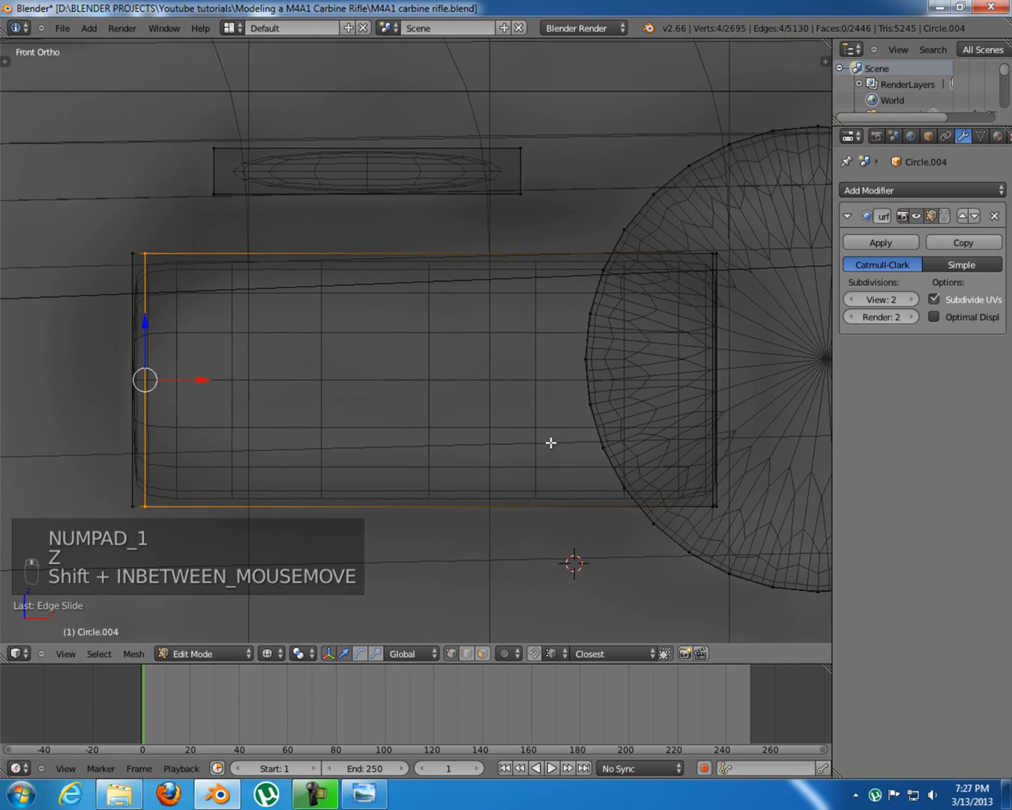
scroll(529, 427, down, 3)
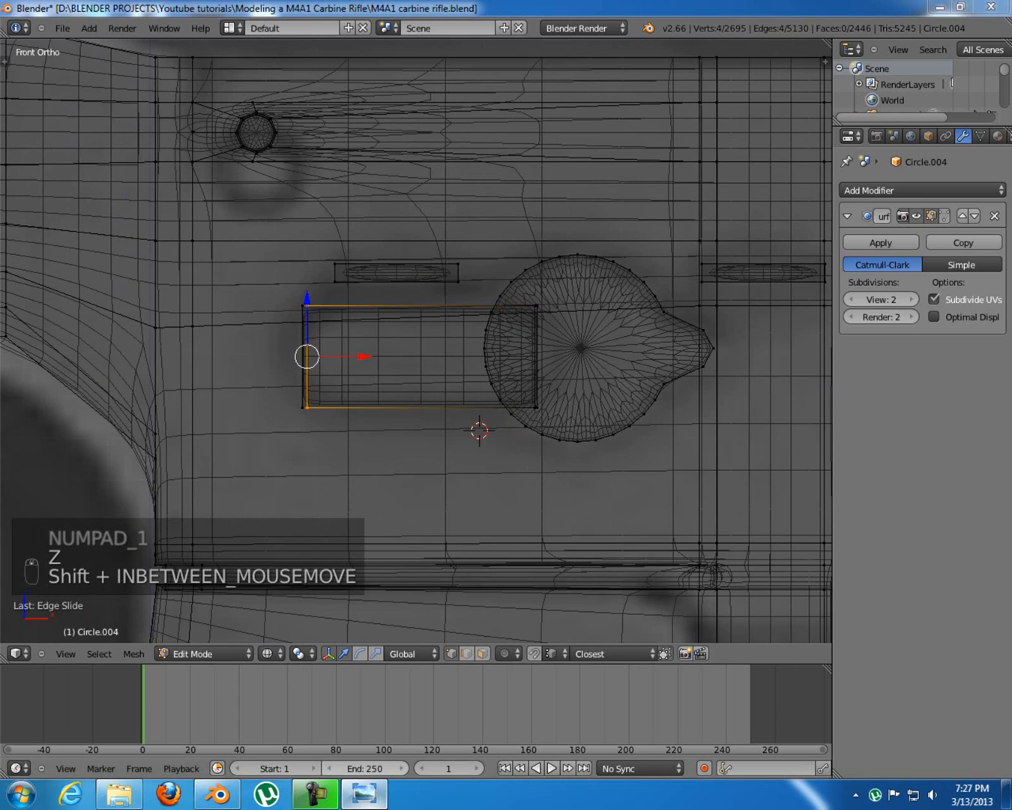
click(365, 794)
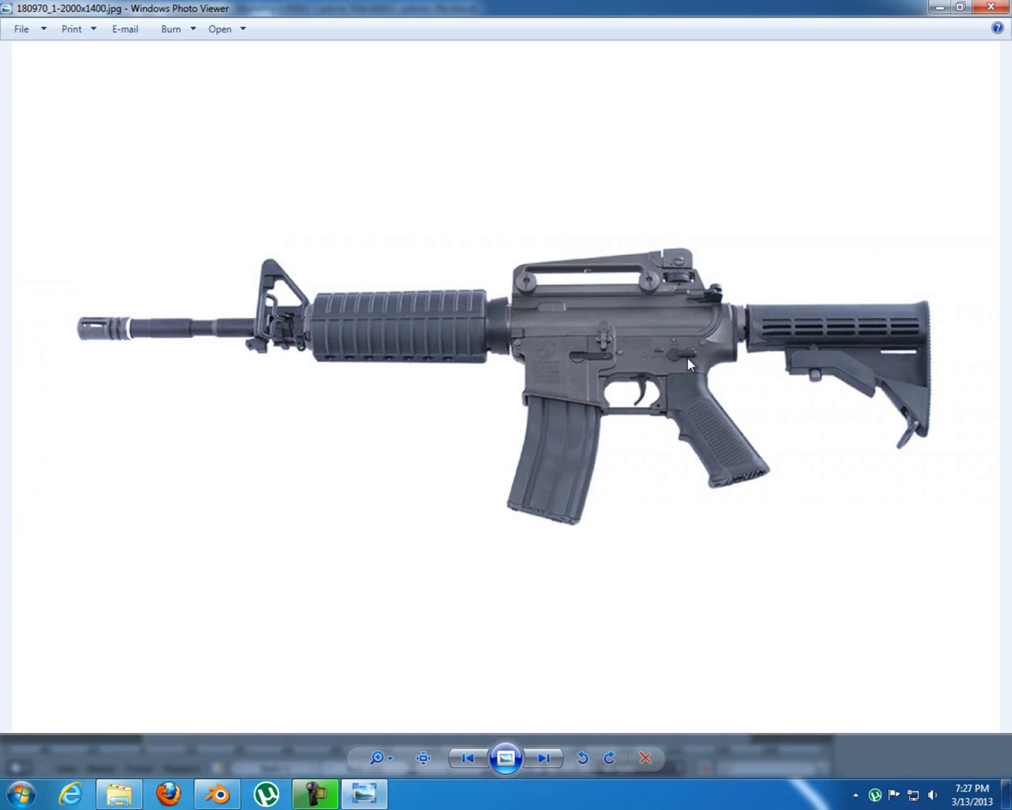
click(365, 794)
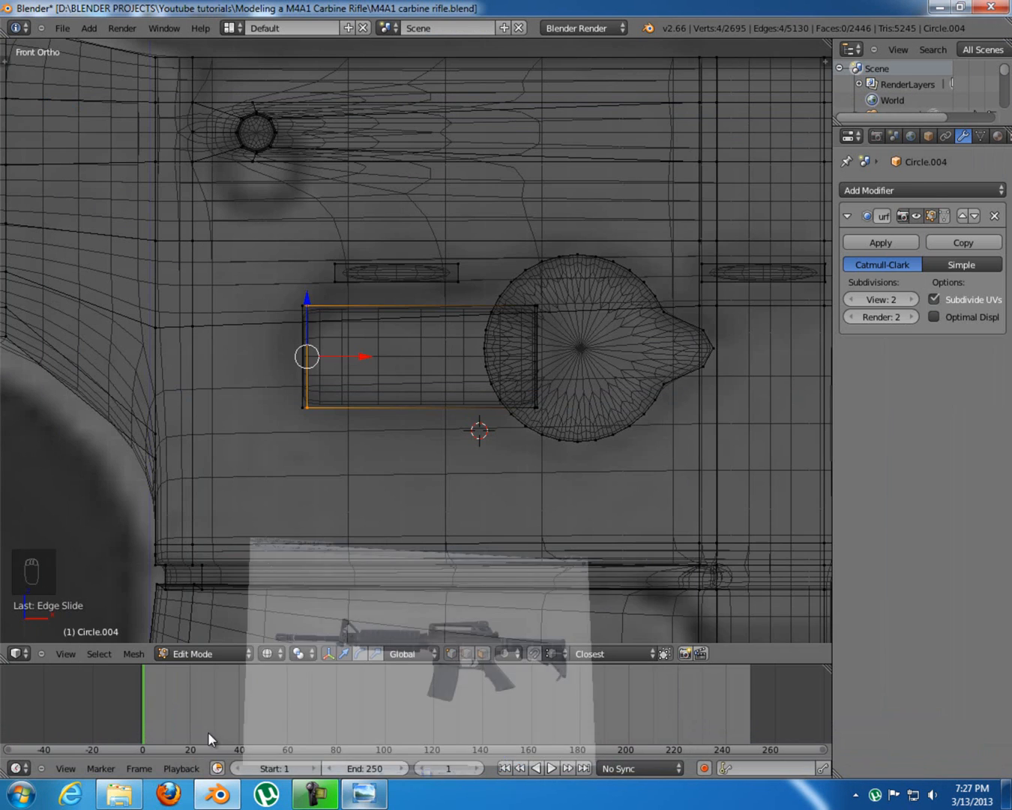
In solid shading, add loop cuts close to both ends of the raised bar above the lever arm
scroll(540, 285, up, 2)
middle_drag(523, 295, 448, 307)
scroll(493, 330, up, 3)
shift+middle_drag(399, 253, 415, 325)
scroll(323, 283, up, 2)
shift+middle_drag(325, 281, 573, 371)
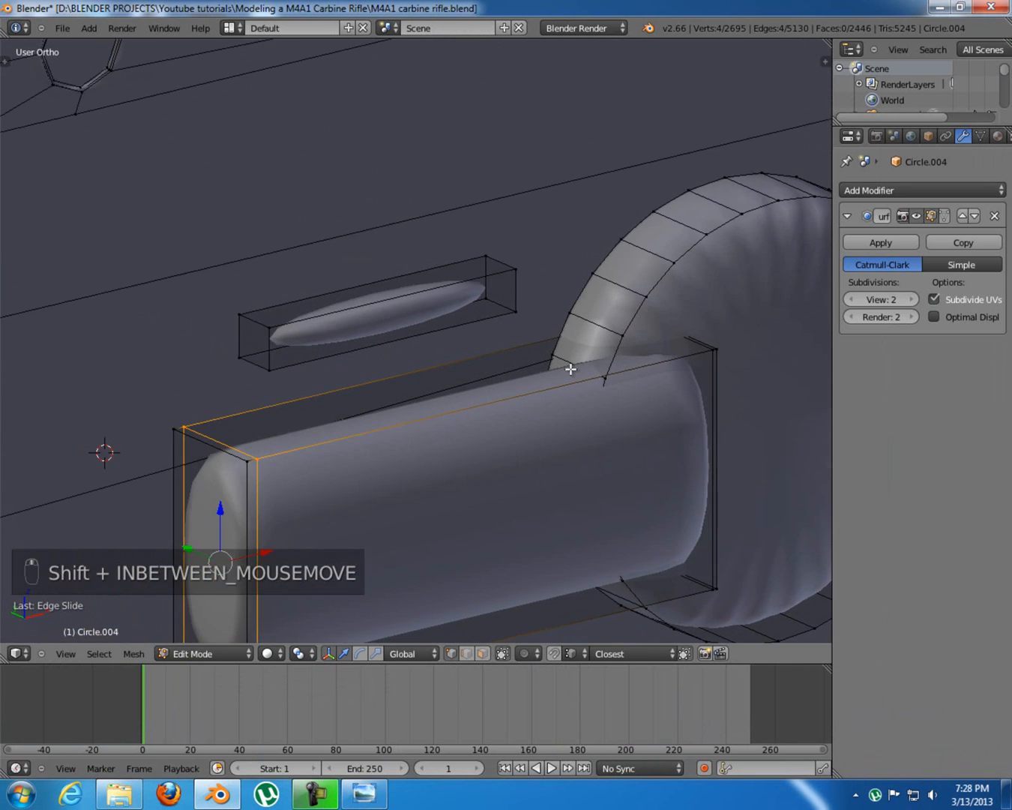
key(ctrl+r)
click(387, 296)
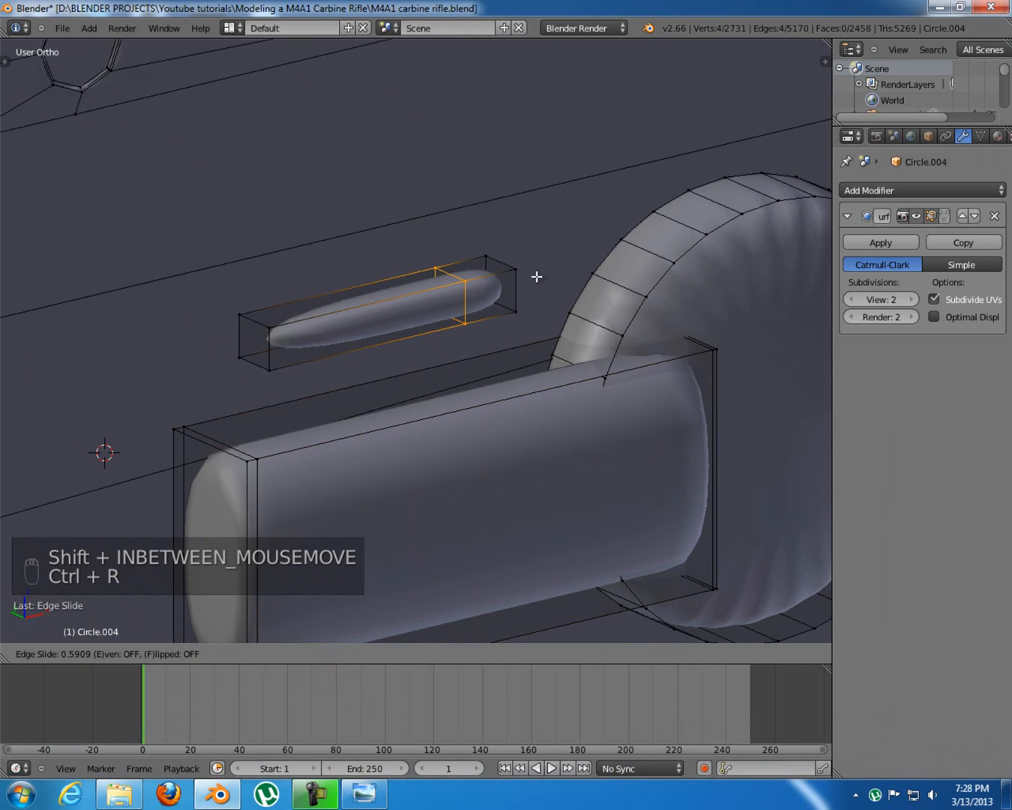
click(510, 282)
key(ctrl+r)
click(375, 304)
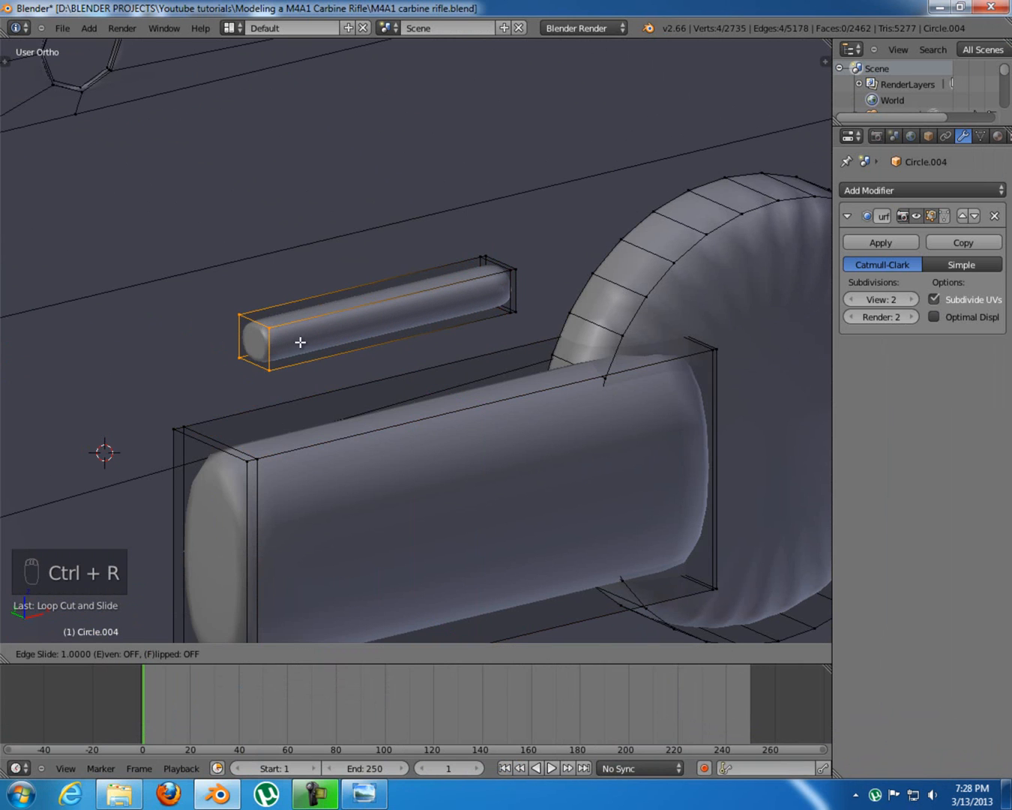
right_click(300, 342)
Add lengthwise loop cuts near the upper and lower edges of the bar above the lever arm
key(ctrl+r)
click(278, 347)
right_click(281, 334)
key(ctrl+r)
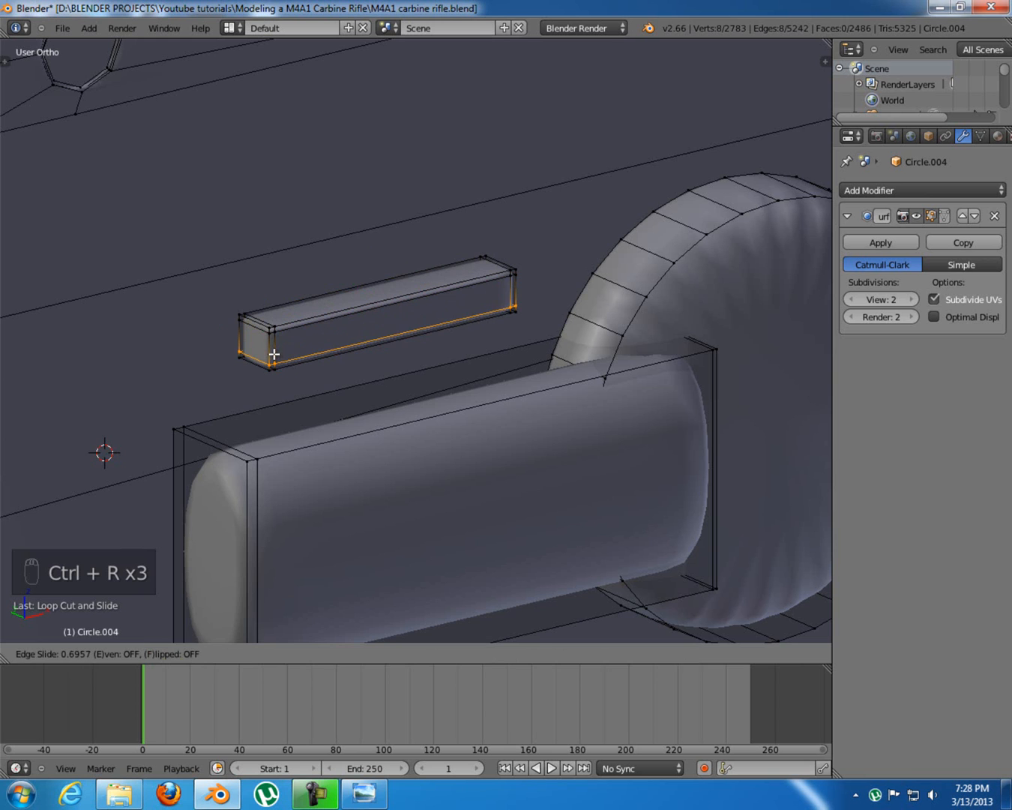
click(273, 356)
Add loop cuts near both ends of the duplicated bar and shift the far one about 0.0008 along X
shift+middle_drag(273, 356, 448, 255)
key(ctrl+r)
click(447, 254)
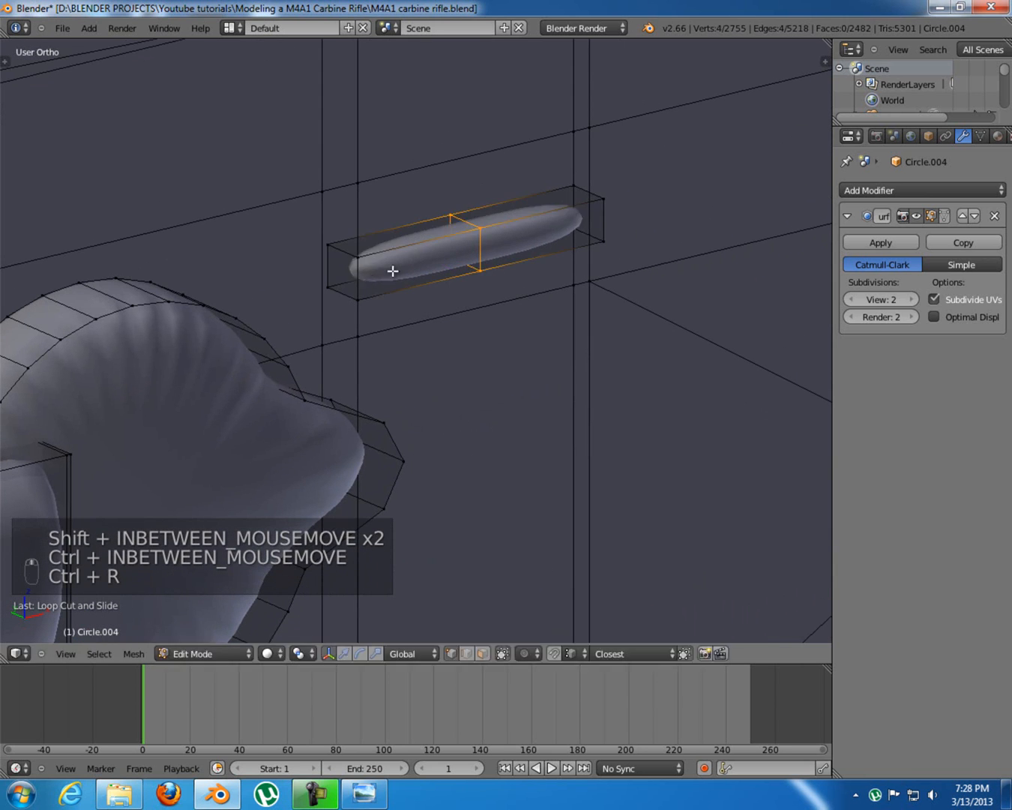
click(343, 296)
key(ctrl+r)
click(521, 245)
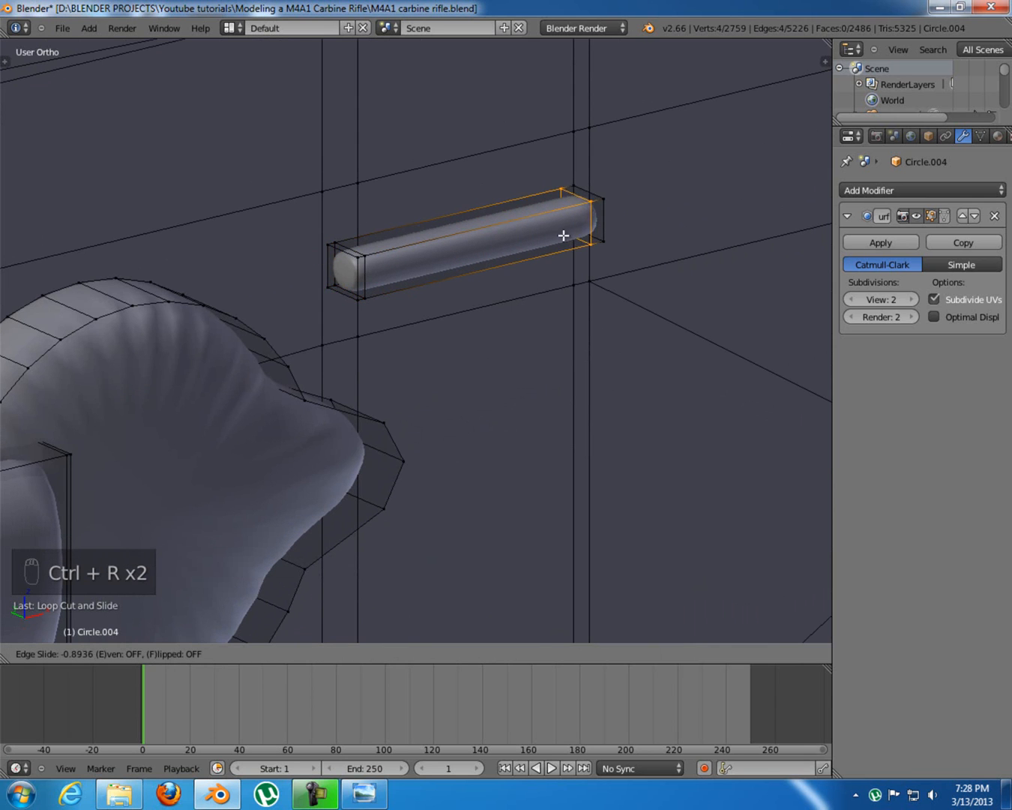
click(561, 239)
drag(622, 206, 626, 210)
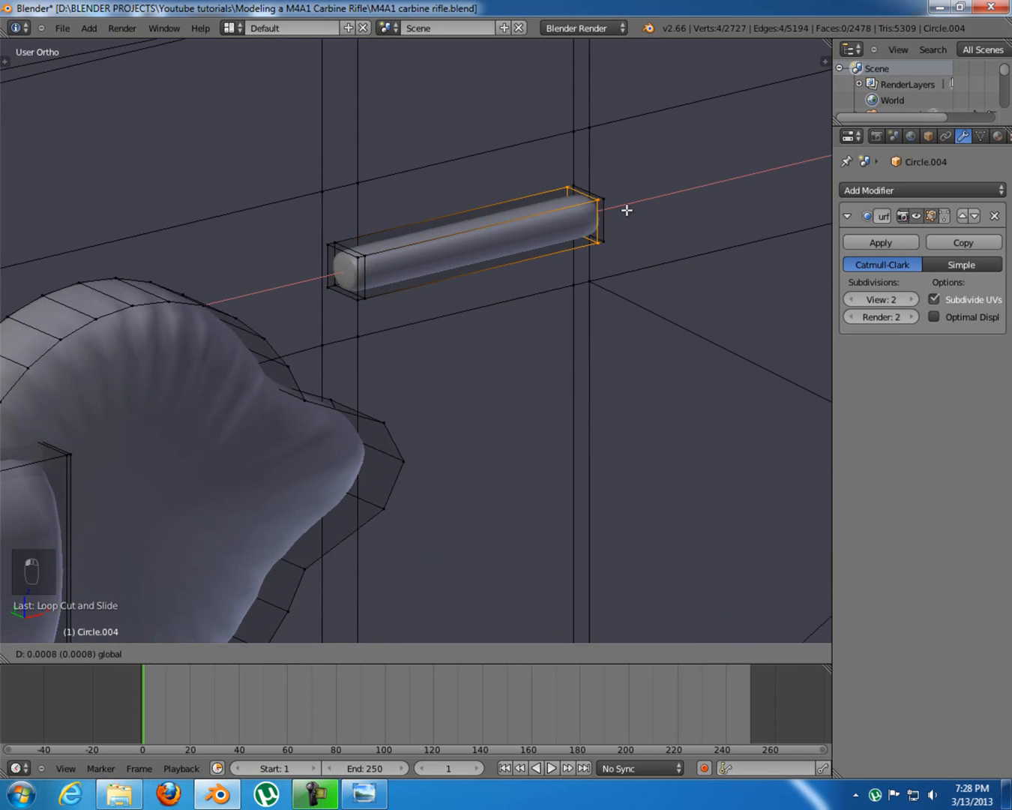
click(624, 211)
Add lengthwise loop cuts near the upper and lower edges of the duplicated bar
key(ctrl+r)
click(360, 267)
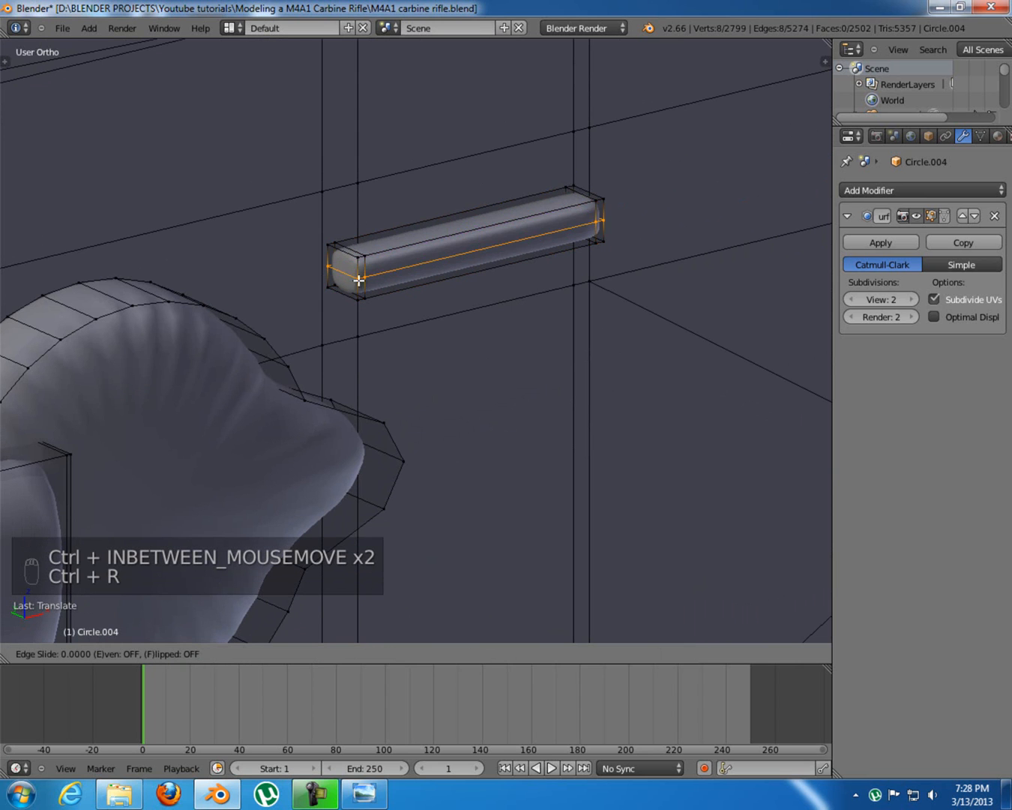
click(365, 270)
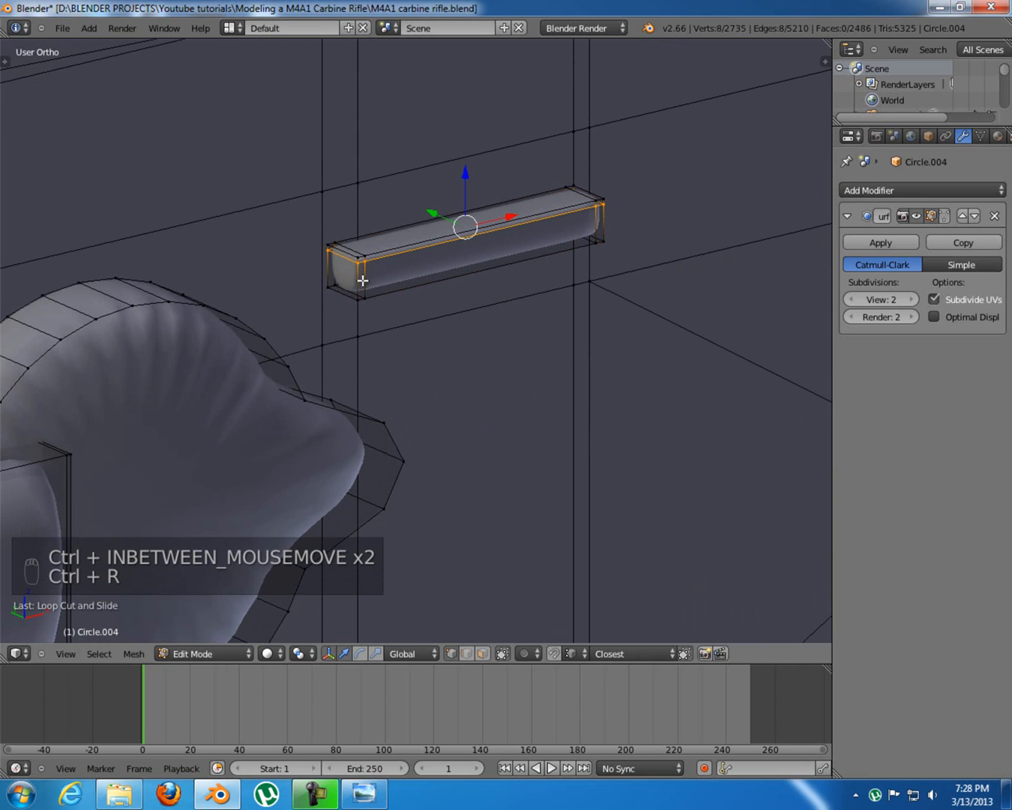
key(ctrl+r)
click(354, 282)
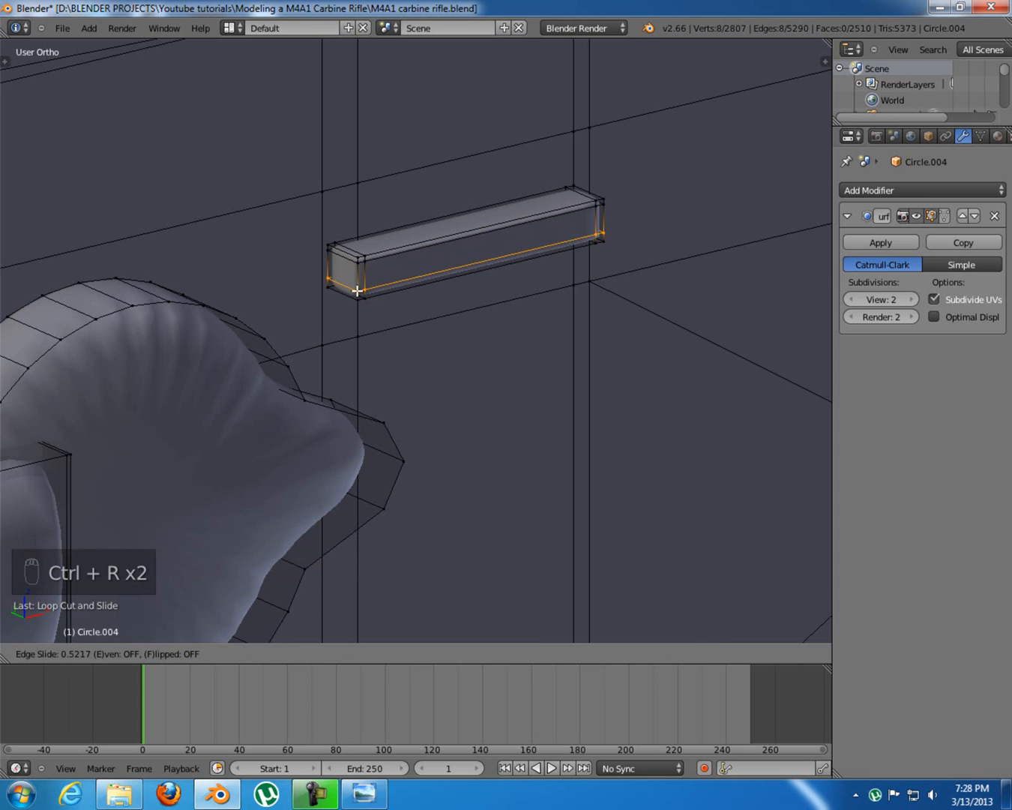
click(357, 293)
shift+middle_drag(340, 362, 369, 348)
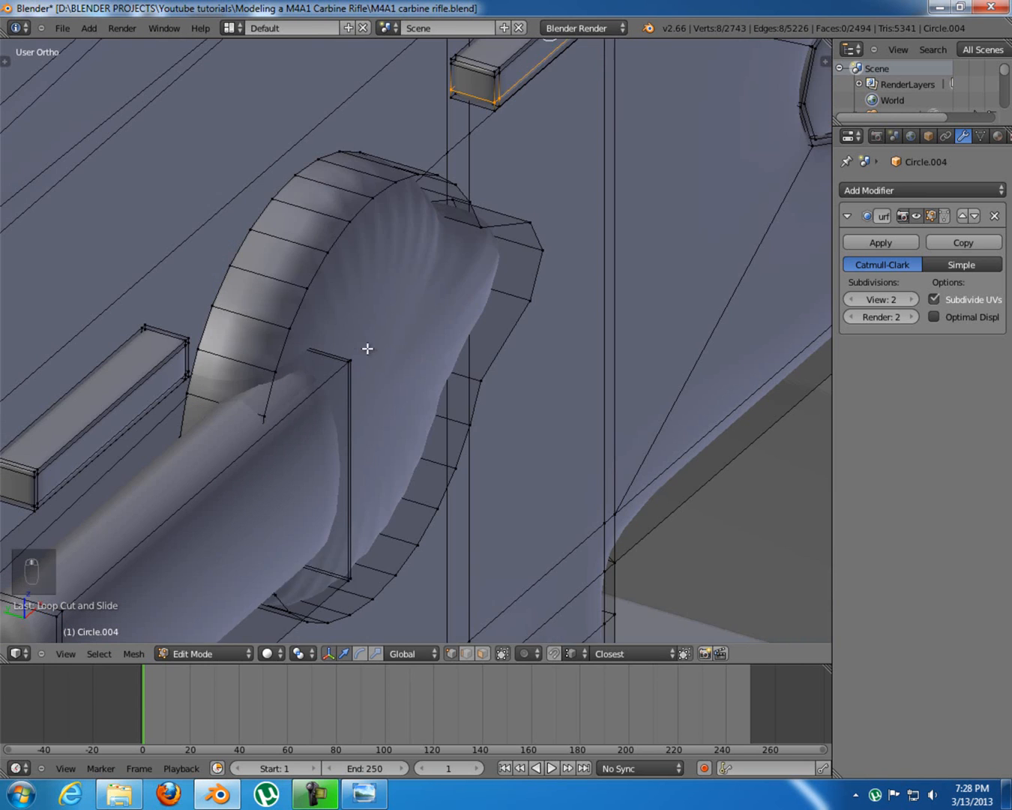
Add a loop cut around the pointed disc's rim close to its outer face and compare the smoothed selector with the reference rifle photo
key(ctrl+r)
click(284, 266)
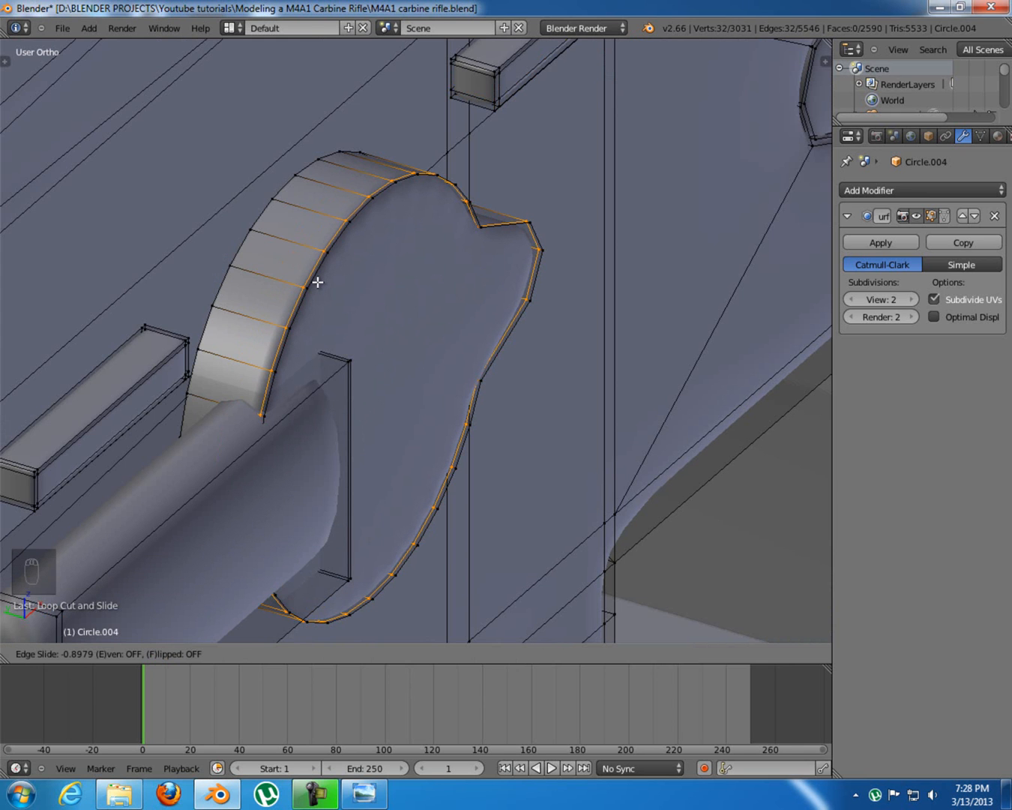
click(317, 283)
middle_drag(317, 283, 386, 369)
key(Tab)
scroll(381, 369, down, 8)
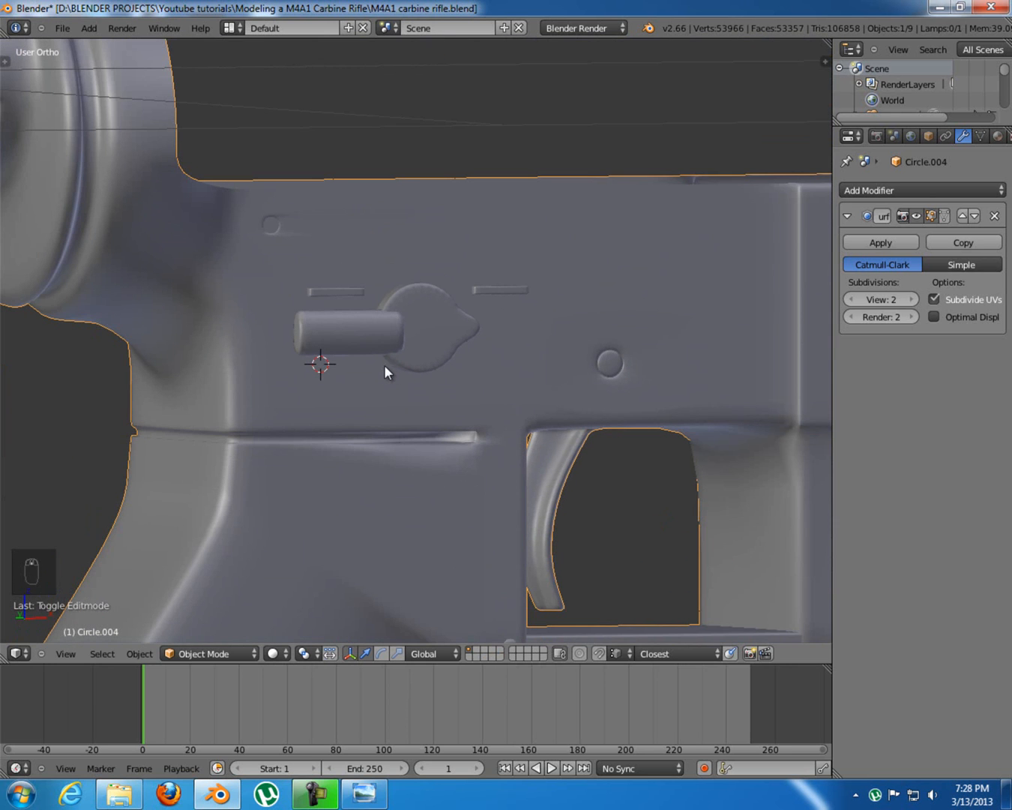
click(374, 795)
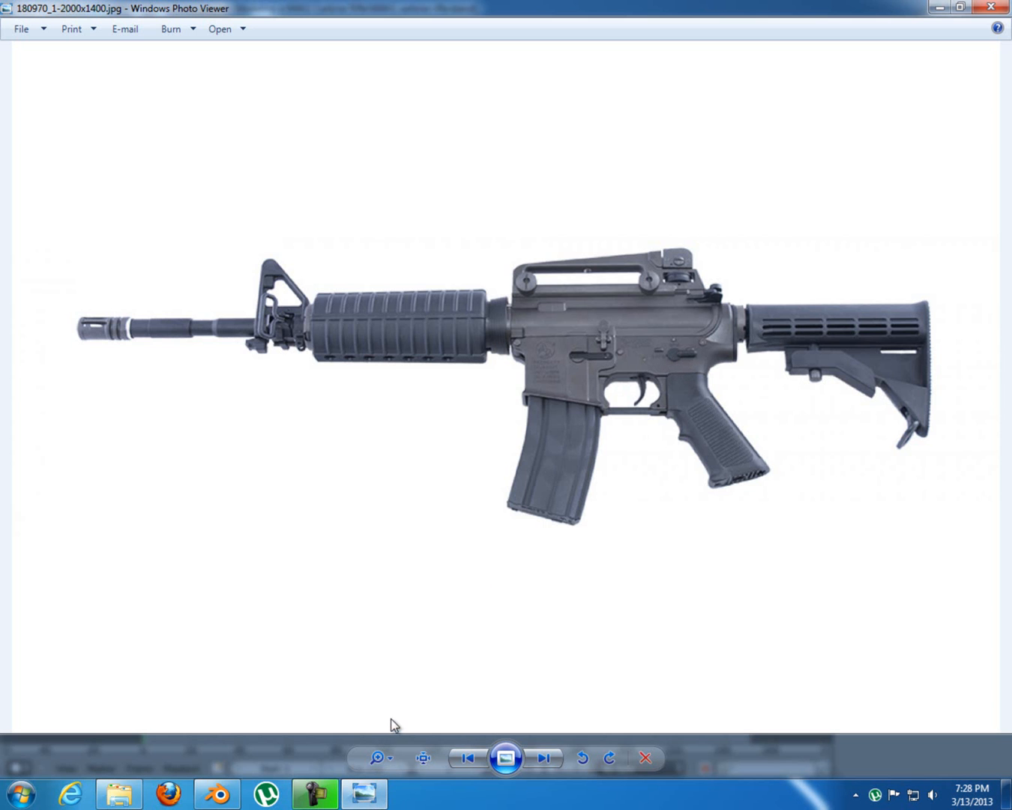
click(365, 794)
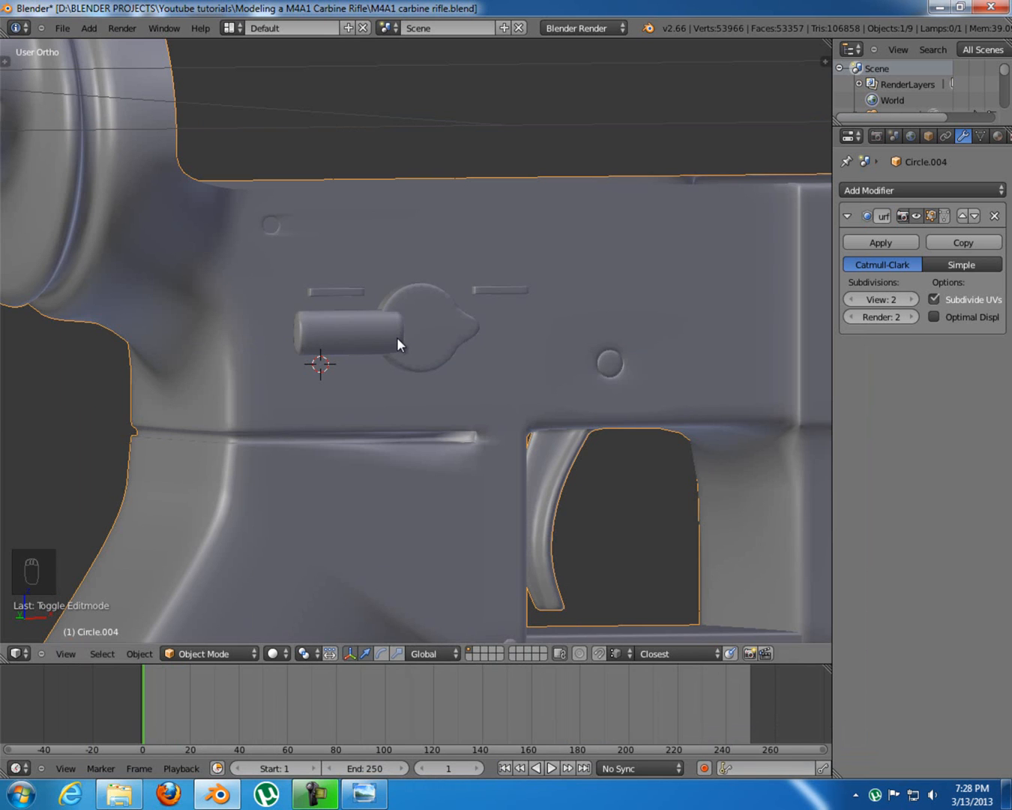
In Edit Mode, add two evenly spaced lengthwise loop cuts along the selector lever arm
key(KP_1)
key(Tab)
shift+middle_drag(414, 357, 472, 369)
scroll(425, 330, up, 5)
key(ctrl+r)
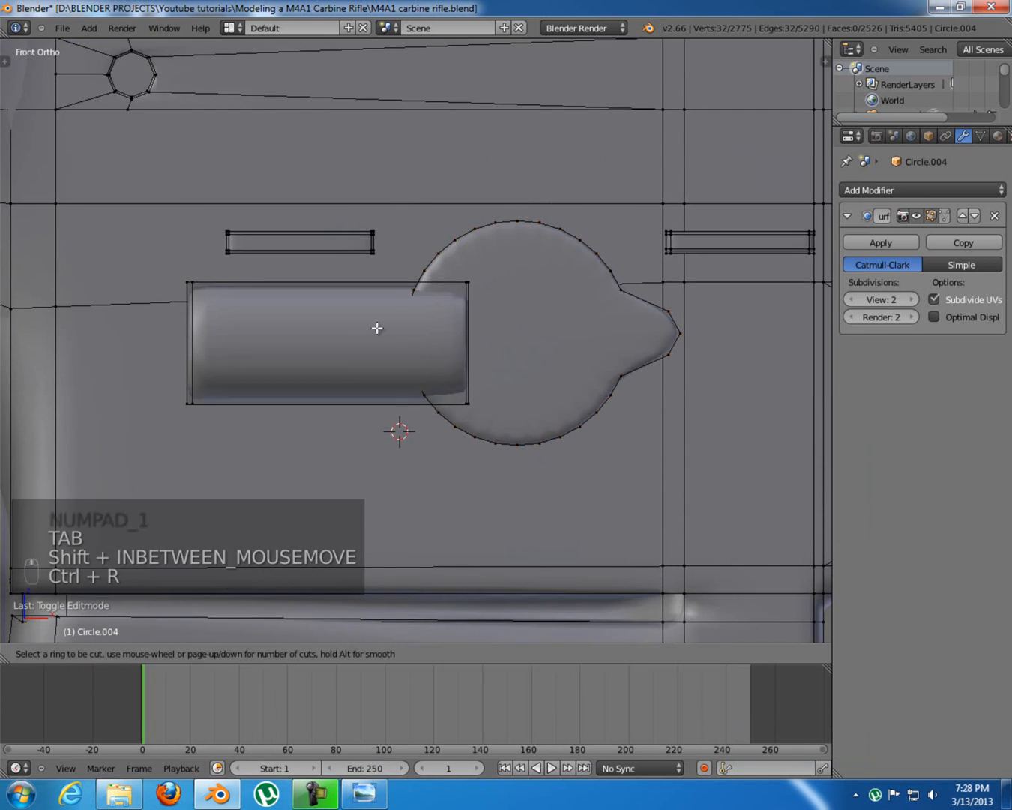
scroll(196, 353, up, 1)
click(190, 353)
shift+middle_drag(189, 353, 180, 357)
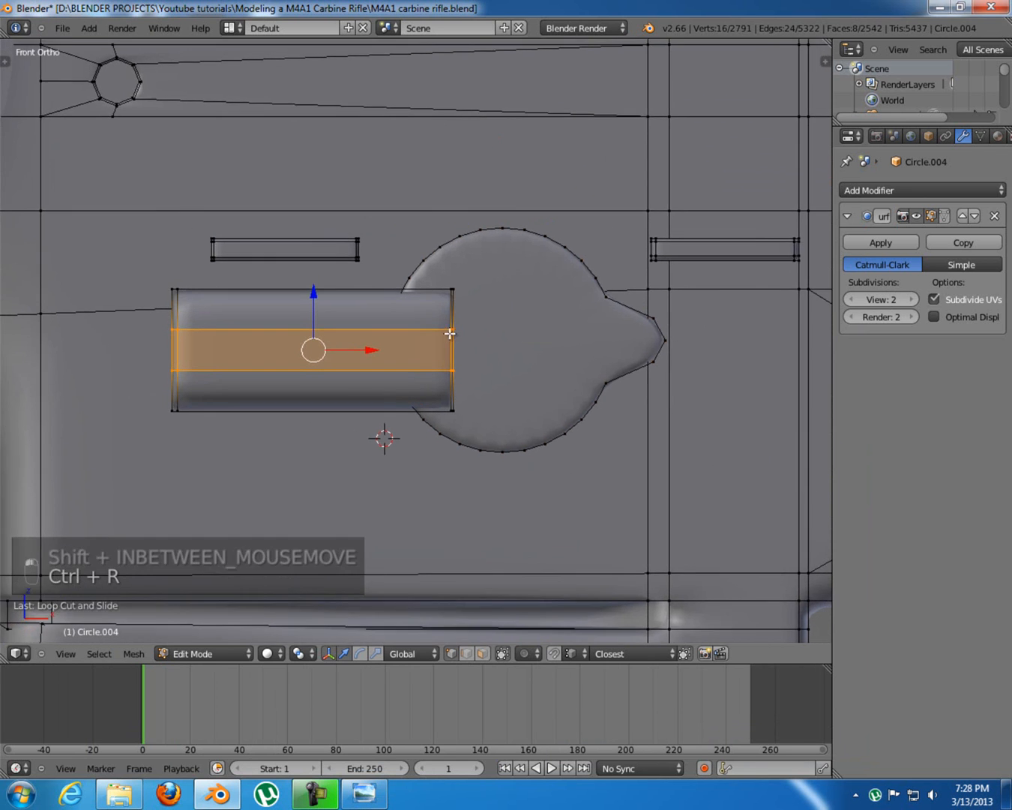
Pull the middle vertices of the lever arm's disc-side end outward along X to round that end, and check the smoothed shape
scroll(452, 332, up, 3)
key(z)
key(a)
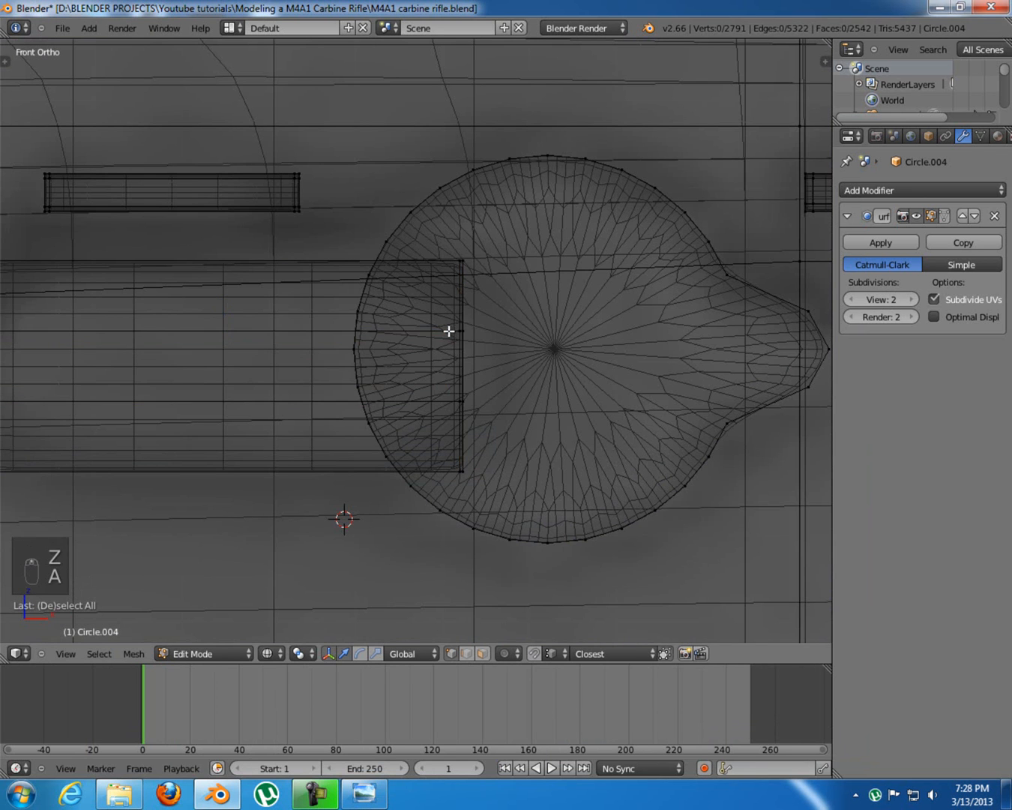
key(b)
drag(429, 308, 528, 411)
key(z)
mouse_move(542, 393)
middle_down()
mouse_move(511, 407)
mouse_move(413, 402)
middle_up()
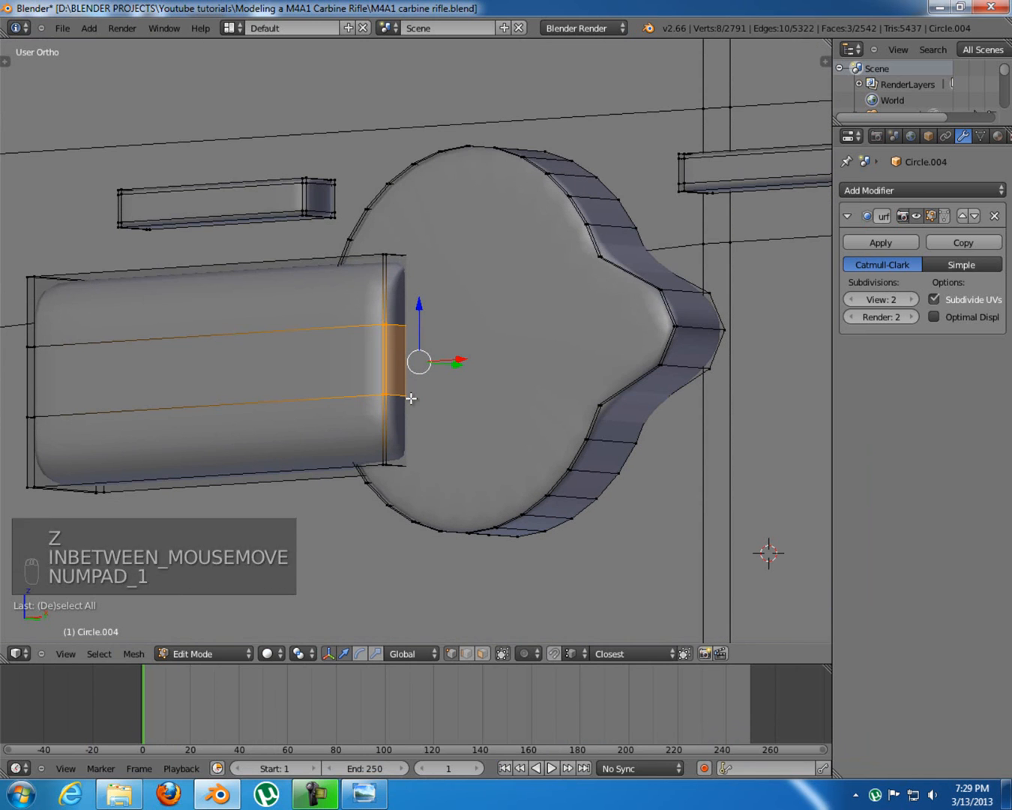
key(KP_1)
drag(519, 367, 594, 366)
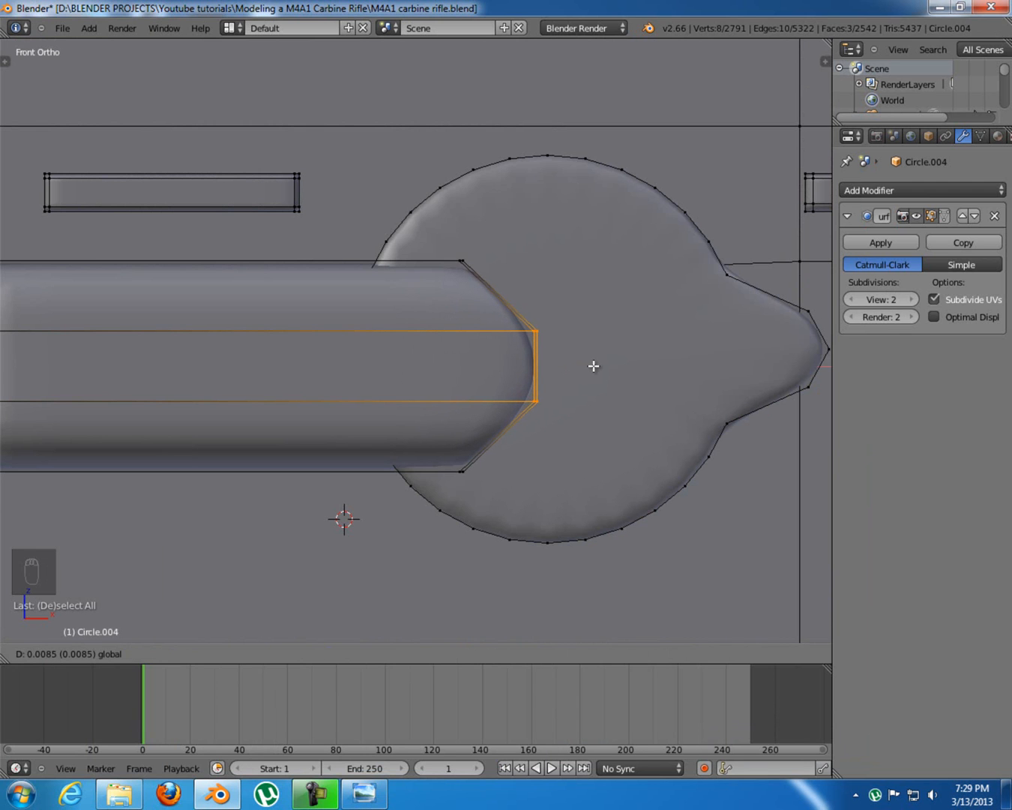
right_click(594, 366)
shift+middle_drag(543, 373, 594, 379)
scroll(580, 380, down, 2)
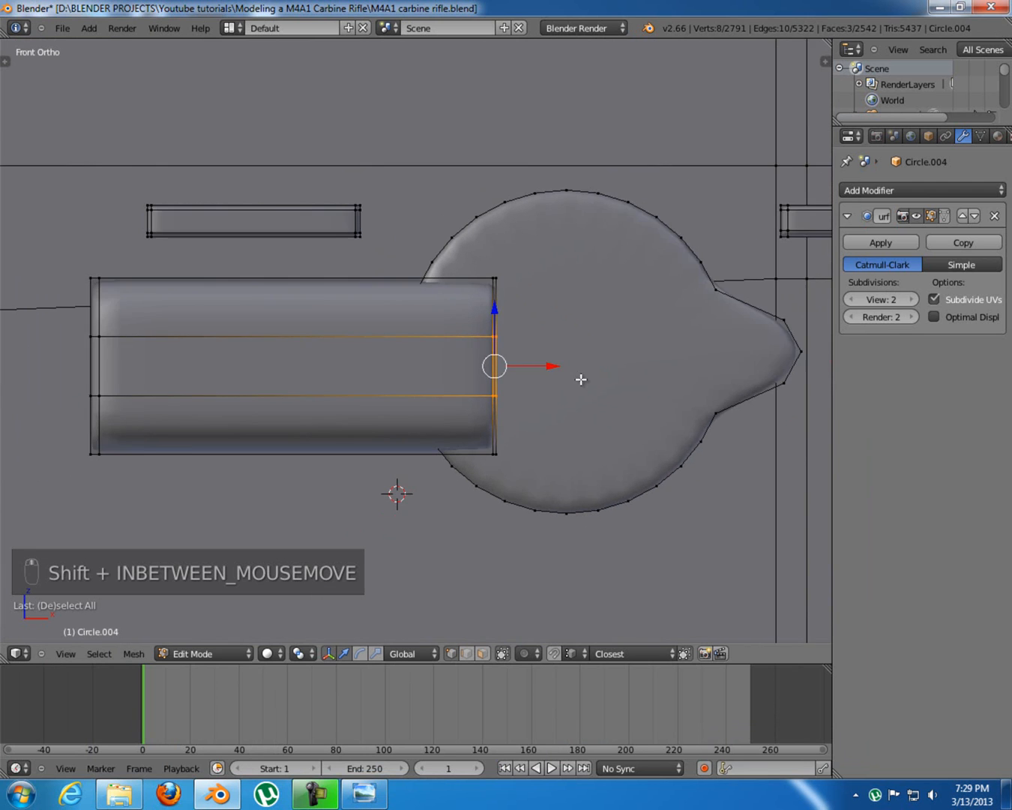
drag(537, 363, 581, 364)
key(Tab)
middle_drag(442, 413, 401, 265)
middle_drag(419, 412, 542, 380)
scroll(542, 379, up, 2)
key(KP_1)
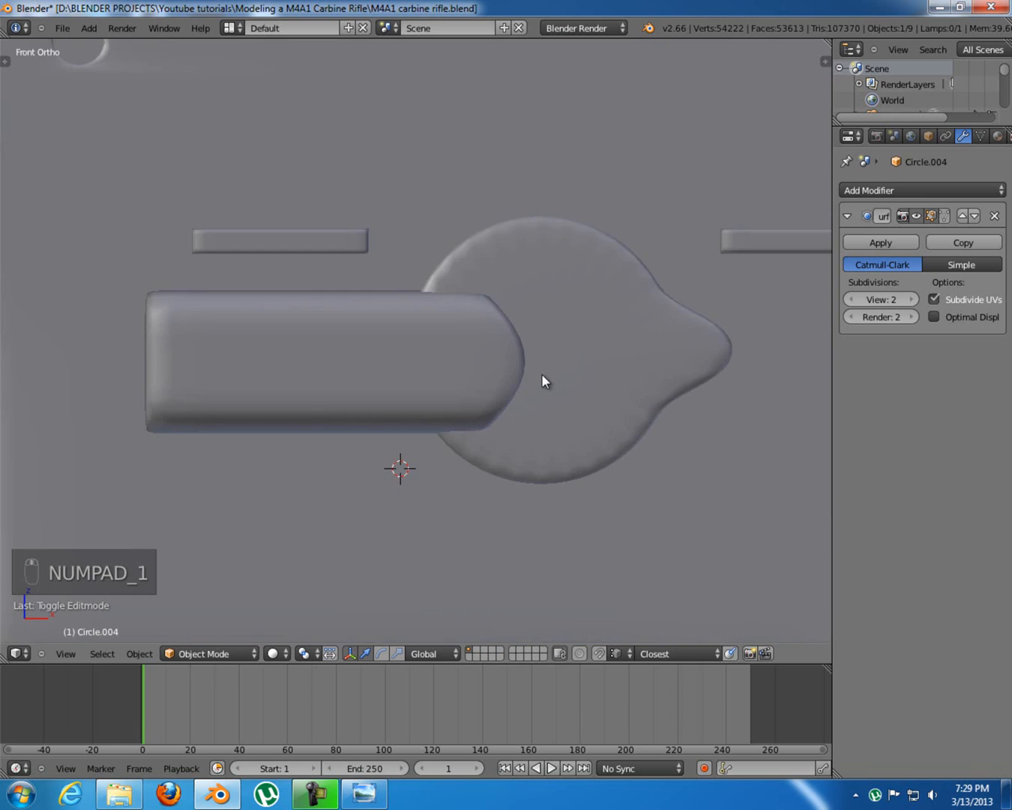
Examine the bolt catch area of the blueprint above the trigger guard in wireframe front view
scroll(541, 374, down, 6)
key(Tab)
shift+middle_drag(702, 408, 357, 401)
key(z)
key(a)
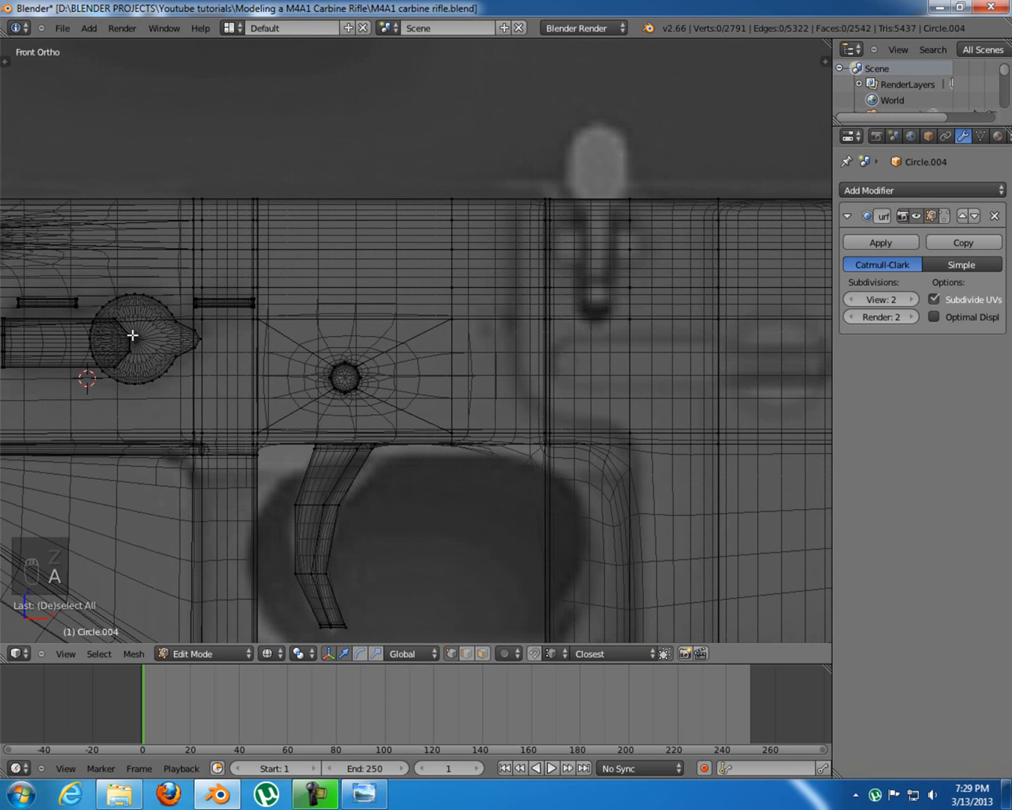
shift+middle_drag(535, 373, 263, 344)
shift+middle_drag(430, 359, 365, 358)
scroll(396, 356, up, 2)
shift+middle_drag(300, 299, 499, 406)
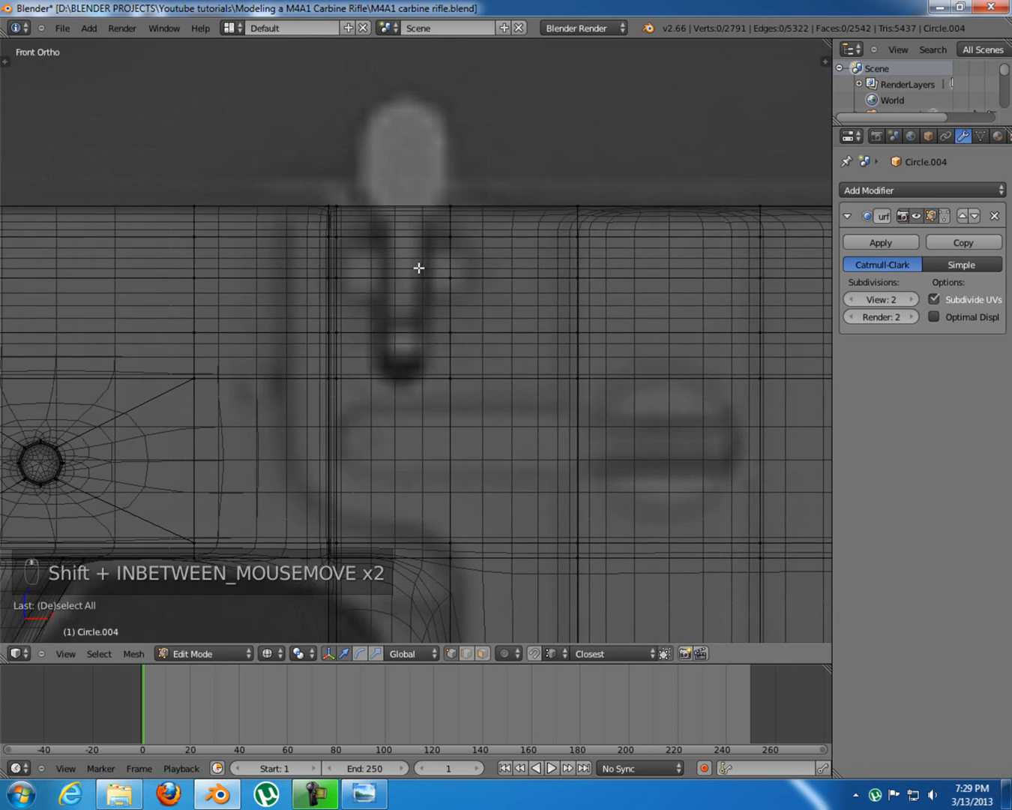
shift+middle_drag(399, 243, 417, 253)
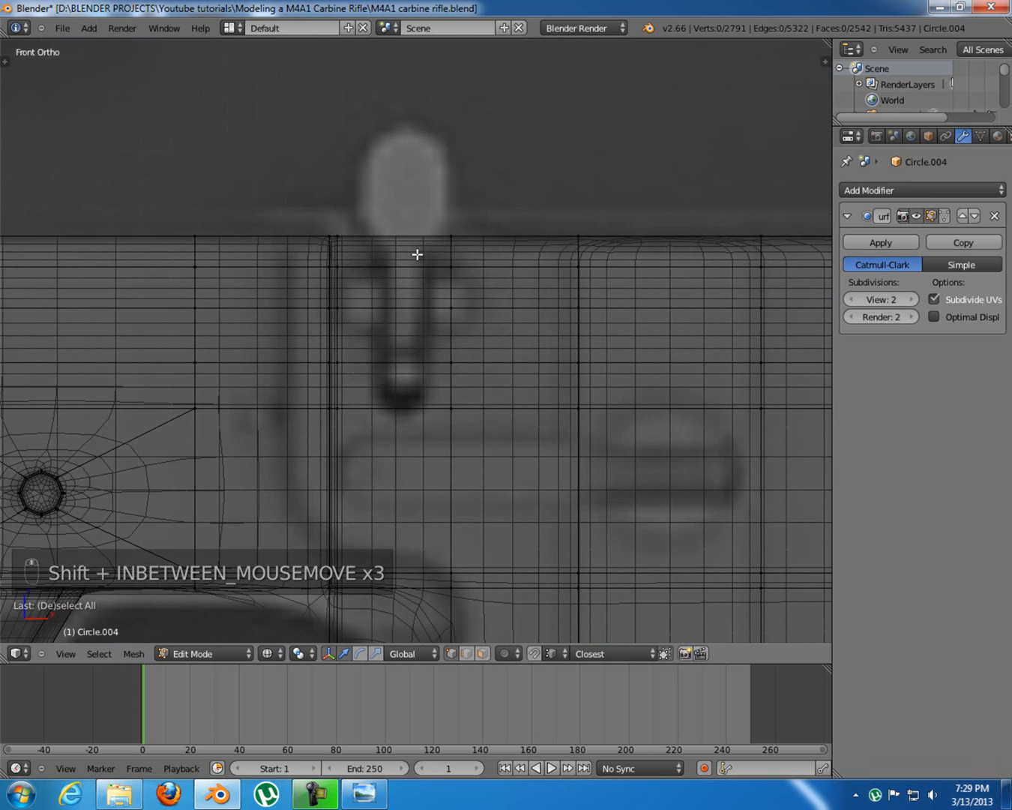
scroll(420, 300, down, 6)
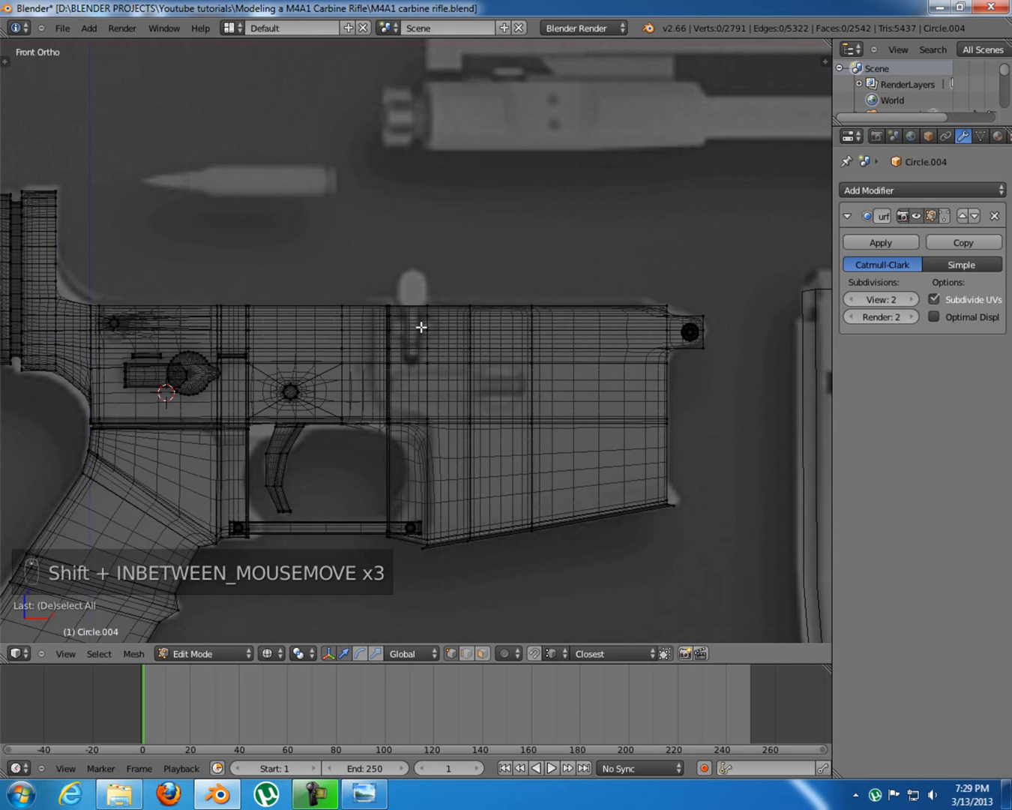
Add a cube to the receiver mesh and scale it down to roughly the size of the selector area
key(shift+a)
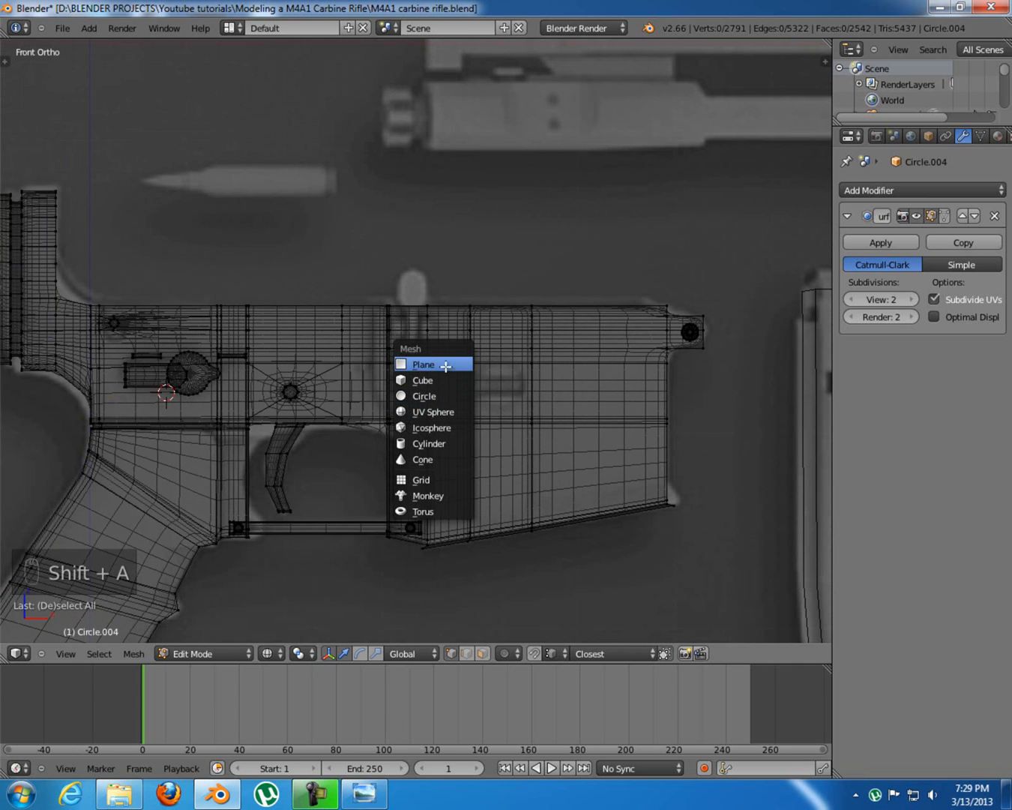
click(425, 380)
scroll(535, 420, down, 5)
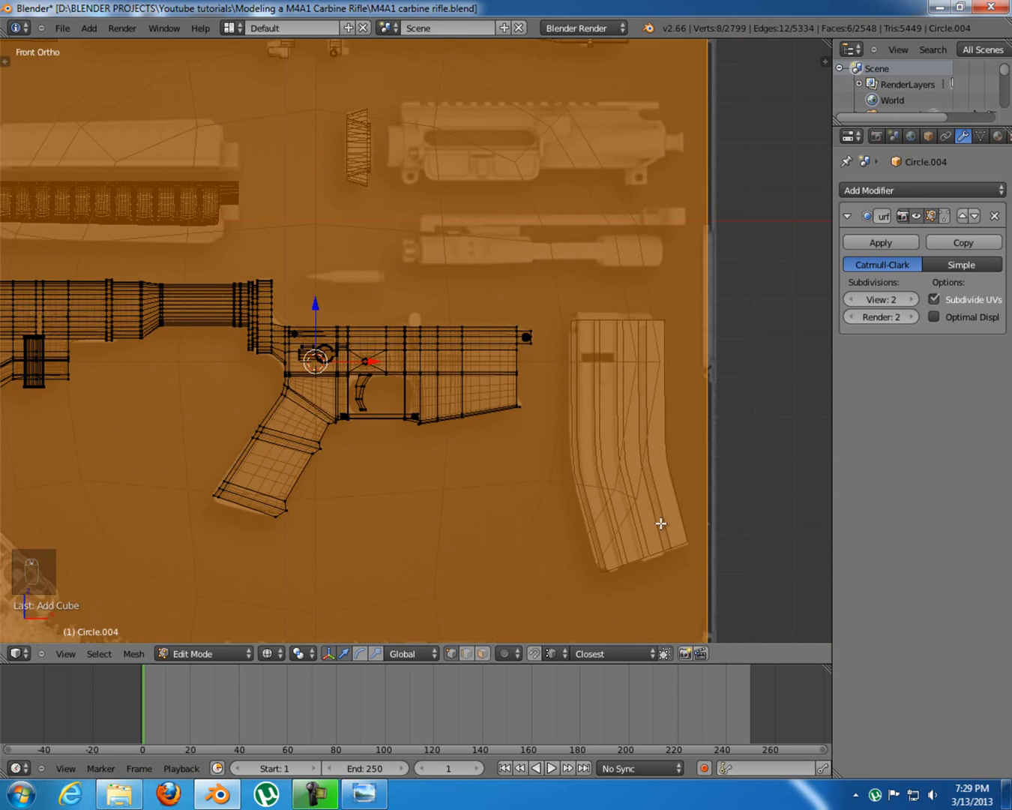
key(s)
click(440, 358)
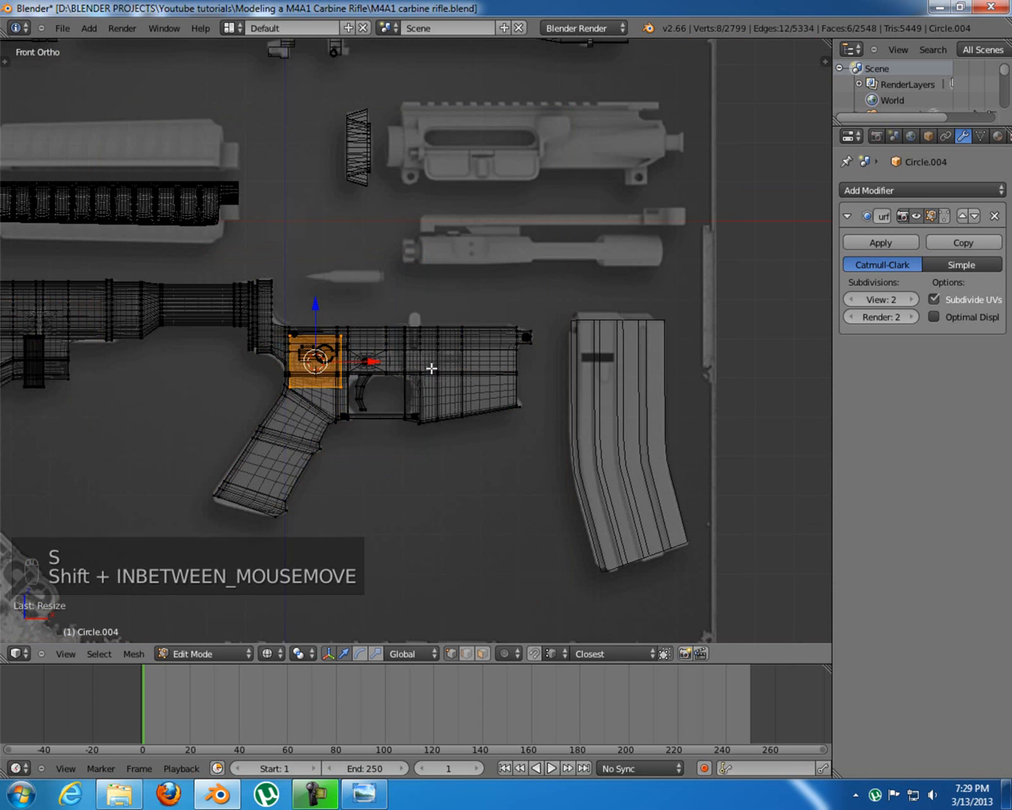
shift+middle_drag(440, 357, 420, 429)
scroll(413, 412, up, 6)
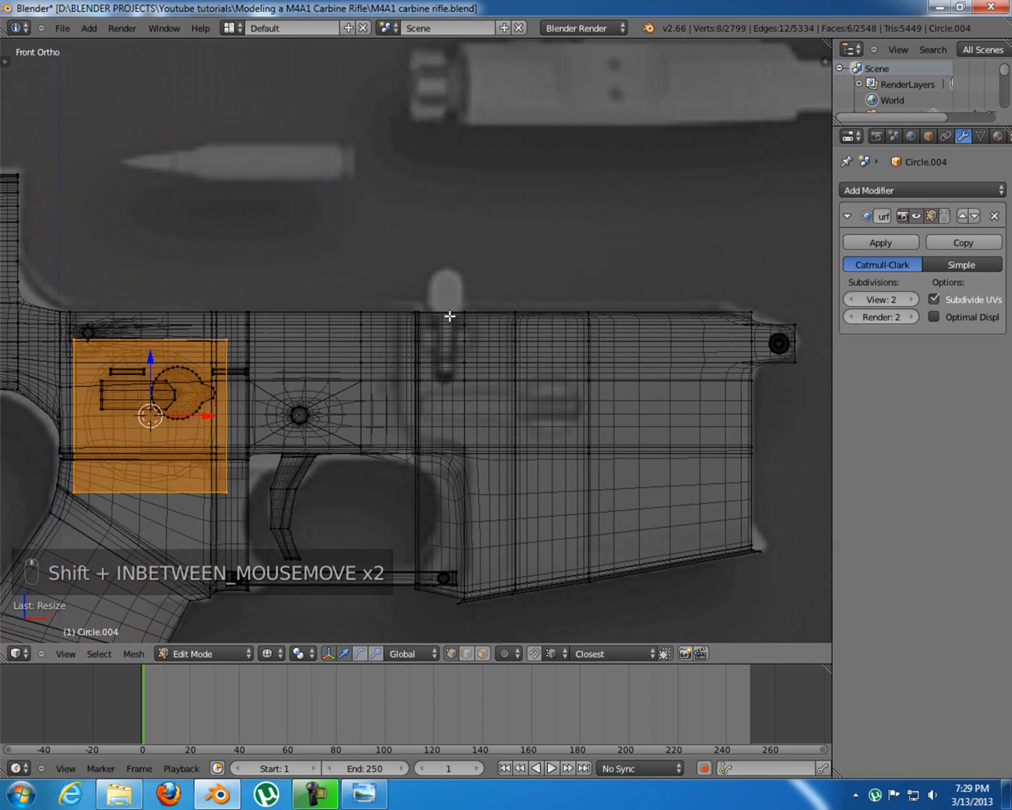
scroll(402, 399, up, 3)
Move the cube over the bolt catch in the blueprint and shrink it to about the catch's height on the receiver
key(g)
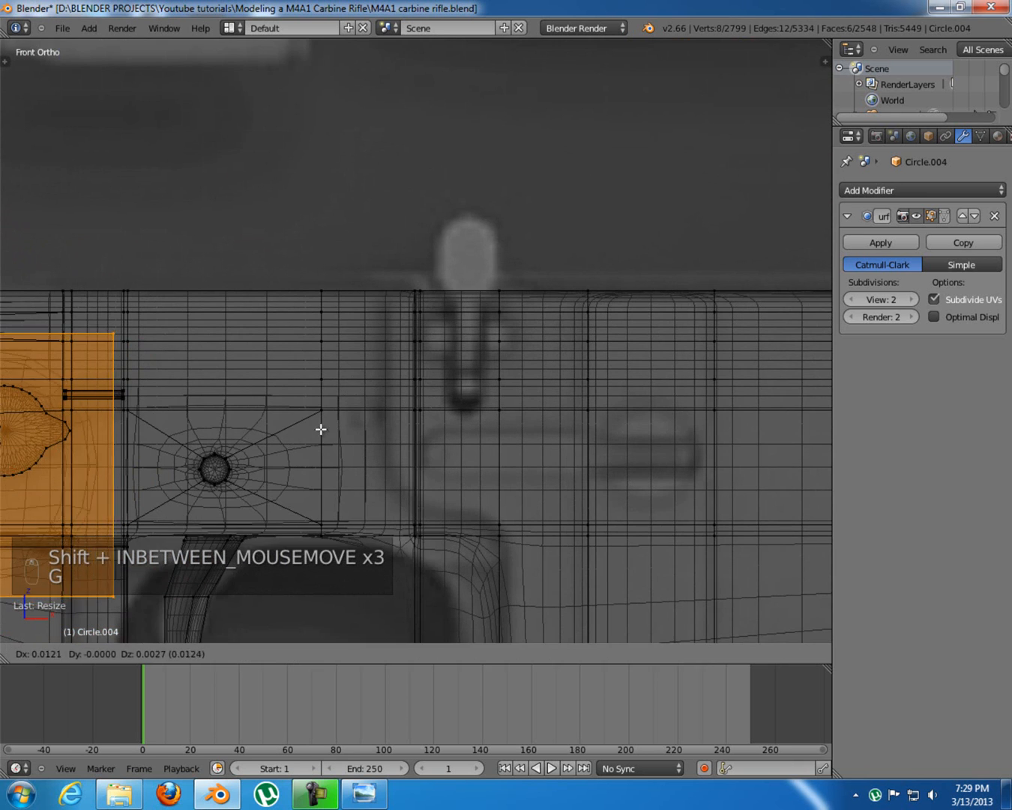
click(747, 369)
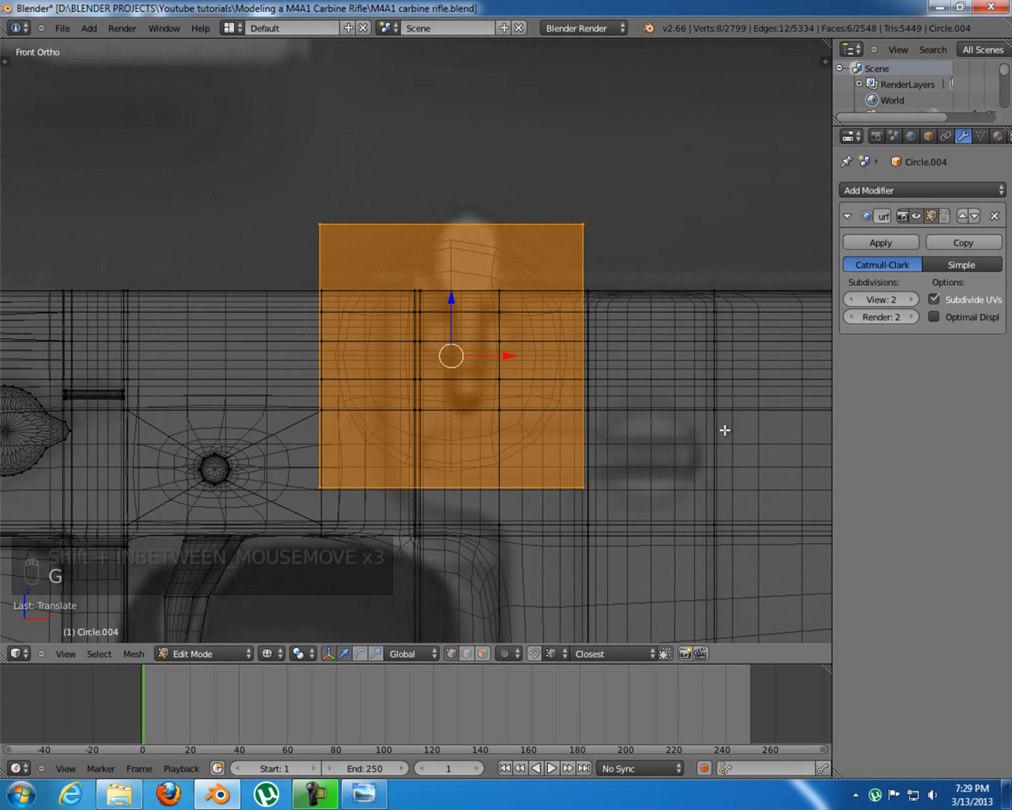
key(s)
click(547, 424)
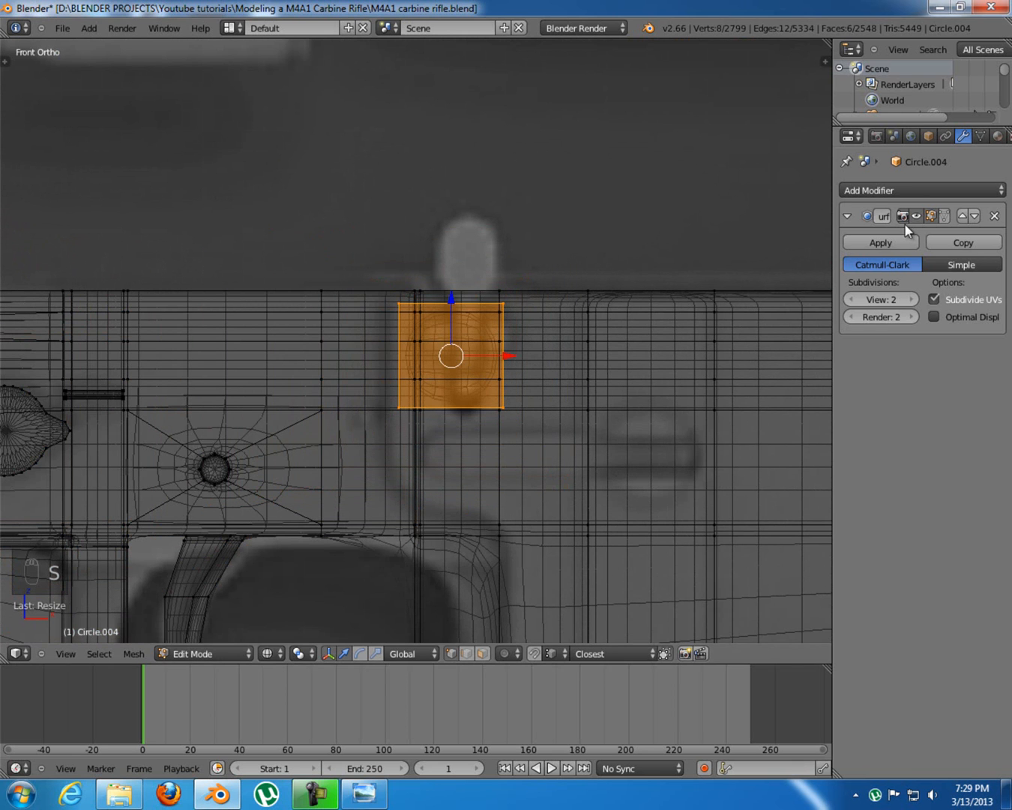
Turn off the subdivision preview in Edit Mode and centre the cube on the bolt catch, checking the reference rifle photo
click(931, 216)
shift+middle_drag(585, 403, 552, 393)
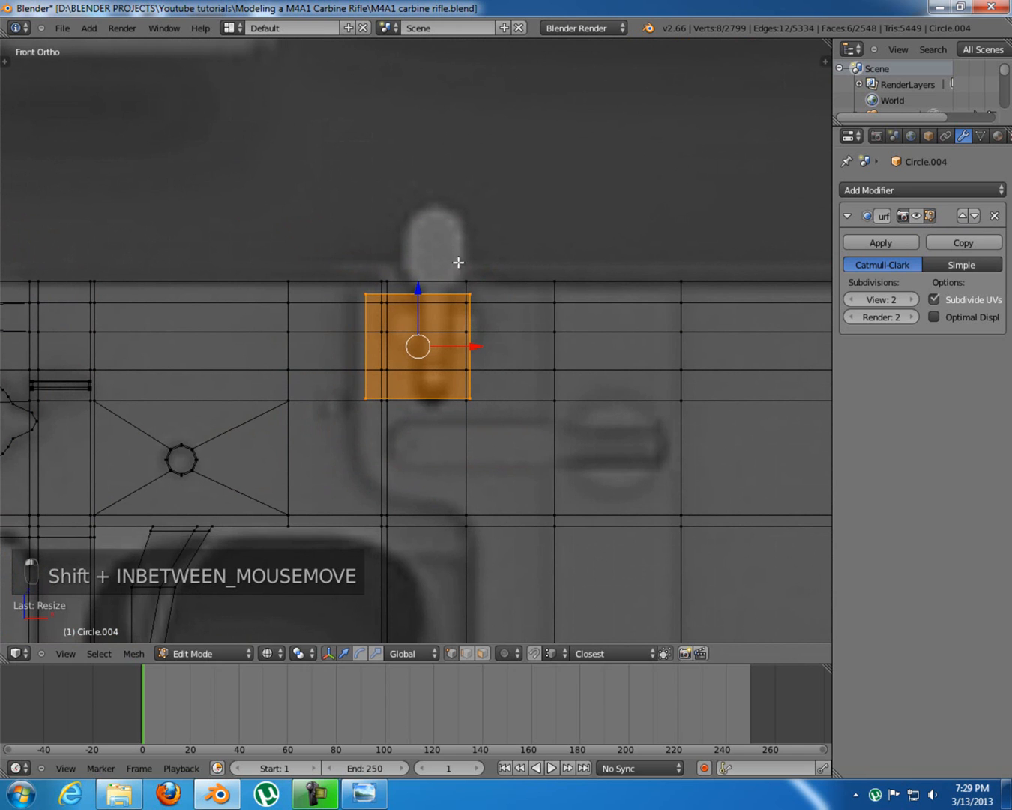
key(g)
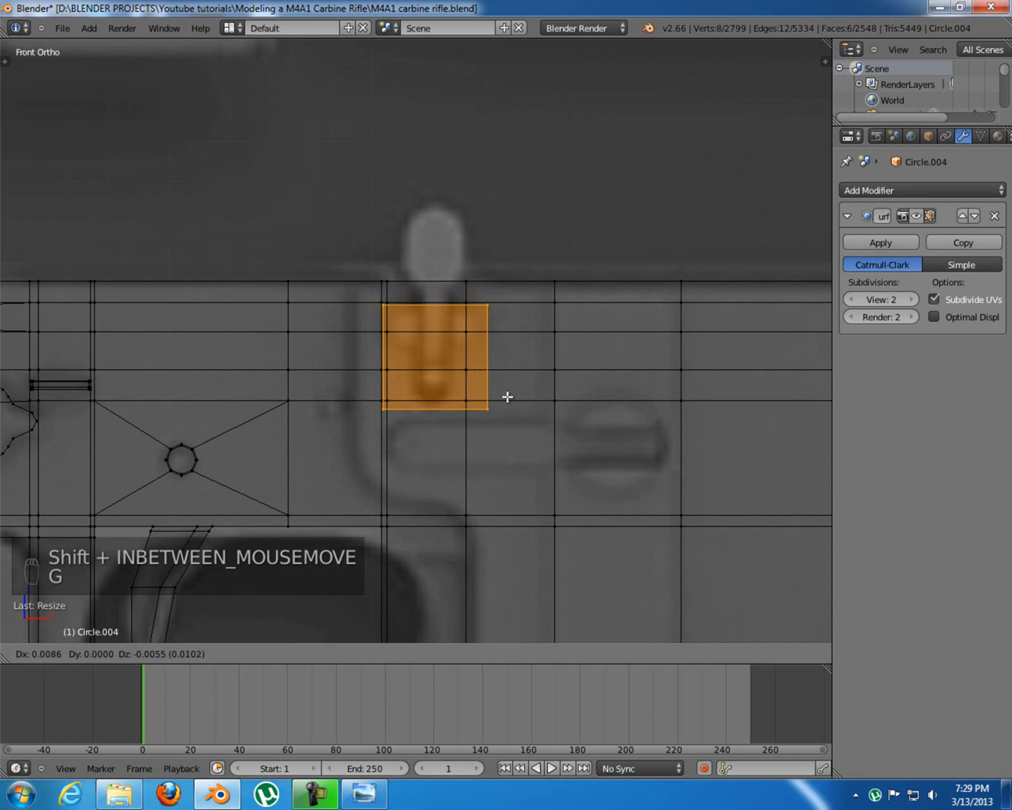
click(503, 396)
click(360, 798)
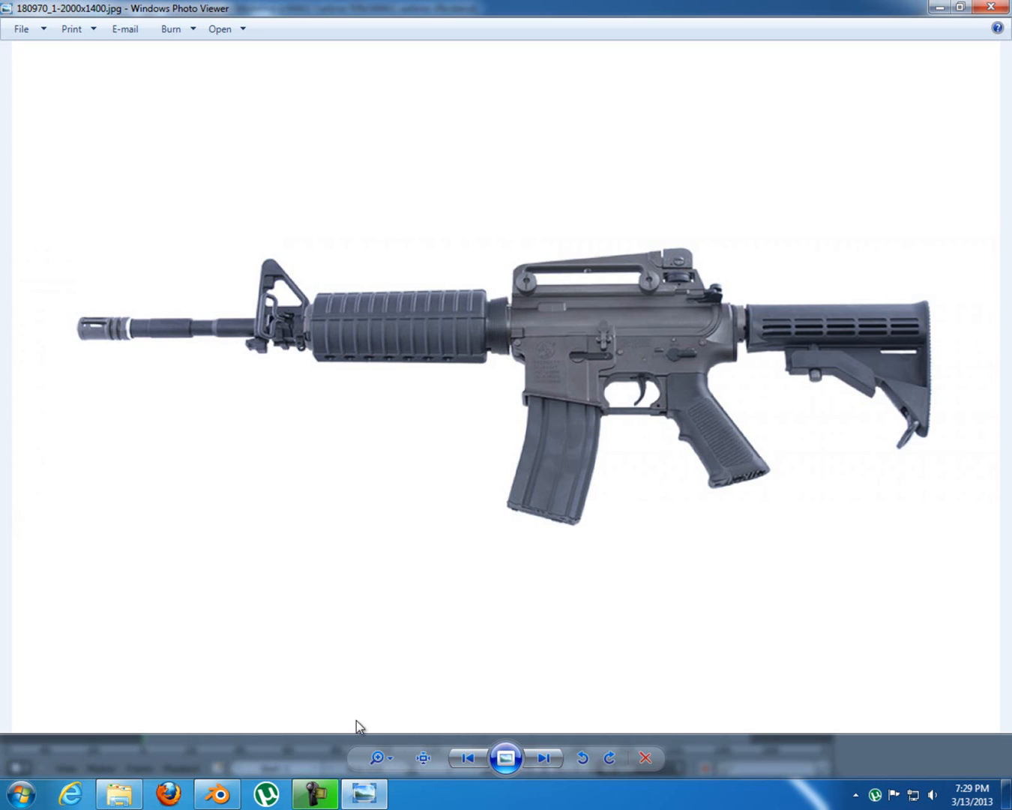
click(366, 798)
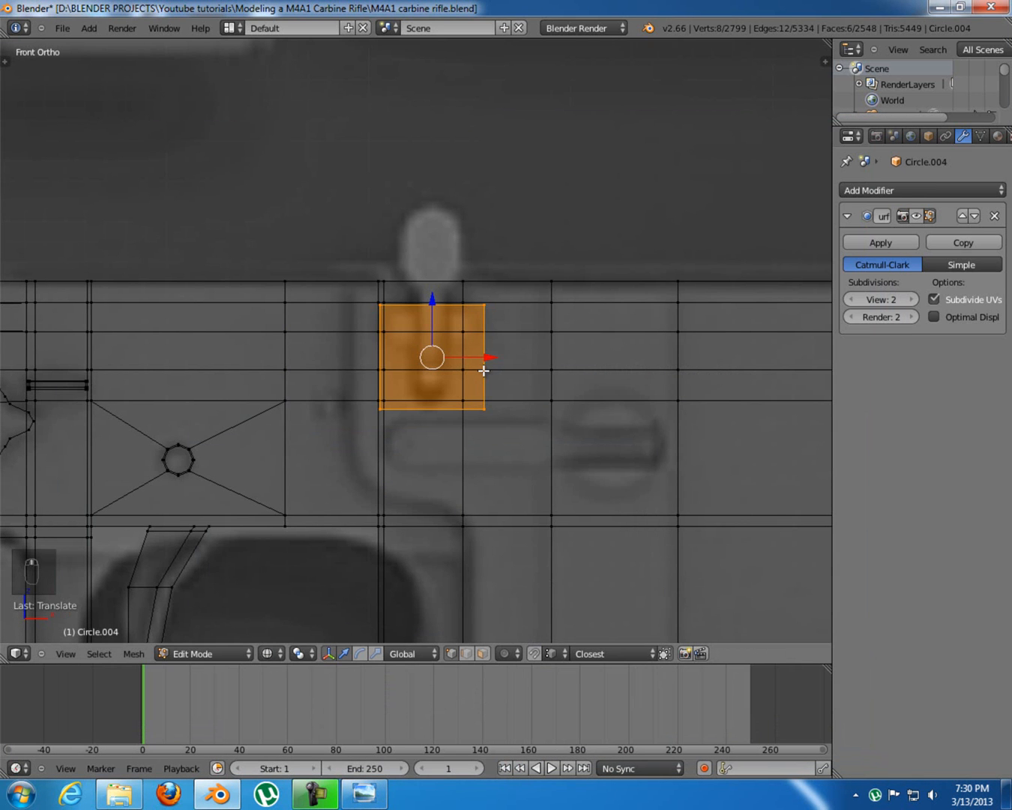
In top view, move the cube along Y to just outside the receiver's side wall
middle_drag(423, 327, 469, 354)
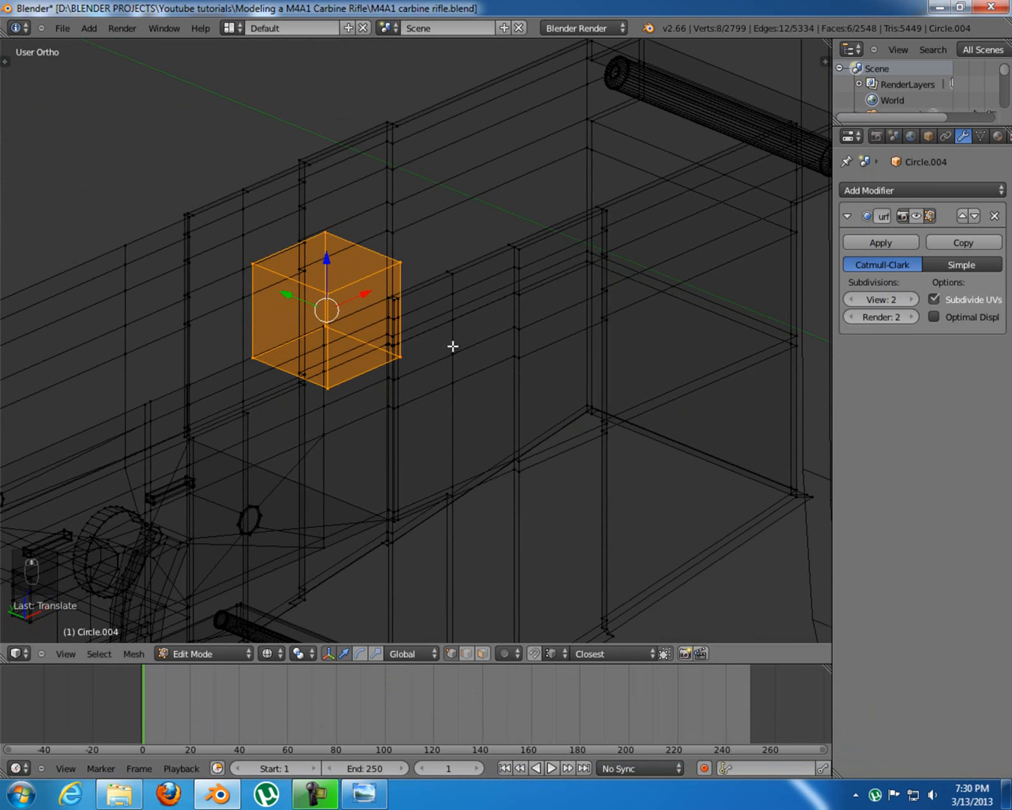
middle_drag(445, 288, 530, 391)
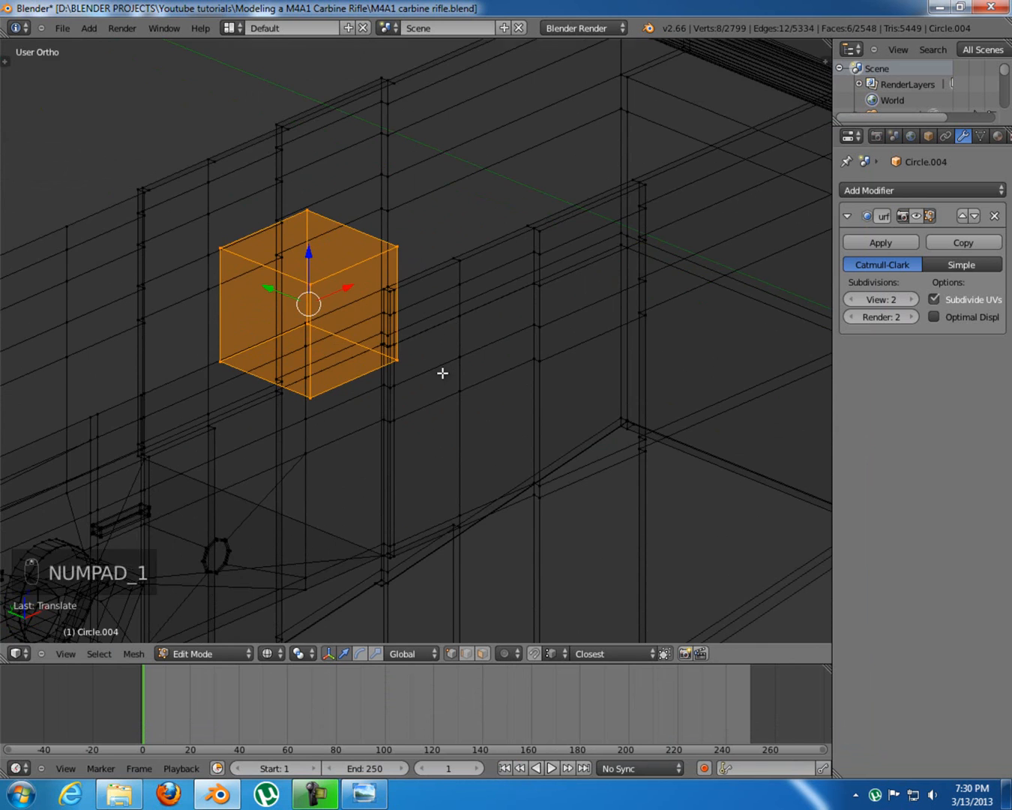
key(KP_1)
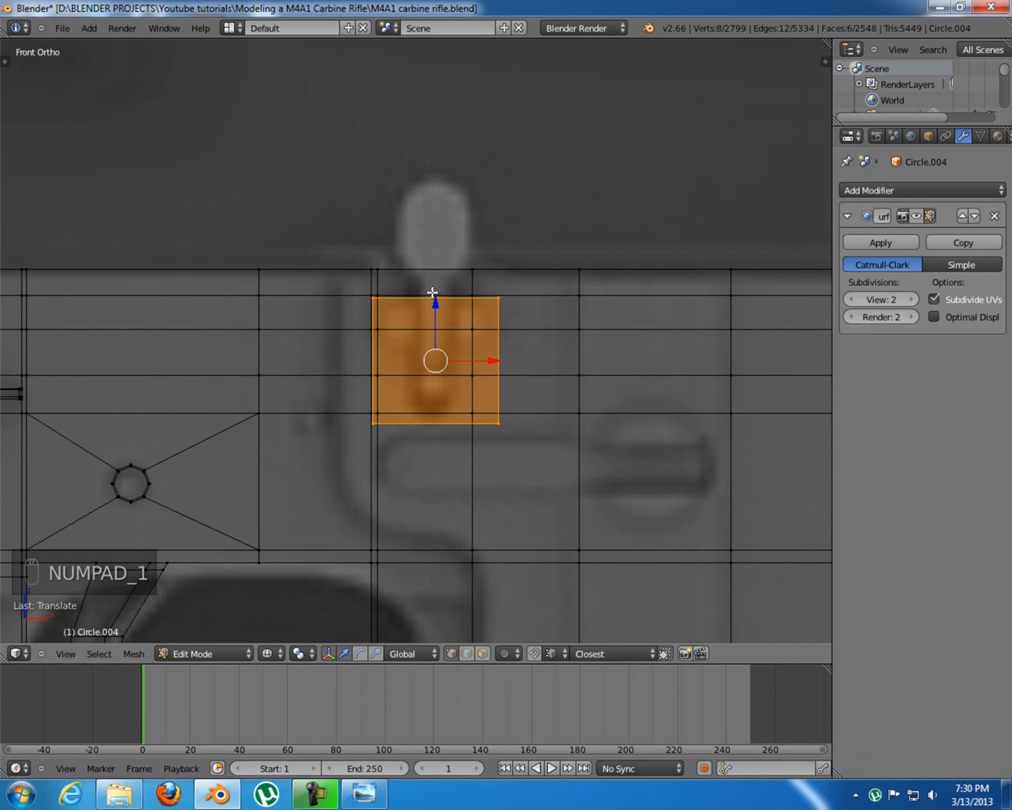
key(KP_7)
shift+scroll(459, 164, up, 2)
drag(433, 147, 461, 399)
scroll(468, 389, up, 2)
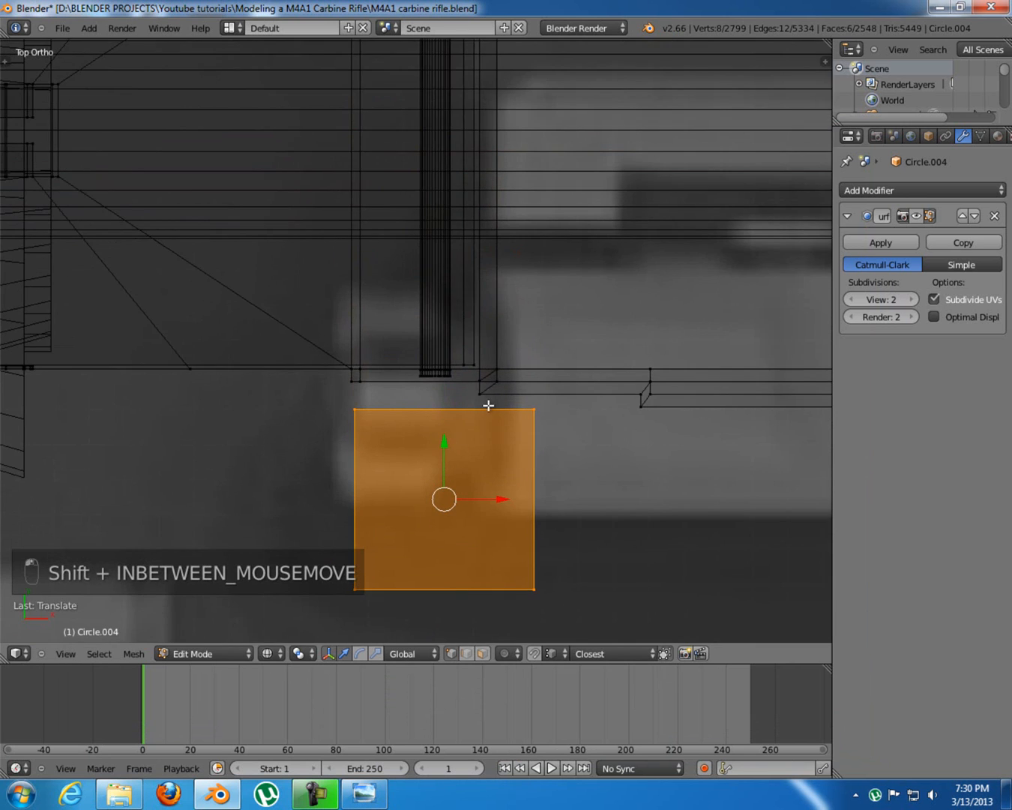
In solid shading, slide the cube along Y against the receiver's side wall and check its fit in right view
mouse_move(477, 426)
middle_down()
mouse_move(509, 402)
mouse_move(549, 402)
mouse_move(572, 387)
middle_up()
key(z)
drag(510, 377, 493, 287)
middle_drag(493, 288, 442, 398)
key(KP_3)
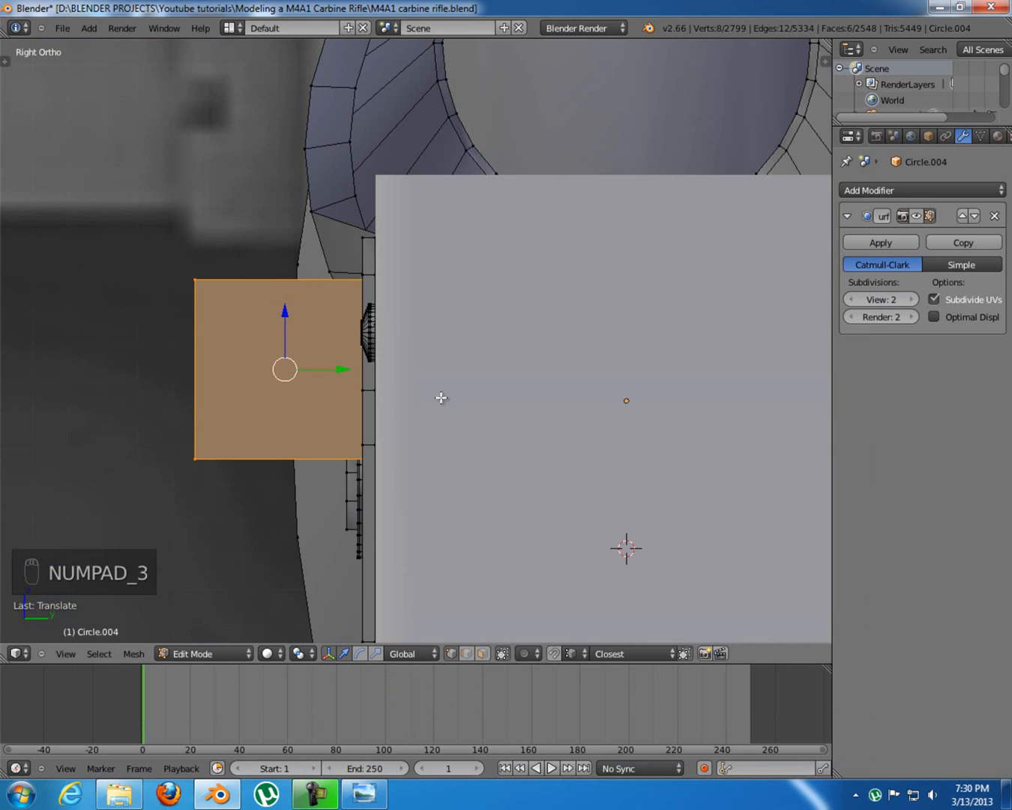
In front wireframe view, nudge the cube along X to the bolt catch on the blueprint and check its fit in solid shading
key(KP_1)
shift+middle_drag(543, 405, 493, 392)
key(z)
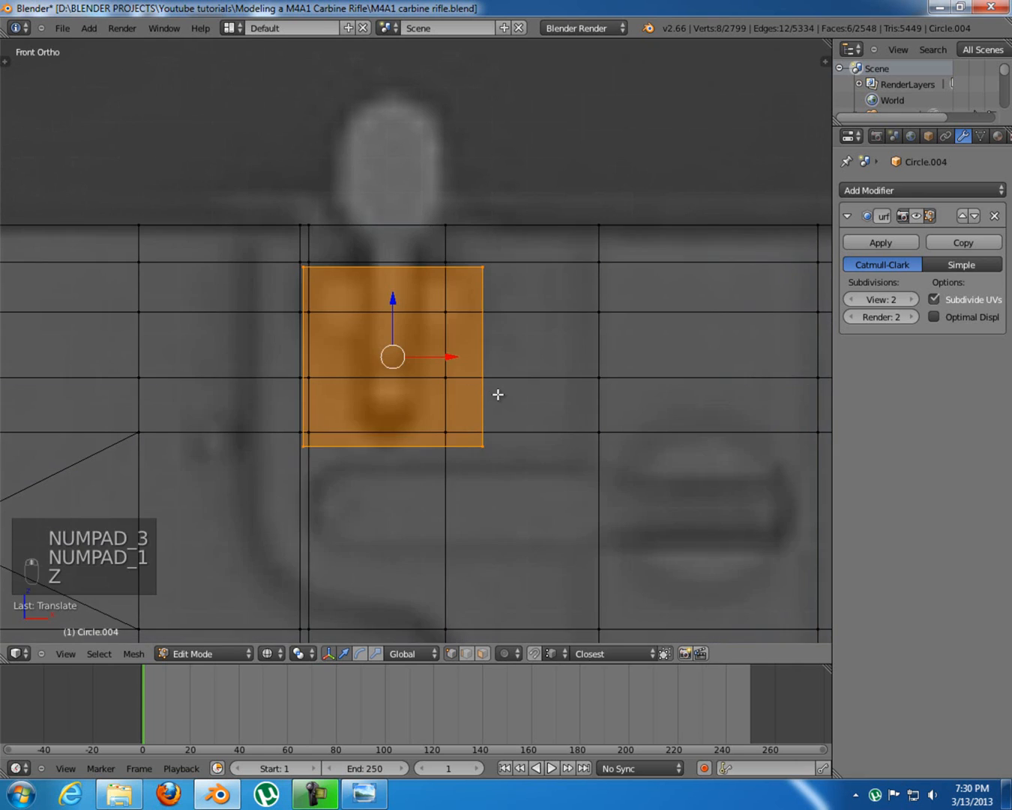
scroll(498, 394, down, 1)
drag(453, 354, 458, 355)
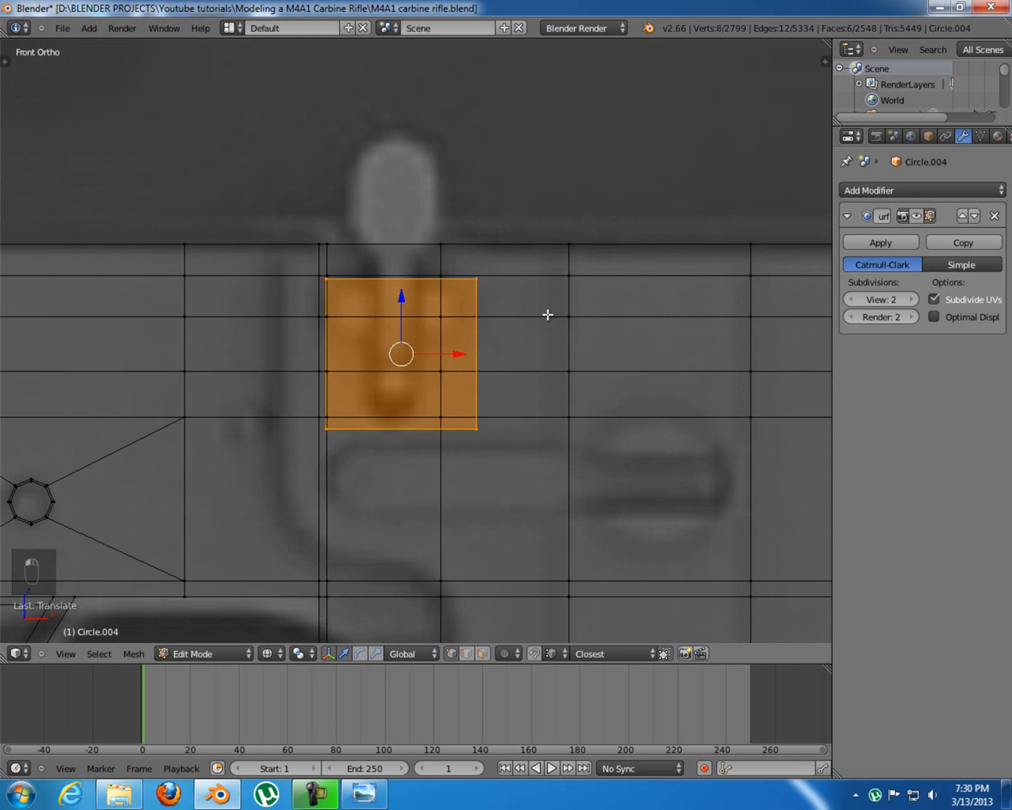
scroll(530, 333, up, 2)
mouse_move(529, 333)
middle_down()
mouse_move(549, 342)
mouse_move(497, 324)
mouse_move(429, 328)
mouse_move(438, 340)
middle_up()
key(z)
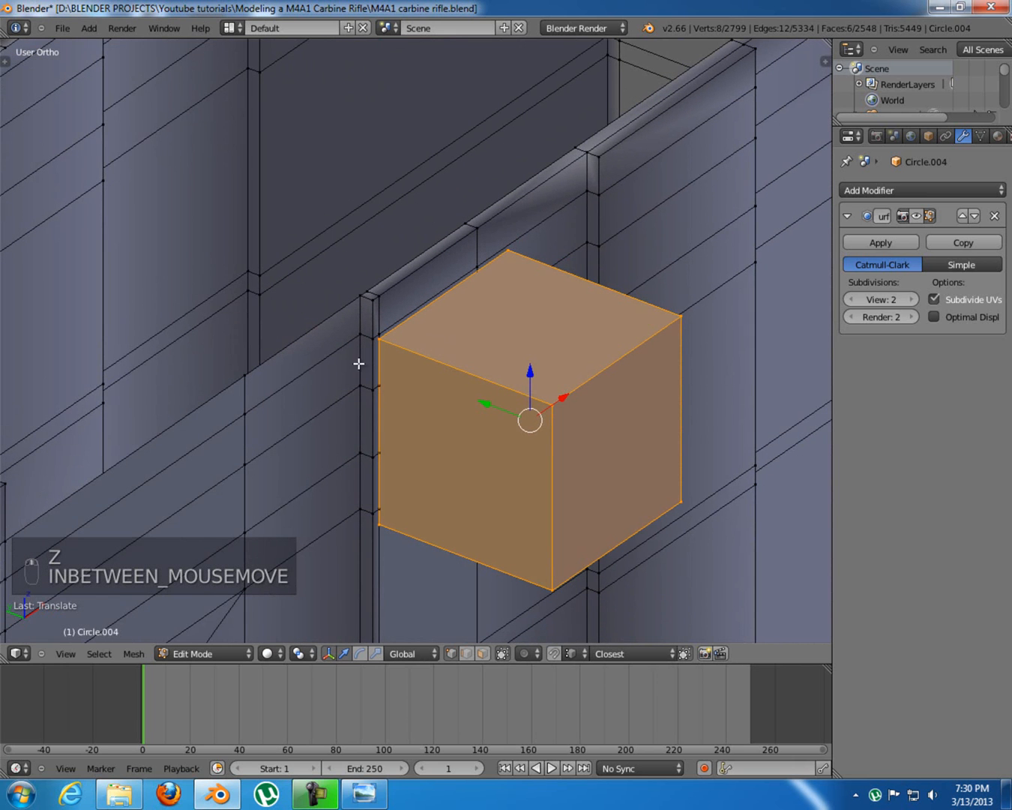
Scale the cube along X to roughly the width of the catch's stem, and slide it along X to centre it there
key(KP_1)
key(z)
shift+middle_drag(483, 426, 477, 411)
key(s)
key(x)
click(482, 428)
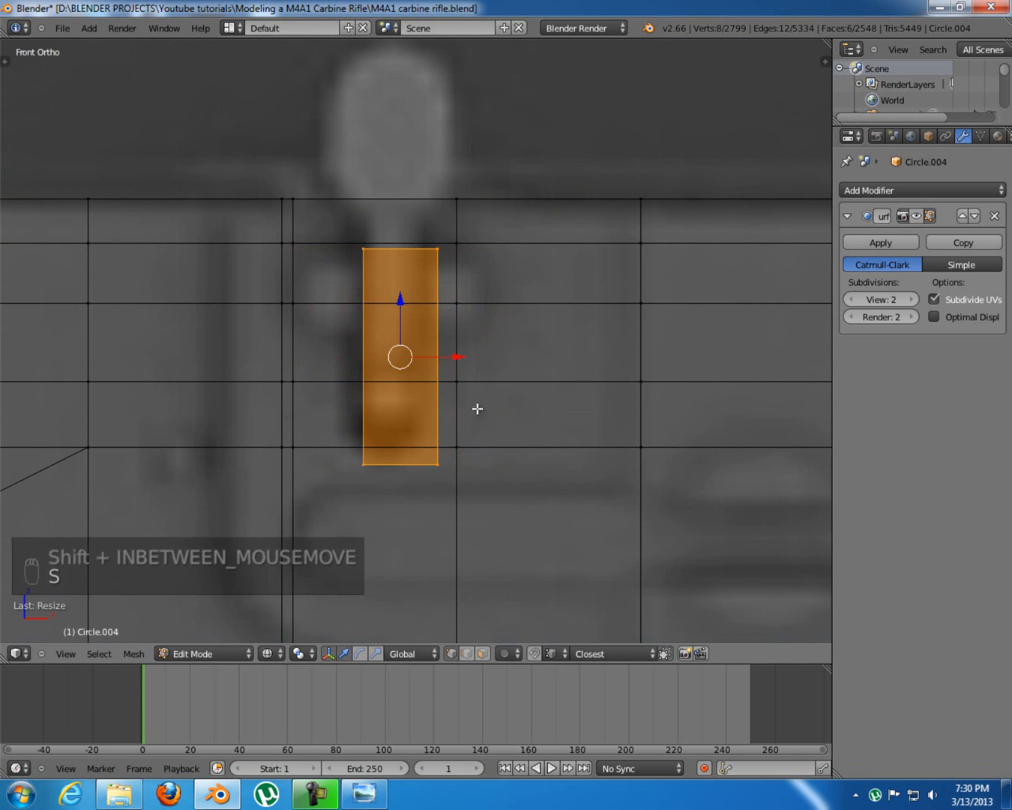
key(g)
key(x)
click(439, 375)
Select the four outer-face vertices and move them about 0.048 along Y toward the receiver to thin the block
key(z)
middle_drag(326, 477, 471, 486)
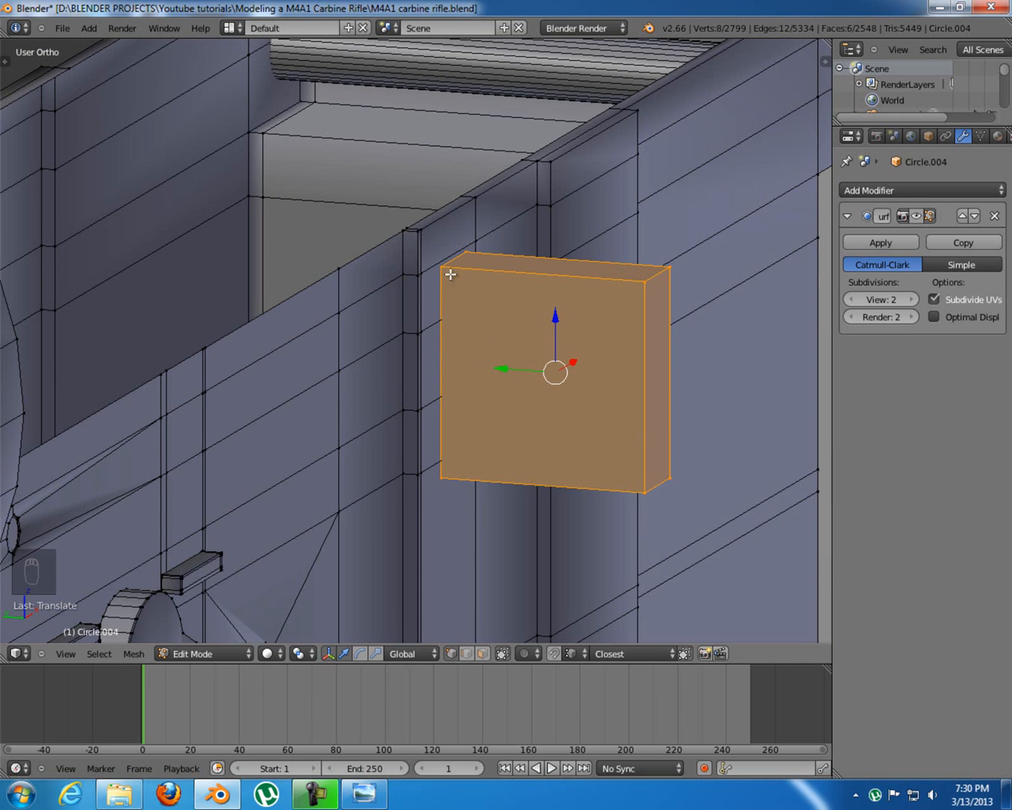
right_click(644, 285)
shift+right_click(665, 268)
shift+right_click(687, 463)
shift+right_click(652, 500)
middle_drag(605, 412, 609, 378)
key(g)
key(y)
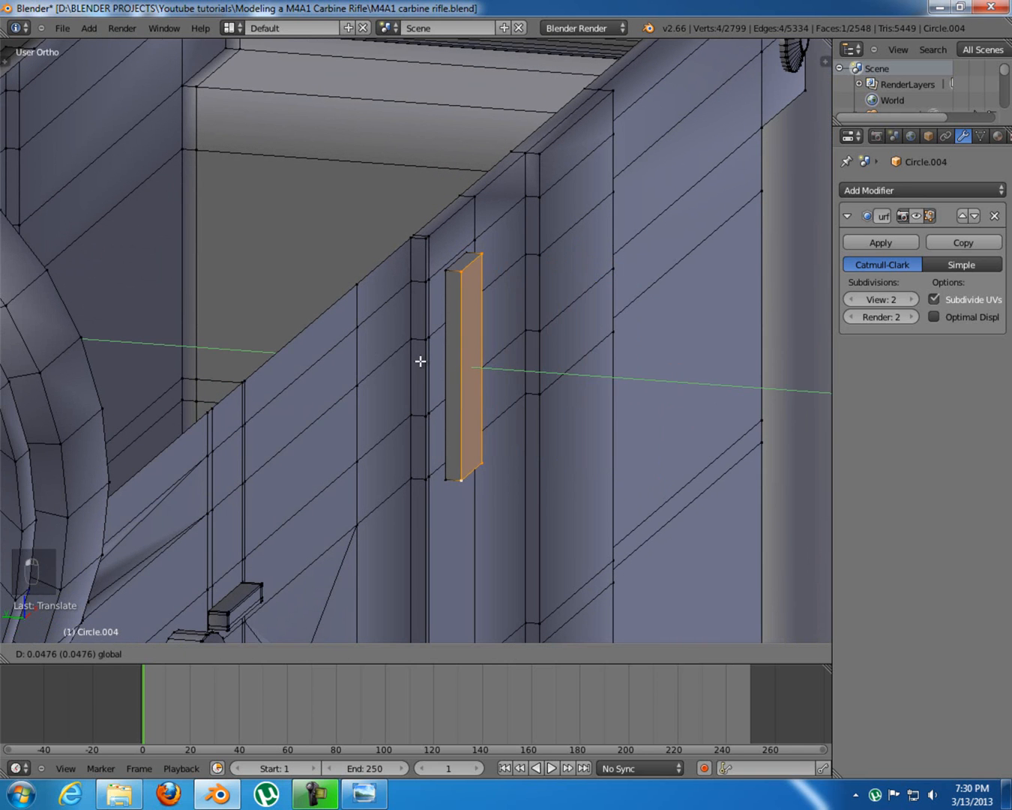
click(421, 361)
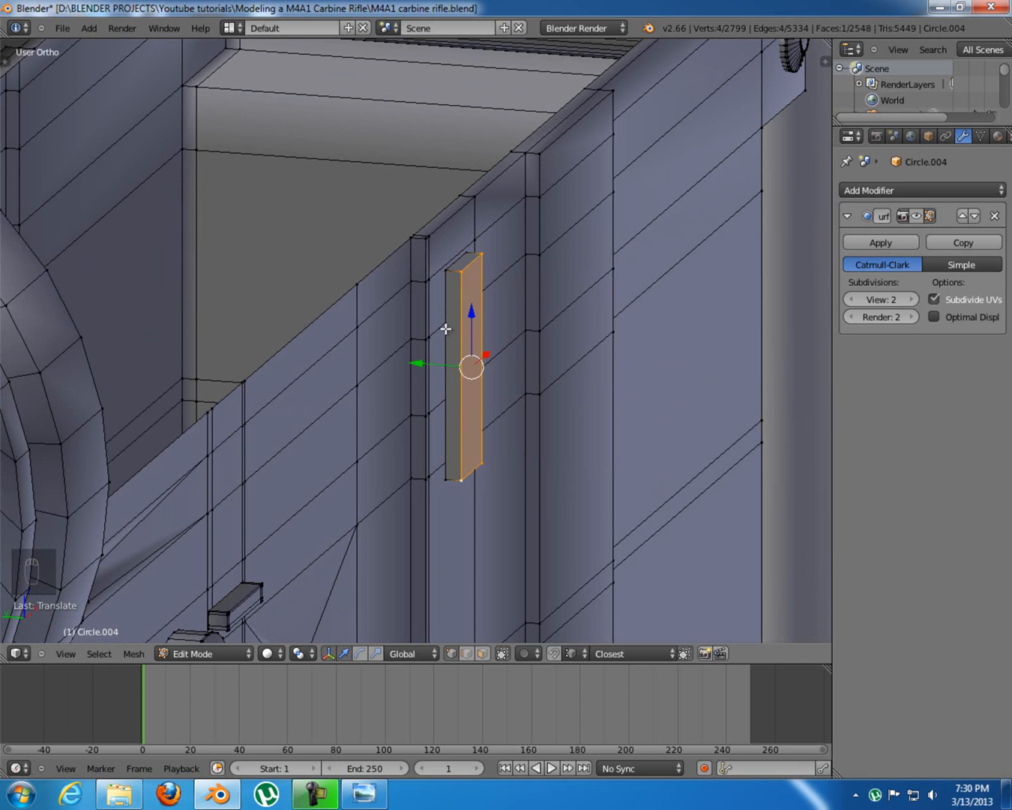
Select the whole linked block and move it slightly up along Z over the blueprint's stem
key(KP_1)
key(z)
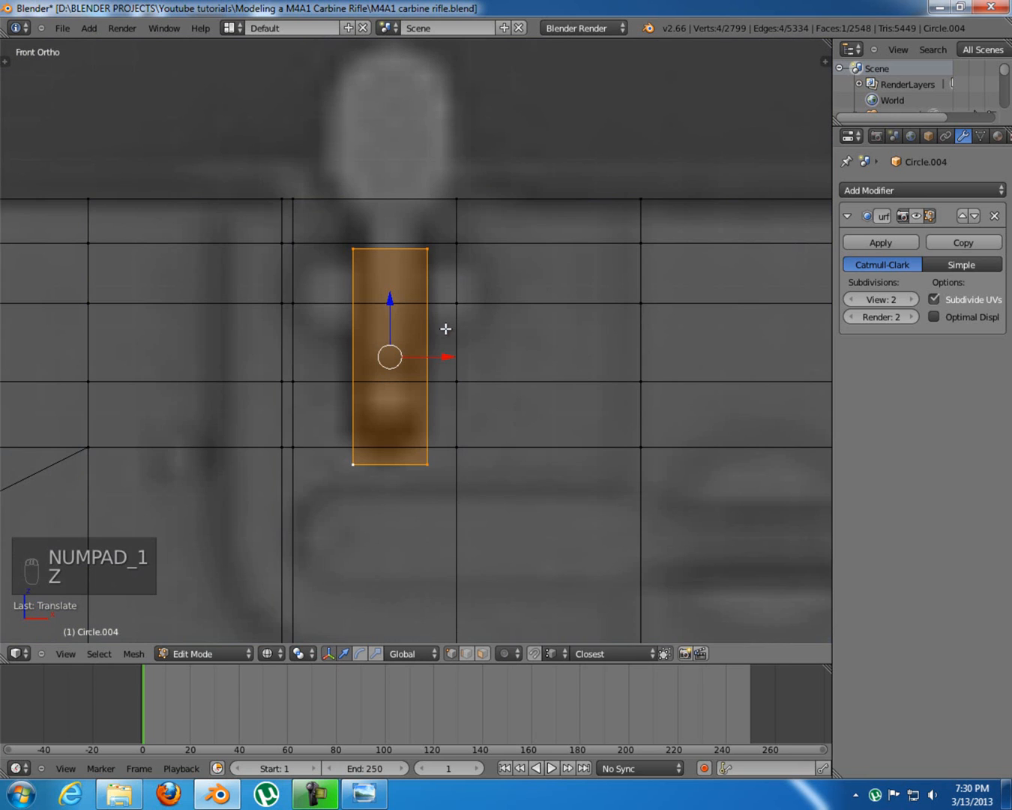
click(395, 300)
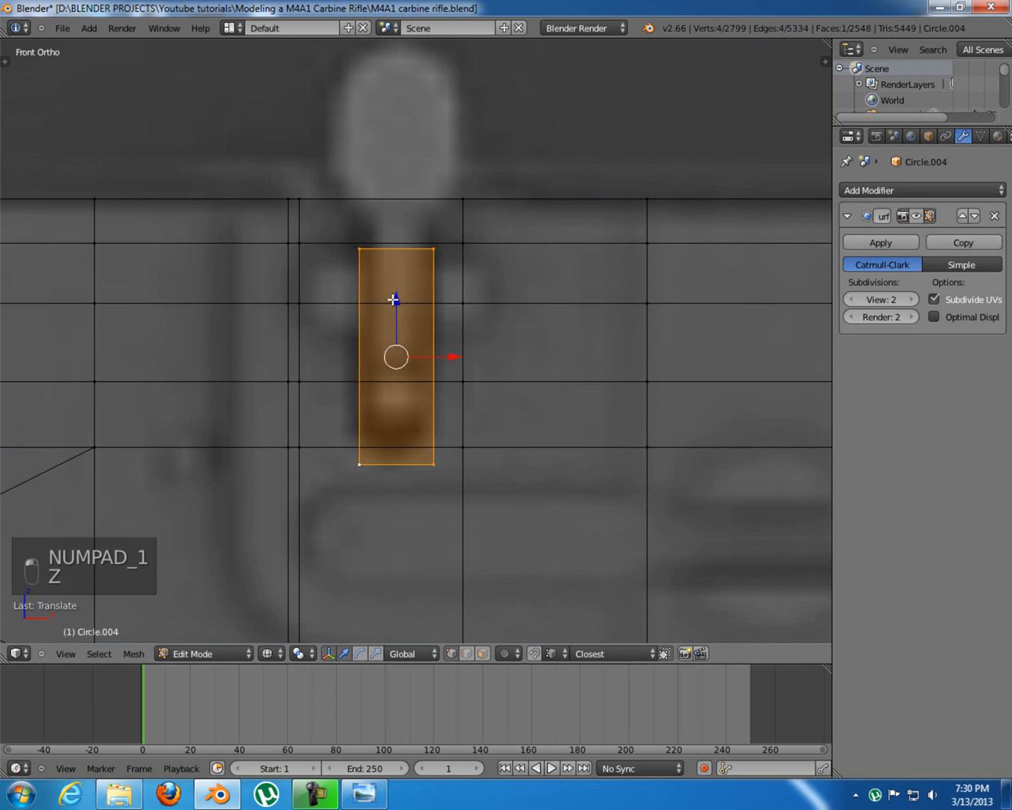
key(a)
key(ctrl+z)
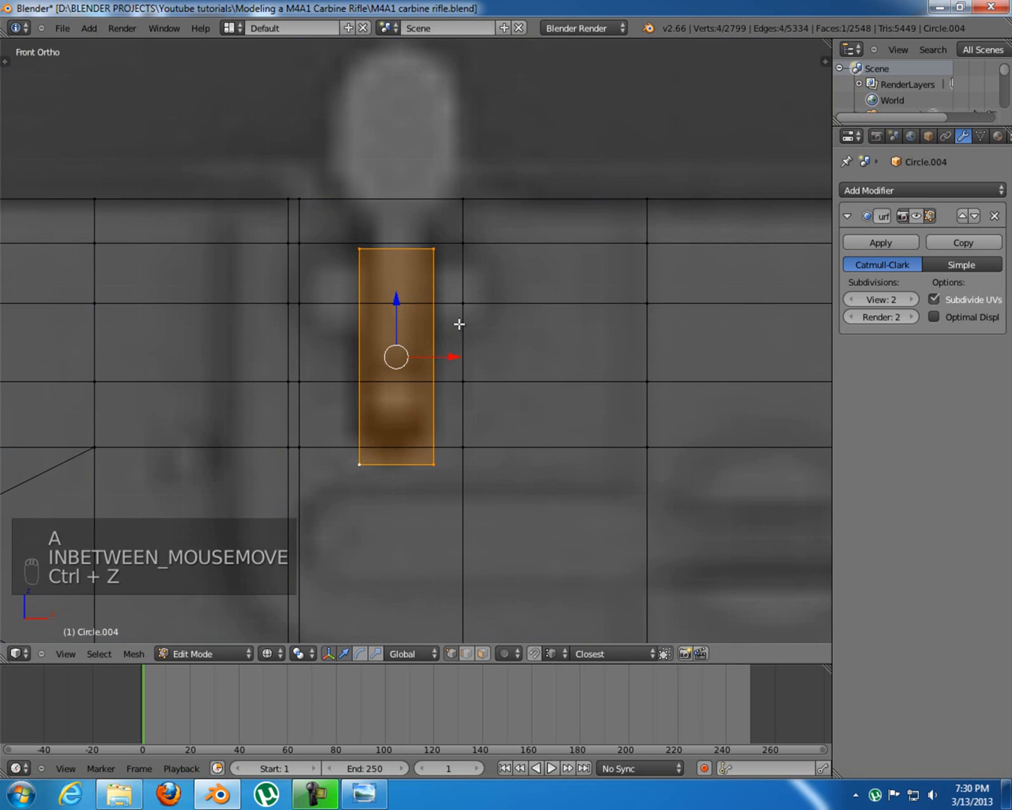
key(a)
key(l)
drag(397, 300, 398, 283)
shift+middle_drag(393, 256, 418, 279)
Select only the block's top vertices and raise them along Z to just below the base of the catch's head
key(a)
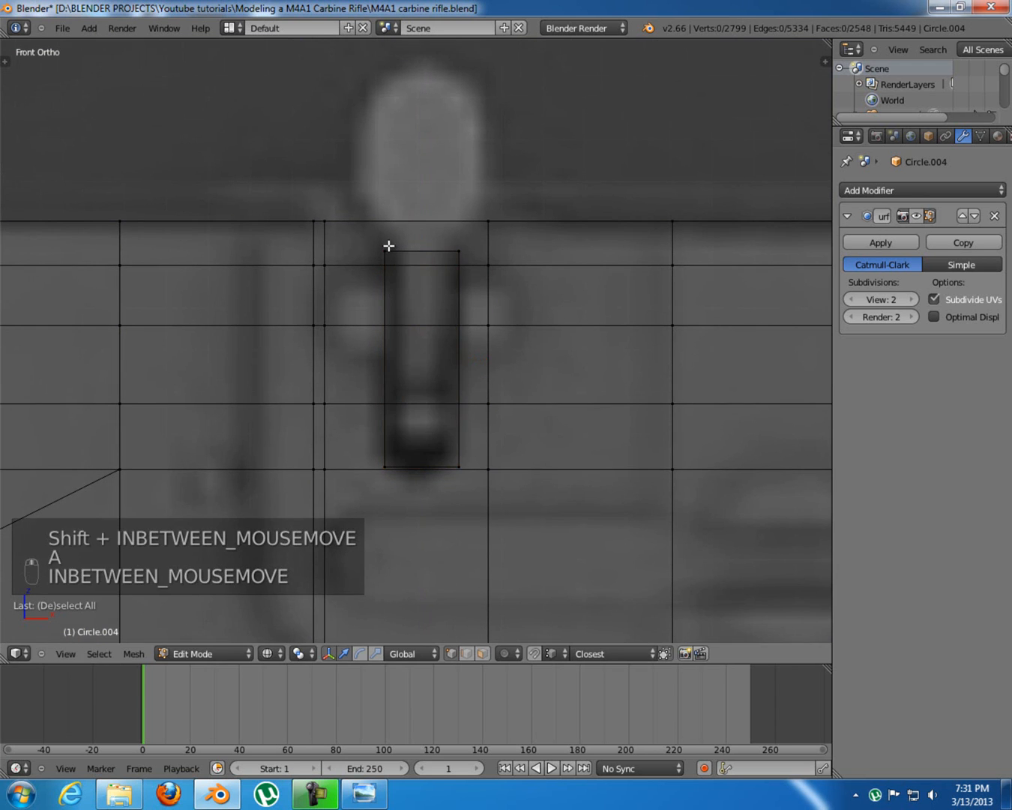
key(b)
key(b)
drag(368, 233, 498, 271)
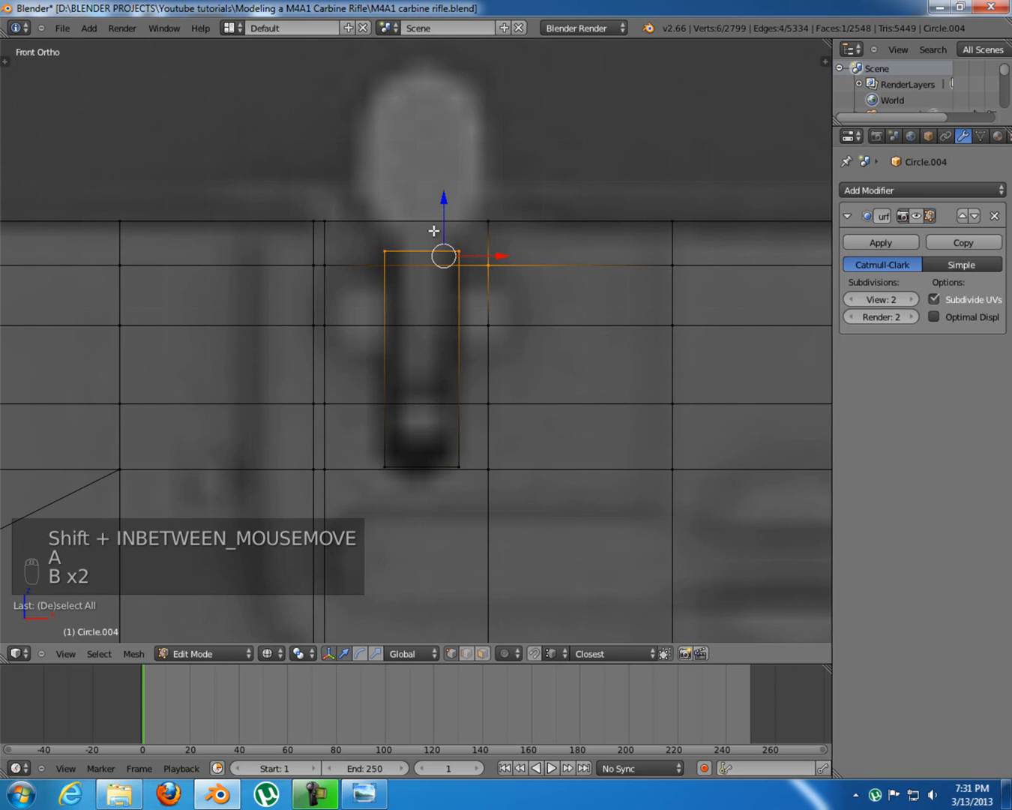
key(b)
middle_drag(481, 255, 525, 287)
drag(431, 203, 425, 189)
shift+middle_drag(490, 266, 504, 346)
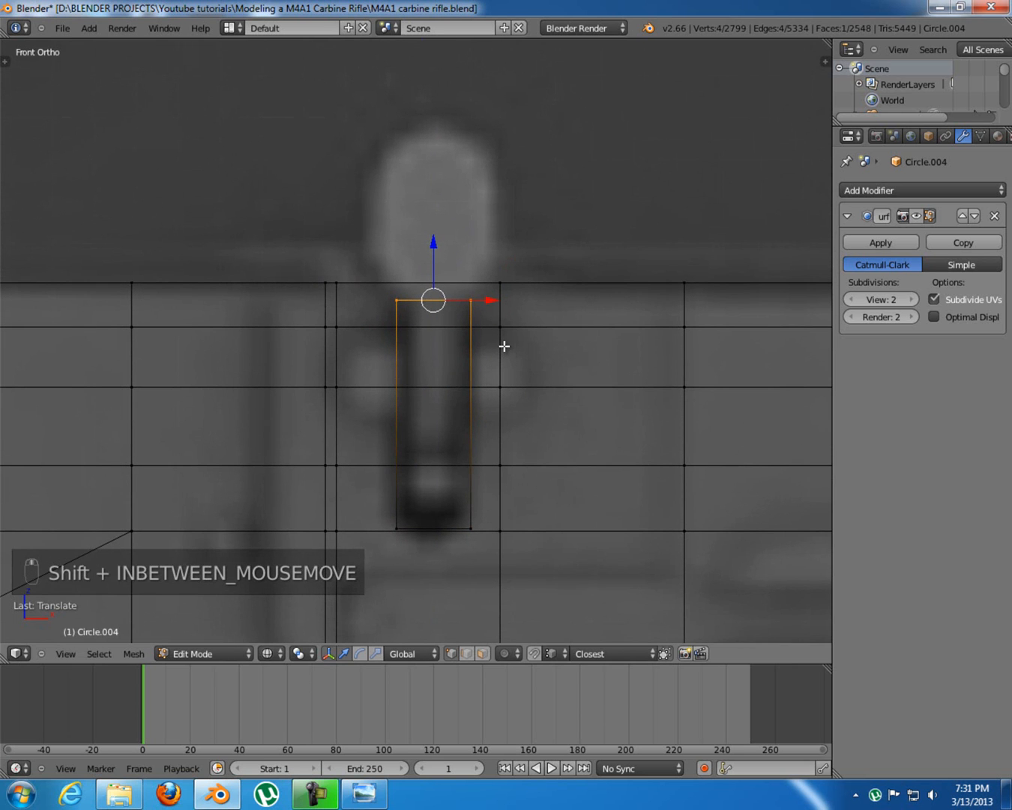
Extrude the top face up to the base of the catch's head and scale it about 1.61 along X to the head's width
key(e)
click(485, 311)
key(s)
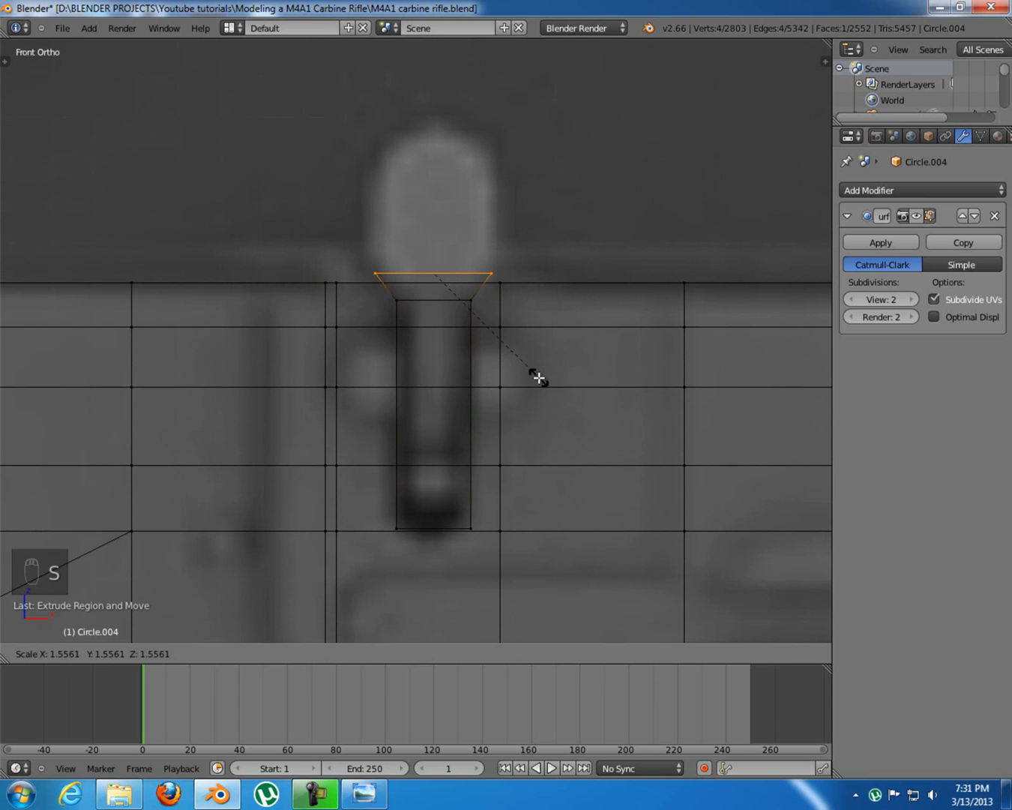
right_click(538, 375)
key(s)
key(x)
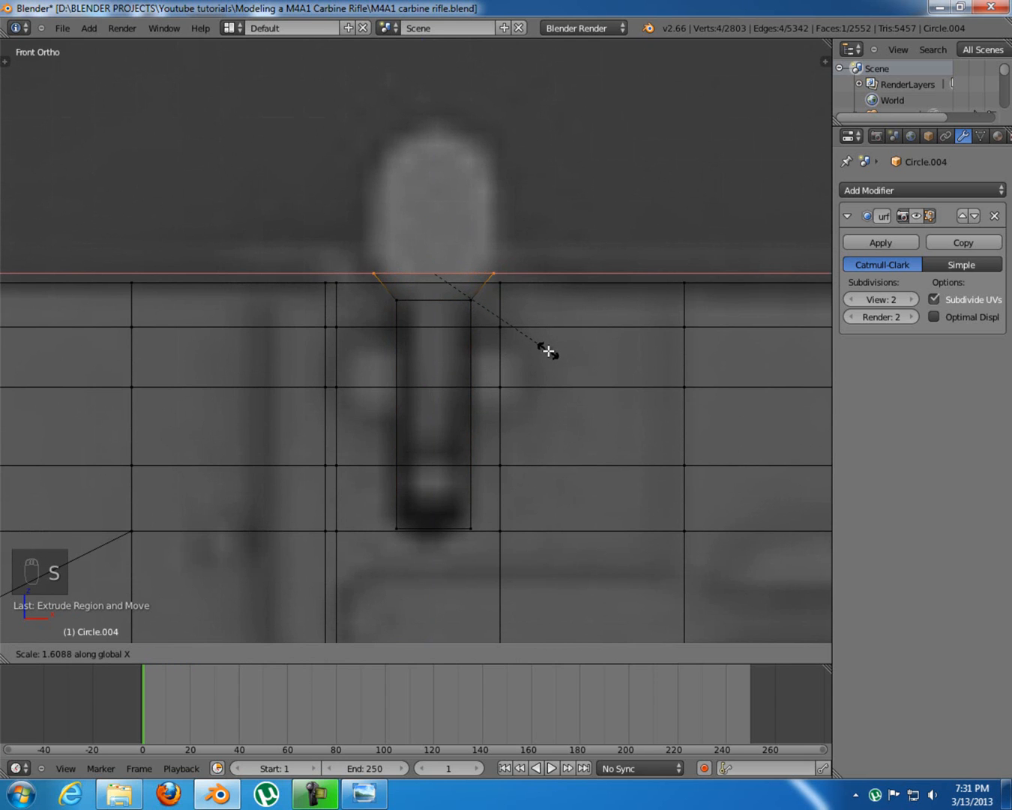
click(548, 352)
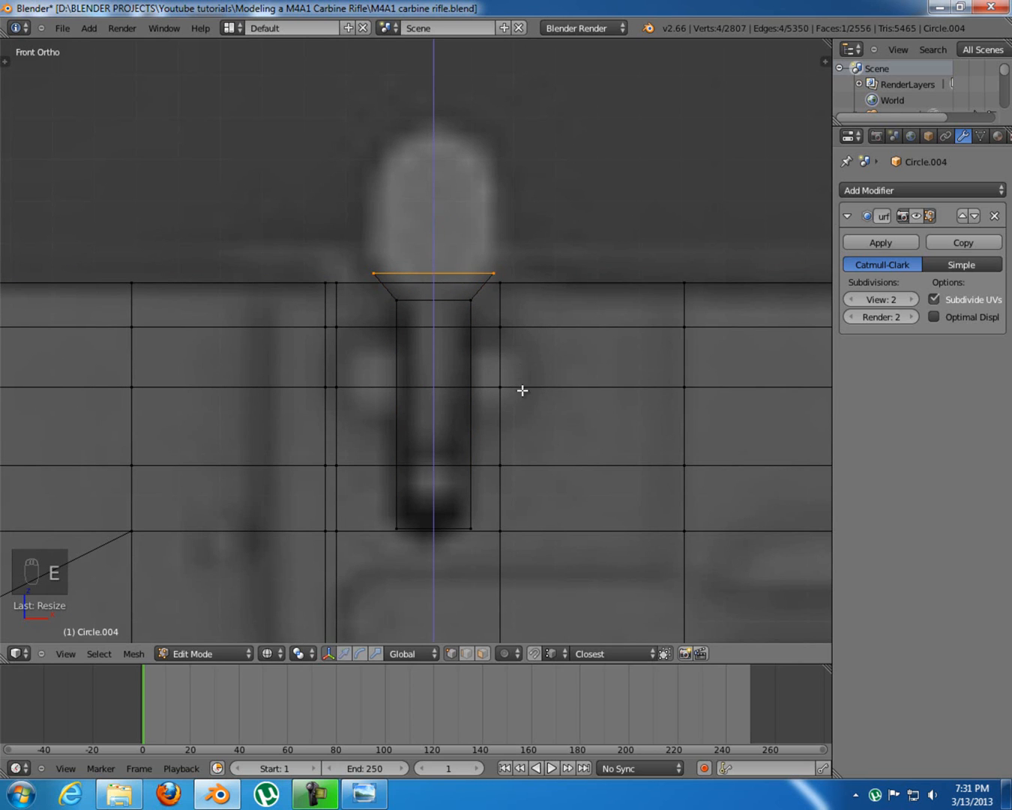
Extrude the head upward along the blueprint, adding a short final section narrowed along X to form its rounded tip
key(e)
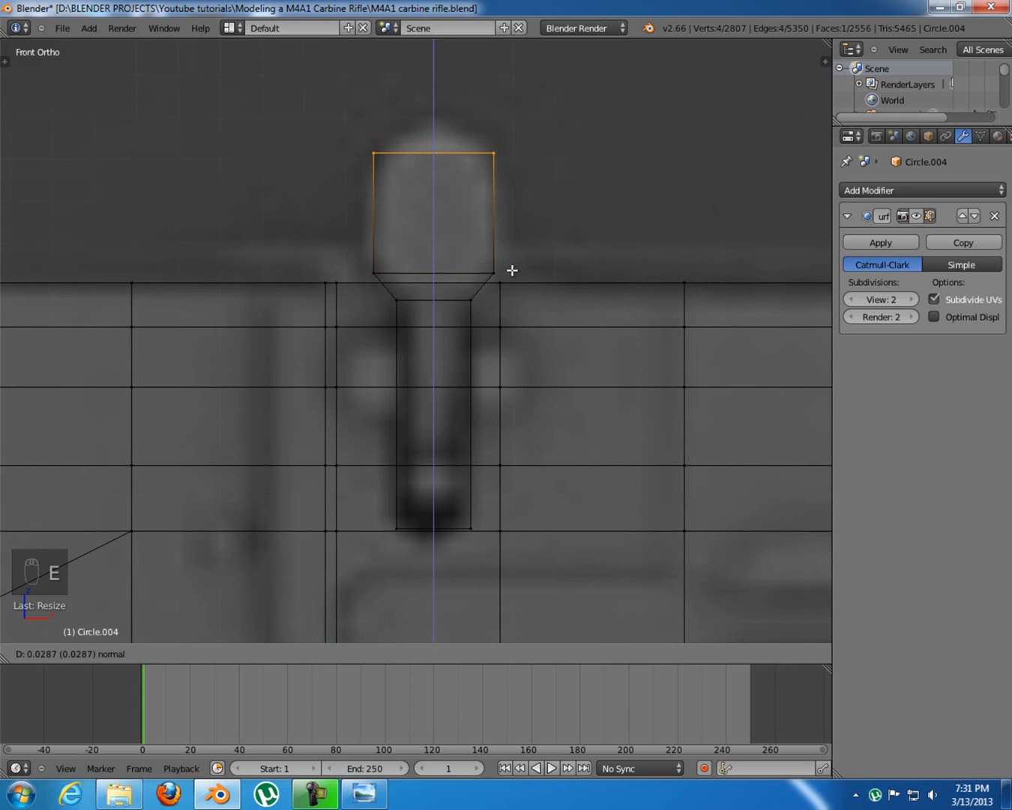
click(513, 277)
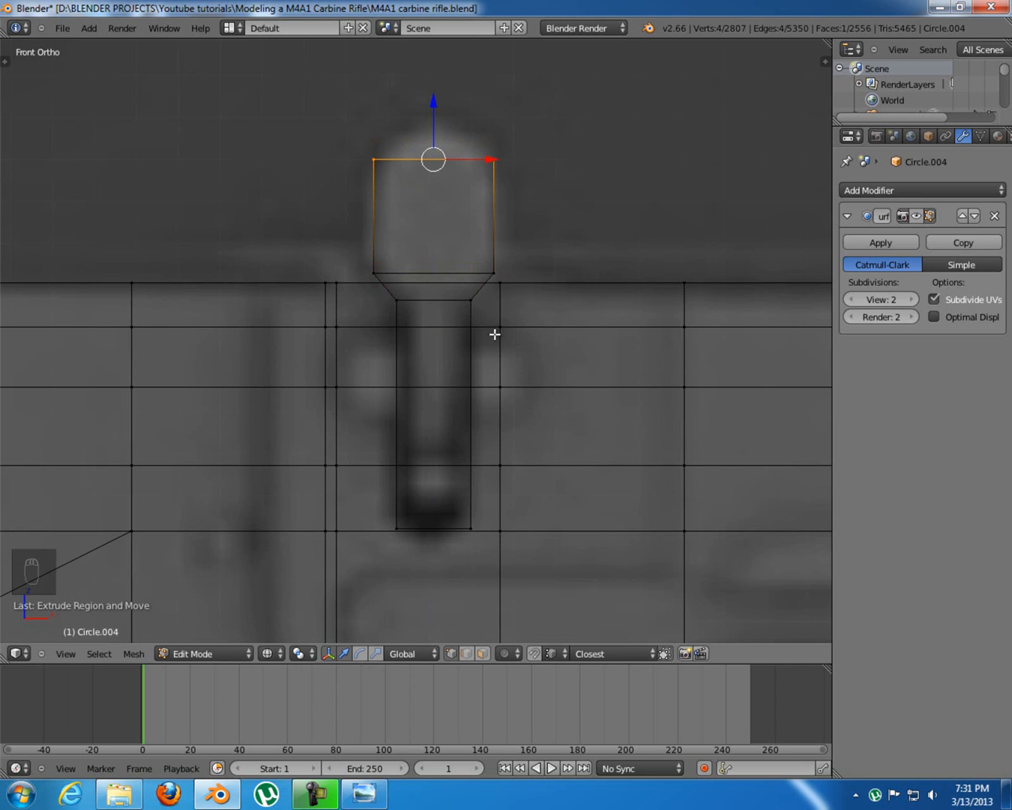
key(e)
click(542, 331)
key(s)
key(x)
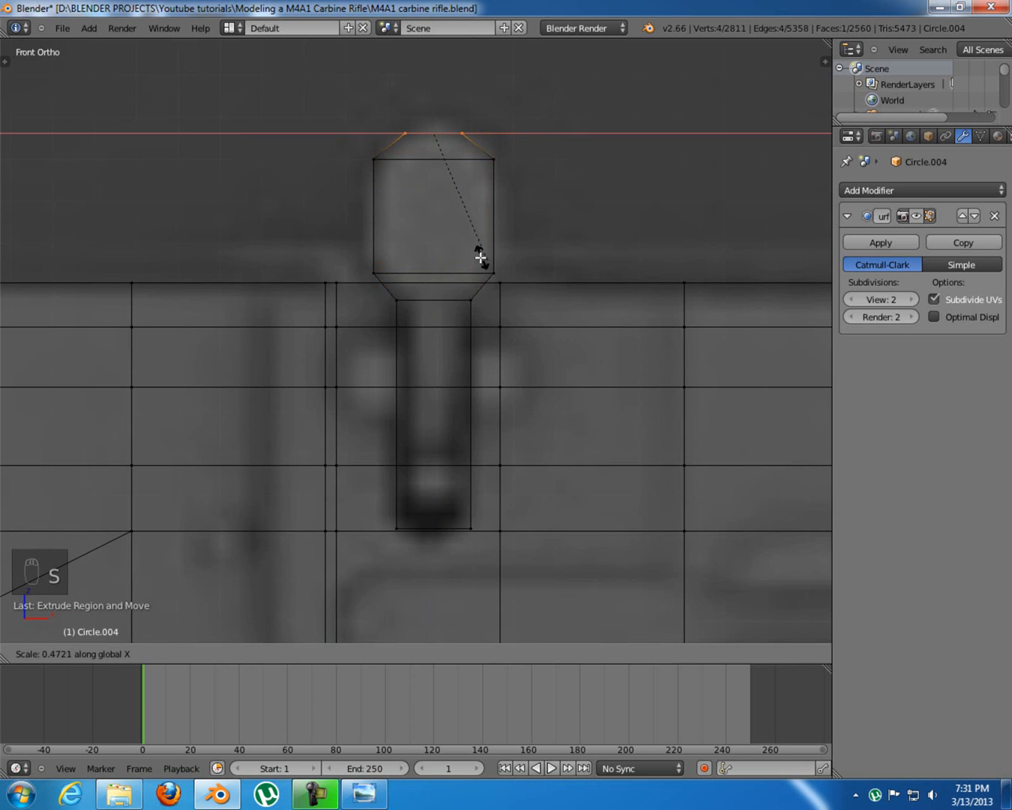
shift+middle_drag(471, 249, 492, 434)
Add two horizontal loop cuts across the stem, at the upper and lower limits of the side lugs on the blueprint
key(ctrl+r)
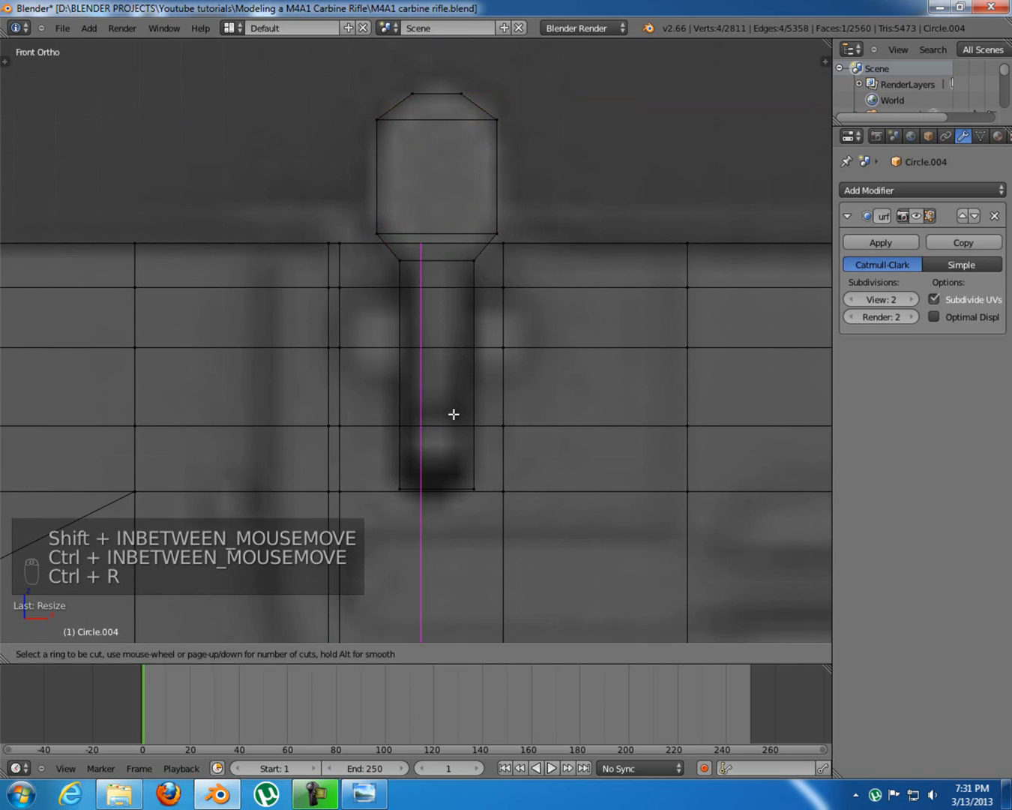
click(407, 370)
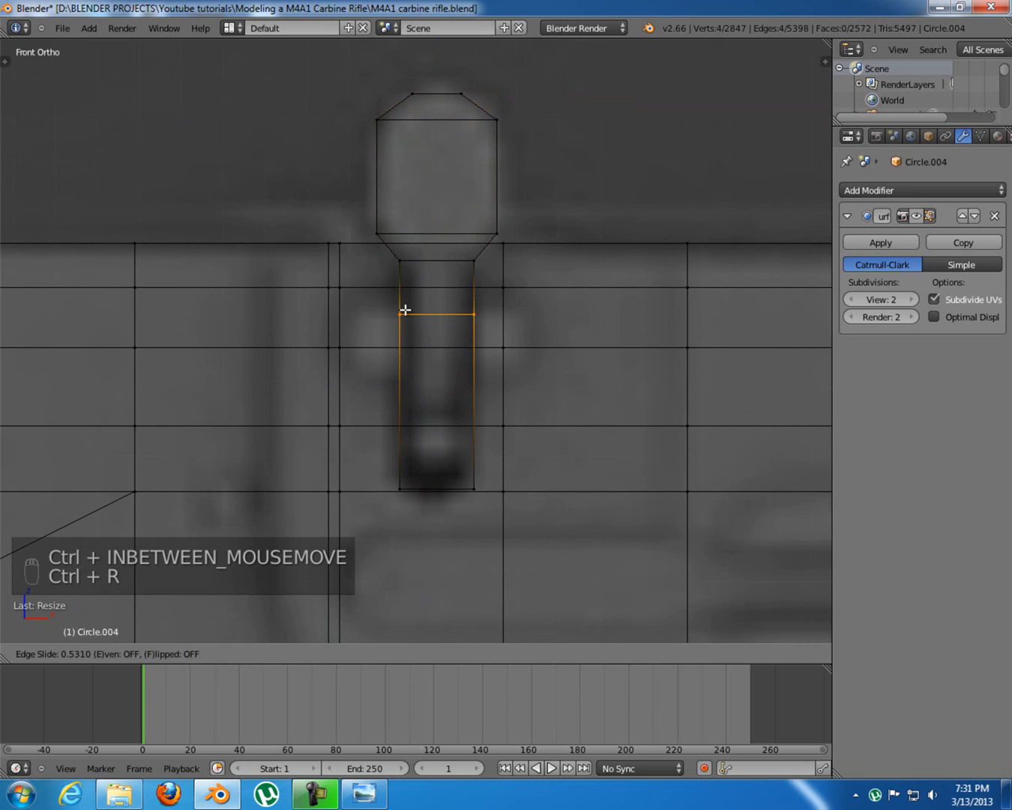
click(405, 310)
key(ctrl+r)
click(403, 381)
click(399, 348)
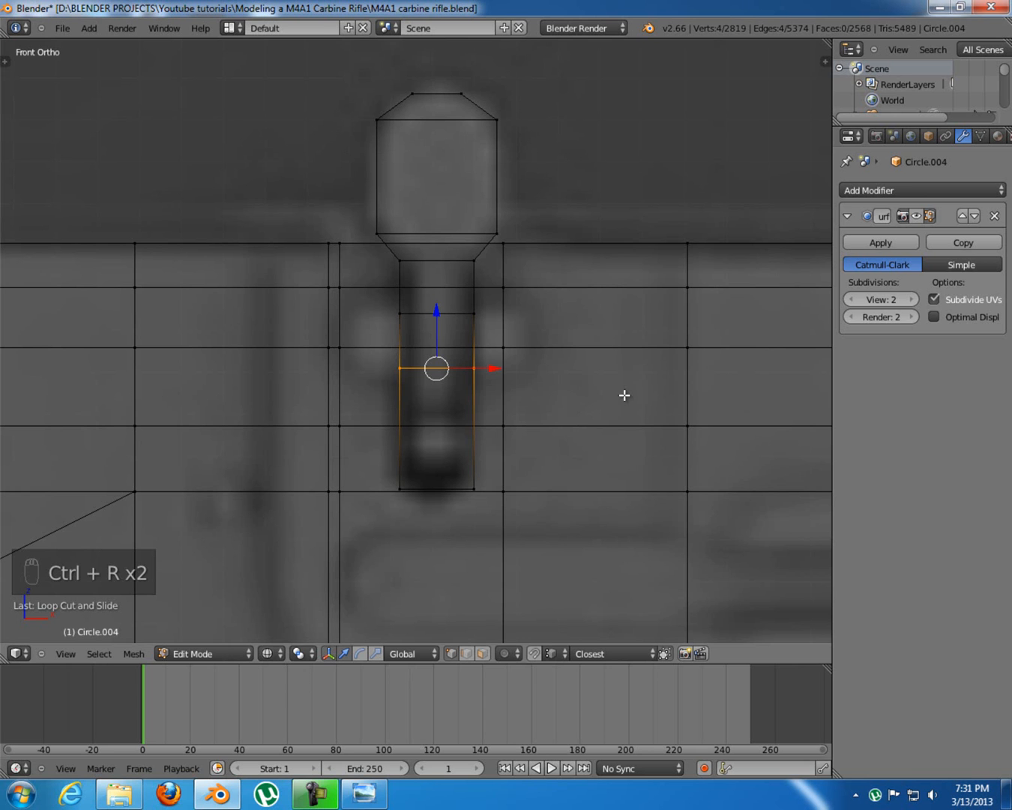
In face select mode, extrude both side faces of the stem's middle section and scale them outward along X to form the side lugs
key(ctrl+Tab)
click(601, 426)
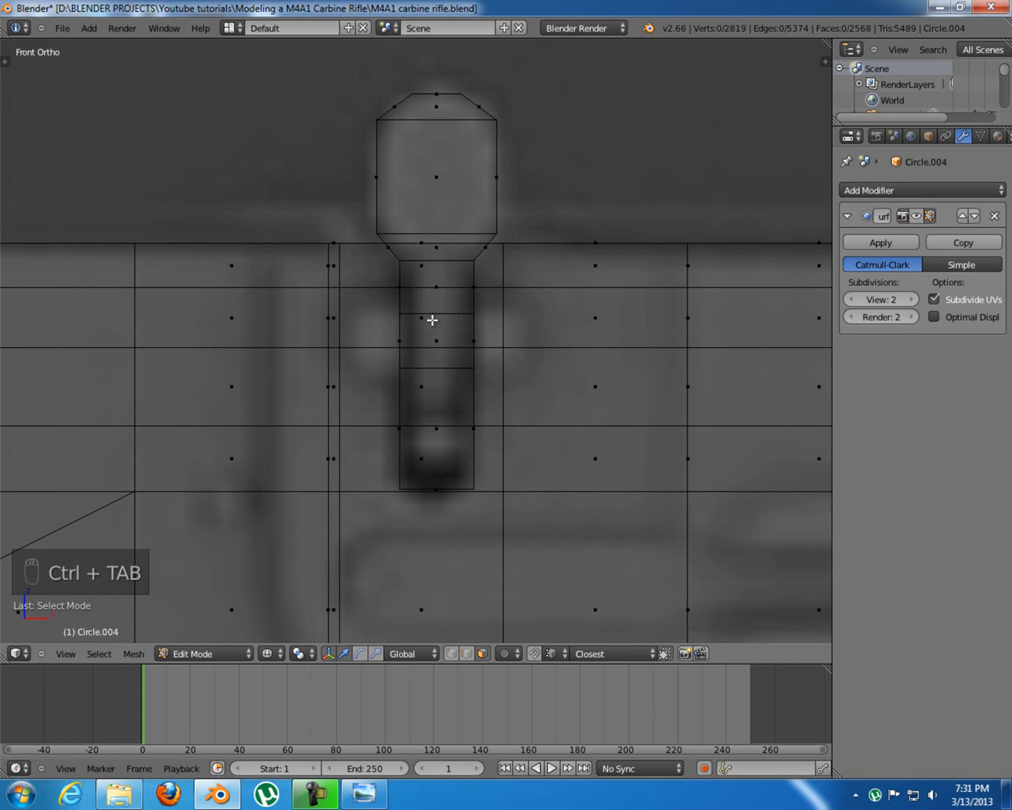
middle_drag(438, 319, 476, 337)
key(z)
scroll(431, 359, up, 5)
right_click(442, 364)
middle_drag(622, 374, 442, 378)
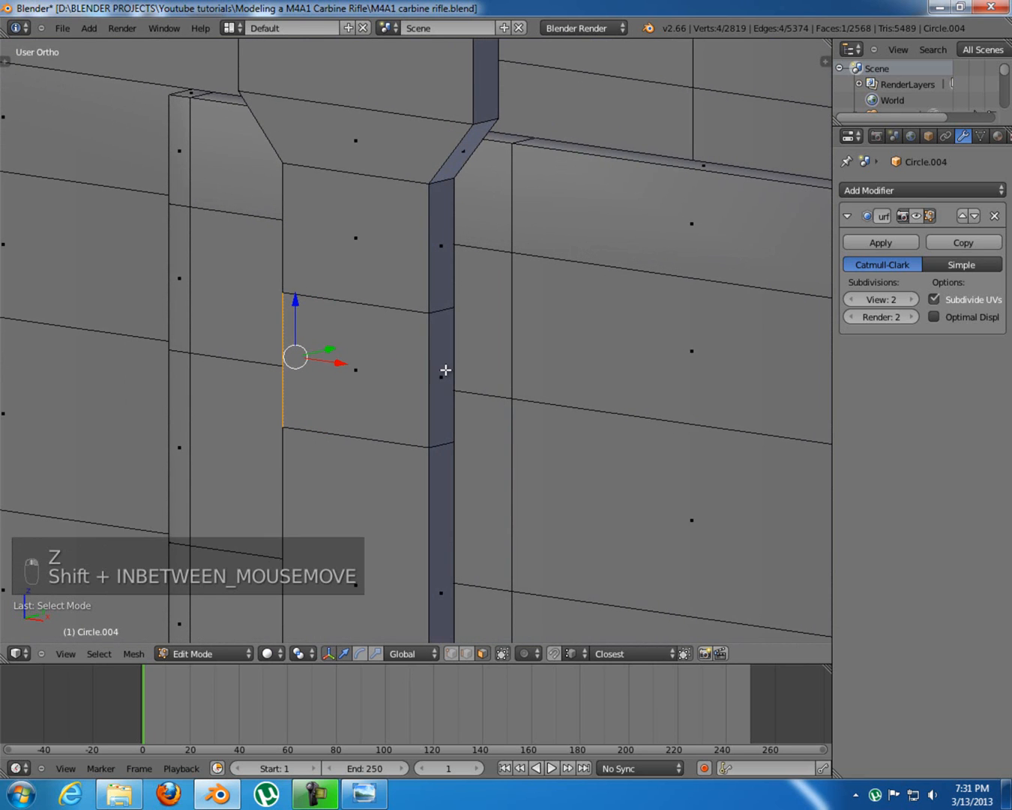
shift+right_click(445, 371)
key(KP_1)
key(z)
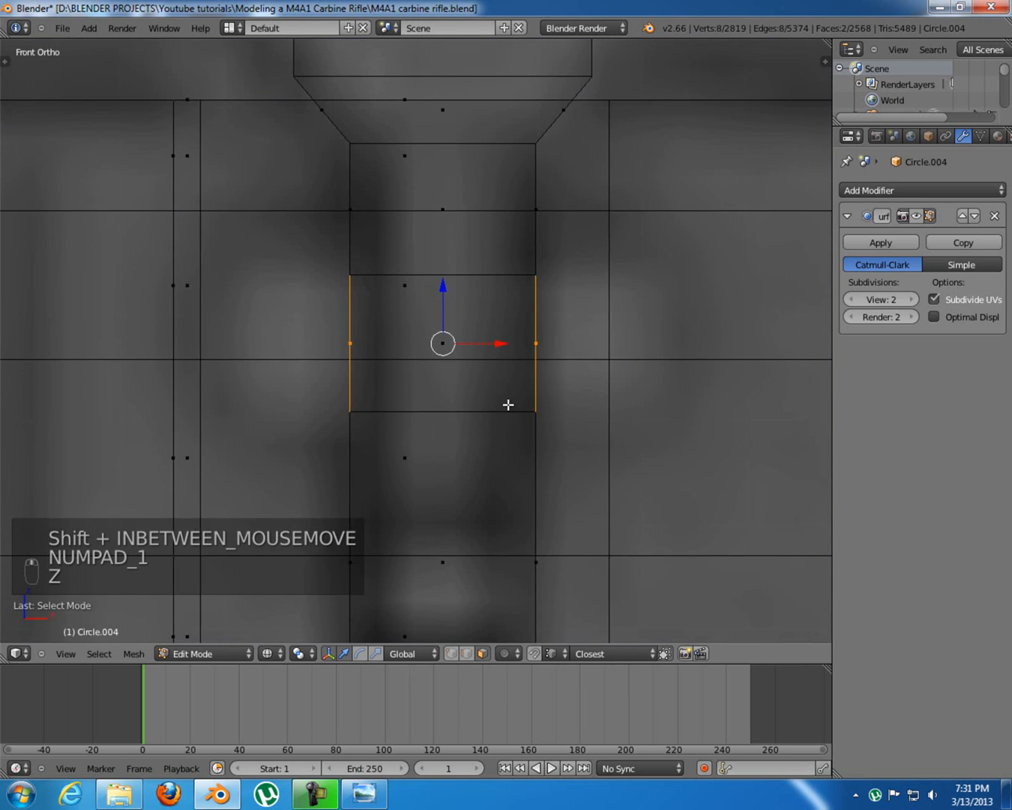
scroll(514, 402, down, 5)
key(e)
right_click(527, 392)
key(s)
key(x)
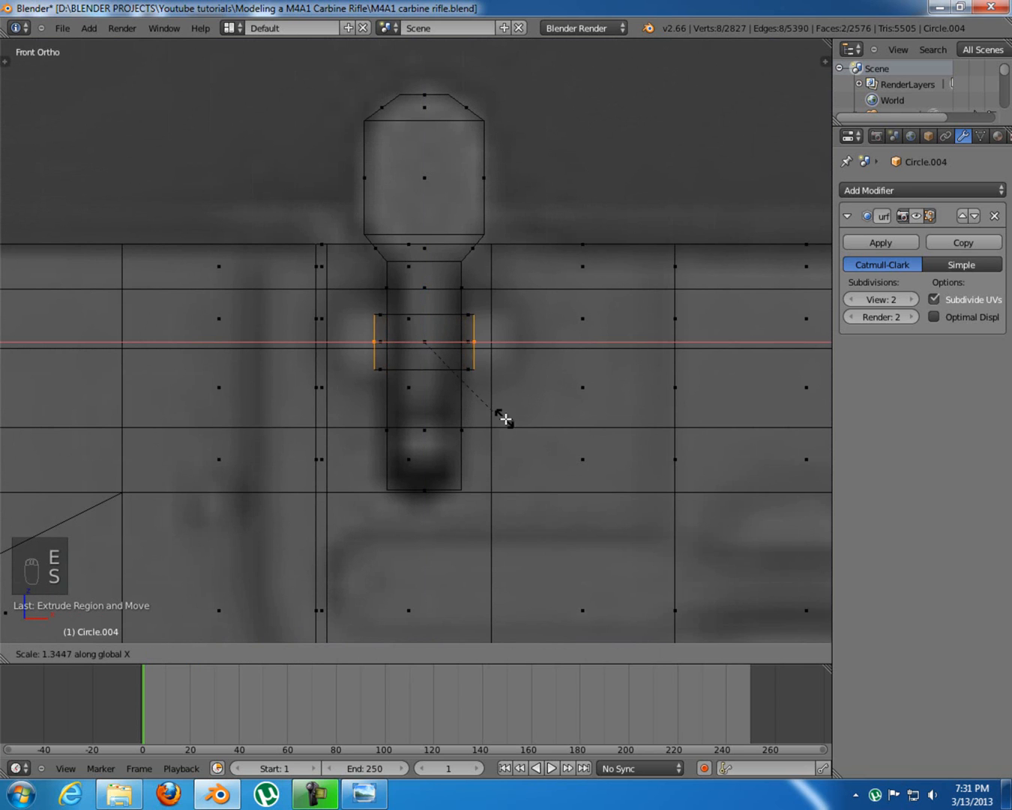
click(562, 436)
Switch to vertex select mode and inspect the lug joints, trying to move the upper corner vertex where a lug meets the stem
key(z)
middle_drag(418, 385, 531, 397)
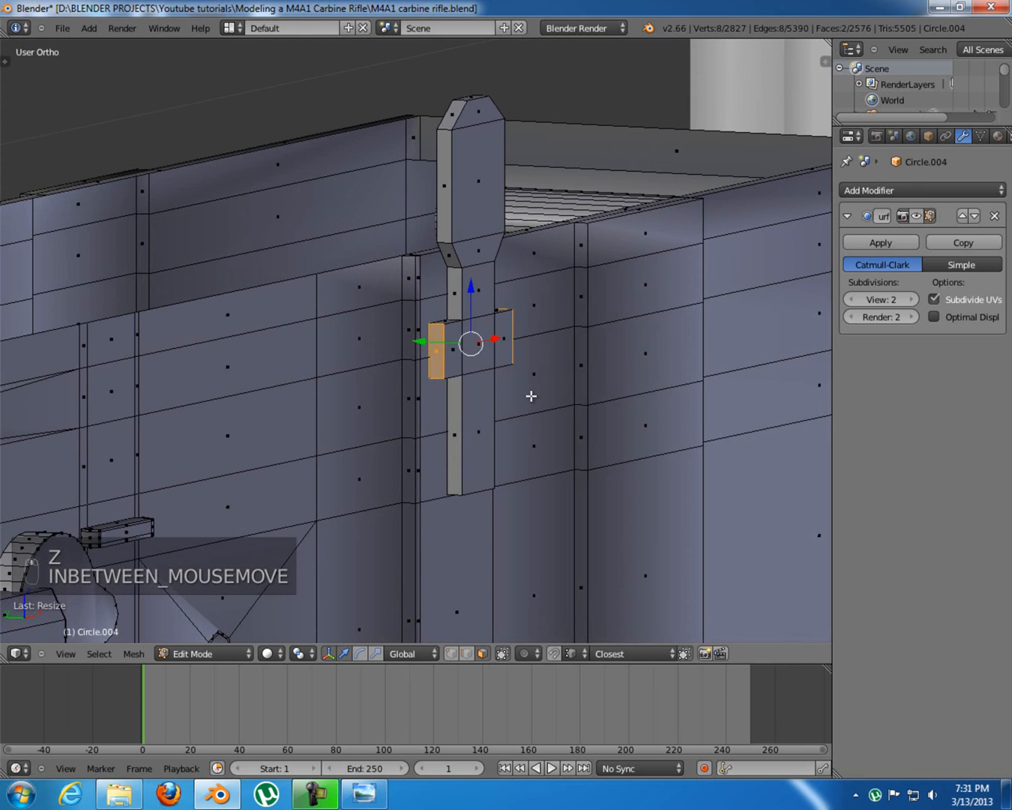
key(ctrl+Tab)
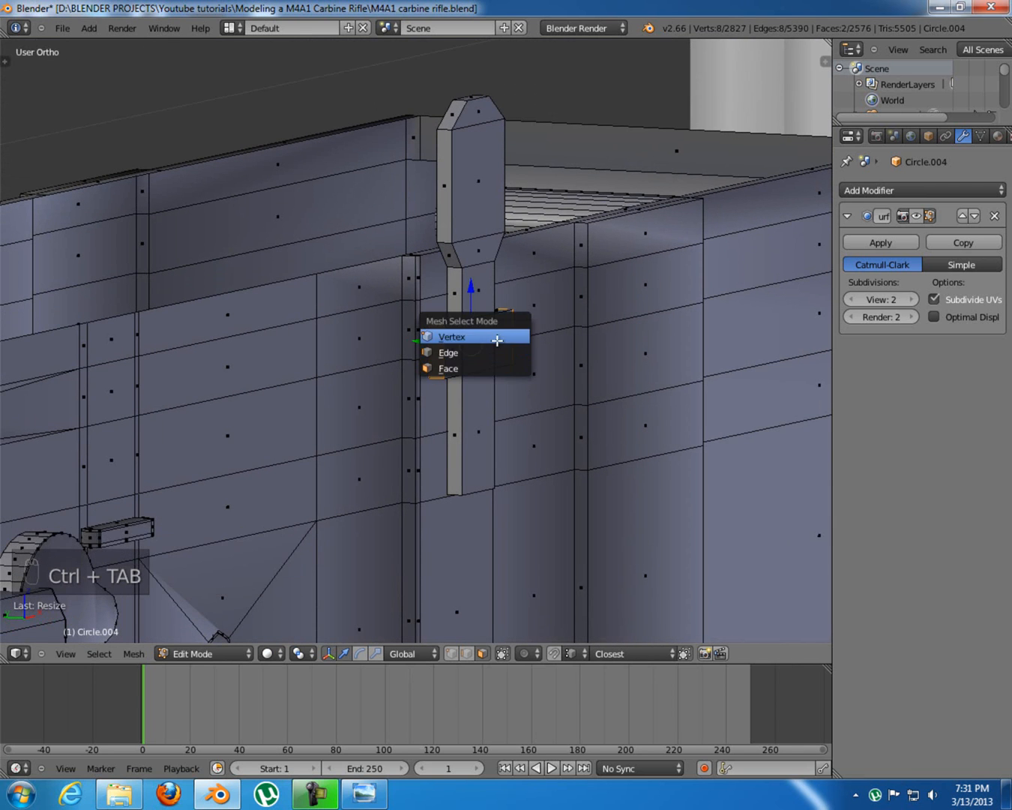
click(469, 335)
scroll(470, 360, up, 5)
scroll(496, 349, up, 3)
right_click(508, 297)
key(g)
right_click(578, 284)
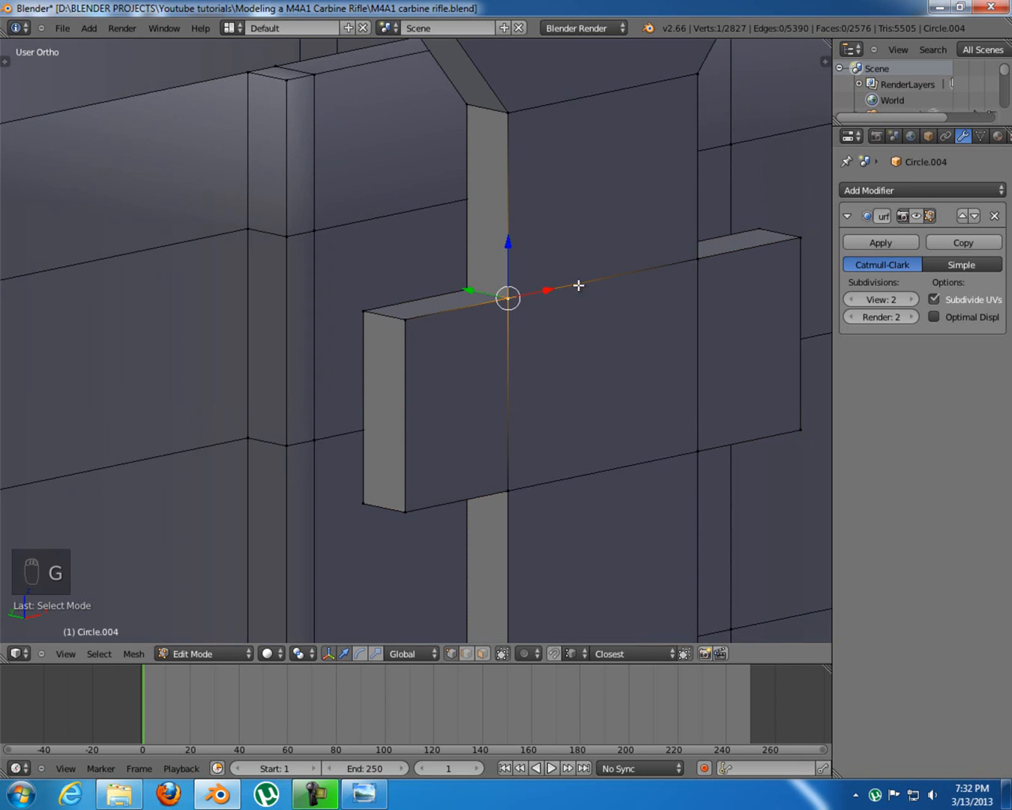
middle_drag(683, 338, 570, 342)
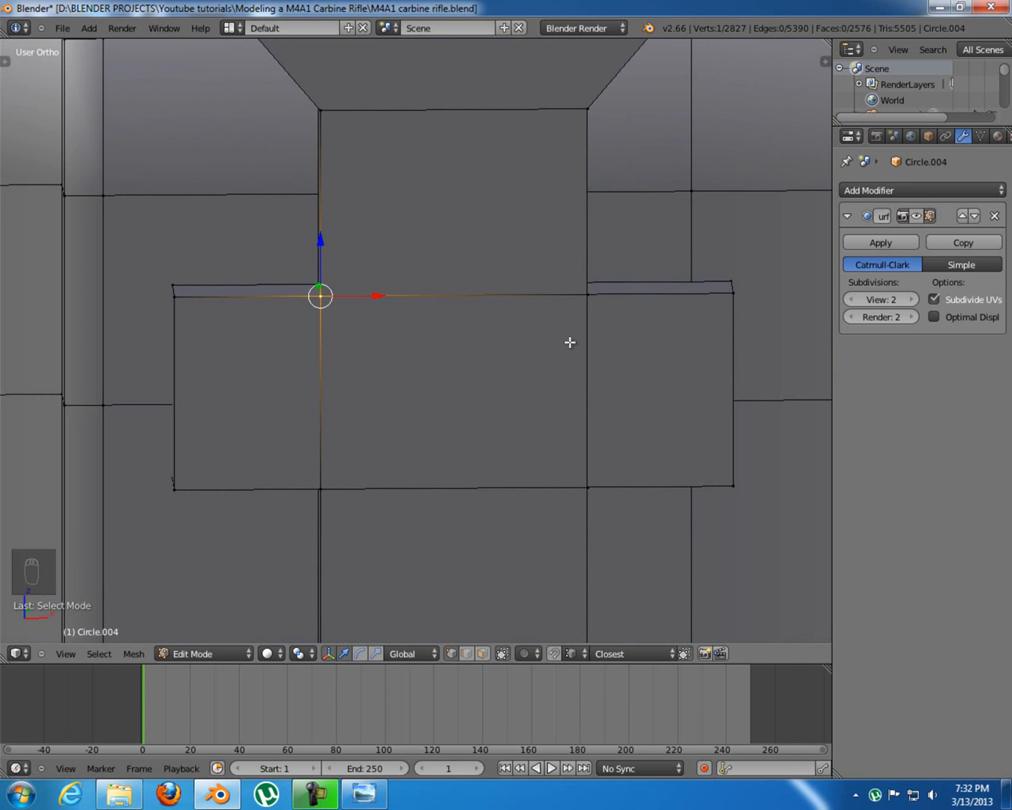
middle_drag(500, 413, 486, 388)
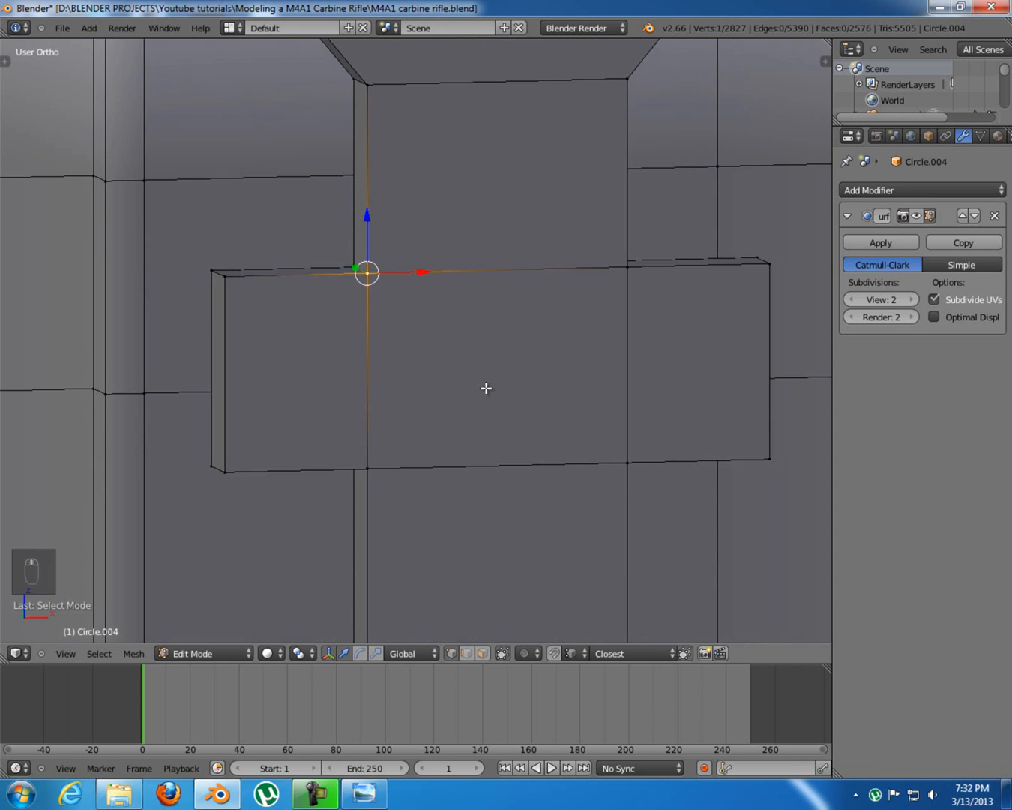
Turn on the subdivision preview in Edit Mode, inspect the smoothed bolt catch in solid shading, and show the mesh tools
key(KP_1)
scroll(485, 388, down, 8)
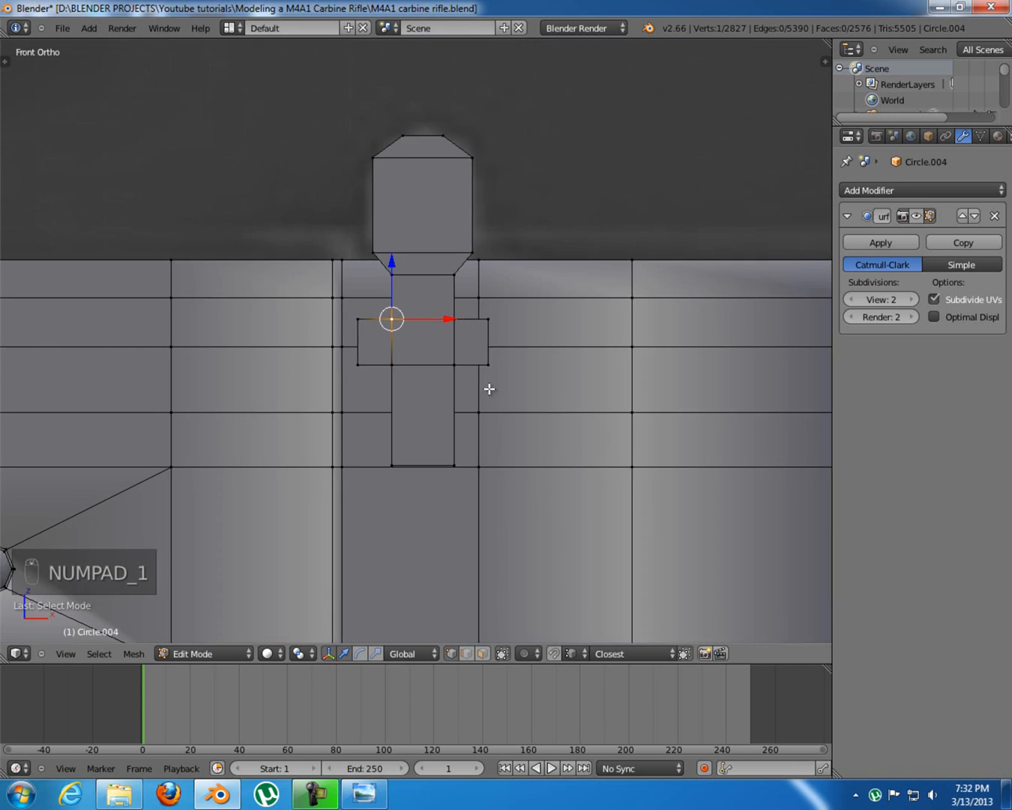
key(z)
shift+scroll(508, 459, down, 3)
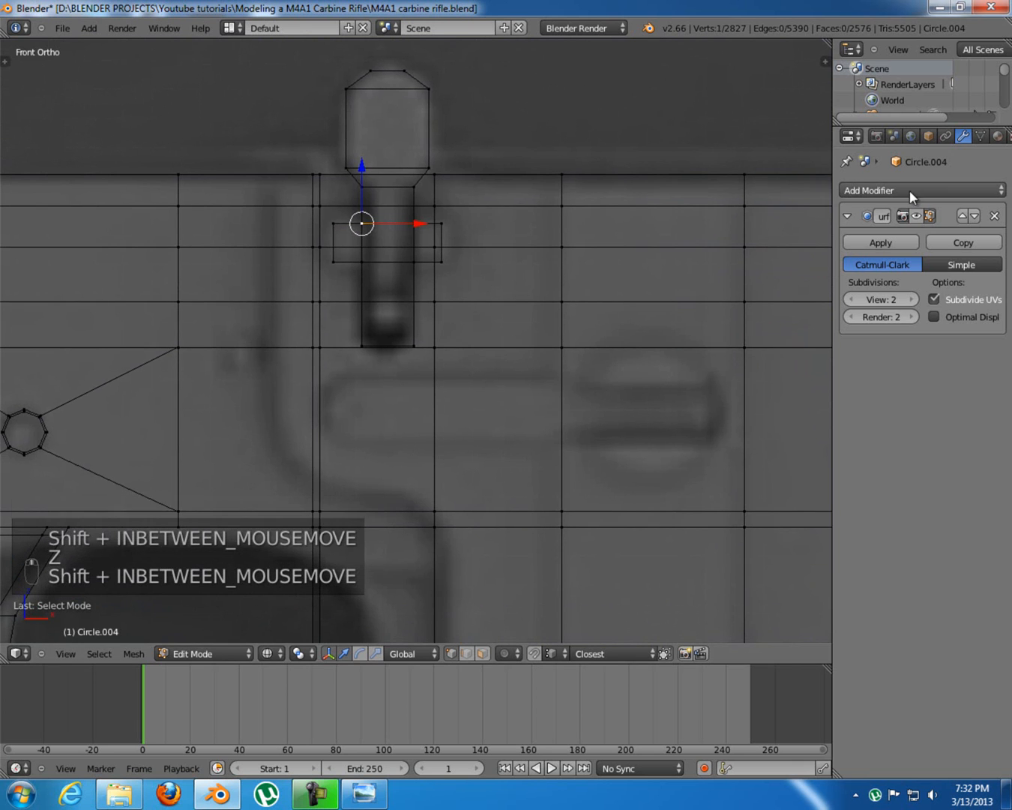
click(929, 217)
key(z)
middle_drag(422, 344, 514, 335)
scroll(515, 335, up, 5)
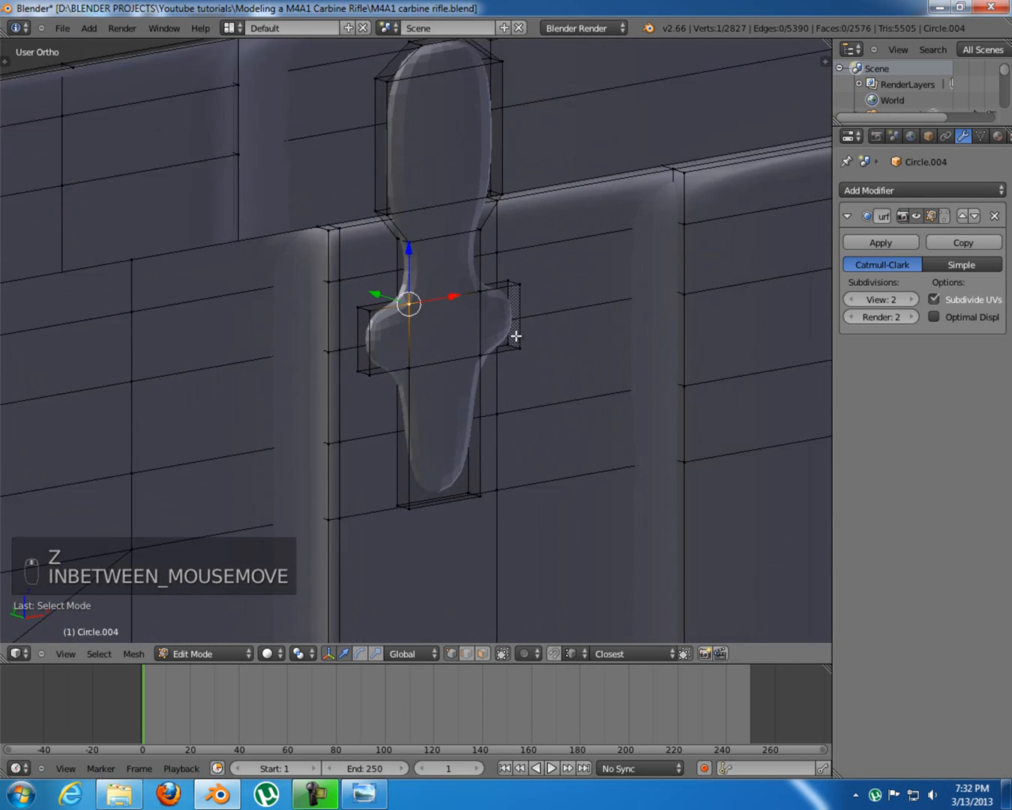
key(t)
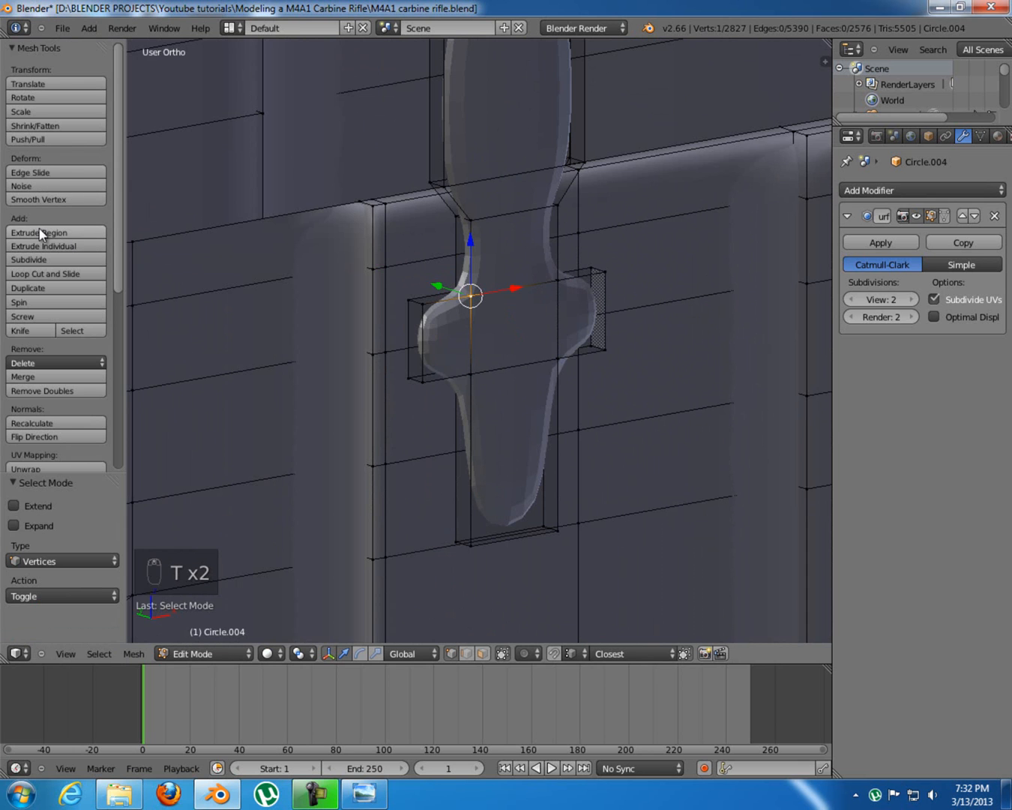
Apply smooth shading to the receiver object, then return to mesh editing with nothing selected
key(Tab)
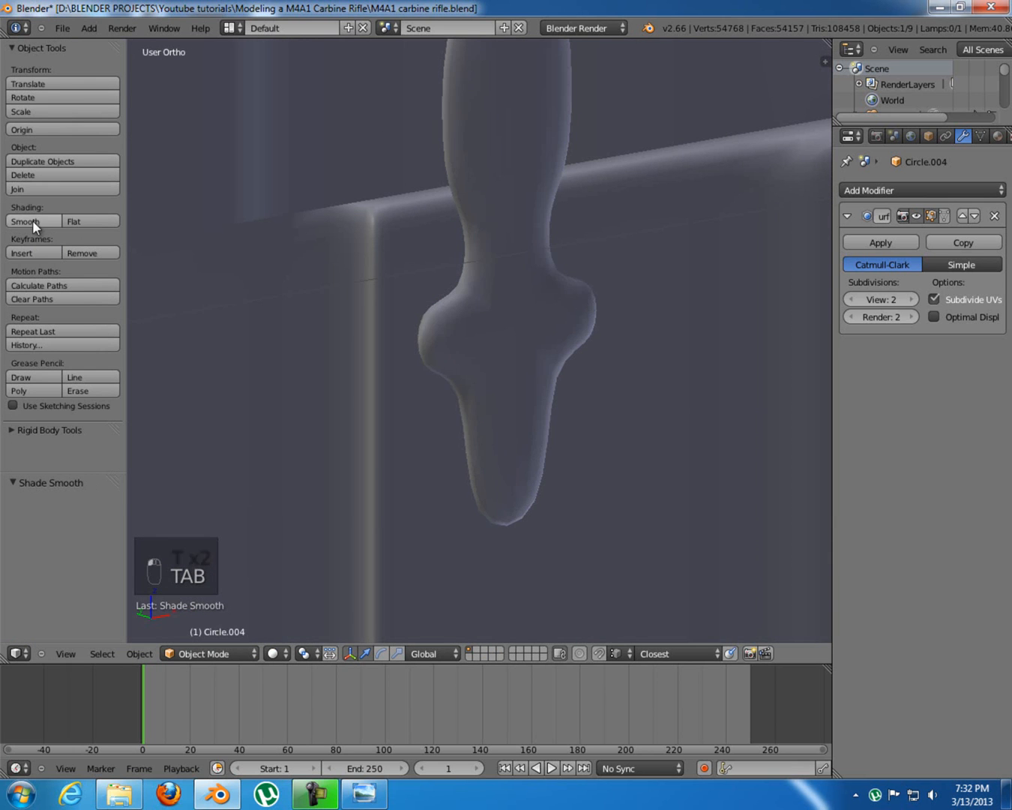
click(35, 222)
key(Tab)
mouse_move(543, 301)
shift+middle_down()
mouse_move(525, 314)
mouse_move(551, 336)
mouse_move(569, 327)
mouse_move(545, 300)
shift+middle_up()
key(a)
scroll(542, 308, up, 1)
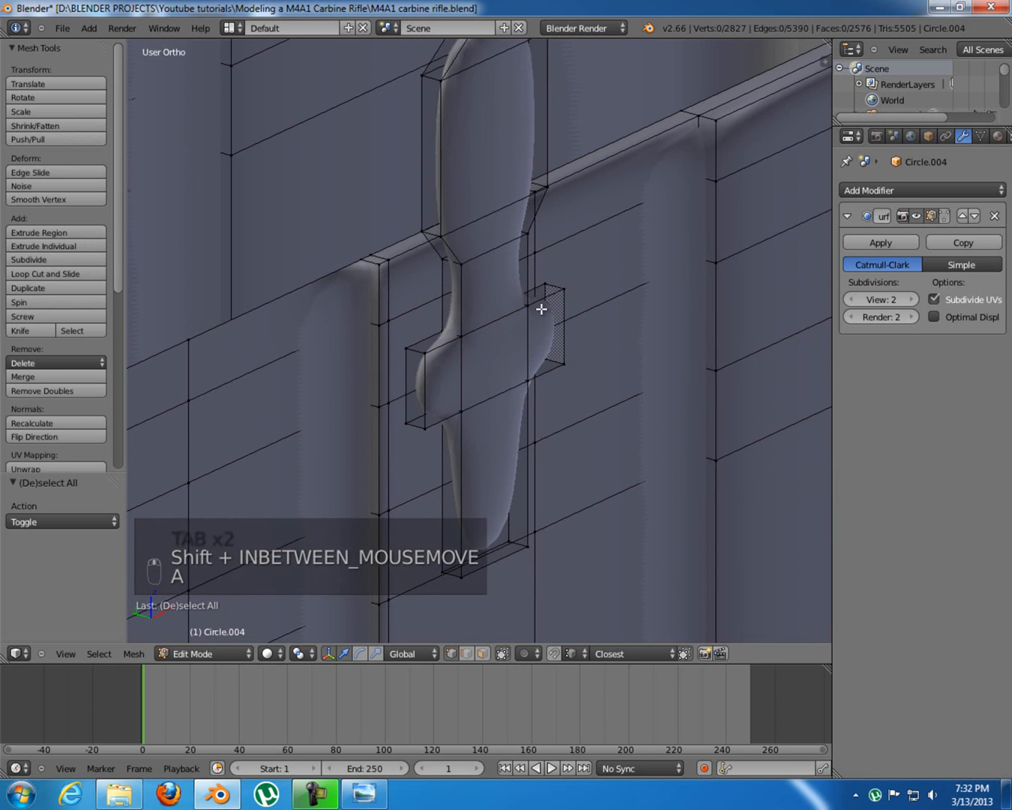
scroll(543, 305, up, 1)
key(ctrl+r)
click(410, 360)
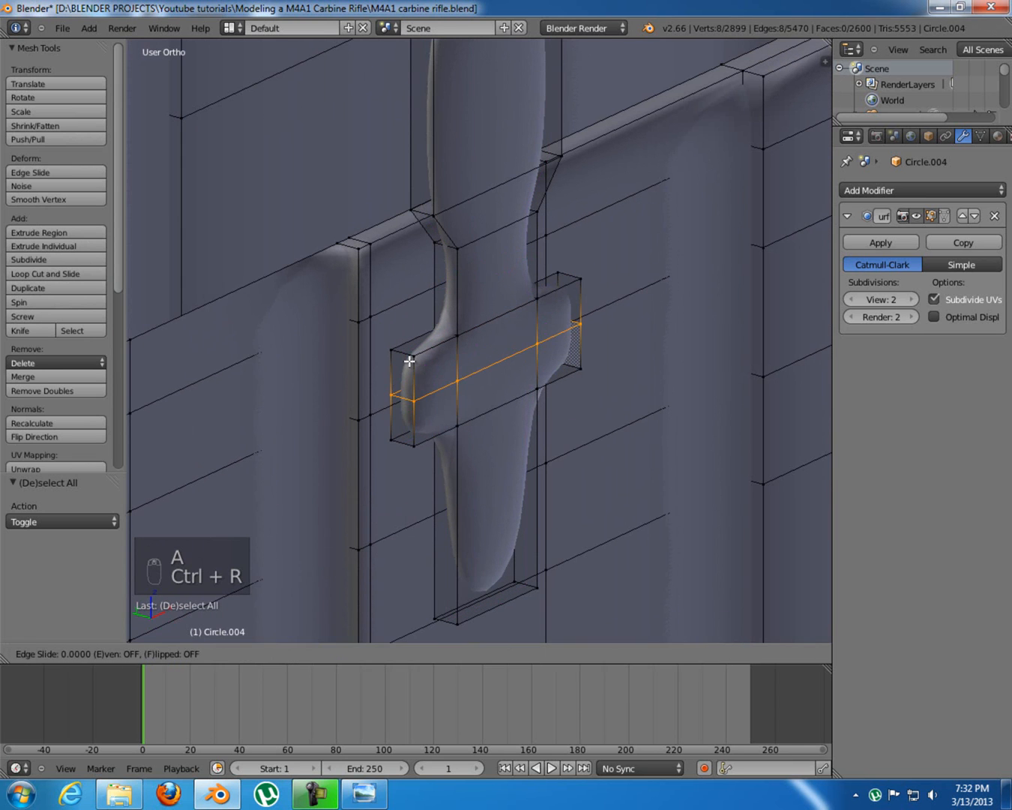
right_click(411, 361)
key(ctrl+z)
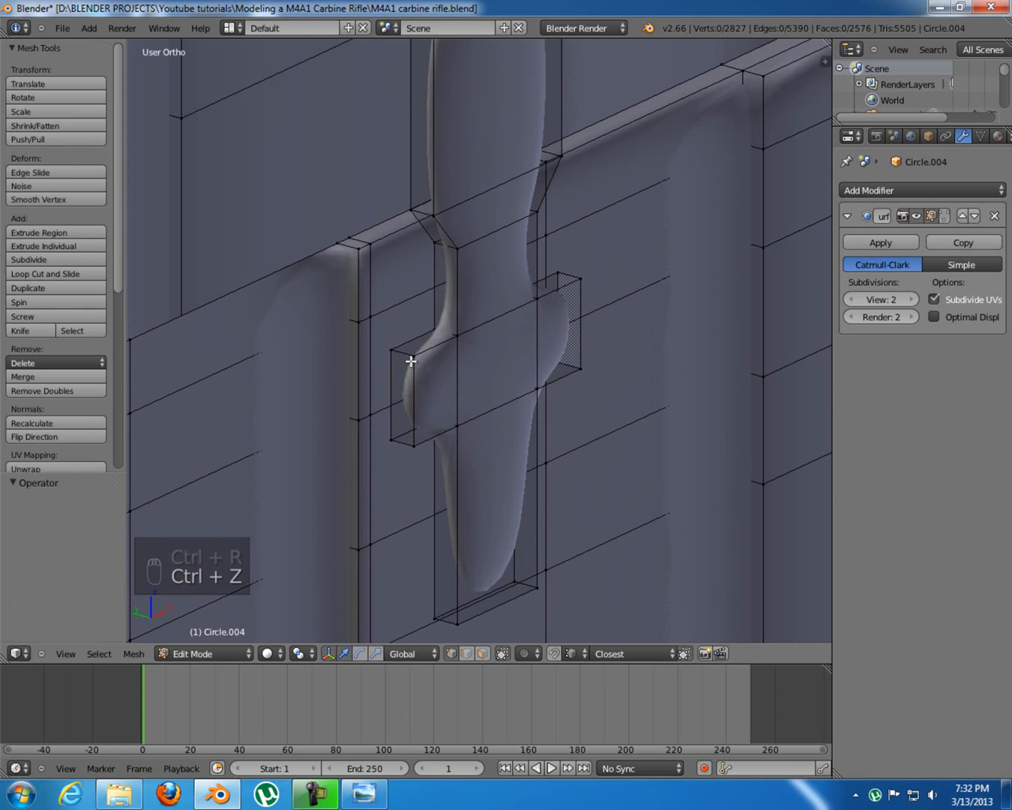
Add a loop cut around the bolt catch's outline close to its front face, and check the rifle reference photo
key(ctrl+e)
key(ctrl+r)
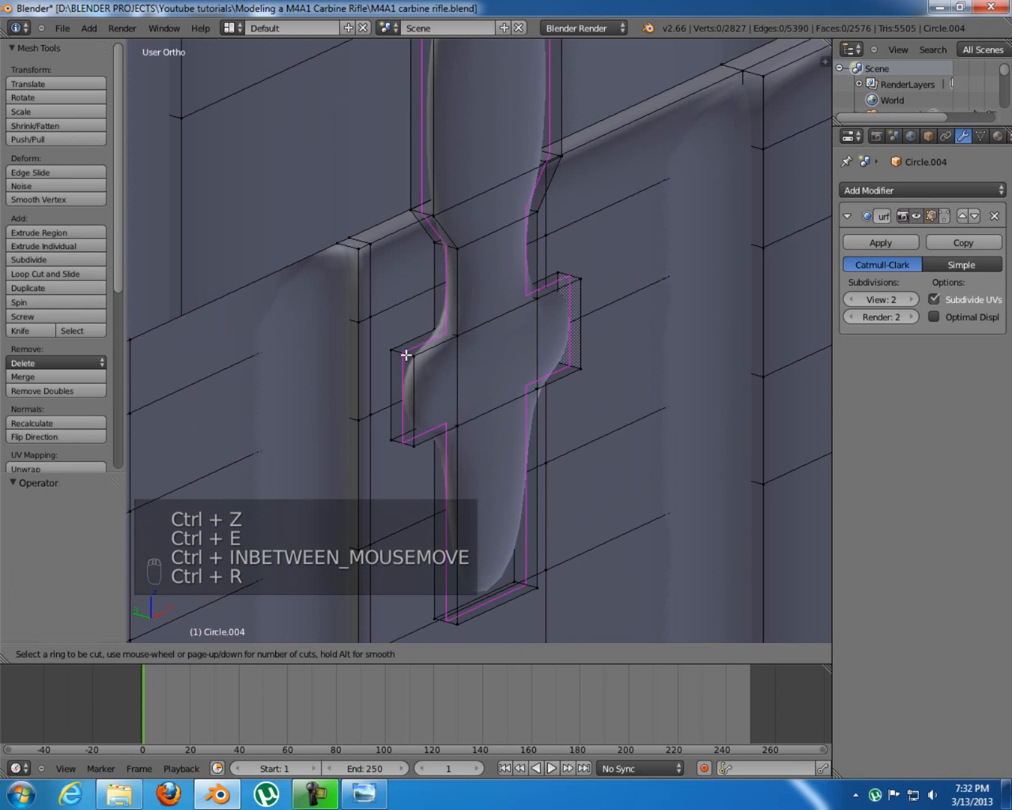
click(409, 355)
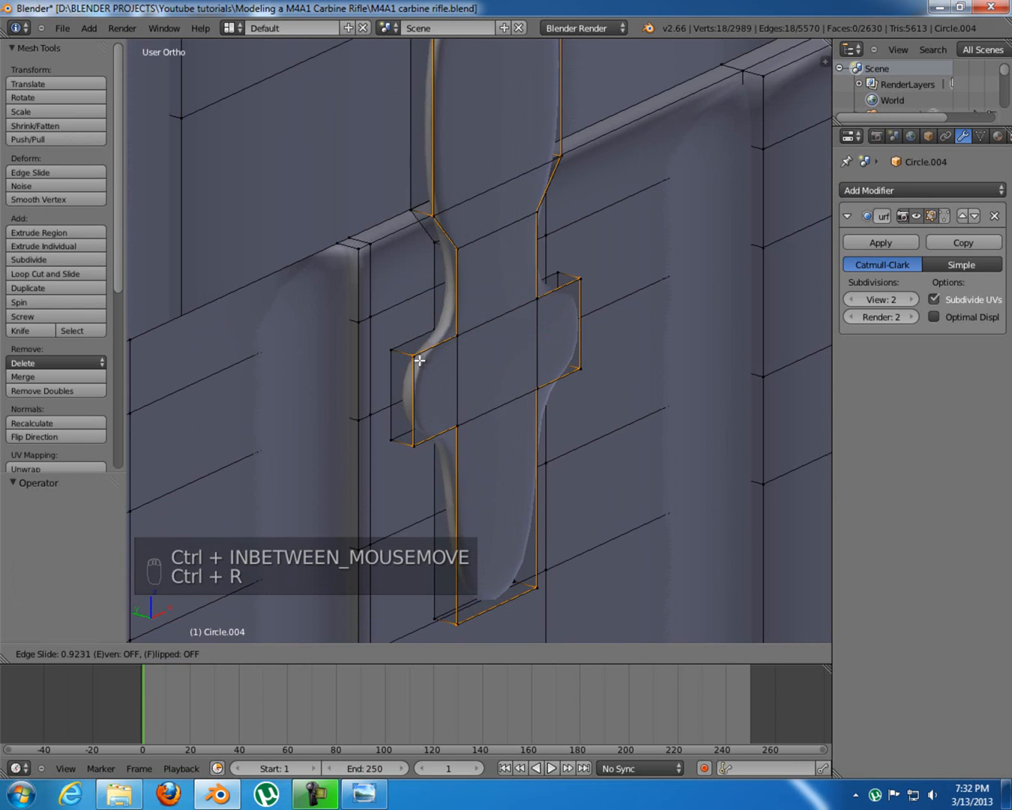
click(416, 359)
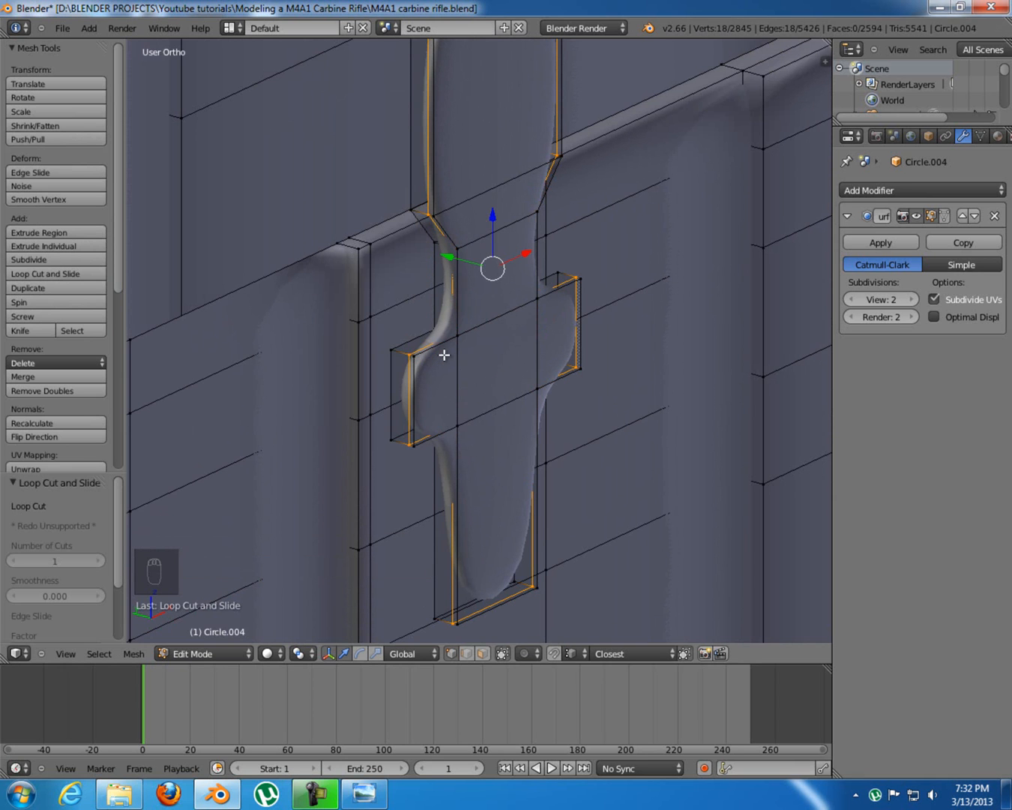
click(360, 799)
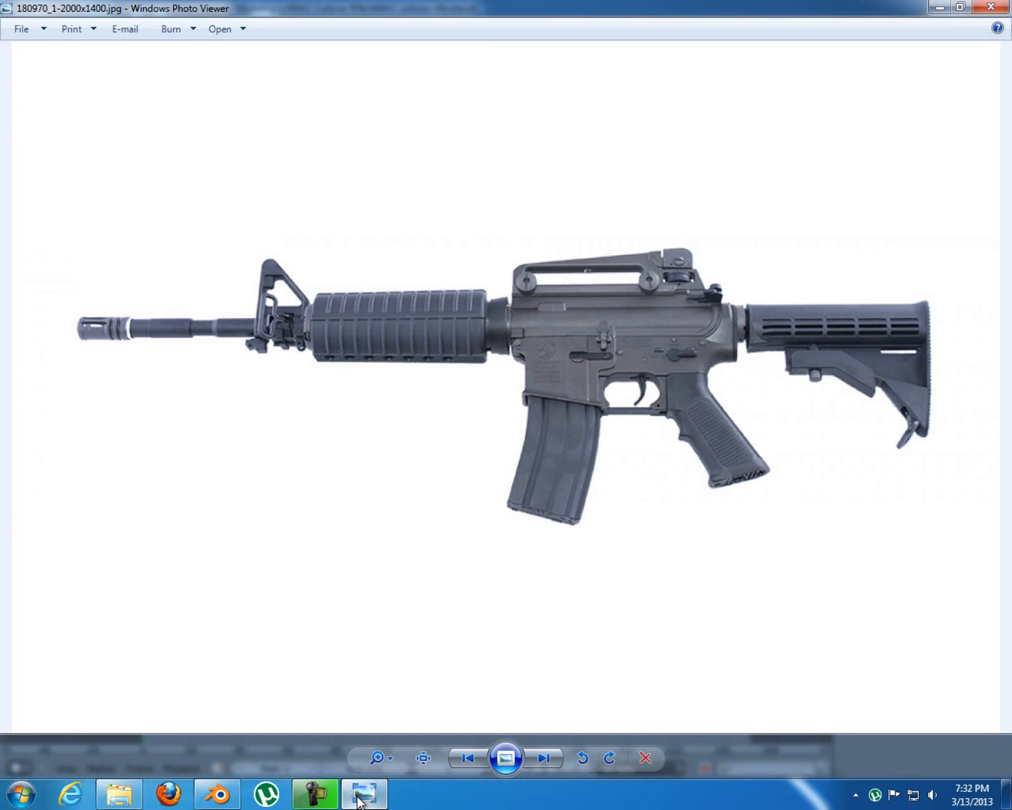
click(360, 798)
middle_drag(439, 384, 450, 377)
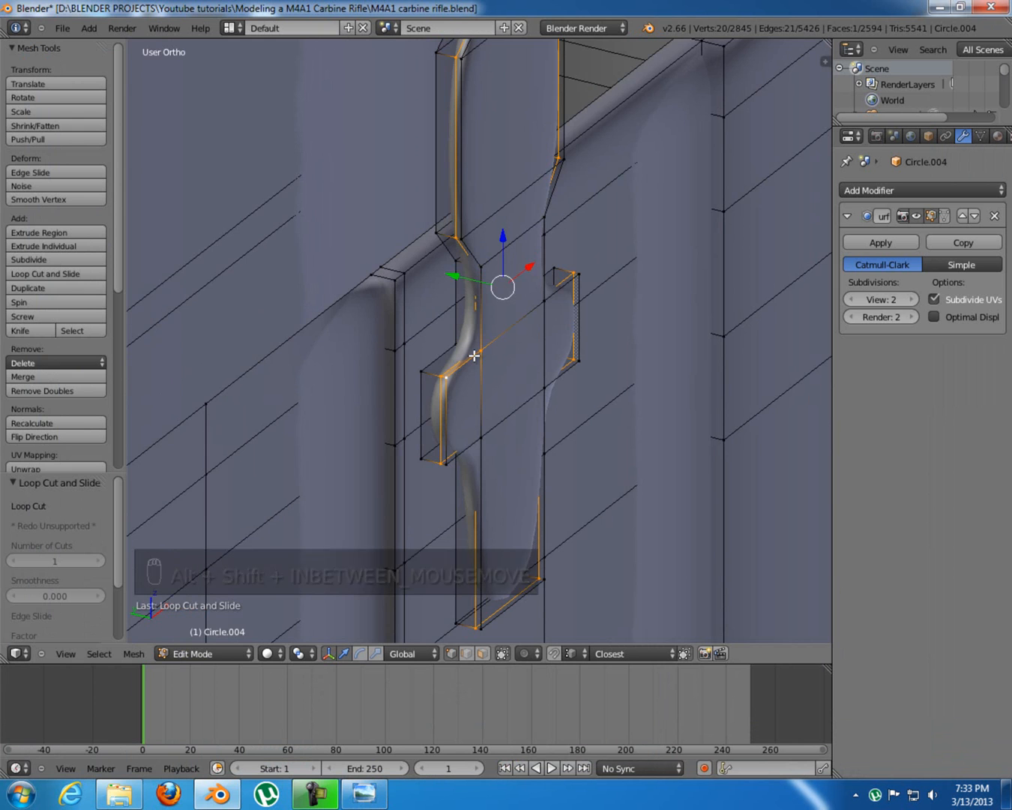
key(KP_3)
shift+middle_drag(472, 355, 499, 292)
key(z)
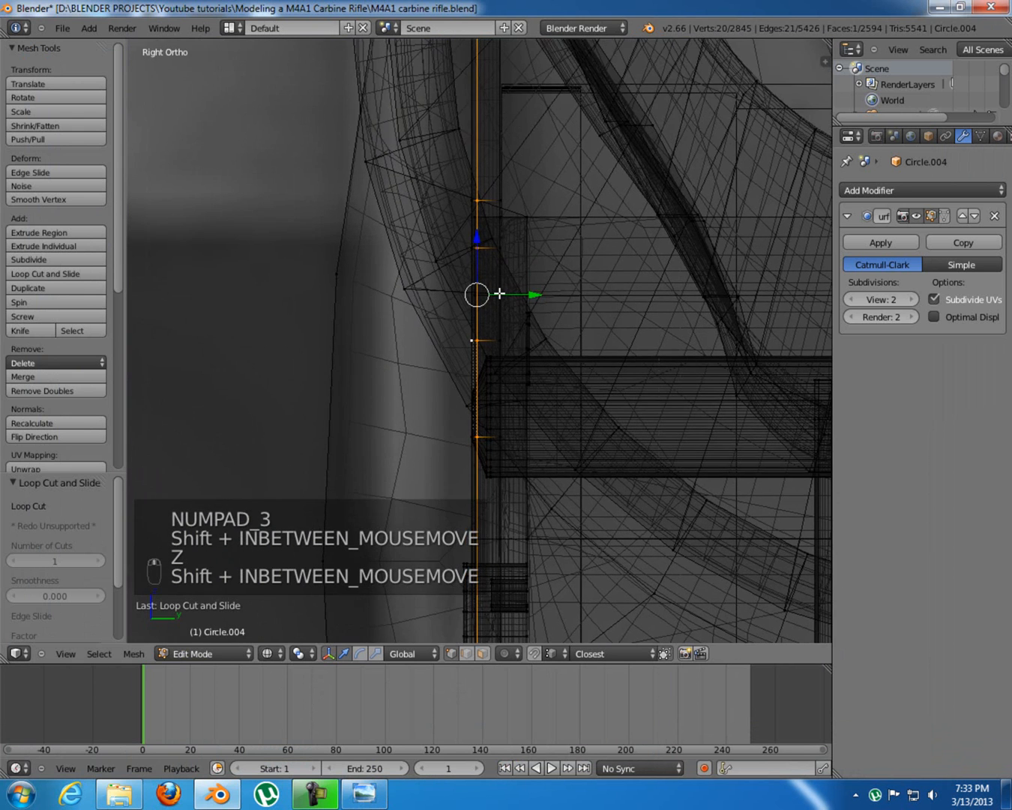
scroll(499, 291, down, 5)
key(b)
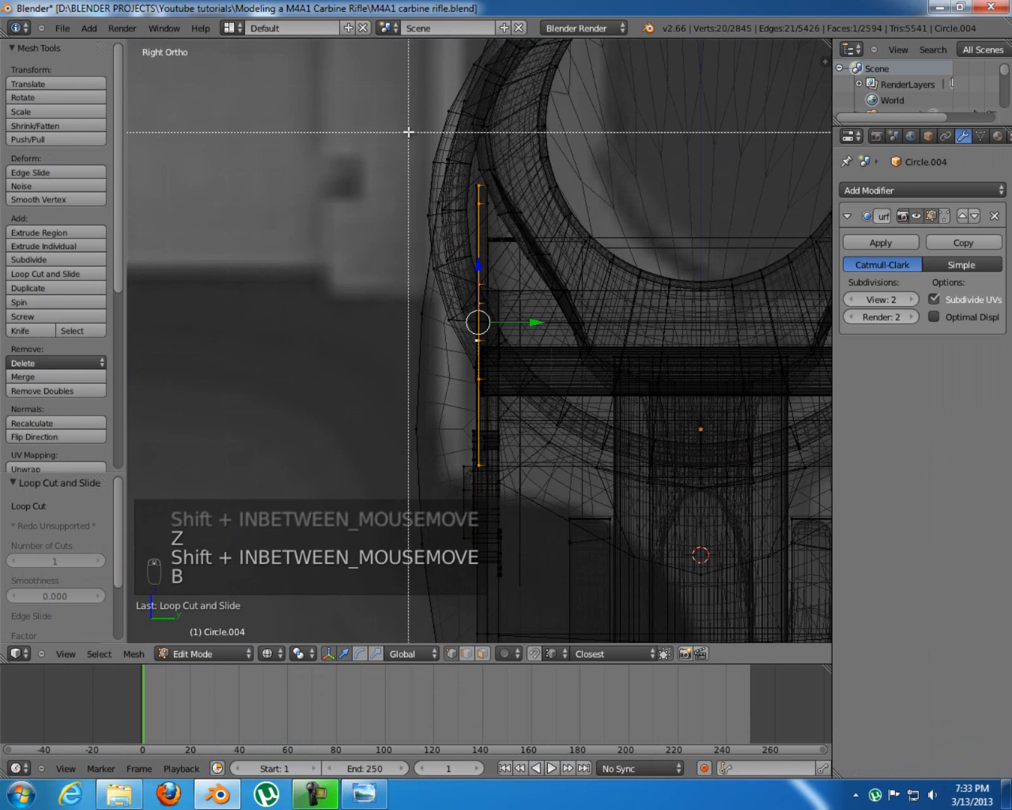
mouse_move(434, 163)
mouse_down()
mouse_move(470, 395)
mouse_move(470, 510)
mouse_move(482, 530)
mouse_up()
key(z)
middle_drag(420, 380, 502, 408)
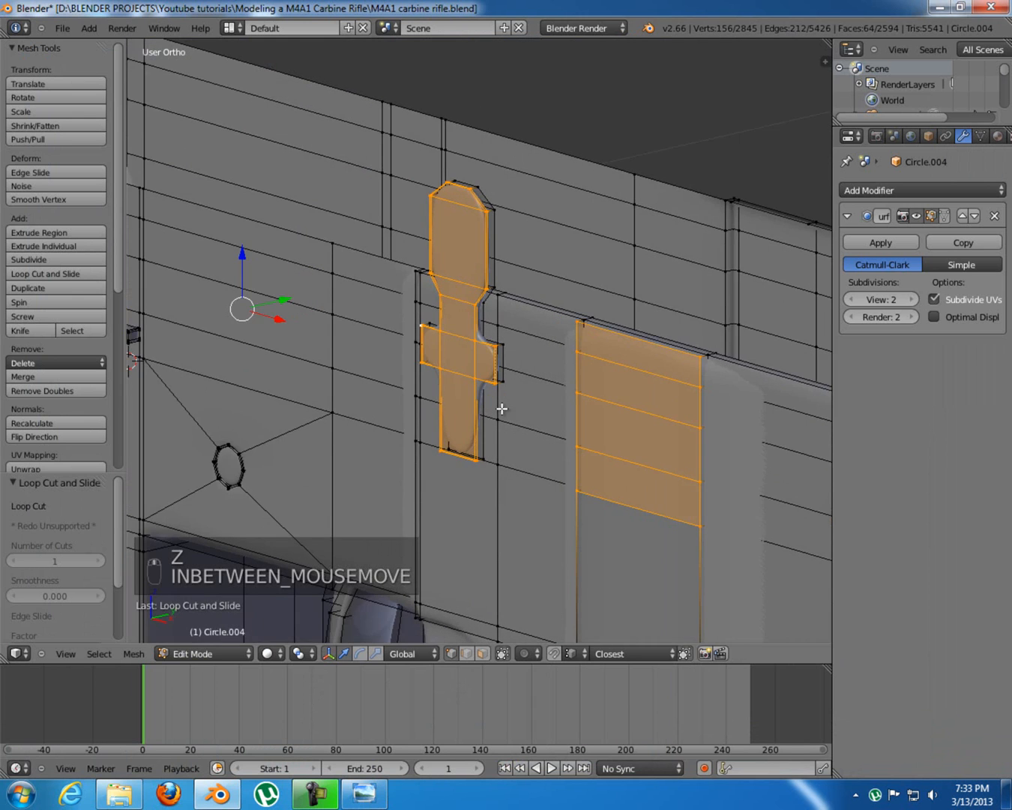
key(a)
Select only the front vertices of the bolt catch and move them outward along Y by about -0.0033 to thicken it
key(l)
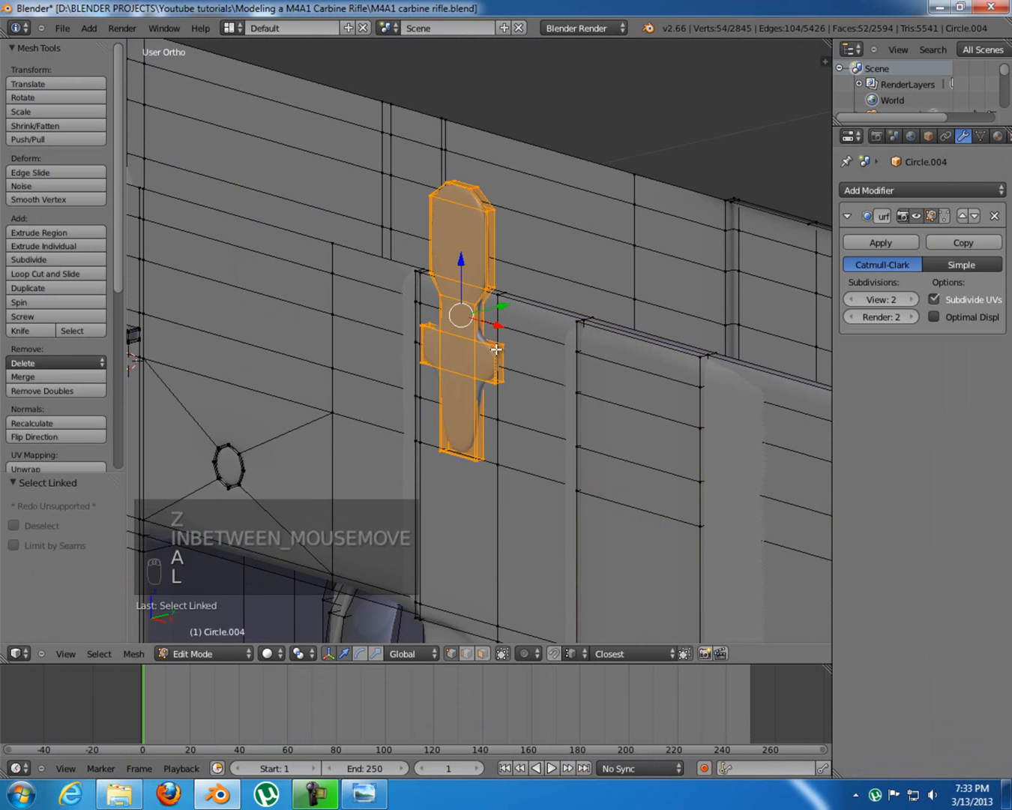
key(KP_3)
key(z)
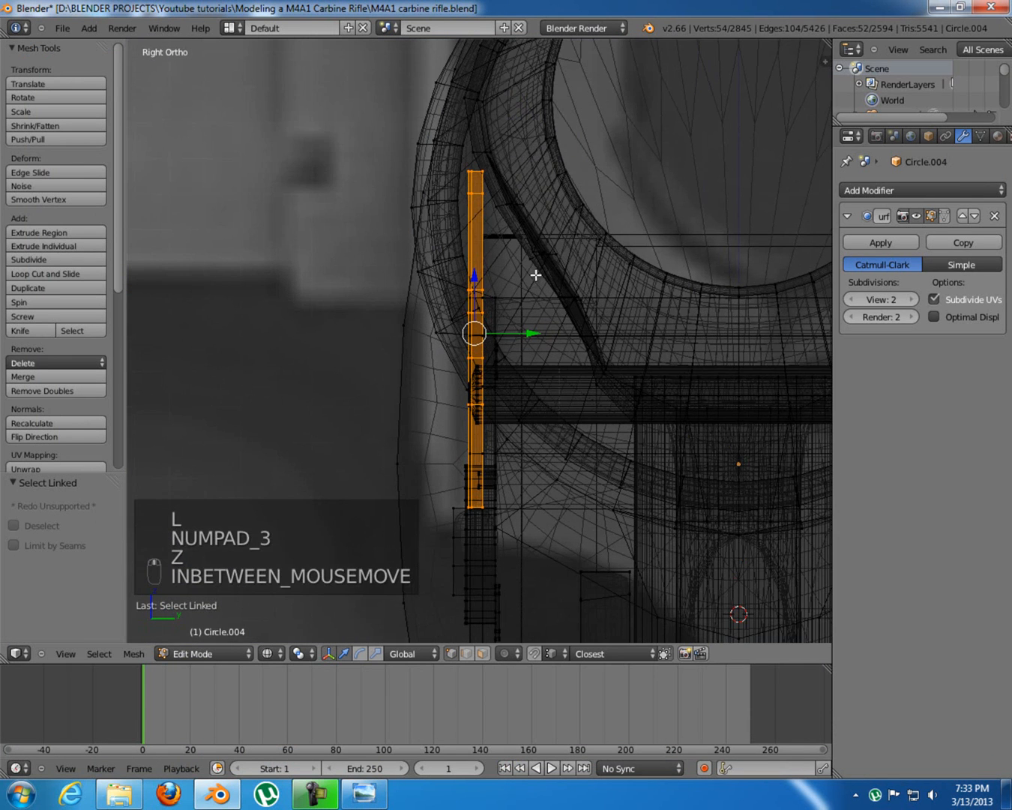
key(b)
key(b)
middle_drag(480, 153, 704, 563)
middle_drag(531, 425, 638, 401)
scroll(354, 354, up, 3)
scroll(354, 355, up, 2)
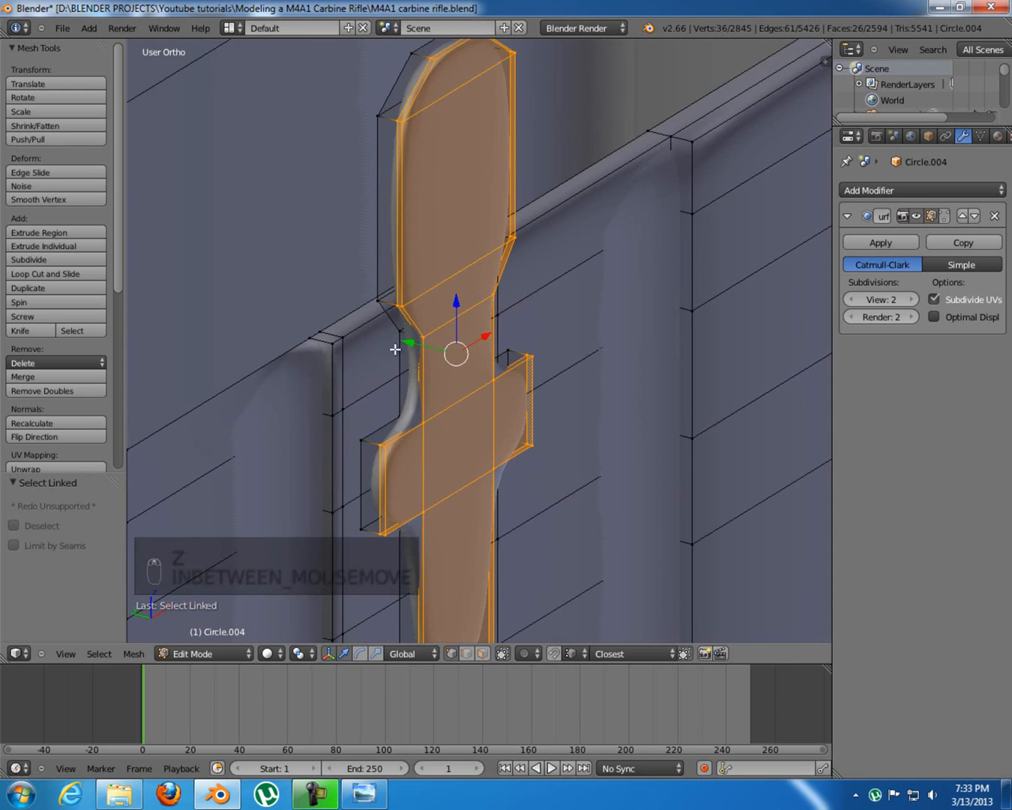
key(g)
key(y)
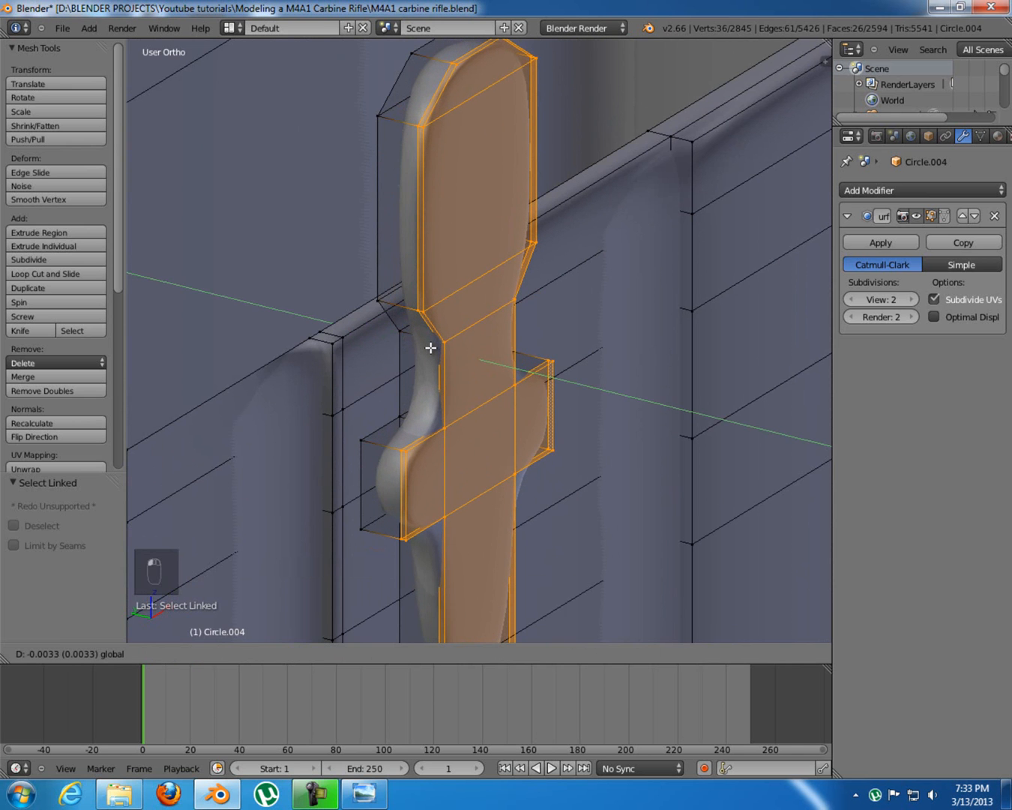
click(431, 348)
Inspect the thickened bolt catch and add a loop cut around its outline close to the rear face
key(Tab)
scroll(485, 414, up, 6)
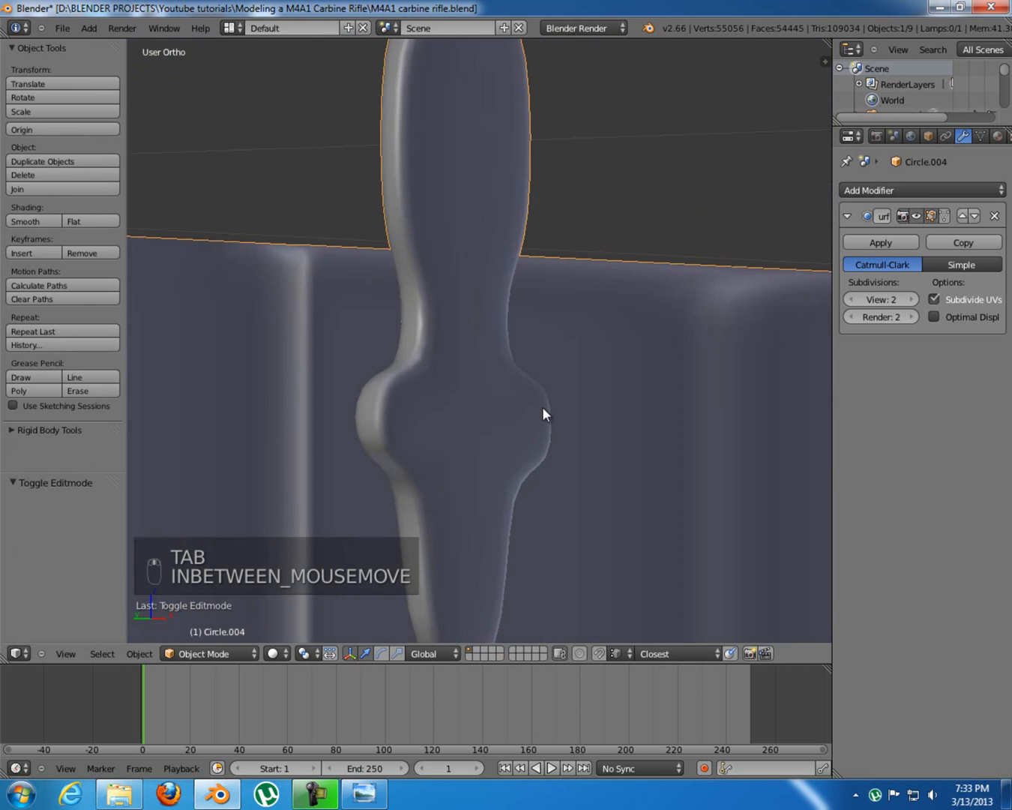
scroll(570, 436, down, 5)
scroll(572, 447, up, 6)
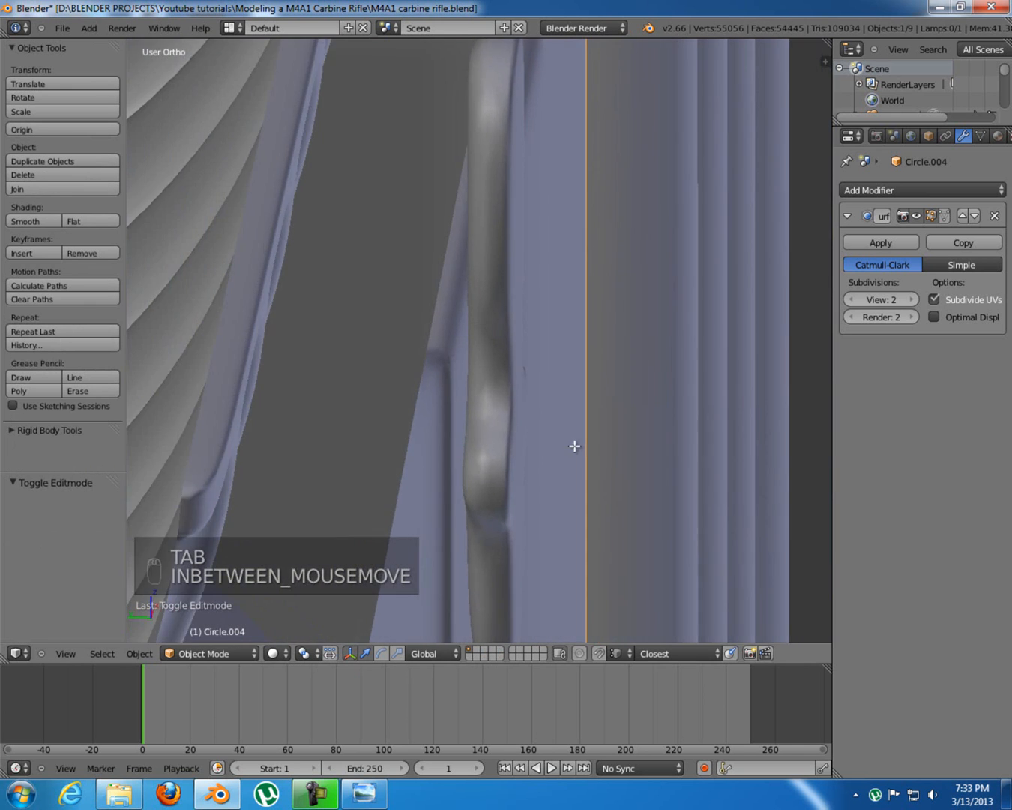
key(Tab)
middle_drag(484, 388, 468, 387)
key(ctrl+r)
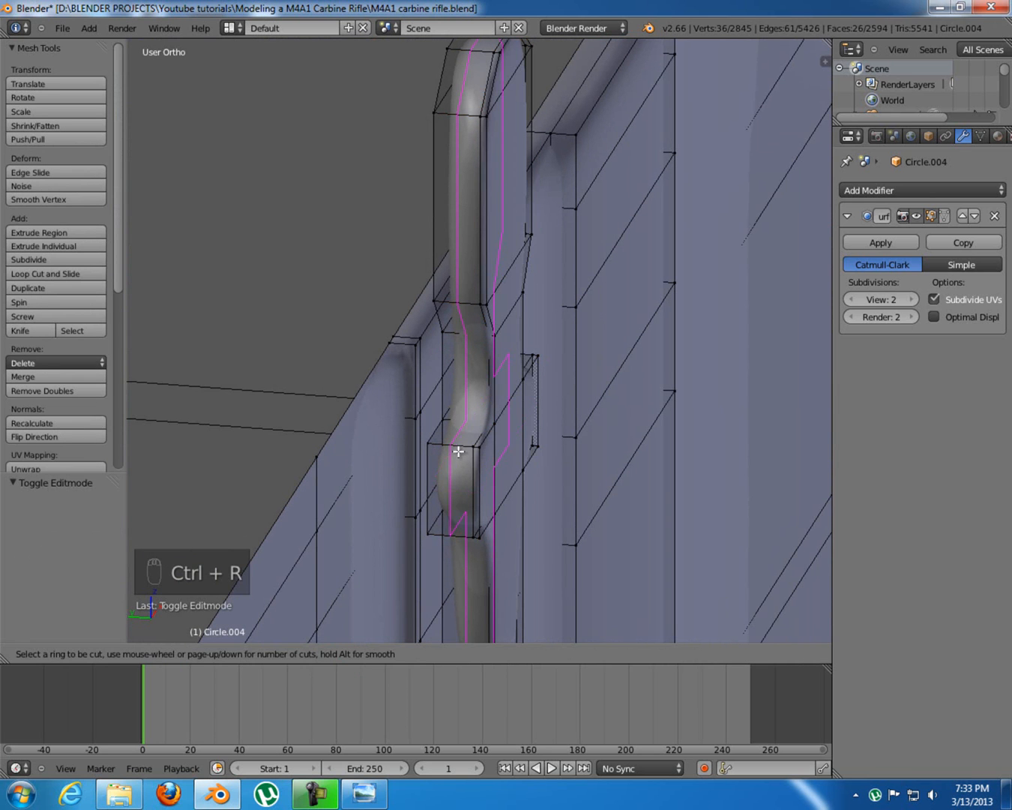
click(448, 448)
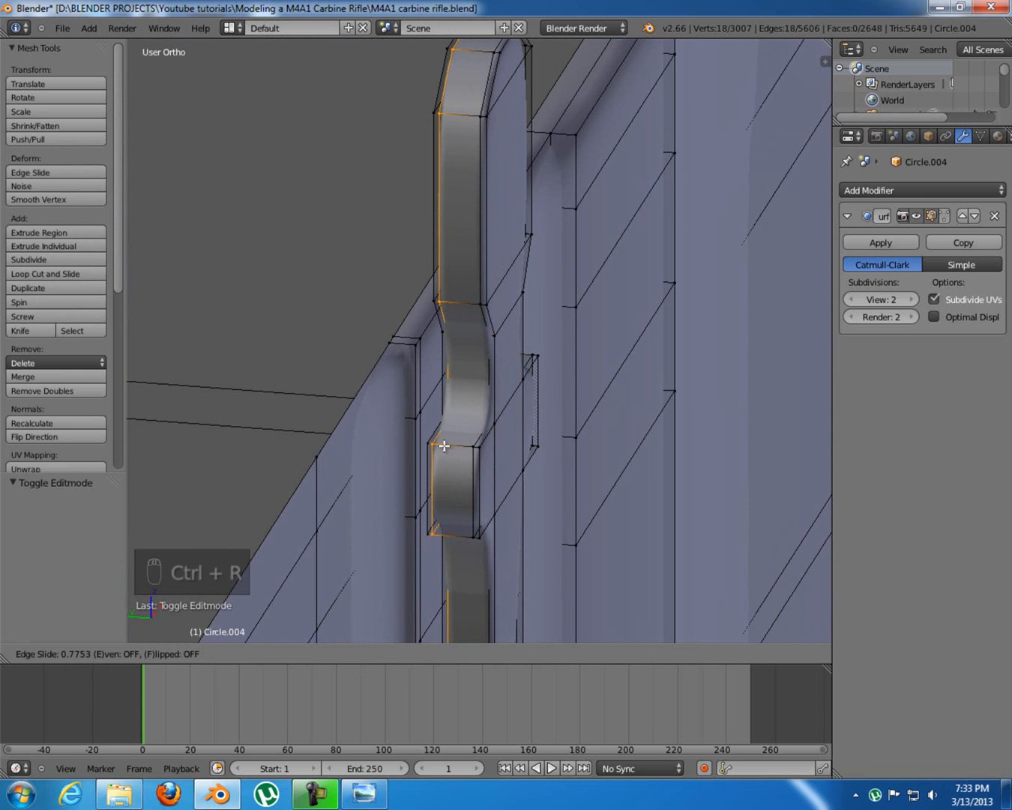
click(443, 446)
Compare the smoothed catch with the reference photo and add a loop cut across the stem just above the side lugs
key(Tab)
scroll(373, 459, down, 4)
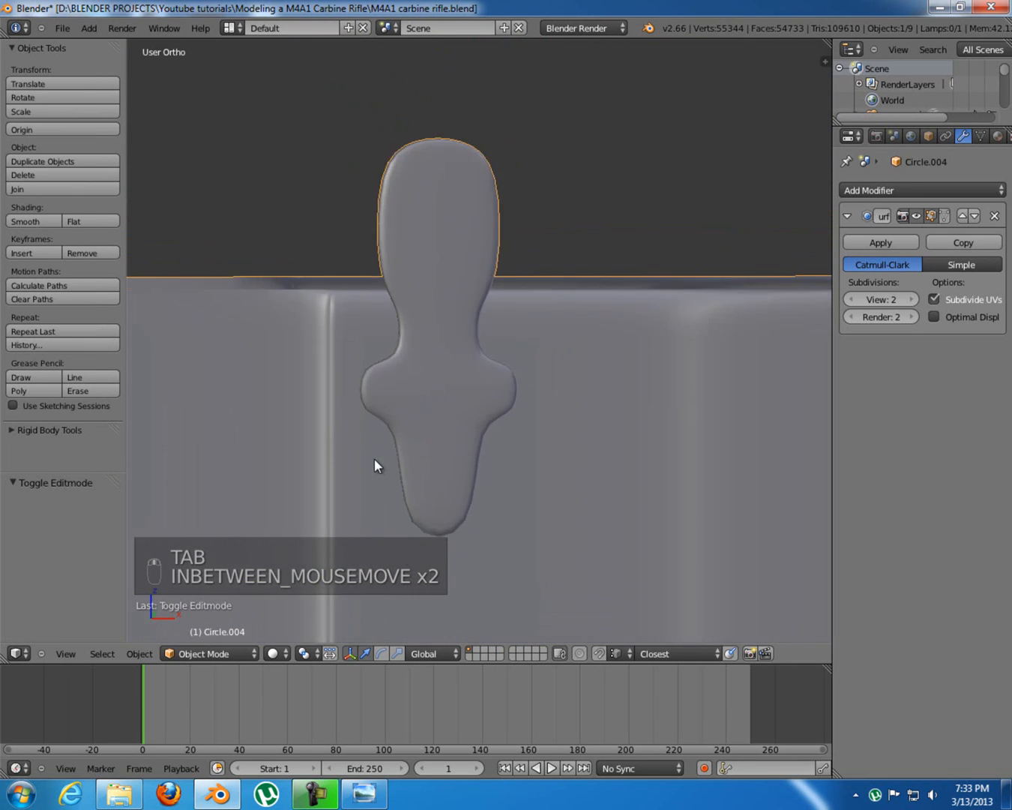
click(367, 802)
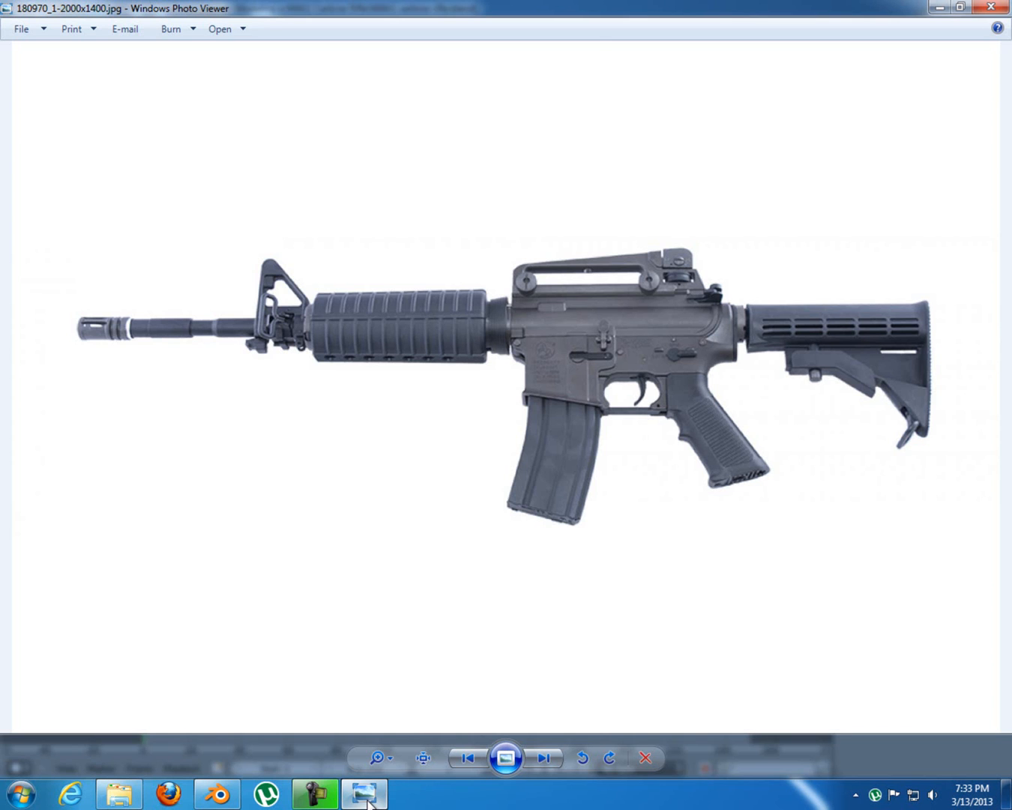
click(367, 802)
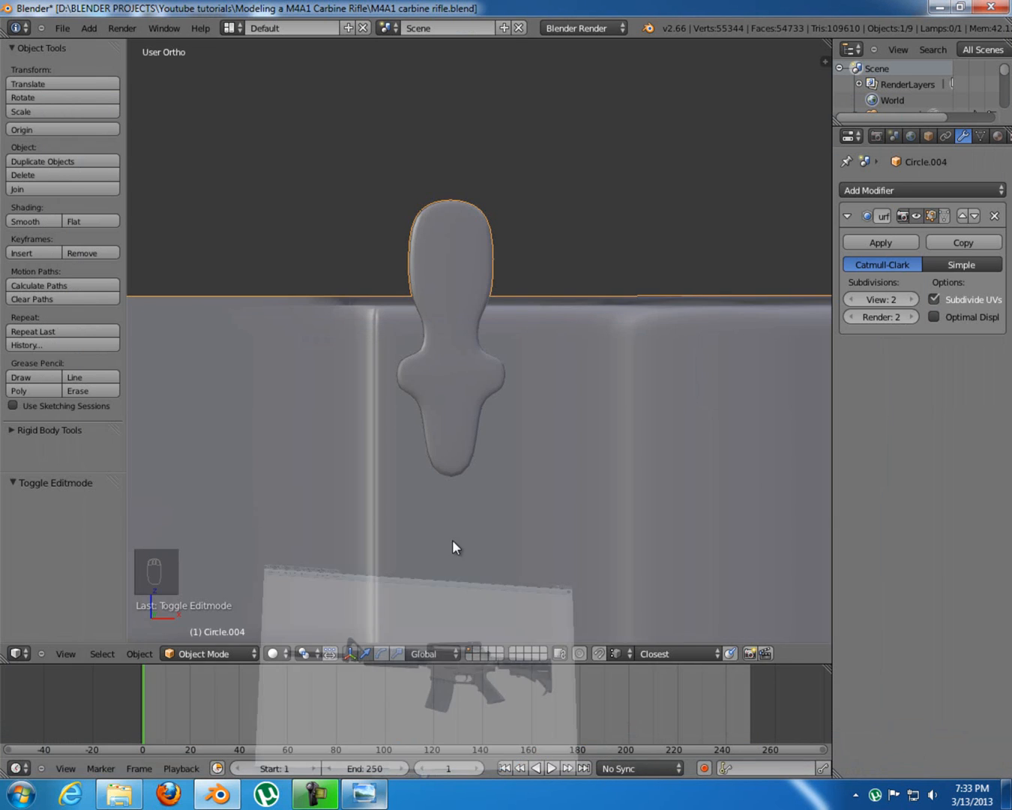
key(Tab)
scroll(485, 330, up, 1)
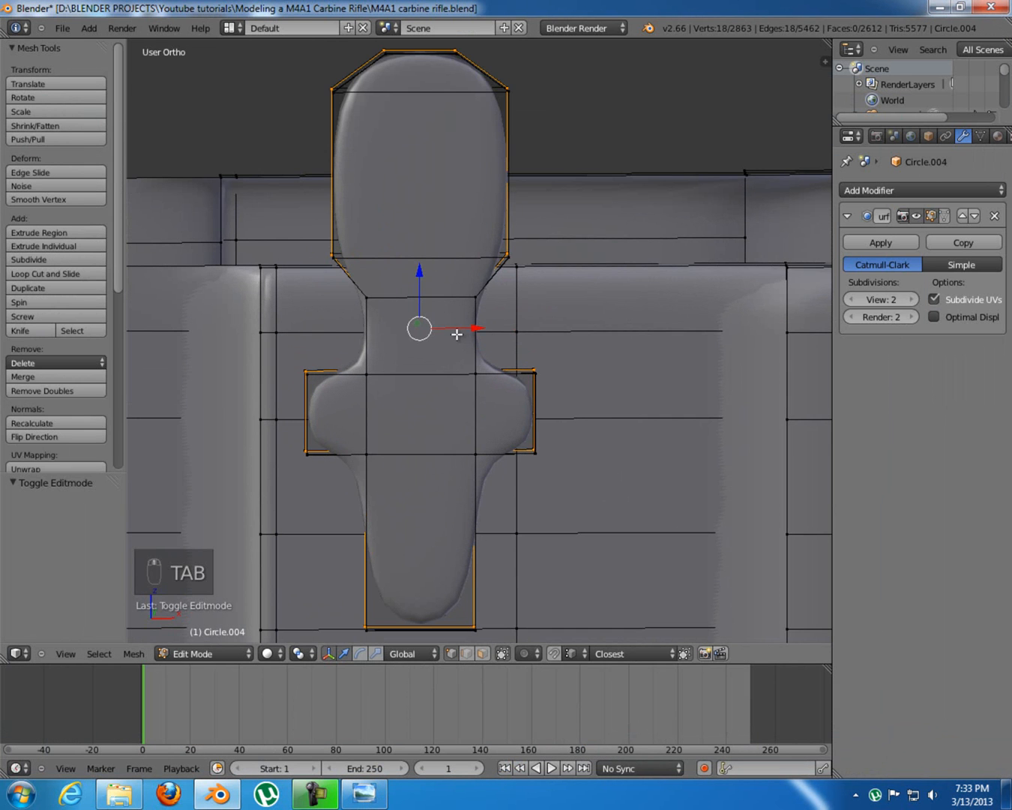
key(ctrl+r)
click(367, 332)
click(383, 367)
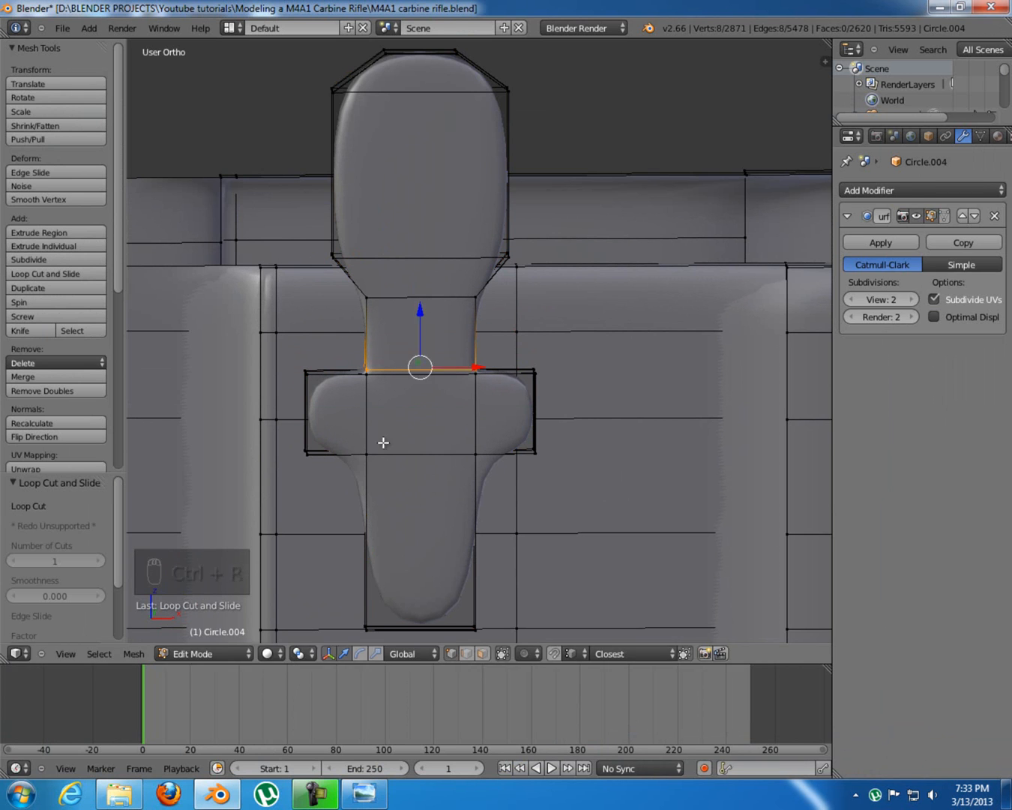
Add two loop cuts across the lower stem, one just below the side lugs and one near the stem's lower end
key(ctrl+r)
click(380, 487)
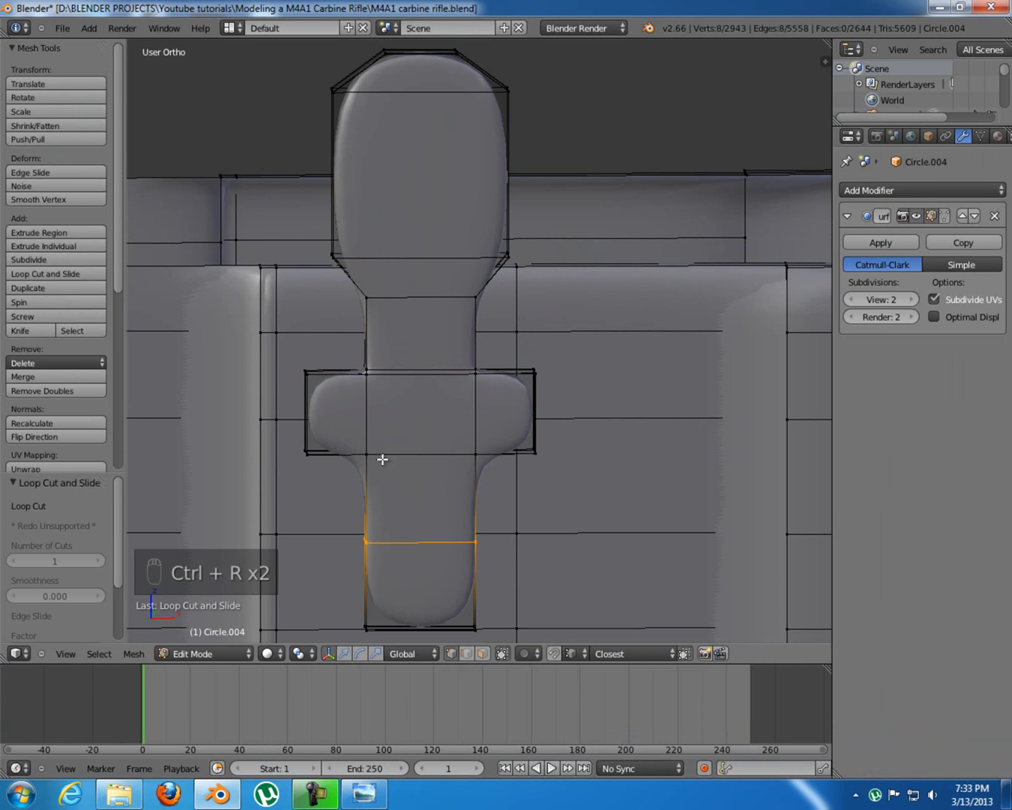
right_click(384, 417)
key(ctrl+r)
click(380, 517)
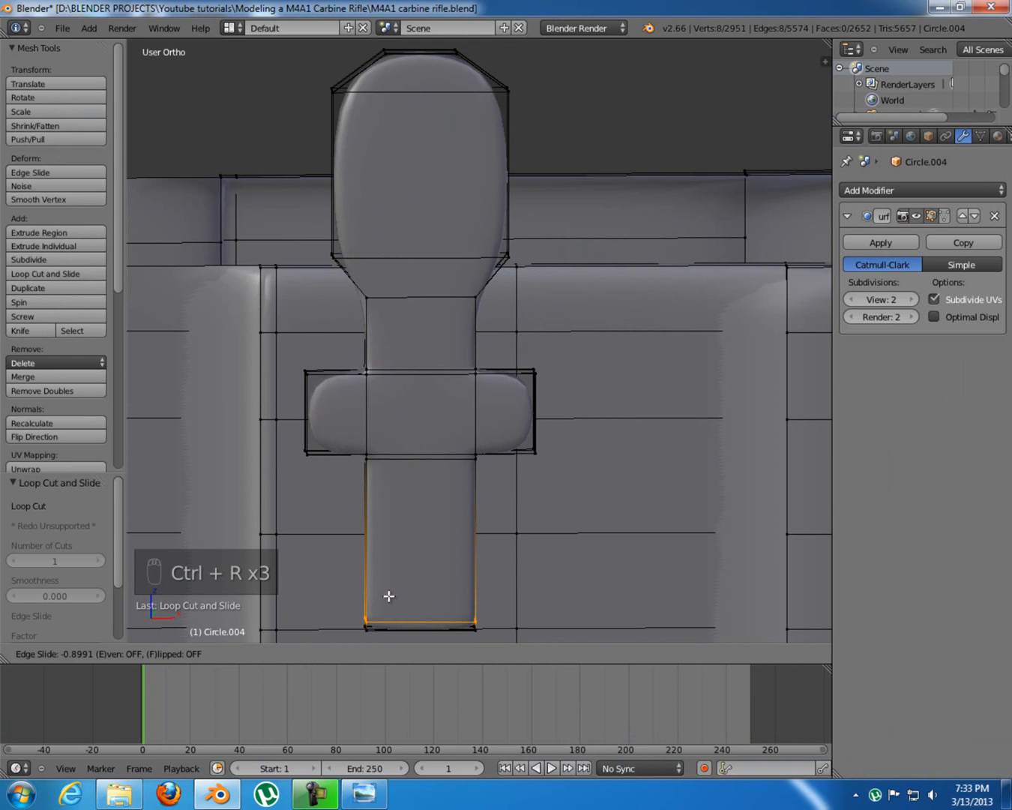
click(388, 597)
shift+middle_drag(458, 441, 485, 412)
scroll(484, 415, down, 2)
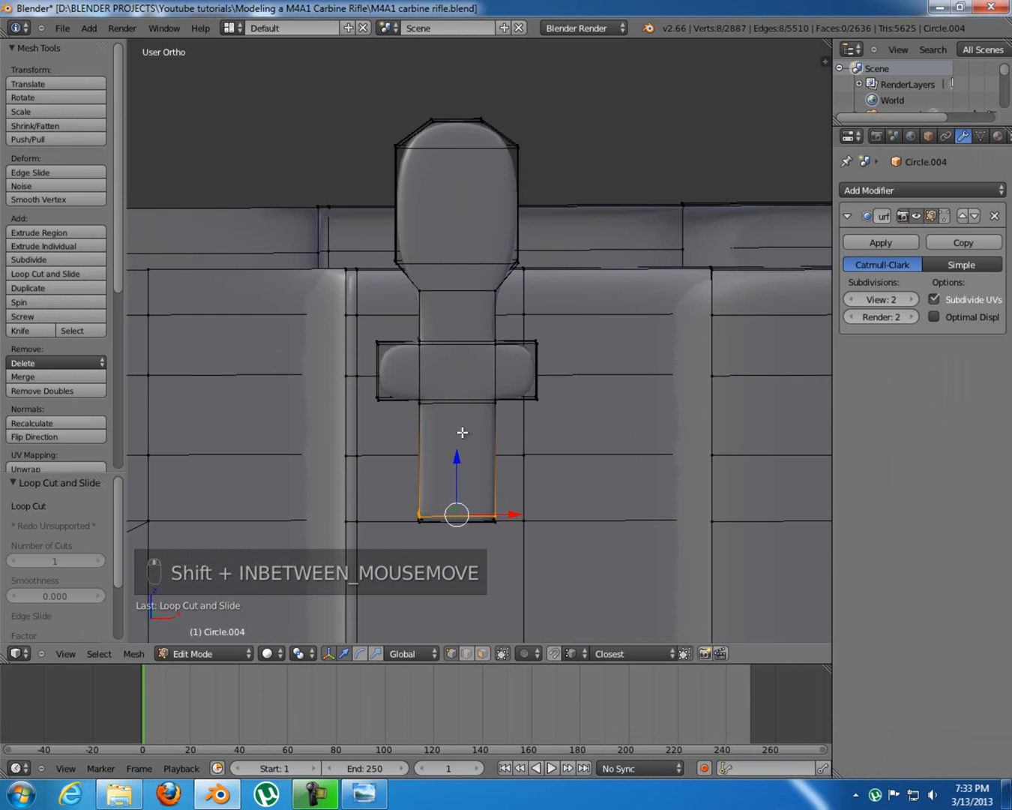
Compare the bolt catch with the reference photo, then examine it on the smoothed receiver and its lugs in front view
click(364, 793)
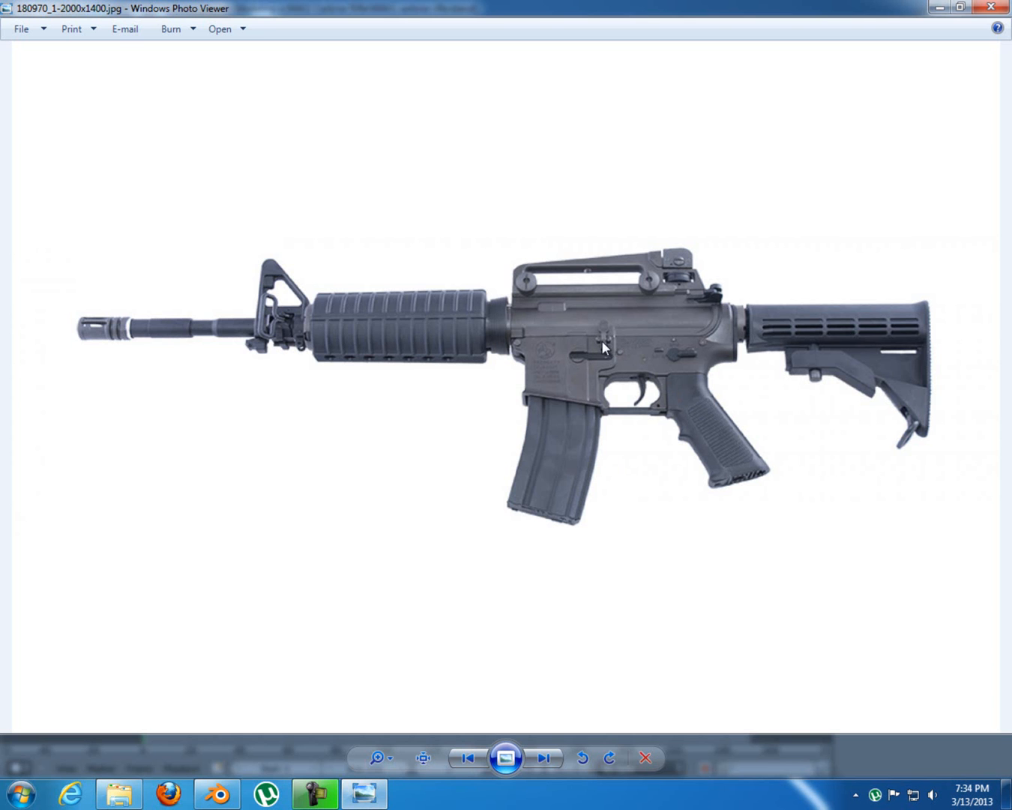
click(360, 793)
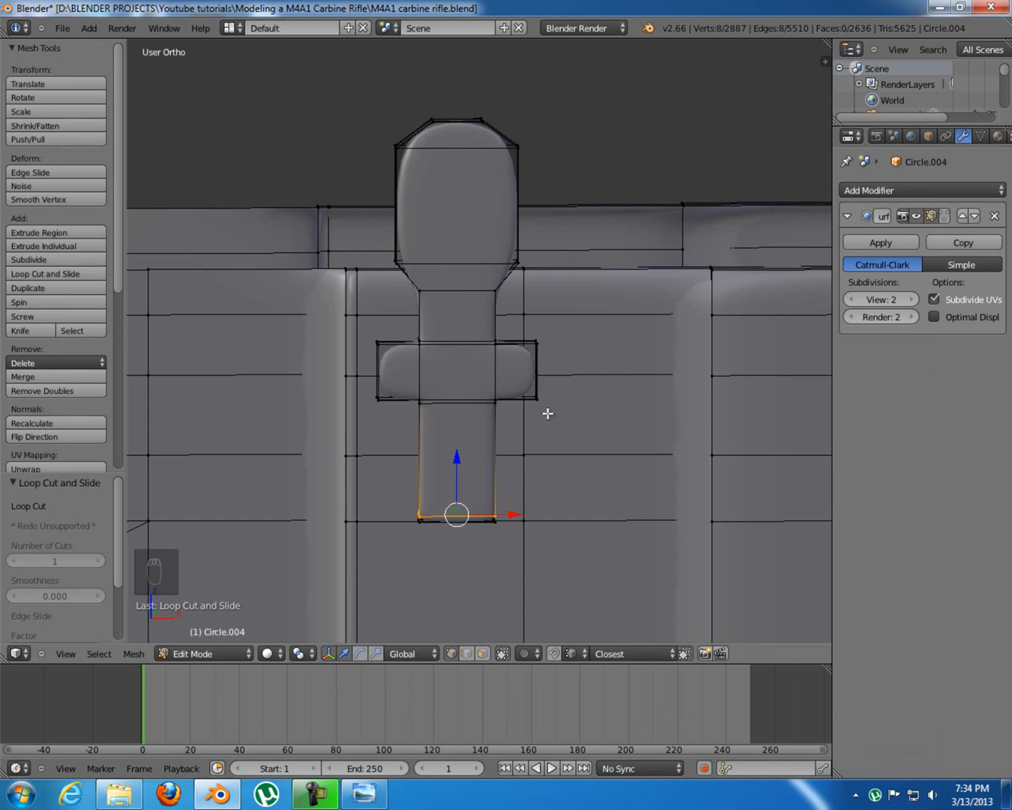
scroll(529, 388, down, 3)
scroll(530, 387, down, 3)
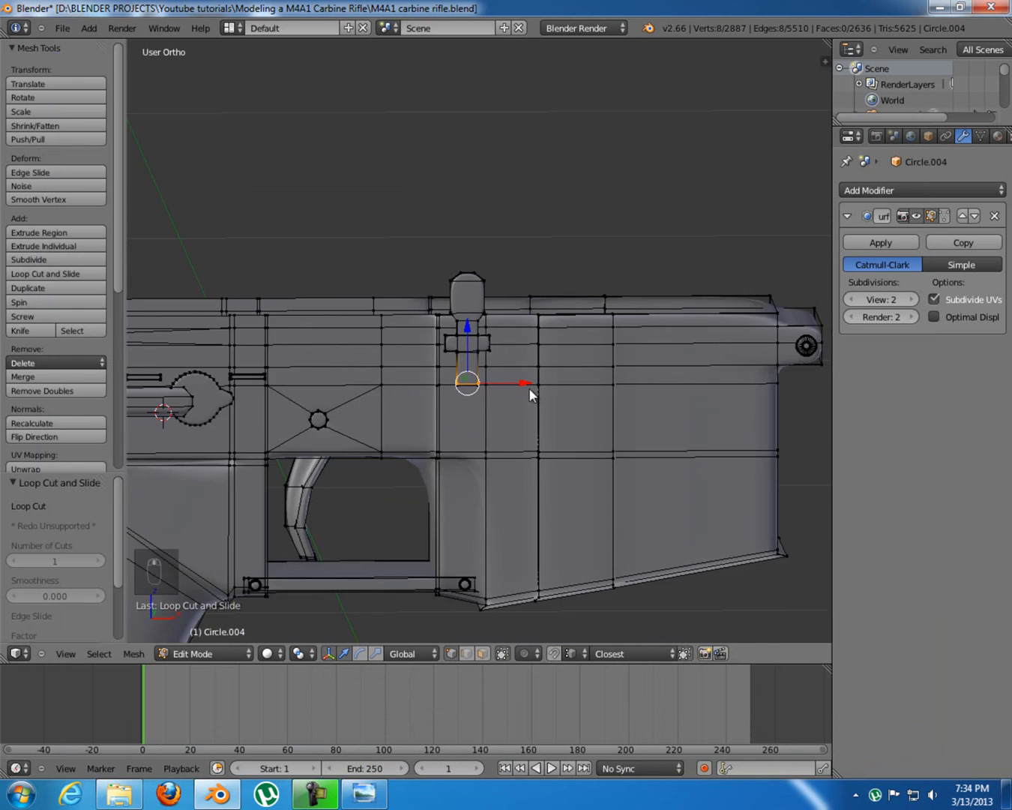
key(Tab)
scroll(447, 378, up, 3)
middle_drag(447, 371, 508, 382)
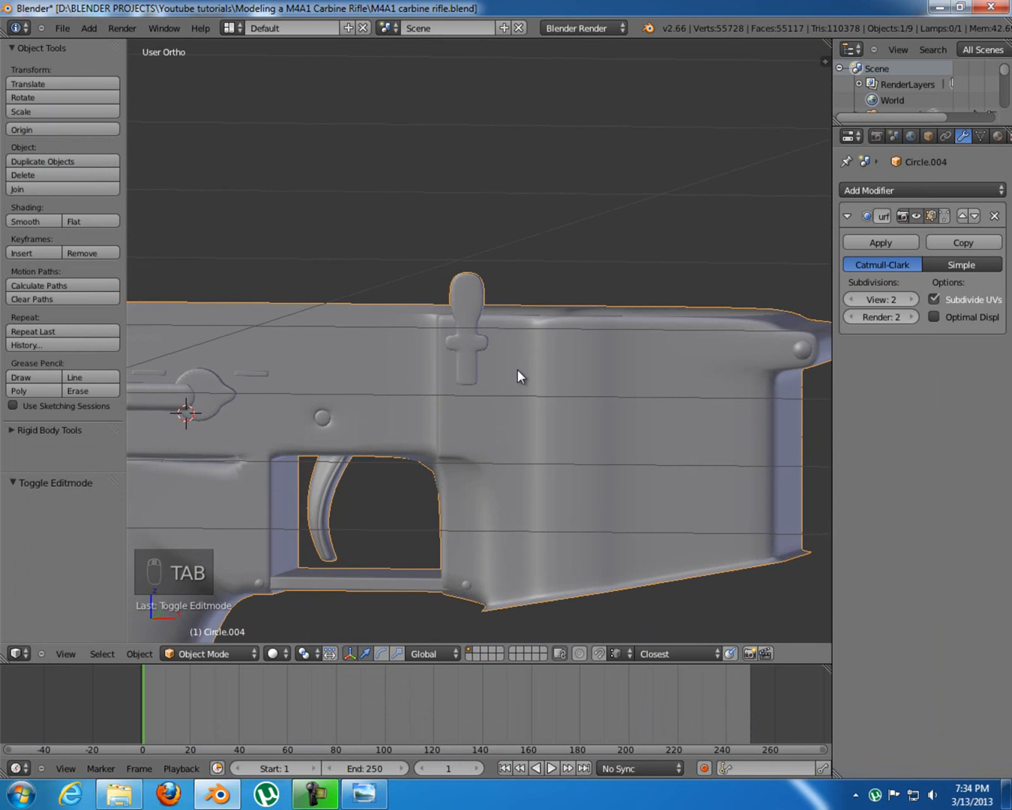
scroll(489, 364, up, 3)
key(Tab)
scroll(494, 345, up, 5)
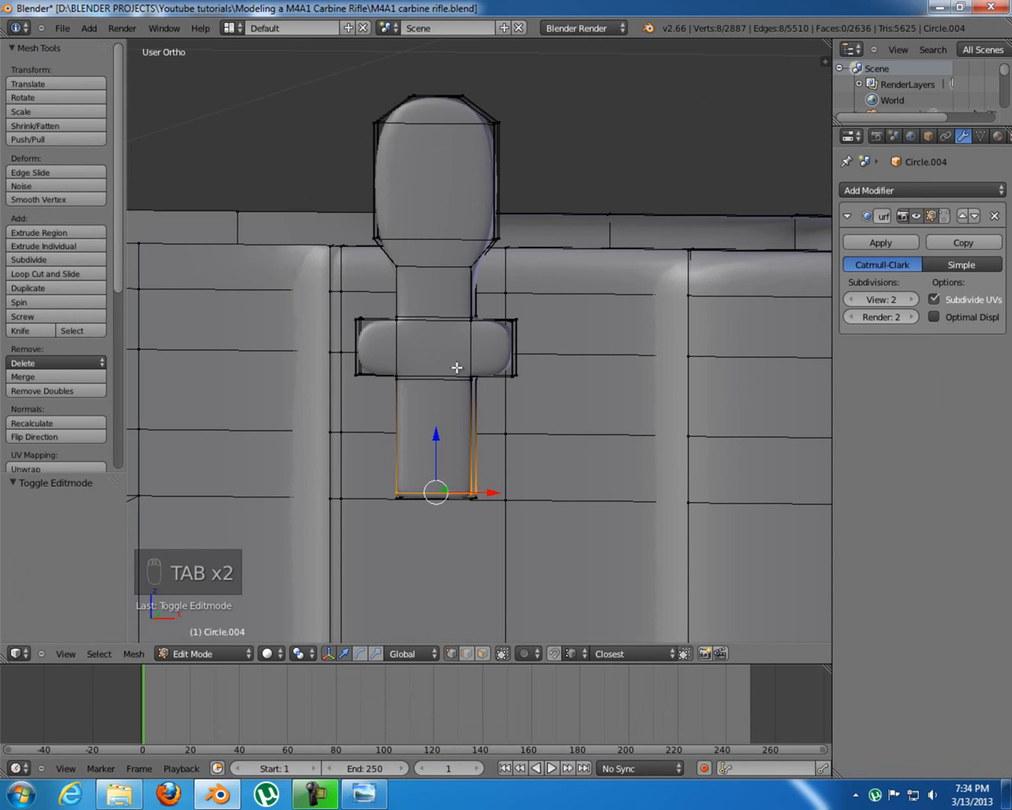
key(KP_1)
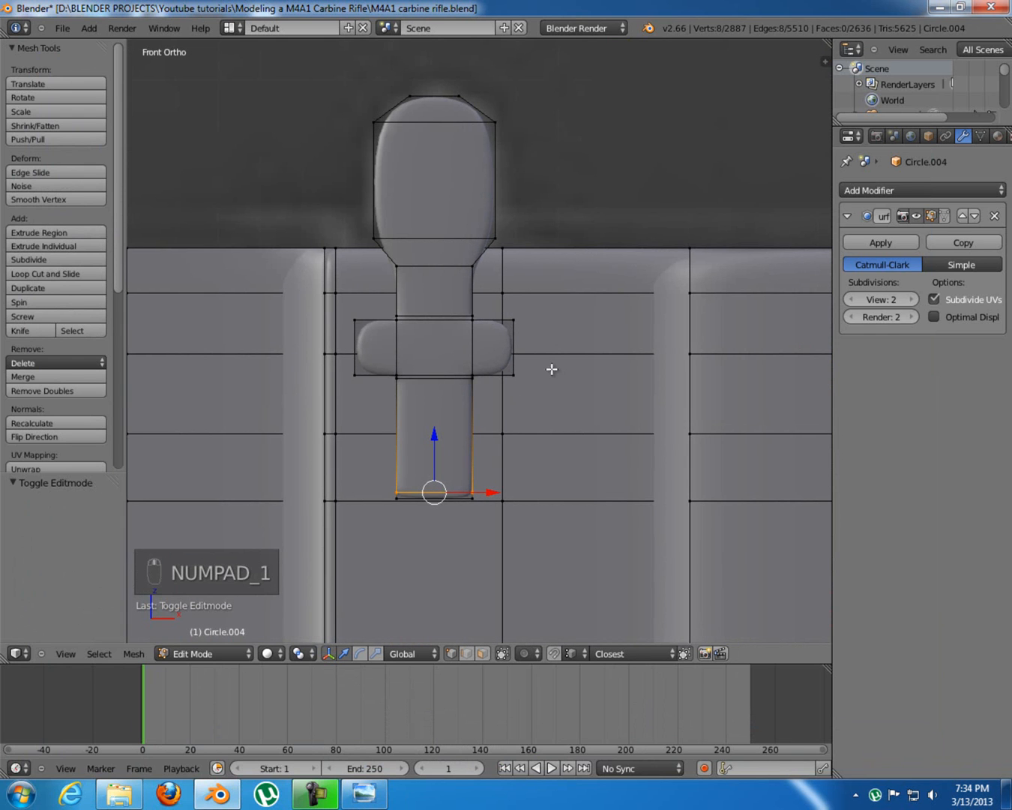
scroll(552, 369, up, 4)
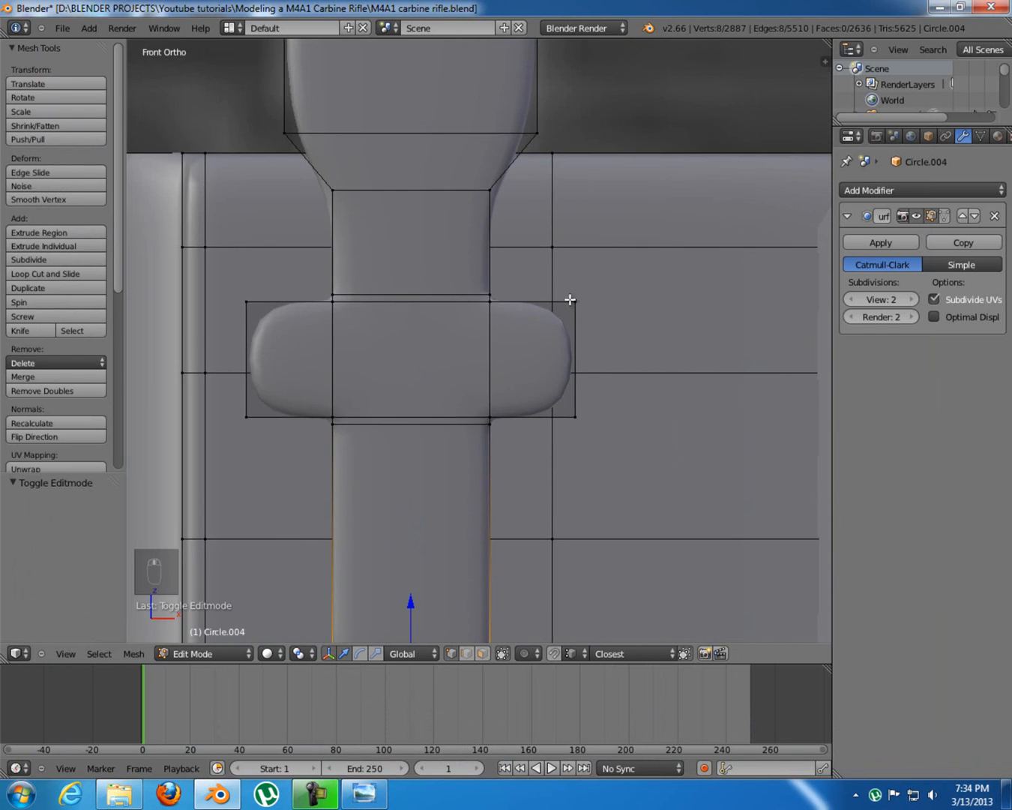
Compare the bolt catch with the reference photo in wireframe, then examine the round magazine catch area on the lower receiver
scroll(560, 374, down, 2)
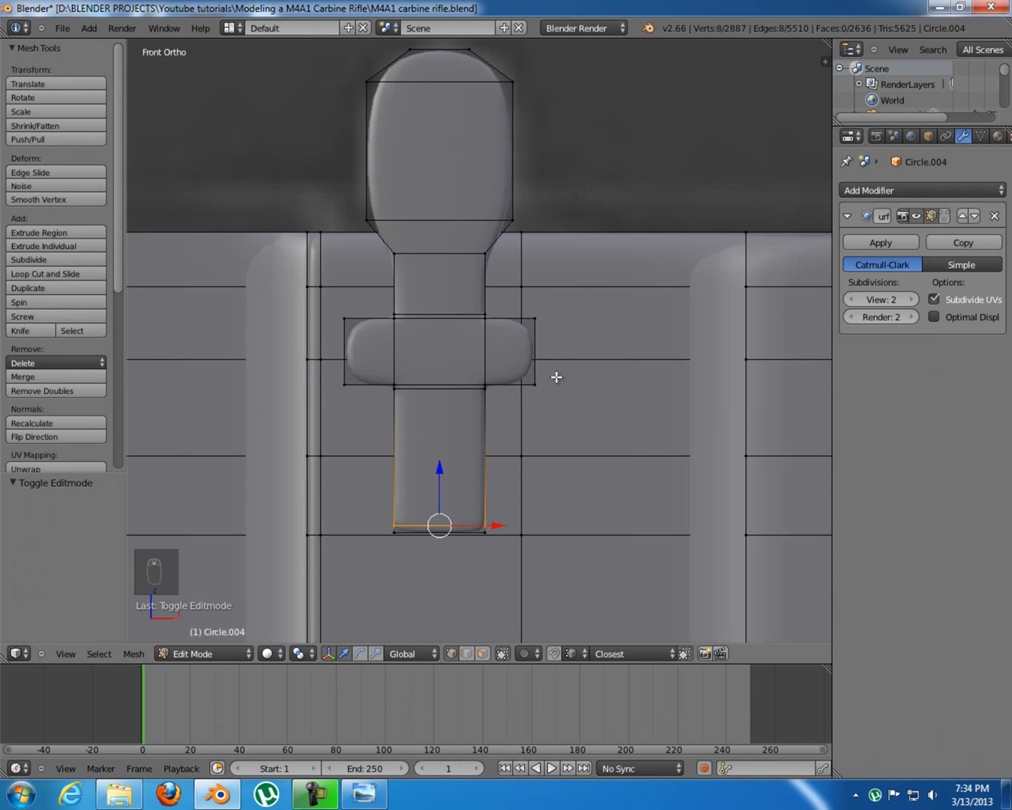
key(KP_1)
key(z)
shift+middle_drag(528, 385, 536, 354)
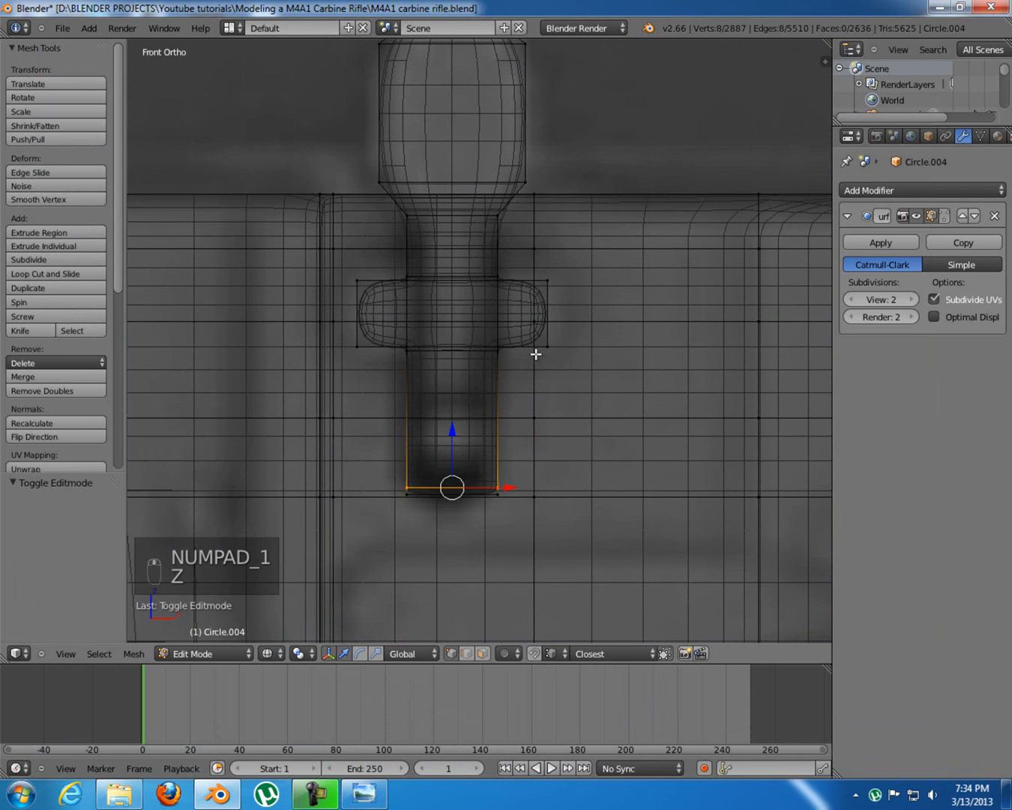
key(a)
shift+middle_drag(538, 461, 540, 423)
scroll(541, 423, down, 5)
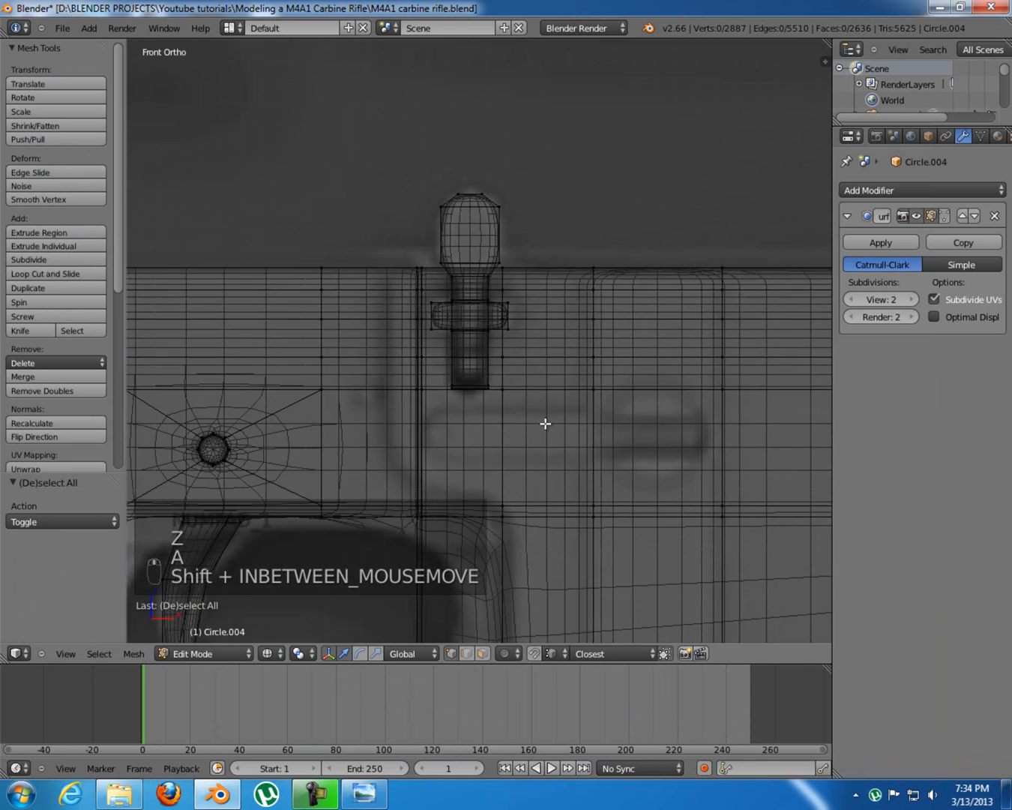
shift+middle_drag(576, 482, 520, 306)
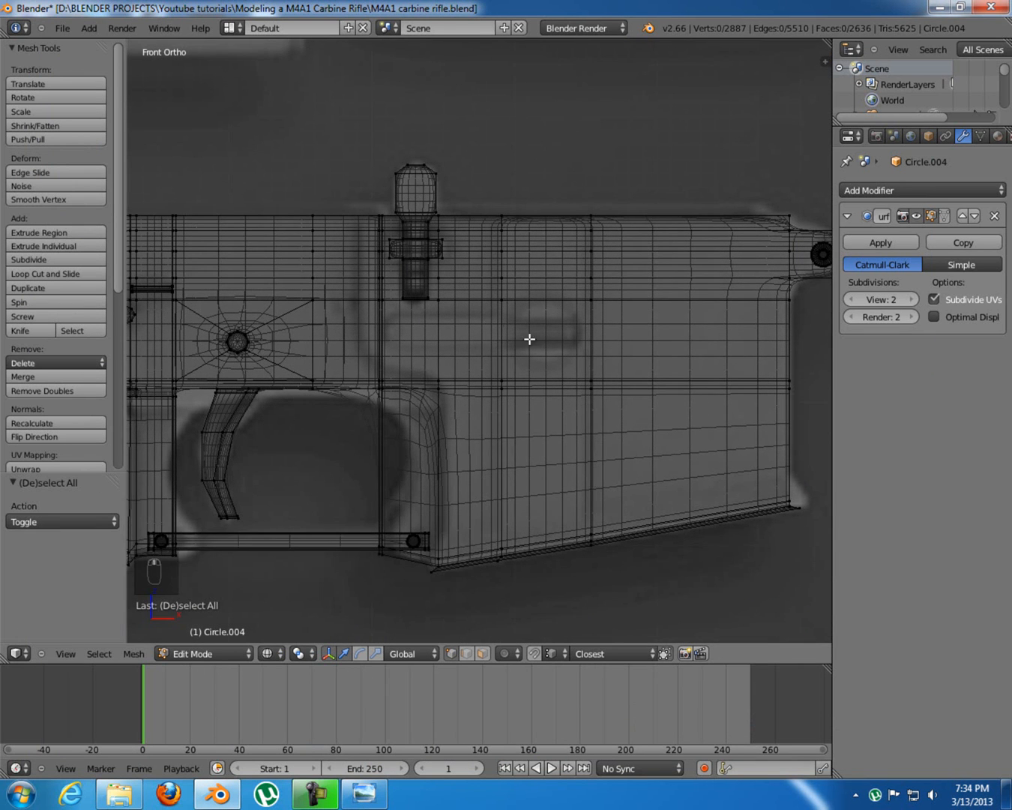
shift+middle_drag(533, 355, 521, 339)
scroll(522, 340, up, 4)
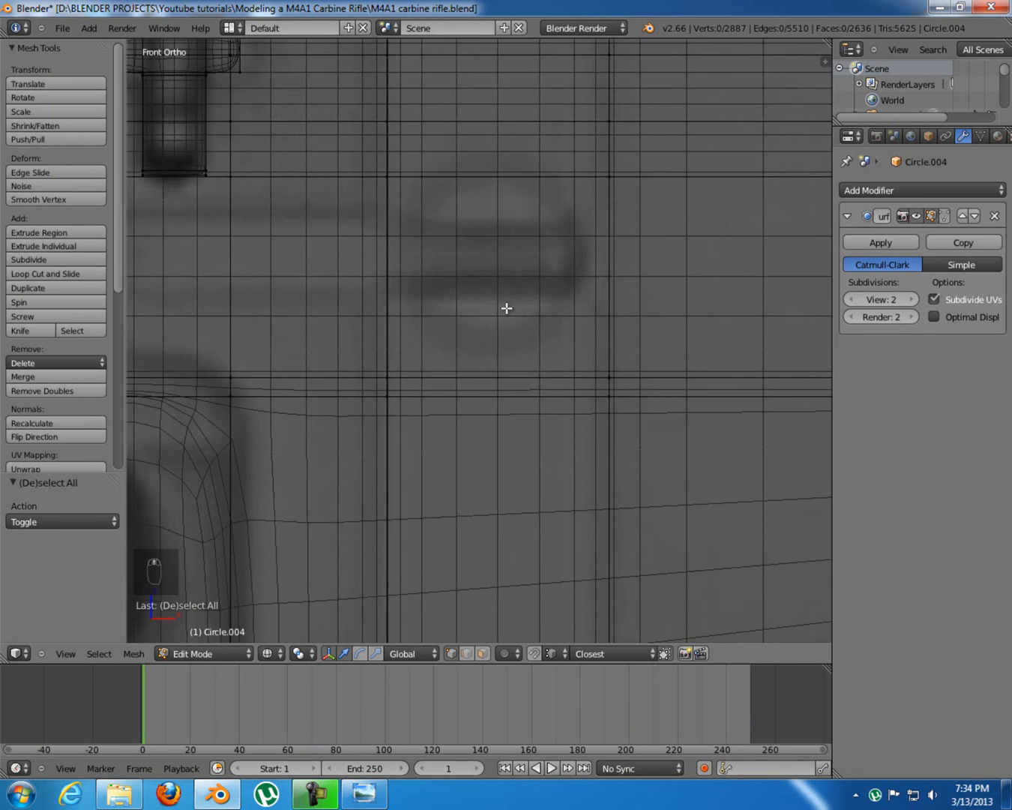
scroll(533, 326, up, 2)
Turn off the subdivision modifier's display in Edit Mode and inspect the unsmoothed receiver around the magazine catch
click(931, 216)
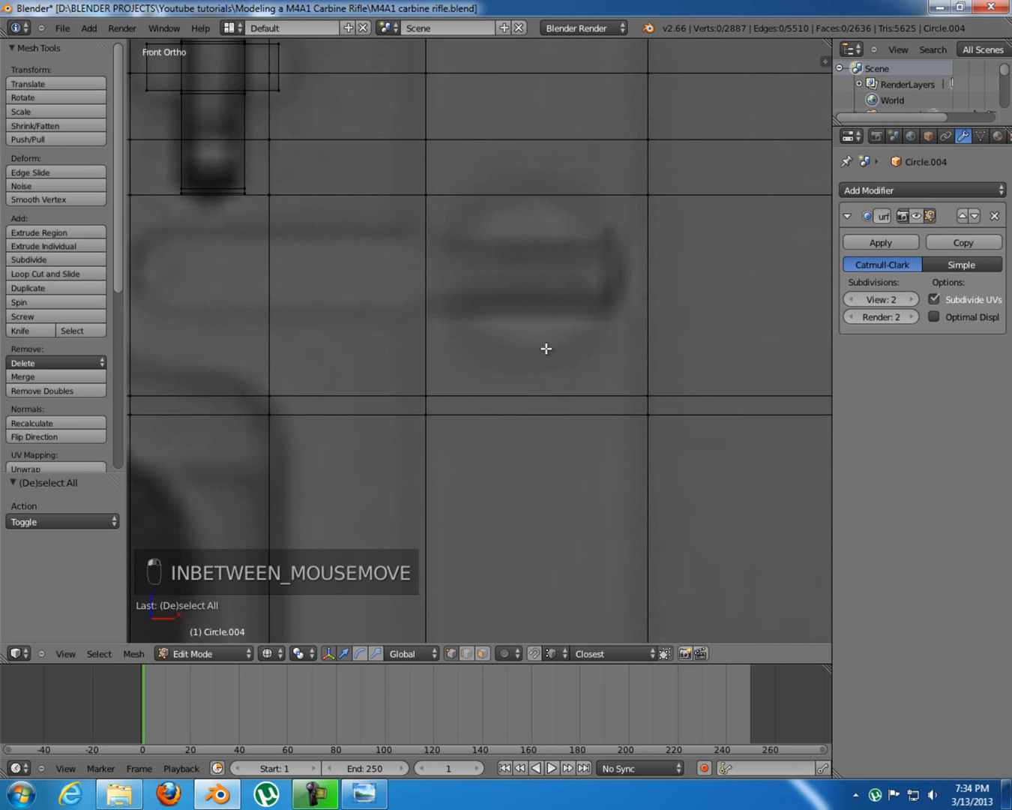
middle_drag(584, 364, 554, 350)
key(z)
middle_drag(465, 365, 541, 386)
key(KP_1)
key(z)
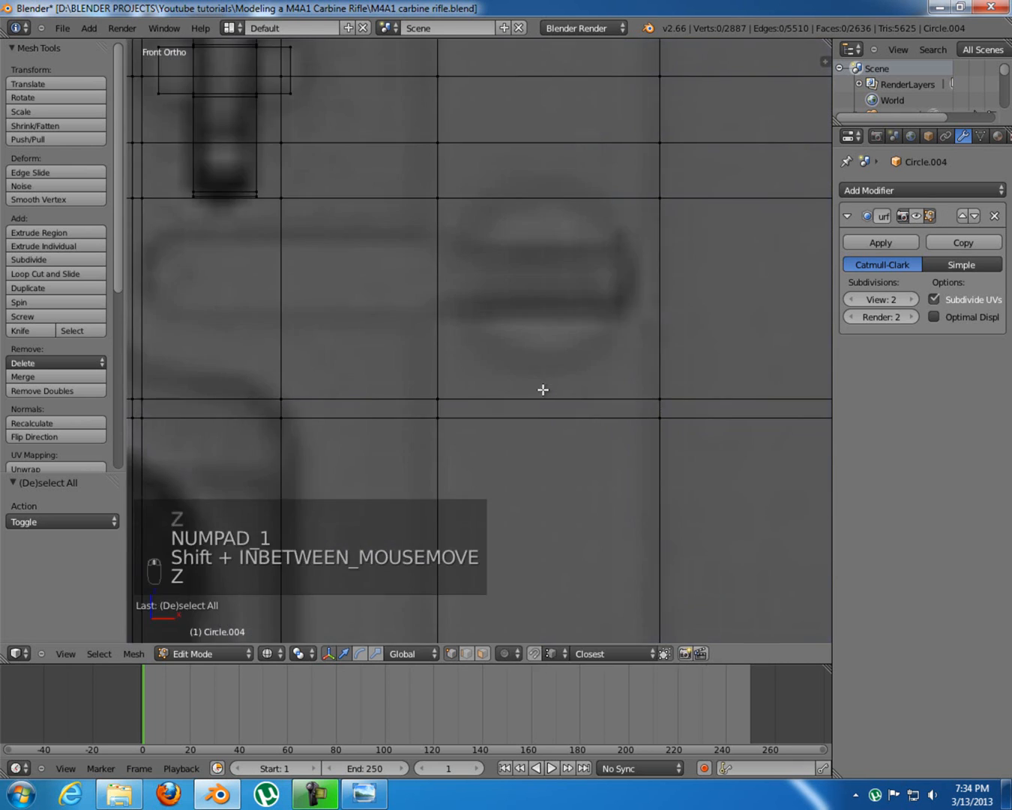
Add a 32-vertex circle to the mesh and rotate it 90° about the X axis to face the front view
scroll(567, 390, down, 6)
key(shift+a)
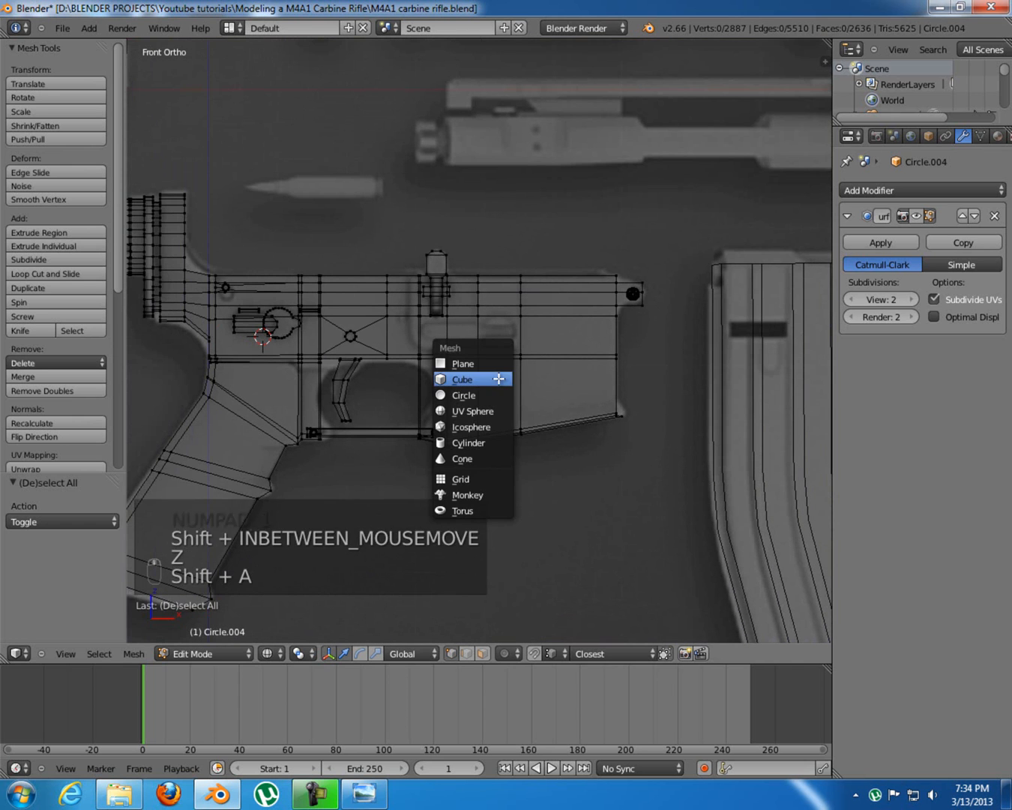
click(488, 398)
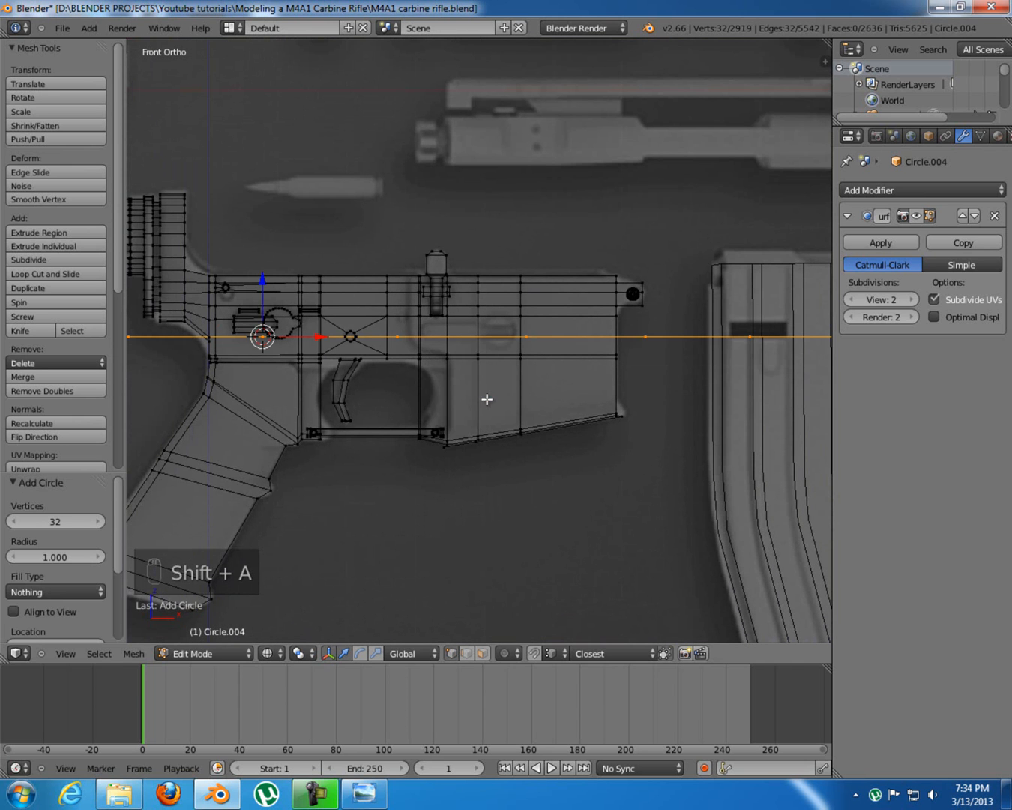
text(rx90)
key(Return)
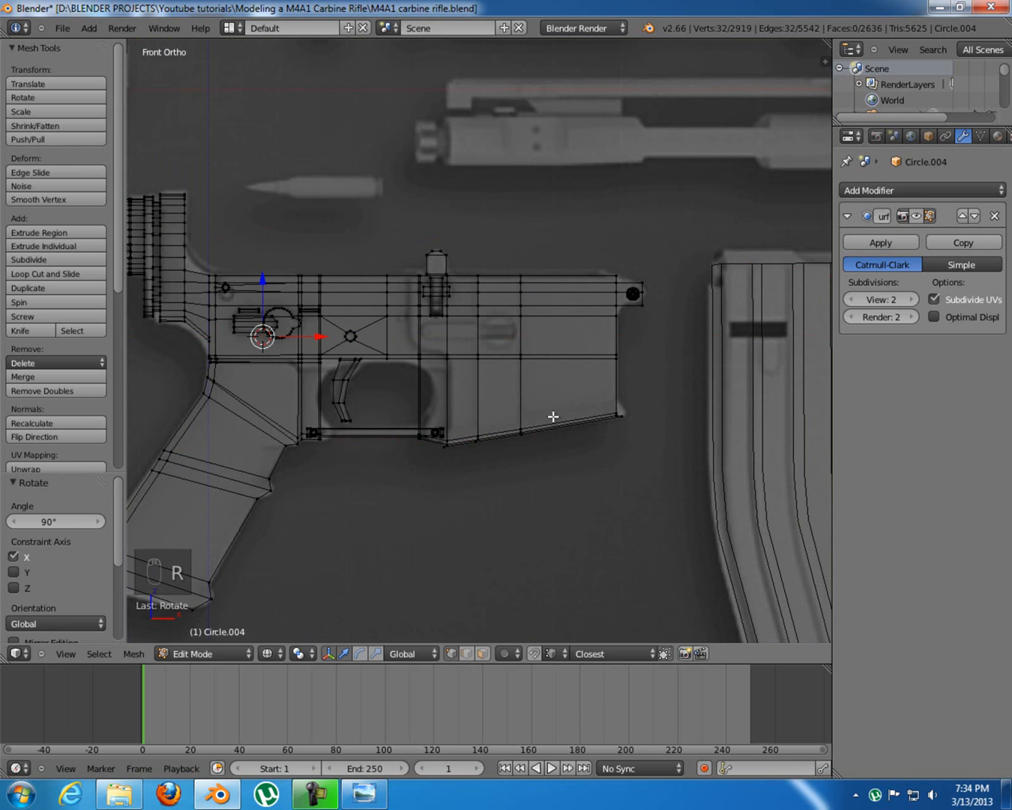
Scale the circle down and move it over the round magazine catch so it matches the outline in the reference photo
key(s)
click(289, 354)
key(g)
click(518, 350)
scroll(619, 450, up, 6)
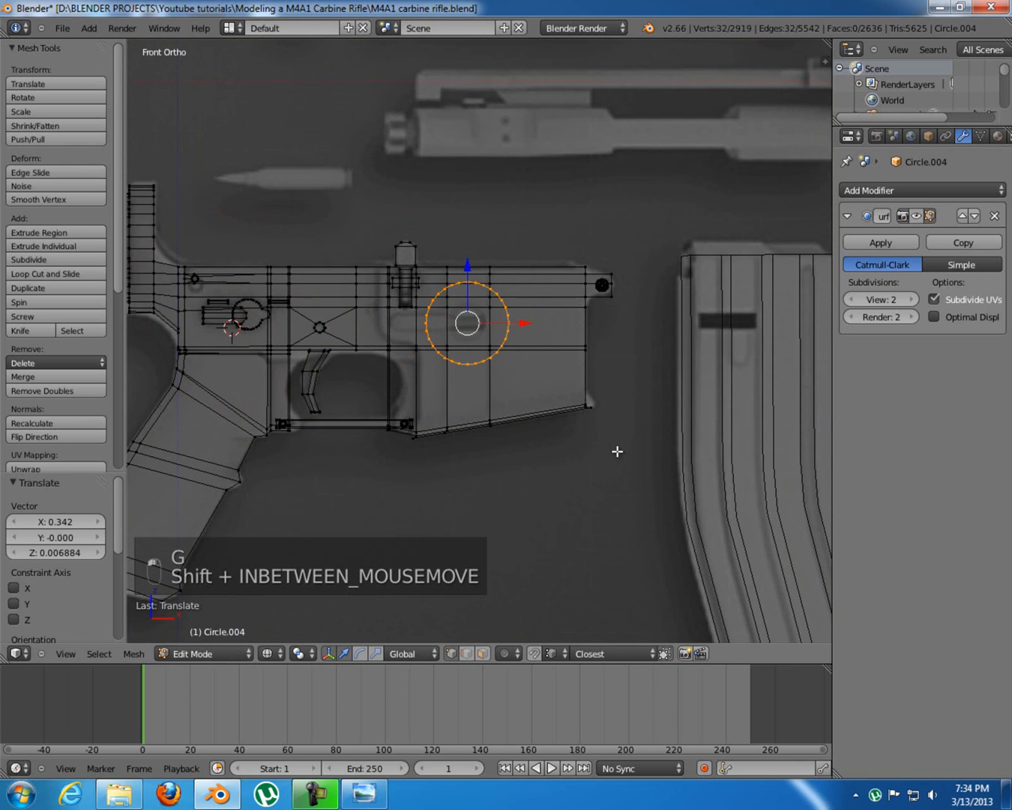
key(shift+s)
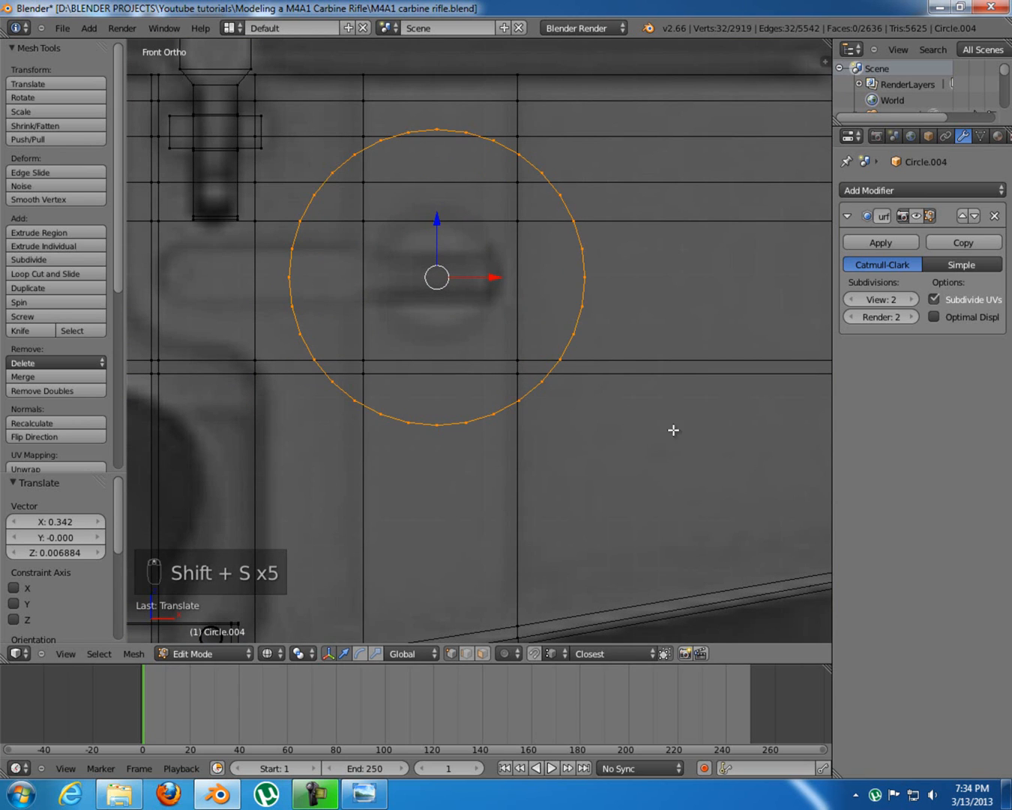
key(s)
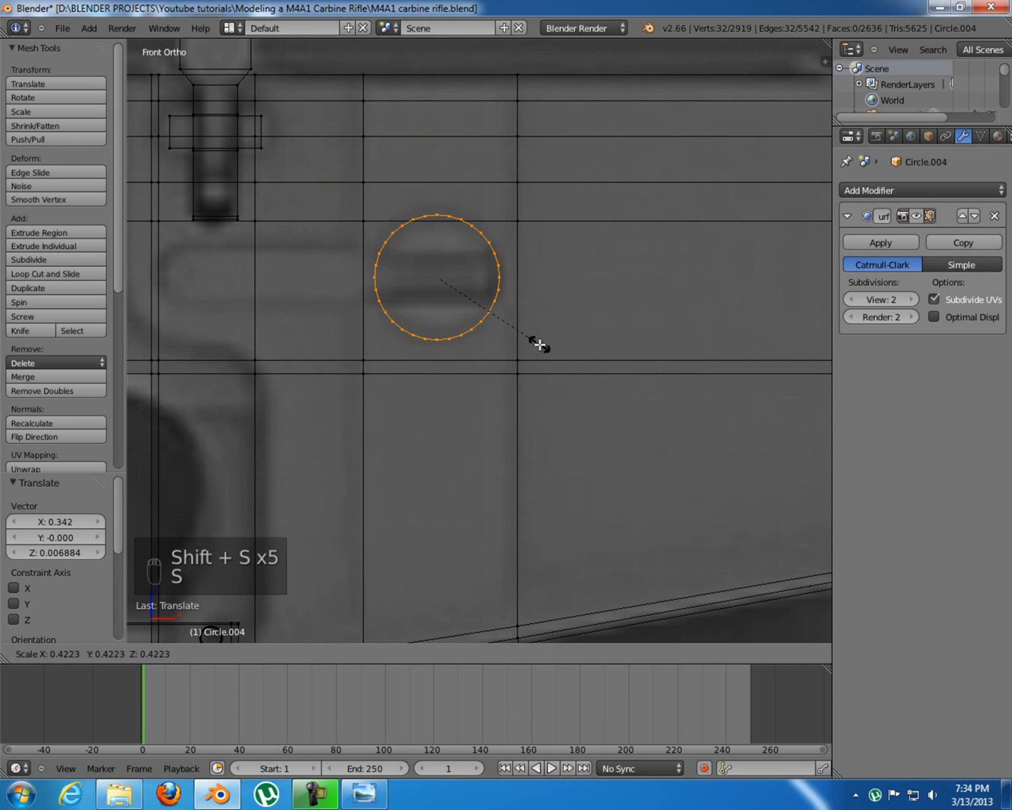
click(541, 345)
Move the circle about -0.079 along Y in top view until it lies on the receiver's outer side surface
key(KP_7)
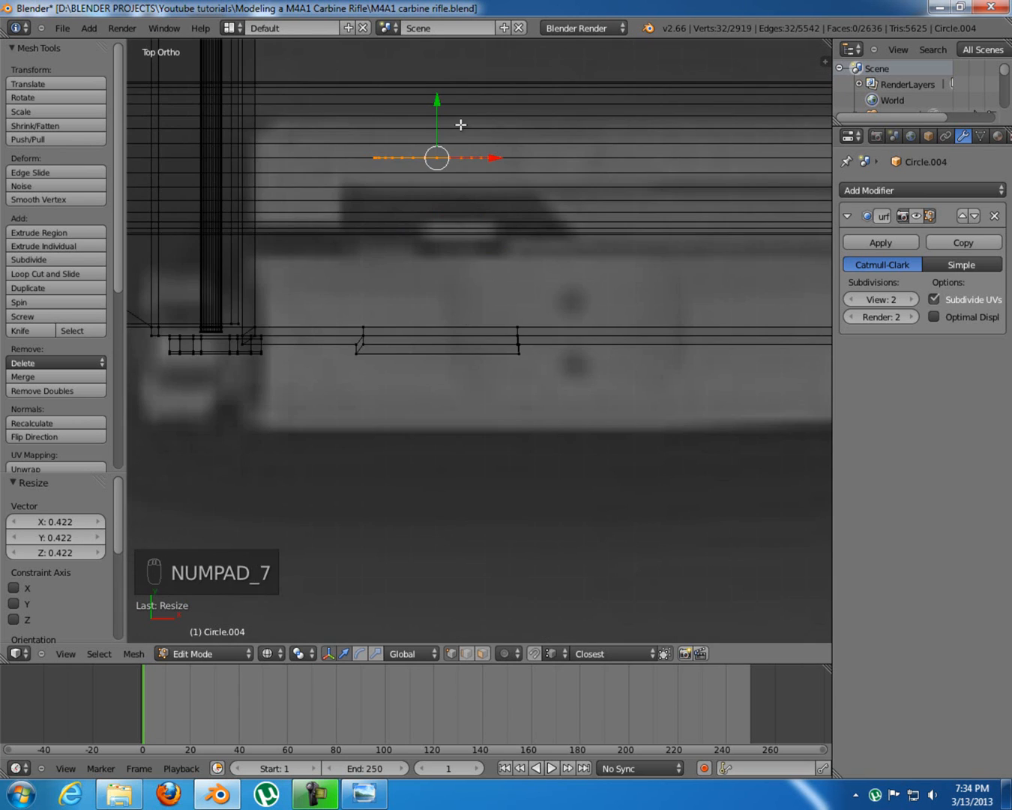
drag(435, 98, 467, 318)
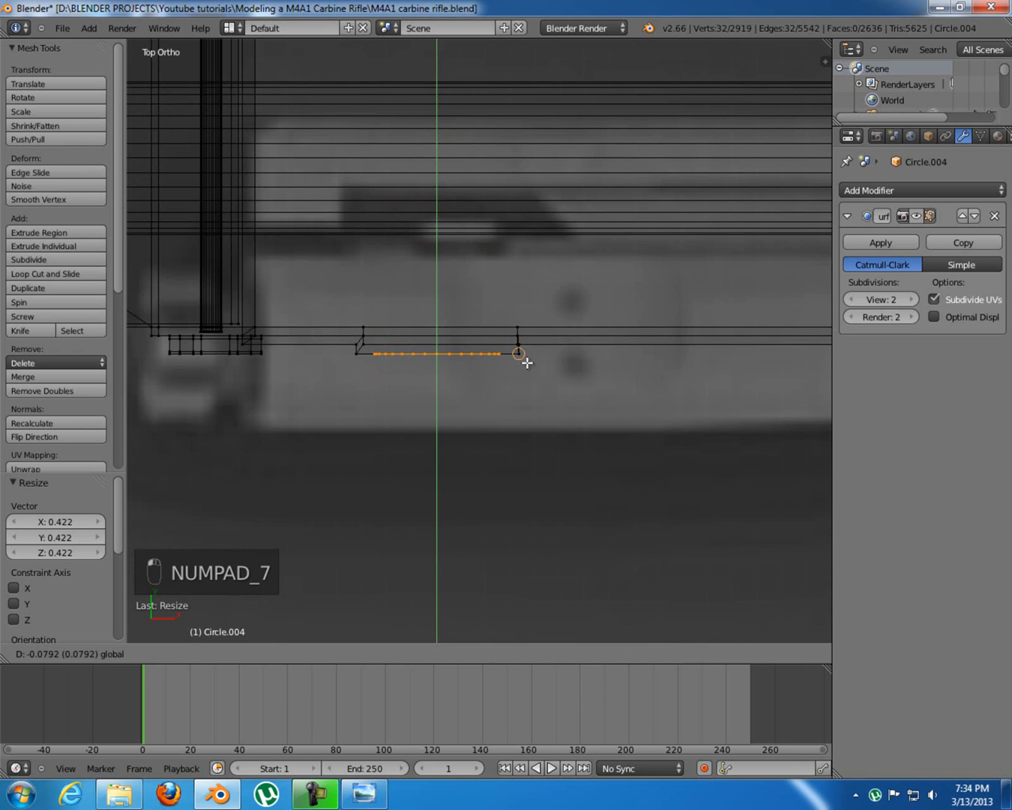
drag(528, 362, 527, 363)
mouse_move(474, 391)
middle_down()
mouse_move(459, 384)
mouse_move(484, 373)
mouse_move(532, 382)
middle_up()
key(z)
scroll(465, 390, up, 3)
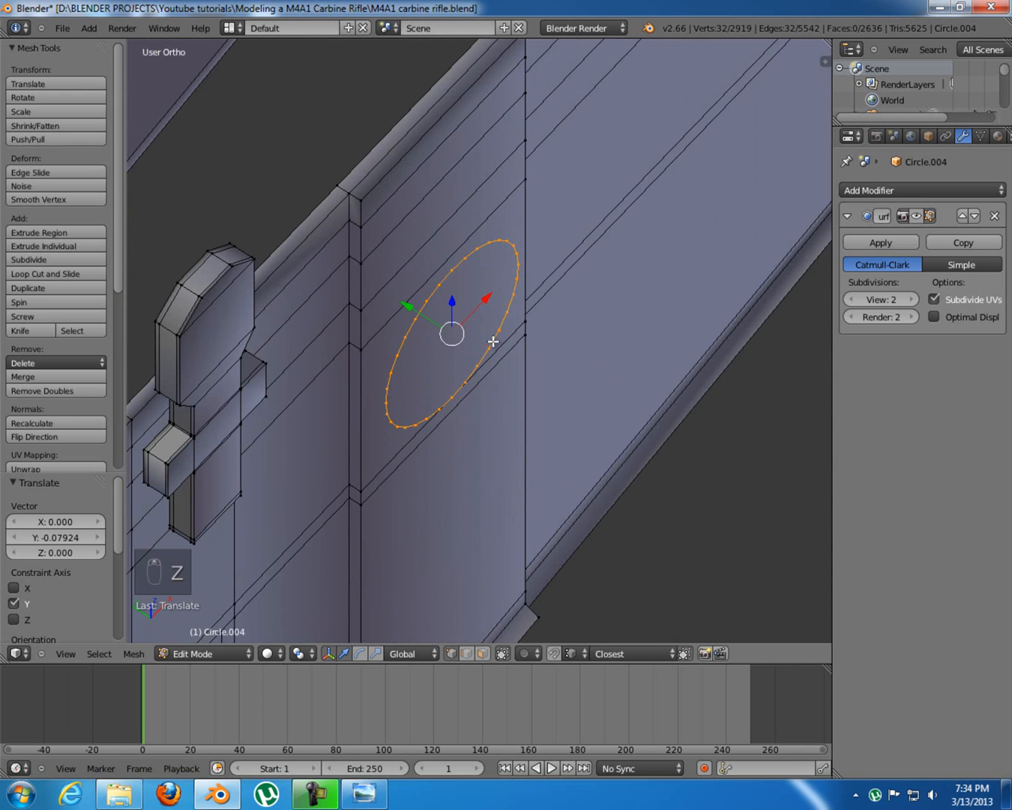
Fill the circle with a face
key(KP_1)
key(z)
mouse_move(477, 330)
shift+middle_down()
mouse_move(594, 402)
mouse_move(593, 383)
mouse_move(633, 362)
mouse_move(604, 369)
shift+middle_up()
key(f)
Delete the five vertices on each side of the circle, keeping separate upper and lower arcs
key(a)
scroll(605, 373, up, 2)
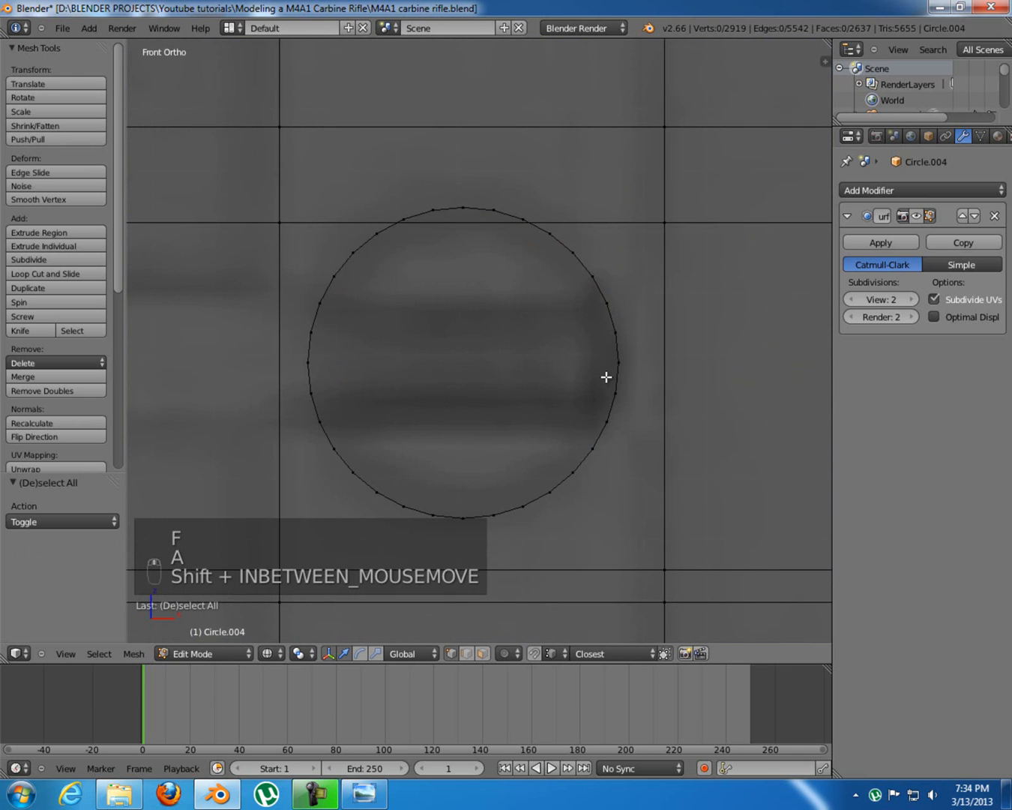
right_click(611, 301)
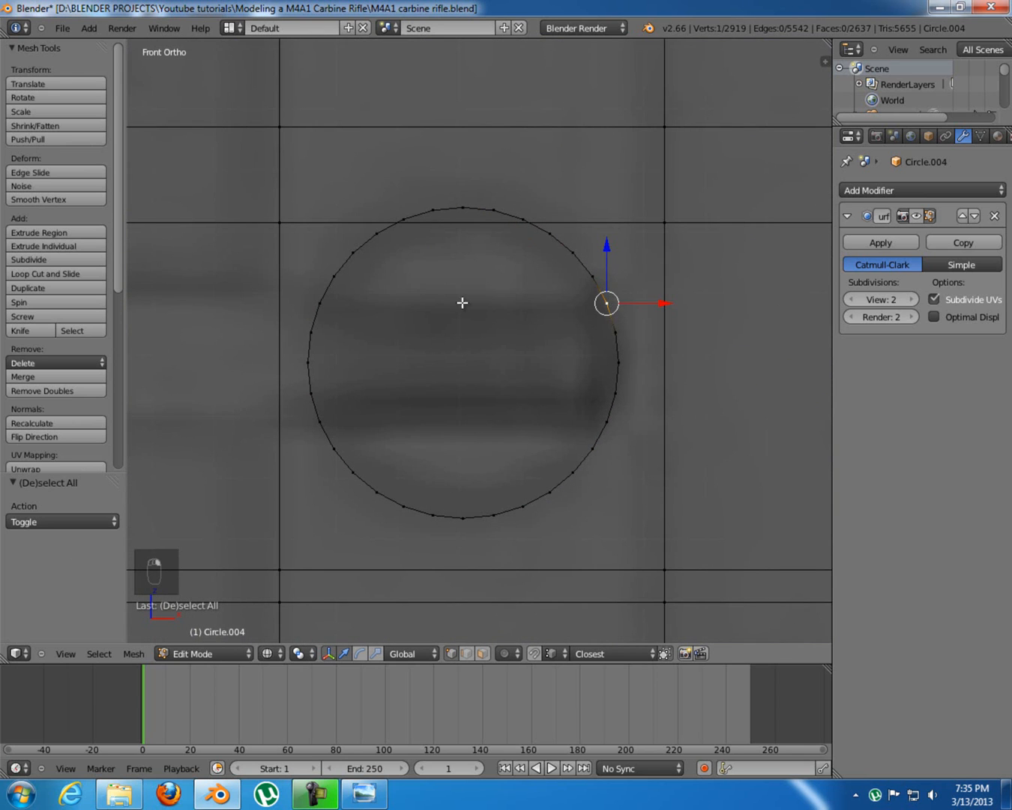
key(b)
drag(282, 295, 656, 431)
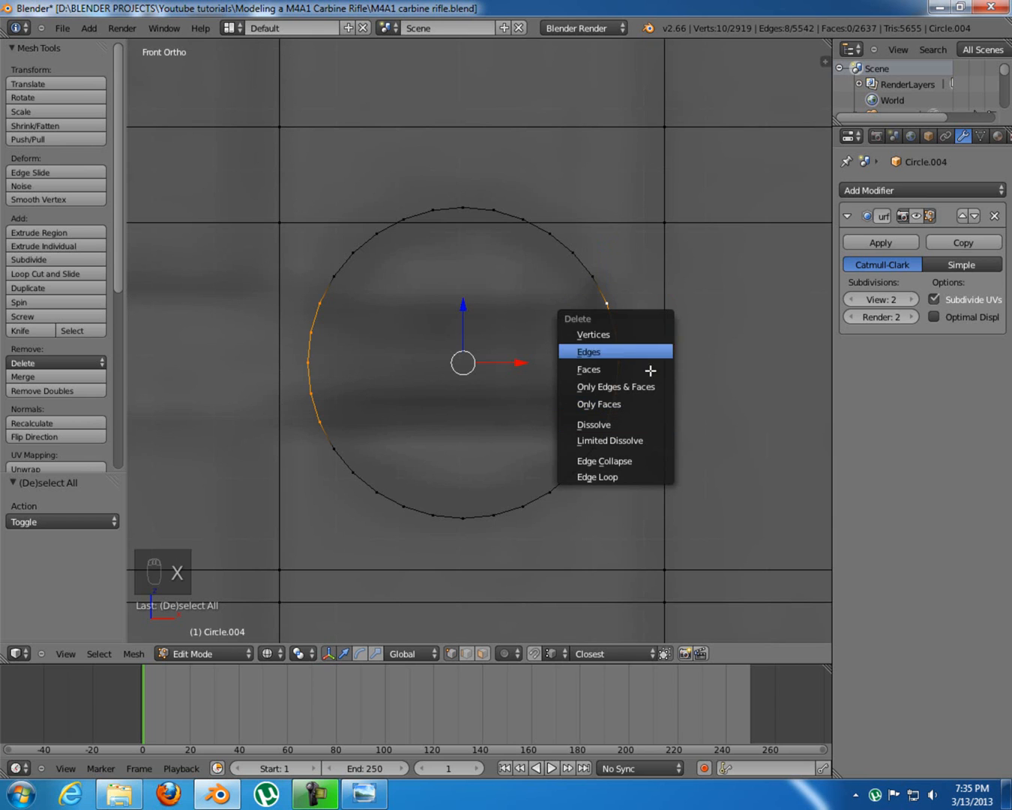
click(640, 335)
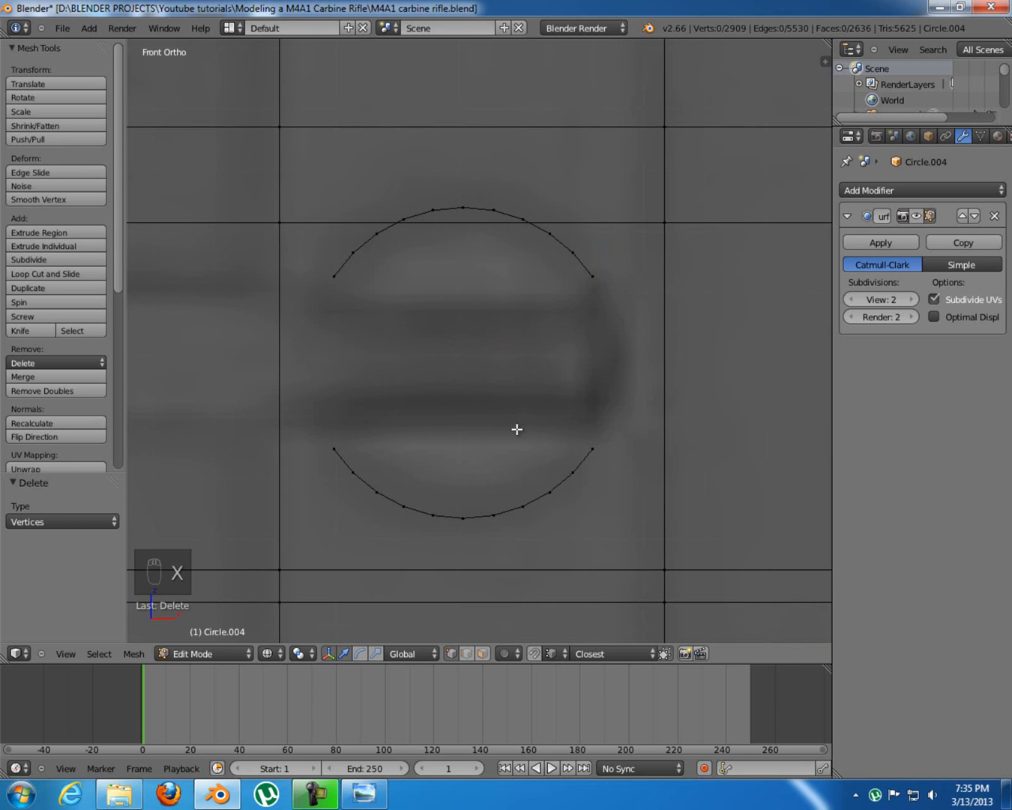
Close the upper arc and the lower arc separately, each with its own face
key(z)
mouse_move(447, 398)
middle_down()
mouse_move(508, 412)
mouse_move(448, 318)
middle_up()
key(l)
key(l)
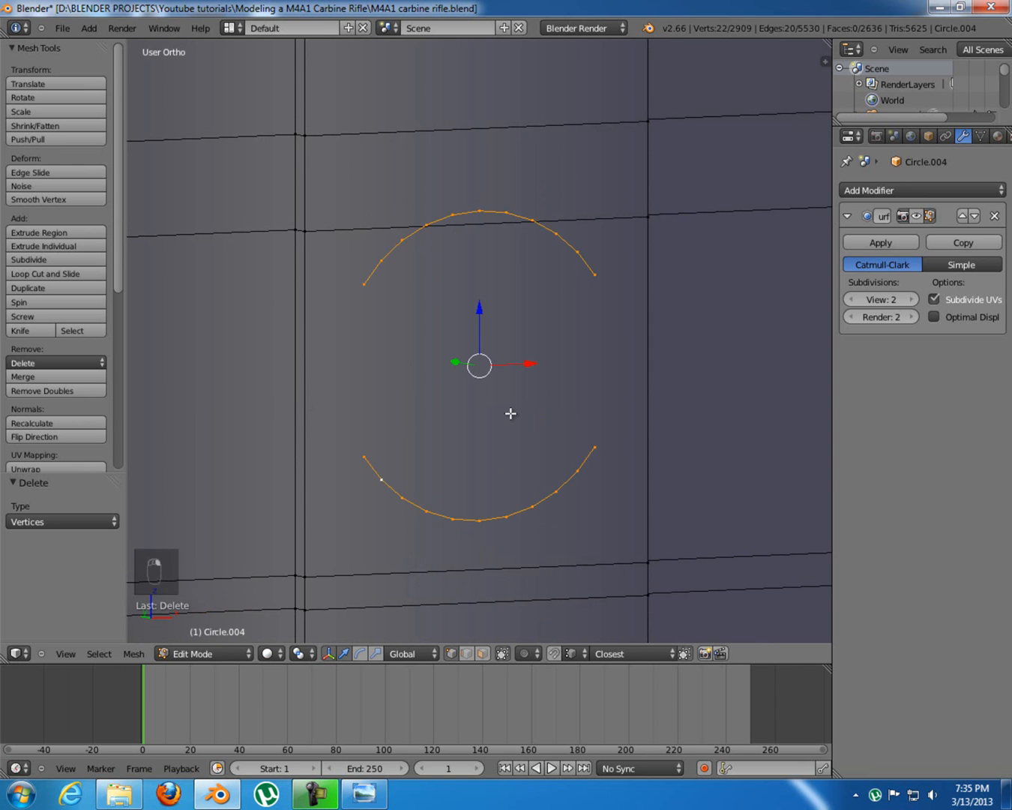
key(KP_1)
key(z)
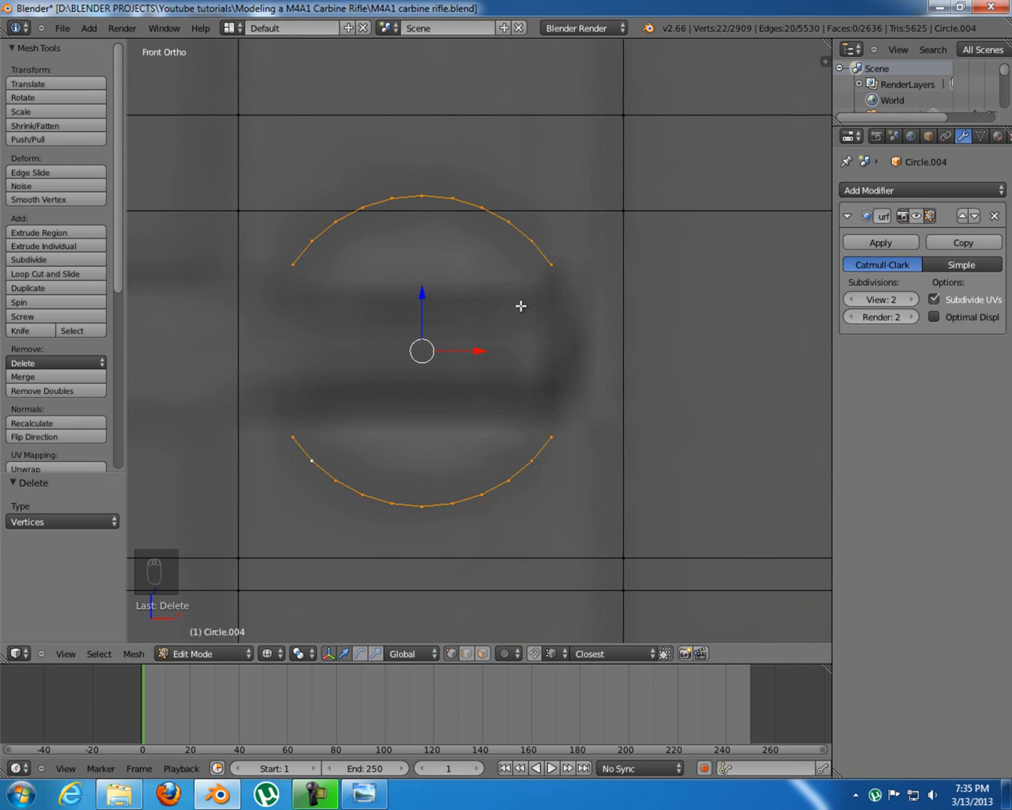
alt+right_click(541, 249)
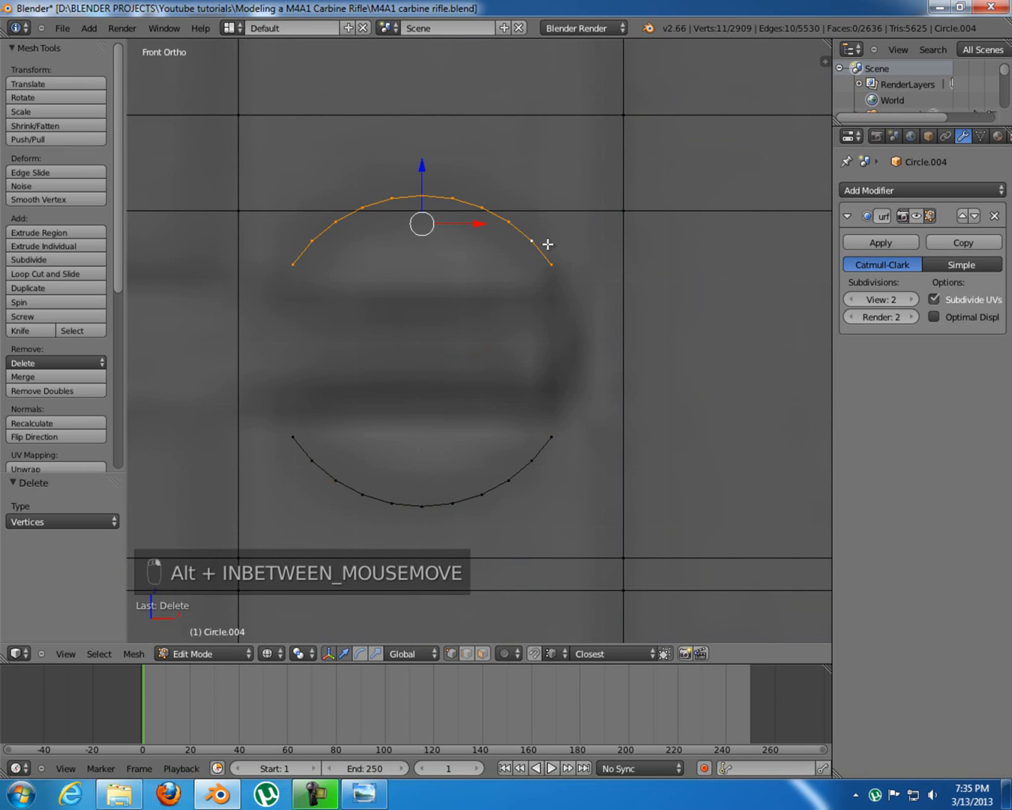
key(f)
alt+right_click(544, 459)
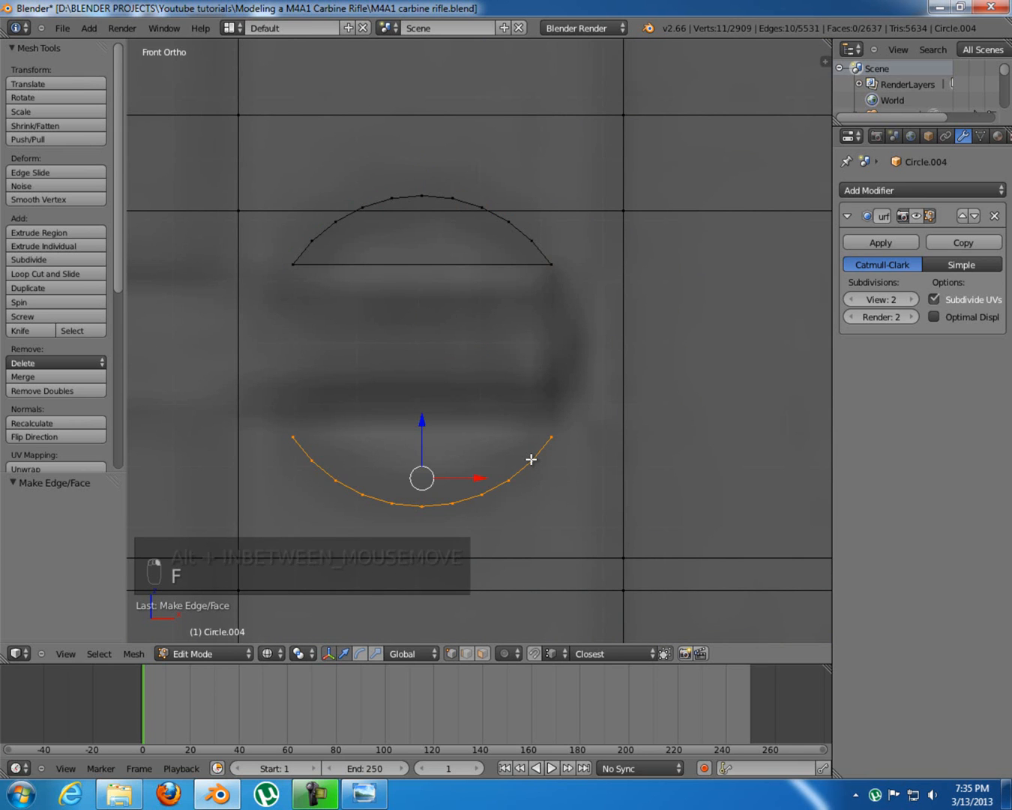
key(f)
key(a)
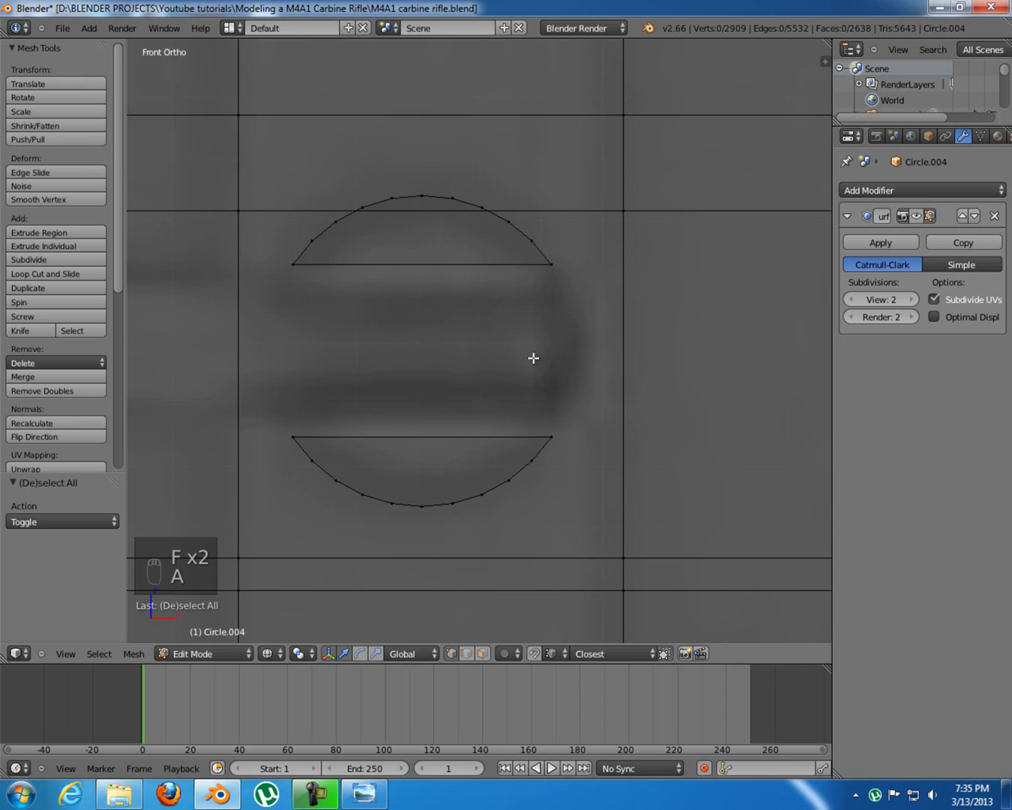
Extrude both circle-segment faces about 0.003 outward from the receiver in top view and inspect their thickness
alt+right_click(472, 265)
alt+shift+right_click(485, 435)
middle_drag(485, 437, 469, 409)
key(KP_1)
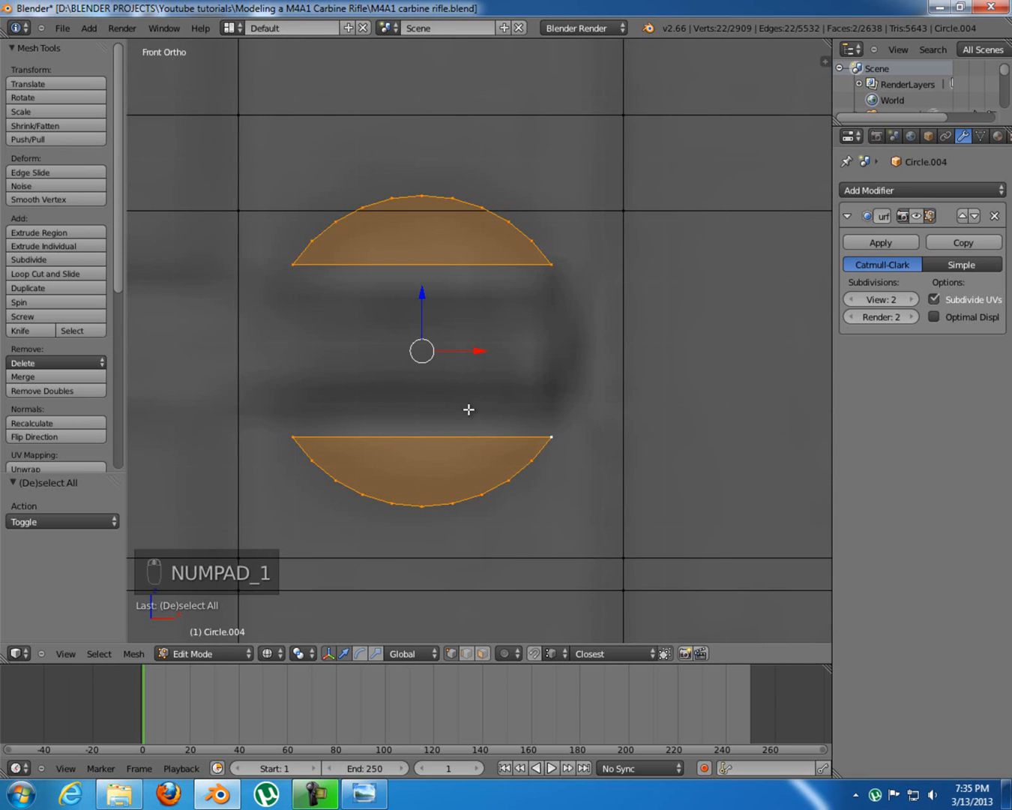
key(KP_7)
scroll(468, 409, up, 1)
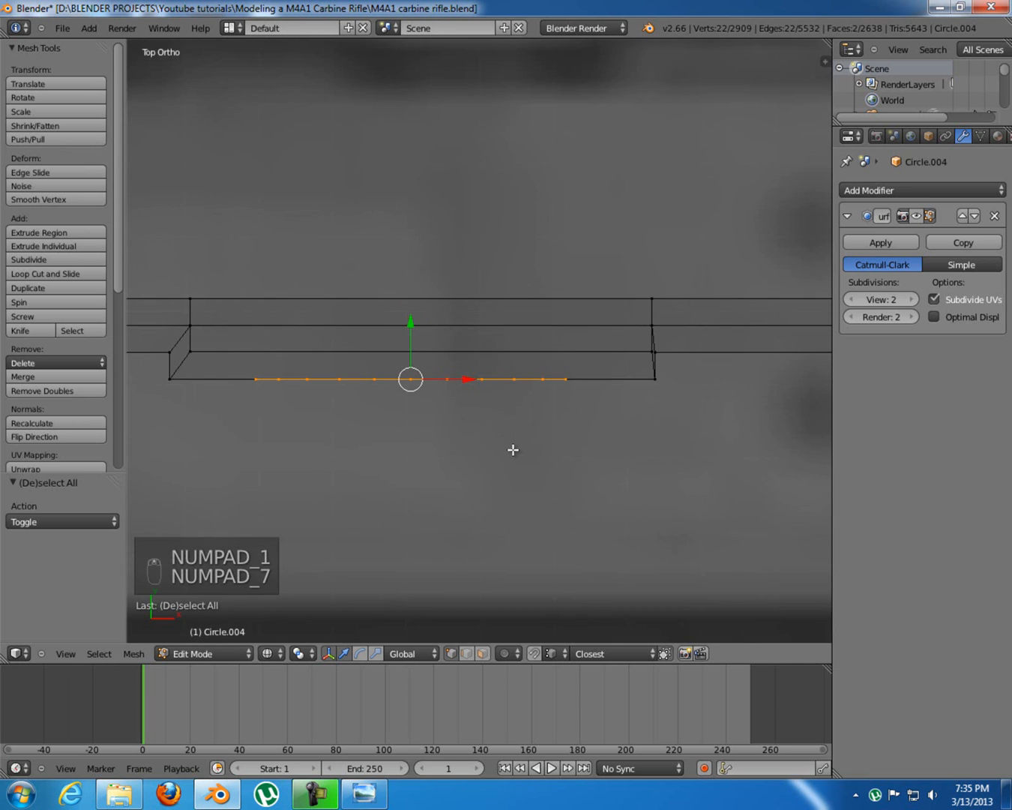
key(e)
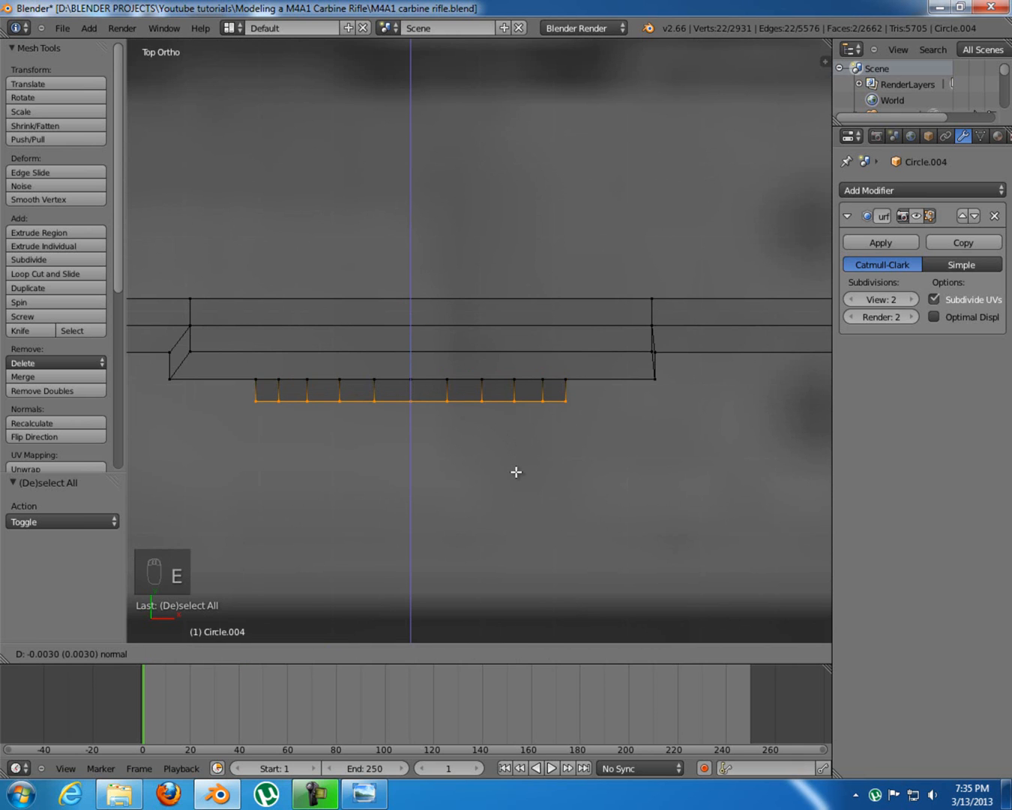
click(518, 470)
key(z)
mouse_move(375, 494)
middle_down()
mouse_move(452, 375)
mouse_move(418, 336)
mouse_move(464, 343)
middle_up()
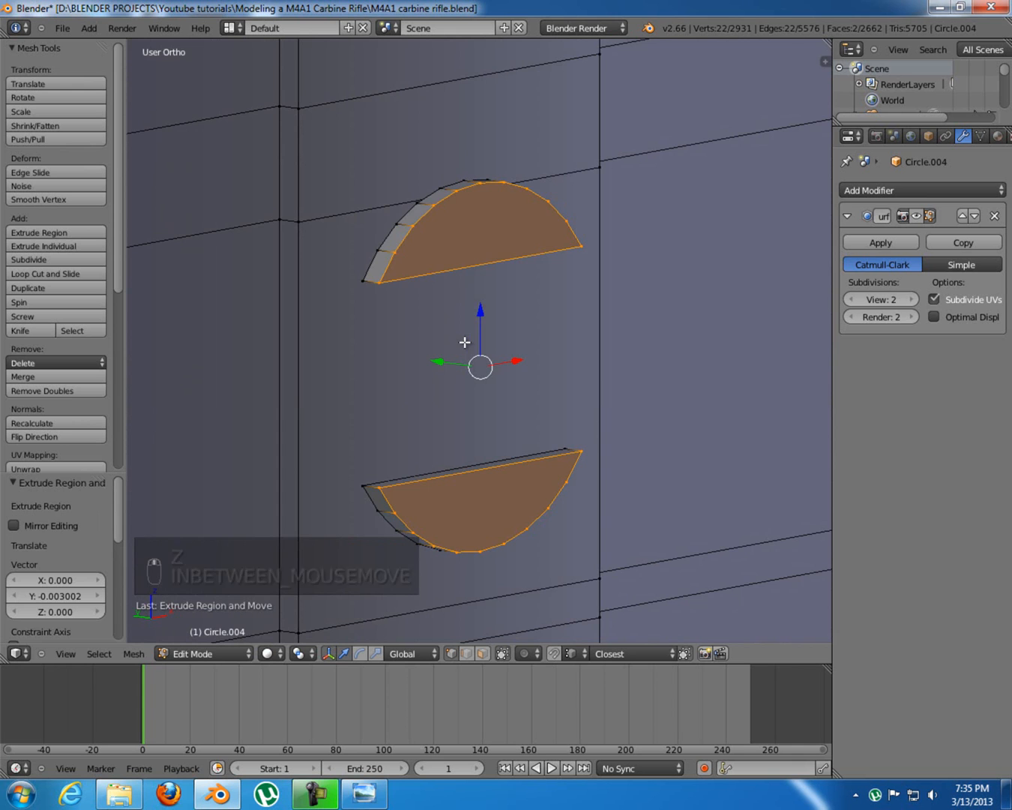
Move the entire upper circle segment slightly down to match the magazine catch in the reference photo
key(KP_1)
scroll(530, 380, down, 7)
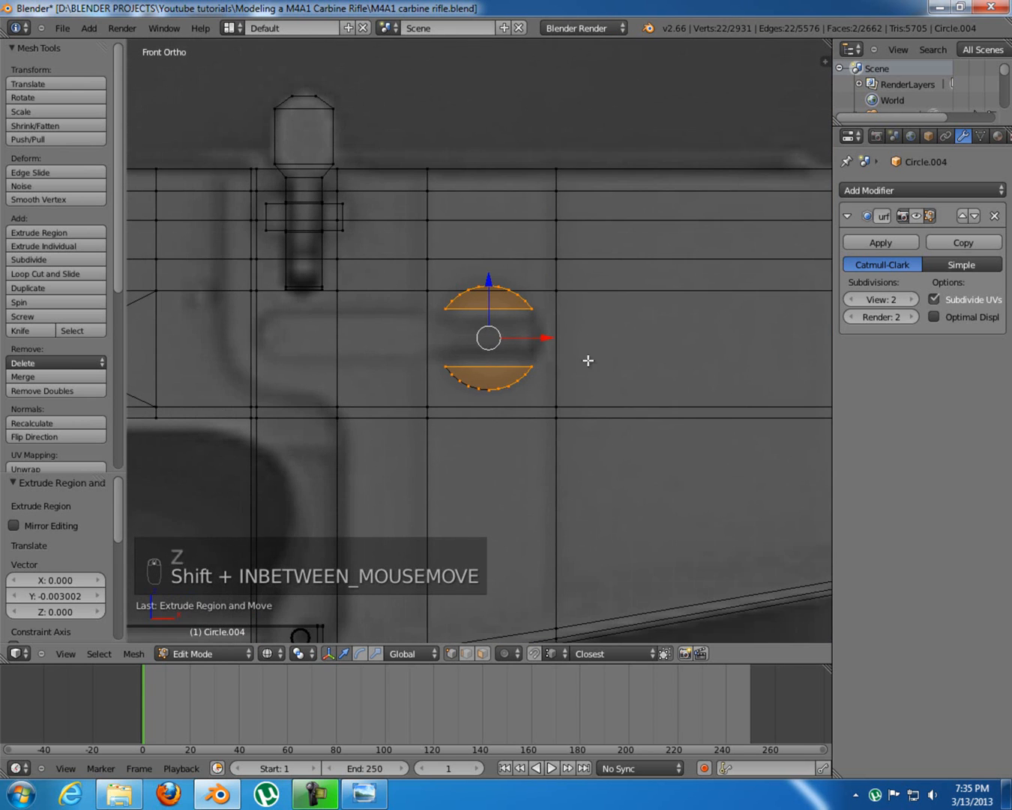
scroll(587, 363, up, 3)
key(a)
shift+middle_drag(441, 350, 484, 348)
shift+middle_drag(559, 311, 548, 316)
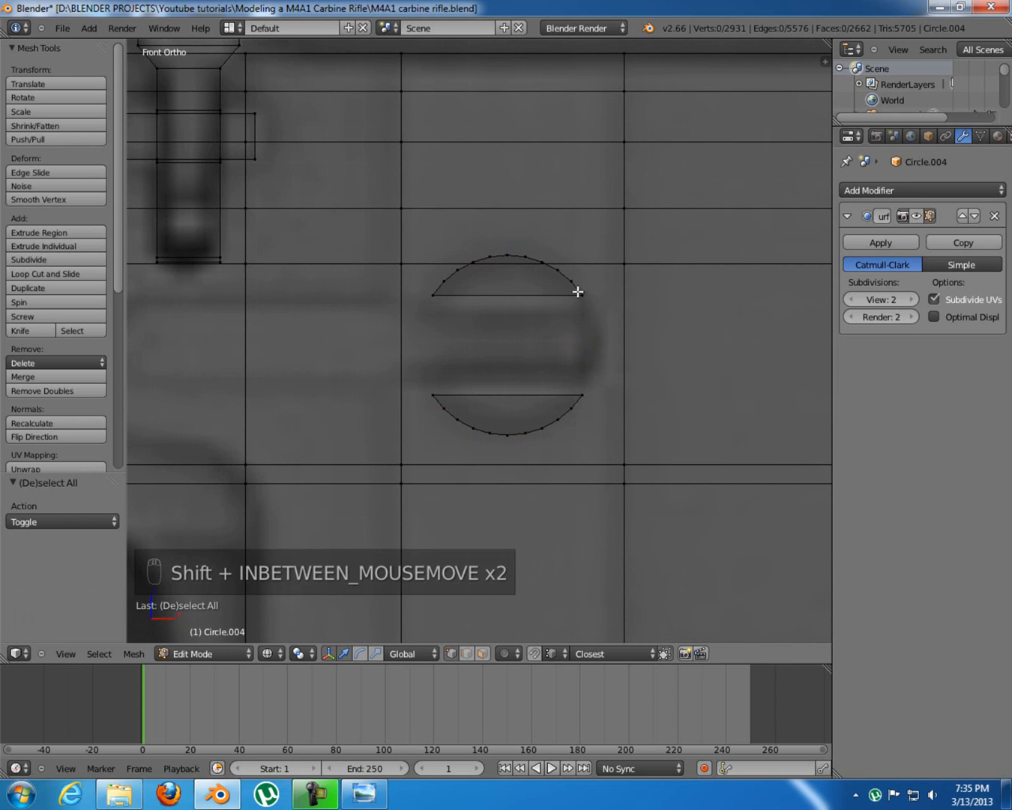
key(l)
drag(512, 219, 511, 225)
key(a)
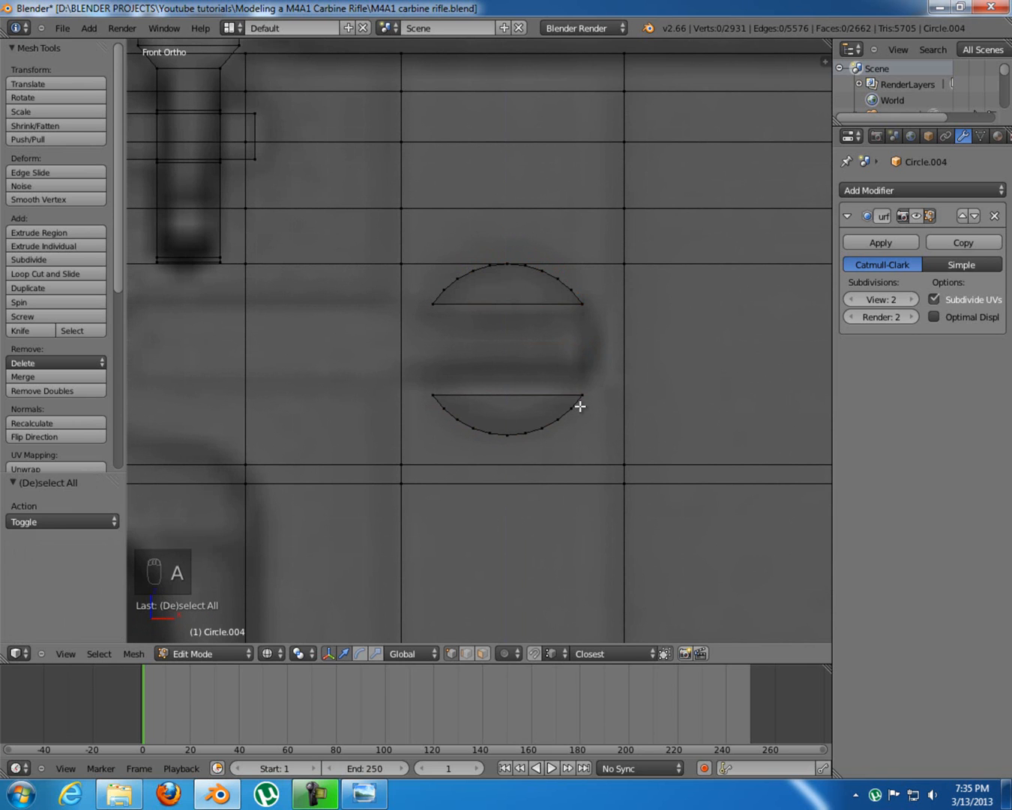
Move the entire lower circle segment slightly up and check both segments against the reference photo
key(l)
drag(512, 360, 514, 355)
key(a)
shift+middle_drag(472, 439, 598, 436)
scroll(601, 442, down, 4)
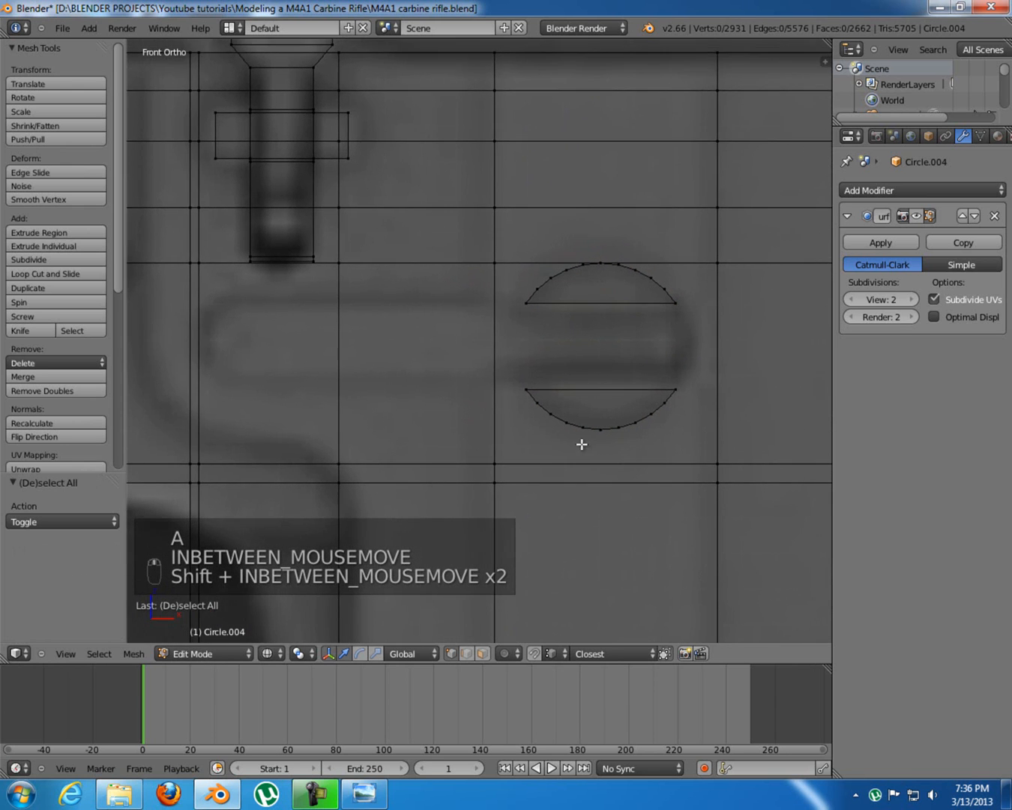
scroll(531, 431, up, 2)
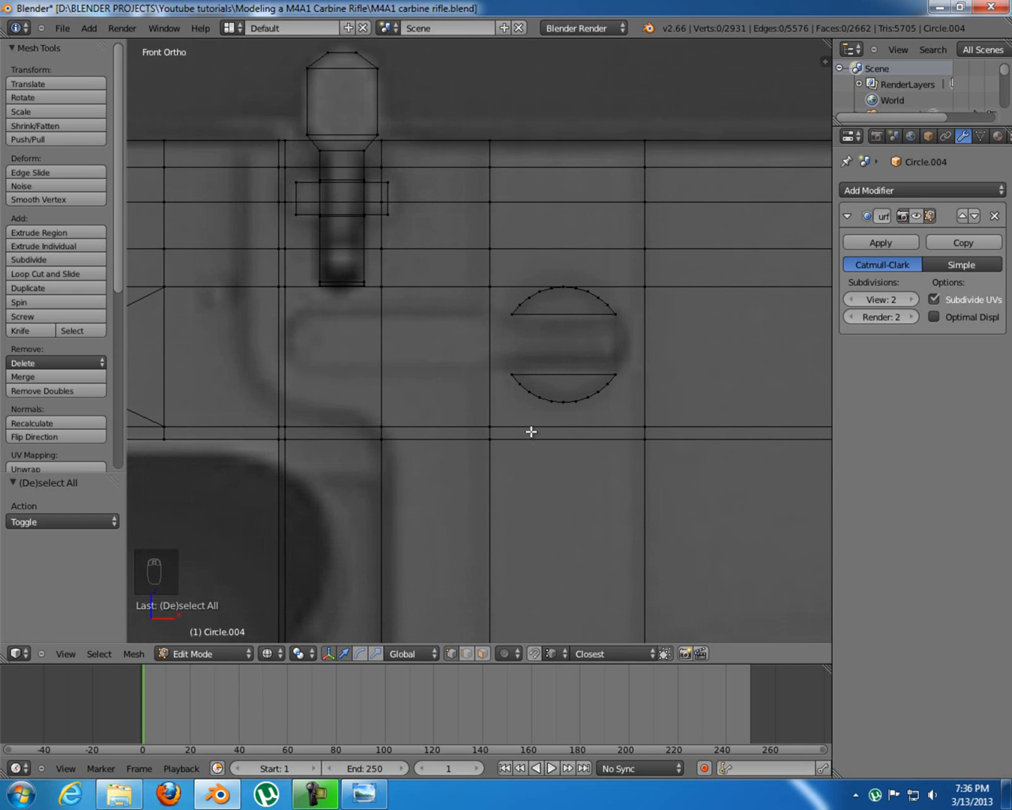
shift+middle_drag(581, 404, 534, 417)
scroll(533, 423, up, 2)
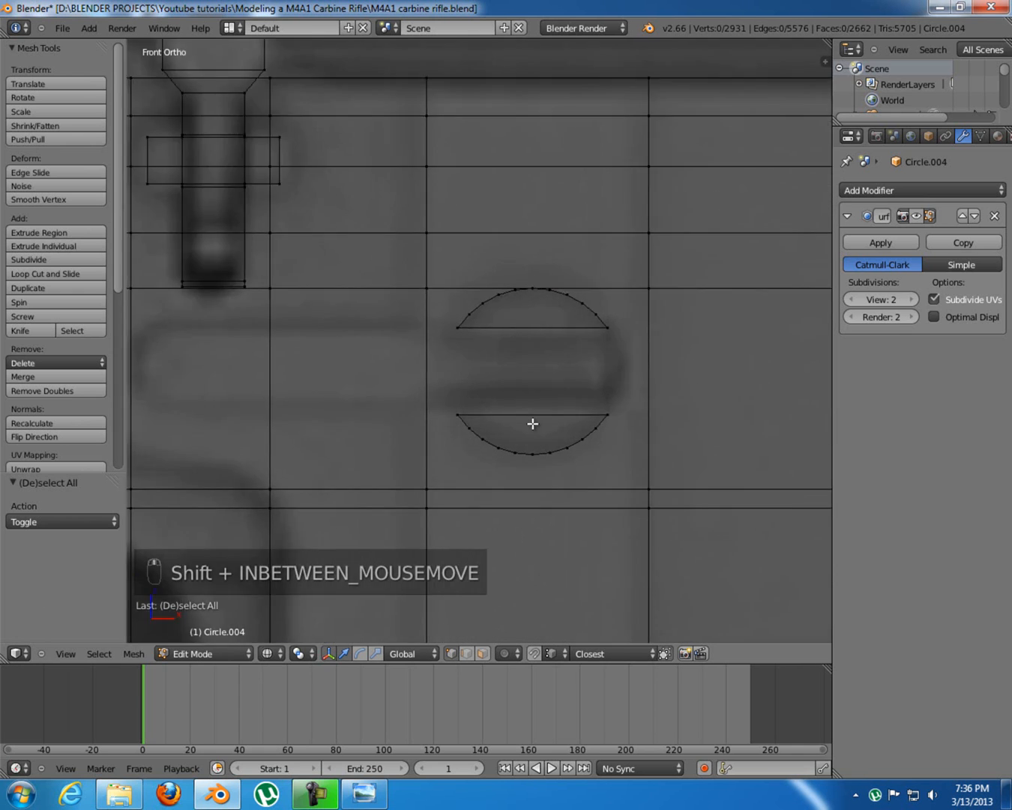
Examine the magazine catch and its bar in the rifle reference photo in Windows Photo Viewer, and return to Blender
key(ctrl+r)
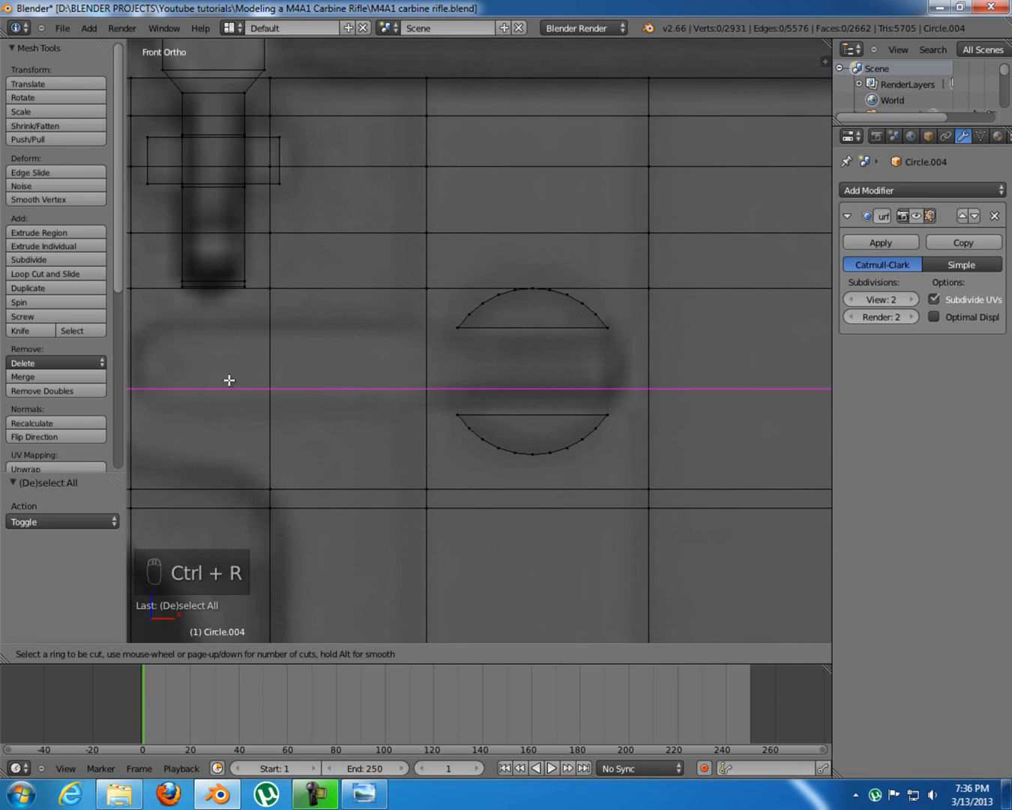
click(491, 395)
click(375, 796)
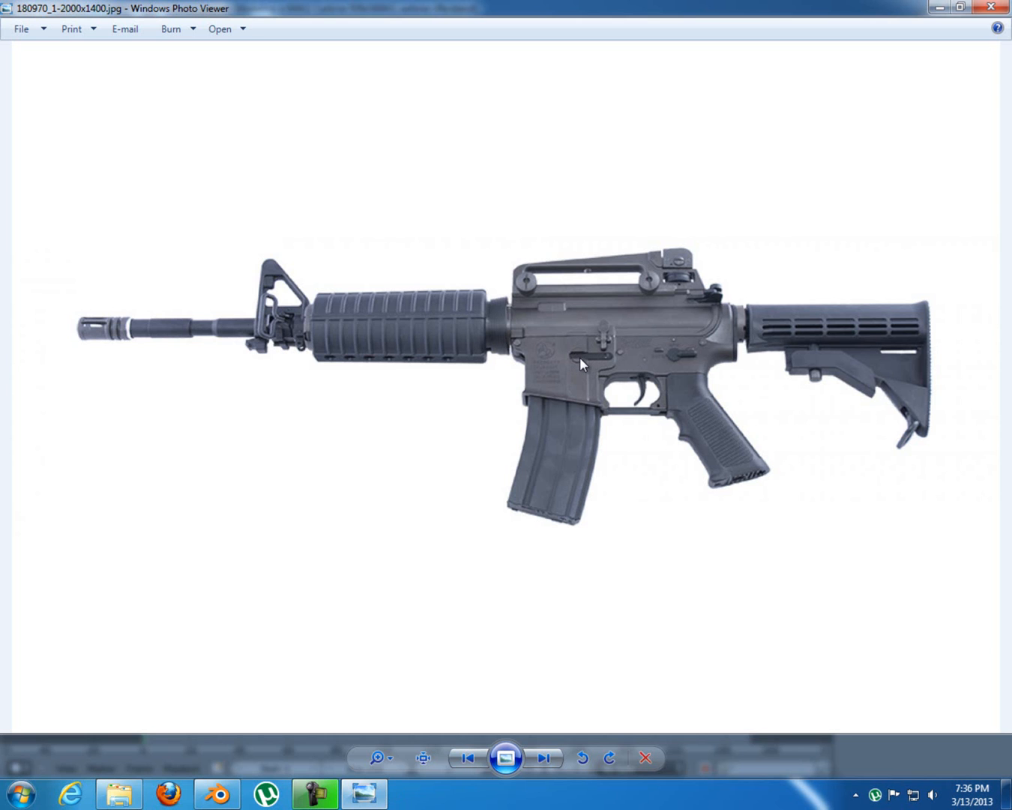
click(319, 796)
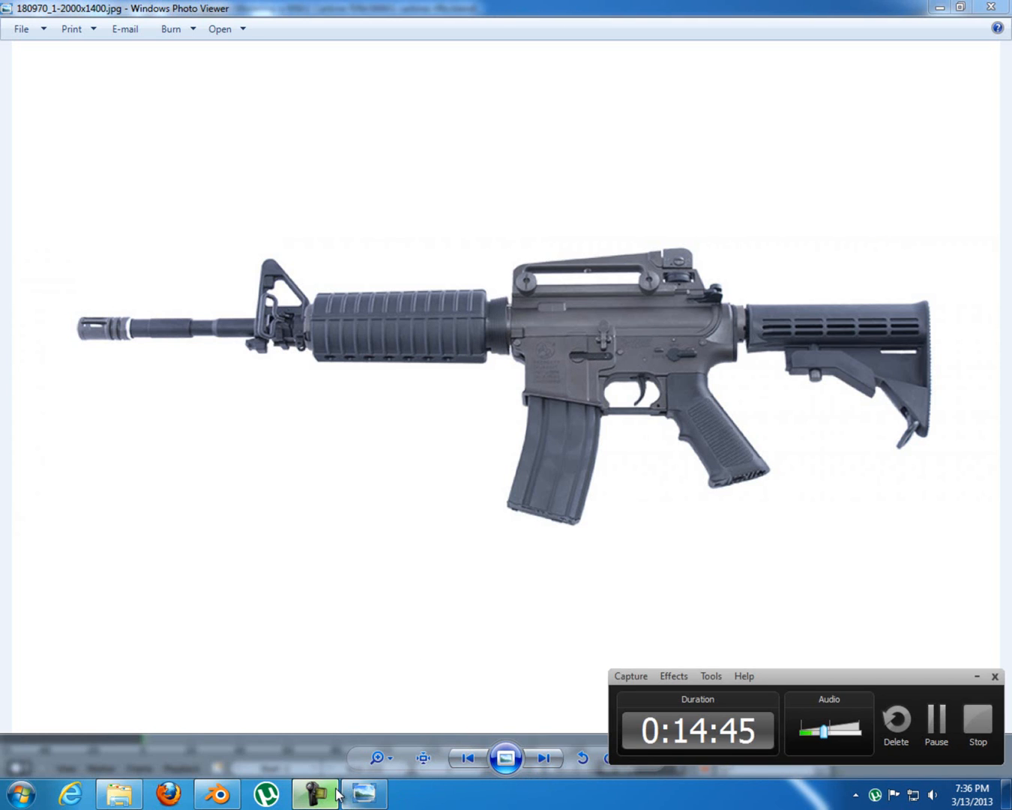
click(361, 796)
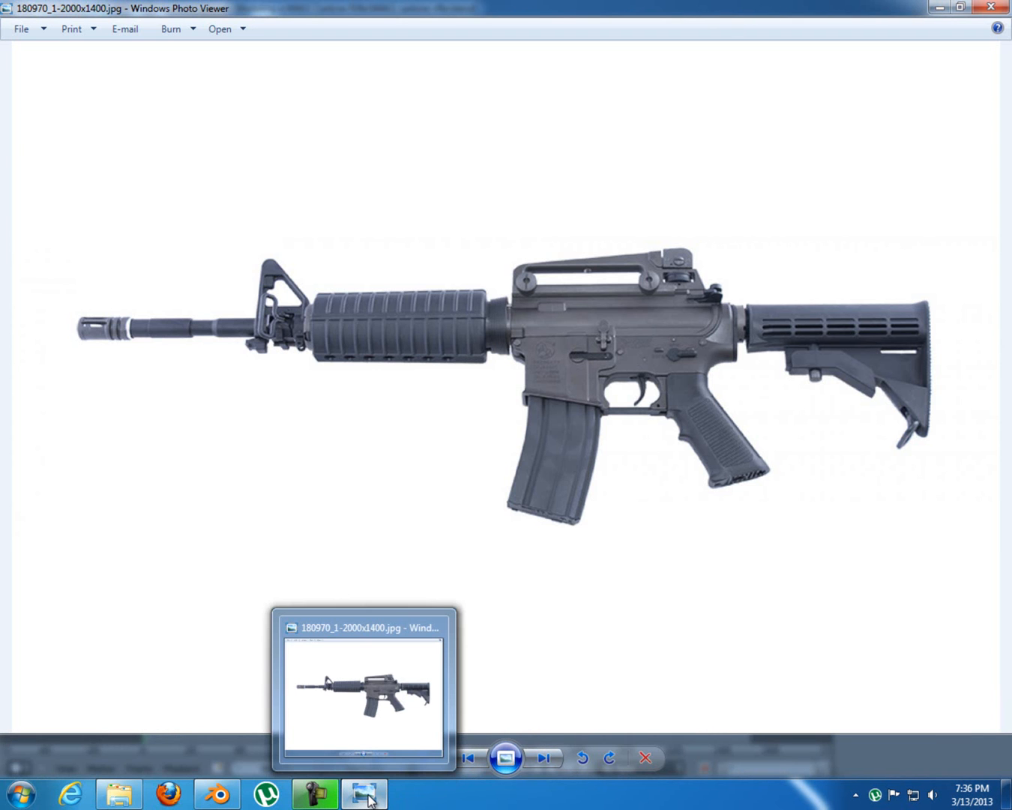
click(369, 800)
Add a plane to the mesh and rotate it 90° about the X axis so it faces the front view
shift+middle_drag(472, 314, 632, 329)
scroll(449, 297, down, 3)
scroll(513, 300, up, 4)
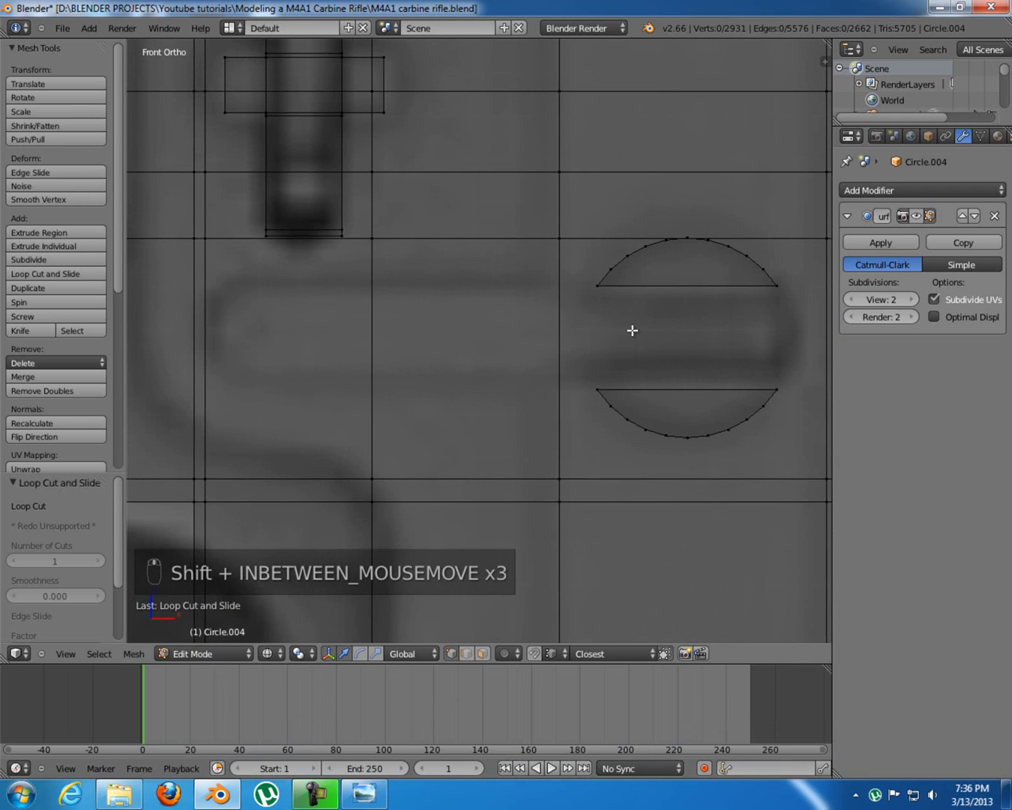
key(shift+a)
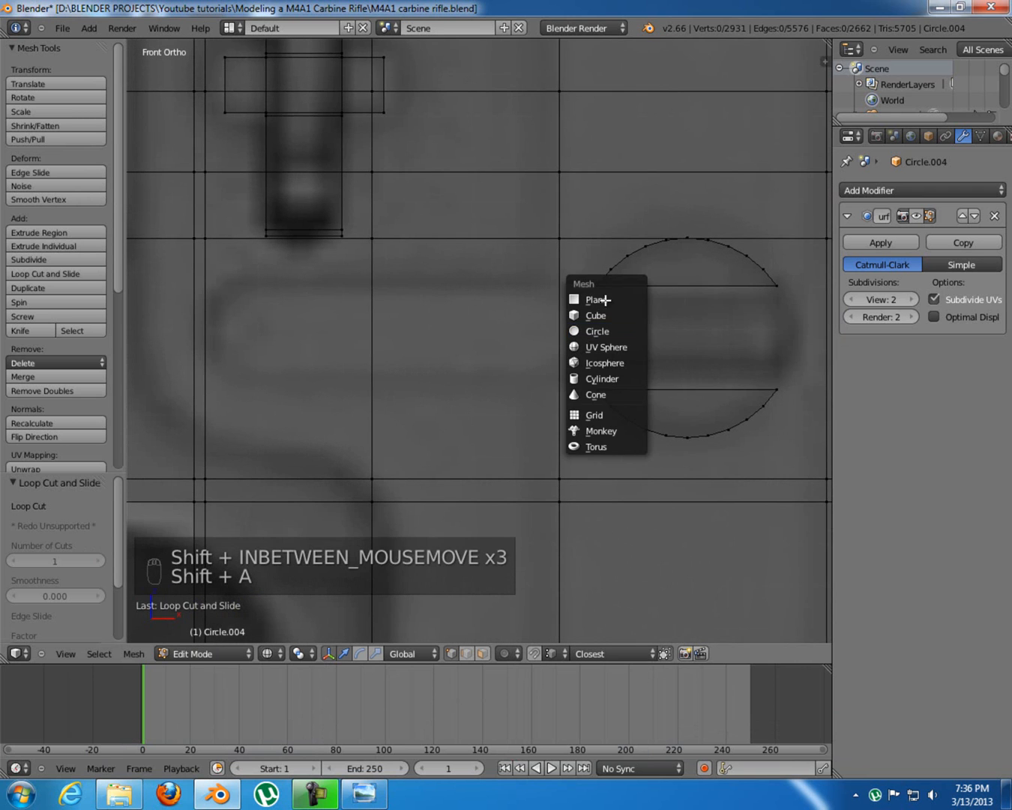
click(610, 299)
scroll(612, 297, down, 5)
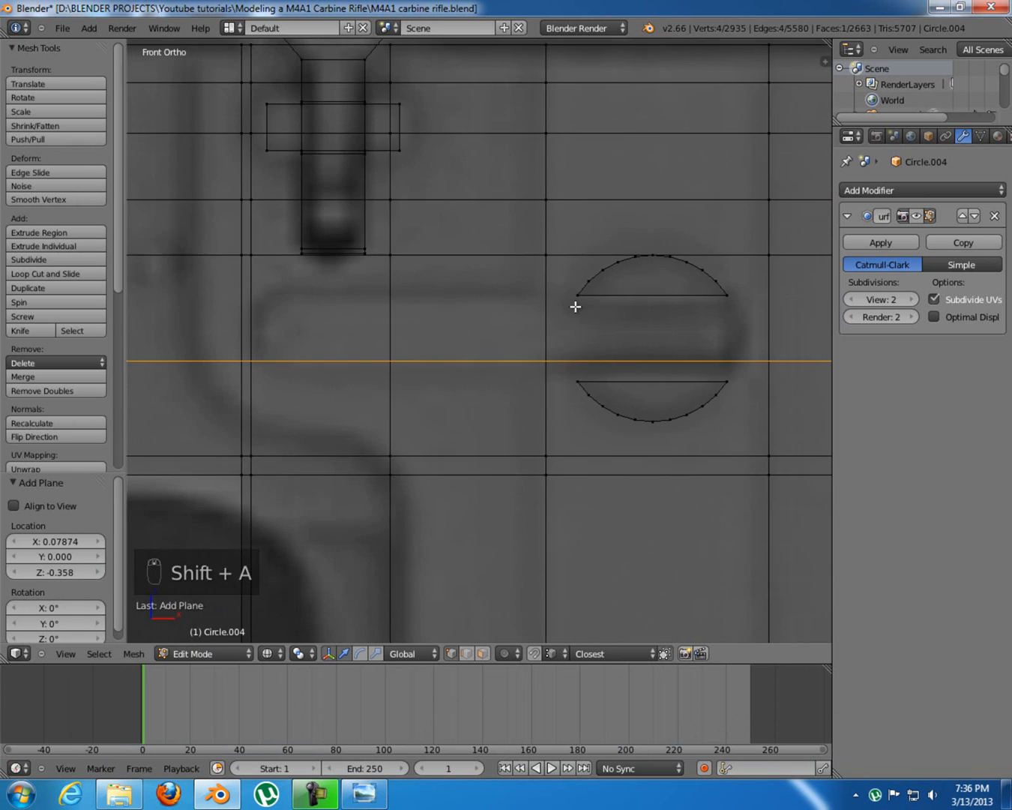
scroll(571, 322, down, 5)
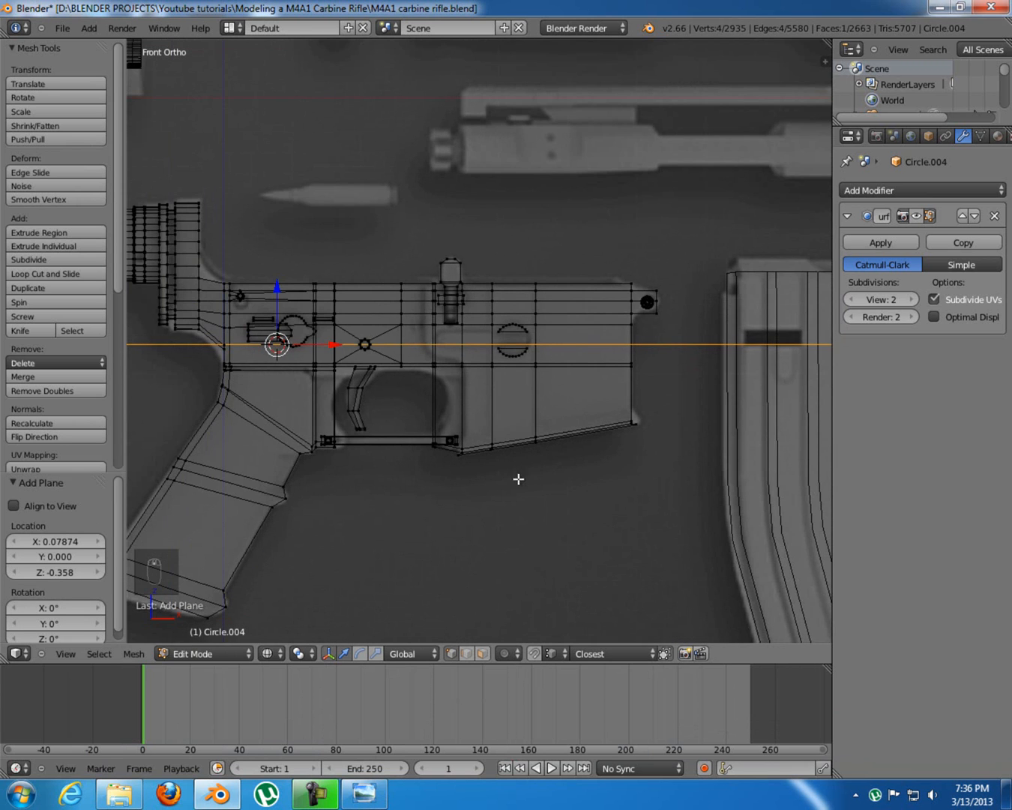
text(rx90)
key(Return)
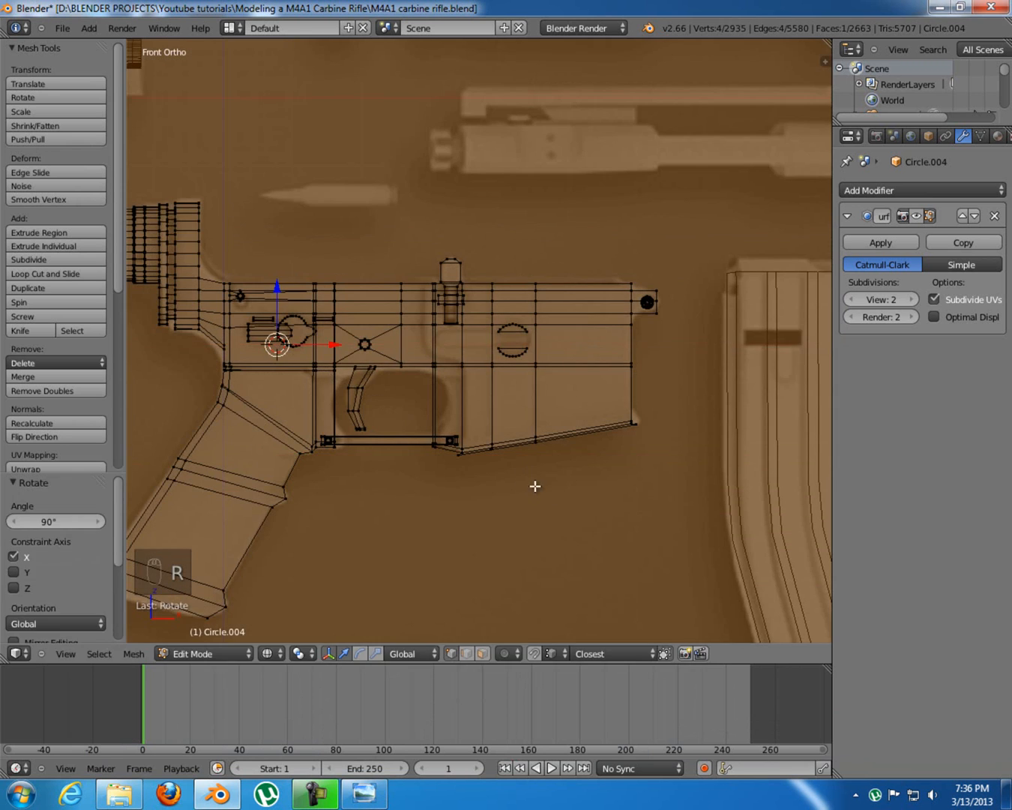
Scale the plane by about 0.063 and move it about 0.27 along X onto the bar beside the round magazine catch
key(s)
click(280, 361)
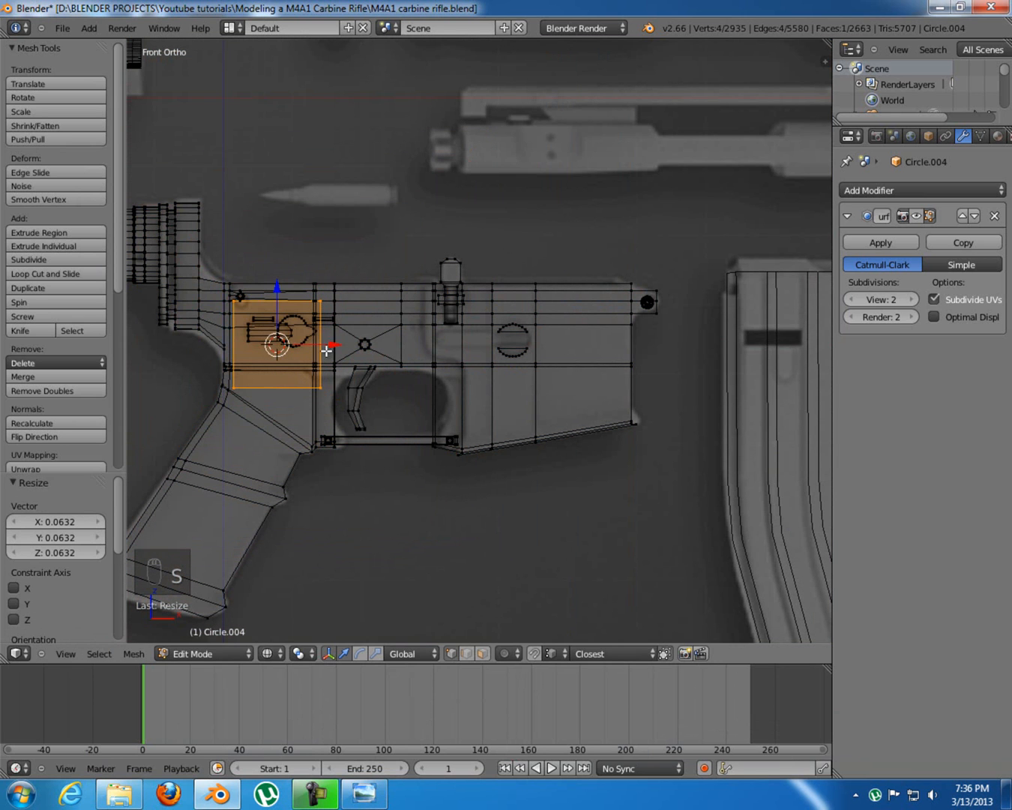
key(g)
key(x)
click(509, 352)
scroll(583, 408, up, 5)
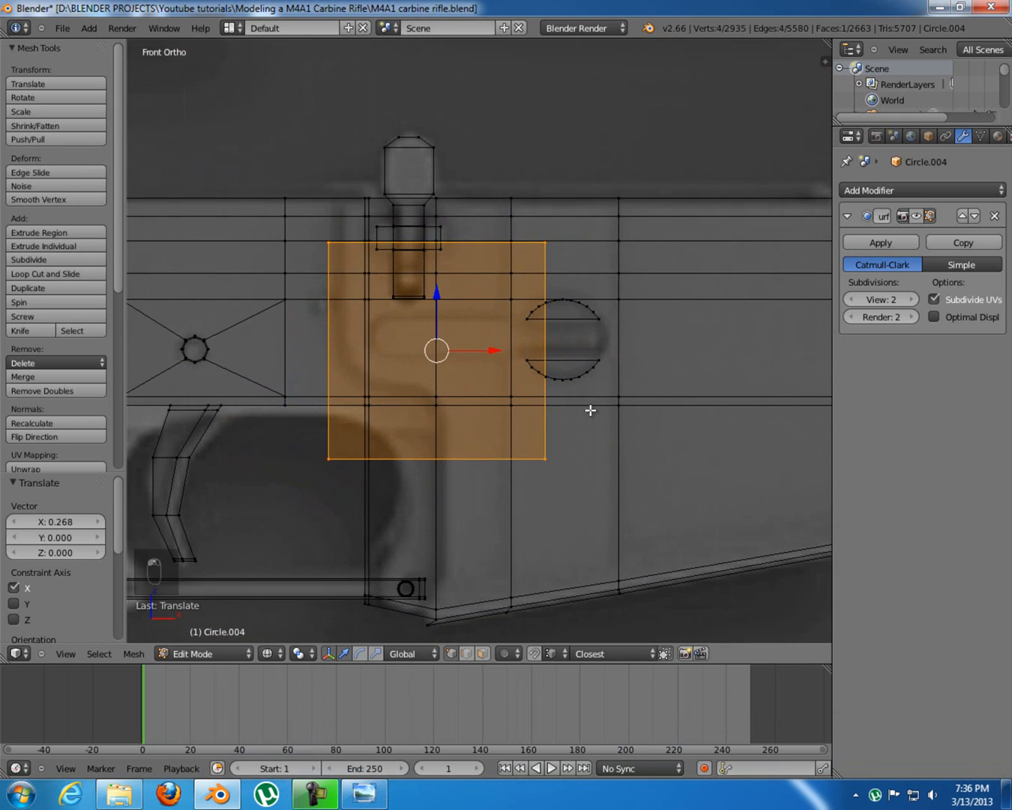
scroll(590, 412, up, 1)
shift+middle_drag(589, 412, 613, 422)
scroll(641, 493, up, 2)
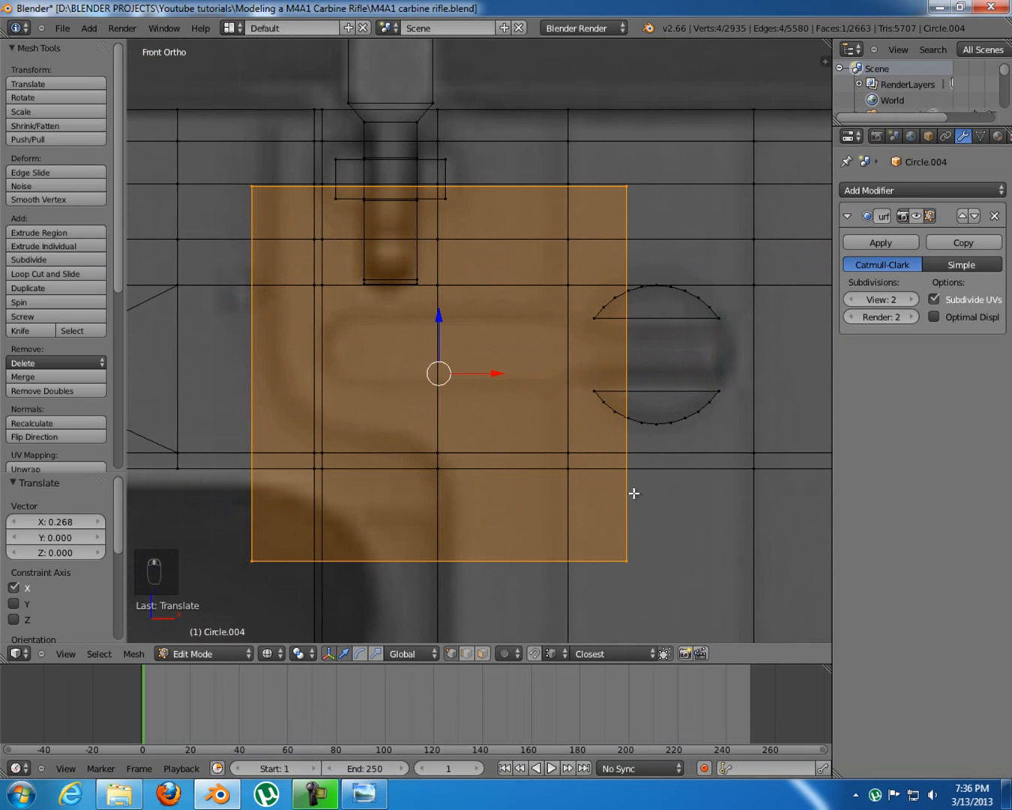
key(g)
click(651, 482)
Scale the plane along Z by about 0.23 and 0.87, raising it about 0.0024, to match the bar's height in the reference
key(s)
key(z)
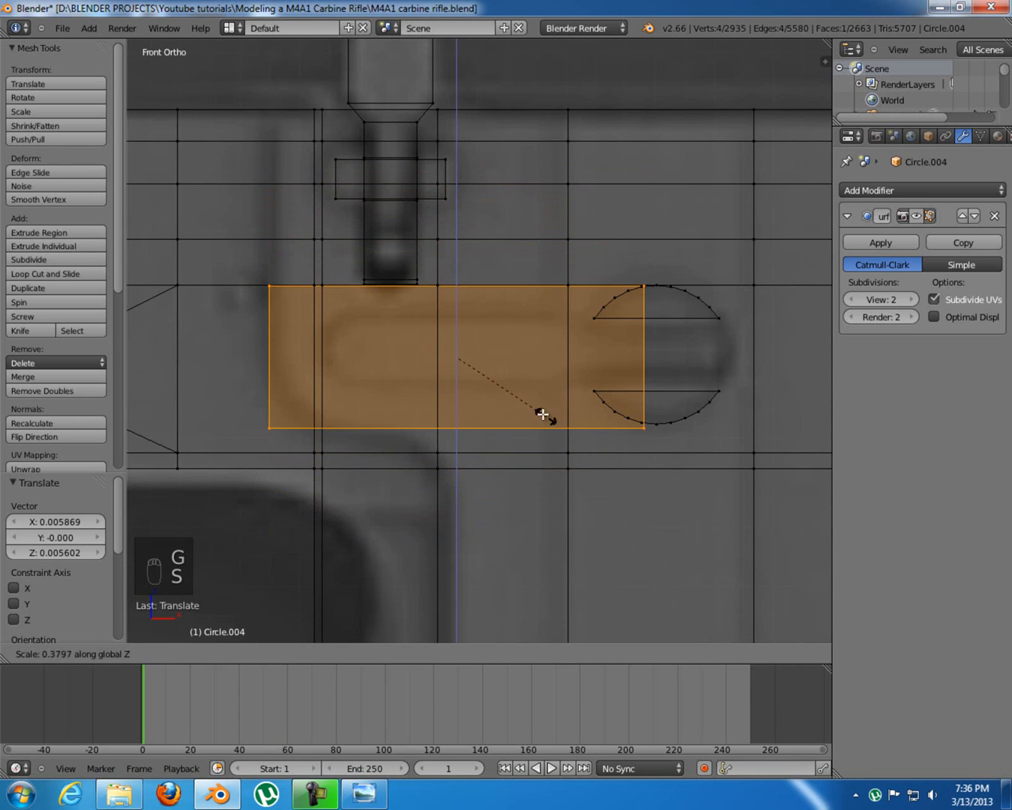
click(499, 379)
key(g)
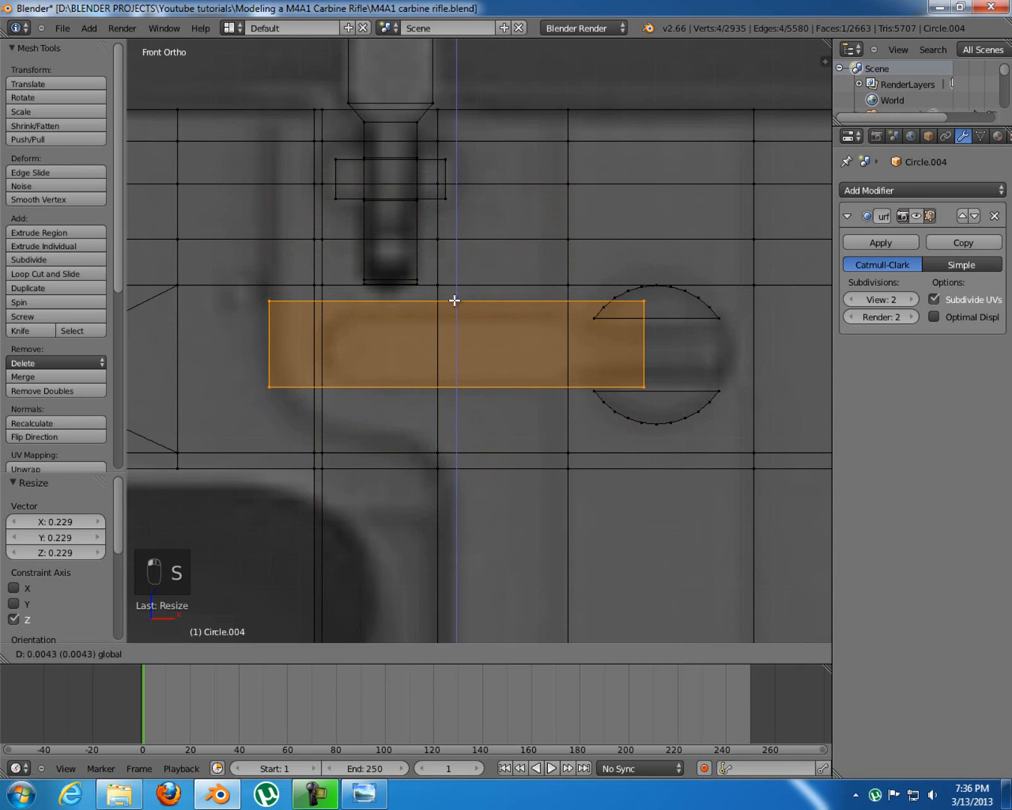
click(456, 306)
key(s)
key(z)
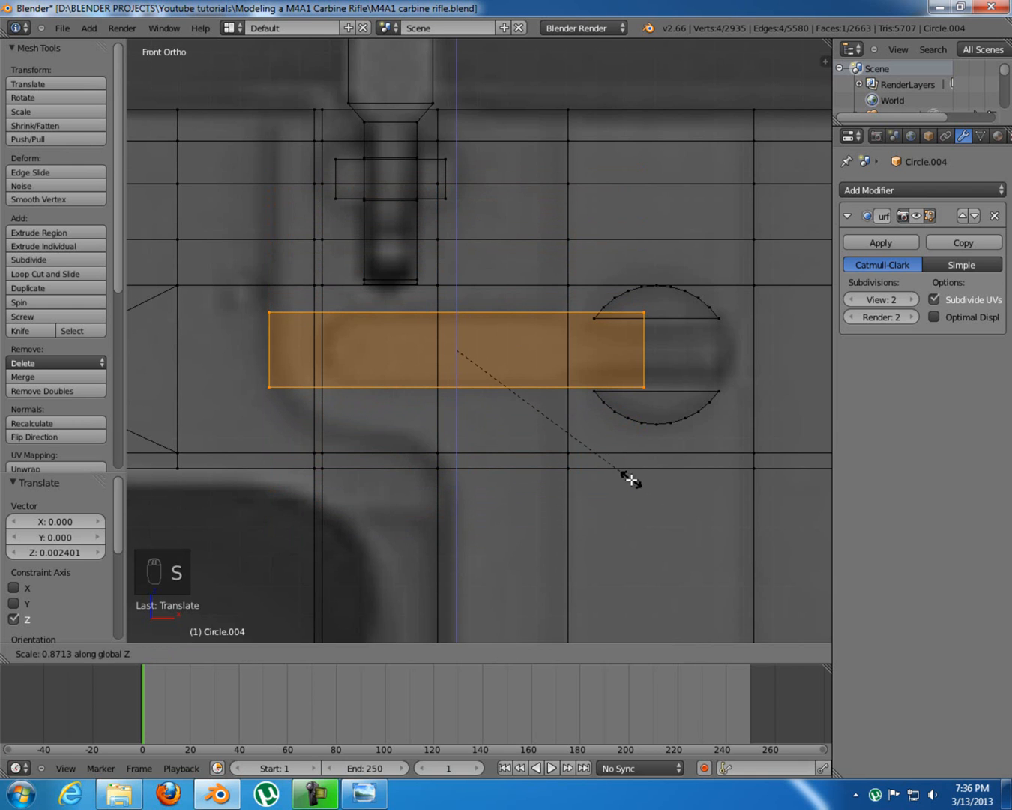
click(631, 479)
Shorten the plane along X and shift it about 0.005 toward the round catch to match the bar's length
key(s)
key(x)
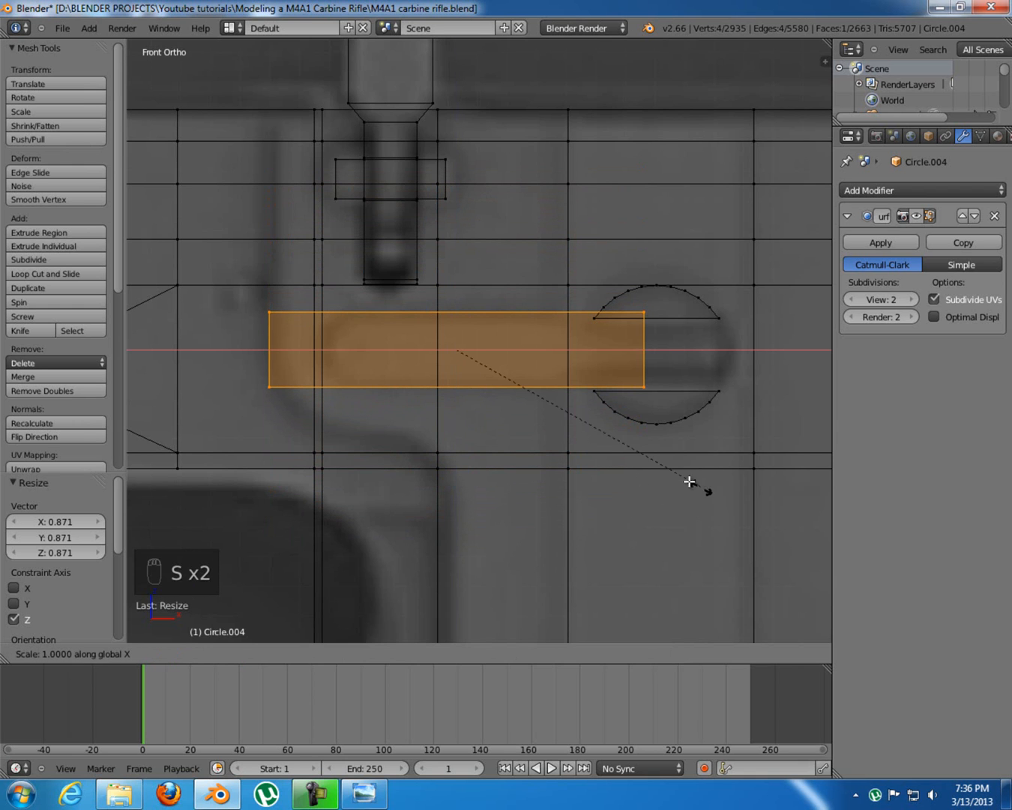
click(637, 458)
mouse_move(512, 350)
mouse_down()
mouse_move(538, 354)
mouse_move(528, 350)
mouse_up()
Move the plane about 0.076 outward along Y in top view and check its placement on the receiver in shaded front view
shift+middle_drag(627, 422, 570, 422)
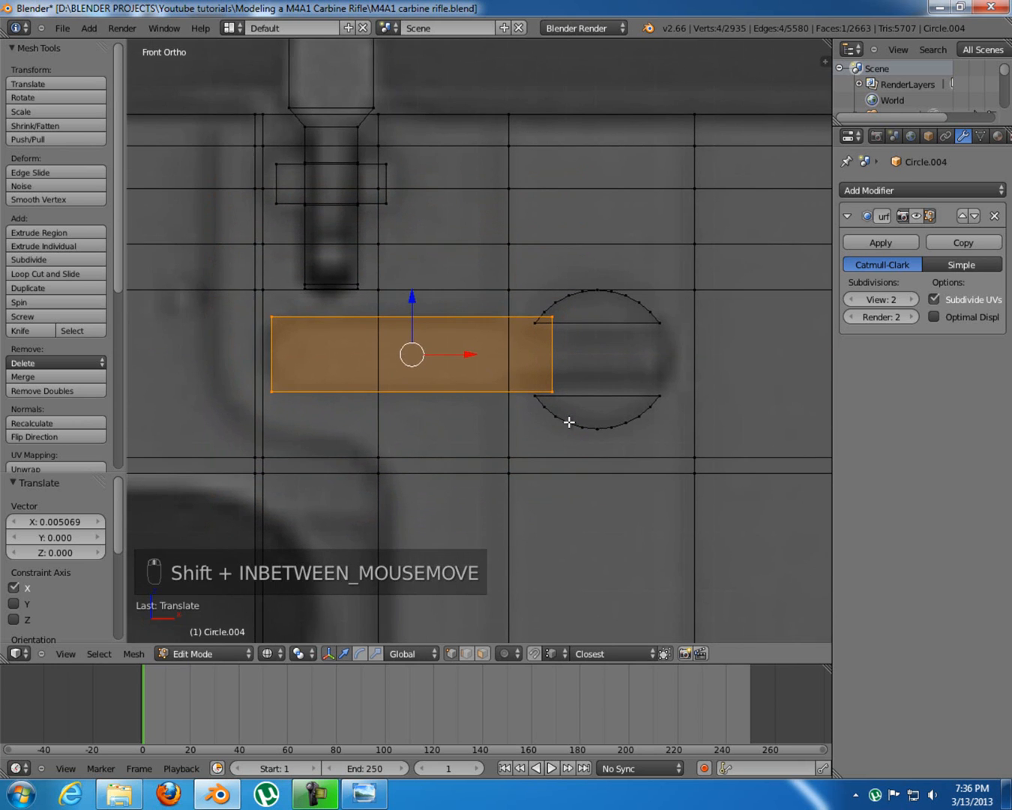
key(KP_7)
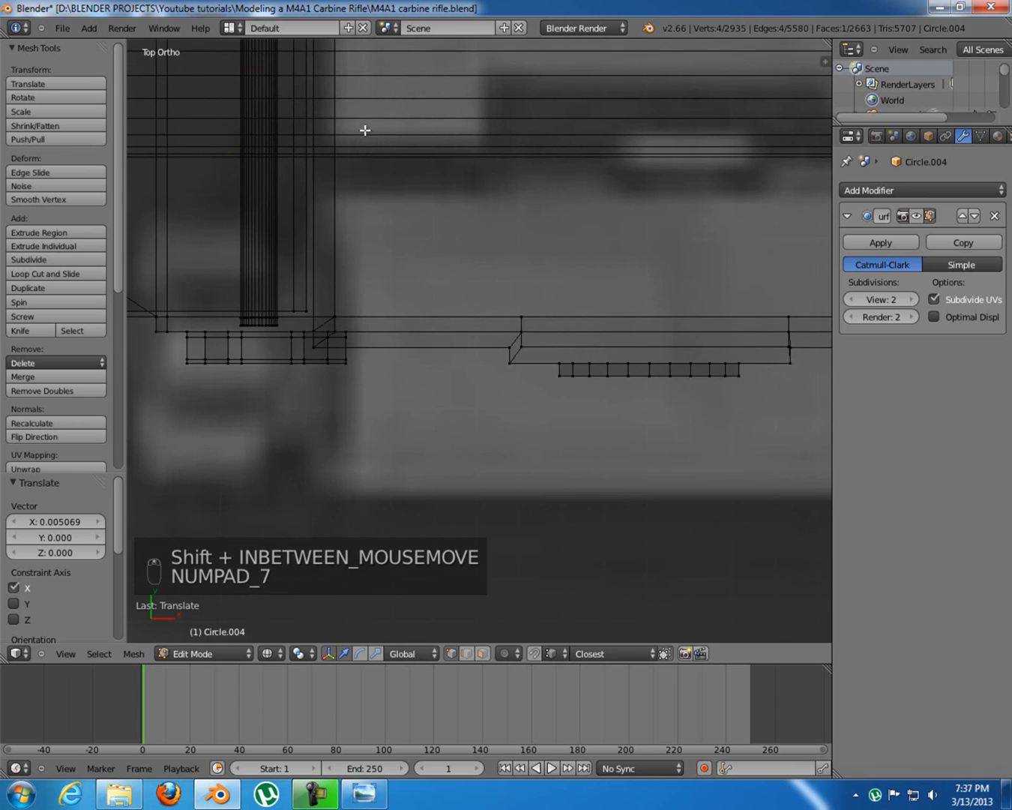
scroll(362, 128, down, 2)
drag(412, 66, 480, 345)
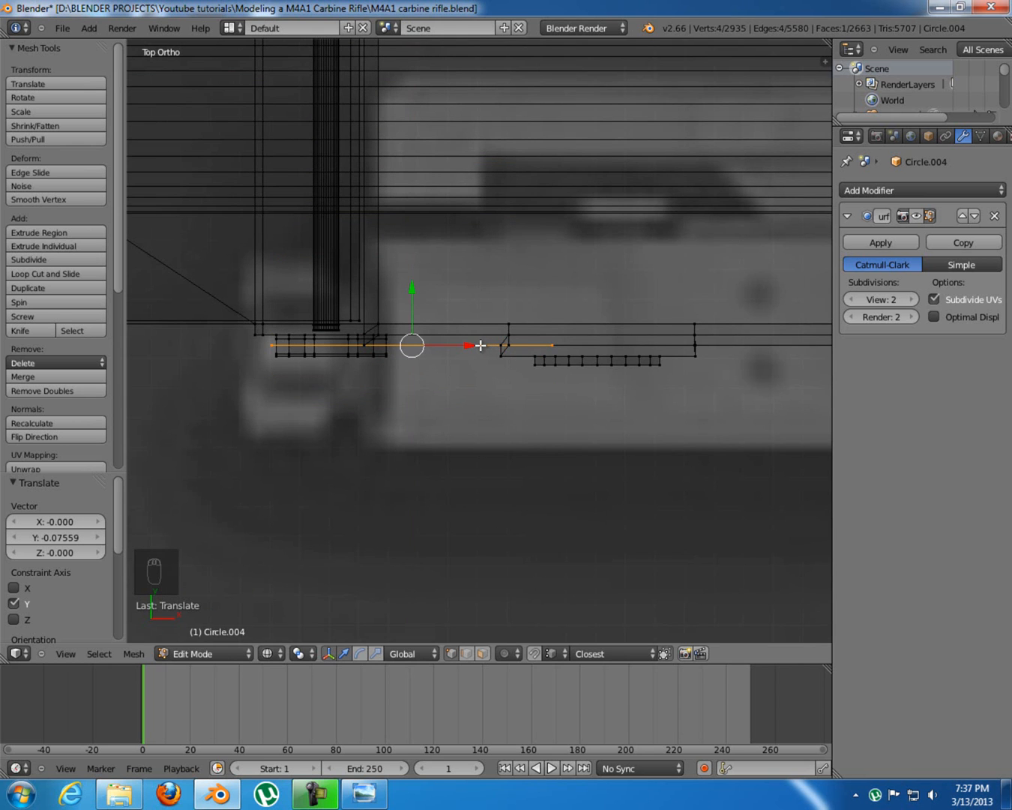
key(KP_1)
key(z)
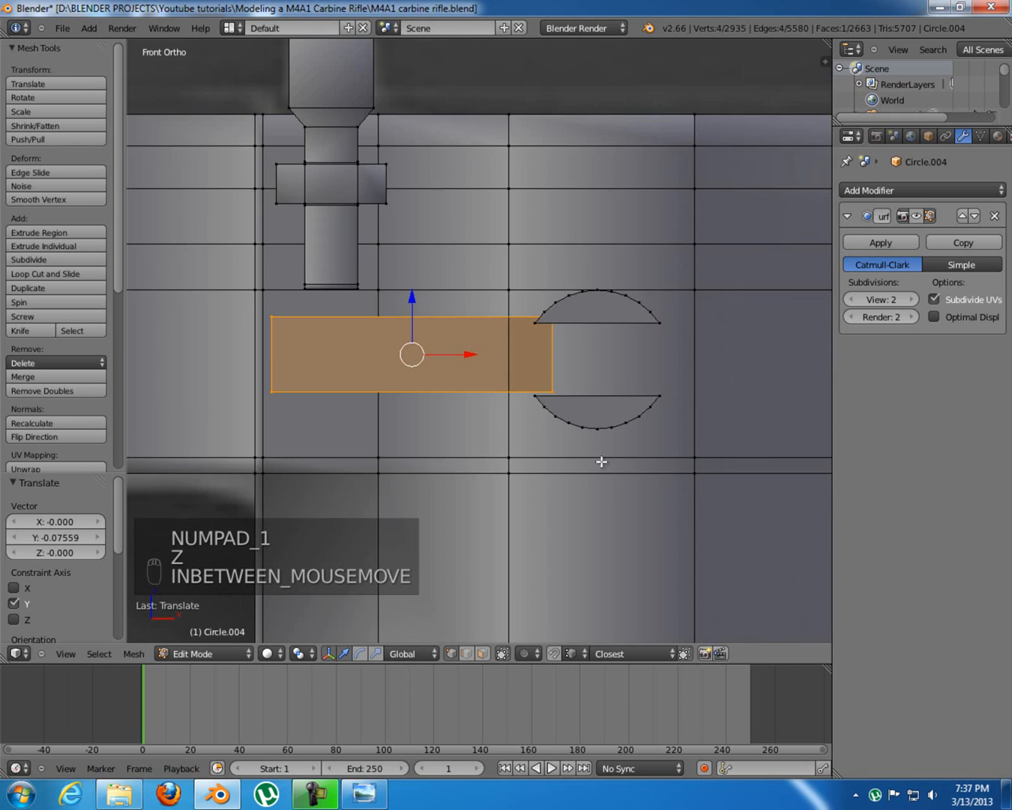
key(z)
key(z)
shift+middle_drag(581, 489, 565, 426)
scroll(569, 453, up, 2)
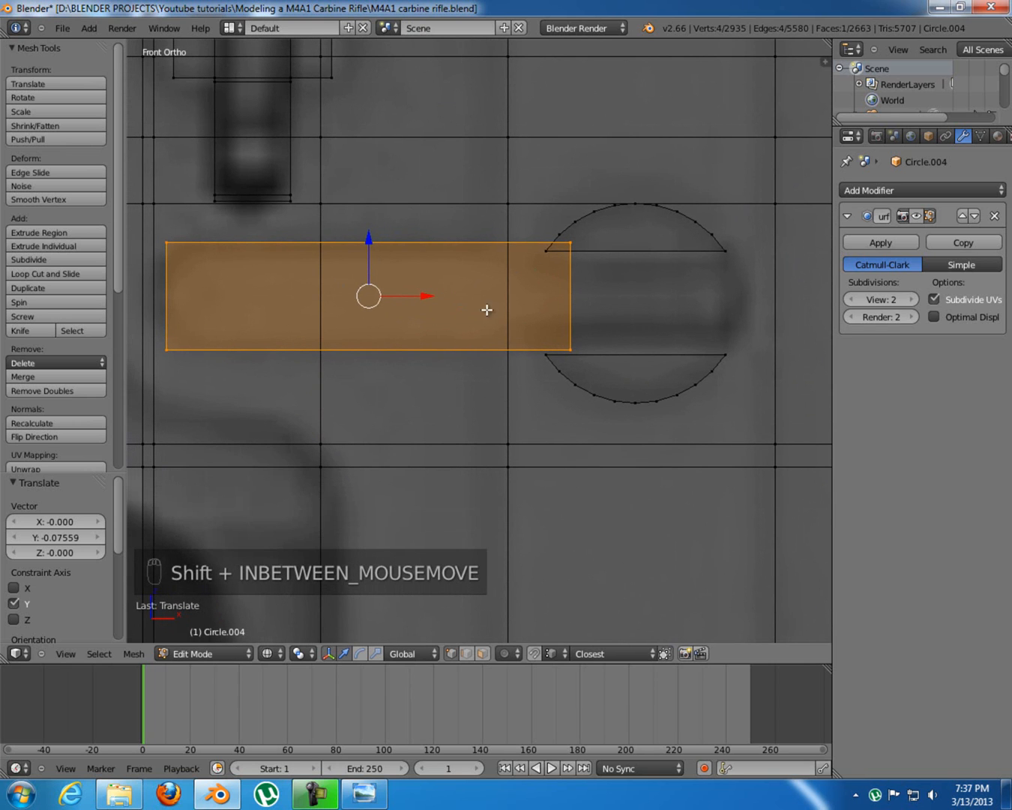
Lower the whole plane about 0.0017 and scale it by about 0.88 along Z to fit between the two circle segments
right_click(572, 249)
shift+right_click(582, 341)
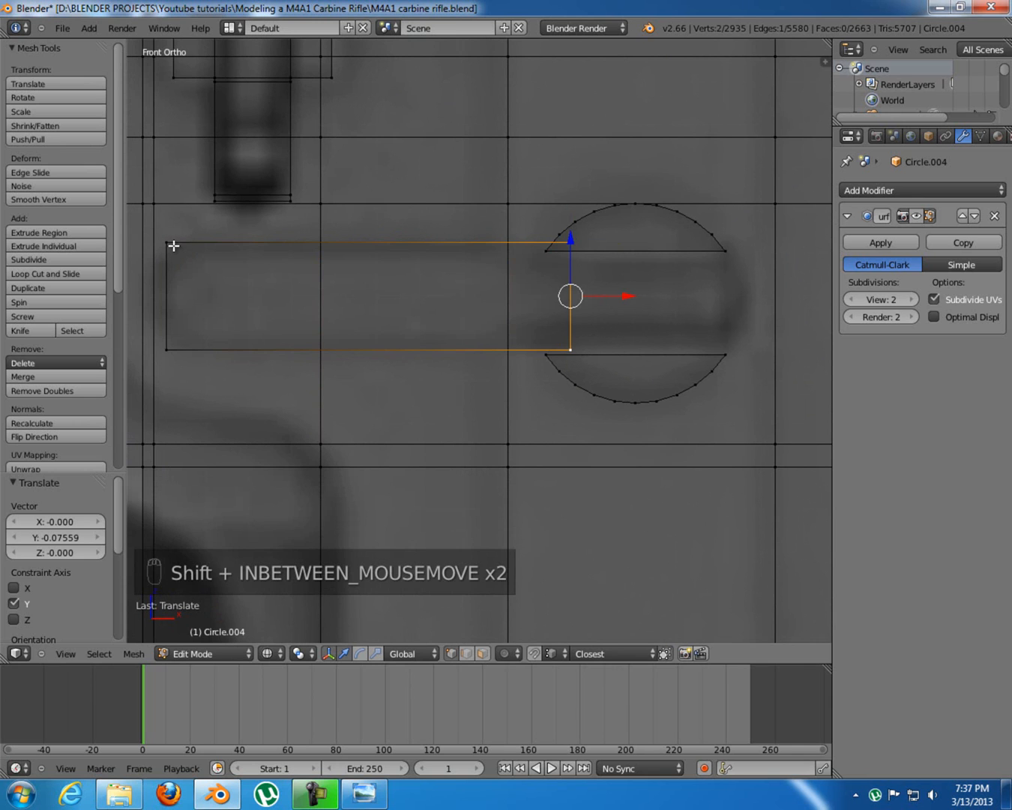
key(l)
drag(363, 243, 365, 250)
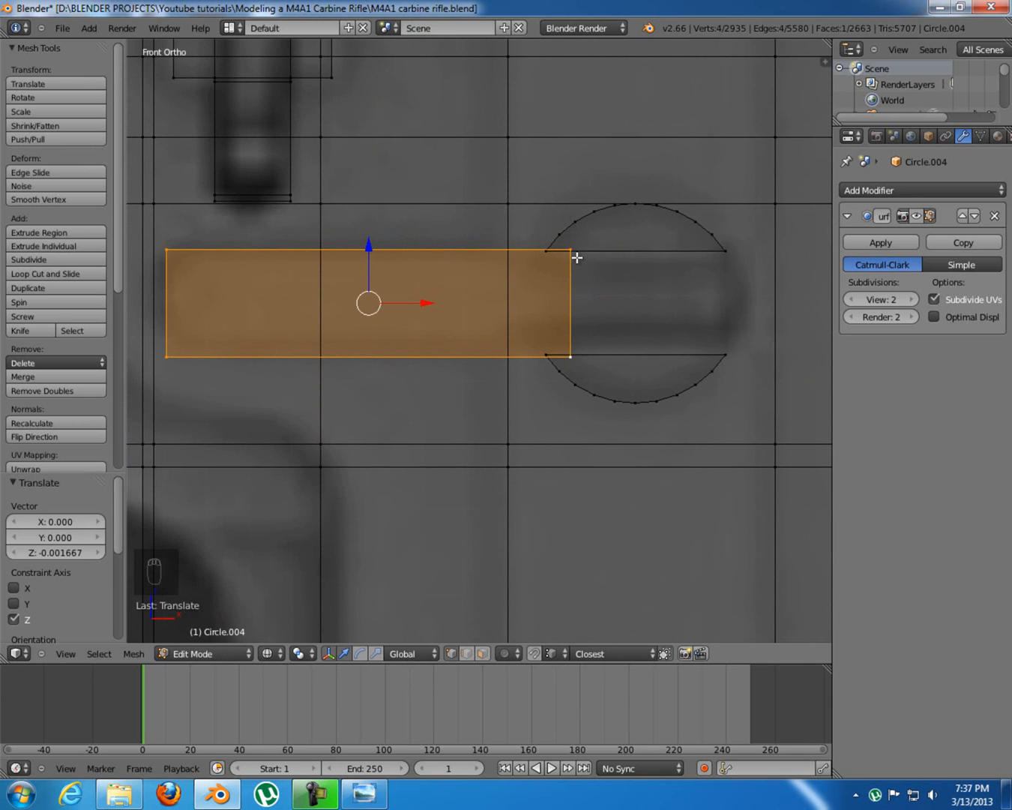
key(s)
key(z)
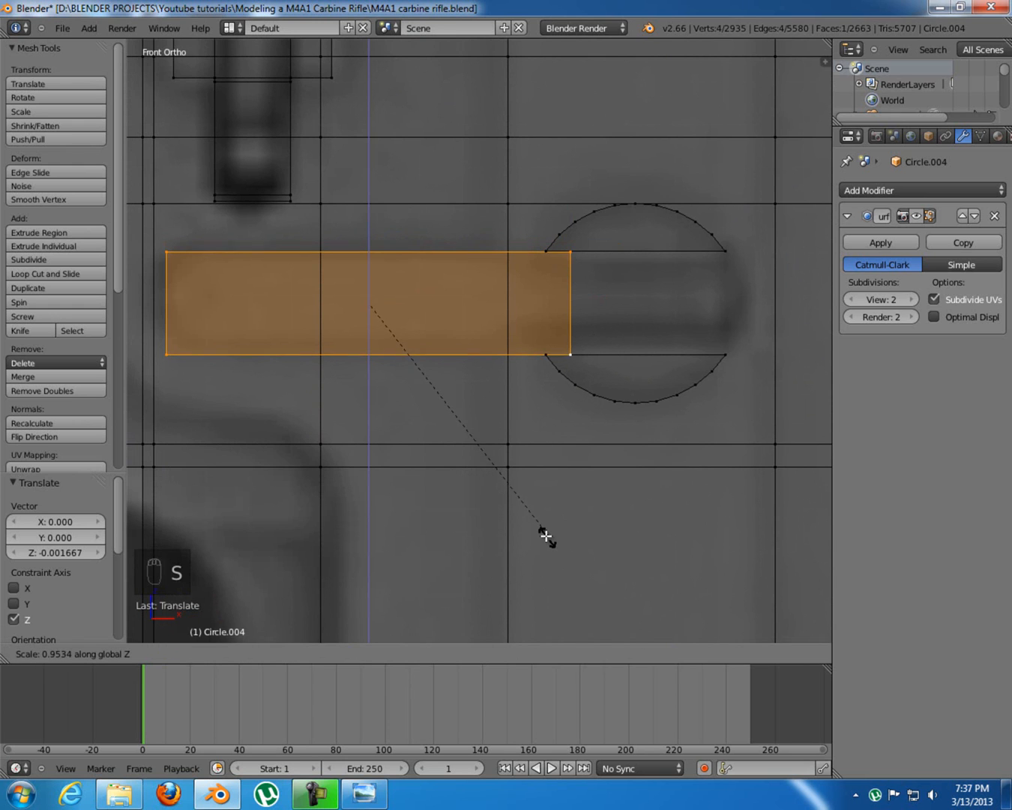
click(529, 526)
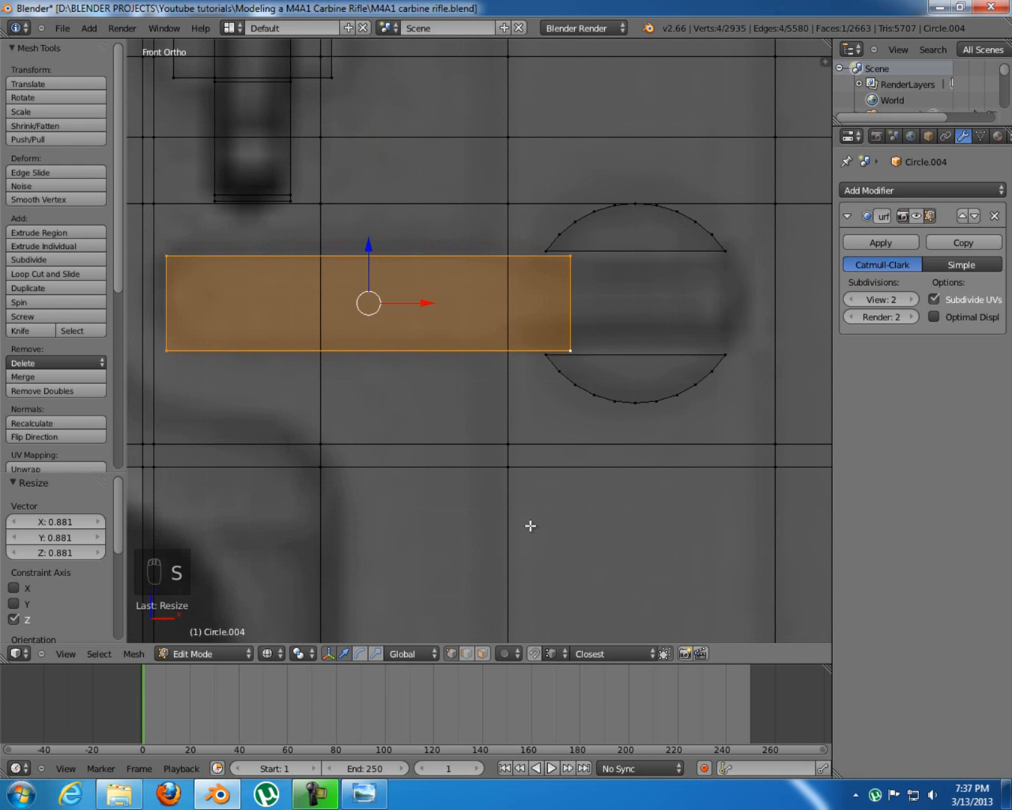
Nudge the rectangular bar face up about 0.0004 along Z and scale its height by about 1.033
drag(369, 249, 369, 243)
key(s)
key(z)
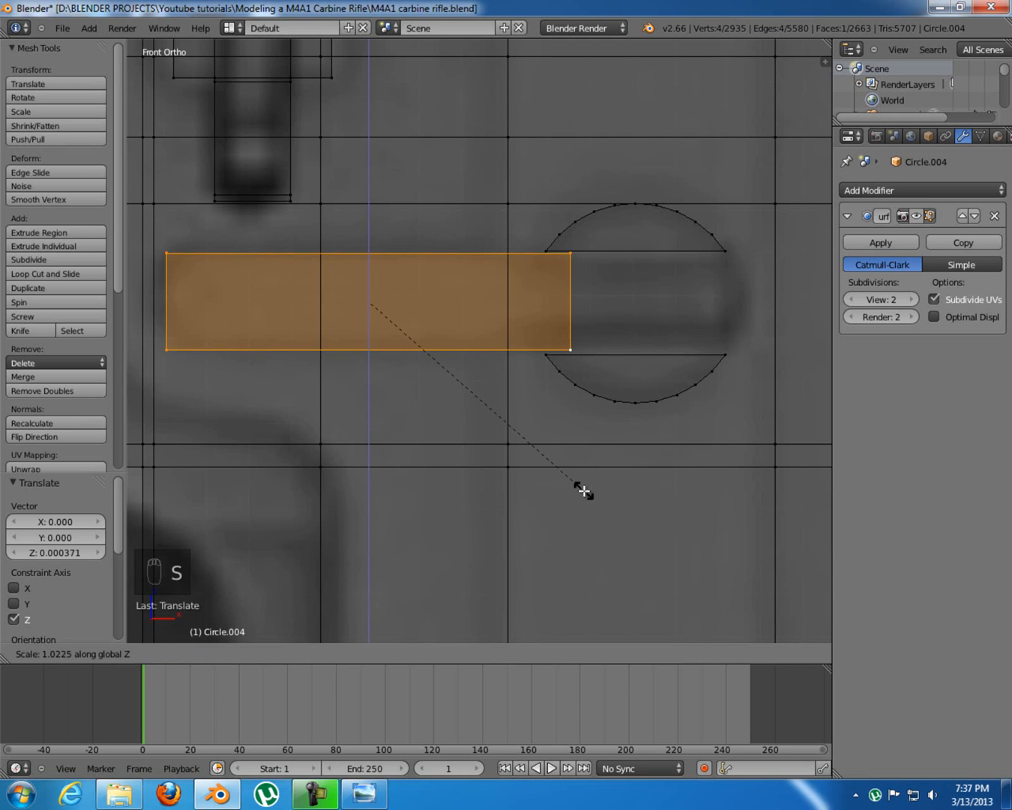
click(586, 492)
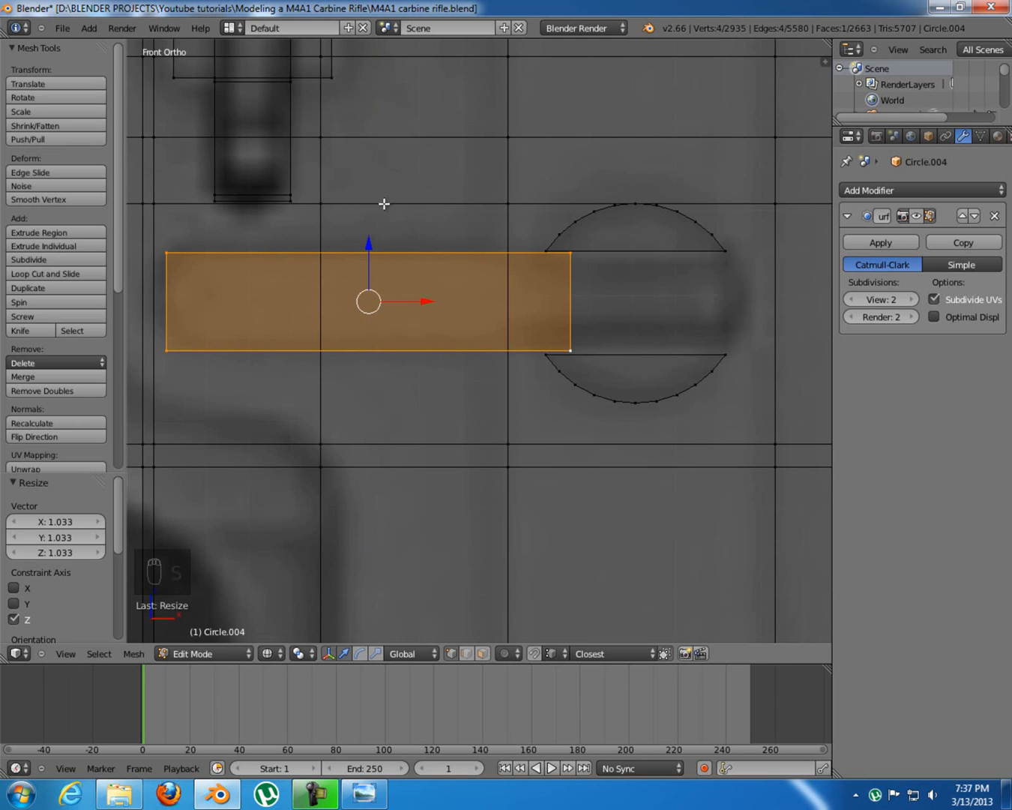
middle_drag(375, 240, 432, 265)
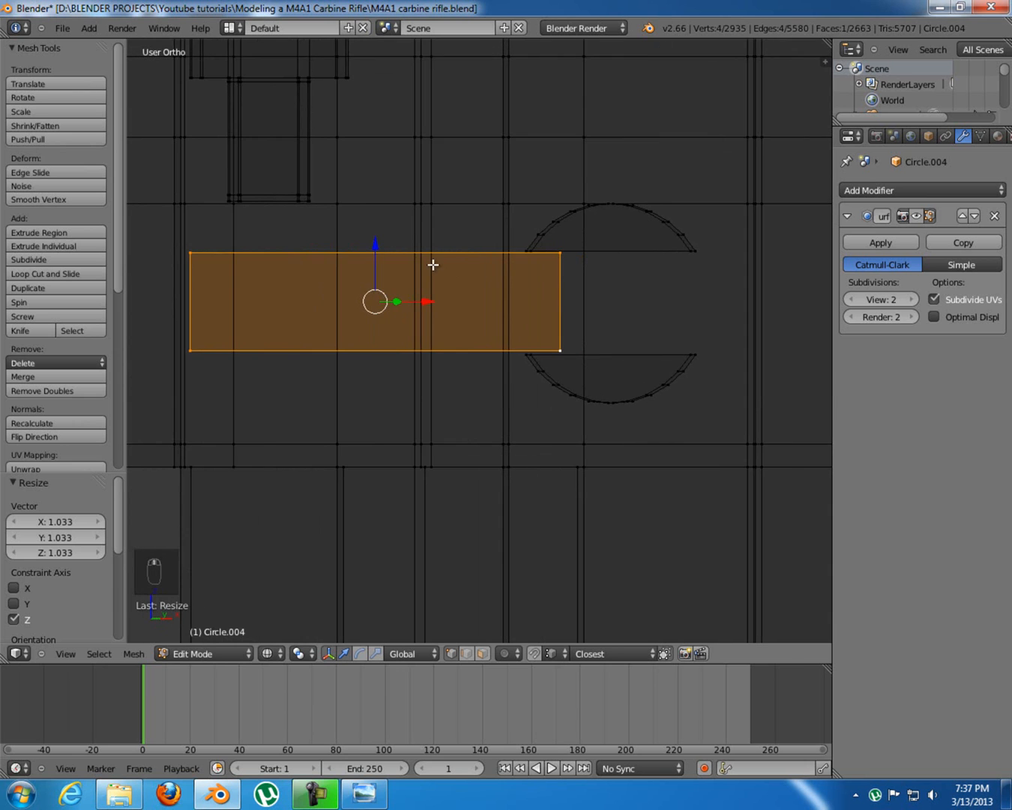
key(KP_1)
Shift the bar face down about 0.0004 along Z and scale its height by about 1.031 to fit between the half-discs
scroll(534, 289, up, 6)
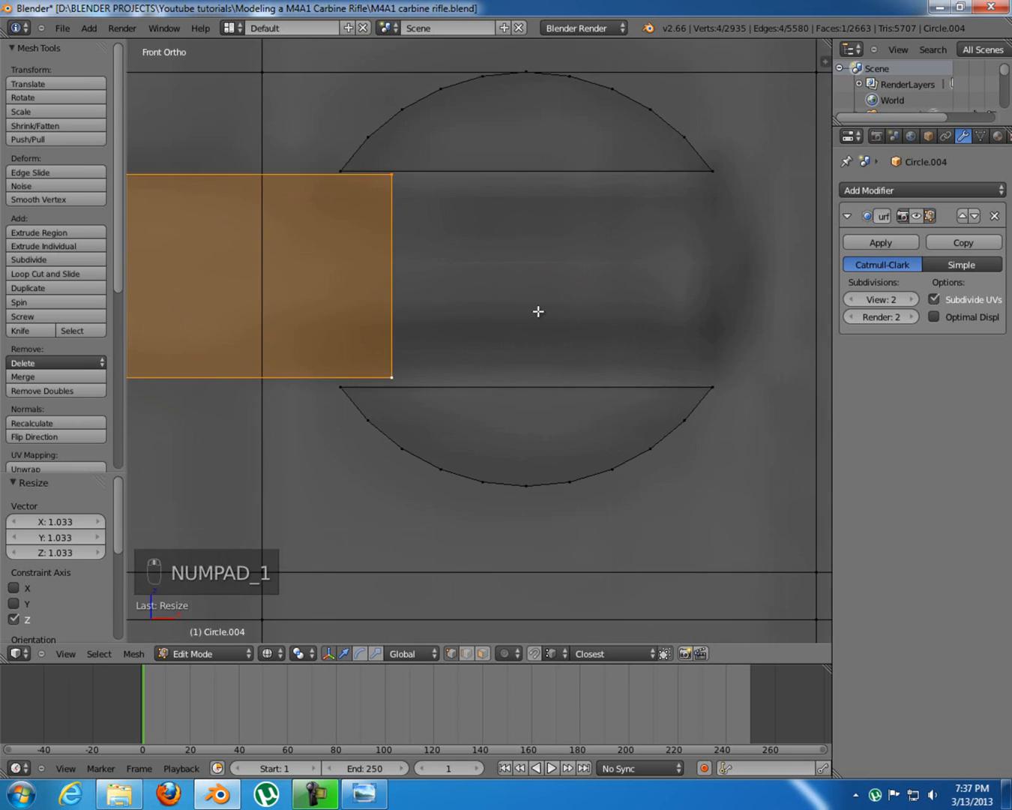
shift+middle_drag(459, 270, 600, 318)
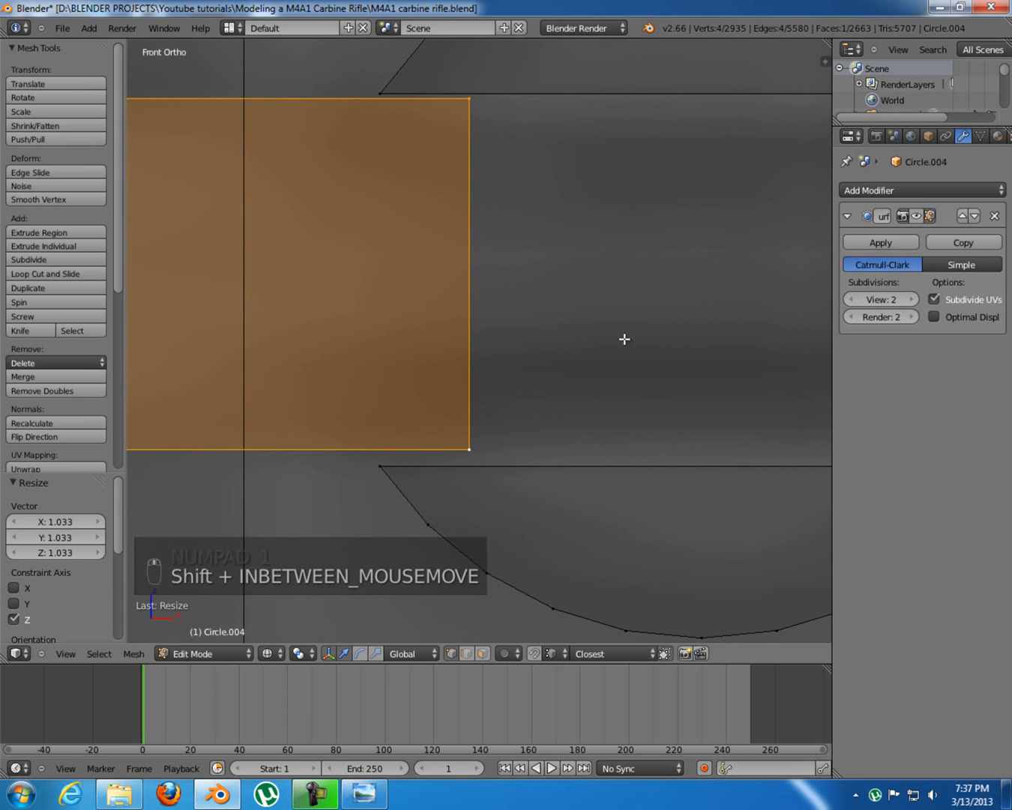
key(g)
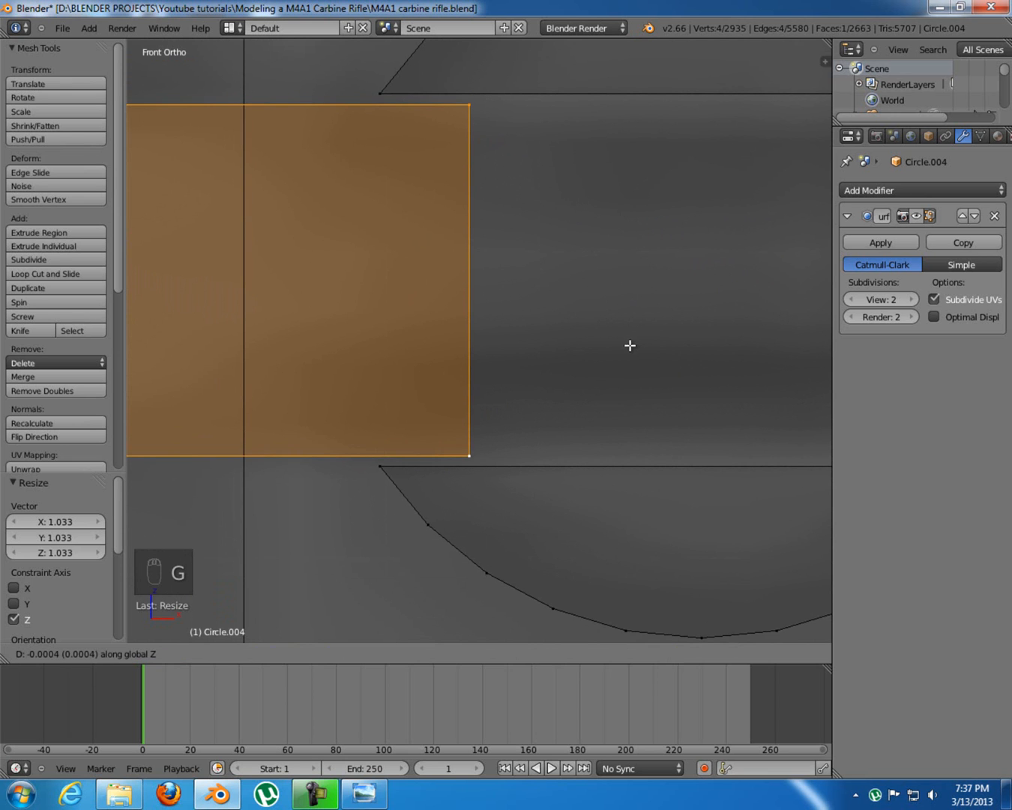
click(632, 344)
key(s)
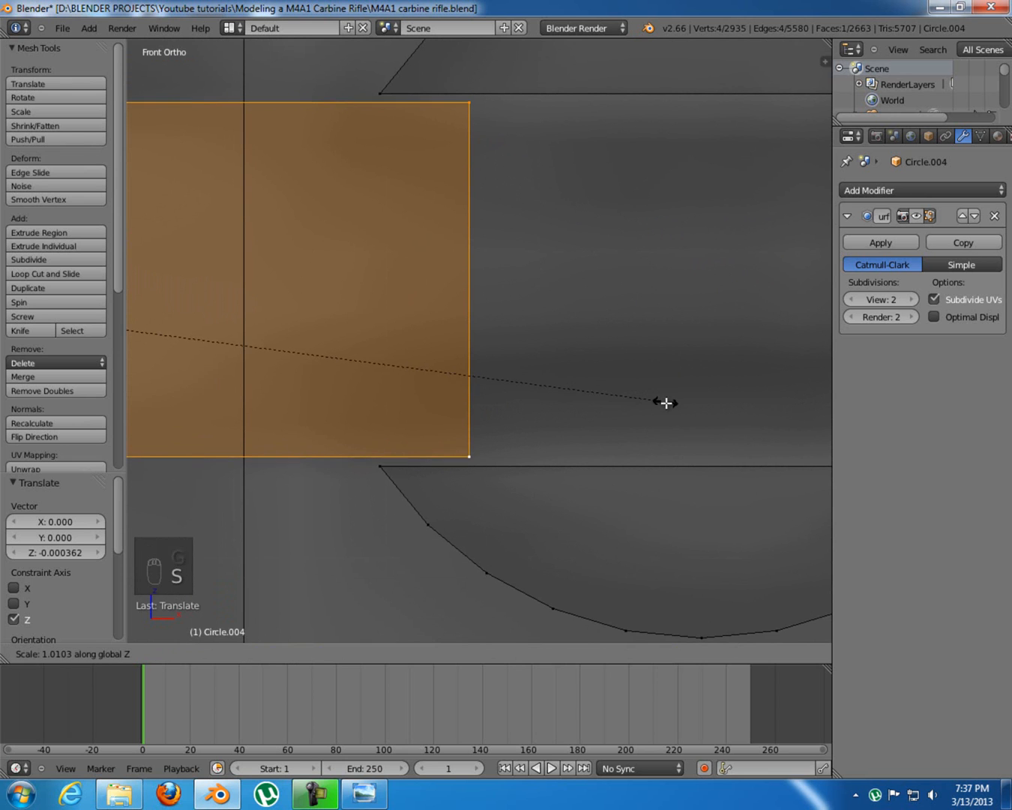
click(680, 409)
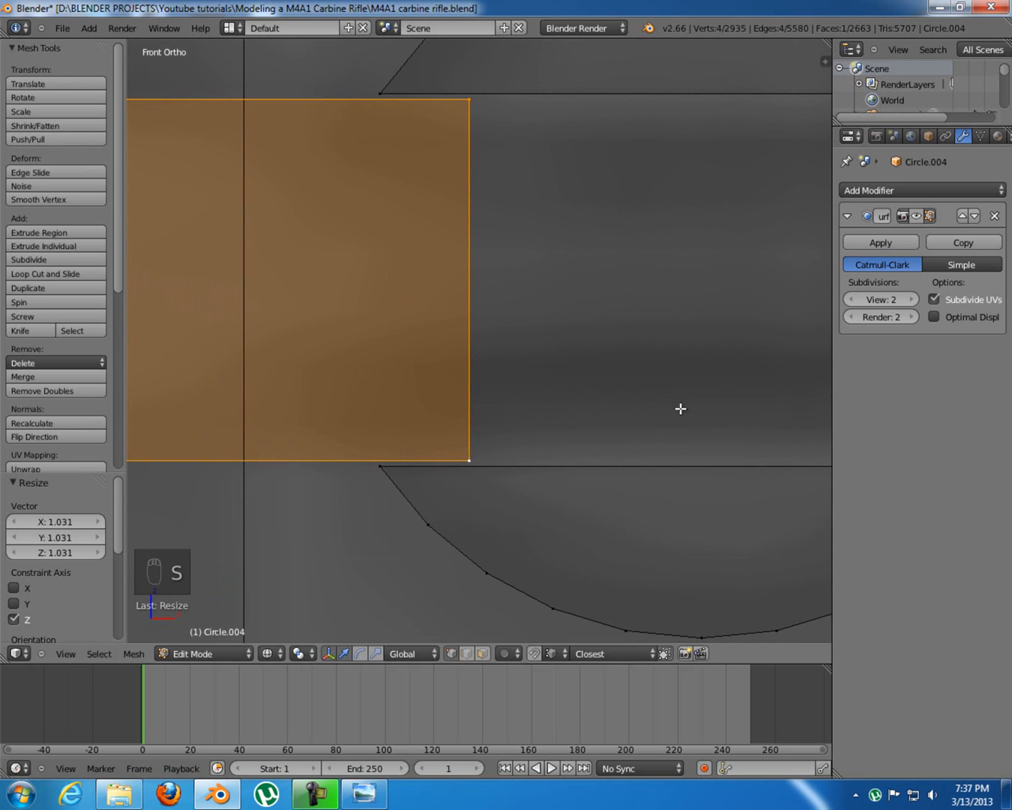
key(KP_1)
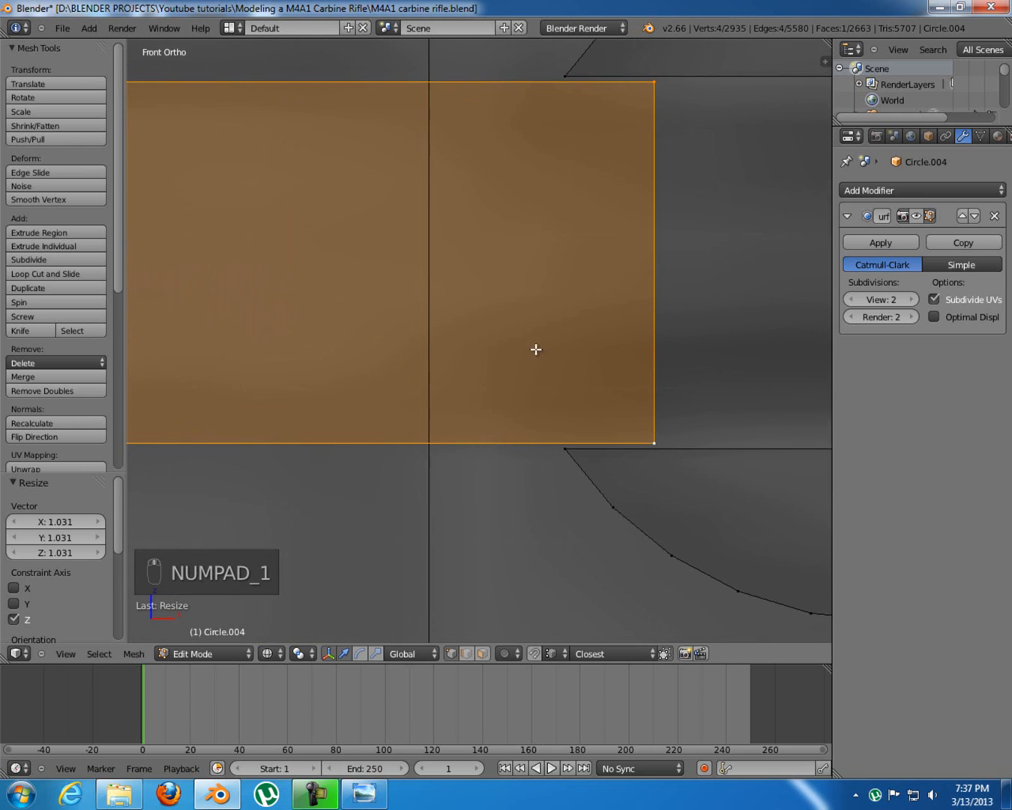
Move the two vertices at the bar's half-disc end about 0.031 outward along X
scroll(517, 349, down, 7)
right_click(528, 284)
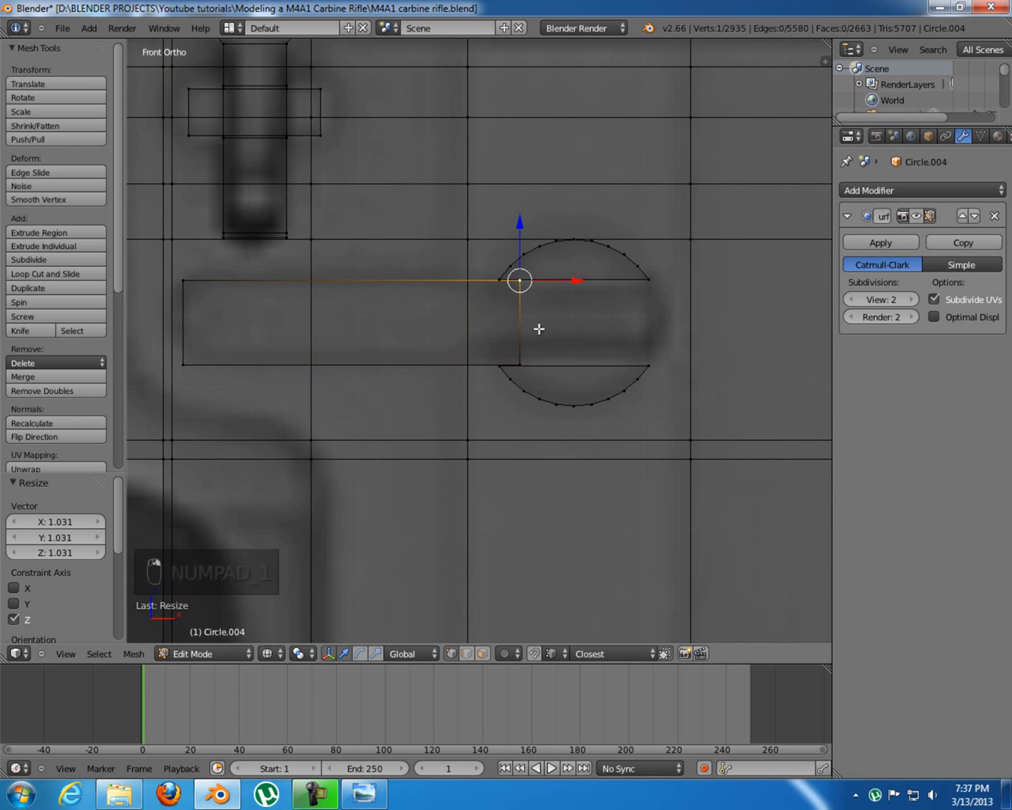
shift+right_click(532, 357)
key(g)
key(x)
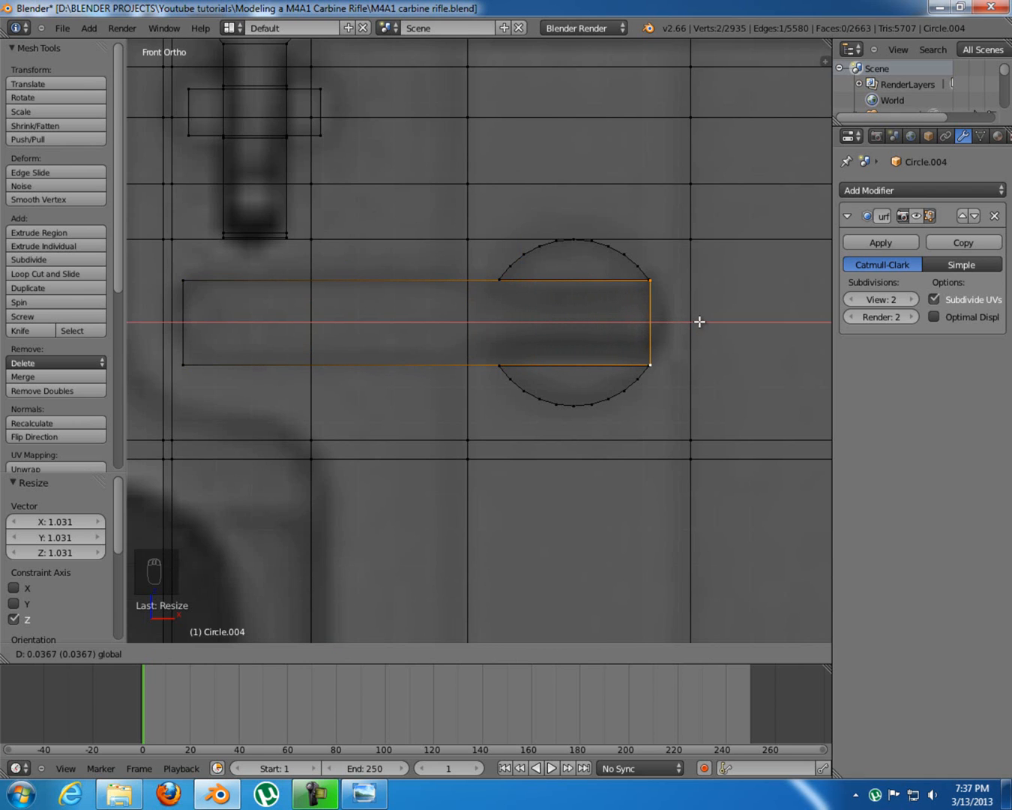
click(677, 324)
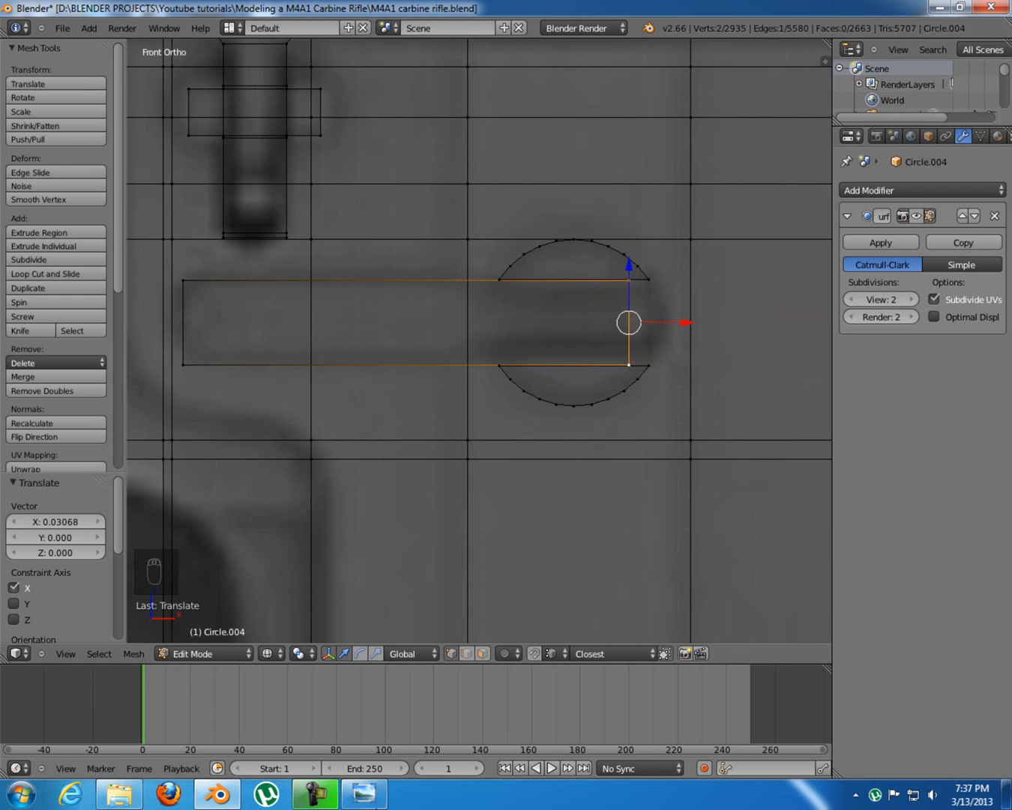
Check the rifle reference photo, and extend the bar's end edge about 0.006 further along X to the half-disc corners
click(365, 792)
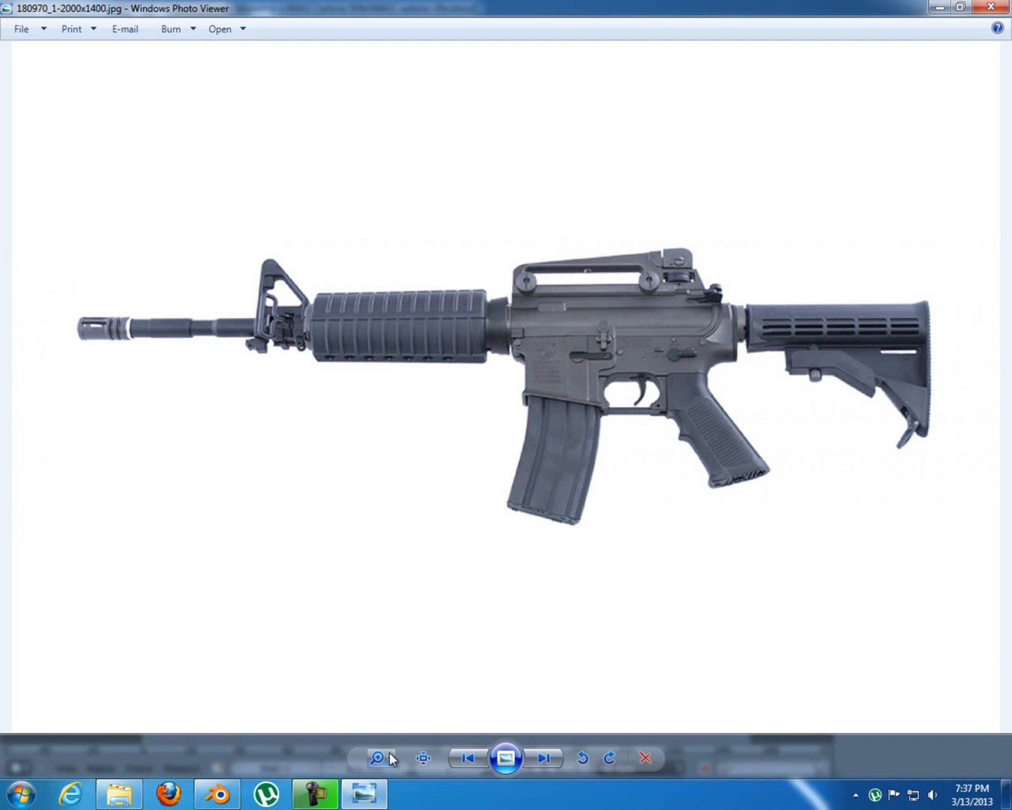
click(365, 792)
key(g)
key(x)
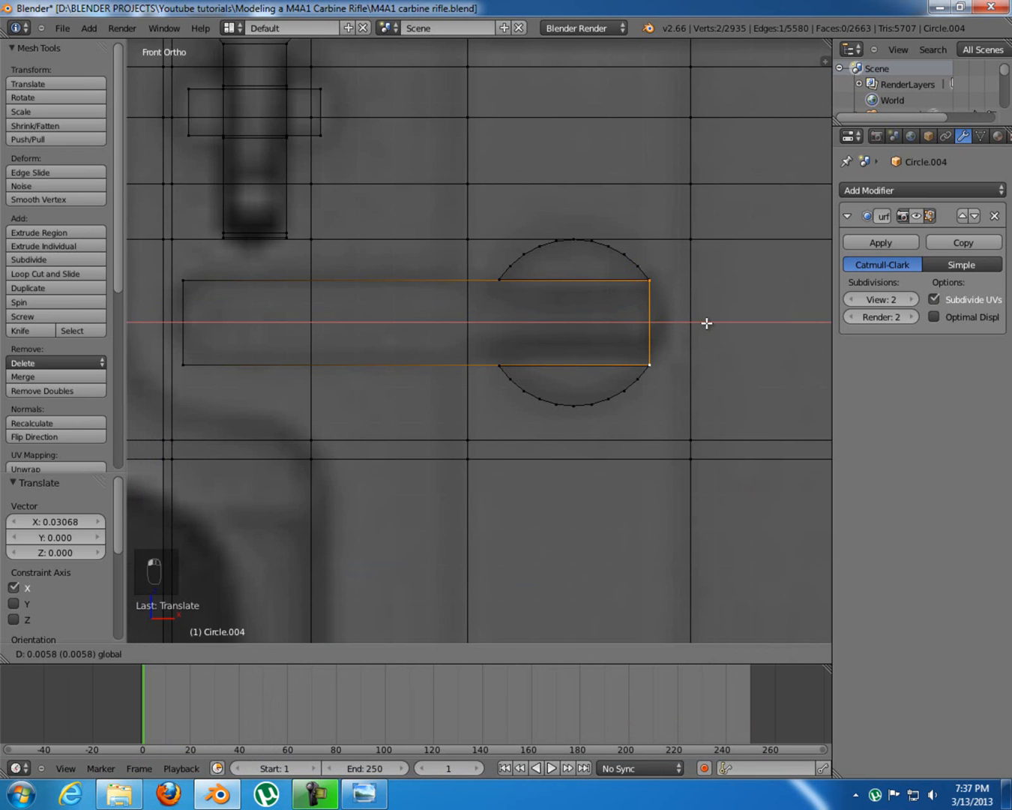
click(706, 324)
Add a centred lengthwise loop cut to the bar and pull its end midpoint vertex outward along X to form a point
shift+middle_drag(517, 308, 551, 312)
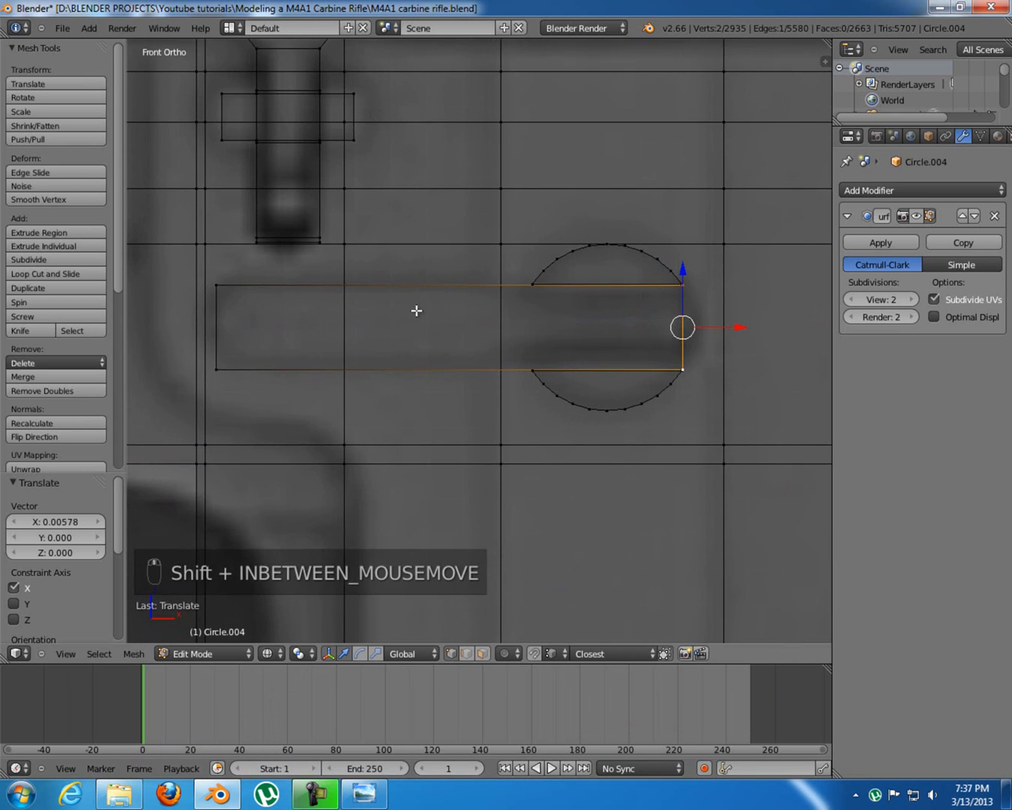
key(ctrl+r)
click(226, 329)
right_click(248, 332)
right_click(683, 325)
drag(743, 325, 758, 325)
key(a)
Select the whole bar in solid shading and move it about 0.0036 along Y toward the rifle body
middle_drag(633, 330, 486, 340)
key(z)
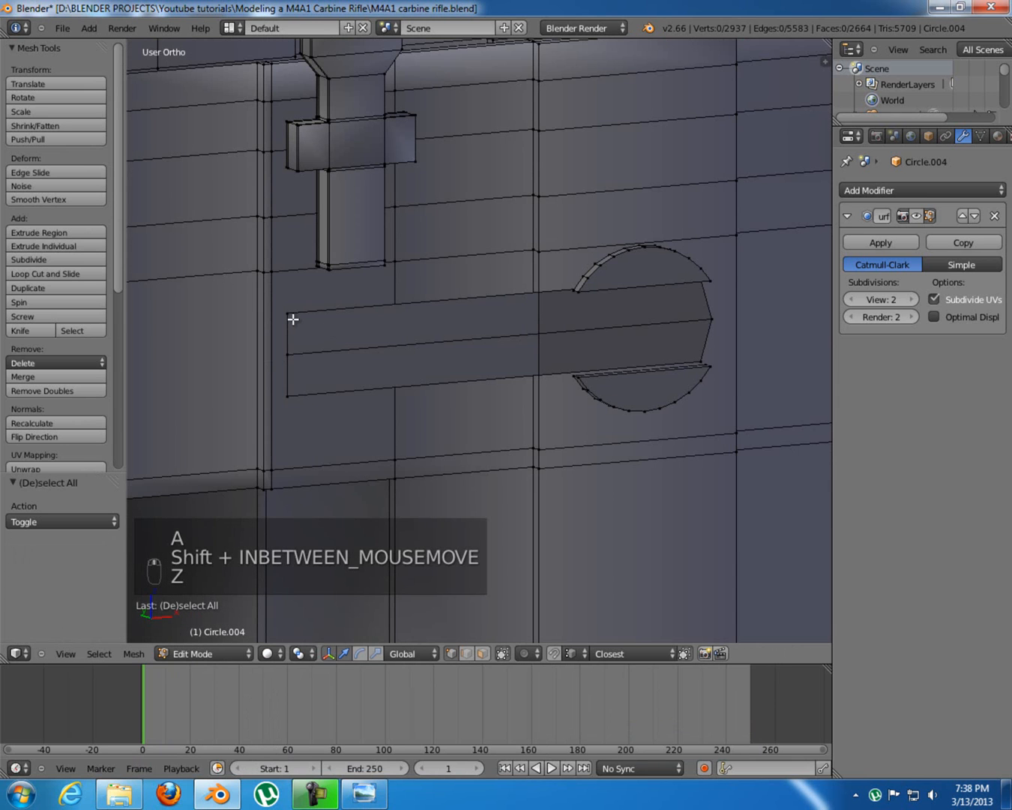
key(l)
middle_drag(567, 314, 581, 467)
scroll(441, 241, up, 6)
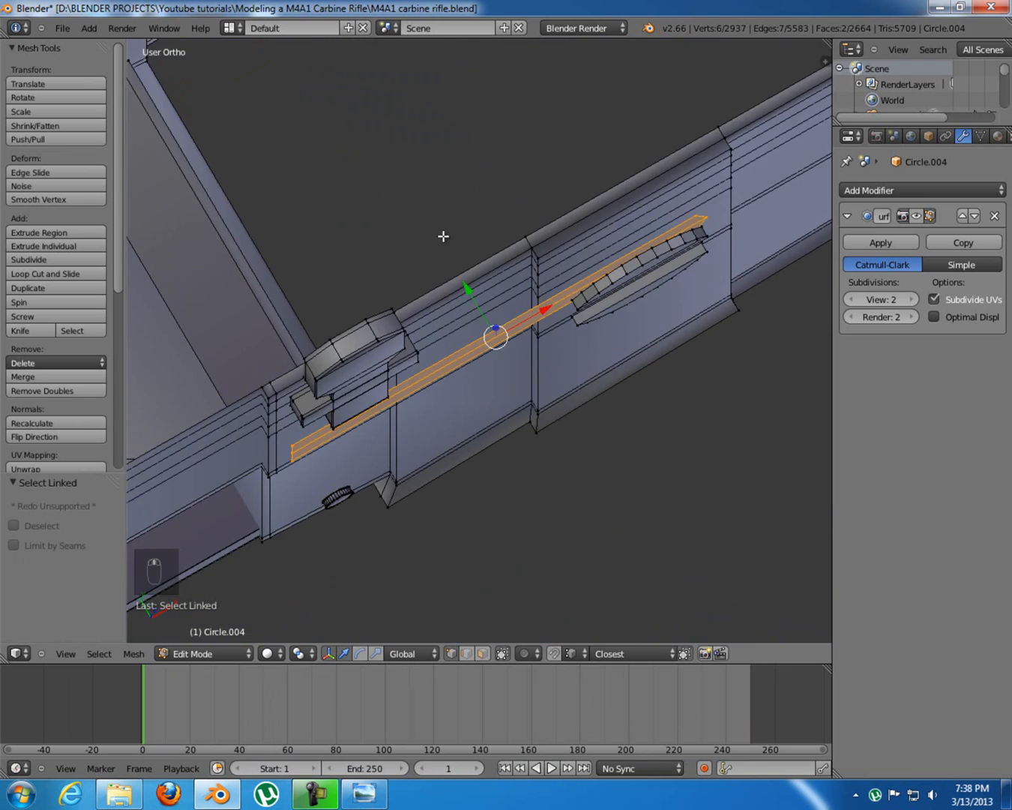
drag(493, 282, 593, 209)
middle_drag(490, 363, 456, 316)
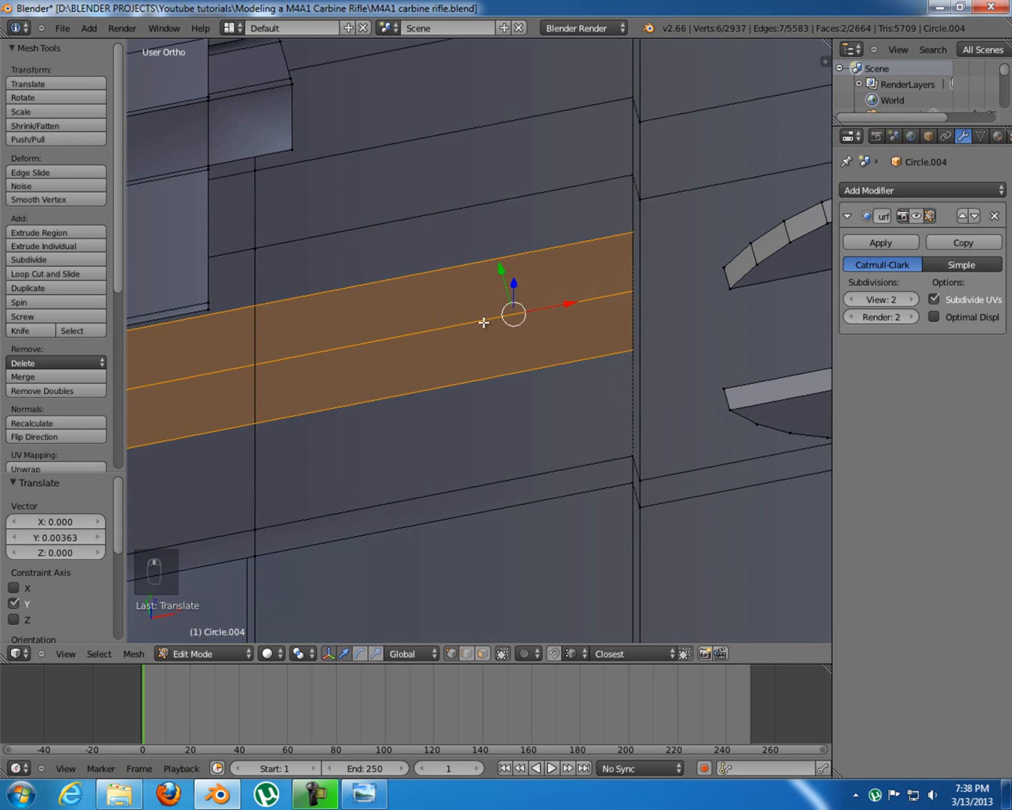
Extrude the bar's faces about 0.0056 outward along Y to give it thickness
scroll(484, 323, down, 6)
mouse_move(470, 310)
middle_down()
mouse_move(521, 345)
mouse_move(465, 299)
middle_up()
key(KP_7)
shift+middle_drag(540, 319, 585, 373)
middle_drag(536, 265, 573, 215)
shift+middle_drag(477, 227, 472, 243)
scroll(471, 241, up, 1)
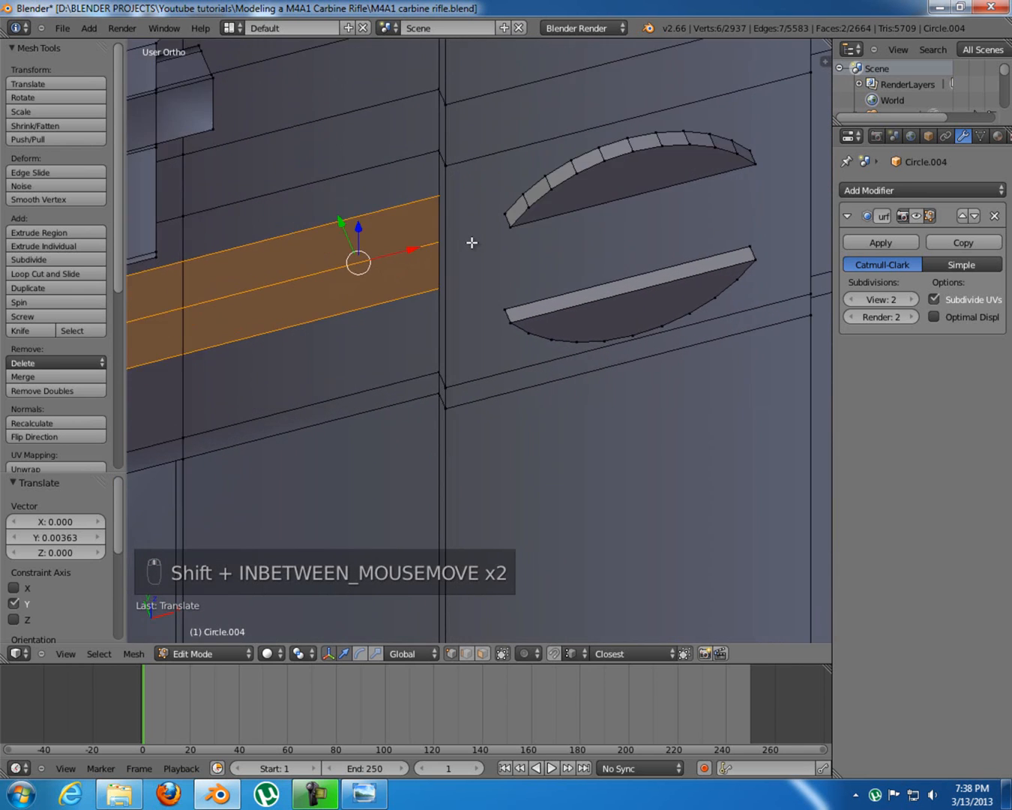
scroll(471, 242, up, 1)
key(e)
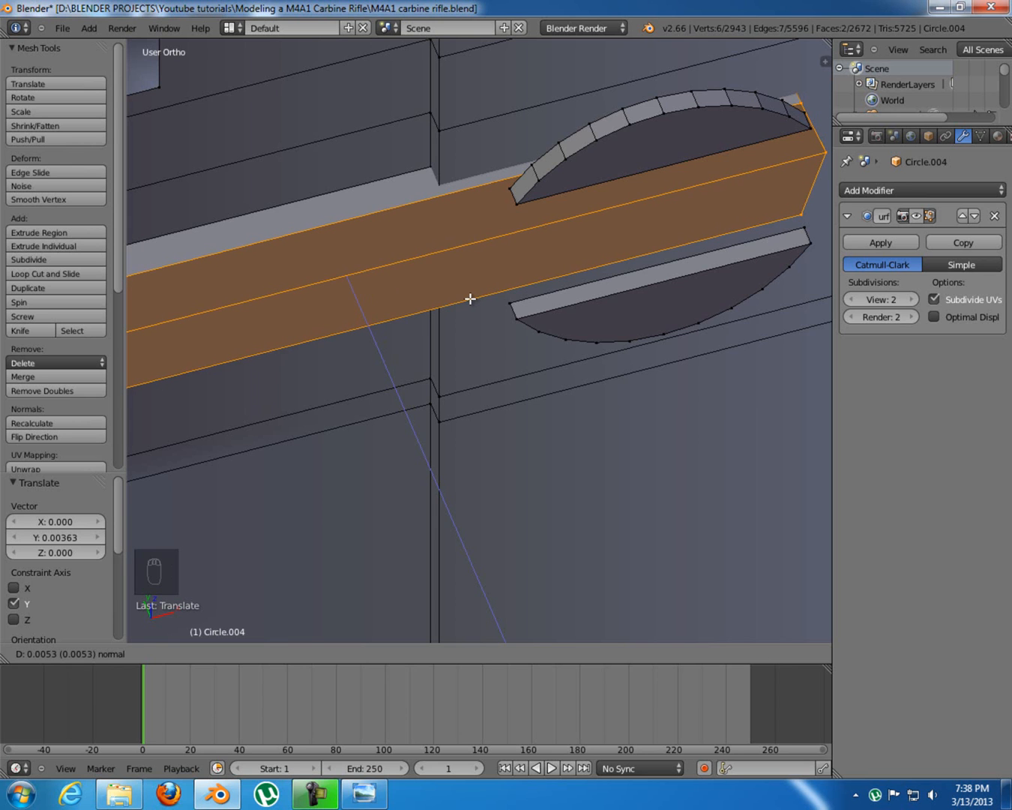
click(472, 298)
middle_drag(422, 253, 469, 278)
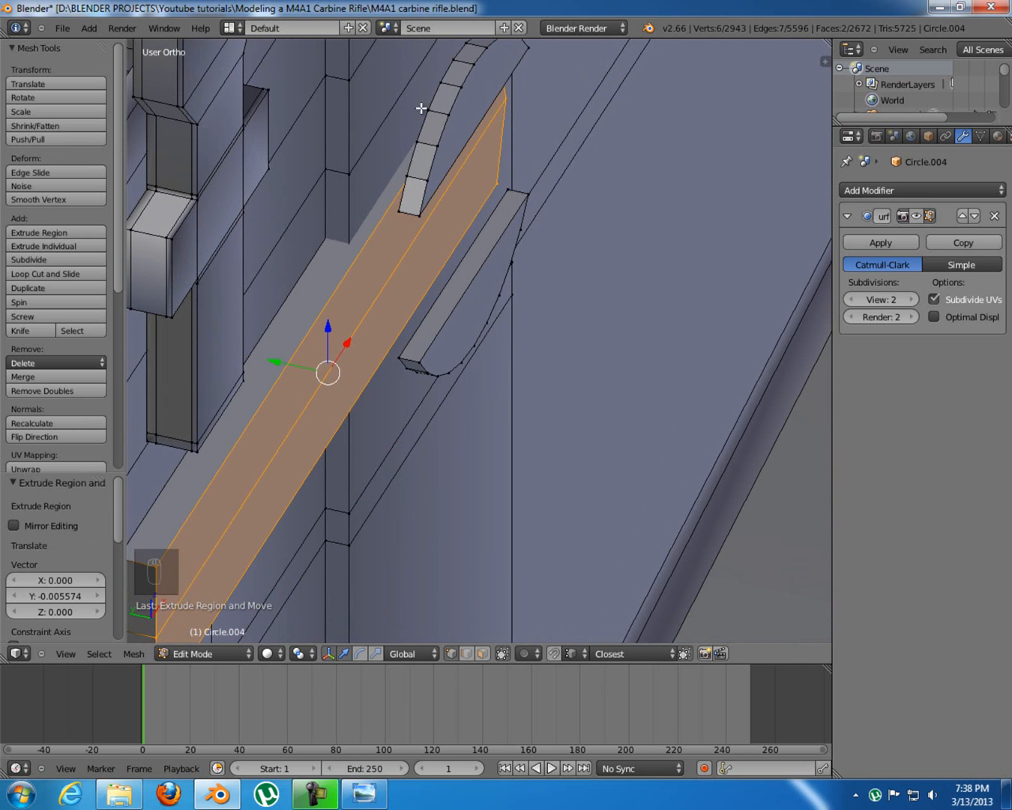
Select both linked half-disc pieces and move them along Y toward the rifle body
middle_drag(425, 127, 488, 147)
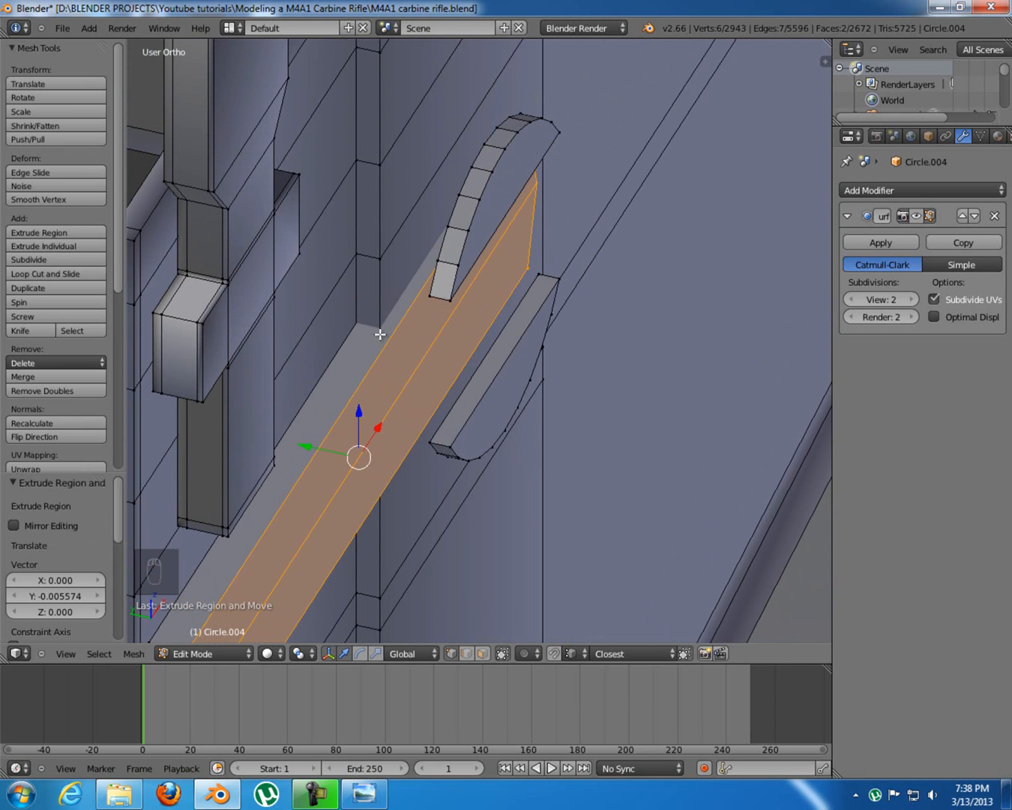
key(a)
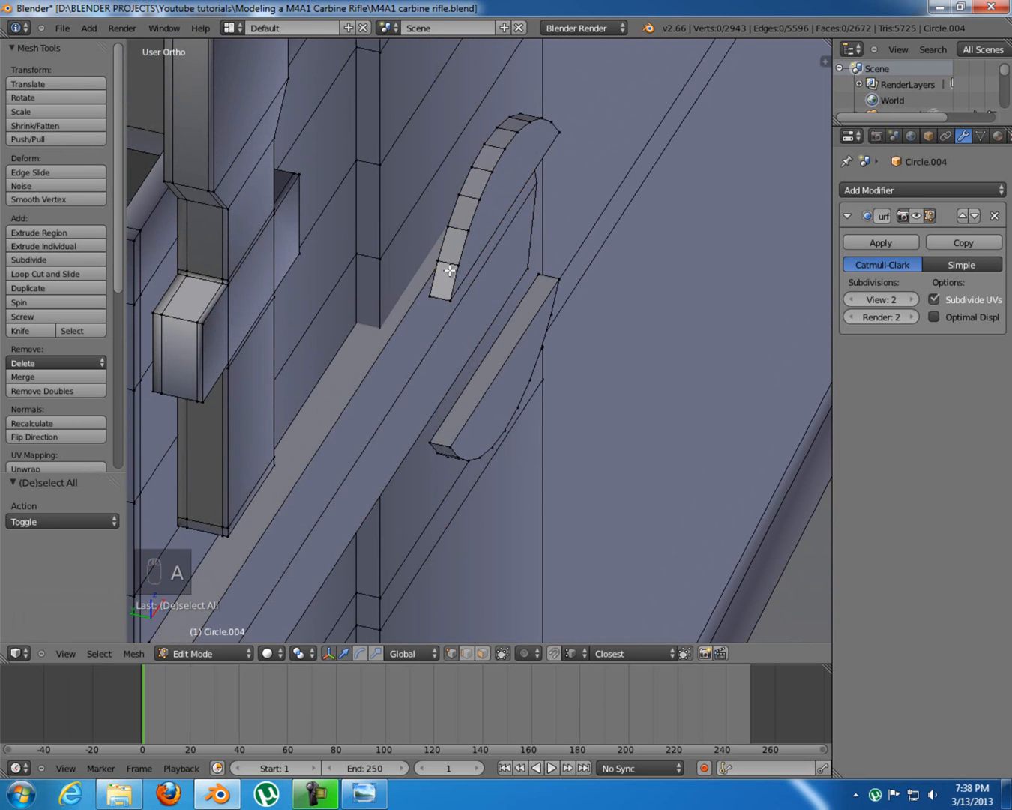
key(l)
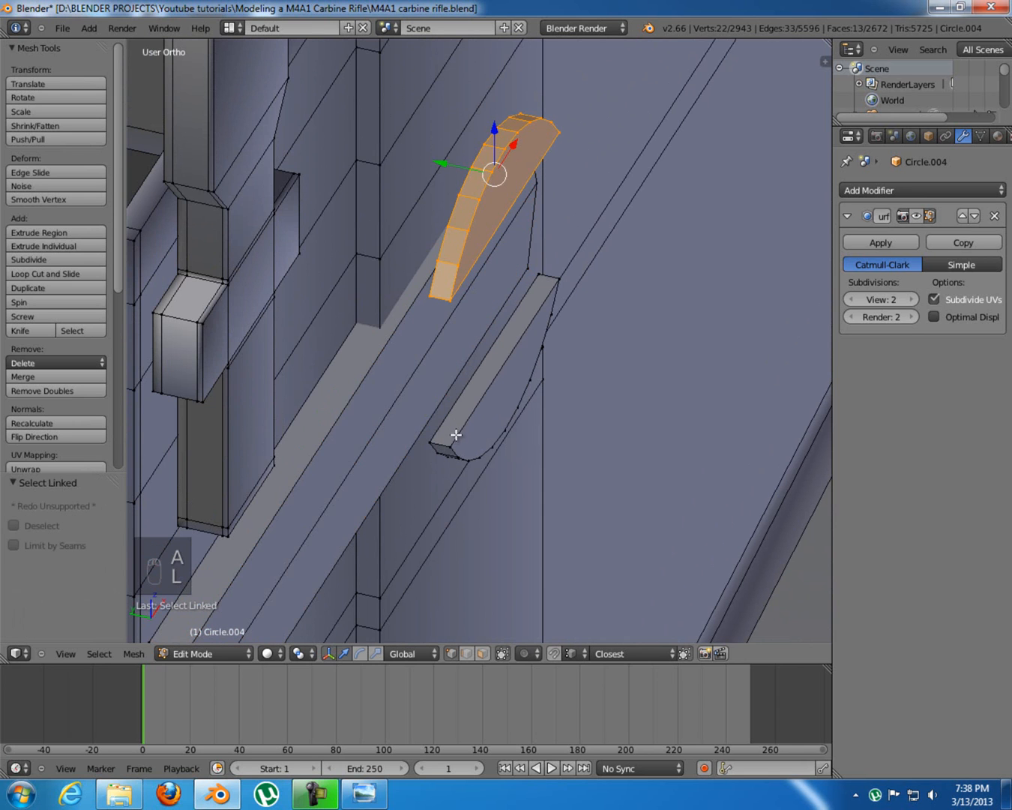
key(l)
key(l)
drag(444, 281, 390, 263)
key(a)
Turn on the Subdivision Surface modifier's viewport display and apply smooth shading to the object in Object Mode
middle_drag(526, 365, 322, 319)
key(KP_1)
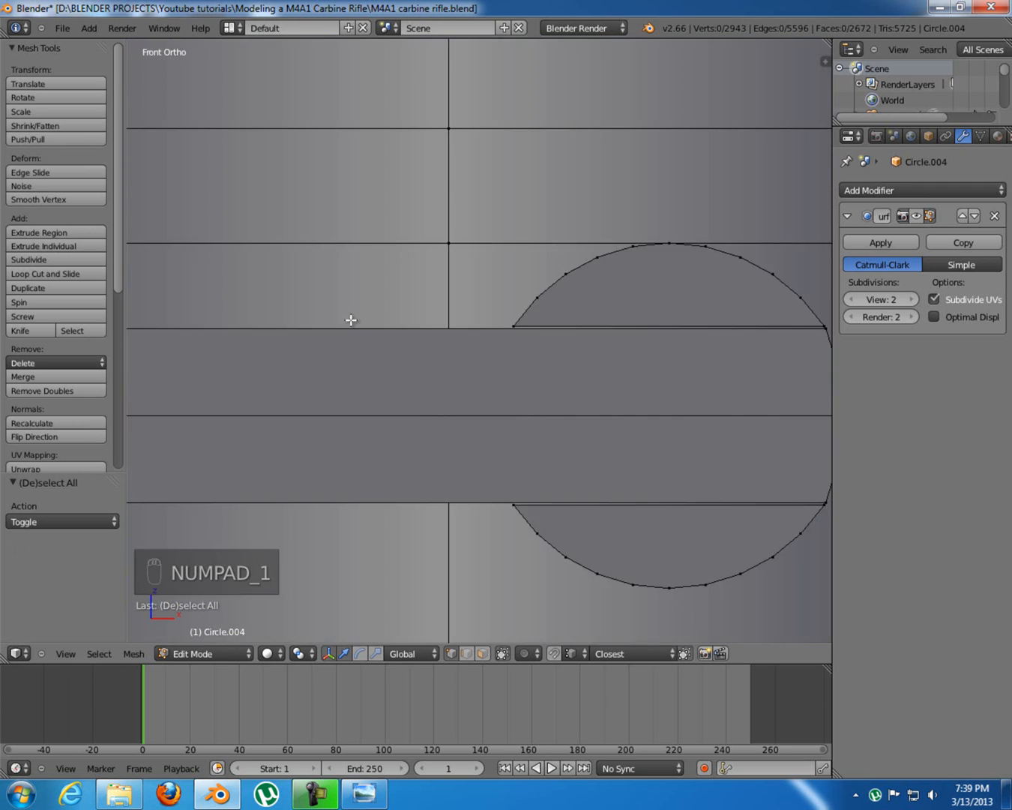
scroll(346, 323, down, 2)
key(z)
shift+middle_drag(357, 332, 426, 324)
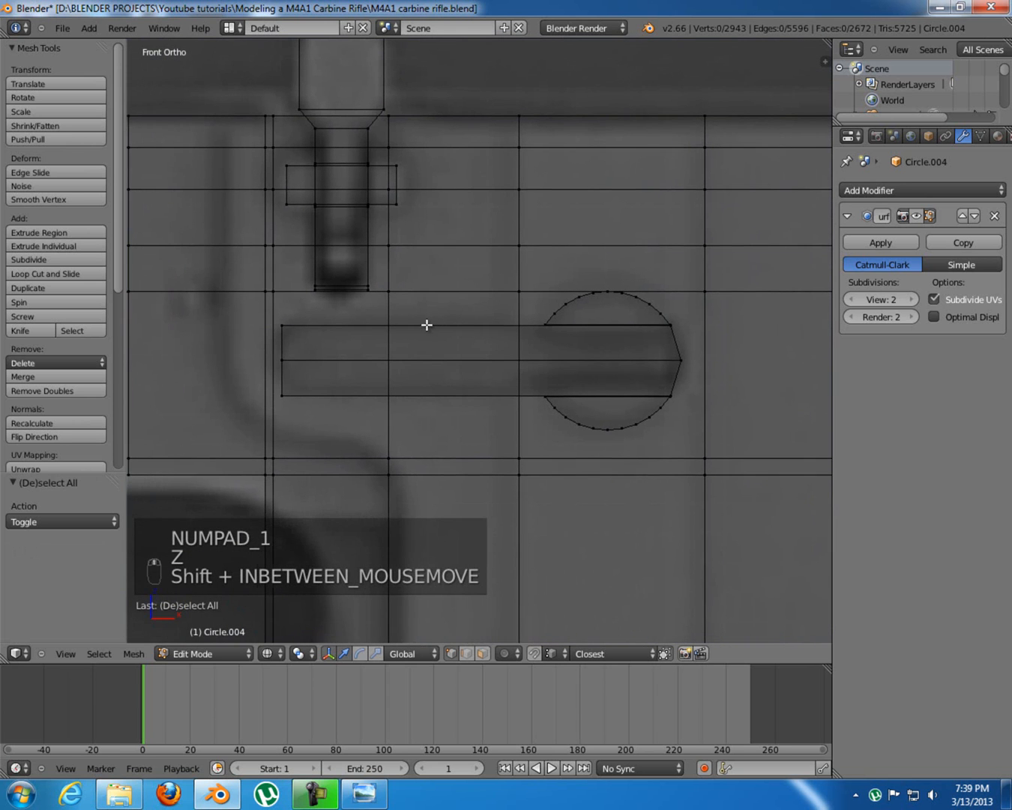
shift+middle_drag(499, 354, 513, 355)
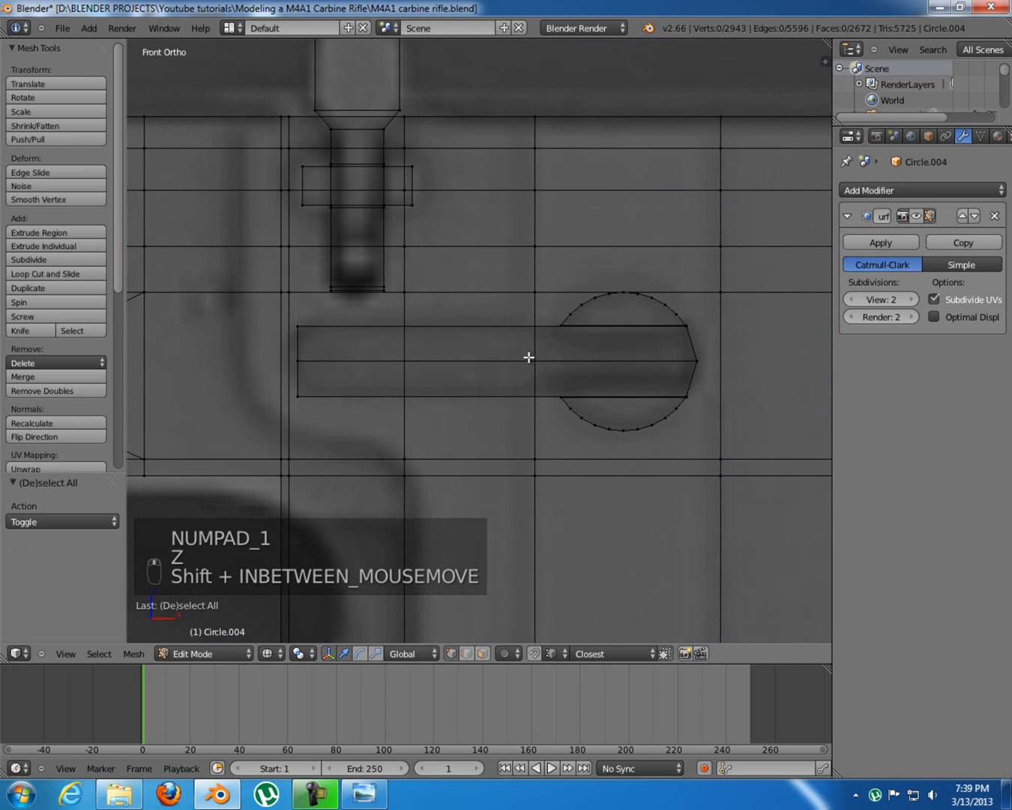
click(915, 215)
key(Tab)
mouse_move(403, 371)
middle_down()
mouse_move(418, 383)
mouse_move(415, 372)
mouse_move(440, 362)
mouse_move(471, 372)
mouse_move(457, 367)
middle_up()
key(z)
click(31, 221)
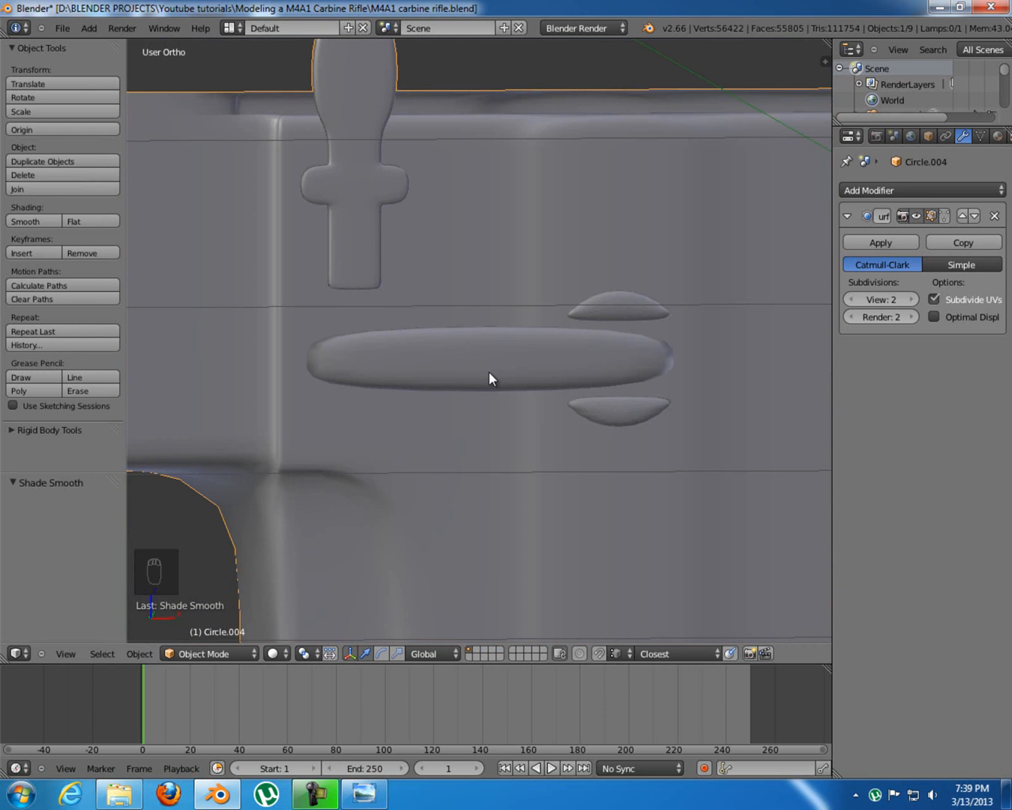
Add a crosswise loop cut to the bar in Edit Mode and slide it tight against the pointed end
key(KP_1)
mouse_move(490, 377)
shift+middle_down()
mouse_move(457, 391)
mouse_move(496, 383)
shift+middle_up()
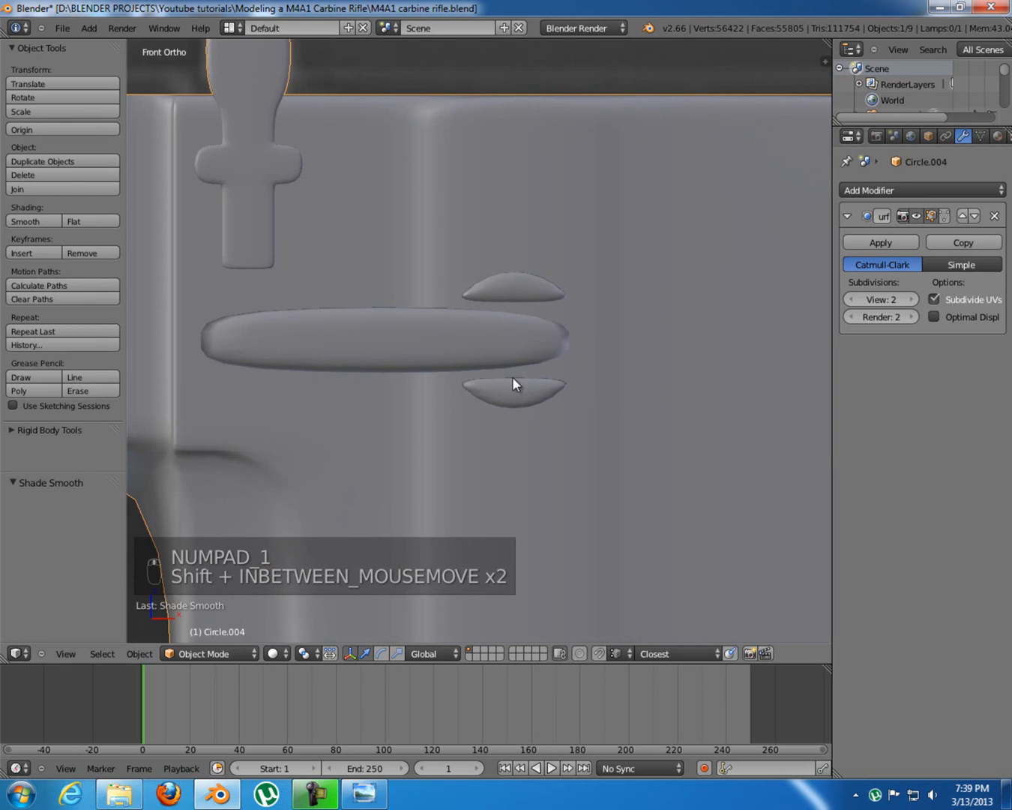
key(Tab)
scroll(610, 363, up, 5)
shift+middle_drag(600, 359, 569, 366)
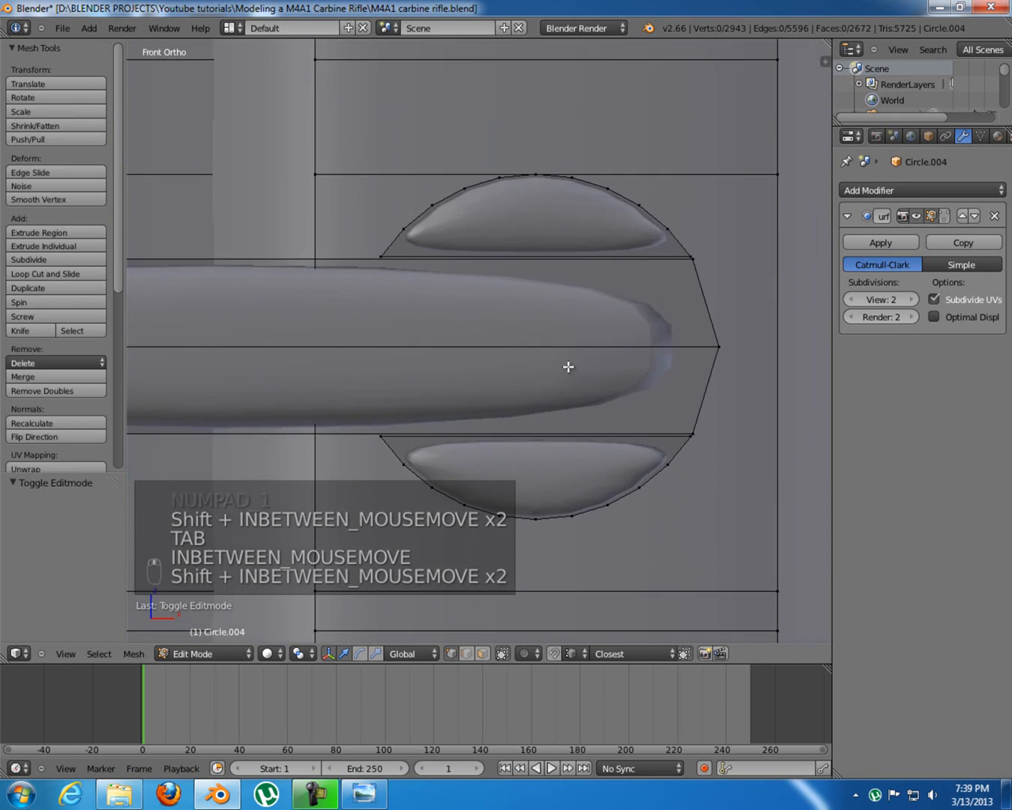
key(ctrl+r)
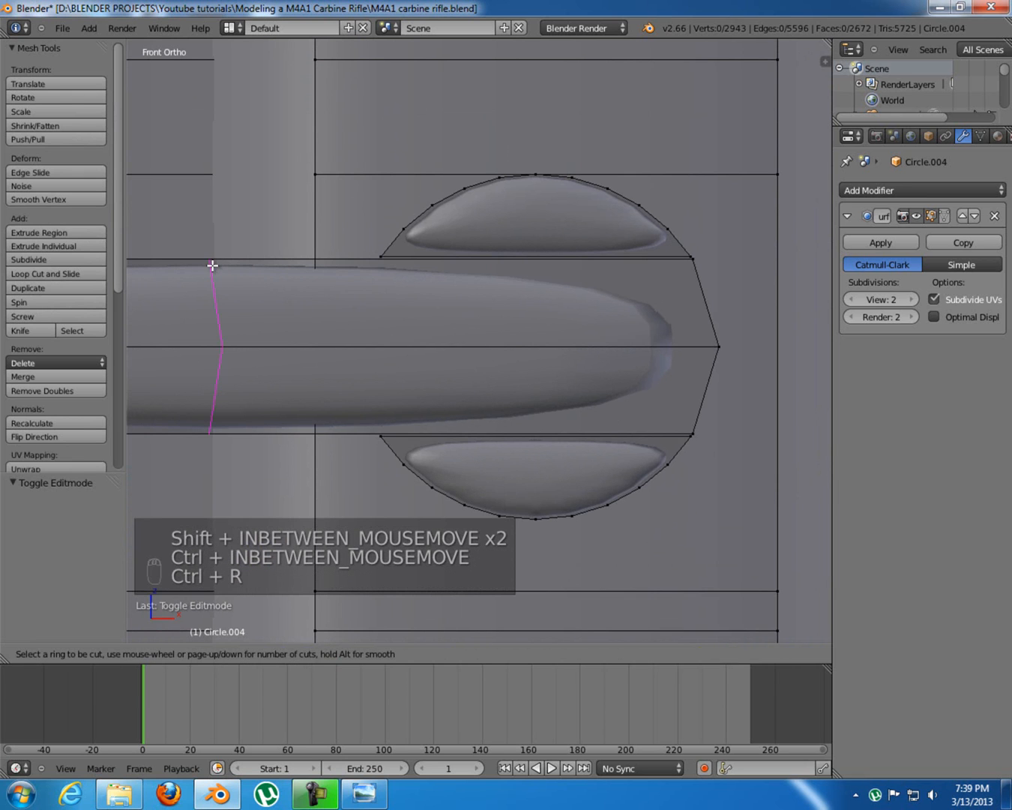
click(210, 267)
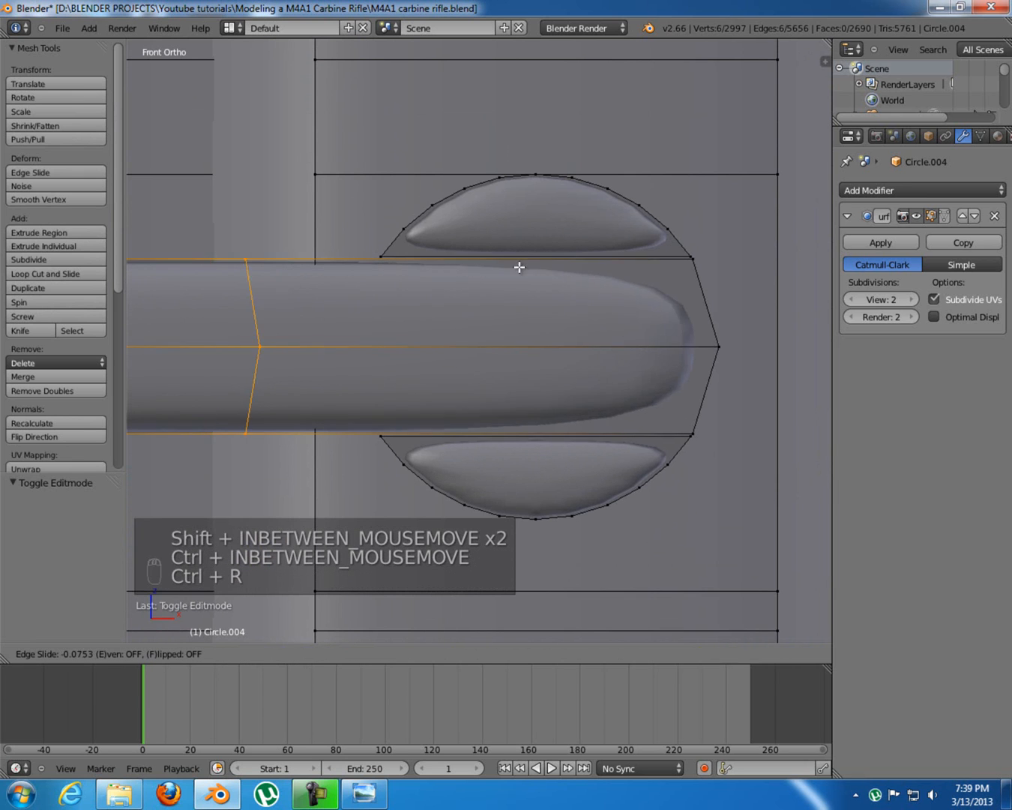
click(692, 293)
key(ctrl+r)
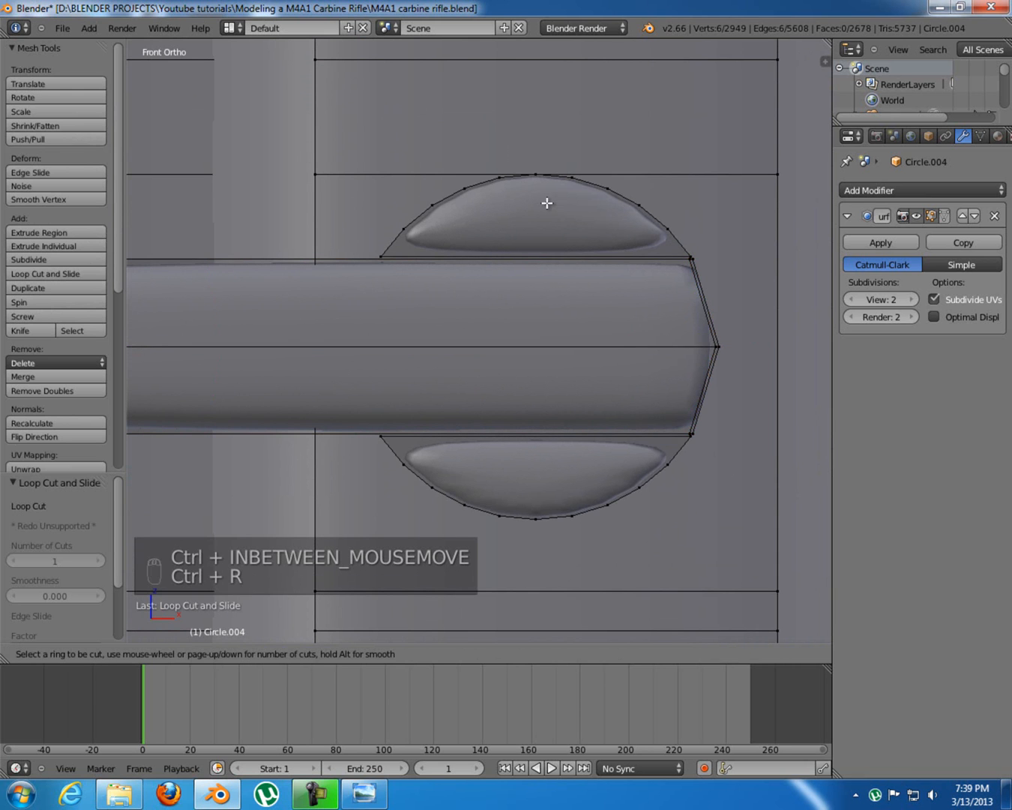
key(Escape)
Connect the two opposite front vertices just above the upper half-disc's straight edge with a new edge across its front face
mouse_move(384, 226)
middle_down()
mouse_move(431, 244)
mouse_move(393, 234)
middle_up()
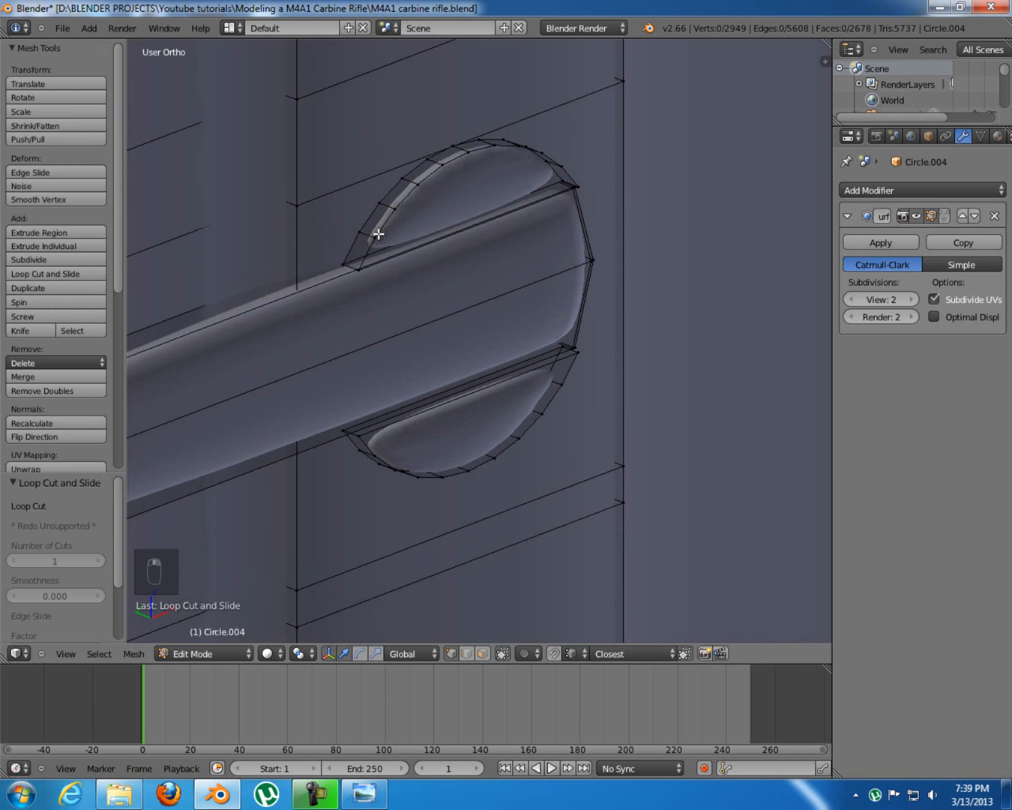
shift+middle_drag(520, 227, 477, 226)
shift+right_click(523, 167)
middle_drag(523, 167, 413, 249)
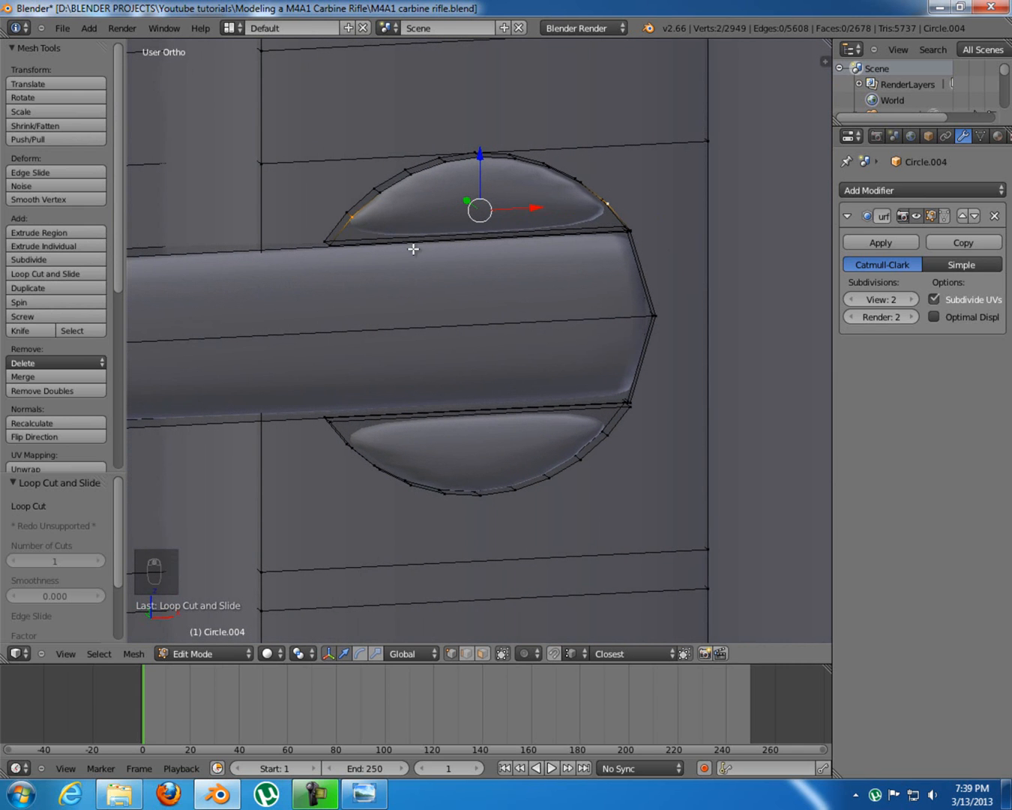
key(j)
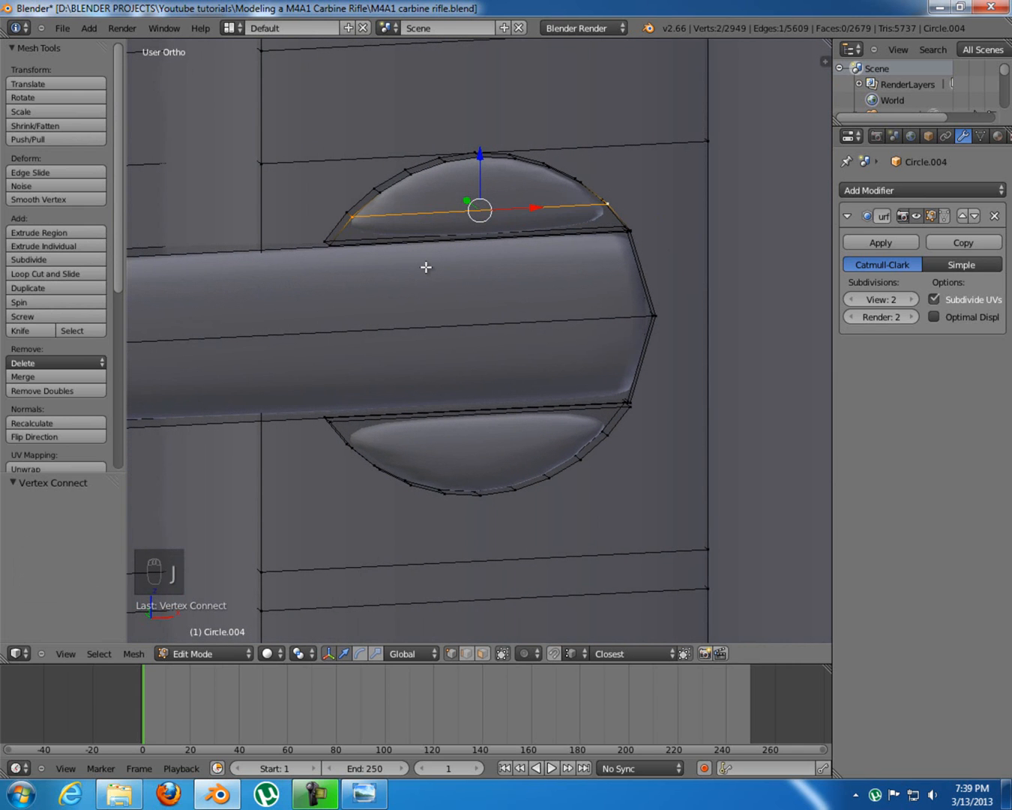
Connect the matching pair of rear vertices on the upper half-disc with an edge across its back face
middle_drag(346, 188, 299, 234)
right_click(321, 226)
key(z)
shift+right_click(526, 164)
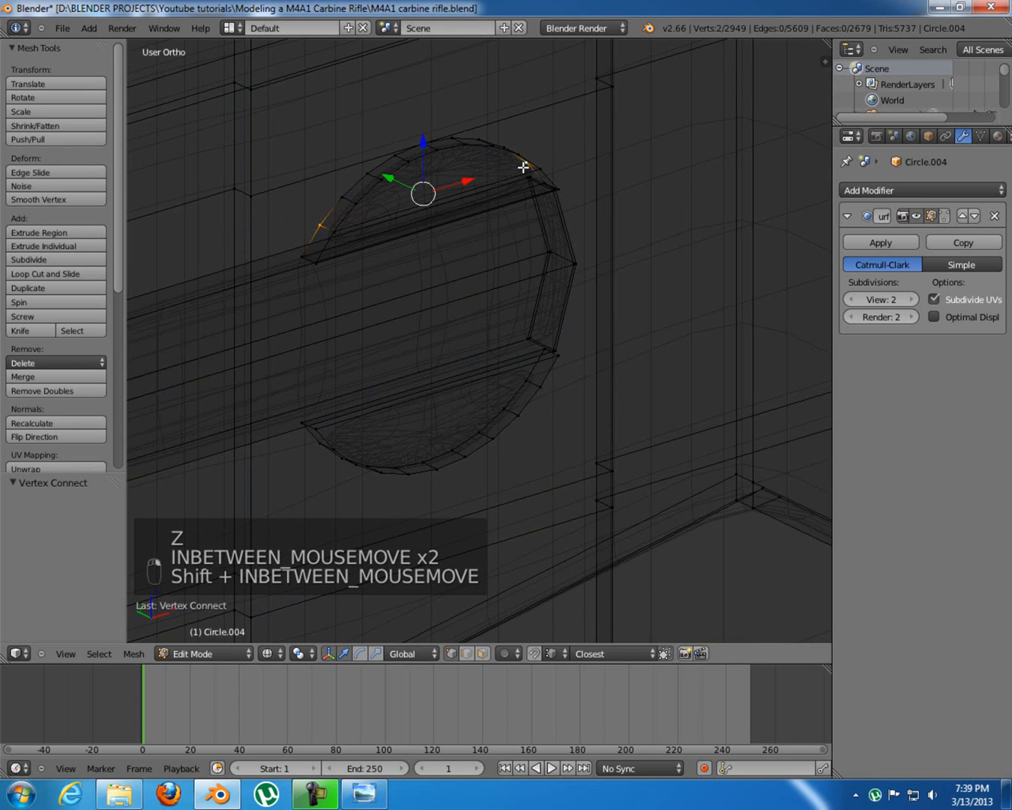
key(z)
key(j)
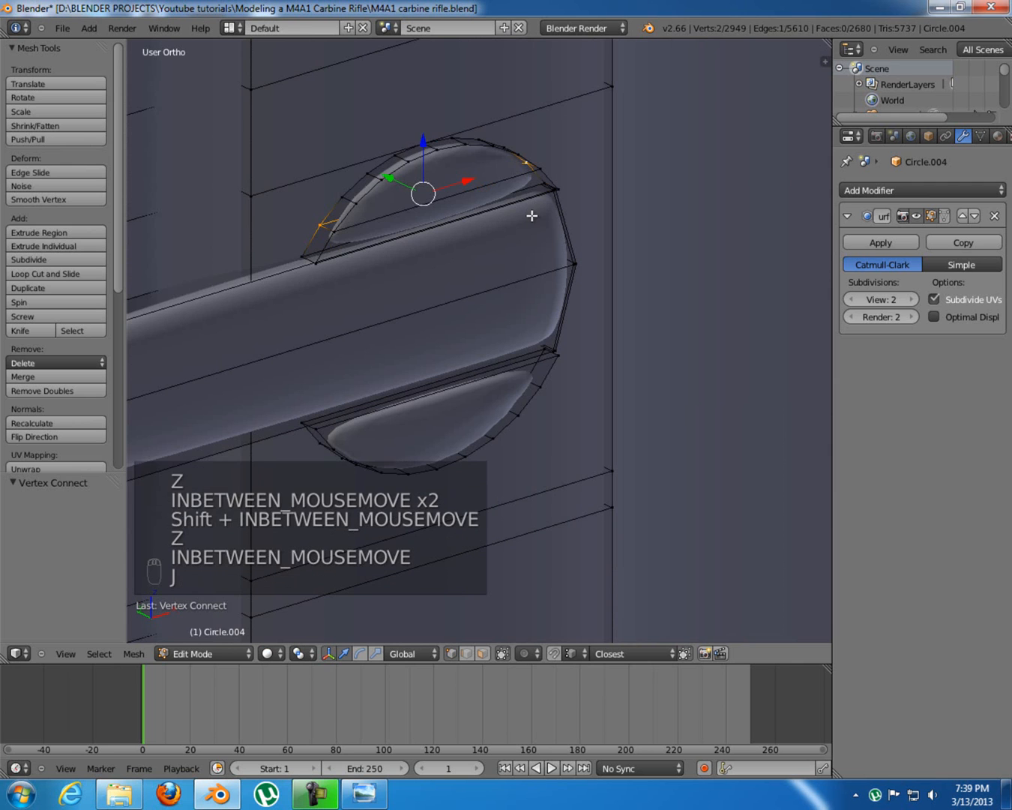
Try joining the opposite vertices below the lower half-disc's straight edge, using Make Edge/Face on the front and Vertex Connect on the back
middle_drag(522, 242, 555, 256)
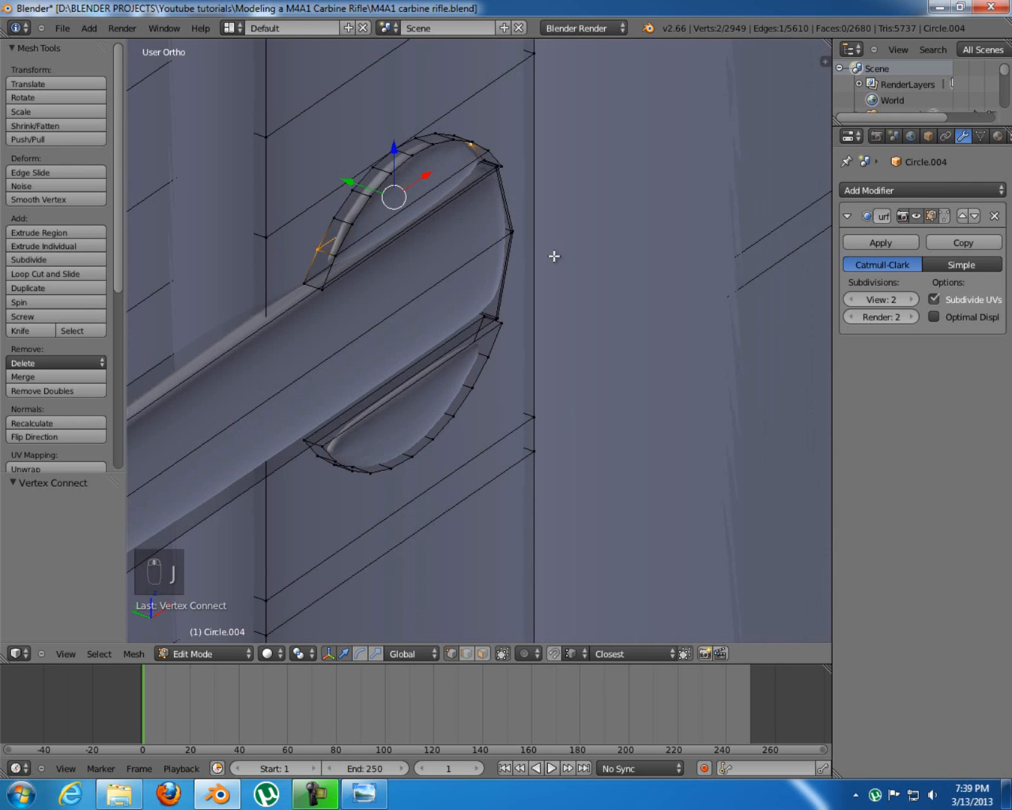
middle_drag(444, 240, 377, 190)
right_click(346, 462)
shift+right_click(591, 458)
middle_drag(592, 464, 554, 458)
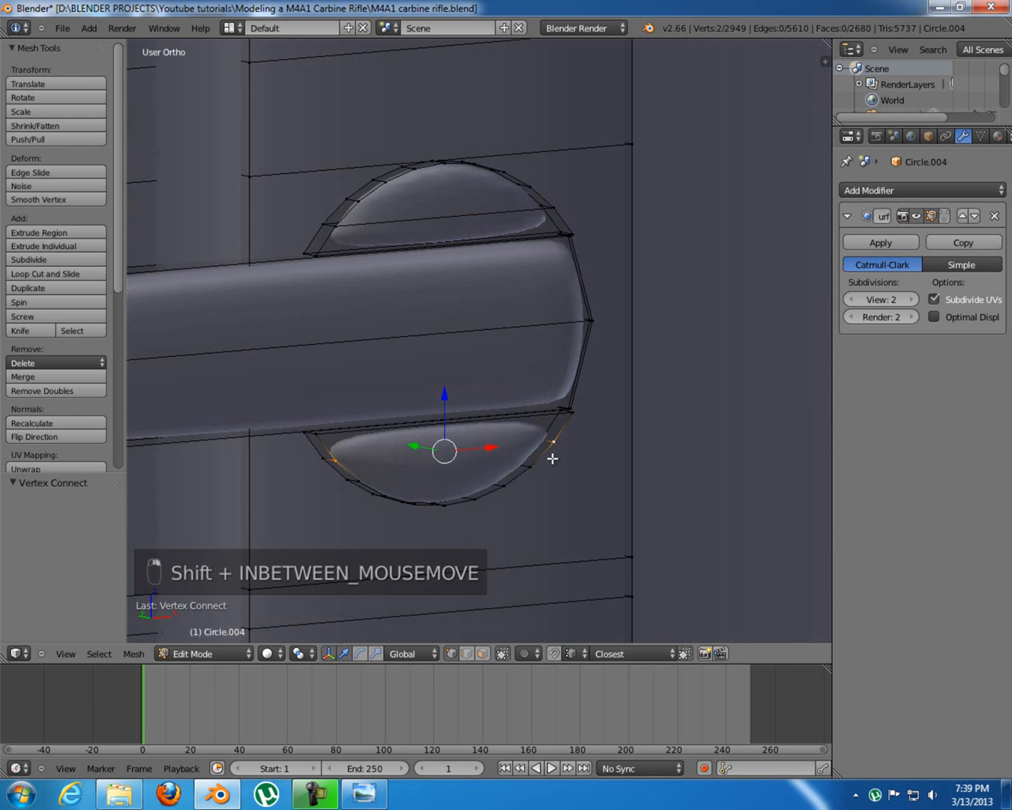
key(f)
key(z)
shift+right_click(542, 435)
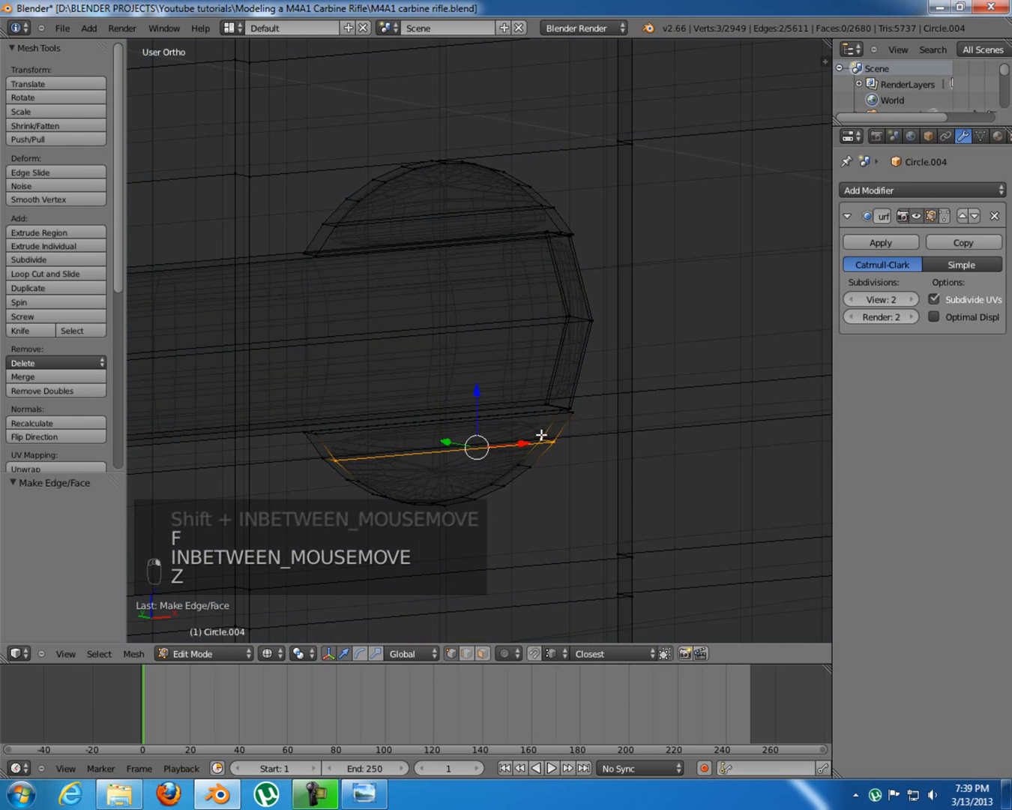
right_click(542, 435)
key(shift+z)
key(z)
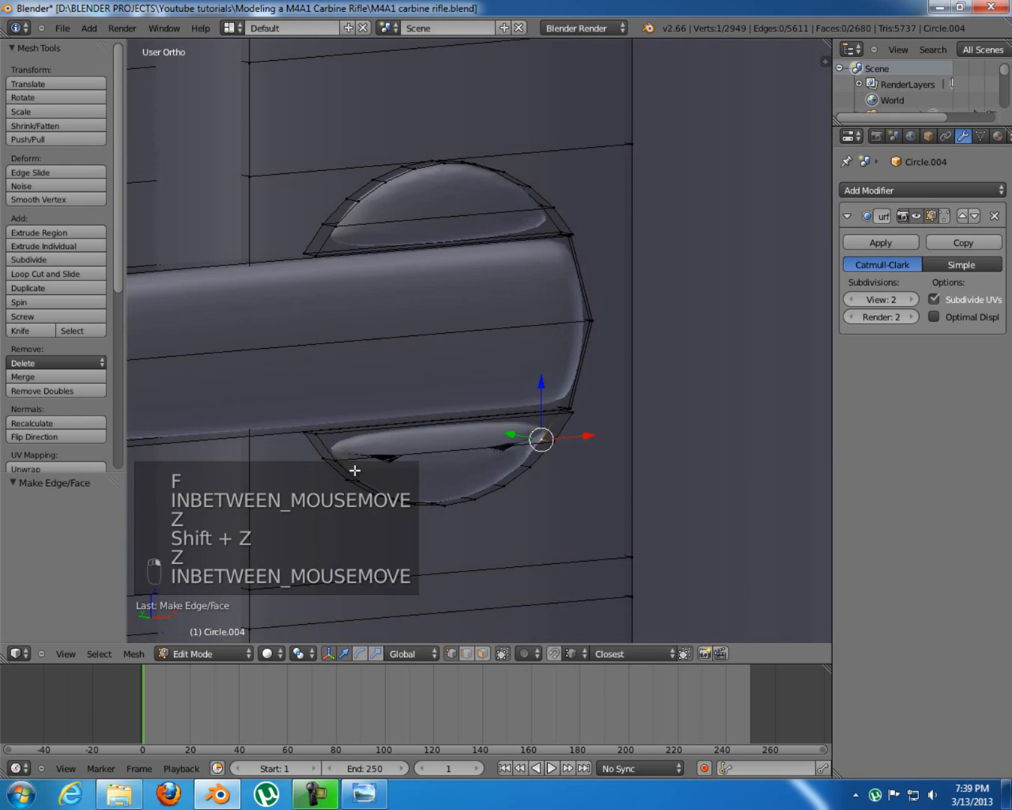
shift+right_click(315, 457)
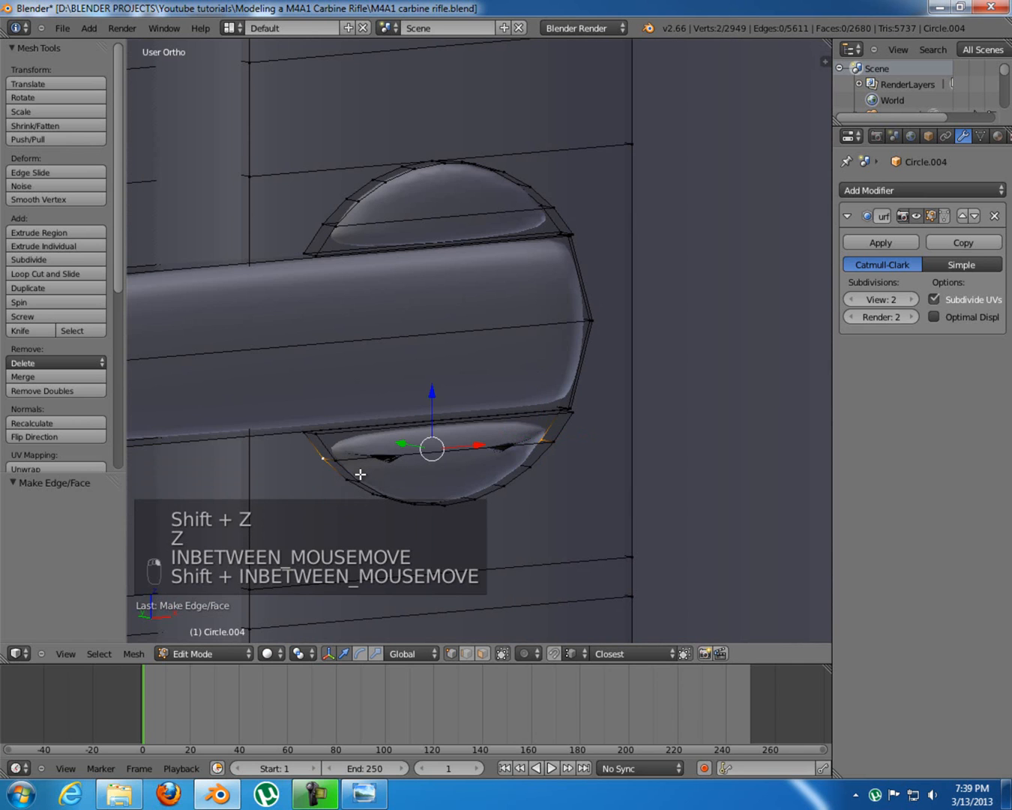
key(j)
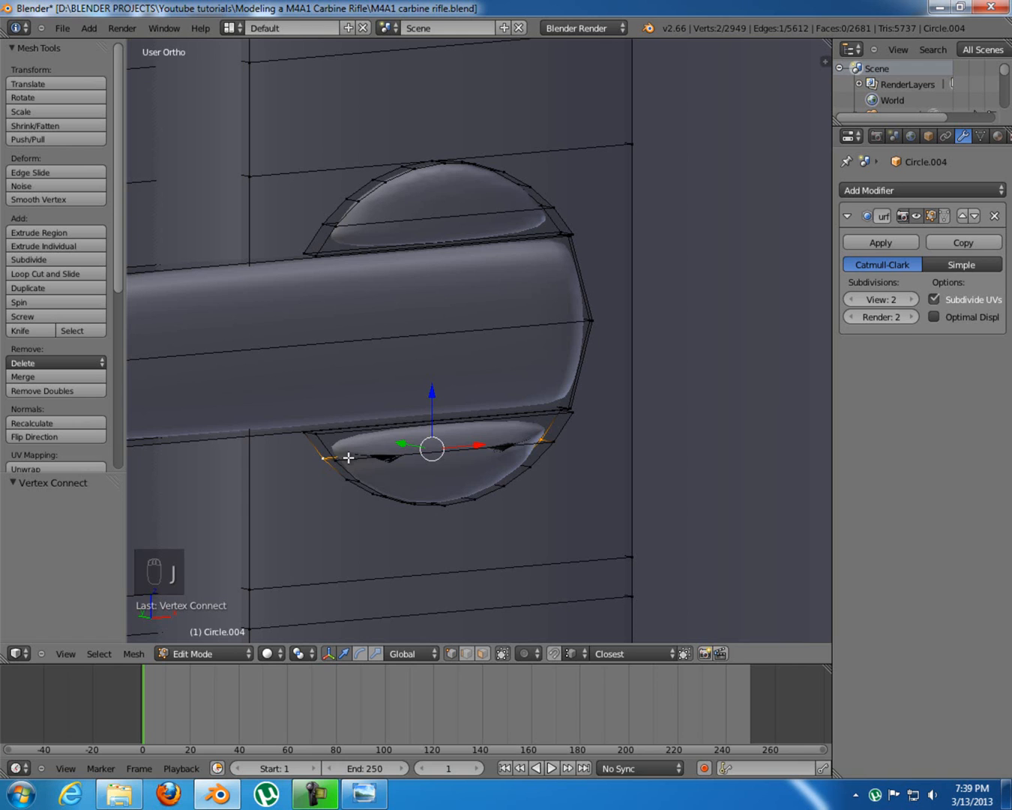
Undo the edges added across the lower half-disc, back to its single selected front vertex
key(ctrl+z)
key(ctrl+z)
key(ctrl+z)
key(ctrl+z)
key(ctrl+z)
key(ctrl+z)
key(ctrl+z)
key(ctrl+z)
key(ctrl+z)
key(ctrl+z)
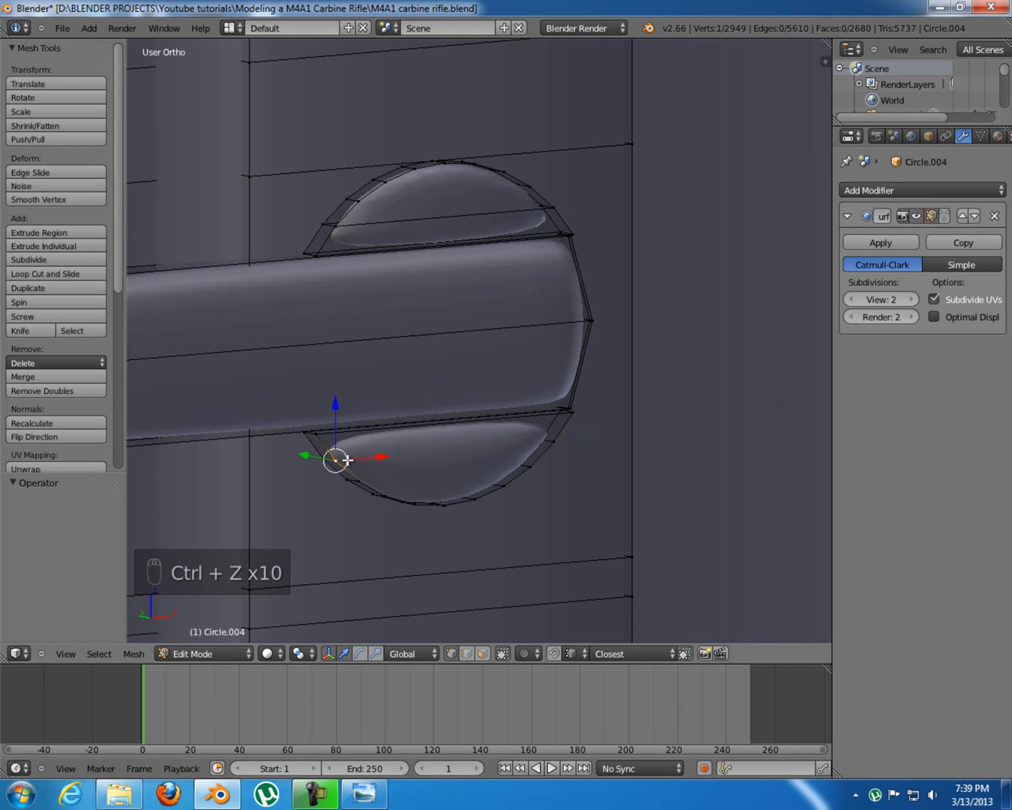
Use Vertex Connect across the lower half-disc's front and back faces just below its straight edge, and deselect everything
shift+right_click(555, 446)
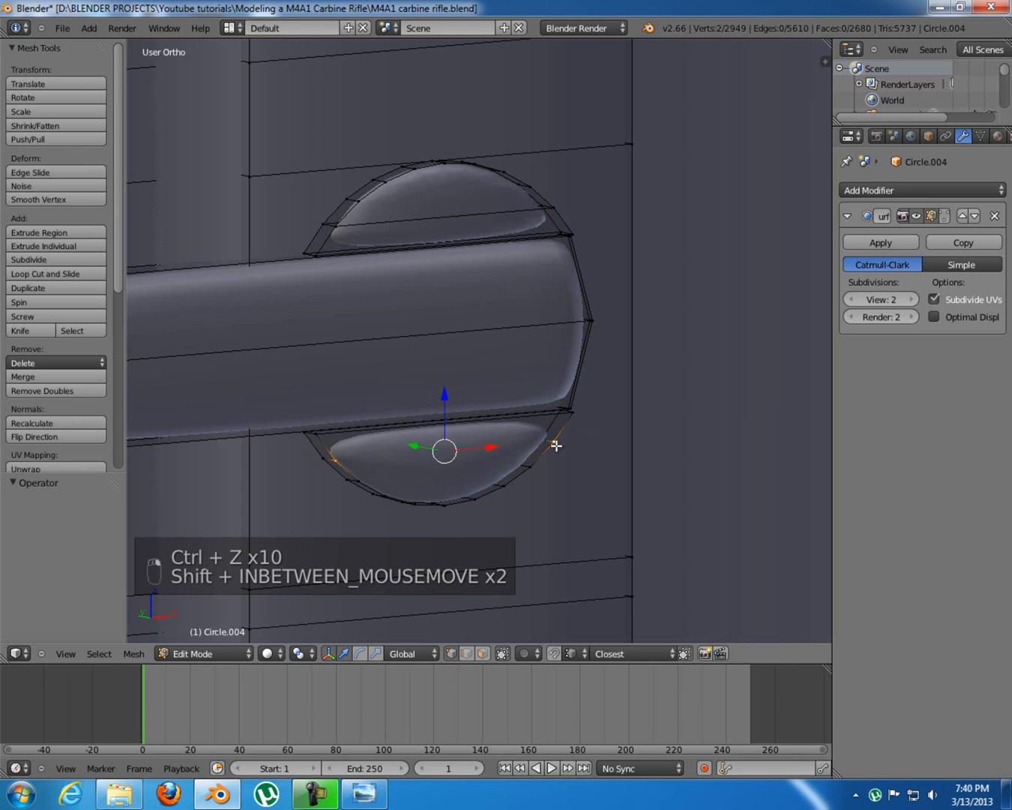
key(j)
right_click(548, 438)
key(z)
key(shift+z)
key(z)
shift+right_click(329, 459)
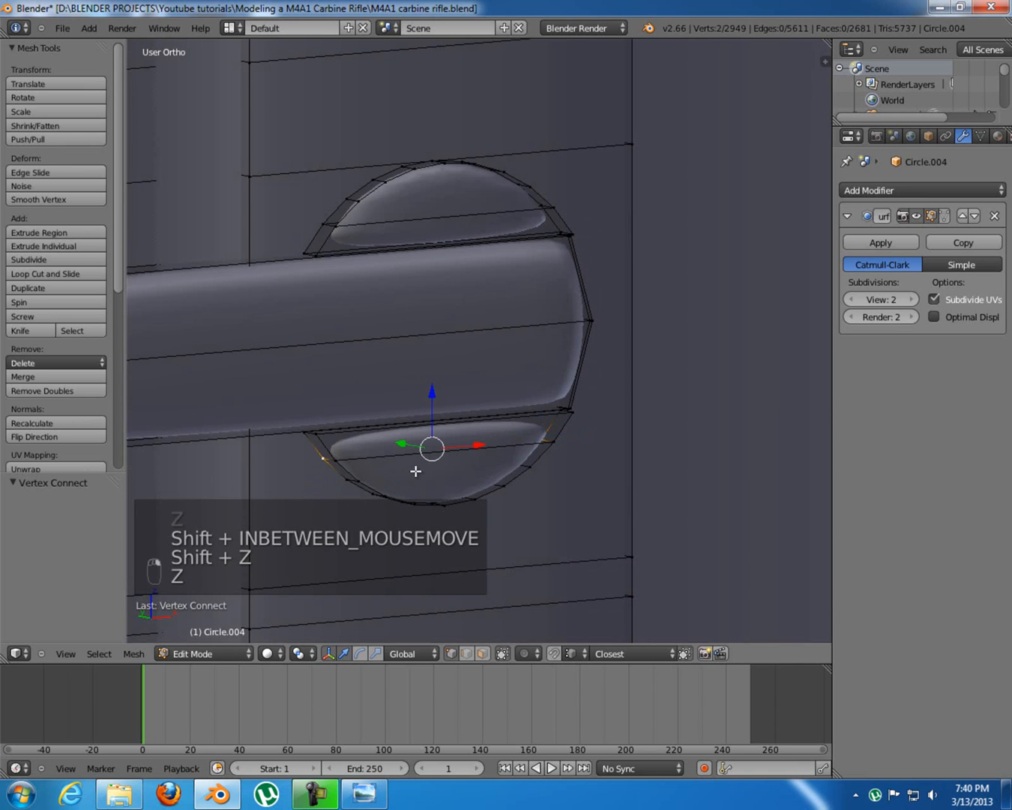
key(j)
key(a)
Add a loop cut around the rim of the upper and lower half-discs, each slid close to the front face
mouse_move(382, 223)
middle_down()
mouse_move(370, 225)
mouse_move(385, 236)
middle_up()
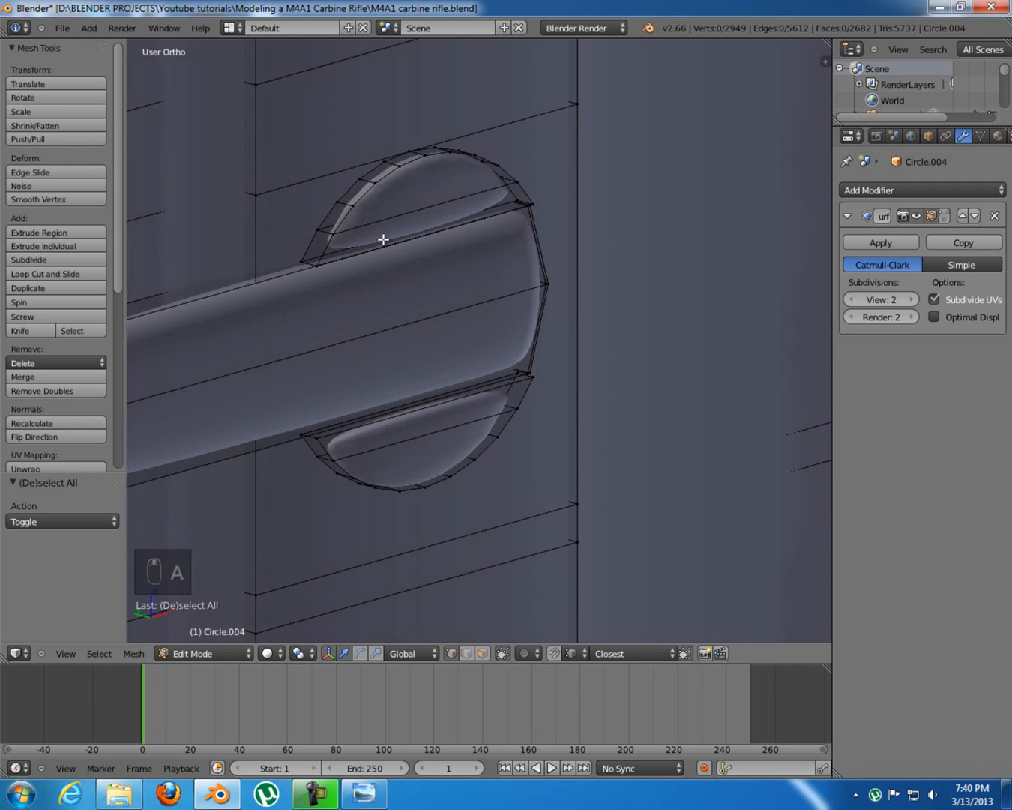
key(ctrl+r)
click(349, 202)
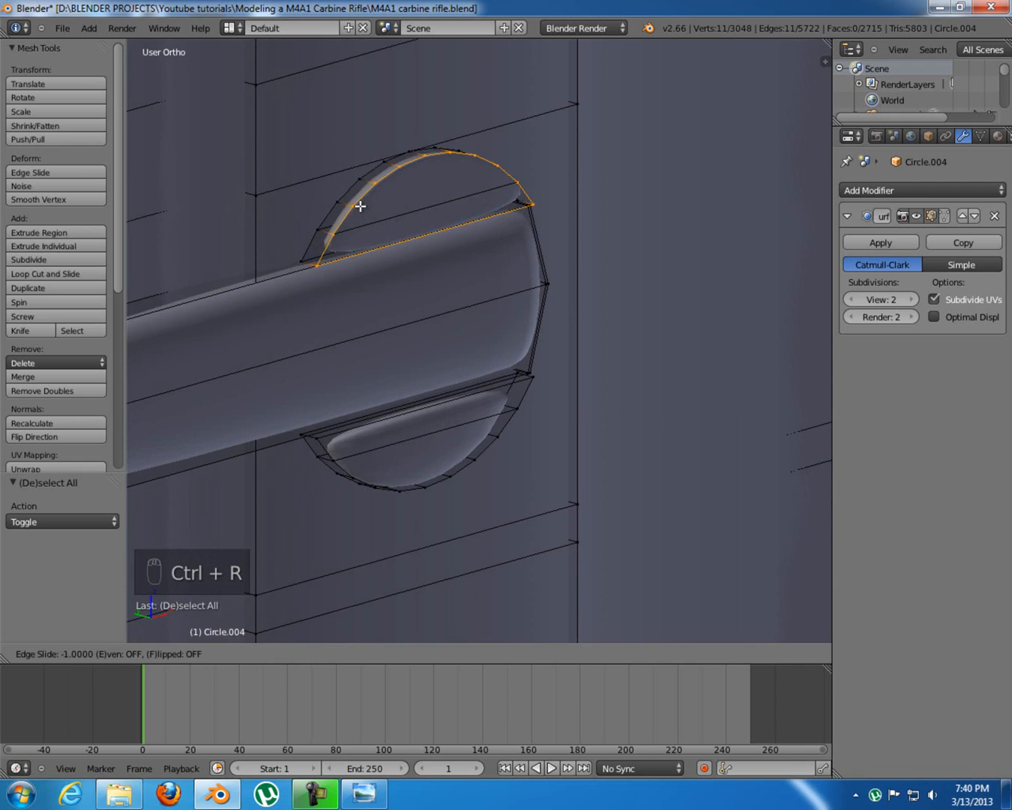
click(354, 202)
key(ctrl+r)
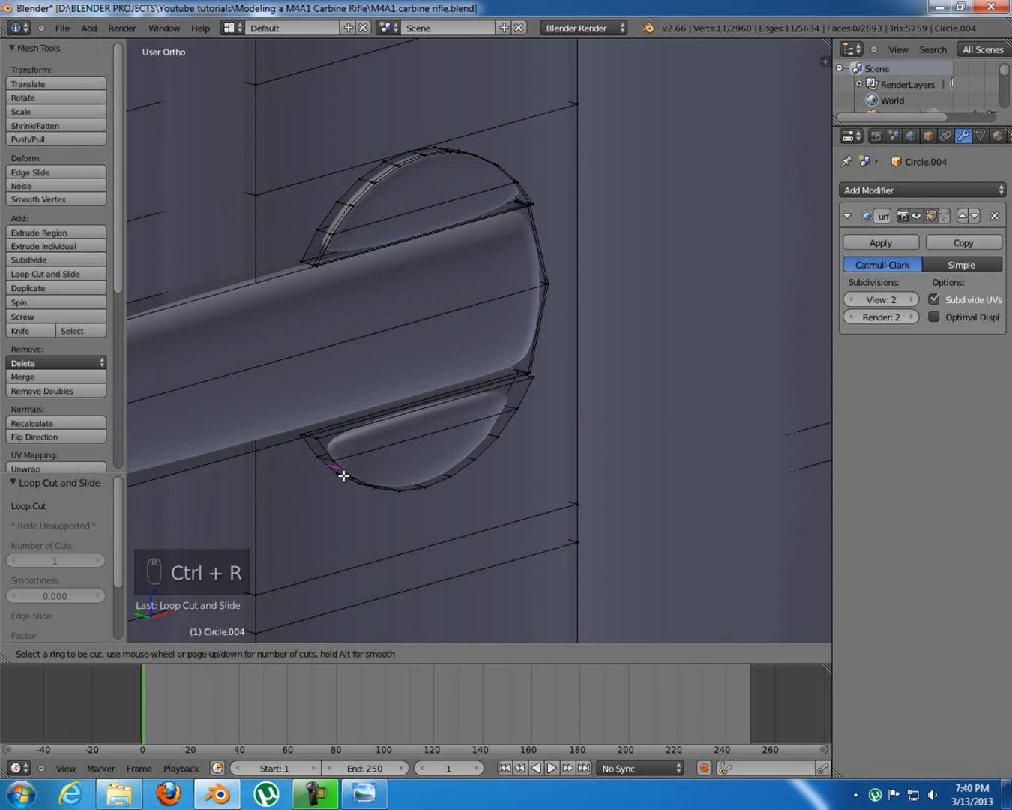
click(313, 438)
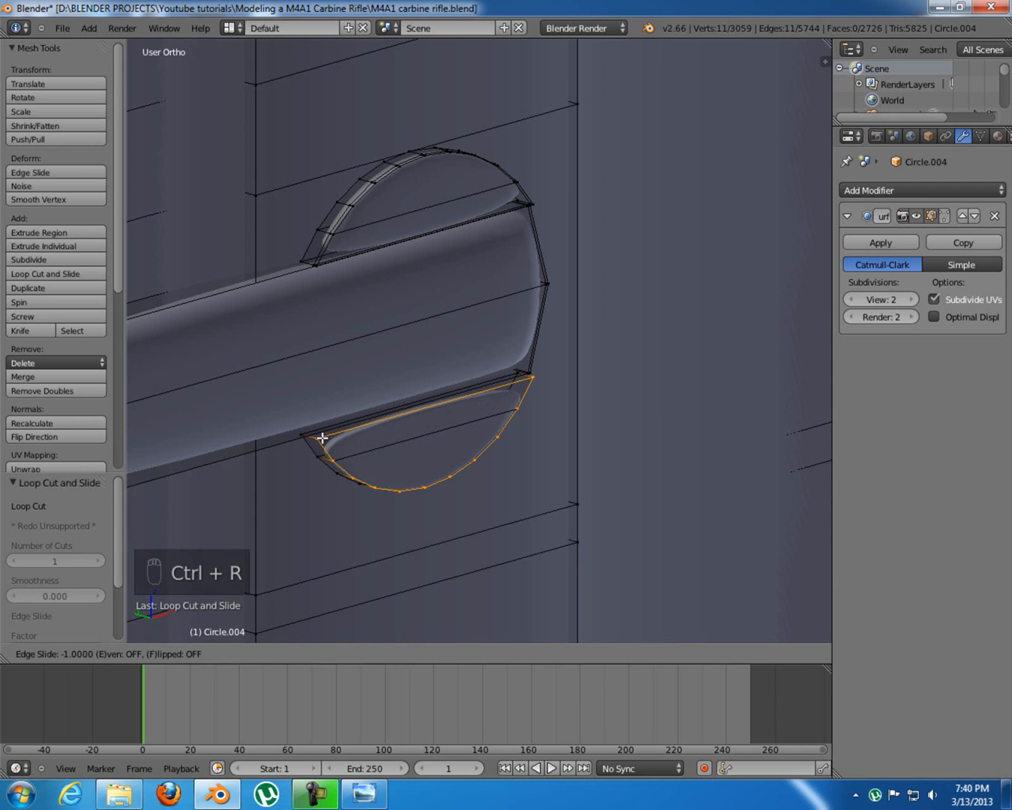
right_click(319, 434)
key(ctrl+z)
Add a lengthwise loop cut to each half-disc and slide it close to the straight edge beside the bar
key(ctrl+r)
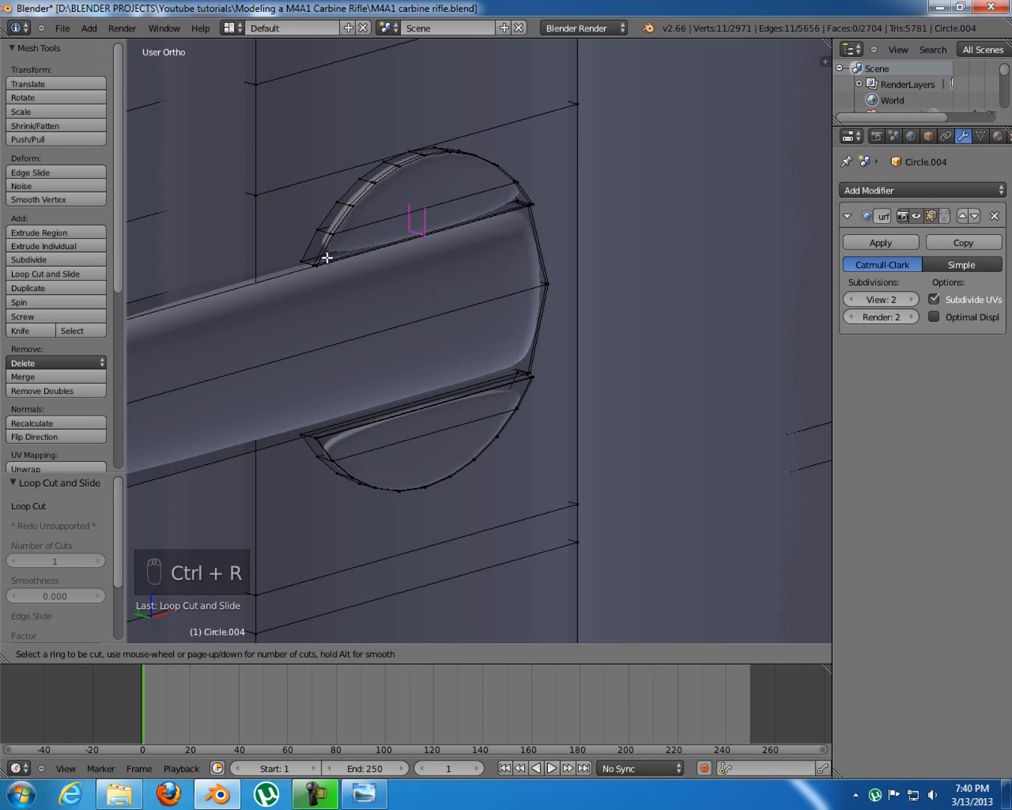
click(319, 247)
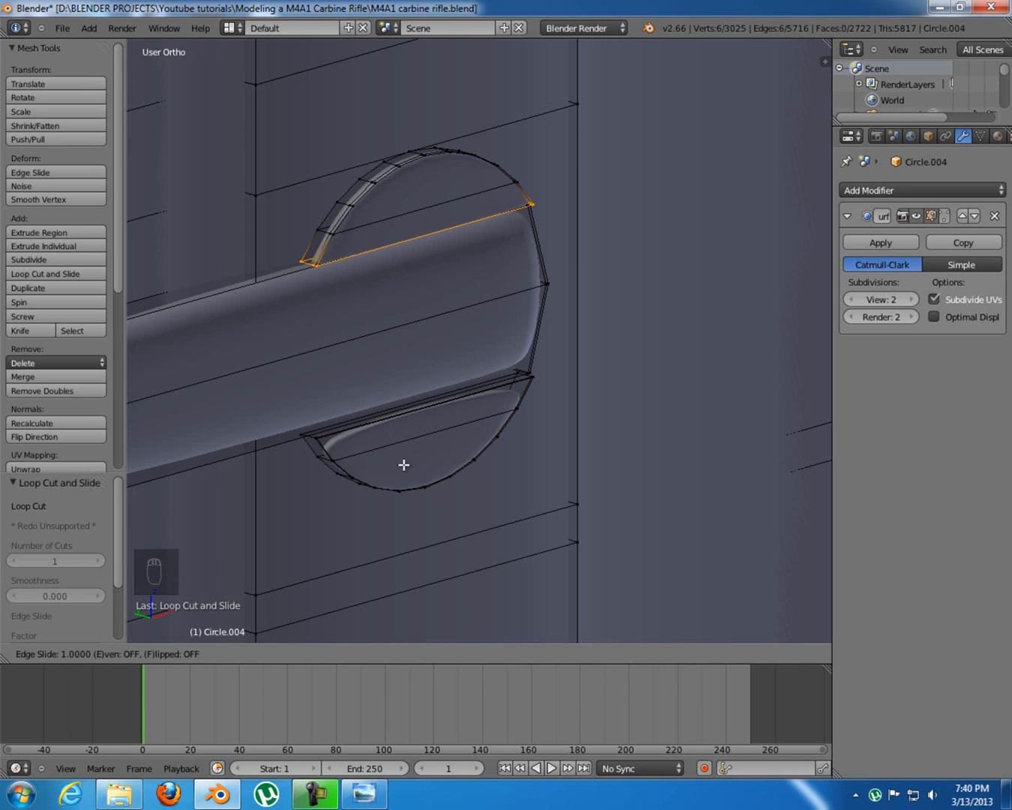
click(350, 278)
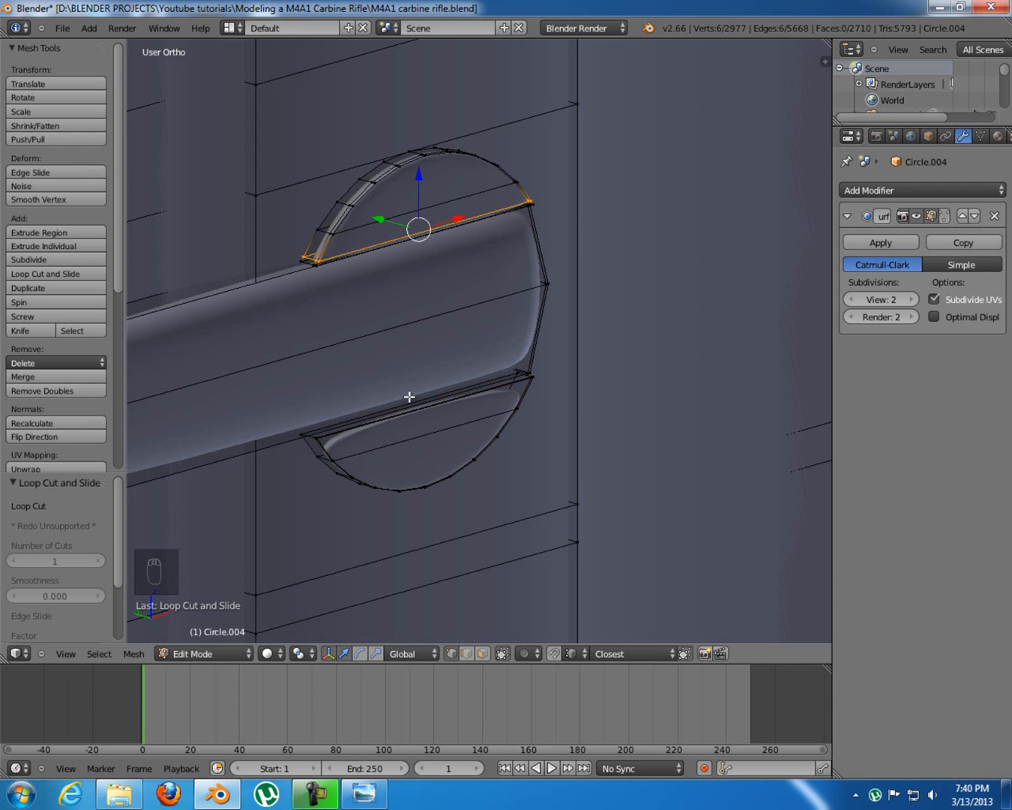
scroll(402, 377, up, 1)
key(ctrl+r)
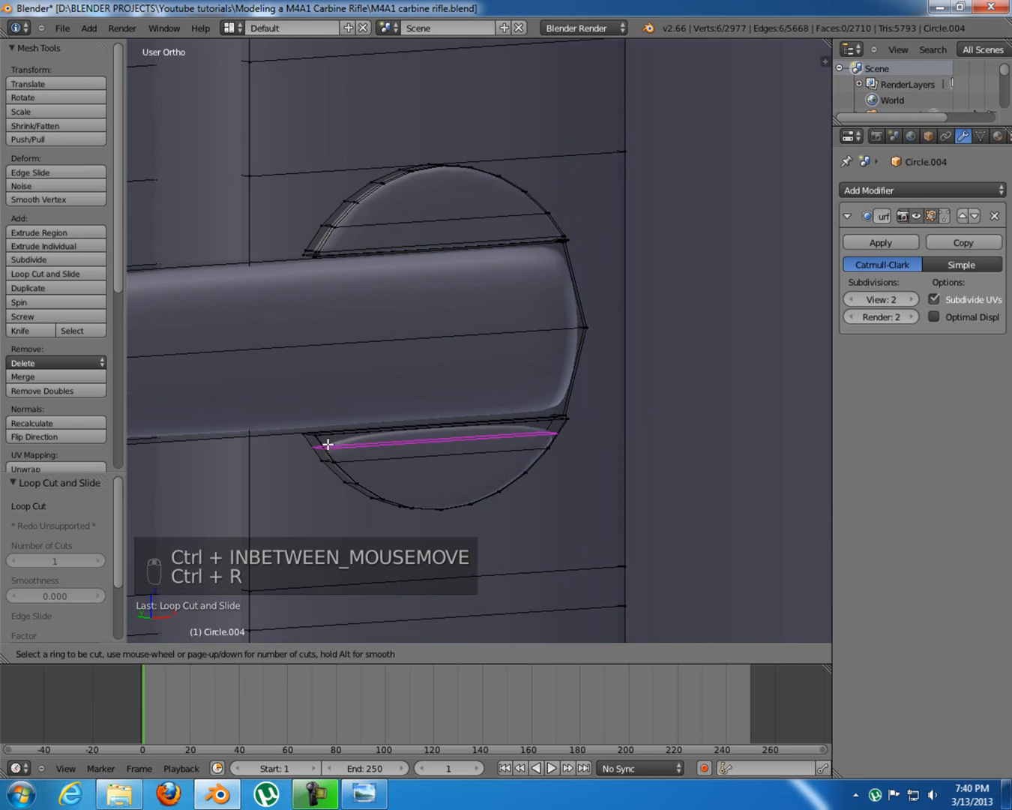
click(326, 452)
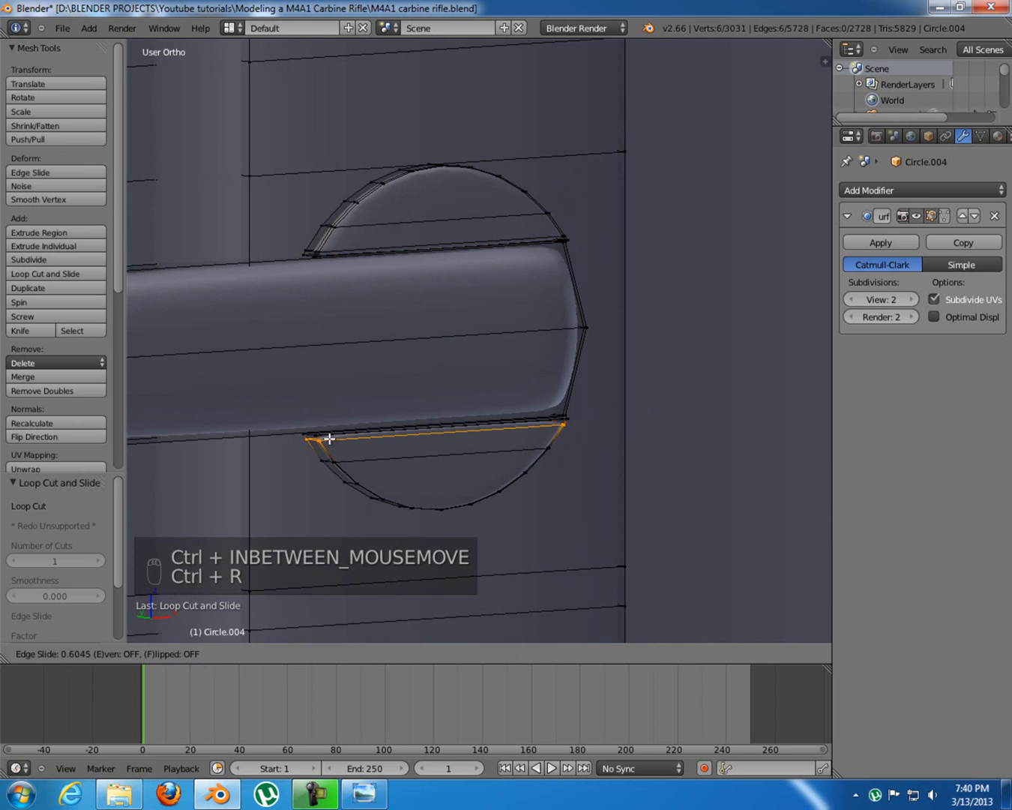
click(329, 438)
Add a crosswise loop cut to the bar and slide it tight against the square end, away from the half-discs
key(KP_1)
scroll(243, 412, down, 2)
shift+middle_drag(244, 412, 564, 348)
key(z)
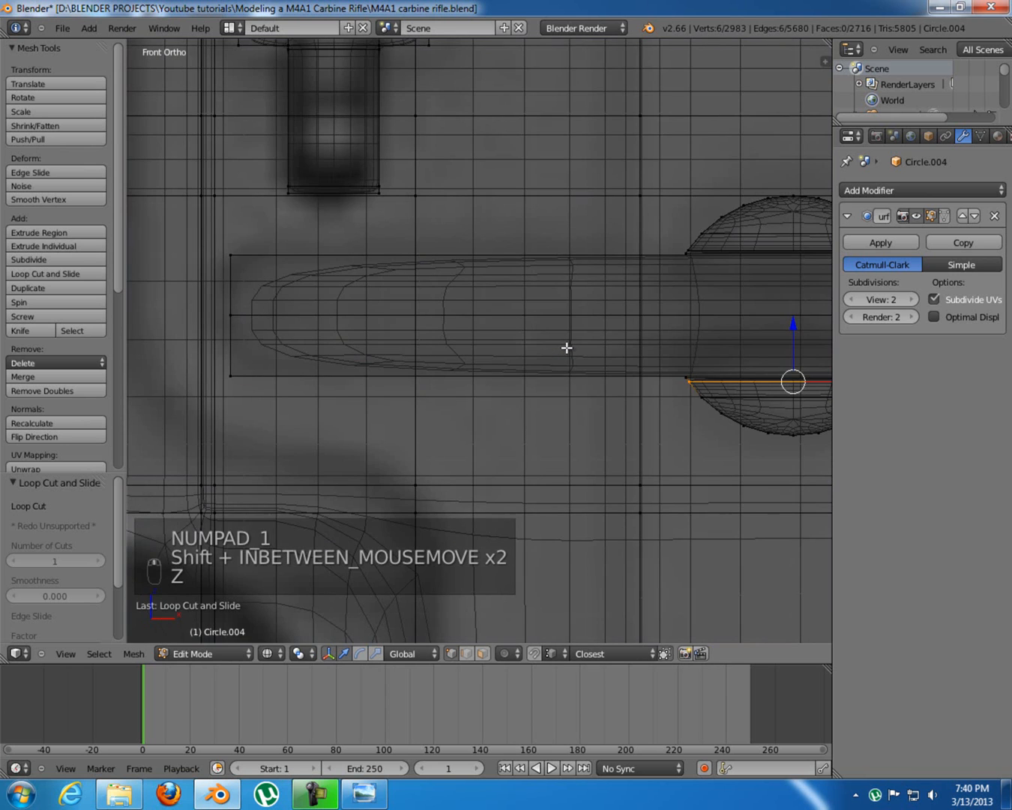
key(z)
key(ctrl+r)
right_click(590, 277)
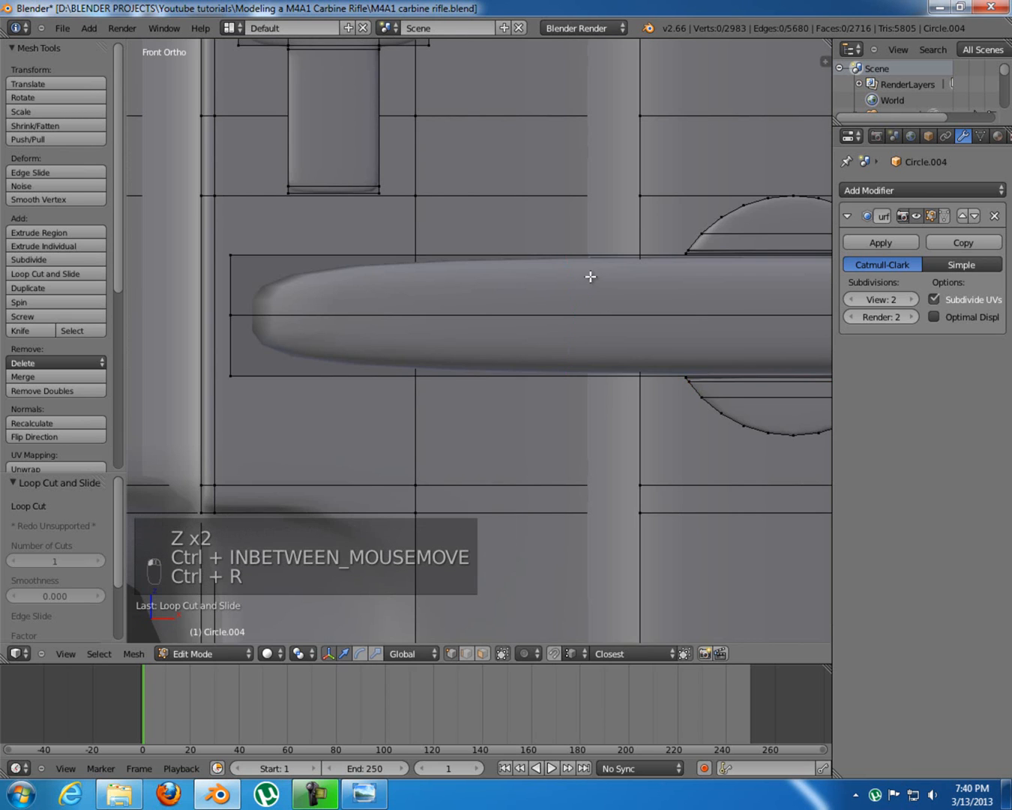
key(ctrl+r)
click(540, 262)
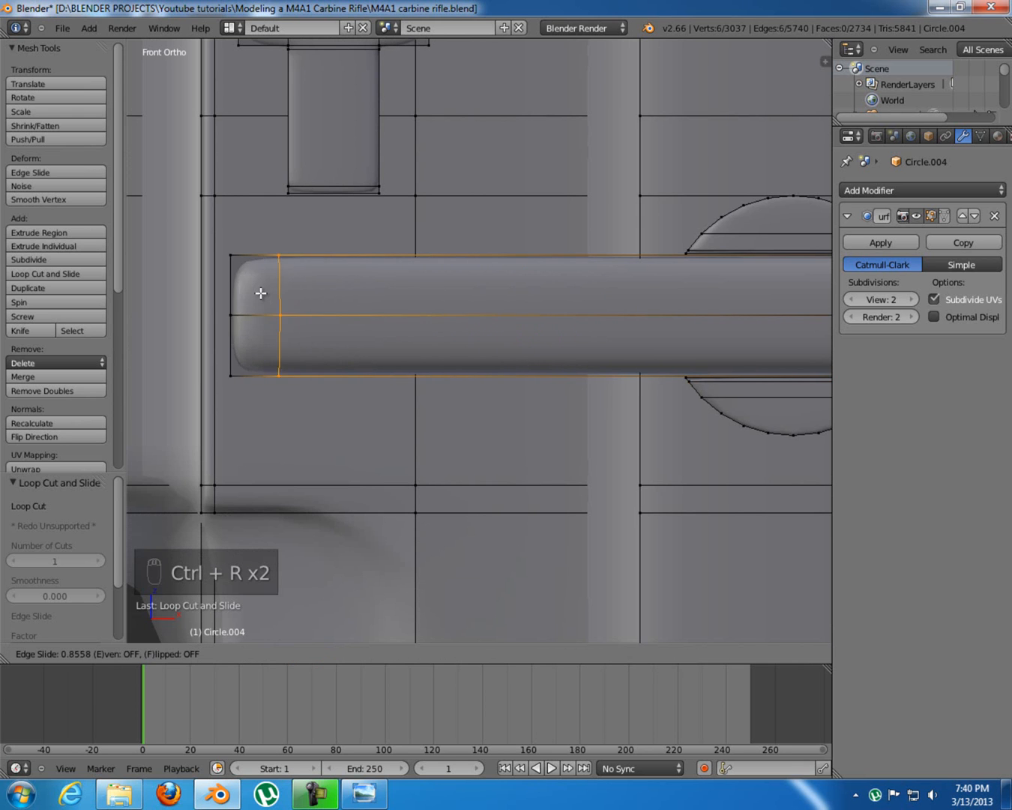
click(239, 291)
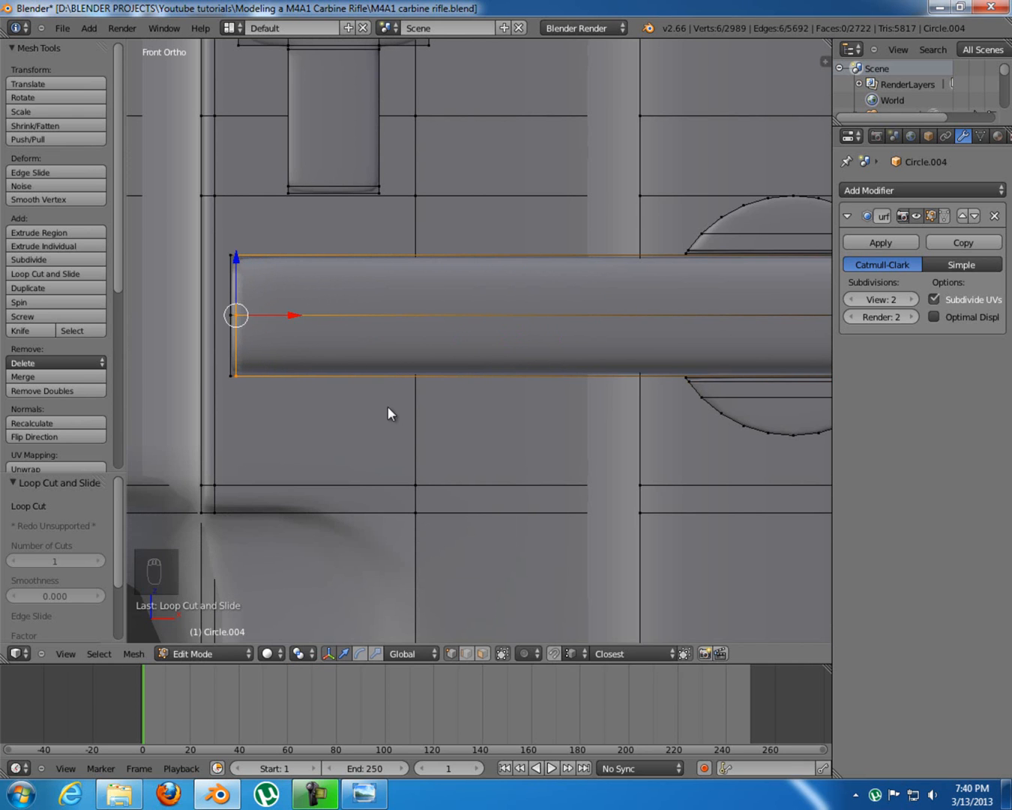
Add a loop cut through the bar's thickness, slide it close to the front face, and check the smoothed shape in Object Mode
key(Tab)
middle_drag(382, 398, 518, 420)
key(Tab)
scroll(275, 345, up, 5)
scroll(279, 362, up, 4)
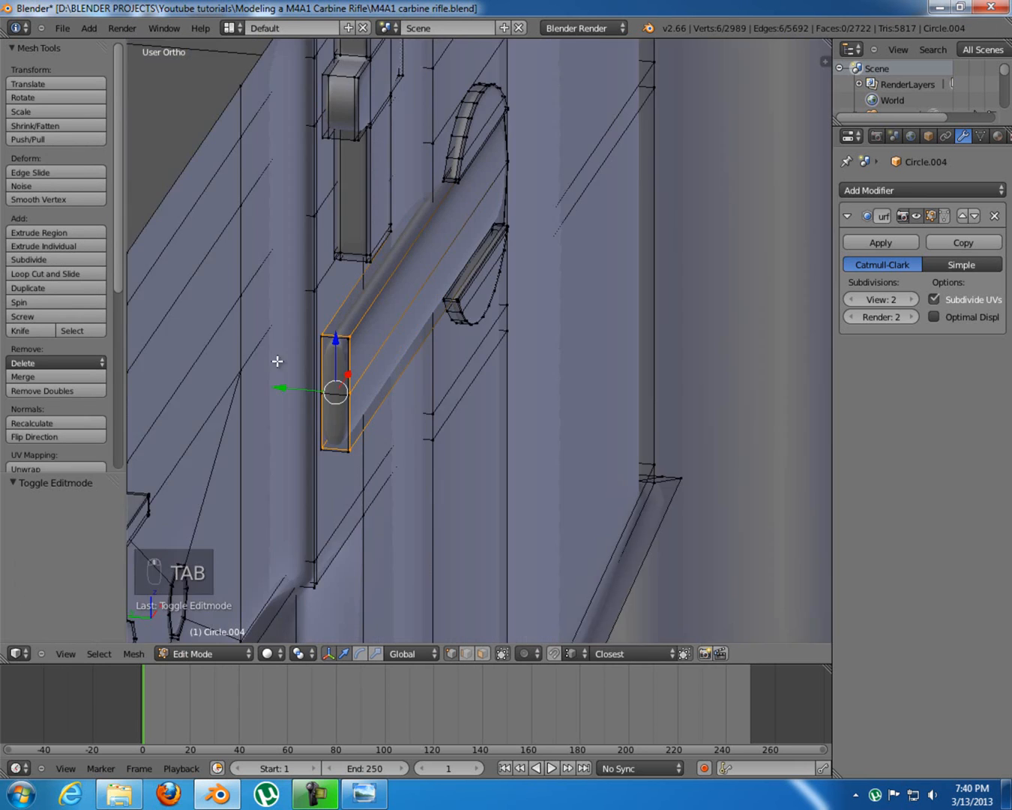
key(ctrl+r)
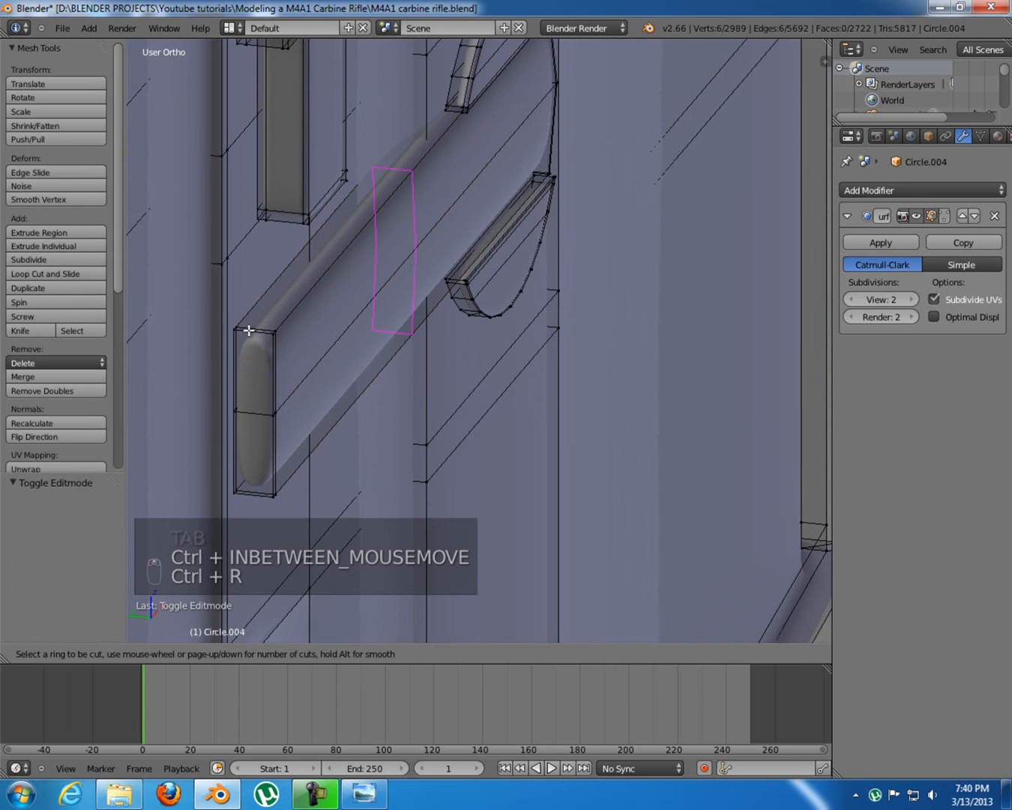
click(267, 336)
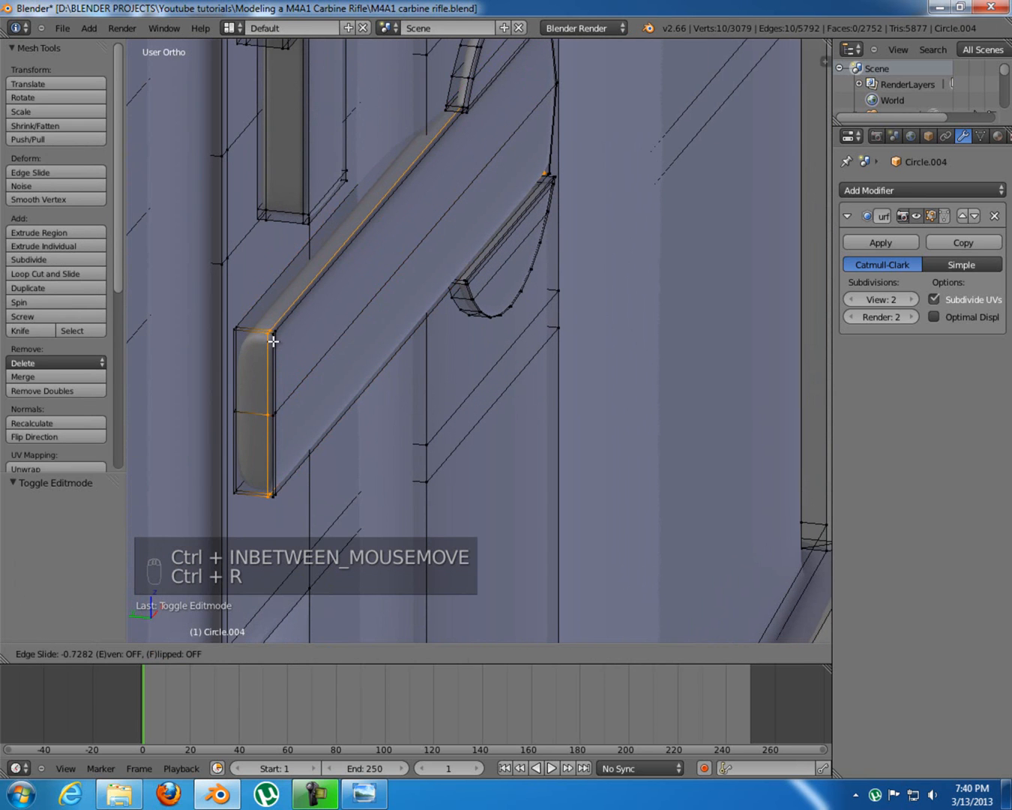
click(273, 342)
key(Tab)
middle_drag(387, 383, 410, 356)
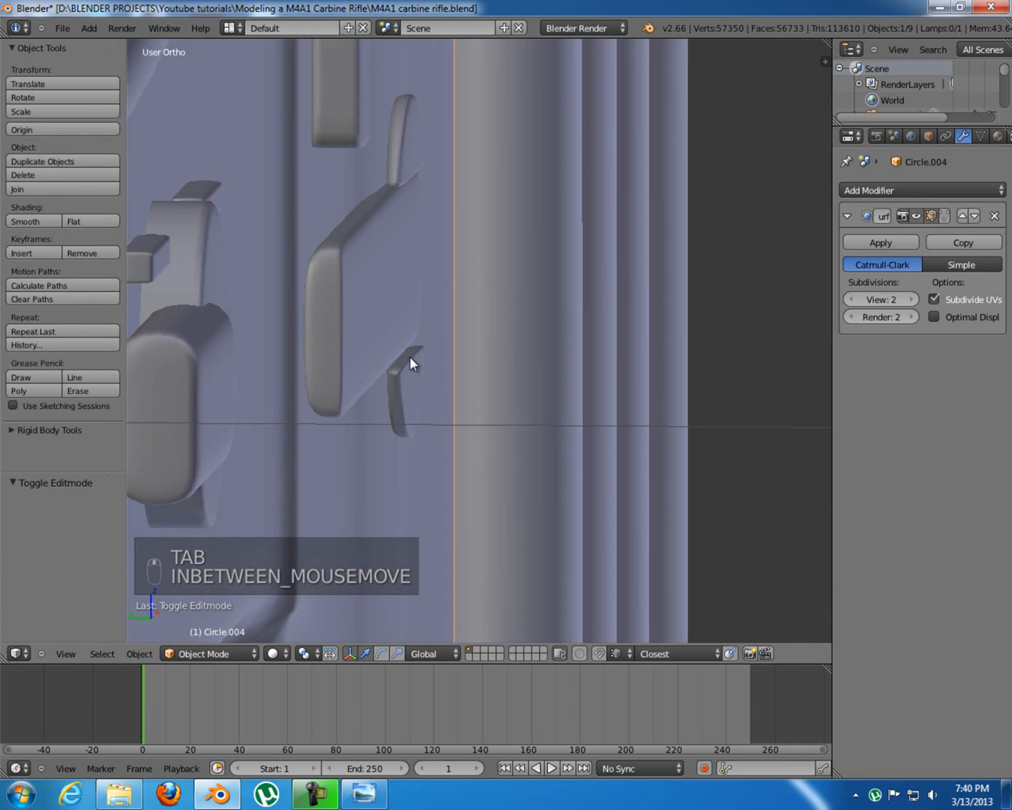
Select an edge loop on the upper half-disc's rear rim in Edit Mode
key(Tab)
shift+middle_drag(415, 209, 315, 325)
scroll(314, 326, up, 2)
scroll(407, 287, up, 2)
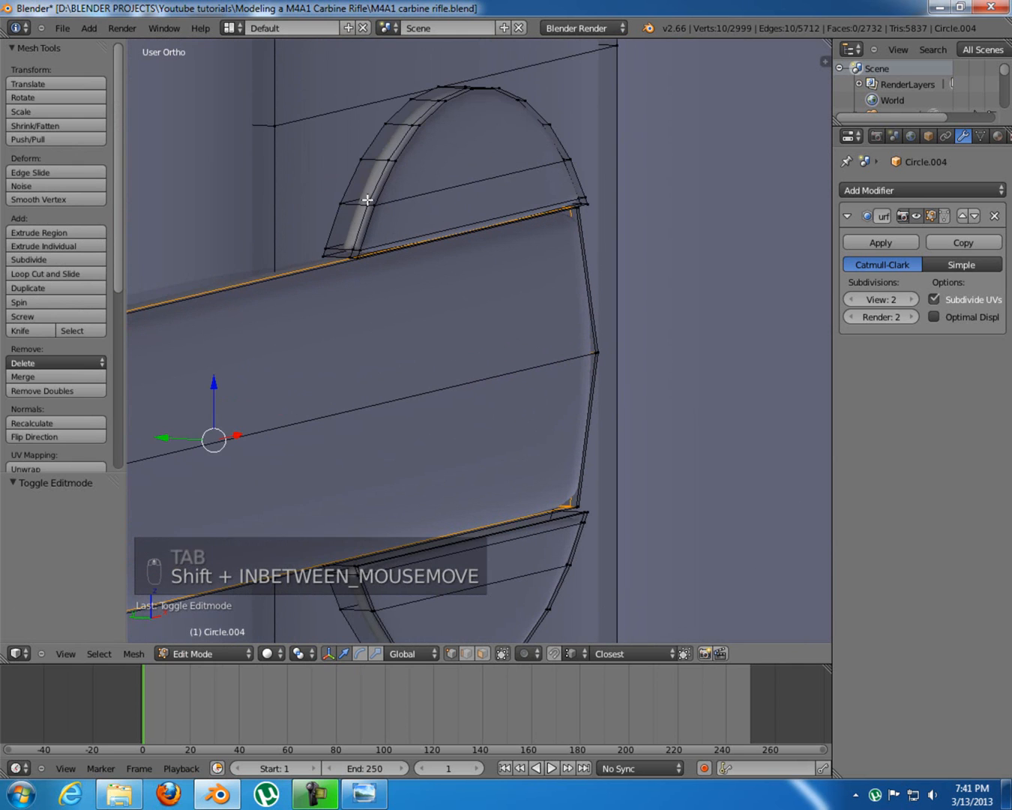
alt+right_click(342, 197)
mouse_move(333, 221)
middle_down()
mouse_move(359, 235)
mouse_move(317, 290)
mouse_move(138, 235)
mouse_move(413, 280)
middle_up()
key(KP_3)
key(z)
scroll(412, 279, down, 4)
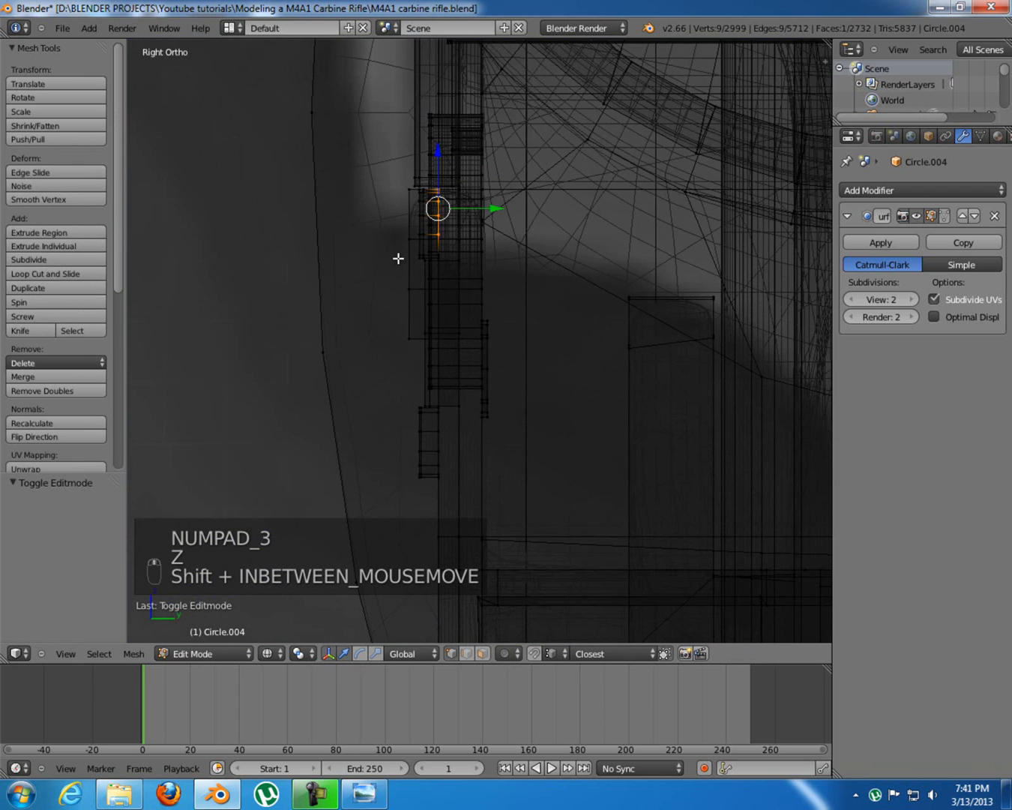
key(b)
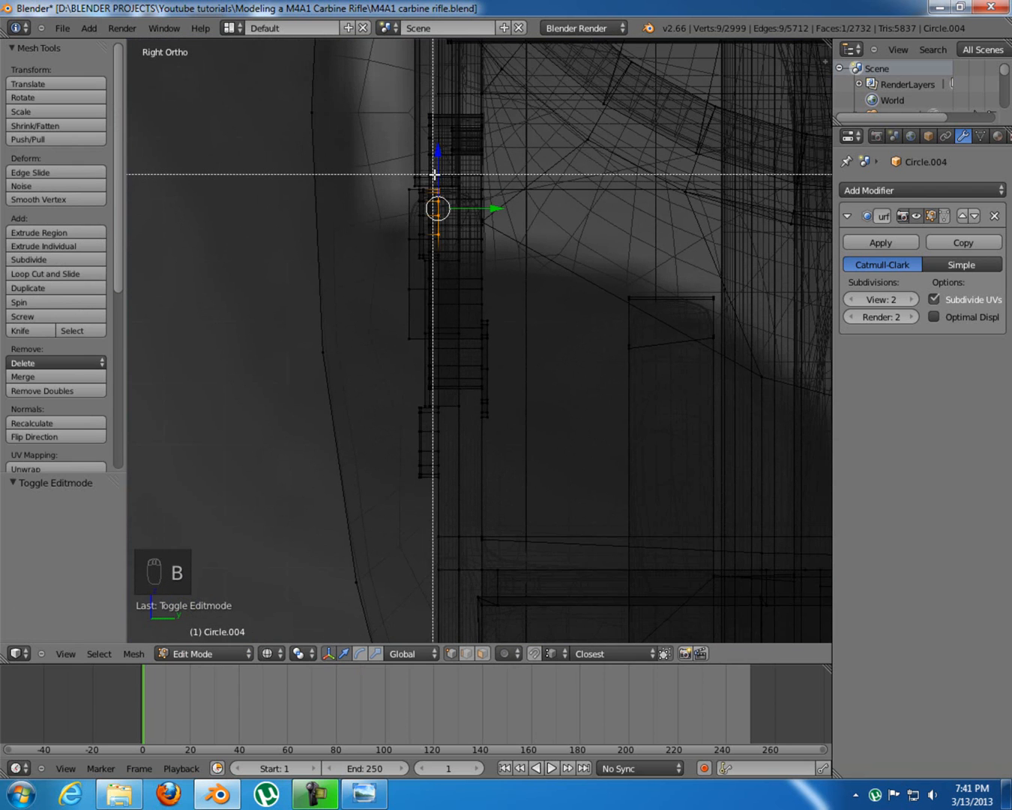
right_click(430, 172)
key(a)
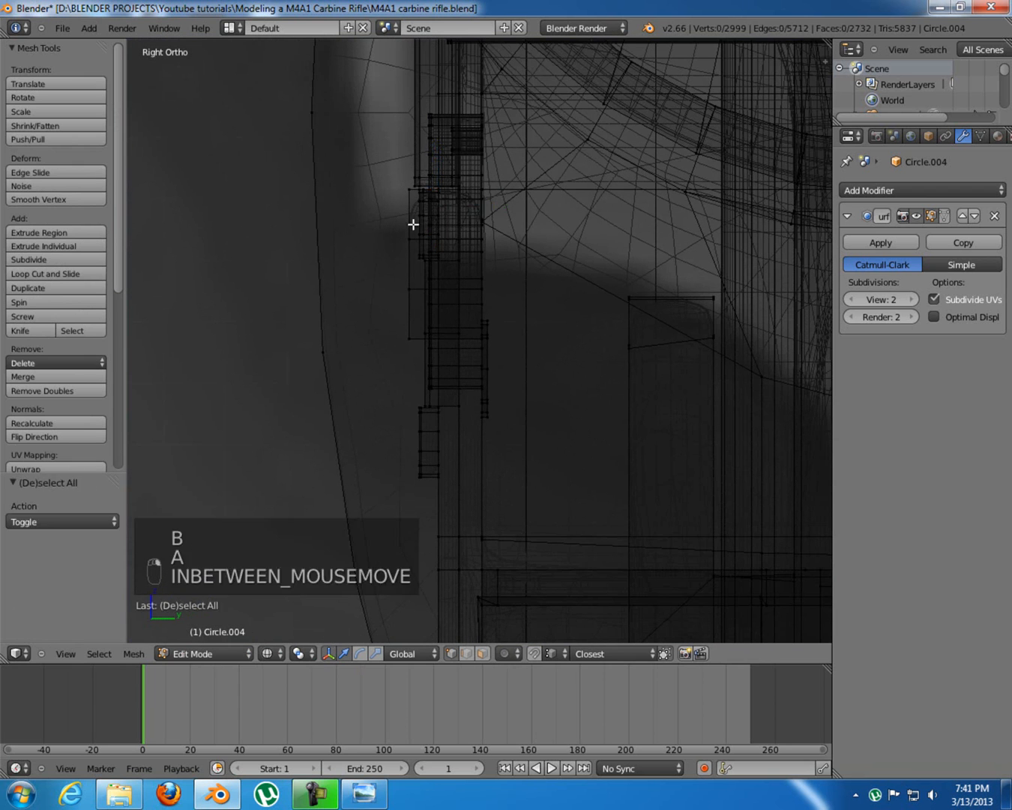
key(l)
middle_drag(424, 301, 375, 281)
key(a)
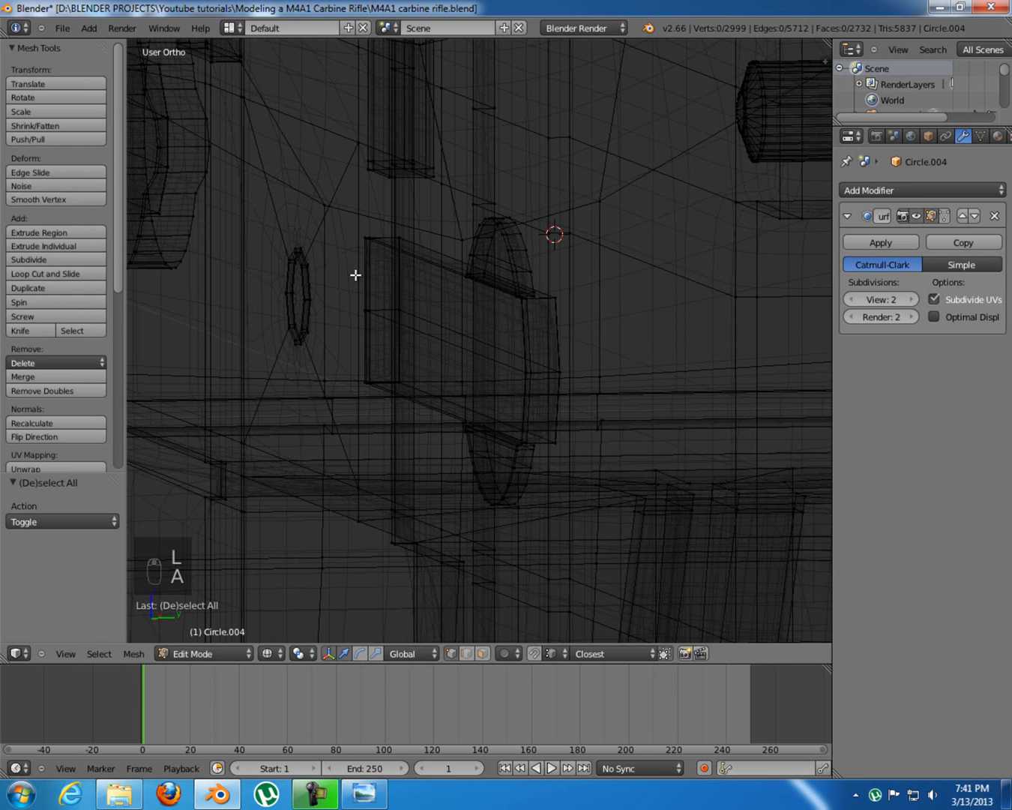
Select both half-discs in full, leaving out their front vertices so only the rear-side geometry stays selected
key(z)
key(l)
key(l)
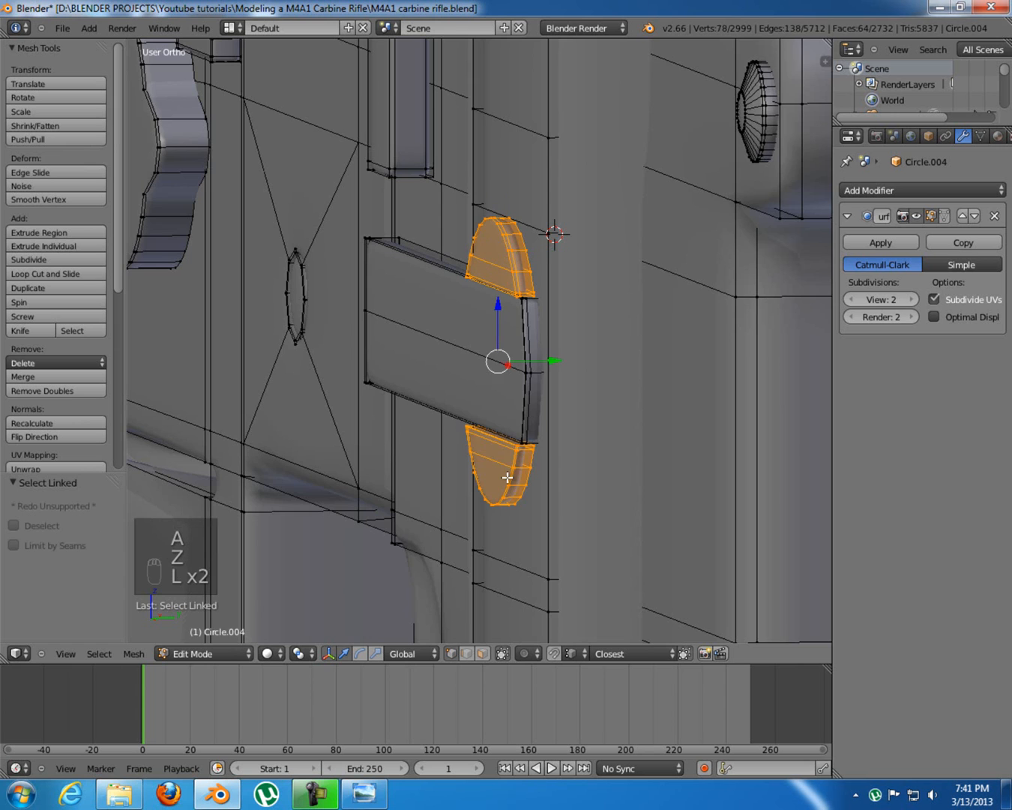
key(KP_1)
key(KP_3)
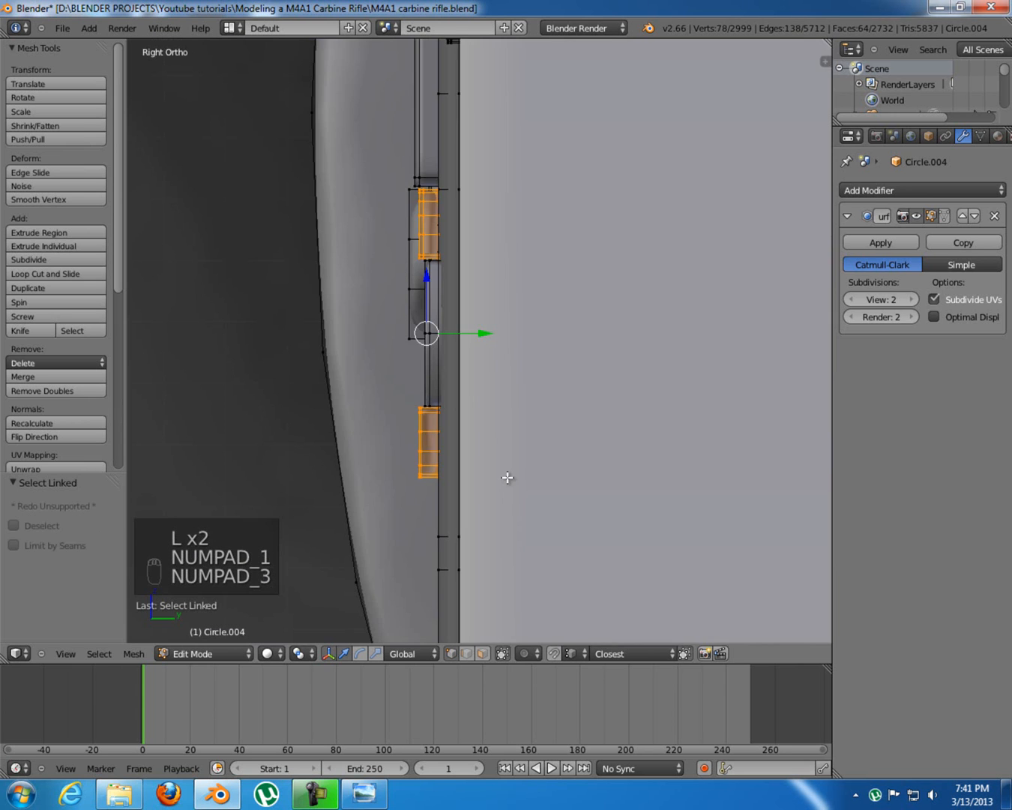
key(z)
key(b)
drag(377, 164, 421, 644)
middle_drag(421, 643, 429, 651)
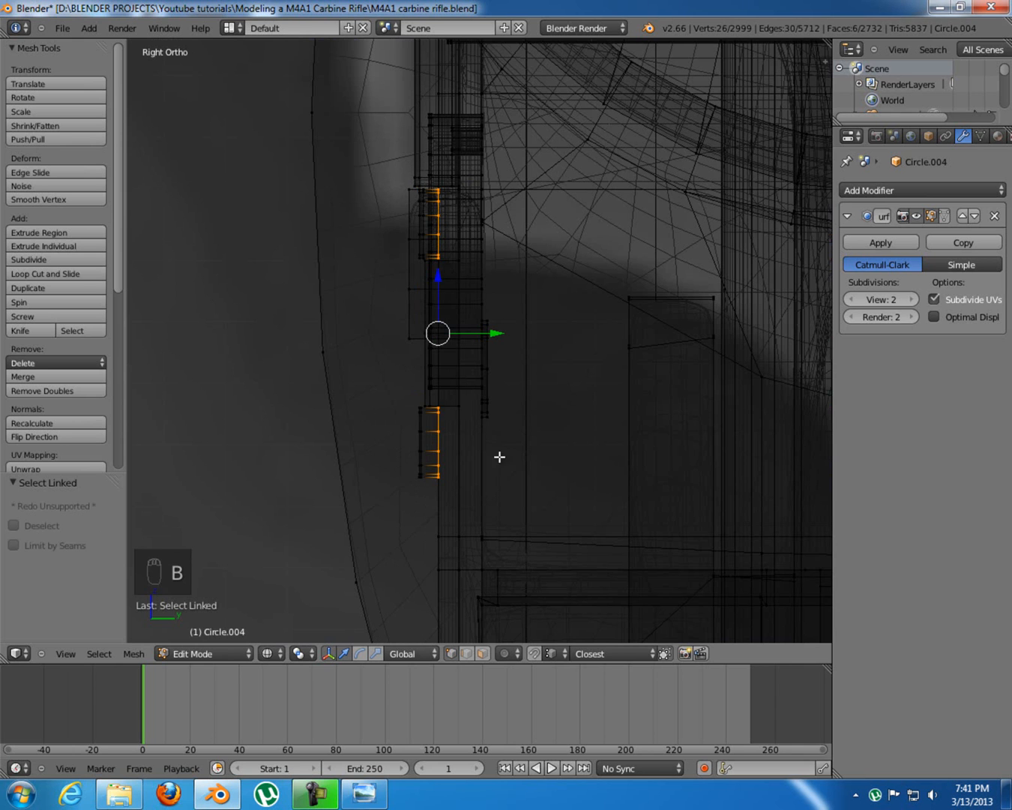
Delete the selected rear faces of the two half-discs where they meet the receiver
key(z)
middle_drag(251, 334, 510, 357)
shift+middle_drag(571, 400, 531, 301)
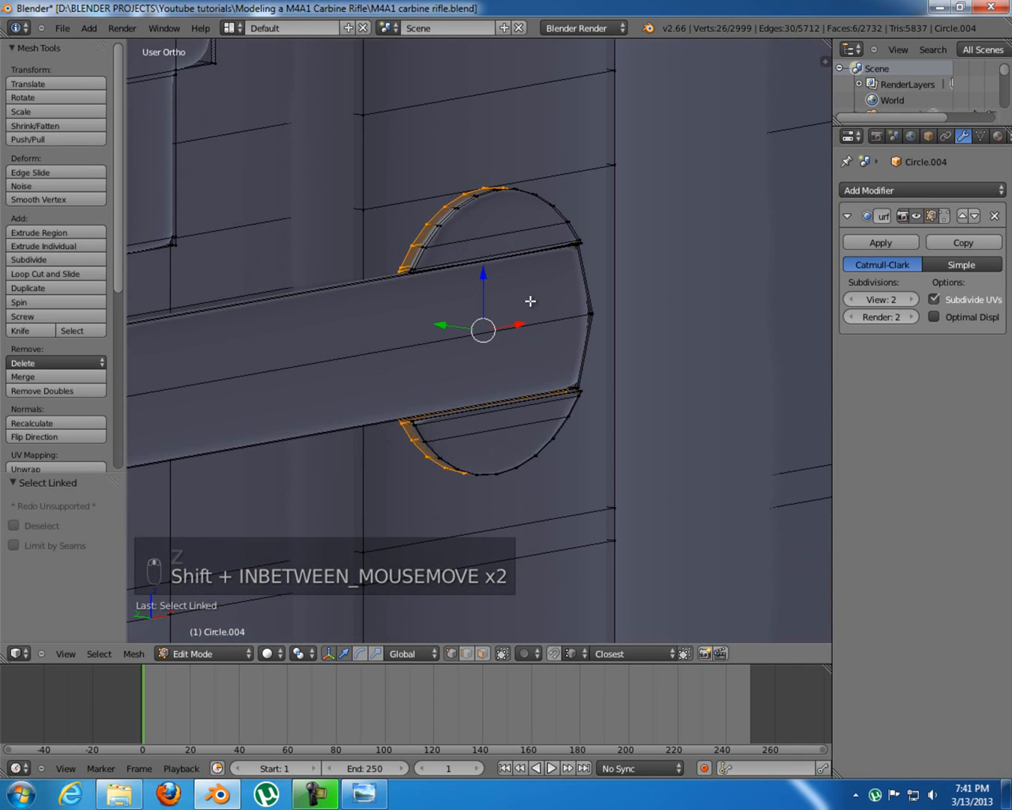
key(x)
click(527, 337)
Examine the smoothed half-disc rims and the adjoining bar edge in Object Mode, comparing them with the edit mesh
shift+middle_drag(519, 235, 515, 240)
key(Tab)
scroll(545, 256, up, 3)
scroll(378, 218, up, 2)
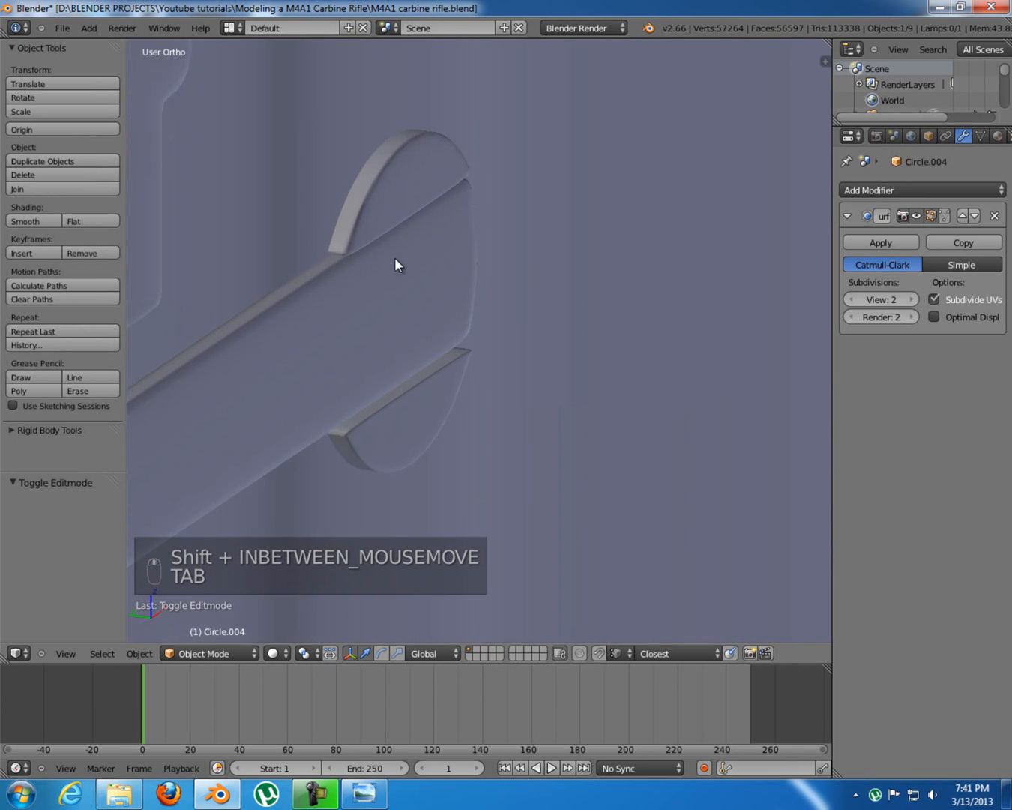
shift+middle_drag(363, 185, 530, 321)
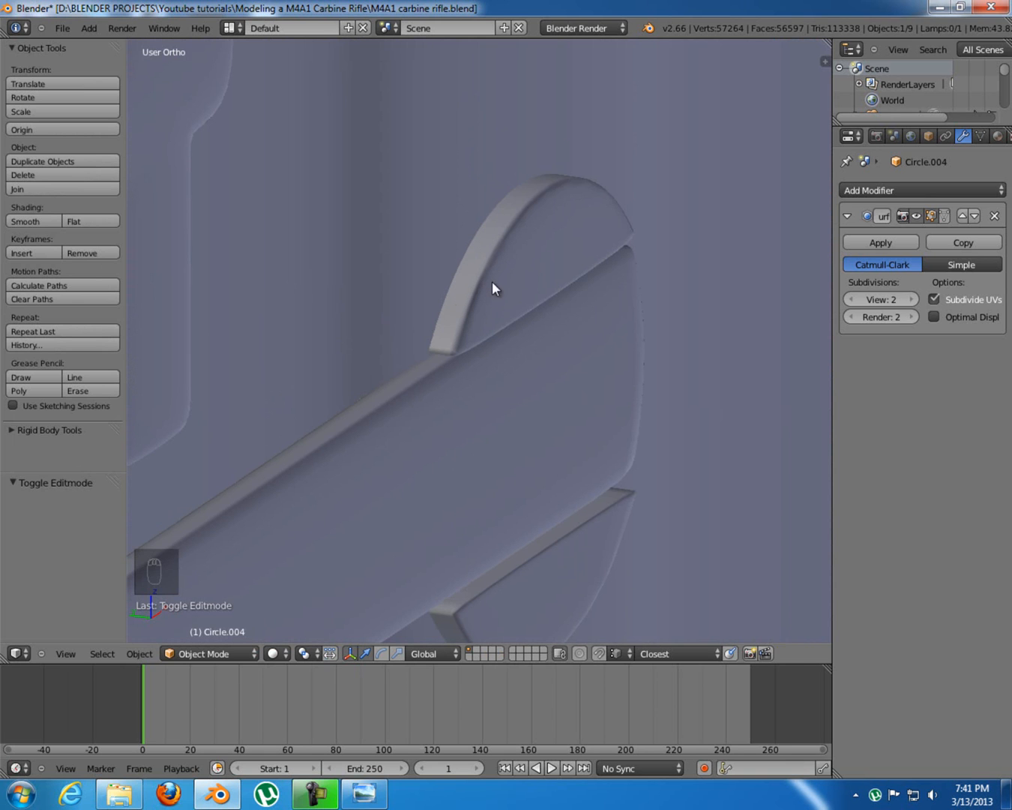
scroll(494, 285, up, 3)
key(Tab)
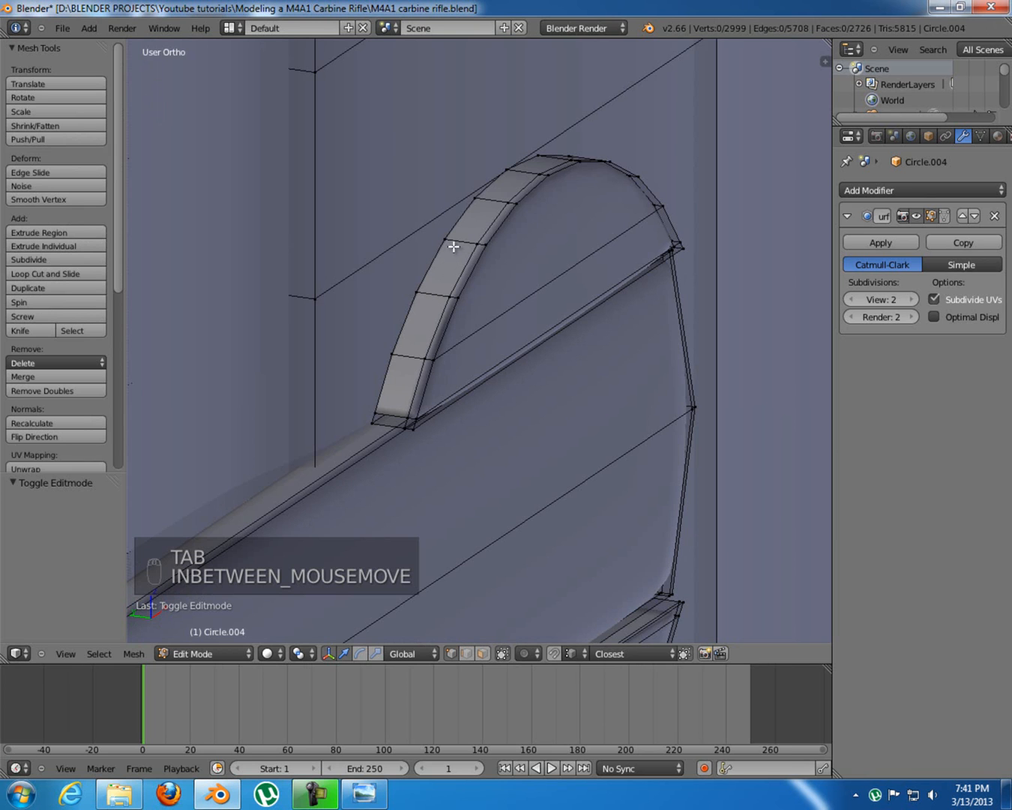
key(Tab)
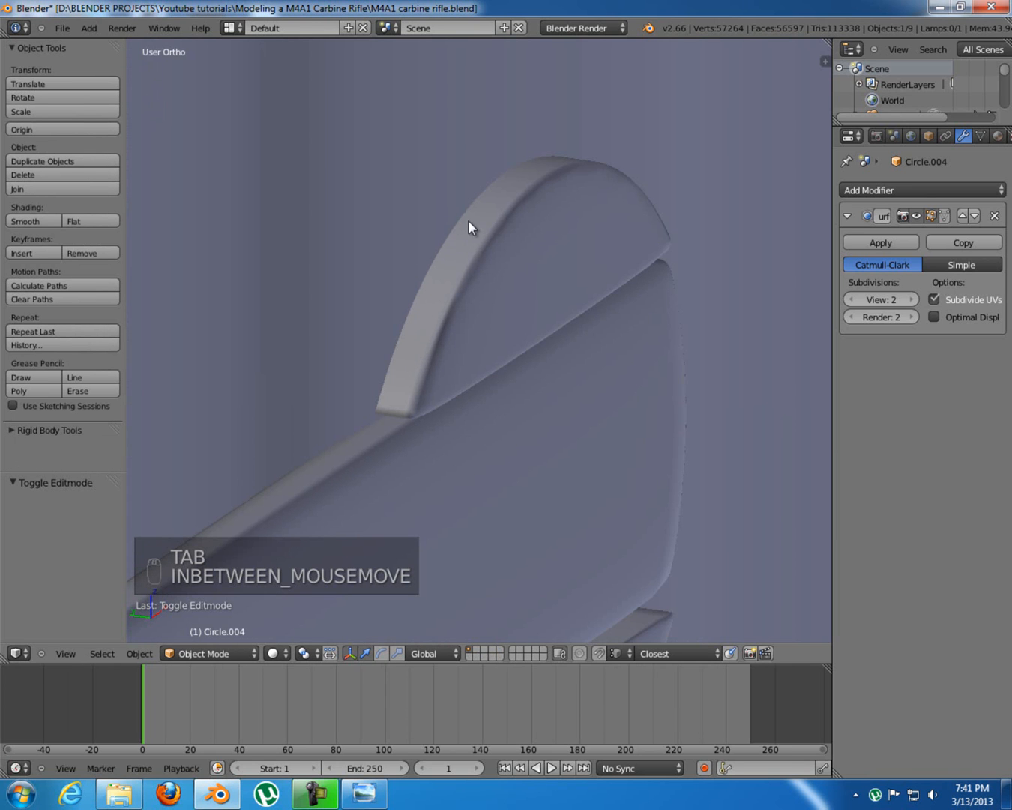
middle_drag(439, 339, 399, 320)
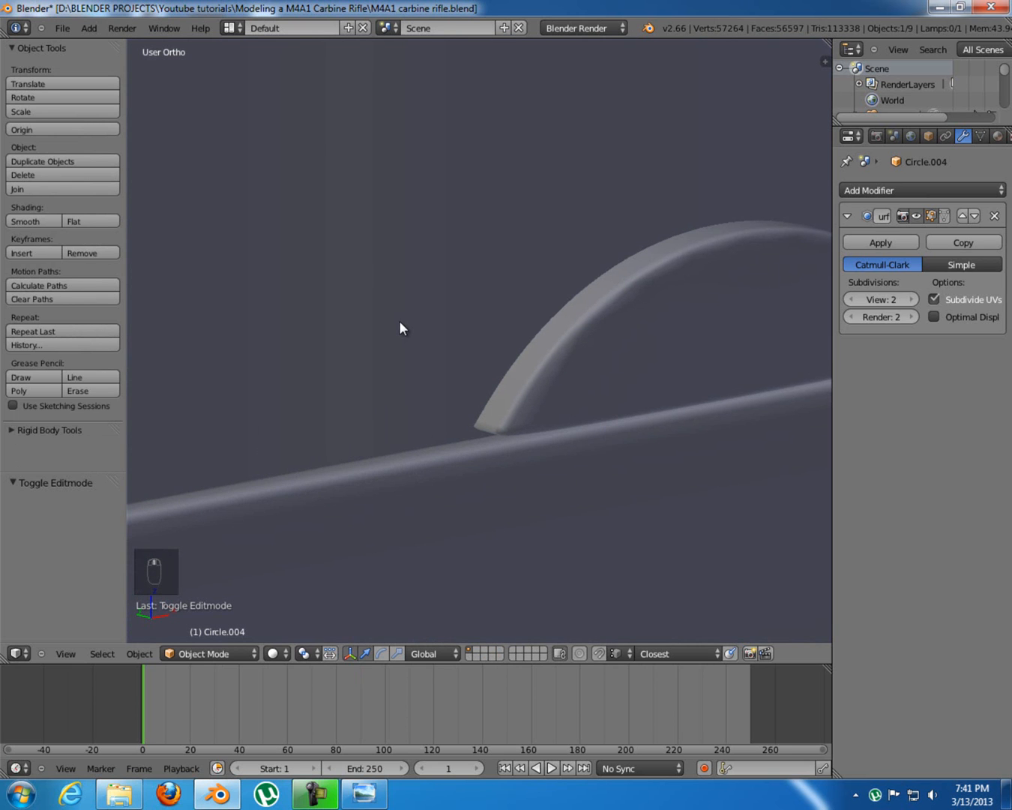
Select the whole linked bar in front view and scale it along Z by about 1.01 to narrow the half-disc gaps
key(Tab)
shift+middle_drag(393, 426, 388, 301)
key(KP_1)
shift+drag(267, 296, 132, 291)
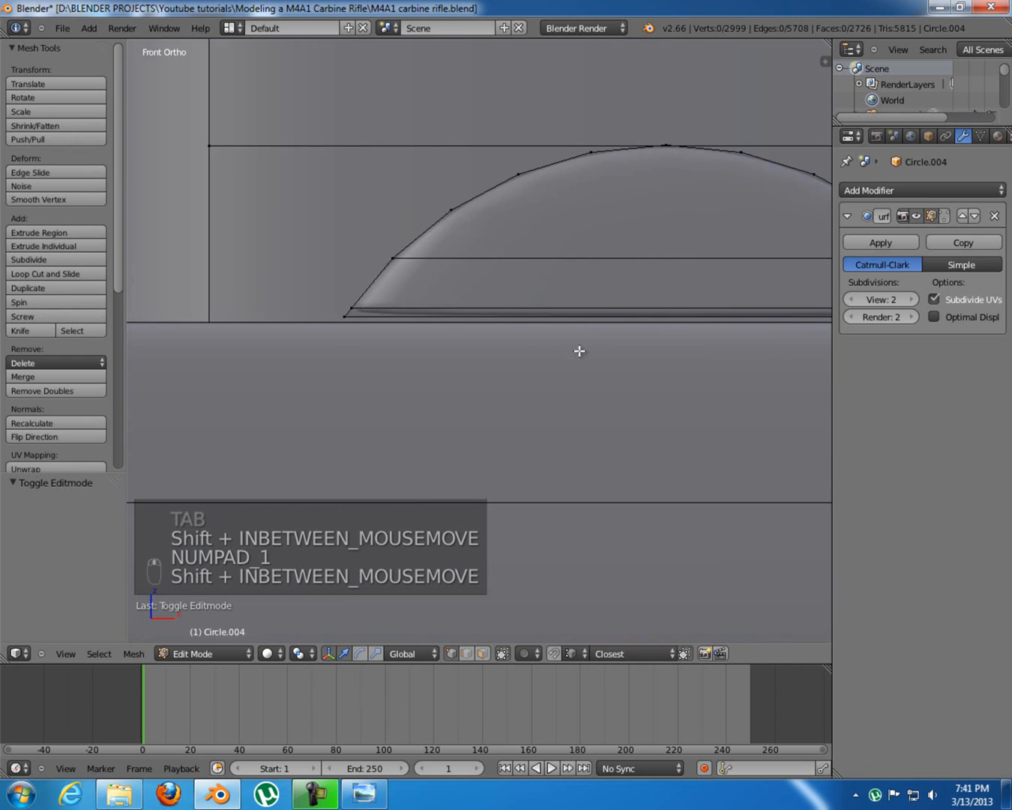
scroll(576, 348, down, 6)
key(a)
key(a)
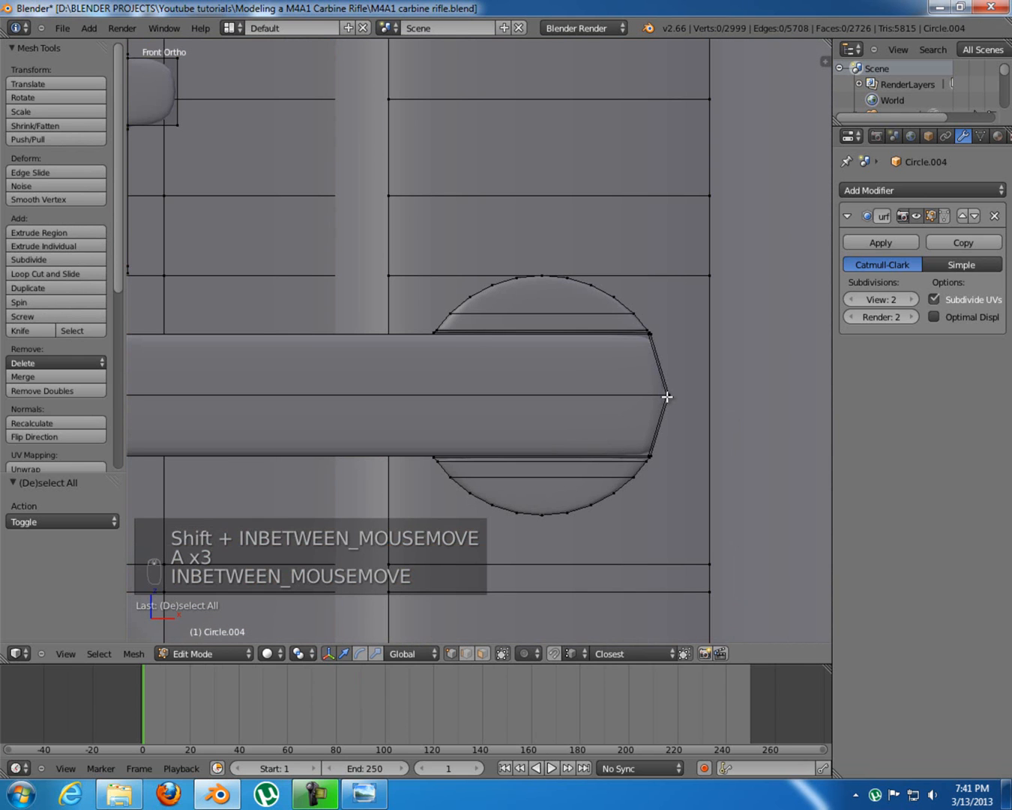
key(l)
key(l)
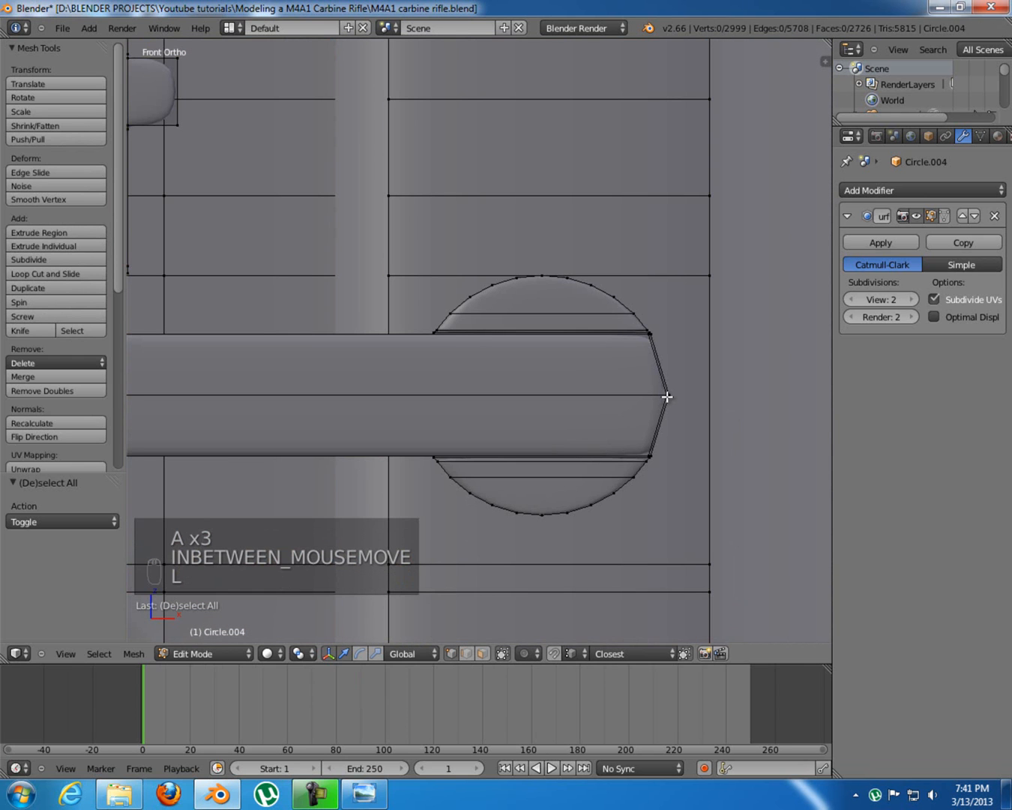
scroll(668, 397, down, 1)
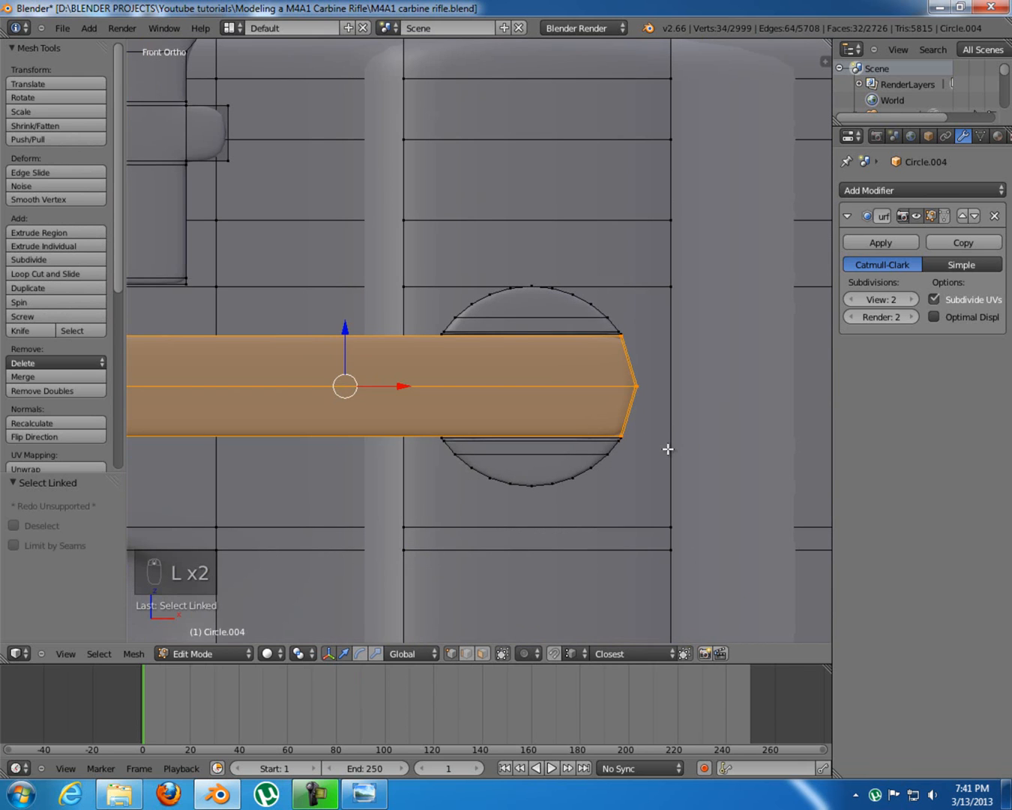
key(s)
key(z)
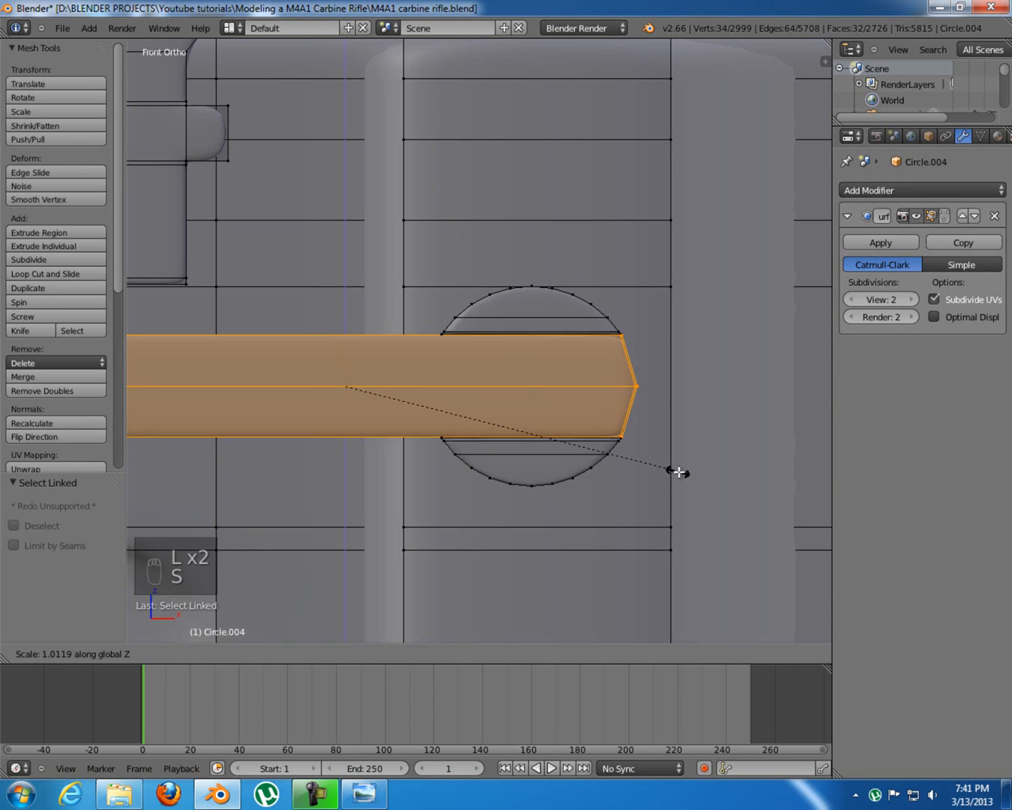
click(683, 473)
Check the smoothed bar and half-discs against the surrounding receiver in Object Mode from the front
key(Tab)
mouse_move(404, 387)
middle_down()
mouse_move(456, 409)
mouse_move(525, 413)
mouse_move(482, 386)
mouse_move(407, 380)
middle_up()
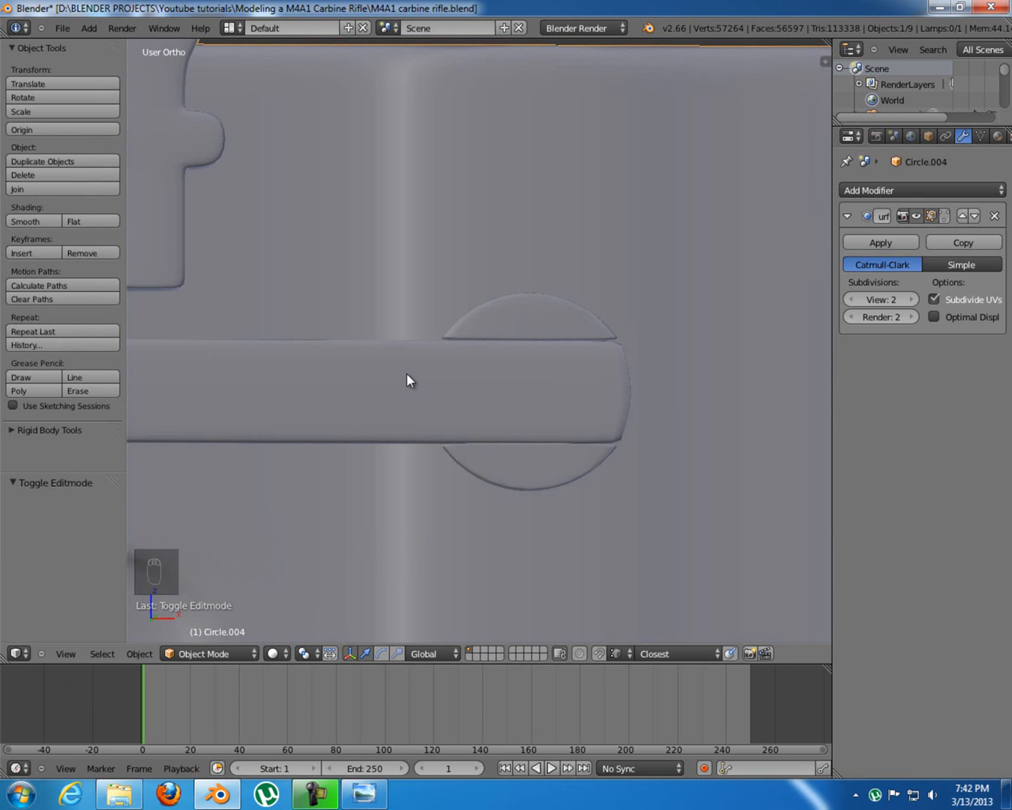
key(KP_1)
scroll(651, 370, down, 6)
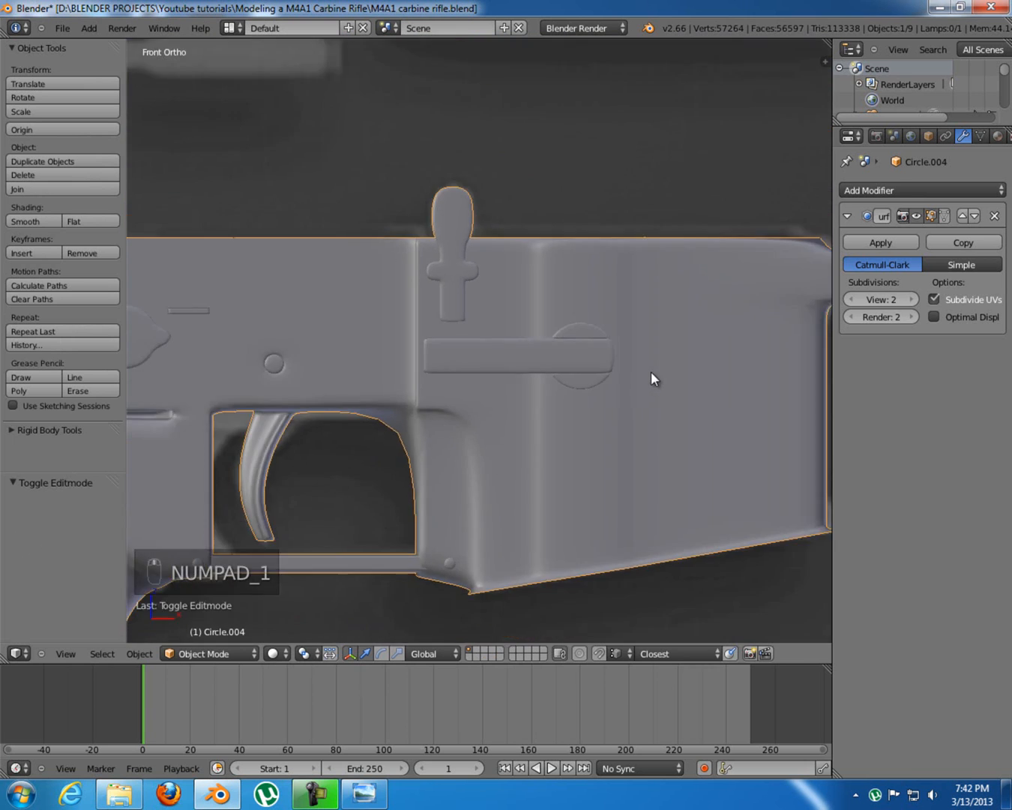
scroll(651, 371, down, 4)
shift+middle_drag(628, 367, 645, 371)
key(z)
key(z)
scroll(627, 353, up, 5)
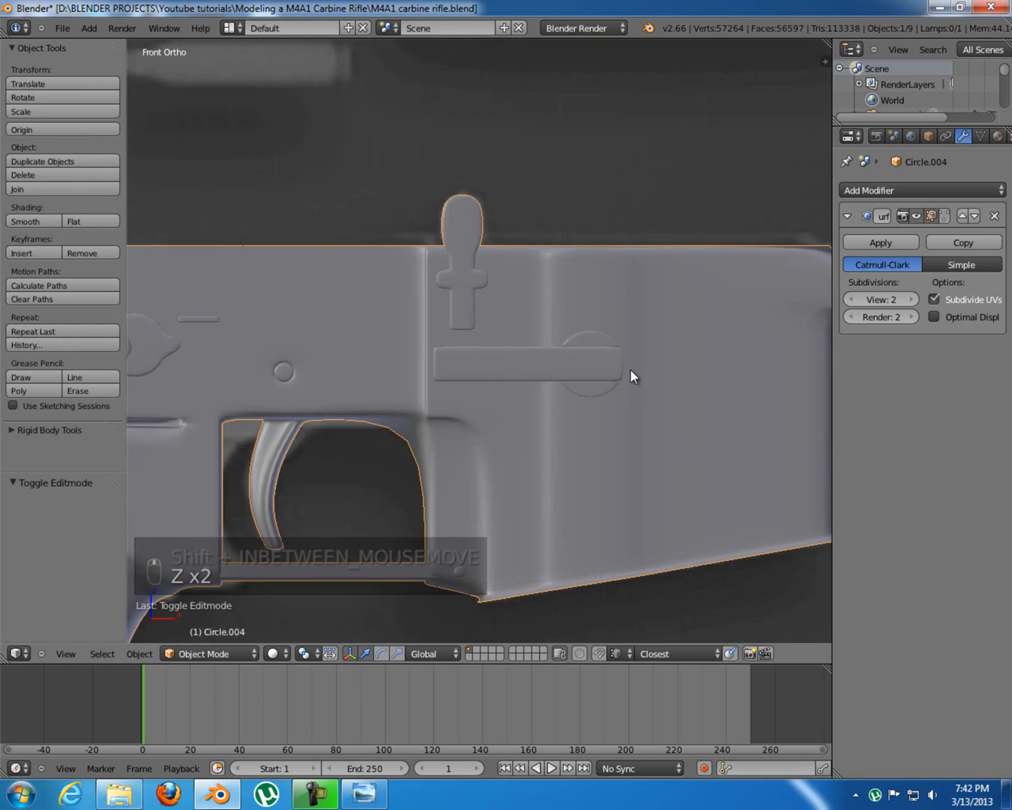
Compare the receiver's wireframe above the trigger guard with the background reference, toggling the subdivision preview off and on
key(Tab)
key(a)
key(z)
shift+middle_drag(453, 366, 472, 339)
scroll(510, 301, down, 2)
scroll(442, 327, up, 4)
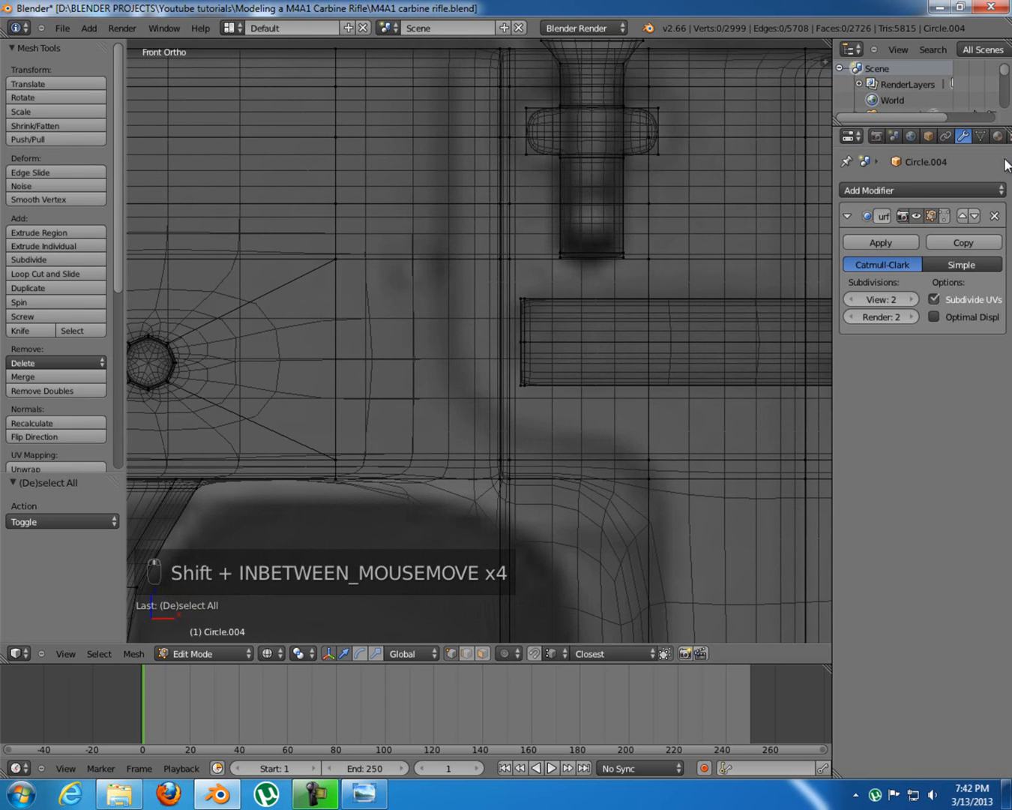
click(916, 216)
mouse_move(463, 269)
shift+middle_down()
mouse_move(479, 283)
mouse_move(458, 291)
shift+middle_up()
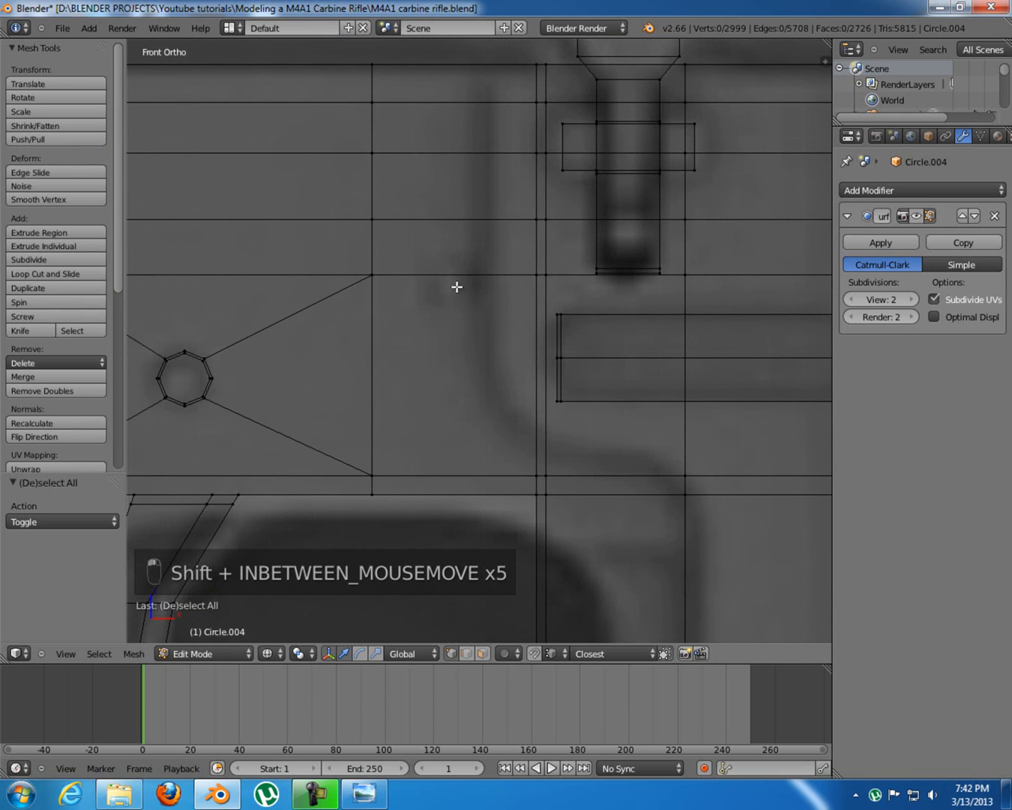
click(916, 216)
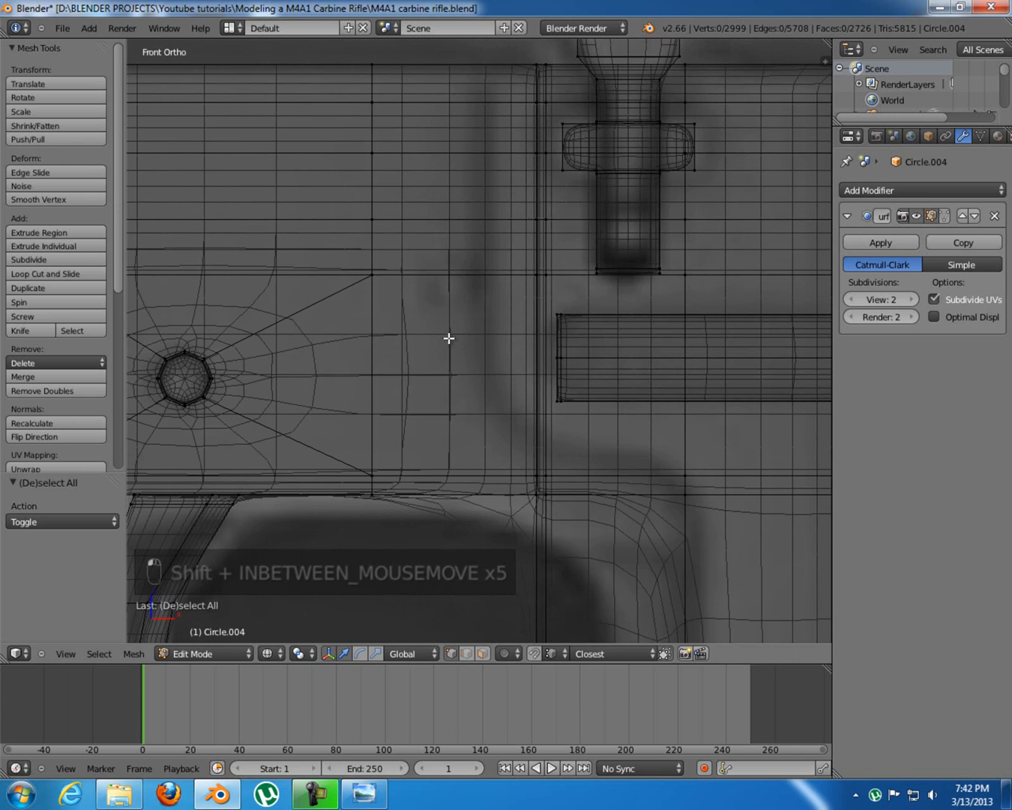
Inspect the receiver's opposite side around the trigger guard in solid shading
key(z)
scroll(569, 351, down, 7)
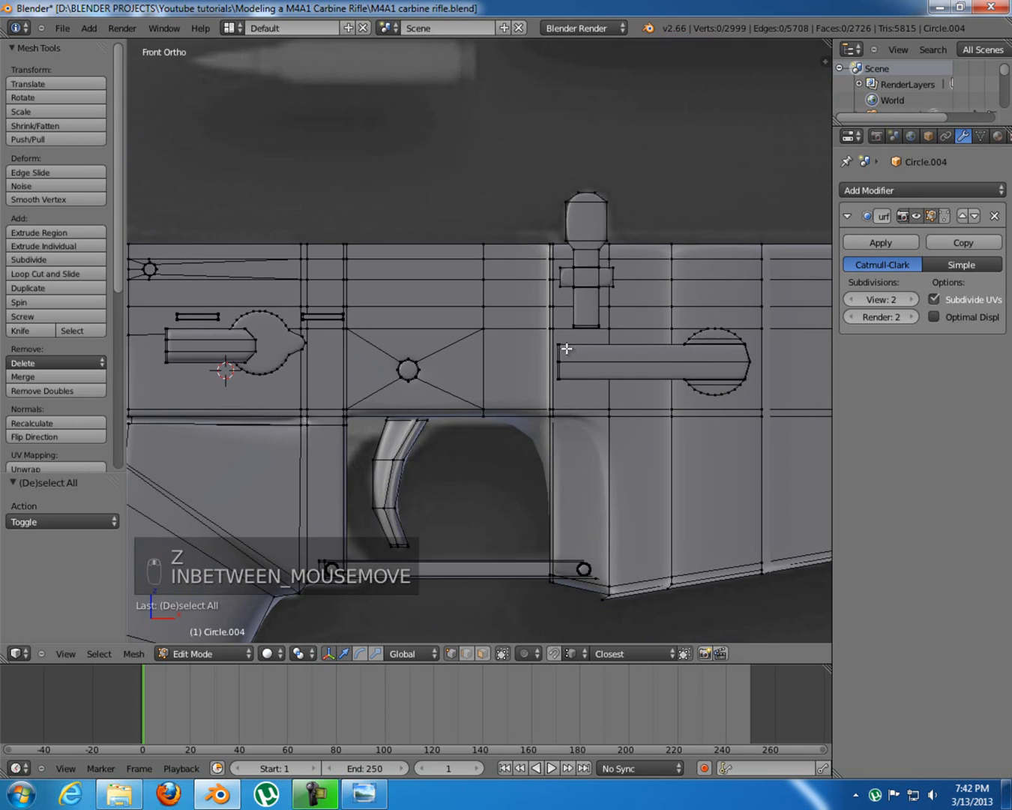
middle_drag(602, 336, 489, 322)
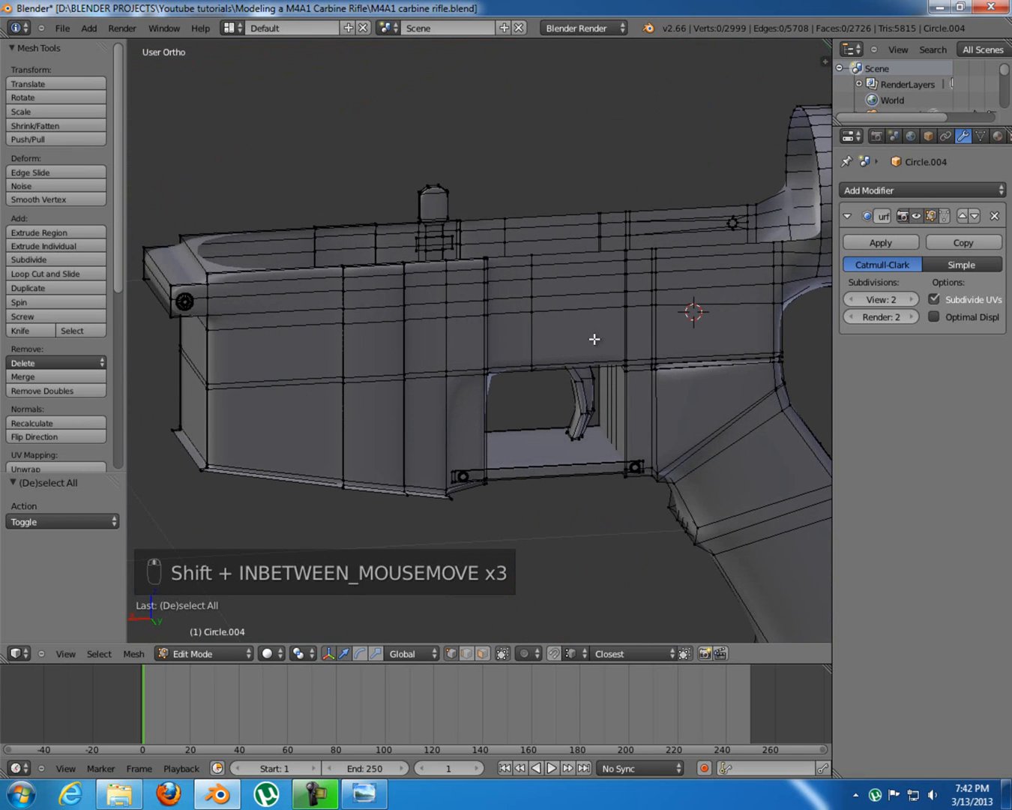
middle_drag(604, 339, 473, 278)
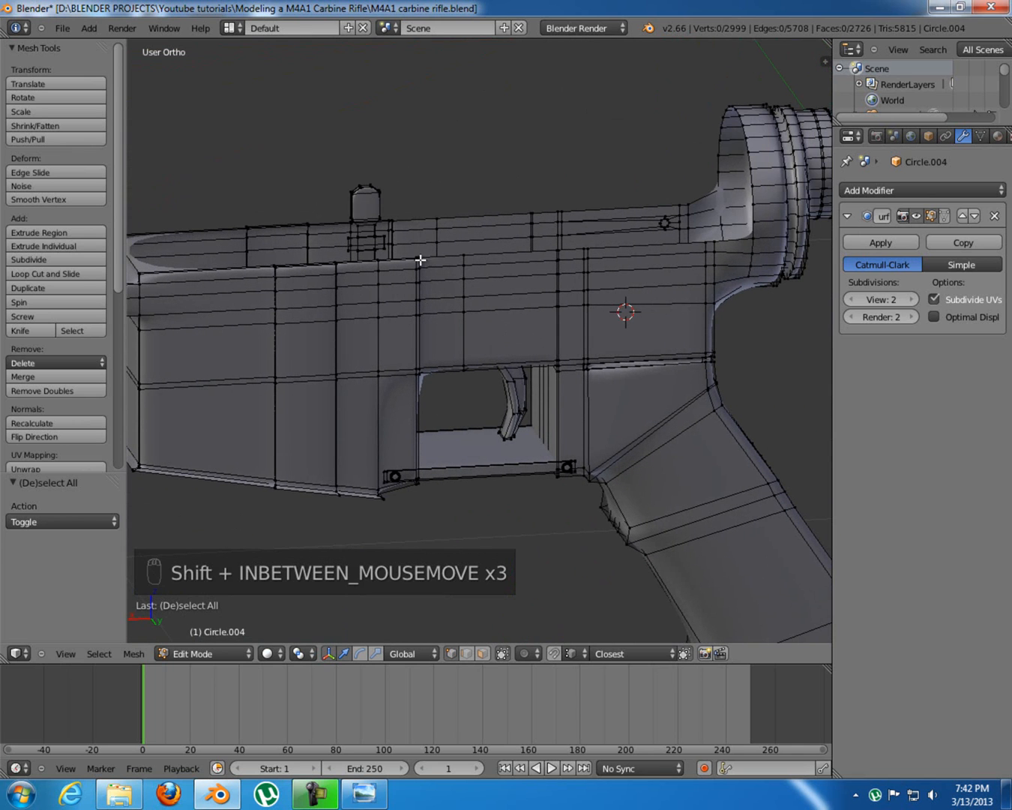
scroll(504, 351, up, 1)
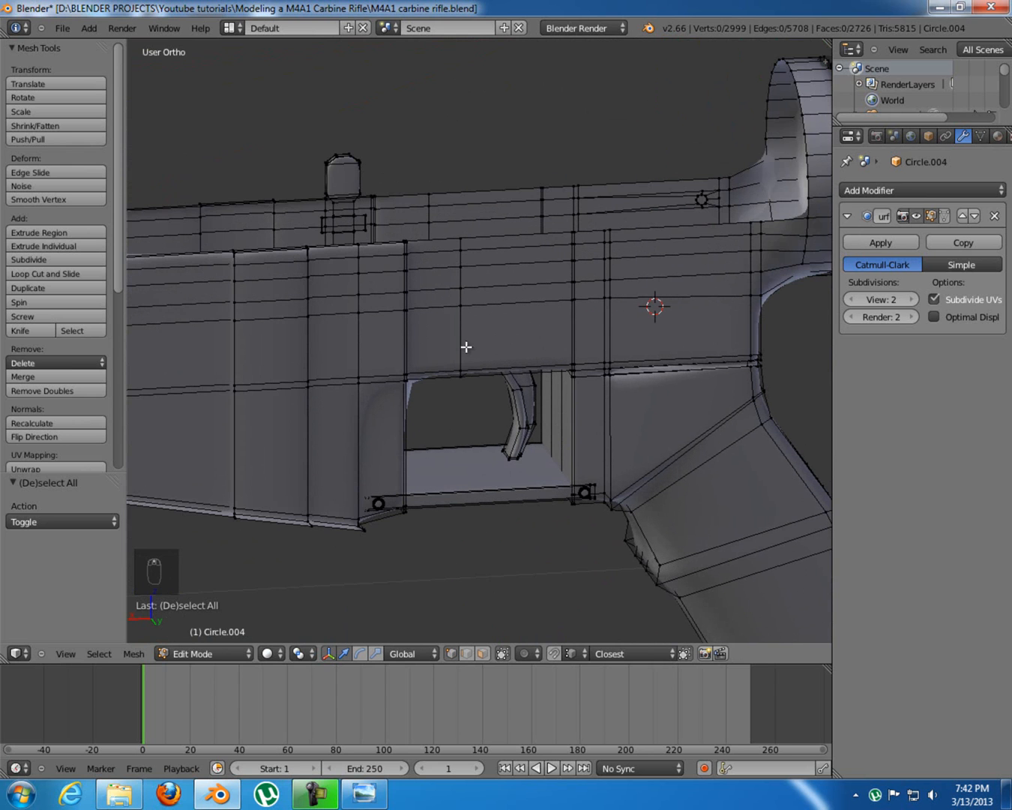
shift+middle_drag(426, 351, 484, 375)
Switch to Windows Photo Viewer and examine the M4A1 reference images showing both receiver sides and the separated parts
click(364, 793)
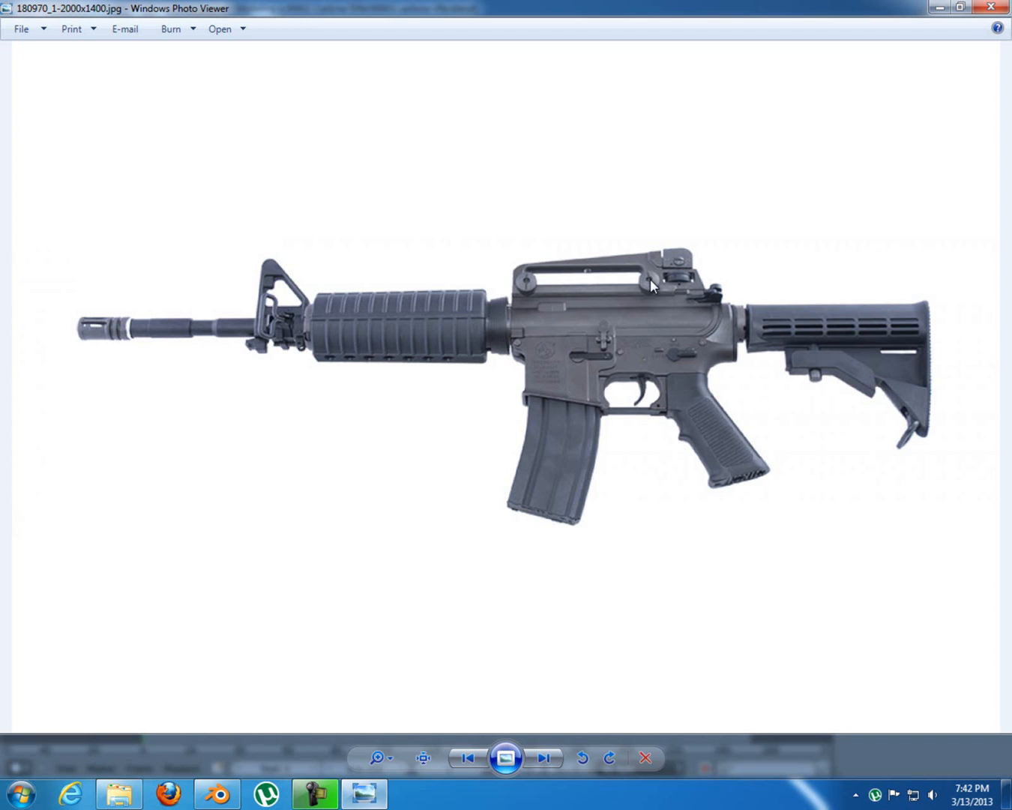
click(469, 756)
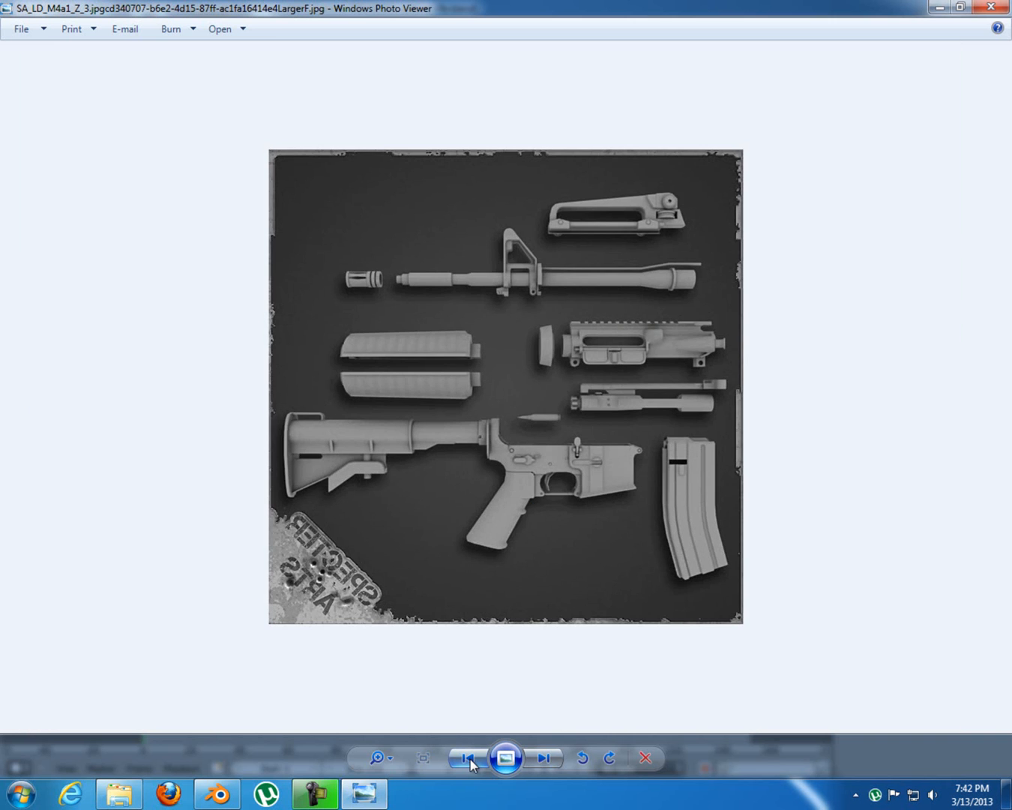
click(470, 758)
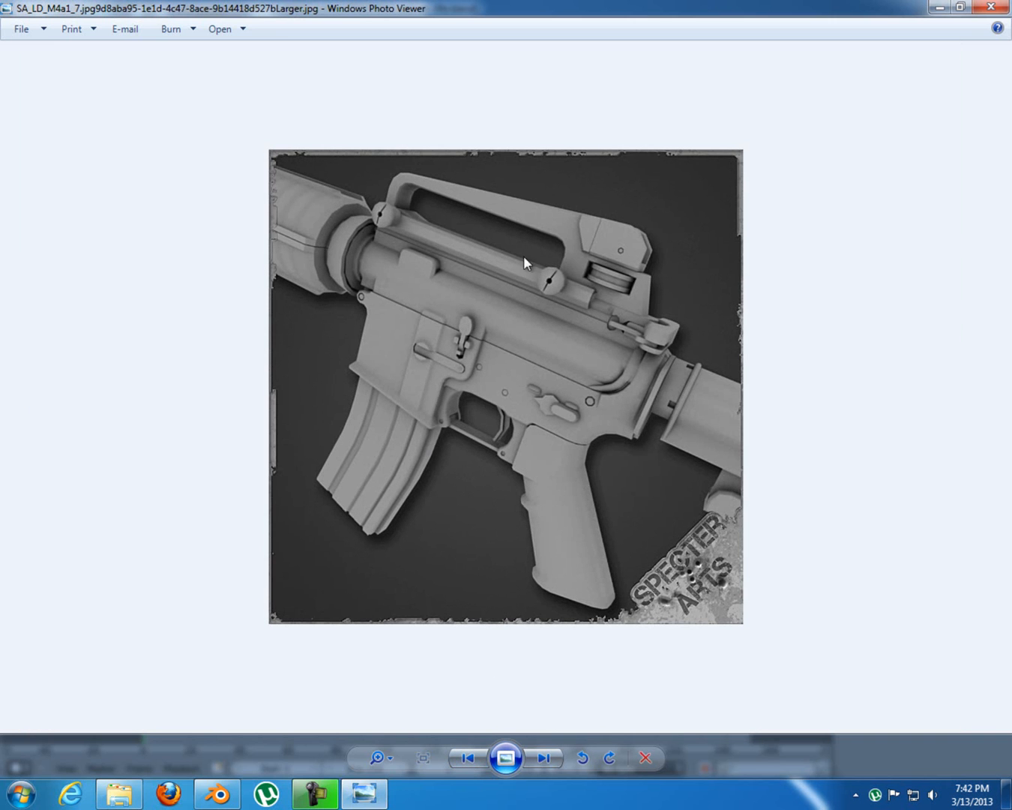
click(470, 757)
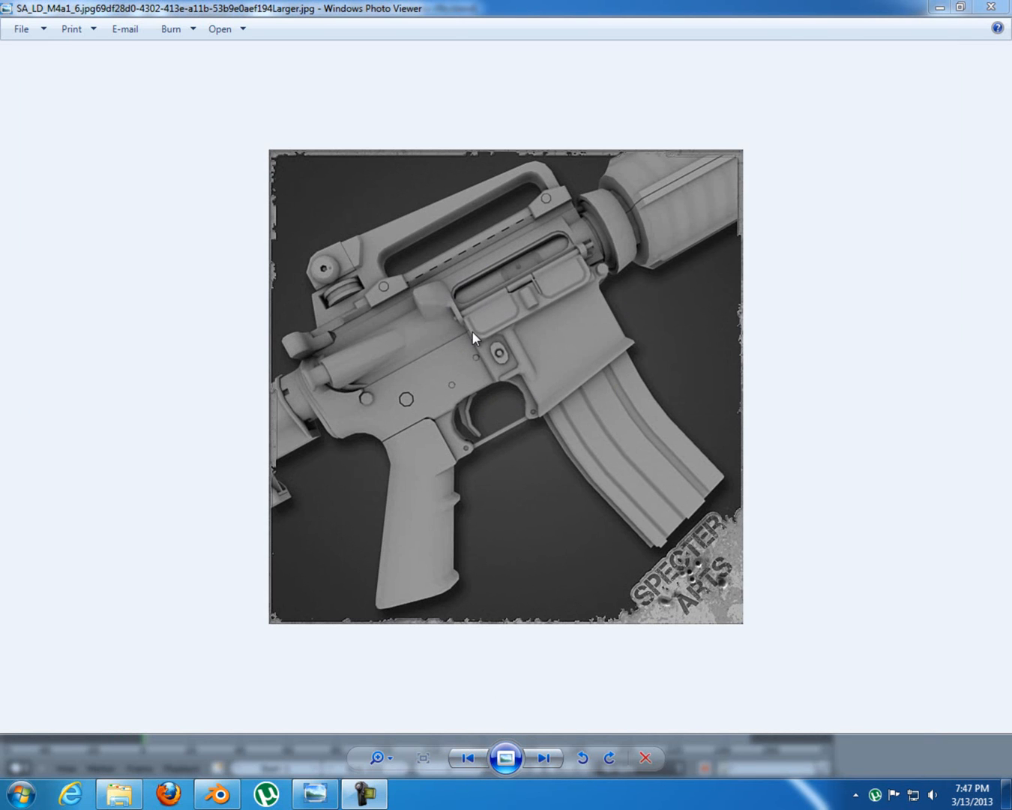
click(545, 759)
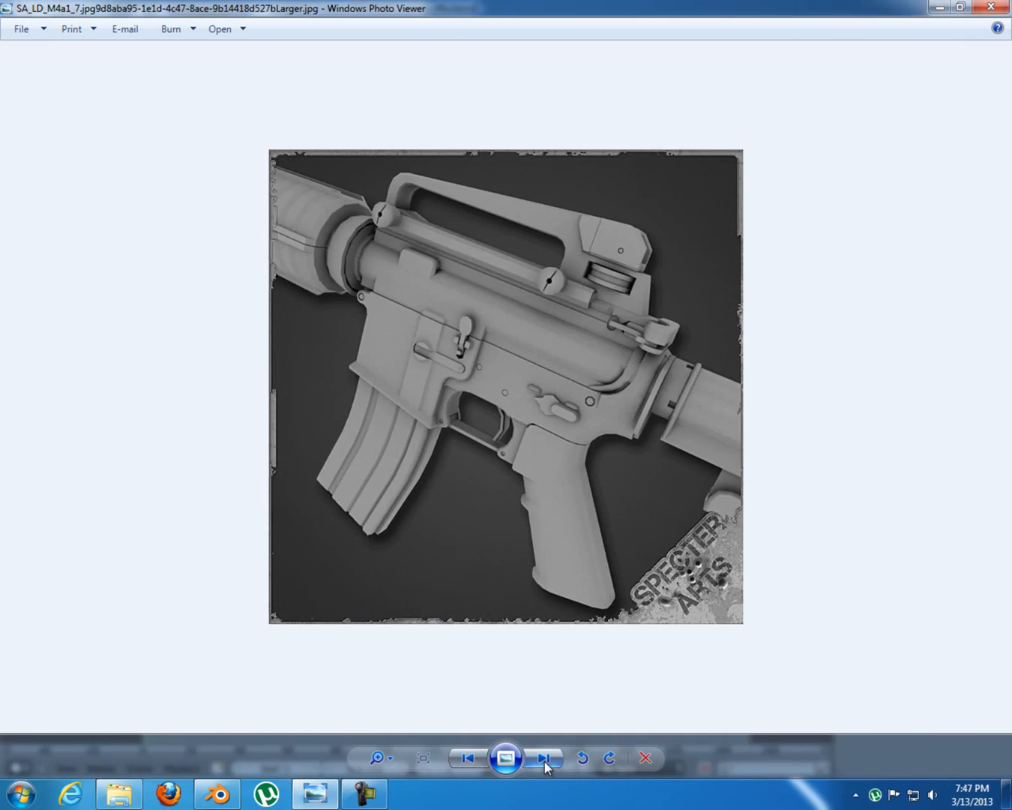
click(546, 759)
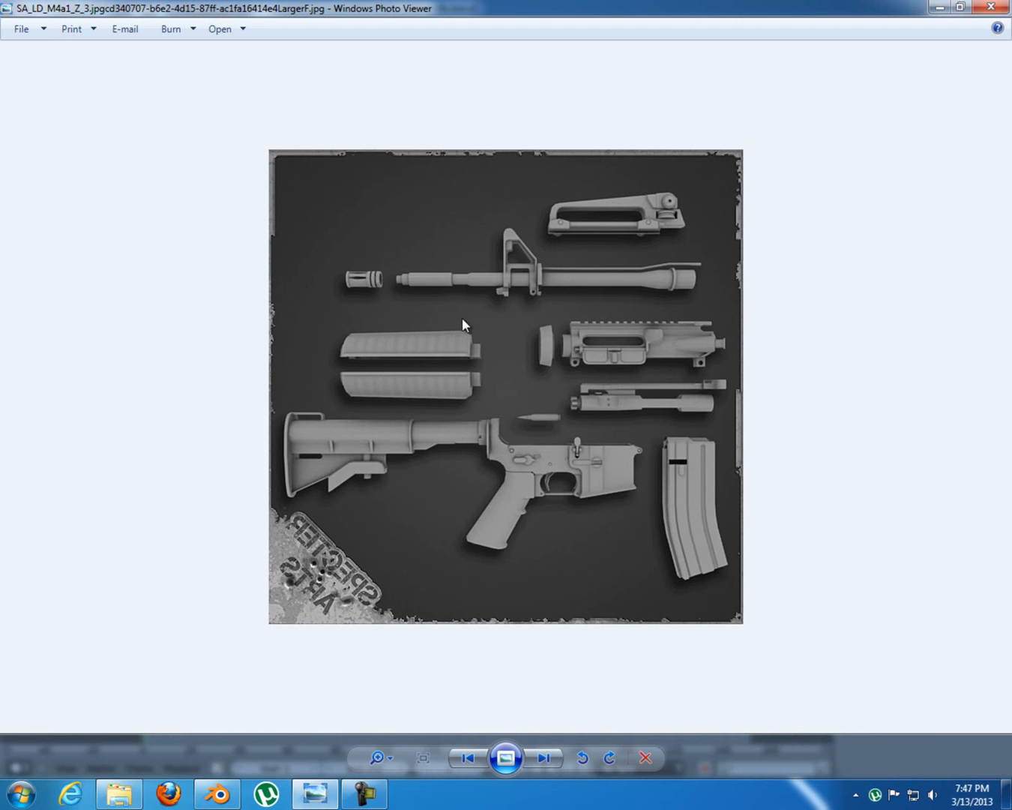
click(546, 760)
click(546, 759)
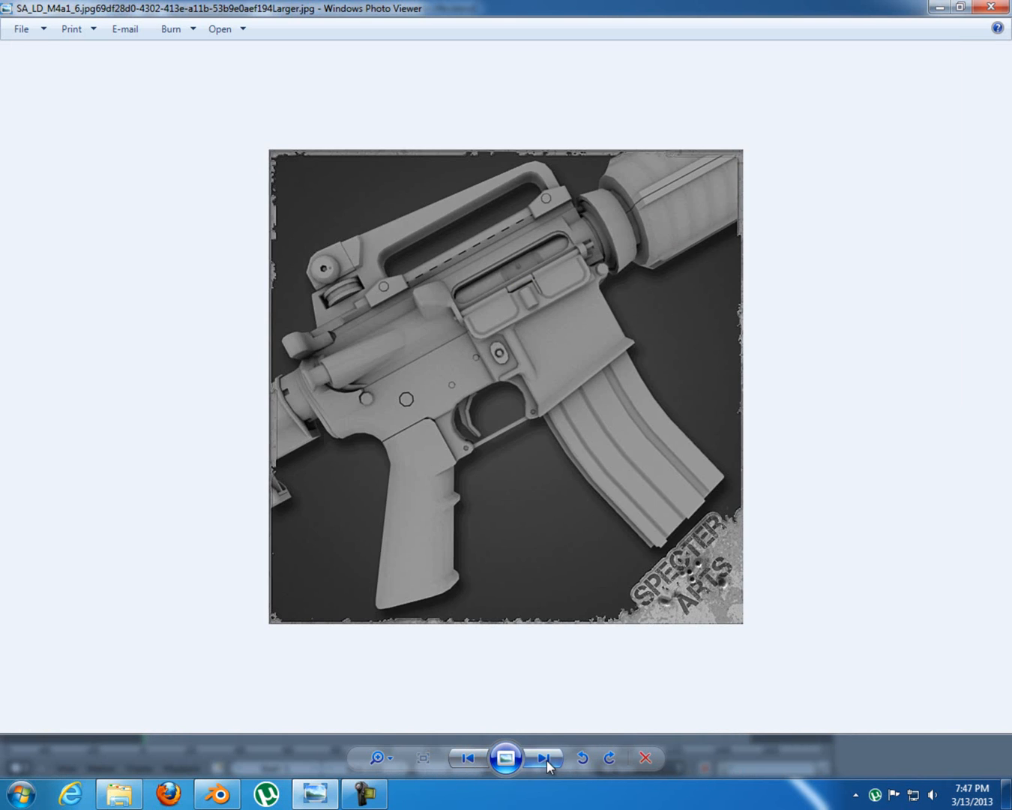
Browse the M4A1 reference images and return to the one showing the receiver's ejection-port side
click(546, 759)
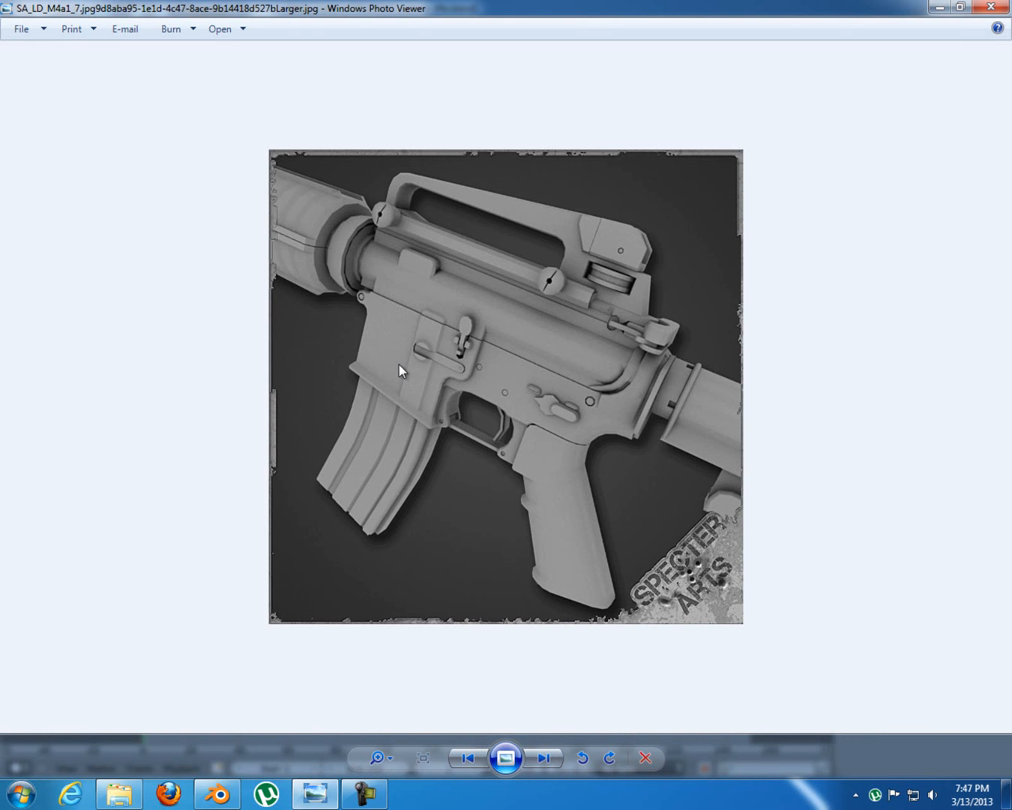
click(545, 757)
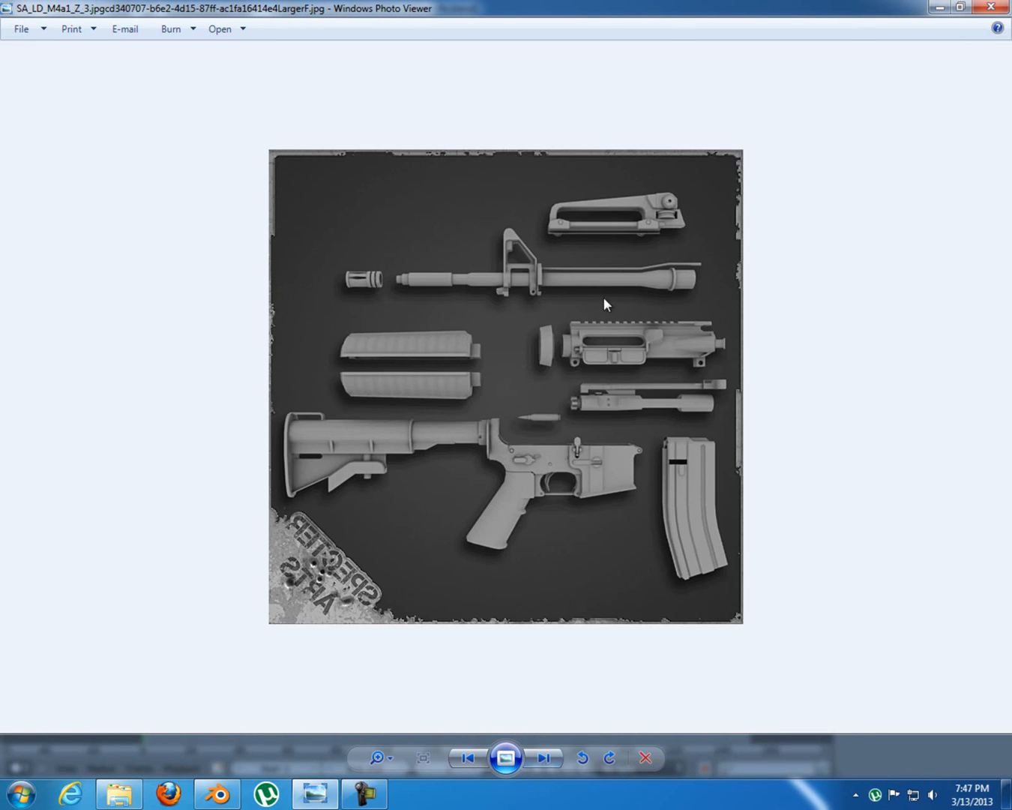
click(475, 759)
click(474, 760)
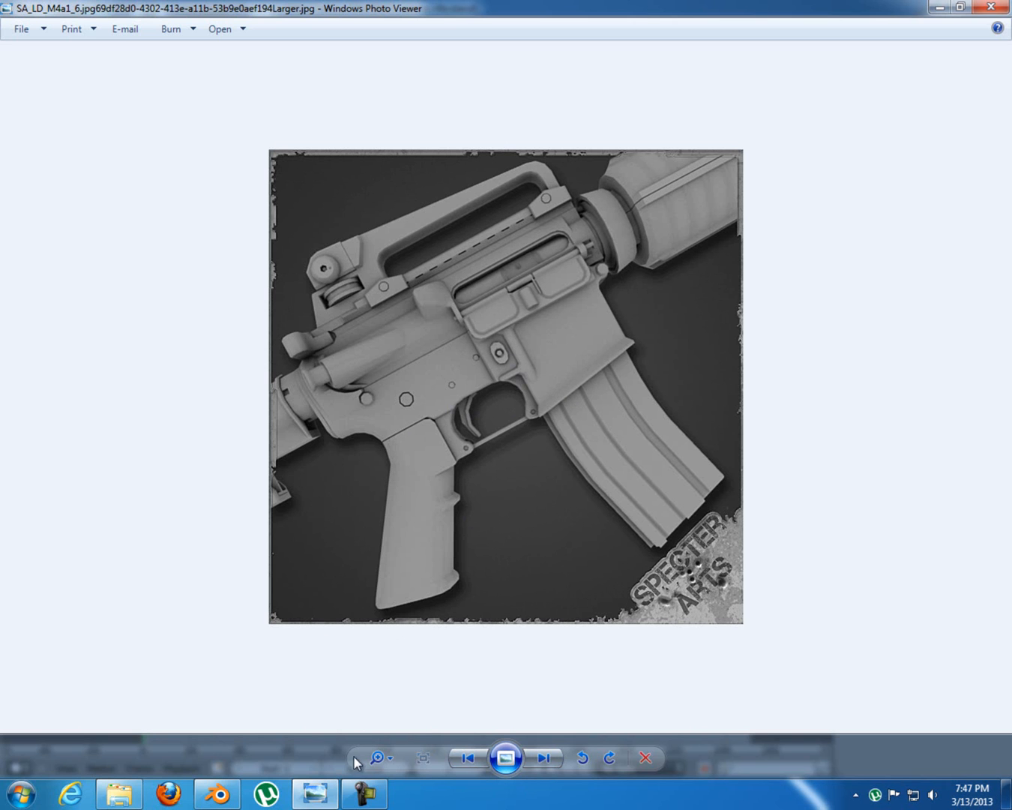
click(365, 797)
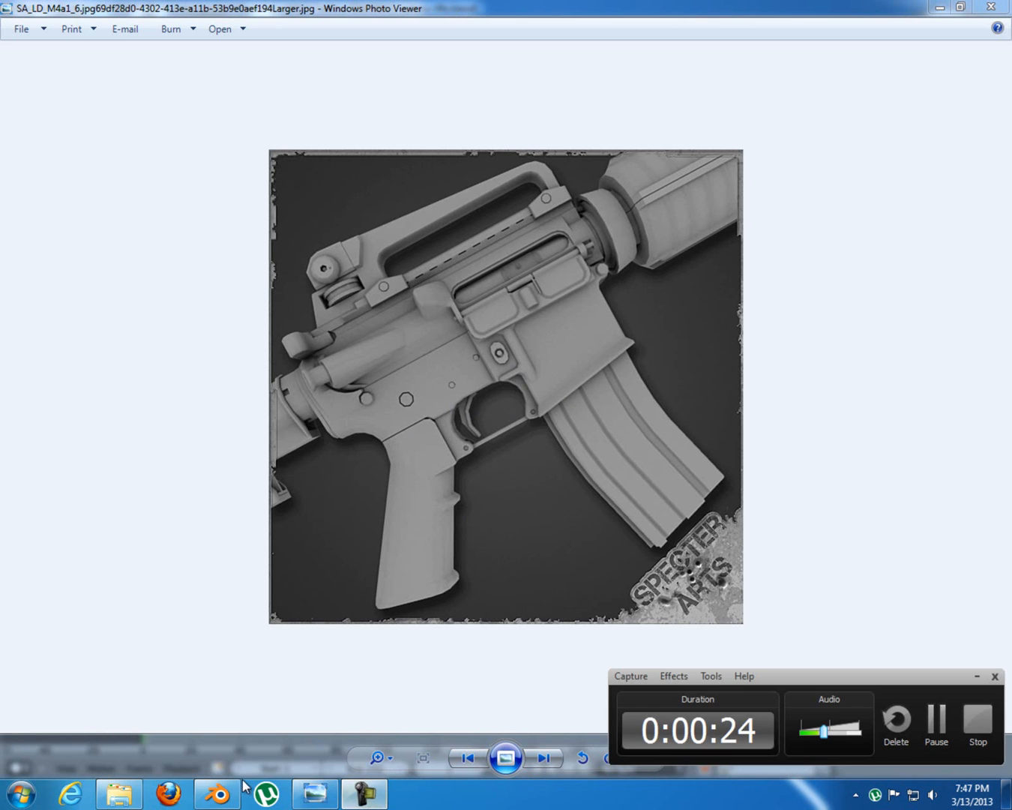
click(370, 797)
Switch to Blender and compare the receiver's back view with the ejection-port side reference image
click(213, 795)
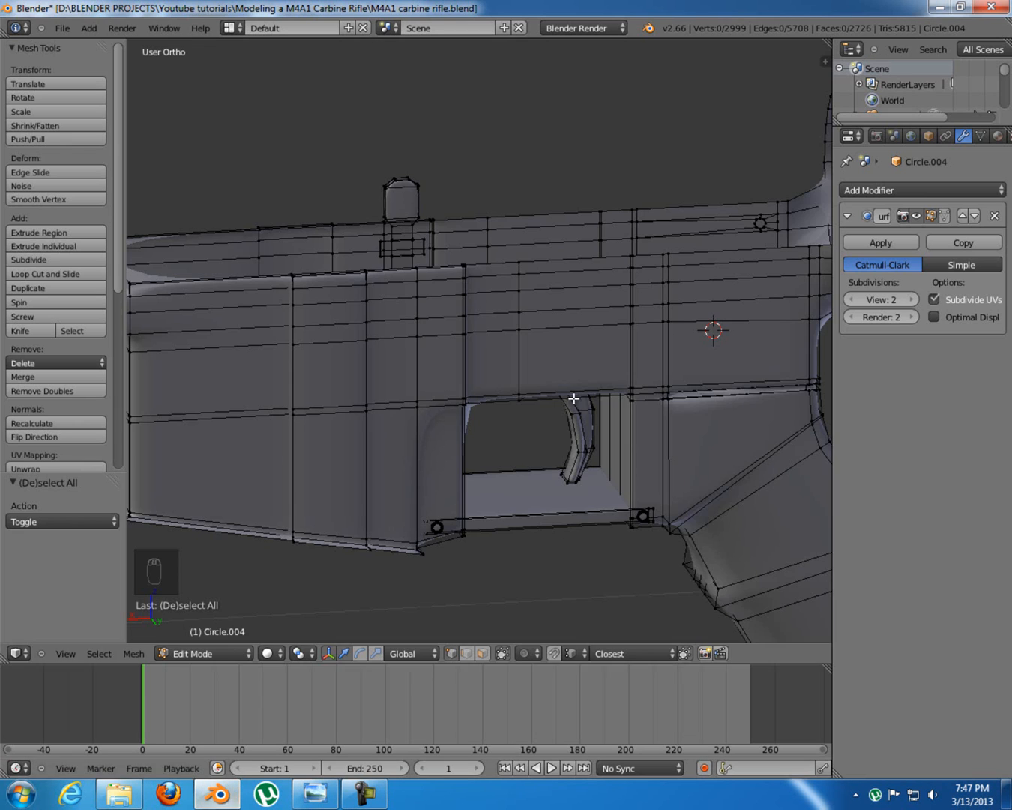
key(KP_1)
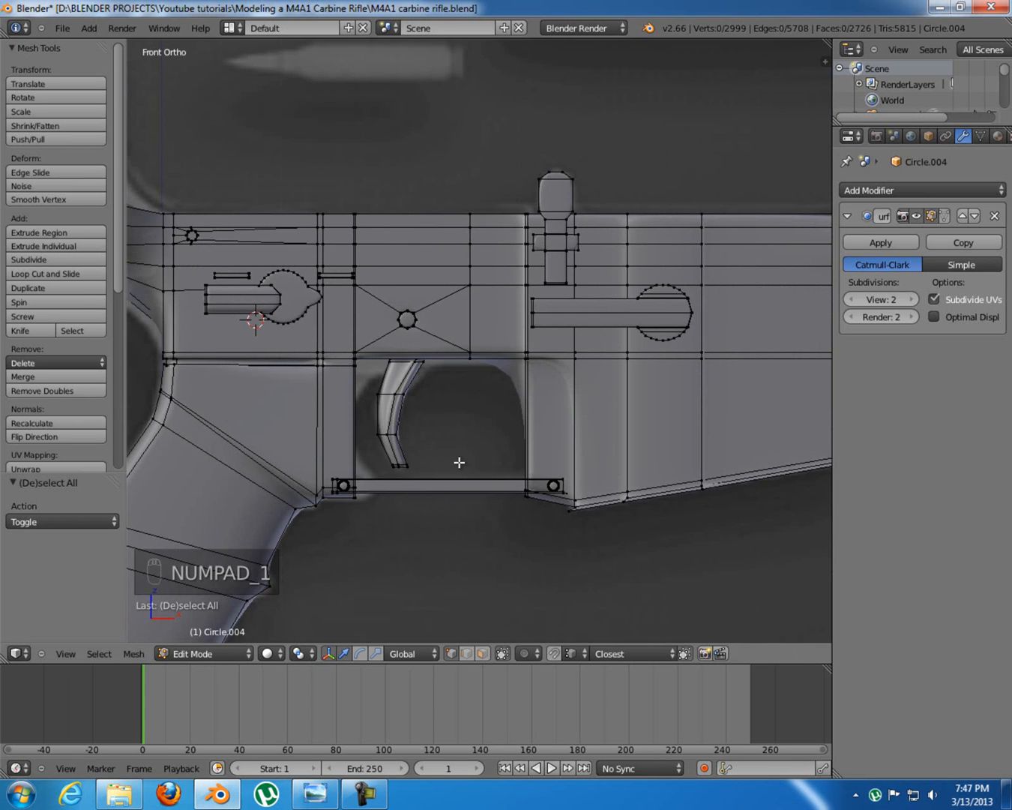
key(ctrl+KP_1)
shift+middle_drag(461, 438, 521, 400)
shift+middle_drag(634, 335, 450, 377)
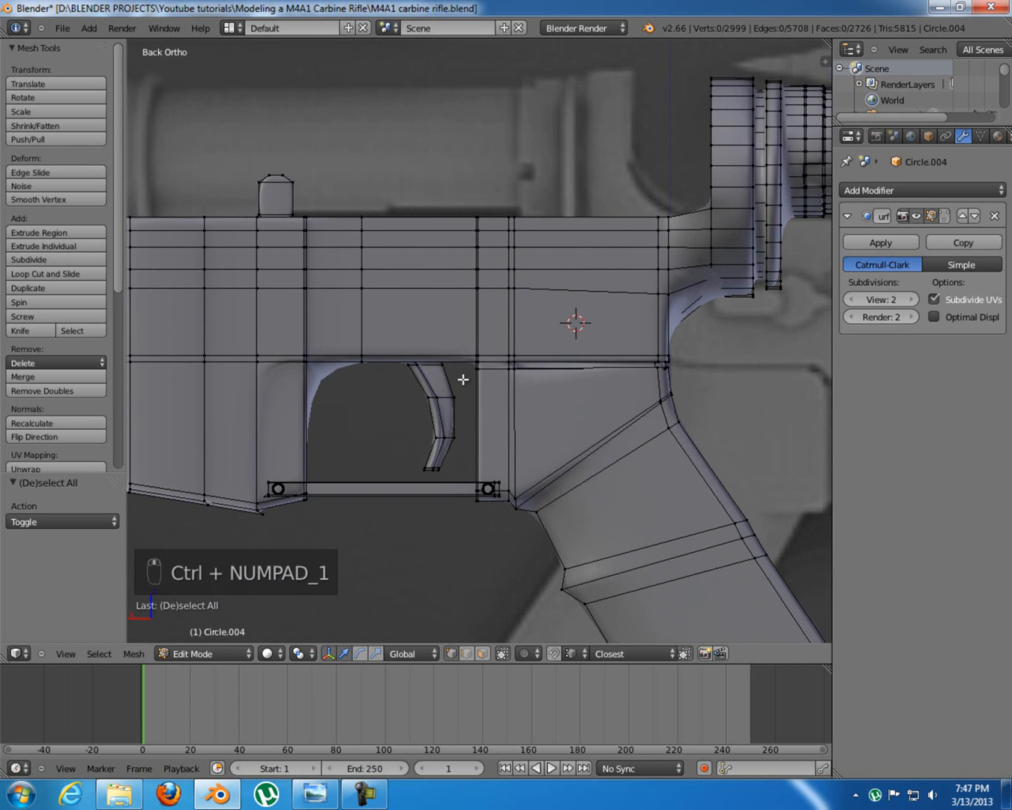
click(366, 793)
click(368, 800)
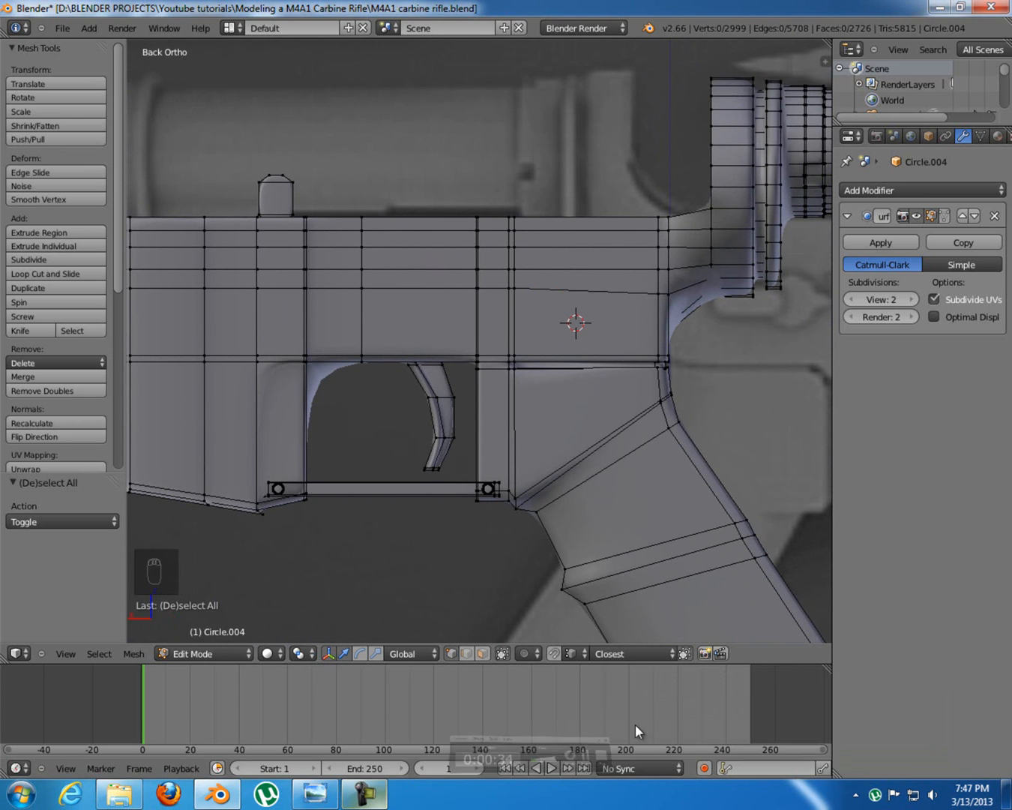
click(315, 798)
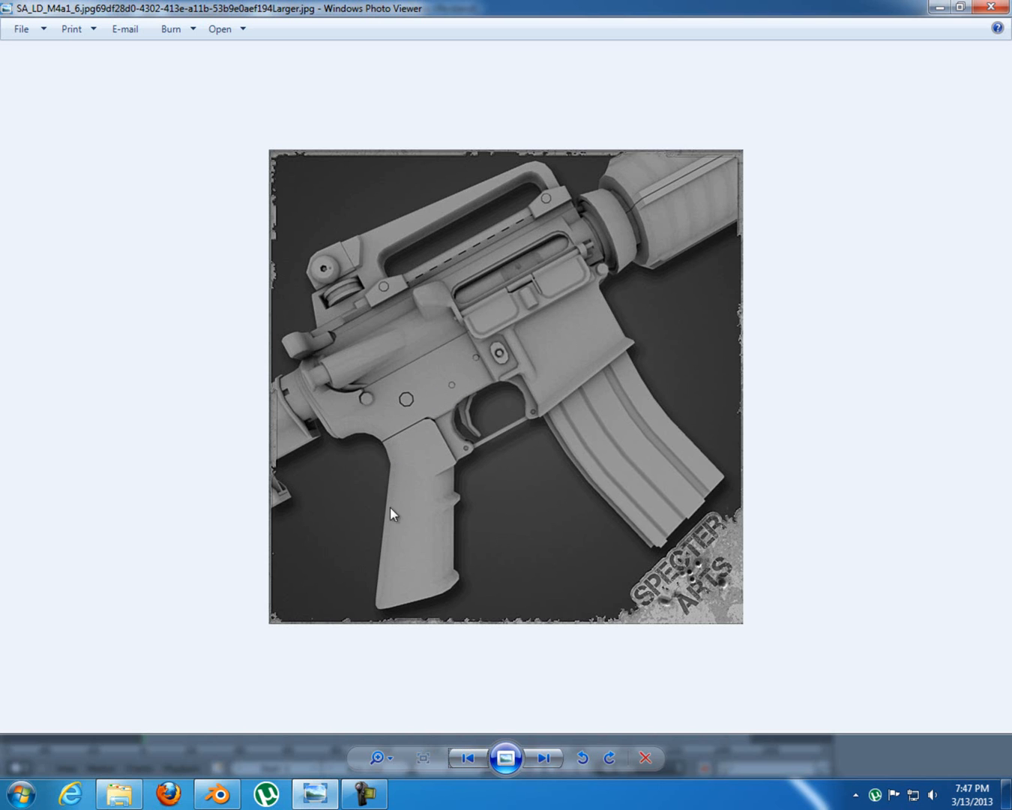
click(323, 800)
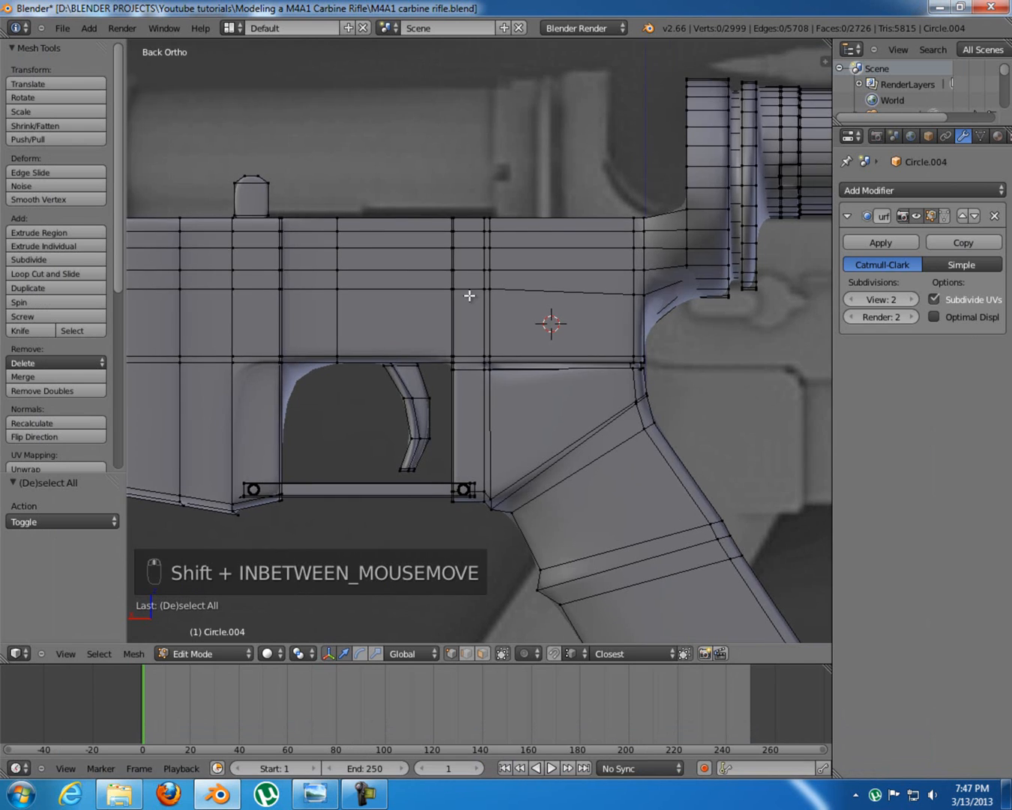
Add a circle to the receiver mesh and set its vertex count to 6
scroll(456, 294, up, 4)
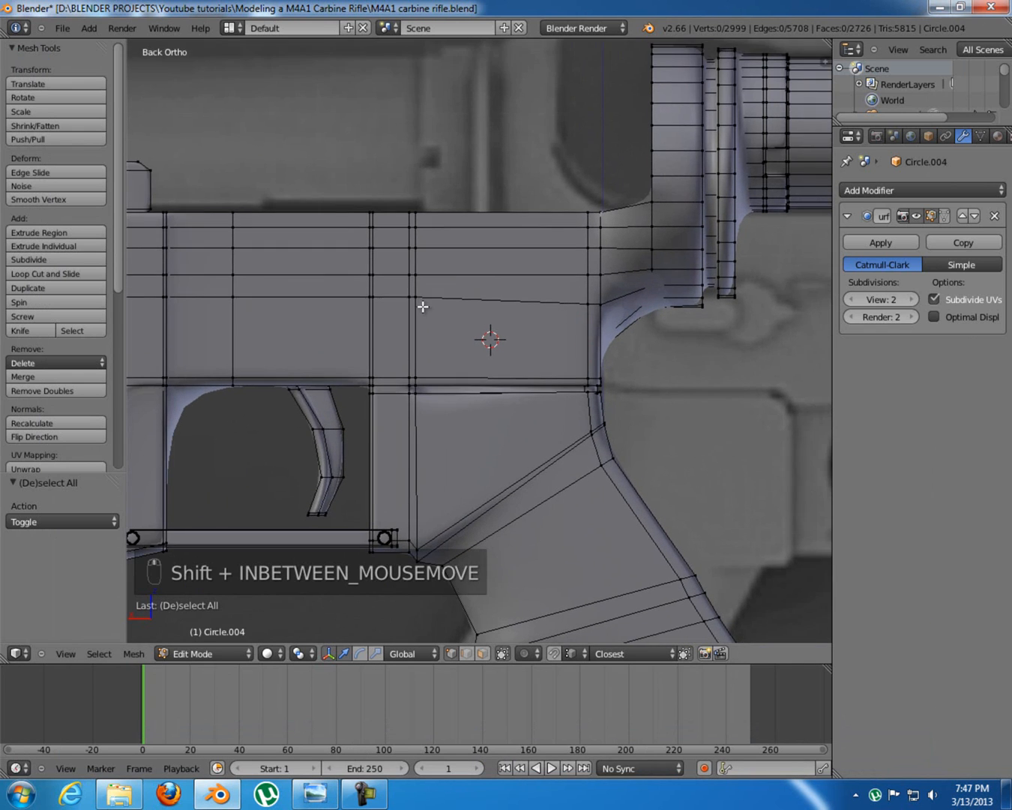
key(shift+a)
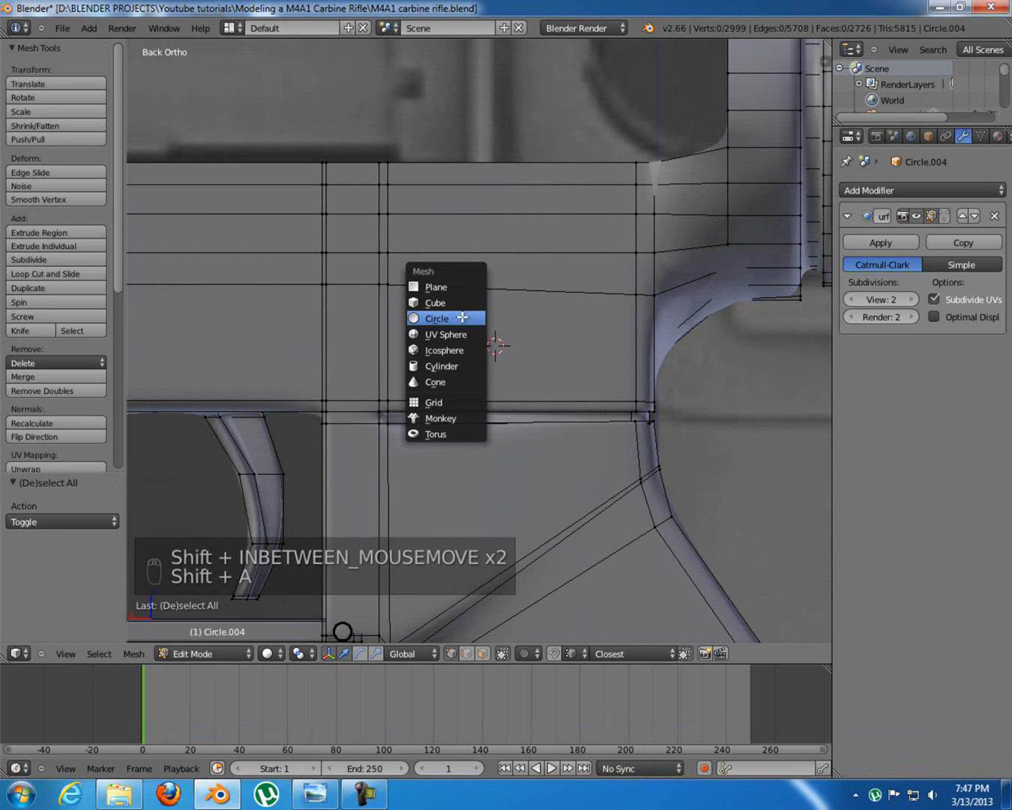
click(458, 318)
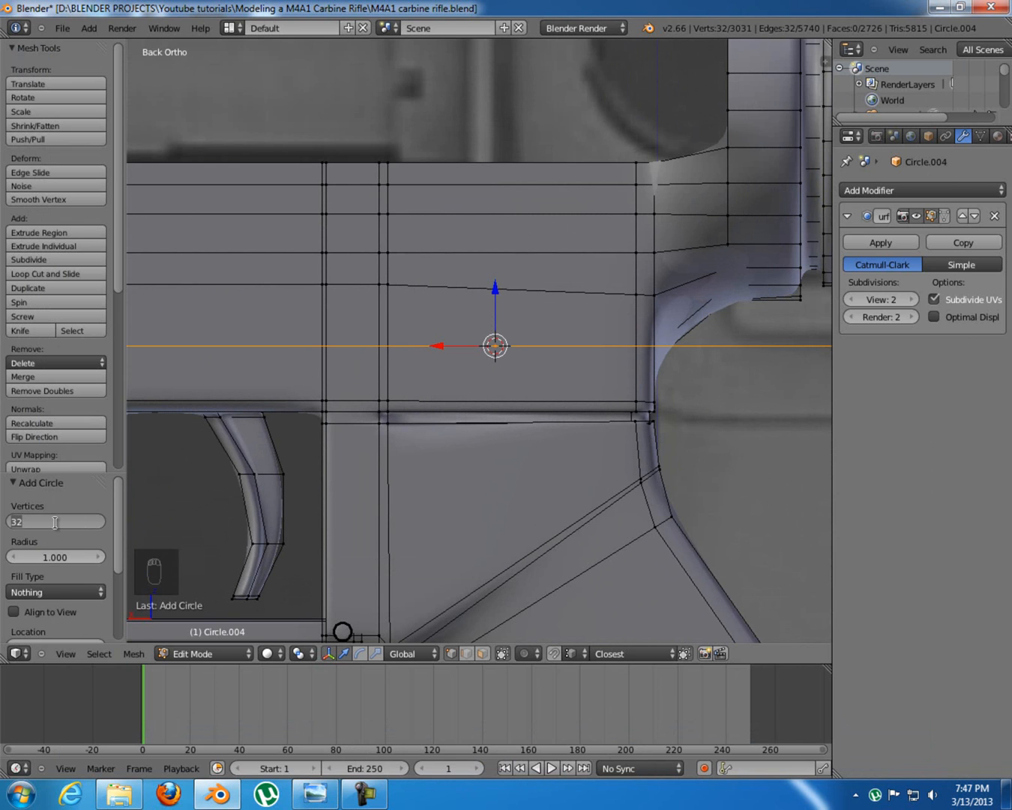
key(Return)
middle_drag(431, 399, 472, 453)
key(KP_7)
scroll(486, 367, down, 6)
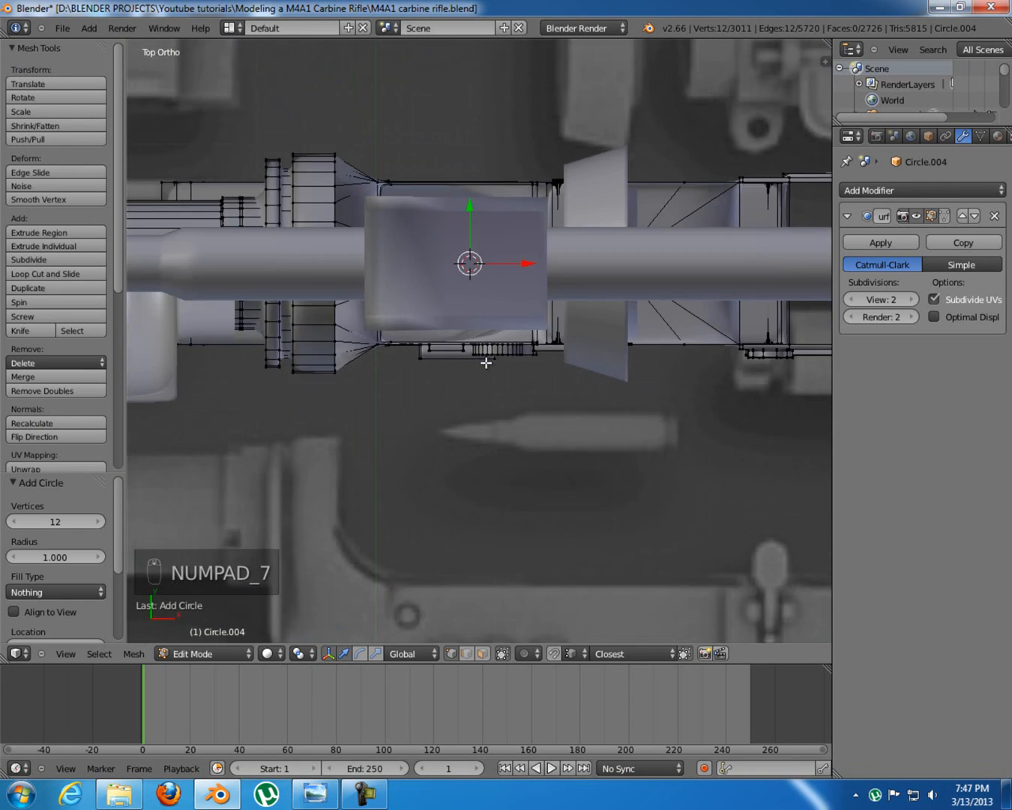
scroll(491, 377, down, 1)
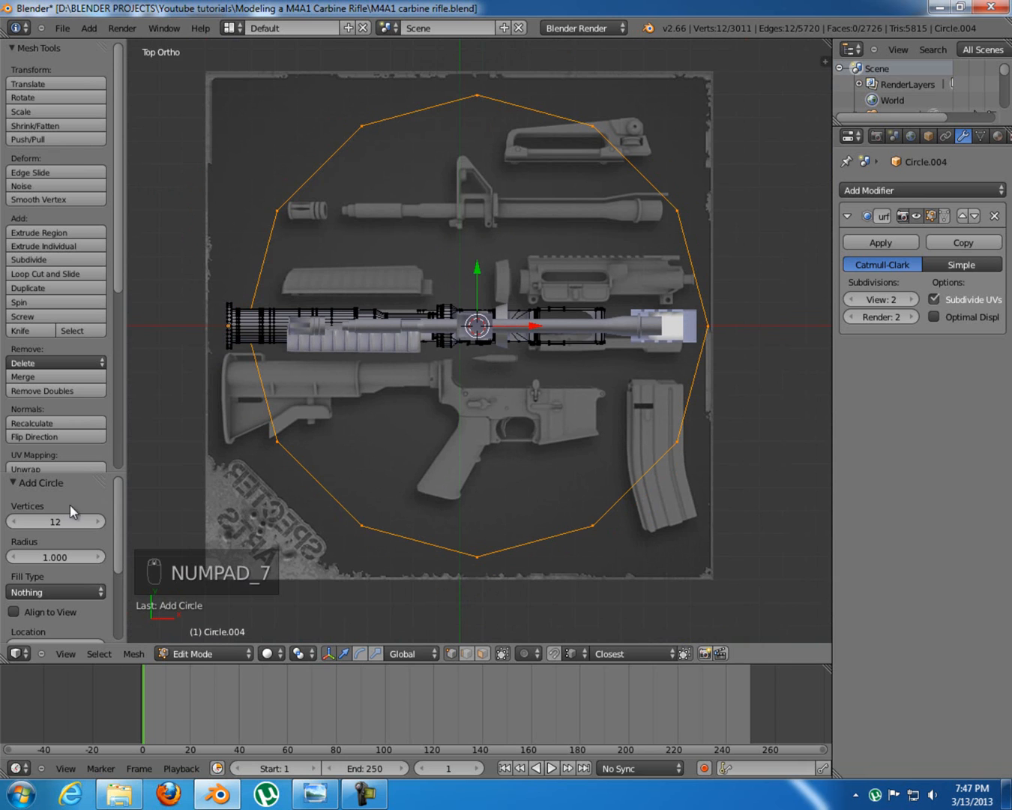
click(55, 525)
text(6)
key(Return)
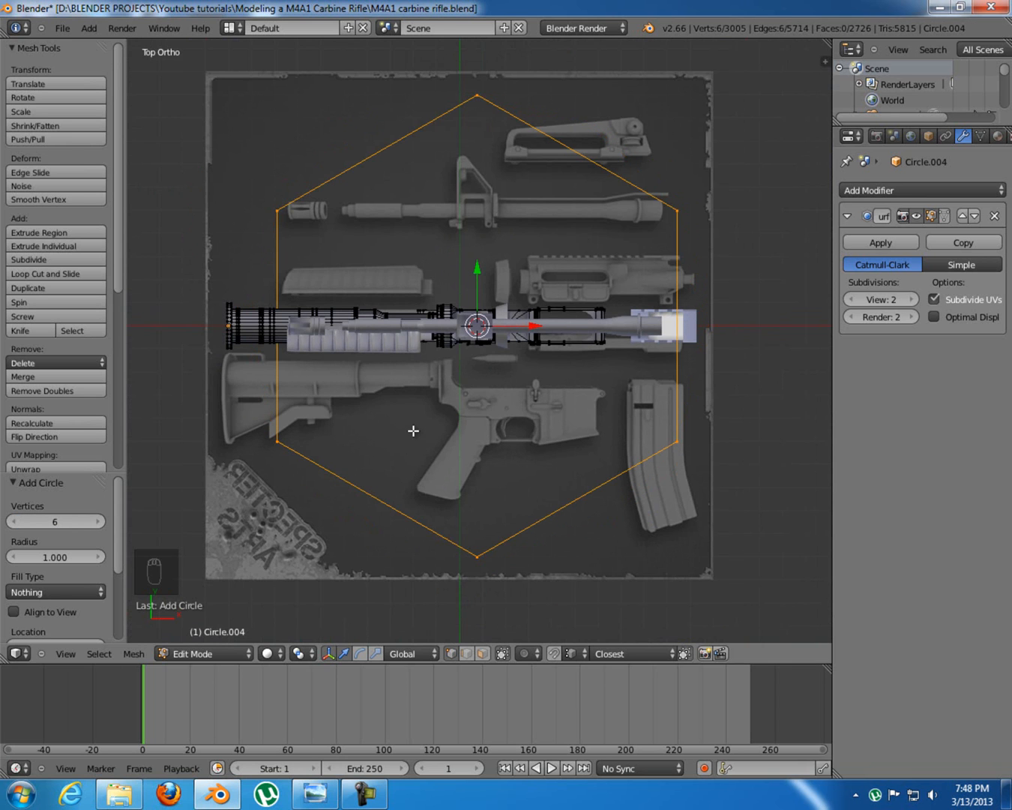
Rotate the new hexagon 90° about the X axis so it stands parallel to the receiver's side
key(KP_1)
key(ctrl+KP_1)
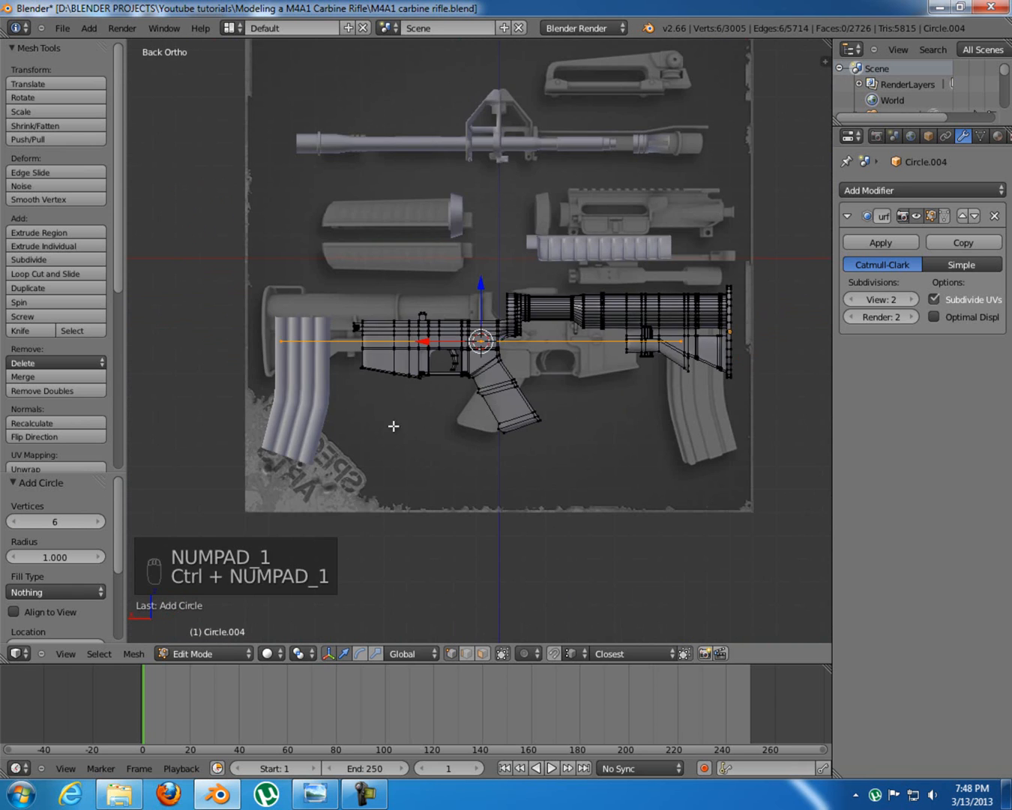
key(z)
key(z)
shift+middle_drag(659, 472, 638, 472)
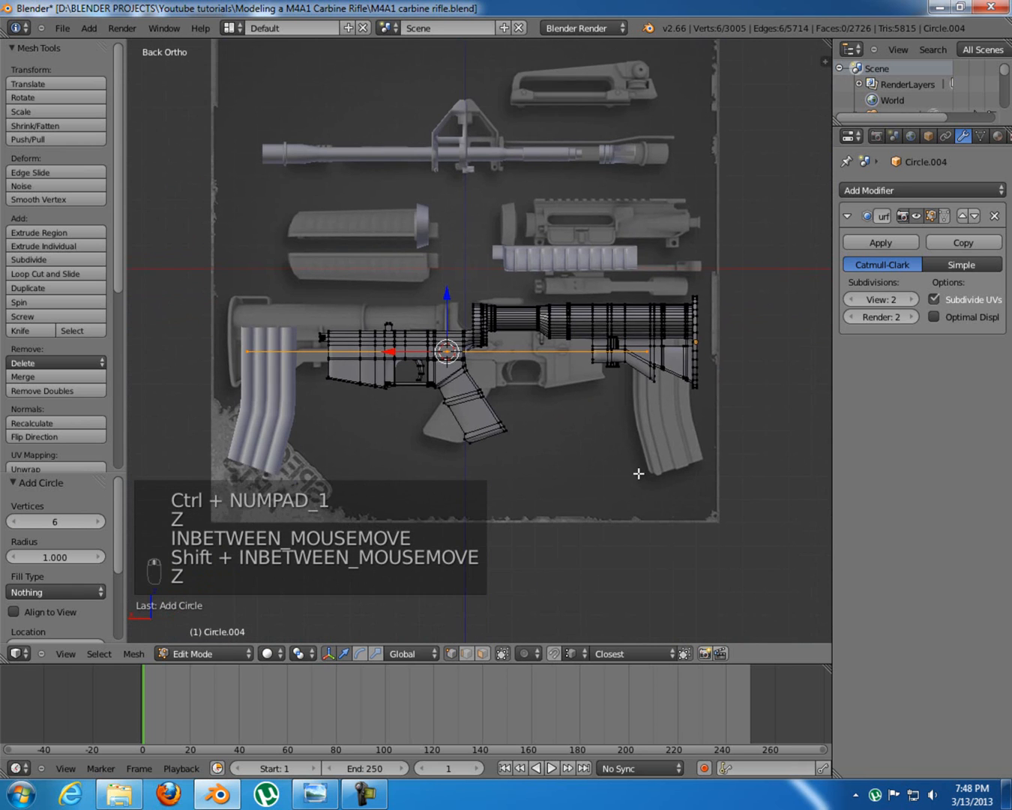
scroll(646, 475, up, 4)
text(rx90)
key(Return)
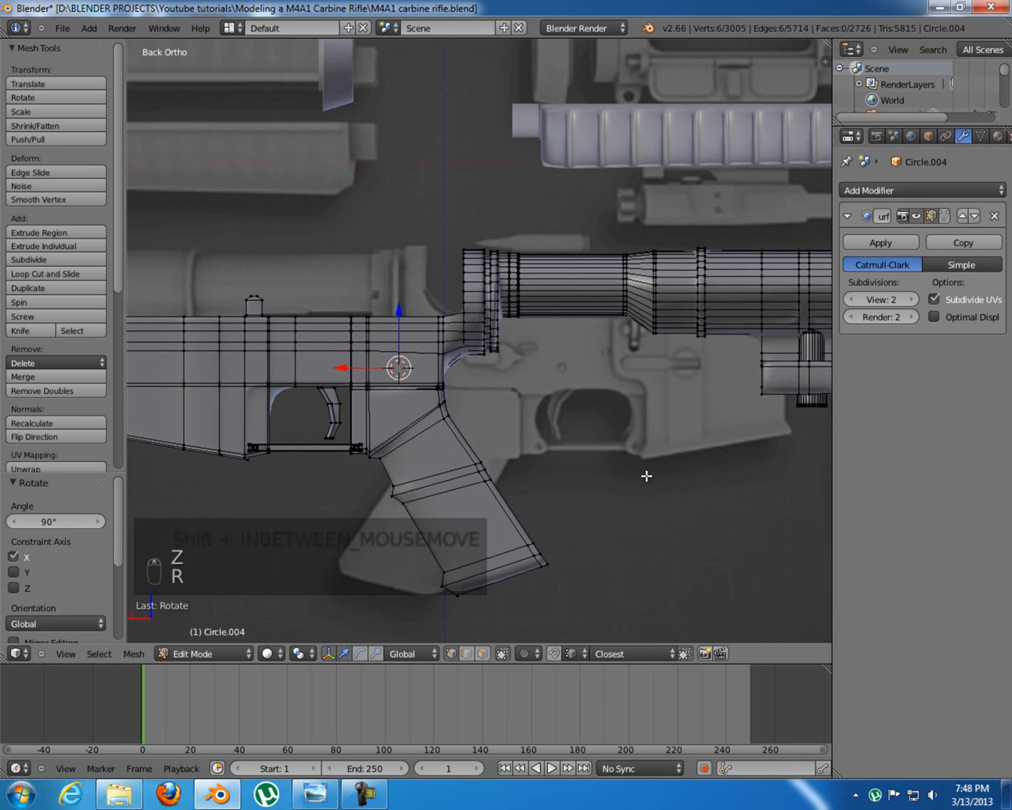
Scale the hexagon down by about 0.163 and again by about 0.491
key(s)
click(425, 397)
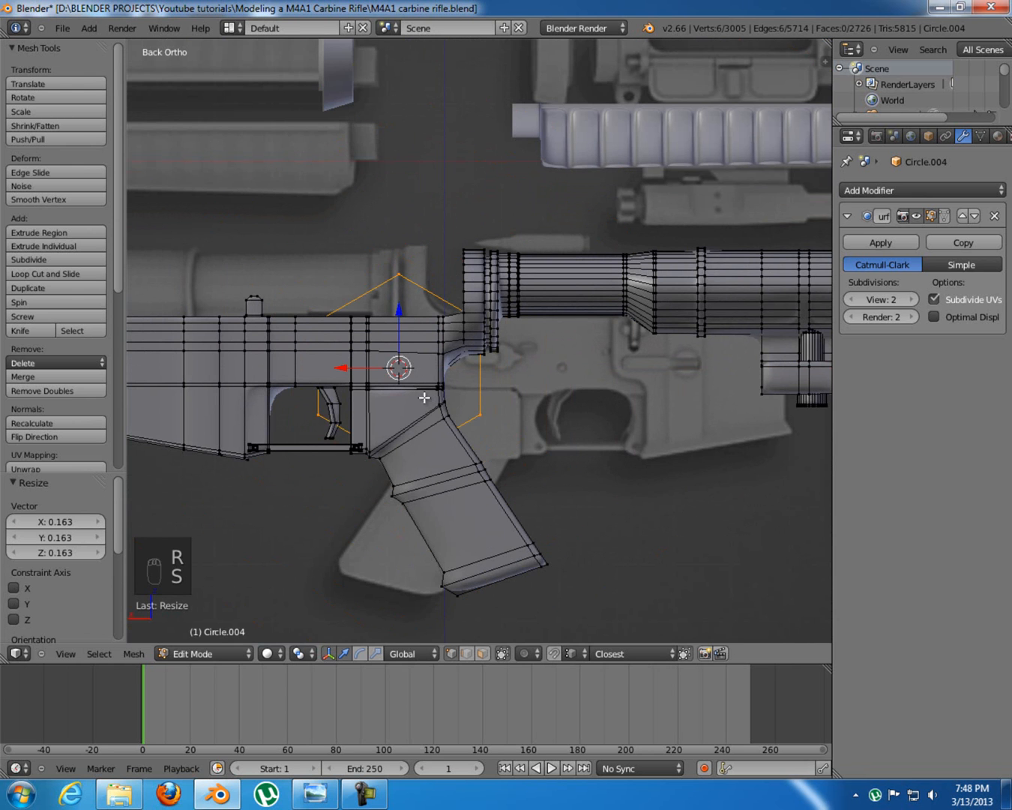
scroll(531, 442, up, 2)
scroll(531, 442, up, 5)
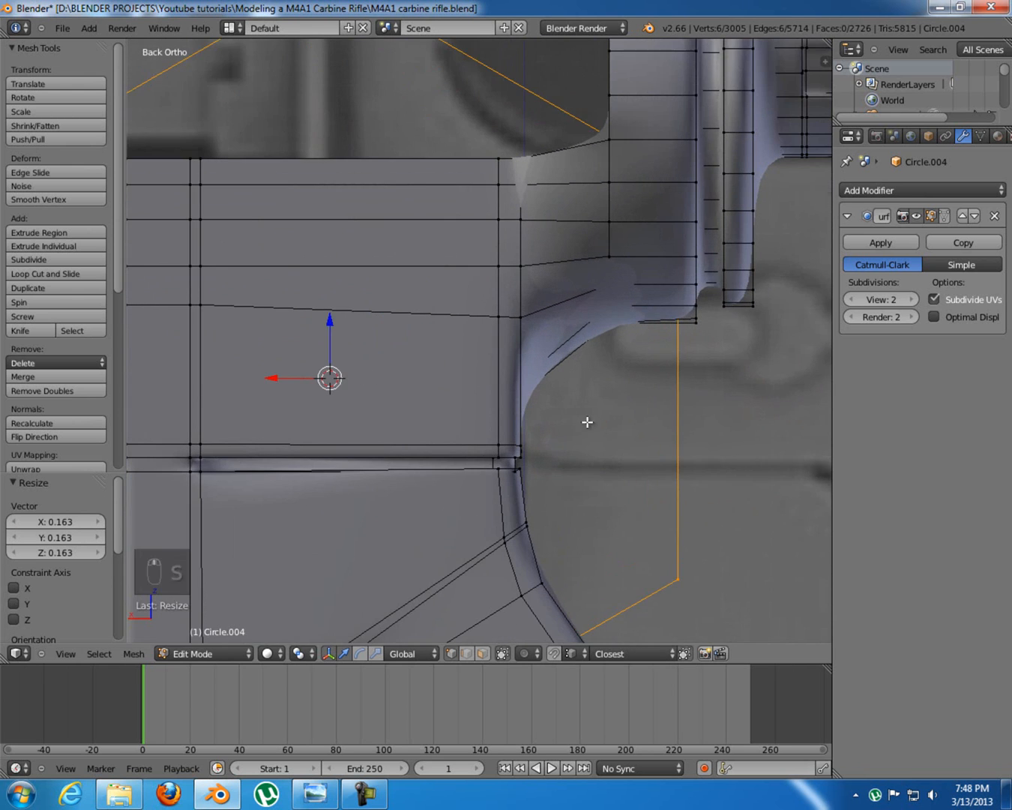
key(s)
click(503, 413)
Move the hexagon about 0.068 along Y, out to the receiver's ejection-port side
middle_drag(451, 384, 513, 411)
key(g)
key(y)
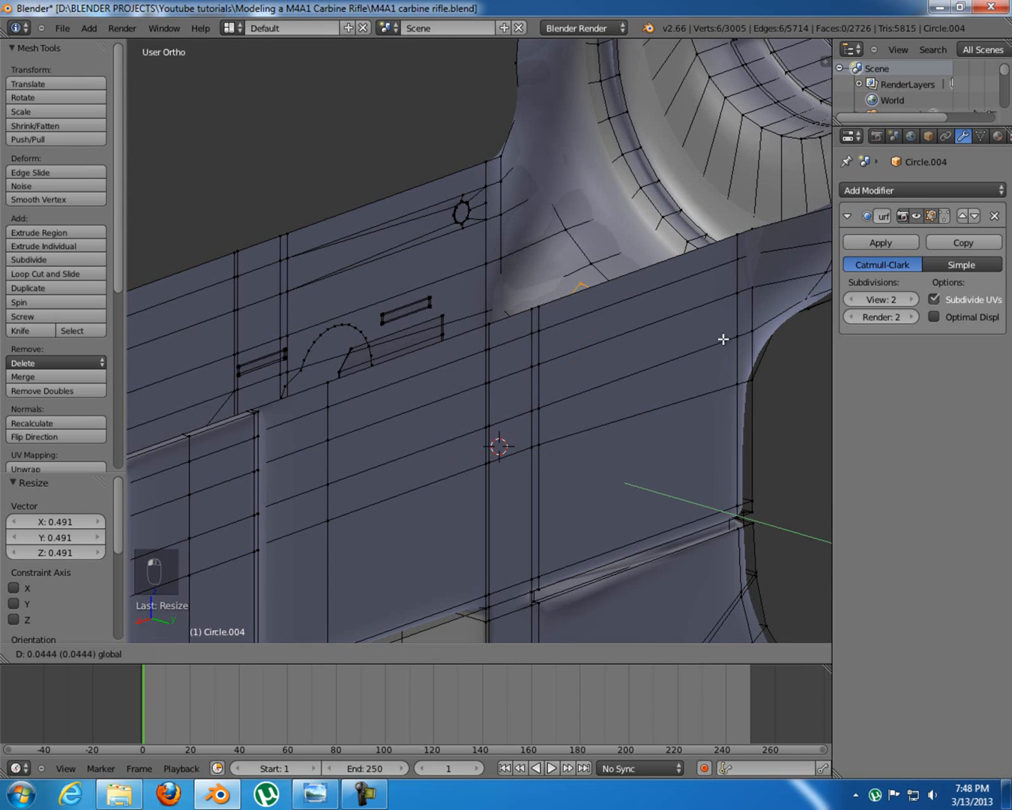
click(734, 335)
key(KP_1)
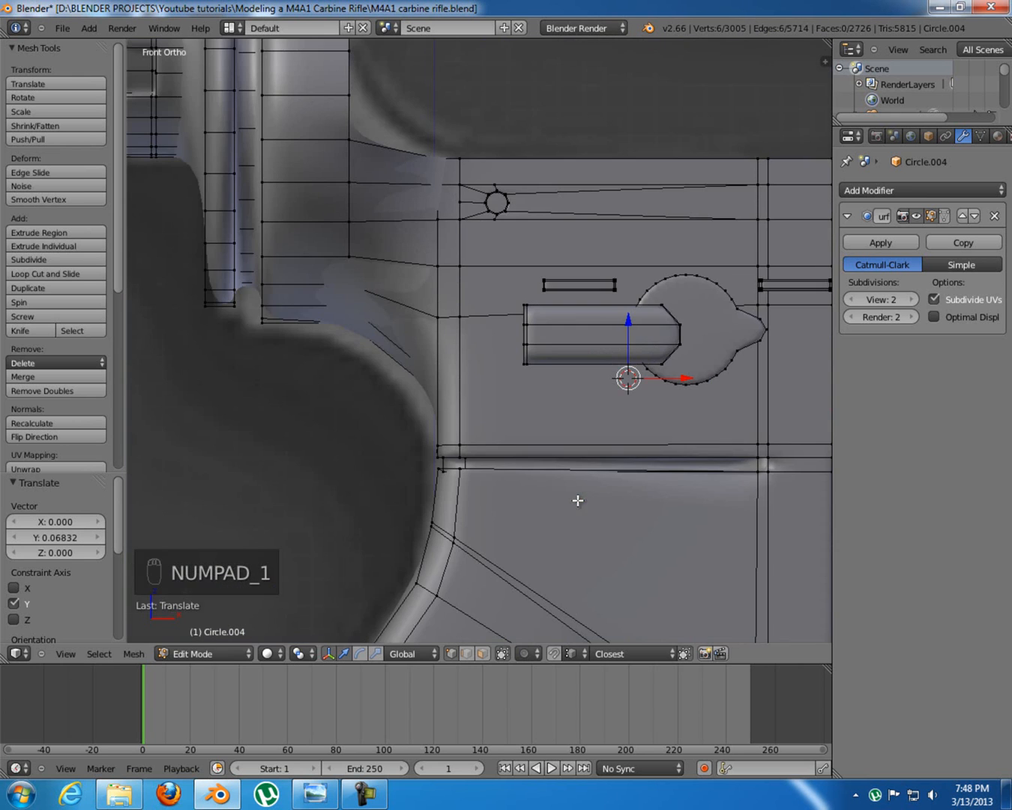
key(ctrl+KP_1)
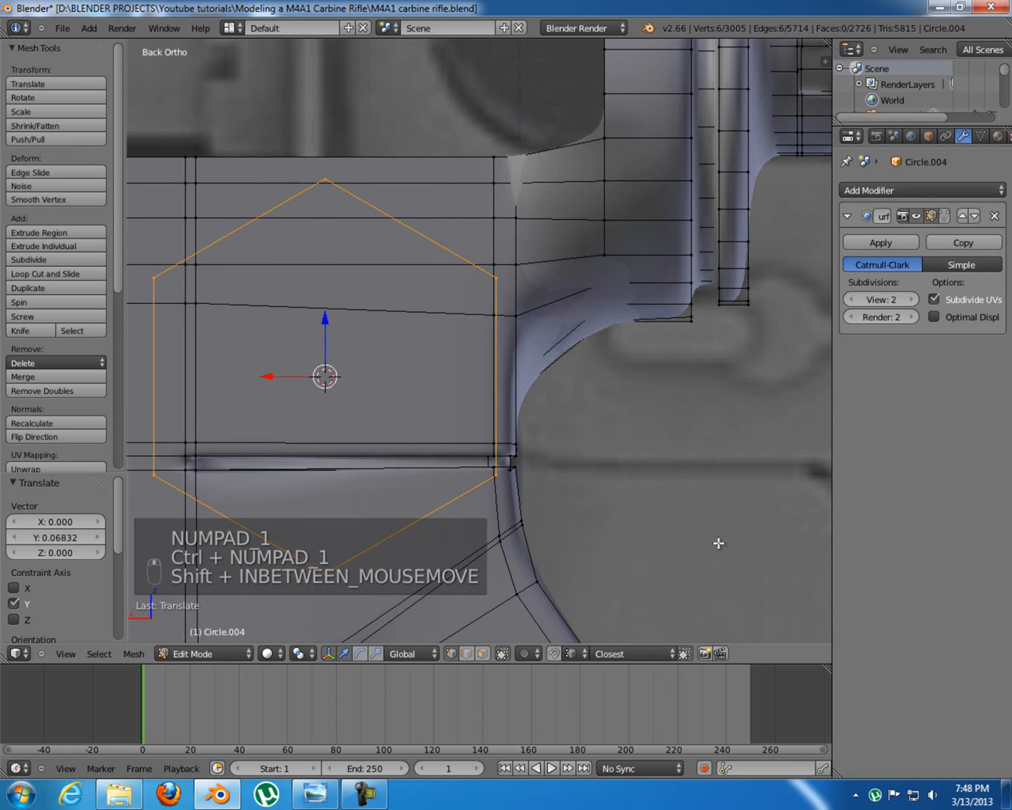
Scale the hexagon by about 0.142 and place it near the receiver side's upper rear corner
key(s)
click(399, 401)
shift+middle_drag(415, 404, 453, 414)
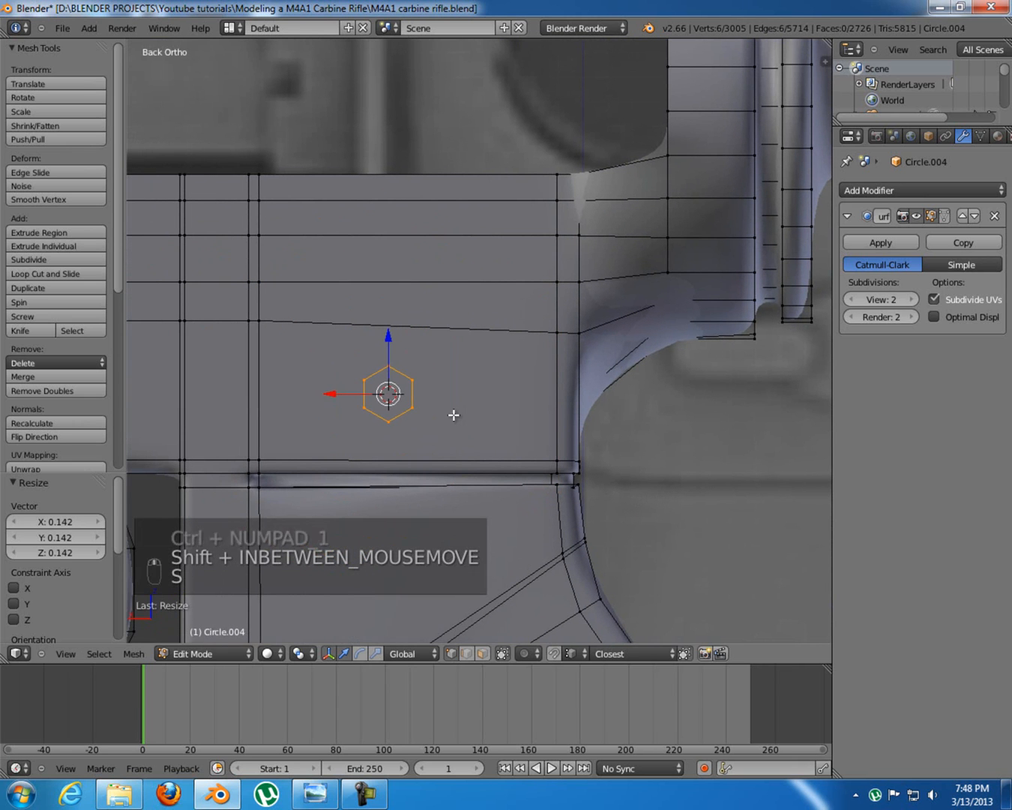
key(g)
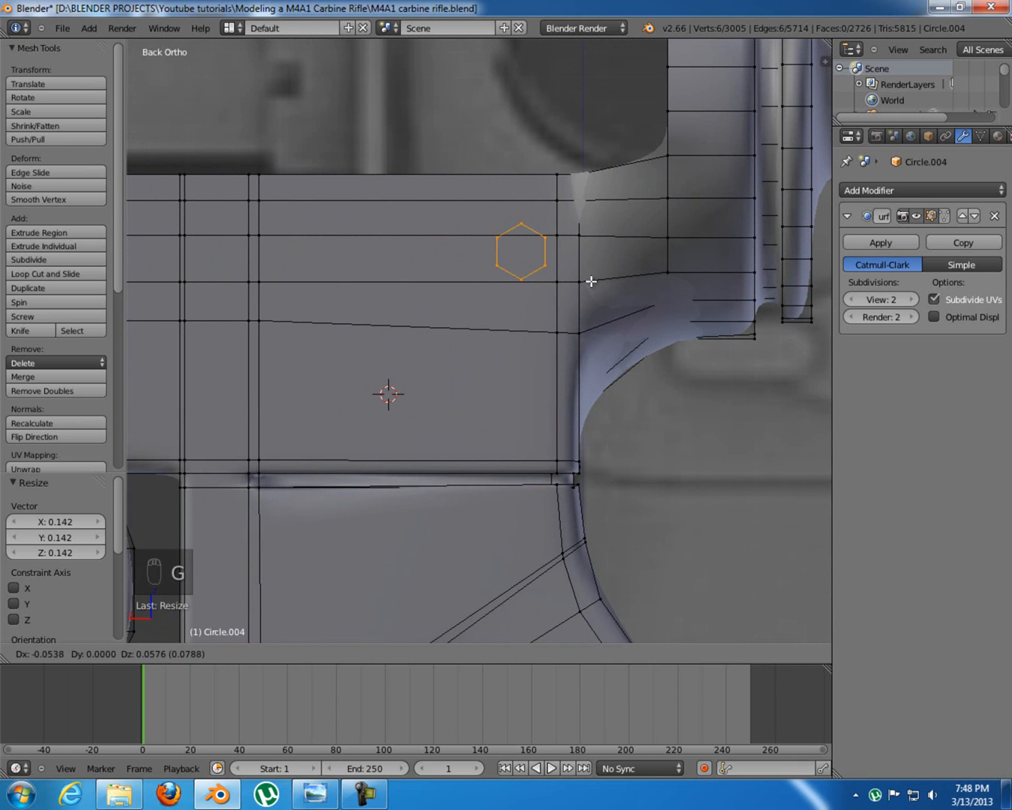
click(593, 283)
Fill the hexagon with a face and scale it by about 0.561
key(f)
shift+middle_drag(622, 342, 599, 400)
scroll(664, 480, up, 3)
key(s)
click(578, 408)
scroll(592, 396, down, 3)
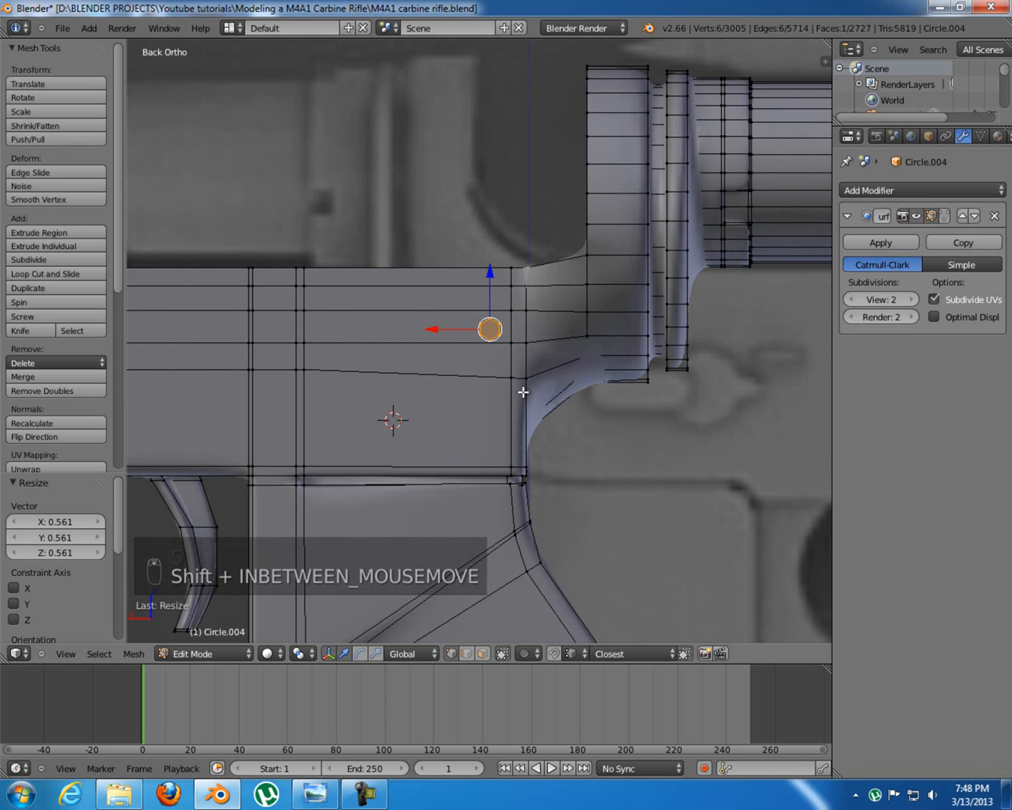
Extrude the hexagonal face about 0.005 outward from the receiver's side to form a small pin head
key(KP_7)
shift+middle_drag(563, 297, 537, 500)
scroll(546, 417, up, 6)
shift+middle_drag(467, 309, 564, 442)
scroll(530, 418, up, 2)
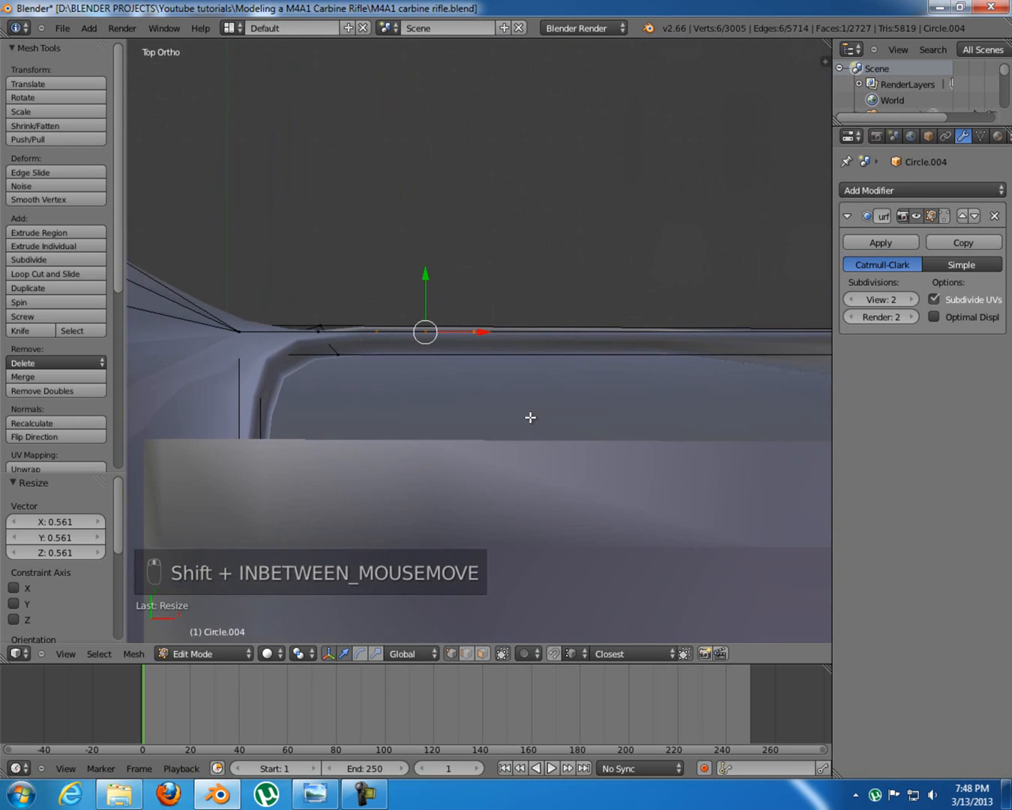
key(e)
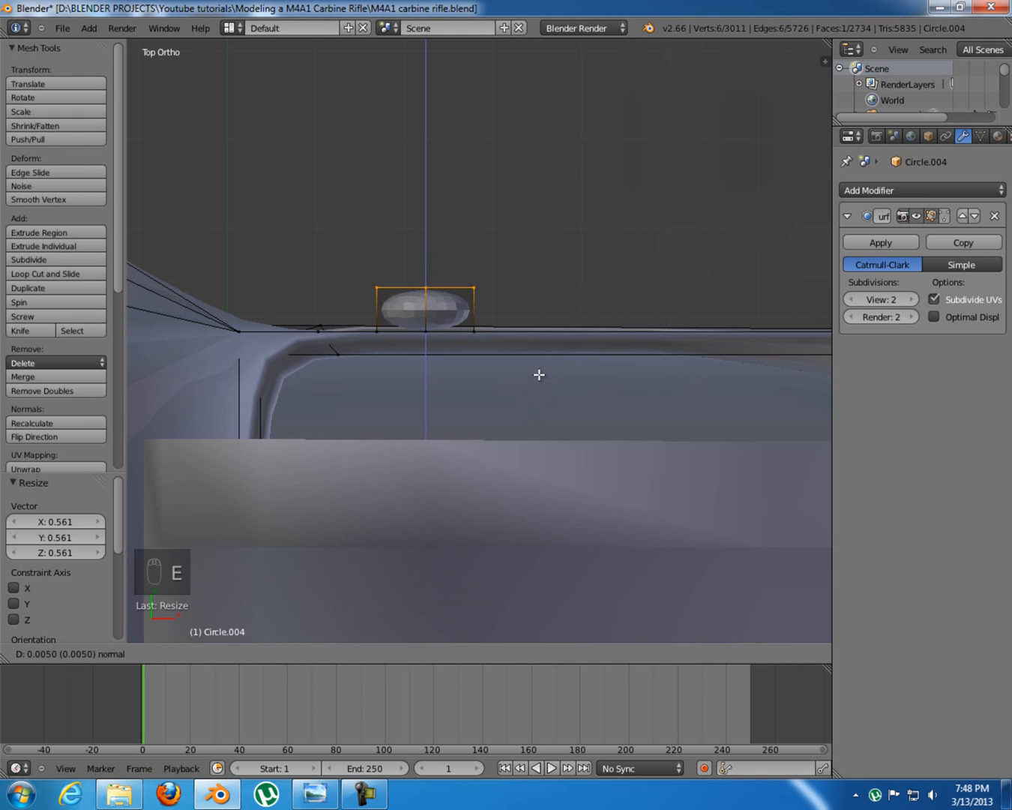
click(540, 373)
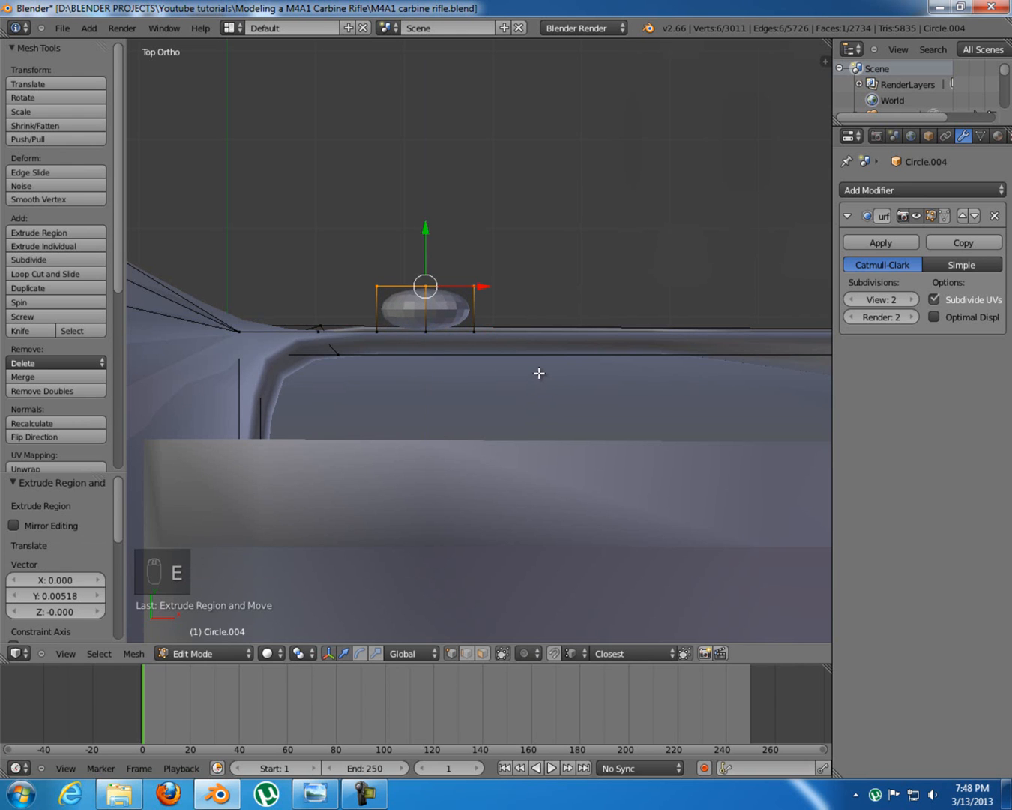
Add a loop cut around the pin head and slide it close to the outer face
key(ctrl+KP_1)
middle_drag(538, 370, 646, 437)
key(ctrl+r)
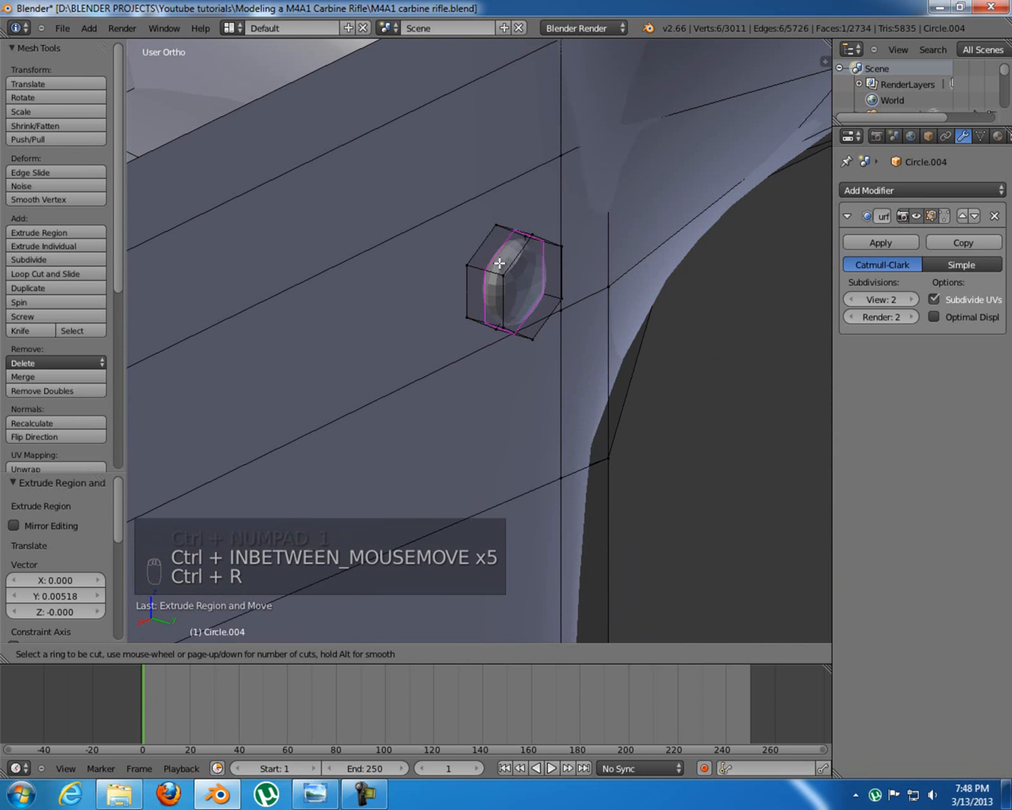
click(499, 275)
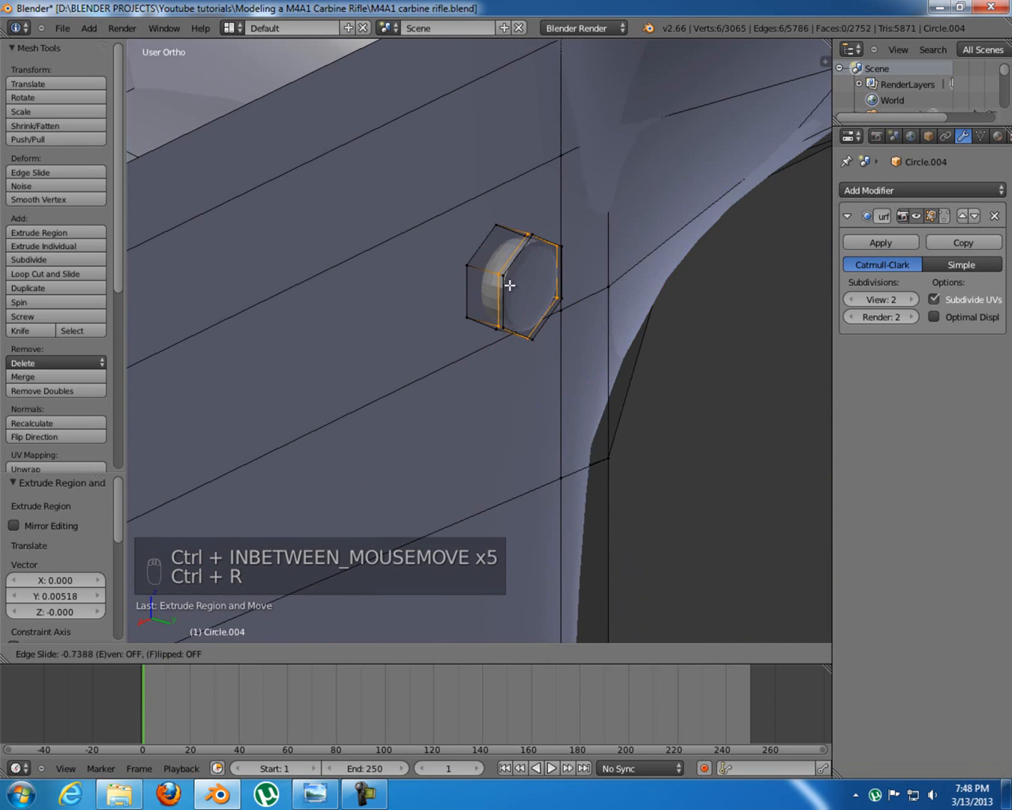
click(510, 283)
Delete the pin head's inner cap face against the receiver
middle_drag(502, 254, 487, 265)
right_click(486, 262)
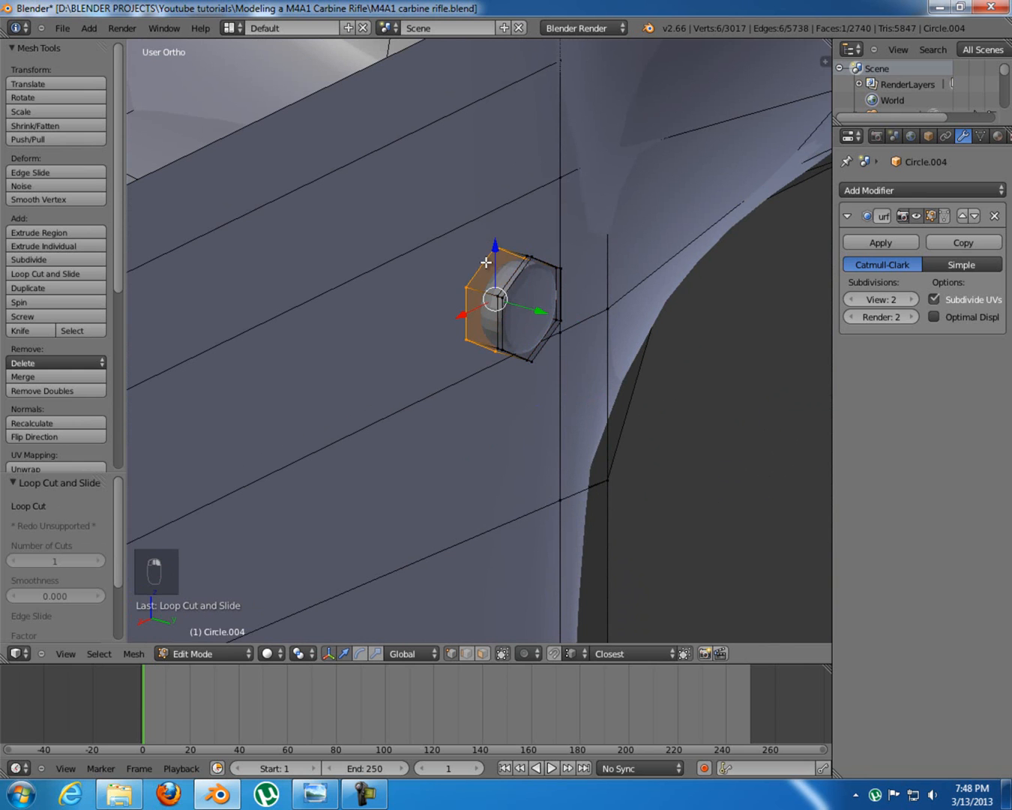
key(x)
click(587, 388)
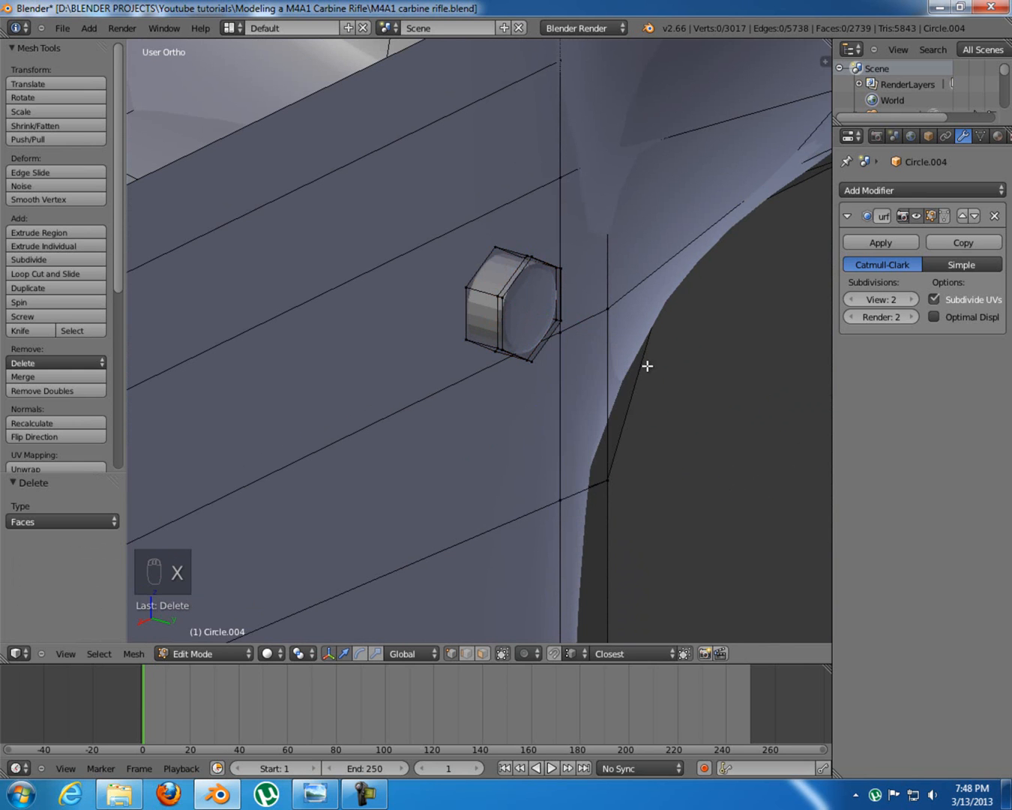
Select the pin head's supporting edge loop near its outer face and move it slightly along Y toward the receiver
key(z)
mouse_move(640, 373)
middle_down()
mouse_move(535, 355)
mouse_move(689, 387)
mouse_move(529, 305)
middle_up()
key(z)
alt+right_click(531, 296)
alt+shift+right_click(531, 296)
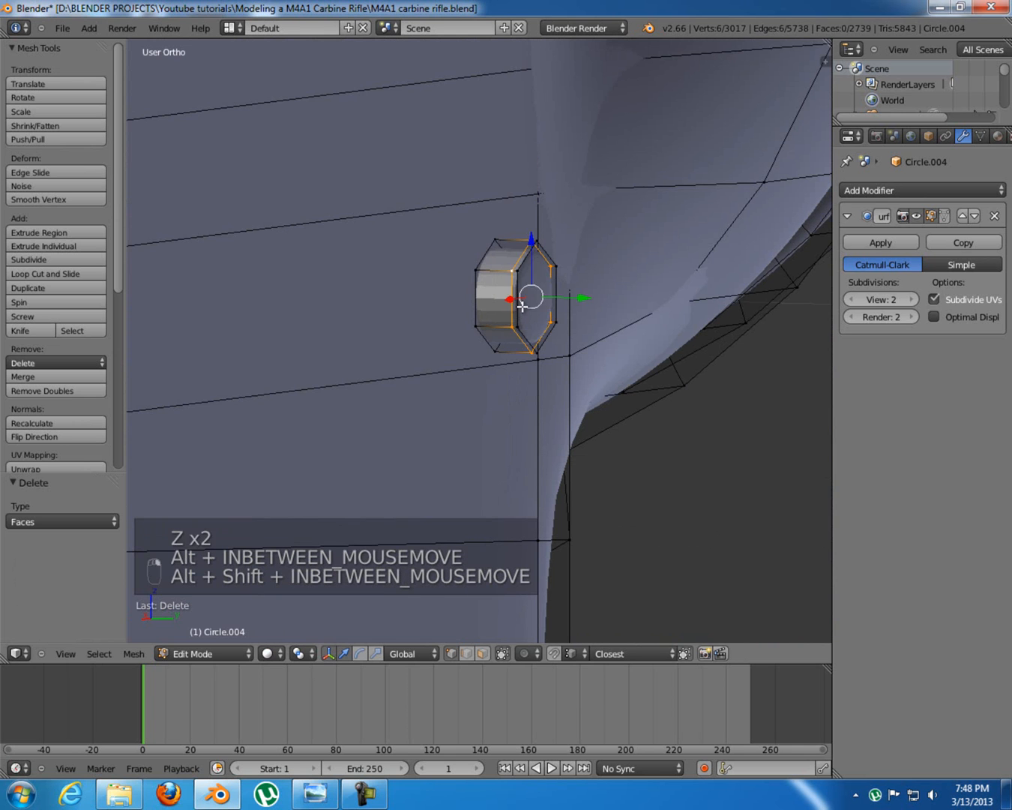
middle_drag(597, 324, 579, 332)
drag(578, 318, 569, 314)
key(a)
middle_drag(507, 465, 489, 468)
Apply smooth shading to the whole rifle object and return to mesh editing
key(Tab)
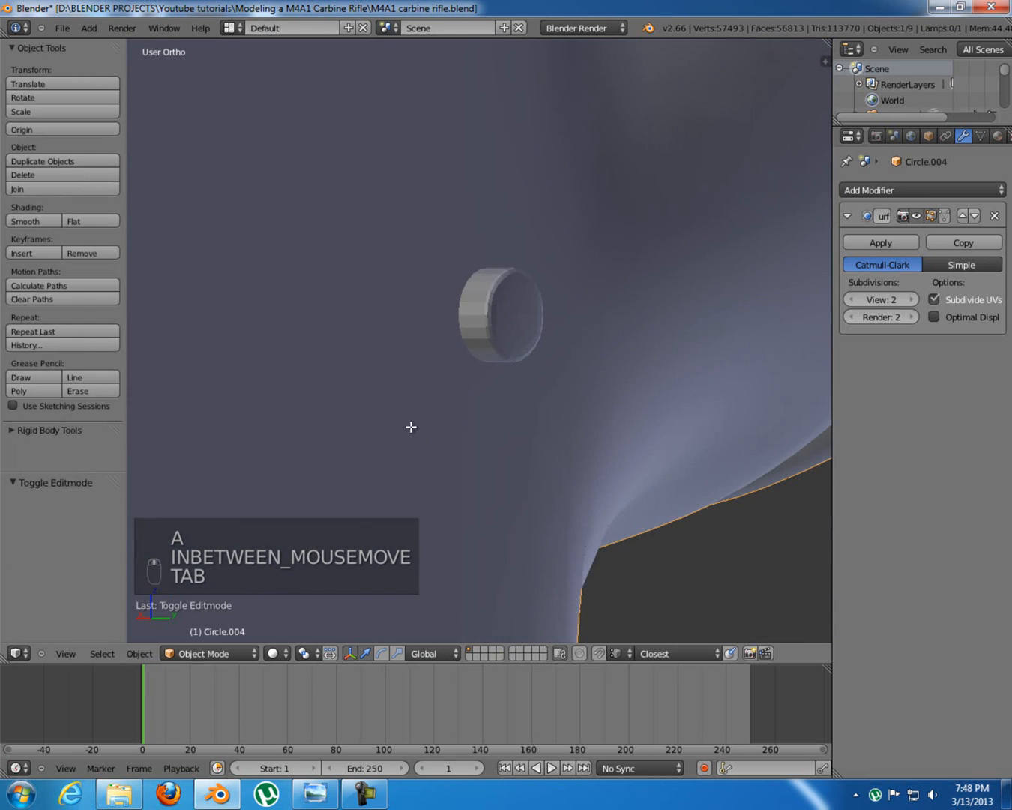
key(Tab)
middle_drag(411, 431, 308, 285)
key(Tab)
click(27, 220)
key(Tab)
Compare the receiver's ejection-port side with the reference photo in Windows Photo Viewer, examining the pins above the trigger and grip
key(KP_1)
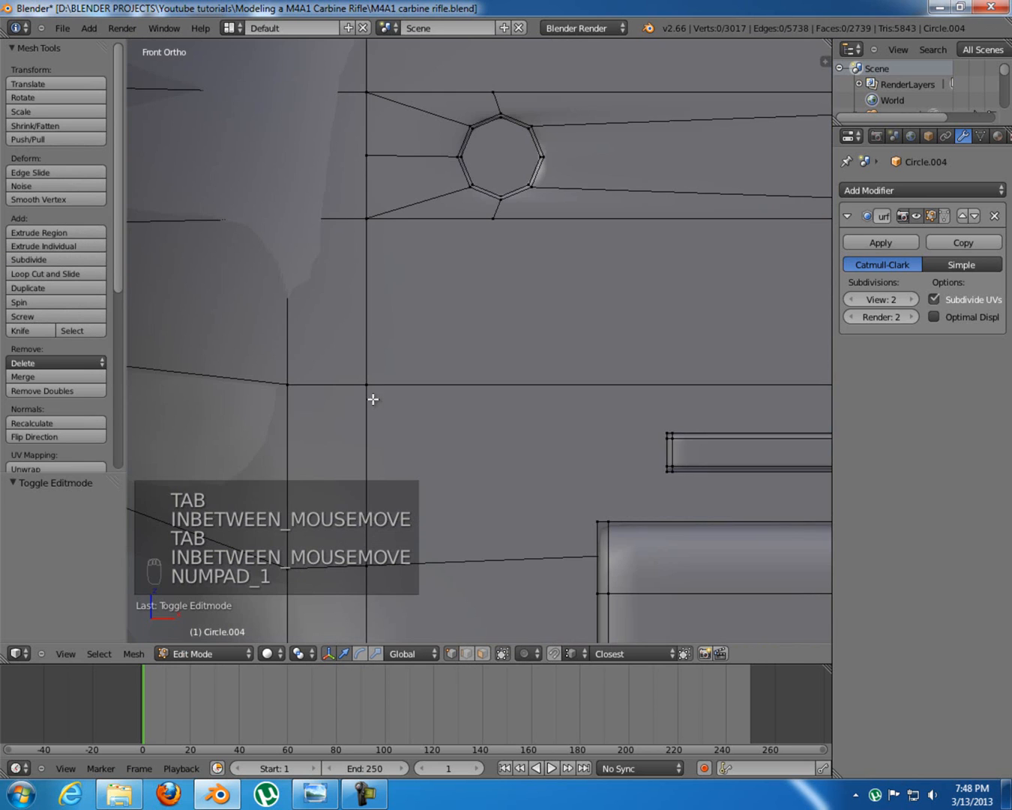
key(ctrl+KP_1)
shift+middle_drag(404, 408, 524, 398)
scroll(524, 398, down, 1)
shift+middle_drag(417, 414, 575, 340)
scroll(574, 341, down, 5)
shift+middle_drag(458, 379, 466, 380)
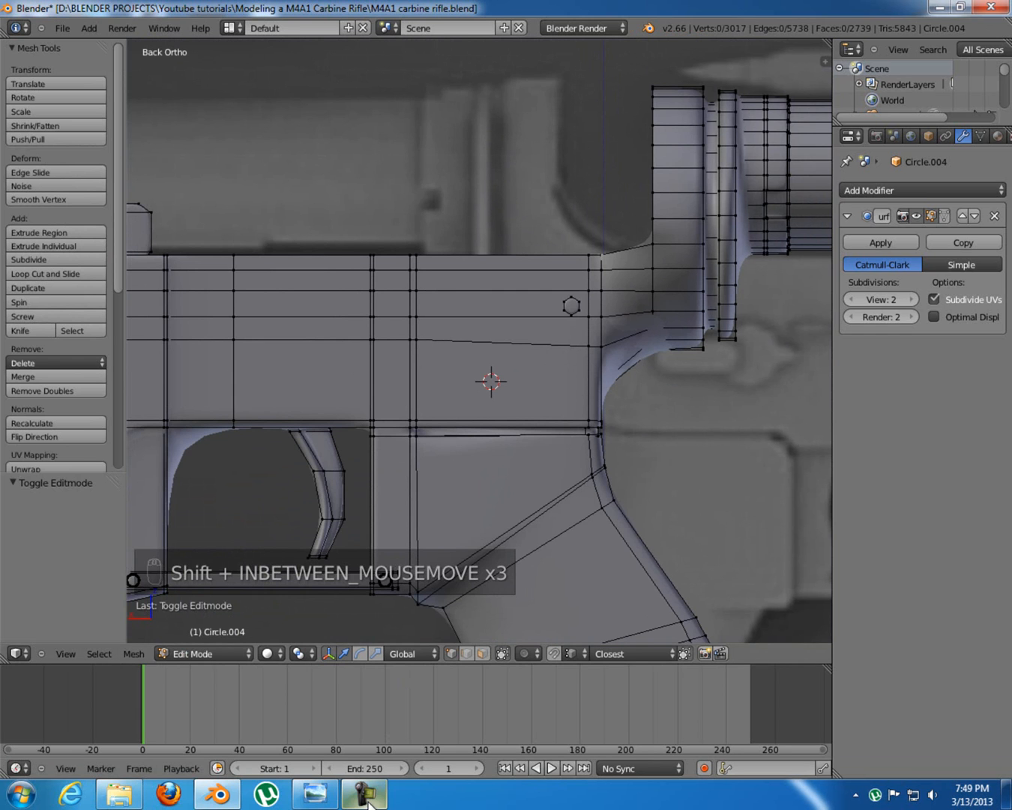
click(336, 793)
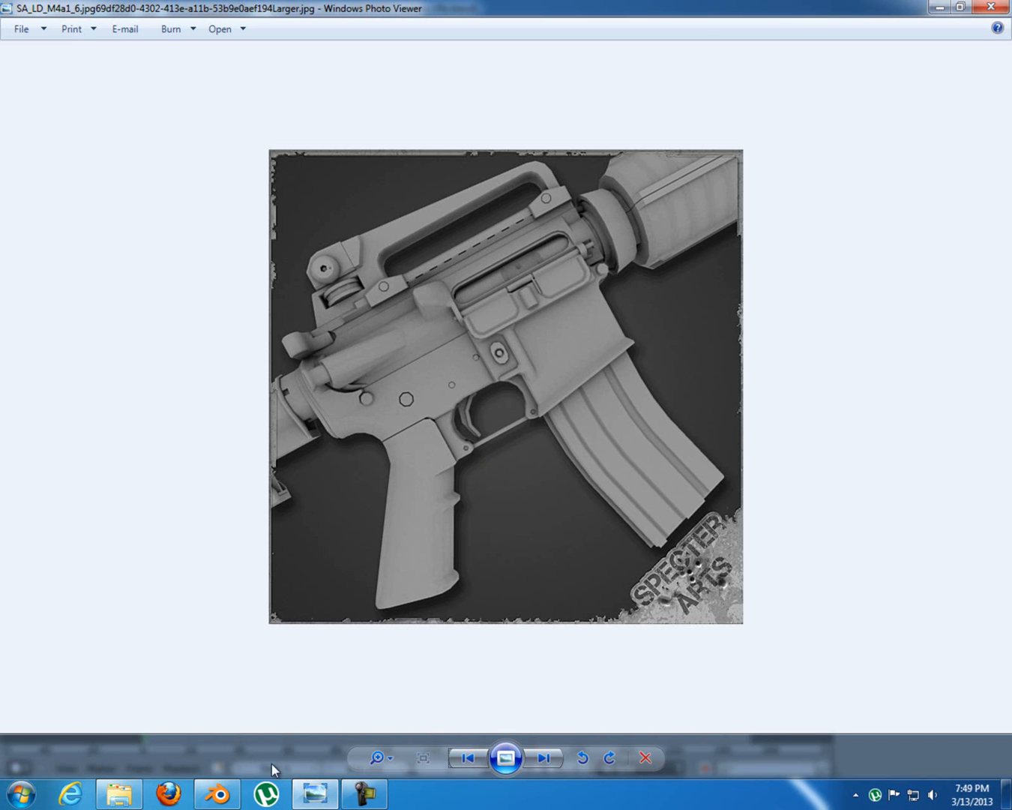
click(311, 799)
shift+middle_drag(416, 380, 501, 369)
scroll(542, 362, up, 3)
scroll(495, 369, up, 2)
scroll(499, 369, down, 3)
scroll(501, 370, down, 2)
Extrude the large receiver face above the pistol grip in place and scale the new face to about 0.399
right_click(463, 334)
shift+right_click(609, 338)
shift+right_click(621, 410)
shift+right_click(452, 411)
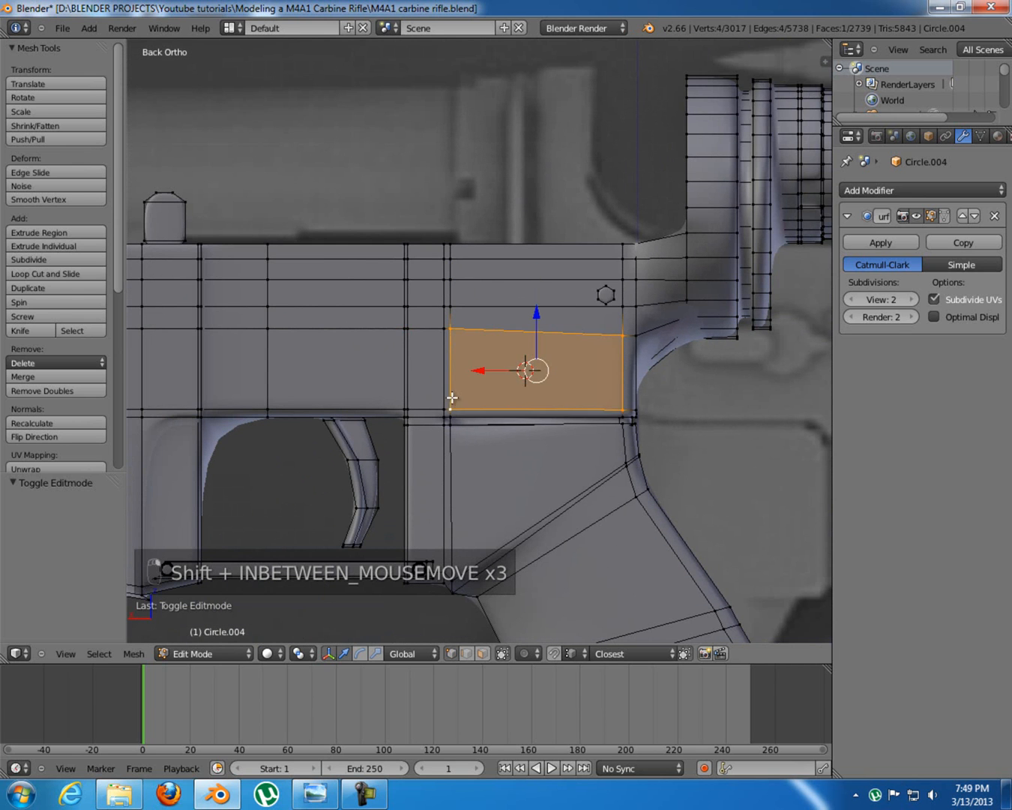
shift+middle_drag(597, 417, 546, 424)
scroll(547, 425, up, 1)
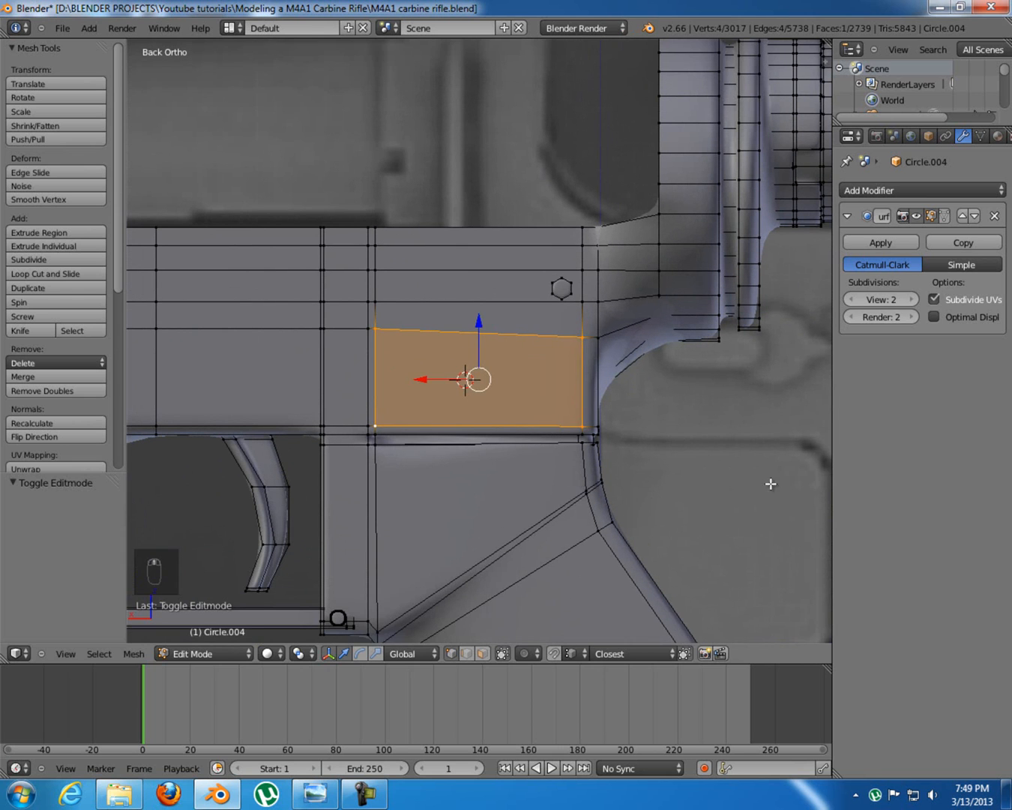
key(e)
right_click(750, 474)
key(s)
click(585, 417)
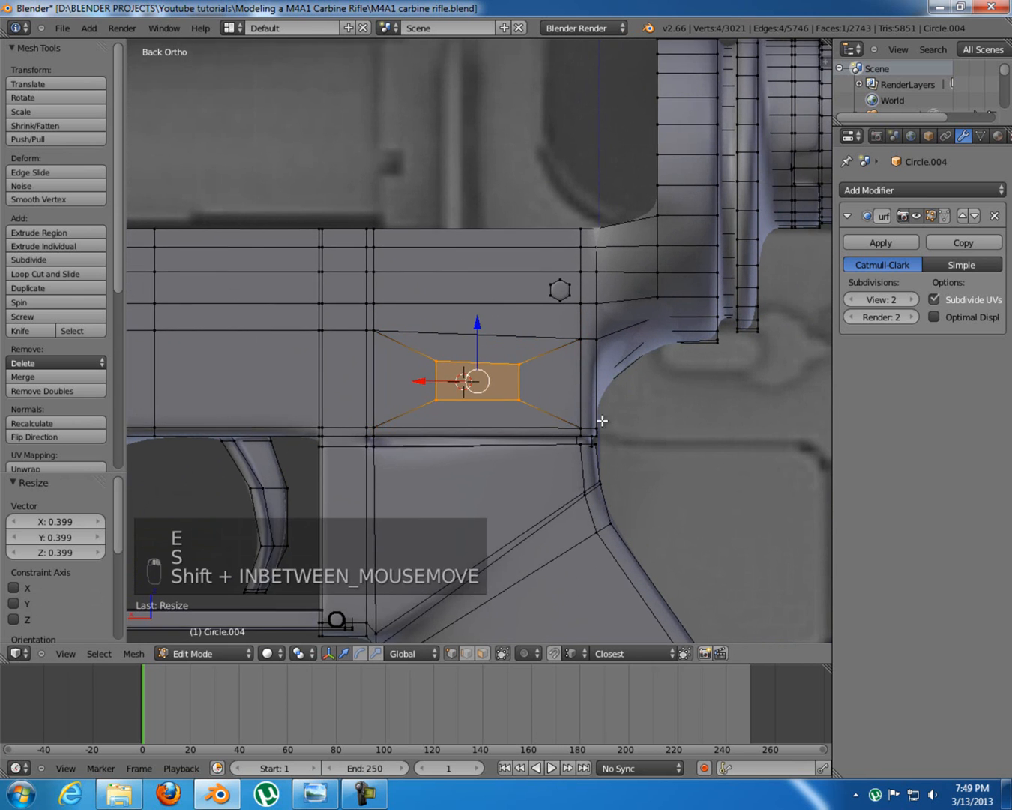
Flatten the upper edge of the small inner face by scaling it to 0 along Z
shift+middle_drag(630, 413, 595, 417)
scroll(495, 404, up, 2)
right_click(358, 377)
shift+right_click(487, 377)
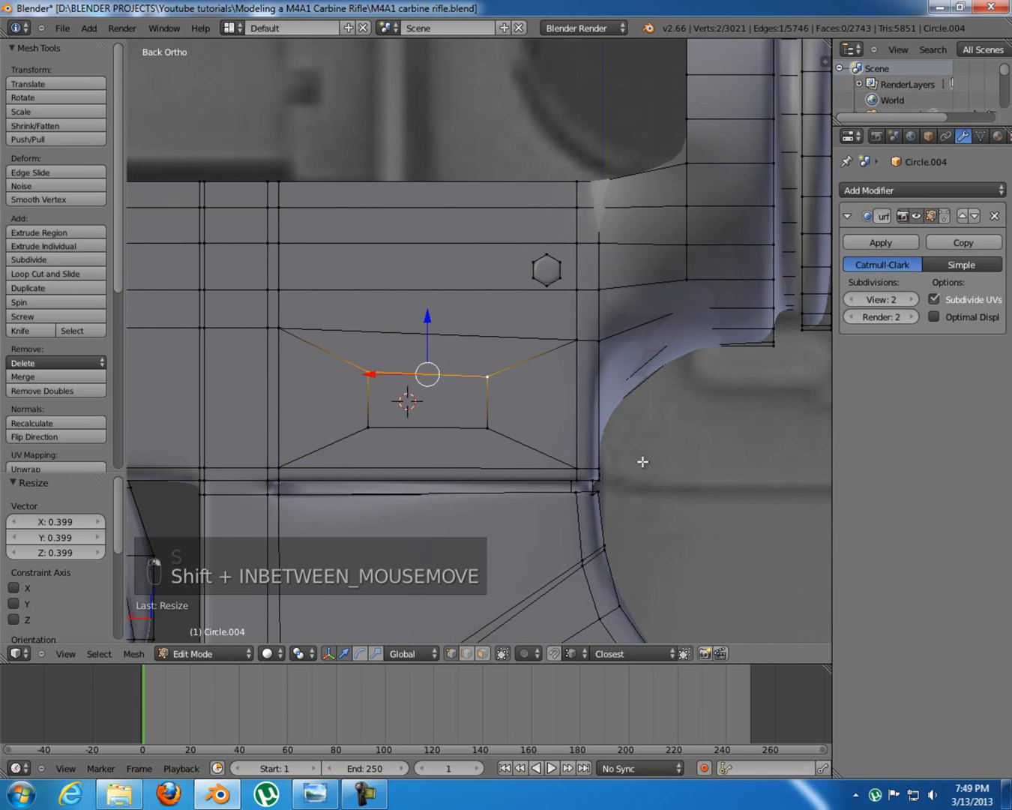
key(s)
key(z)
key(0)
key(Return)
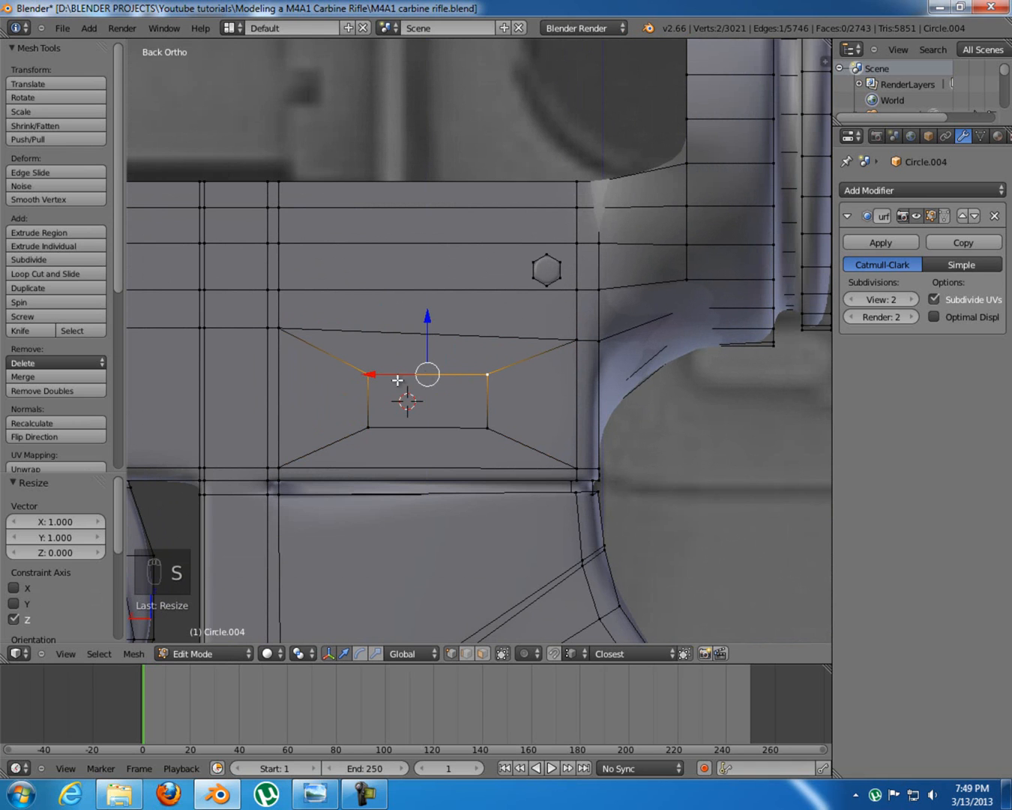
Select the whole inner face, turn on the edge length display and scale the face to about 0.487 along X
shift+right_click(488, 428)
shift+right_click(366, 428)
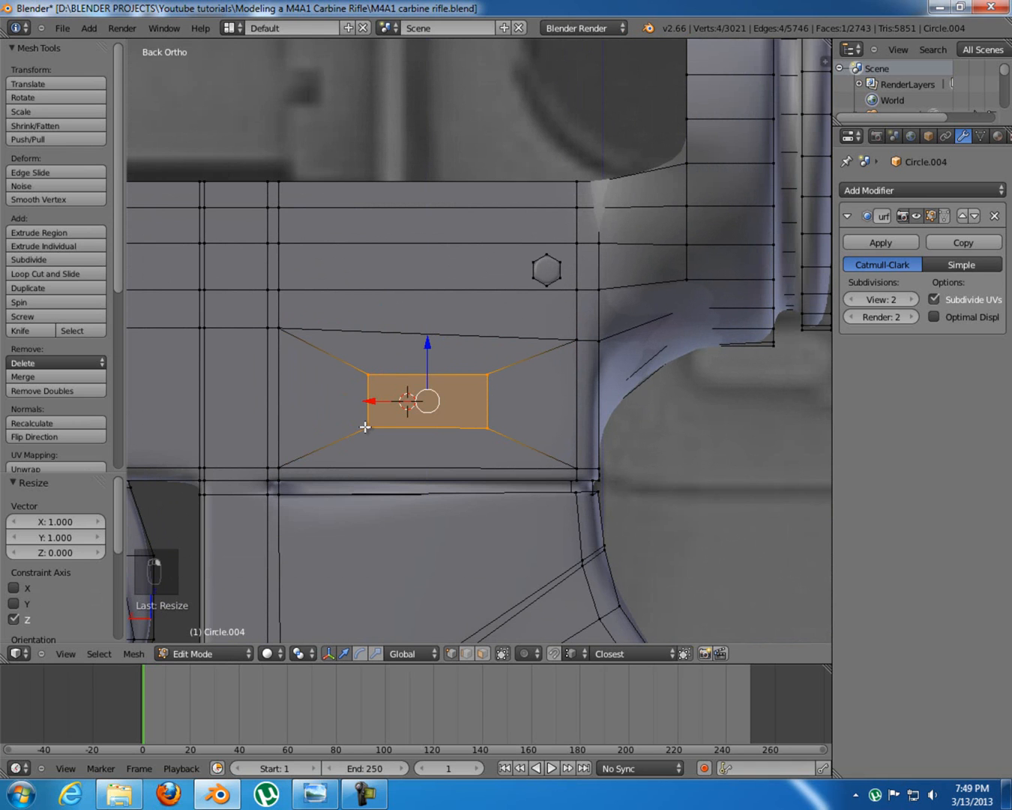
key(n)
click(753, 492)
shift+middle_drag(369, 413, 482, 426)
scroll(422, 420, up, 2)
key(s)
key(x)
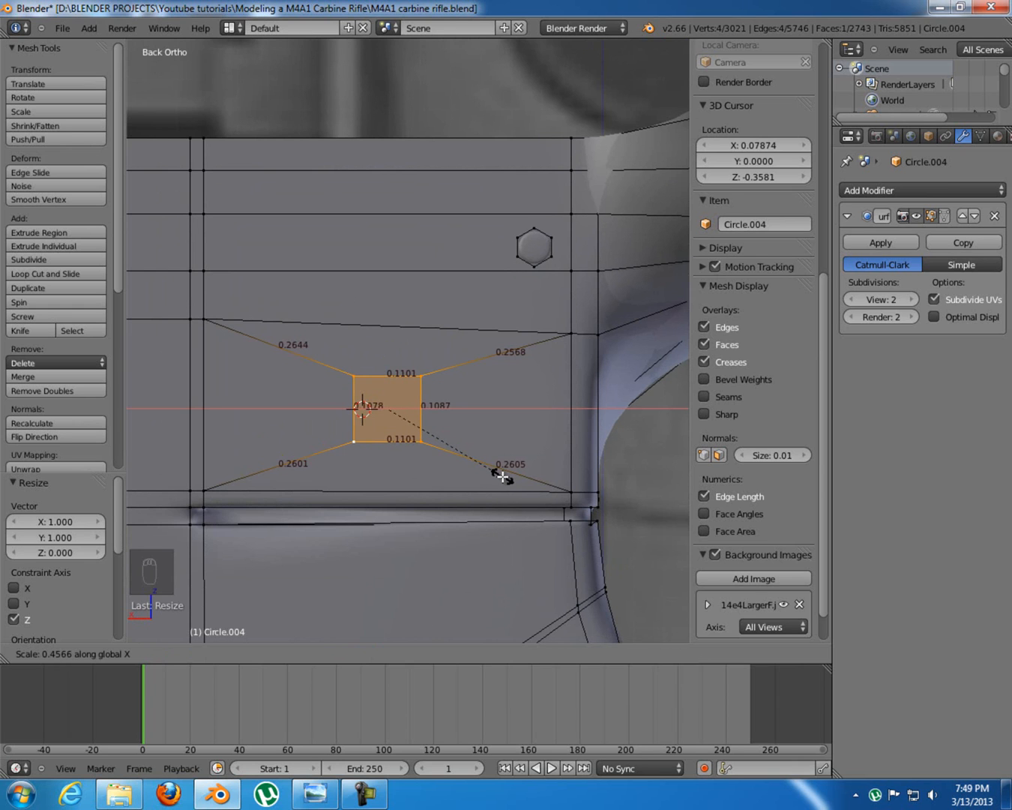
click(502, 475)
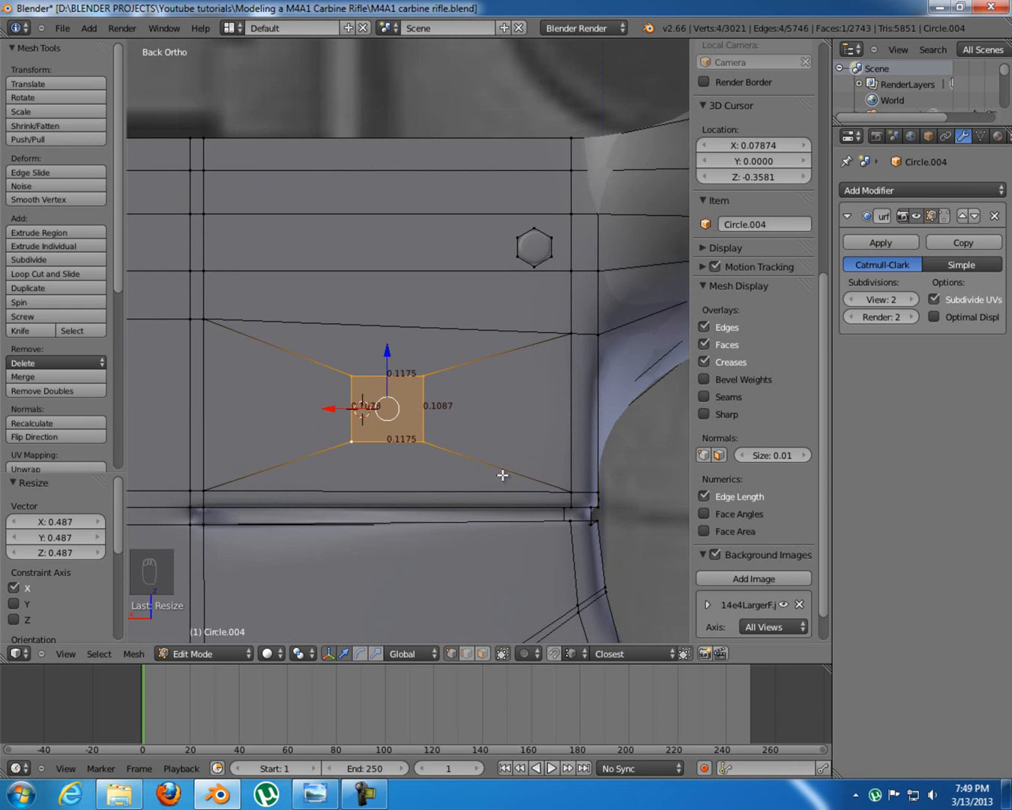
Even out the inner face into a square by scaling it about 0.939 along X and about 1.013 along Z
key(s)
key(x)
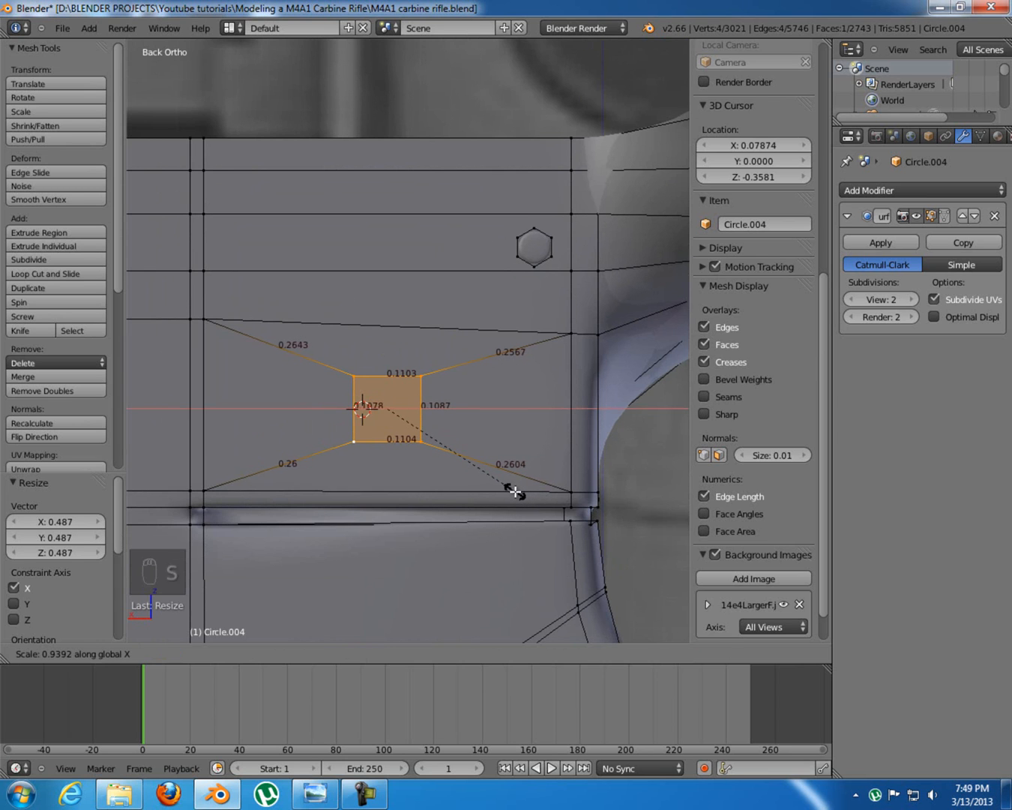
click(513, 491)
key(s)
key(z)
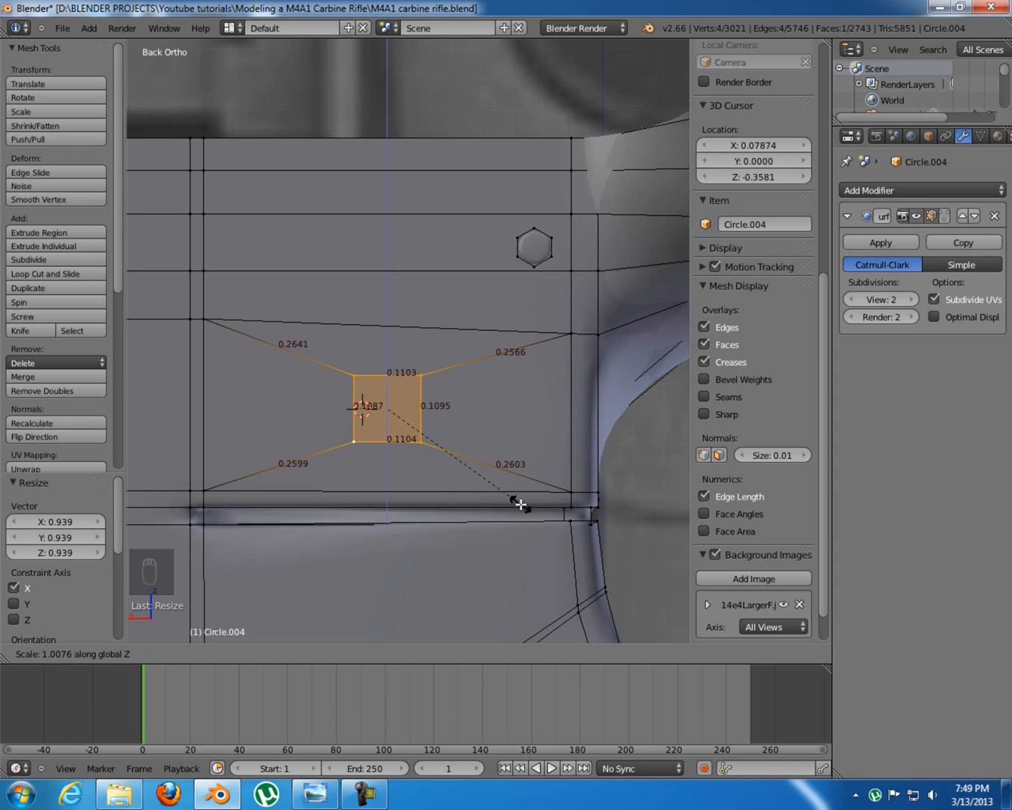
click(526, 511)
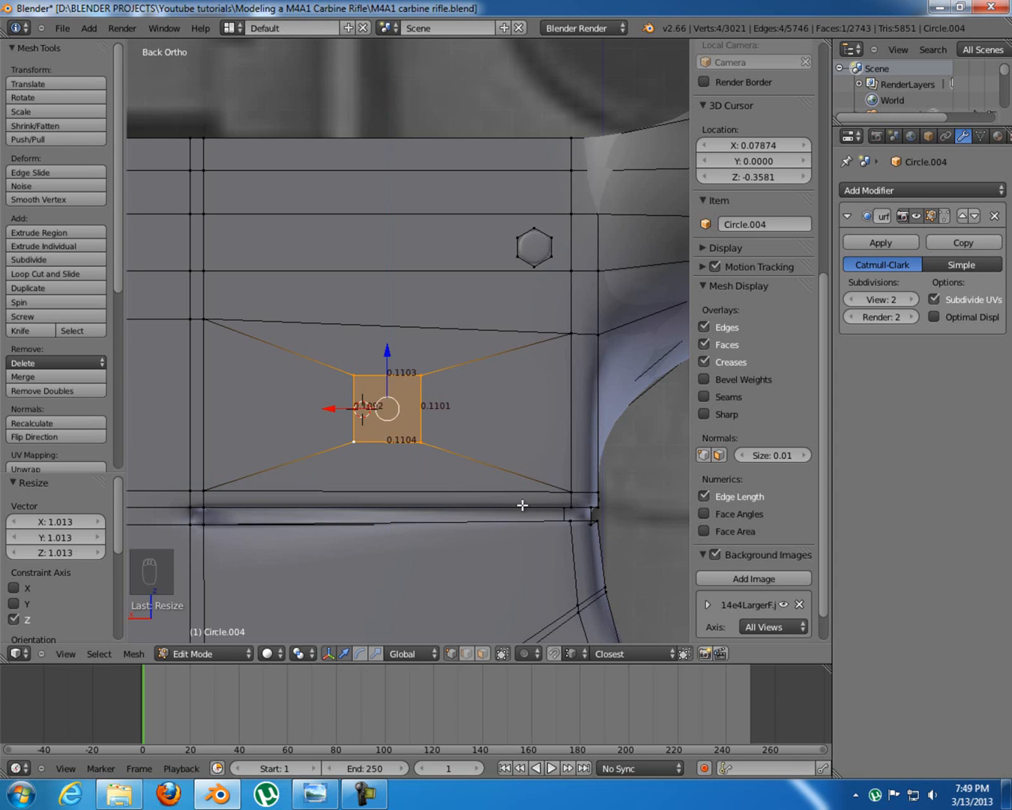
Subdivide the square face once and dissolve its centre vertex
key(w)
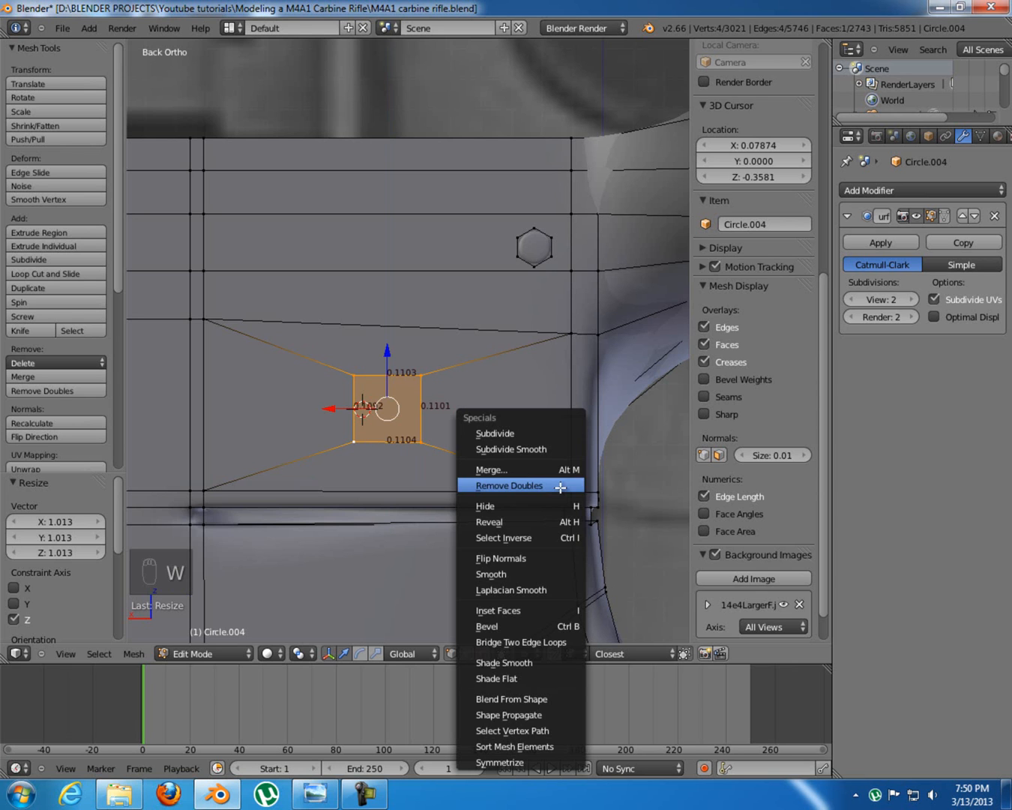
click(568, 432)
key(x)
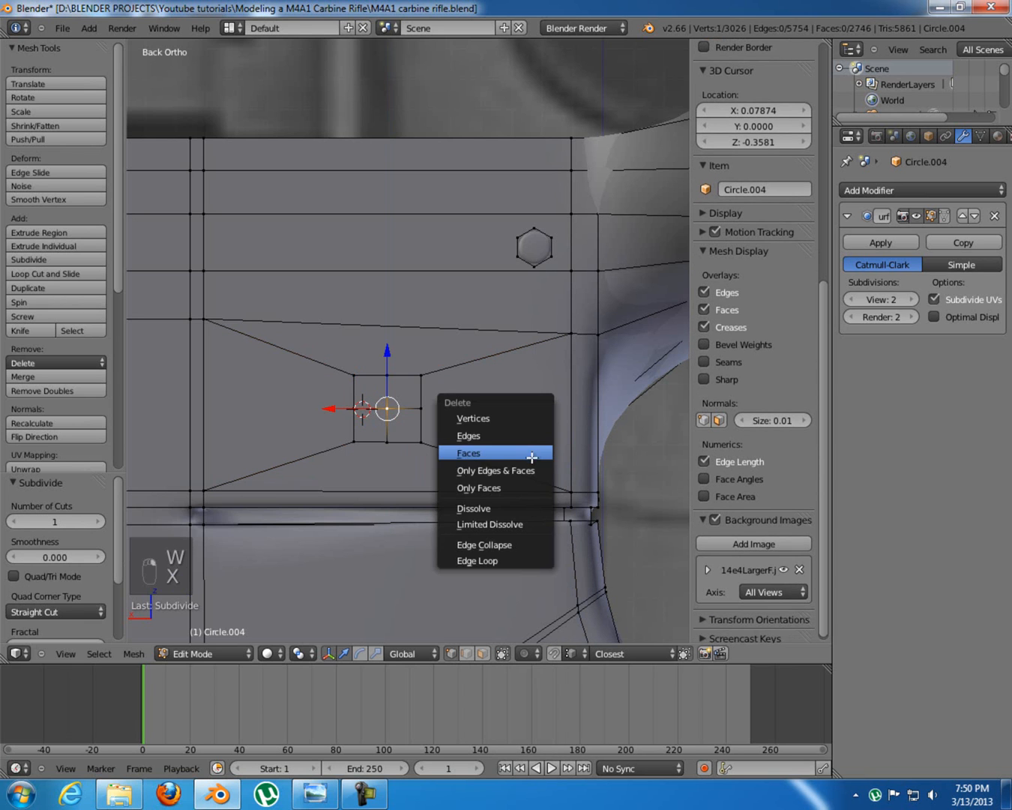
click(527, 510)
scroll(739, 407, down, 1)
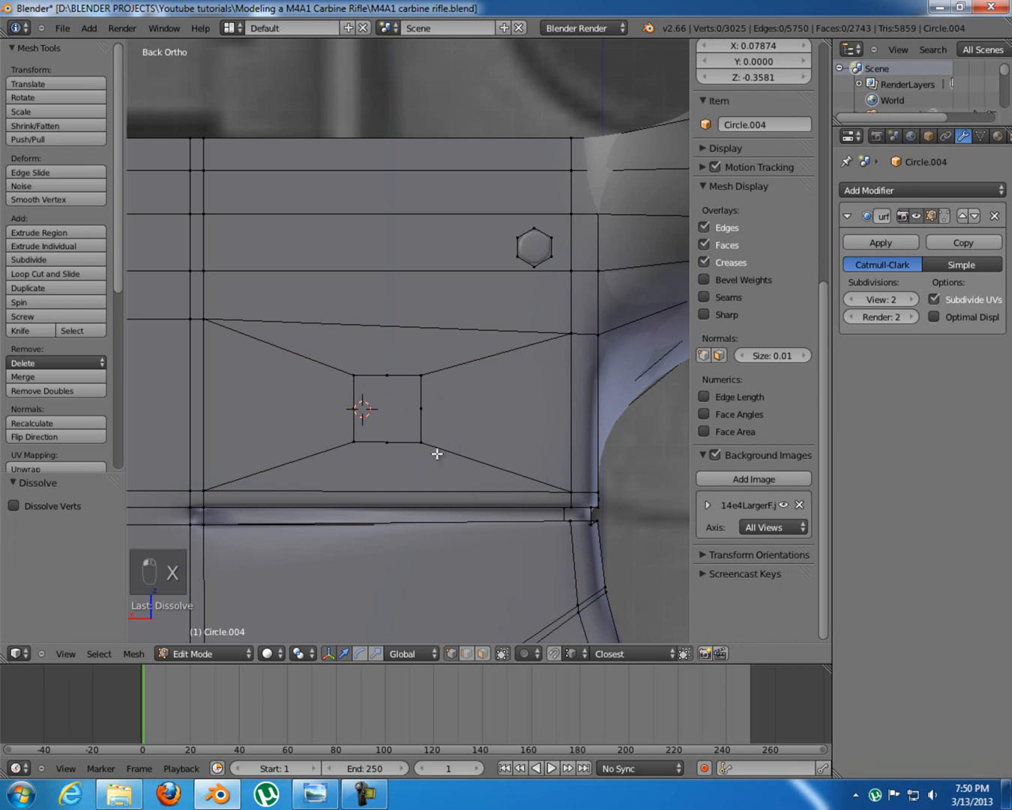
Round the square's eight vertices into an octagon with To Sphere at factor 1 and scale it to about 0.580
key(c)
mouse_move(362, 386)
mouse_down()
mouse_move(348, 403)
mouse_move(396, 436)
mouse_move(401, 389)
mouse_move(388, 388)
mouse_up()
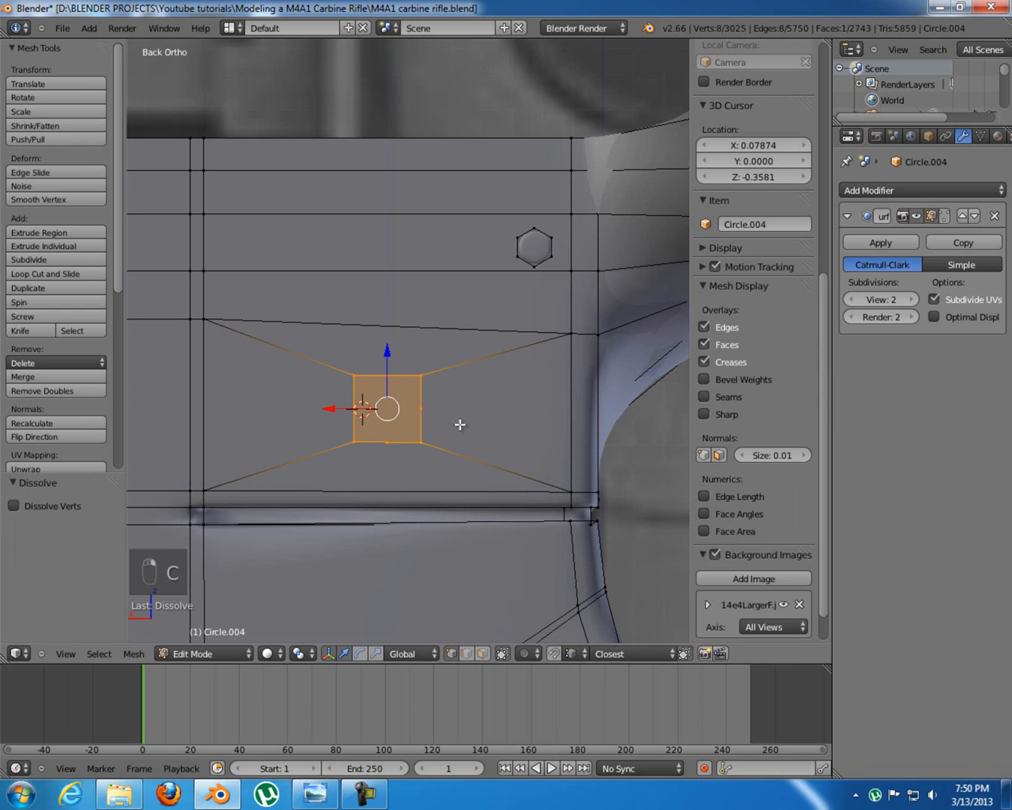
key(alt+shift+s)
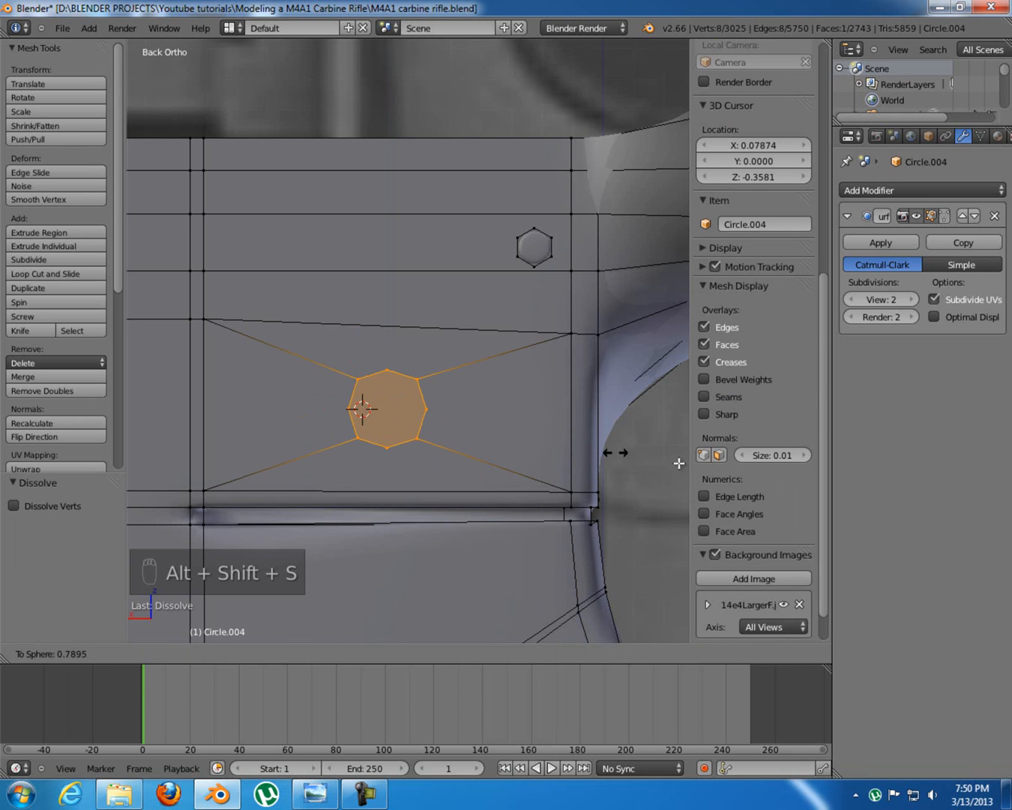
click(355, 476)
key(s)
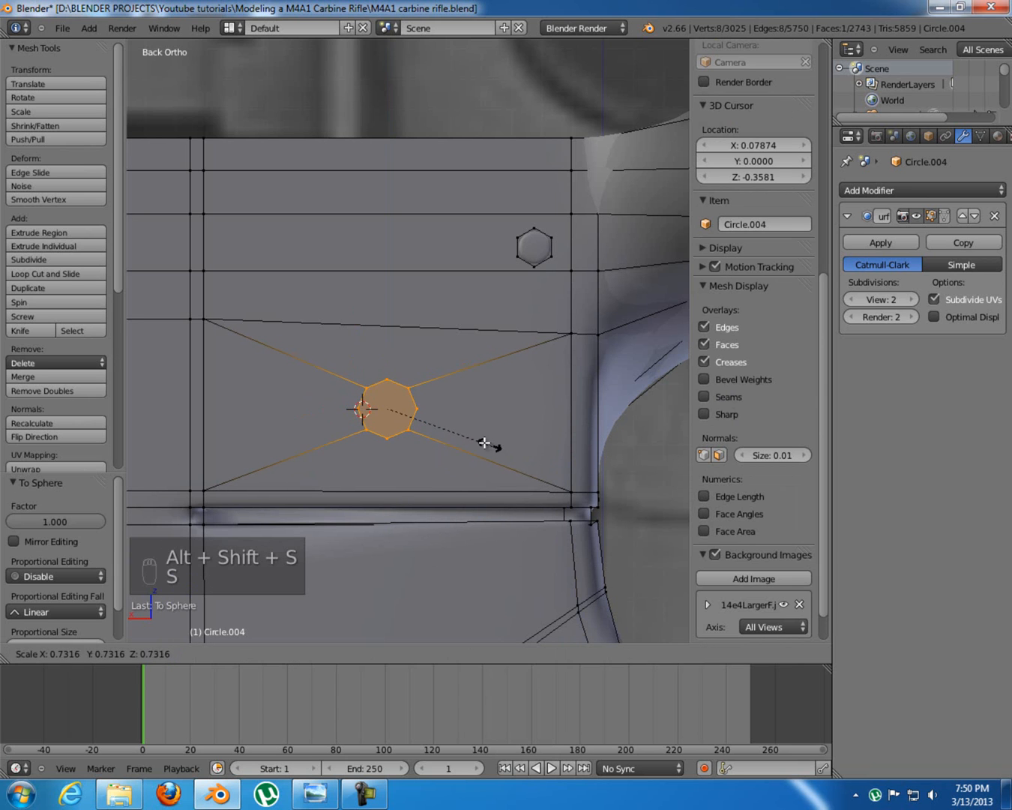
click(471, 441)
Extrude the octagonal face about 0.001 into the receiver along negative Y to form a shallow recess
key(KP_7)
shift+middle_drag(461, 428, 406, 423)
key(z)
mouse_move(475, 412)
shift+middle_down()
mouse_move(464, 431)
mouse_move(422, 432)
mouse_move(462, 429)
shift+middle_up()
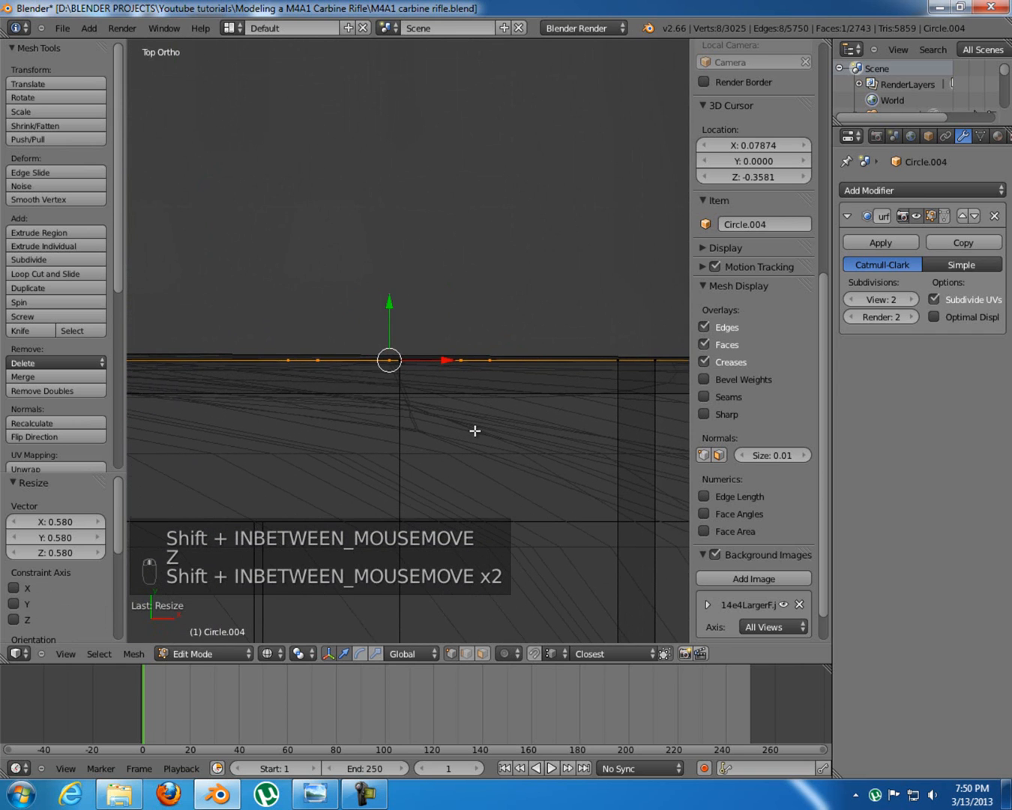
key(e)
click(477, 443)
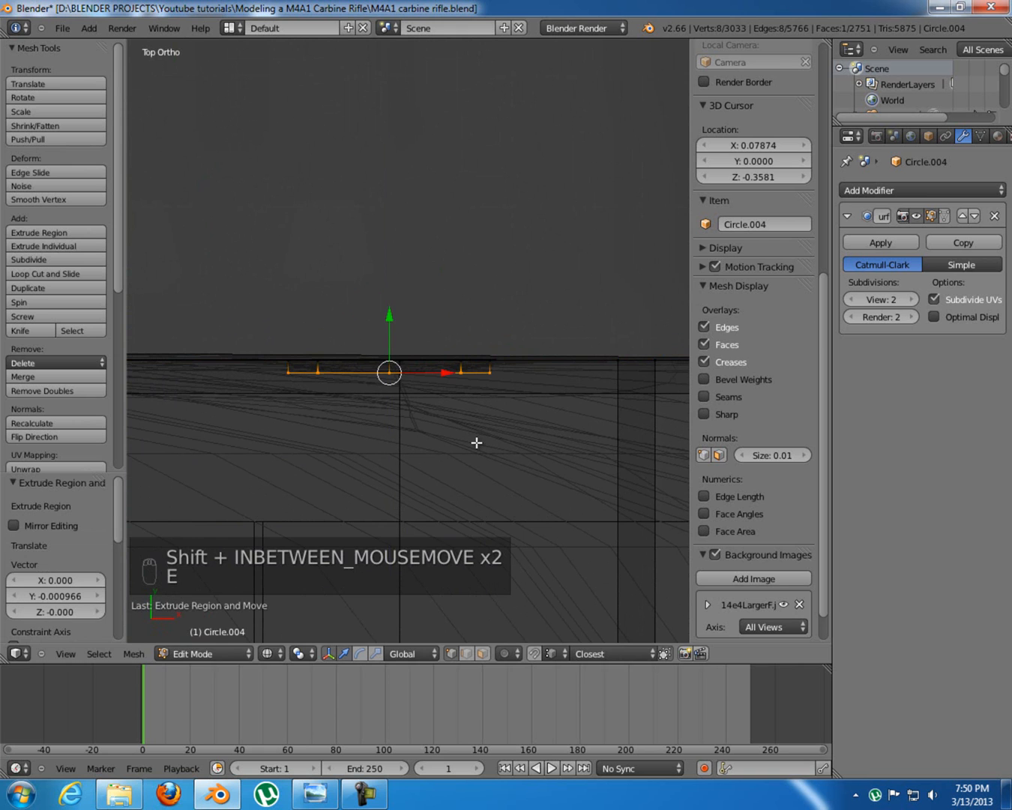
Extrude the recess's octagonal floor face again practically in place, with almost no offset
key(ctrl+KP_1)
key(z)
shift+middle_drag(477, 442, 548, 444)
key(e)
click(589, 550)
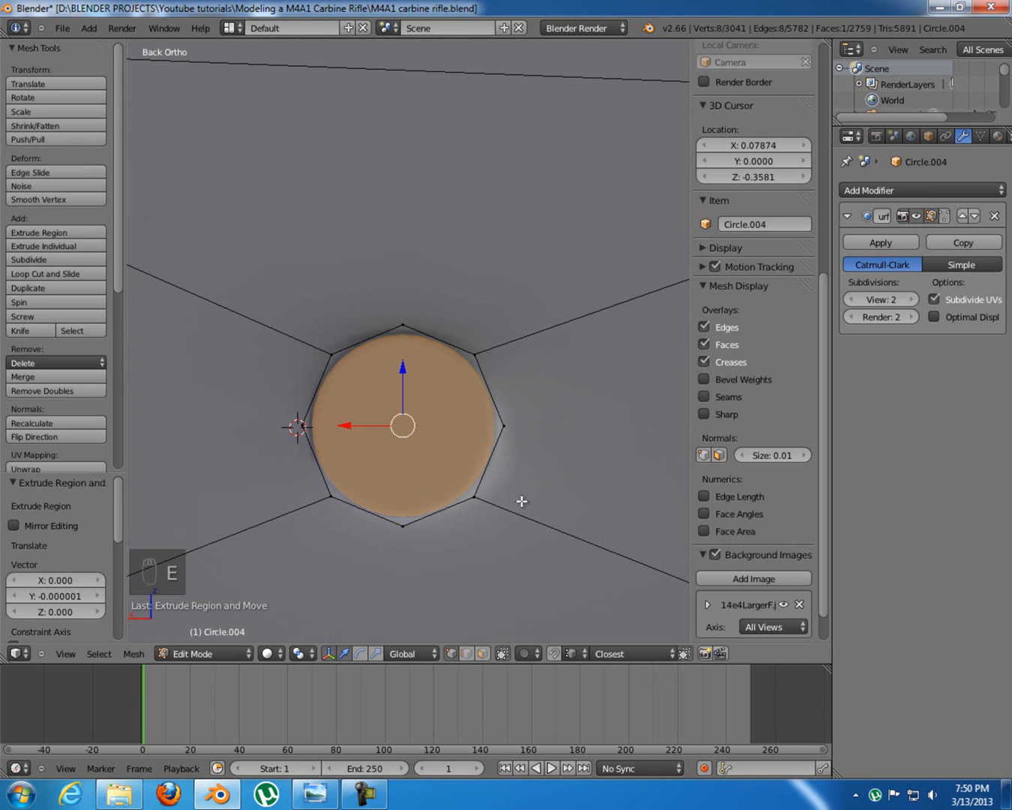
mouse_move(484, 505)
middle_down()
mouse_move(588, 544)
mouse_move(588, 556)
mouse_move(503, 513)
middle_up()
key(KP_1)
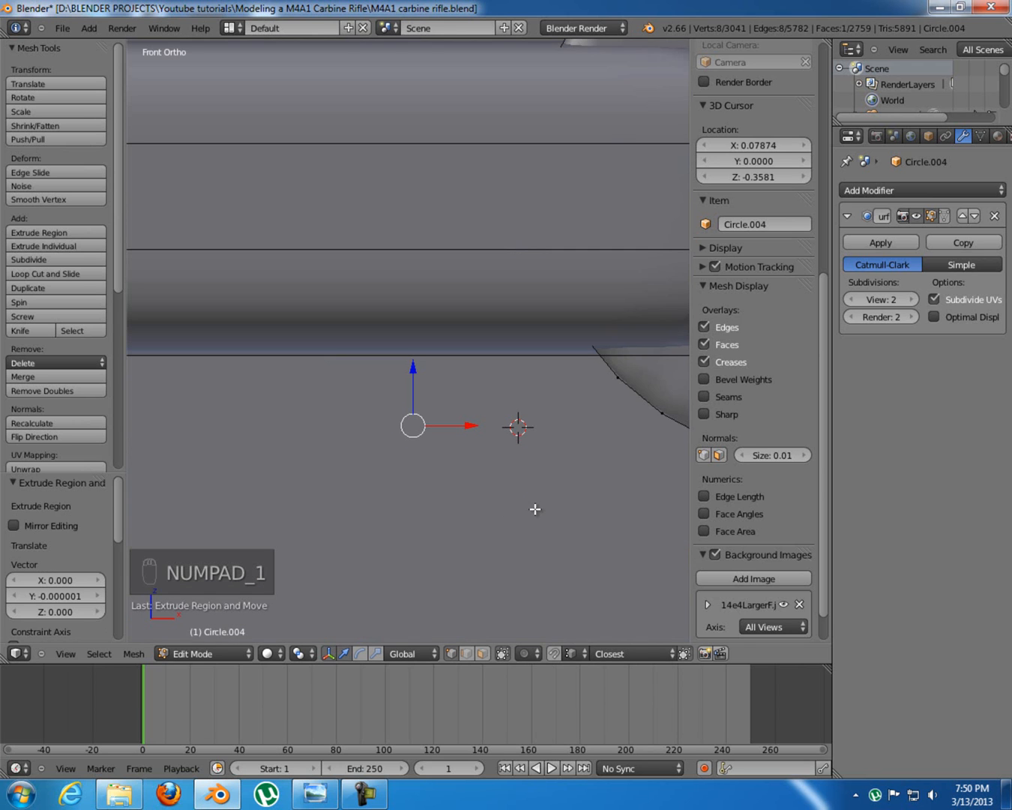
key(ctrl+KP_1)
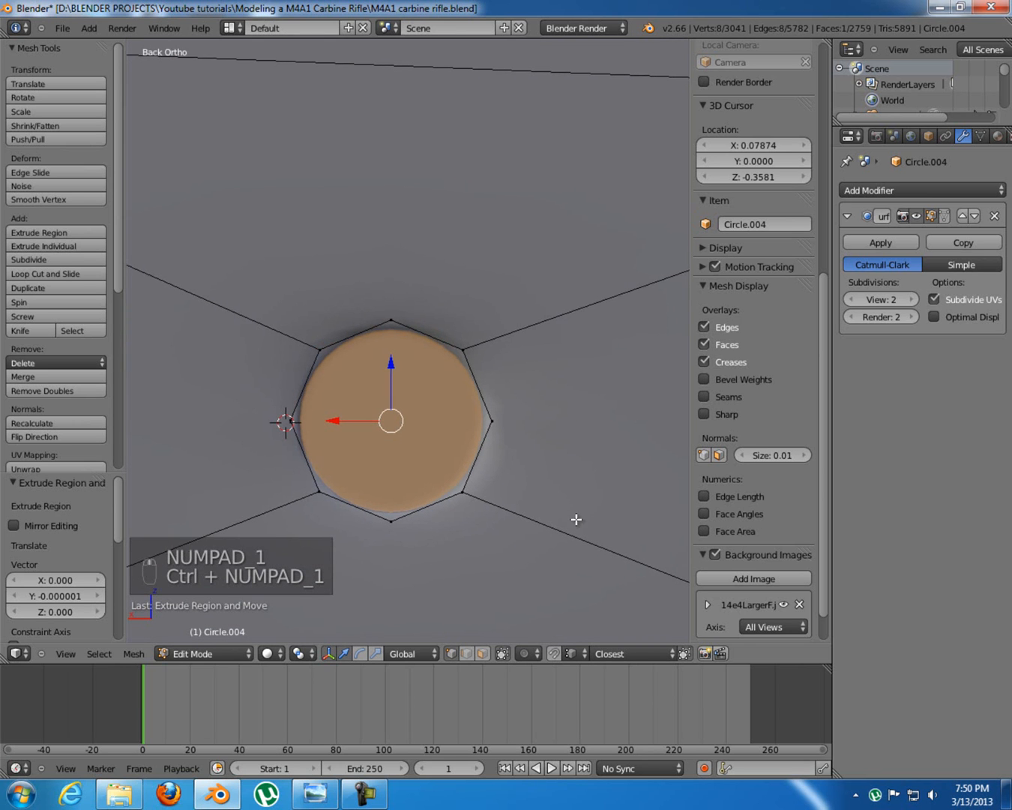
key(s)
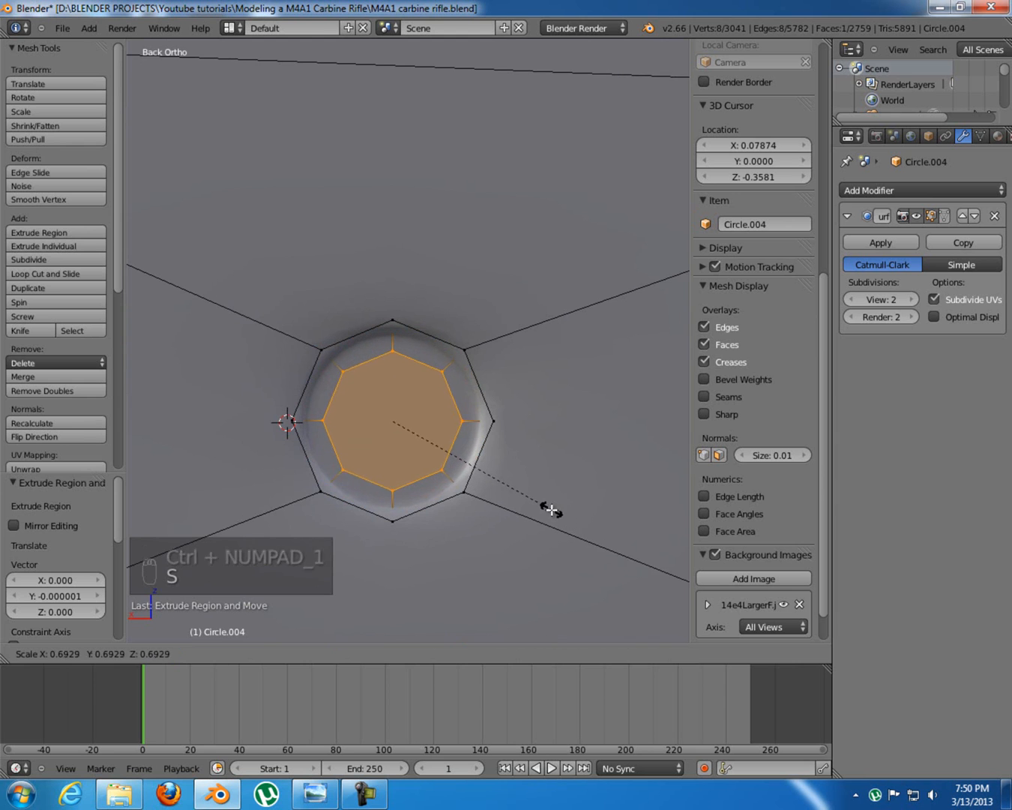
click(603, 532)
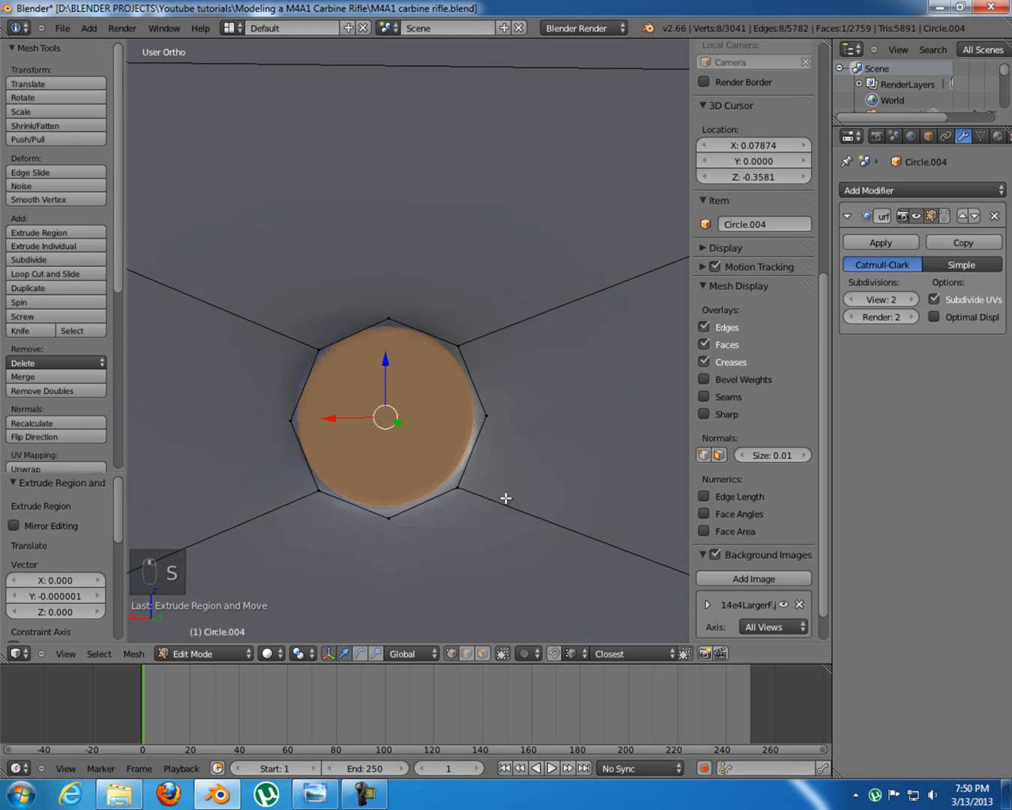
key(z)
middle_drag(461, 500, 511, 517)
key(s)
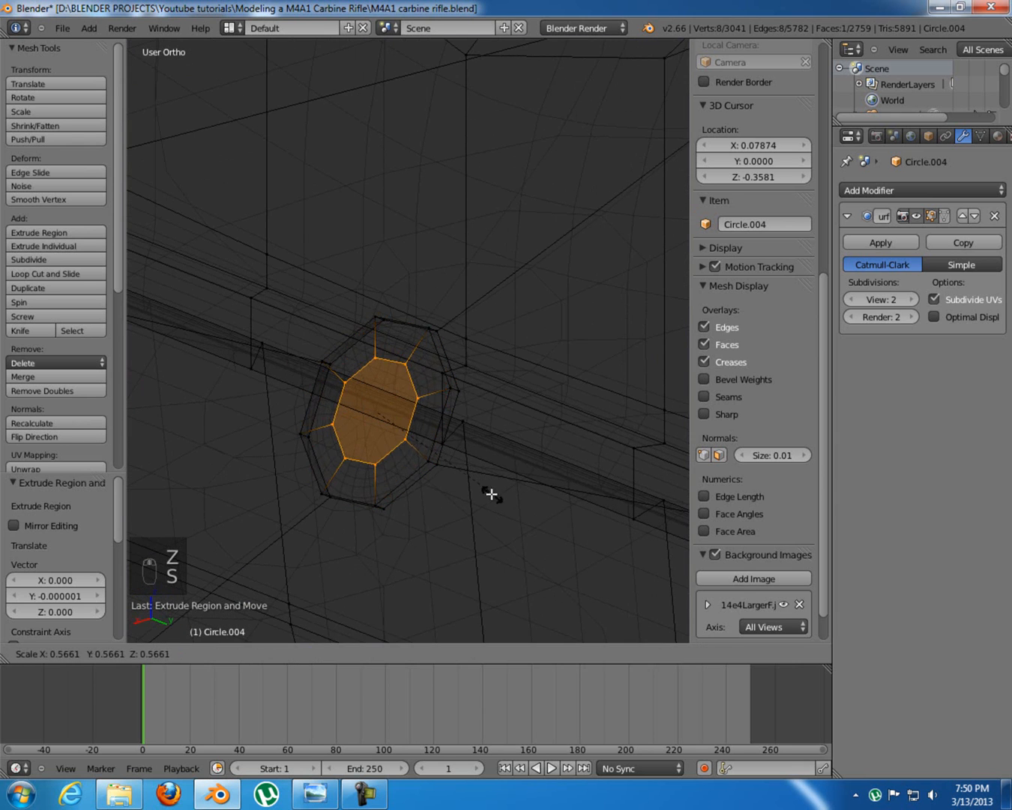
right_click(487, 493)
key(s)
right_click(388, 463)
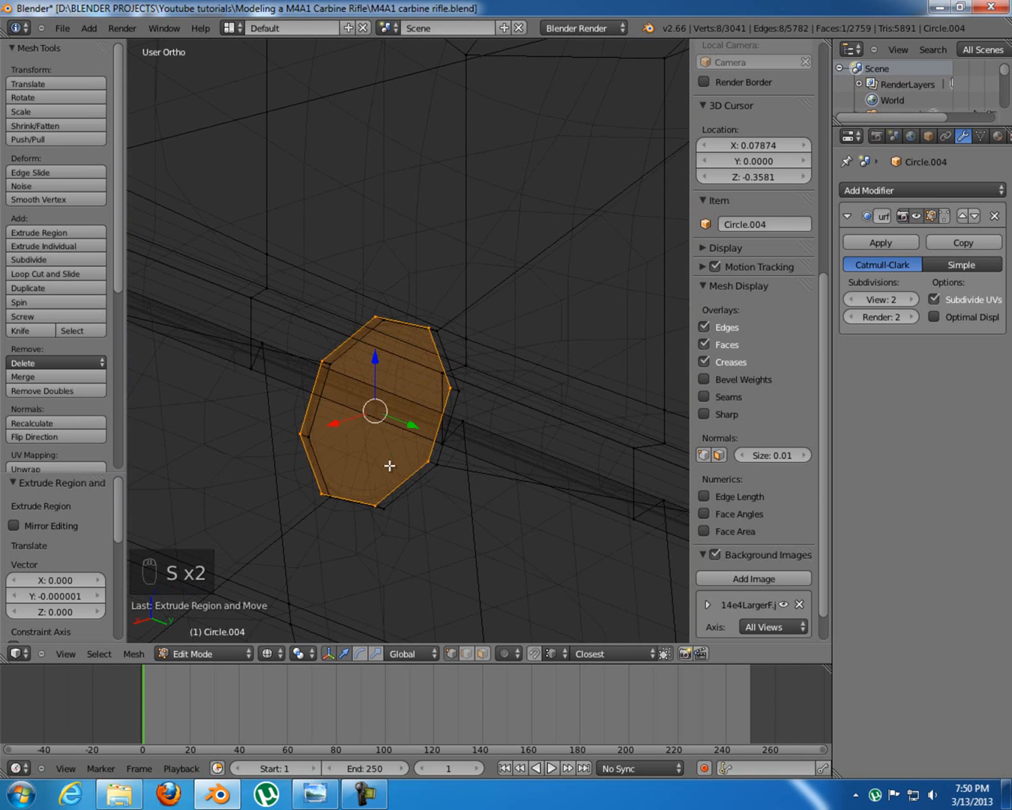
Scale the newly extruded octagonal floor face to about 0.924 to leave a narrow rim around it
scroll(390, 465, up, 4)
key(KP_1)
shift+middle_drag(532, 521, 474, 479)
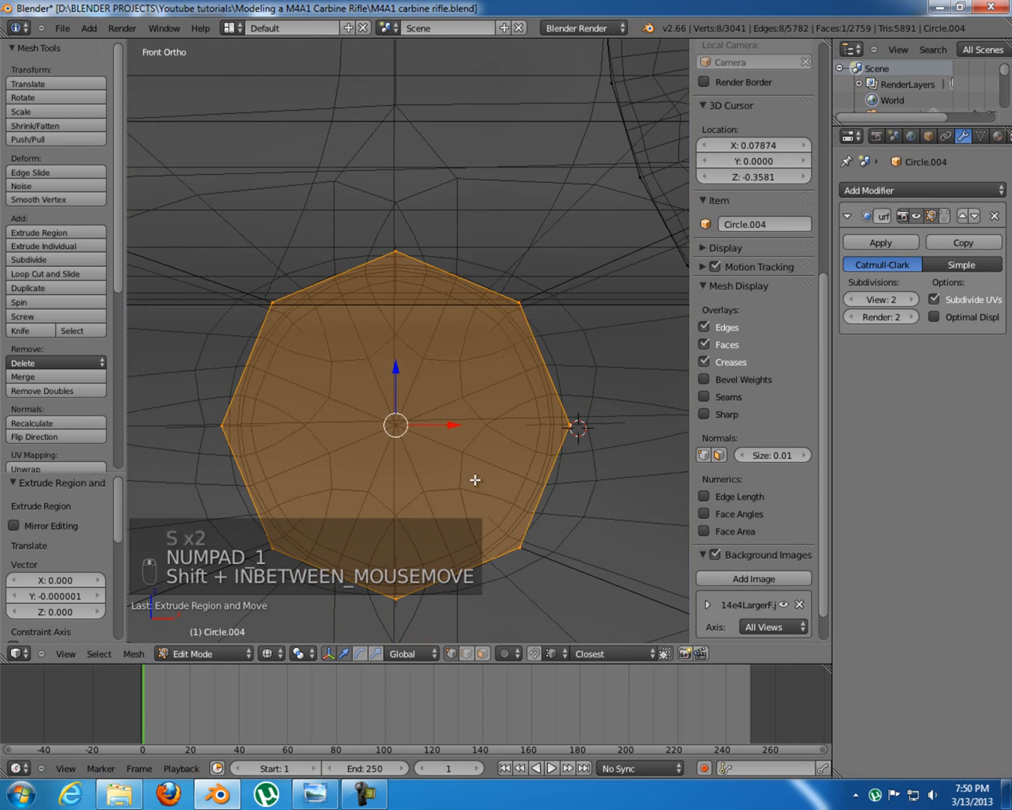
key(ctrl+KP_1)
key(z)
shift+middle_drag(616, 526, 618, 571)
key(s)
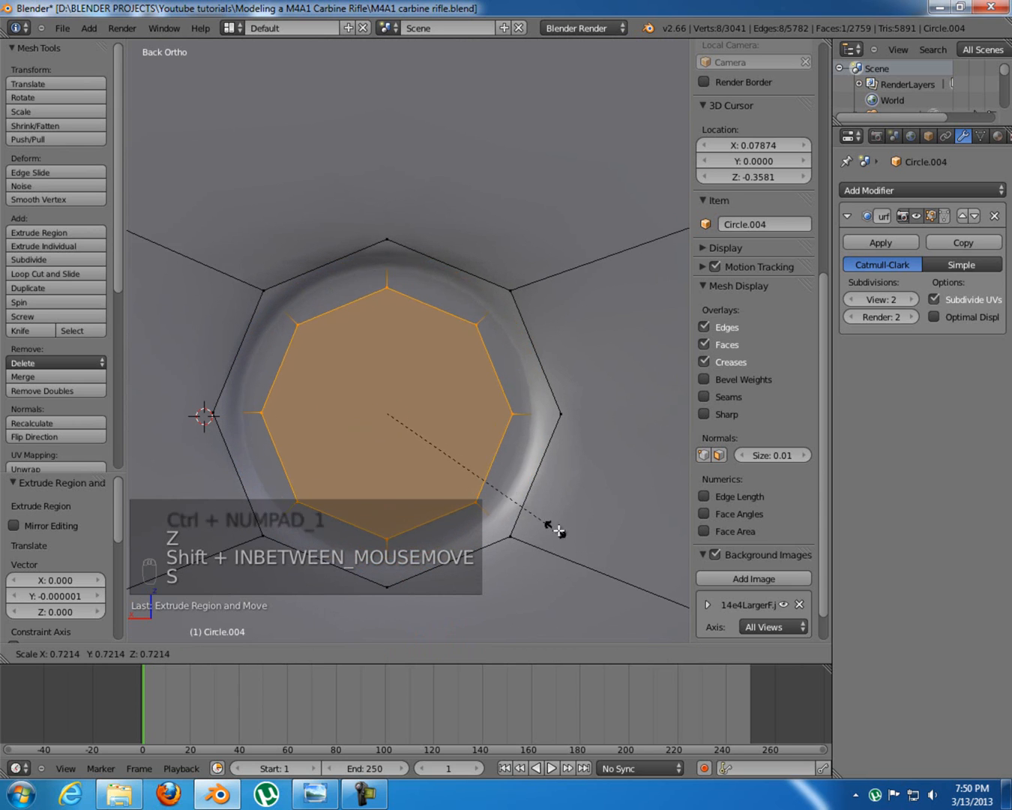
click(602, 554)
Extrude the inner octagonal face about 0.001 outward along Y to raise the pin inside its recess
shift+middle_drag(479, 474, 525, 488)
middle_drag(516, 488, 567, 499)
key(e)
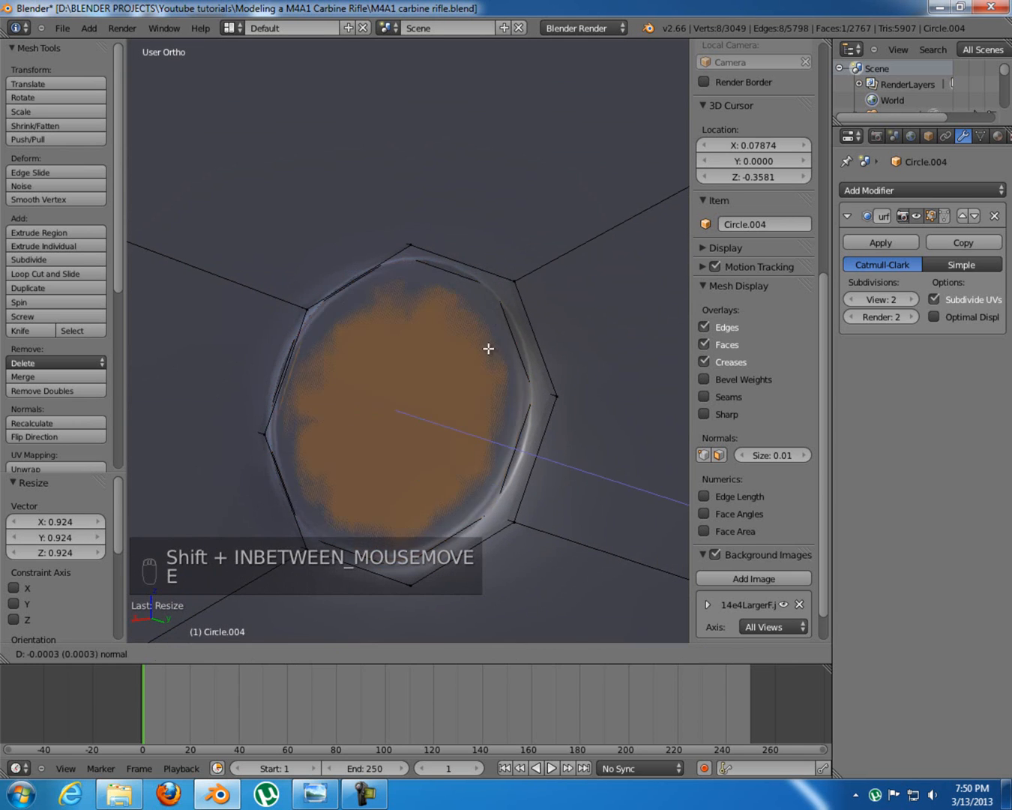
click(414, 241)
middle_drag(385, 395, 397, 415)
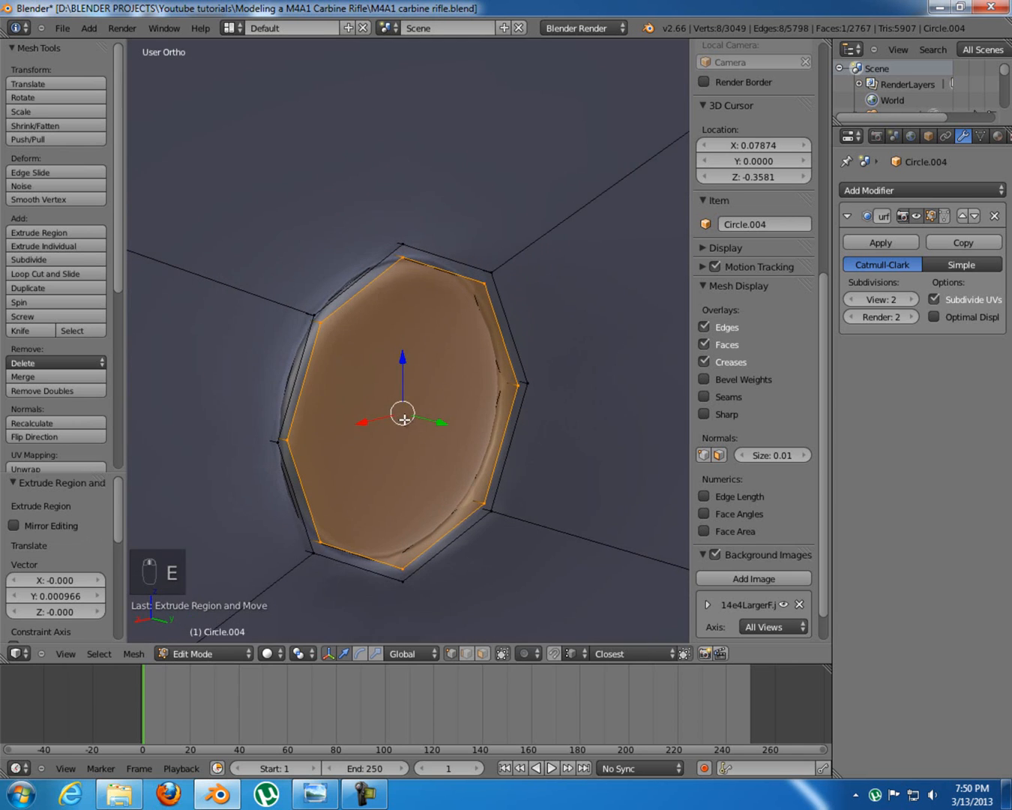
Examine the finished recessed pin above the pistol grip in the smoothed receiver model
key(z)
middle_drag(469, 543, 396, 523)
key(z)
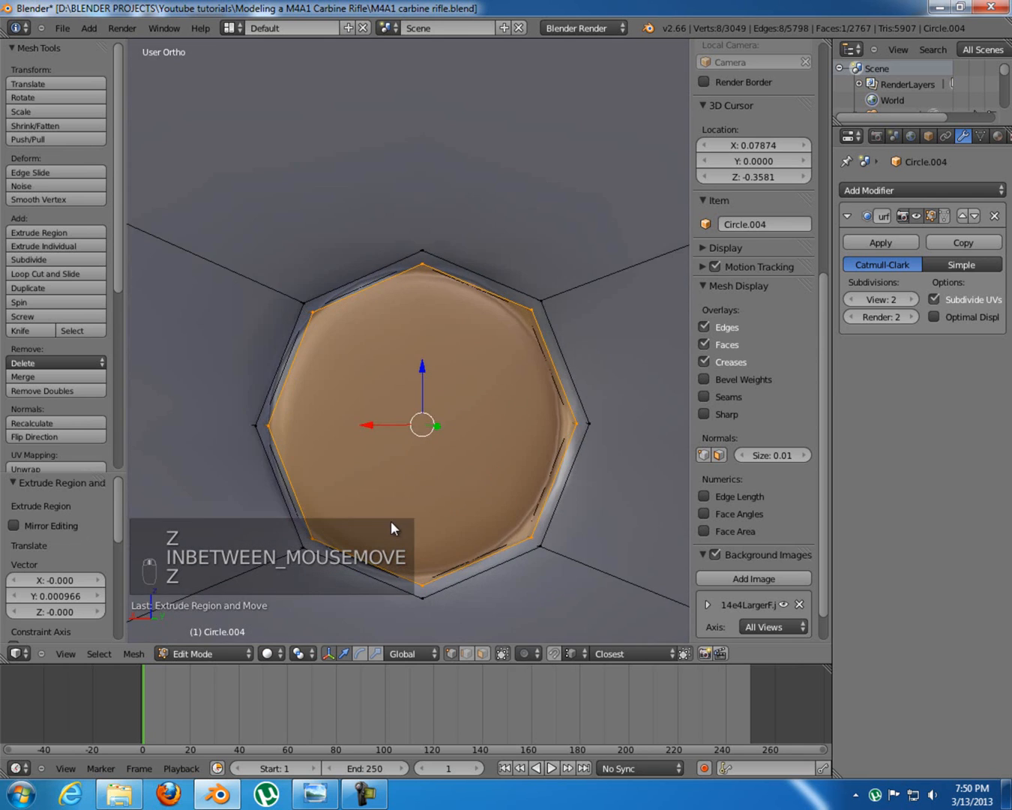
key(Tab)
scroll(378, 529, down, 8)
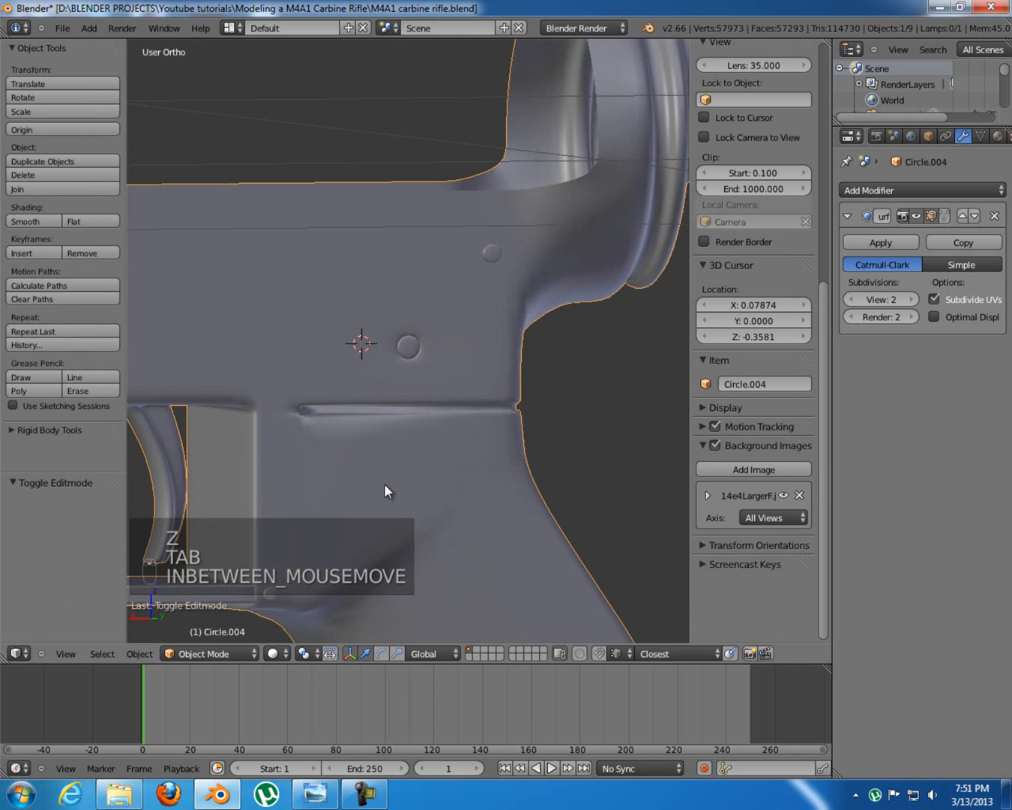
key(KP_1)
key(ctrl+KP_1)
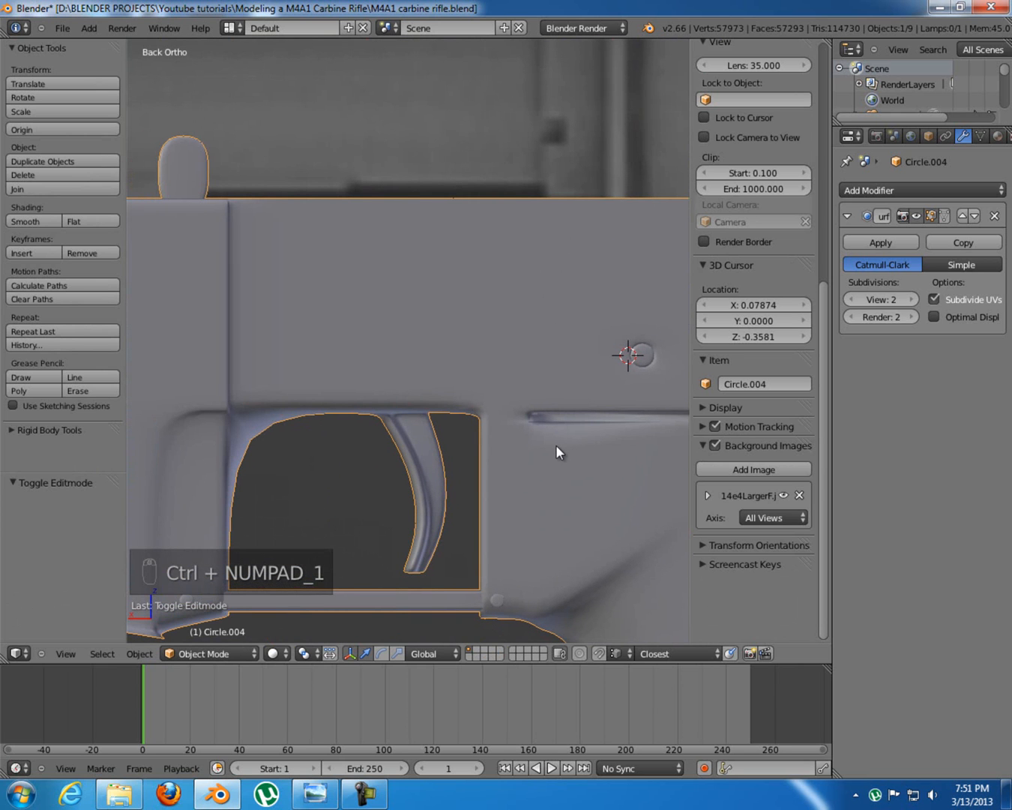
Extrude the rectangular receiver face above the trigger opening in place and scale it down to a small central rectangle
key(t)
key(Tab)
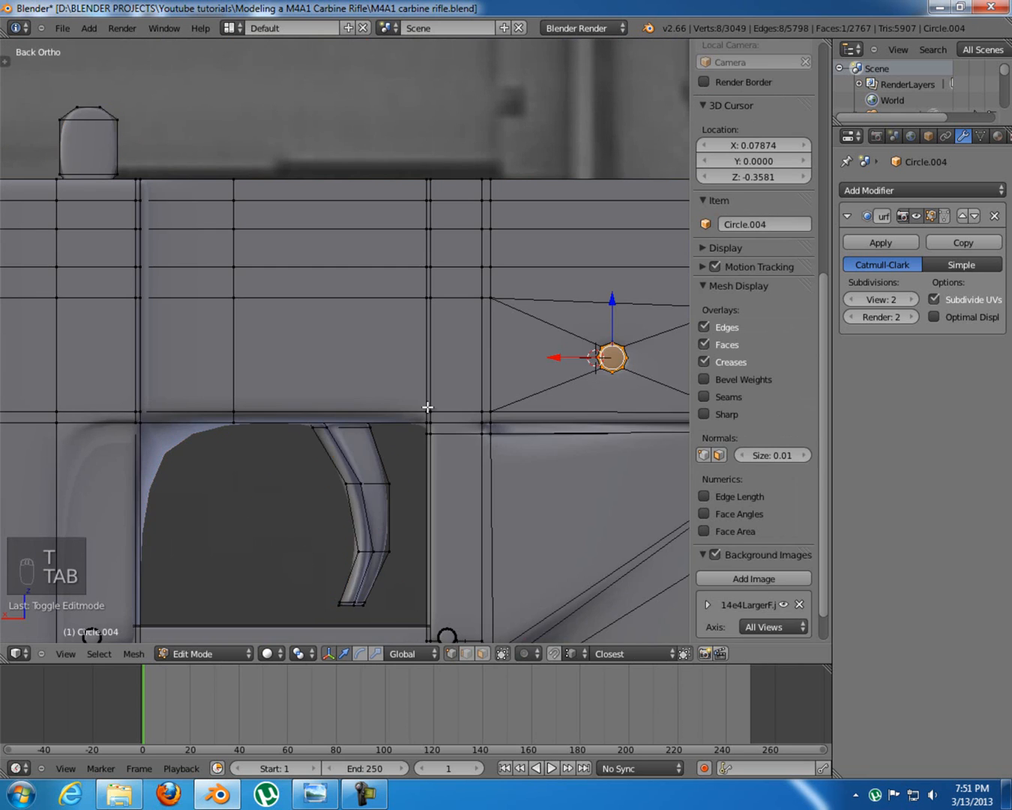
shift+middle_drag(456, 405, 505, 429)
scroll(358, 391, up, 3)
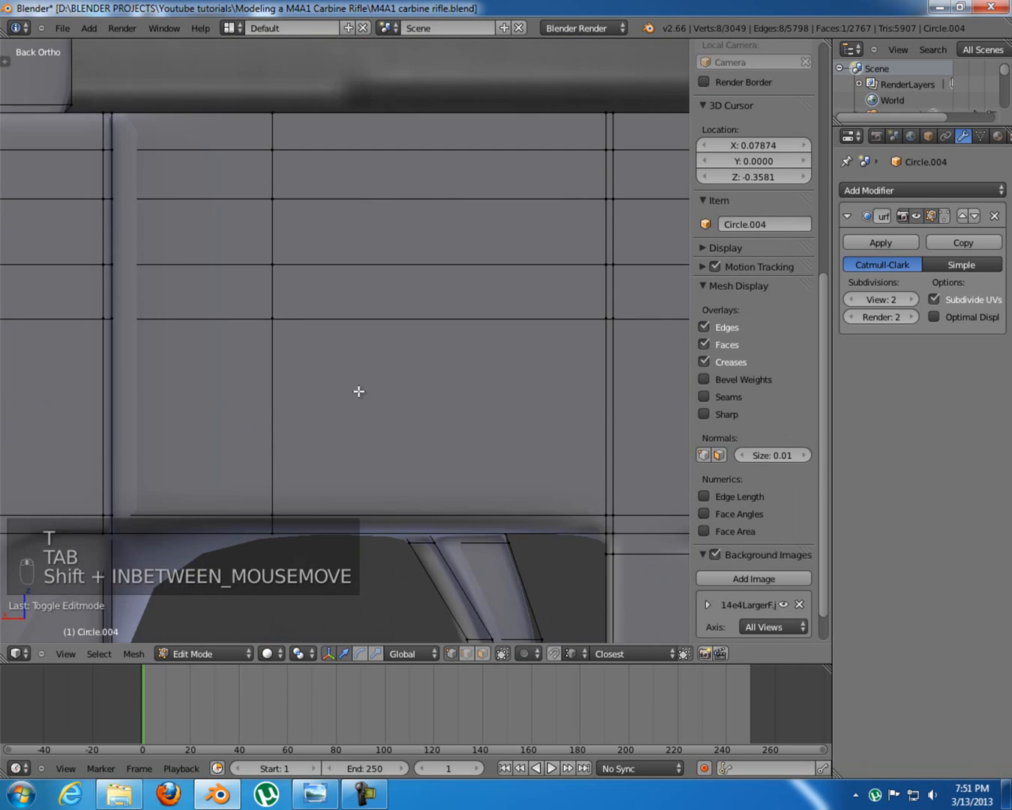
right_click(272, 319)
shift+right_click(606, 318)
shift+right_click(604, 517)
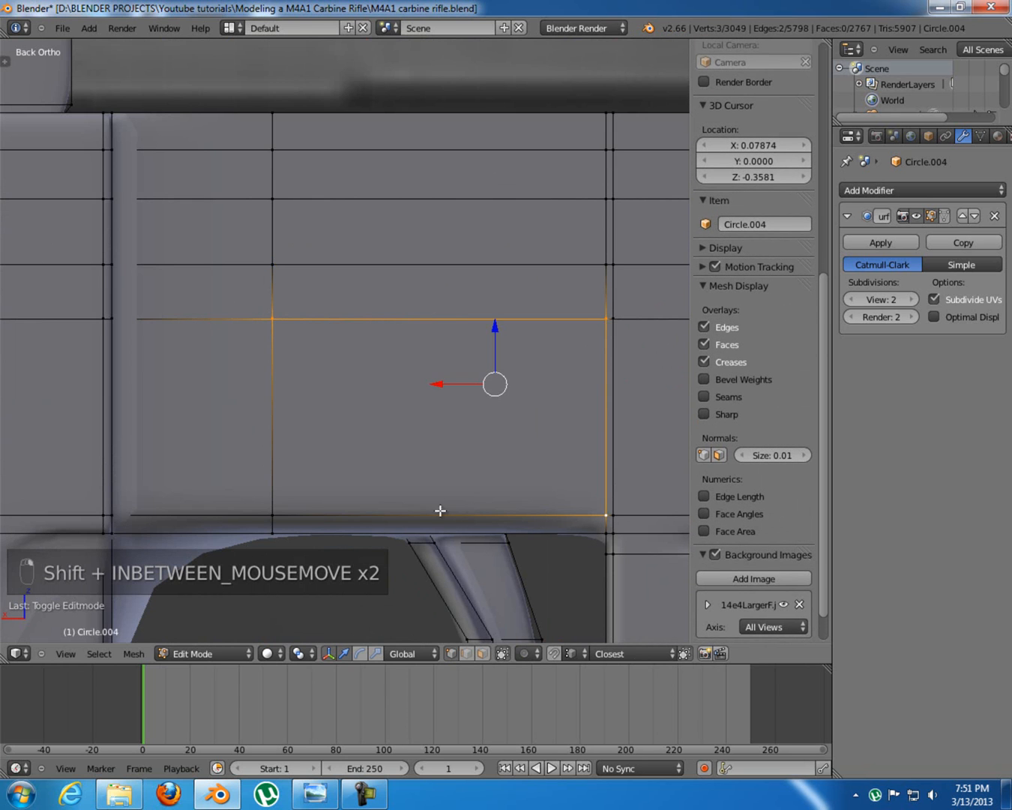
shift+right_click(296, 513)
key(w)
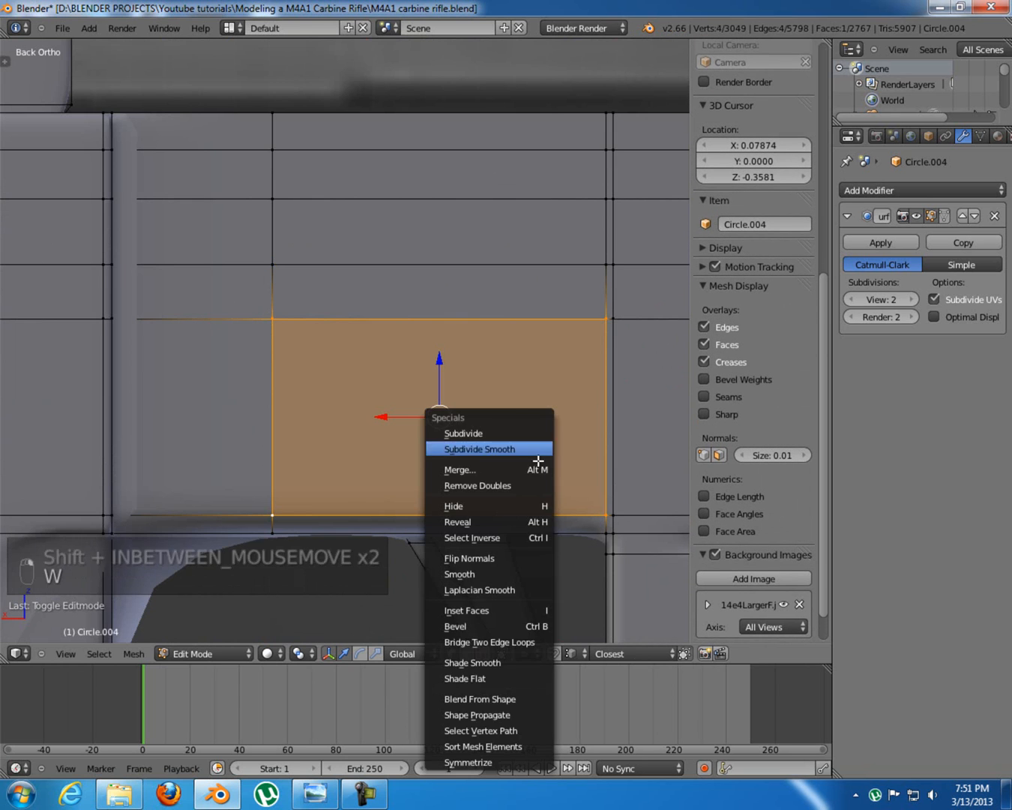
key(n)
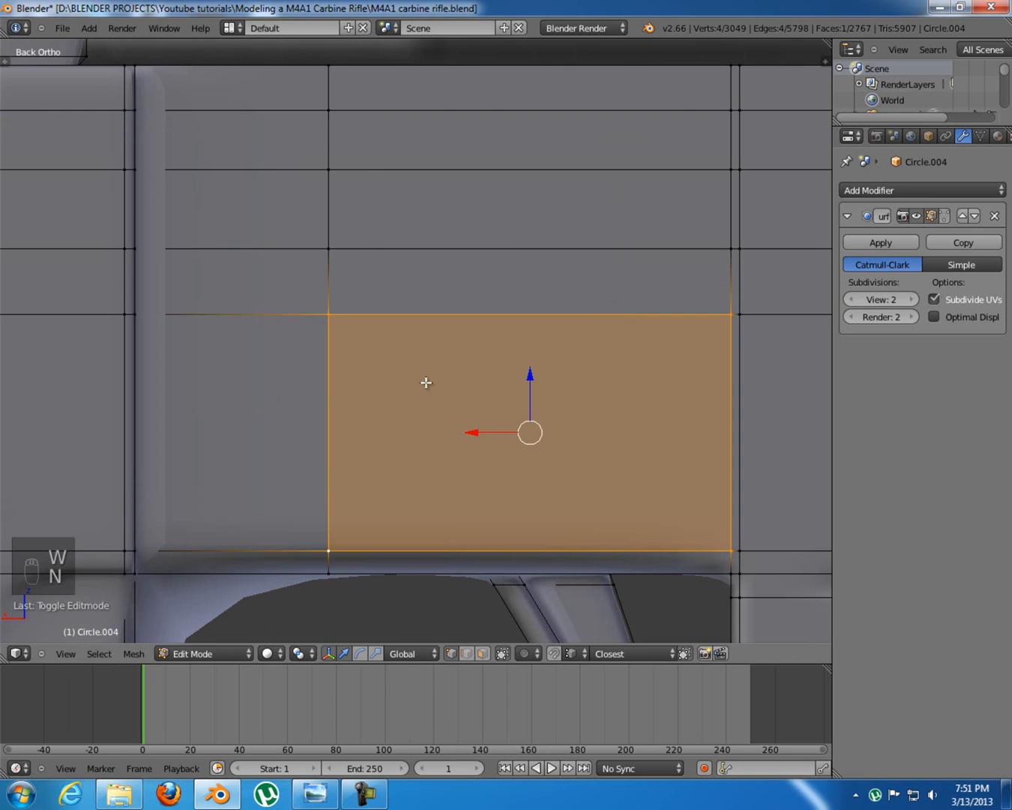
shift+middle_drag(635, 439, 575, 418)
shift+middle_drag(715, 518, 668, 498)
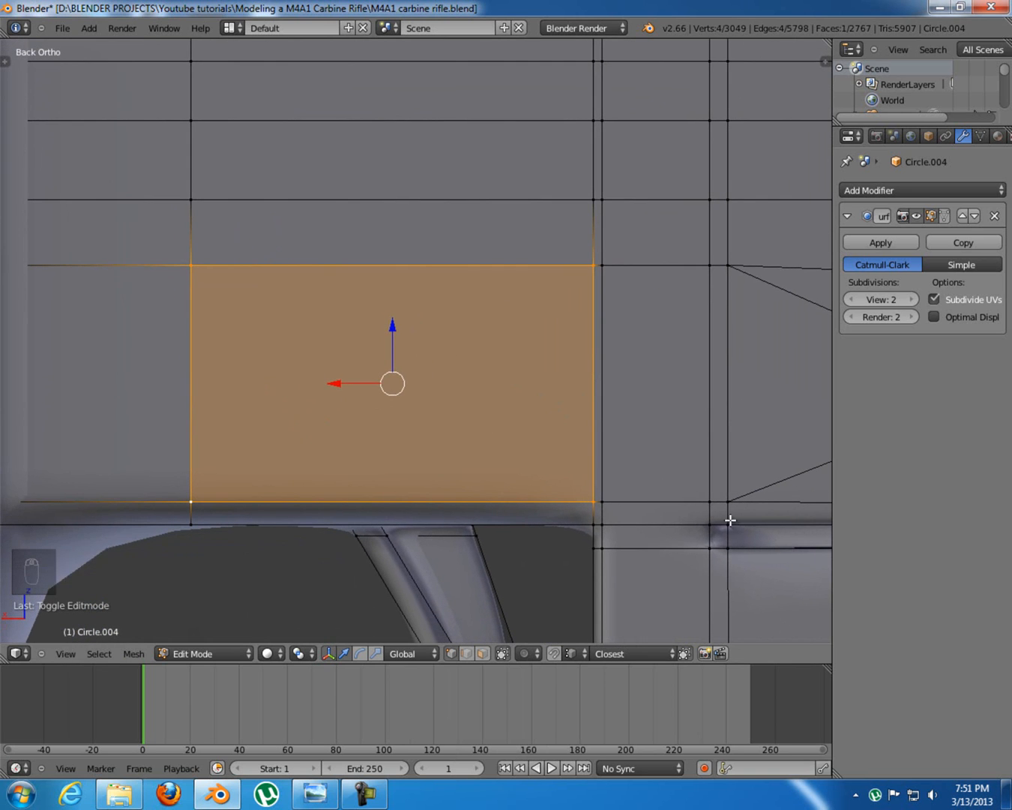
key(e)
key(s)
click(545, 425)
Scale the small inner rectangle along X and along Z to bring it closer to a square
key(s)
key(x)
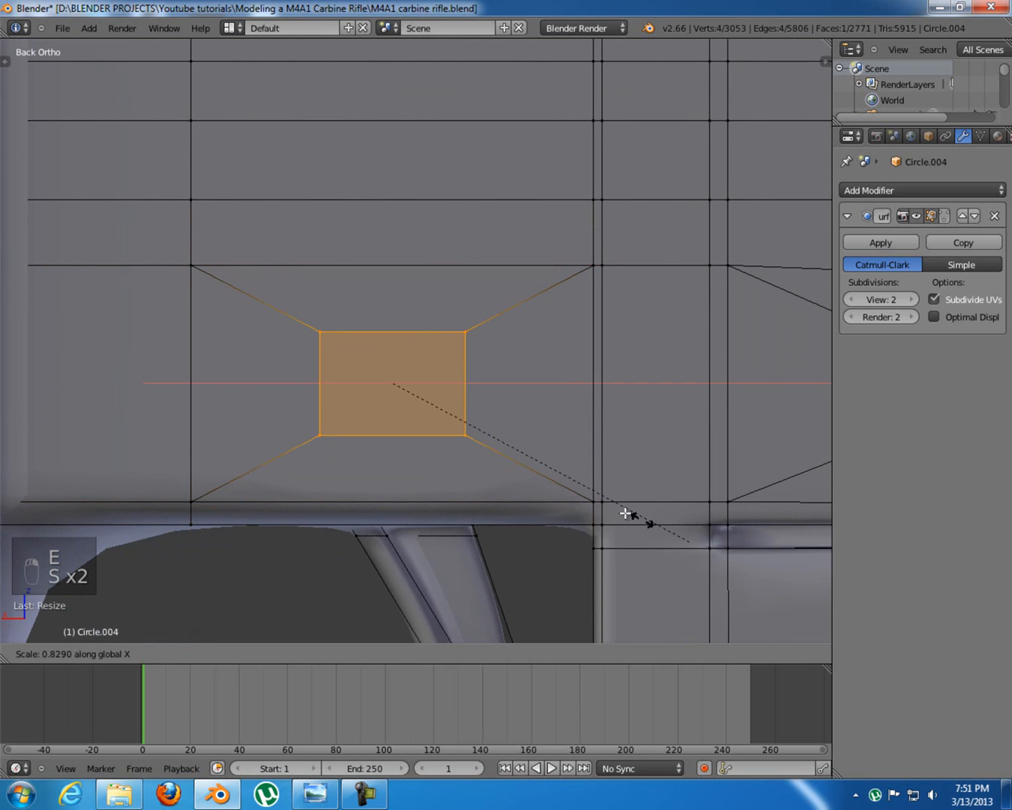
click(592, 493)
shift+middle_drag(687, 534, 639, 529)
key(s)
key(z)
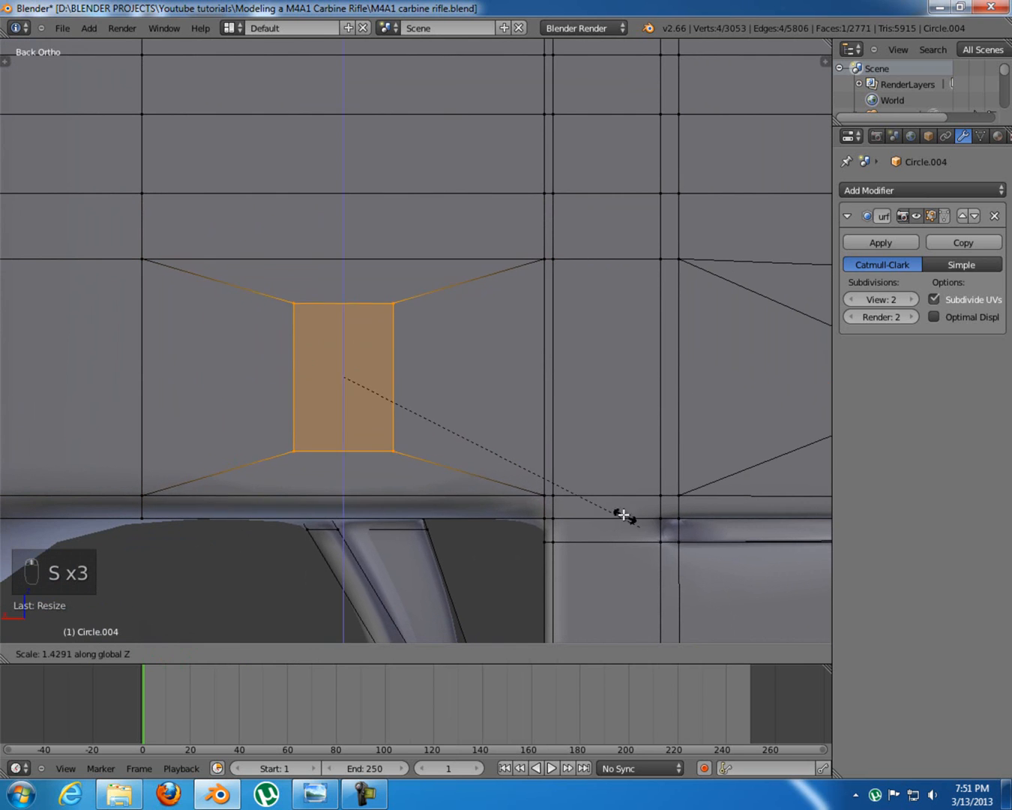
click(516, 465)
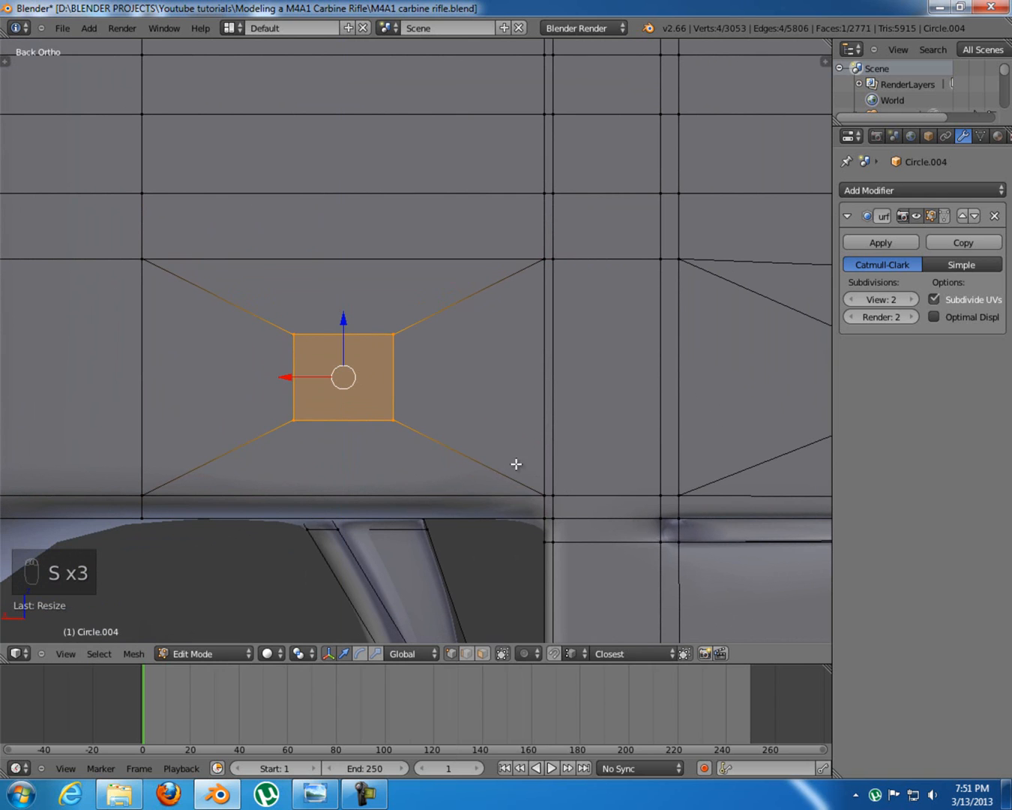
Subdivide the inner rectangular face and dissolve its centre vertex, keeping the added edge midpoints
key(w)
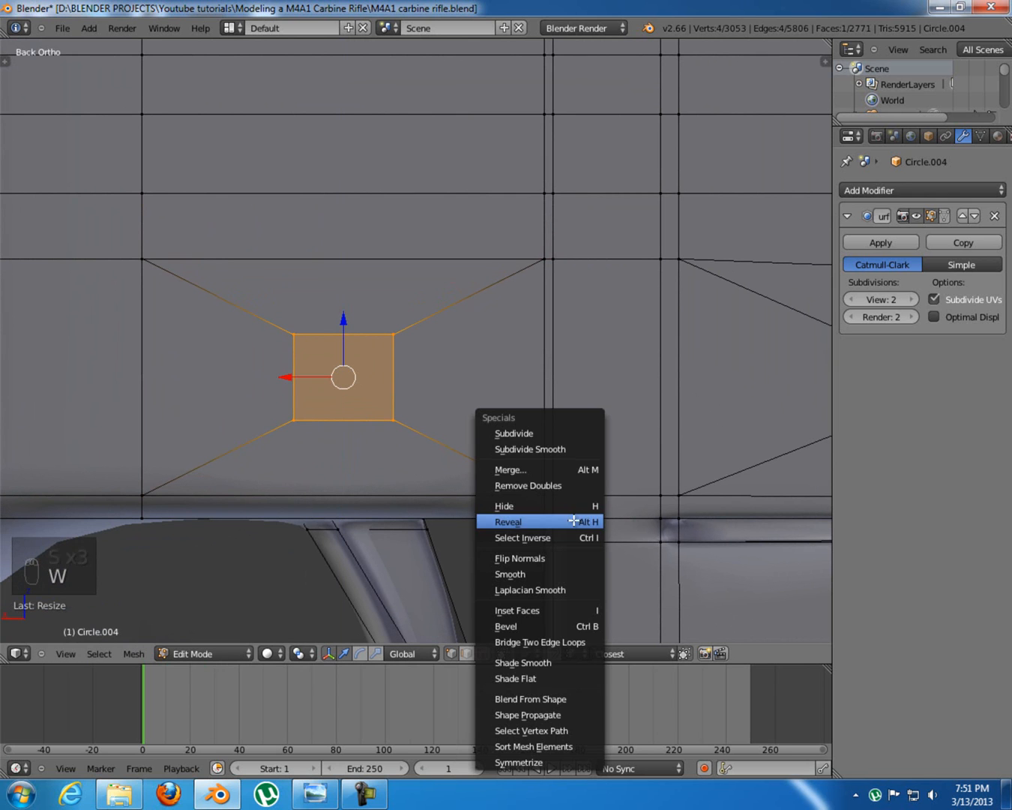
click(520, 432)
right_click(344, 377)
key(x)
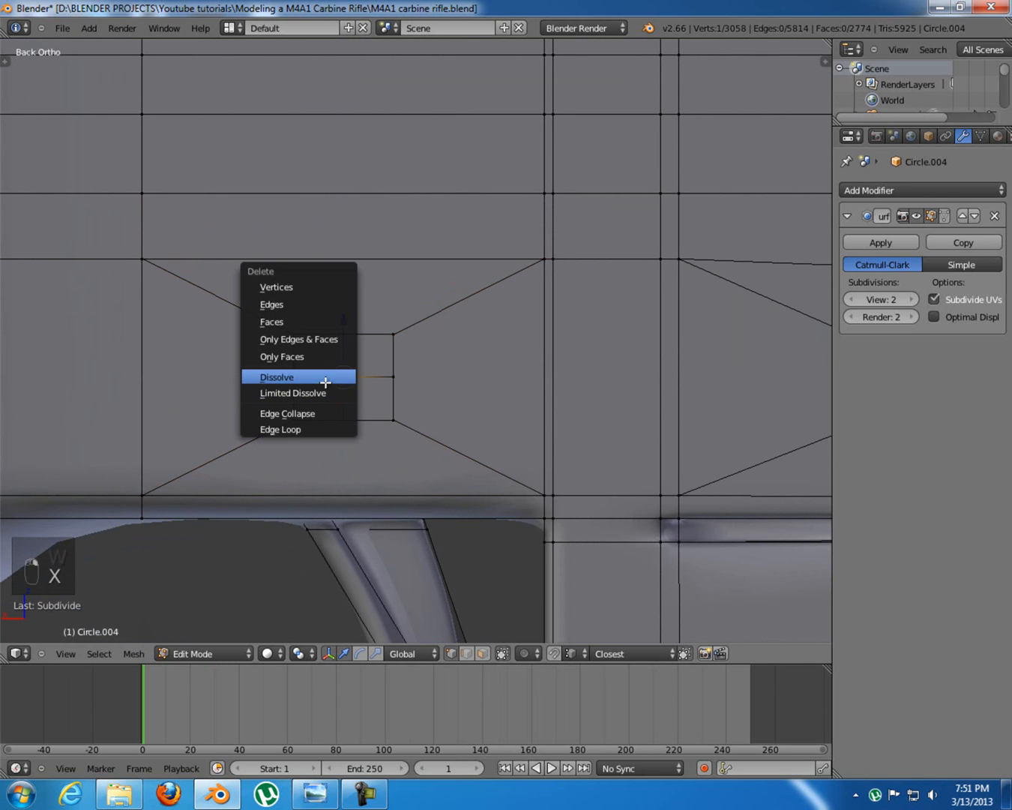
click(324, 378)
Round the inner face's eight-vertex outline into an octagon with To Sphere
key(b)
drag(250, 319, 435, 431)
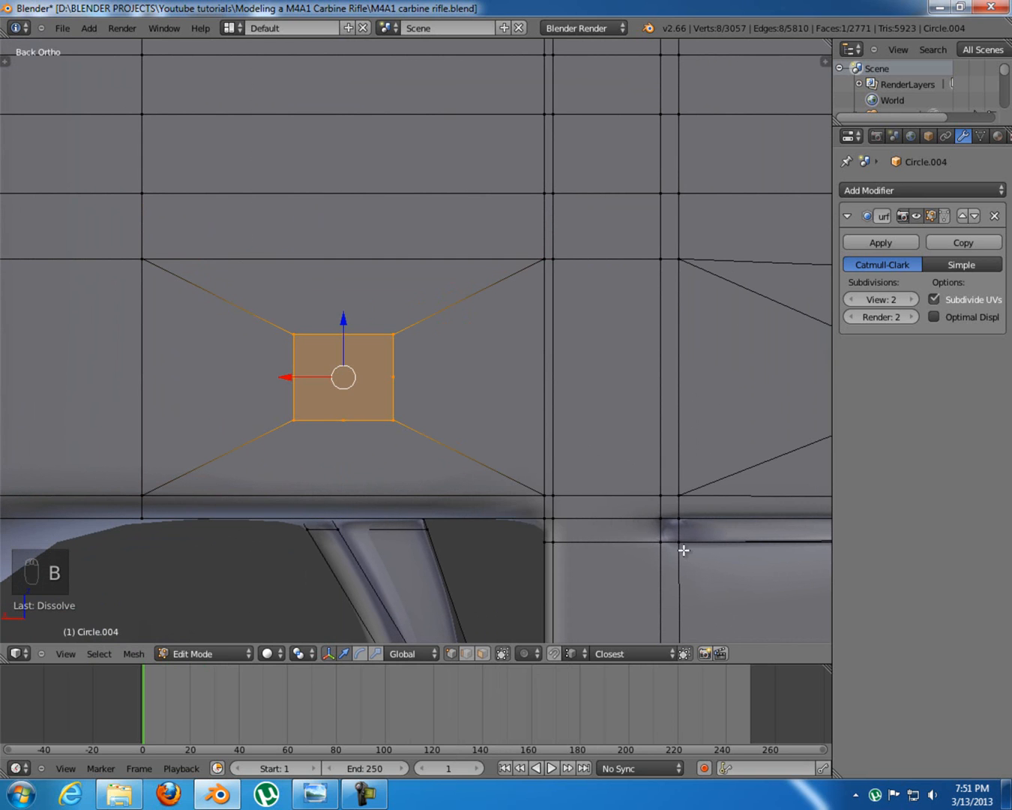
key(alt+shift+s)
click(121, 614)
Extrude the octagonal face above the trigger opening inward along its normal to form a shallow recess
middle_drag(372, 437, 477, 526)
key(e)
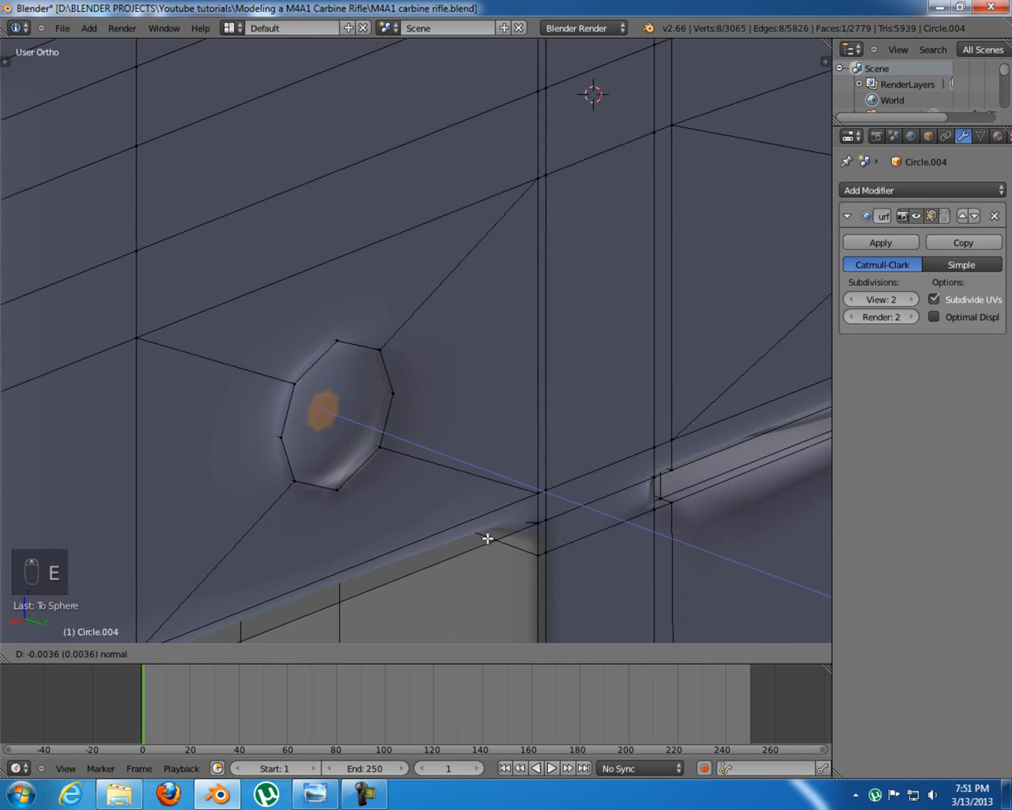
click(485, 539)
Extrude the recess's octagonal floor face in place and scale it slightly inward to leave a narrow rim
key(KP_1)
key(ctrl+KP_1)
key(e)
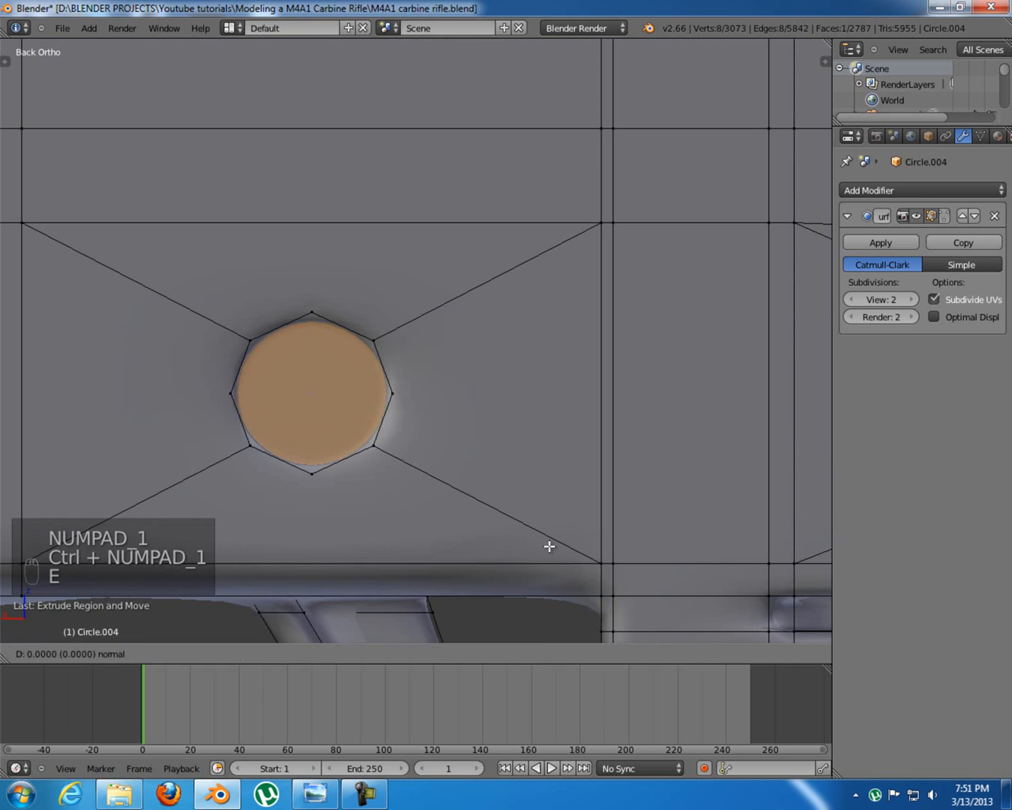
key(s)
click(257, 438)
Extrude the inner octagonal face and move it outward along Y to raise the pin inside its recess
middle_drag(257, 438, 382, 394)
key(e)
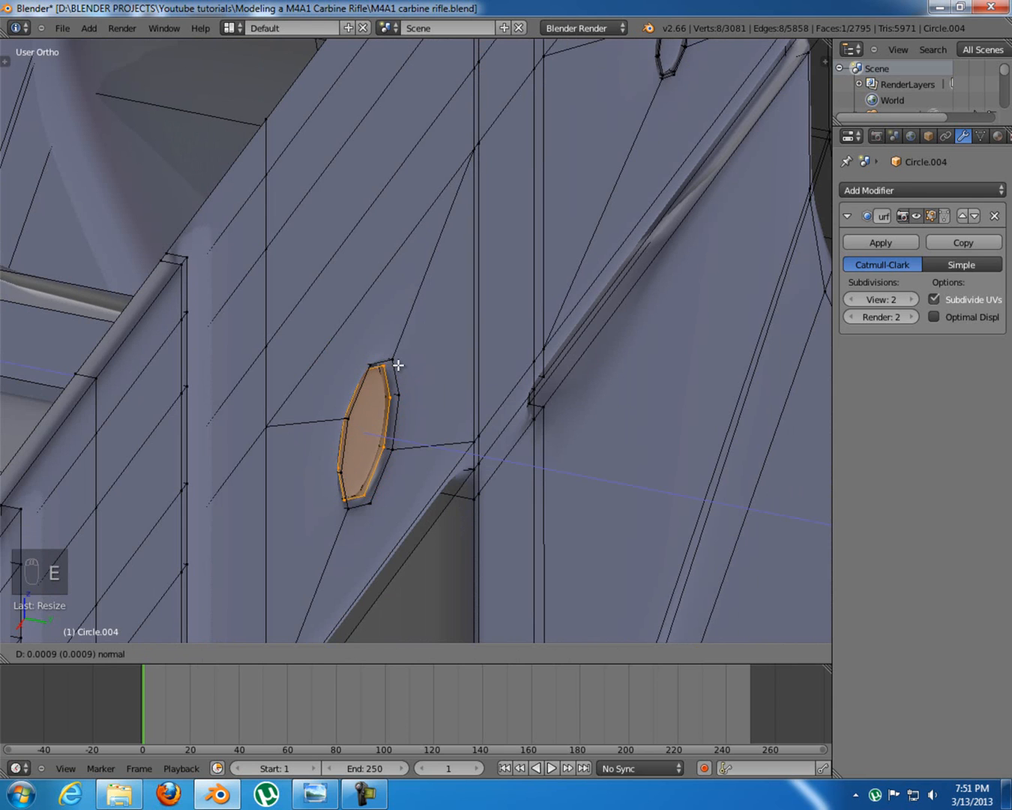
click(396, 364)
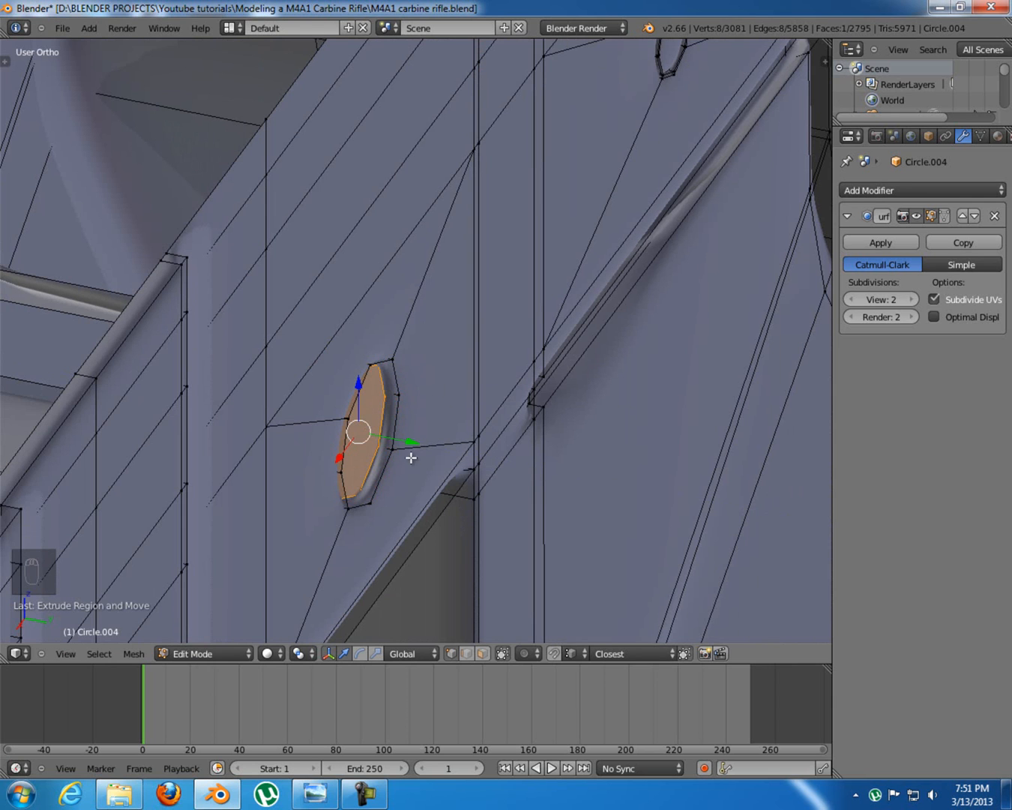
drag(412, 438, 394, 360)
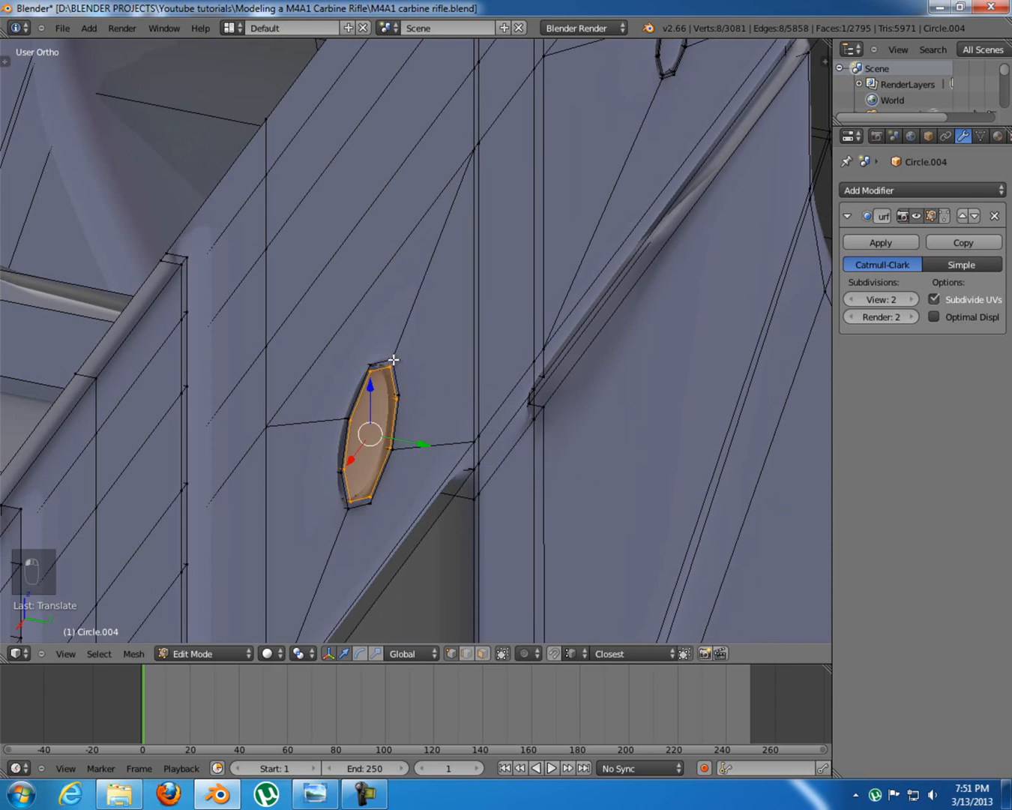
Select the whole new pin above the trigger opening, including its raised face, rim and outer recess loops
key(KP_1)
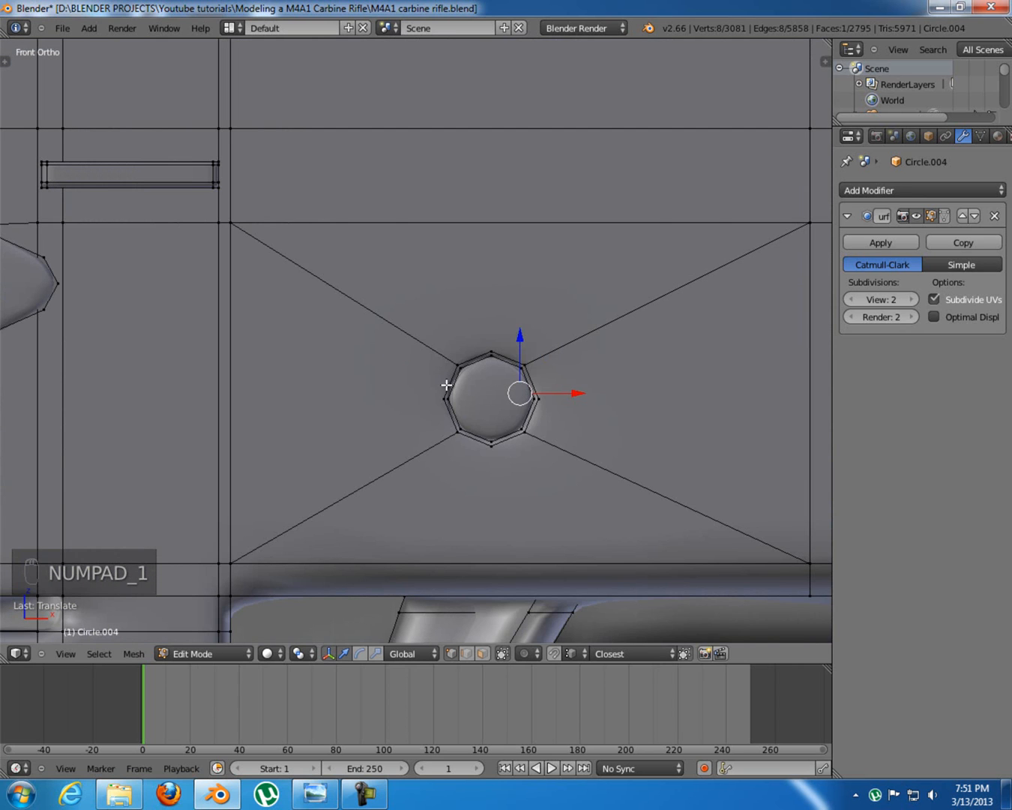
key(ctrl+KP_1)
scroll(334, 405, down, 2)
scroll(353, 394, up, 4)
key(z)
scroll(343, 386, down, 2)
middle_drag(344, 383, 411, 406)
scroll(410, 412, up, 3)
scroll(409, 411, up, 2)
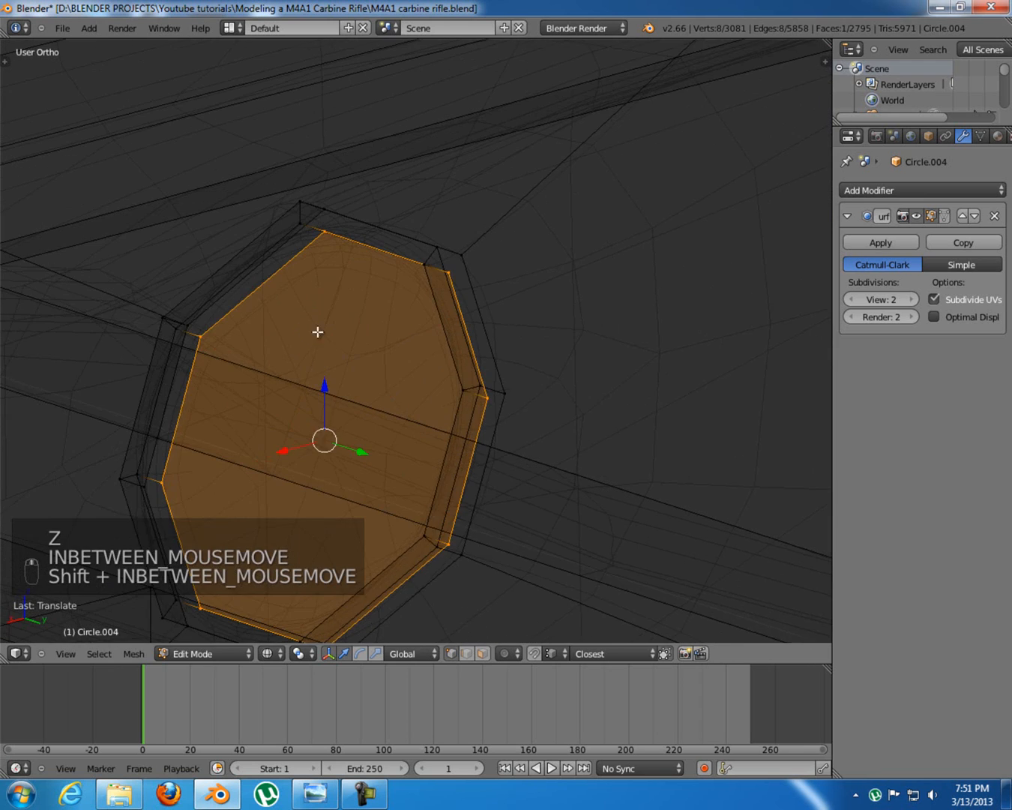
shift+middle_drag(297, 322, 354, 338)
middle_drag(267, 306, 280, 315)
alt+shift+right_click(279, 324)
alt+shift+right_click(277, 344)
mouse_move(279, 380)
middle_down()
mouse_move(305, 398)
mouse_move(294, 382)
middle_up()
alt+shift+right_click(201, 381)
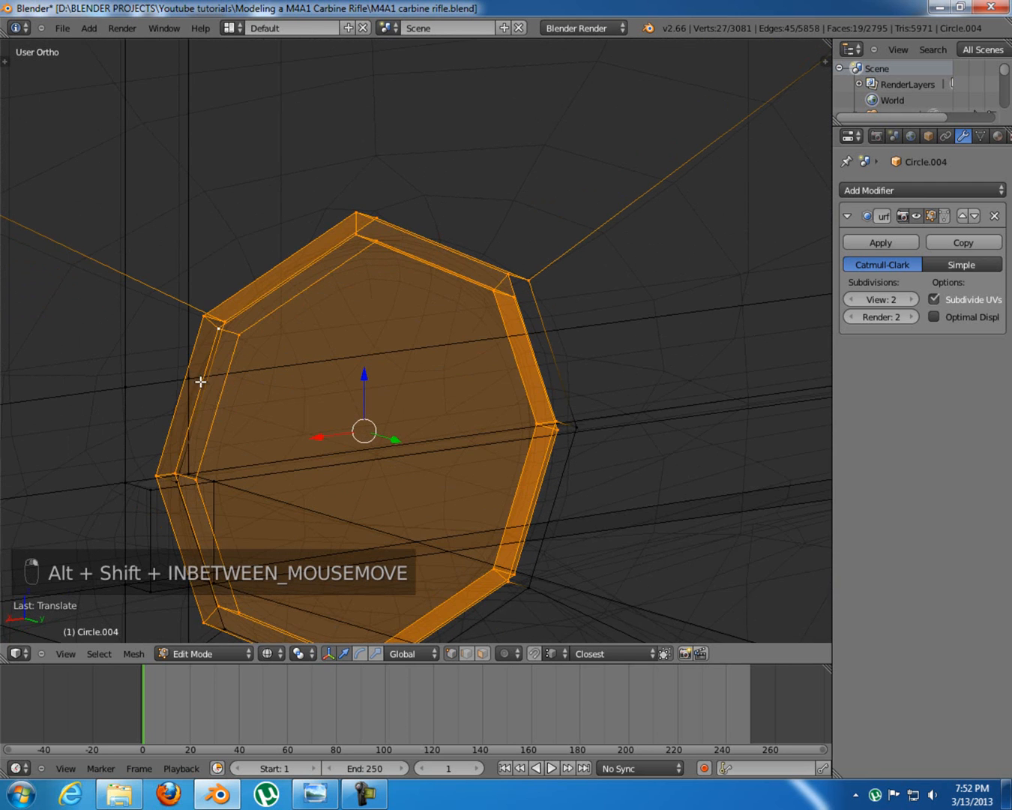
key(z)
key(KP_1)
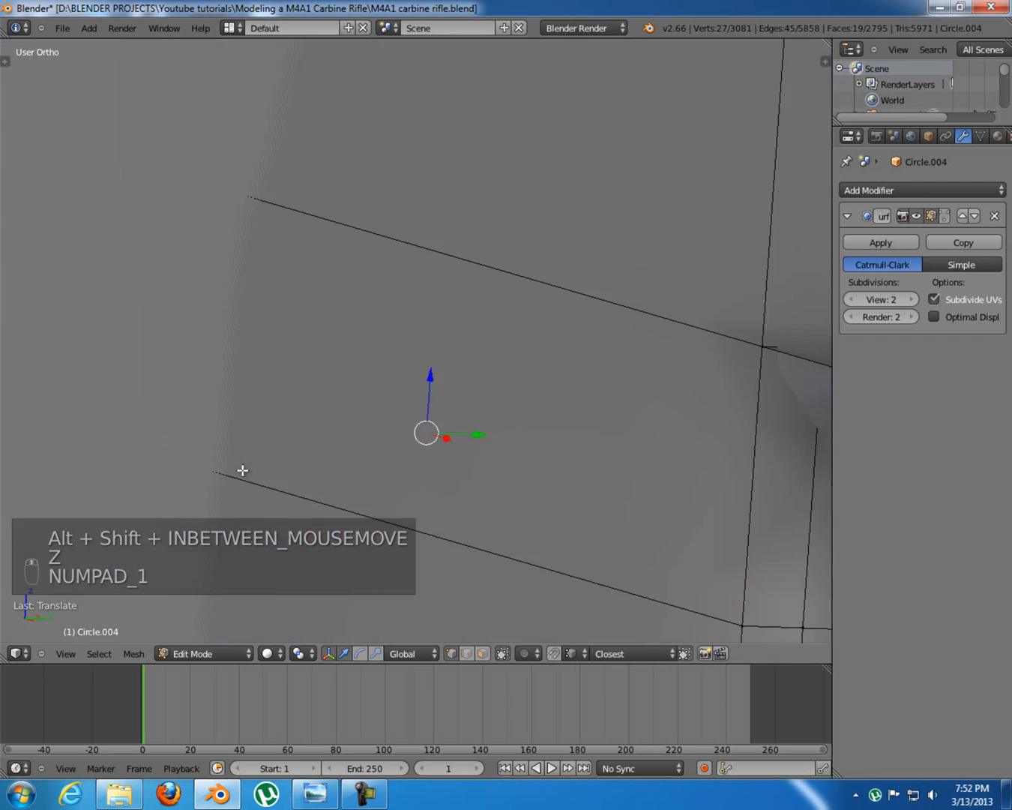
key(ctrl+KP_1)
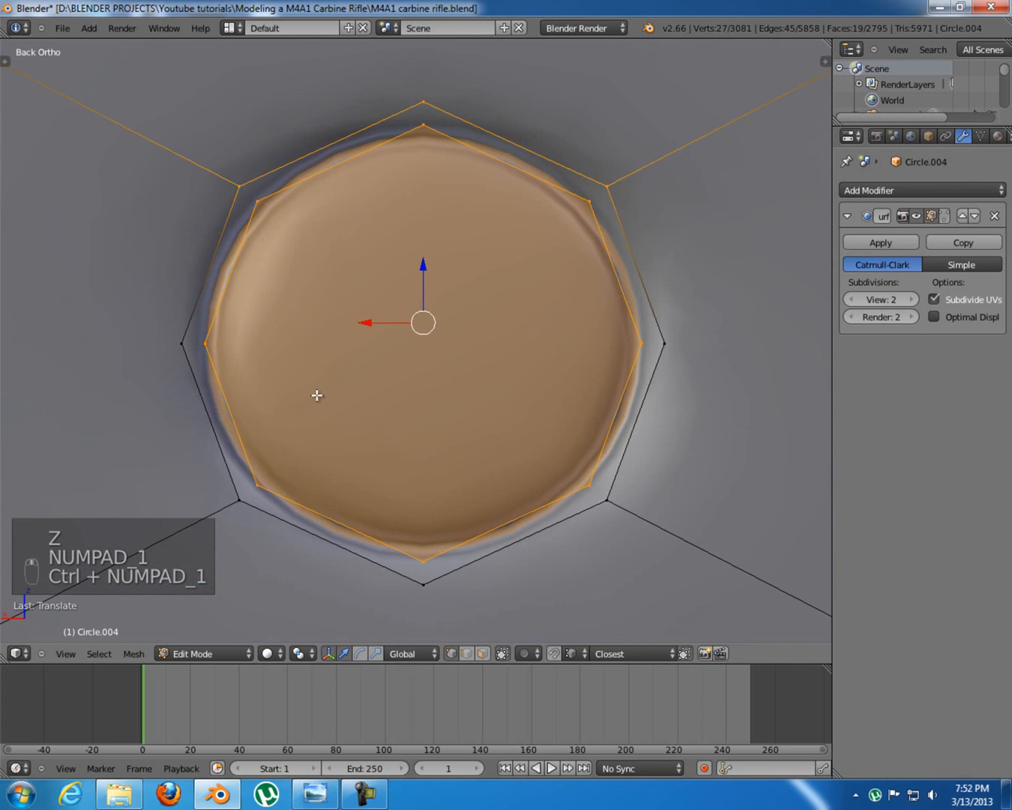
key(c)
mouse_move(289, 450)
mouse_down()
mouse_move(303, 481)
mouse_move(454, 509)
mouse_move(617, 383)
mouse_move(594, 300)
mouse_up()
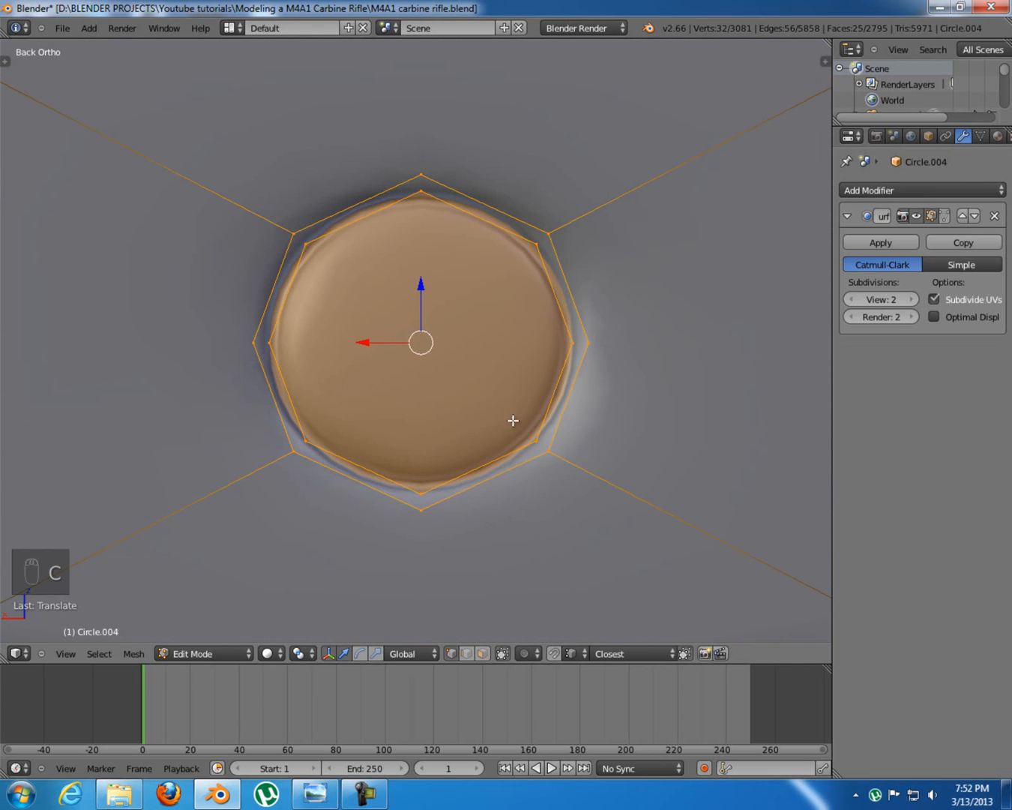
Scale the selected pin and recess down and move them up and toward the magazine well within their panel
scroll(493, 434, down, 6)
key(s)
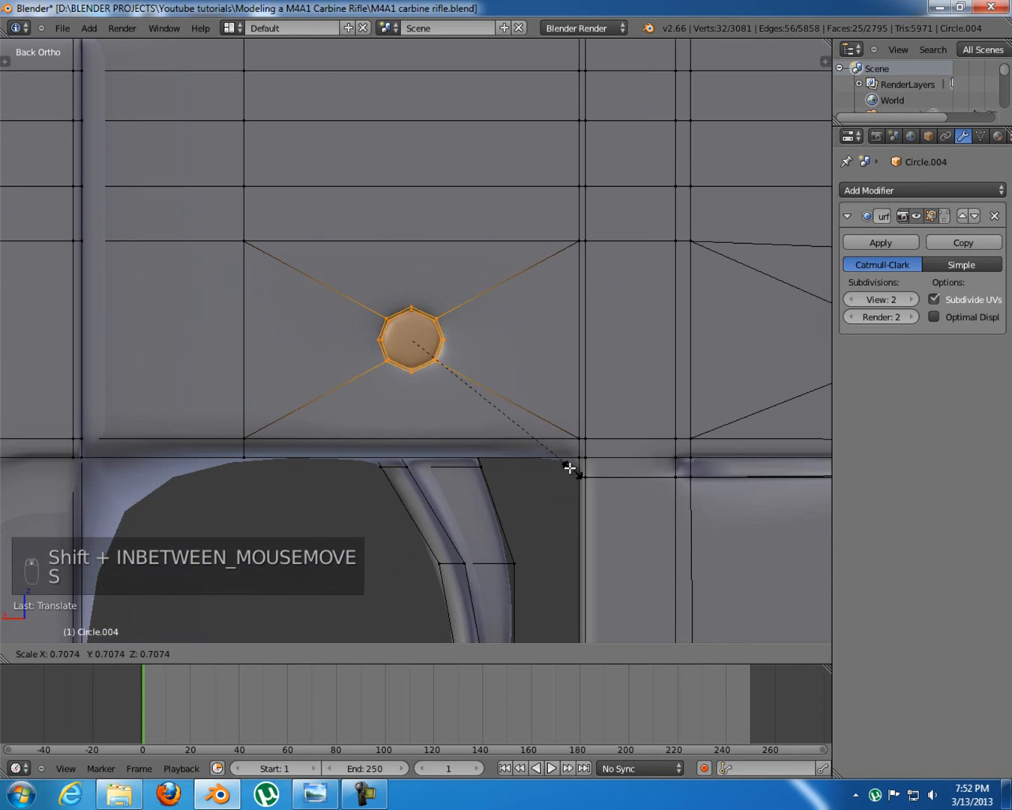
click(492, 414)
key(s)
click(529, 452)
key(g)
click(412, 450)
key(Tab)
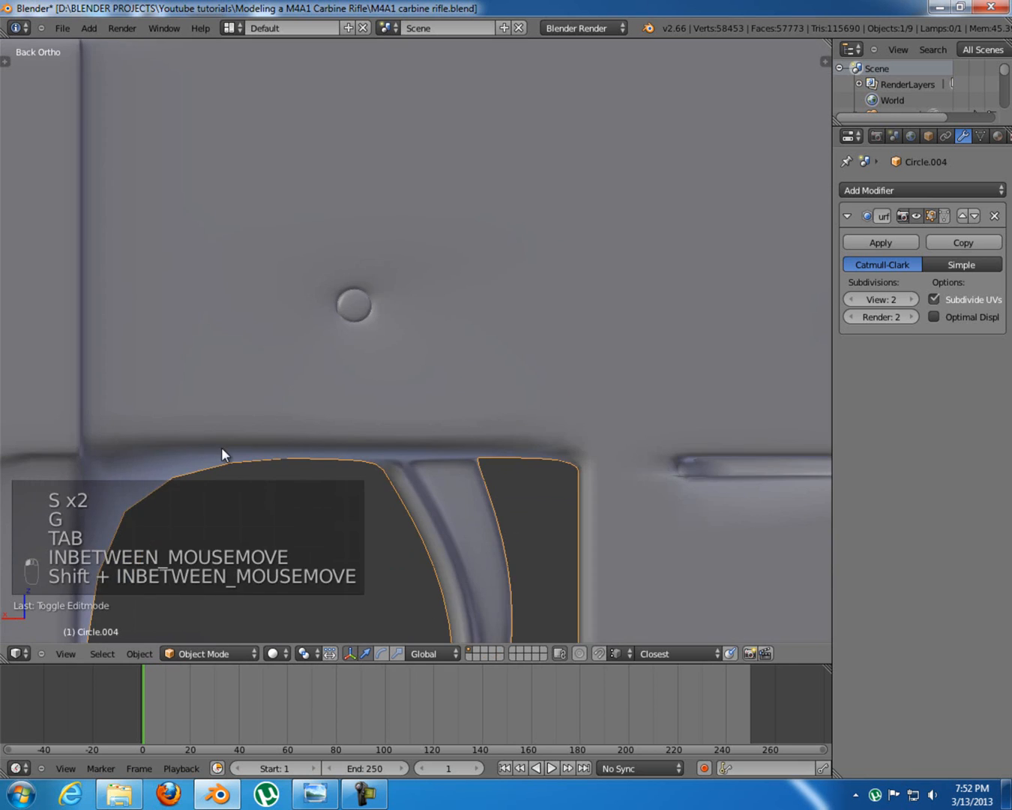
Resume mesh editing with nothing selected and examine the receiver's pin layout in the reference photo in Windows Photo Viewer
shift+middle_drag(204, 452, 442, 480)
scroll(441, 480, down, 4)
key(Tab)
scroll(454, 466, up, 2)
right_click(369, 245)
right_click(446, 244)
key(a)
shift+middle_drag(432, 298, 435, 409)
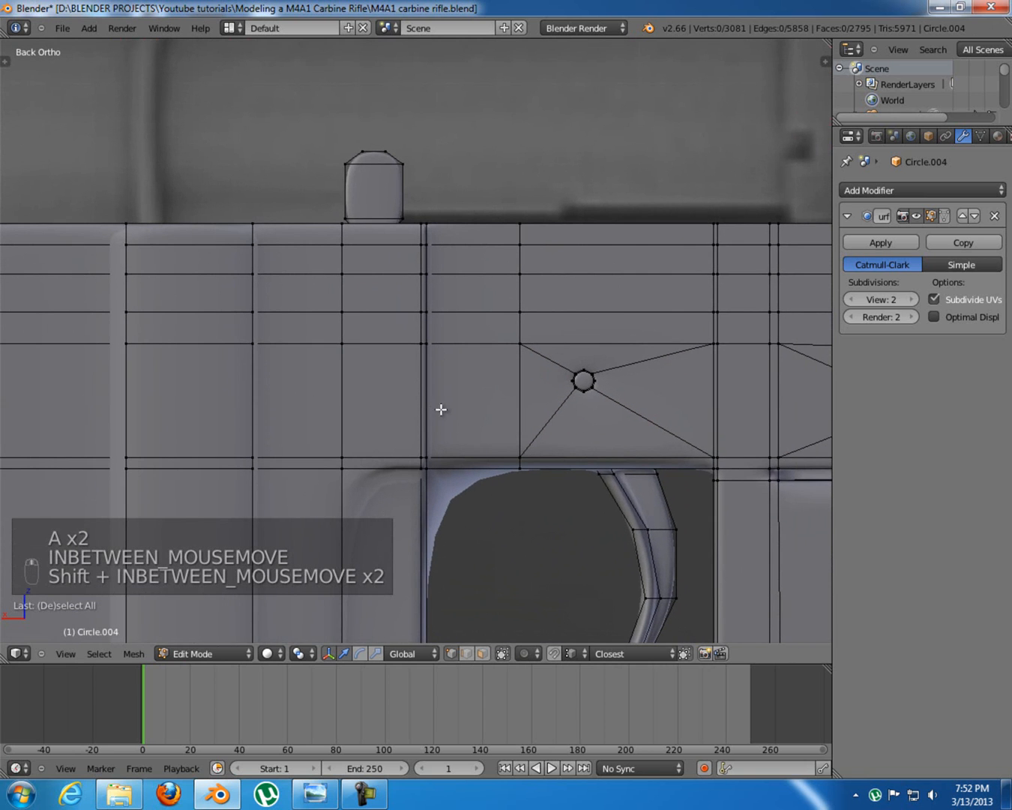
click(314, 793)
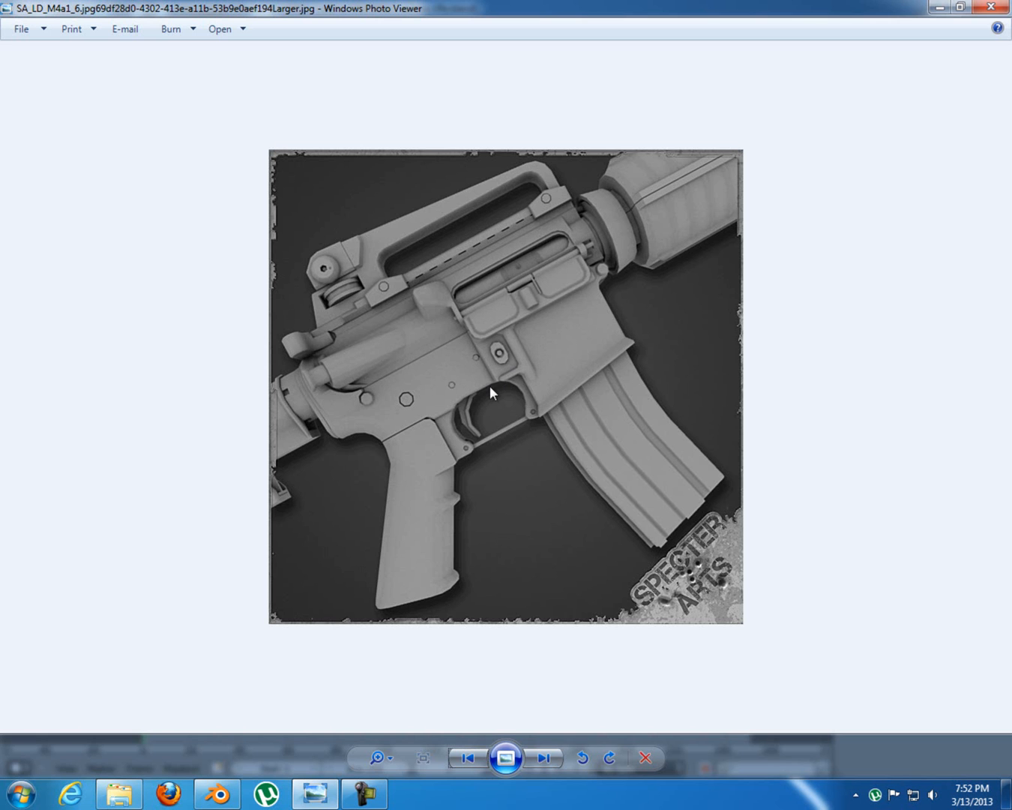
click(312, 795)
Duplicate the octagonal front face of the small pin above the trigger opening in place
shift+middle_drag(381, 402, 456, 319)
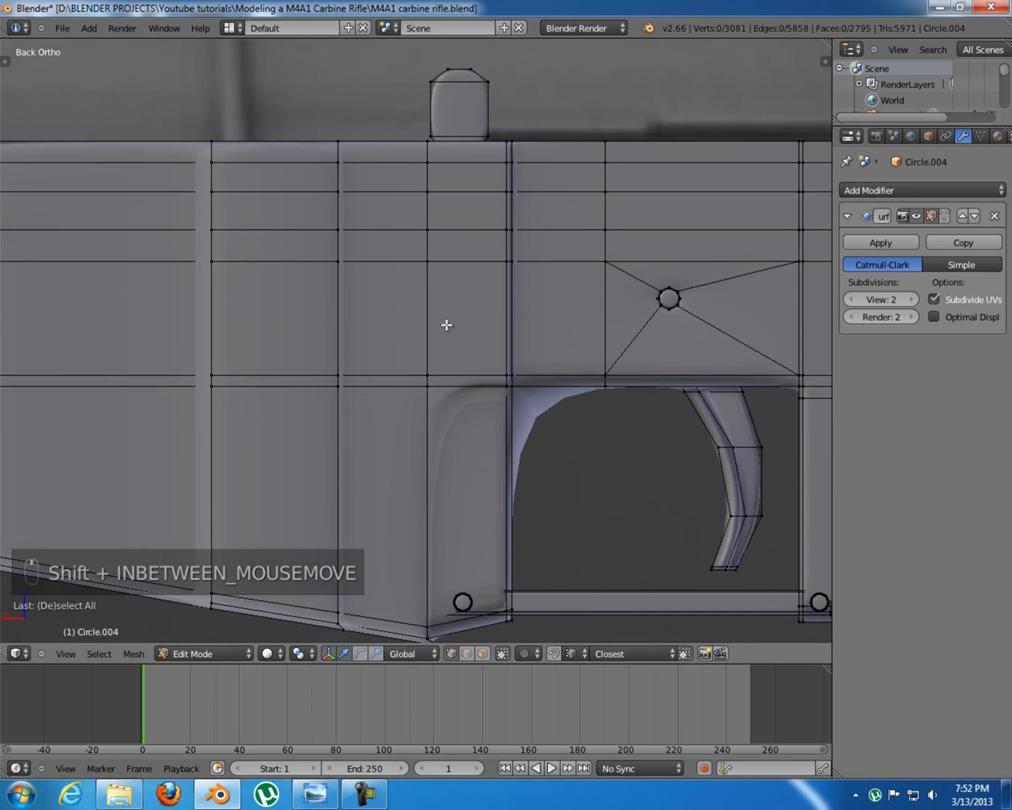
shift+middle_drag(692, 315, 554, 317)
scroll(574, 340, up, 5)
shift+middle_drag(632, 310, 470, 358)
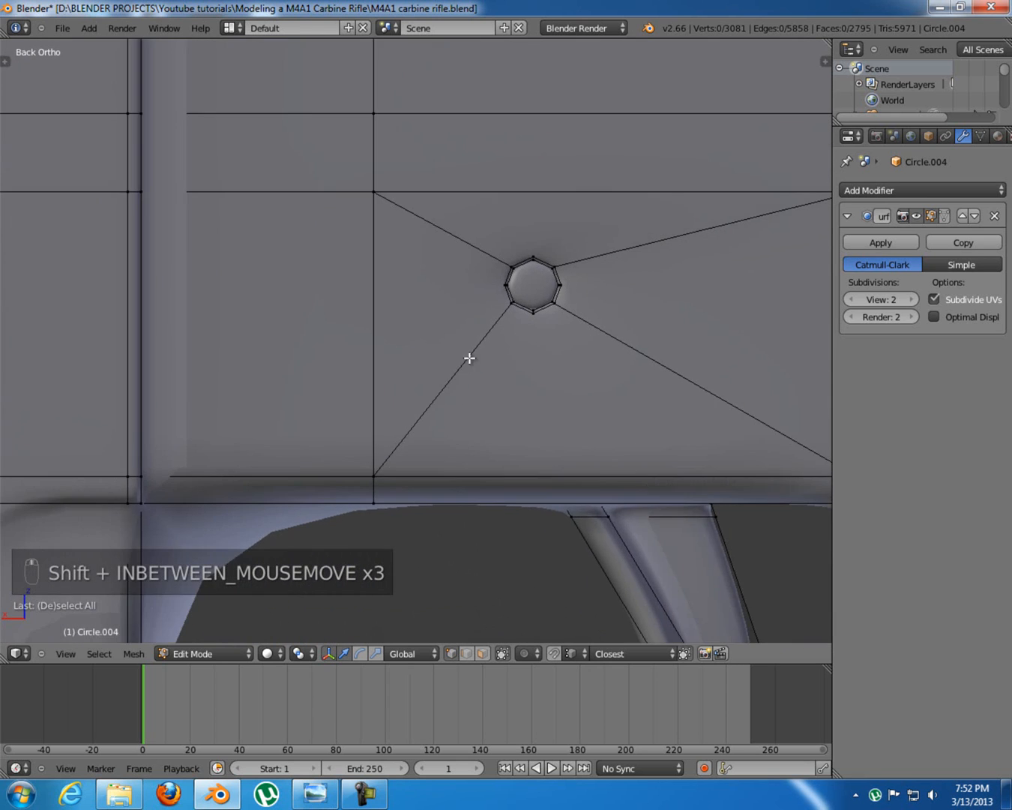
scroll(470, 358, up, 2)
alt+right_click(623, 273)
shift+middle_drag(628, 282, 599, 298)
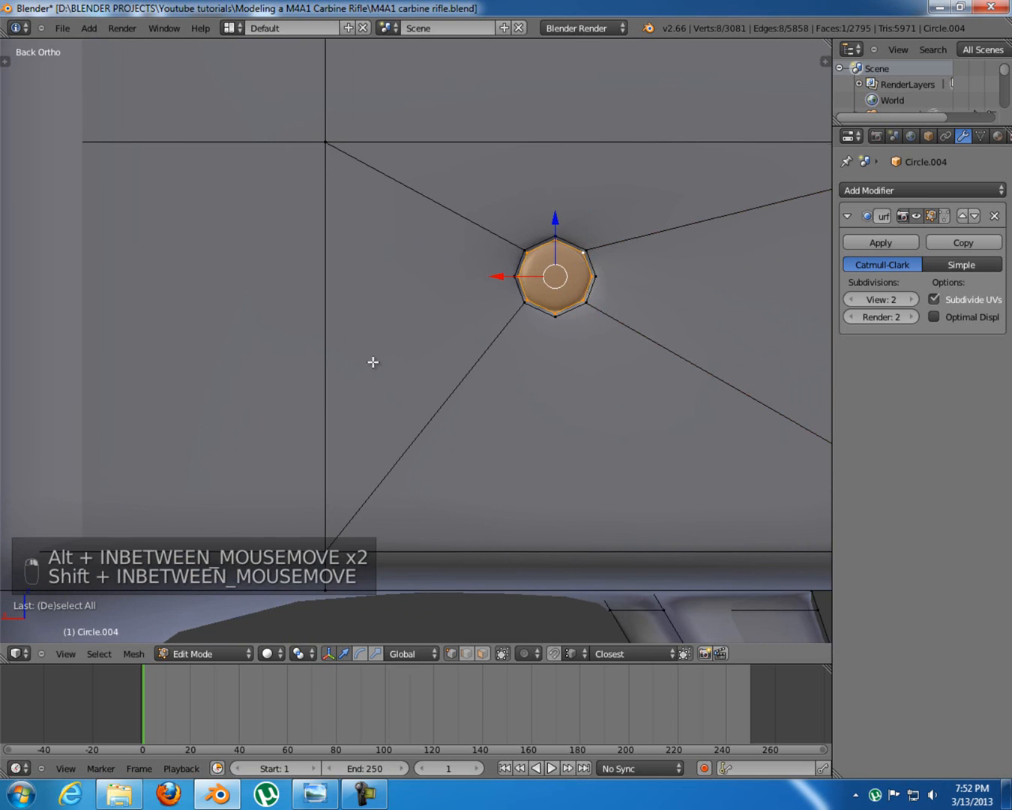
shift+middle_drag(341, 359, 461, 341)
key(shift+d)
right_click(433, 341)
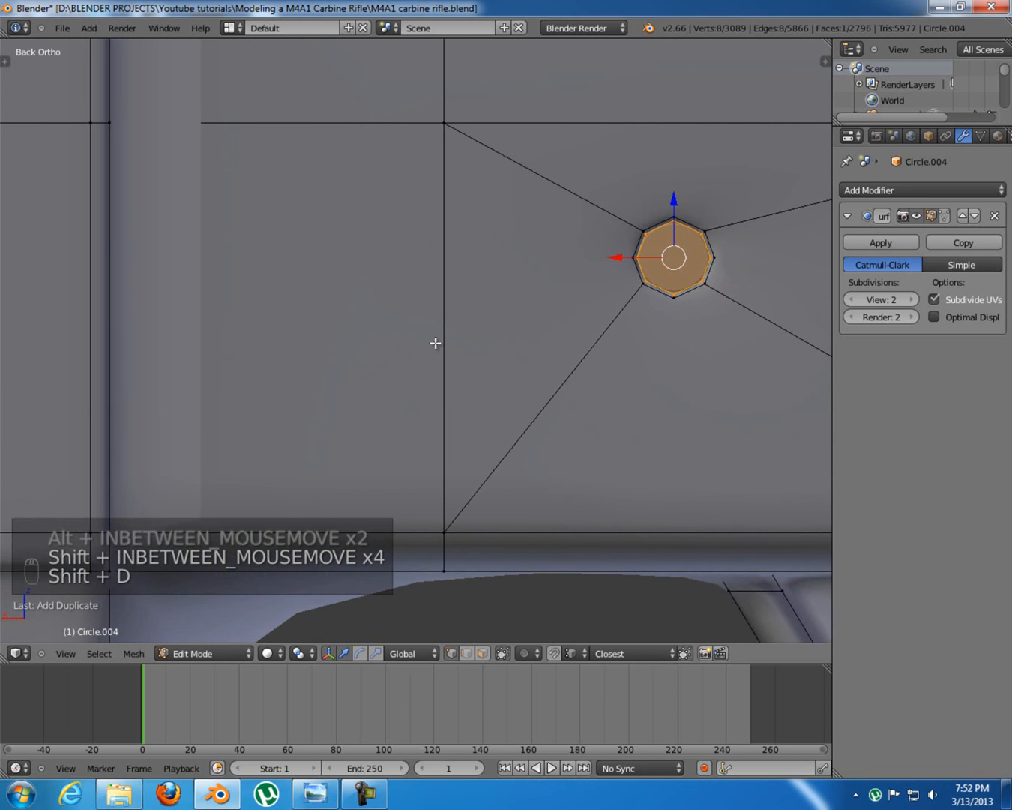
key(KP_1)
key(ctrl+KP_1)
scroll(481, 330, down, 3)
middle_drag(562, 312, 573, 276)
key(g)
key(x)
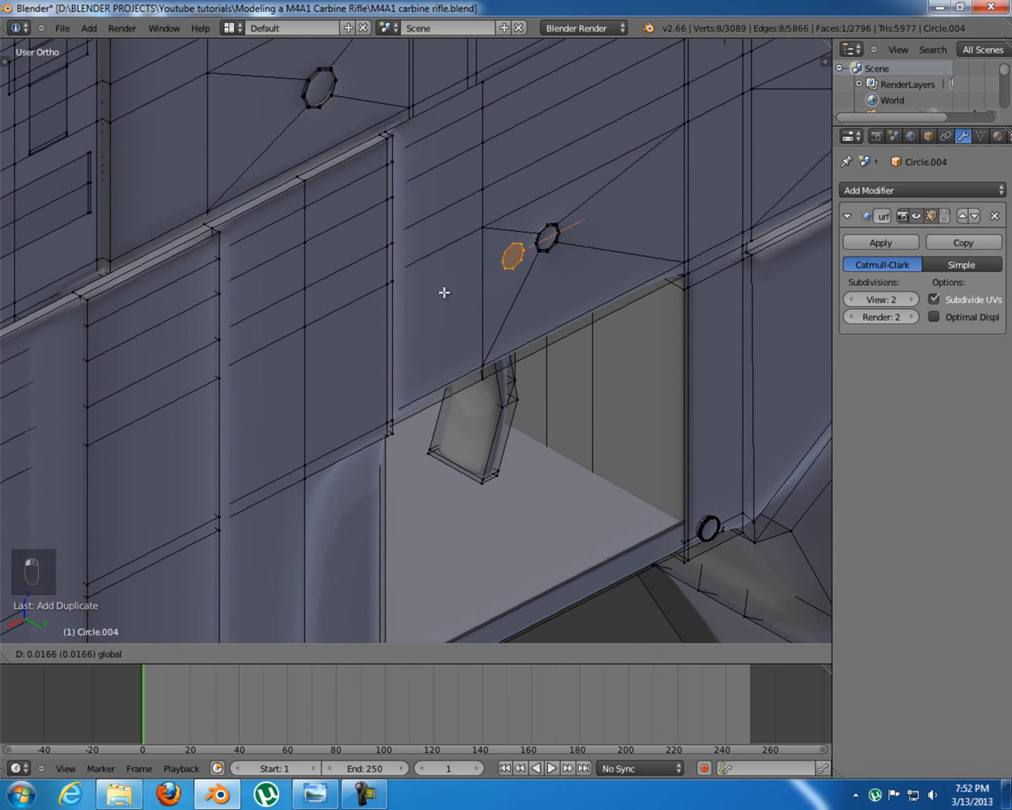
click(338, 334)
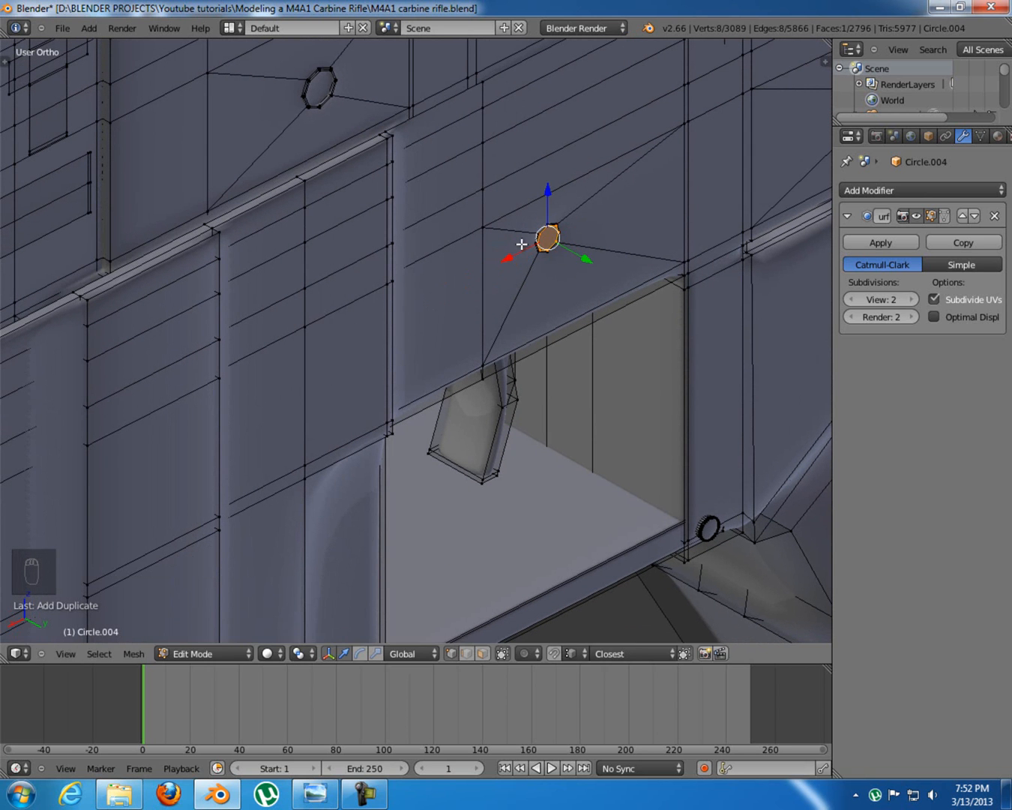
Pull the duplicated octagon slightly out from the receiver surface and move it along X about 0.117 toward the magazine well
drag(580, 258, 387, 138)
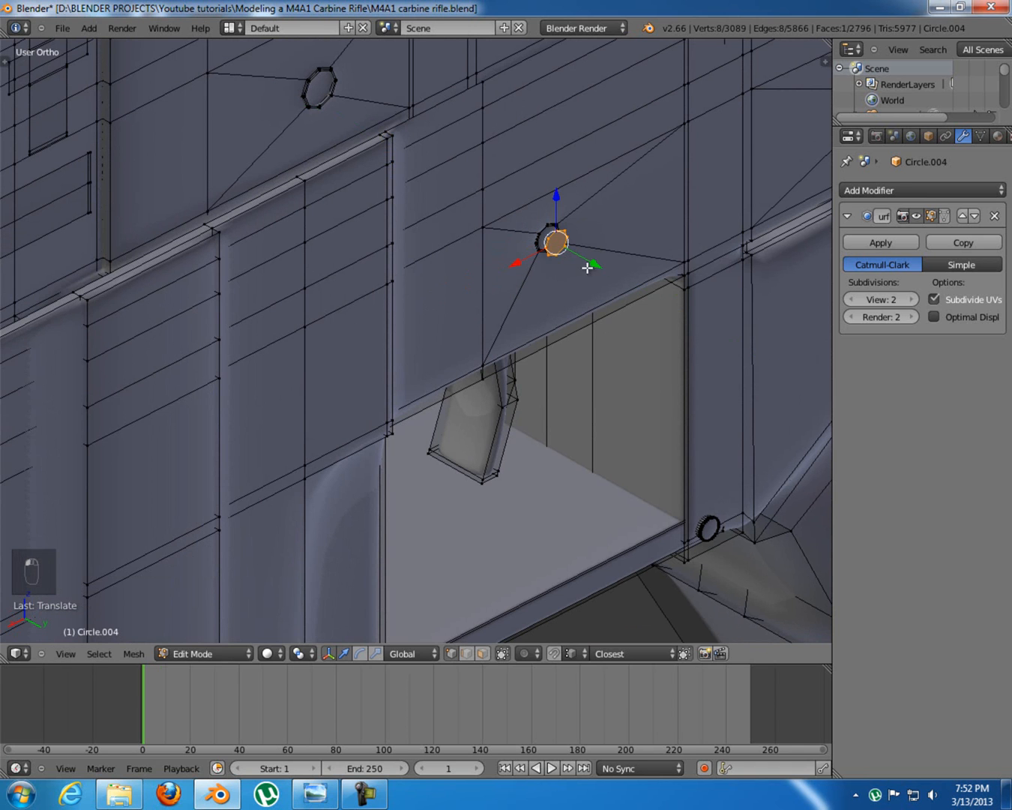
key(g)
key(x)
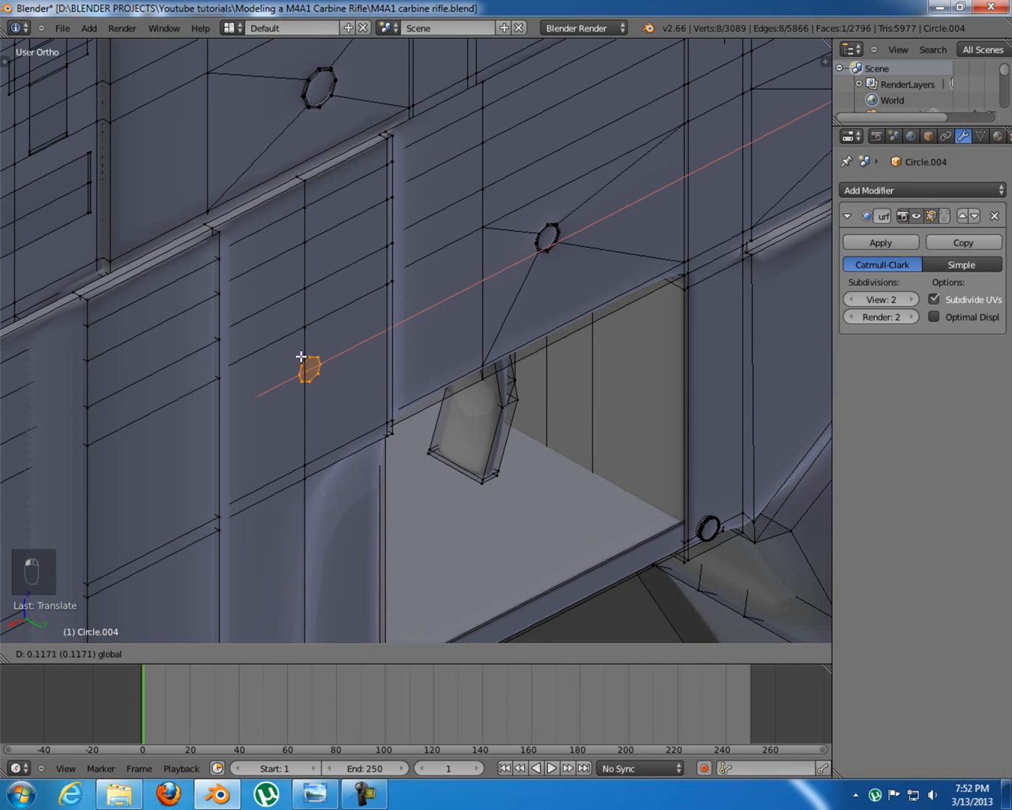
drag(299, 359, 303, 360)
middle_drag(303, 359, 365, 247)
key(ctrl+KP_1)
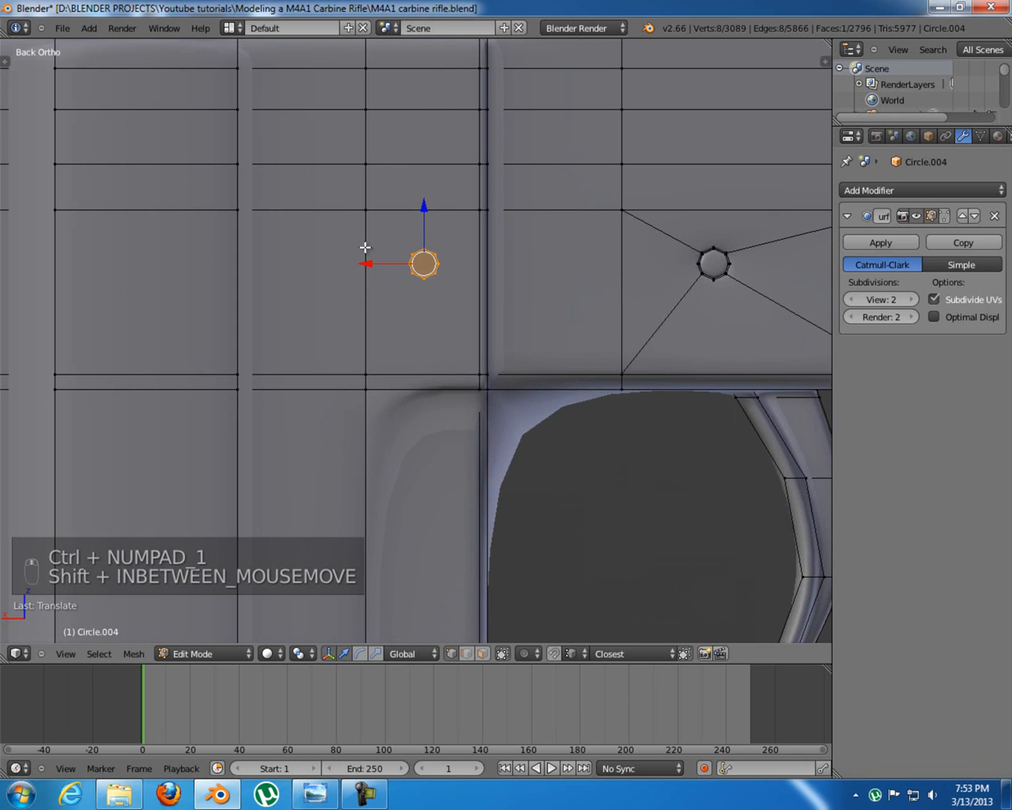
Examine the size and position of the oval button ahead of the trigger opening in the reference photo in Windows Photo Viewer
click(315, 793)
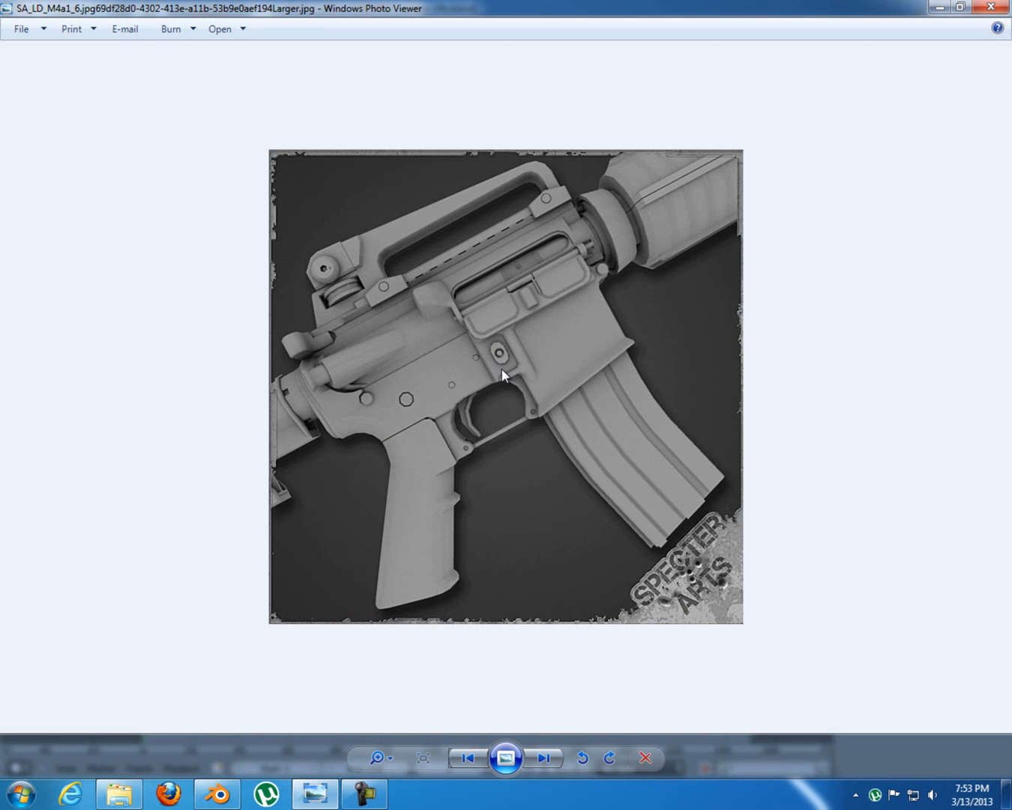
click(228, 796)
shift+middle_drag(441, 329, 531, 361)
scroll(471, 518, down, 4)
scroll(454, 309, up, 3)
key(ctrl+KP_1)
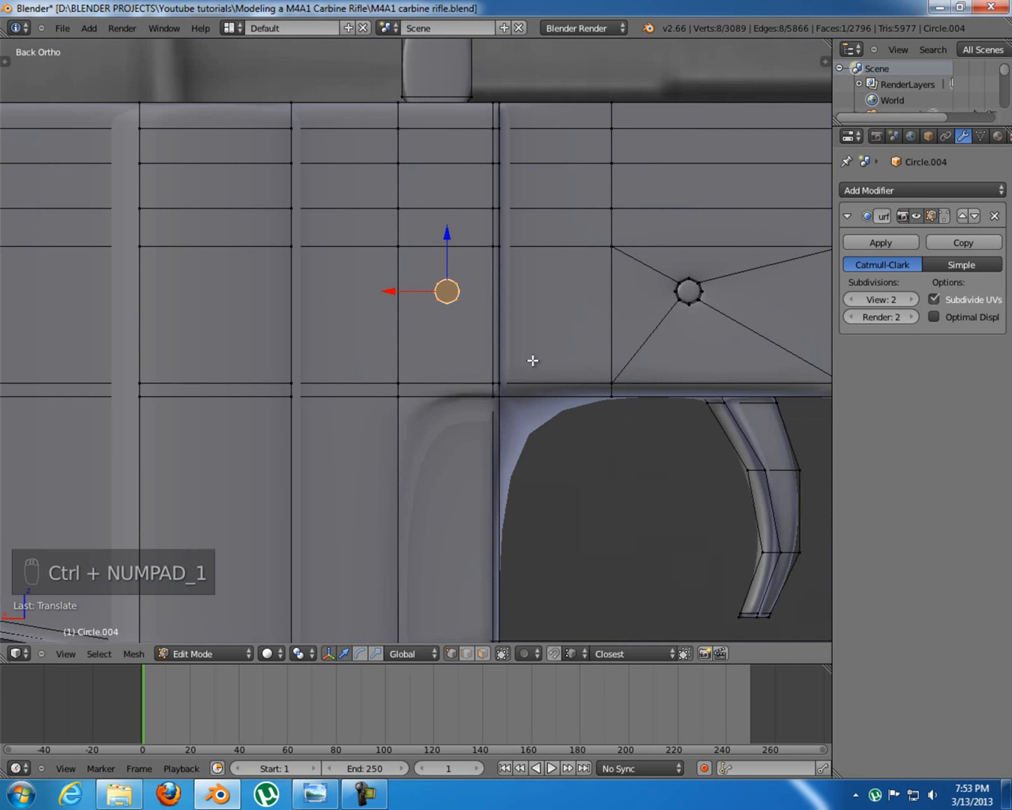
click(314, 792)
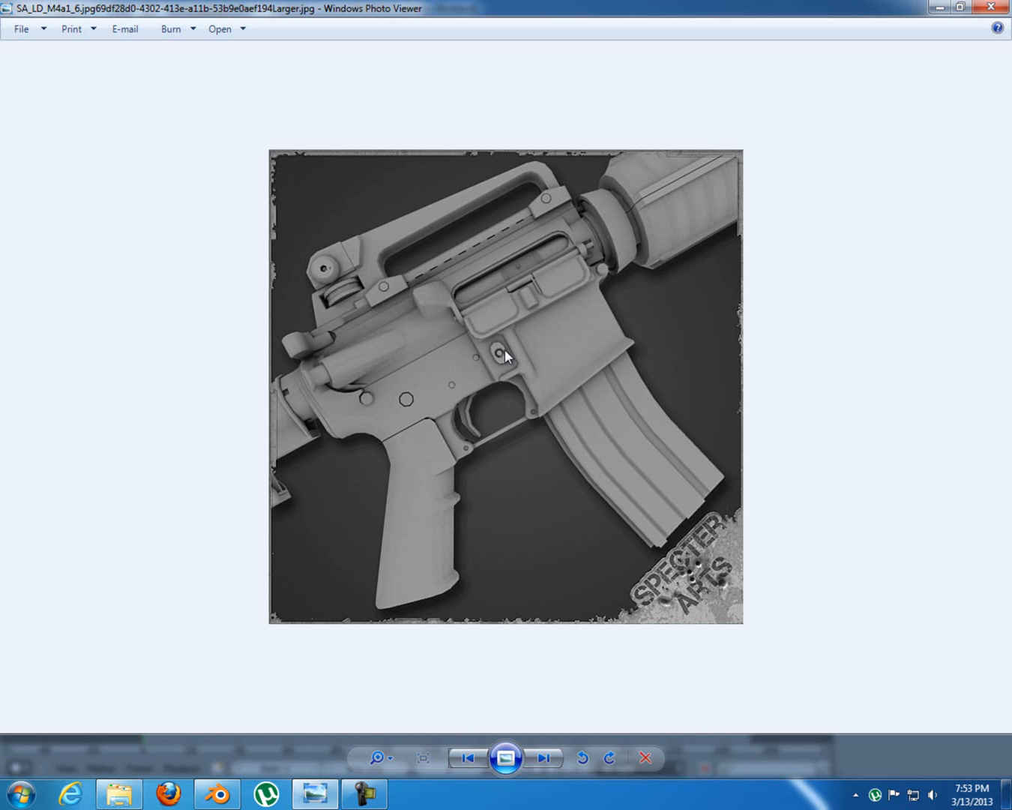
click(315, 795)
shift+middle_drag(518, 336, 498, 336)
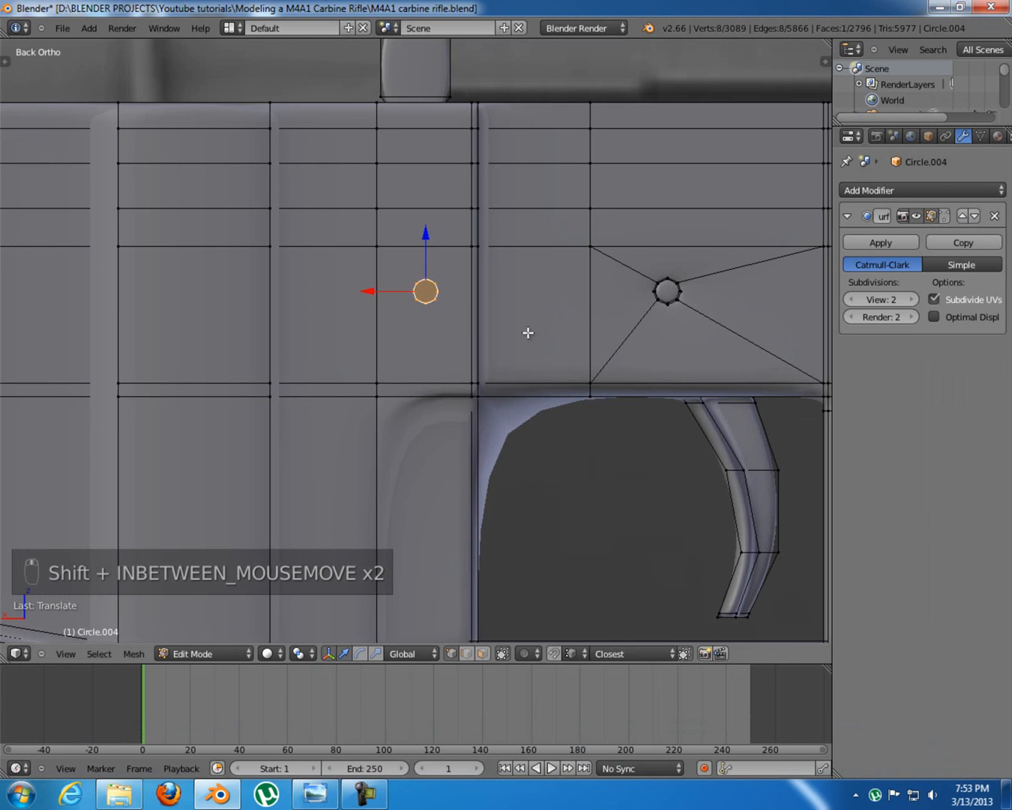
Enlarge the duplicated octagon to button size and move it slightly up and forward in its panel ahead of the trigger opening
key(s)
click(634, 468)
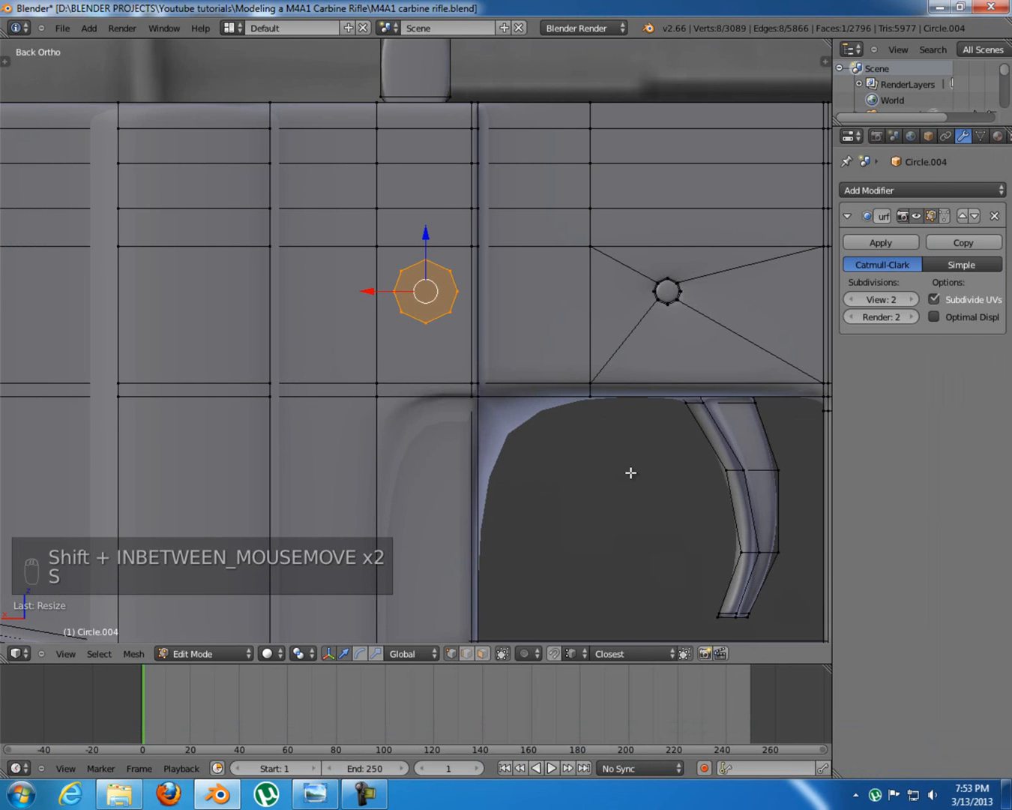
key(g)
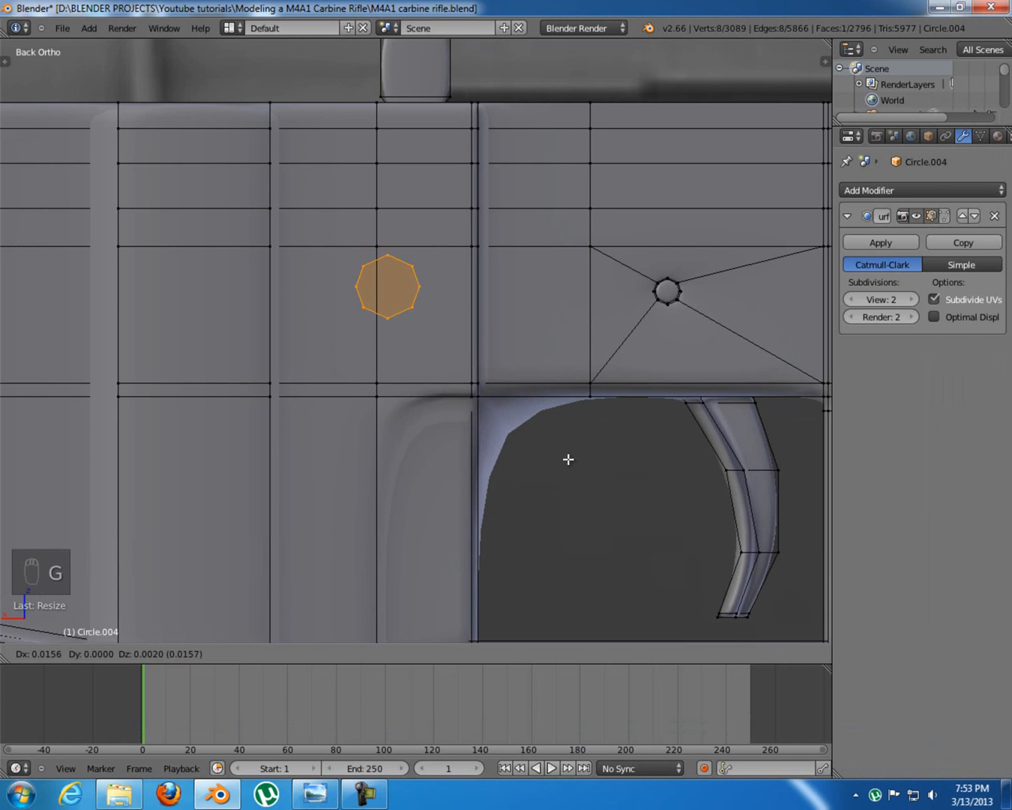
click(577, 468)
key(s)
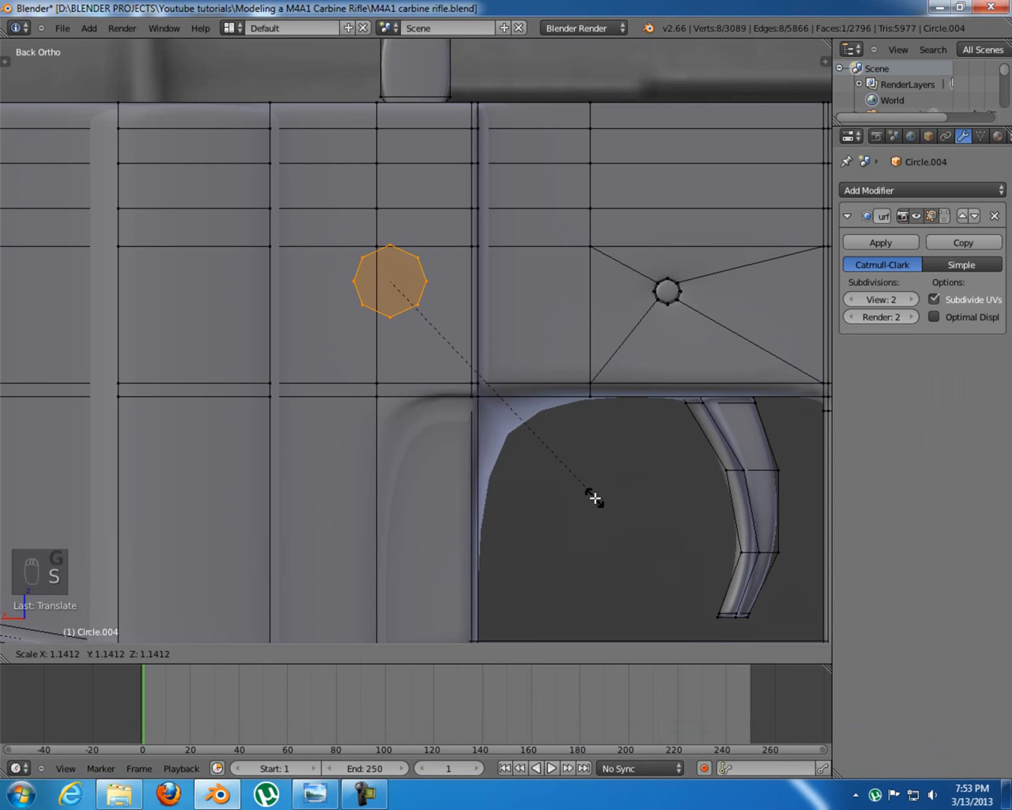
click(594, 498)
Check the button in the reference photo, duplicate the octagon in place and scale the copy up evenly around the original
click(314, 794)
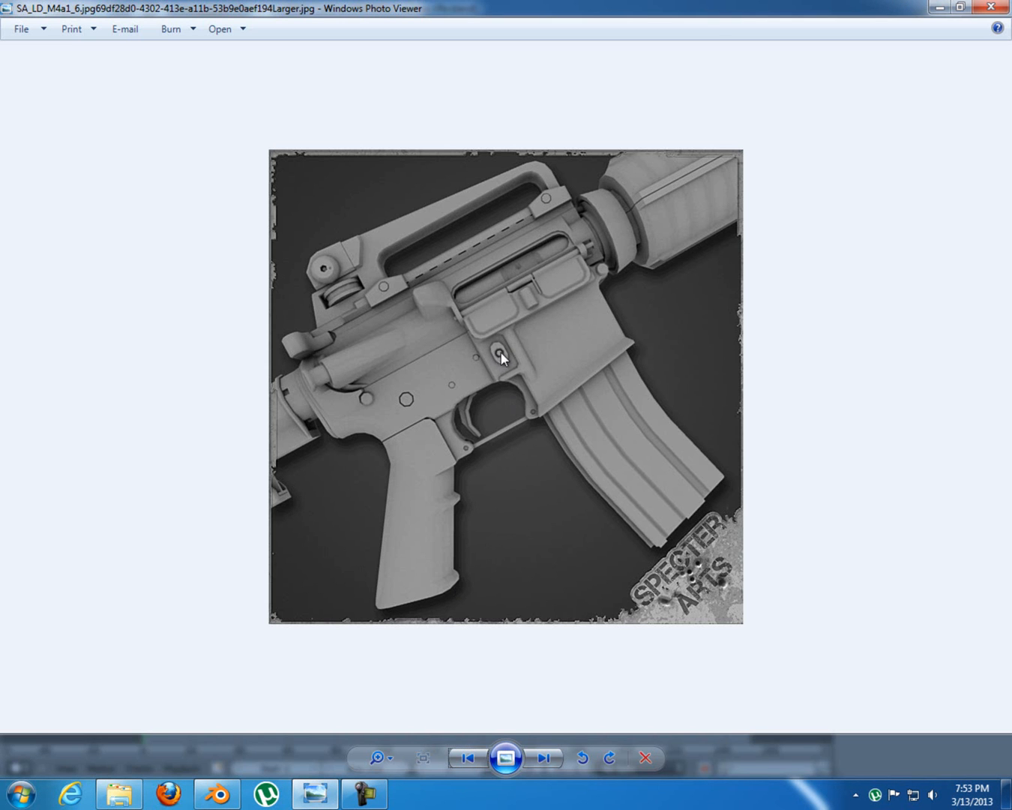
click(318, 803)
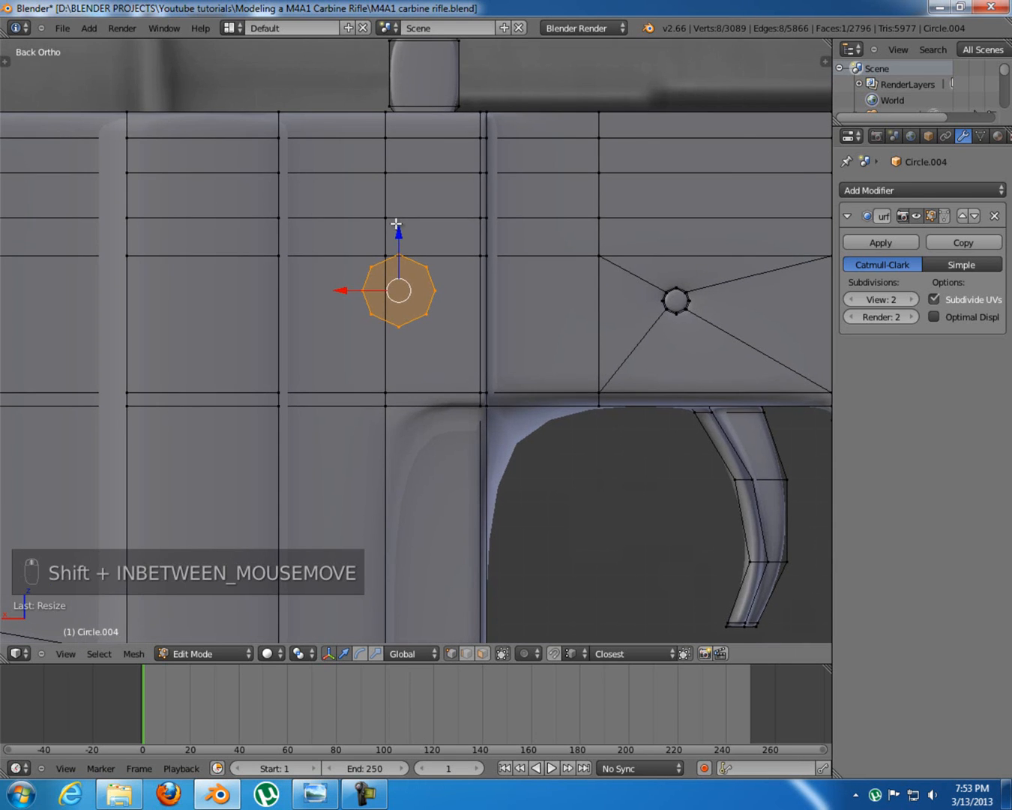
scroll(396, 225, up, 3)
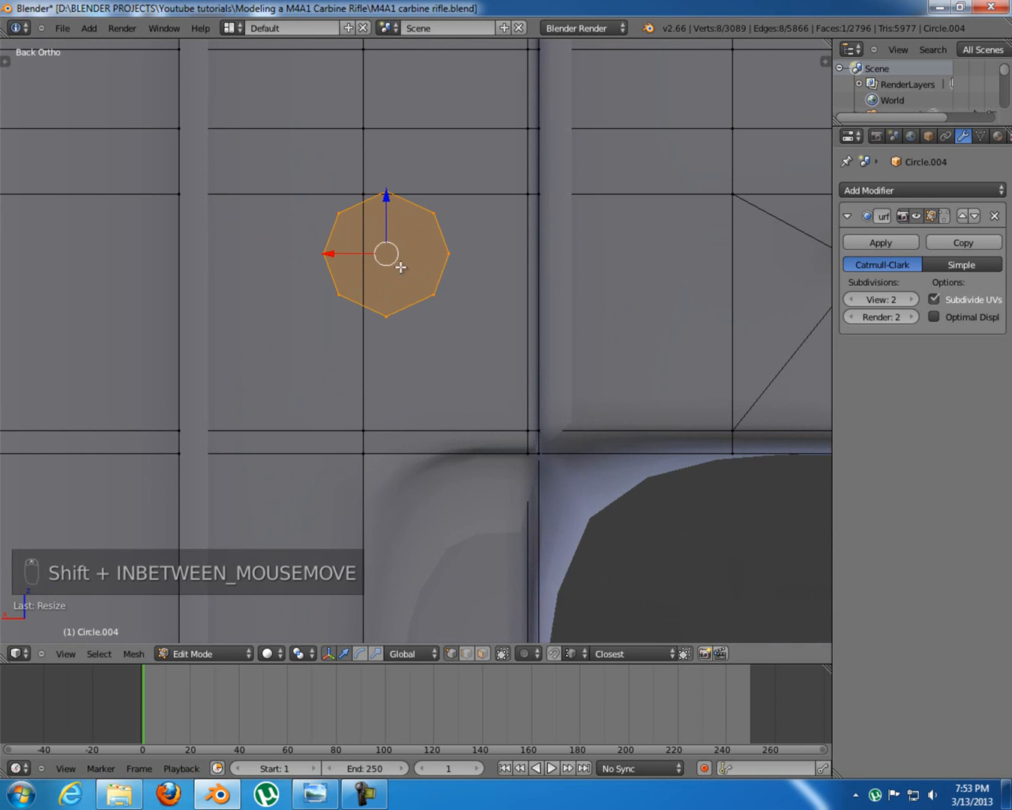
key(shift+d)
right_click(461, 221)
shift+middle_drag(492, 266, 515, 294)
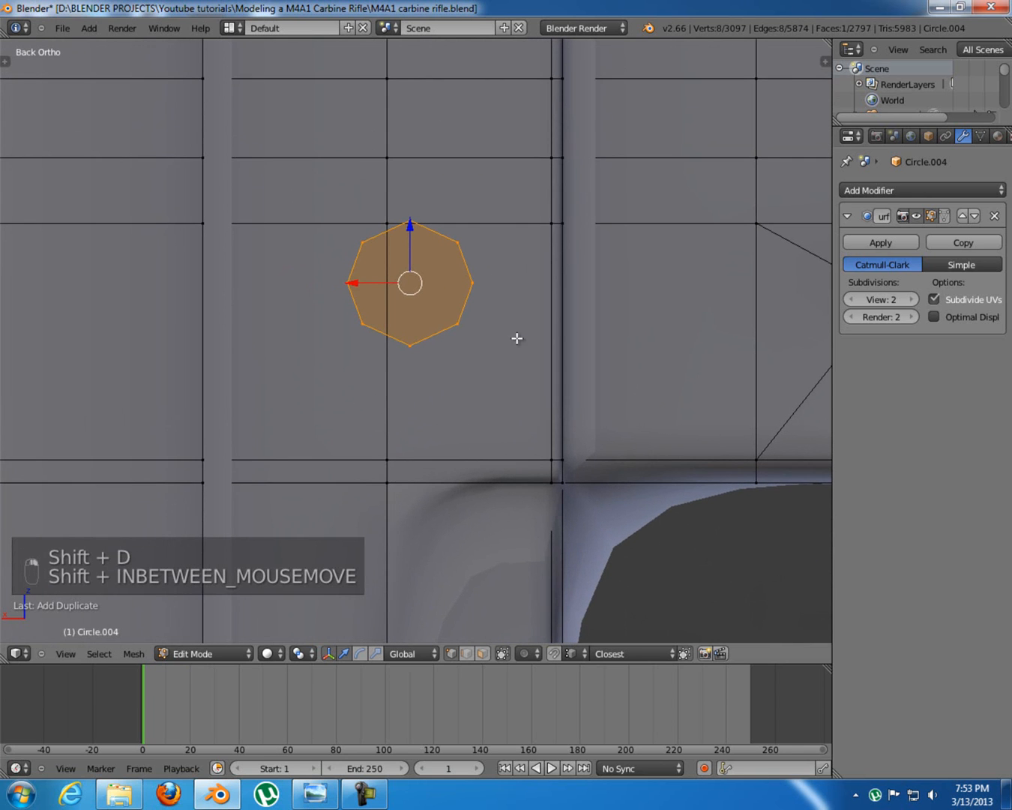
scroll(517, 338, down, 2)
key(s)
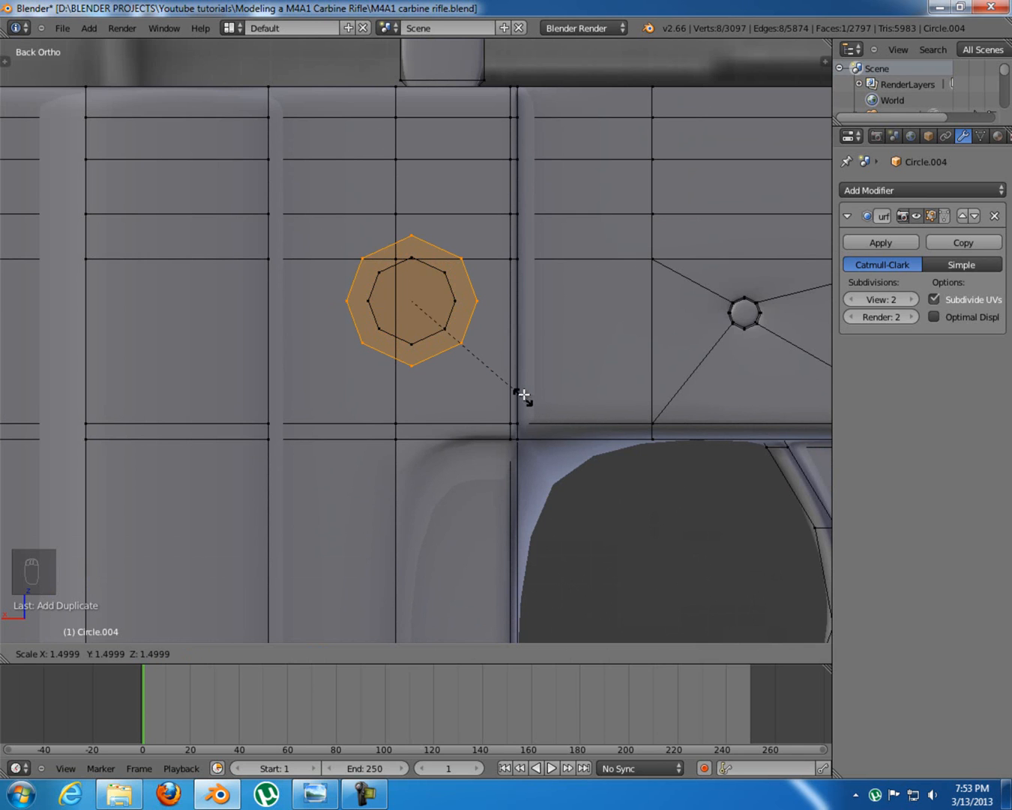
click(523, 390)
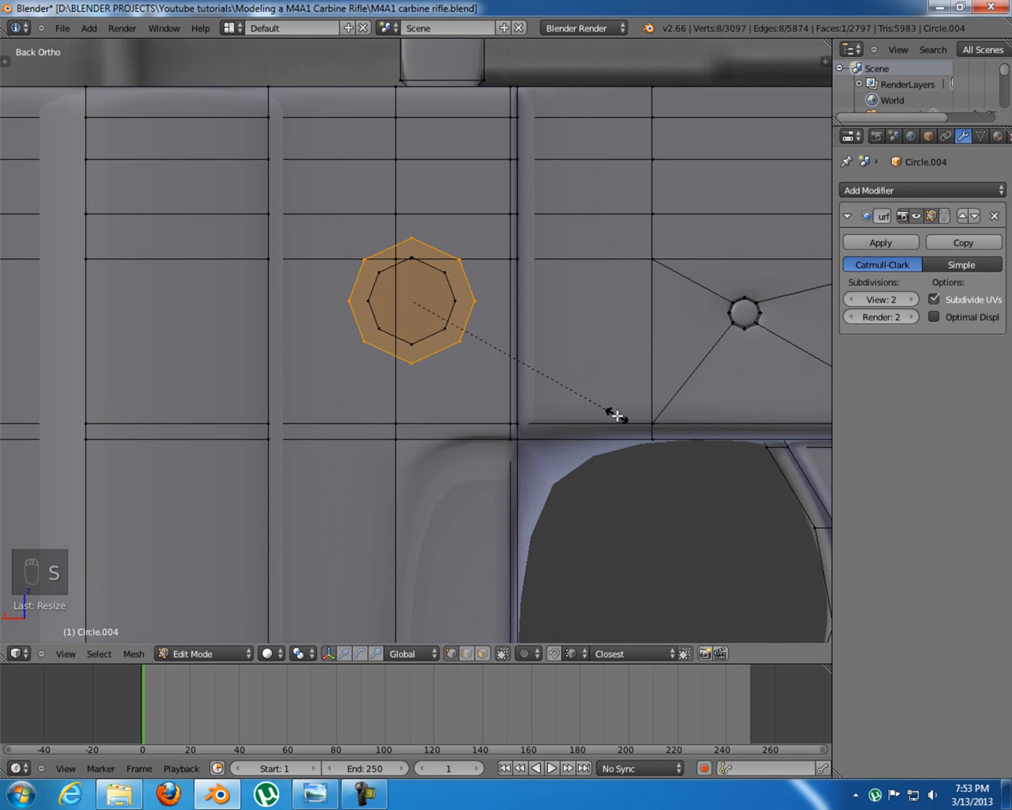
Stretch the larger octagon vertically along Z by about 1.5 to form the button's oval surround
key(s)
key(z)
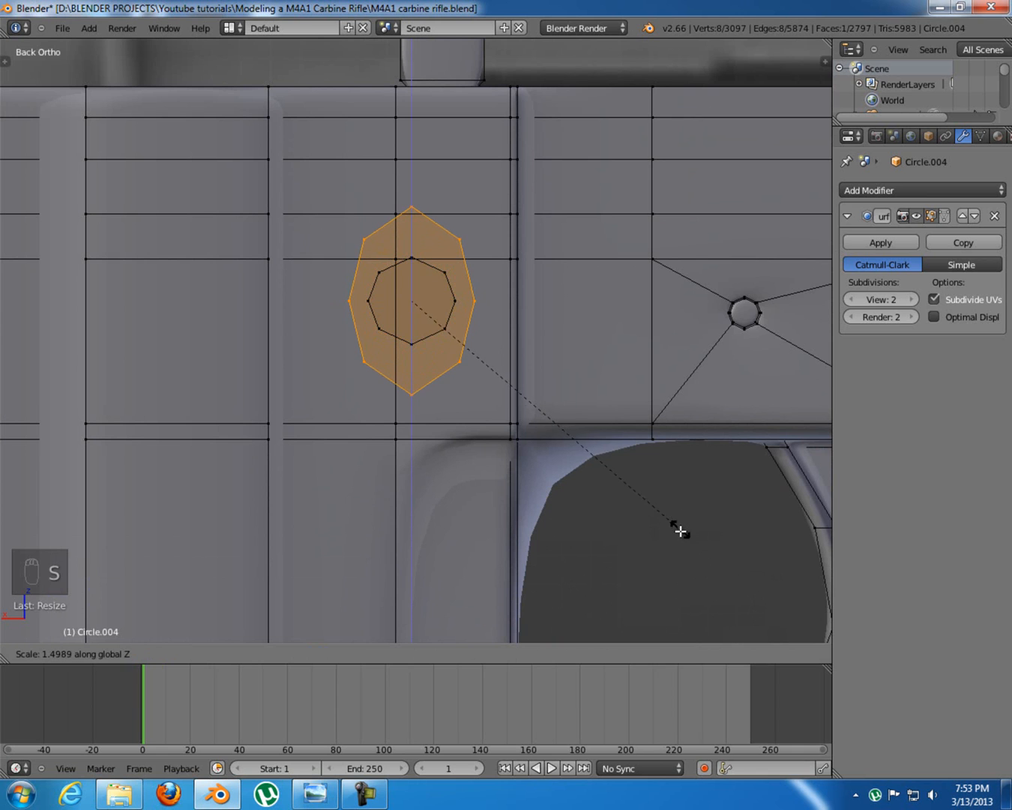
click(680, 531)
shift+middle_drag(482, 278, 498, 283)
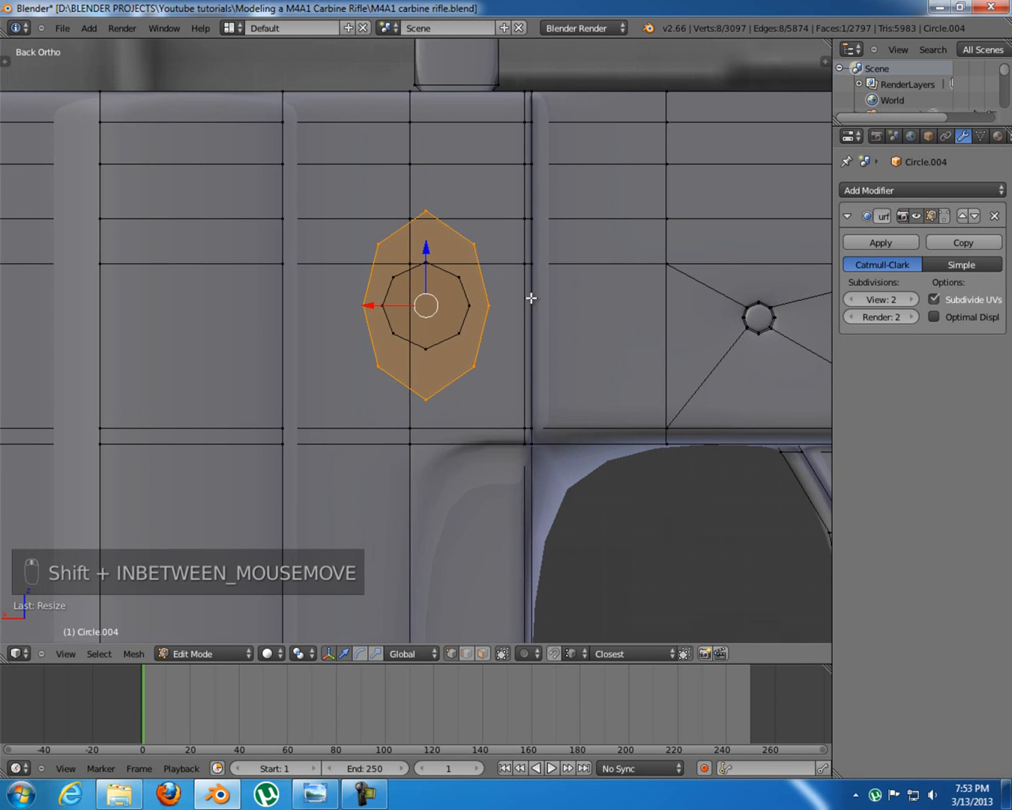
key(x)
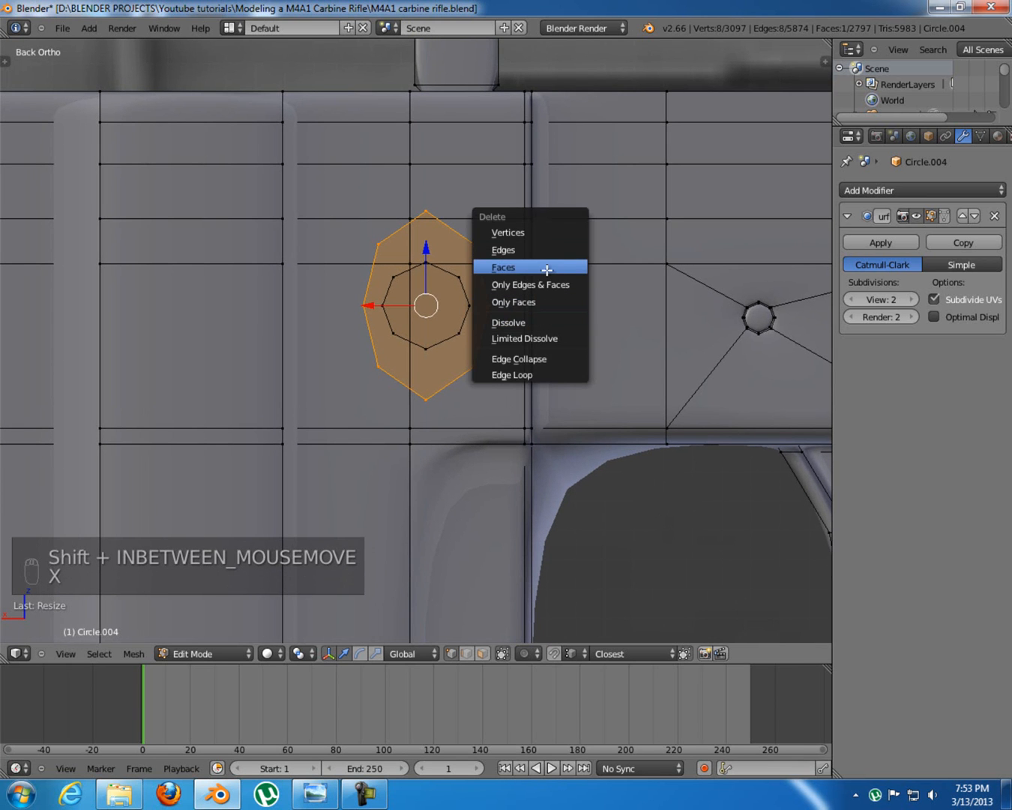
click(548, 269)
key(ctrl+z)
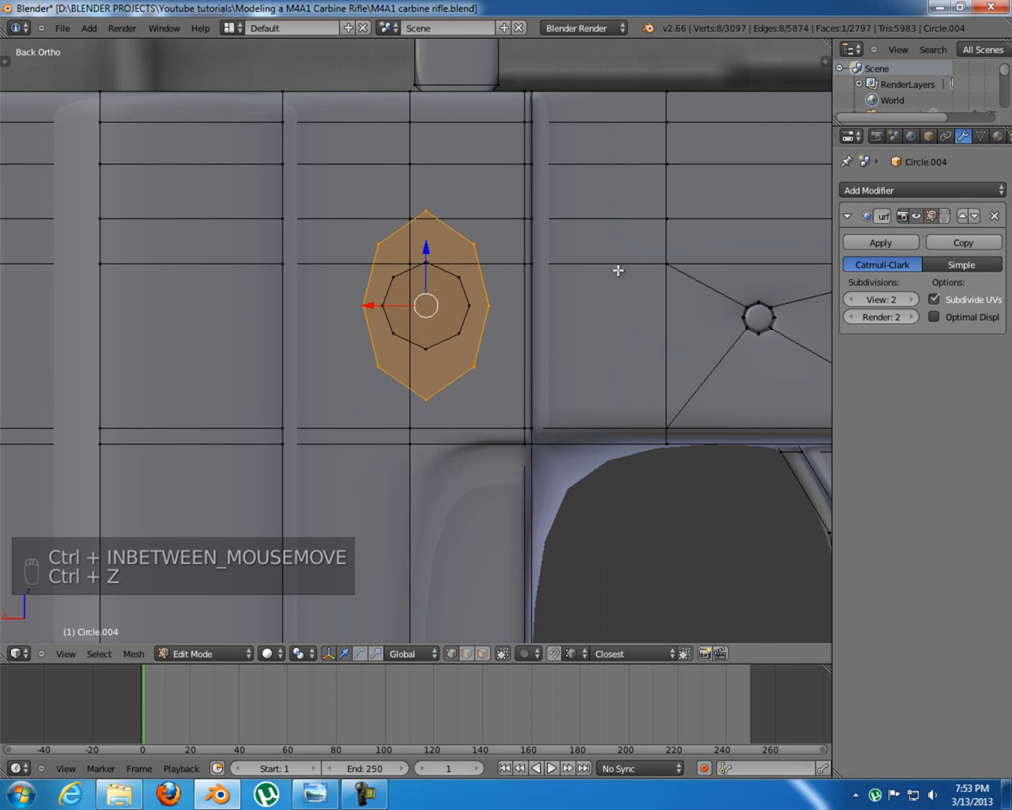
key(z)
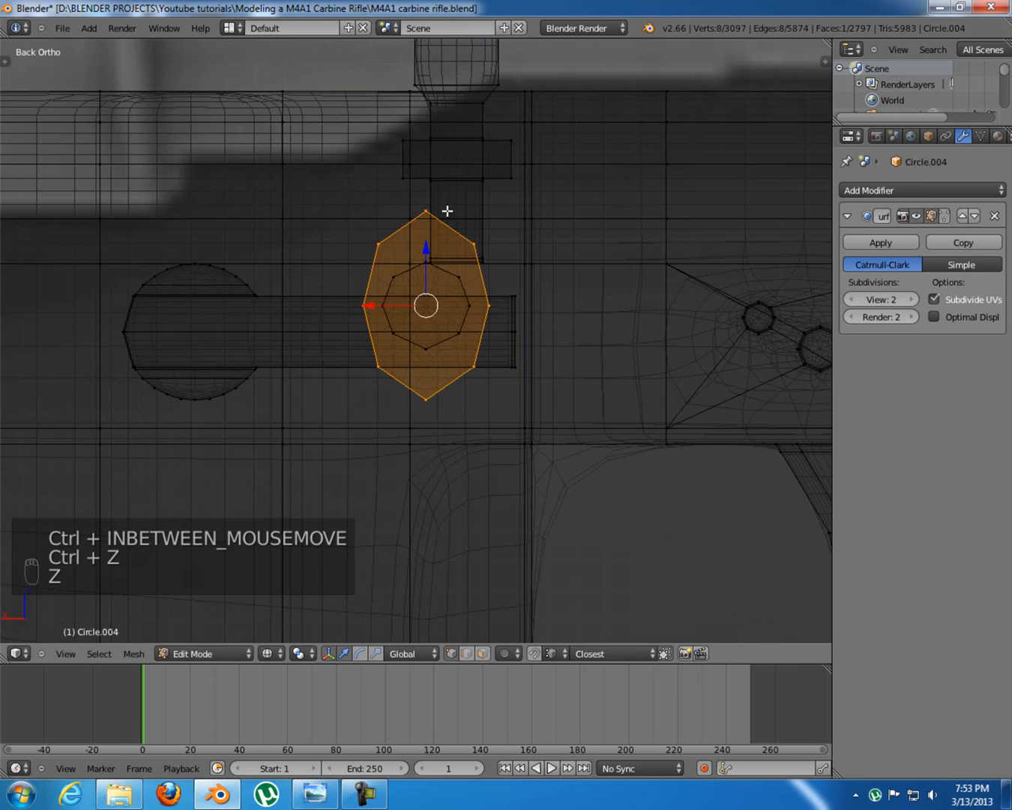
key(z)
Select both the inner octagon and the surrounding oval face of the button
middle_drag(461, 240, 490, 267)
scroll(490, 268, up, 3)
scroll(477, 260, up, 2)
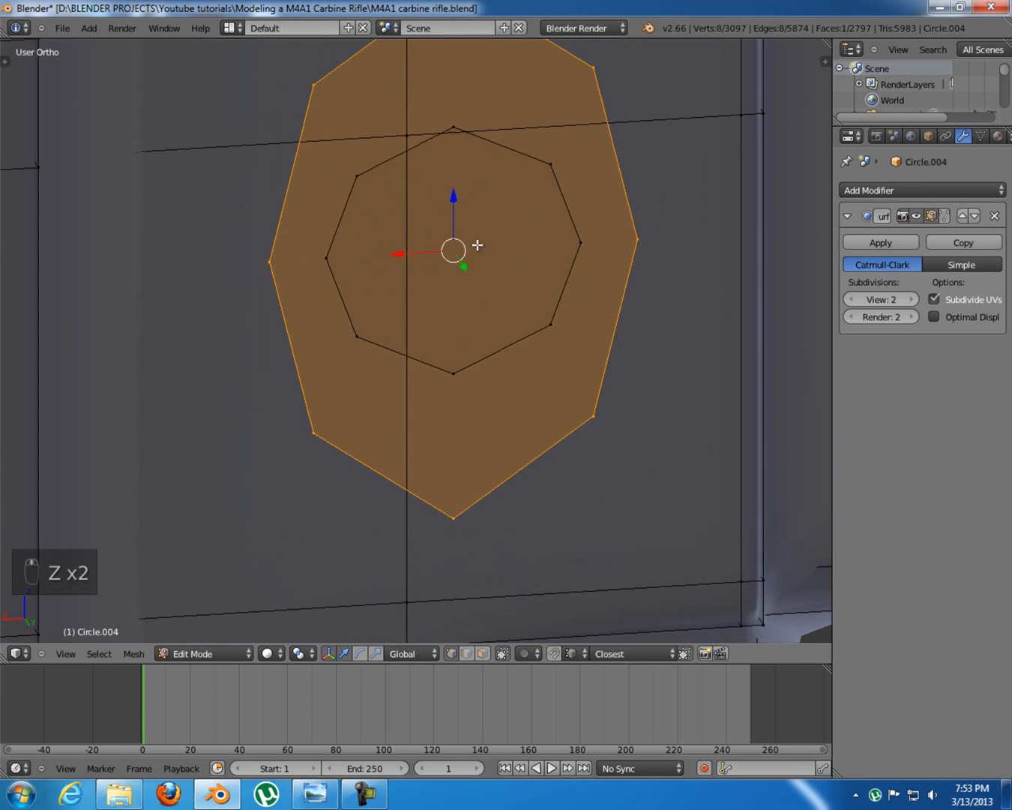
key(a)
shift+middle_drag(529, 219, 508, 230)
alt+shift+right_click(508, 185)
alt+shift+right_click(570, 138)
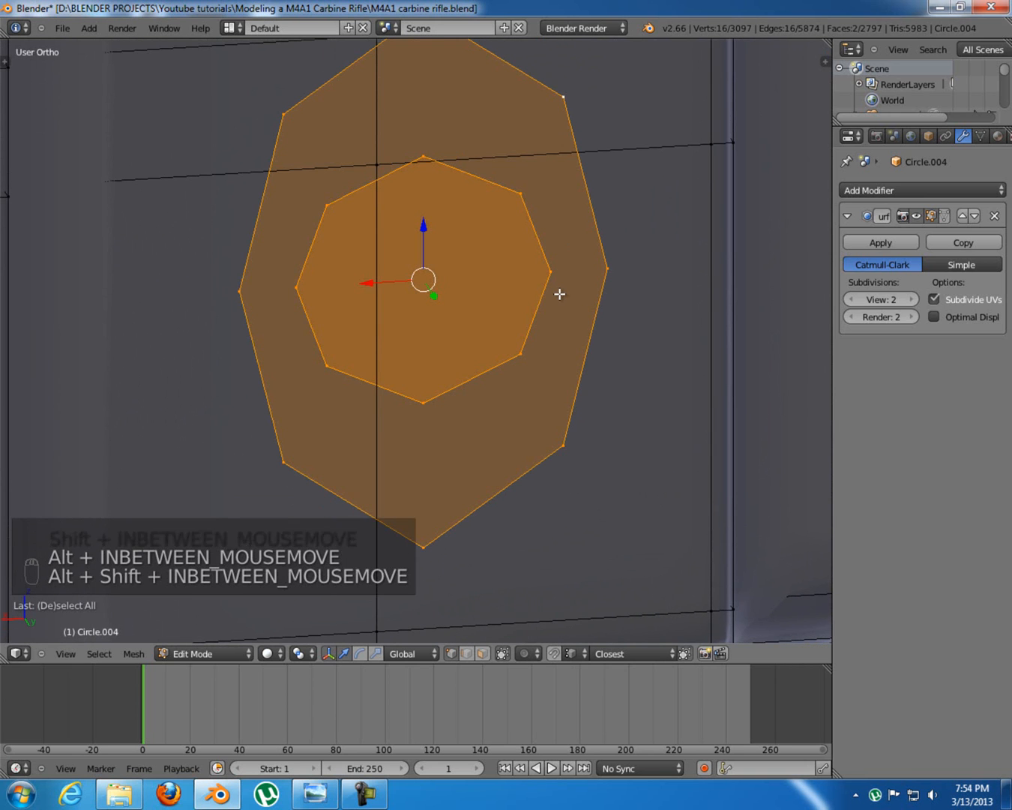
Extrude both button faces outward from the receiver surface along their normal in the top view
key(KP_7)
shift+middle_drag(558, 292, 477, 342)
middle_drag(372, 357, 465, 354)
key(KP_7)
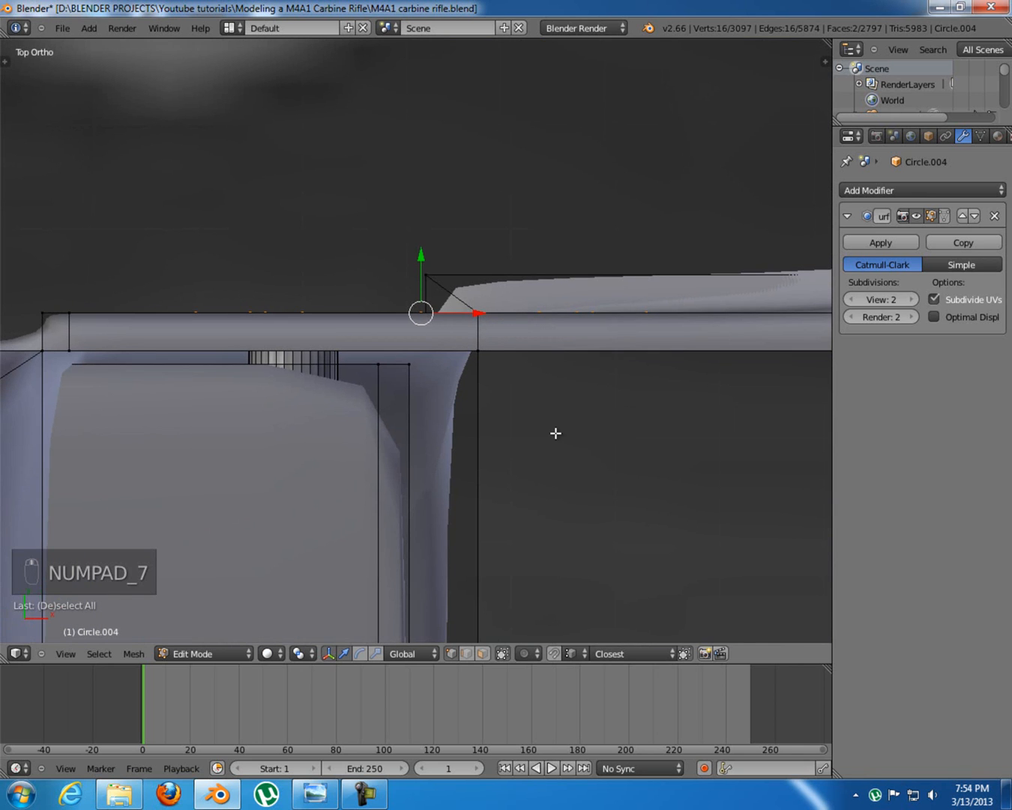
key(e)
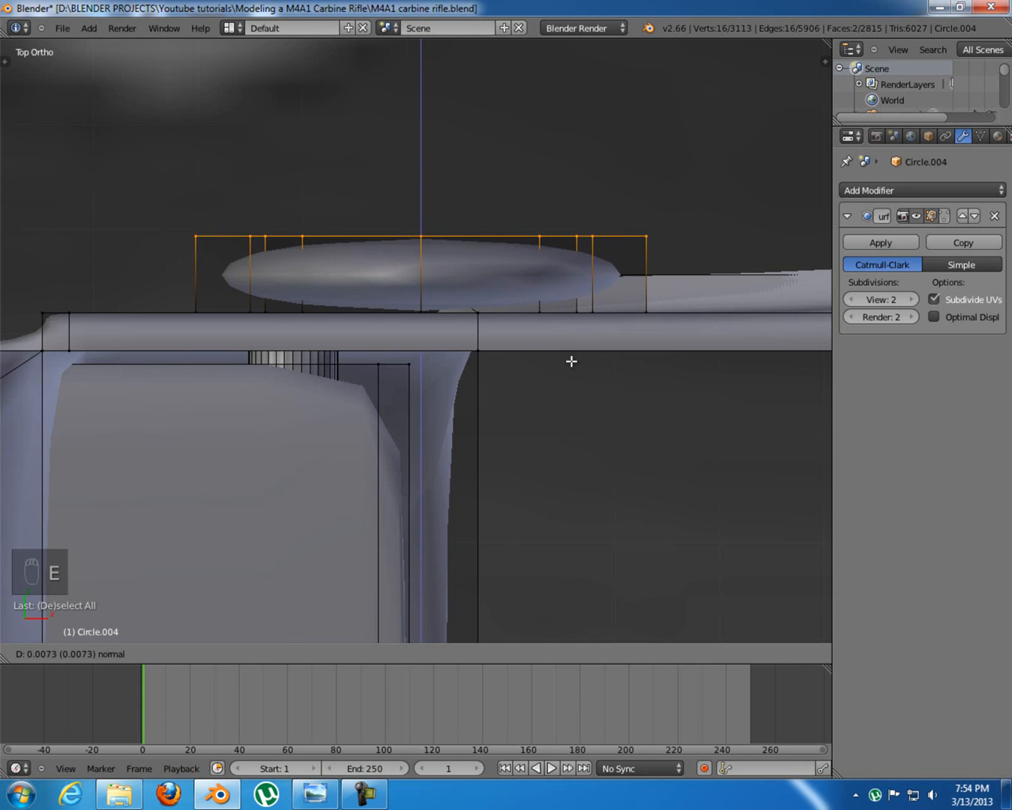
click(571, 365)
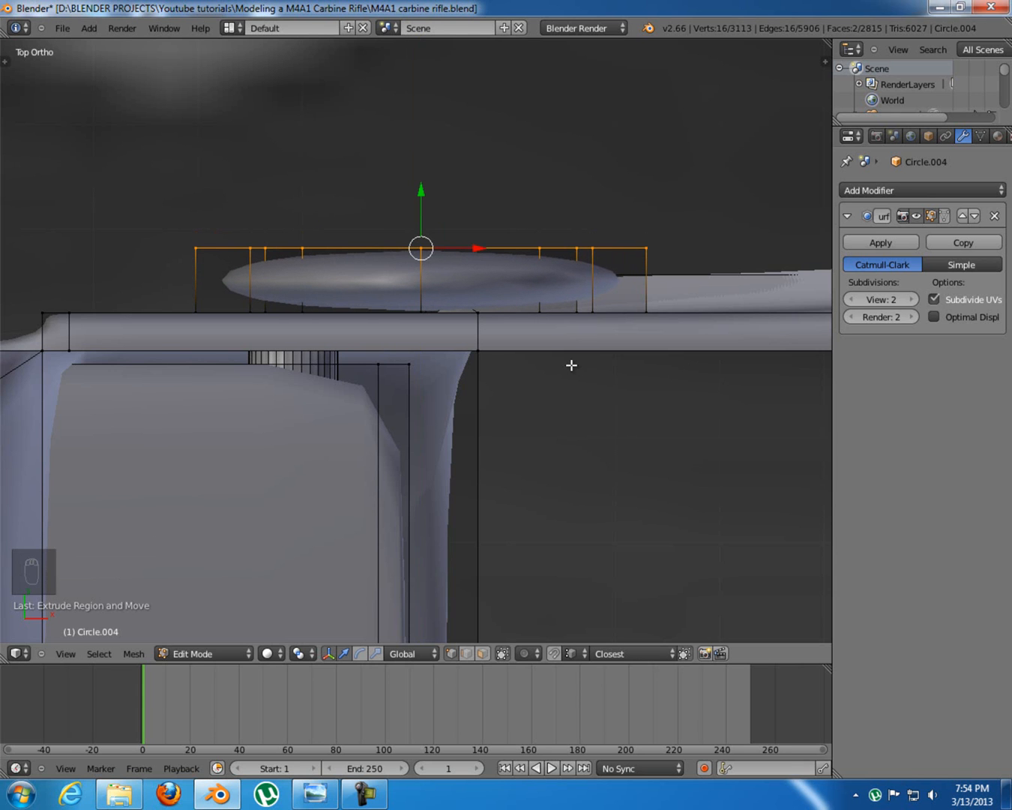
Examine the extruded button from the ejection-port side and compare its shape with the reference photo
key(ctrl+KP_1)
scroll(502, 332, down, 4)
key(z)
key(z)
mouse_move(463, 314)
middle_down()
mouse_move(511, 330)
mouse_move(463, 330)
middle_up()
scroll(491, 331, up, 4)
key(z)
key(z)
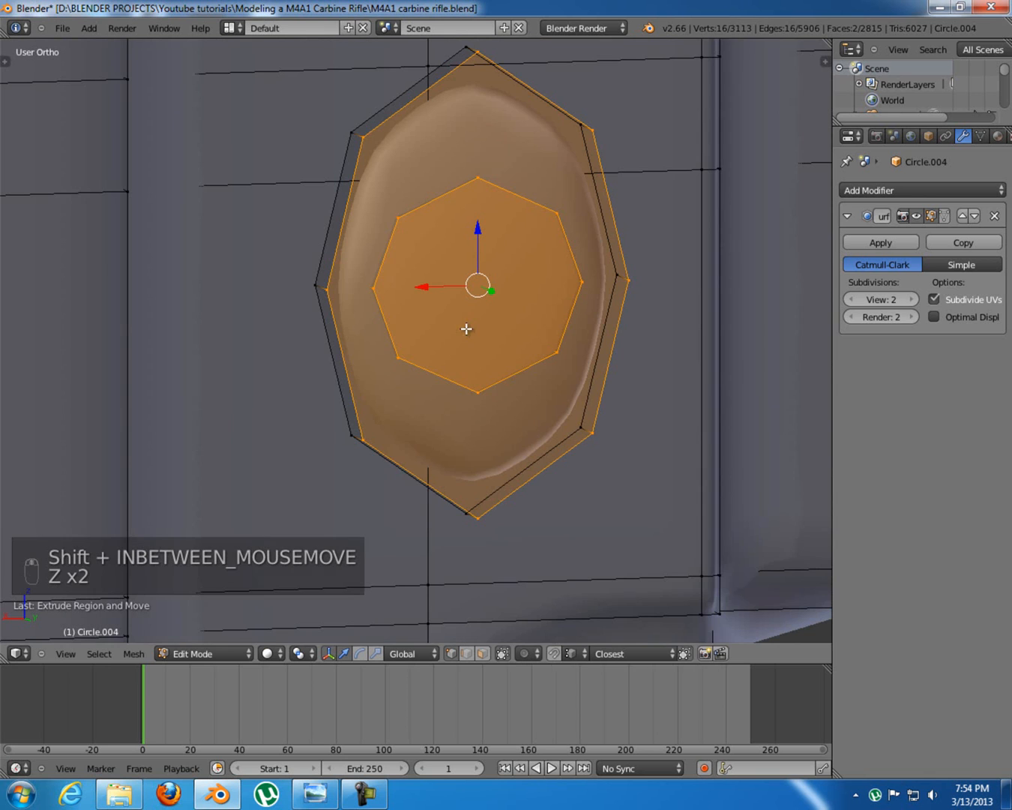
click(335, 797)
click(314, 807)
shift+middle_drag(447, 422, 441, 440)
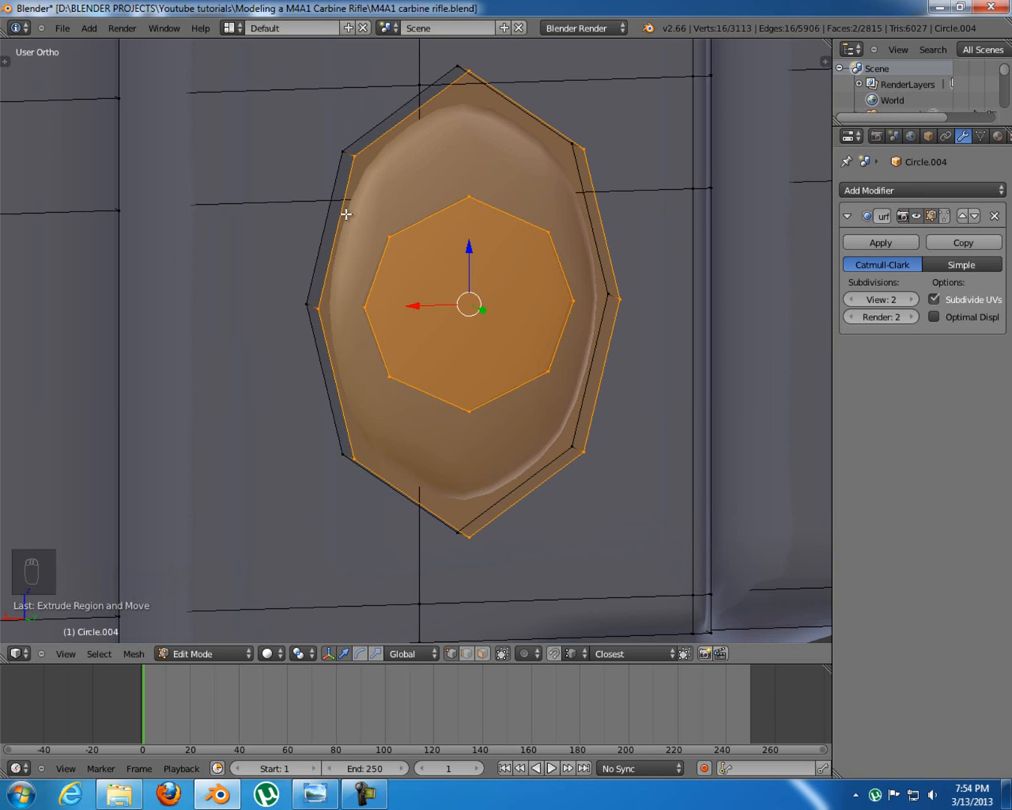
mouse_move(501, 268)
middle_down()
mouse_move(484, 271)
mouse_move(495, 272)
middle_up()
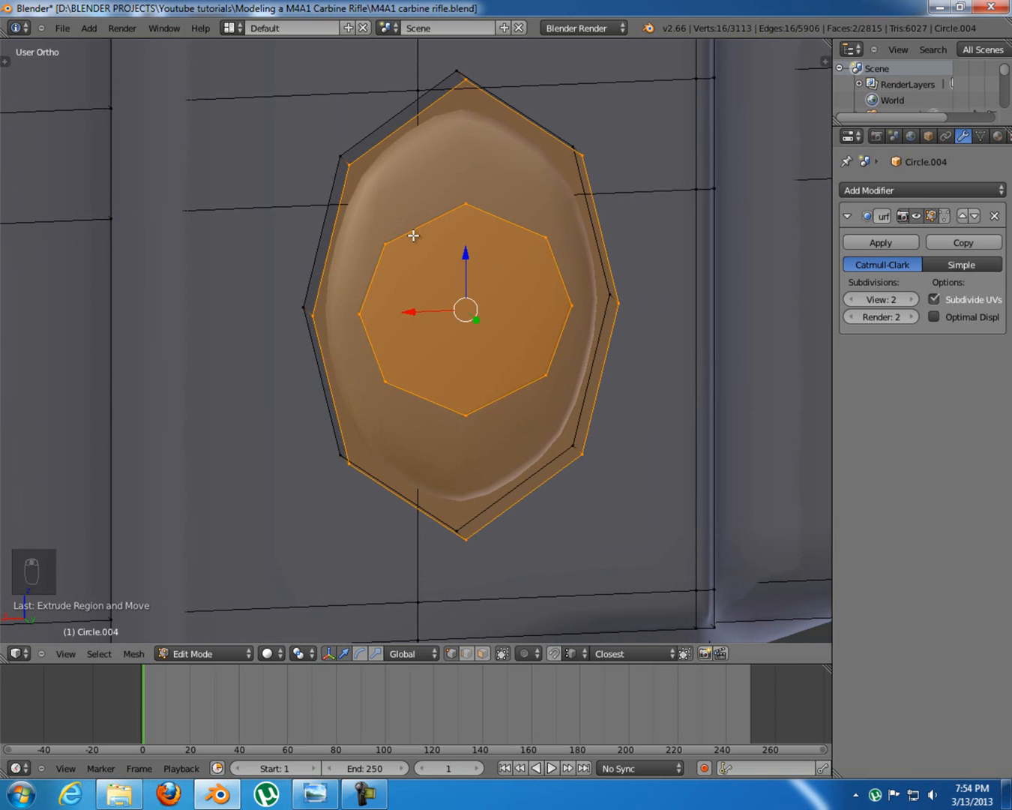
Extrude the front outline of the button's oval surround in place and scale it inward to form an inset rim
alt+right_click(378, 156)
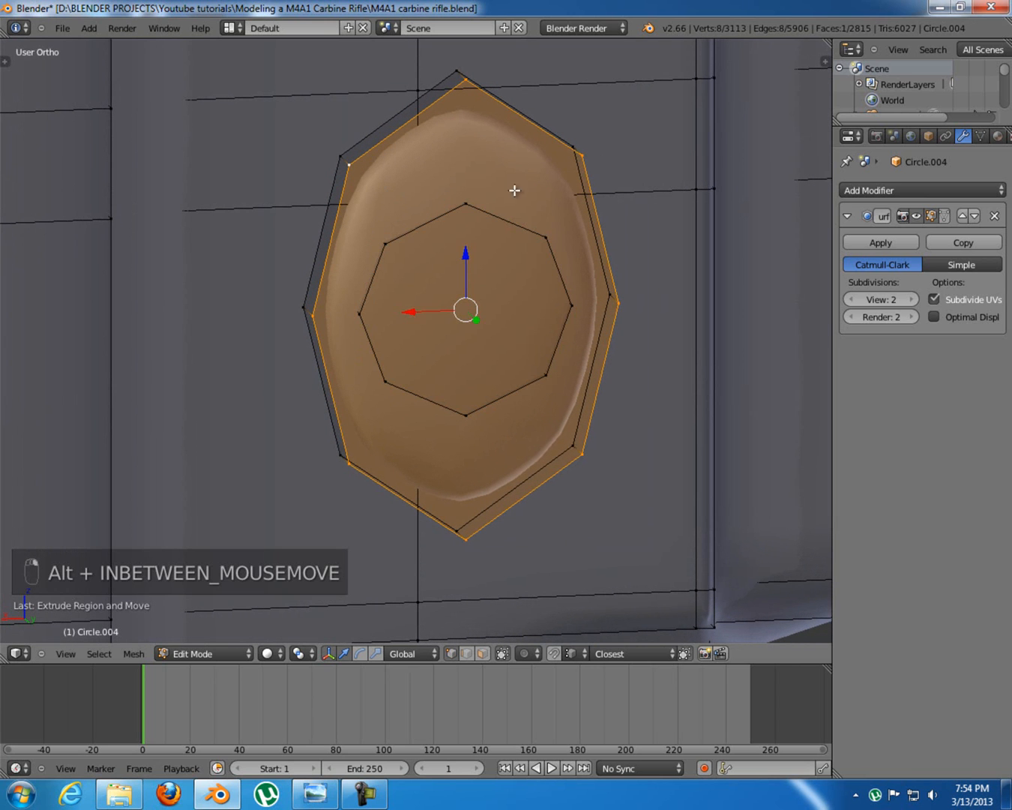
key(g)
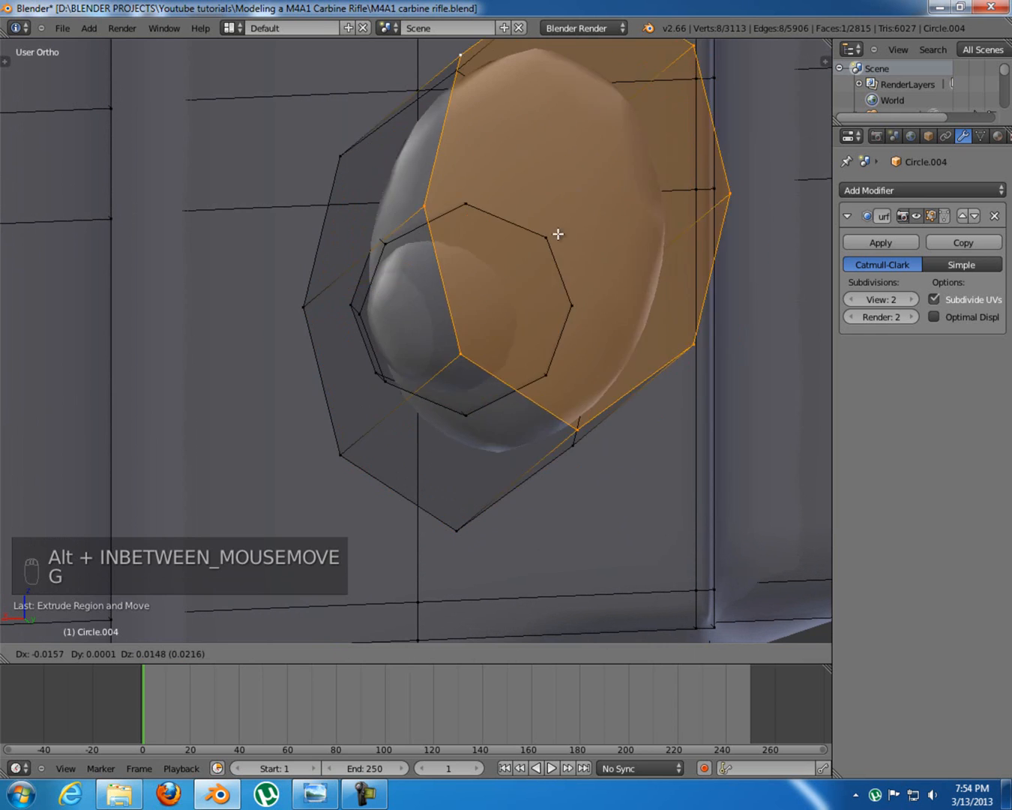
right_click(589, 245)
key(ctrl+KP_1)
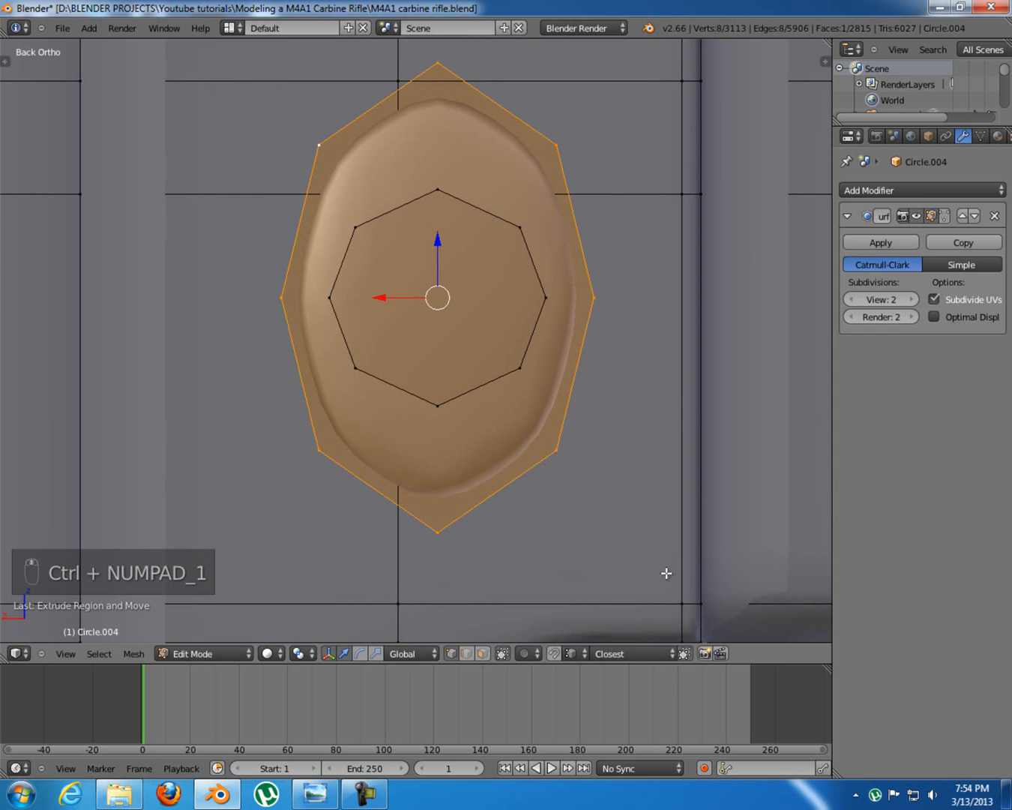
key(e)
right_click(660, 536)
key(s)
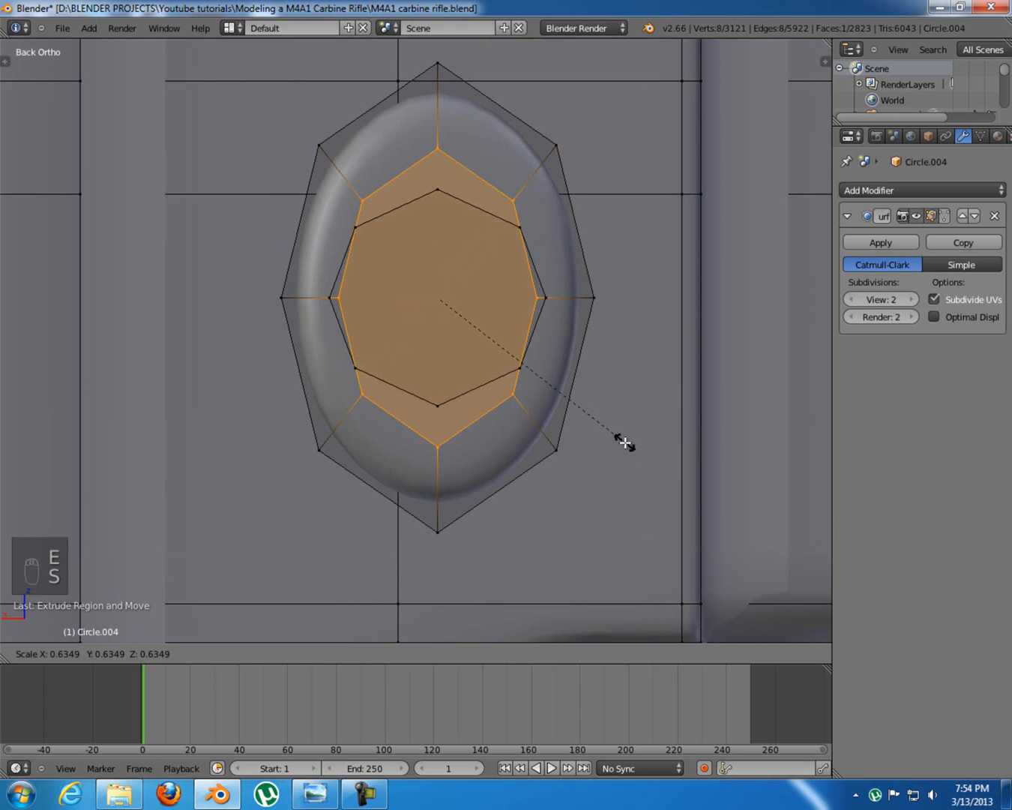
click(663, 455)
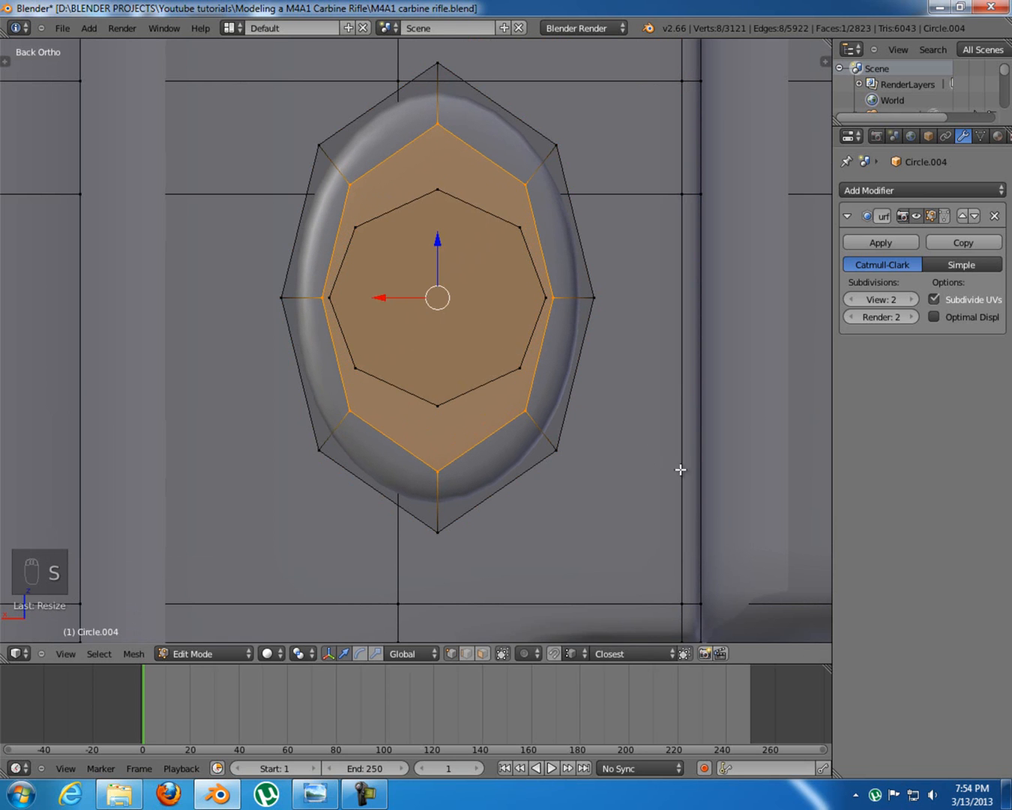
Scale the inset outline along Z by about 0.7 so it closely follows the inner octagon
key(s)
key(z)
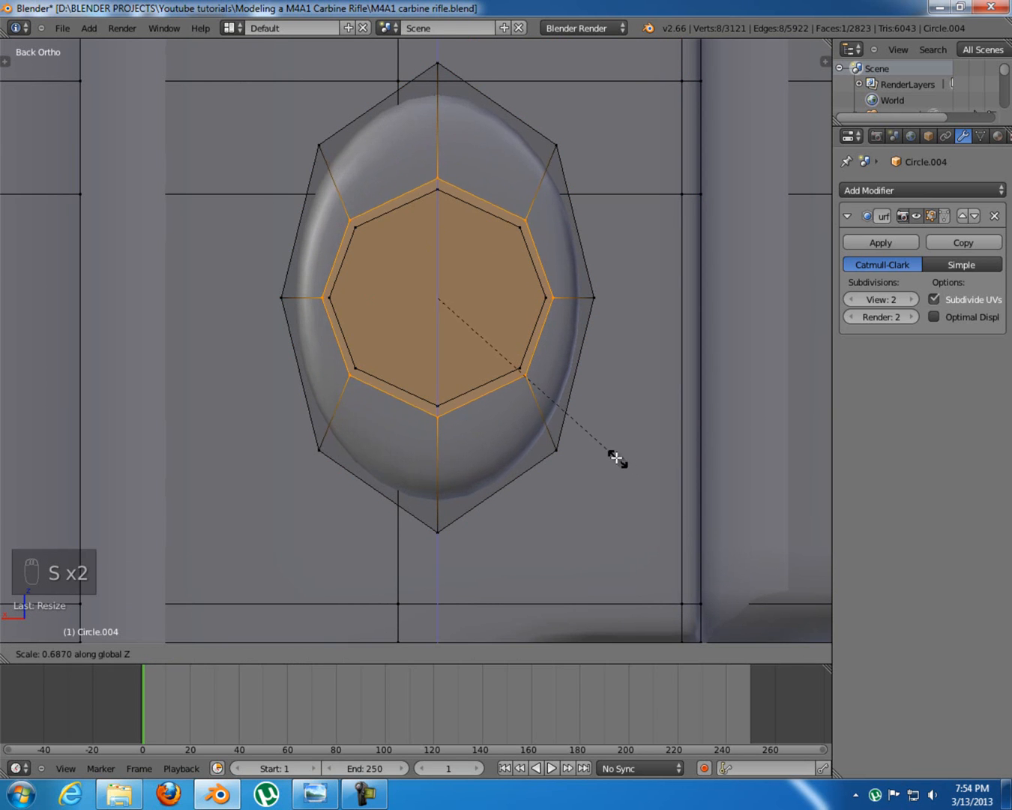
click(615, 457)
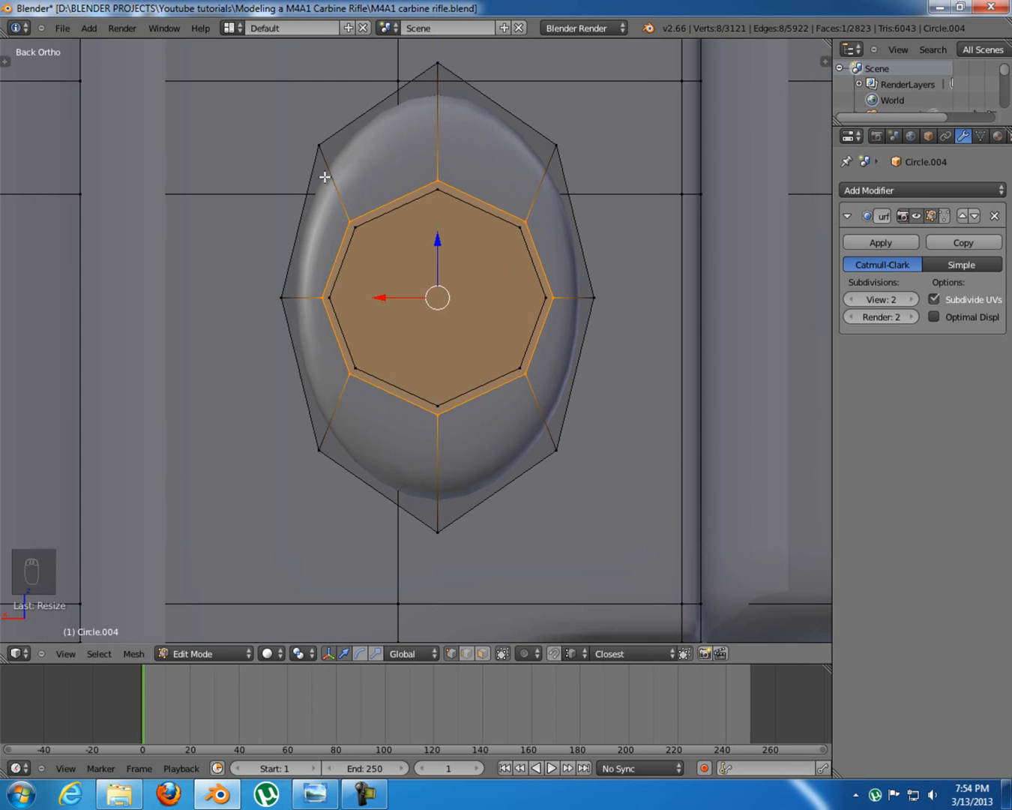
Extrude the inset face inward along its normal and push it deeper along Y to recess the surround
shift+middle_drag(513, 362, 577, 411)
key(e)
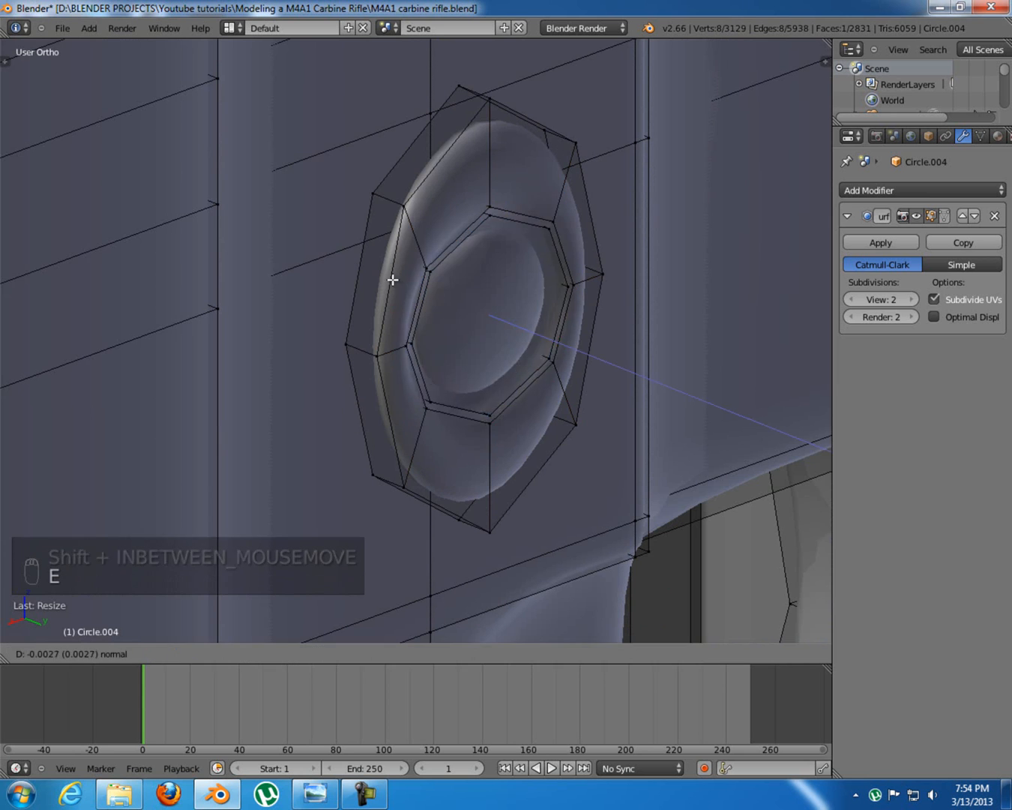
click(391, 278)
middle_drag(391, 279, 510, 321)
drag(534, 334, 393, 235)
middle_drag(393, 235, 413, 285)
Add a loop cut around the side wall of the inner round button, close to its front edge
key(KP_1)
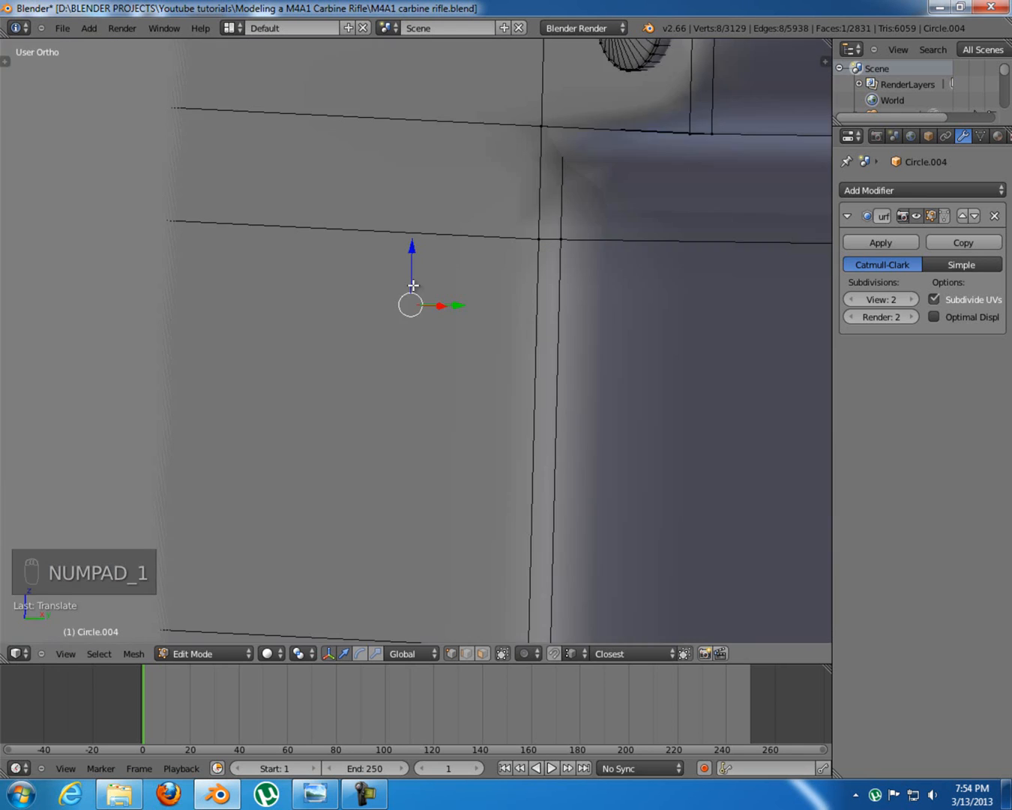
key(ctrl+KP_1)
key(z)
mouse_move(530, 319)
shift+middle_down()
mouse_move(517, 330)
mouse_move(548, 378)
shift+middle_up()
key(z)
scroll(525, 334, up, 2)
key(a)
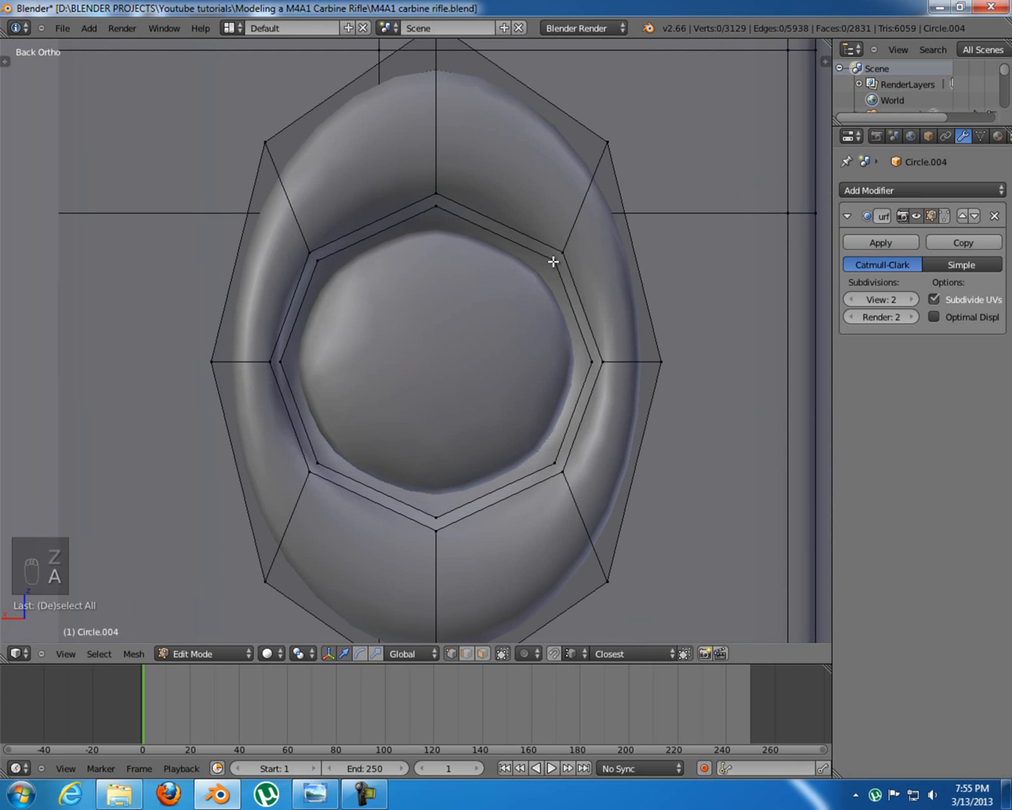
key(l)
middle_drag(543, 267, 592, 377)
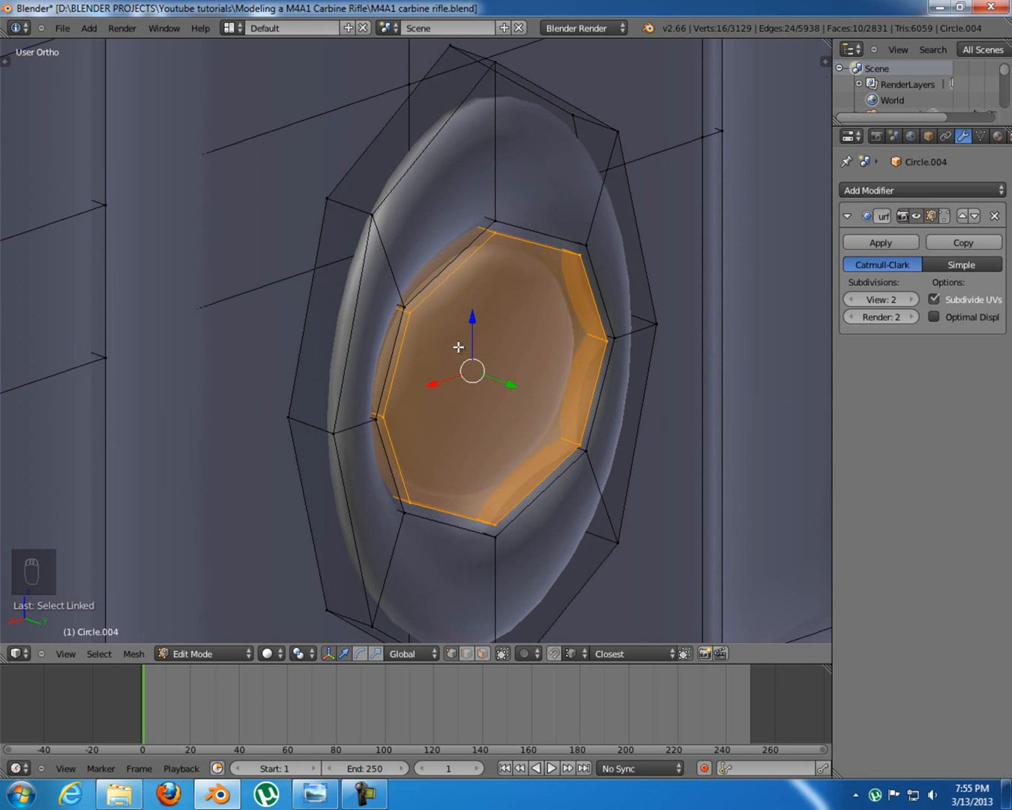
key(ctrl+r)
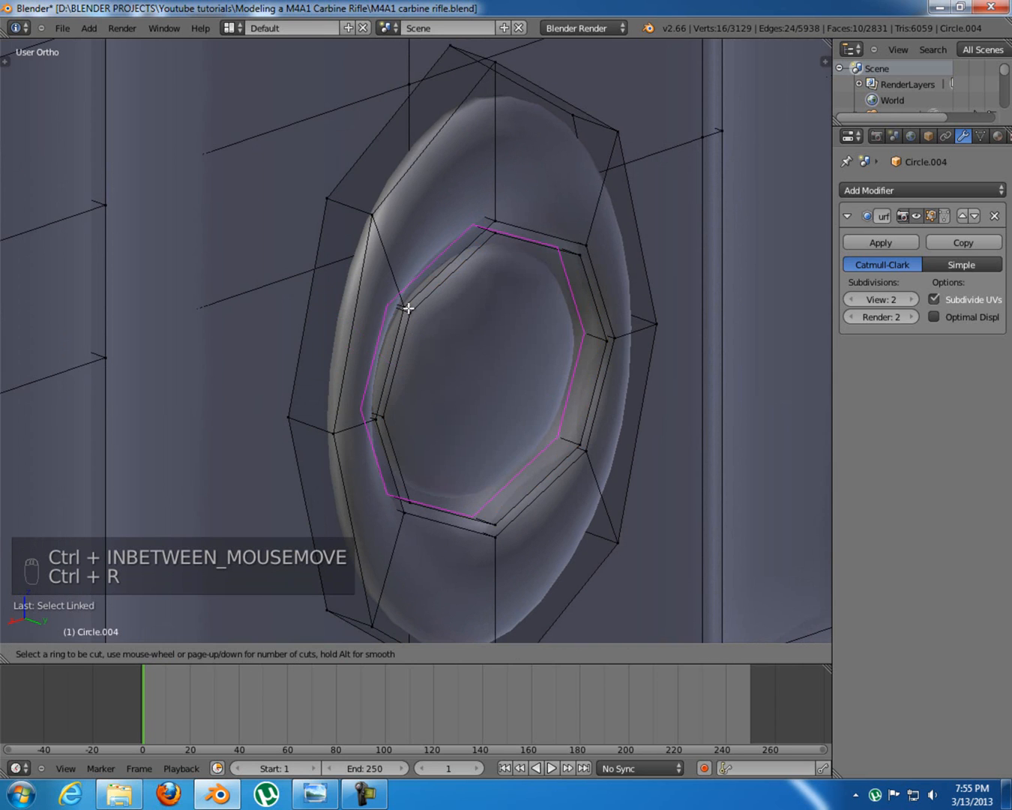
click(408, 308)
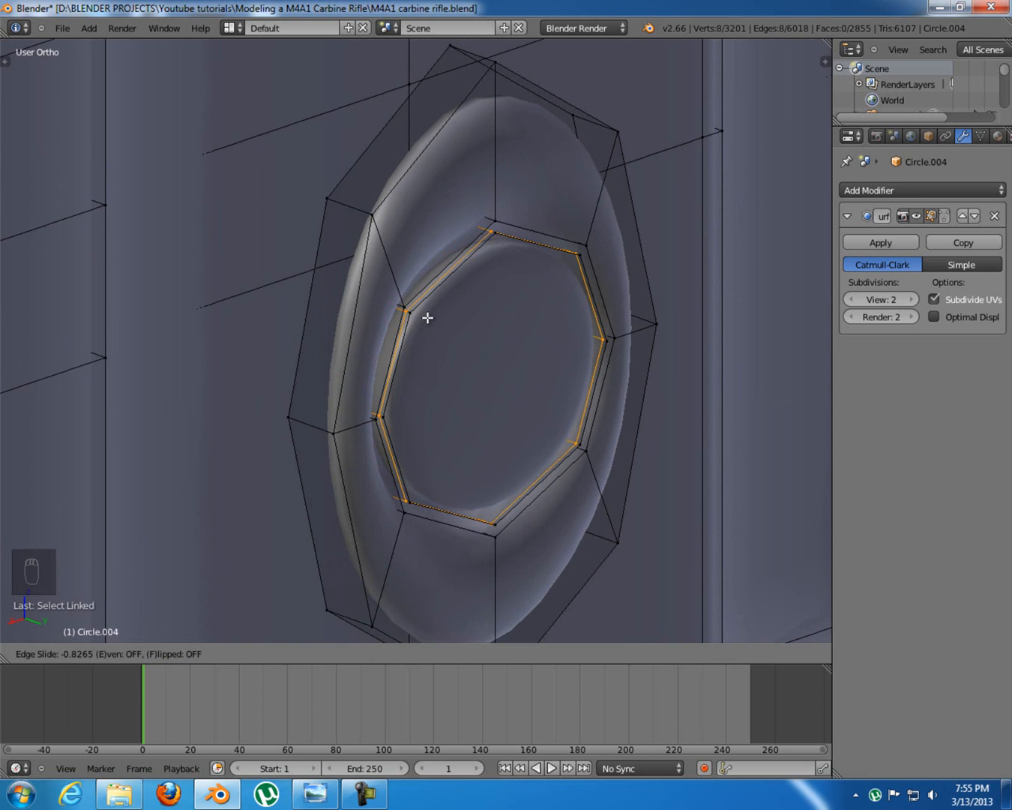
click(427, 318)
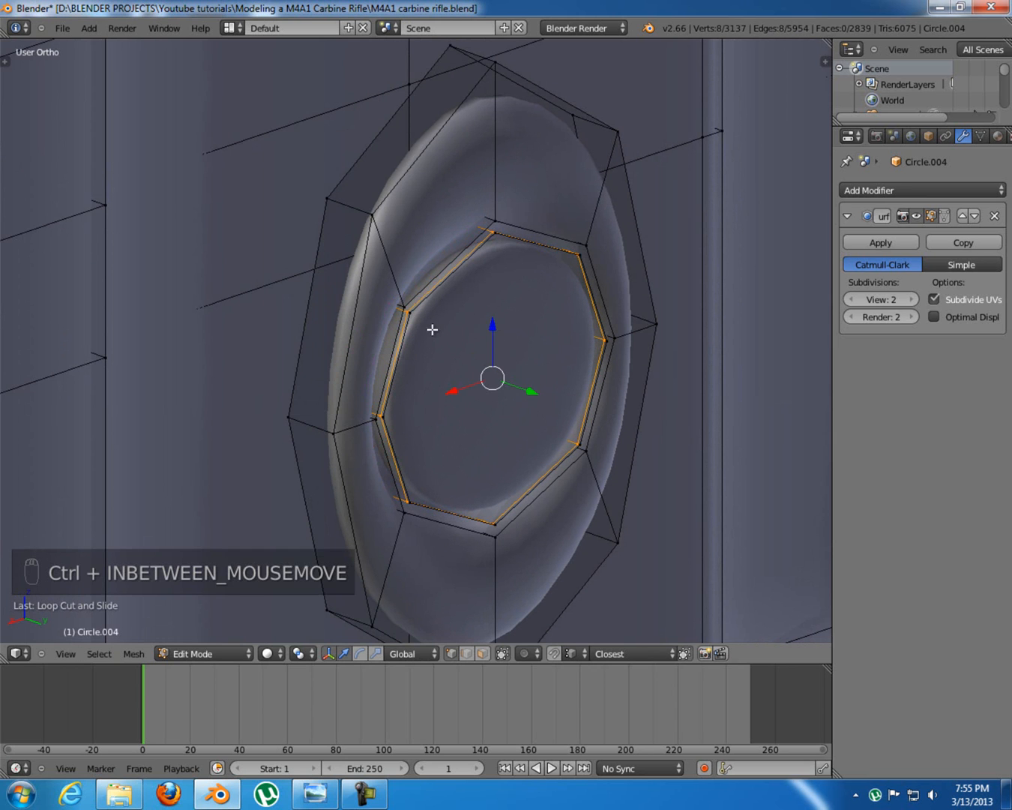
Add a loop cut around the oval surround's outer side wall, close to its front edge
key(ctrl+r)
click(353, 222)
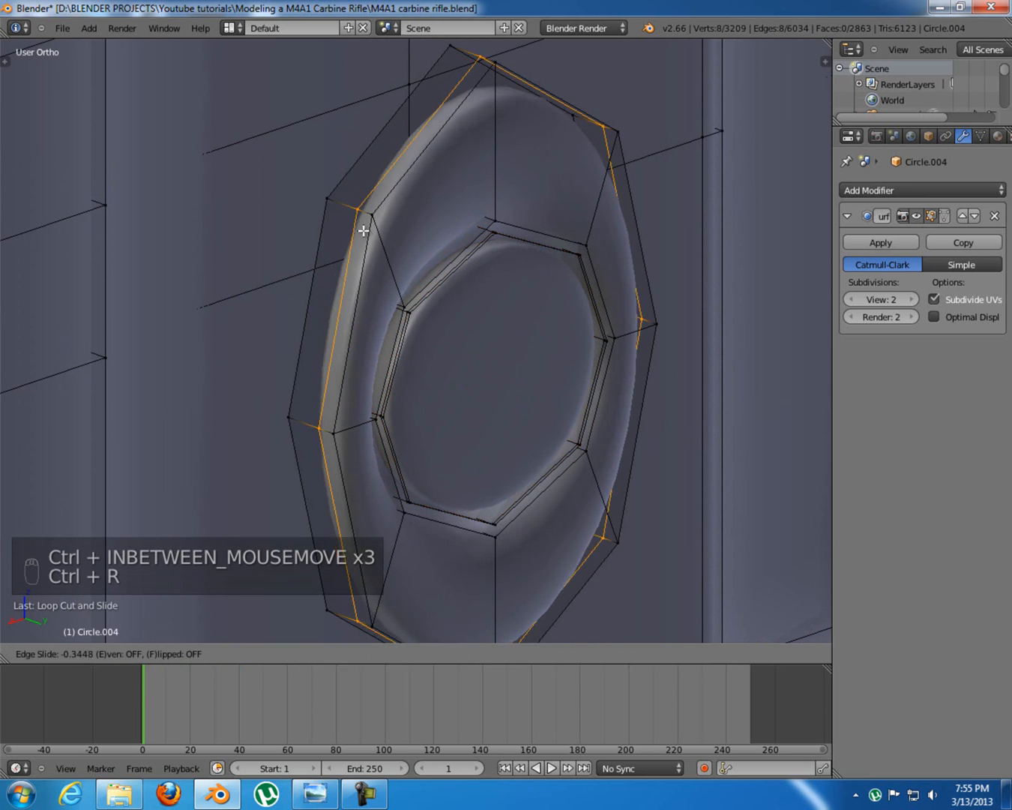
click(367, 234)
Examine the smoothed button and its surround at an angle and from the back view against the receiver
key(Tab)
mouse_move(515, 389)
middle_down()
mouse_move(484, 342)
mouse_move(403, 335)
mouse_move(346, 359)
mouse_move(551, 388)
mouse_move(426, 335)
mouse_move(461, 353)
mouse_move(409, 351)
mouse_move(383, 363)
middle_up()
key(Tab)
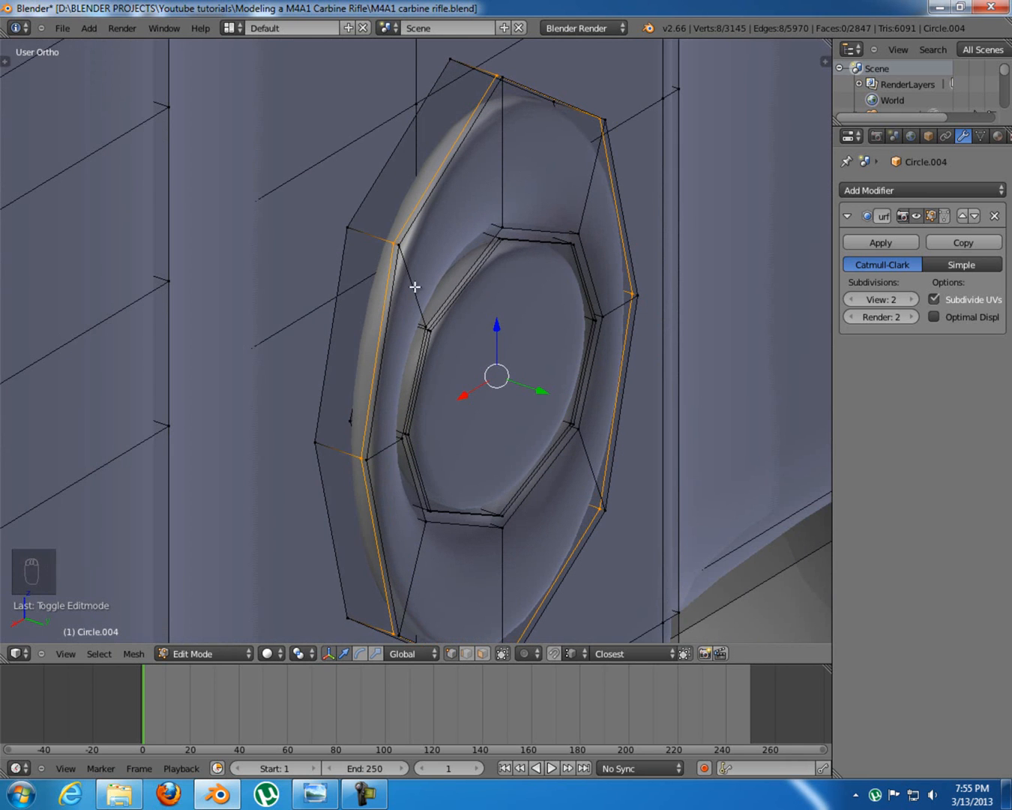
mouse_move(504, 360)
middle_down()
mouse_move(407, 350)
mouse_move(362, 316)
mouse_move(240, 350)
mouse_move(436, 355)
mouse_move(430, 361)
middle_up()
key(Tab)
key(ctrl+KP_1)
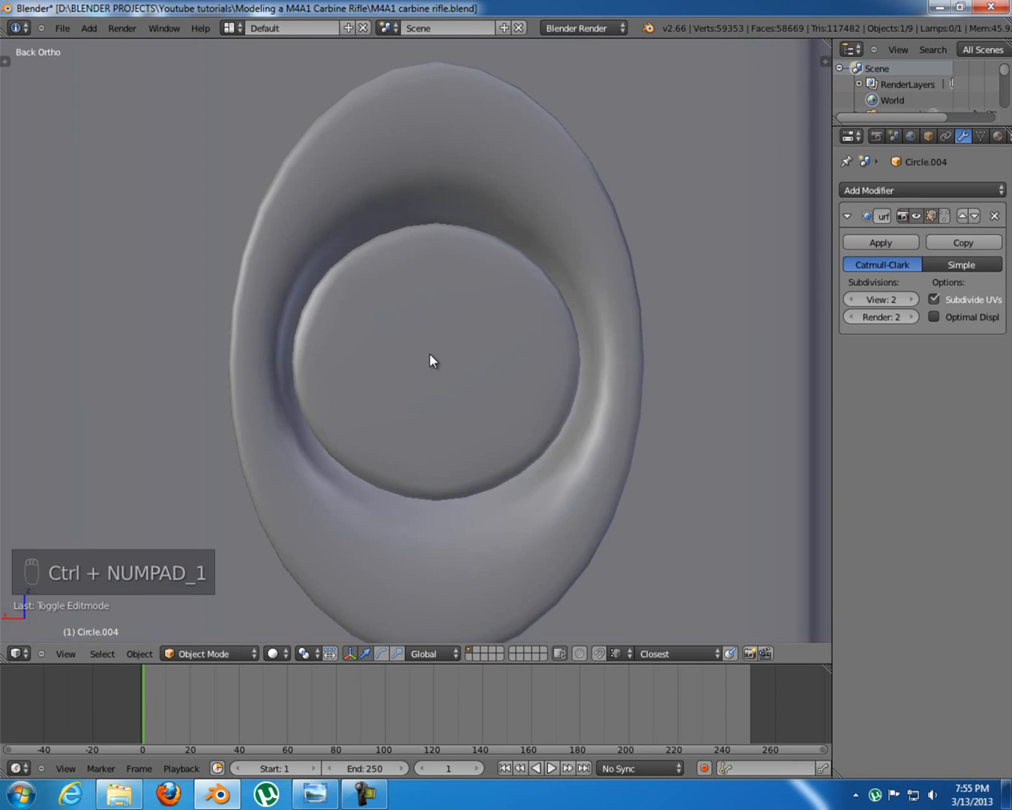
scroll(399, 359, down, 6)
scroll(390, 402, down, 5)
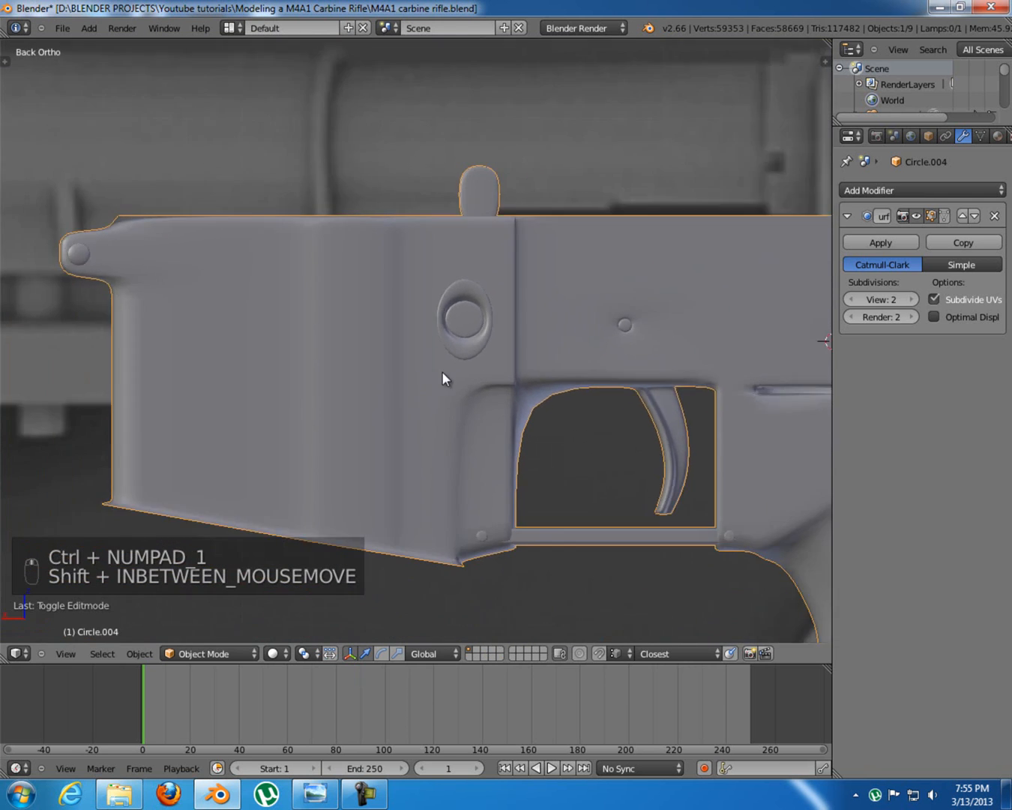
scroll(466, 374, up, 4)
scroll(450, 391, up, 1)
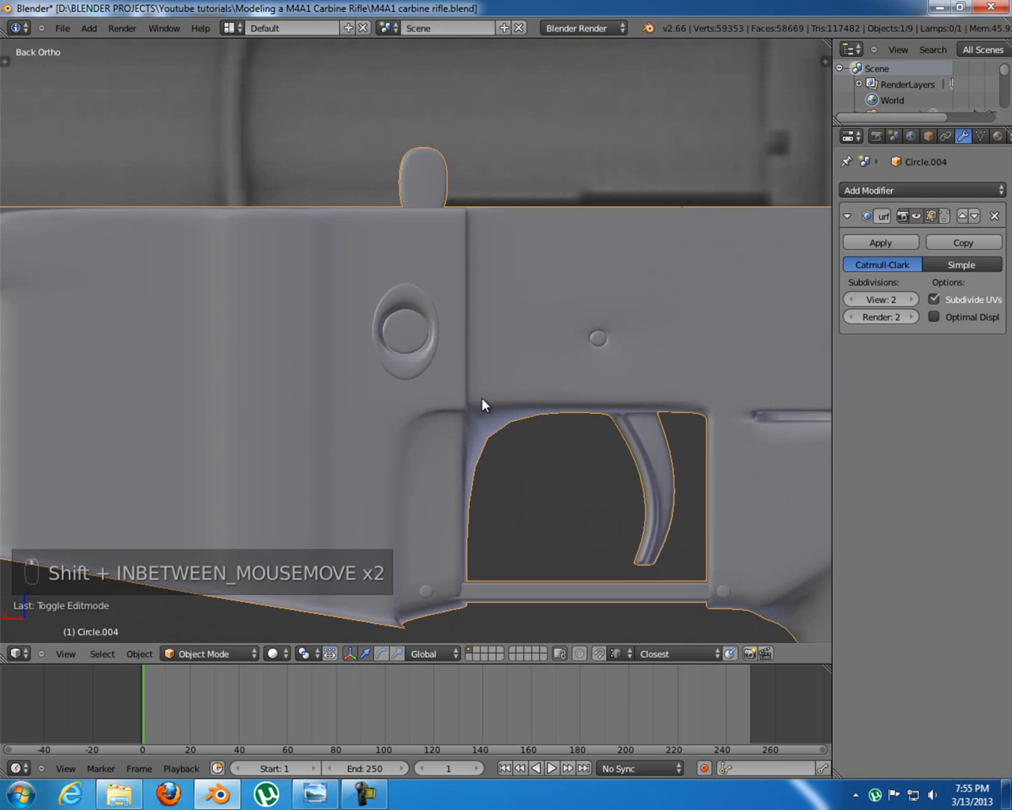
scroll(468, 398, down, 1)
Compare the button's placement and the surrounding receiver surface with the reference photo
click(314, 793)
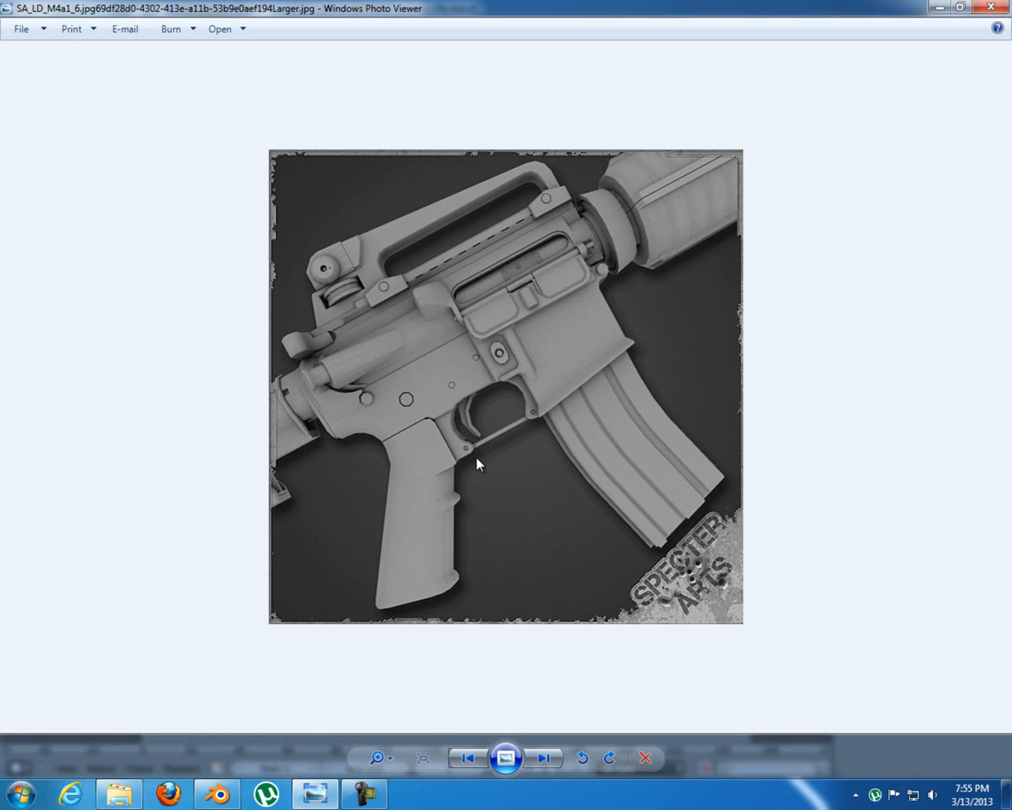
click(330, 792)
scroll(476, 332, up, 2)
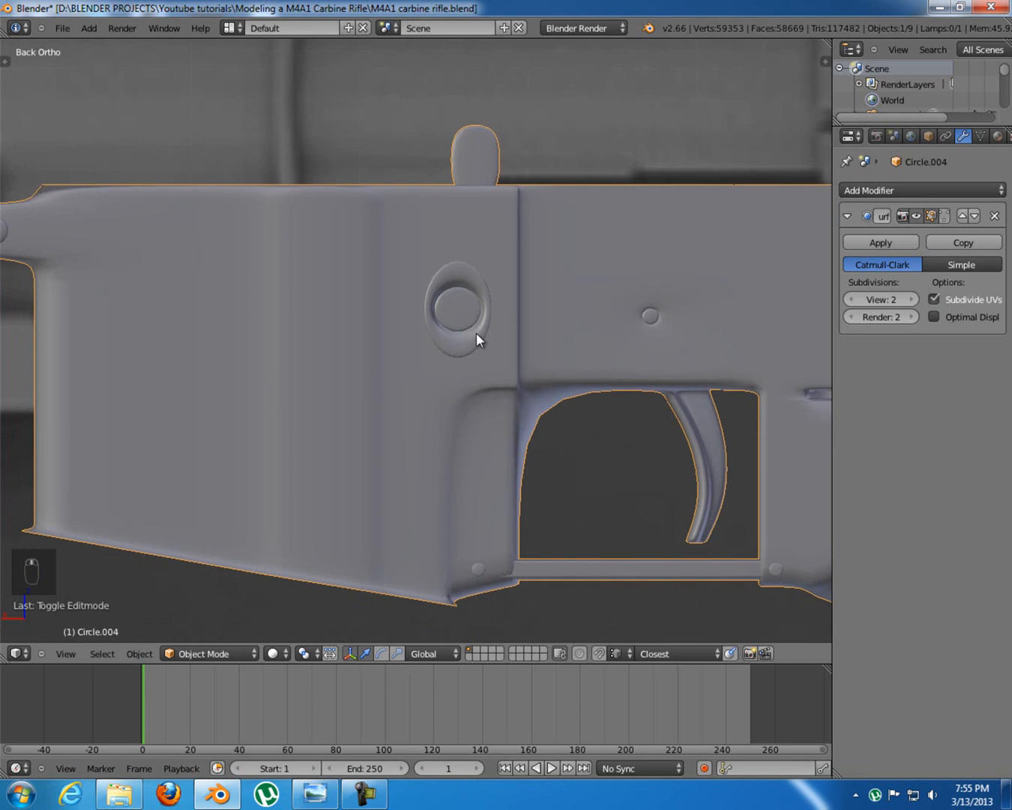
key(Tab)
shift+middle_drag(501, 315, 475, 310)
scroll(464, 309, up, 2)
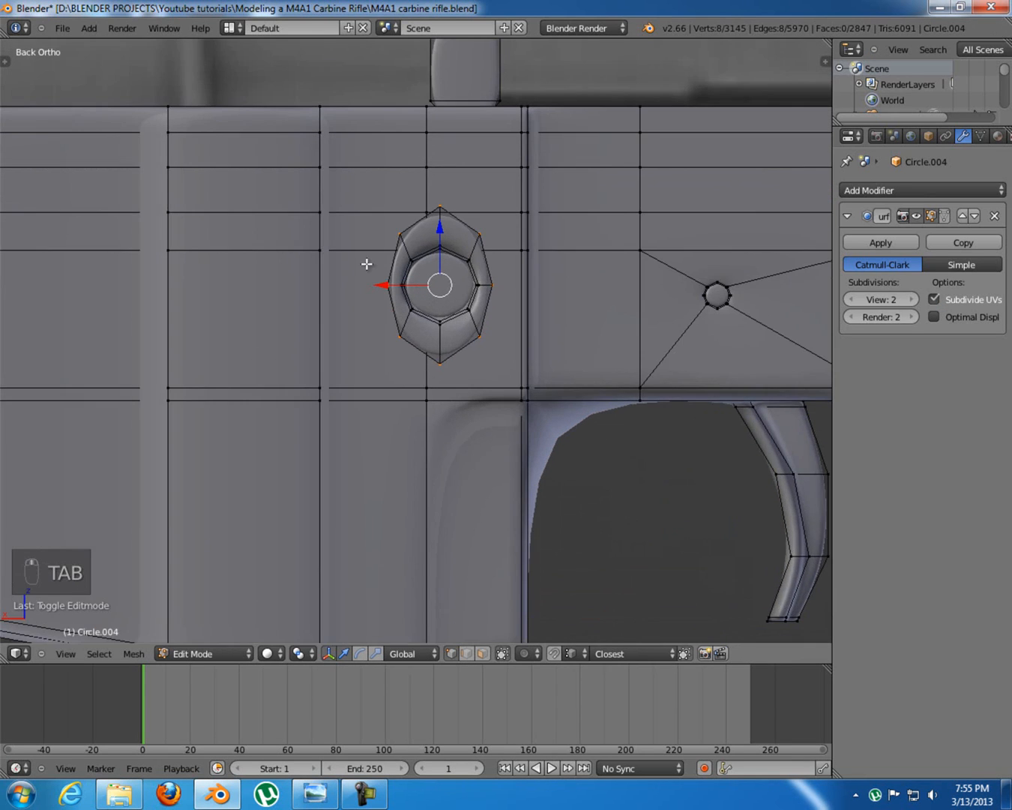
shift+middle_drag(365, 265, 382, 257)
scroll(384, 258, down, 1)
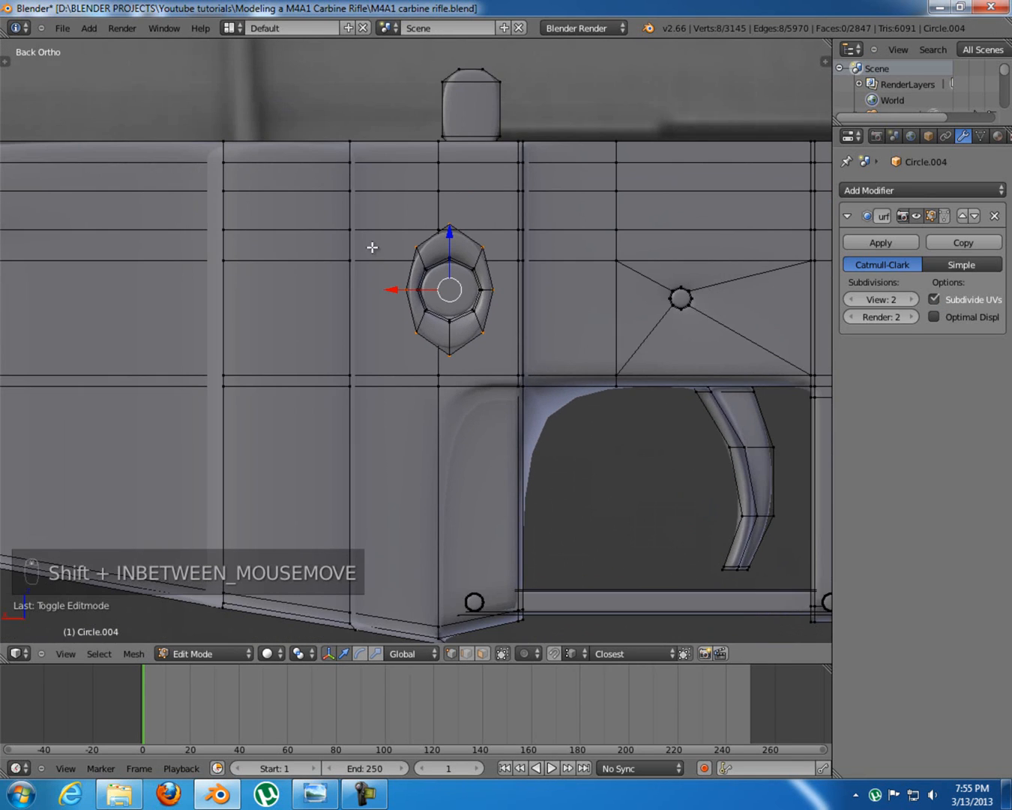
click(315, 794)
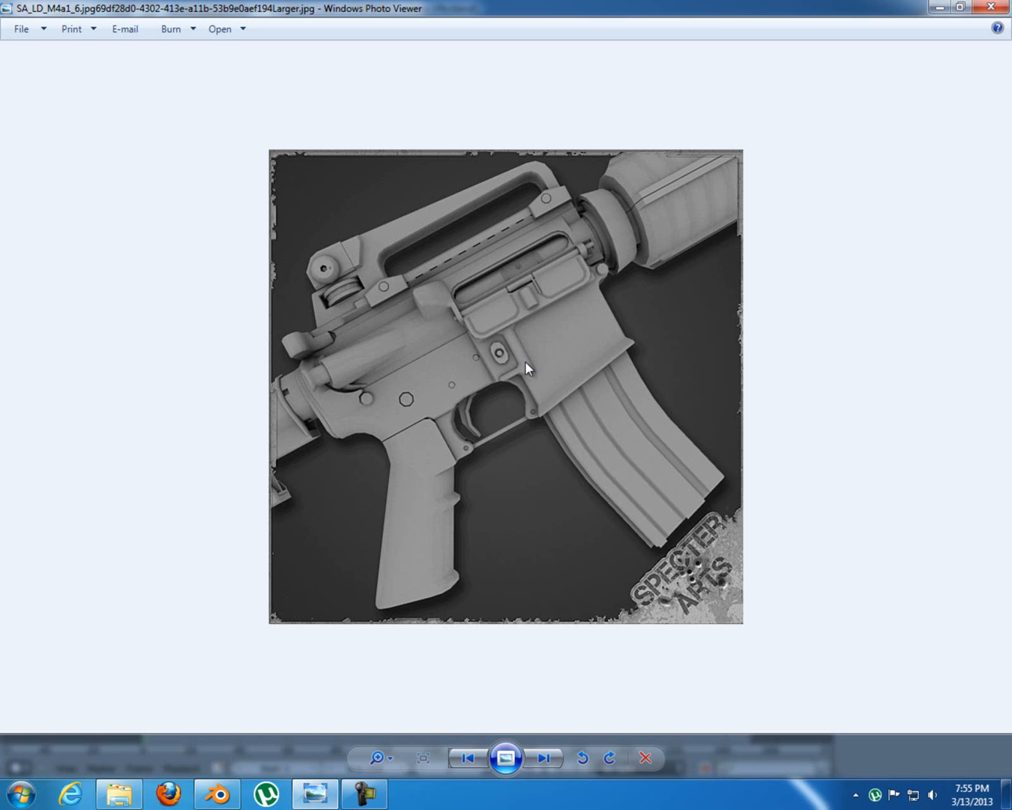
click(321, 796)
key(ctrl+r)
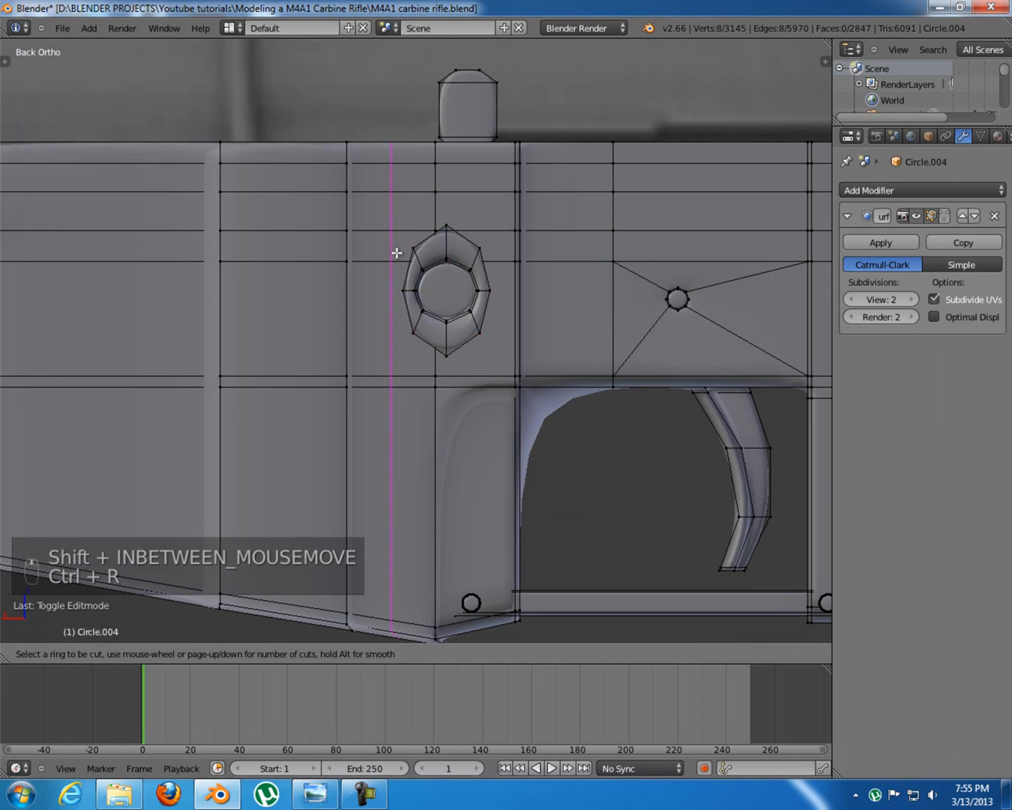
click(402, 167)
middle_drag(401, 167, 344, 348)
middle_drag(428, 352, 326, 367)
key(ctrl+KP_1)
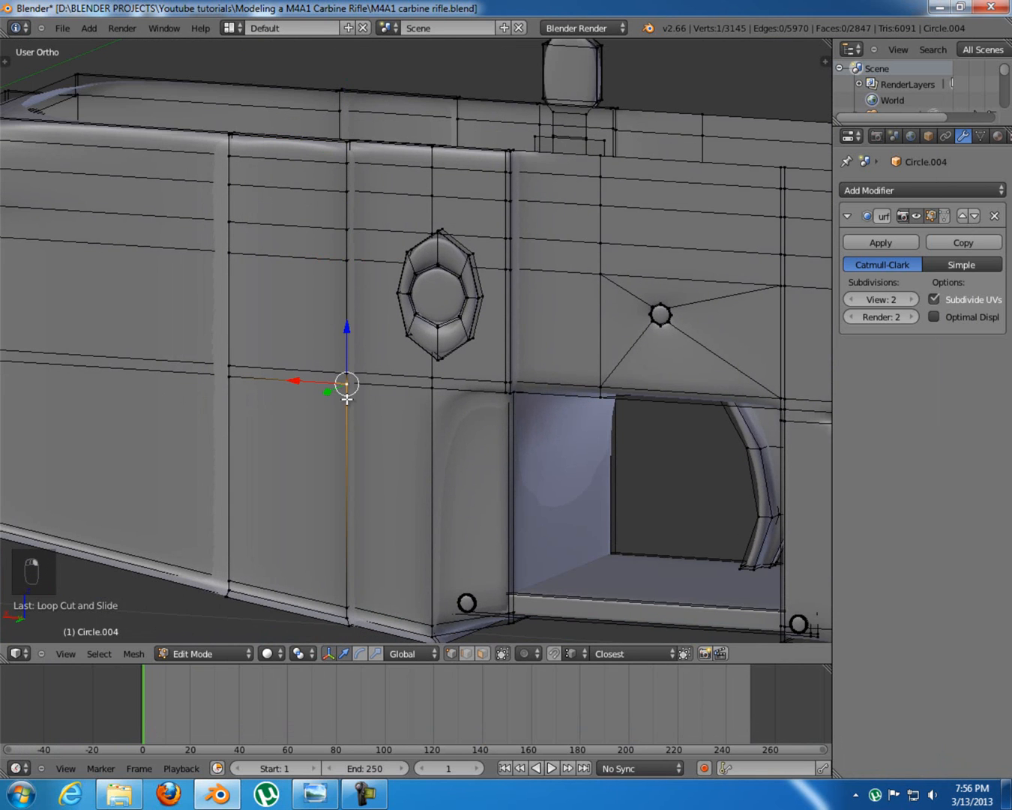
Select the inner button together with its oval surround and move them up along Z and slightly toward the trigger along X
click(315, 794)
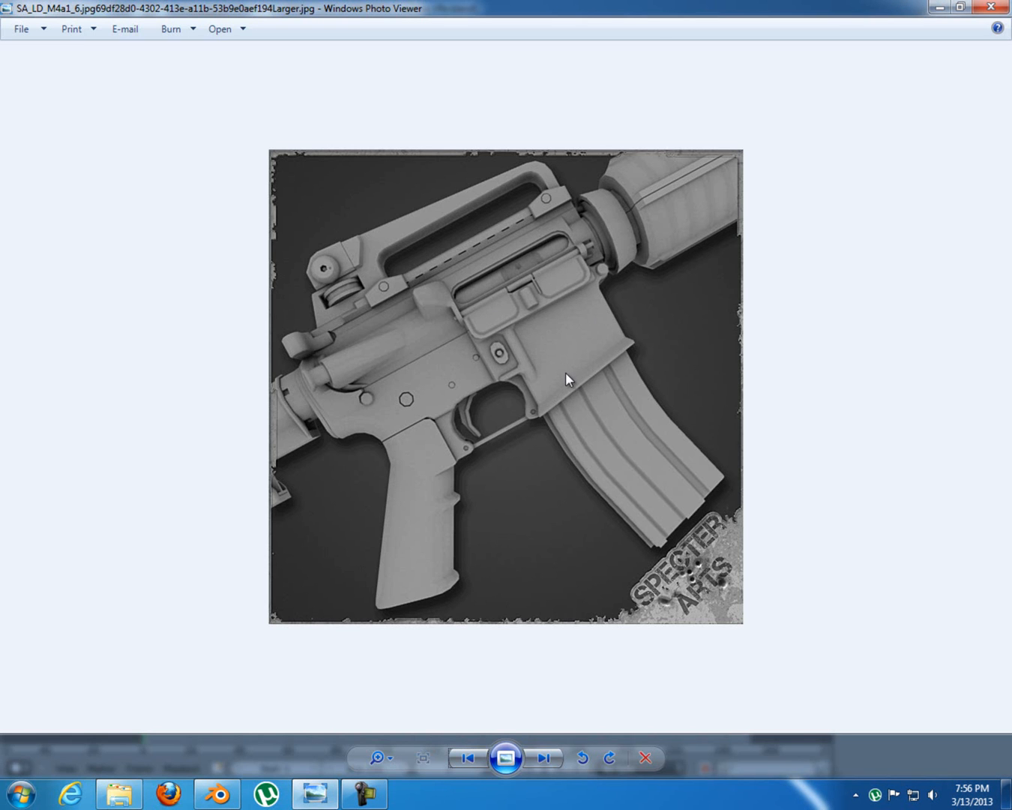
click(307, 804)
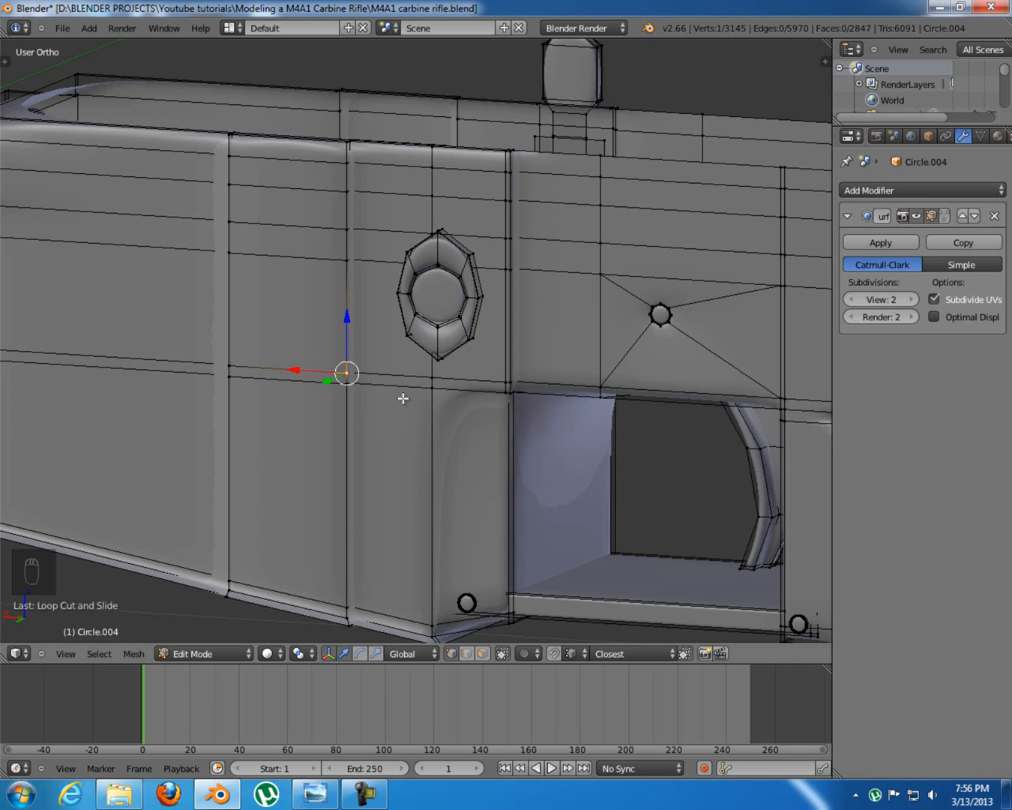
key(ctrl+KP_1)
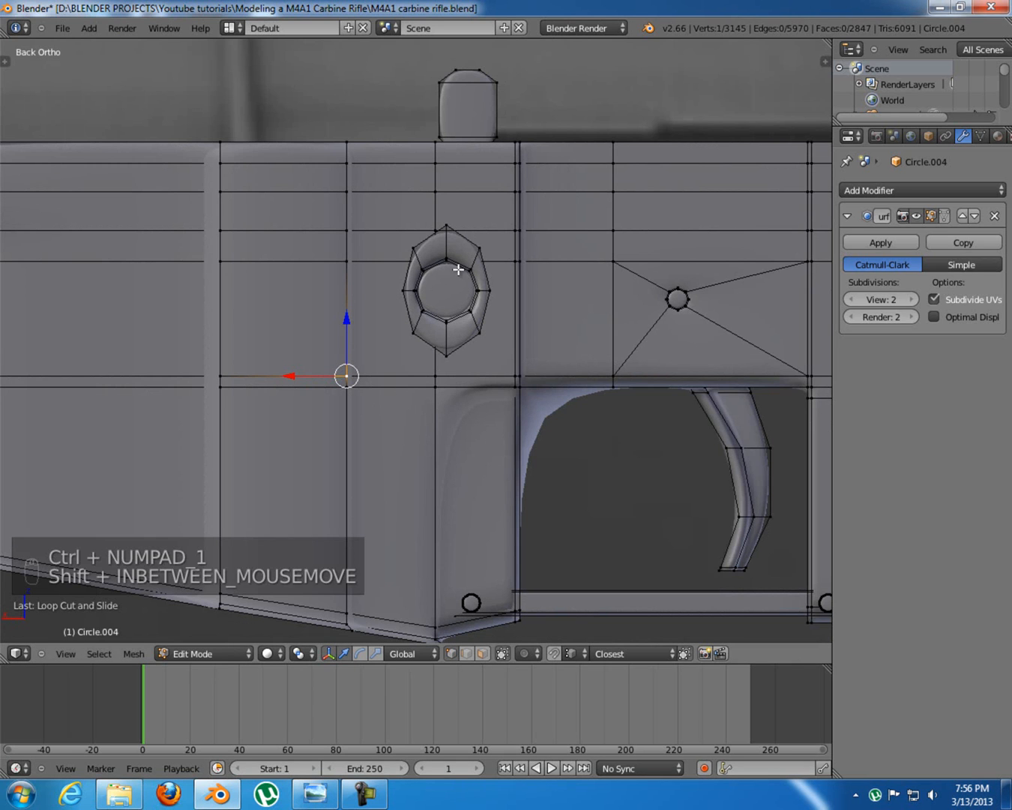
key(a)
key(l)
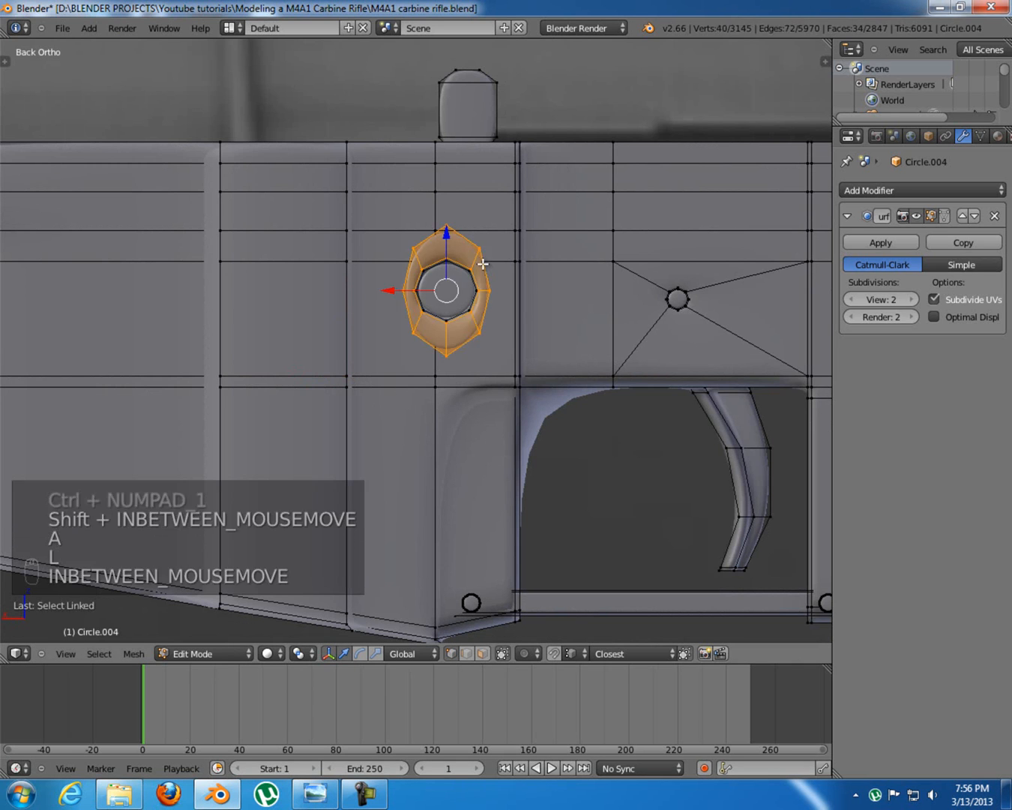
key(l)
drag(447, 234, 445, 195)
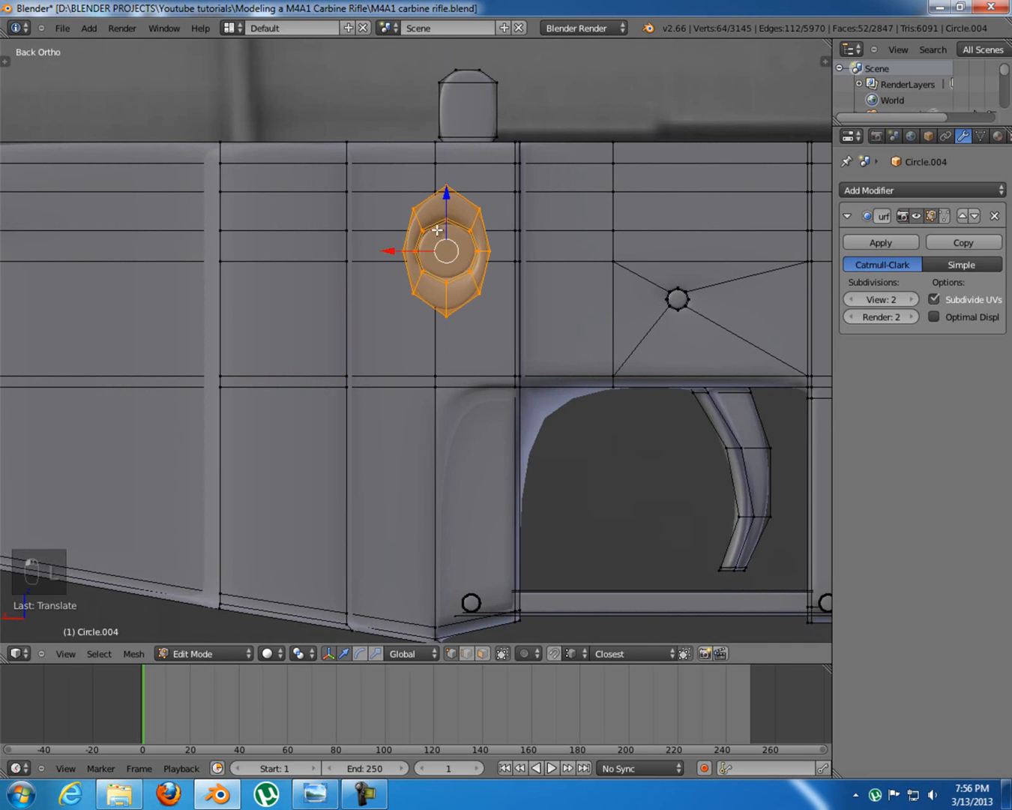
drag(390, 251, 405, 250)
Add two vertical loop cuts through the receiver between the button and the vertical edge ahead of it
shift+middle_drag(573, 279, 558, 287)
scroll(559, 292, up, 2)
scroll(558, 291, down, 2)
key(ctrl+r)
click(374, 173)
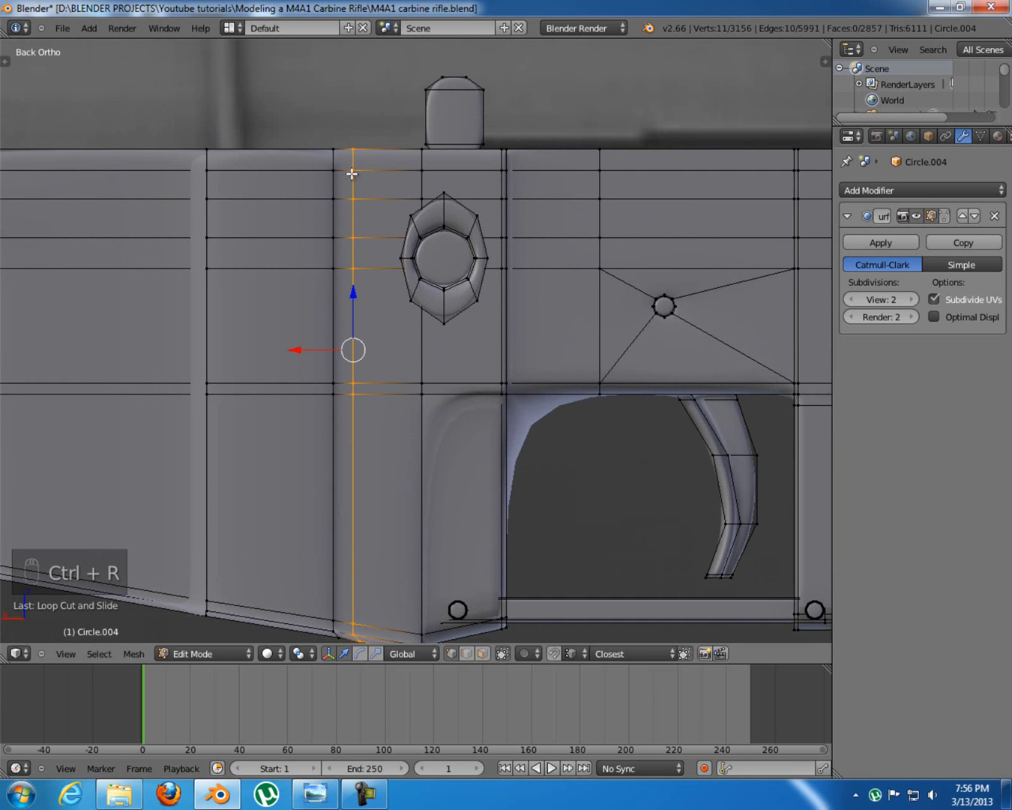
click(350, 174)
key(ctrl+r)
click(383, 169)
click(388, 172)
Add two horizontal loop cuts across the receiver between the button and the top edge of the trigger opening
key(ctrl+r)
click(421, 346)
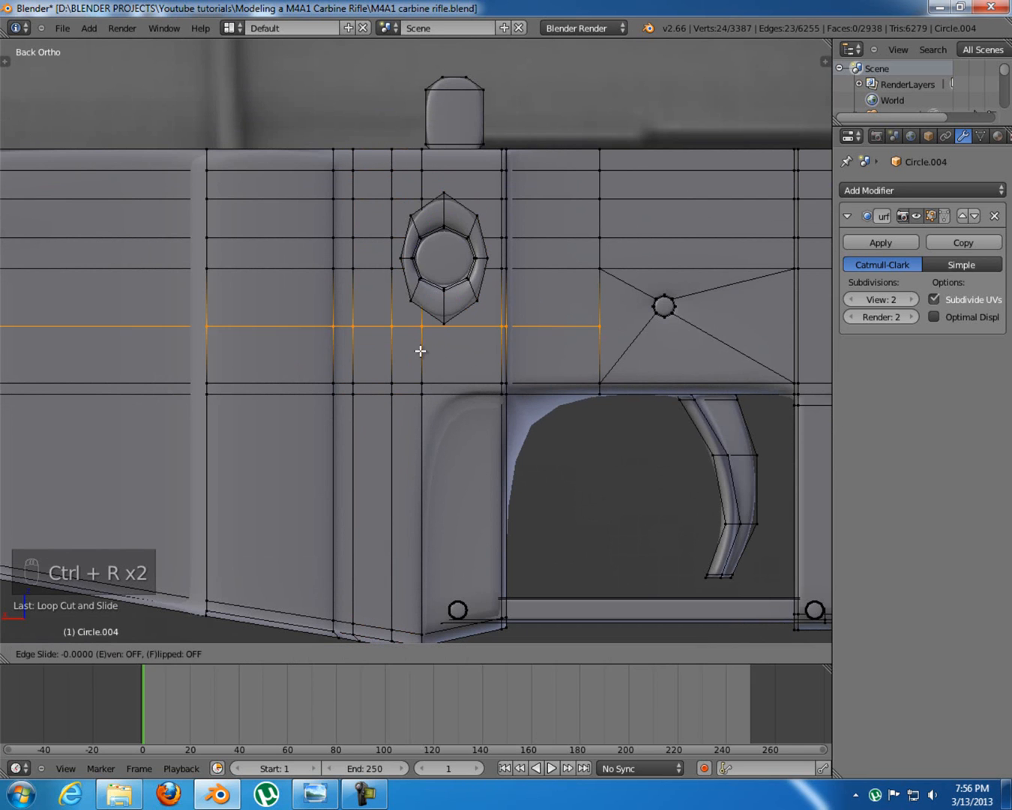
click(421, 343)
key(ctrl+r)
click(387, 355)
click(389, 360)
Select the L-shaped strip of receiver faces ahead of and below the oval button and extrude it outward by about 0.0045
key(ctrl+Tab)
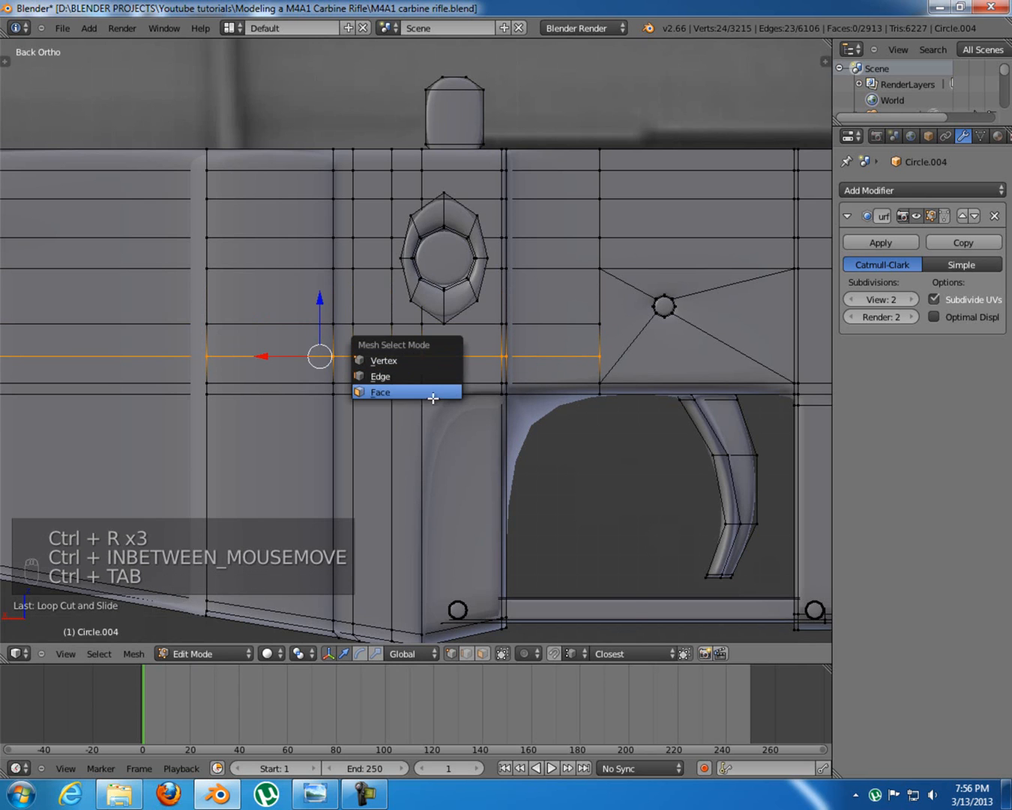
click(432, 391)
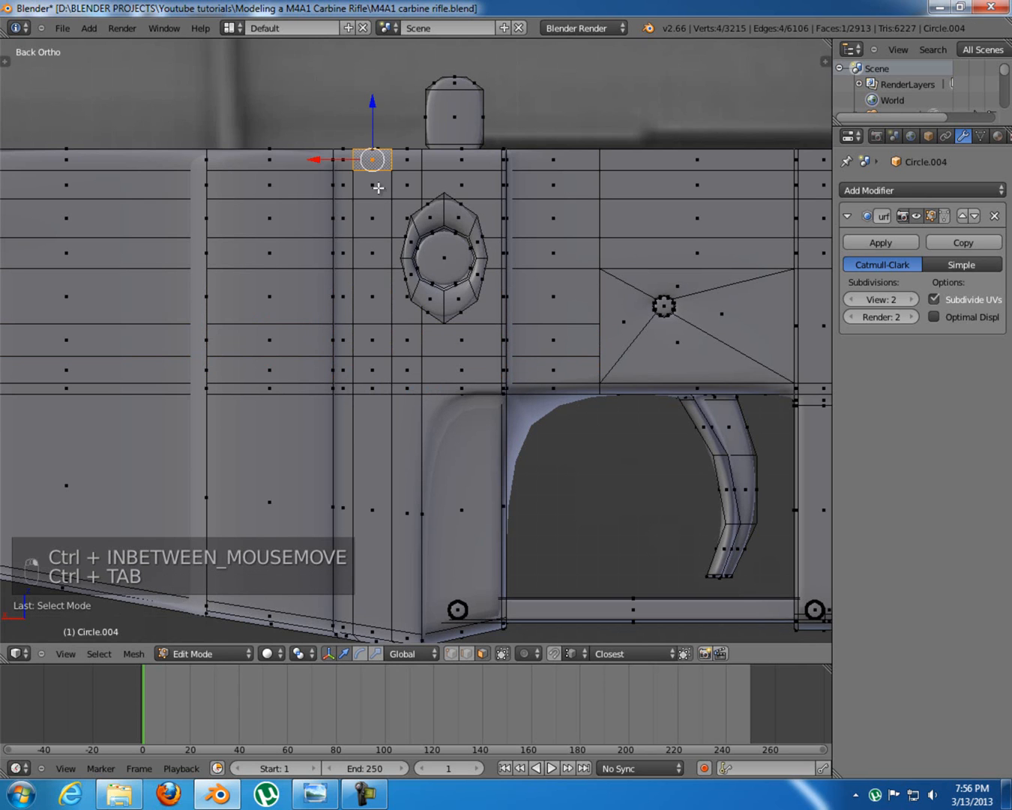
shift+click(372, 258)
shift+click(373, 297)
shift+click(375, 347)
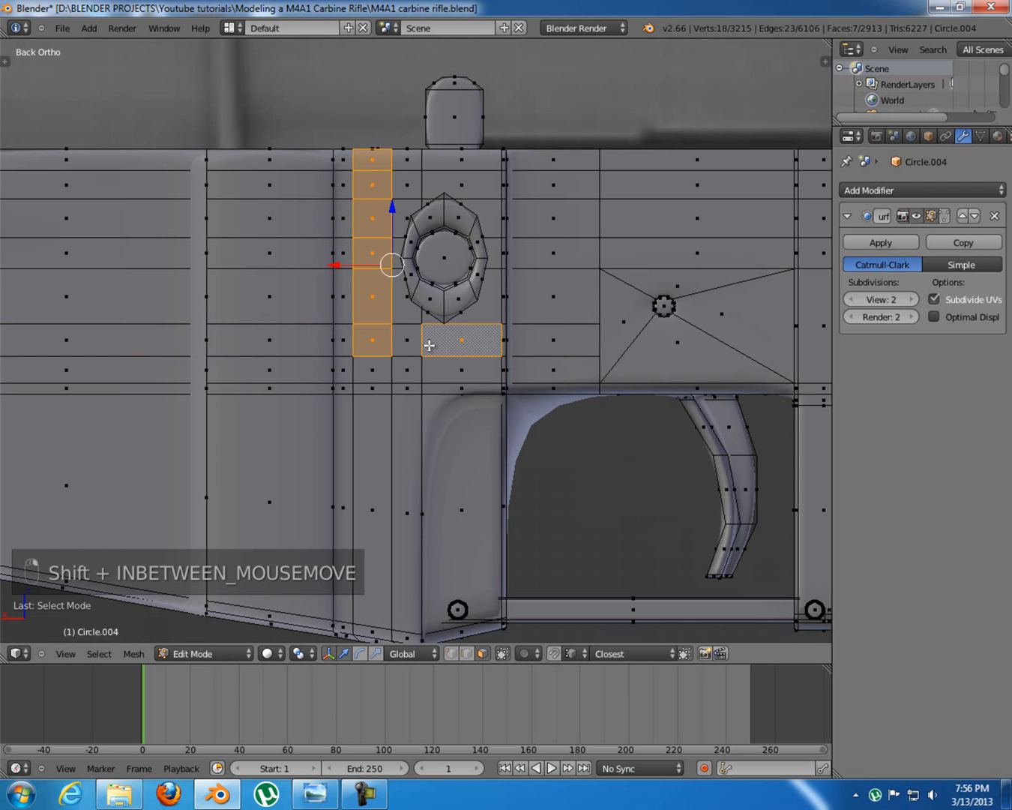
middle_drag(429, 246, 492, 307)
scroll(492, 308, up, 3)
shift+middle_drag(450, 219, 492, 281)
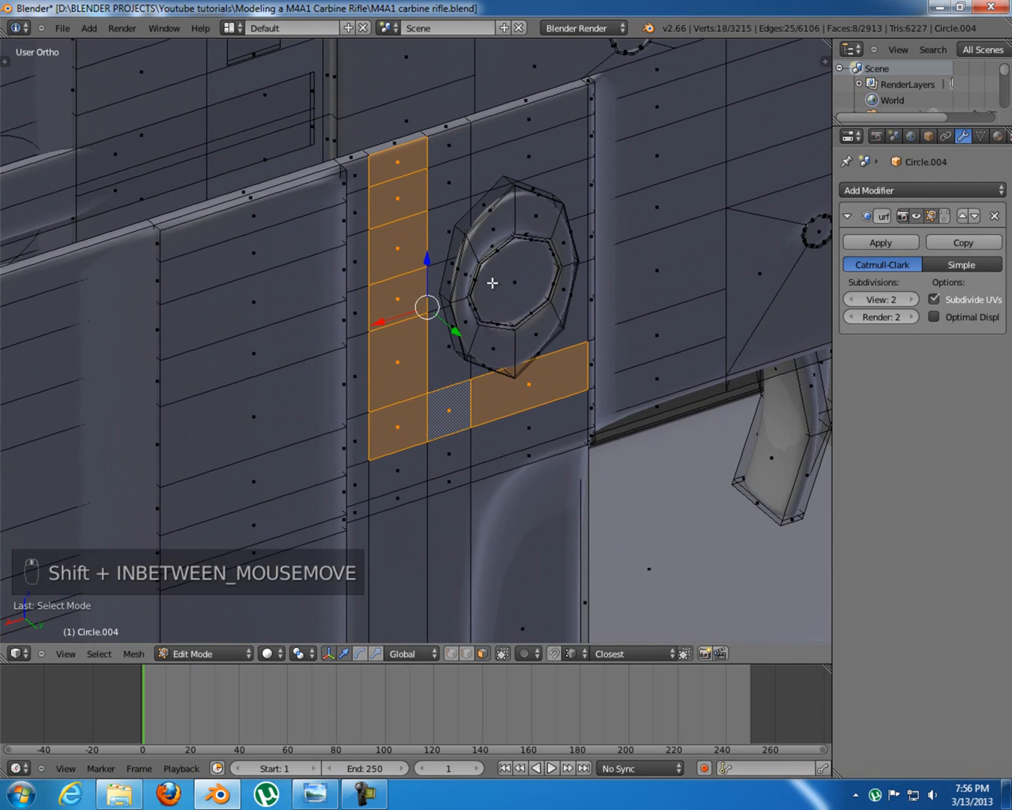
key(e)
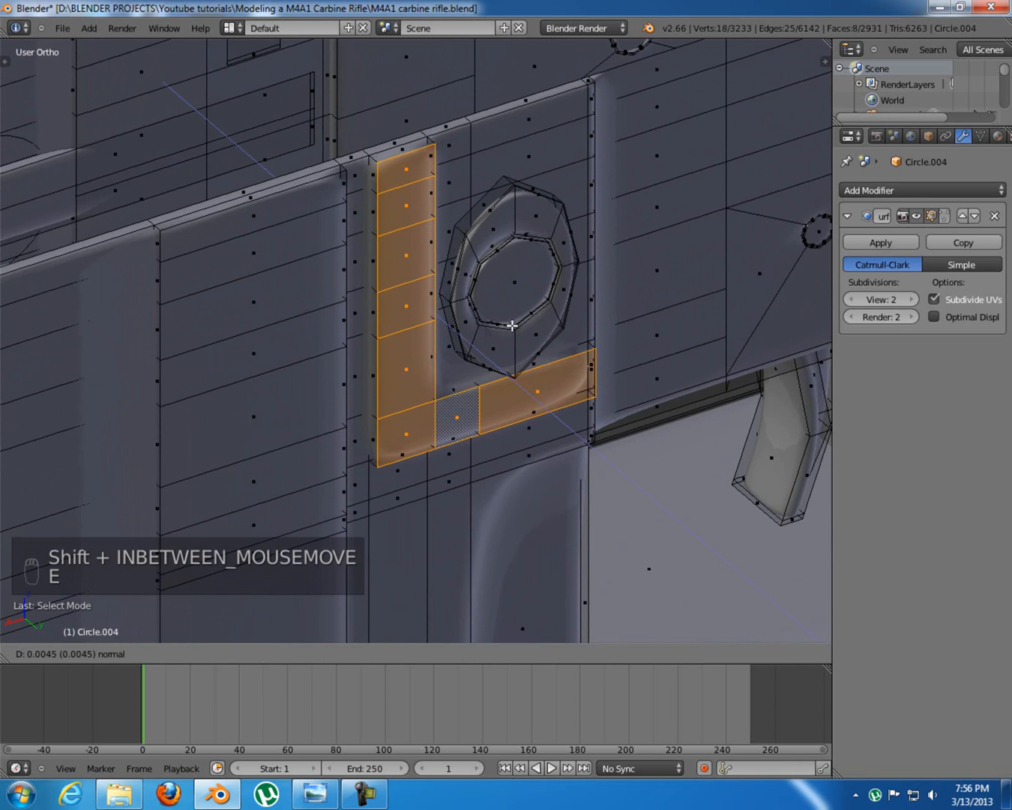
click(515, 327)
Inspect the raised L-shaped strip on the smoothed receiver and compare it with the reference photo
key(Tab)
middle_drag(481, 375, 379, 487)
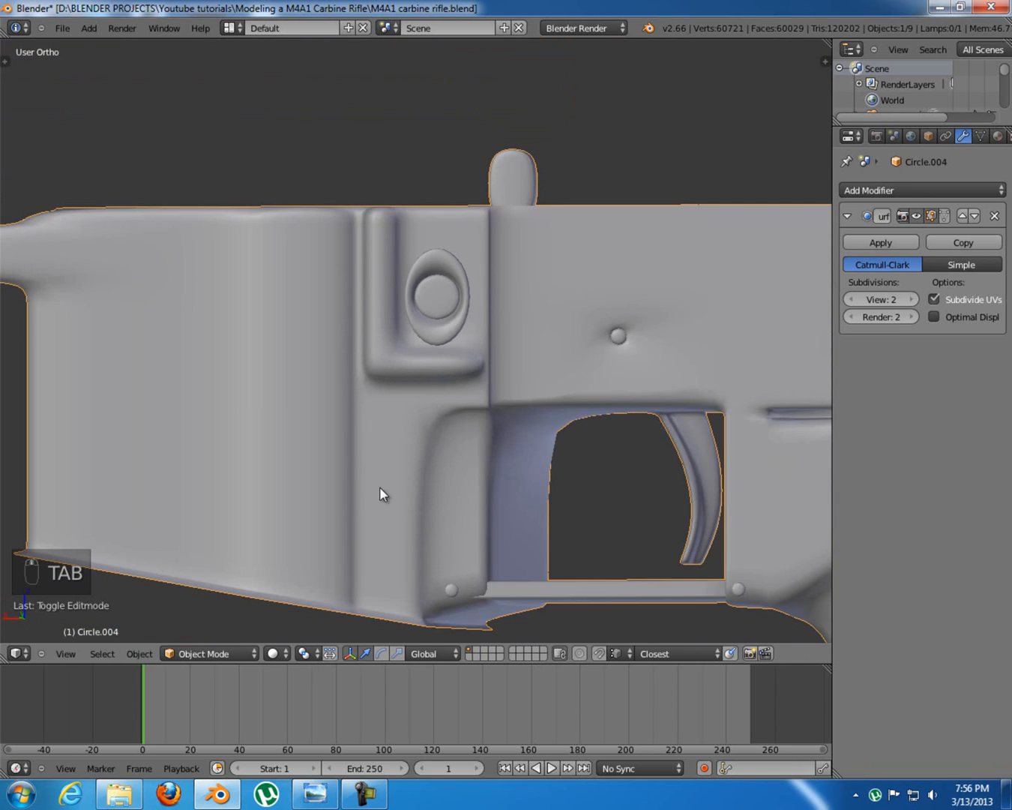
click(314, 794)
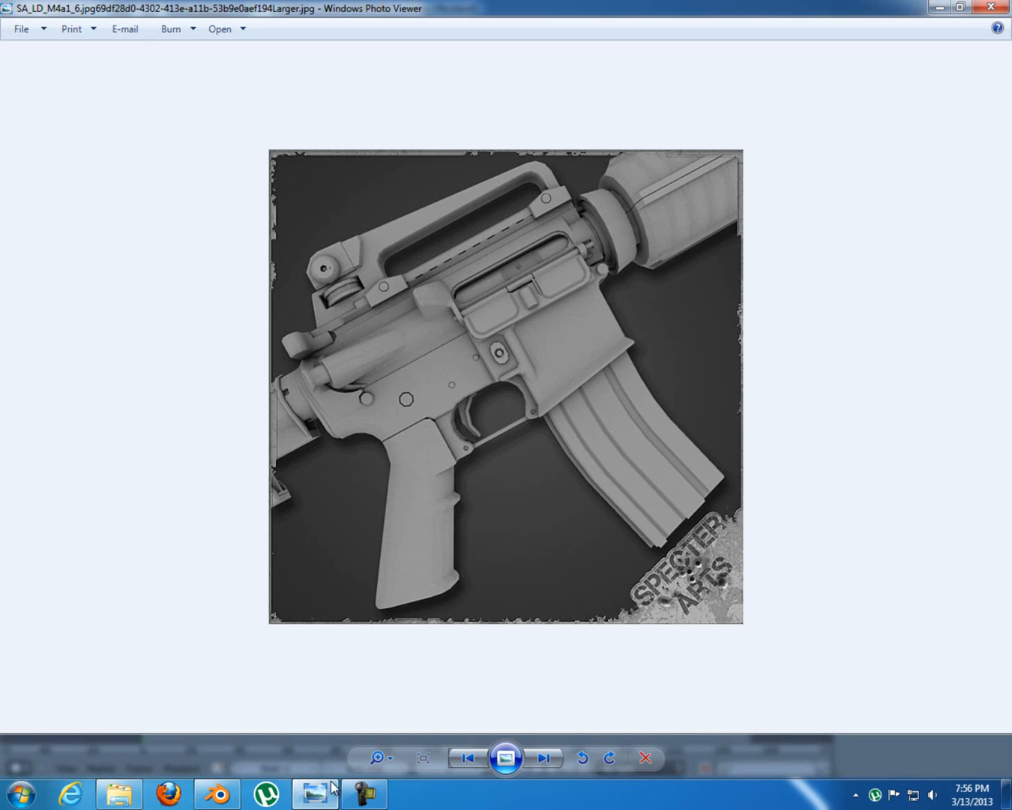
click(333, 788)
Extrude the face directly below the corner of the raised L outward, flush with the strip, to lengthen its vertical leg
key(Tab)
scroll(421, 358, up, 4)
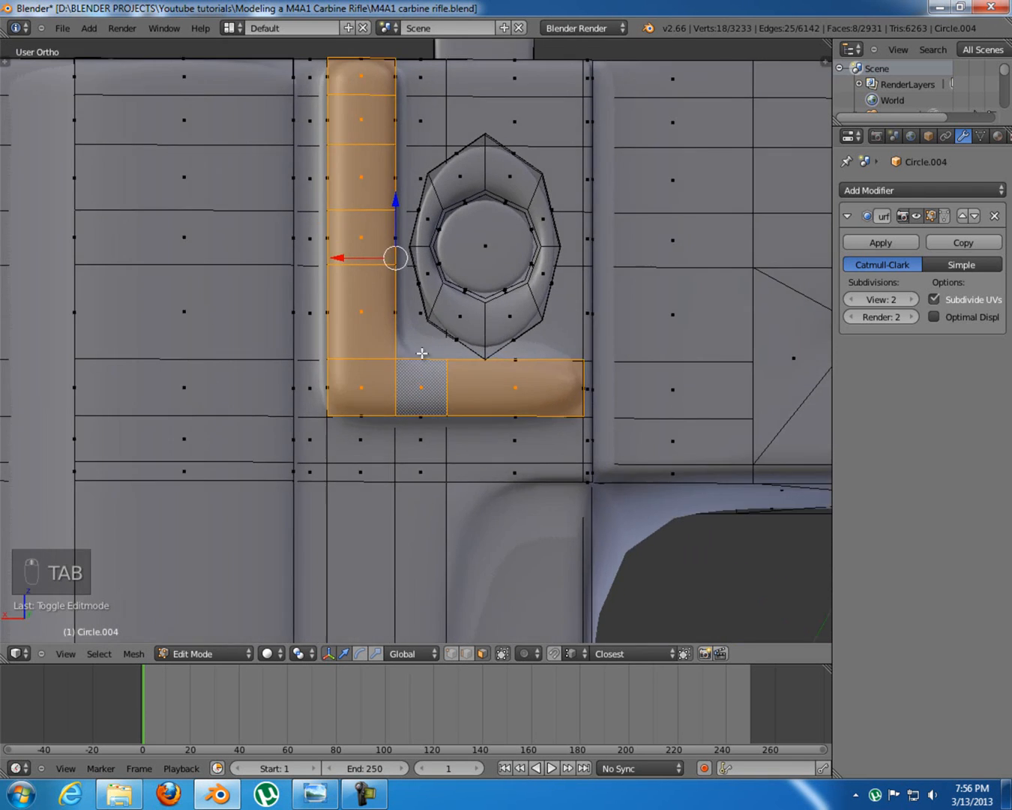
middle_drag(421, 358, 453, 335)
scroll(407, 390, up, 1)
right_click(378, 423)
shift+middle_drag(399, 404, 434, 383)
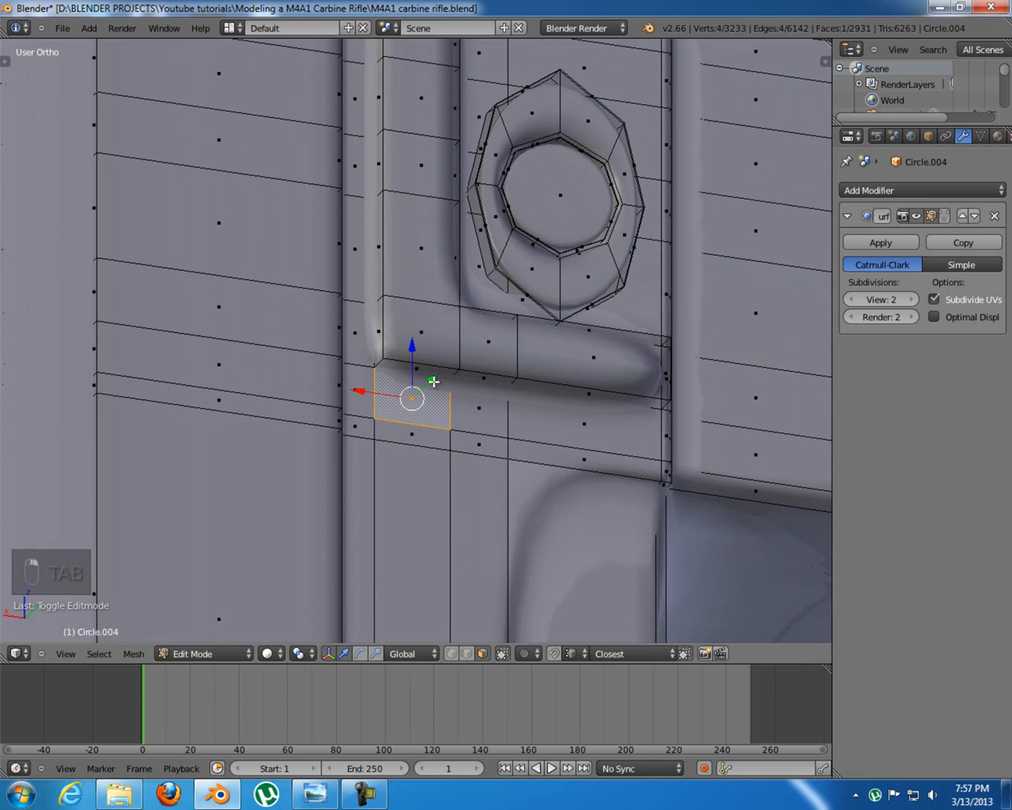
scroll(434, 382, up, 2)
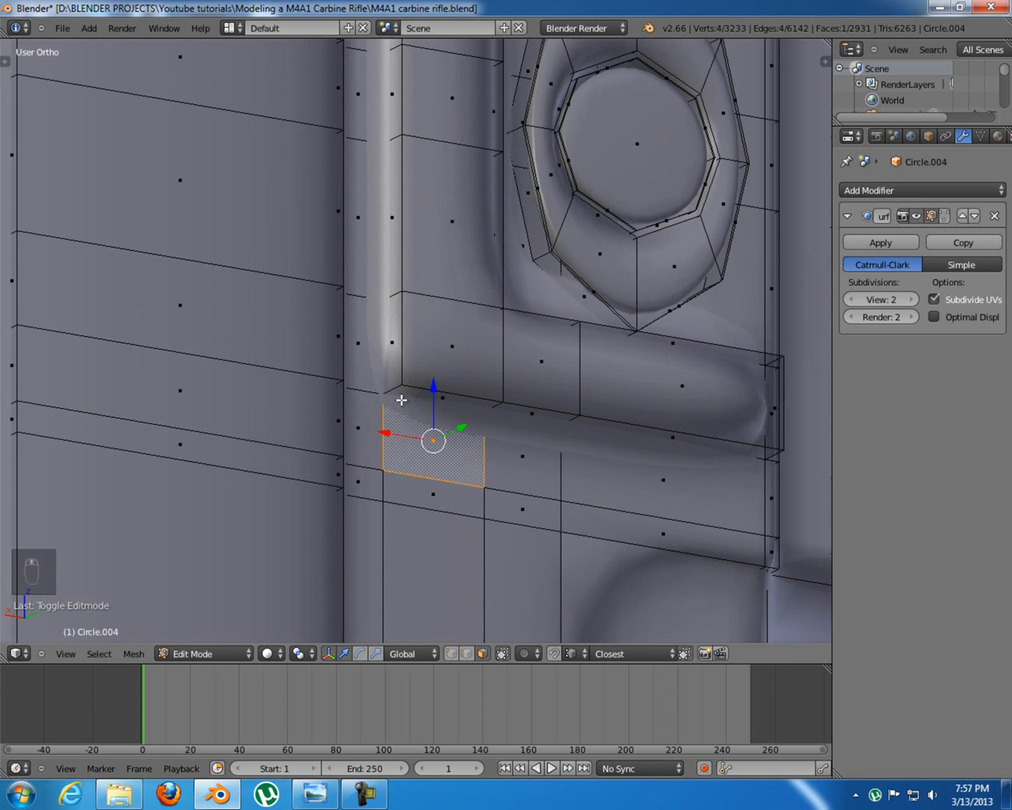
key(e)
click(406, 384)
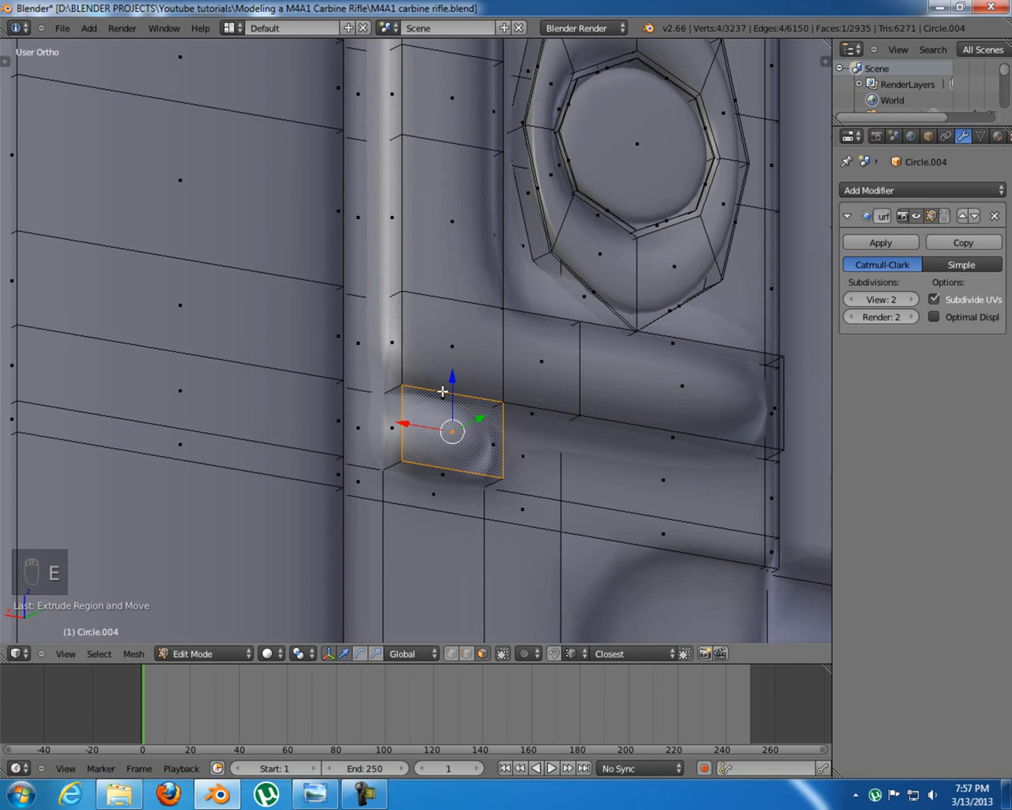
Remove duplicate vertices across the entire mesh with Remove Doubles, working in vertex selection mode
scroll(442, 390, up, 4)
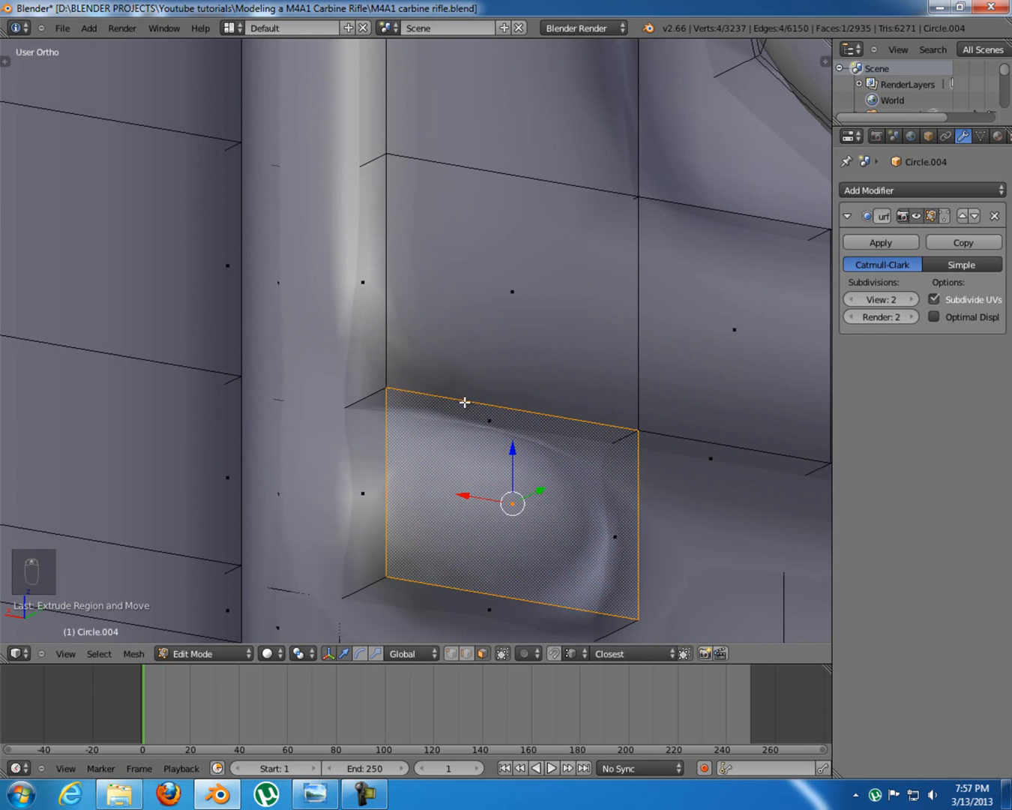
key(a)
key(a)
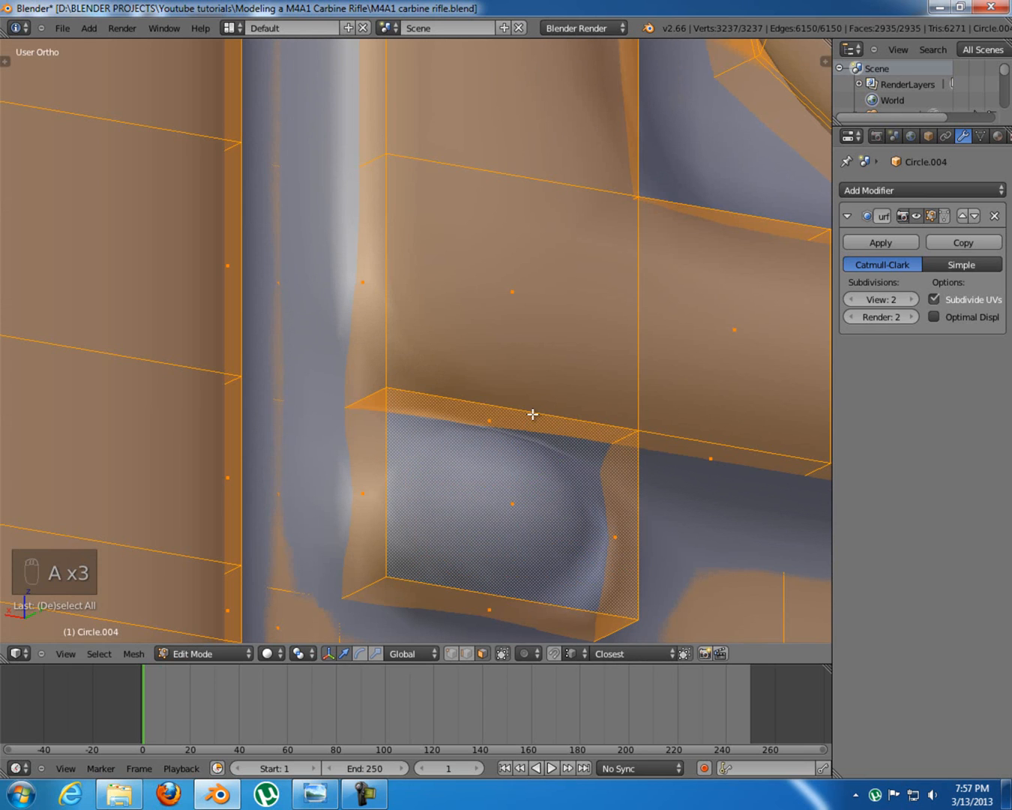
key(ctrl+Tab)
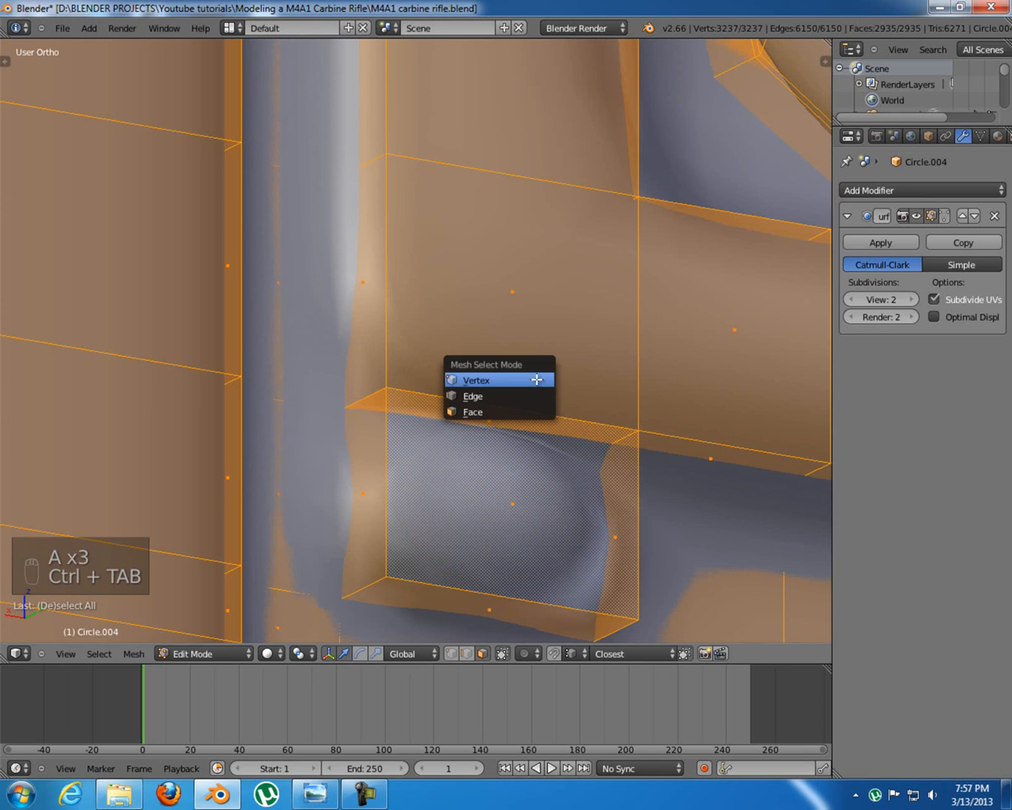
click(537, 379)
key(ctrl+v)
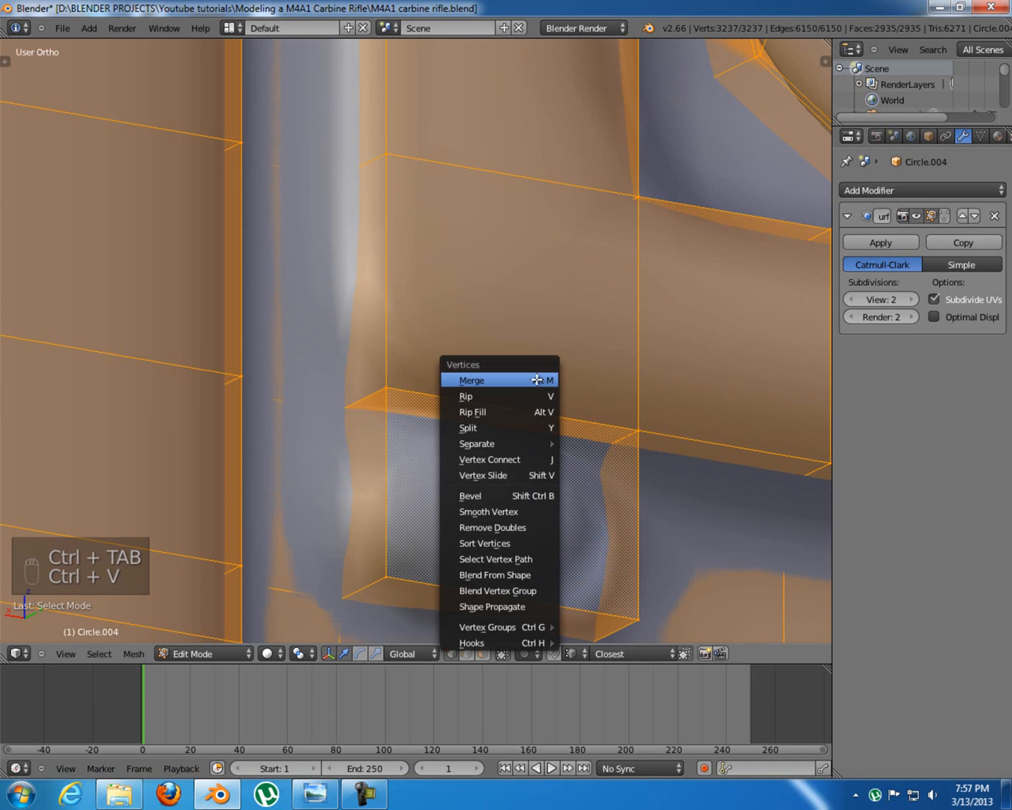
click(537, 525)
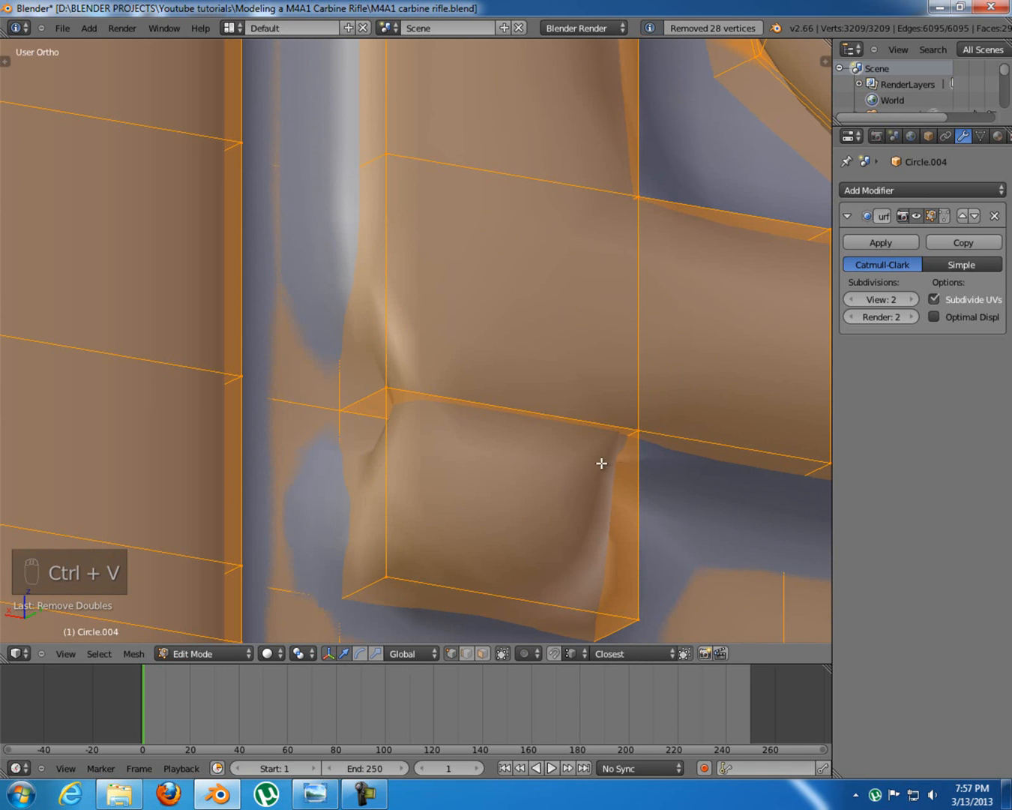
key(a)
scroll(604, 477, down, 4)
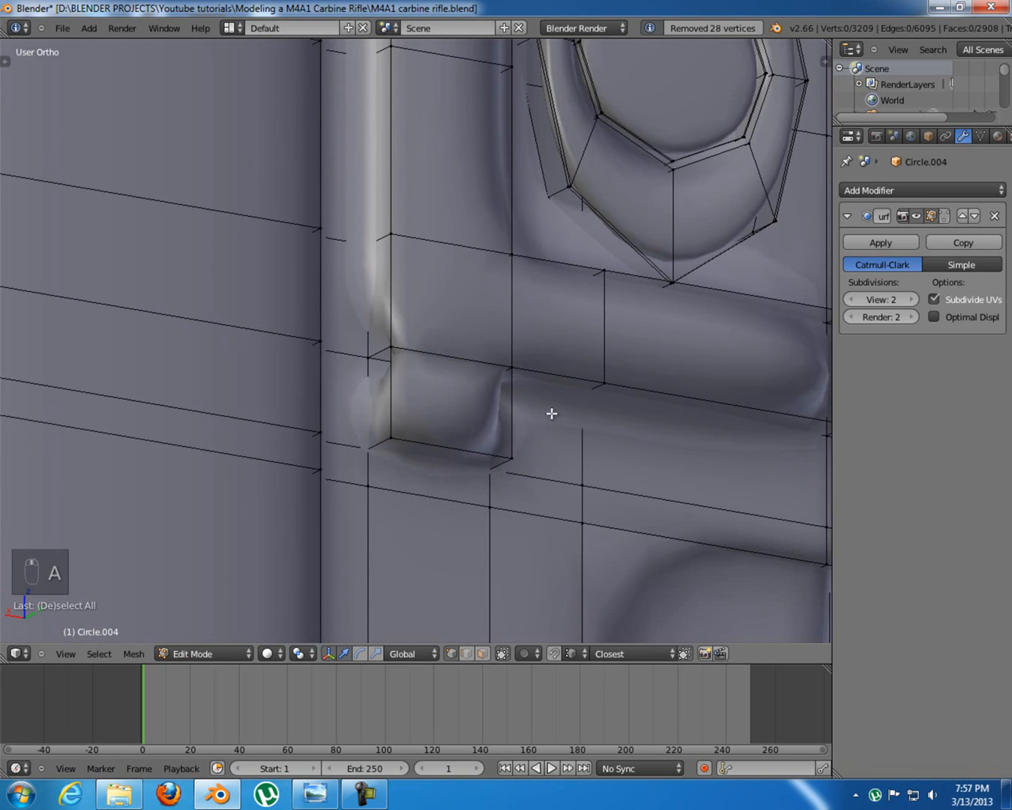
Select the two base vertices where the raised strip meets its downward extension and delete the hidden edge joining them
scroll(509, 417, up, 1)
key(z)
key(z)
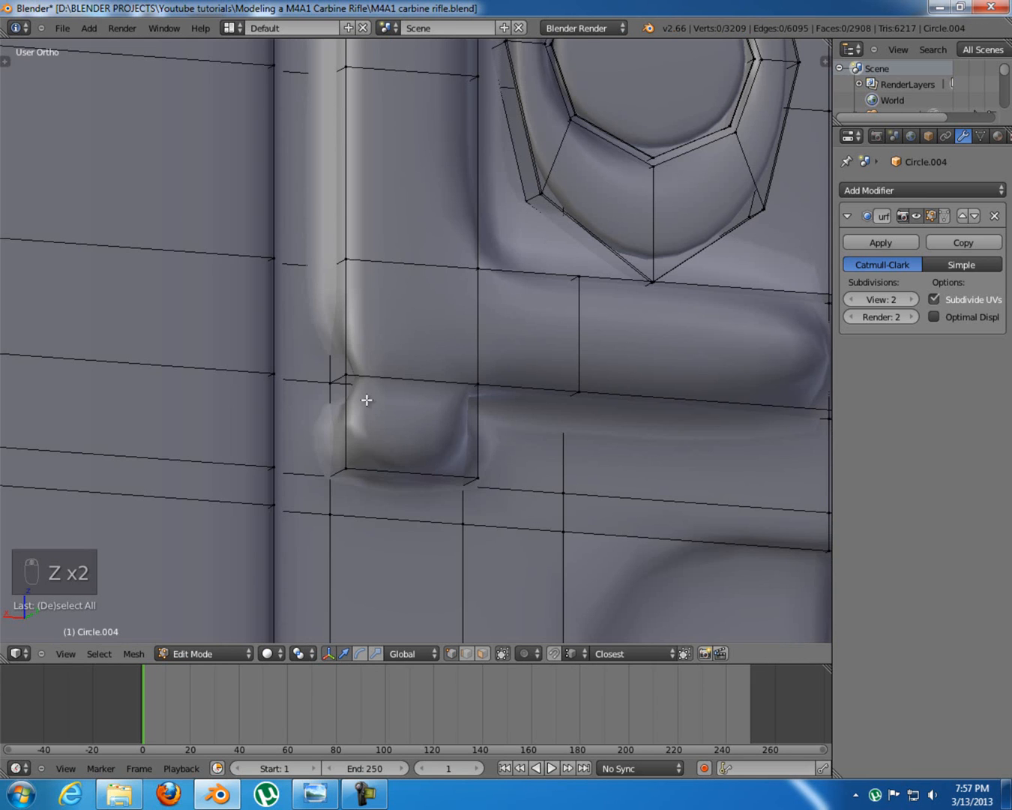
key(z)
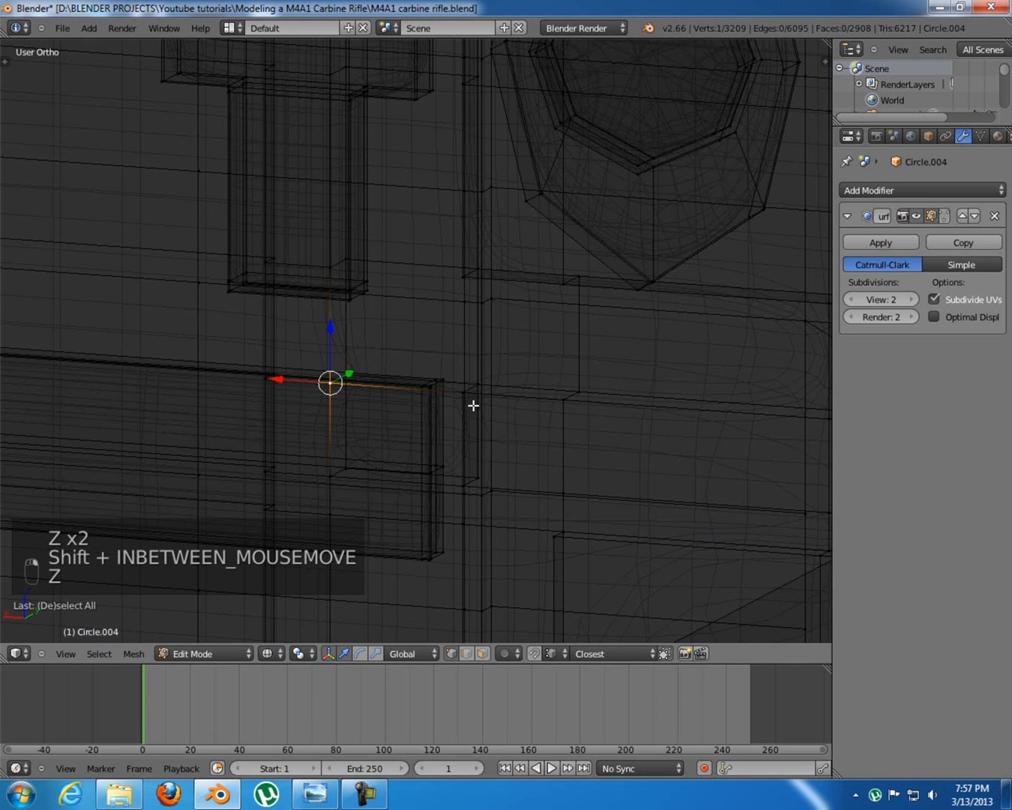
key(z)
shift+middle_drag(429, 412, 453, 433)
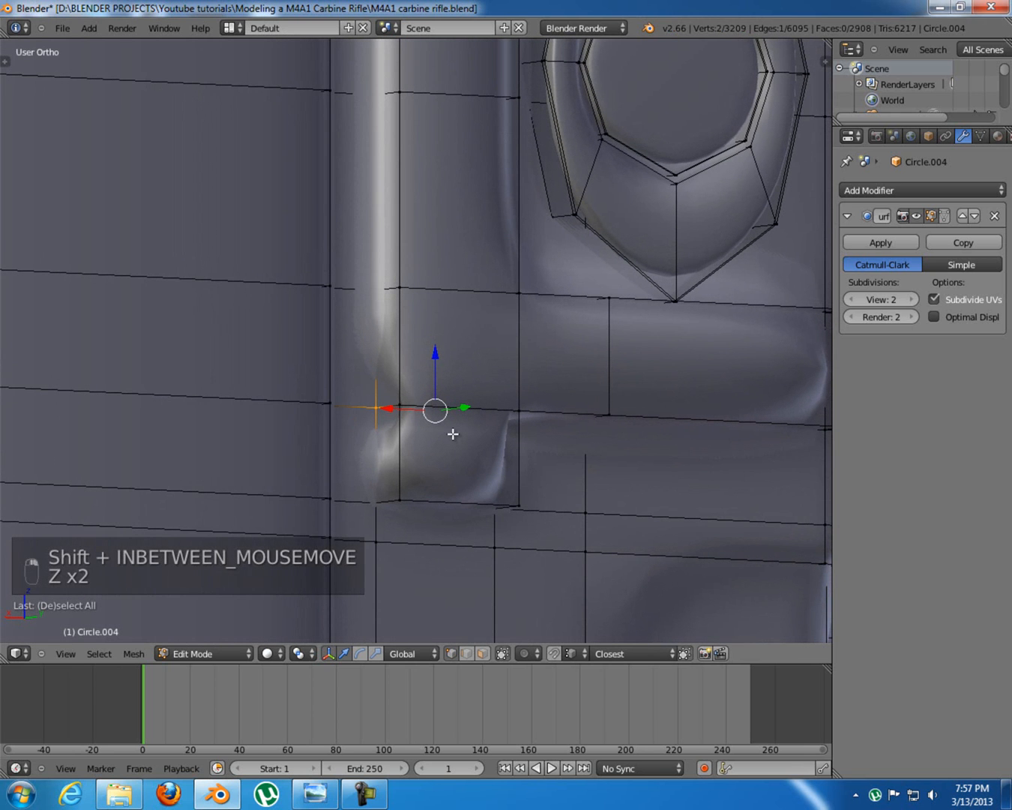
key(z)
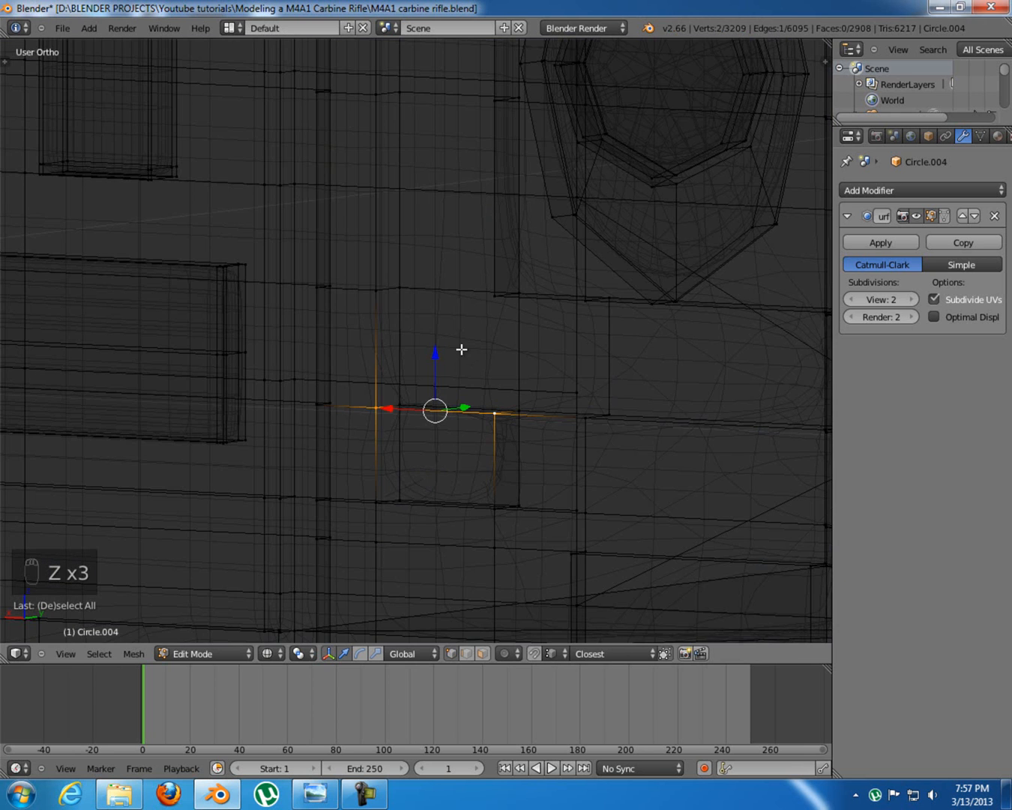
key(z)
key(x)
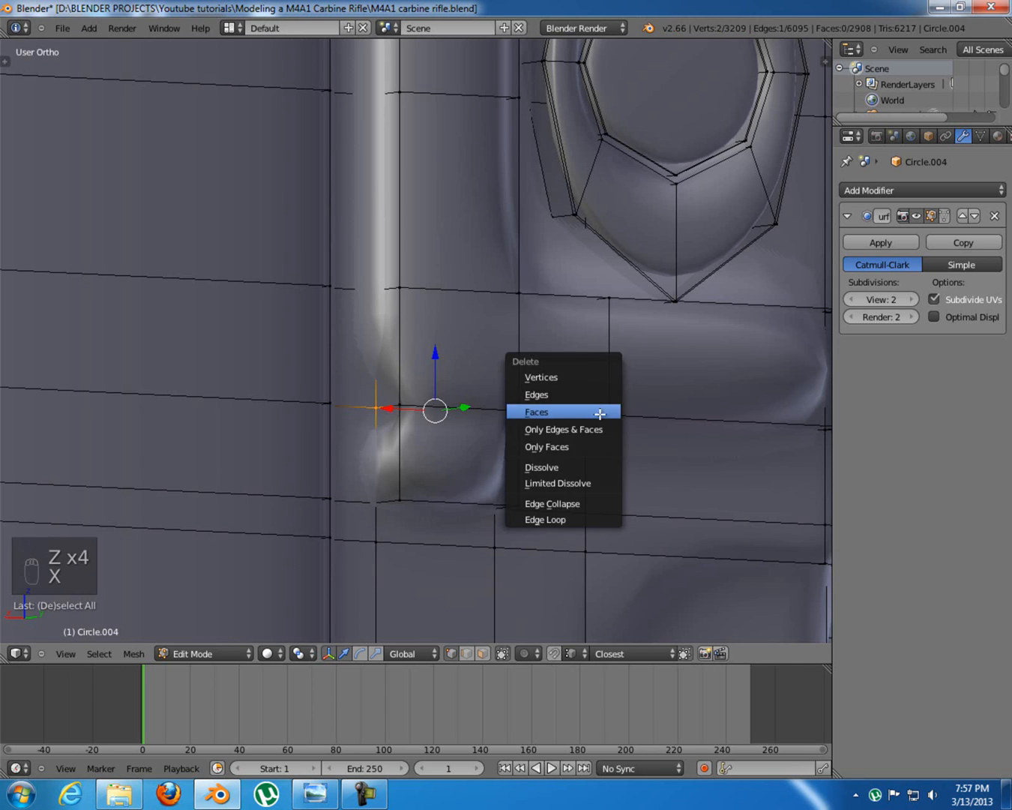
click(595, 398)
Select the two outer vertices at the lower end of the strip's vertical leg and move them to reshape that end
middle_drag(578, 443, 399, 440)
key(ctrl+KP_1)
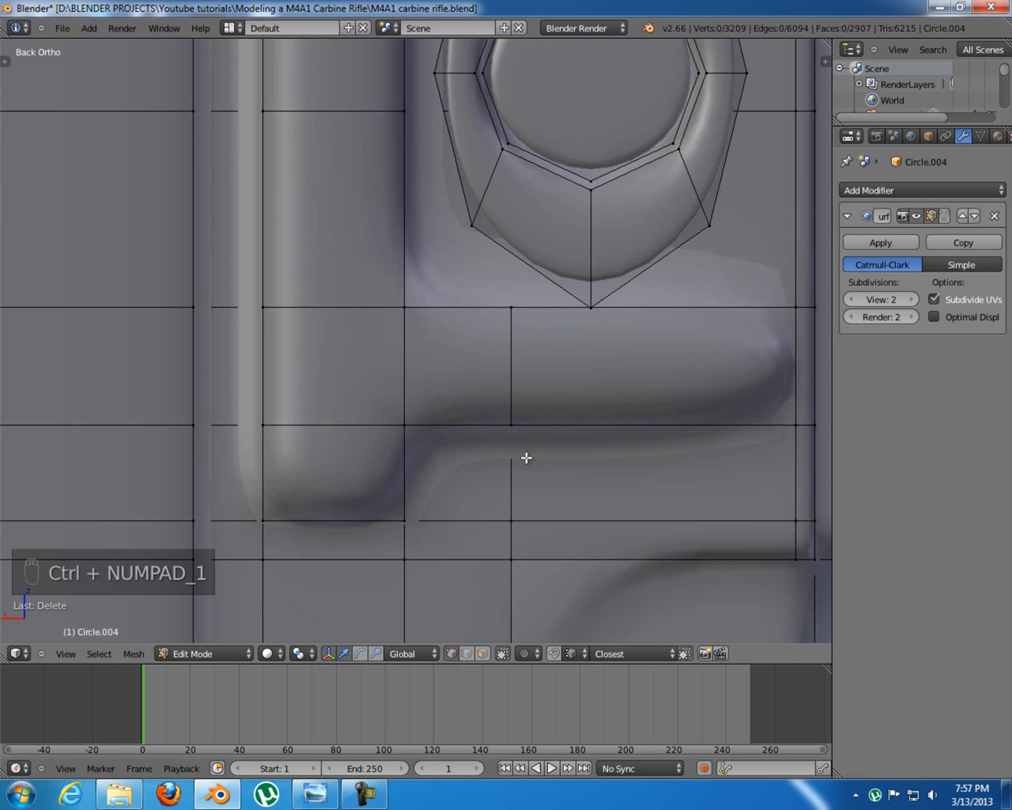
scroll(519, 456, down, 8)
shift+middle_drag(423, 276, 451, 311)
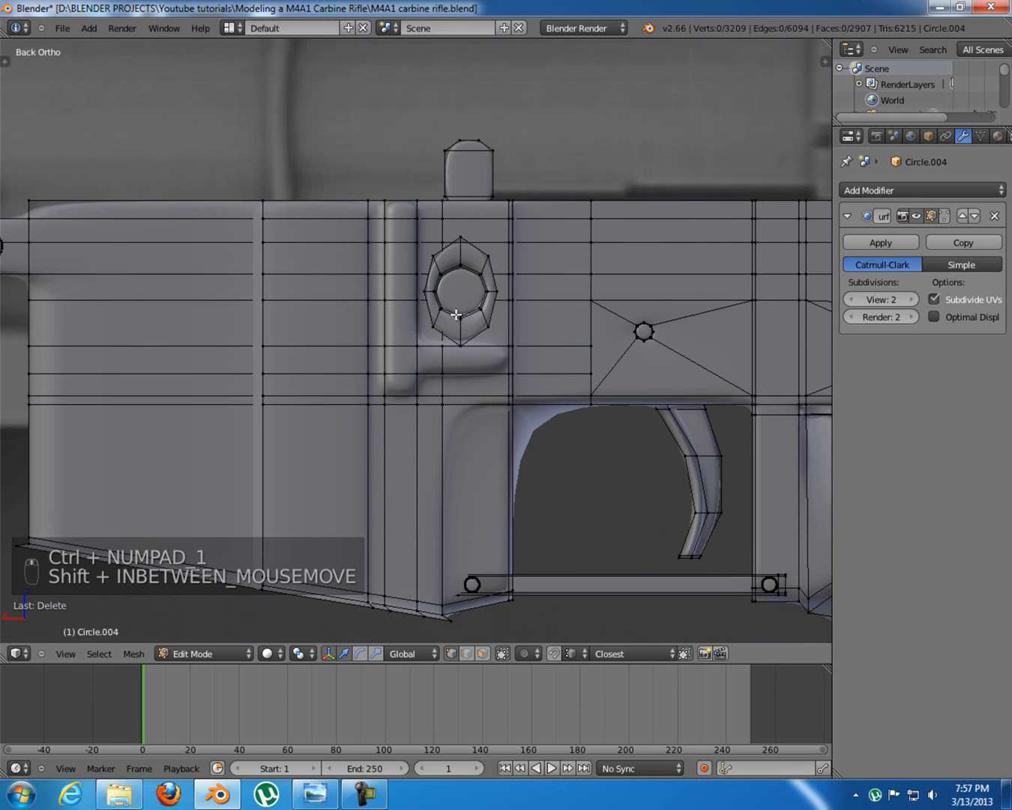
scroll(452, 312, up, 3)
middle_drag(399, 423, 442, 413)
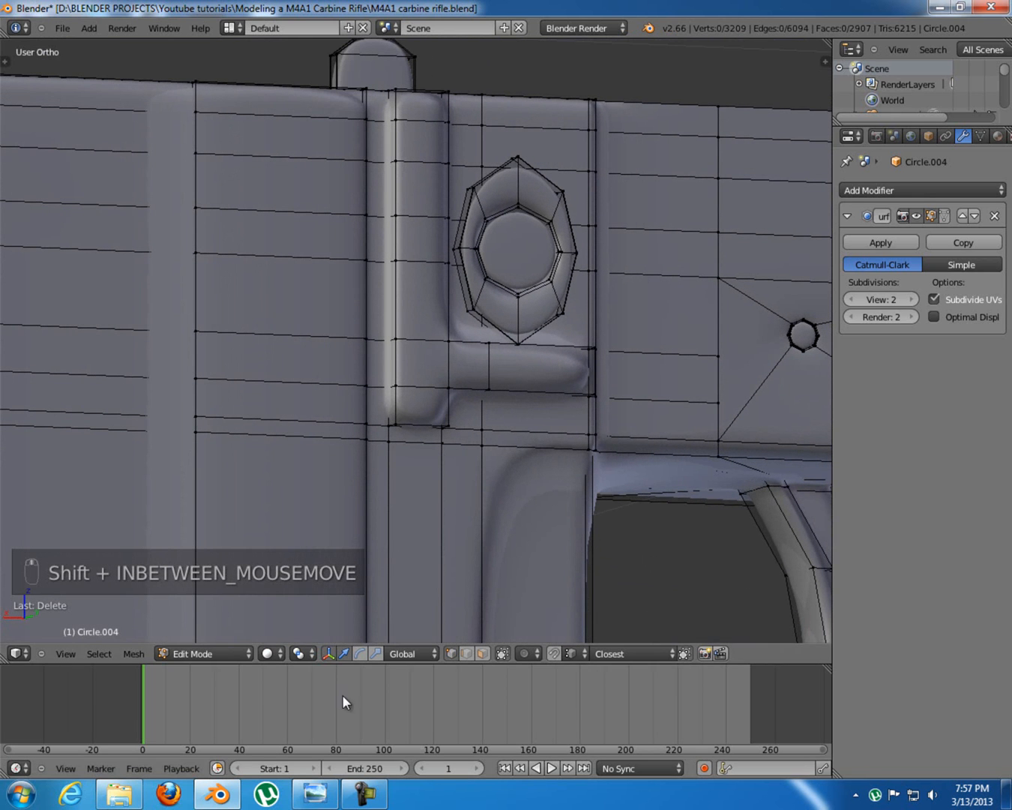
scroll(408, 422, up, 5)
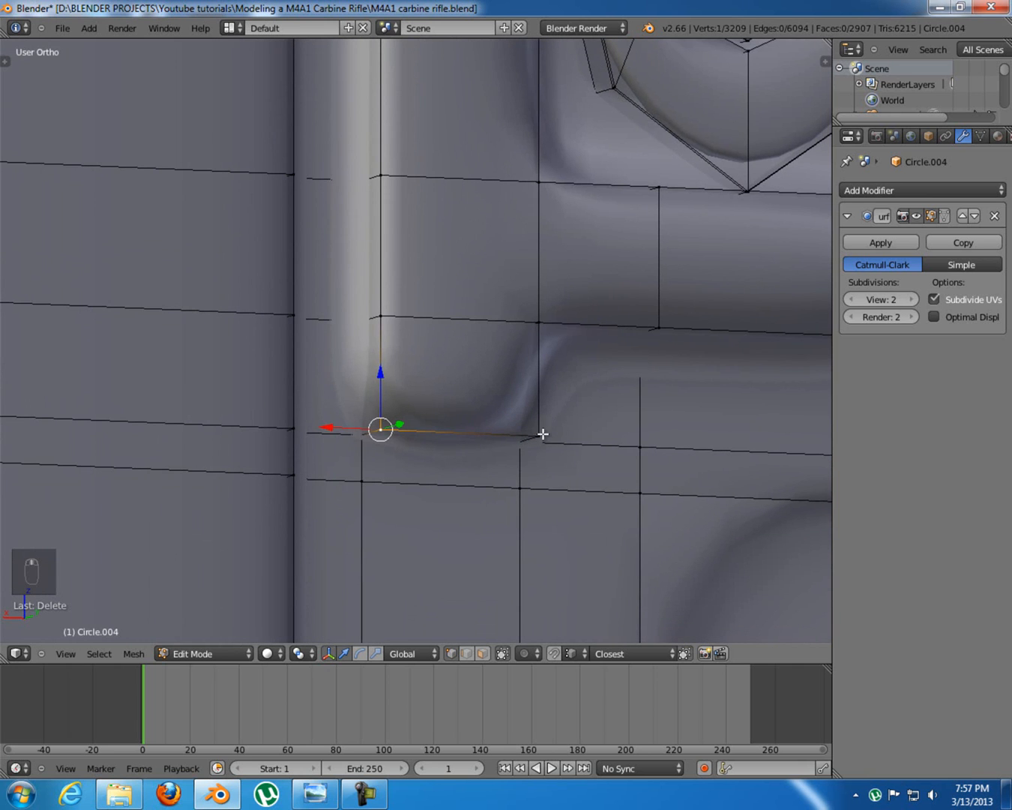
scroll(549, 456, up, 2)
middle_drag(396, 452, 458, 445)
middle_drag(627, 449, 615, 401)
shift+drag(654, 369, 630, 371)
middle_drag(609, 395, 553, 424)
Compare the lower receiver in front view with the rifle reference photo
scroll(554, 425, down, 6)
key(KP_1)
scroll(551, 422, down, 8)
shift+middle_drag(424, 425, 547, 423)
click(318, 795)
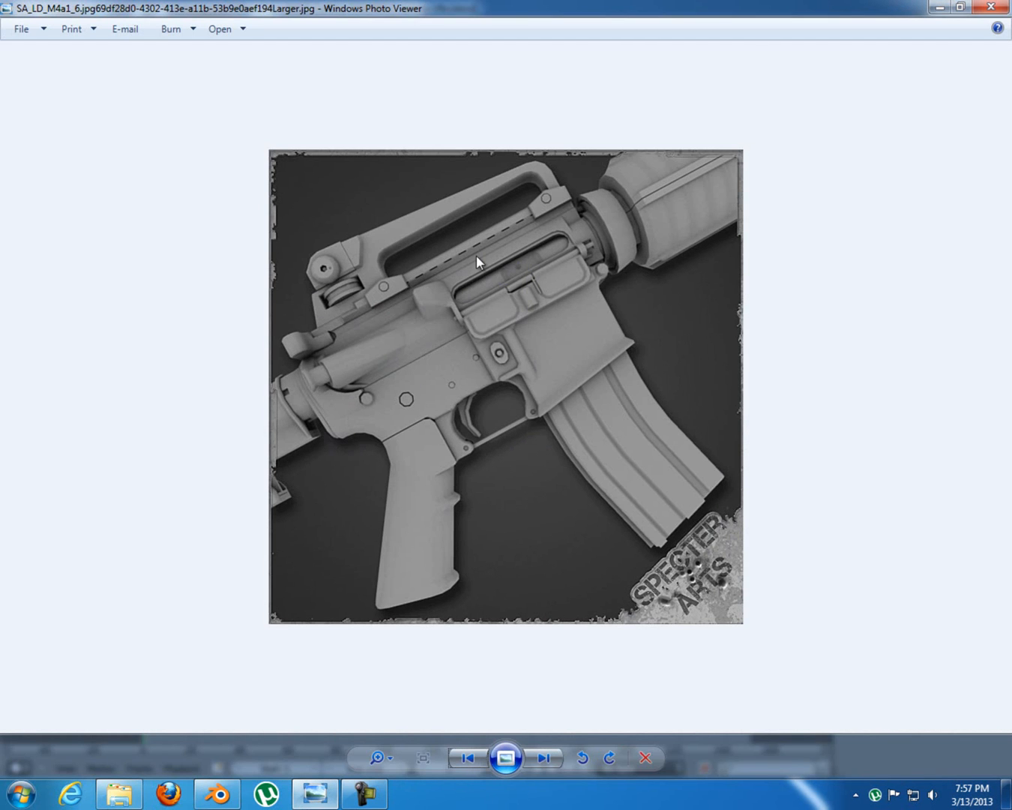
click(335, 801)
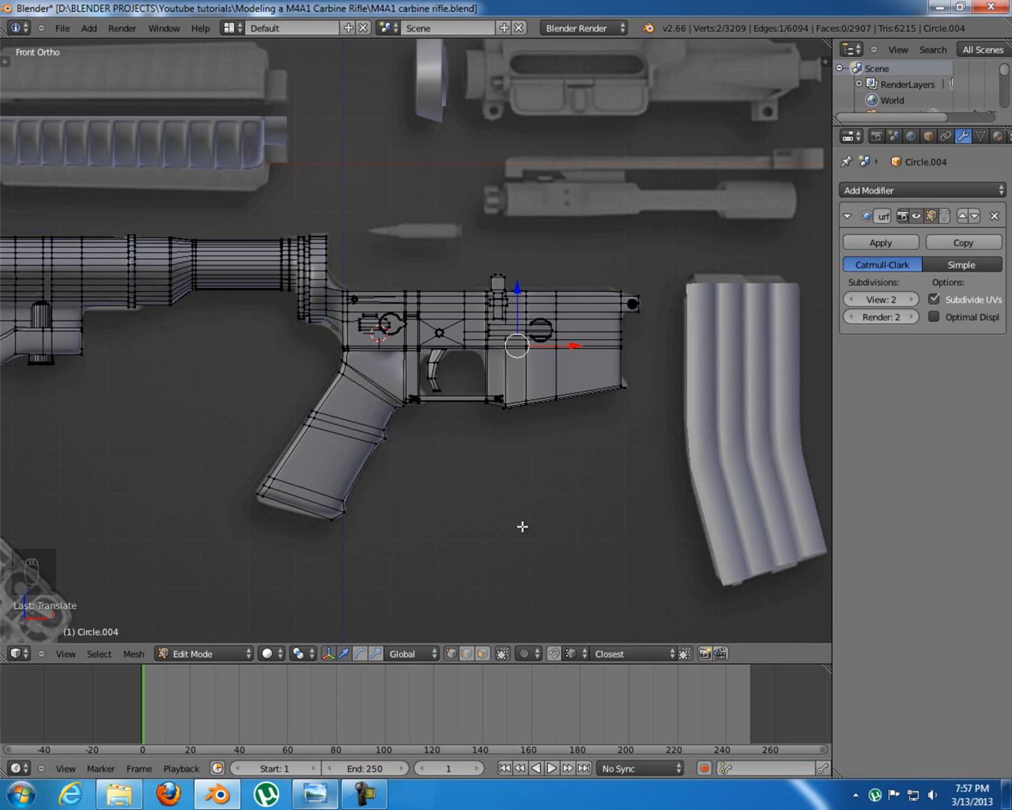
Inspect the smoothed receiver, grip and stock in object mode from both sides of the rifle
key(Tab)
middle_drag(567, 315, 167, 320)
scroll(120, 337, down, 2)
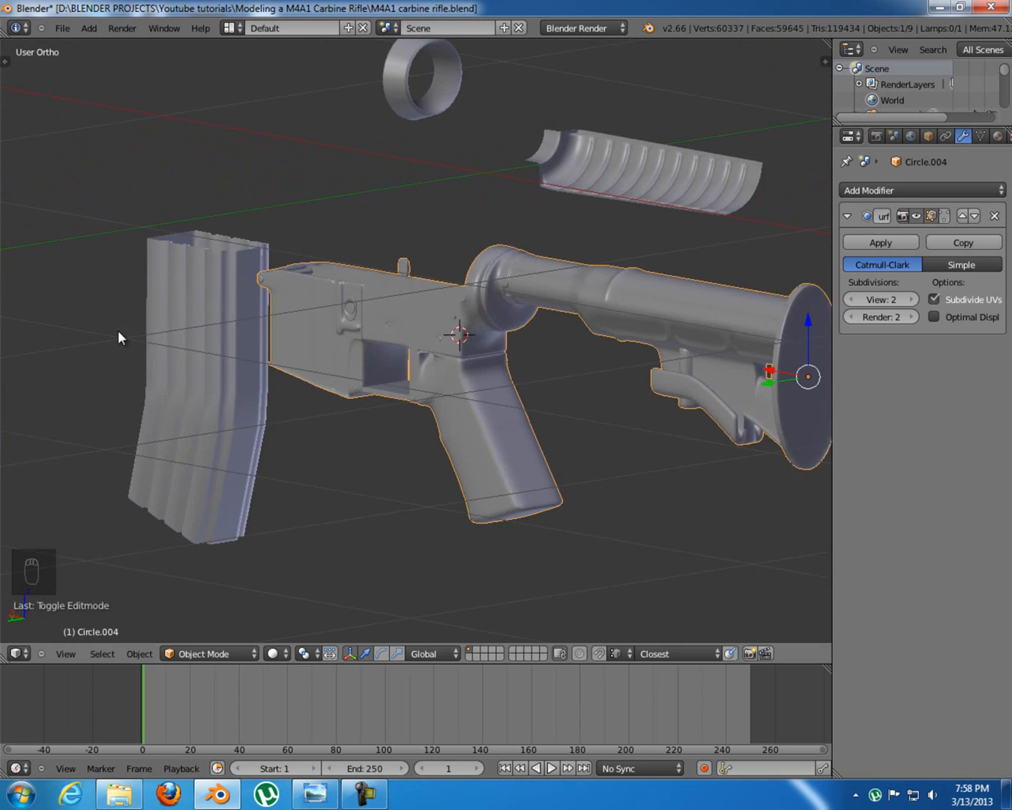
scroll(163, 311, up, 2)
scroll(373, 388, up, 1)
scroll(417, 413, up, 5)
middle_drag(417, 408, 234, 369)
Select the large distorted face on the side of the pistol grip just below the receiver, using face selection mode
key(Tab)
middle_drag(418, 350, 437, 373)
key(z)
scroll(415, 390, up, 4)
key(z)
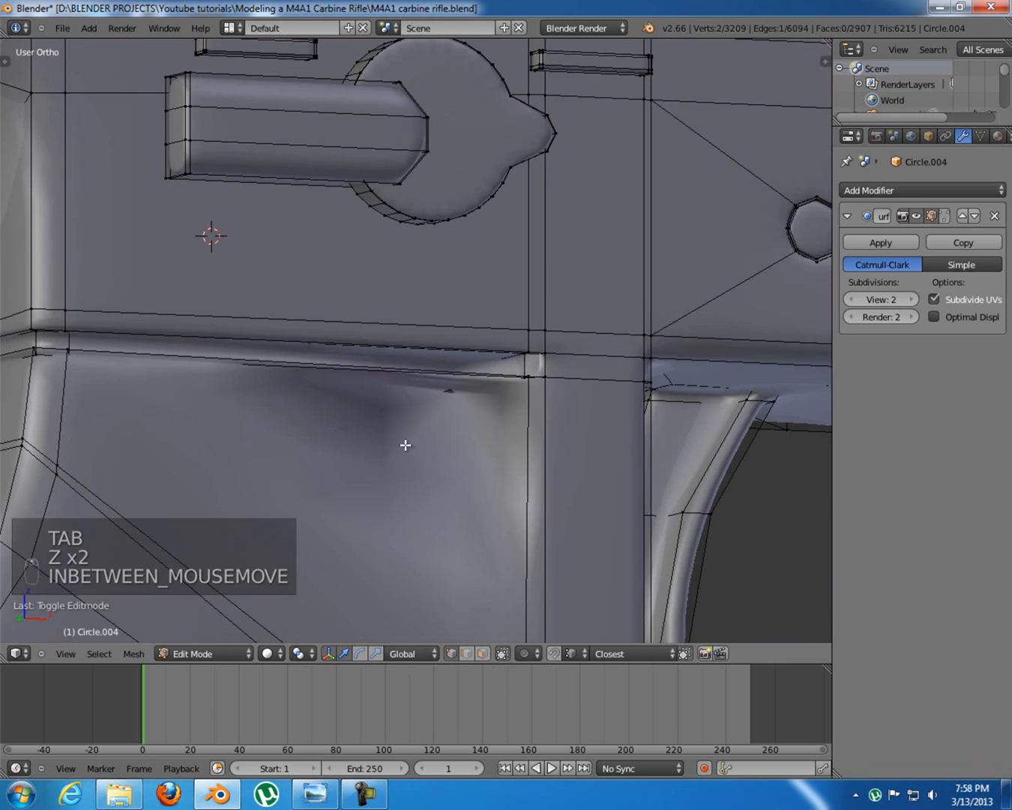
scroll(420, 382, up, 2)
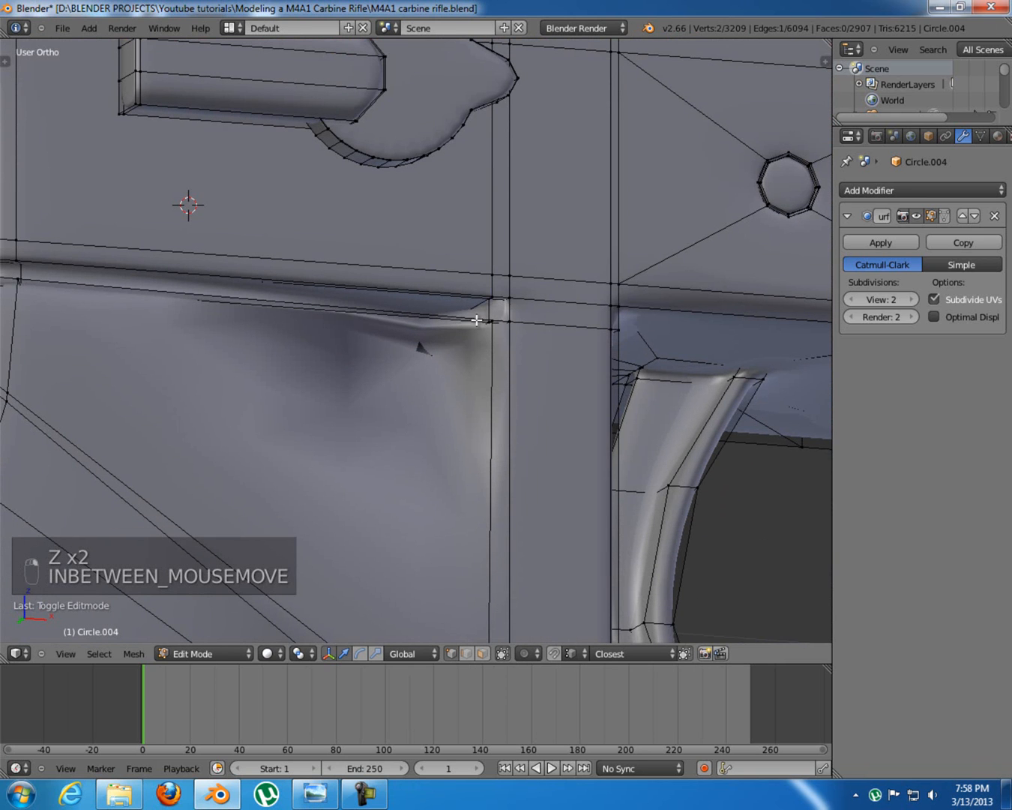
key(ctrl+Tab)
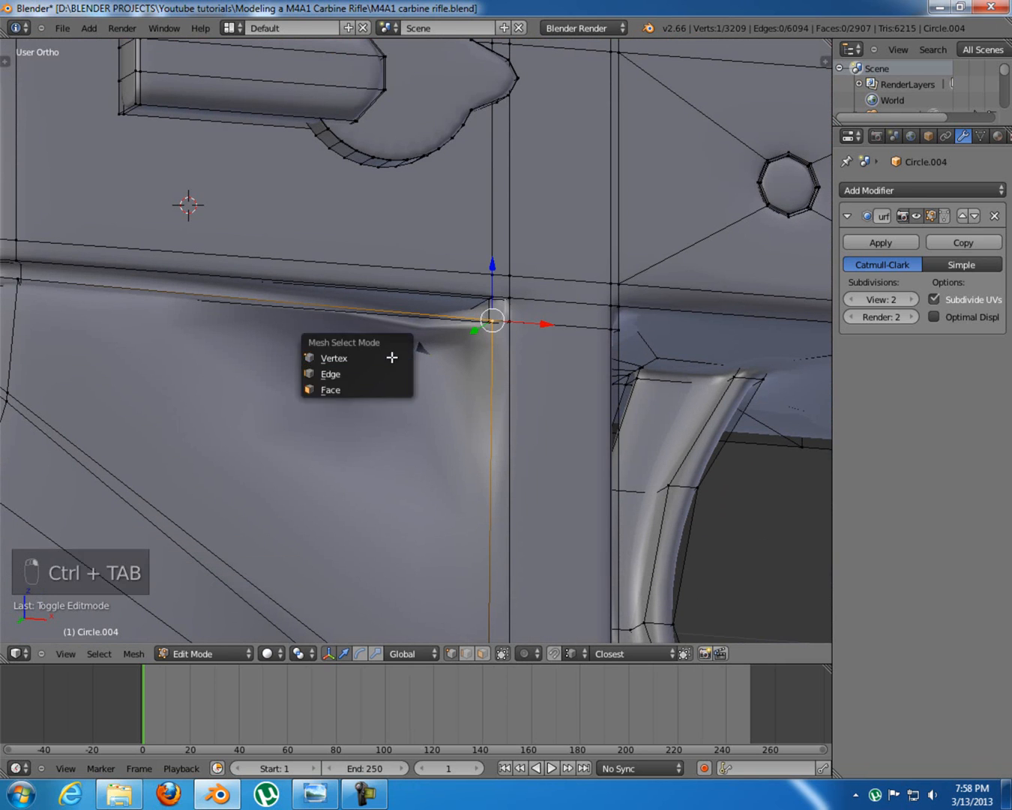
click(384, 390)
right_click(383, 386)
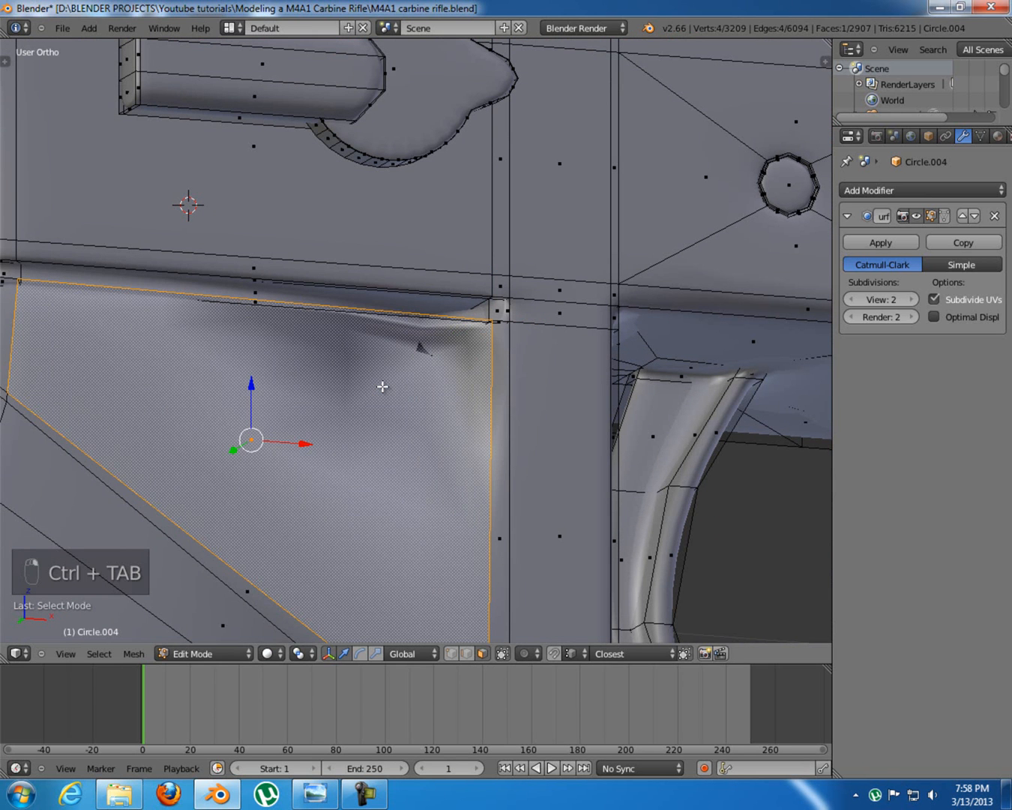
key(g)
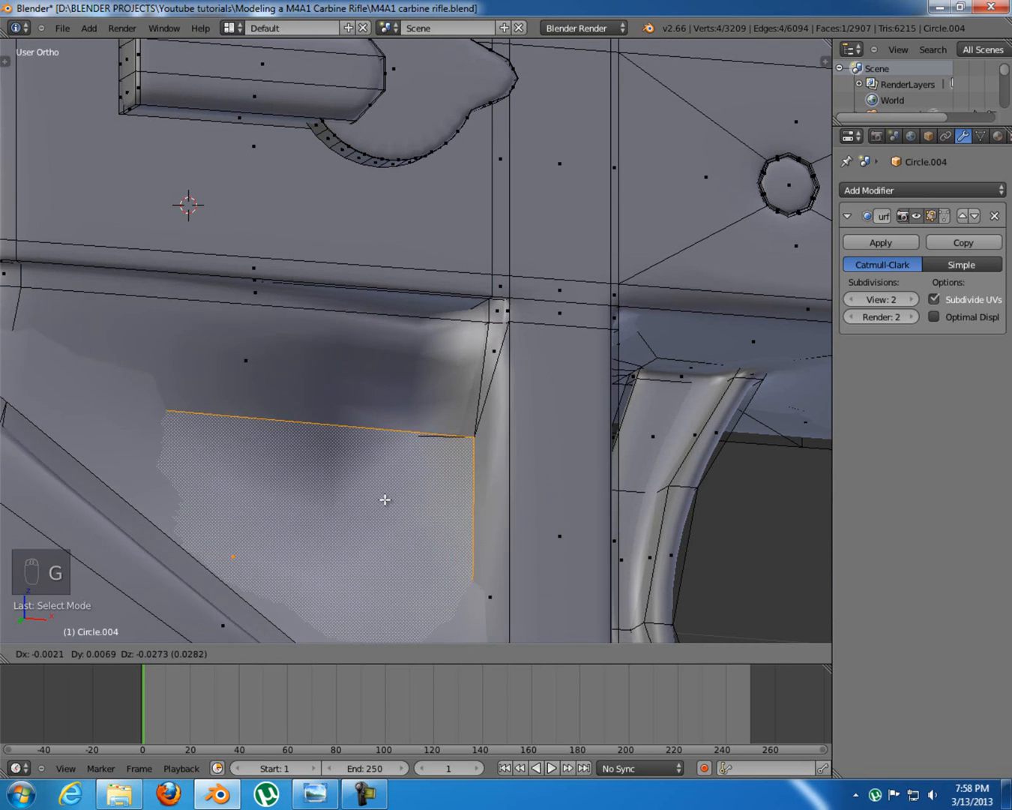
right_click(386, 497)
shift+middle_drag(379, 474, 368, 353)
scroll(368, 353, up, 4)
scroll(406, 398, up, 1)
middle_drag(407, 397, 426, 312)
shift+middle_drag(466, 388, 424, 342)
key(g)
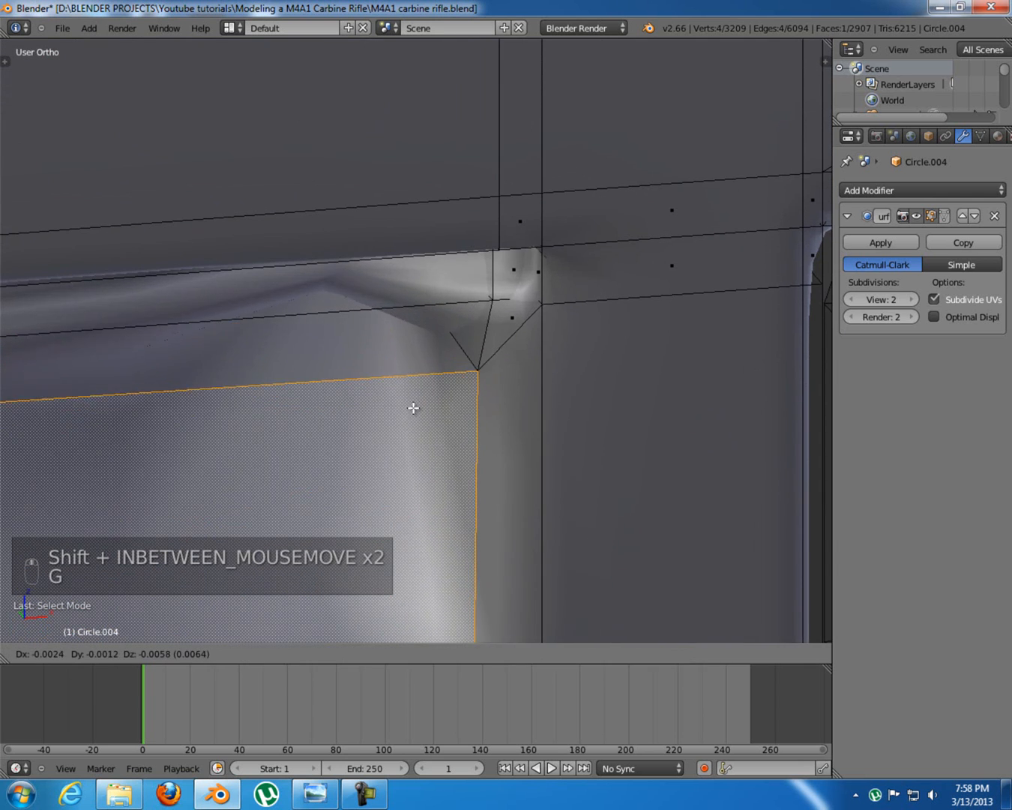
right_click(445, 385)
right_click(396, 290)
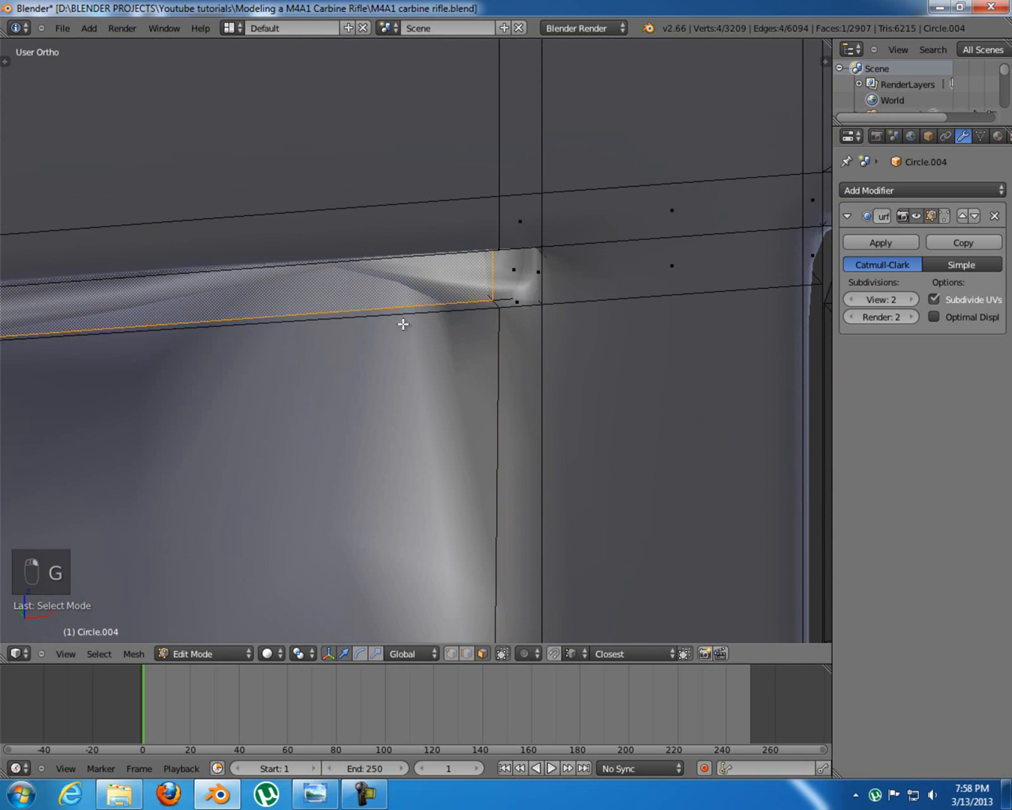
key(g)
right_click(448, 386)
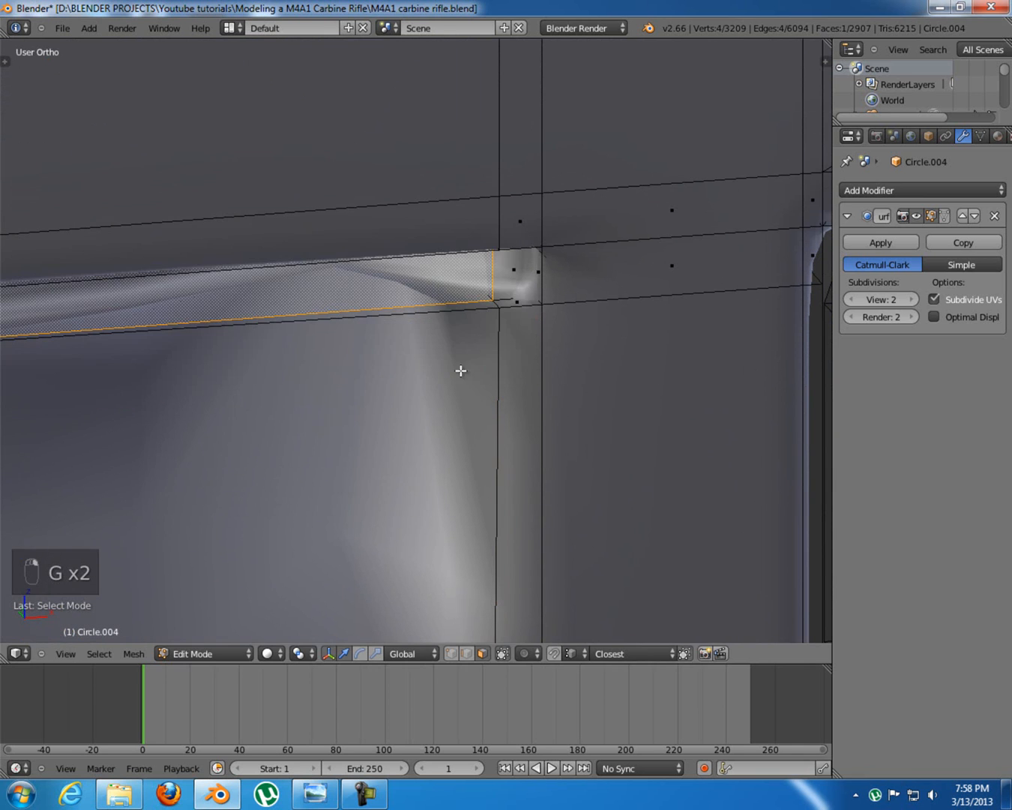
In vertex selection mode, delete the stray edge running across the receiver's interior from the recessed panel's upper corner
shift+middle_drag(541, 275, 466, 303)
key(ctrl+Tab)
shift+middle_drag(504, 188, 480, 351)
scroll(475, 346, up, 6)
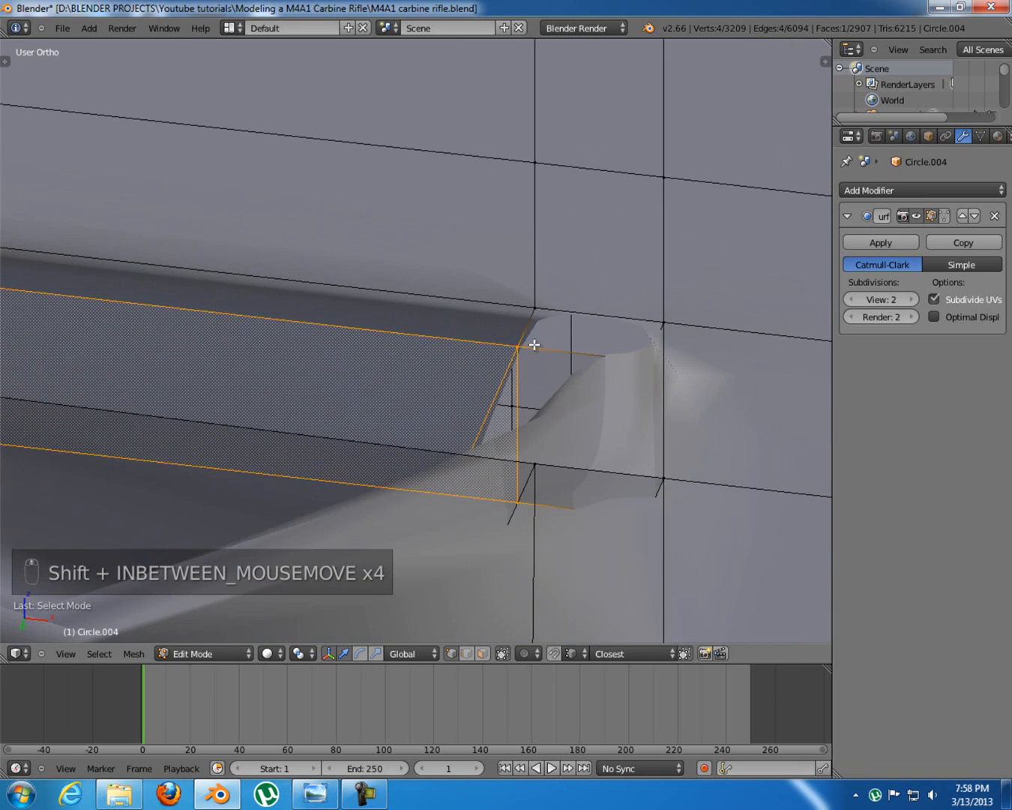
right_click(534, 344)
key(z)
scroll(525, 350, down, 8)
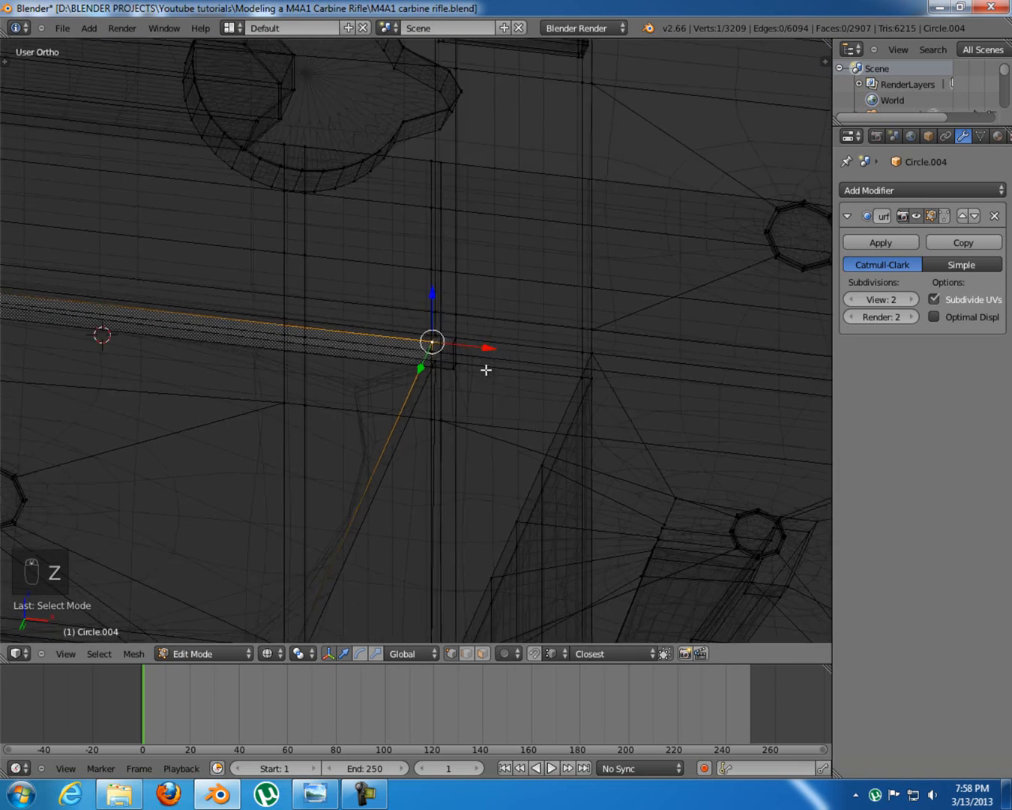
key(shift)
middle_drag(416, 400, 420, 423)
key(z)
mouse_move(422, 488)
middle_down()
mouse_move(406, 622)
mouse_move(458, 614)
mouse_move(517, 574)
mouse_move(373, 379)
mouse_move(324, 176)
mouse_move(549, 292)
mouse_move(672, 303)
mouse_move(712, 293)
mouse_move(554, 436)
mouse_move(549, 274)
mouse_move(516, 397)
mouse_move(507, 234)
middle_up()
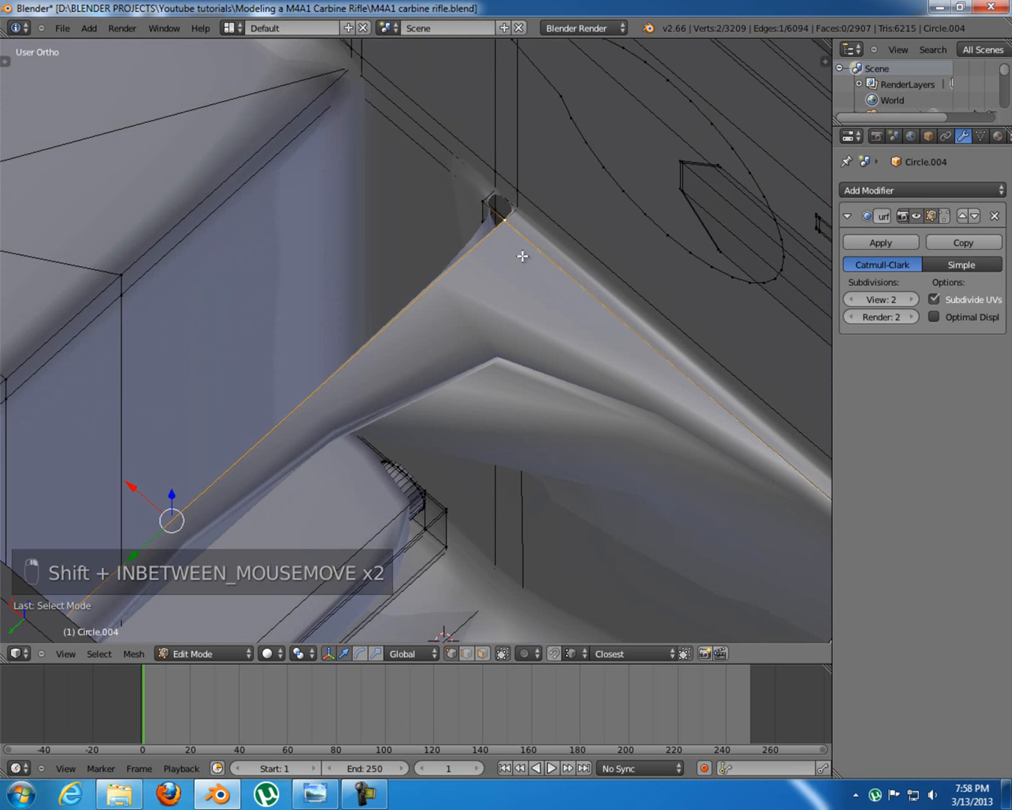
key(x)
click(523, 256)
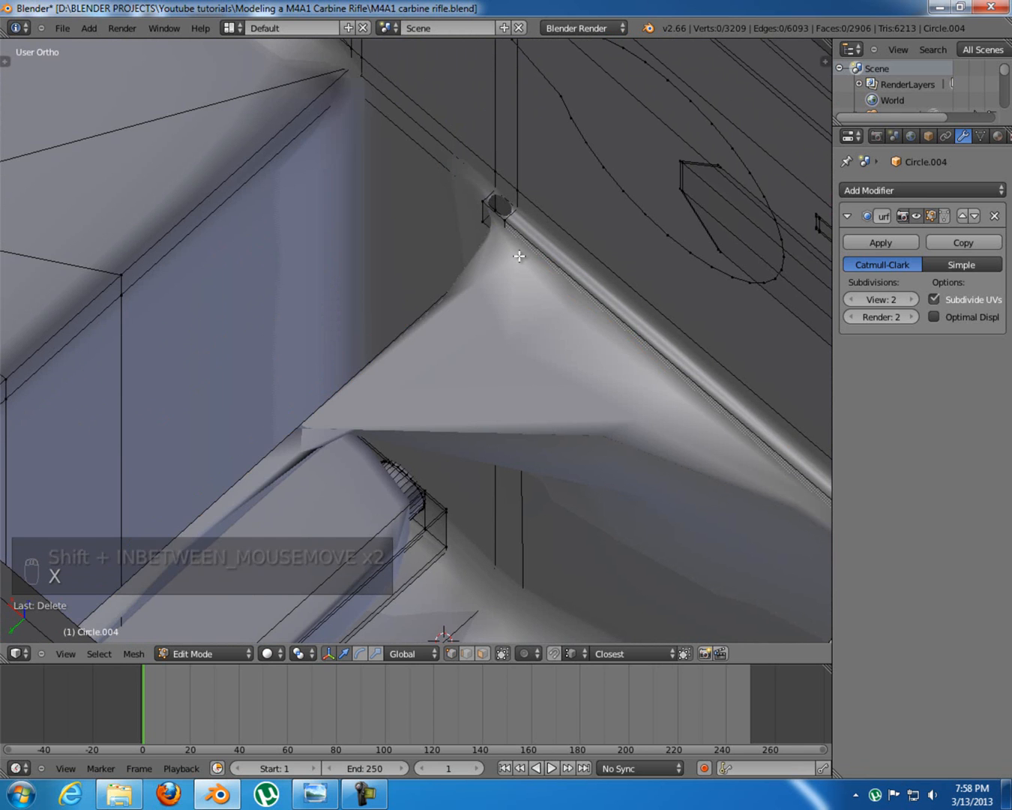
Hide the subdivision preview and delete the second edge spanning the receiver's interior between its two side walls
middle_drag(471, 303, 676, 283)
key(z)
click(915, 216)
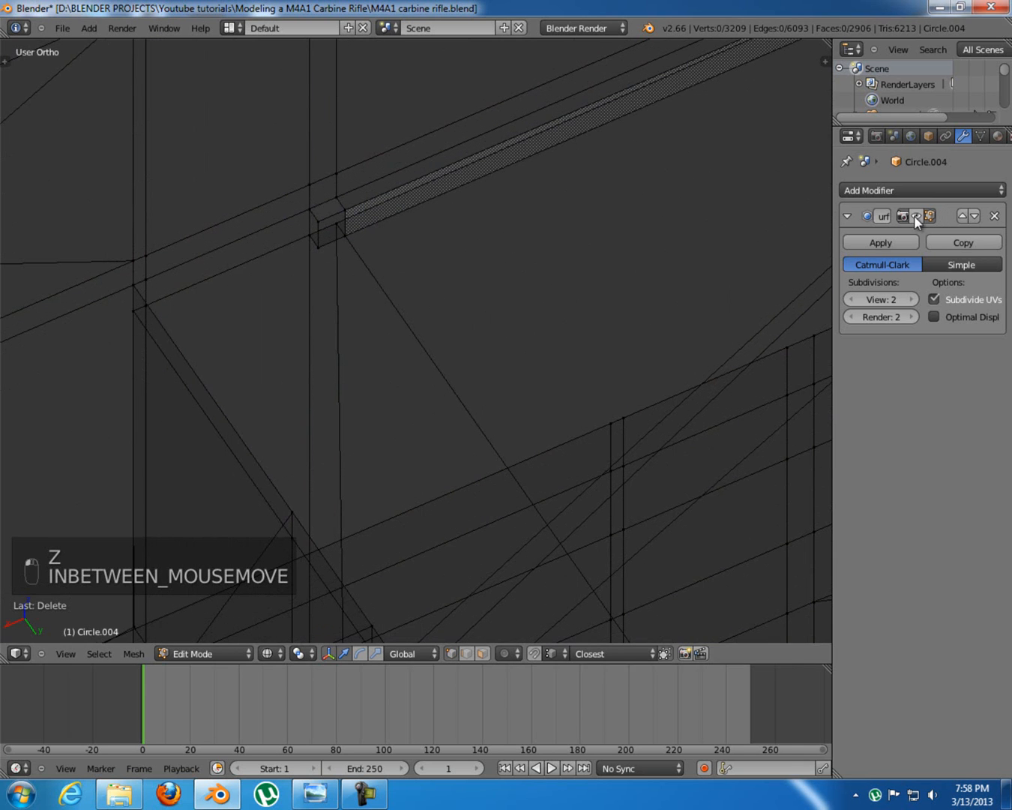
key(z)
key(z)
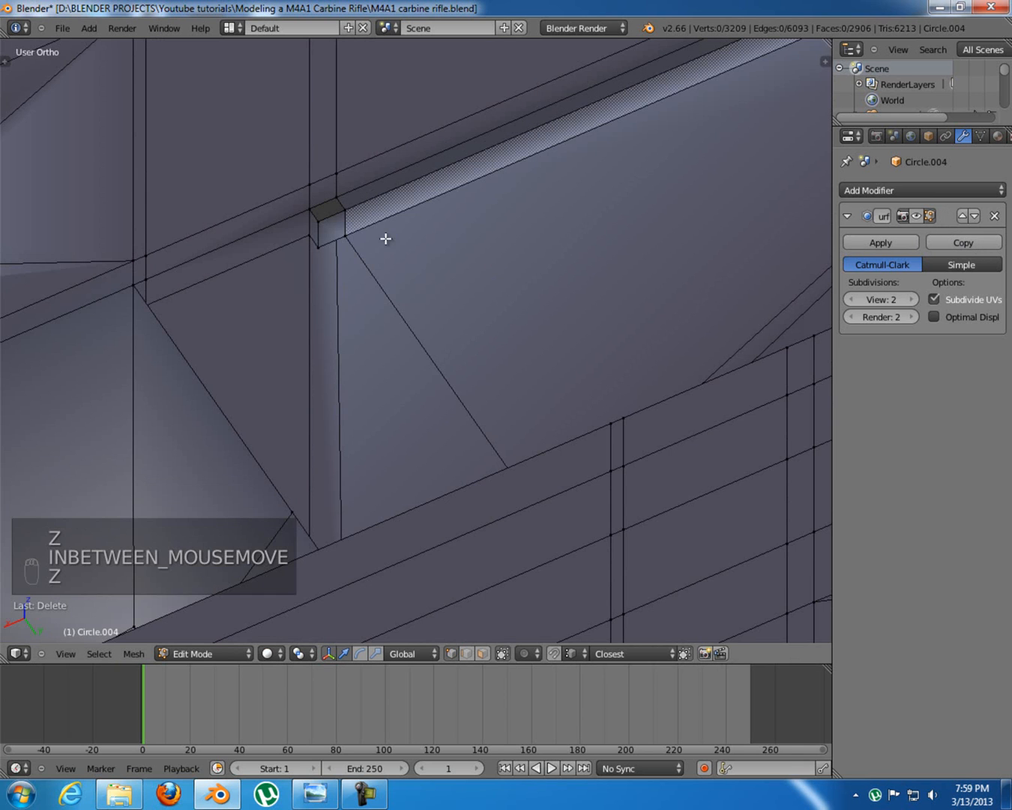
middle_drag(434, 330, 274, 120)
key(x)
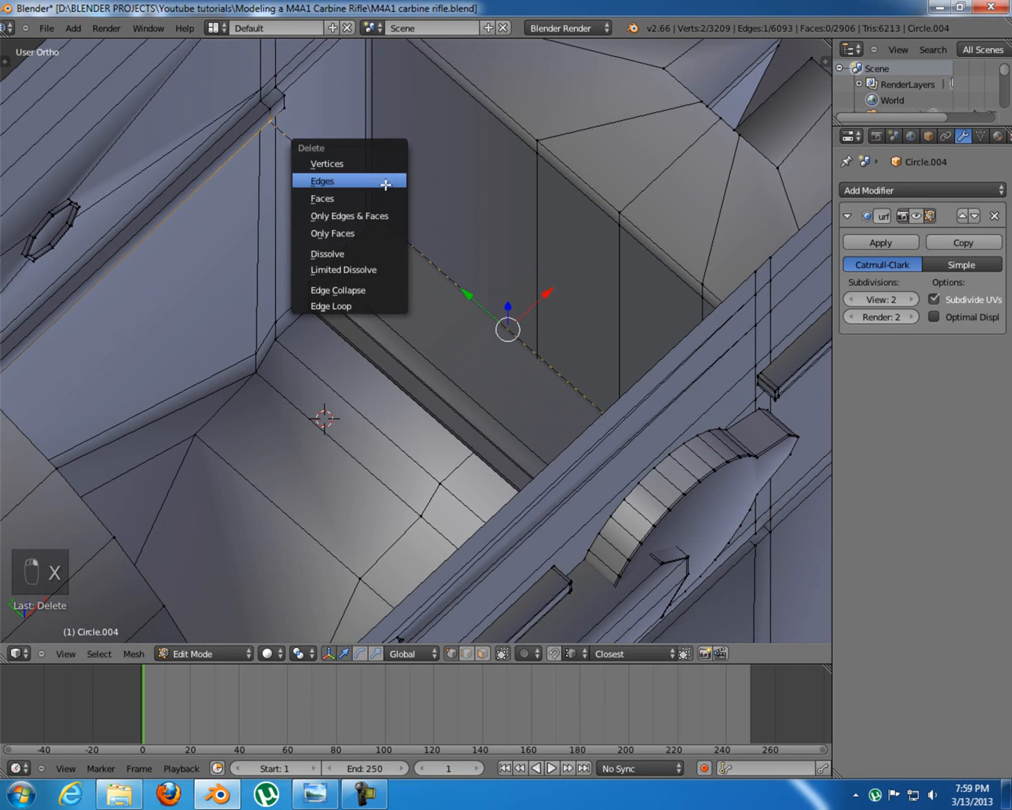
click(386, 181)
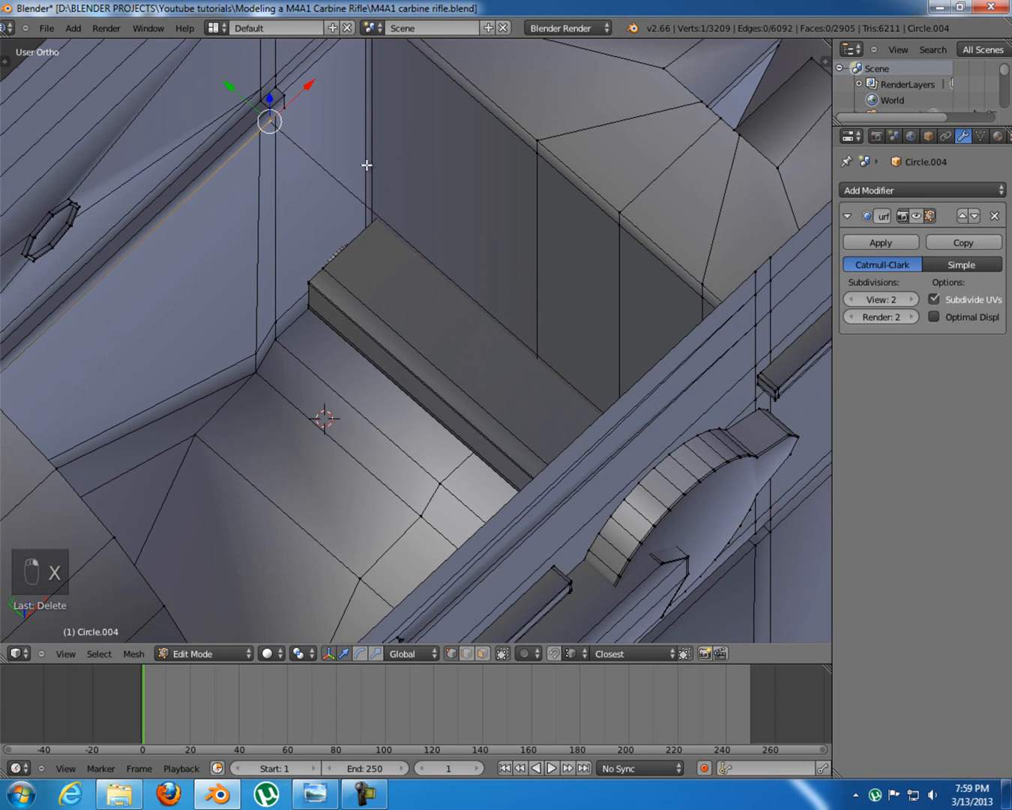
In edge selection mode, delete the loose edge left across the receiver's interior
key(ctrl+Tab)
click(370, 189)
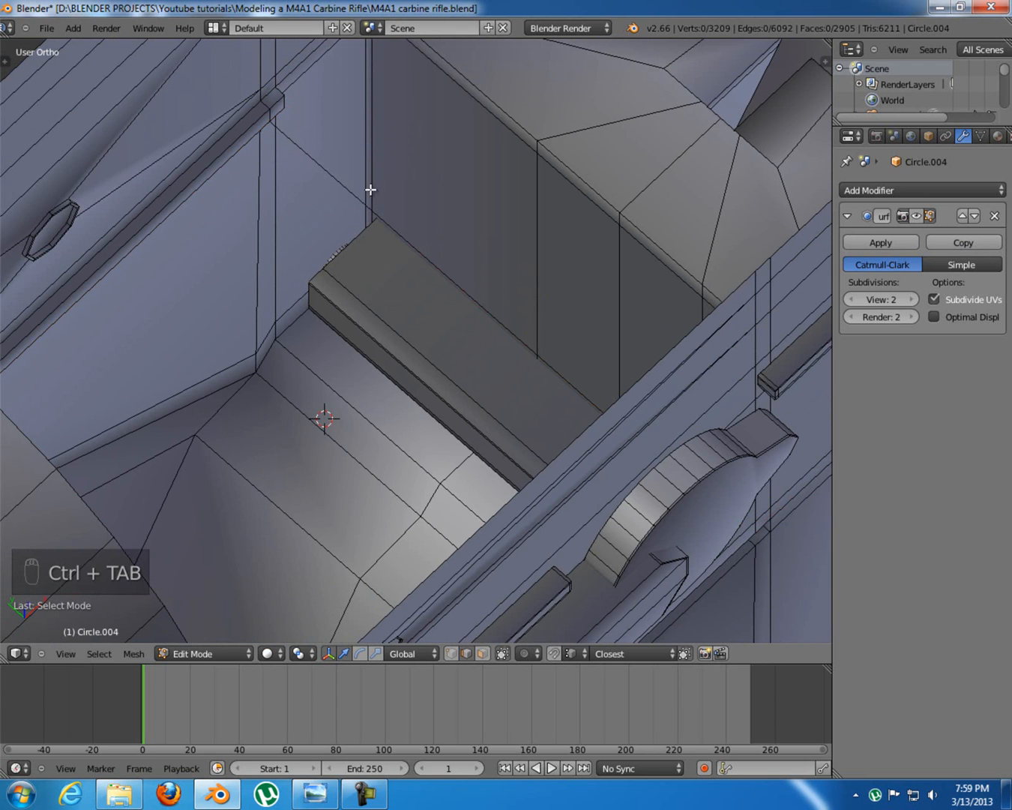
key(x)
click(408, 234)
Restore the subdivision preview and fill a face between the four vertices at the end of the horizontal groove
key(ctrl+Tab)
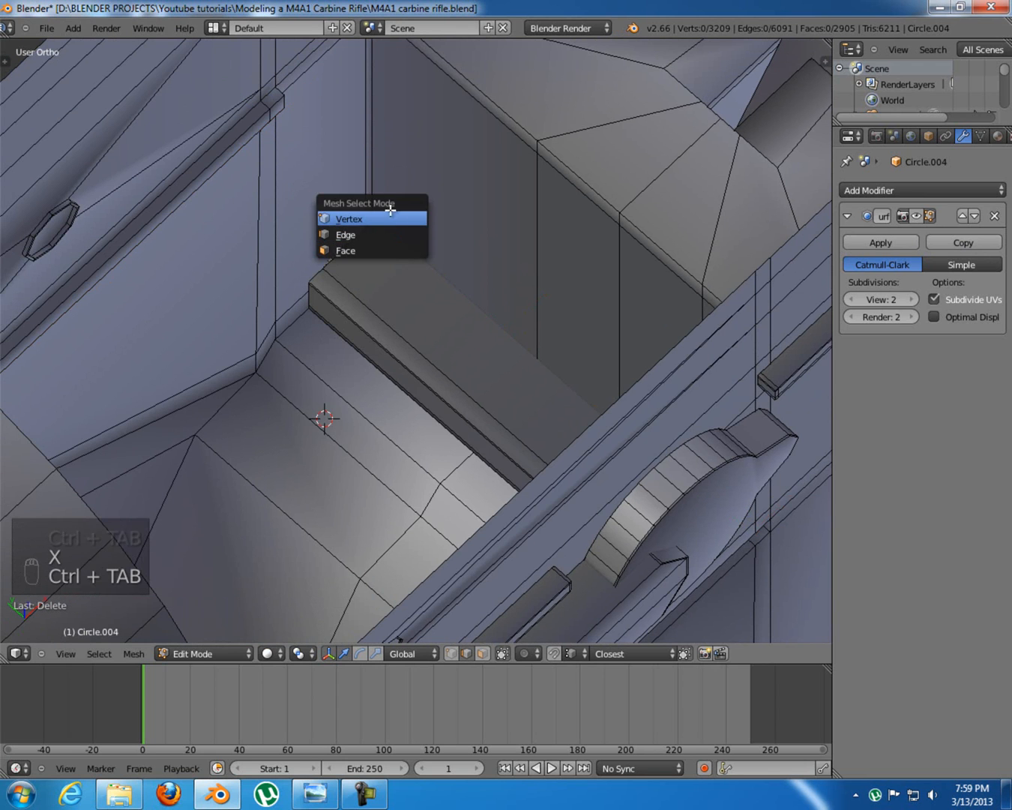
click(389, 215)
middle_drag(447, 289, 447, 98)
shift+middle_drag(731, 186, 565, 285)
scroll(571, 289, up, 6)
shift+middle_drag(638, 279, 367, 393)
click(913, 215)
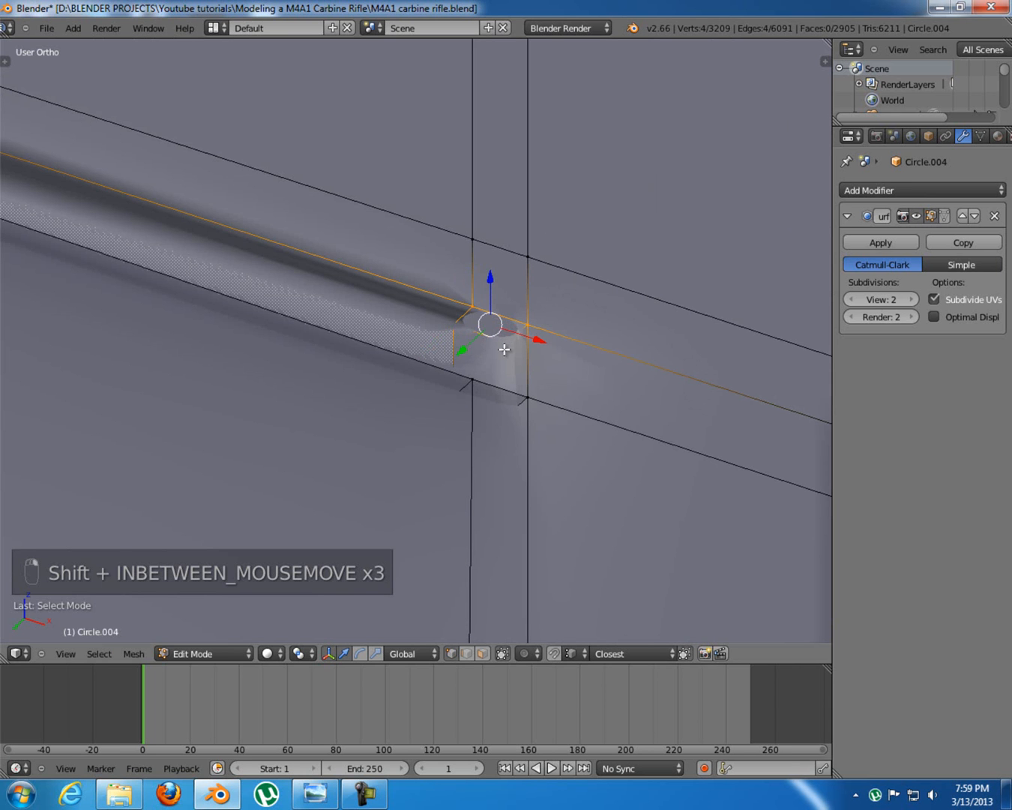
key(f)
key(a)
Examine the grooves on both sides of the receiver and check the smoothed surface in Object Mode
shift+middle_drag(350, 368, 334, 382)
scroll(339, 383, down, 6)
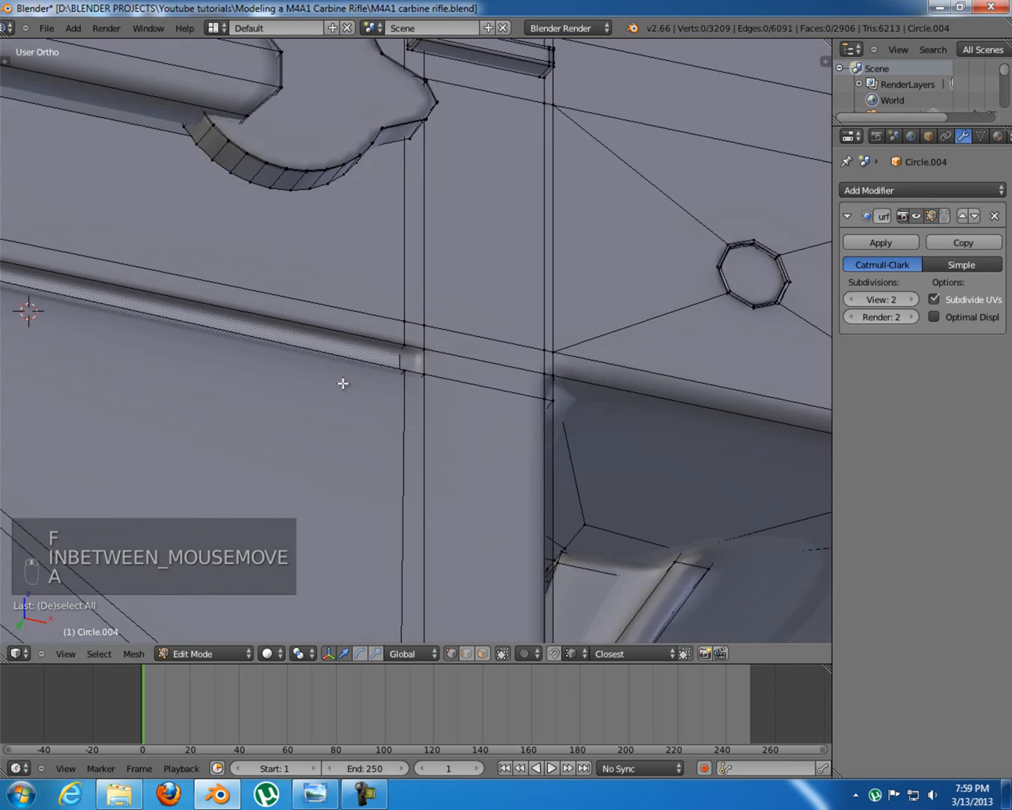
scroll(340, 384, down, 3)
middle_drag(166, 327, 277, 326)
mouse_move(427, 340)
middle_down()
mouse_move(455, 339)
mouse_move(444, 328)
middle_up()
scroll(408, 243, up, 6)
scroll(409, 248, up, 2)
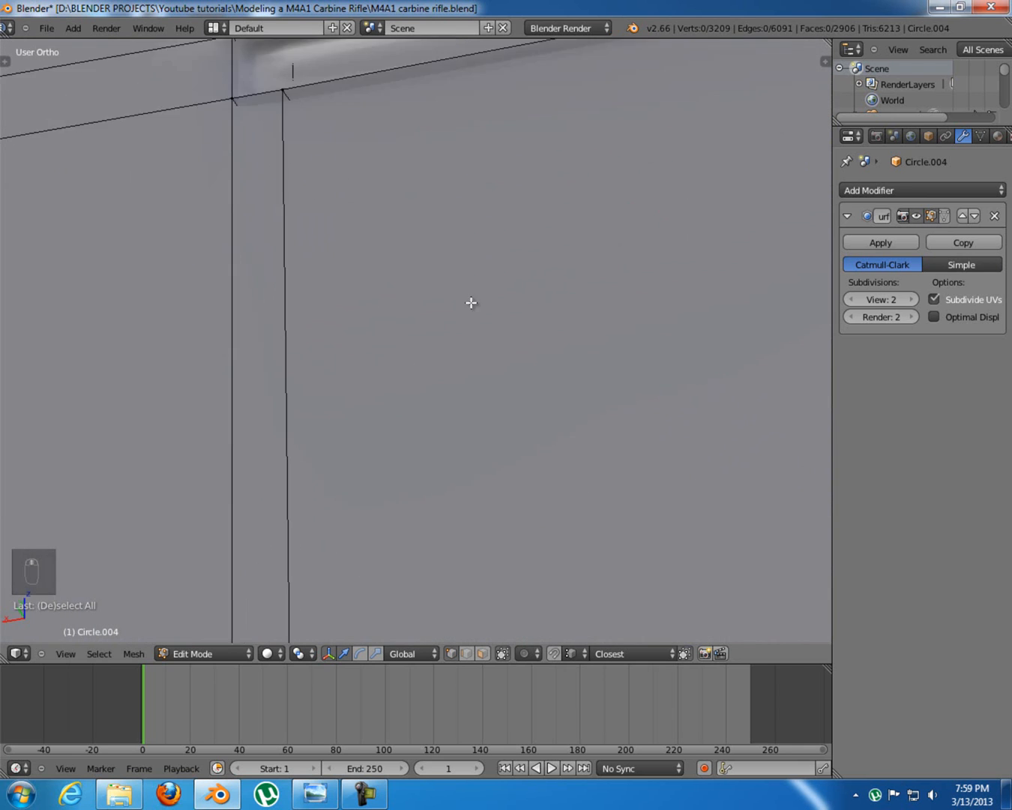
shift+middle_drag(343, 176, 490, 325)
shift+middle_drag(404, 169, 392, 179)
scroll(395, 180, down, 1)
scroll(394, 179, down, 5)
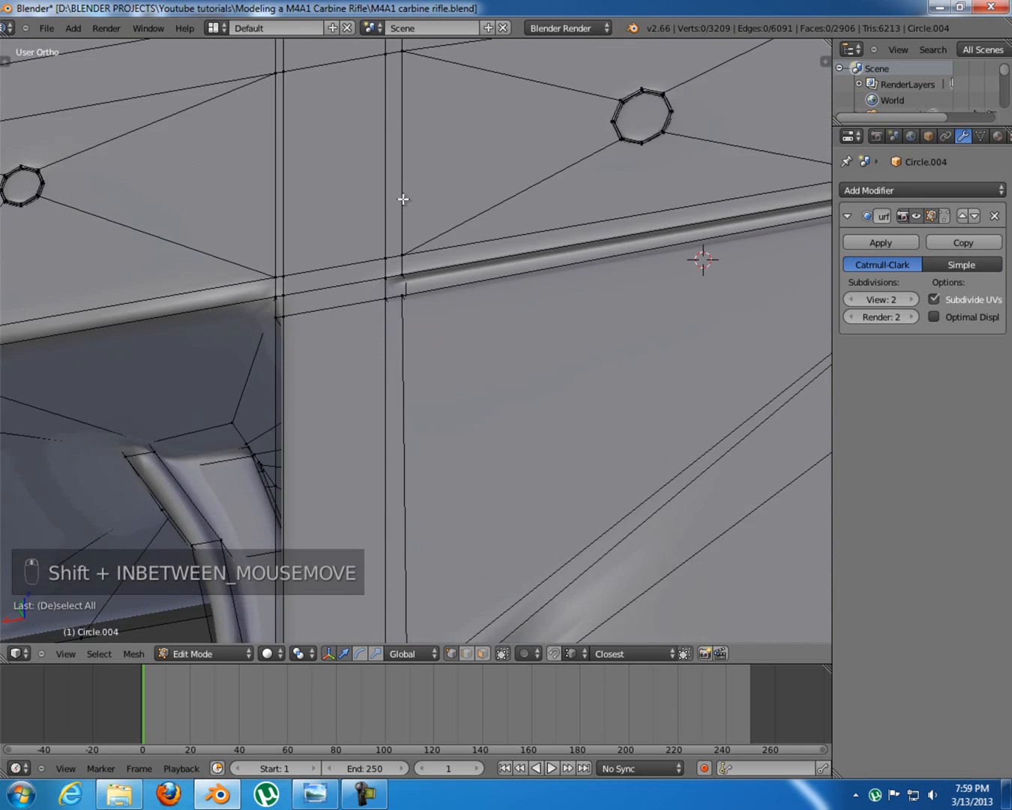
shift+middle_drag(453, 303, 442, 368)
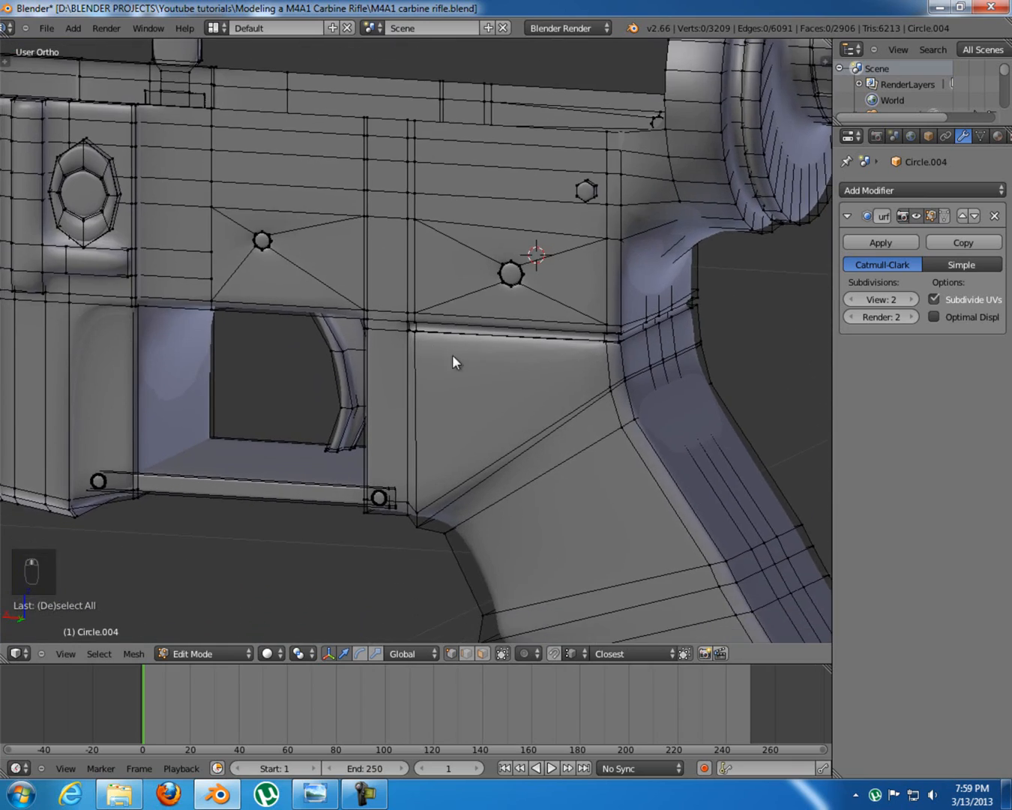
key(Tab)
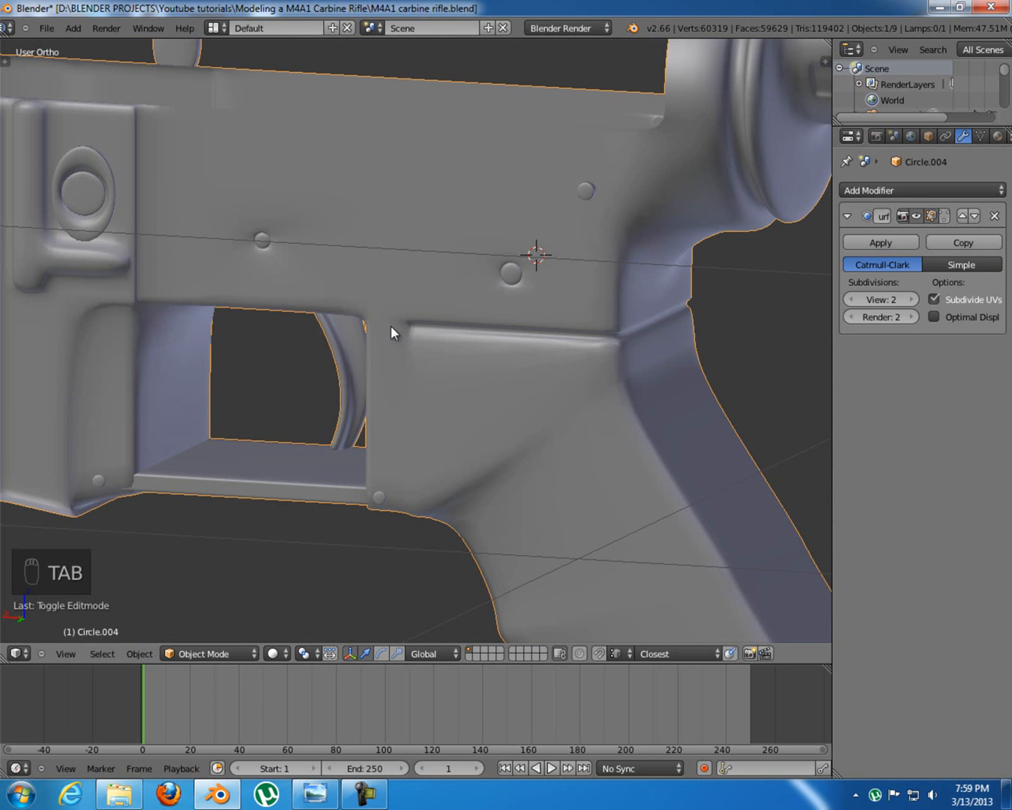
key(Tab)
In face selection mode, extrude the narrow vertical face beside the panel inward by about 0.0025
scroll(423, 367, up, 3)
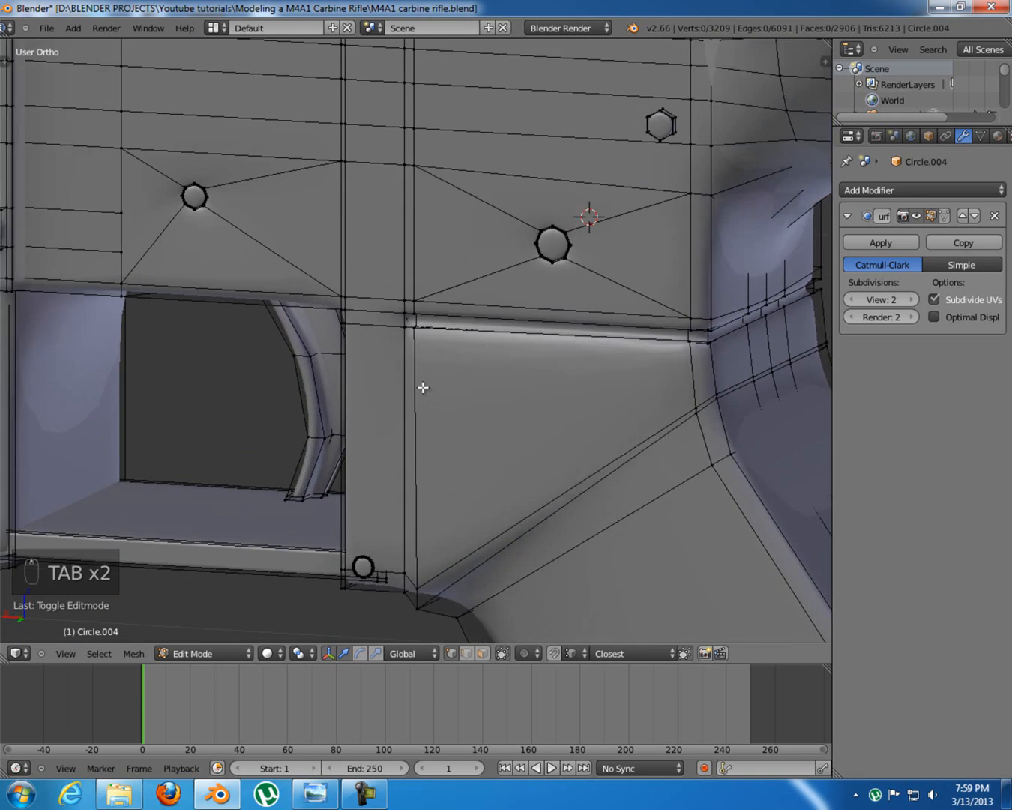
key(ctrl+Tab)
click(402, 419)
right_click(408, 354)
scroll(395, 344, up, 3)
scroll(400, 375, up, 3)
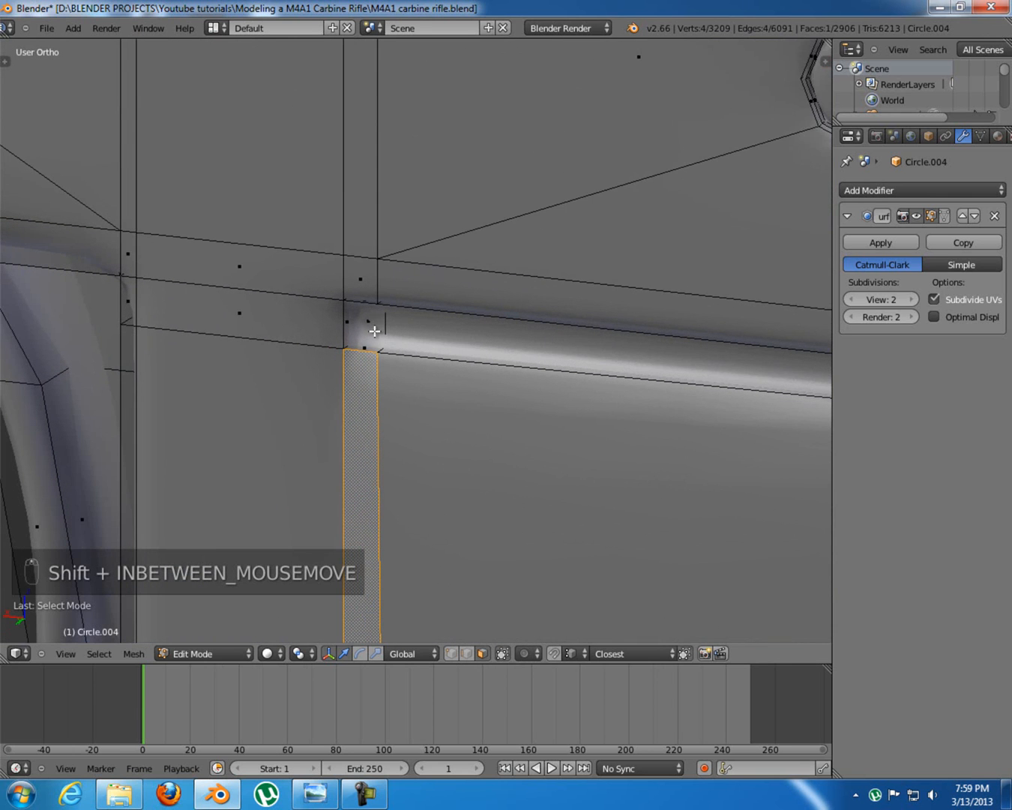
key(e)
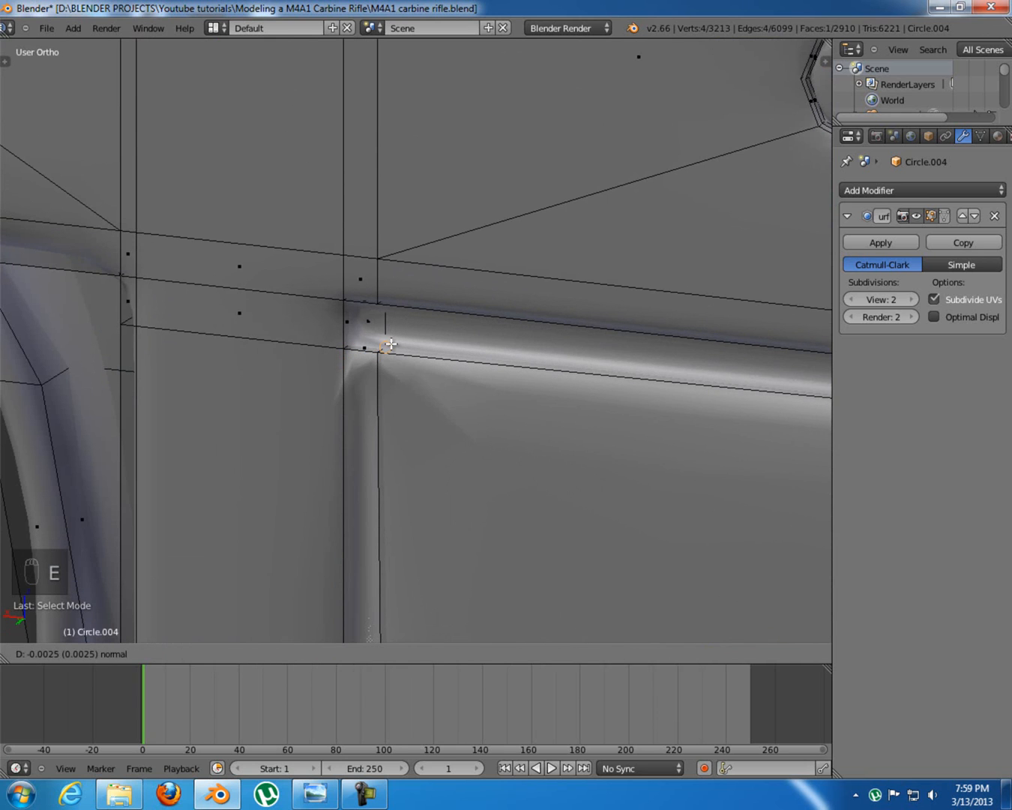
Delete the small face separating the vertical and horizontal grooves, and check the smoothed corner in Object Mode
key(ctrl+Tab)
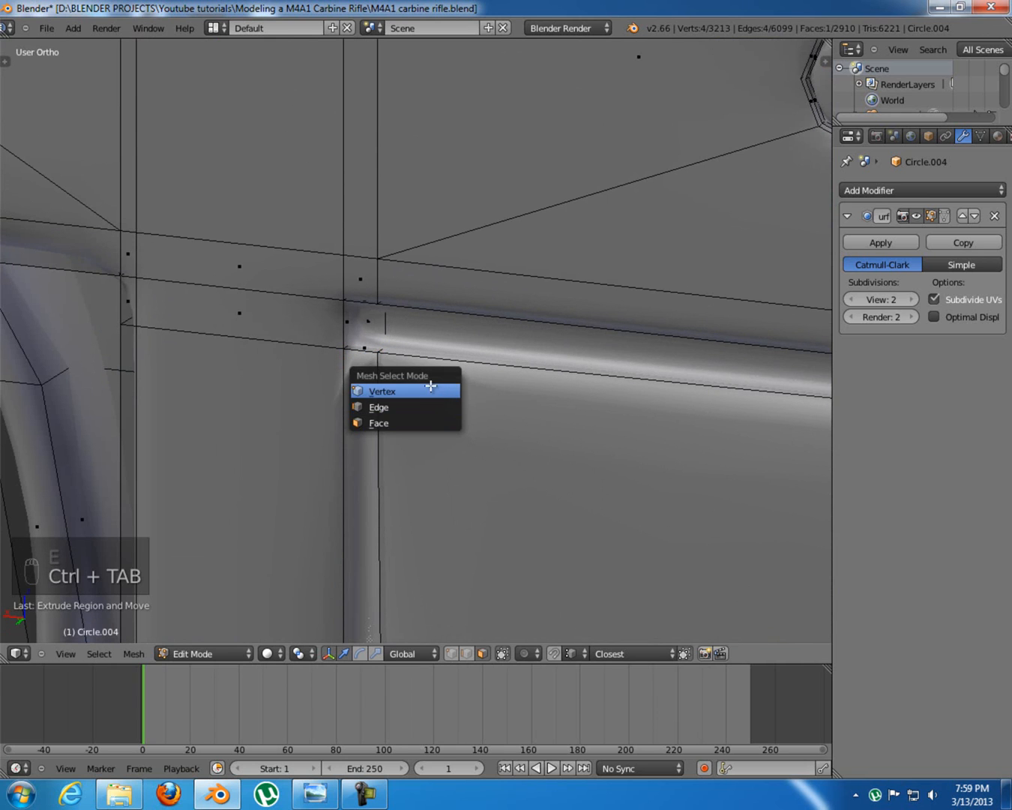
key(x)
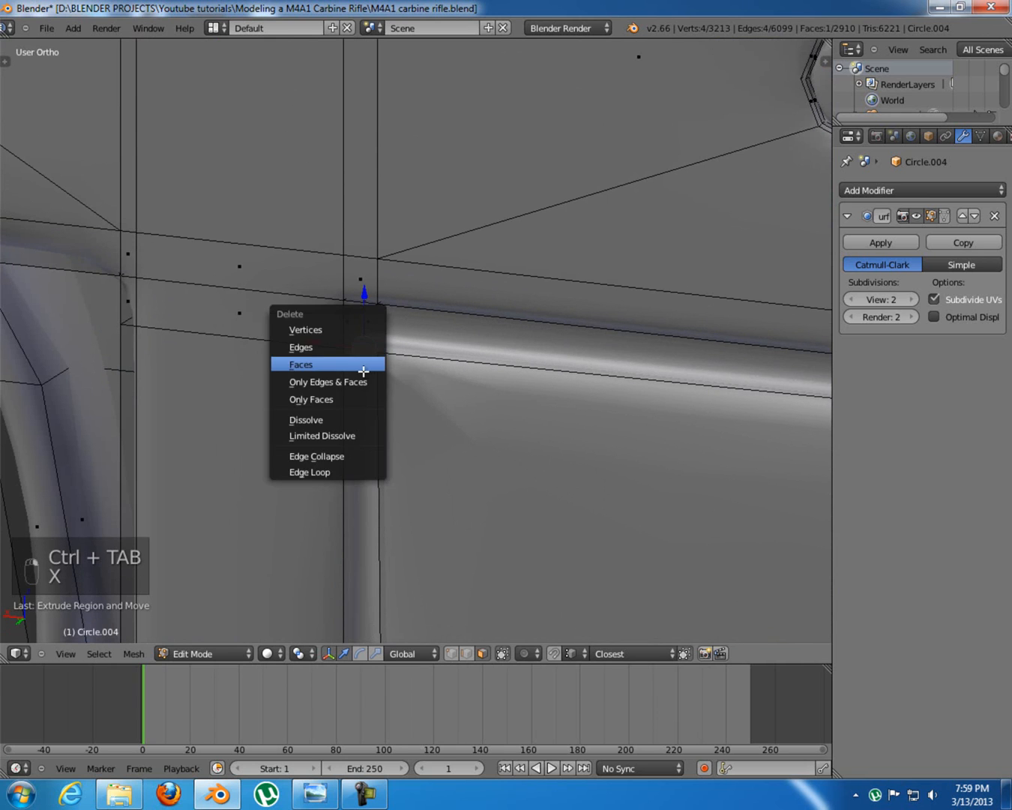
click(369, 365)
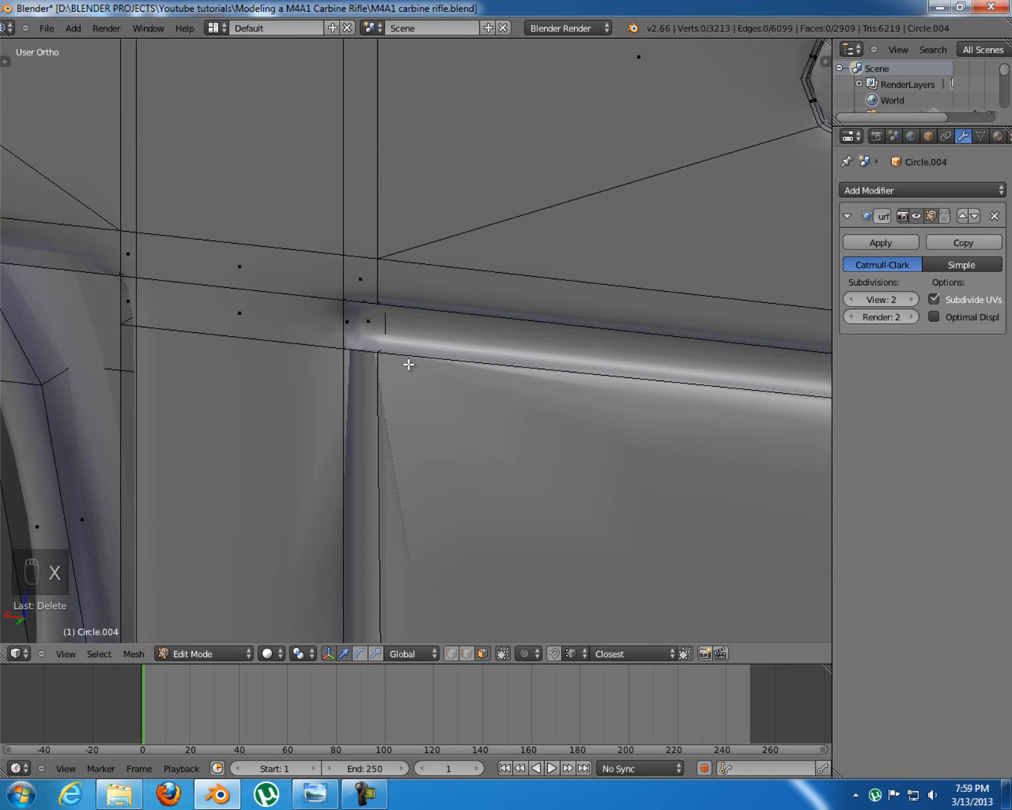
key(ctrl+Tab)
click(365, 320)
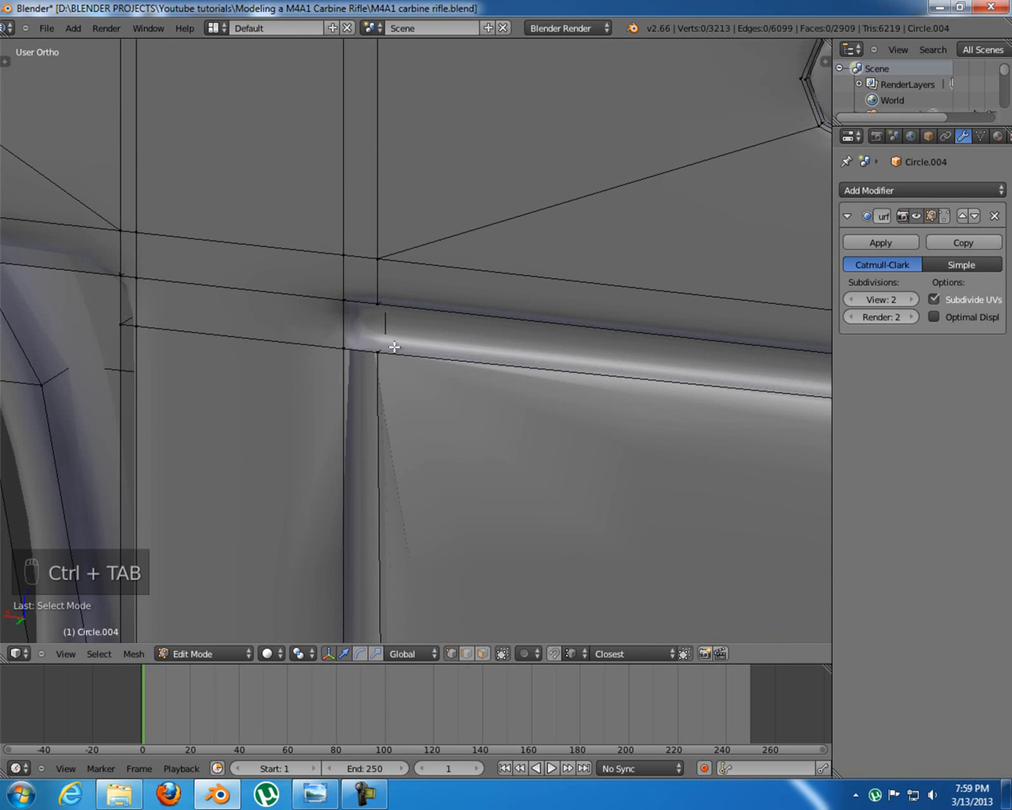
mouse_move(386, 363)
middle_down()
mouse_move(416, 330)
mouse_move(374, 328)
mouse_move(417, 330)
mouse_move(397, 337)
middle_up()
scroll(374, 328, down, 5)
key(Tab)
key(Tab)
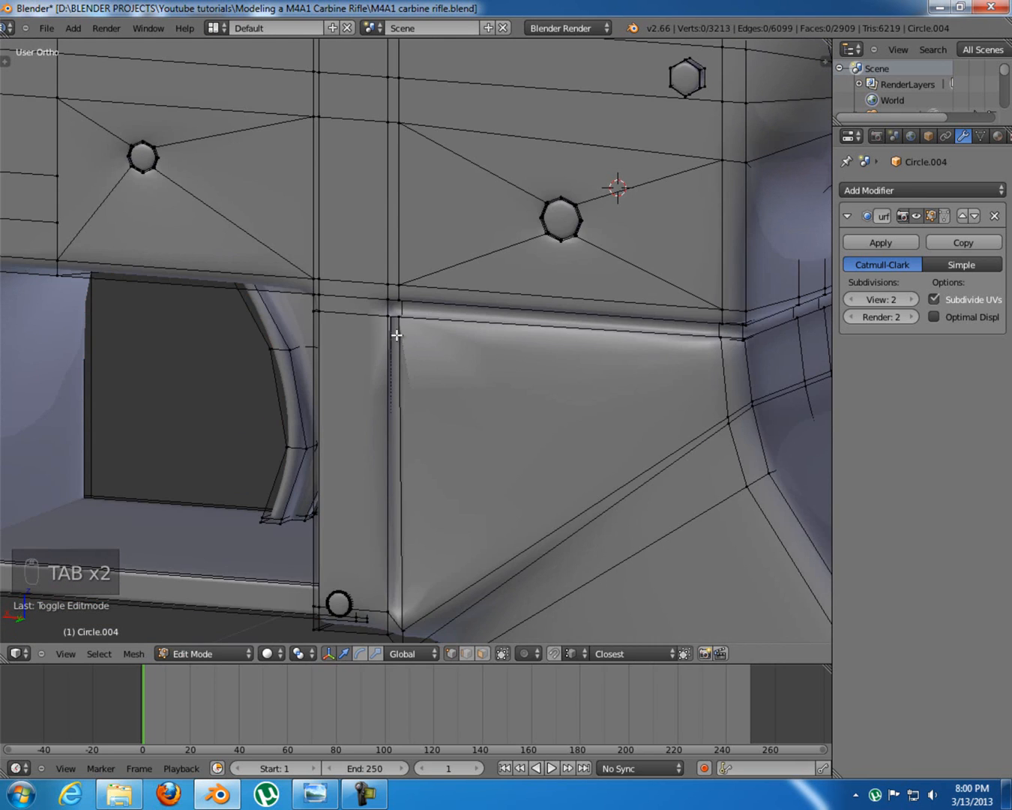
Delete the short edge across the top of the vertical groove and review the joined corner in Object Mode
scroll(398, 329, up, 4)
scroll(402, 318, up, 3)
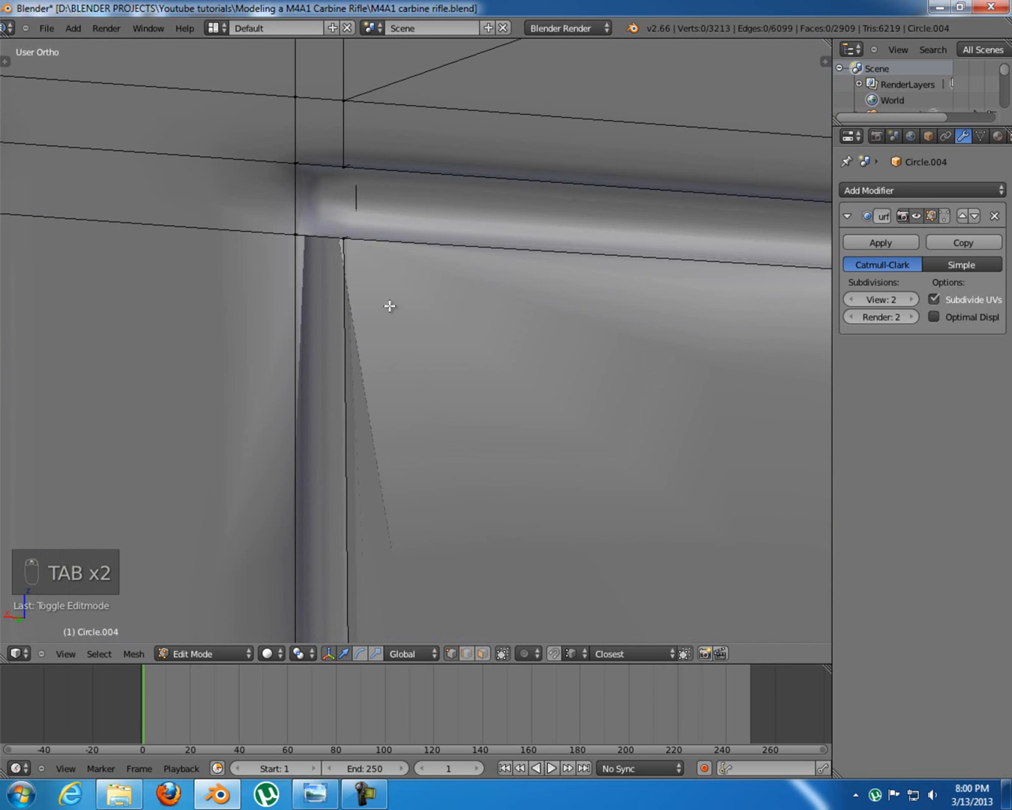
right_click(340, 246)
shift+right_click(303, 245)
key(x)
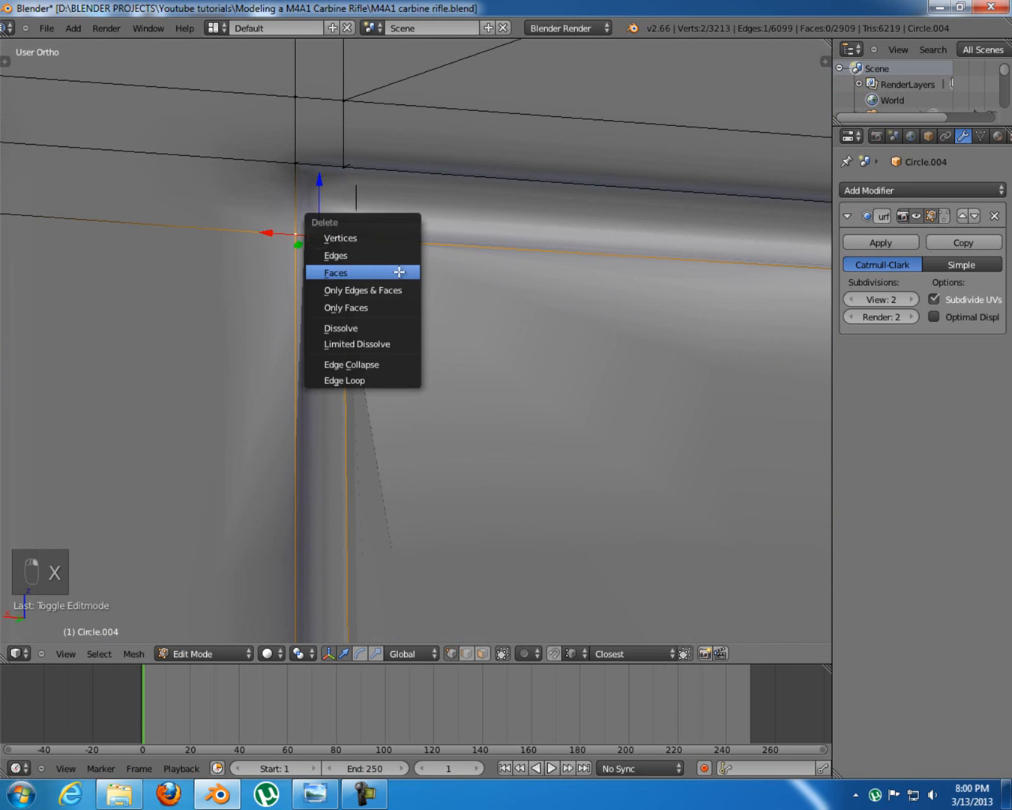
click(395, 255)
ctrl+scroll(406, 244, up, 5)
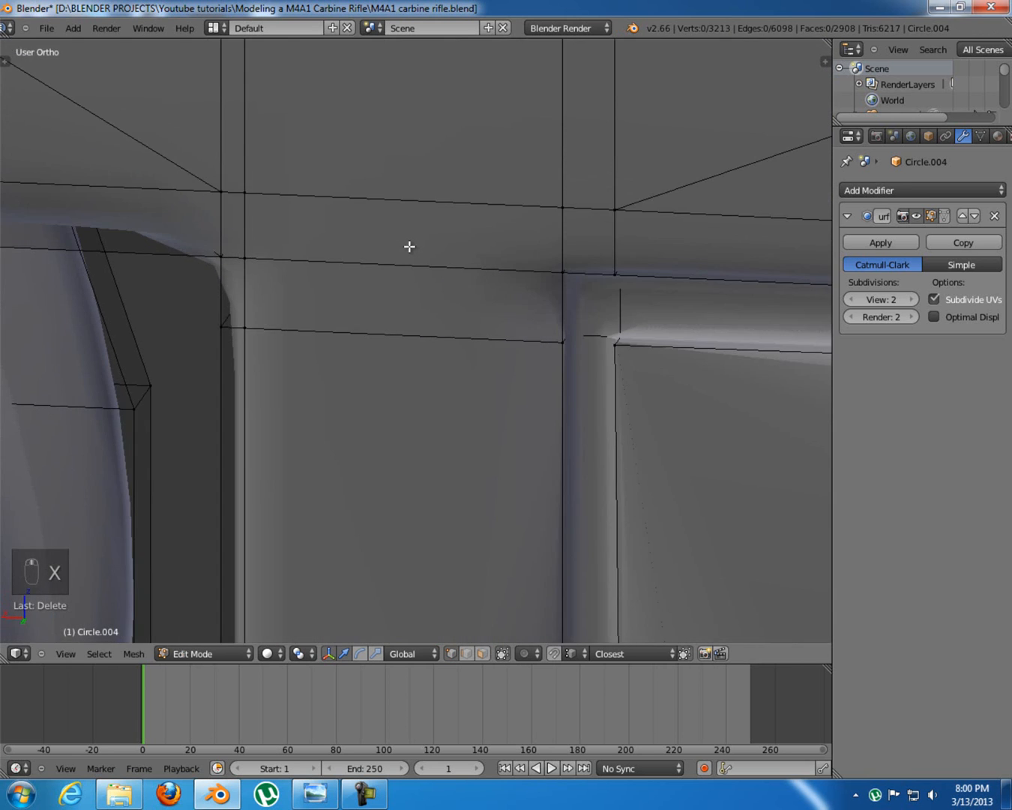
key(Tab)
scroll(619, 421, down, 5)
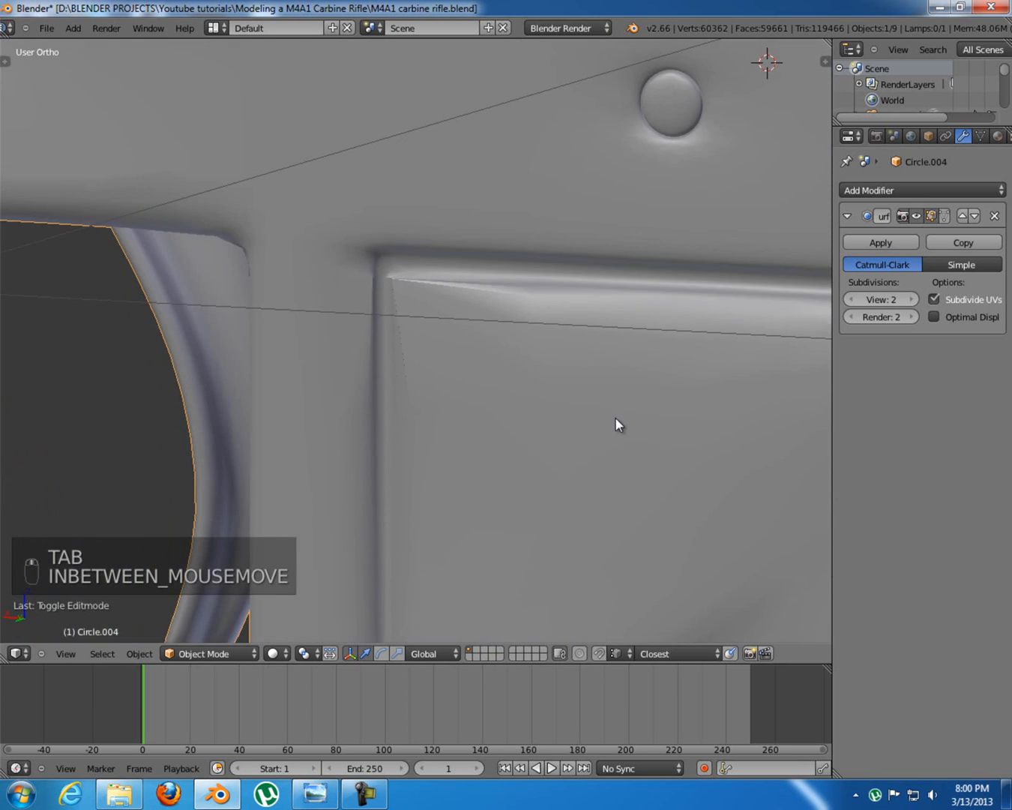
key(Tab)
scroll(464, 377, up, 6)
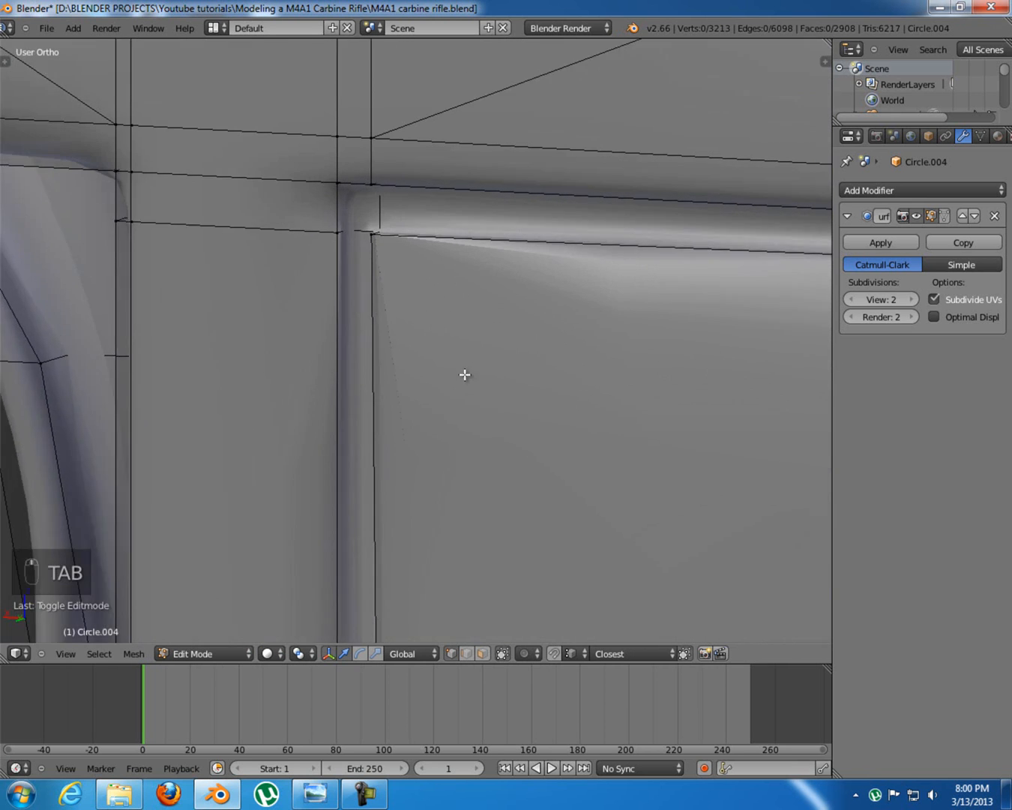
right_click(379, 239)
key(g)
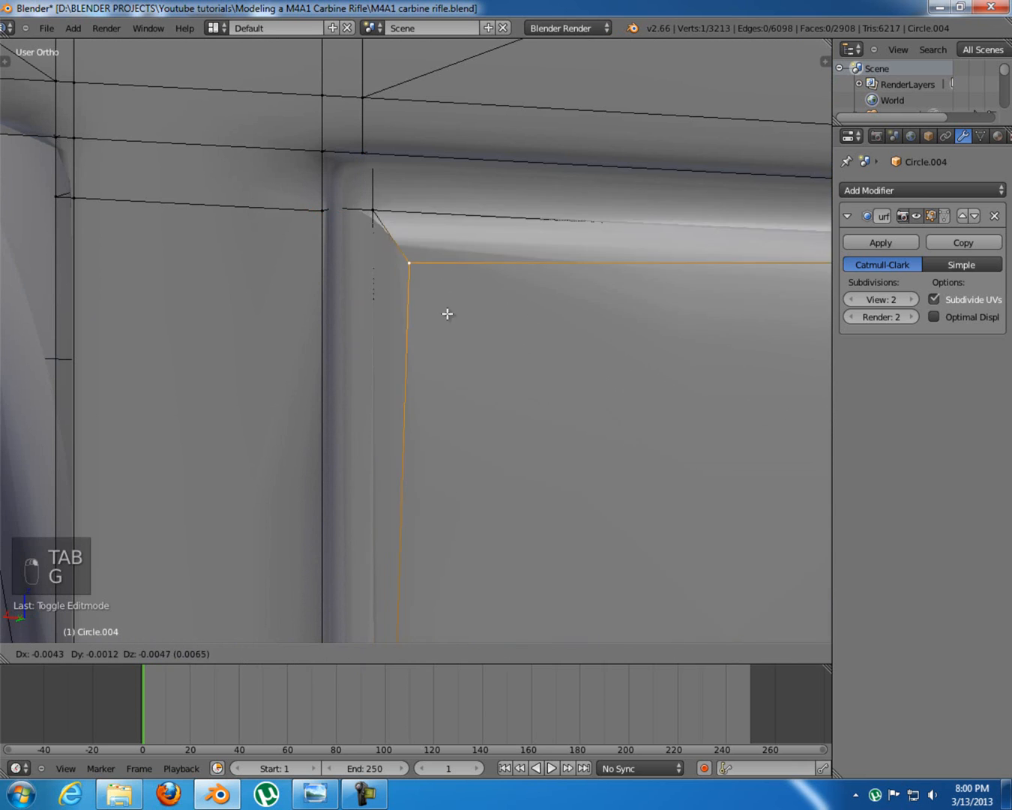
click(380, 261)
shift+middle_drag(381, 266, 276, 300)
right_click(270, 234)
key(g)
click(321, 202)
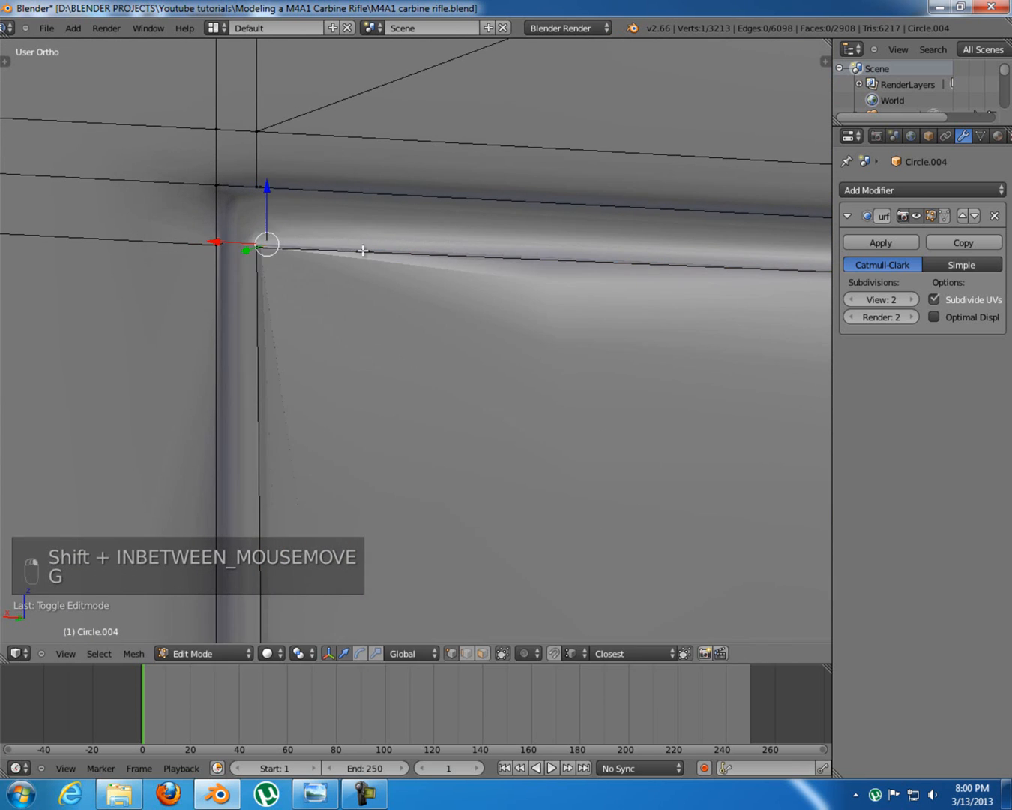
Select the whole receiver mesh, remove its duplicate vertices, and check the groove corner in Object Mode
key(a)
key(a)
key(a)
key(ctrl+v)
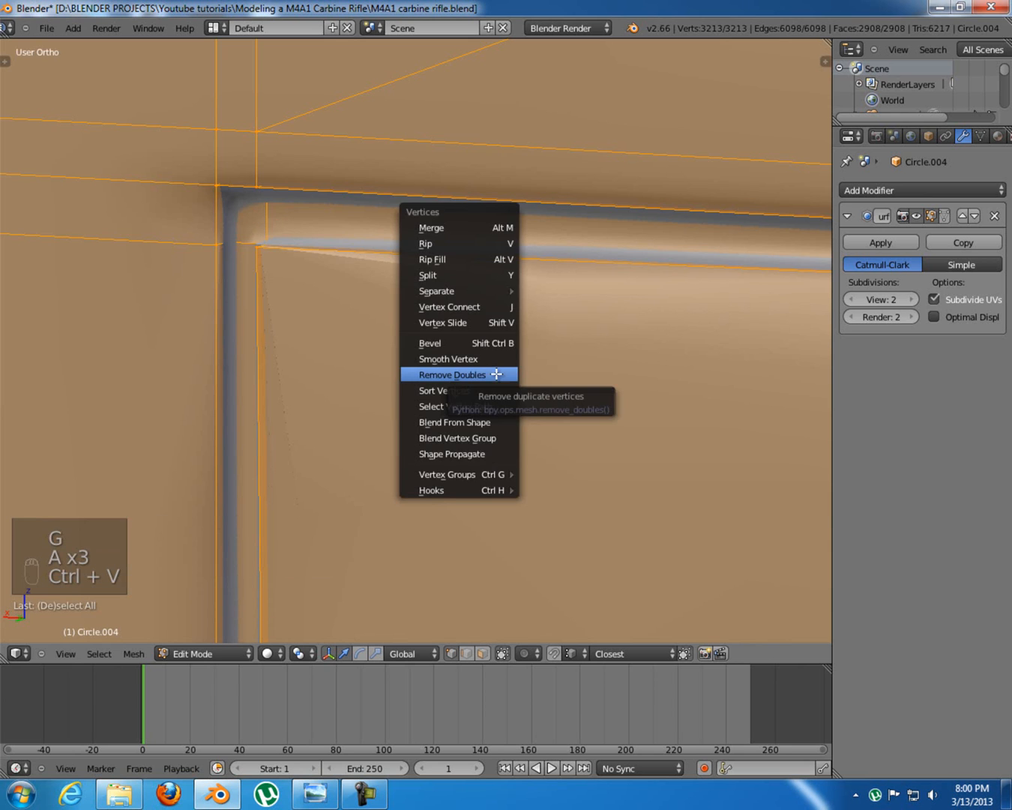
click(496, 374)
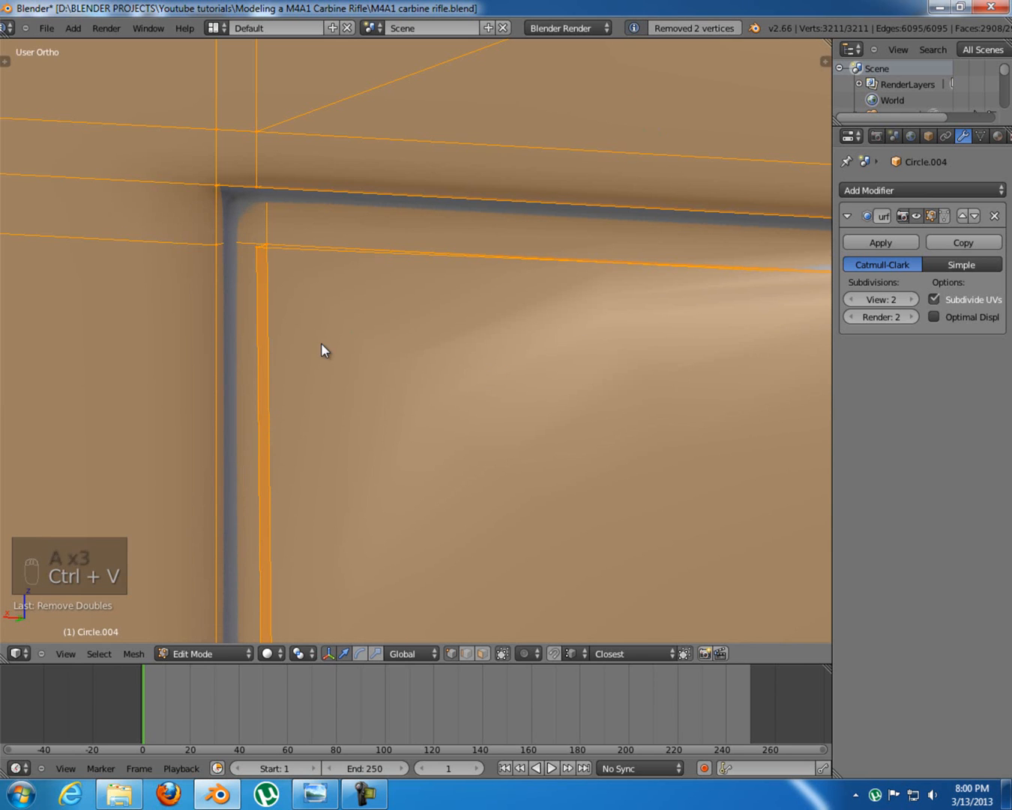
key(Tab)
shift+middle_drag(298, 353, 400, 368)
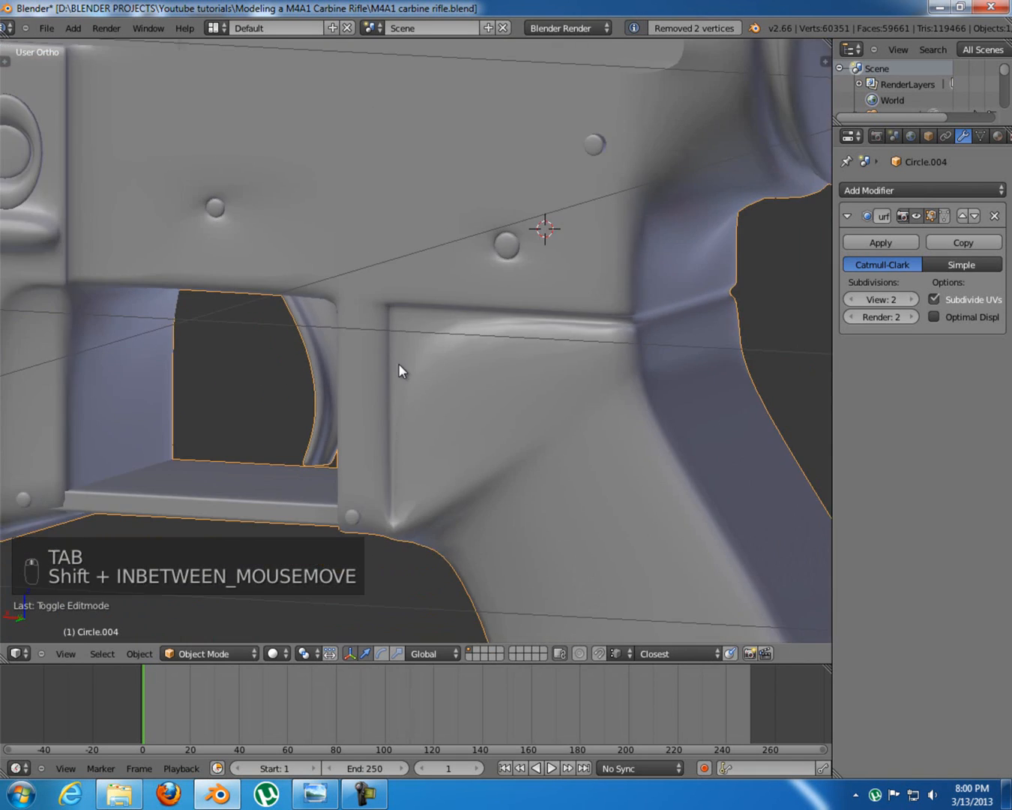
Cut a new edge loop down through the panel above the grip and slide it against the panel's vertical groove
key(Tab)
scroll(399, 361, up, 5)
key(a)
key(a)
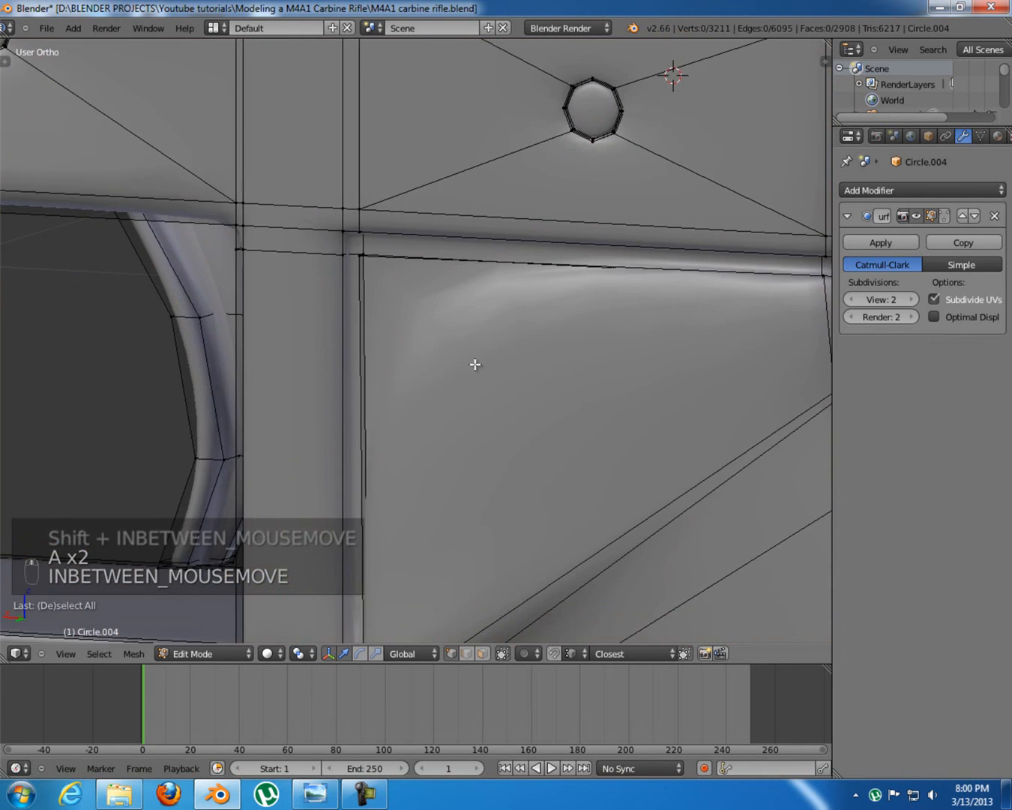
scroll(475, 365, down, 3)
key(ctrl+r)
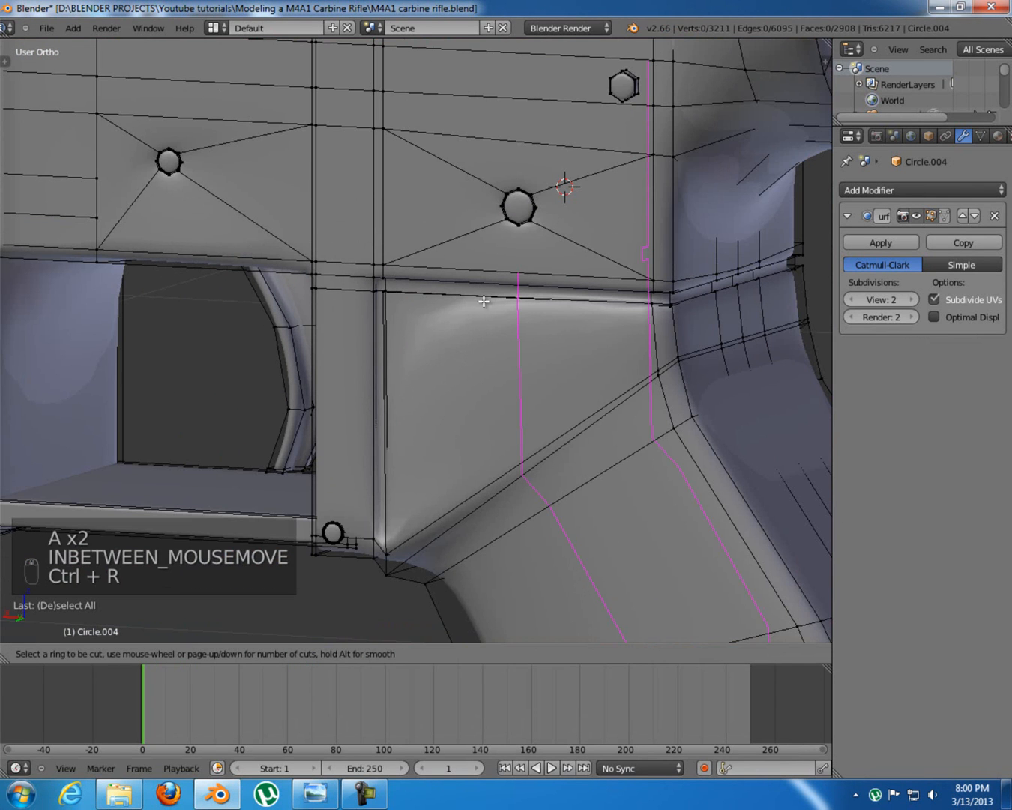
right_click(442, 293)
middle_drag(477, 322, 663, 251)
scroll(636, 348, up, 2)
key(ctrl+r)
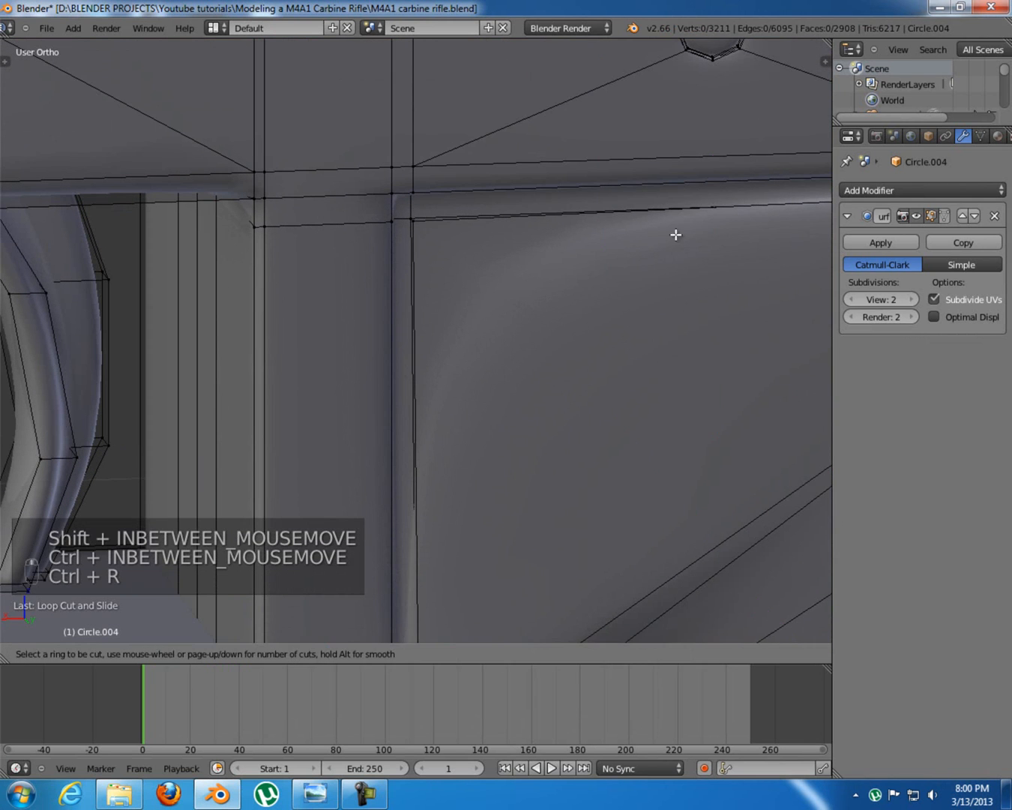
click(694, 210)
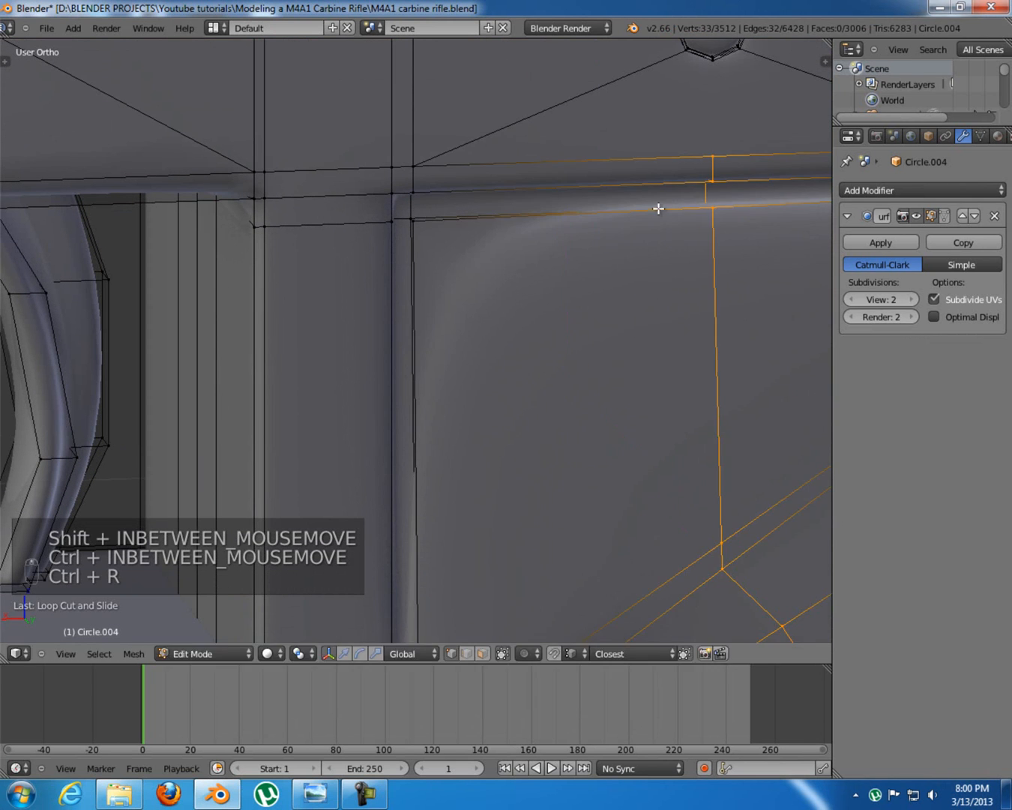
click(408, 271)
scroll(529, 324, down, 4)
ctrl+middle_drag(530, 324, 451, 361)
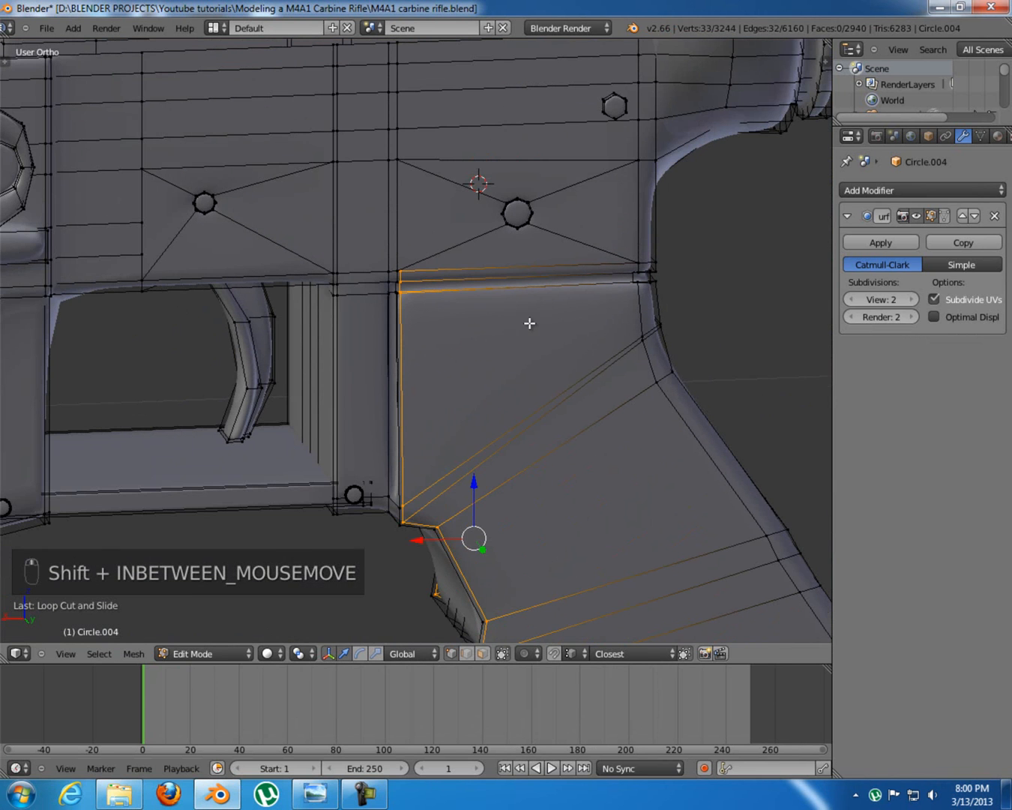
Examine the smoothed receiver and grip in Object Mode, from the front and from the opposite side
key(a)
key(Tab)
middle_drag(521, 357, 451, 304)
key(KP_1)
scroll(412, 289, down, 5)
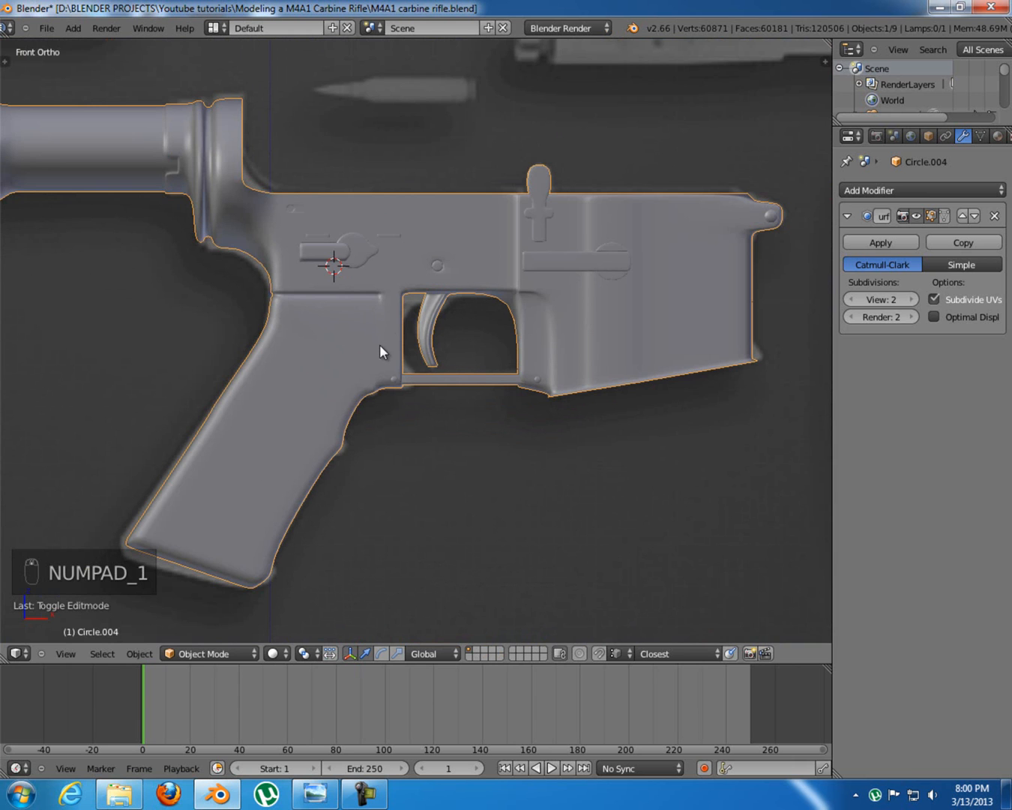
shift+middle_drag(395, 350, 319, 379)
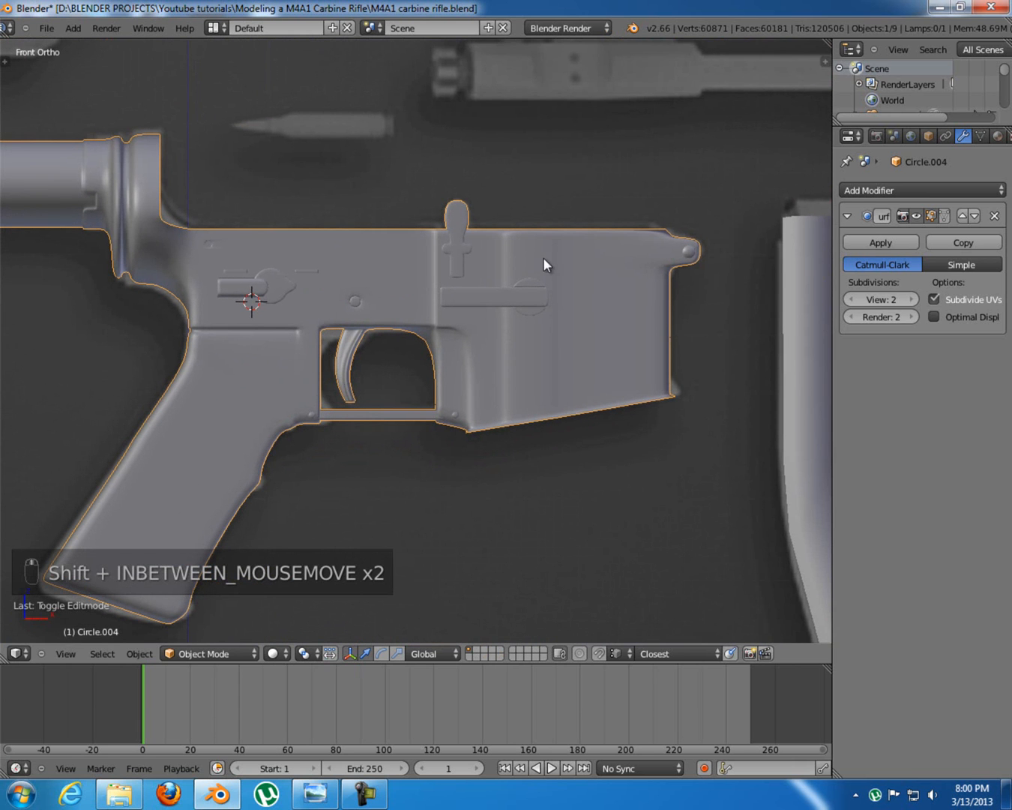
shift+middle_drag(553, 247, 244, 310)
middle_drag(370, 249, 223, 325)
Apply smooth shading to the receiver object and return to the front view
key(t)
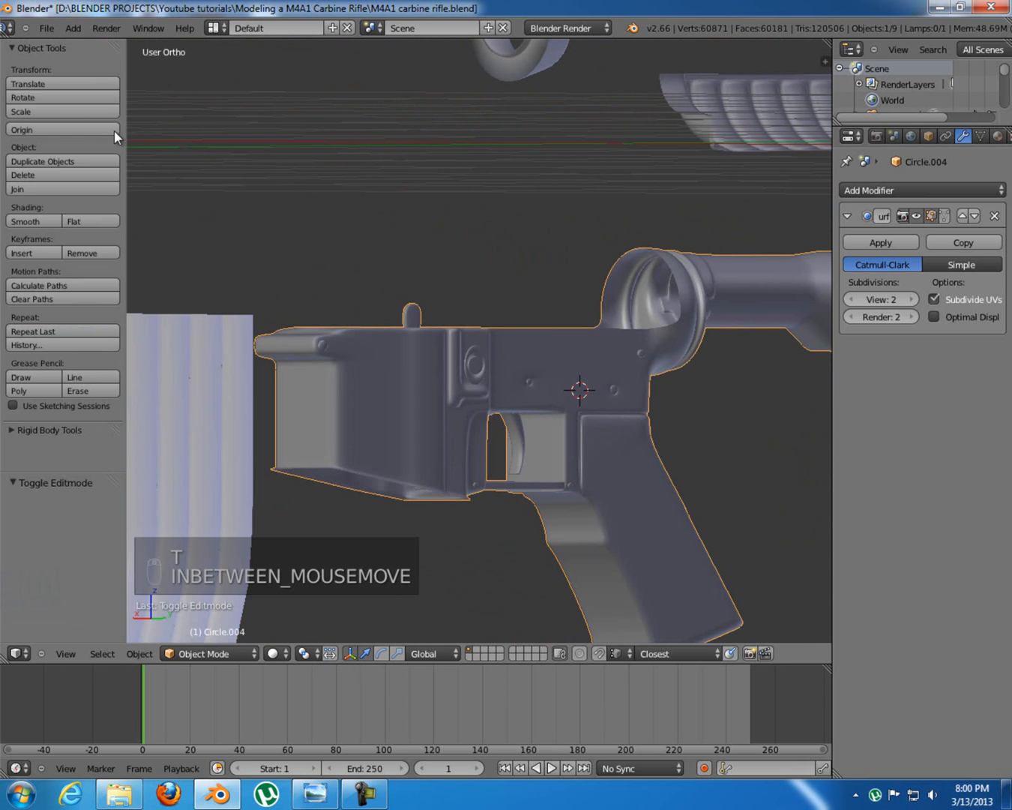
click(29, 218)
key(t)
middle_drag(281, 321, 368, 327)
key(KP_1)
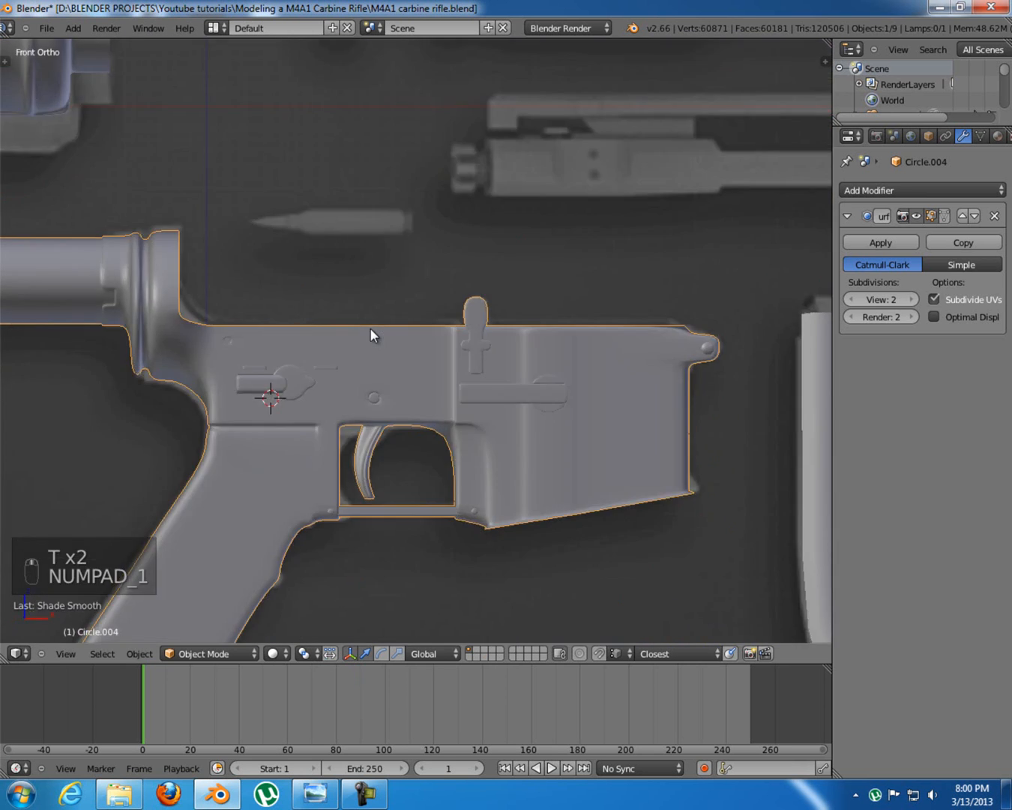
Hide the magazine, the handguard ring and the lower handguard so the reference image shows beneath them
scroll(420, 330, down, 2)
scroll(465, 307, down, 3)
key(z)
key(z)
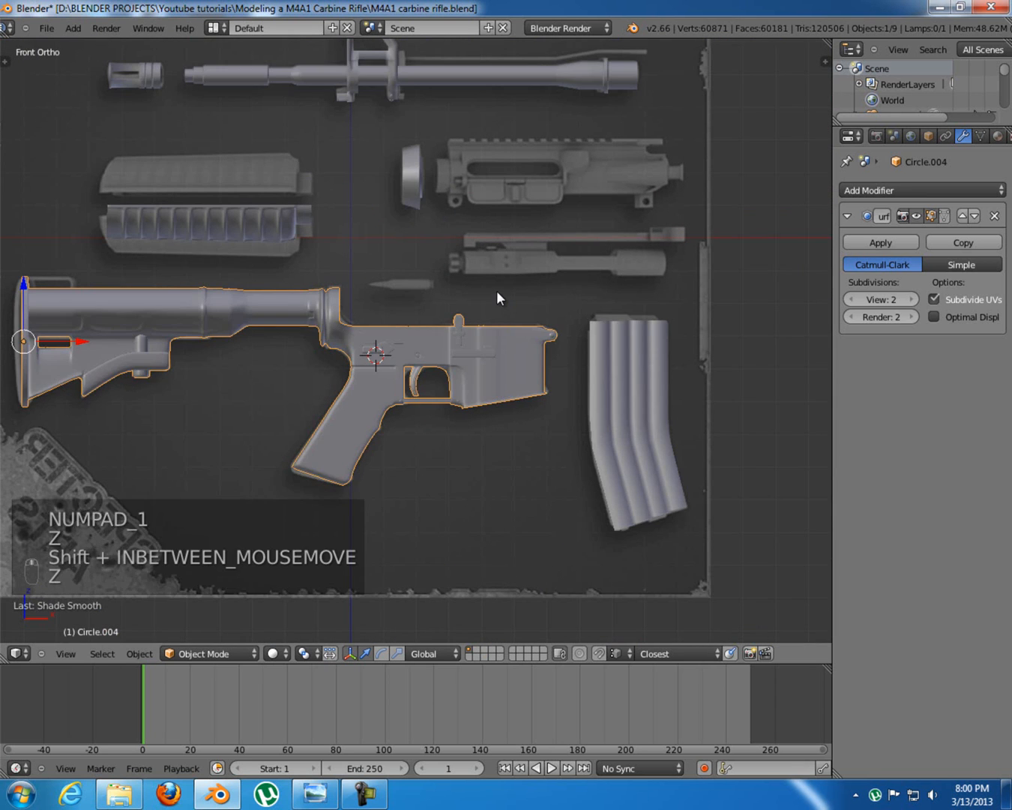
shift+scroll(629, 351, up, 2)
right_click(629, 358)
key(h)
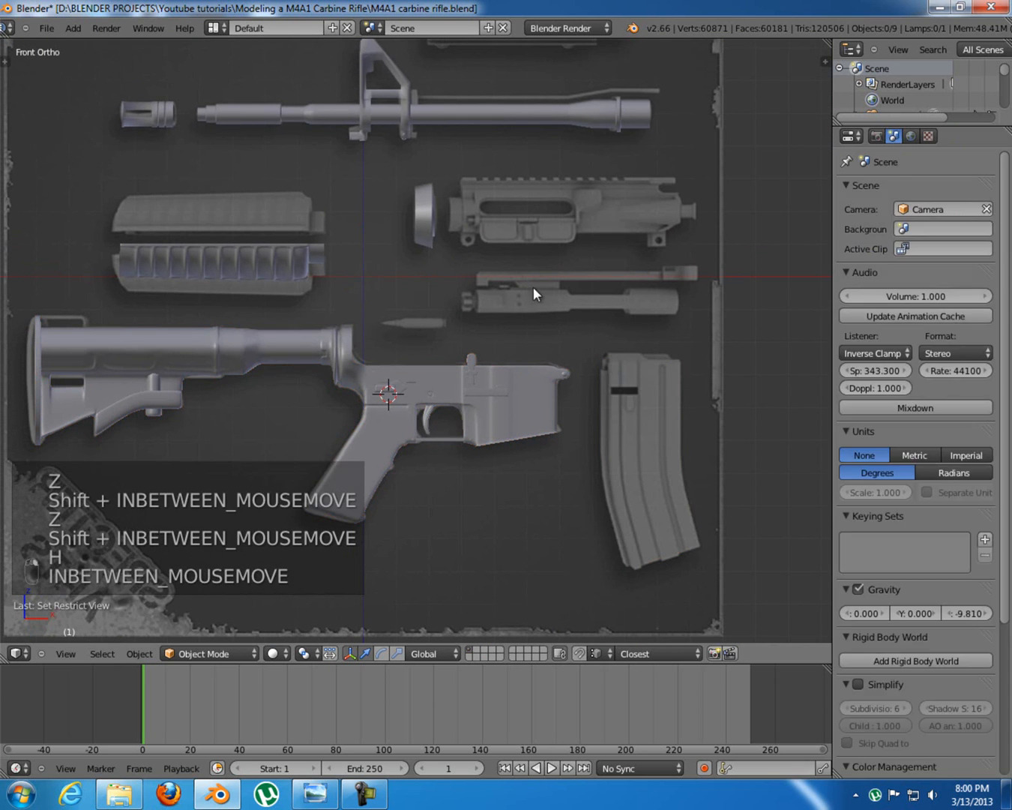
key(h)
right_click(233, 261)
key(h)
Hide the barrel, the front sight and the flash hider
right_click(442, 116)
key(h)
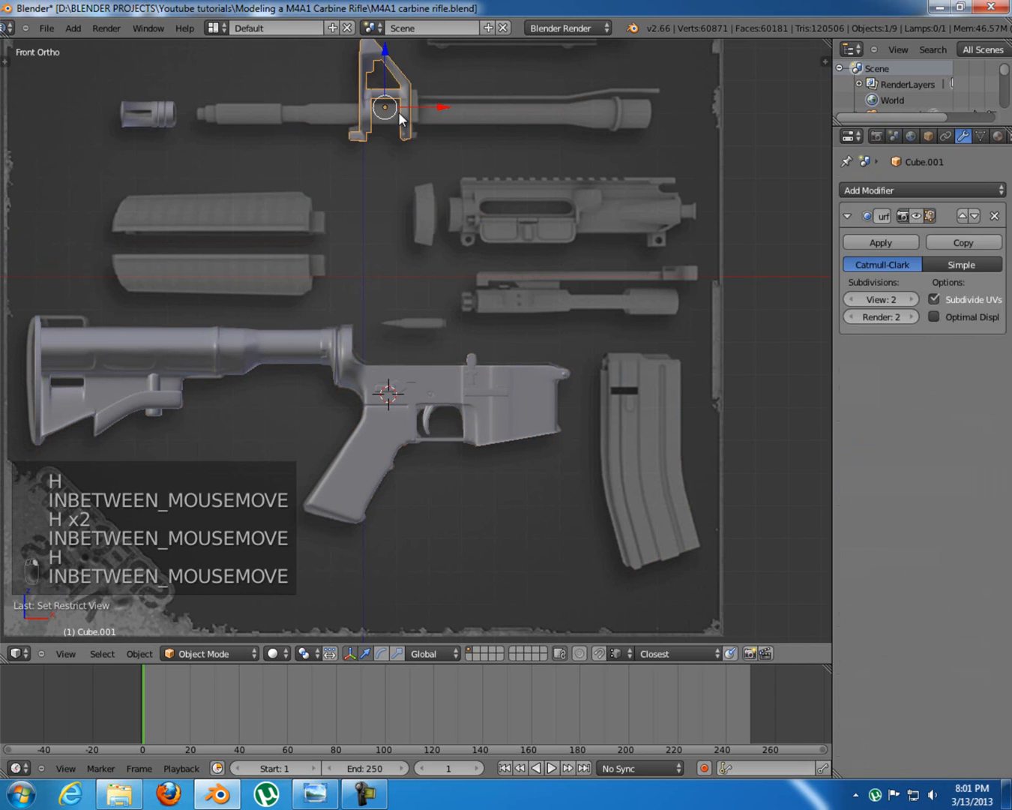
right_click(397, 111)
key(h)
right_click(160, 123)
shift+middle_drag(424, 140, 430, 246)
key(h)
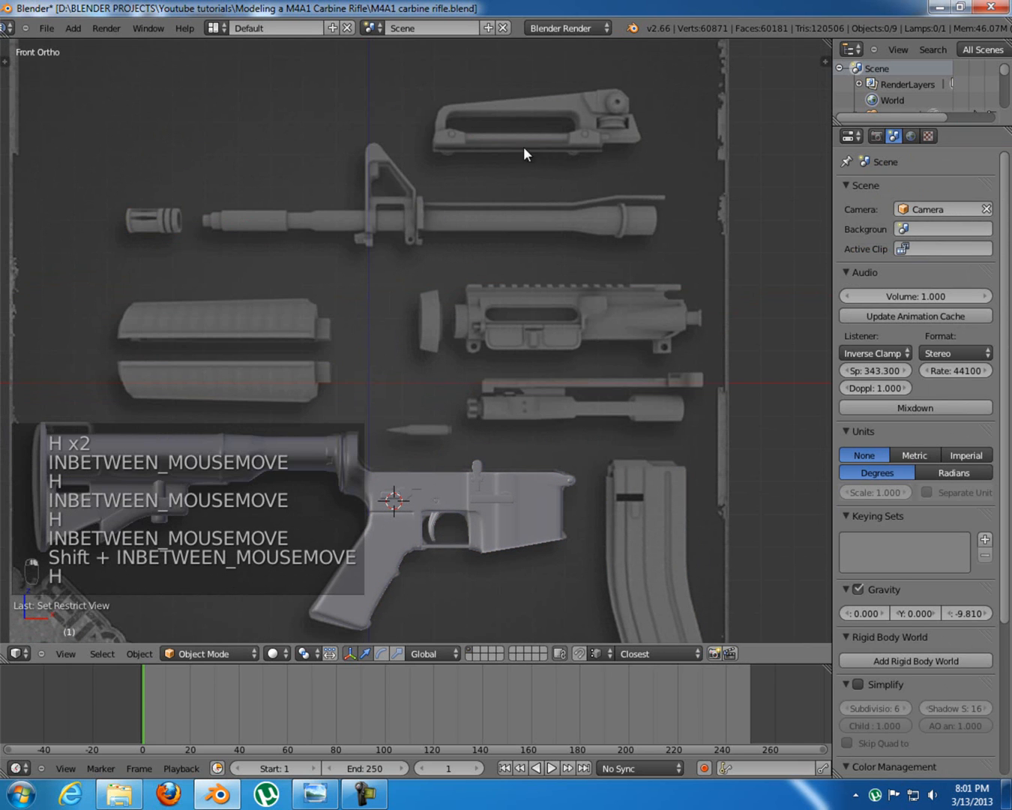
Add a mesh circle at the 3D cursor and rotate it 90° about the X axis
shift+middle_drag(561, 322, 537, 314)
scroll(536, 315, down, 4)
scroll(536, 318, up, 4)
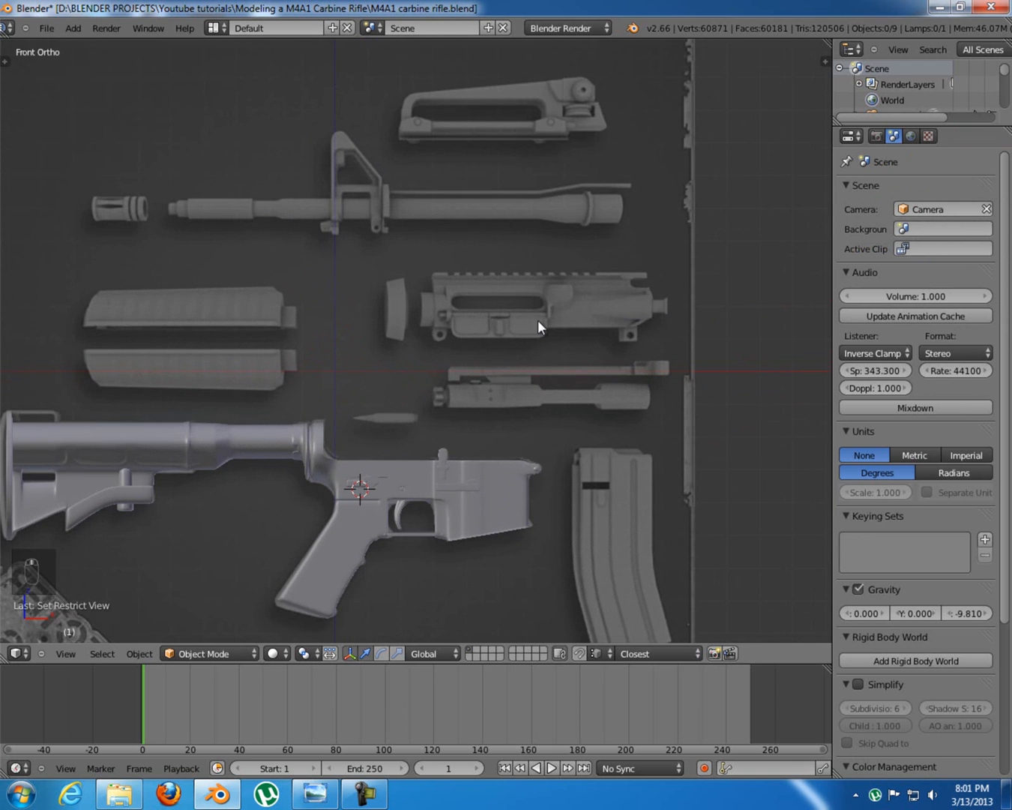
shift+middle_drag(528, 368, 453, 283)
key(shift+a)
mouse_move(360, 288)
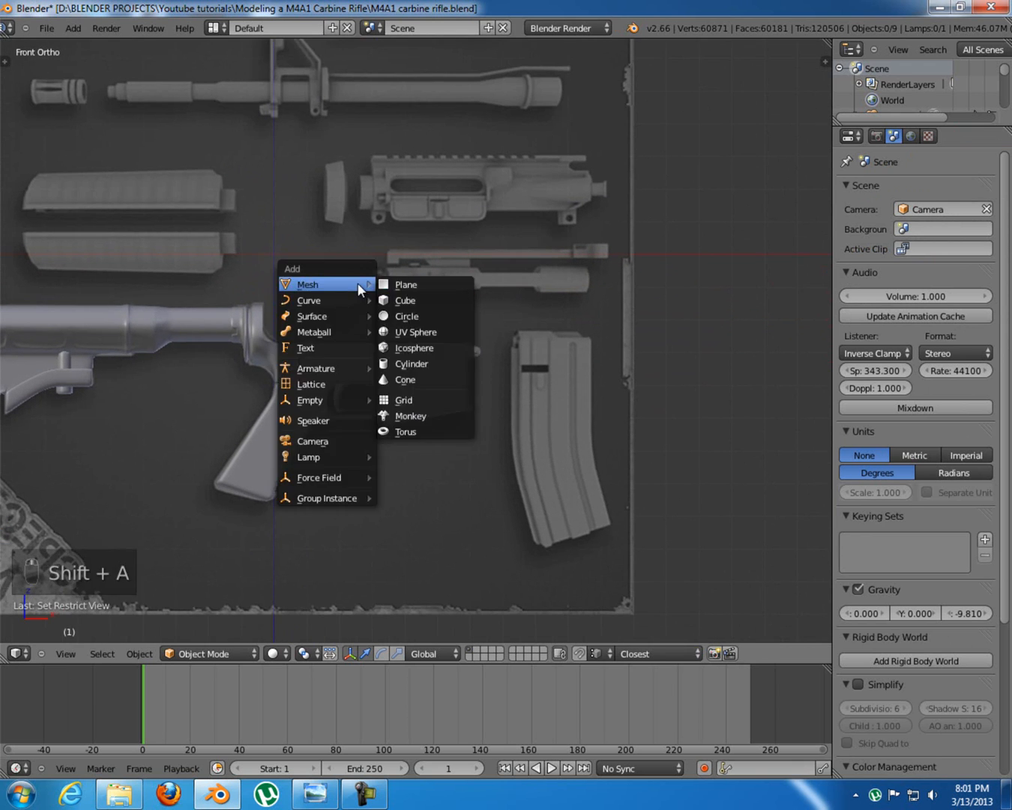
click(441, 317)
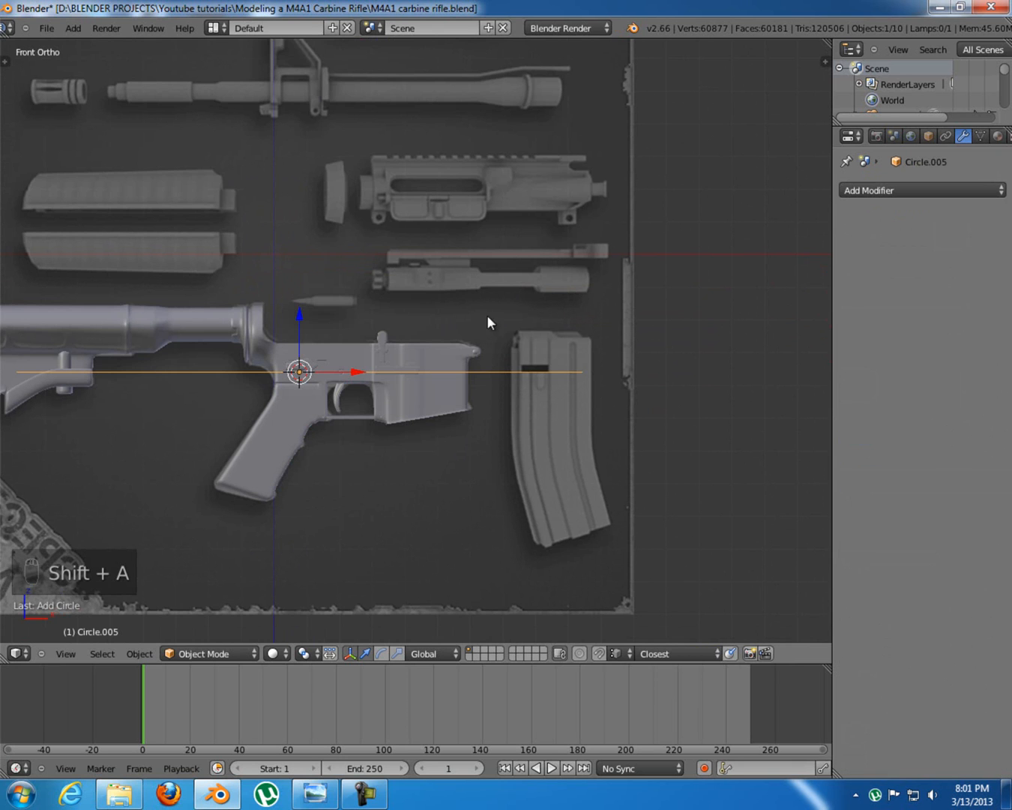
text(rx)
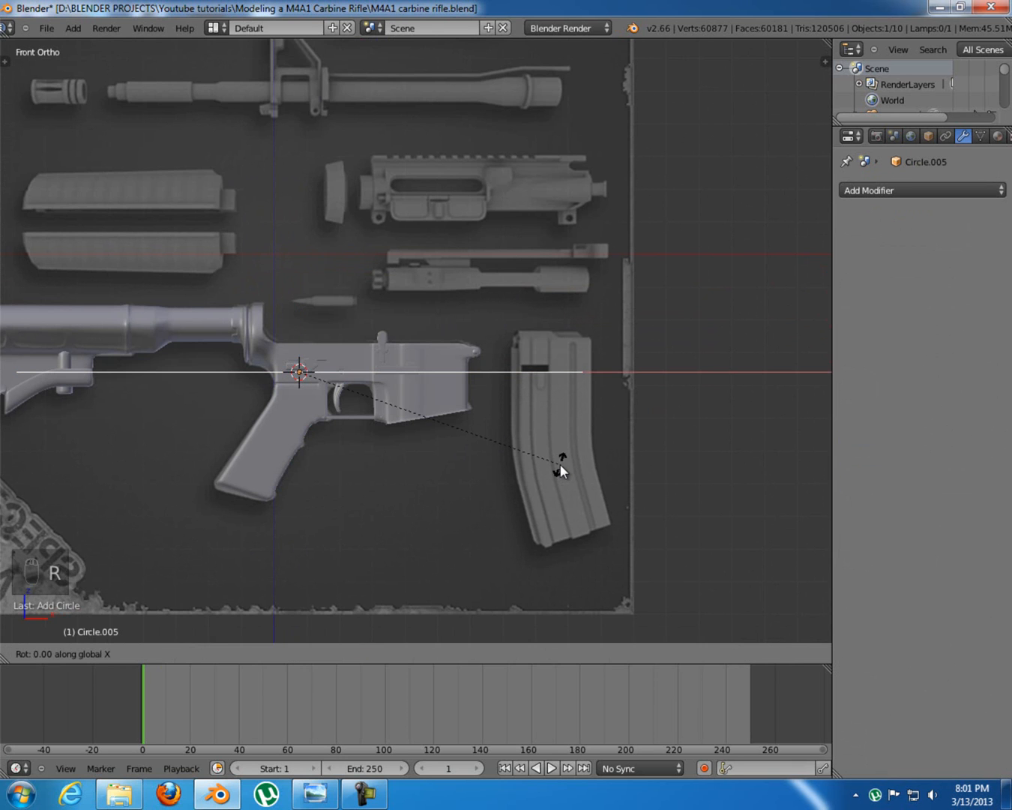
text(90)
key(Return)
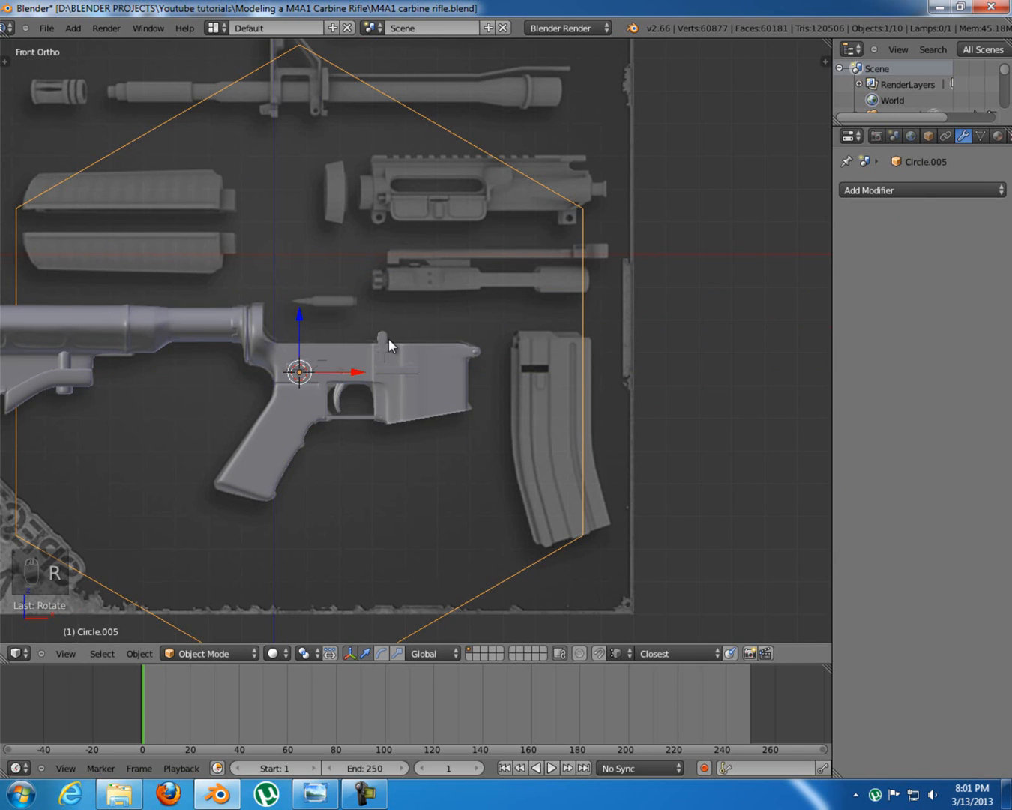
key(n)
key(n)
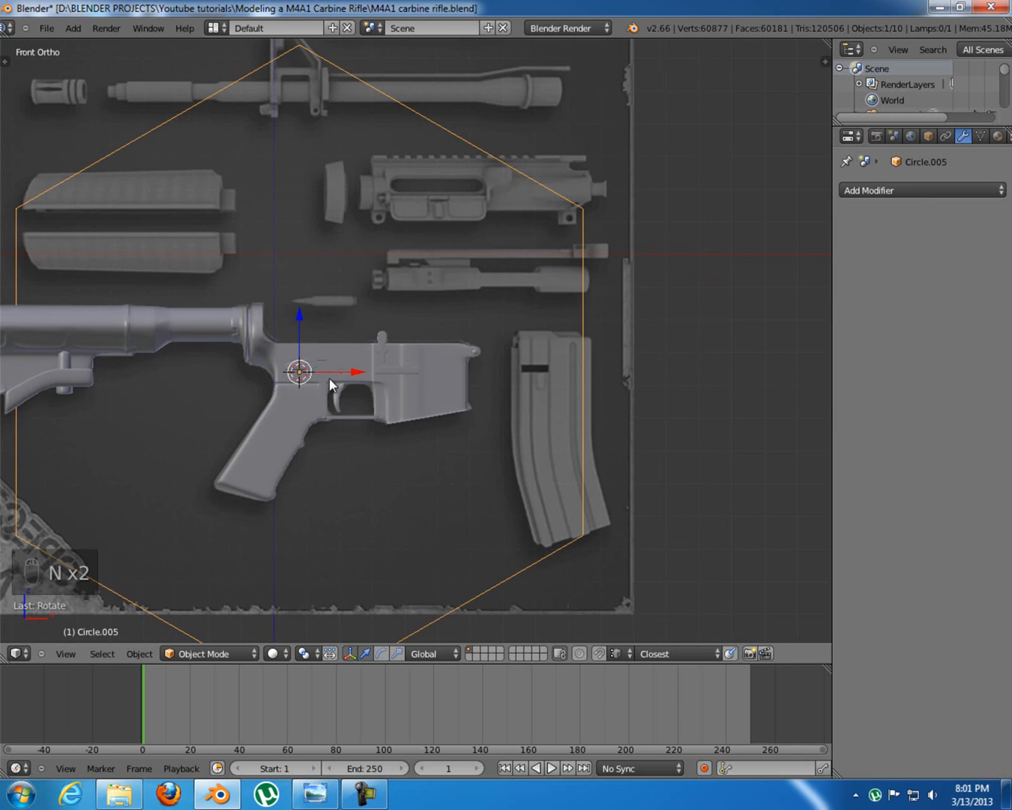
key(t)
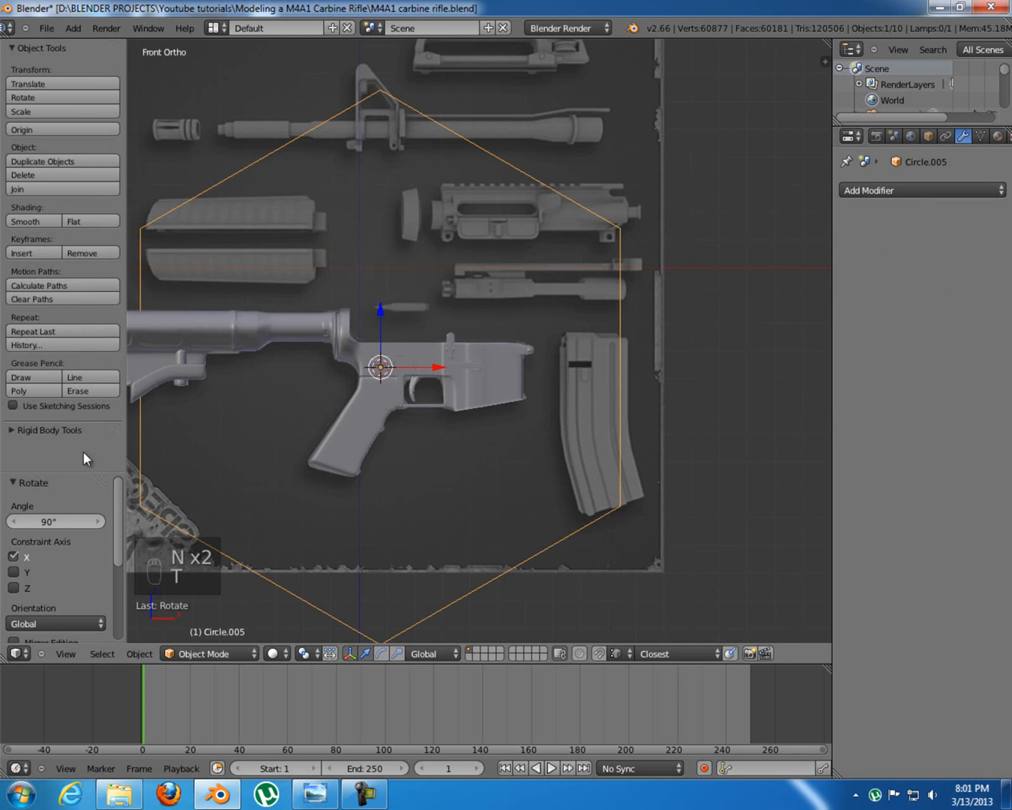
Replace the six-sided circle with a new 12-vertex mesh circle at the 3D cursor
key(x)
click(398, 400)
key(shift+a)
mouse_move(449, 365)
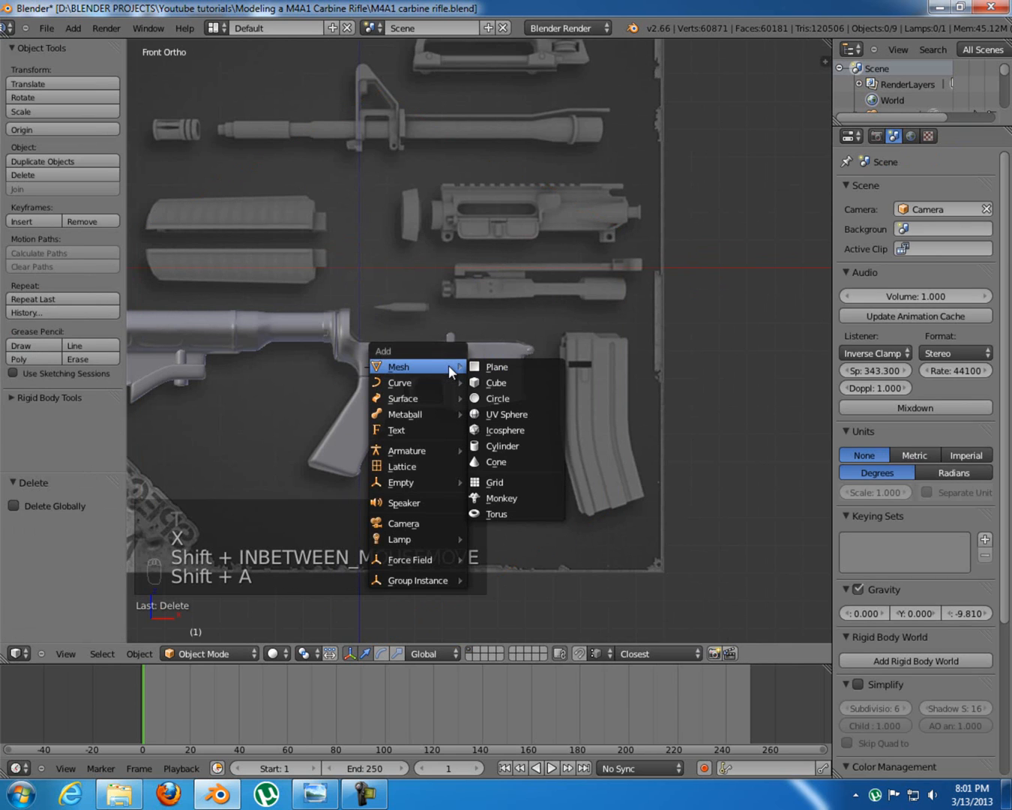
click(509, 396)
click(70, 516)
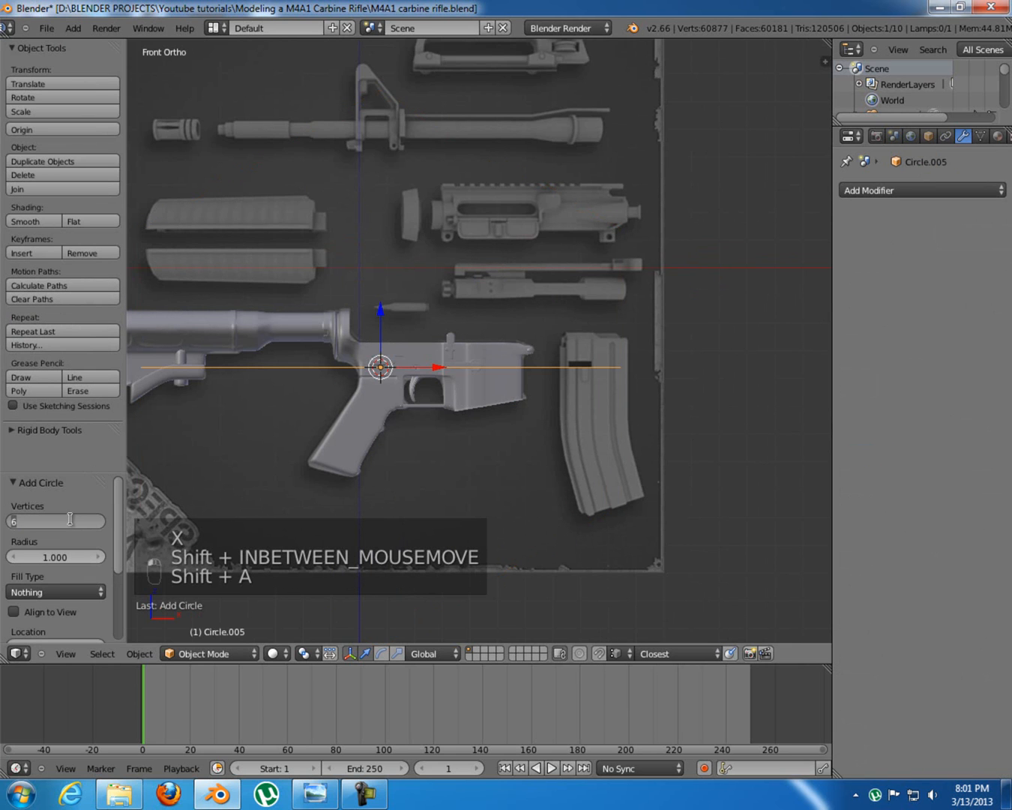
text(6)
text(12)
key(Return)
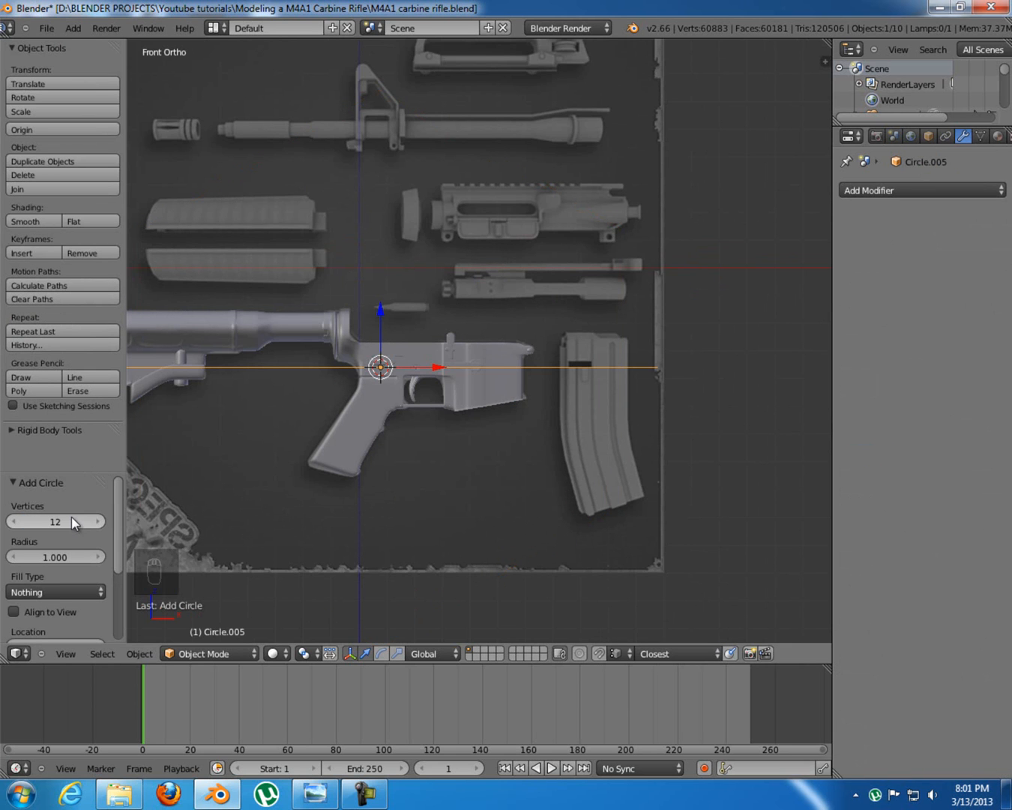
key(t)
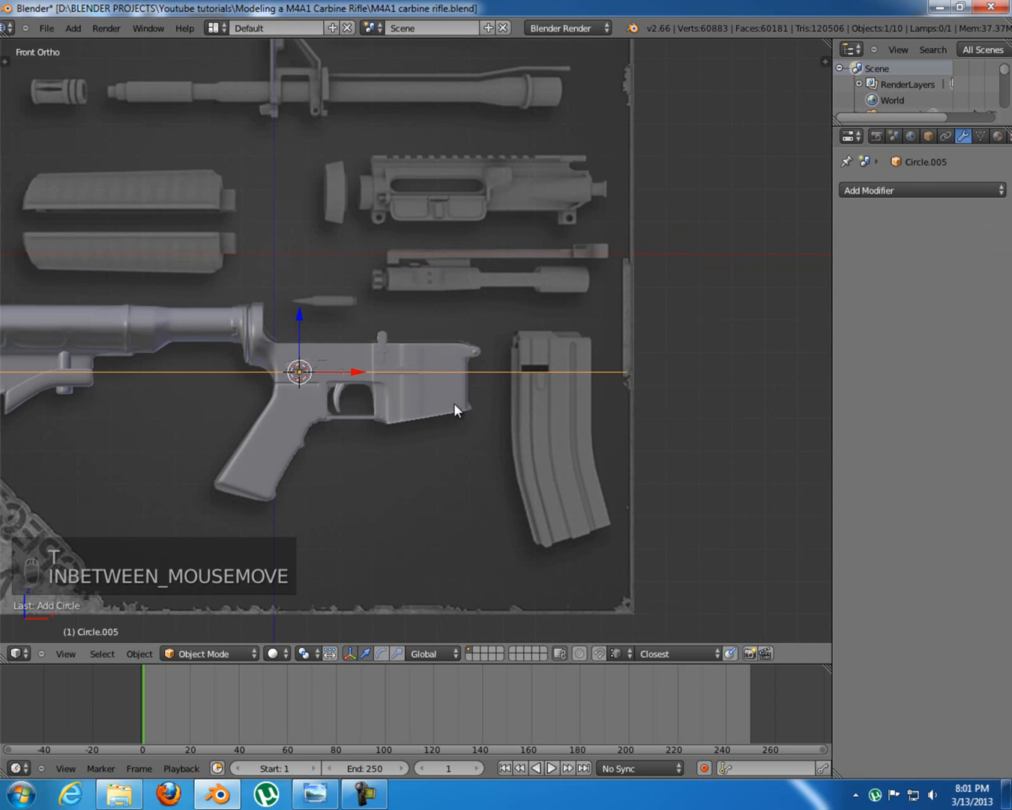
Rotate the new circle to face the front view and scale it down to about a third of its size
key(r)
click(455, 403)
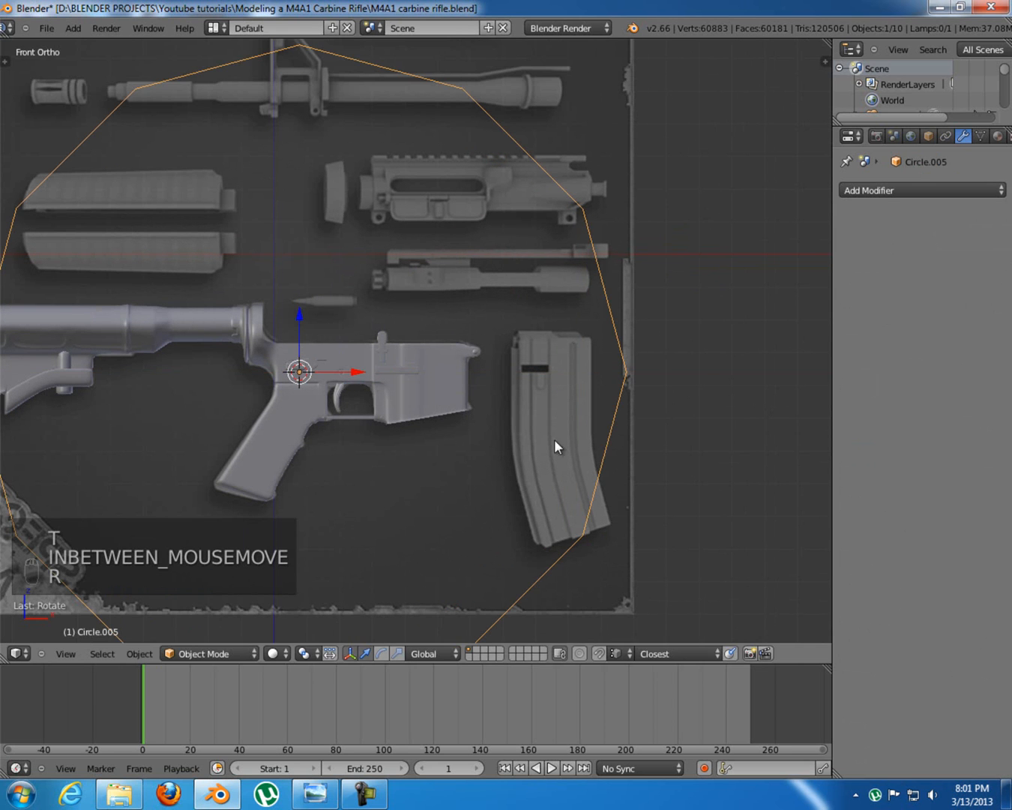
key(s)
click(393, 324)
shift+middle_drag(393, 324, 428, 340)
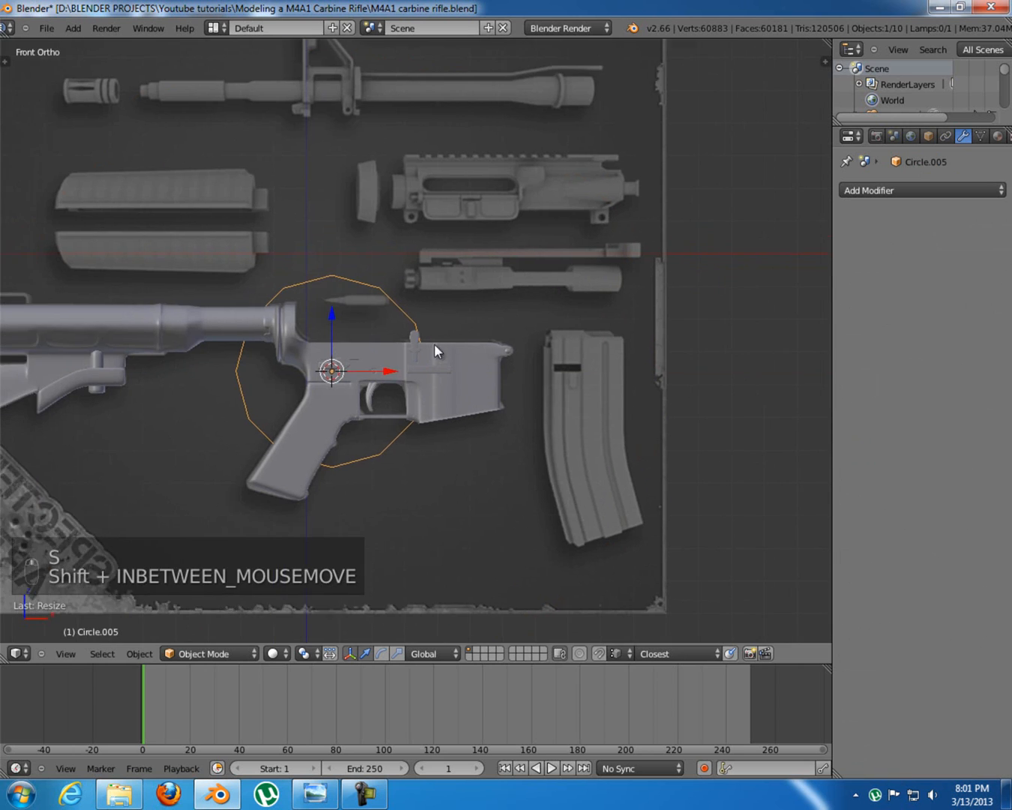
scroll(335, 397, up, 2)
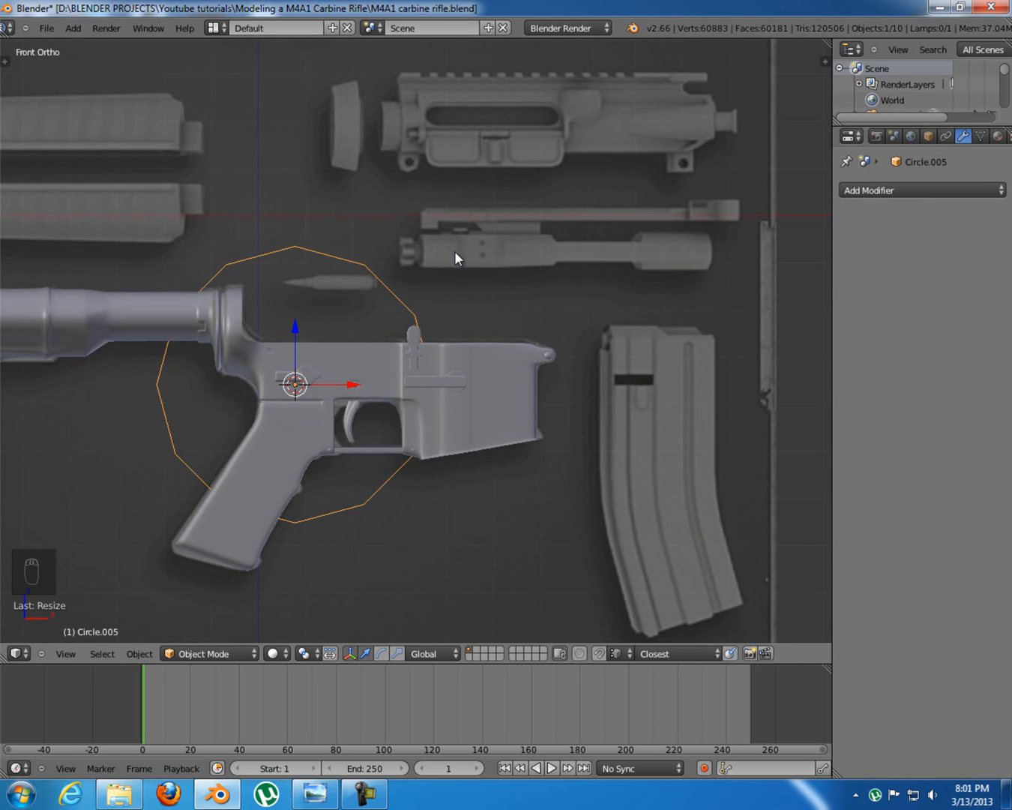
Compare the modelled parts with the assembled rifle reference in Windows Photo Viewer, and return to the front view in Blender
middle_drag(422, 290, 302, 359)
key(KP_1)
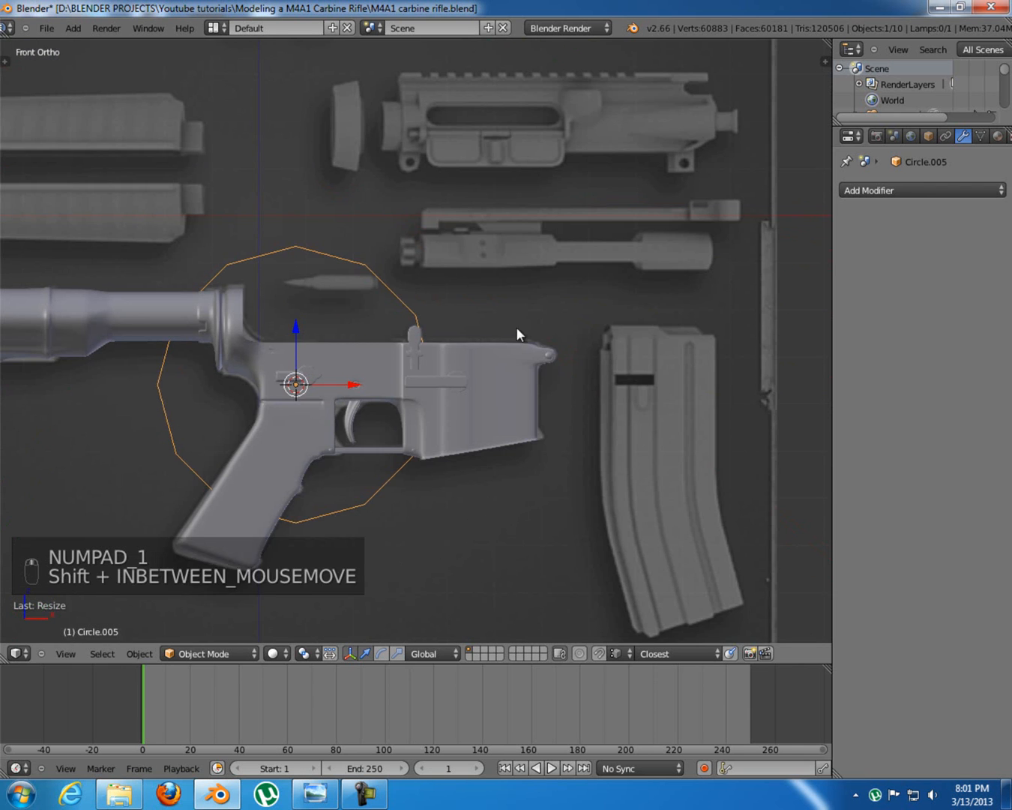
shift+middle_drag(516, 311, 525, 342)
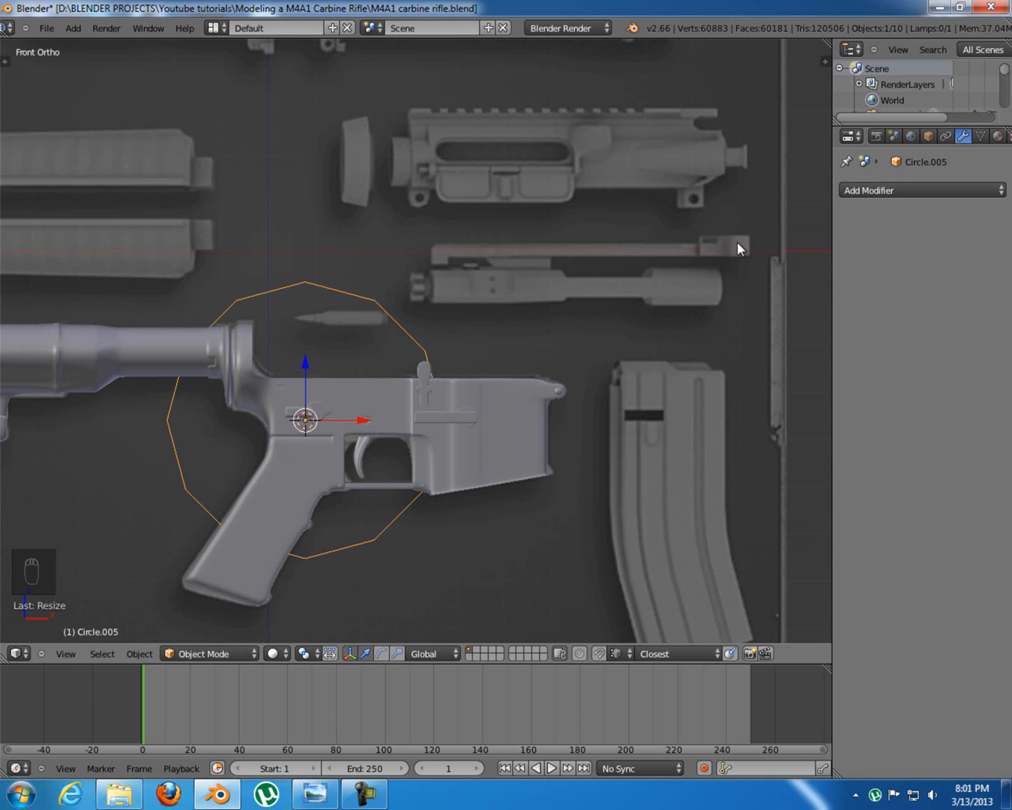
key(alt+Tab)
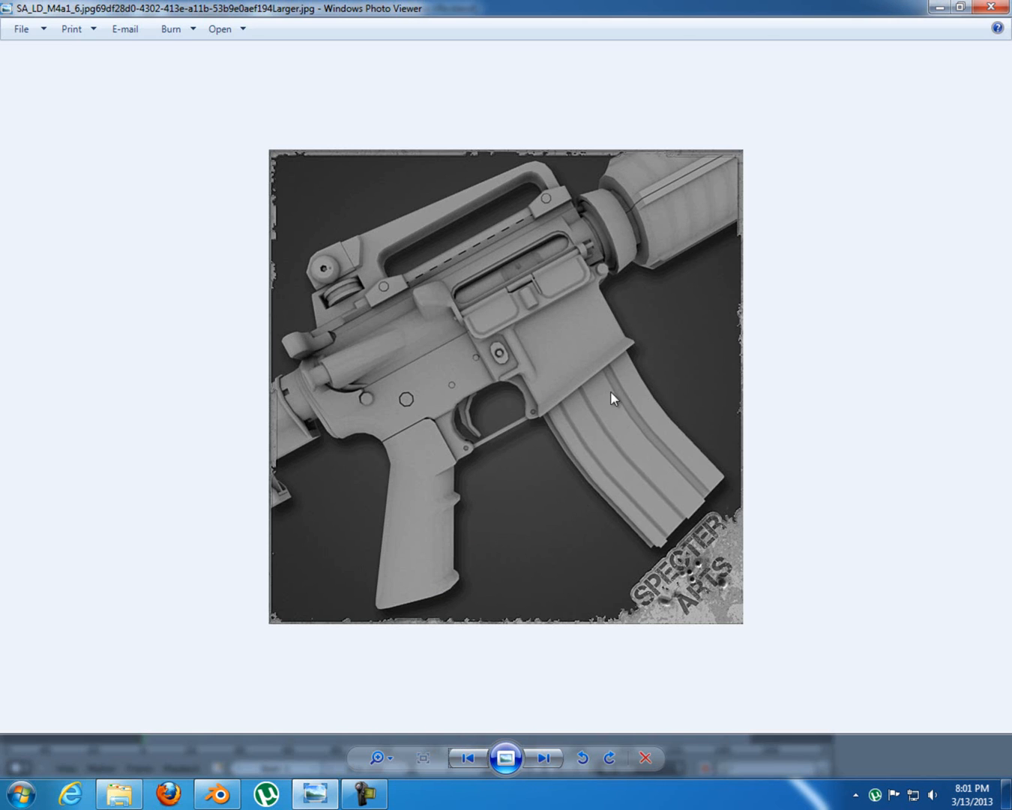
click(306, 802)
scroll(484, 341, up, 2)
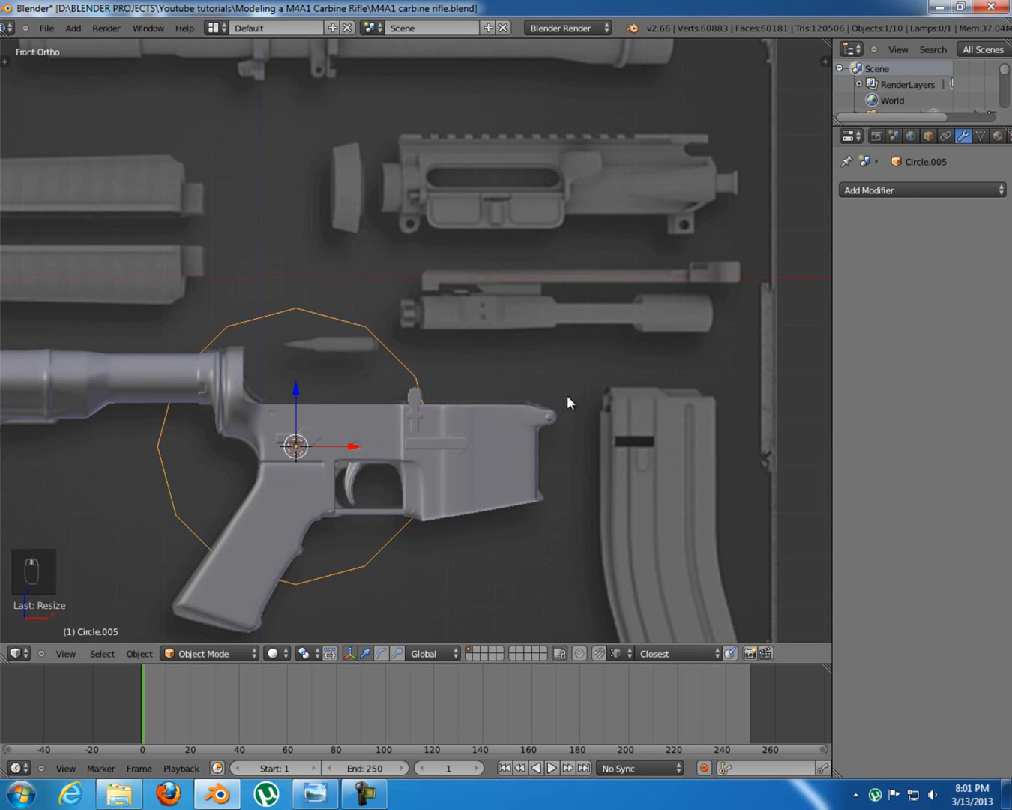
Rotate the circle 90° about the X axis and move it onto the bolt end of the bolt carrier reference
text(rx90)
key(Return)
key(g)
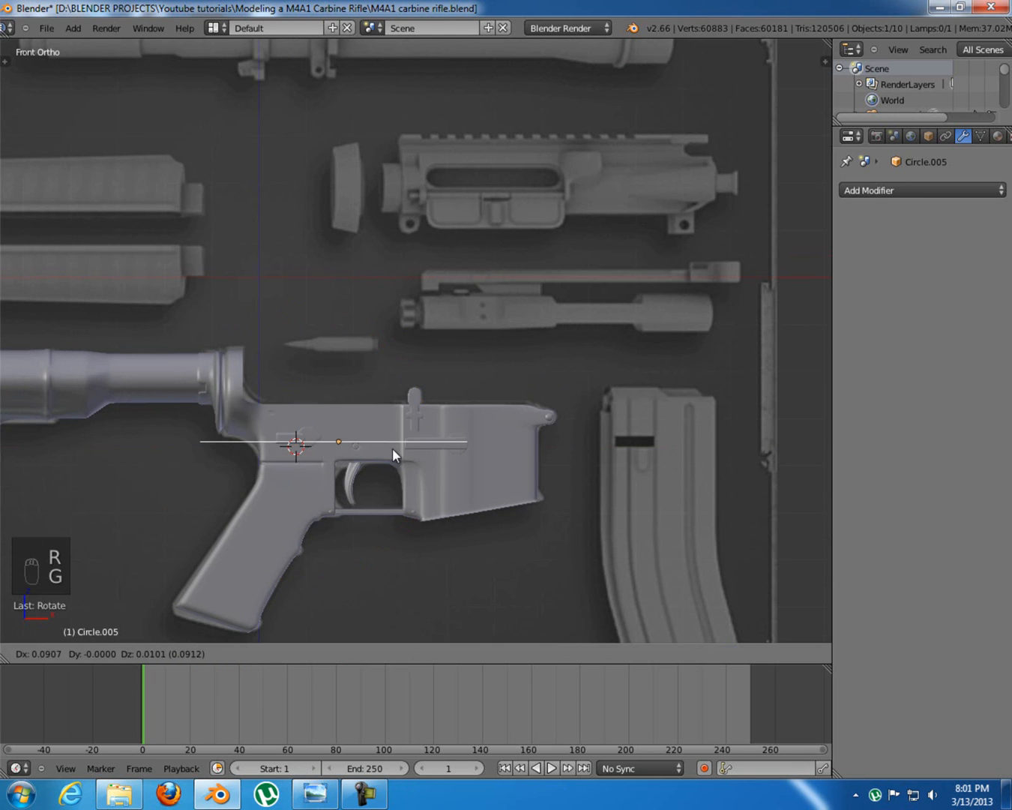
click(444, 336)
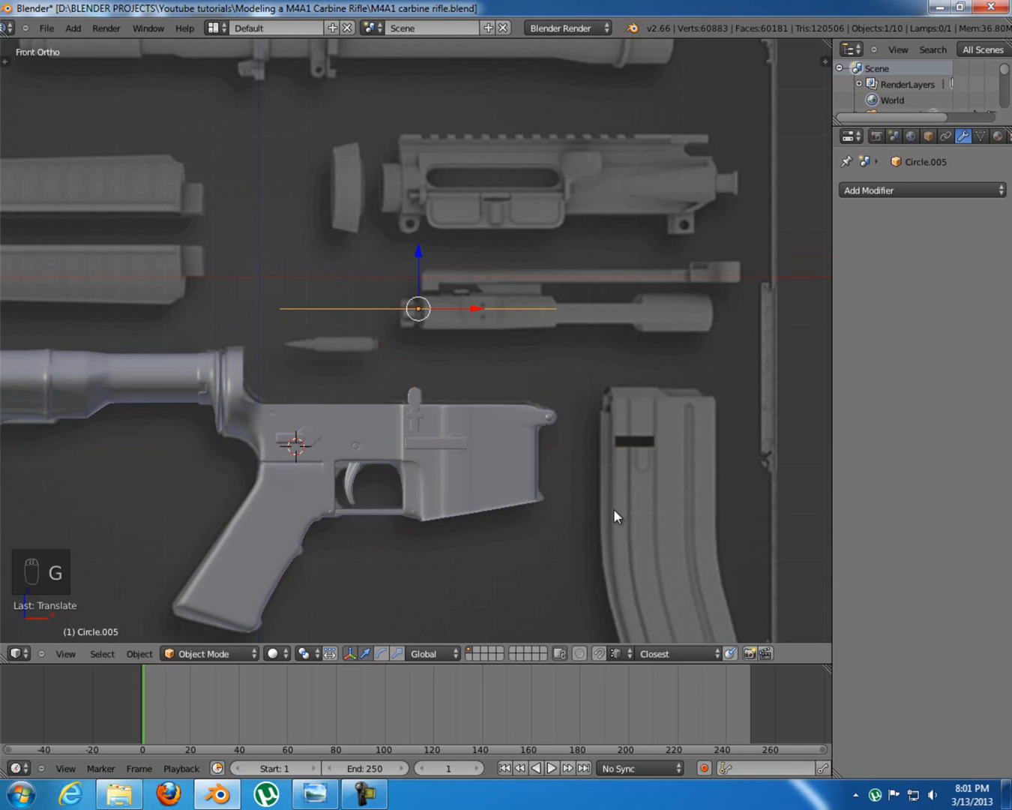
Rotate the circle 90° in the front view so it stands upright, and scale it down to about a third
text(r90)
key(Return)
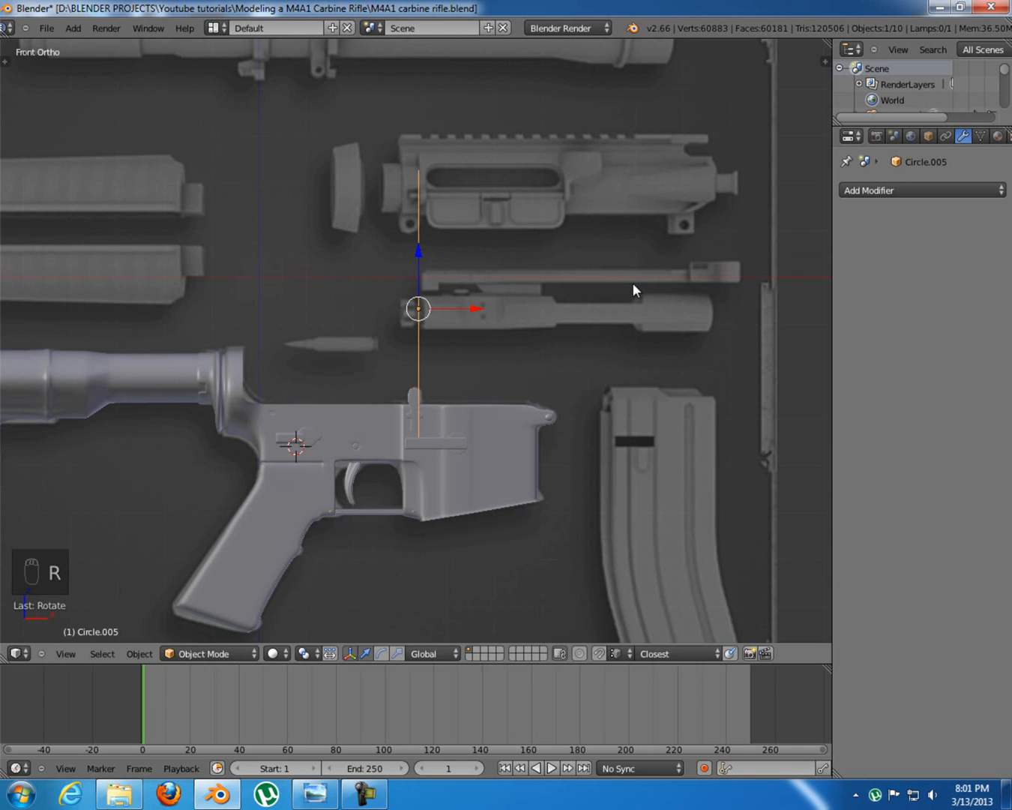
key(s)
click(506, 369)
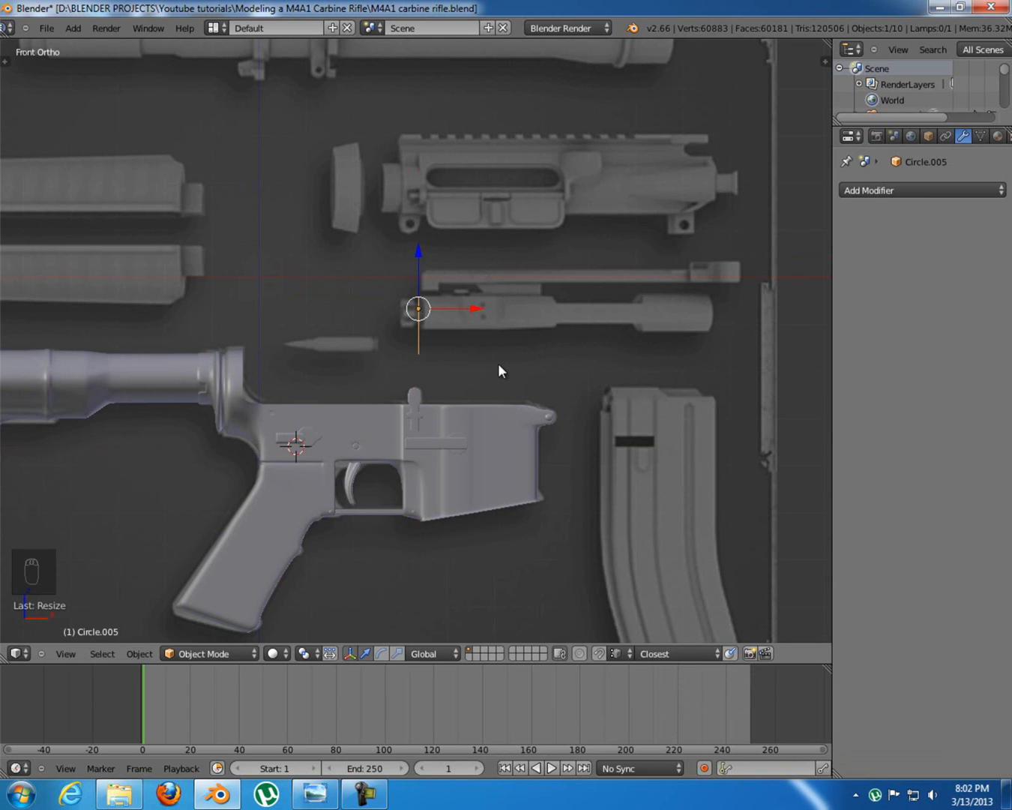
Examine the circle's size and position against the reference parts and the modelled lower receiver
shift+middle_drag(511, 367, 485, 350)
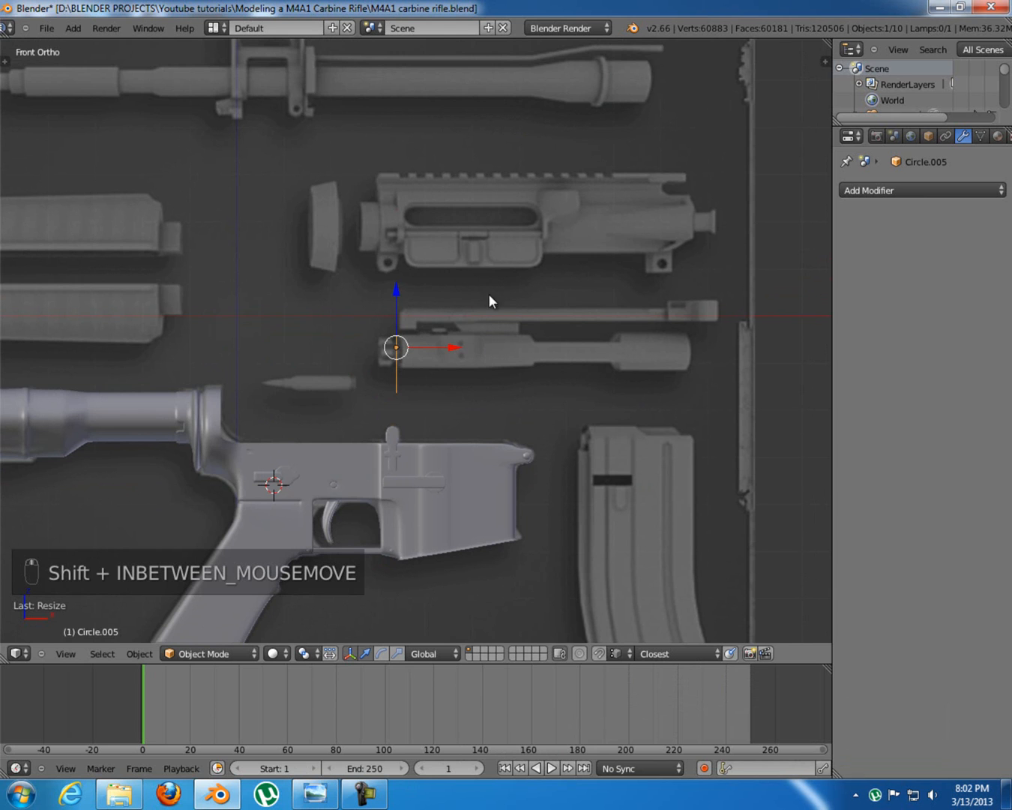
shift+middle_drag(436, 194, 464, 269)
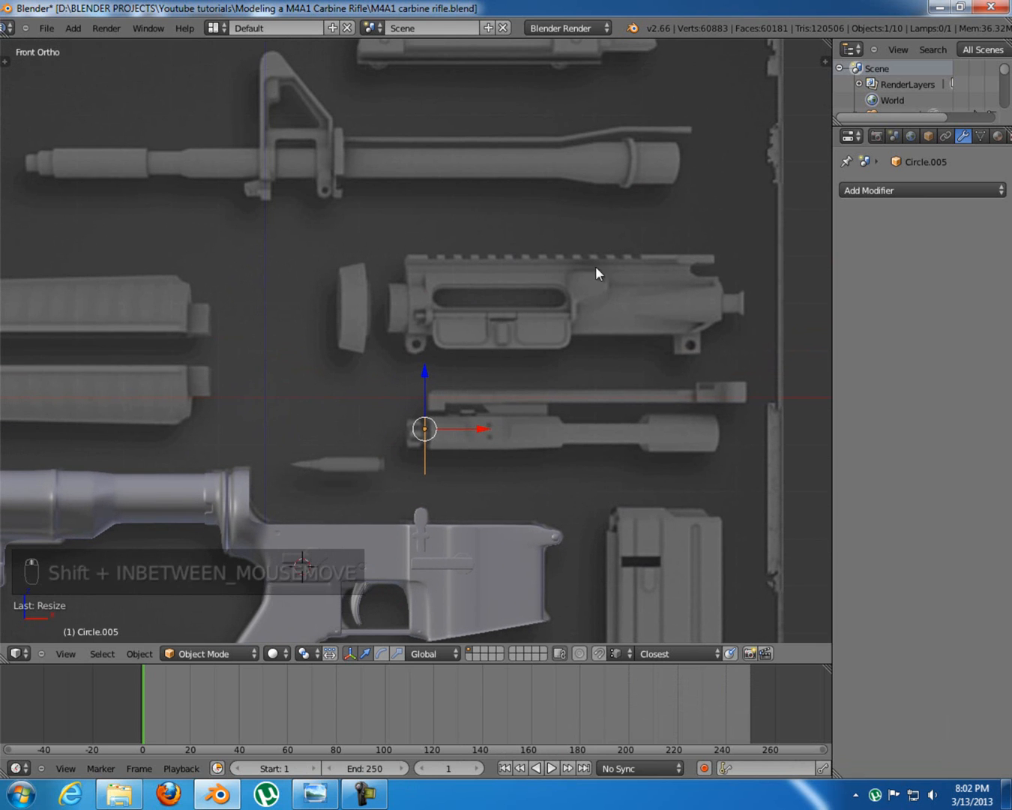
shift+middle_drag(617, 412, 649, 300)
shift+middle_drag(557, 337, 596, 266)
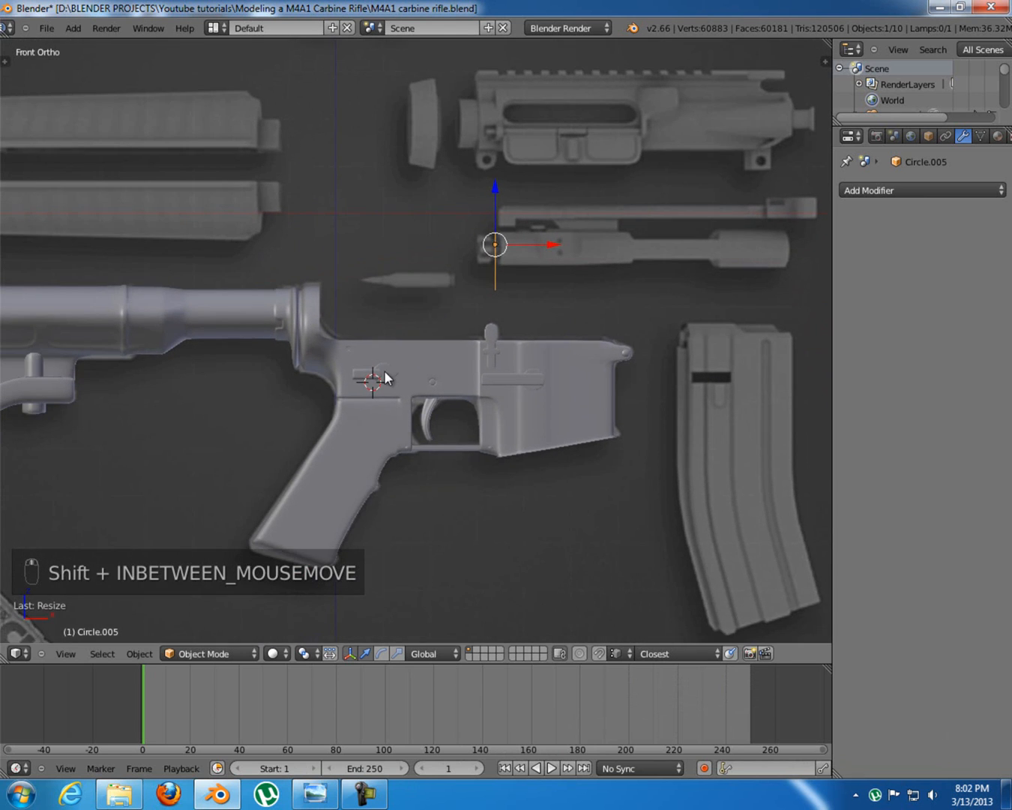
right_click(387, 377)
right_click(492, 255)
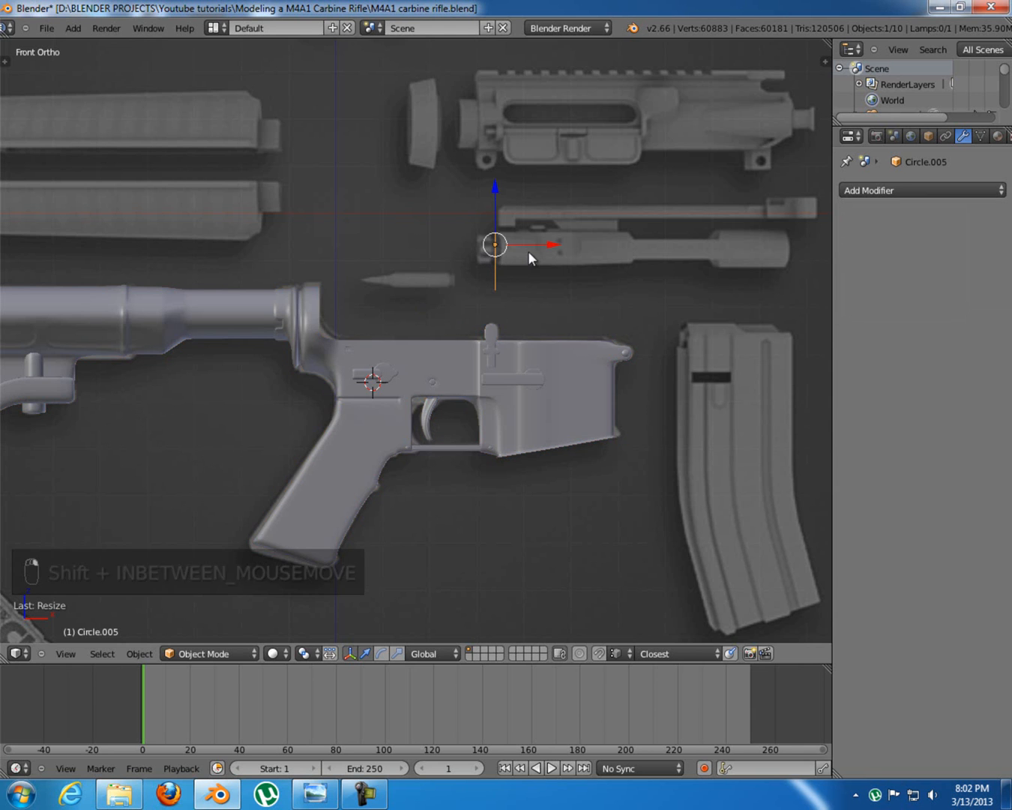
mouse_move(488, 261)
middle_down()
mouse_move(447, 251)
mouse_move(500, 270)
middle_up()
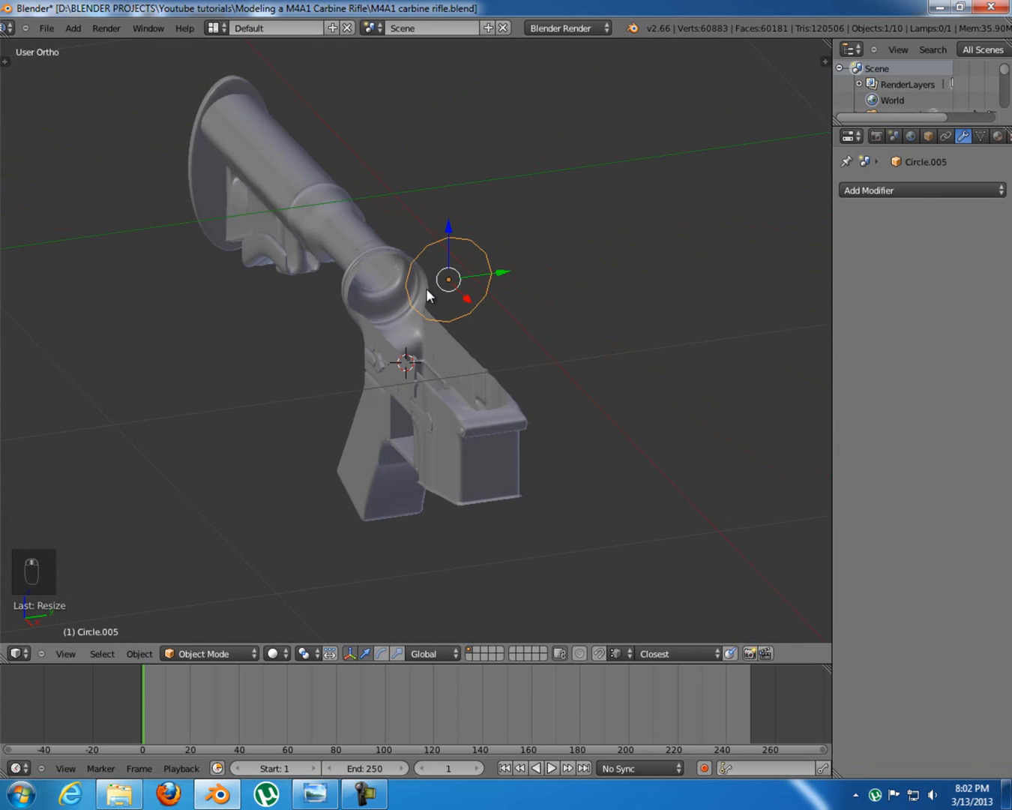
middle_drag(426, 289, 472, 299)
right_click(365, 333)
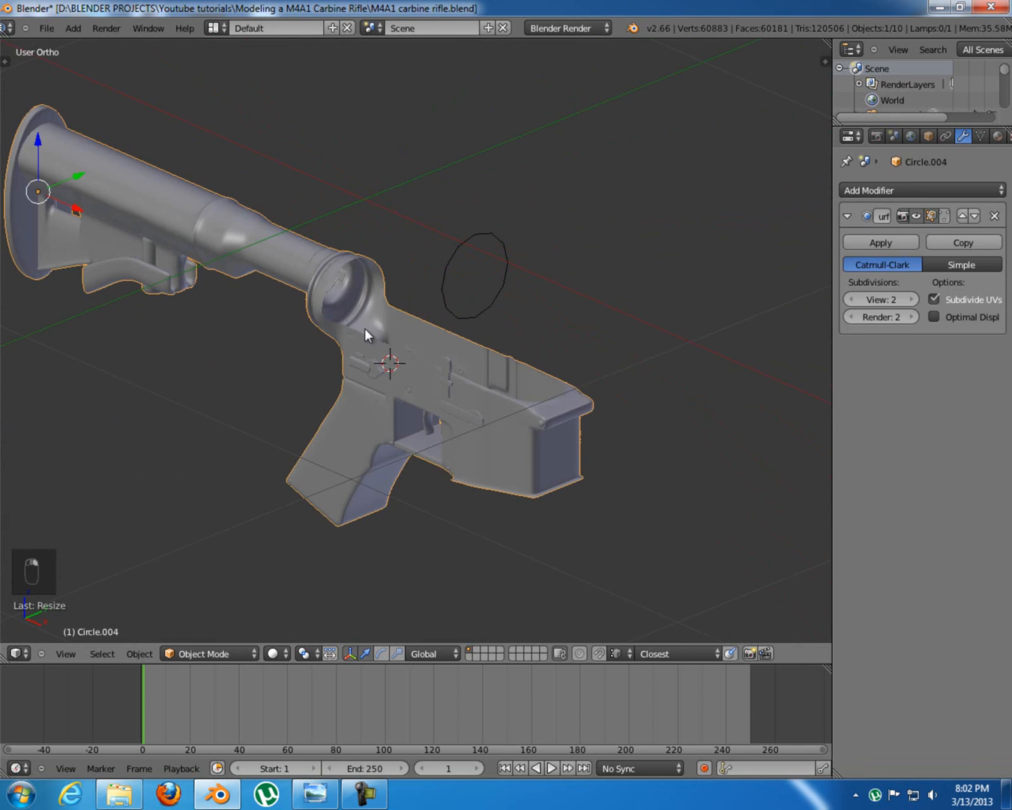
right_click(448, 297)
shift+middle_drag(438, 278, 450, 268)
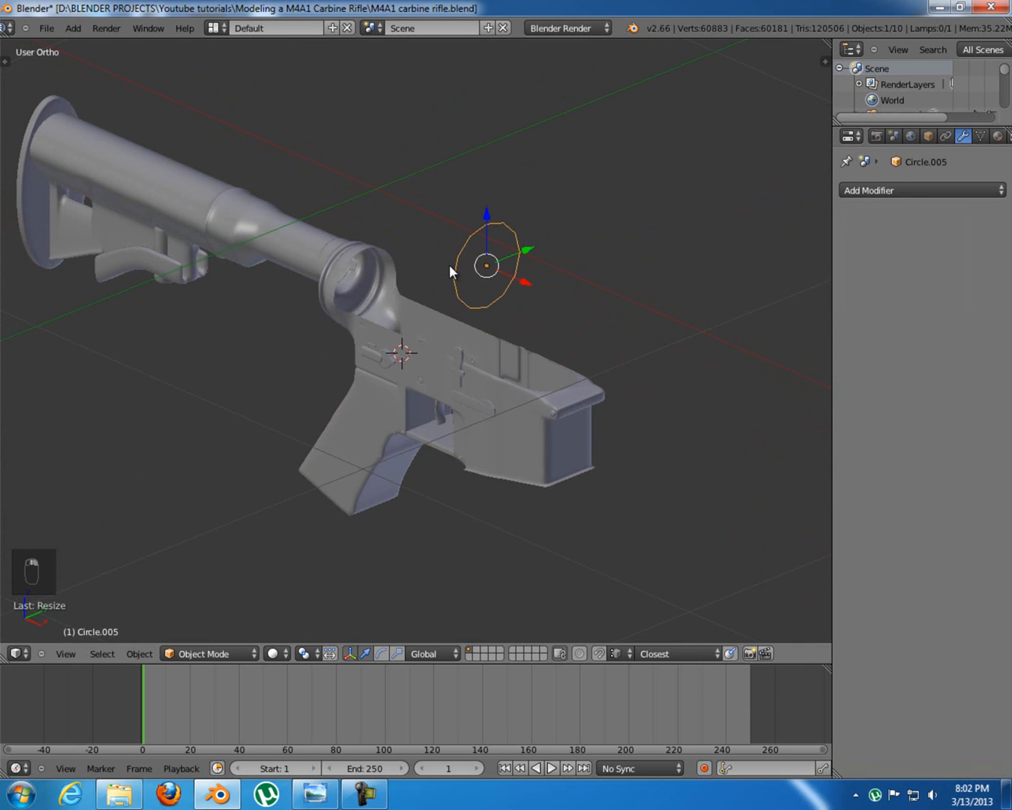
In the front view, scale the circle down to about half its size
key(KP_1)
scroll(525, 292, up, 3)
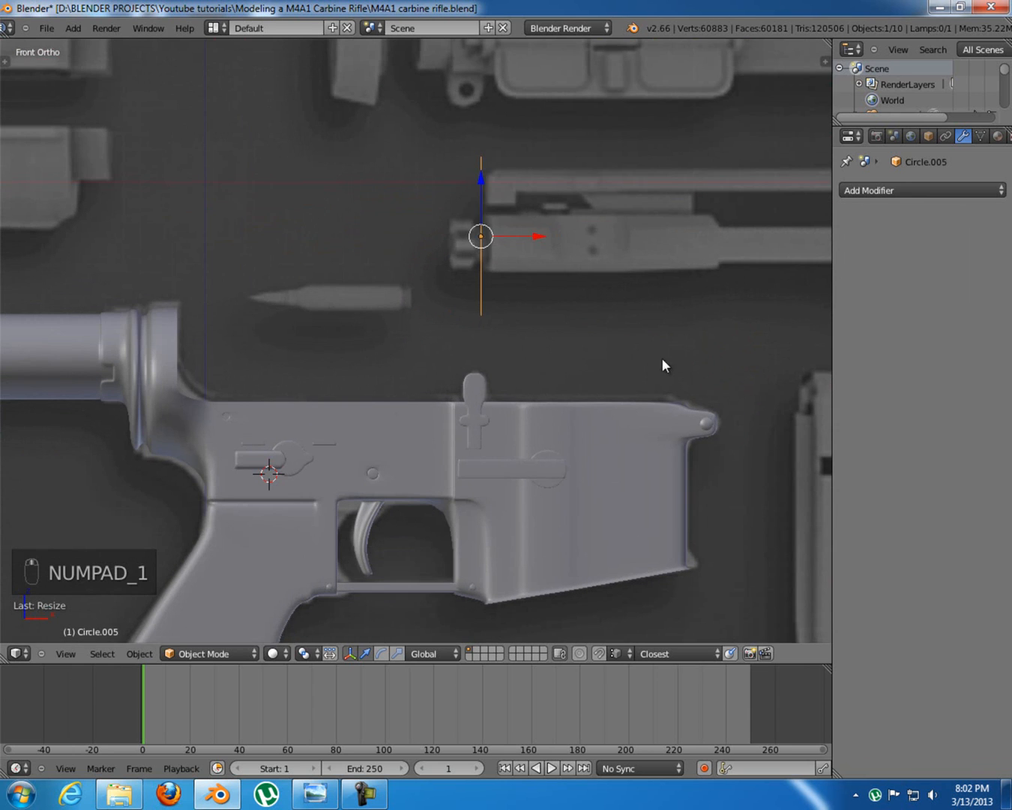
key(s)
click(571, 309)
shift+middle_drag(571, 309, 517, 312)
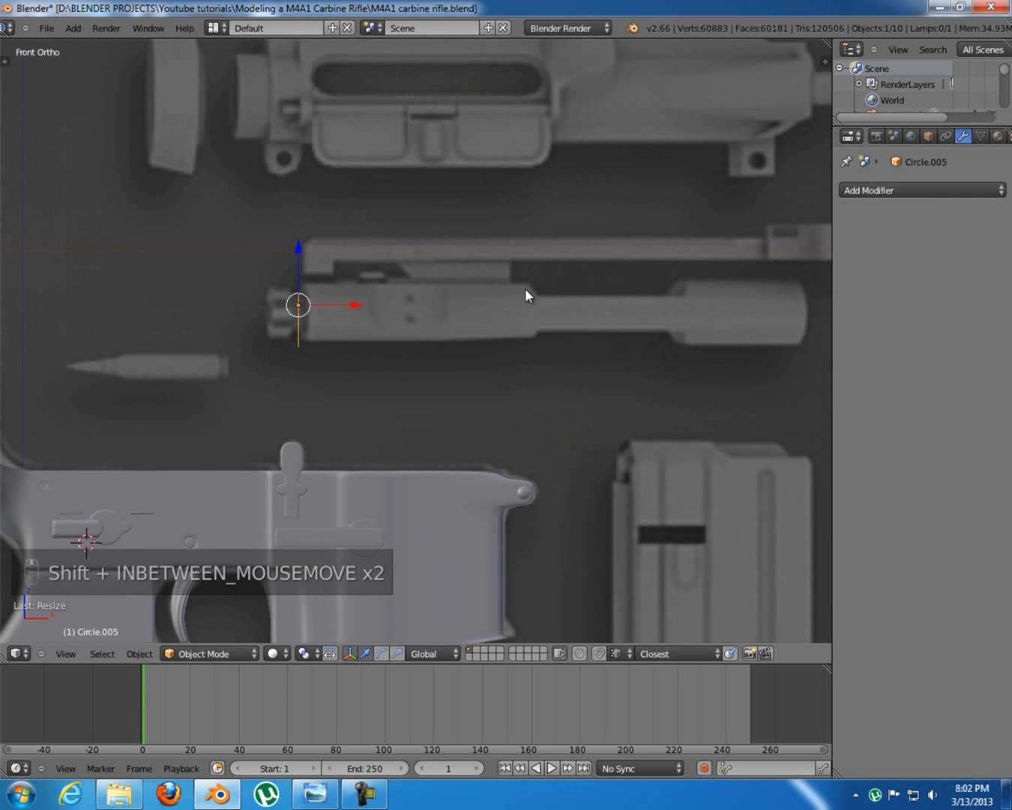
shift+middle_drag(309, 319, 331, 312)
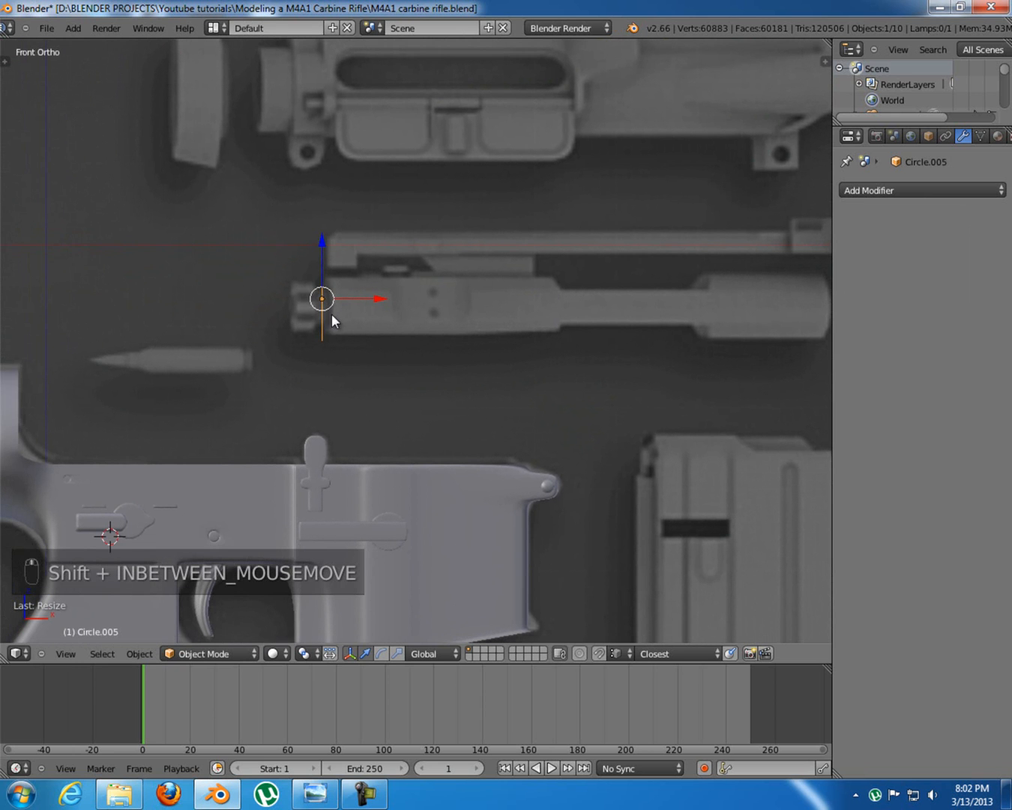
Move the circle onto the front edge of the bolt carrier's body and scale it down towards the body's height
key(g)
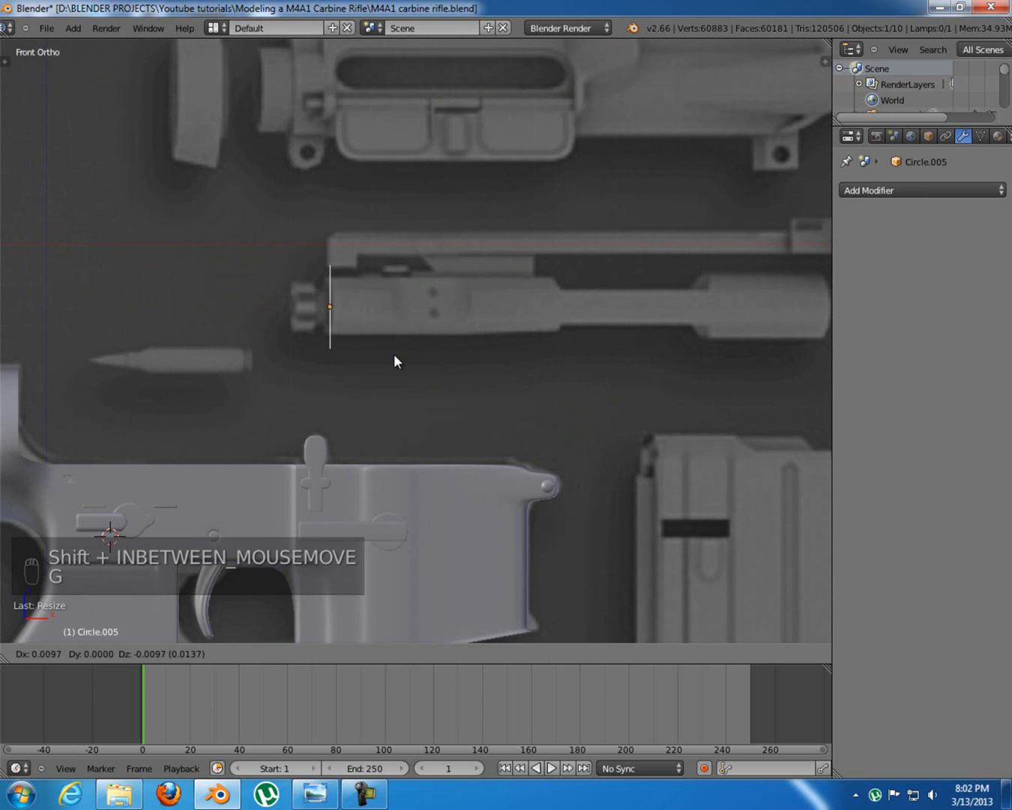
click(391, 357)
shift+middle_drag(371, 400, 541, 311)
key(s)
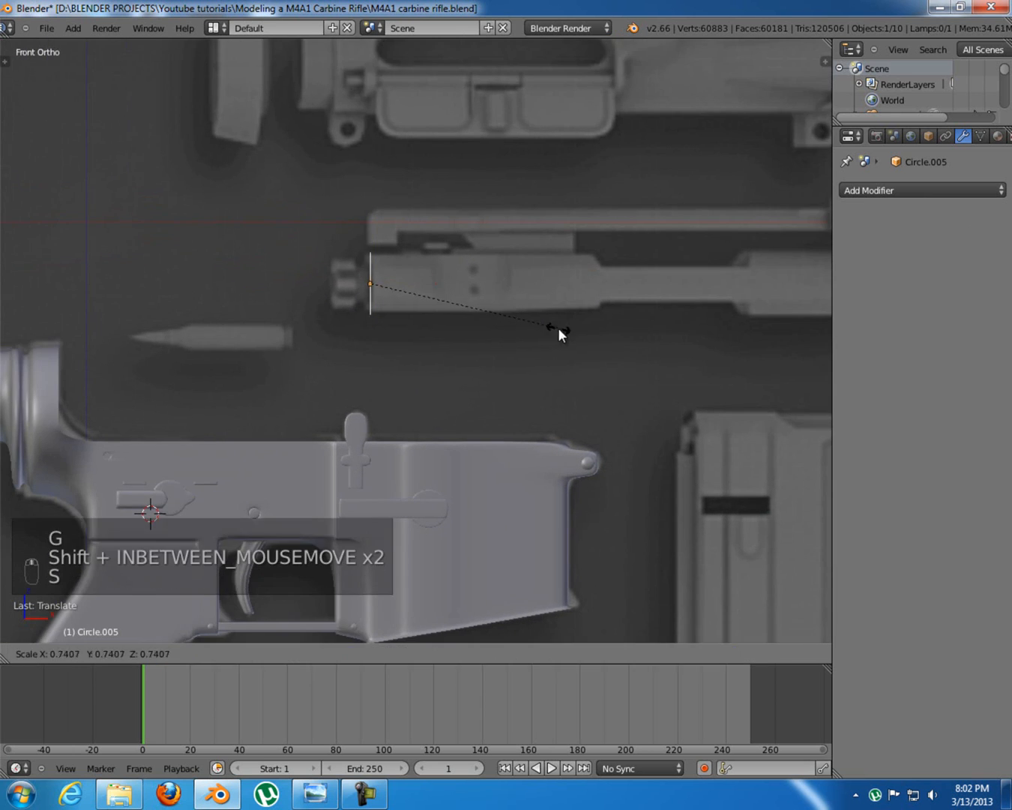
click(586, 335)
In the top view, scale the circle along the global Y axis by about 1.6 to span the receiver's width
middle_drag(393, 267, 252, 346)
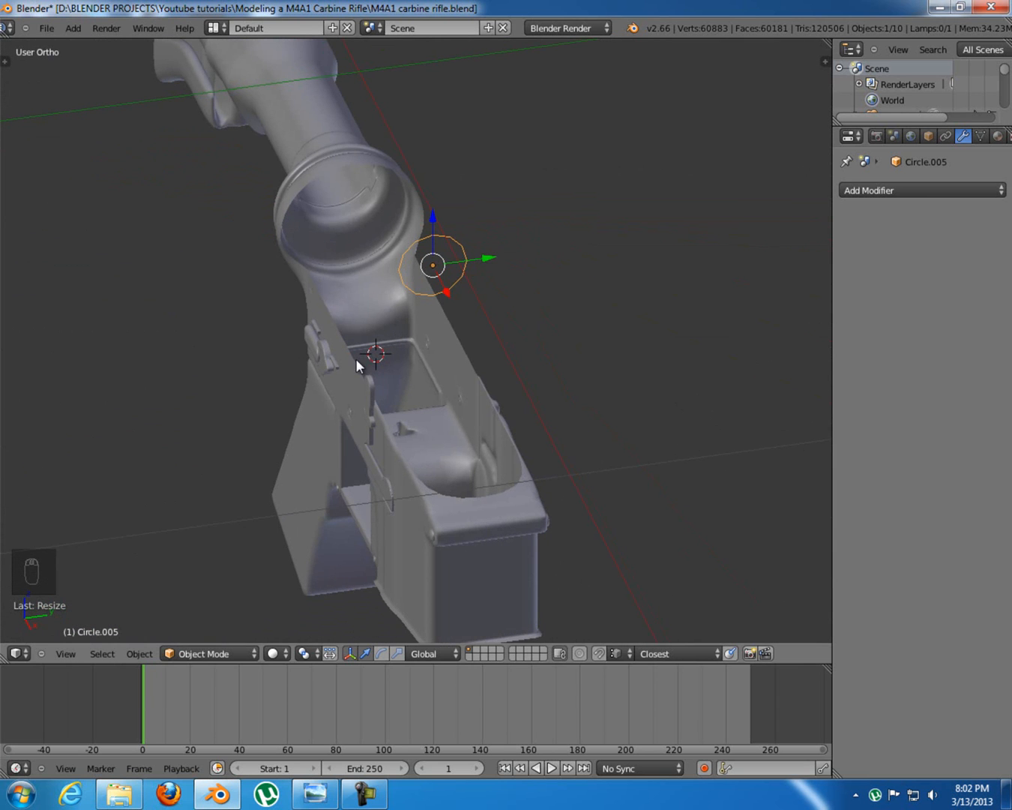
shift+middle_drag(409, 293, 405, 317)
scroll(406, 322, up, 4)
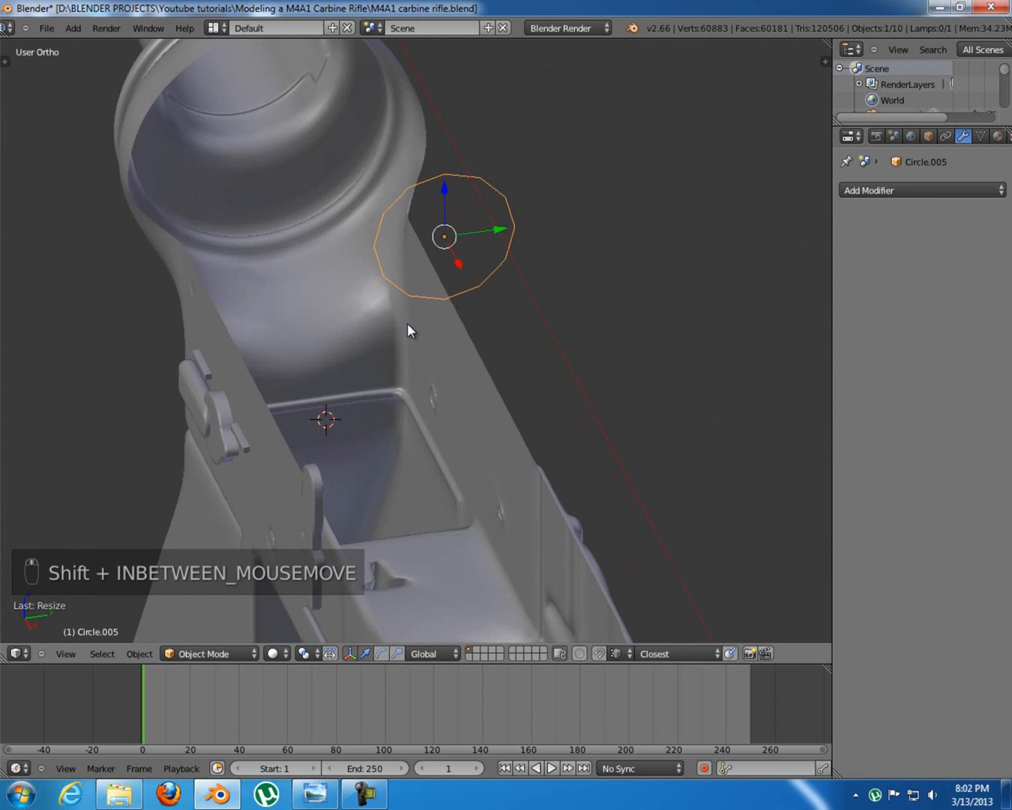
key(KP_7)
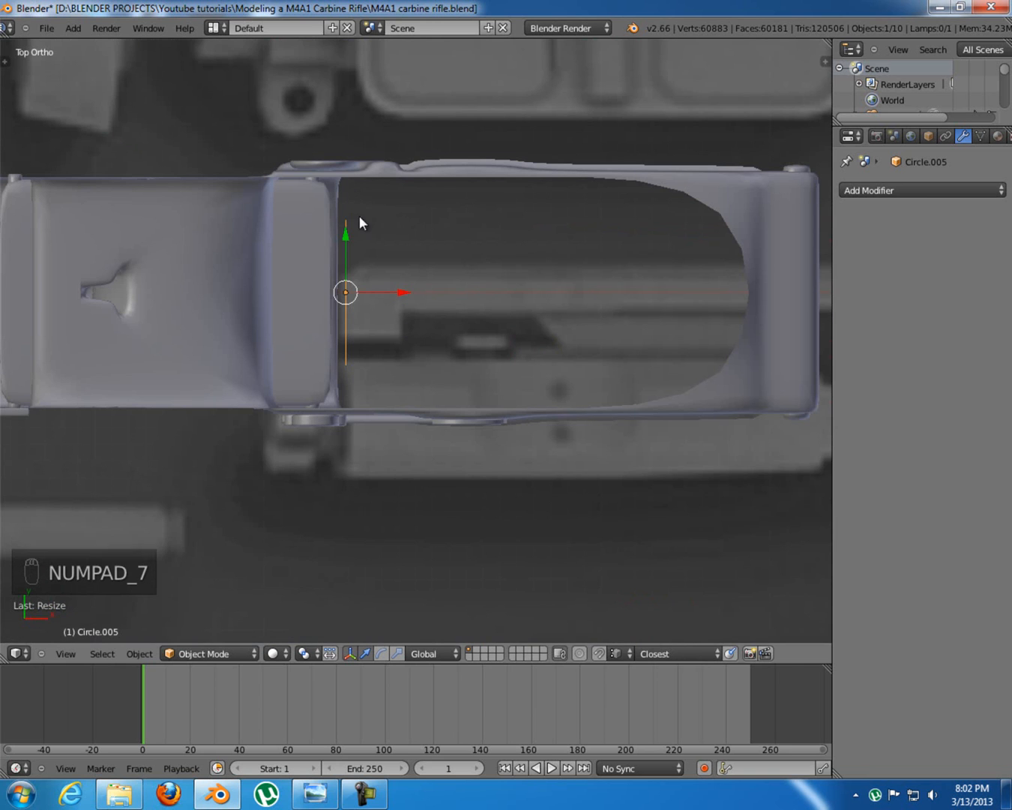
key(s)
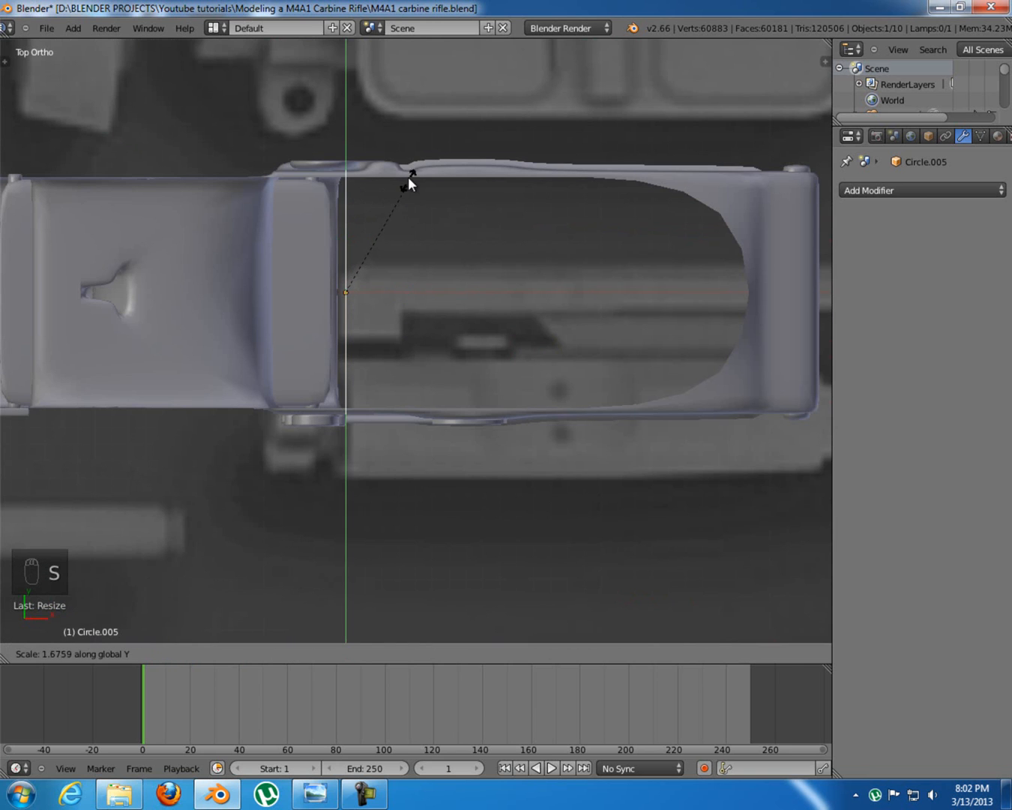
click(383, 178)
middle_drag(383, 174, 296, 203)
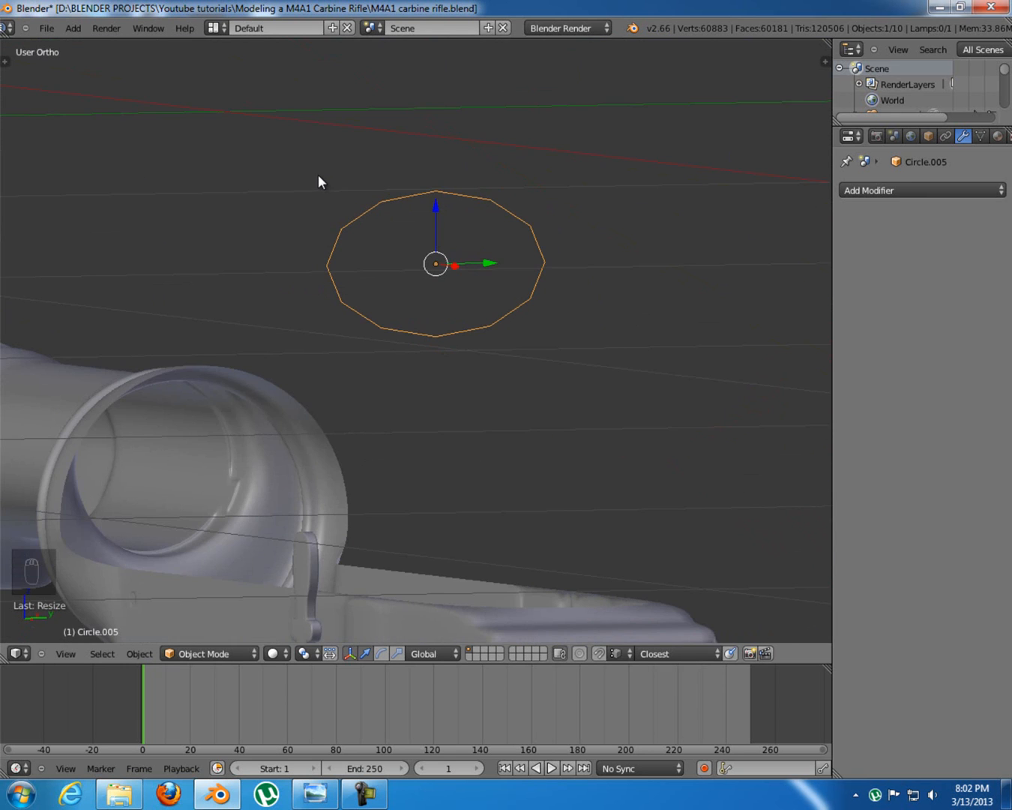
In the front view, extrude the whole circle about 0.27 along the X axis to form the bolt carrier's main body
key(KP_1)
key(z)
mouse_move(507, 441)
shift+middle_down()
mouse_move(483, 413)
mouse_move(468, 468)
shift+middle_up()
key(z)
scroll(489, 412, down, 5)
shift+middle_drag(489, 413, 402, 426)
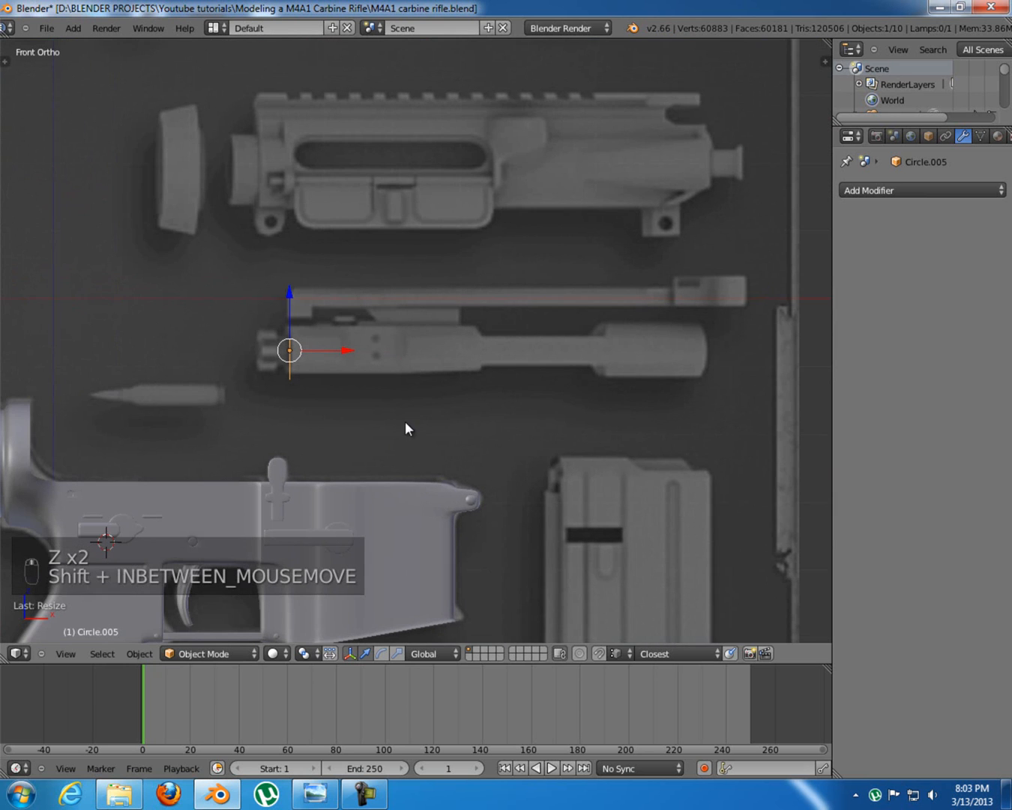
key(Tab)
key(Tab)
key(Tab)
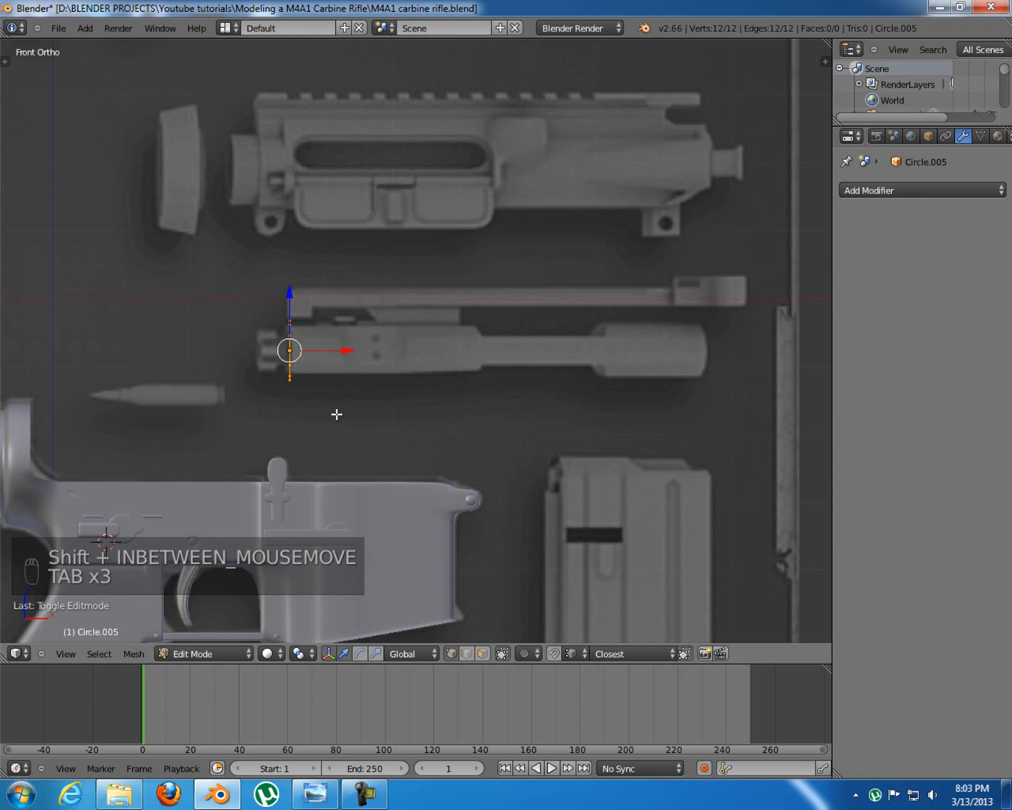
key(e)
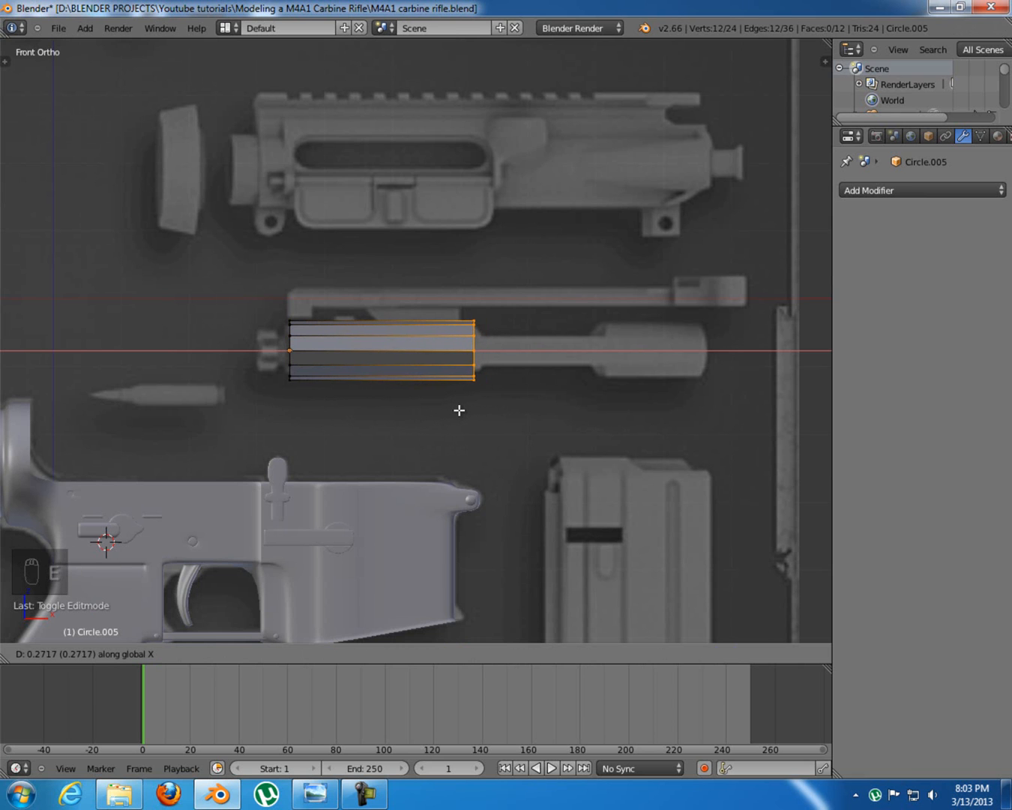
click(459, 410)
In wireframe, extrude the end ring about 0.01 along the X axis and scale it to about half to taper the body
key(z)
scroll(525, 418, up, 3)
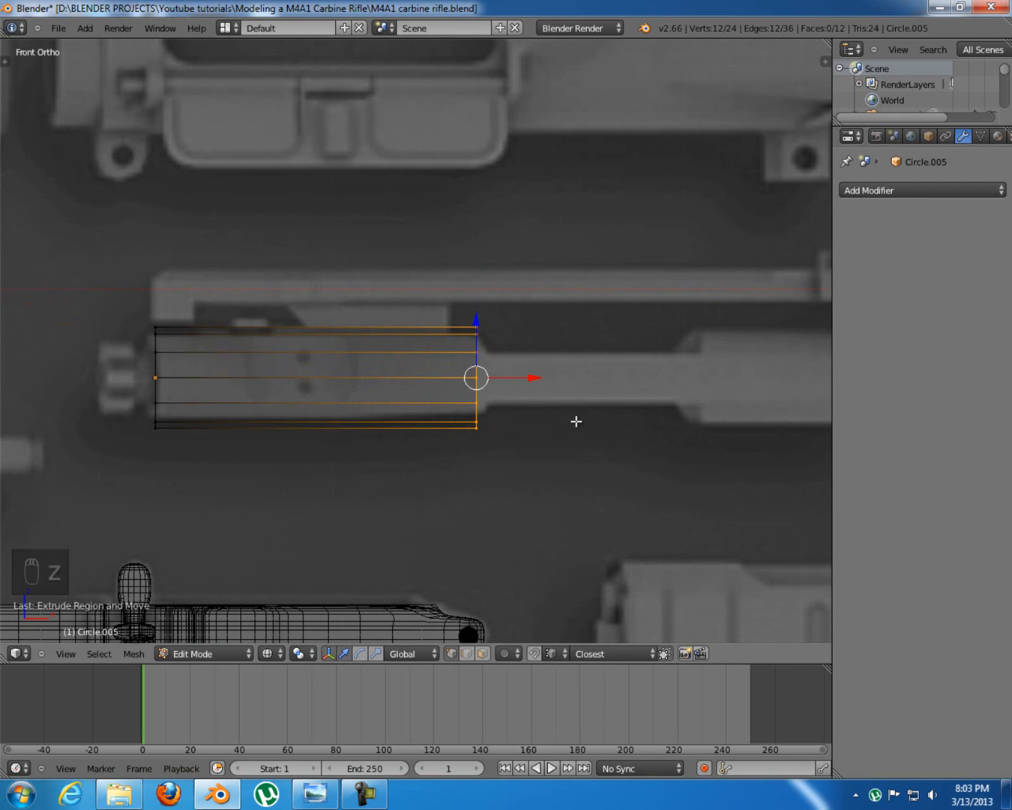
key(e)
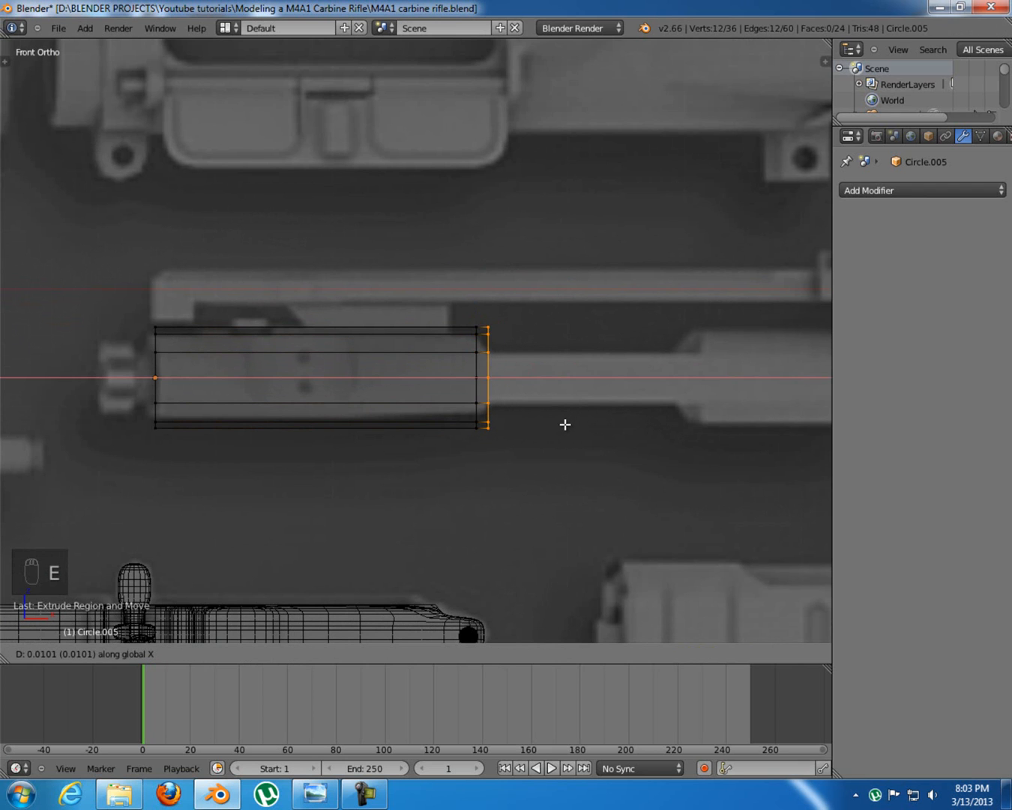
click(568, 427)
key(s)
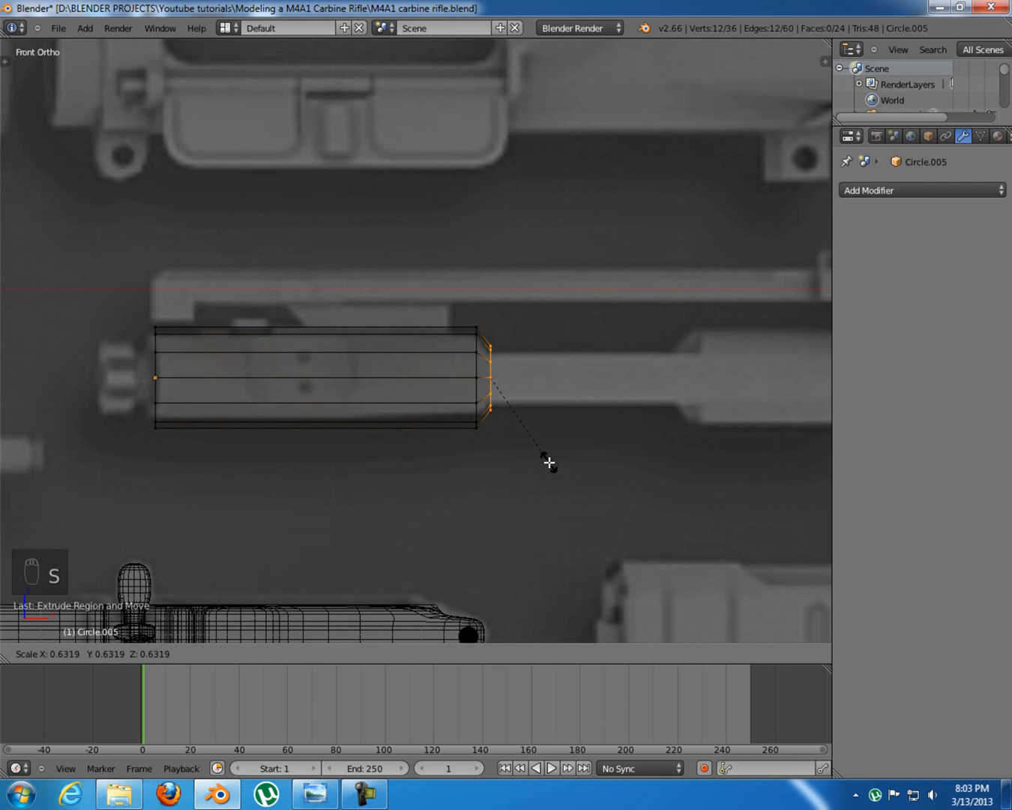
click(530, 455)
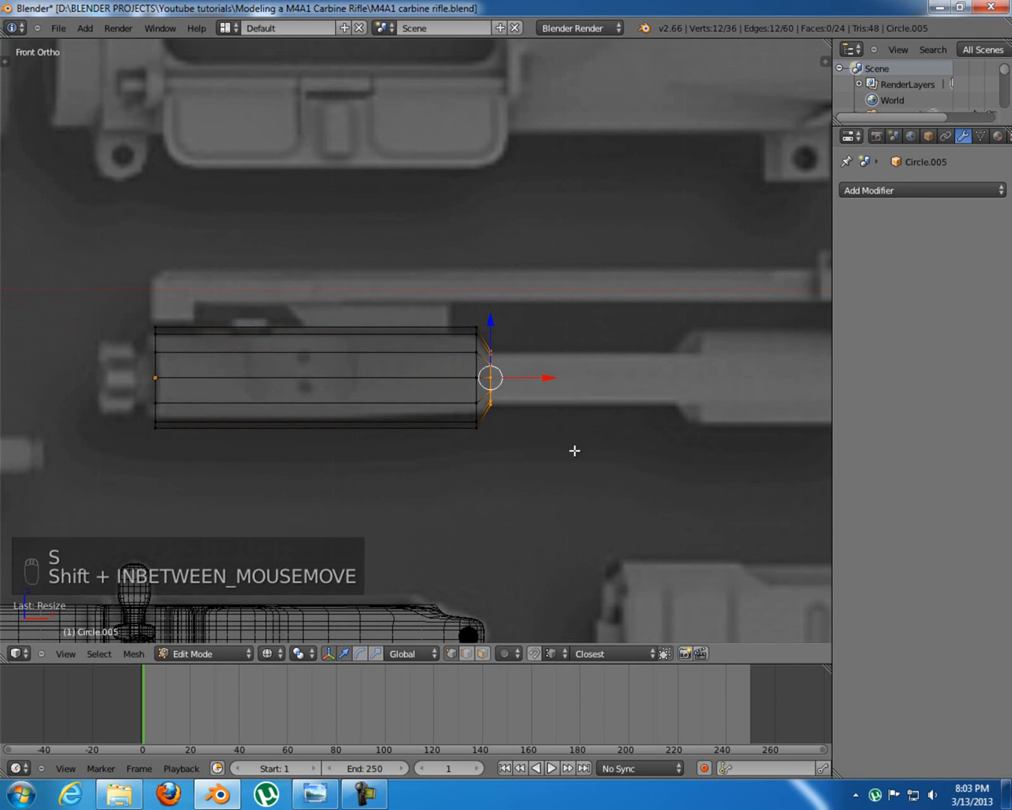
Extrude the ring about 0.17 along the X axis for the narrow neck, and flare a short extrusion to the rear section's height
shift+middle_drag(596, 441, 458, 439)
key(e)
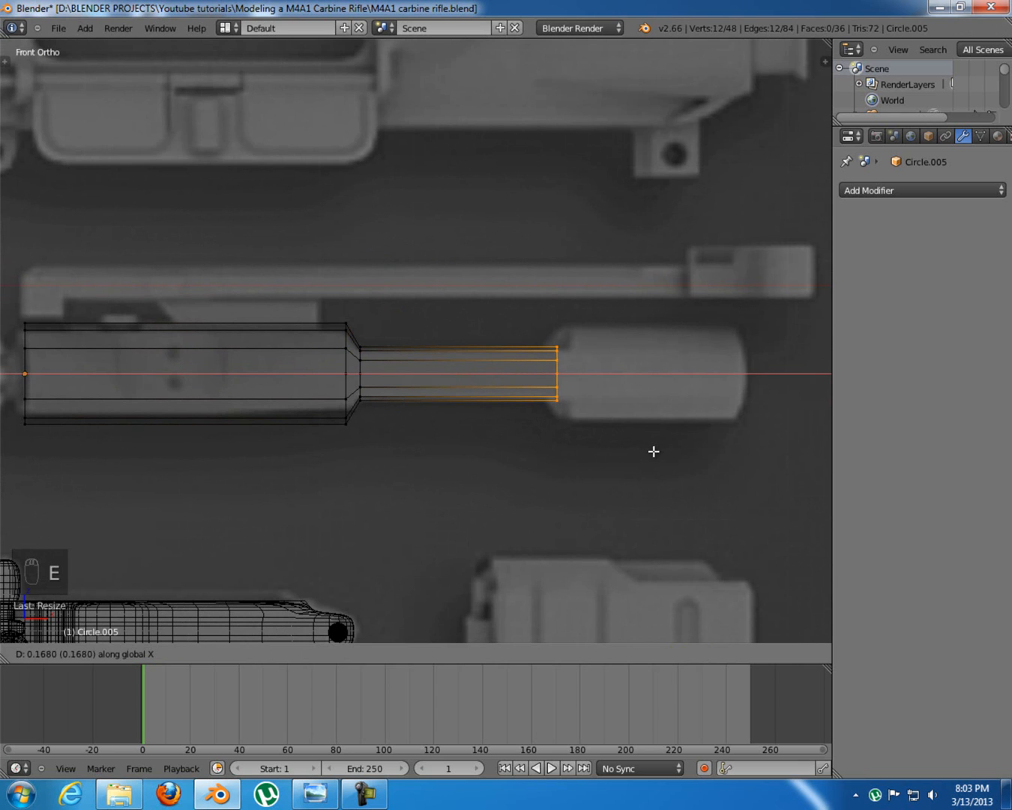
click(654, 451)
key(e)
click(579, 452)
key(s)
click(602, 516)
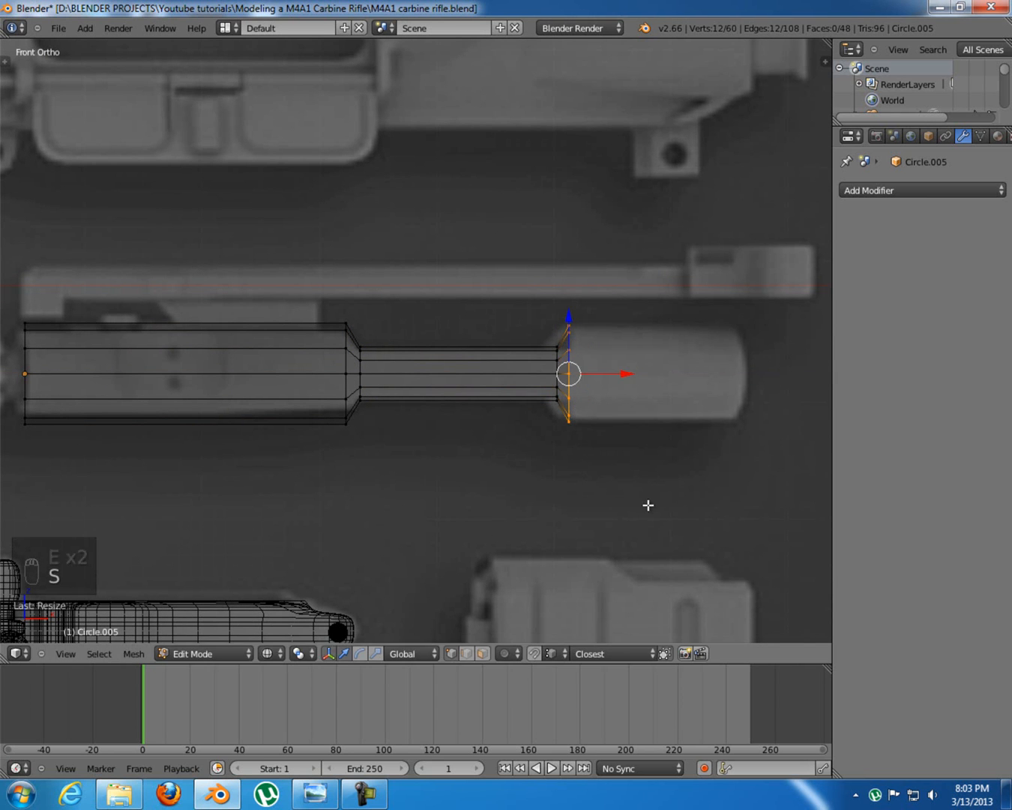
Extrude the flared ring about 0.15 along the X axis to form the bolt carrier's rear cylinder, and deselect everything
shift+middle_drag(604, 515, 522, 504)
key(e)
key(x)
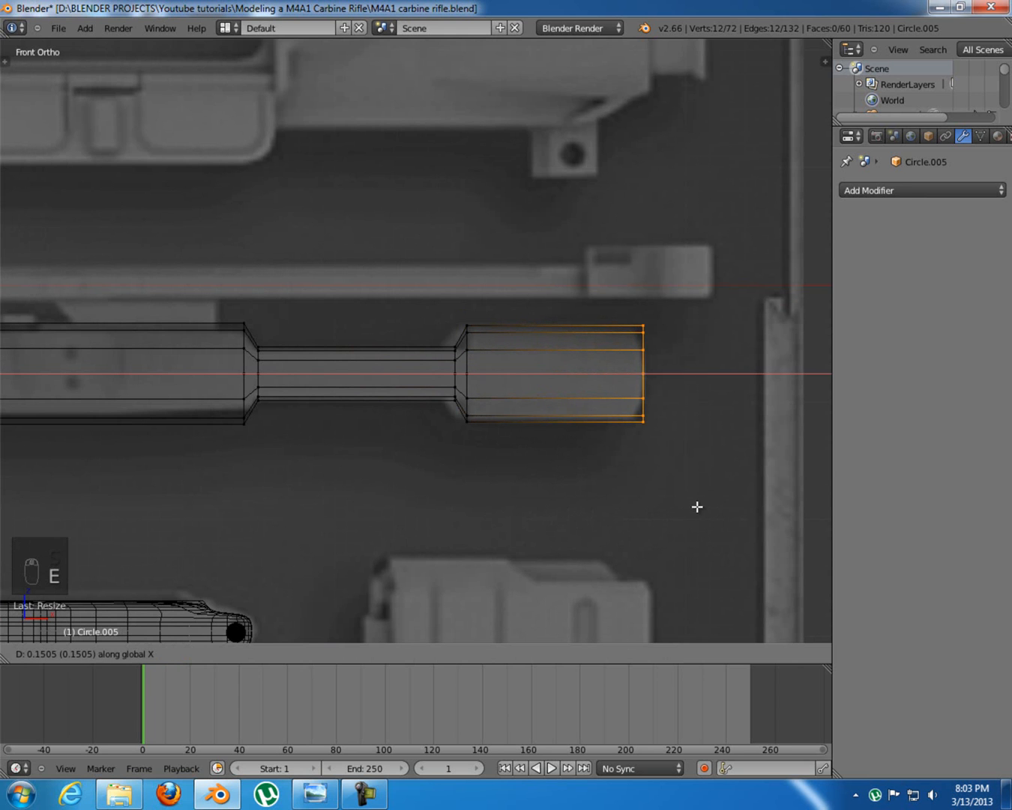
click(694, 506)
shift+middle_drag(693, 506, 513, 498)
key(a)
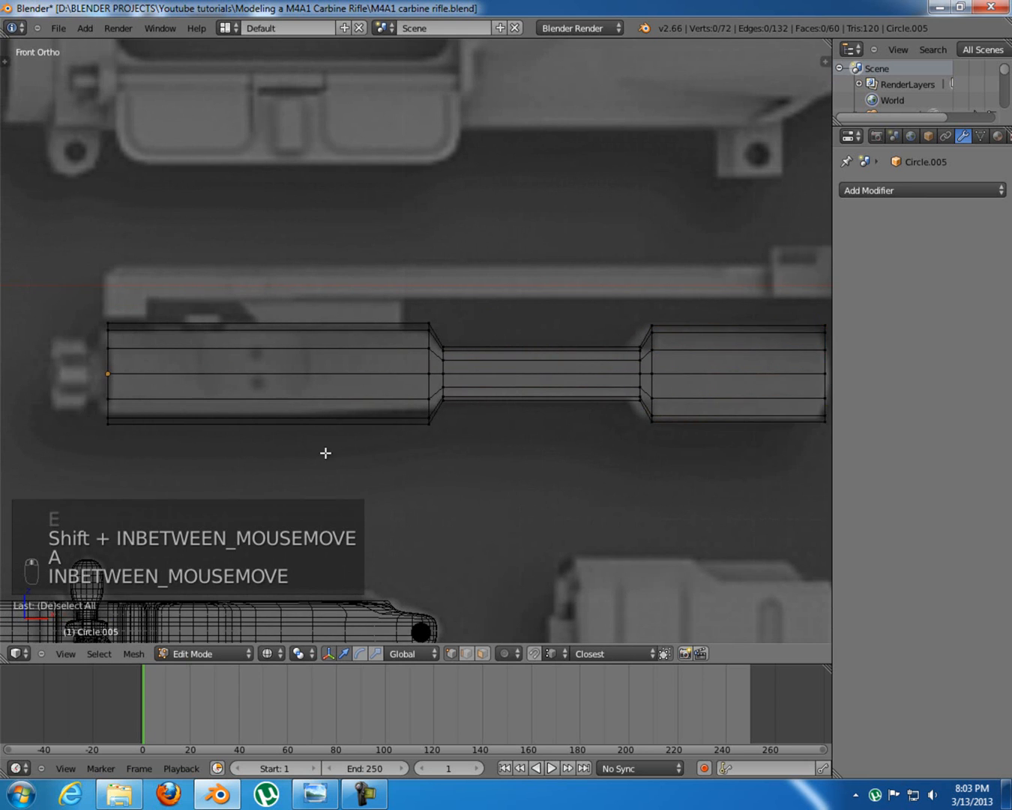
Return the bolt carrier mesh to Object Mode and switch the viewport to solid shading
shift+middle_drag(328, 453, 447, 450)
shift+middle_drag(311, 430, 366, 428)
scroll(366, 429, down, 5)
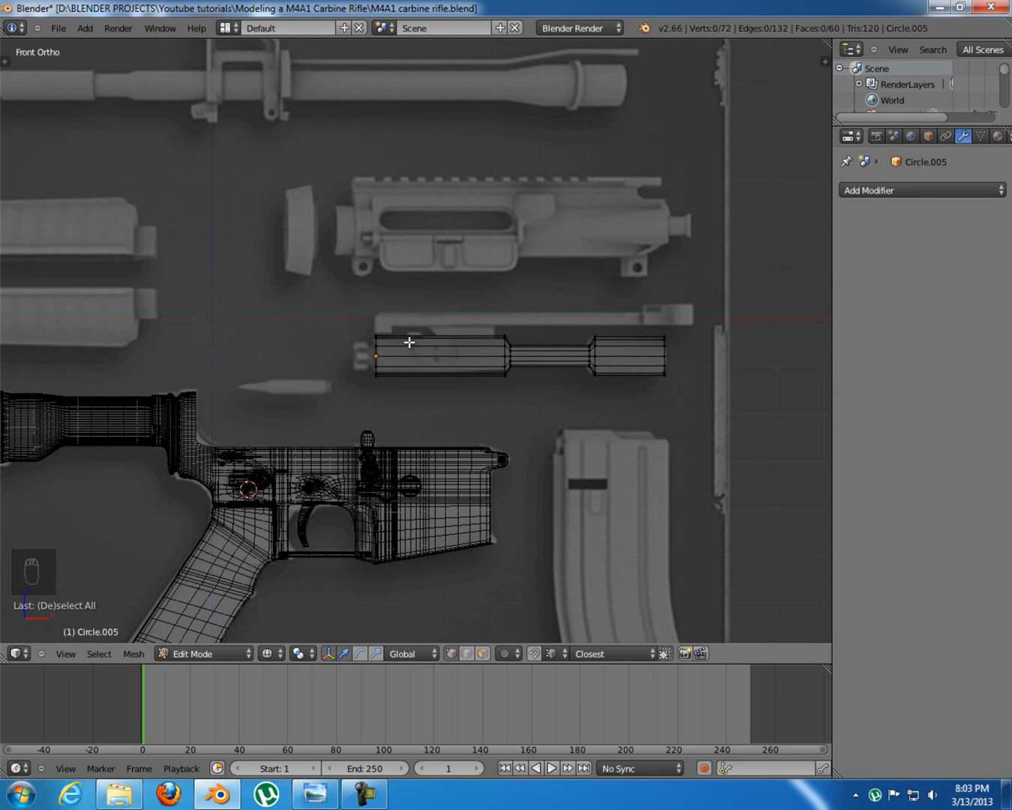
key(Tab)
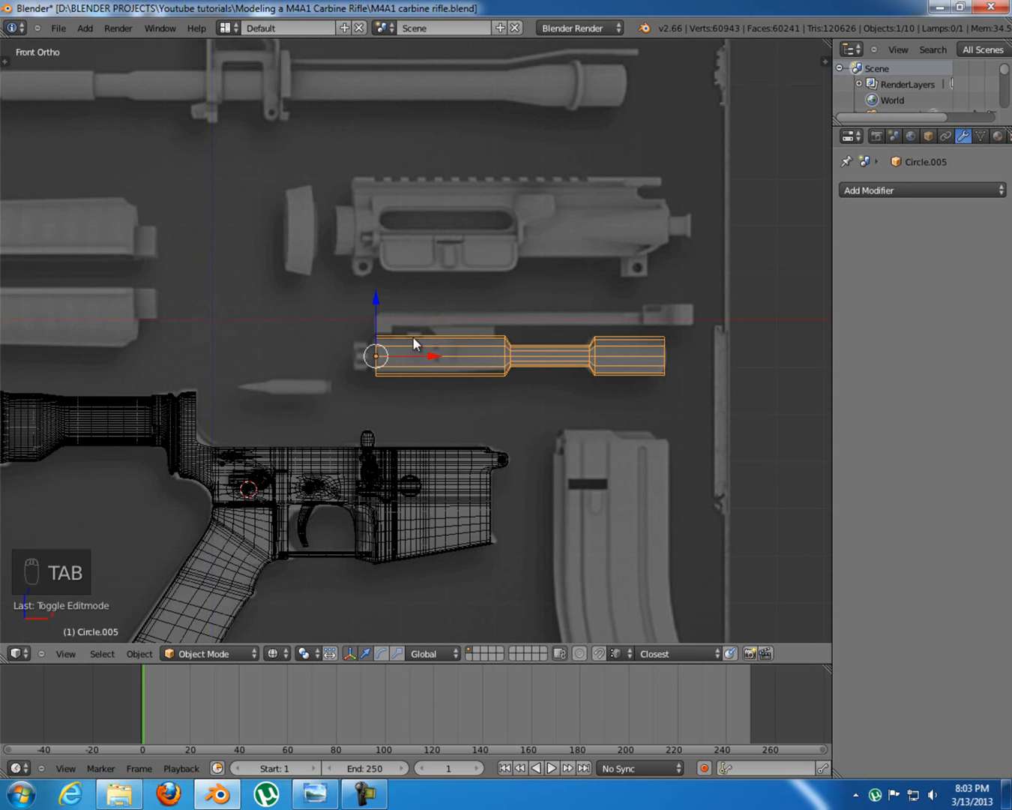
key(z)
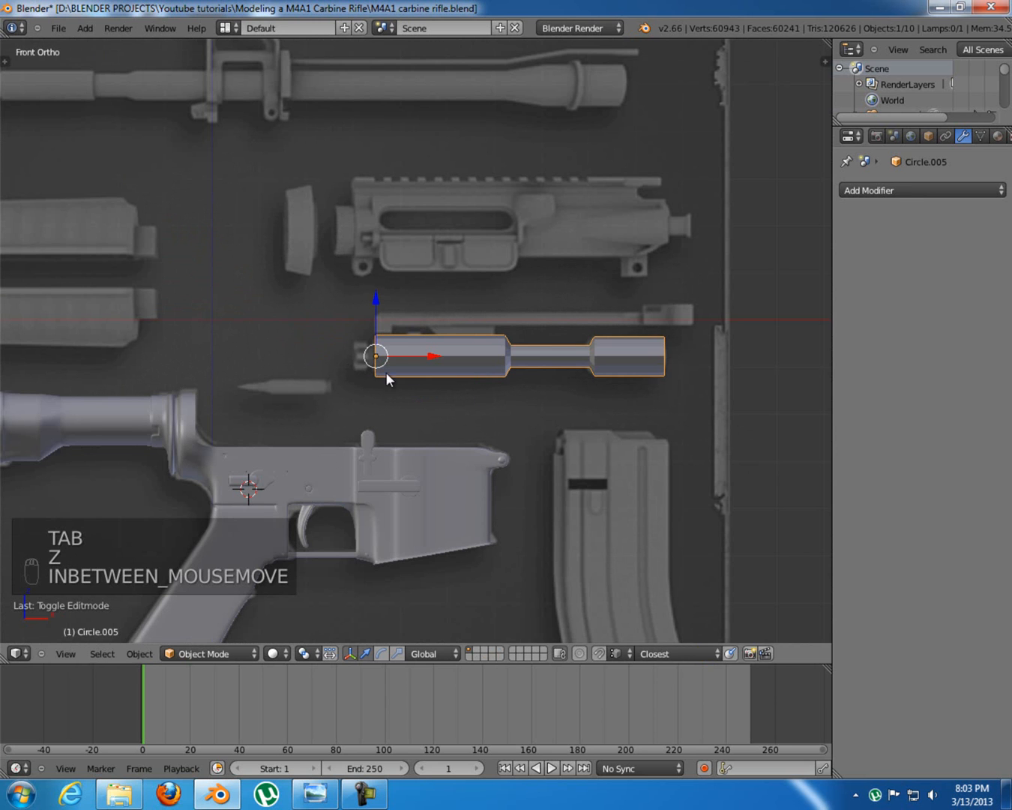
Examine the bolt carrier body from an angle and against the reference image in wireframe front view
middle_drag(495, 332, 415, 376)
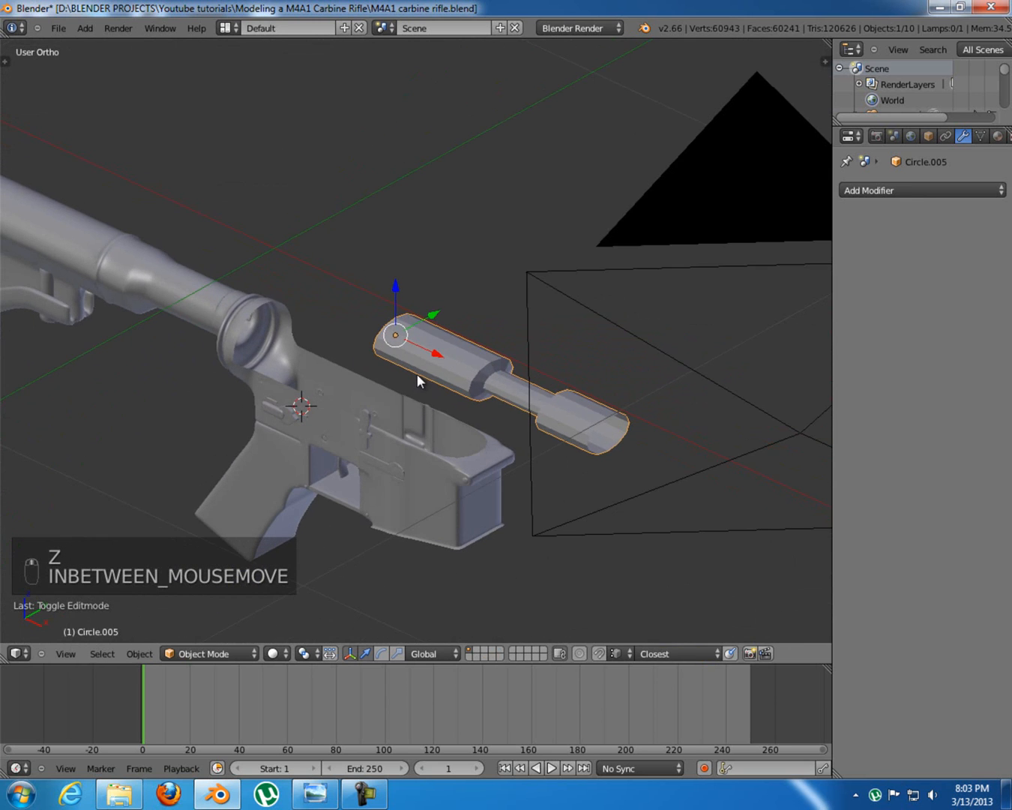
key(KP_1)
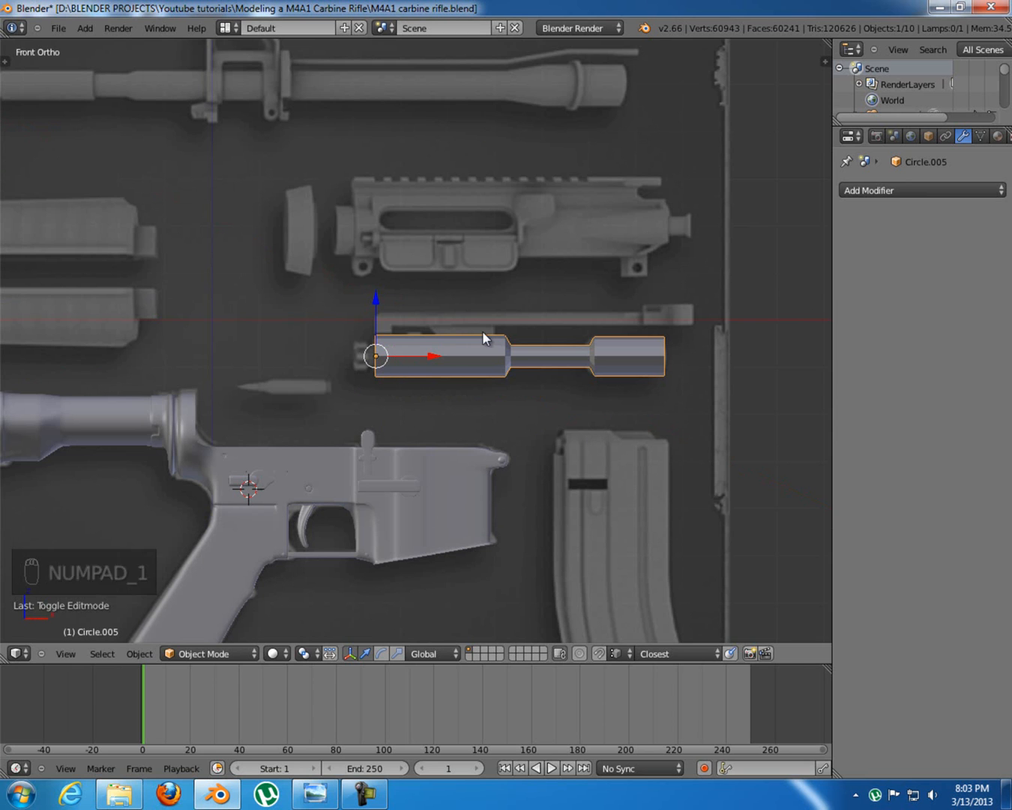
key(z)
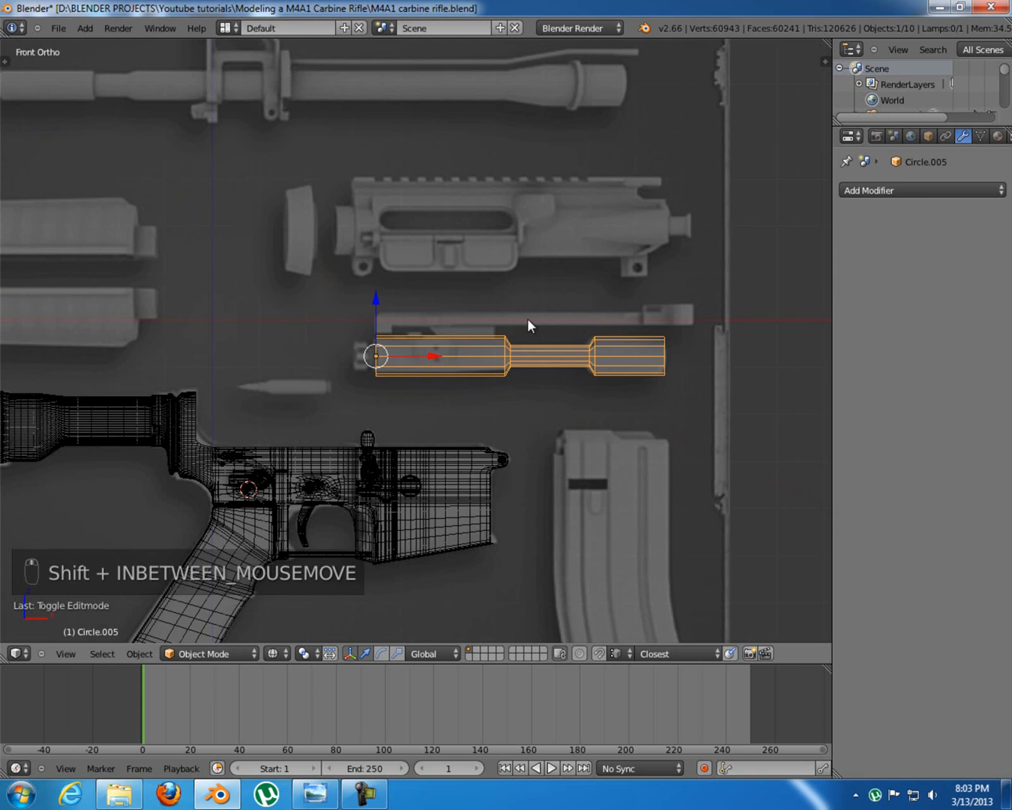
shift+middle_drag(548, 328, 500, 316)
scroll(500, 317, up, 3)
shift+middle_drag(388, 312, 370, 332)
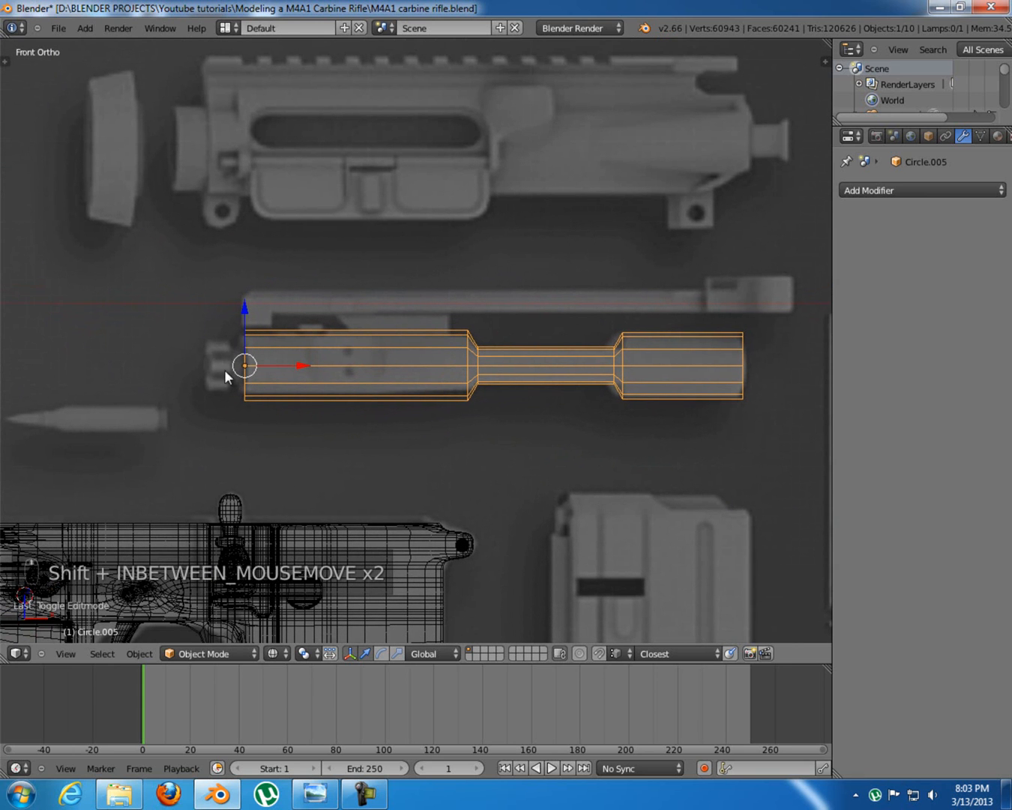
shift+middle_drag(417, 294, 389, 298)
scroll(412, 363, up, 1)
middle_drag(407, 362, 352, 381)
key(KP_1)
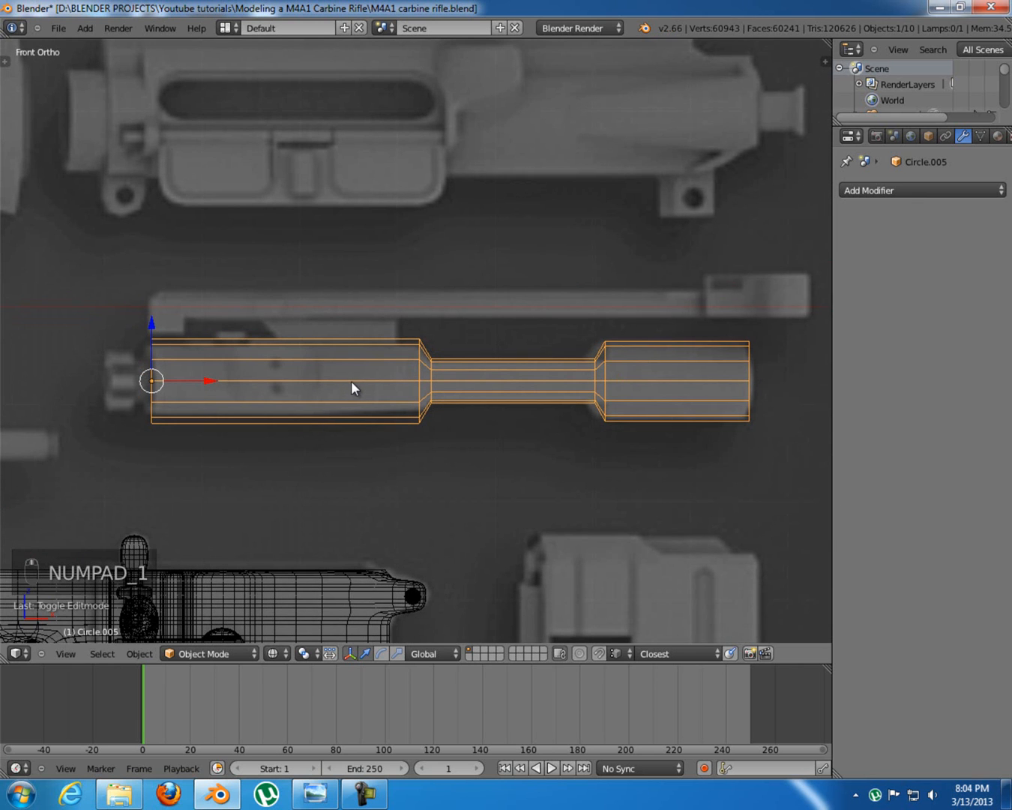
In Edit Mode, select the bolt carrier's front edge ring and duplicate it in place
key(Tab)
alt+right_click(154, 365)
middle_drag(249, 384, 315, 388)
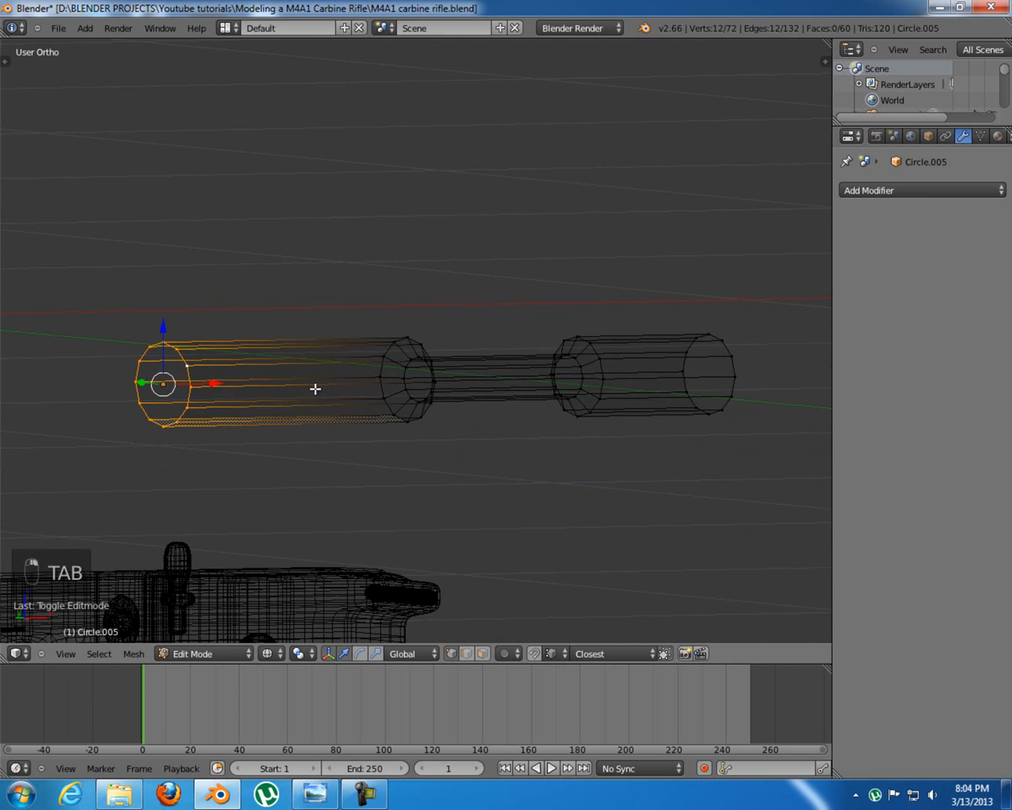
key(KP_1)
shift+middle_drag(153, 375, 204, 369)
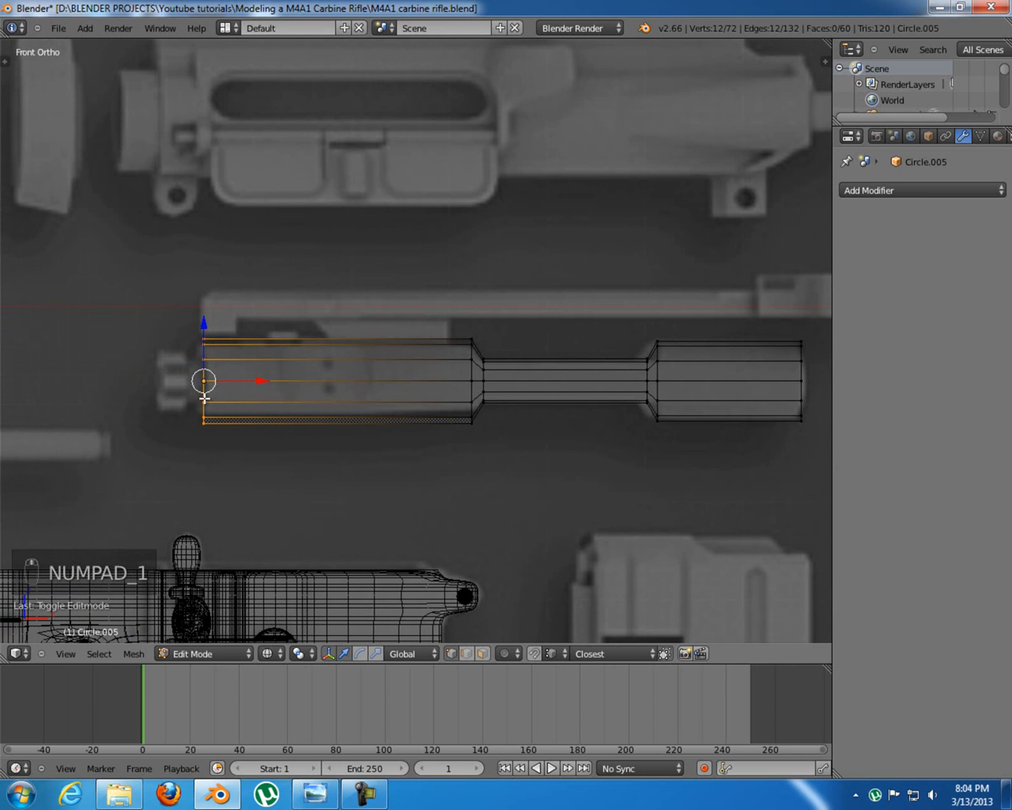
key(shift+d)
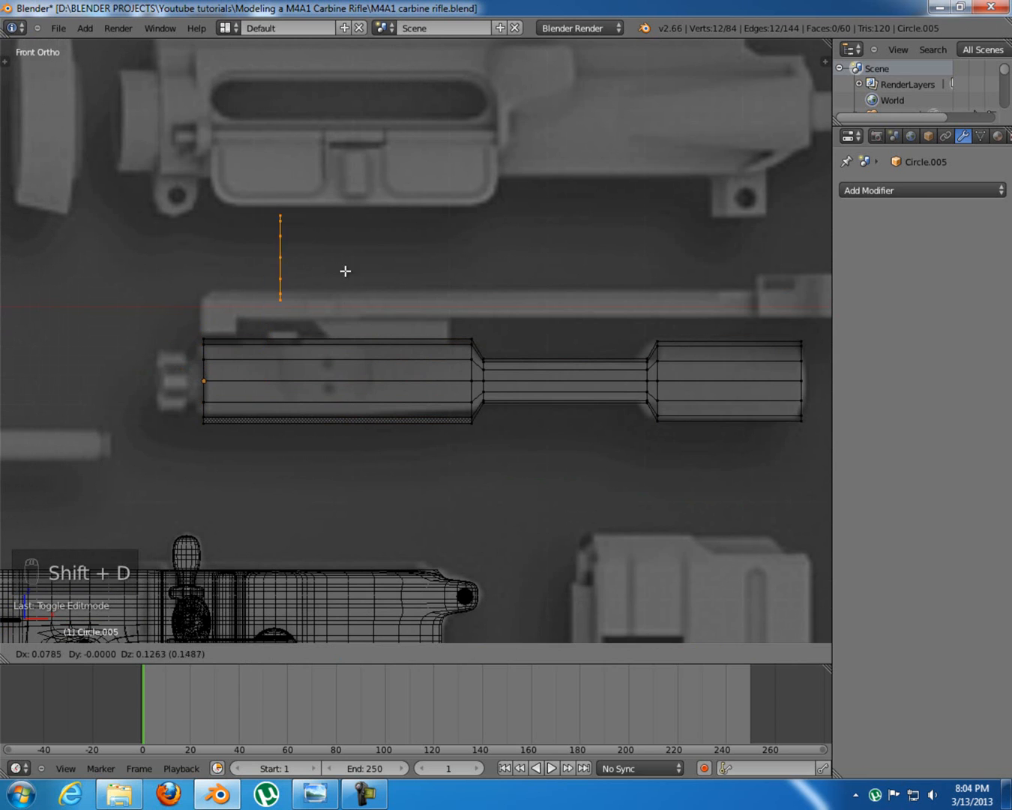
right_click(303, 321)
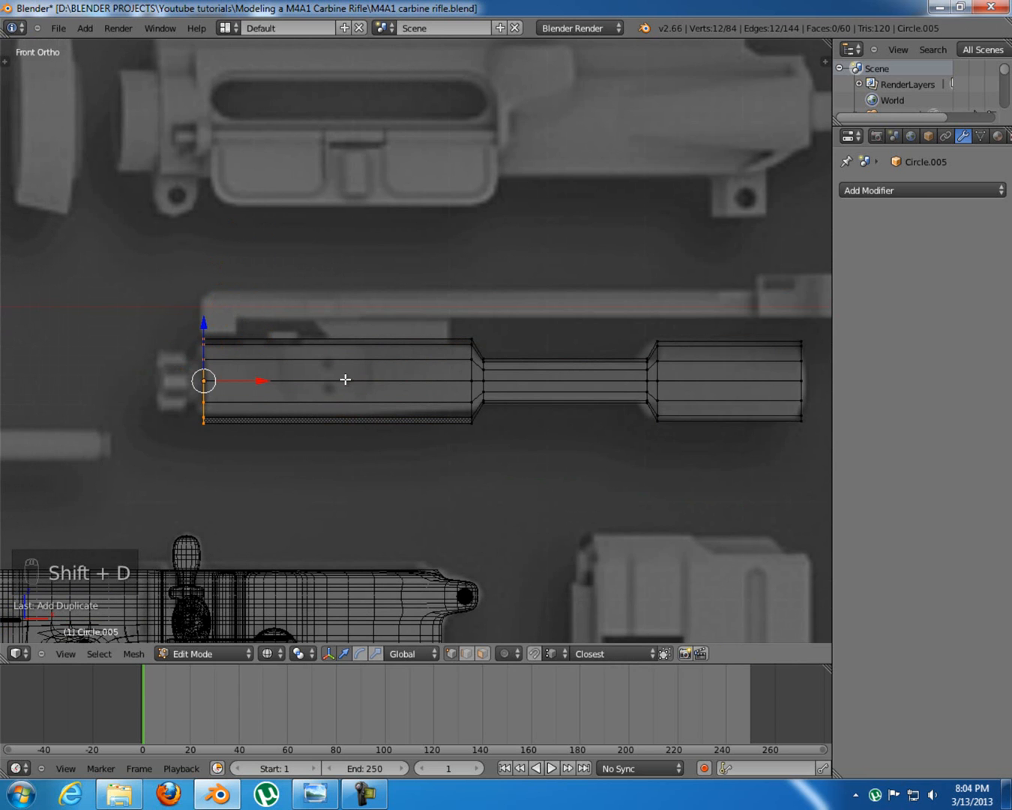
Move the duplicated ring up onto the reference rod above the carrier and scale it down to the rod's height
key(g)
click(388, 345)
key(s)
click(336, 384)
key(g)
click(332, 376)
key(s)
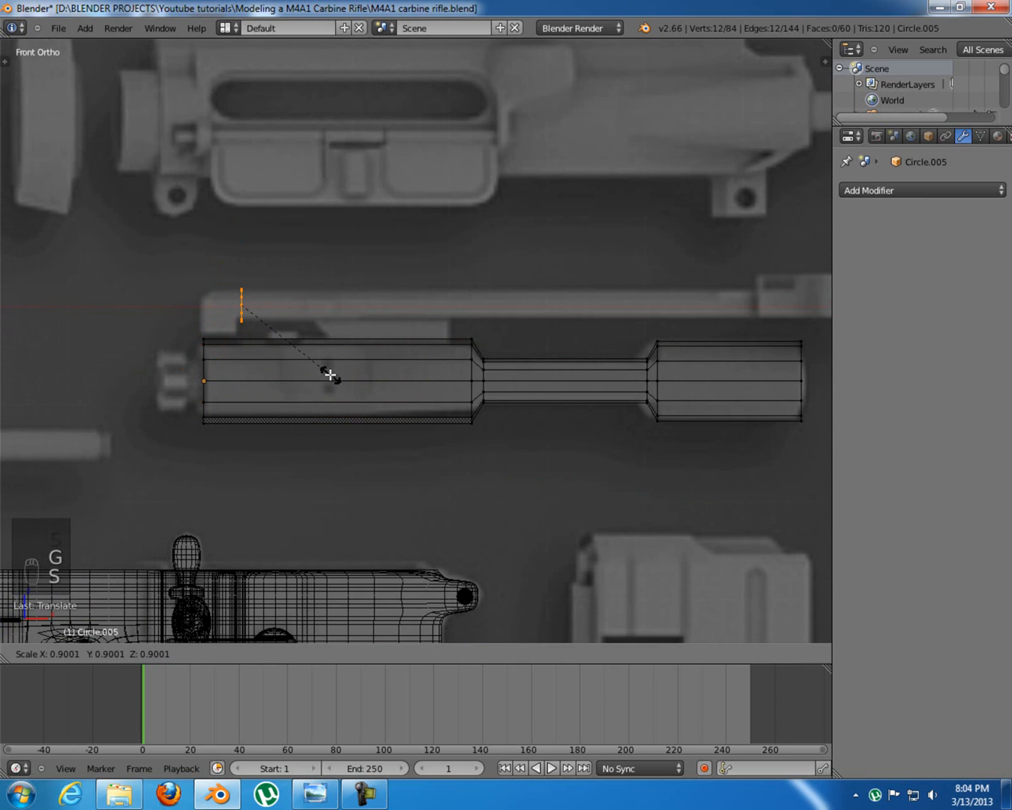
click(323, 367)
Extrude the small ring about 0.53 along the X axis to form the upper rod, and show it in solid shading
middle_drag(324, 368, 196, 354)
key(KP_1)
key(e)
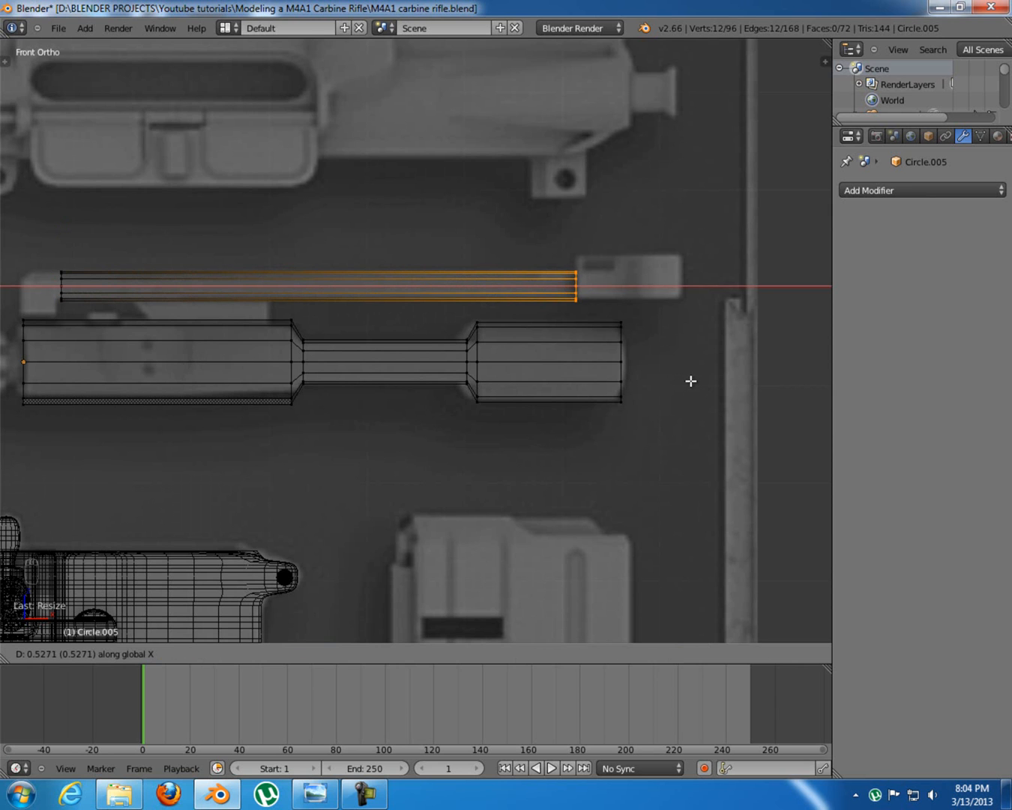
click(690, 381)
mouse_move(195, 302)
middle_down()
mouse_move(238, 315)
mouse_move(201, 315)
mouse_move(319, 357)
middle_up()
key(z)
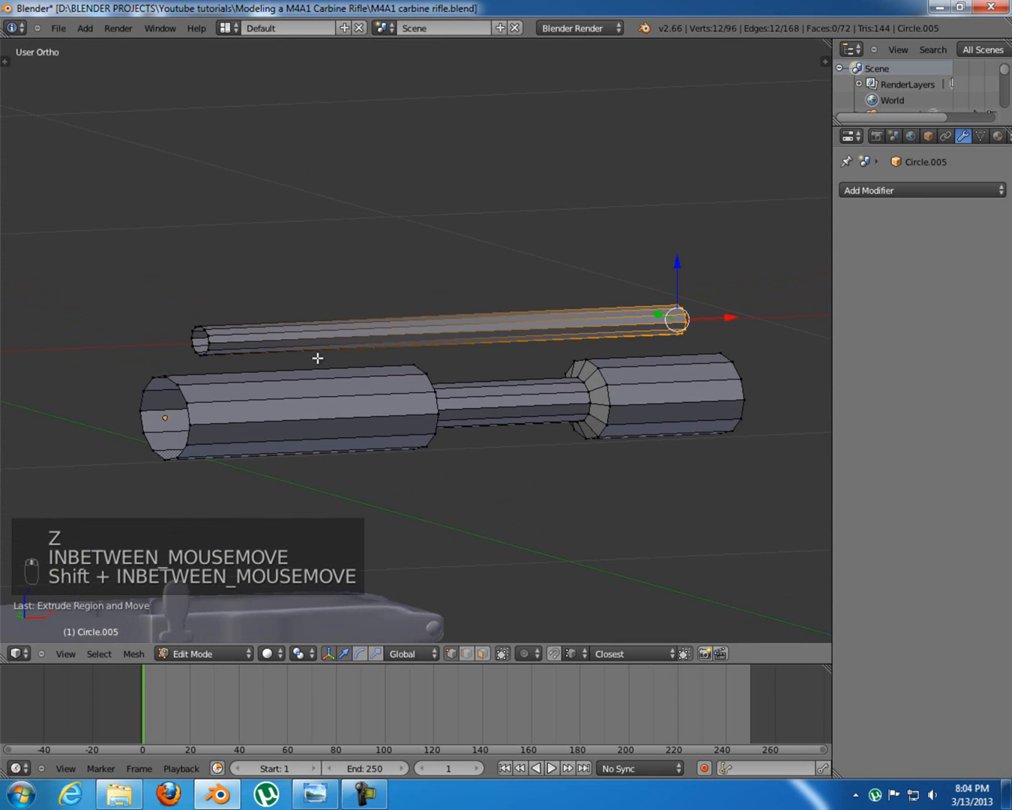
In wireframe front view, add one edge loop to the rod and one to the front cylinder at the reference lug's rear end
key(KP_1)
key(z)
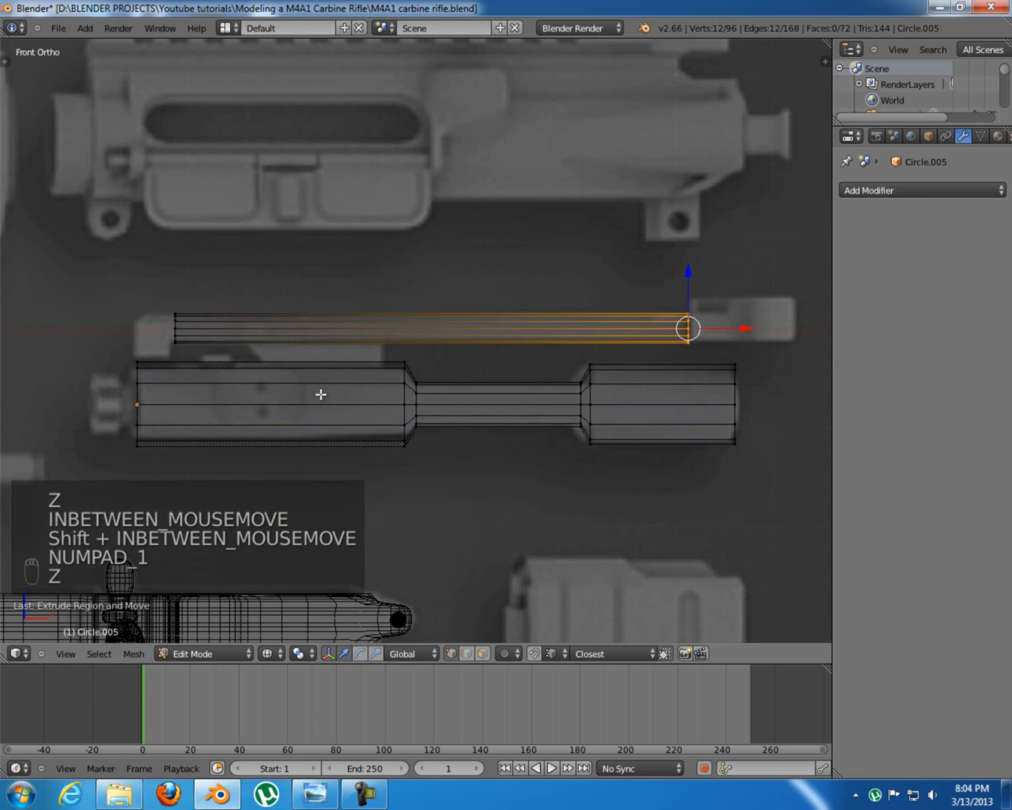
key(ctrl+r)
click(408, 333)
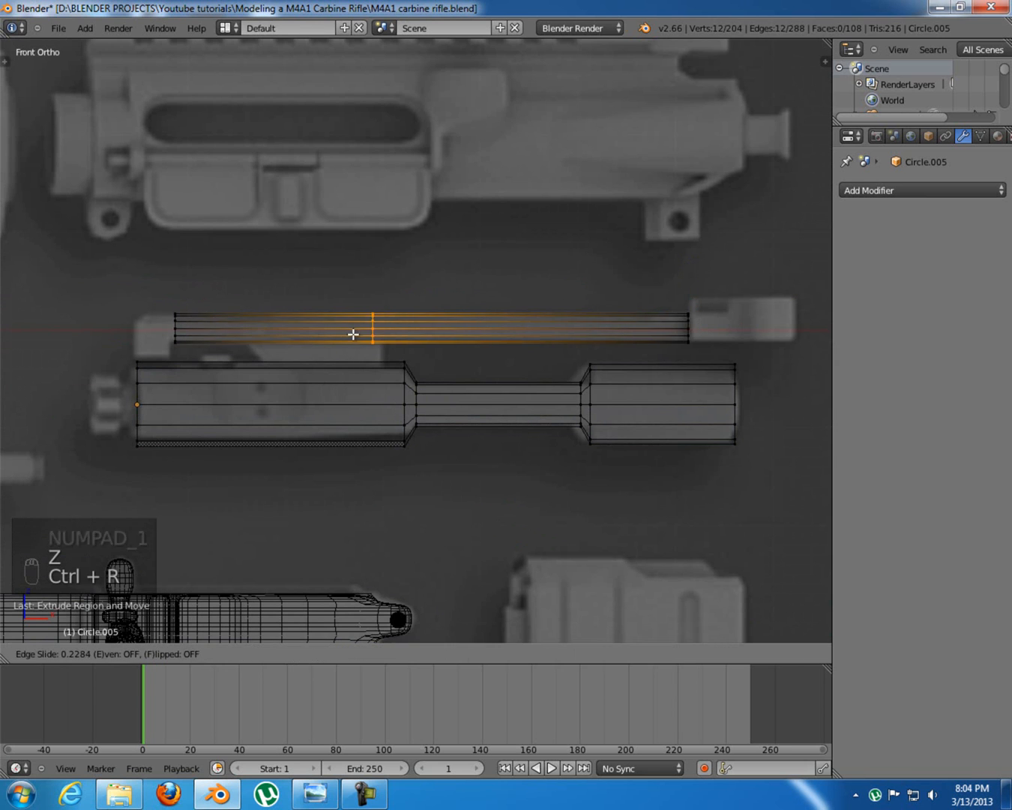
click(357, 333)
key(ctrl+r)
click(313, 407)
right_click(313, 406)
click(421, 402)
Add an edge loop around the middle of the front cylinder and another on the rod at the reference lug's front end
key(ctrl+r)
click(268, 392)
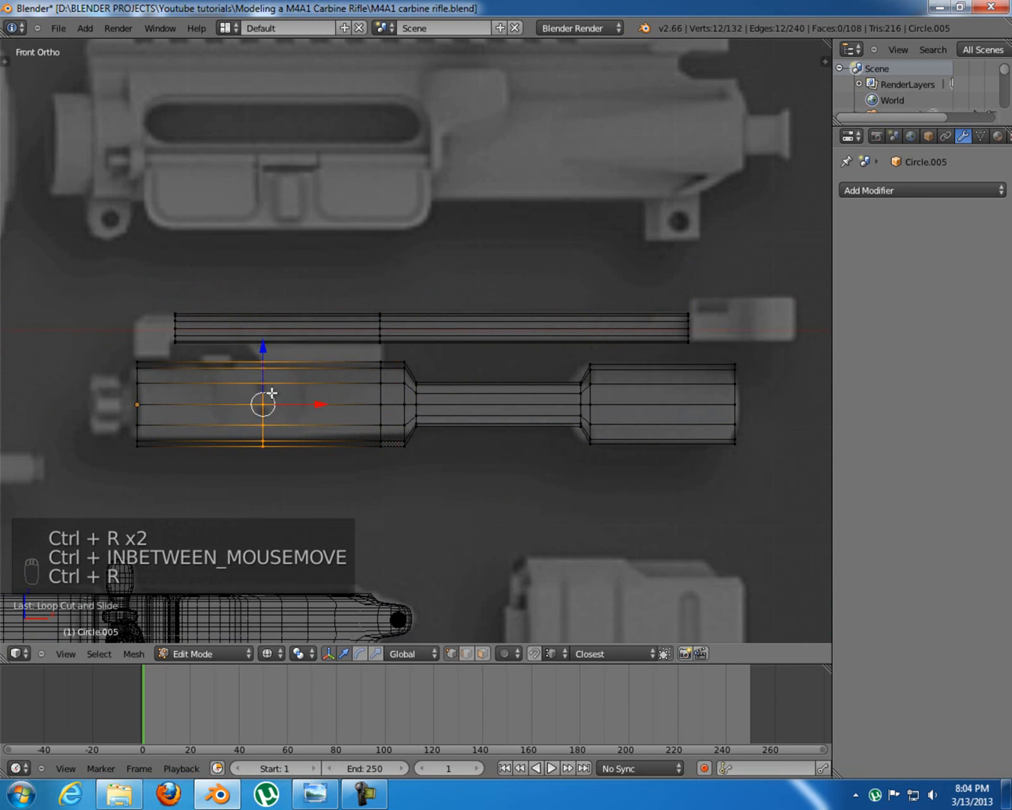
click(272, 392)
key(ctrl+r)
click(282, 328)
click(255, 334)
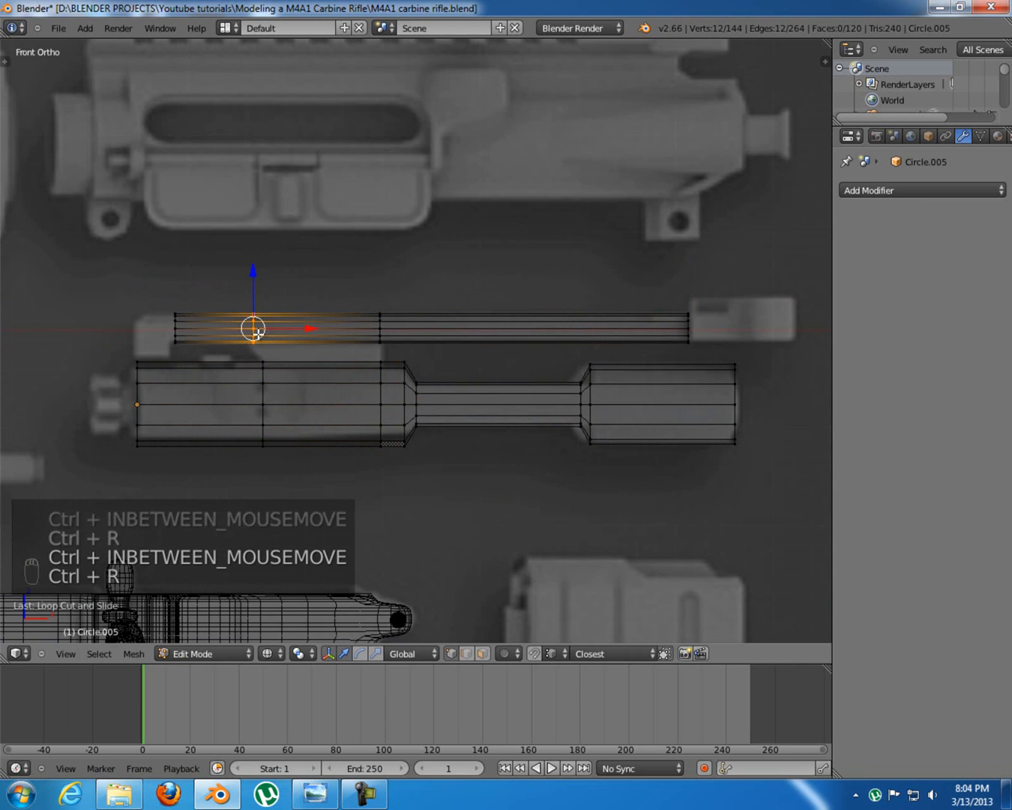
Extrude the rod's front end ring about -0.039 along the X axis, level with the carrier's front end
alt+right_click(173, 328)
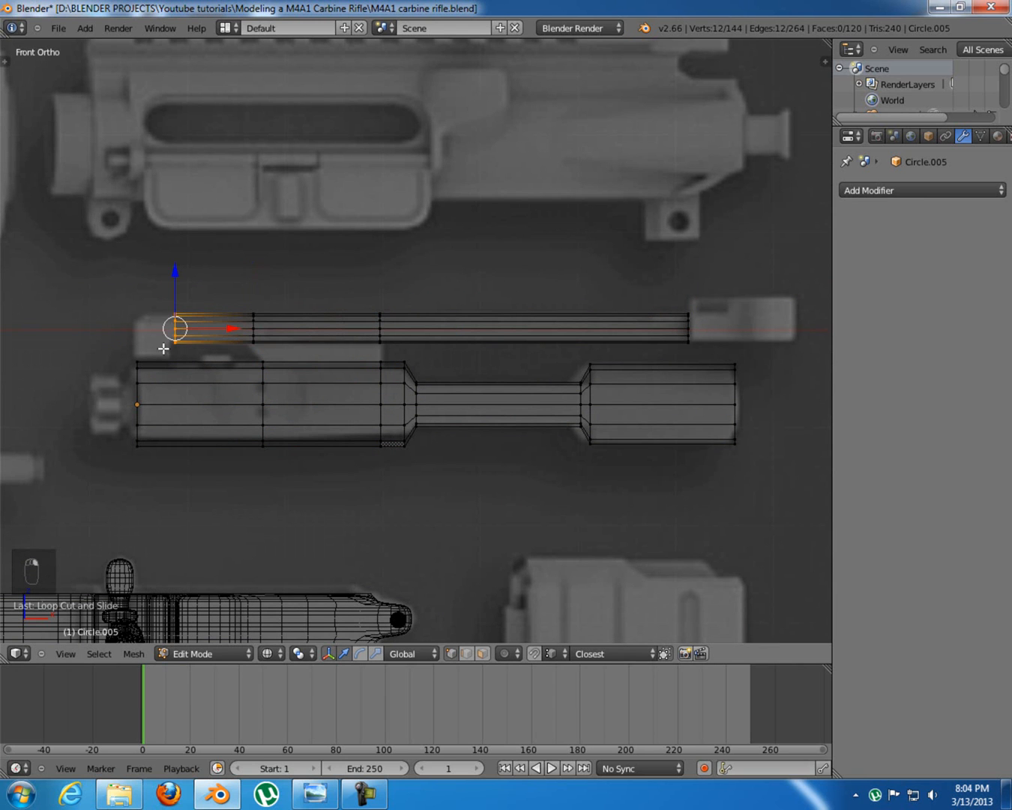
key(e)
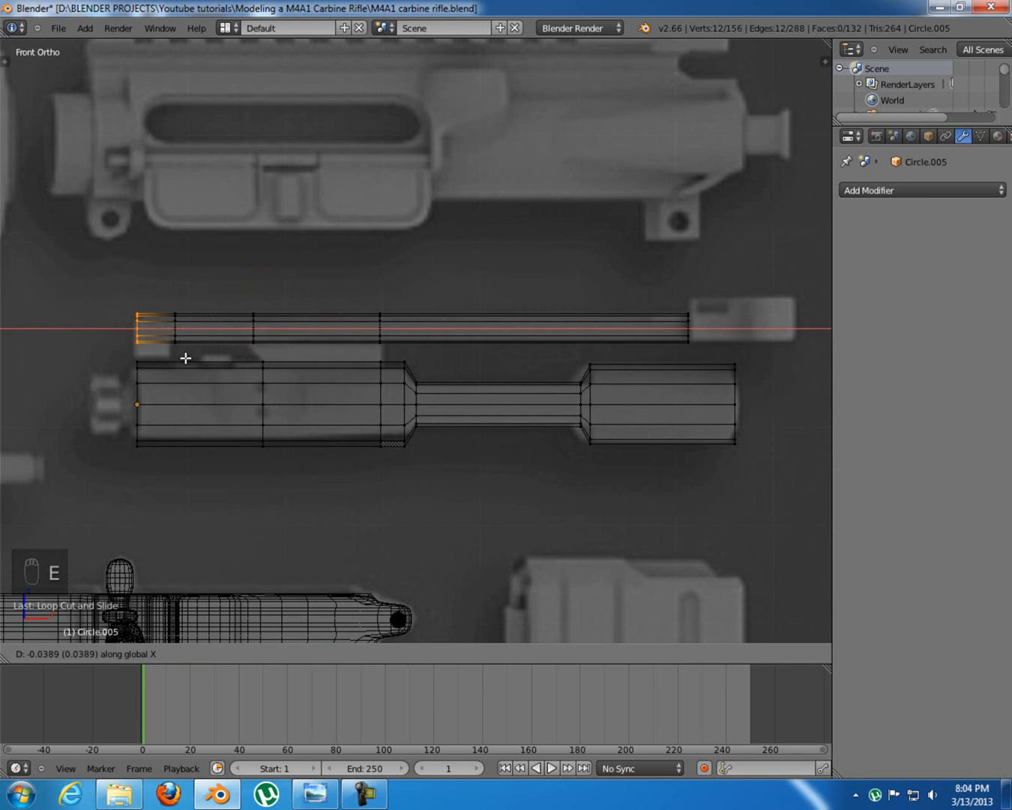
click(185, 357)
middle_drag(147, 343, 228, 332)
key(z)
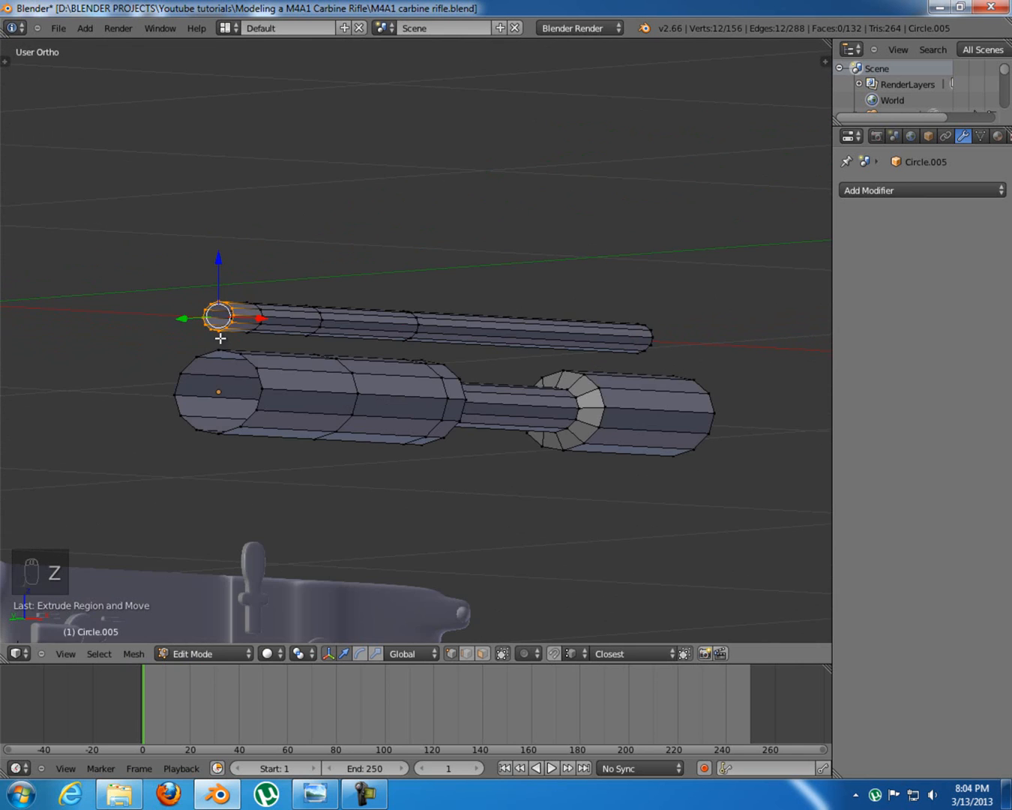
key(KP_1)
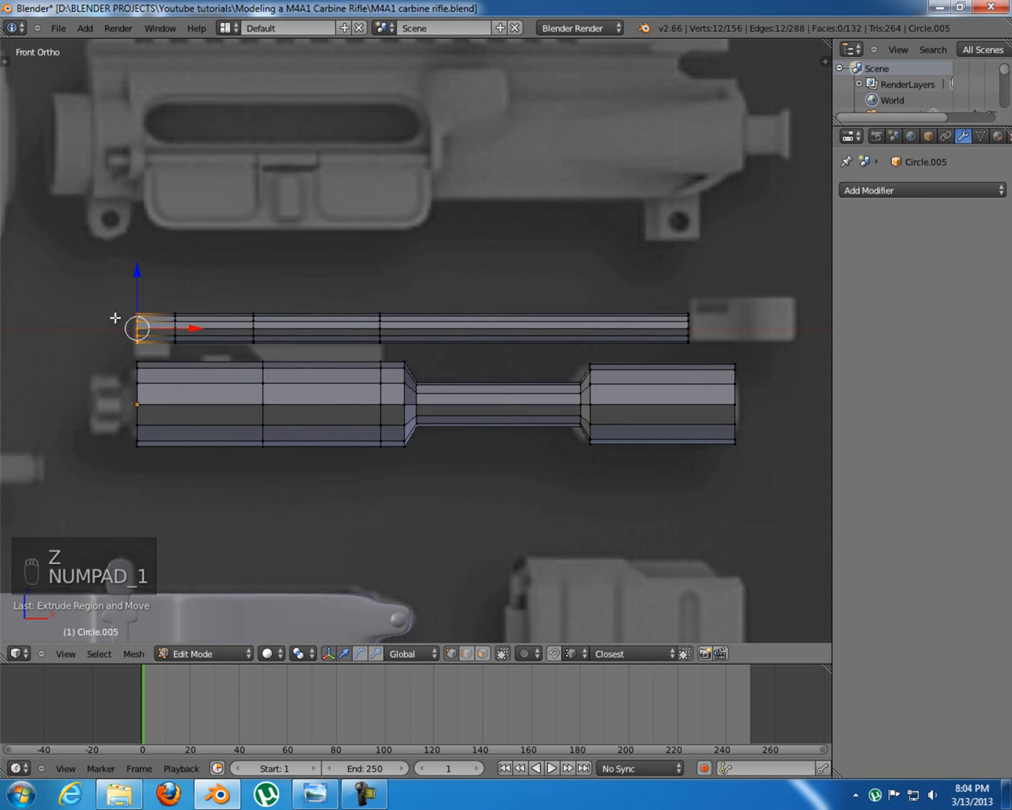
Deselect everything and examine the gap between the upper rod and the front cylinder from several angles in wireframe
key(z)
scroll(276, 366, up, 2)
key(a)
mouse_move(256, 361)
shift+middle_down()
mouse_move(309, 369)
mouse_move(268, 352)
shift+middle_up()
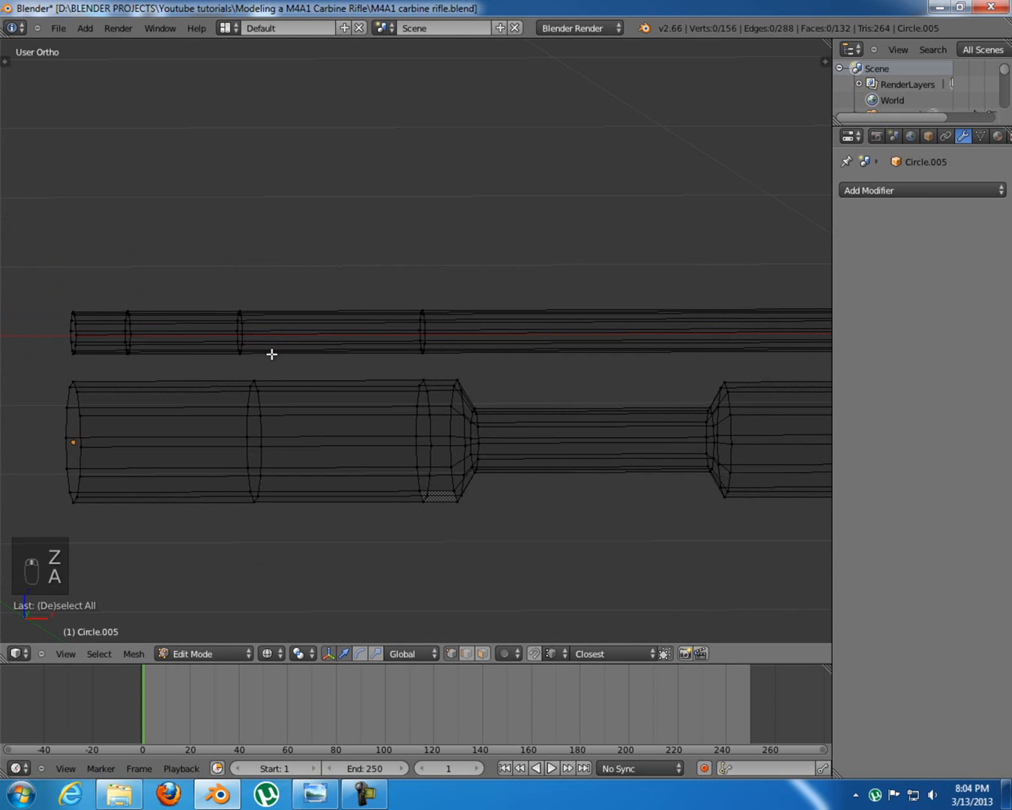
key(KP_1)
middle_drag(369, 392, 348, 375)
scroll(314, 386, up, 3)
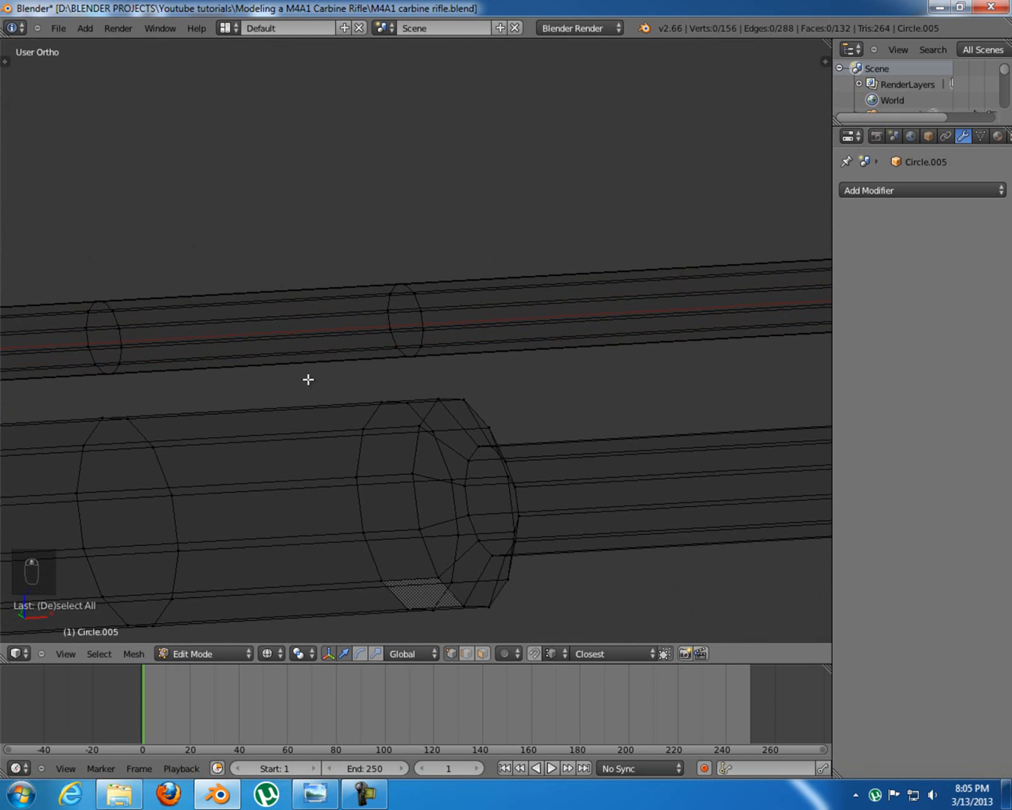
scroll(312, 382, down, 5)
scroll(341, 418, up, 3)
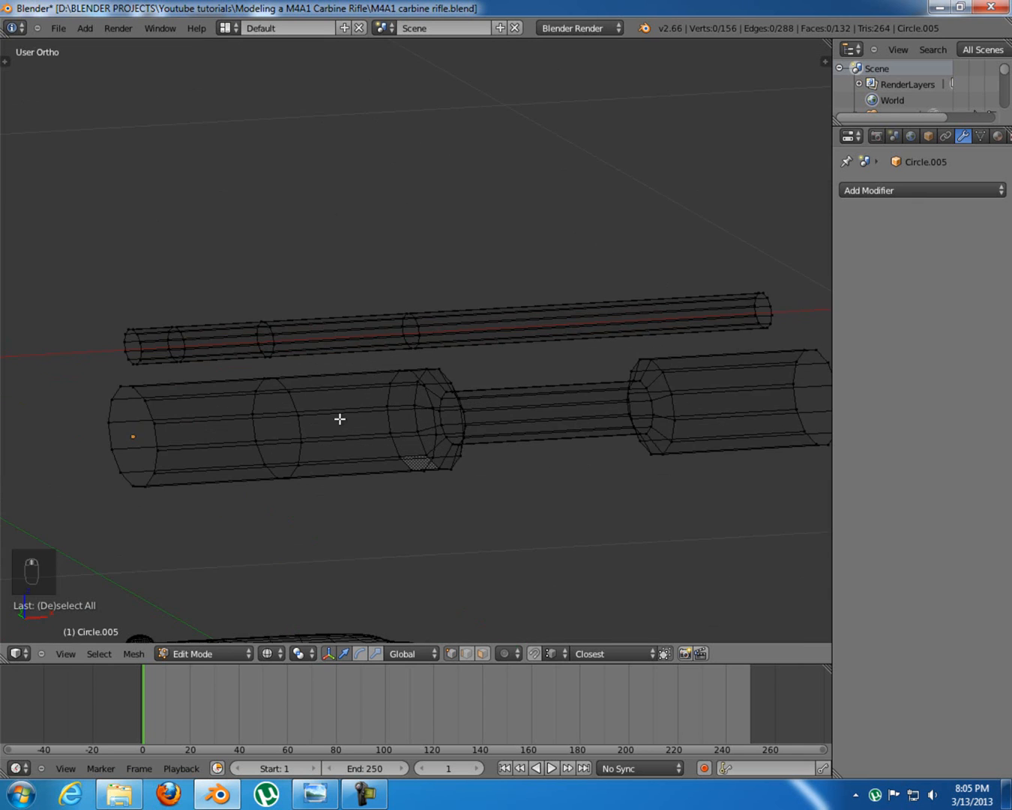
key(KP_1)
scroll(303, 358, up, 4)
middle_drag(415, 393, 527, 383)
In solid shading, select the vertices of the rod's two underside faces between its two middle edge loops
key(z)
right_click(513, 351)
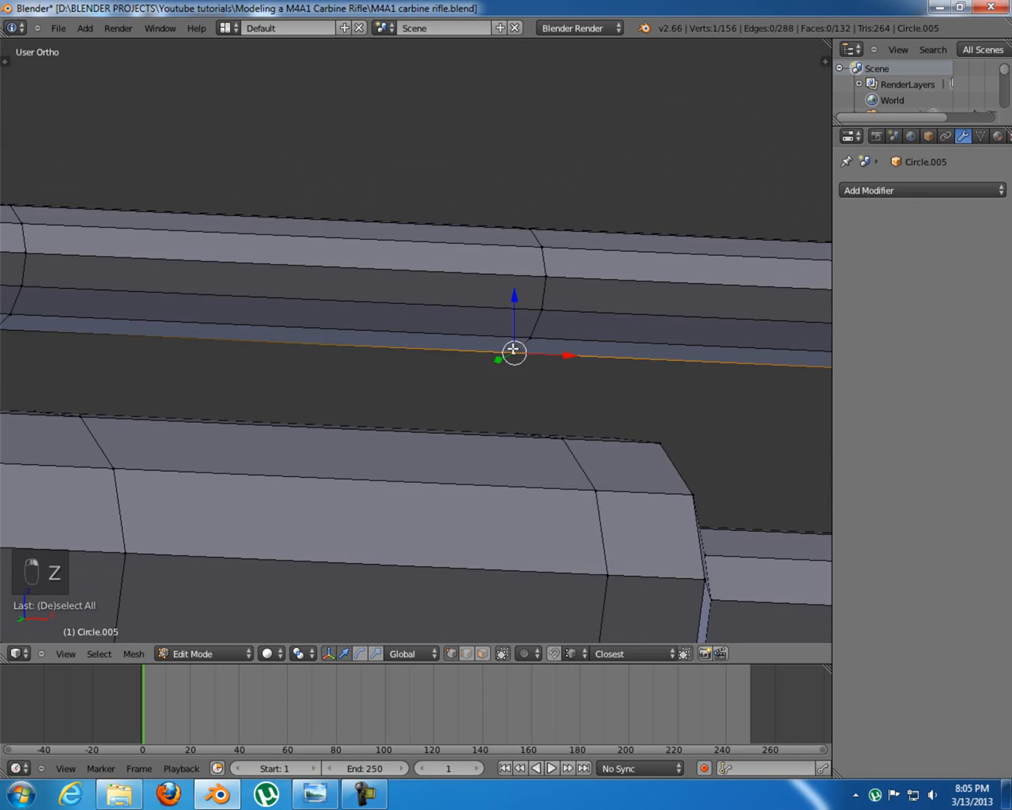
shift+right_click(529, 336)
shift+middle_drag(209, 353, 400, 358)
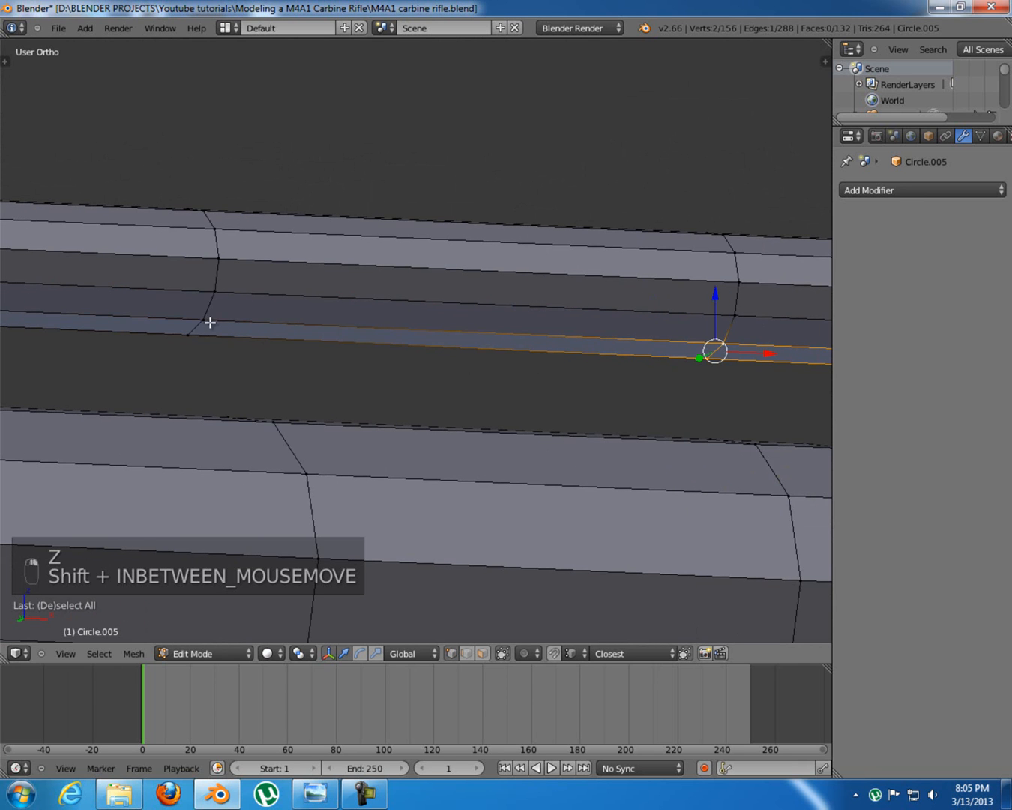
shift+right_click(209, 324)
shift+right_click(197, 341)
middle_drag(304, 370, 336, 367)
shift+right_click(234, 276)
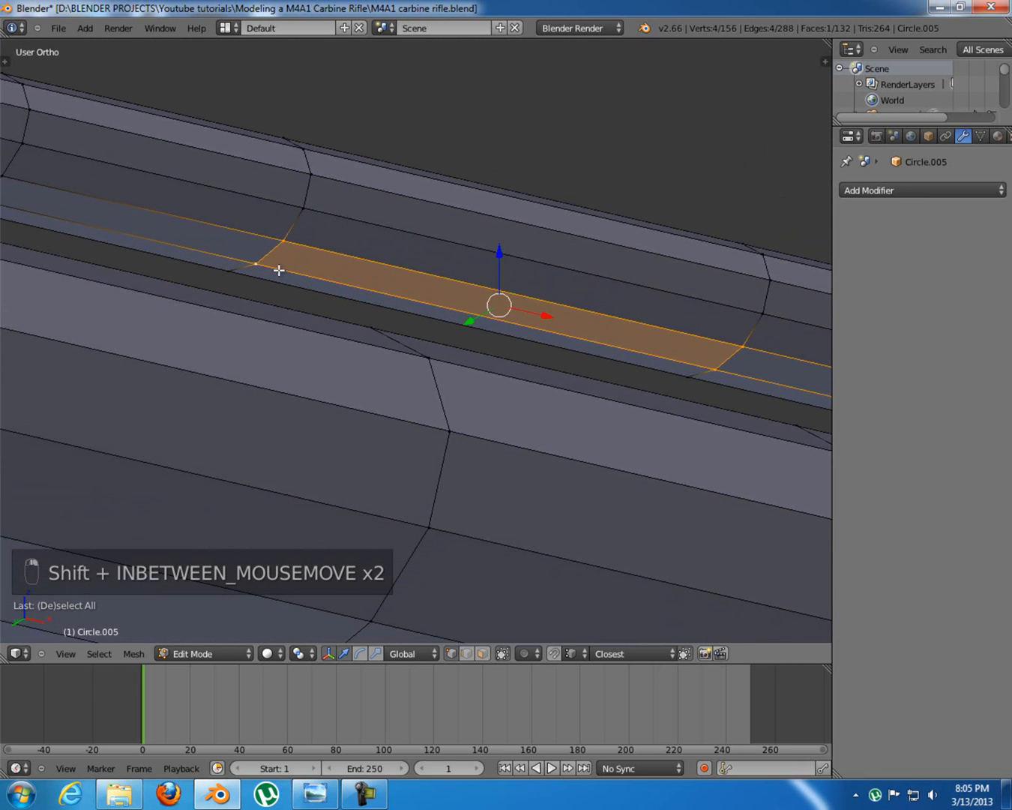
shift+right_click(696, 378)
middle_drag(685, 437, 692, 523)
Add the cylinder's two facing top faces to the selection and try Bridge Two Edge Loops between rod and cylinder
shift+right_click(793, 509)
shift+right_click(720, 421)
shift+right_click(655, 411)
shift+middle_drag(567, 522, 524, 423)
shift+right_click(278, 489)
shift+right_click(250, 471)
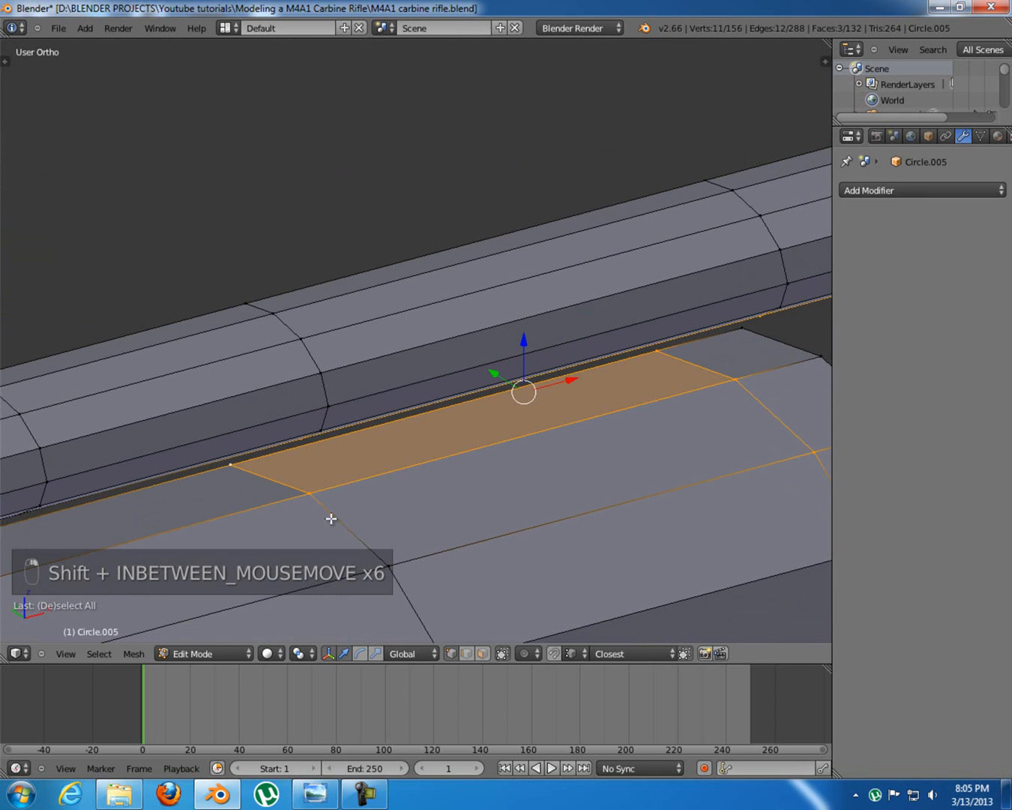
shift+right_click(398, 566)
scroll(536, 499, down, 5)
middle_drag(540, 503, 525, 473)
key(ctrl+e)
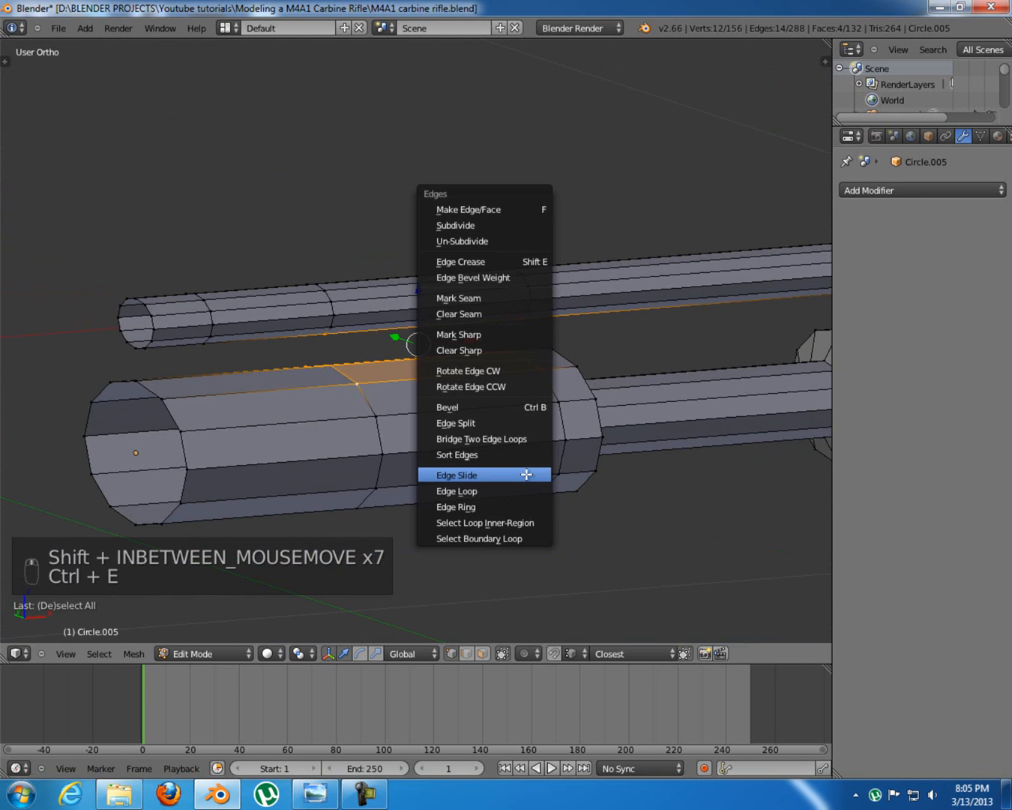
click(503, 439)
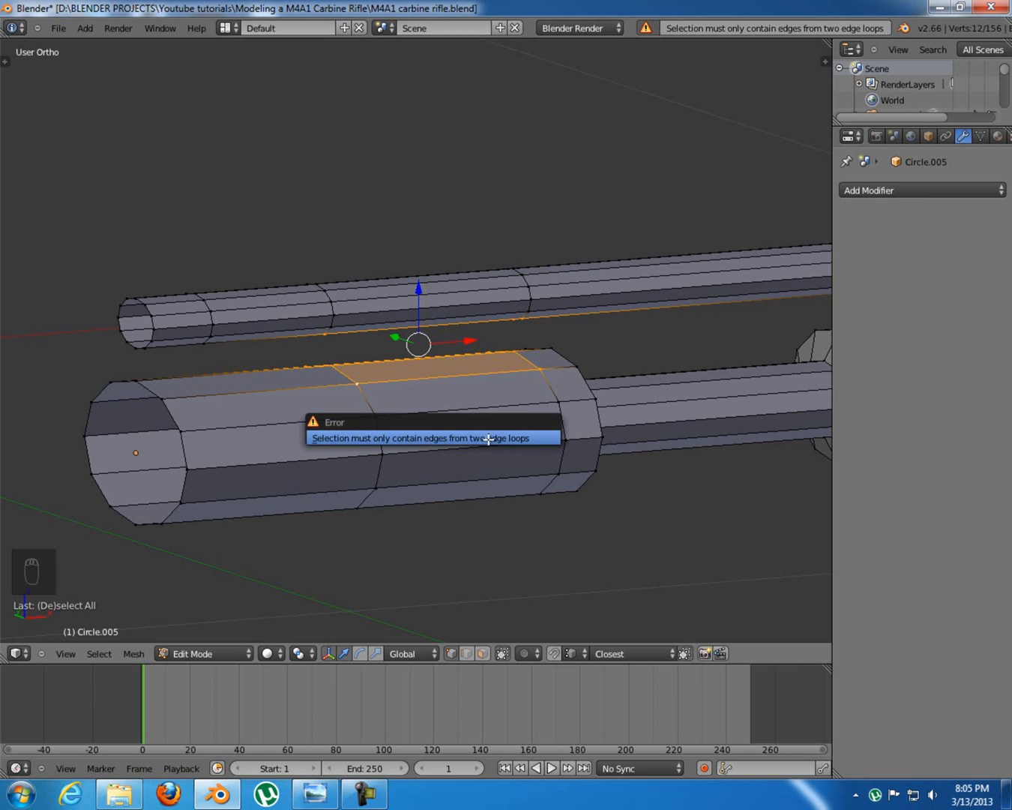
scroll(480, 330, up, 2)
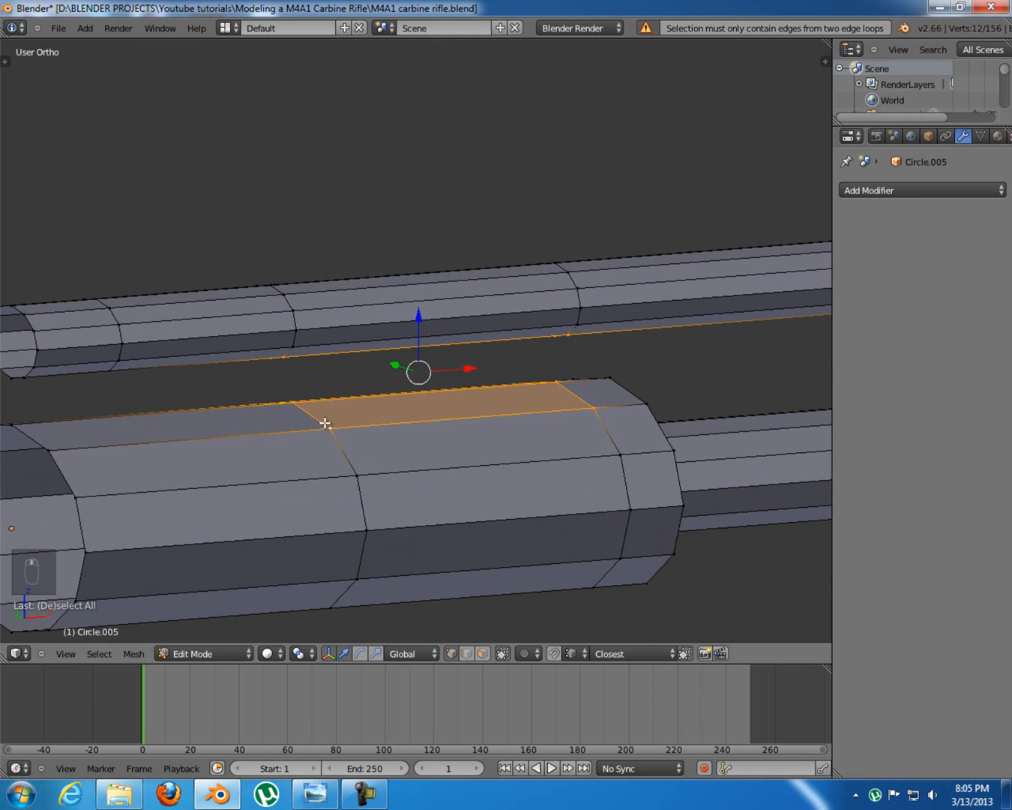
right_click(315, 433)
shift+right_click(298, 403)
middle_drag(516, 409, 579, 375)
shift+right_click(560, 380)
shift+right_click(578, 420)
Select one underside face of the rod and one top face of the cylinder, and try to join them with Make Edge/Face
scroll(667, 402, up, 3)
right_click(705, 398)
shift+right_click(692, 412)
shift+right_click(215, 365)
shift+right_click(195, 381)
middle_drag(329, 456, 327, 525)
shift+right_click(306, 542)
shift+right_click(245, 487)
shift+right_click(709, 438)
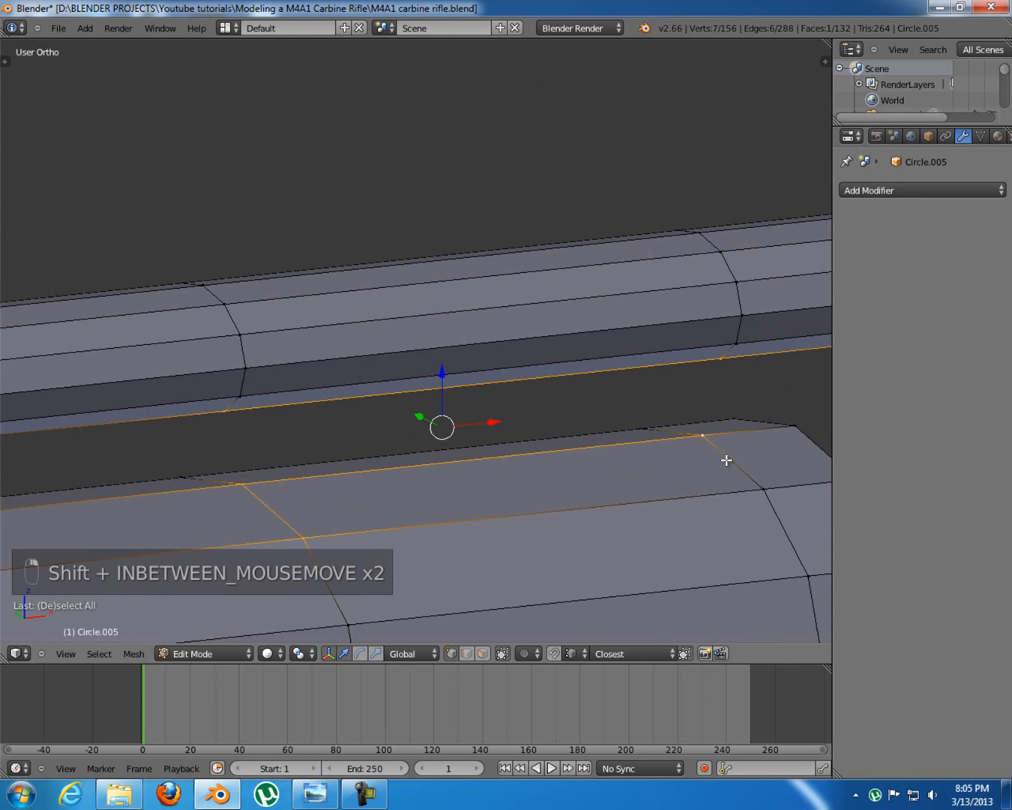
shift+right_click(745, 475)
key(f)
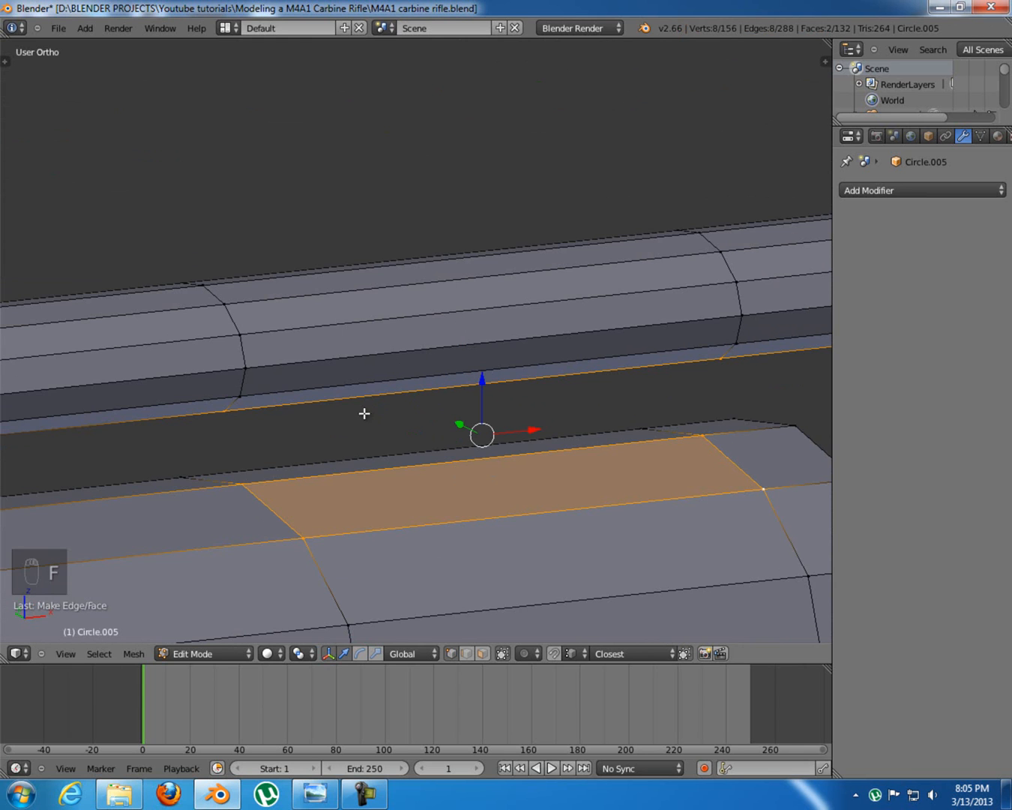
Create a four-vertex face spanning the gap between the rod's underside edge and the front cylinder's upper side edge
right_click(320, 530)
shift+right_click(766, 480)
shift+right_click(728, 363)
key(f)
key(ctrl+z)
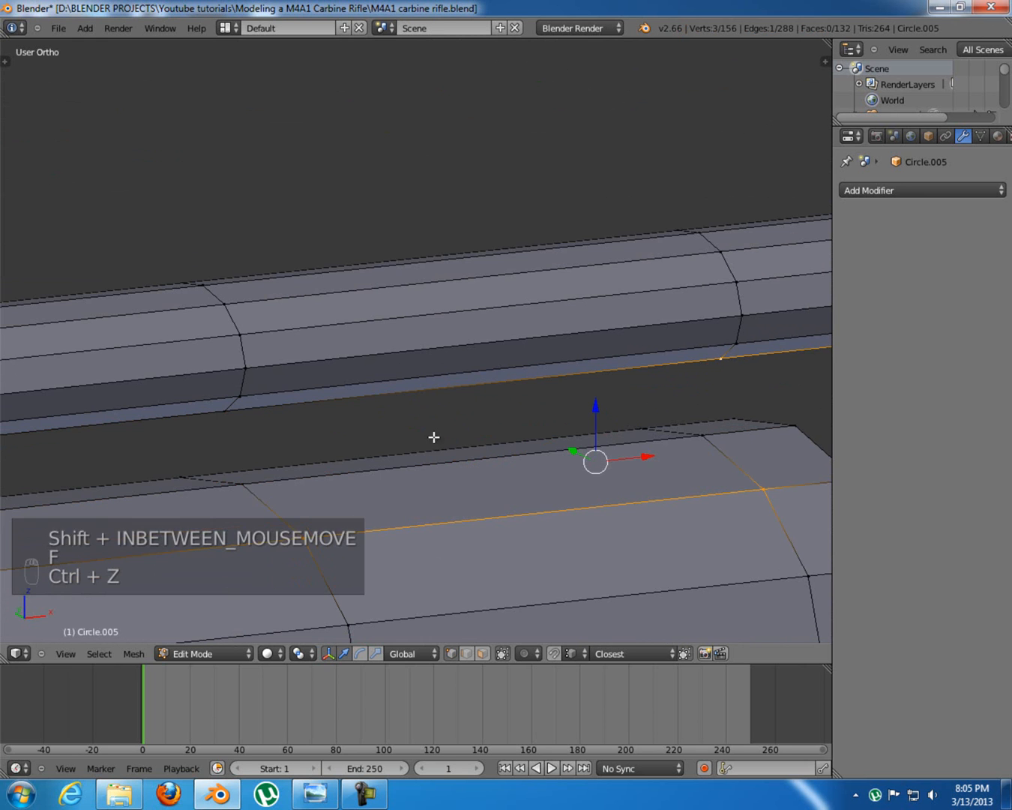
key(f)
middle_drag(345, 422, 564, 414)
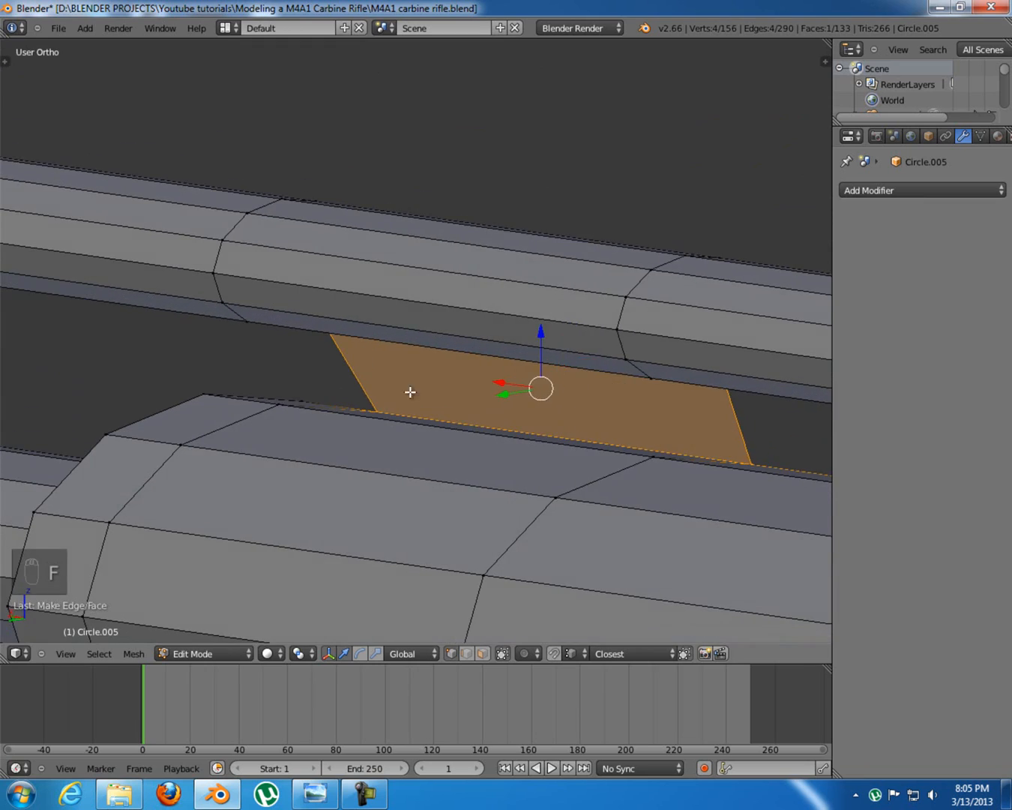
In wireframe front view, box-select and hide the upper rod's vertices above its underside strip
right_click(378, 407)
middle_drag(379, 407, 606, 423)
key(KP_1)
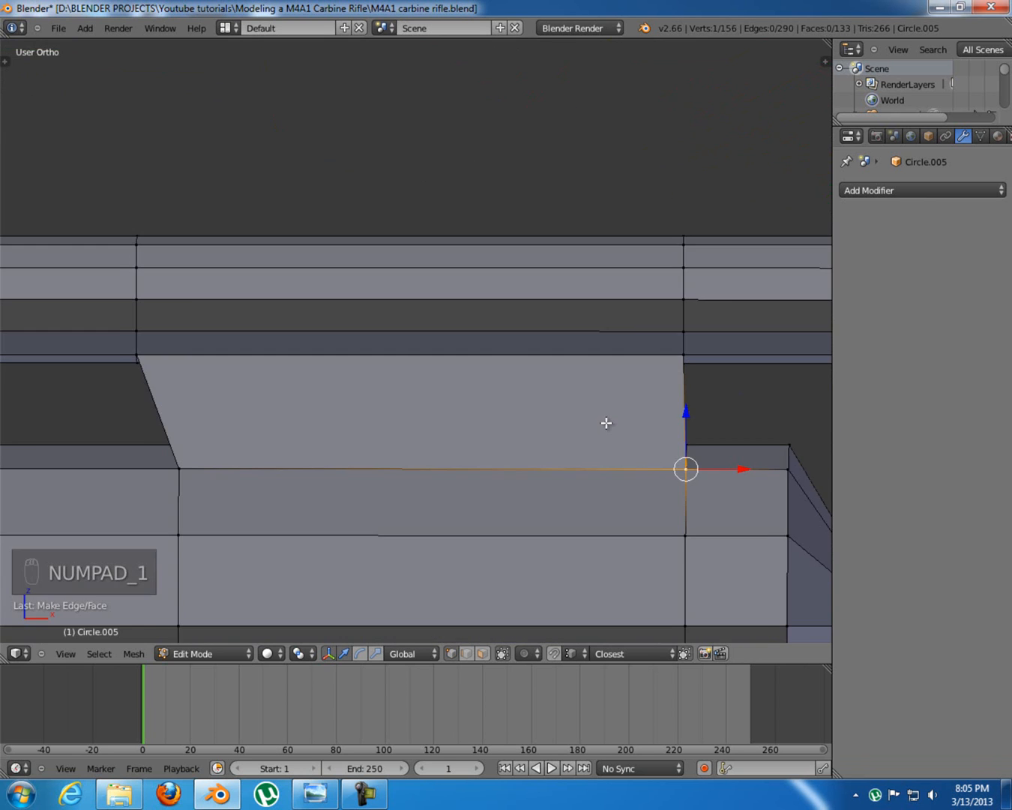
scroll(598, 431, down, 4)
key(z)
key(a)
scroll(353, 352, down, 4)
key(b)
drag(113, 281, 537, 347)
right_click(536, 345)
mouse_move(537, 346)
middle_down()
mouse_move(552, 343)
mouse_move(543, 341)
middle_up()
key(KP_1)
key(b)
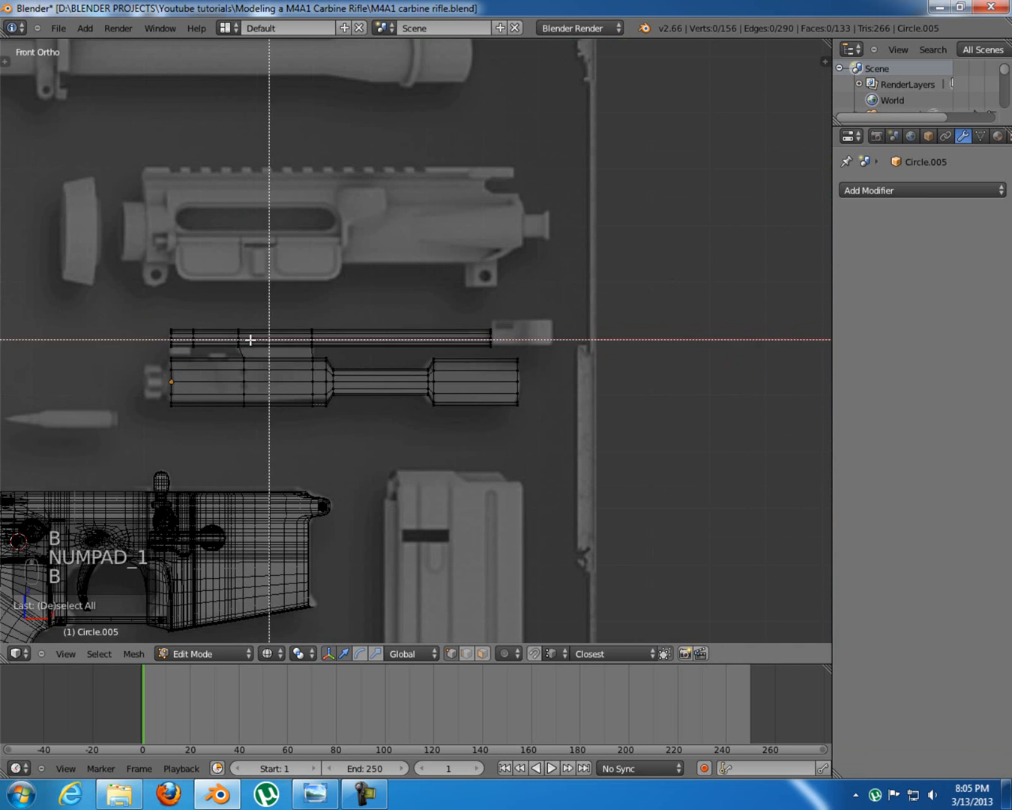
drag(88, 283, 624, 341)
key(h)
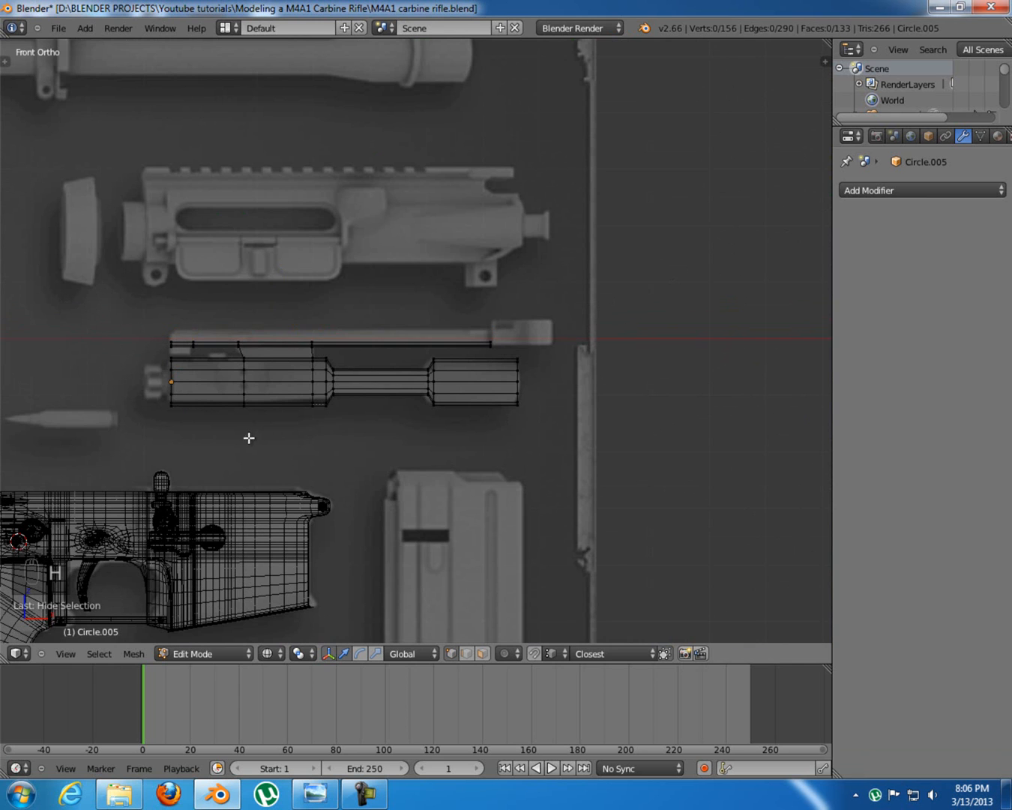
Hide the lower vertices of the bolt carrier's cylinders, keeping only their top strips, and return to solid shading
key(b)
drag(97, 366, 452, 443)
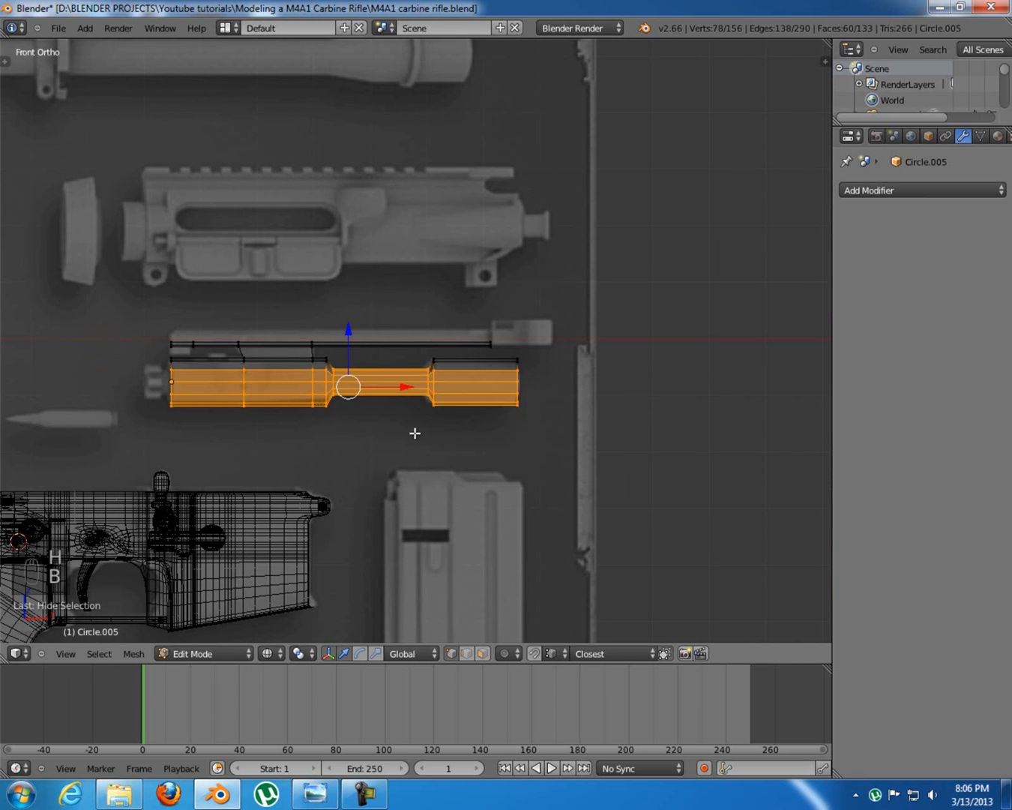
key(h)
key(z)
scroll(246, 404, up, 5)
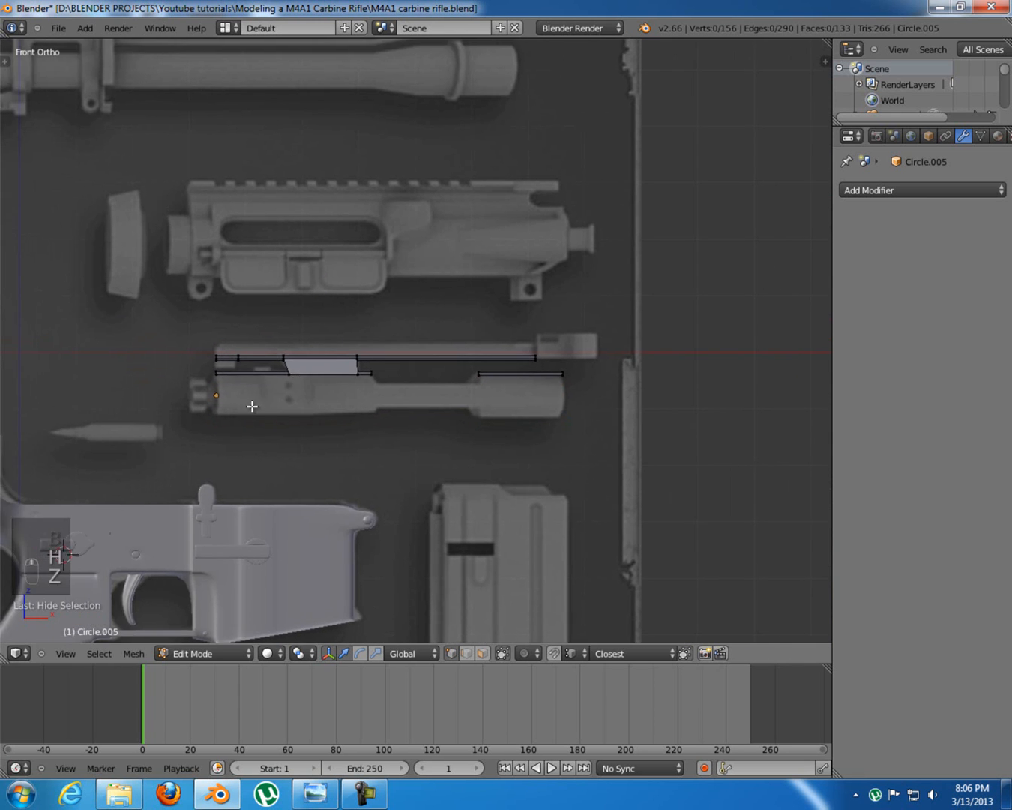
Fill half of the lug's slanted end with a four-vertex face between the rod's underside and the cylinder's top centre
middle_drag(262, 410, 423, 412)
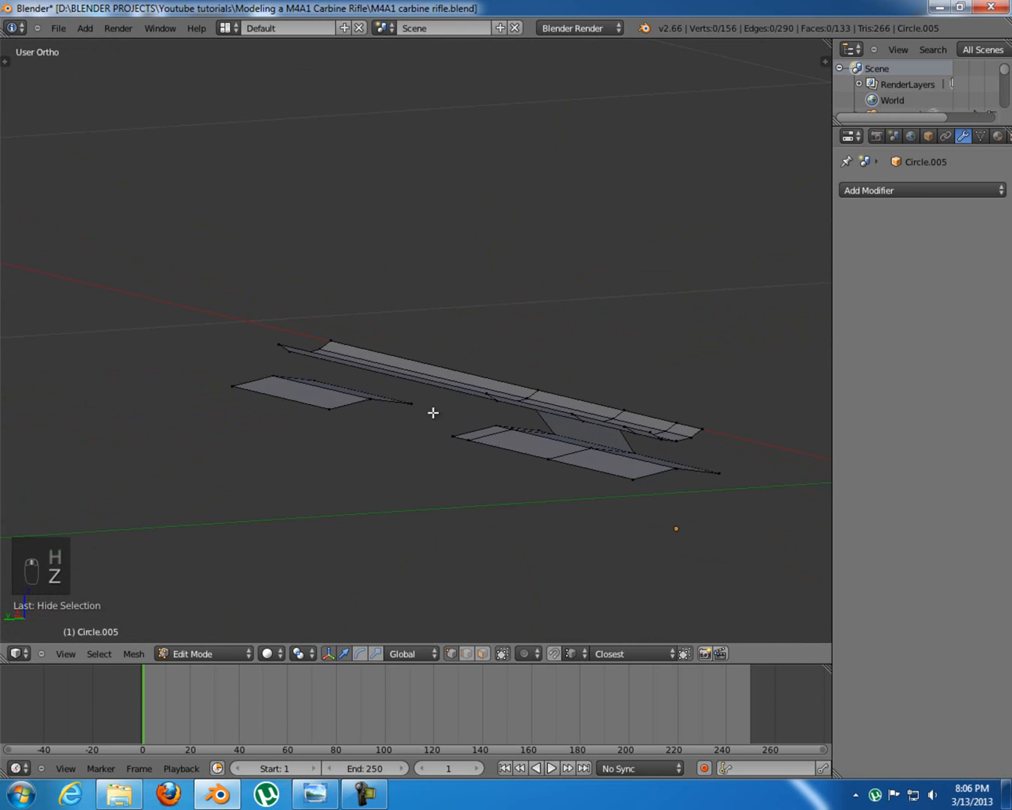
scroll(424, 413, up, 4)
middle_drag(663, 495, 284, 275)
right_click(284, 275)
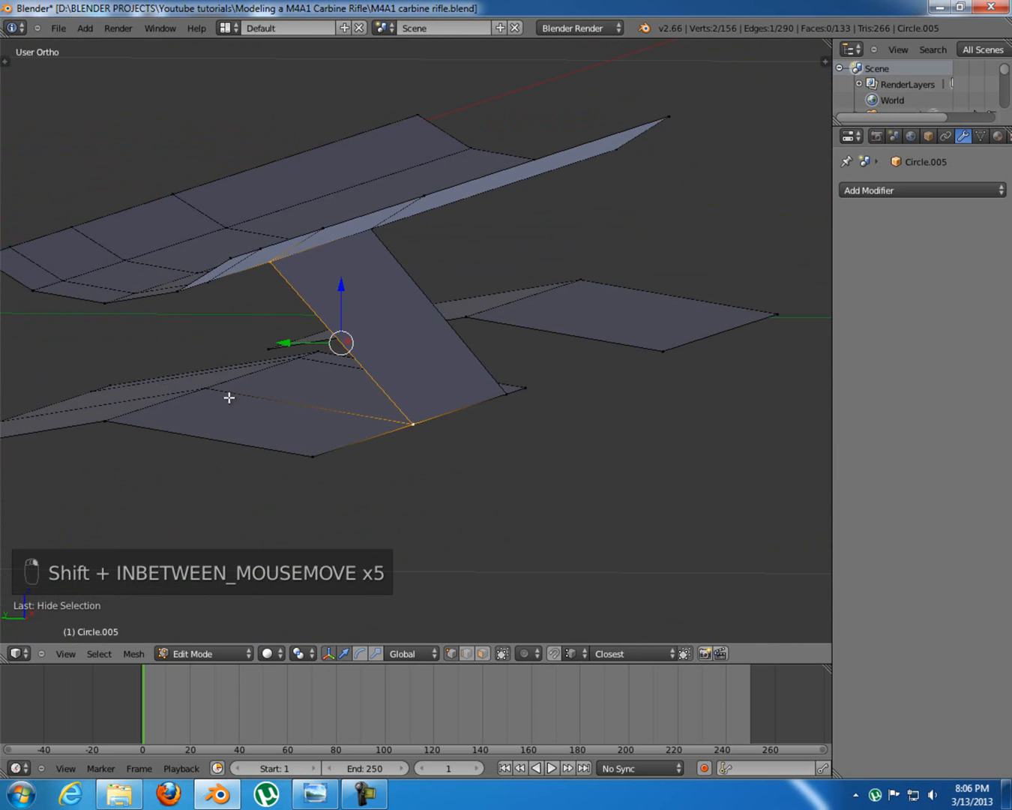
middle_drag(210, 396, 201, 384)
shift+right_click(131, 144)
key(f)
Fill the remaining half of the lug's slanted end with a second four-vertex face
shift+middle_drag(133, 207, 320, 322)
shift+middle_drag(603, 354, 343, 319)
right_click(329, 340)
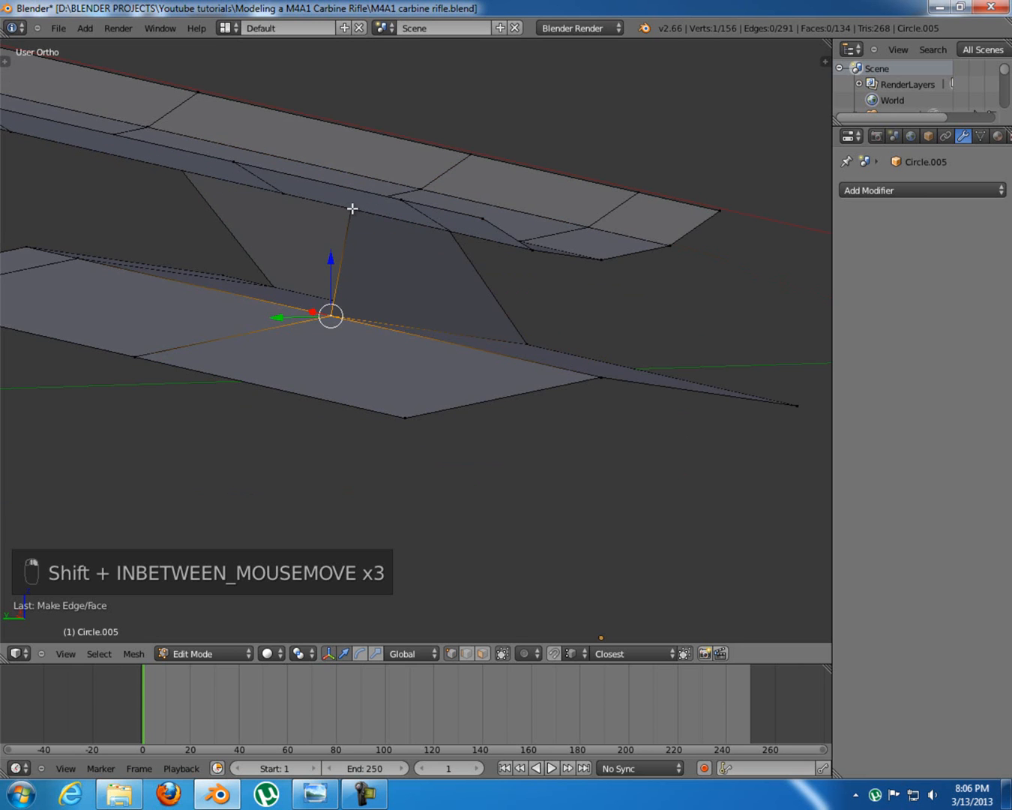
shift+right_click(281, 193)
middle_drag(323, 238, 188, 294)
shift+right_click(359, 146)
shift+right_click(221, 399)
key(f)
Create the lug's opposite side face between the rod's underside edge and the cylinder's other top side edge
middle_drag(222, 399, 327, 399)
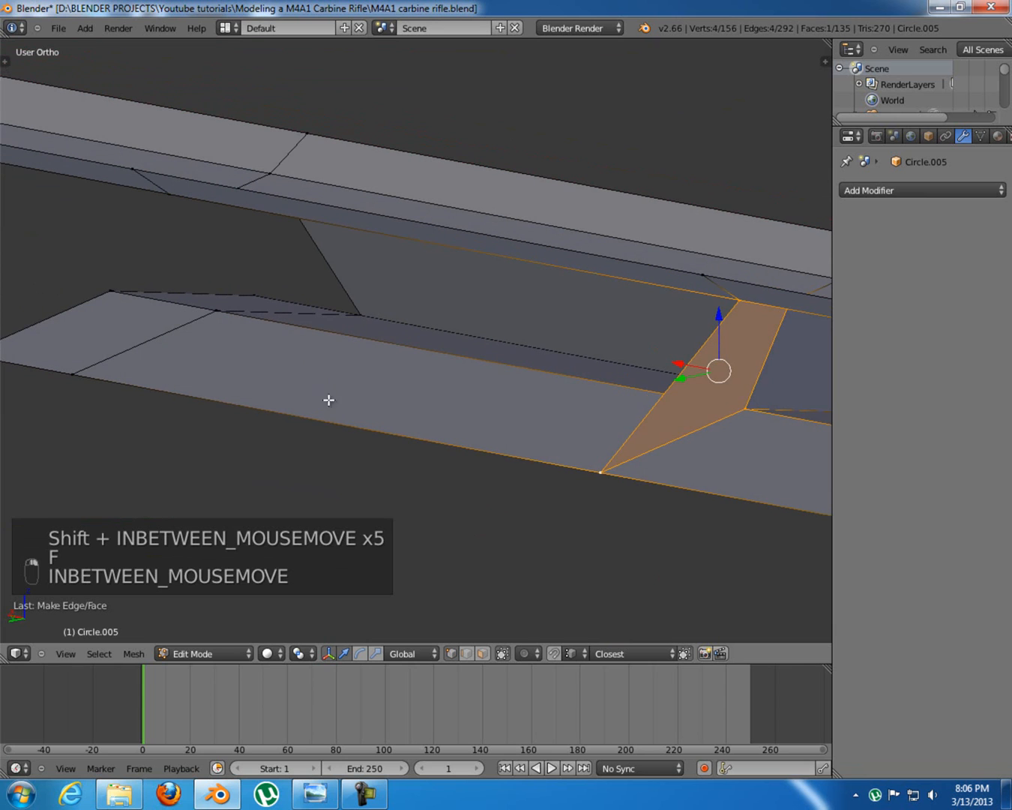
right_click(728, 303)
shift+right_click(603, 470)
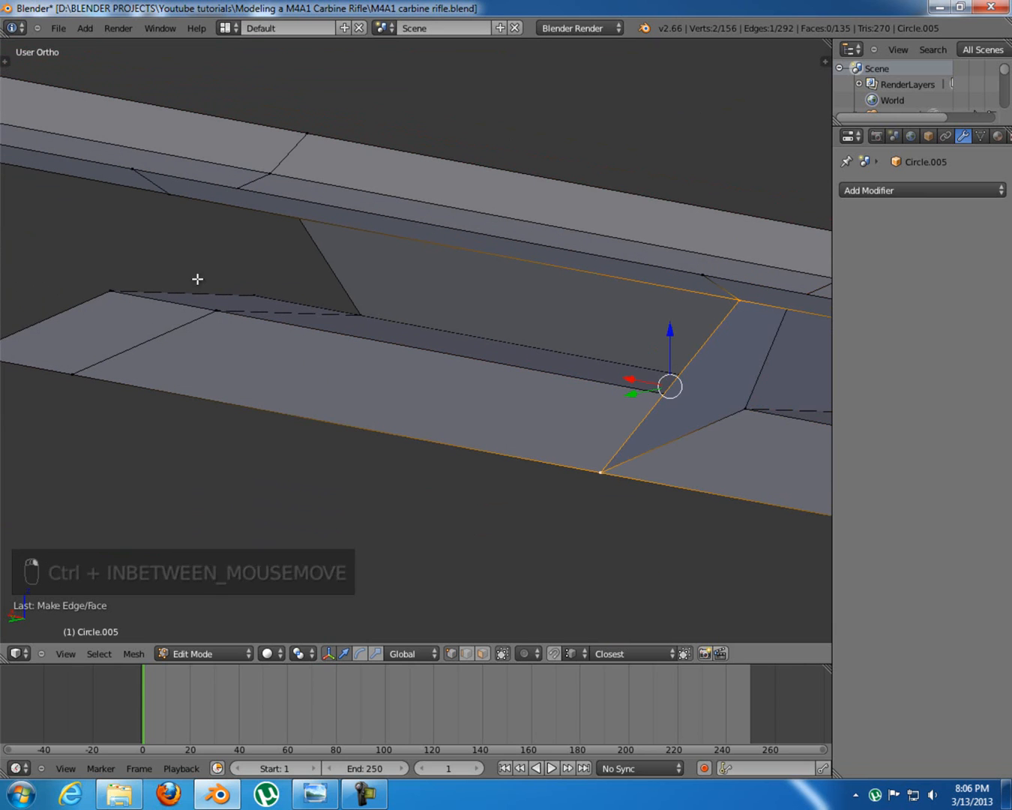
shift+right_click(72, 372)
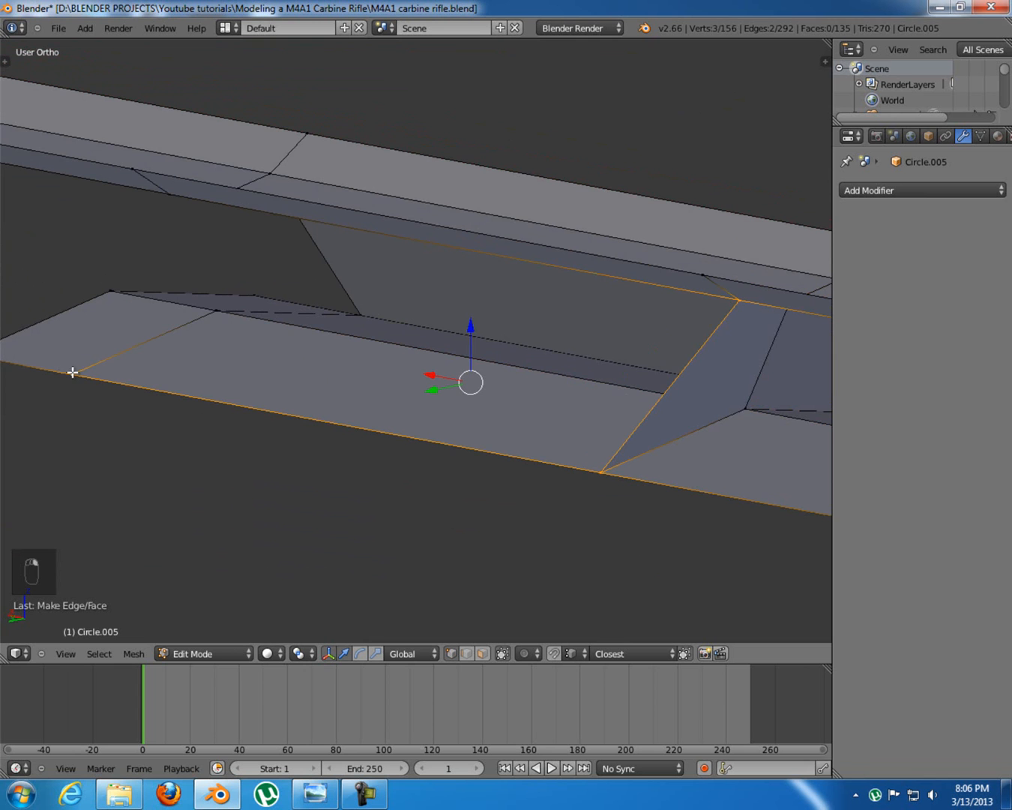
shift+right_click(175, 195)
middle_drag(233, 353, 656, 411)
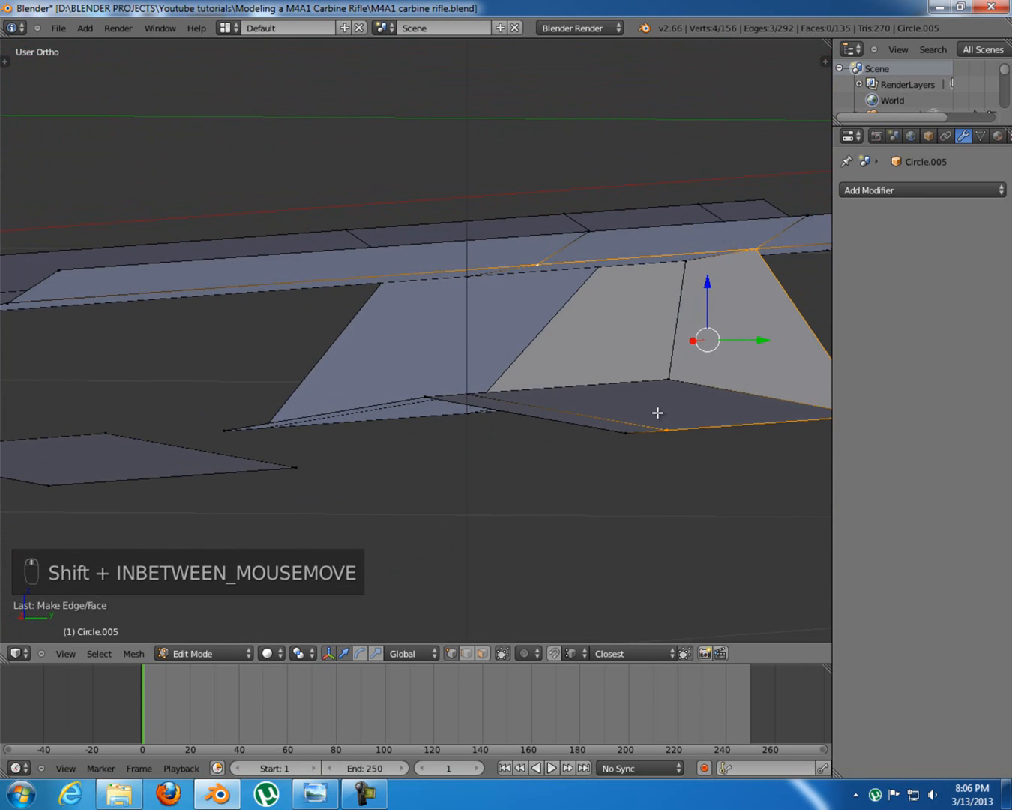
key(f)
In face select mode, delete the two rod underside faces and two cylinder top faces enclosed by the lug
shift+middle_drag(538, 441, 566, 462)
key(ctrl+Tab)
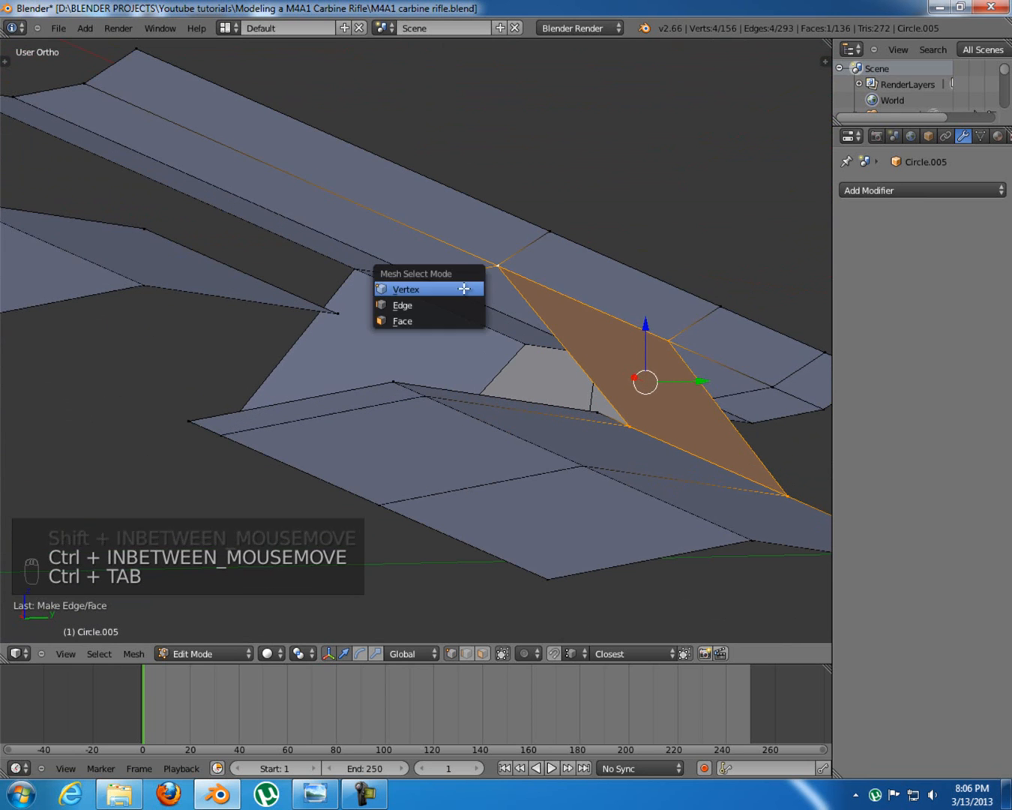
click(460, 321)
key(Tab)
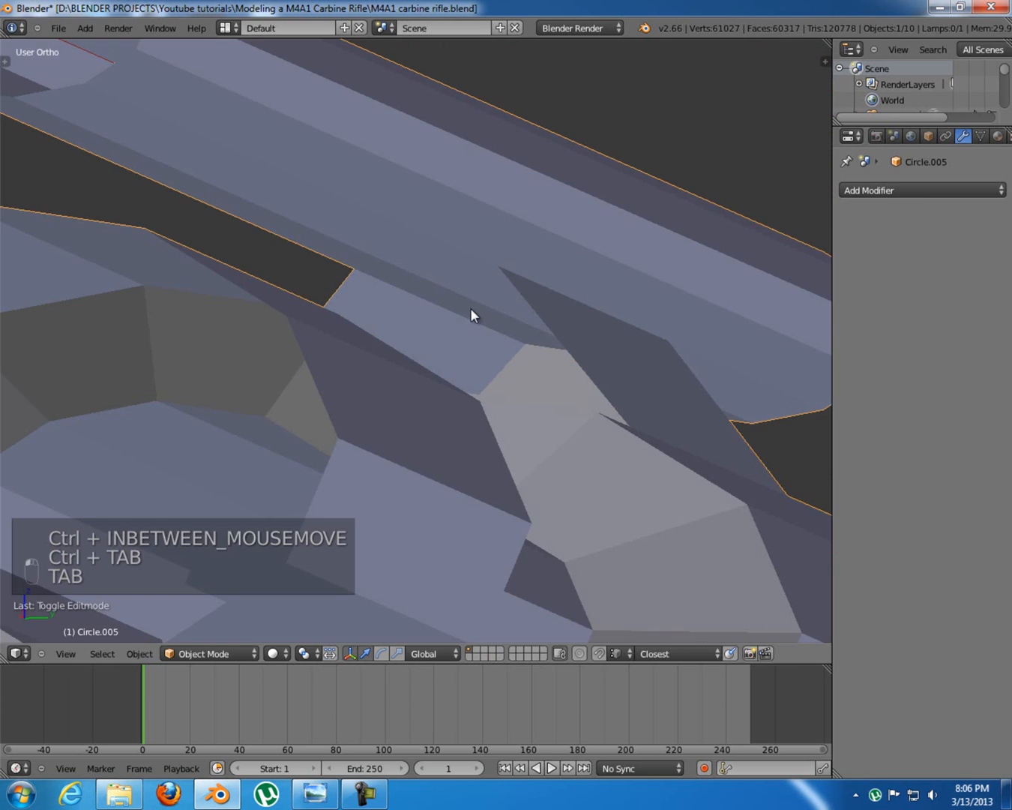
key(Tab)
key(ctrl+Tab)
click(478, 333)
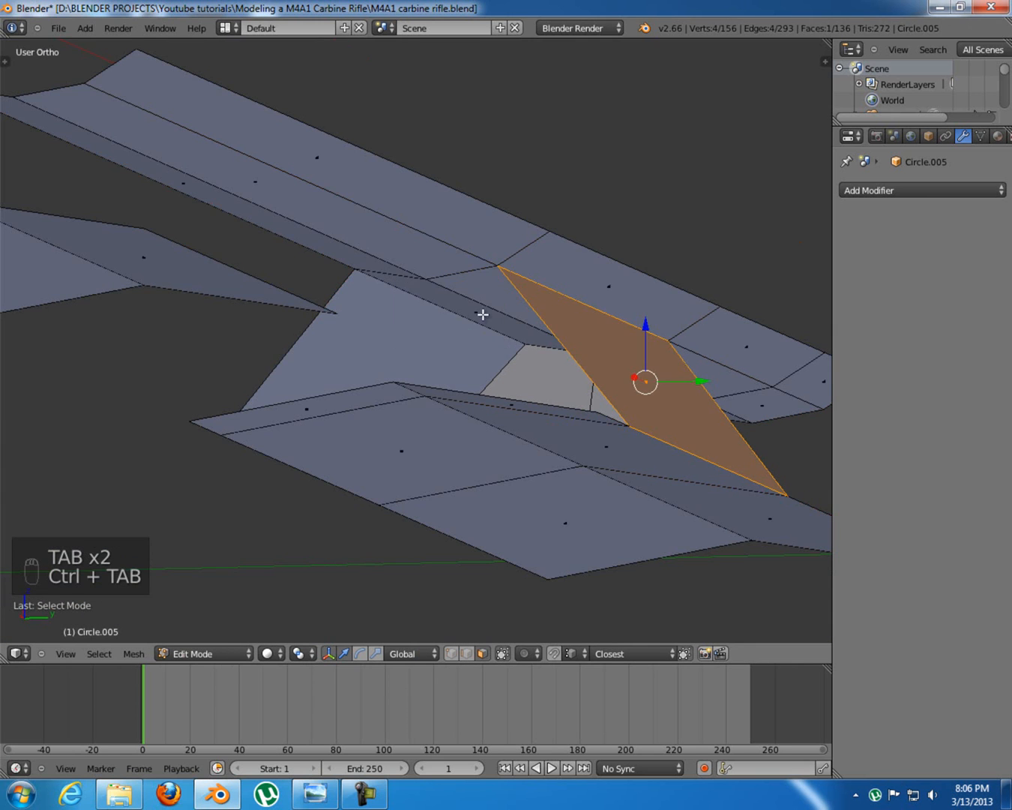
right_click(485, 313)
shift+right_click(502, 294)
middle_drag(502, 358, 486, 421)
shift+right_click(486, 421)
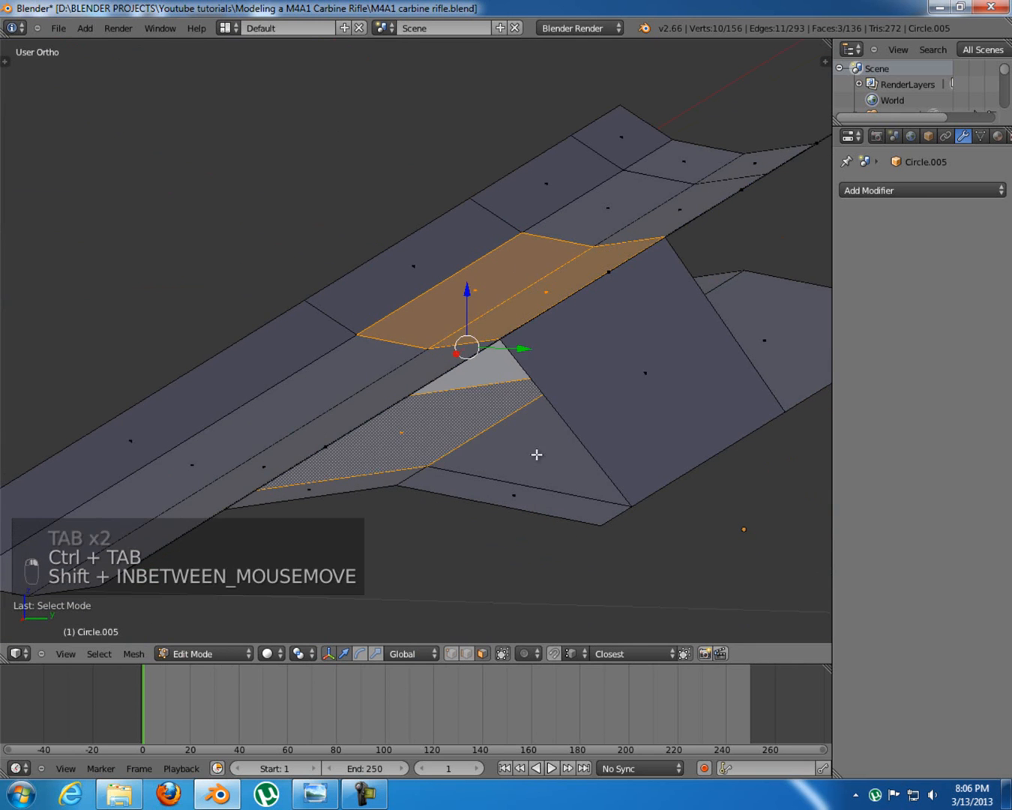
shift+right_click(534, 452)
key(x)
click(541, 474)
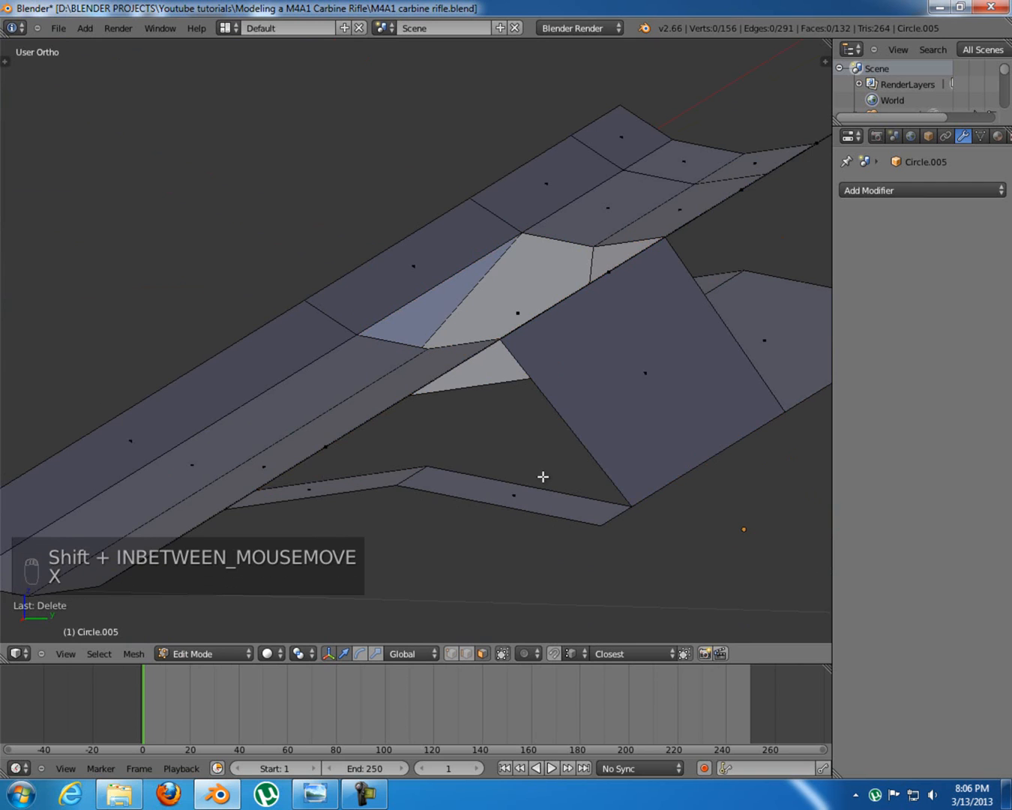
In vertex select mode, create a four-vertex face covering one half of the lug's open straight end
key(ctrl+Tab)
click(525, 445)
right_click(443, 462)
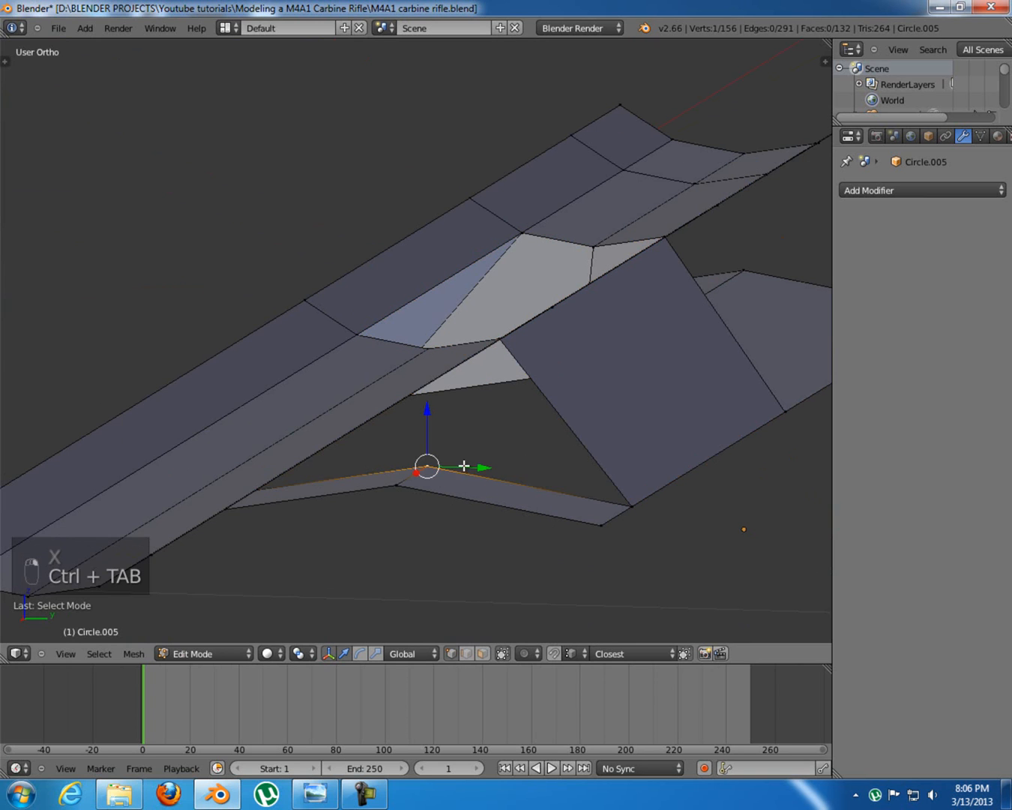
shift+right_click(618, 499)
shift+right_click(506, 350)
shift+right_click(413, 357)
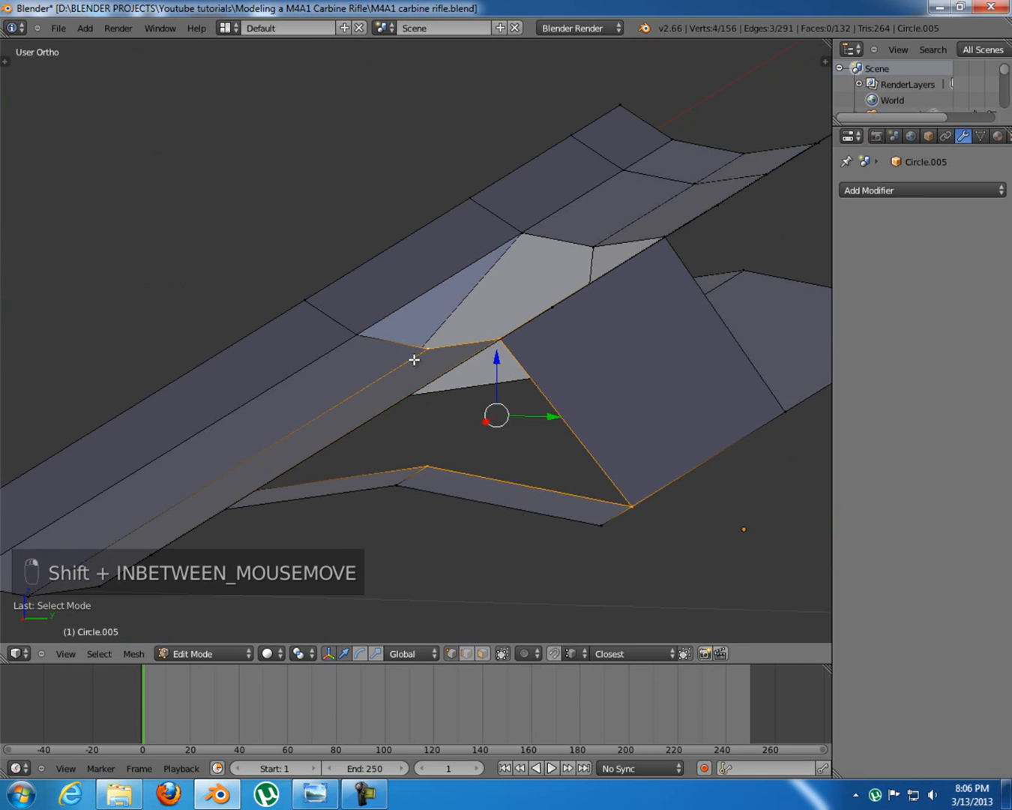
key(f)
Close the other half of the lug's straight end with another four-vertex face
middle_drag(399, 384, 390, 364)
right_click(401, 297)
middle_drag(341, 326, 356, 338)
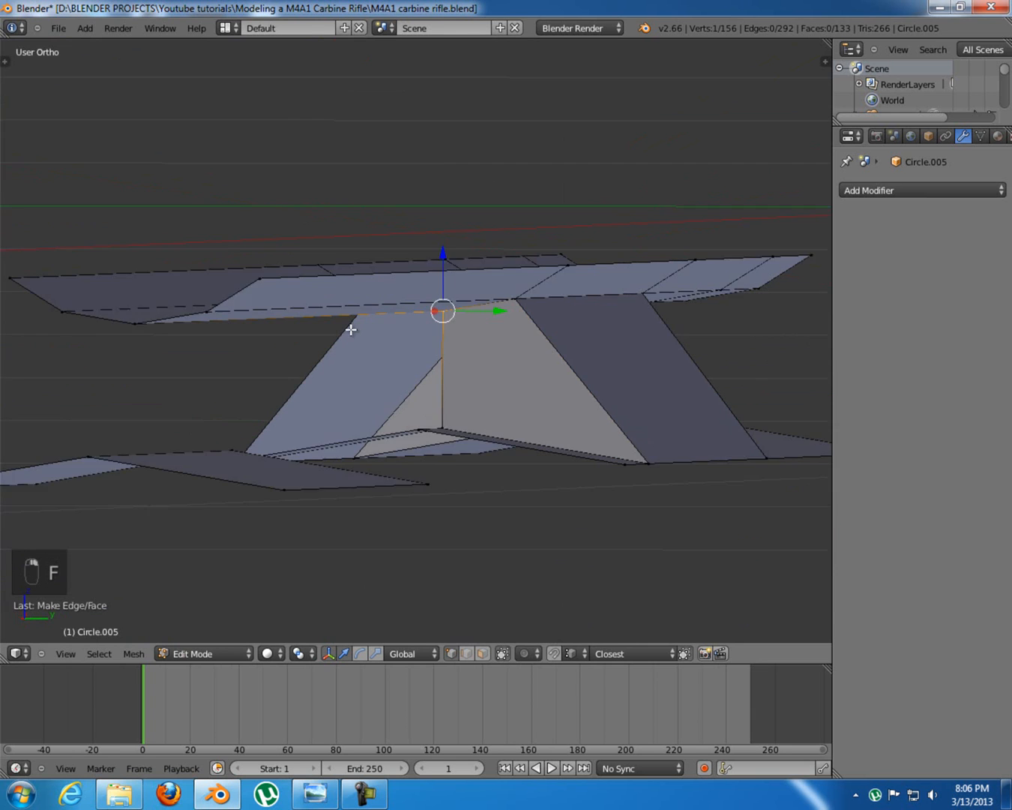
shift+right_click(451, 429)
middle_drag(301, 400, 412, 405)
shift+right_click(545, 464)
shift+right_click(632, 310)
key(f)
Unhide the whole mesh, deselect everything and return to the front view of the bolt carrier
key(KP_1)
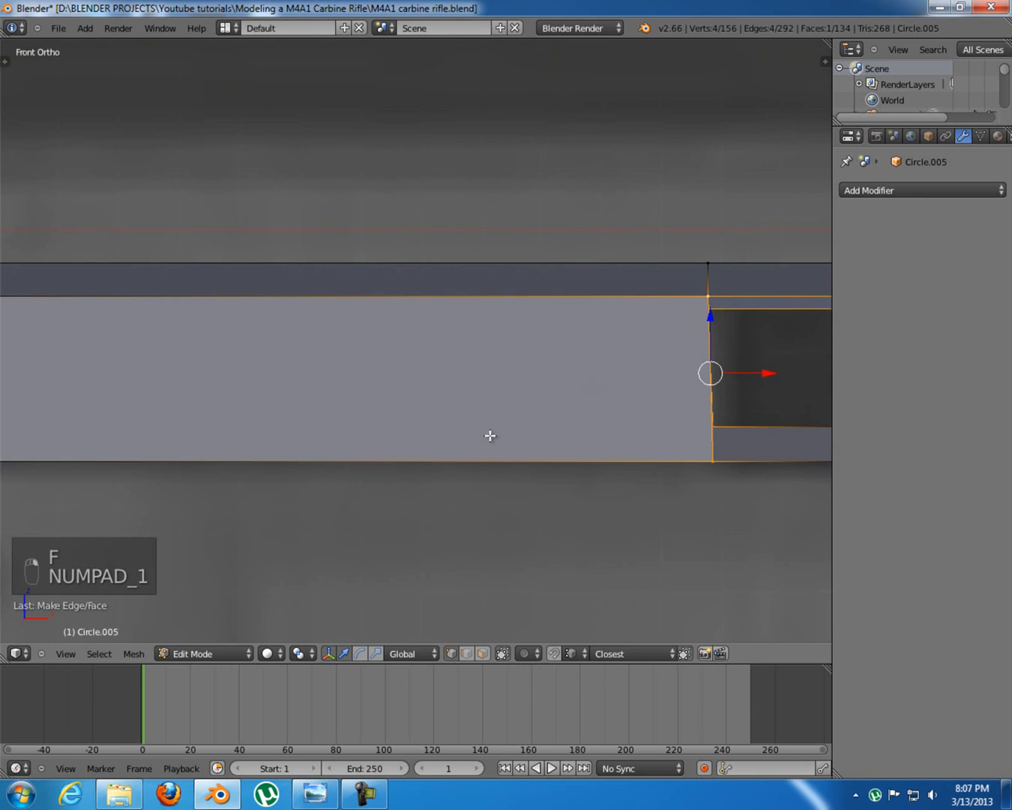
shift+middle_drag(688, 480, 389, 506)
key(a)
scroll(477, 492, down, 6)
key(alt+h)
scroll(536, 473, down, 5)
key(a)
shift+middle_drag(535, 472, 401, 408)
key(KP_1)
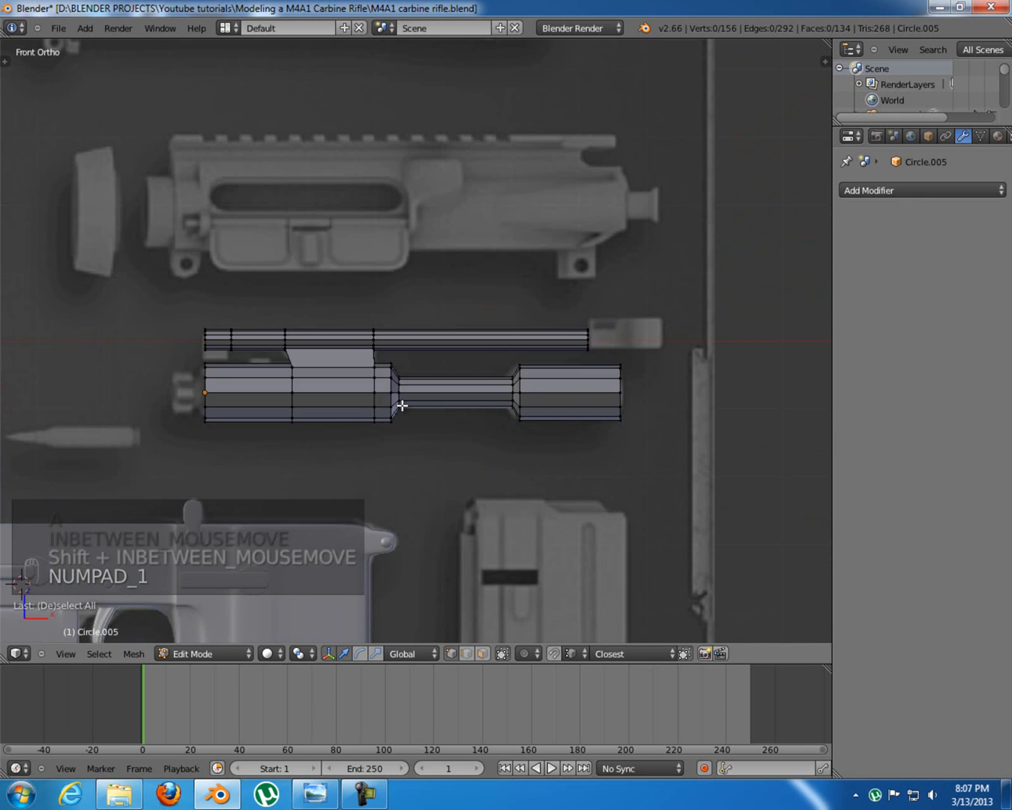
Compare the block at the rod's end with the rifle photo in Windows Photo Viewer, and return to Blender
key(z)
shift+middle_drag(557, 399, 506, 400)
scroll(506, 399, up, 3)
shift+middle_drag(646, 353, 449, 361)
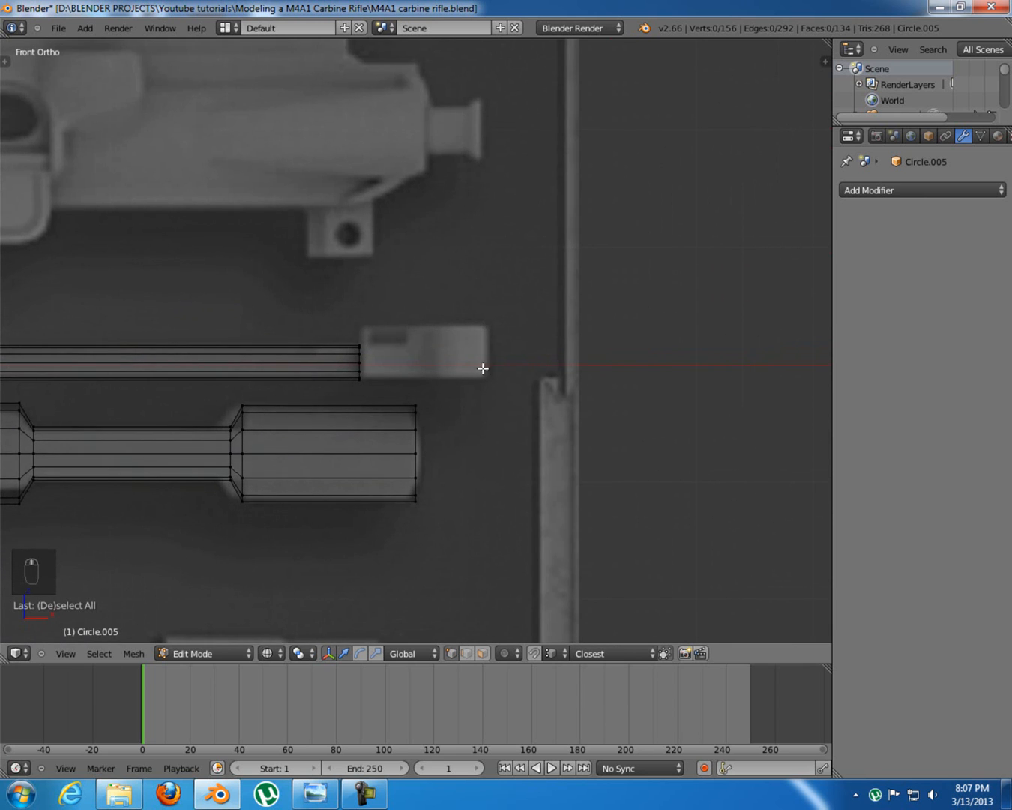
scroll(497, 391, up, 2)
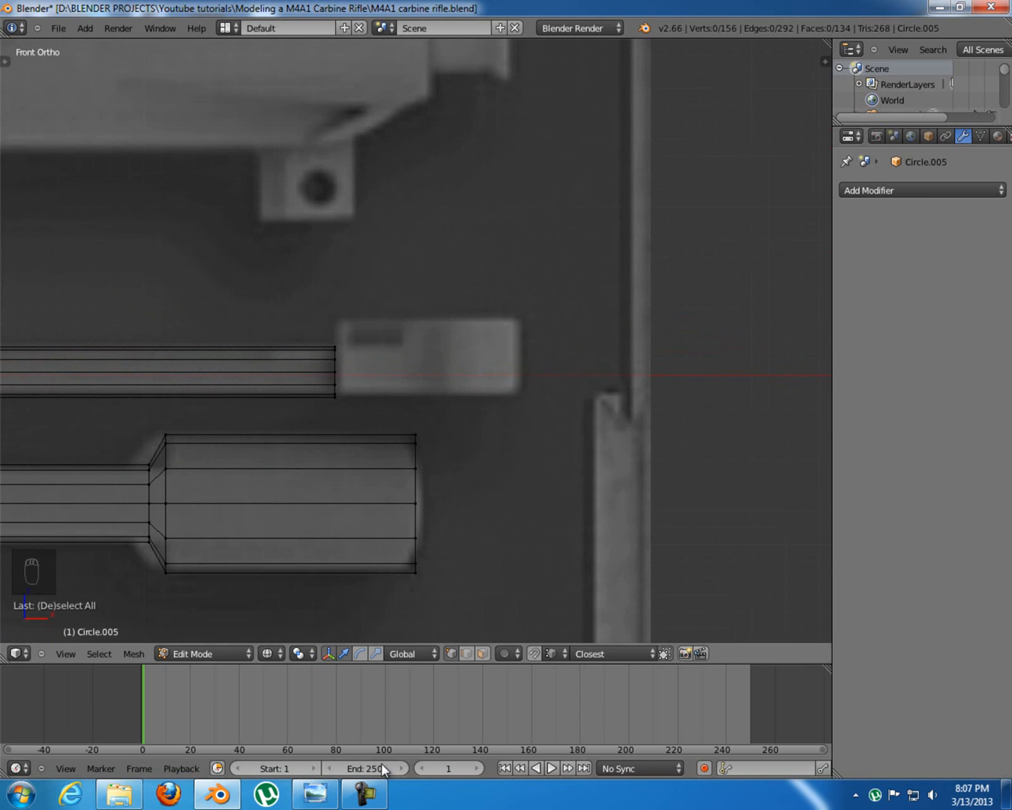
click(315, 794)
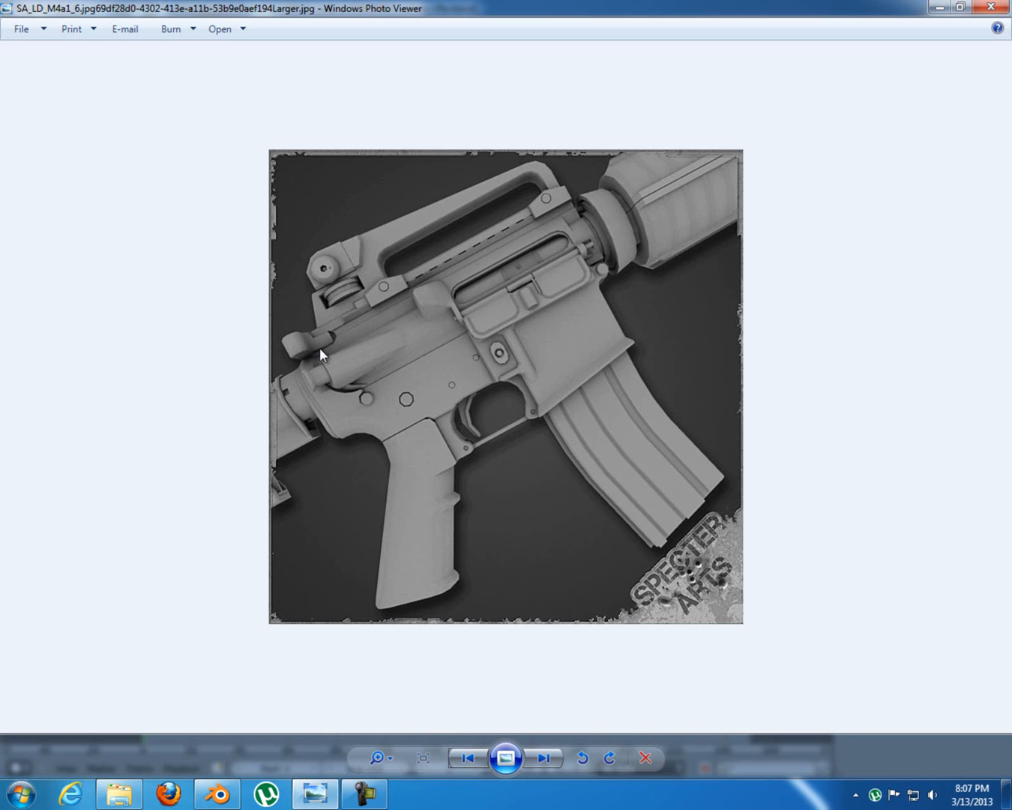
click(315, 793)
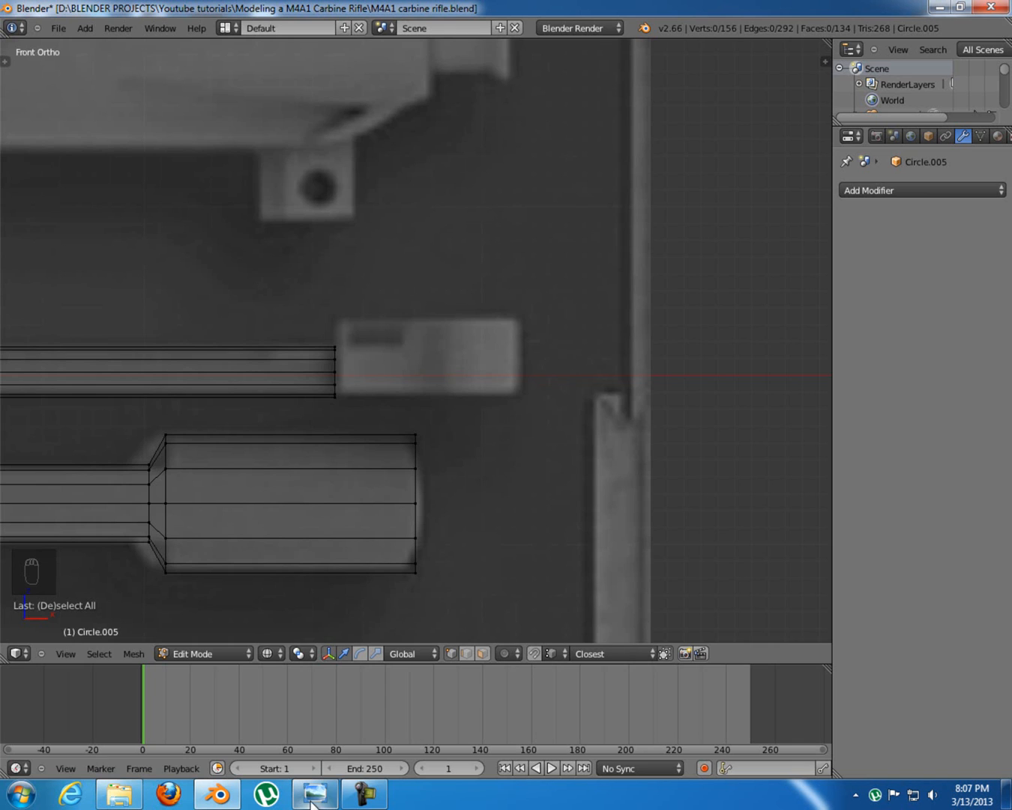
mouse_move(391, 284)
shift+middle_down()
mouse_move(412, 268)
mouse_move(428, 334)
mouse_move(408, 340)
shift+middle_up()
key(z)
key(KP_1)
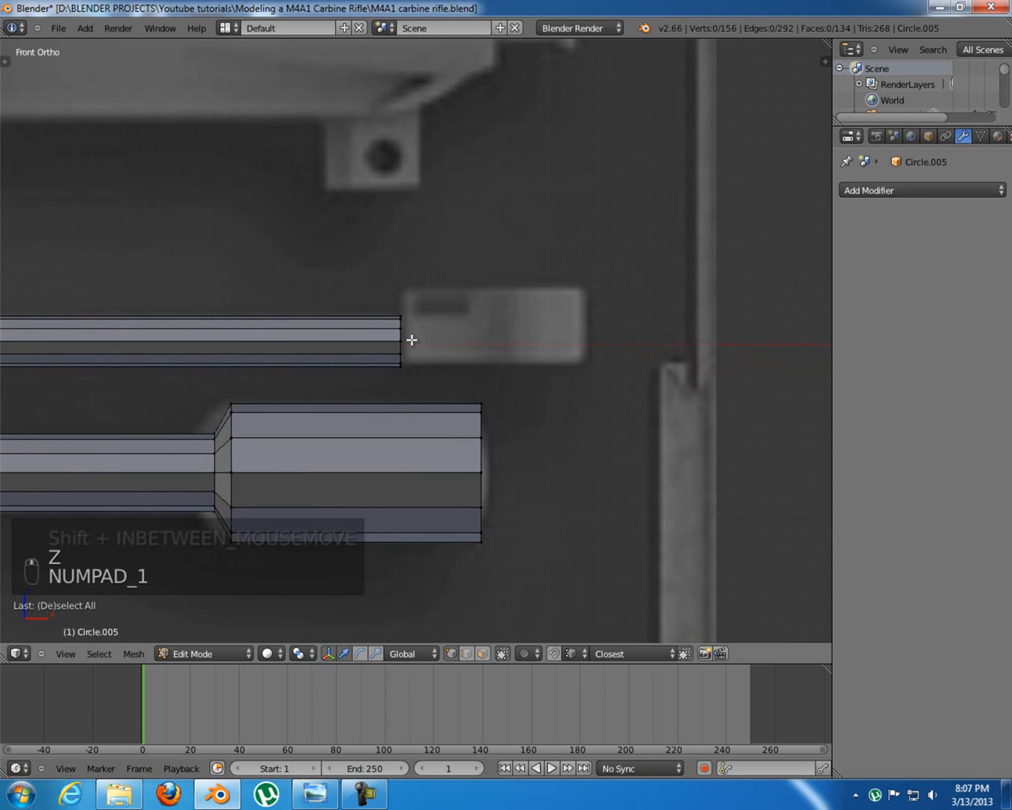
click(304, 801)
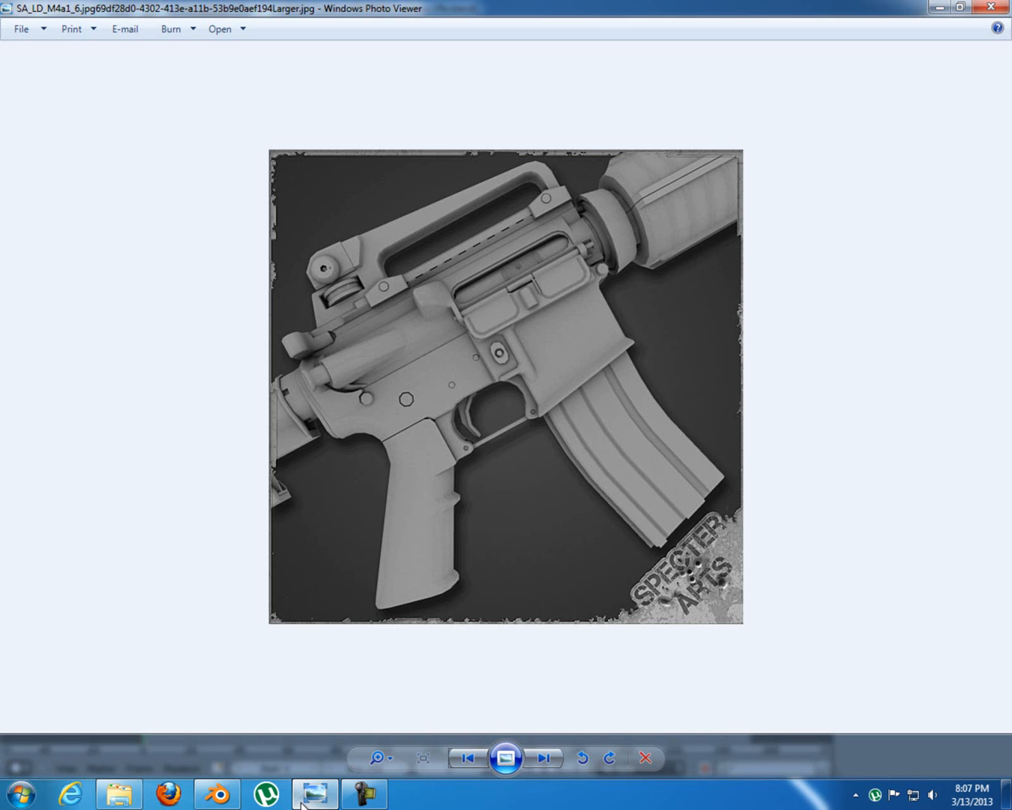
click(217, 793)
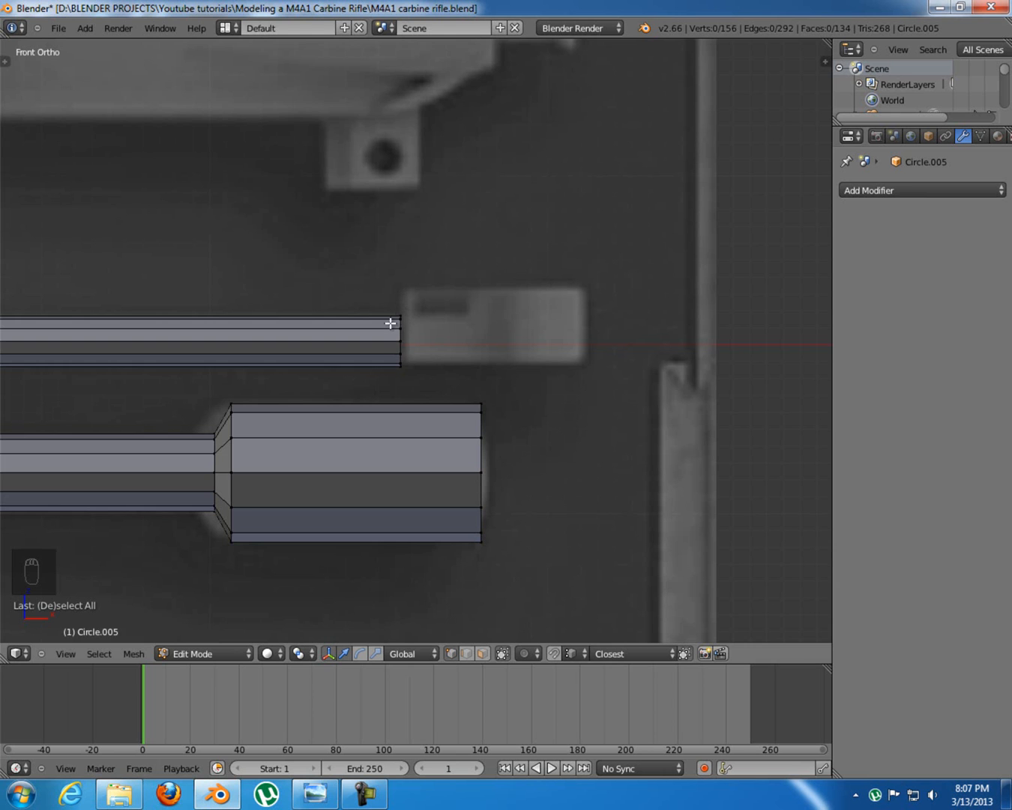
In wireframe, box-select the rod's end vertex ring beside the reference's rectangular block
key(z)
key(b)
drag(383, 295, 440, 380)
Examine the rectangular block at the rod's end against the upper receiver and other parts in the reference image
shift+middle_drag(406, 378, 466, 343)
scroll(413, 365, down, 3)
scroll(412, 365, down, 6)
shift+middle_drag(325, 402, 393, 355)
shift+middle_drag(436, 266, 411, 318)
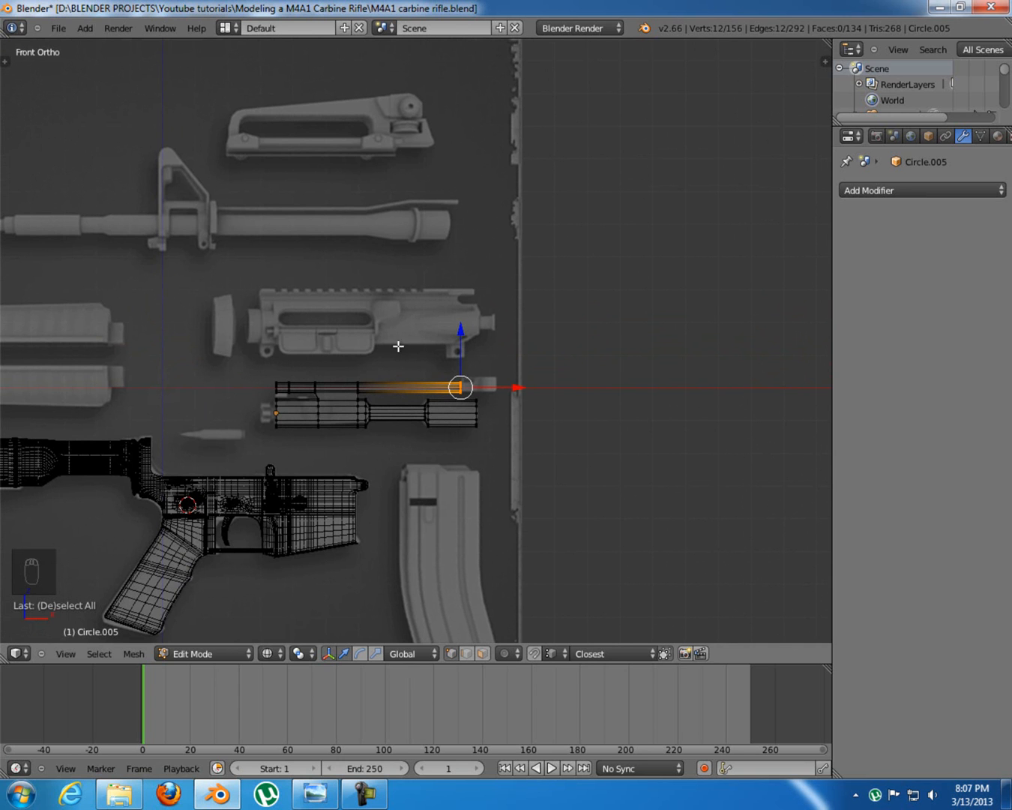
shift+middle_drag(451, 337, 420, 338)
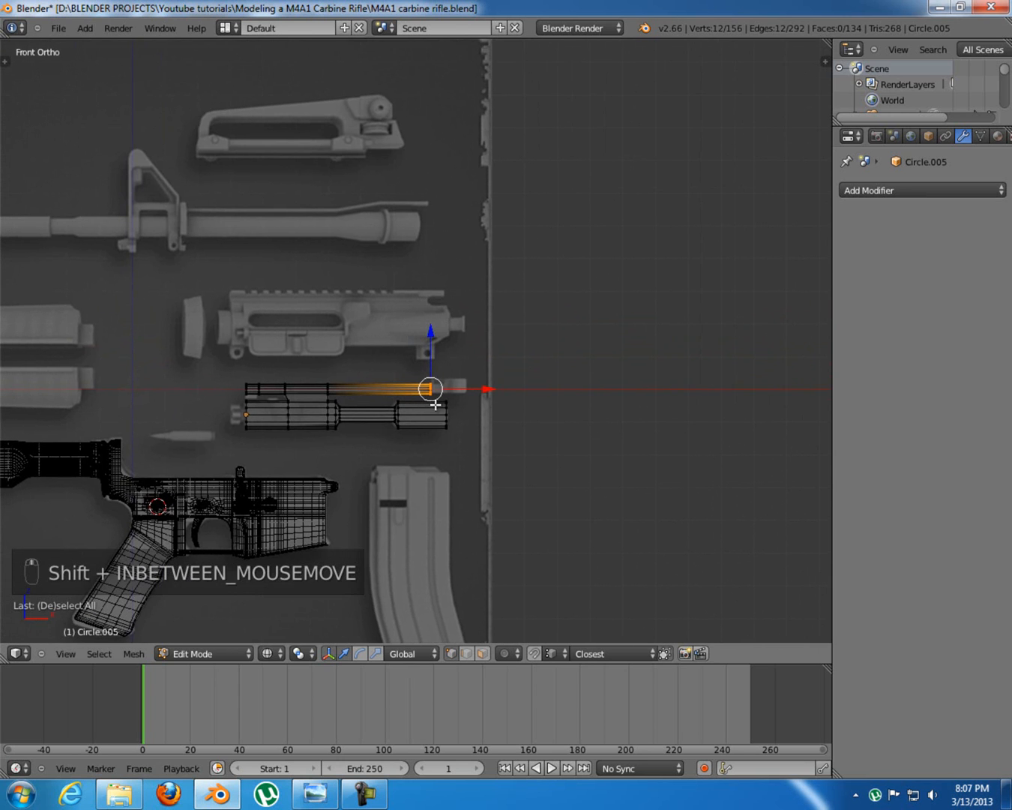
scroll(444, 412, up, 7)
shift+middle_drag(460, 480, 459, 456)
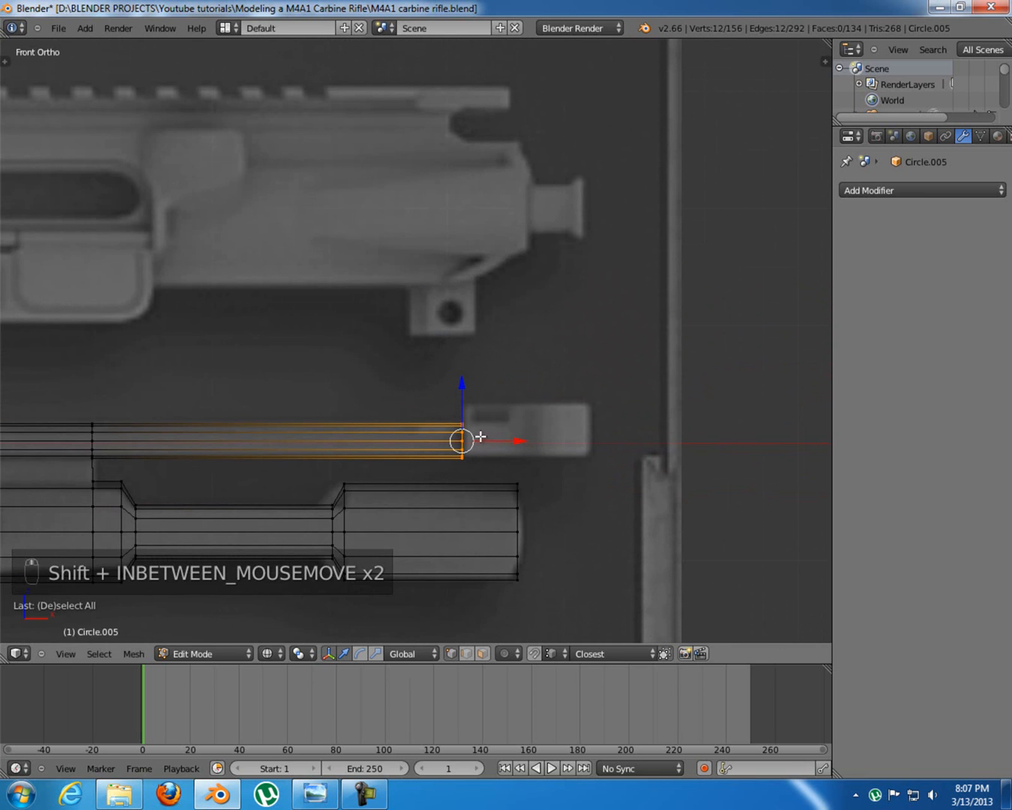
shift+middle_drag(516, 423, 516, 450)
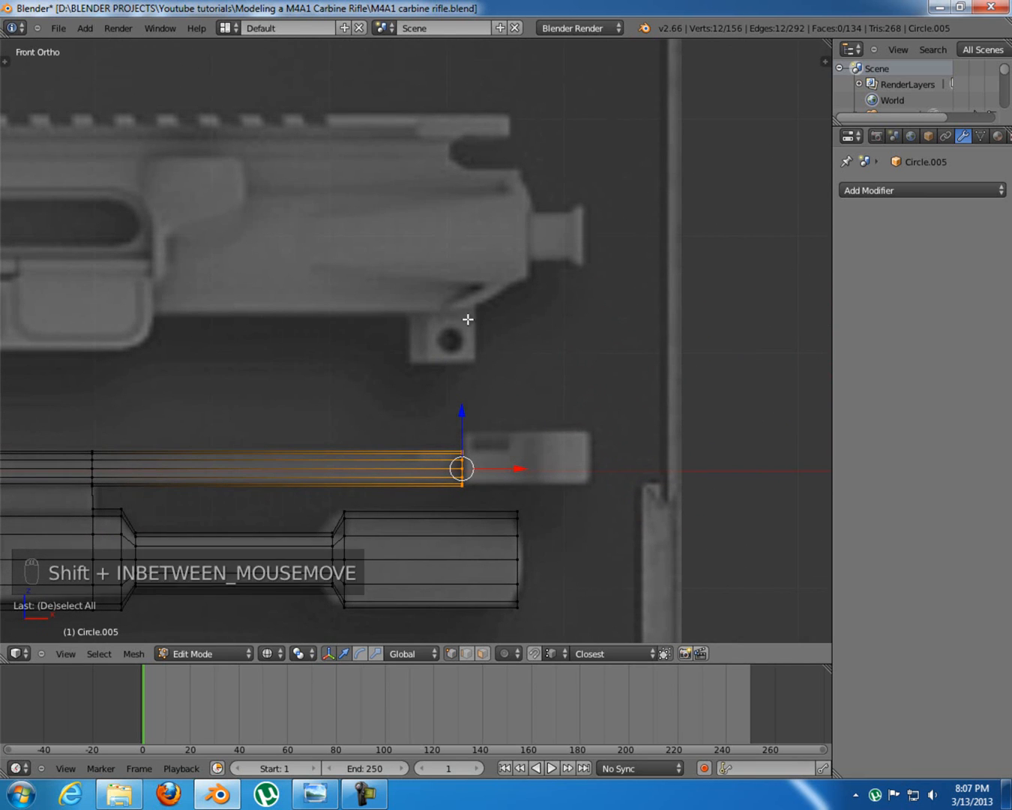
shift+middle_drag(460, 298, 517, 252)
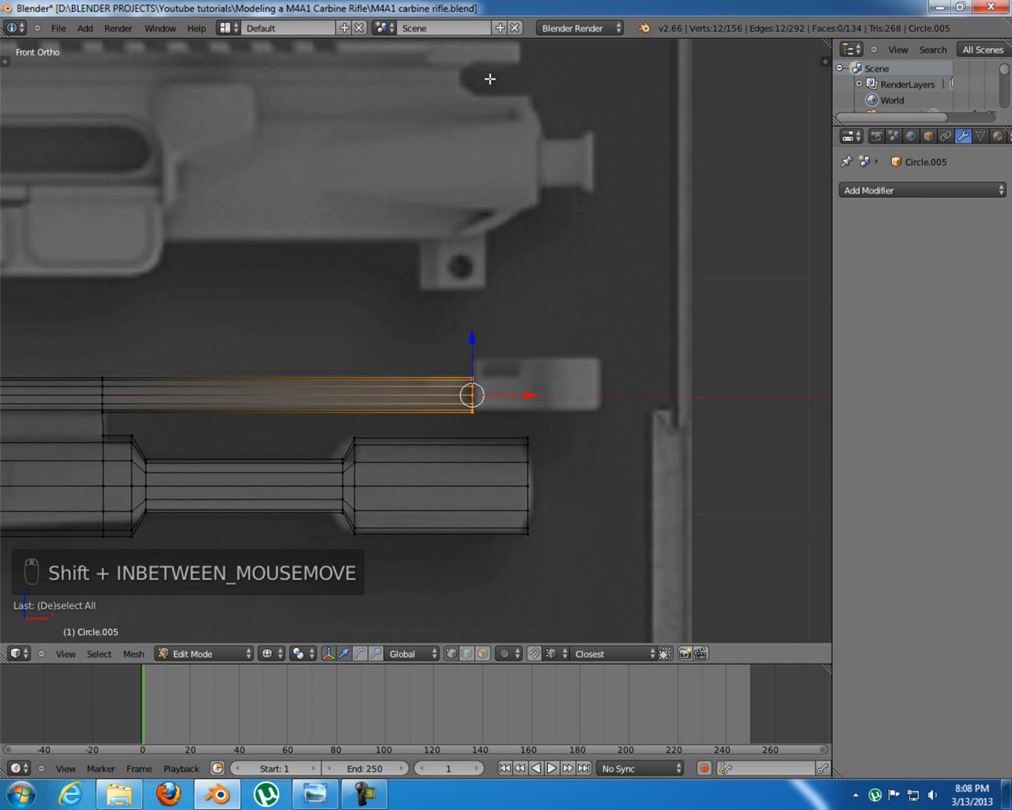
shift+middle_drag(549, 397, 500, 378)
scroll(531, 335, up, 3)
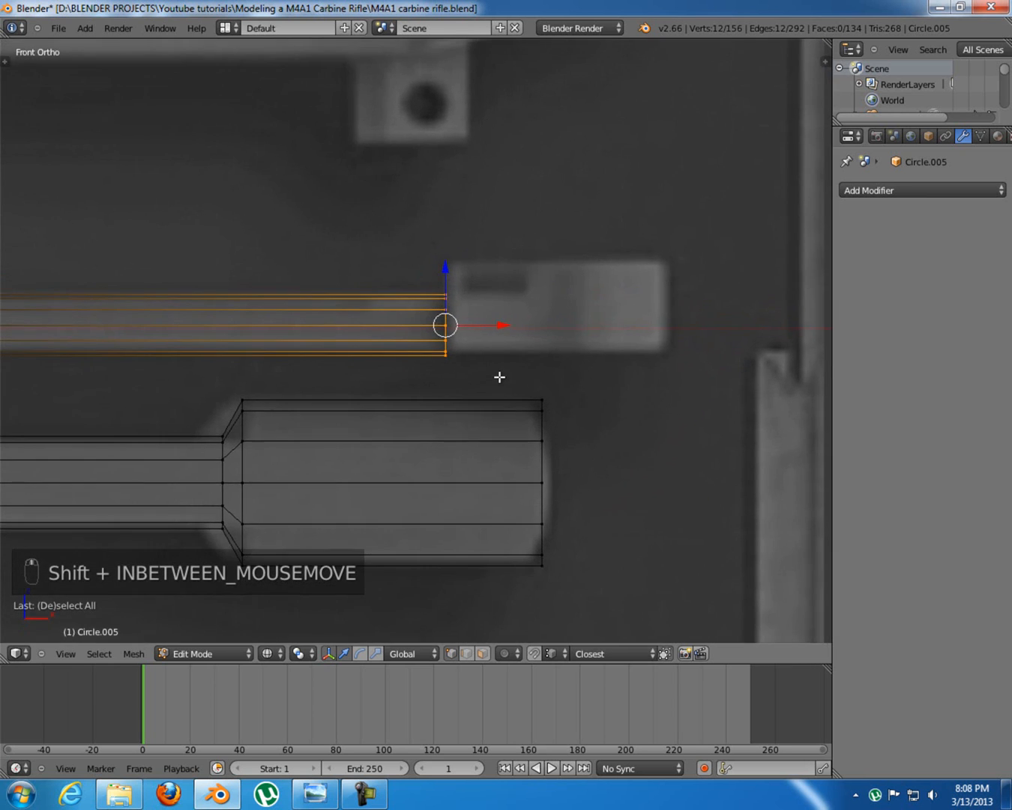
Extrude the rod's end ring along X by about 0.007, just into the reference's rectangular block
key(e)
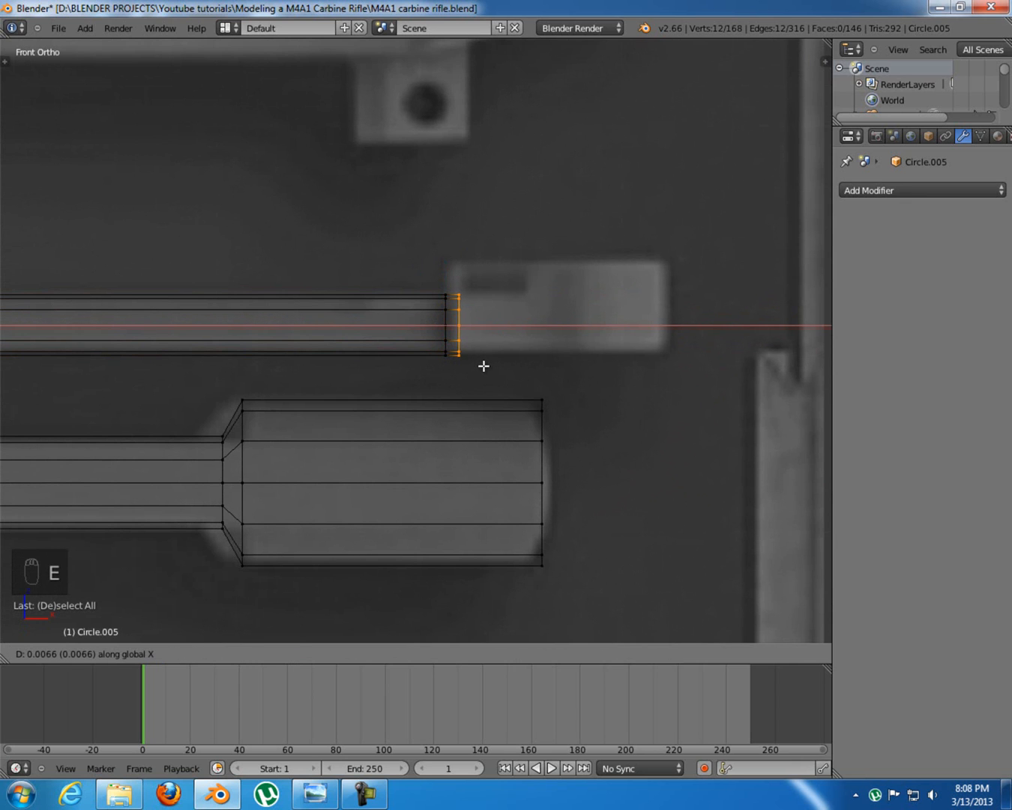
click(482, 363)
shift+middle_drag(497, 355, 498, 311)
shift+middle_drag(576, 284, 490, 340)
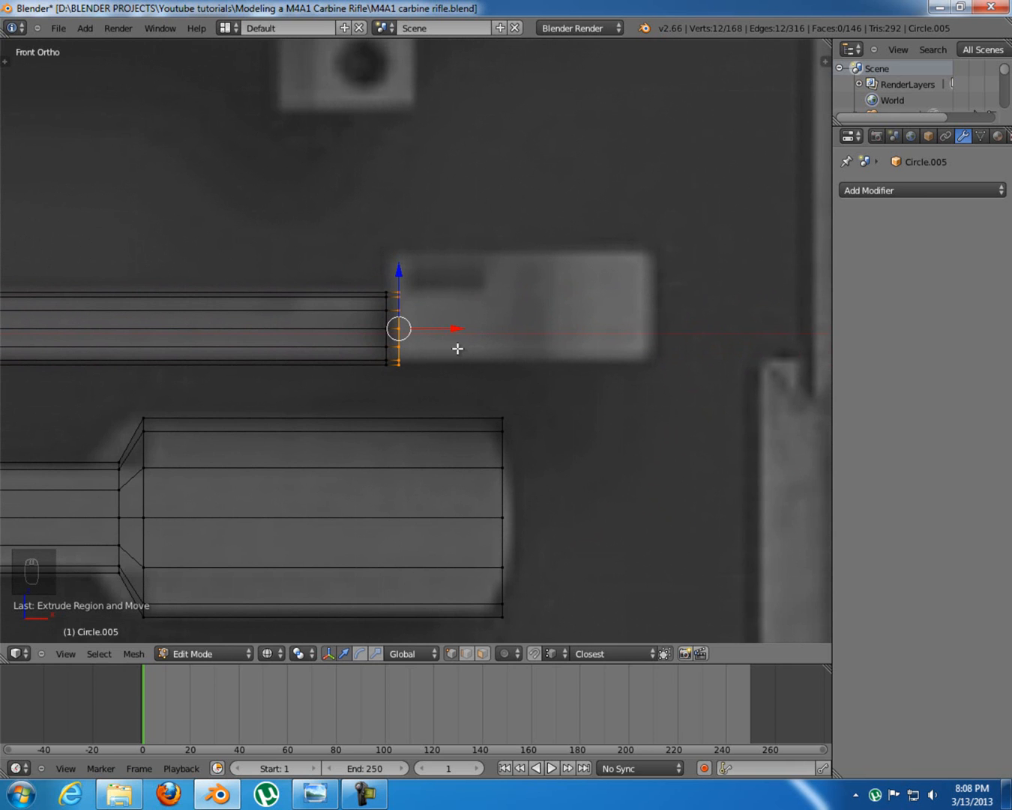
Extrude another ring in place at the rod's end and scale it up by about 1.3
key(KP_3)
shift+middle_drag(514, 348, 496, 350)
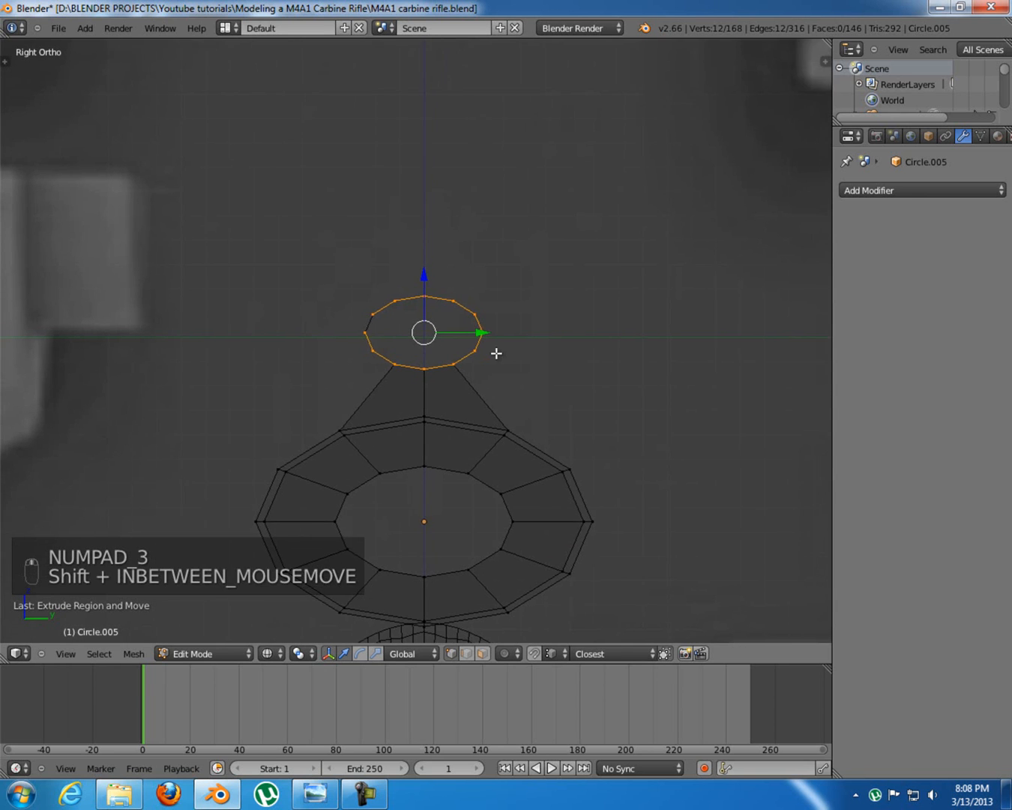
scroll(499, 352, up, 4)
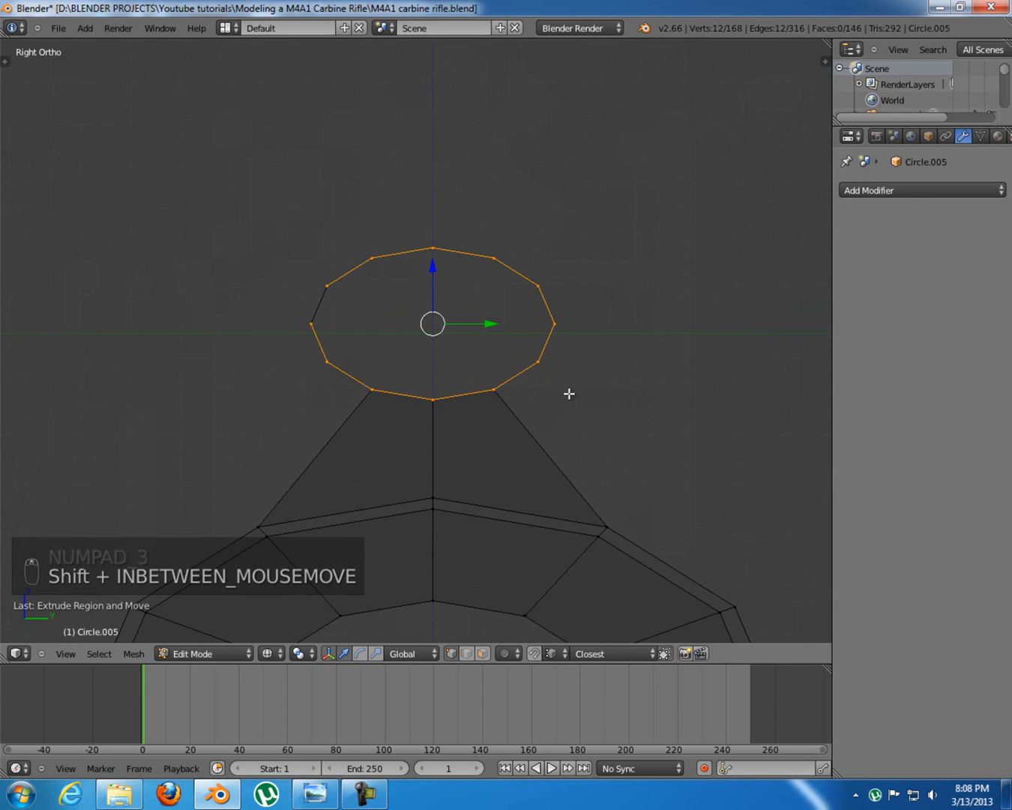
key(e)
right_click(556, 333)
middle_drag(459, 382, 587, 434)
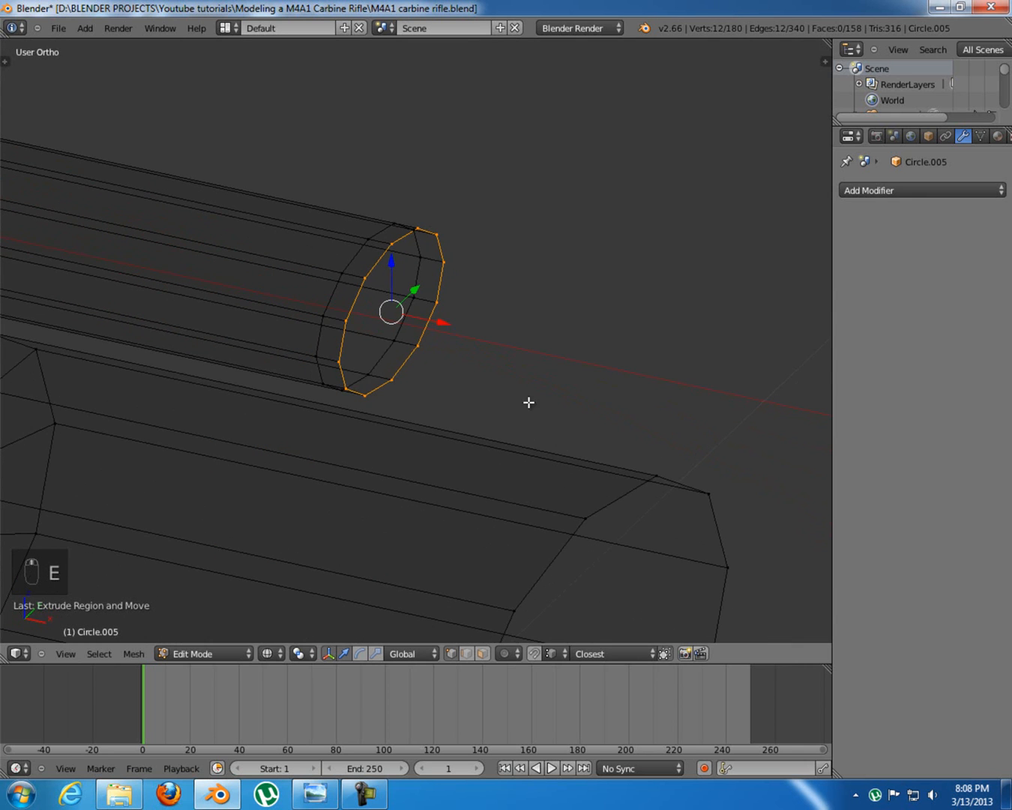
key(g)
right_click(488, 350)
key(KP_1)
key(KP_3)
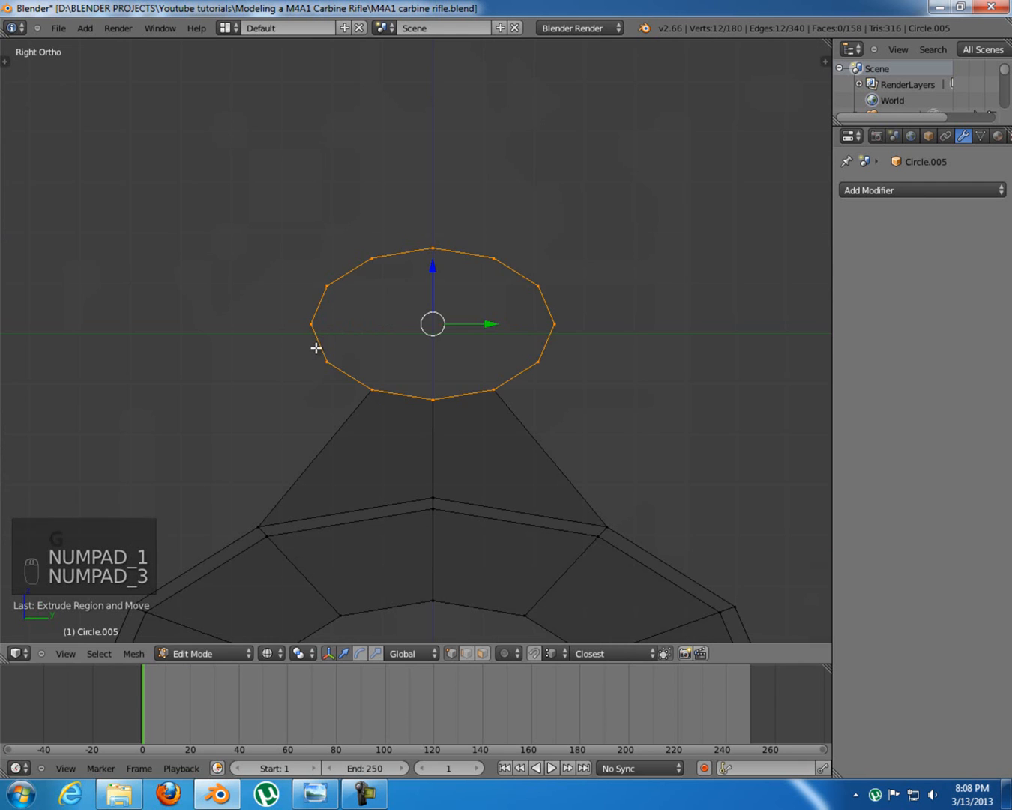
key(s)
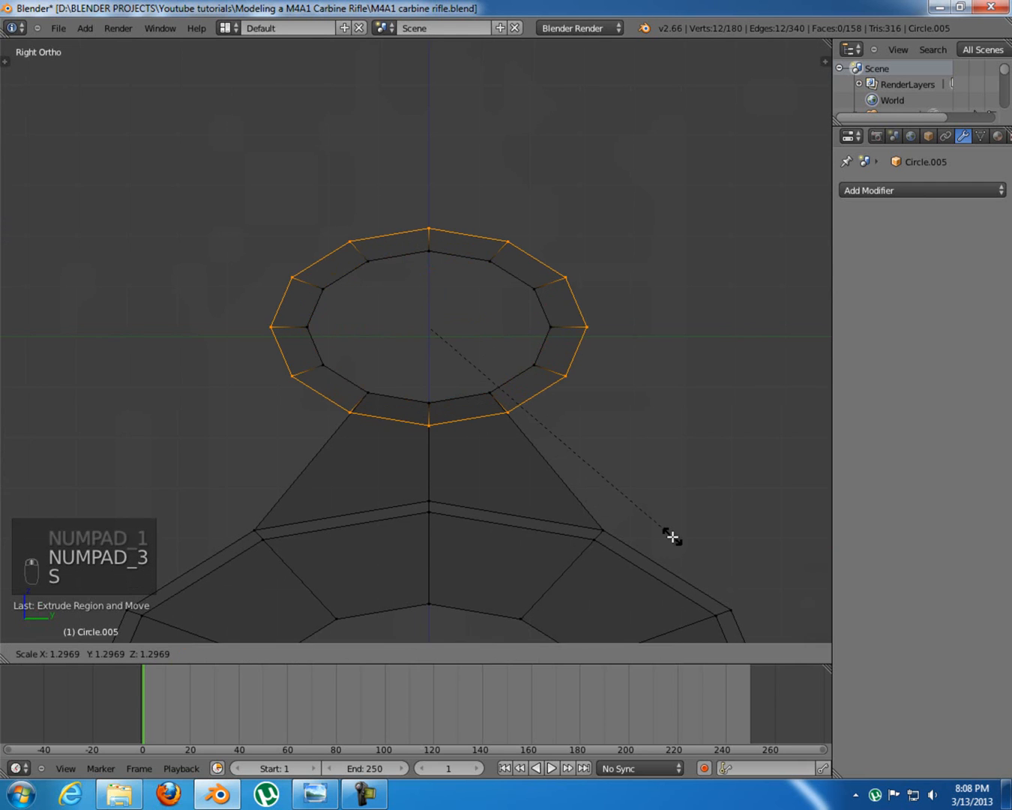
click(666, 533)
Flatten the outer ring's five upper vertices into a straight line by scaling them to 0 along Z
scroll(550, 317, up, 2)
shift+middle_drag(552, 318, 554, 344)
right_click(646, 264)
shift+right_click(559, 241)
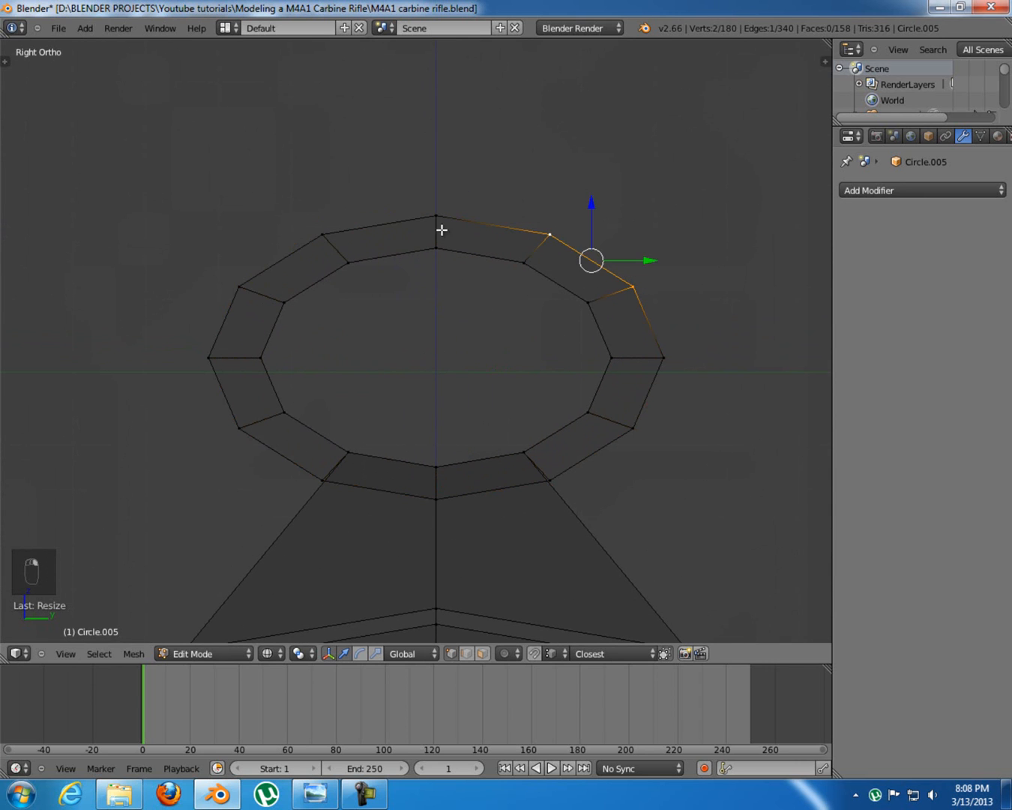
shift+right_click(443, 225)
shift+right_click(319, 237)
shift+right_click(255, 279)
key(s)
key(z)
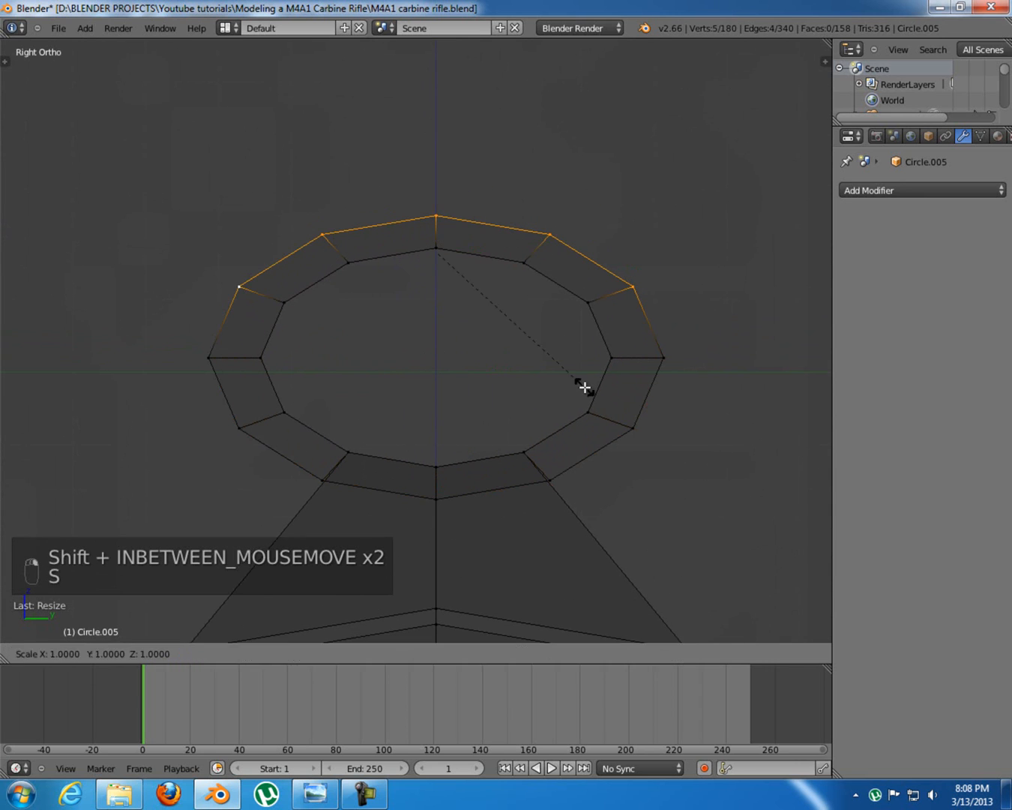
key(0)
key(Return)
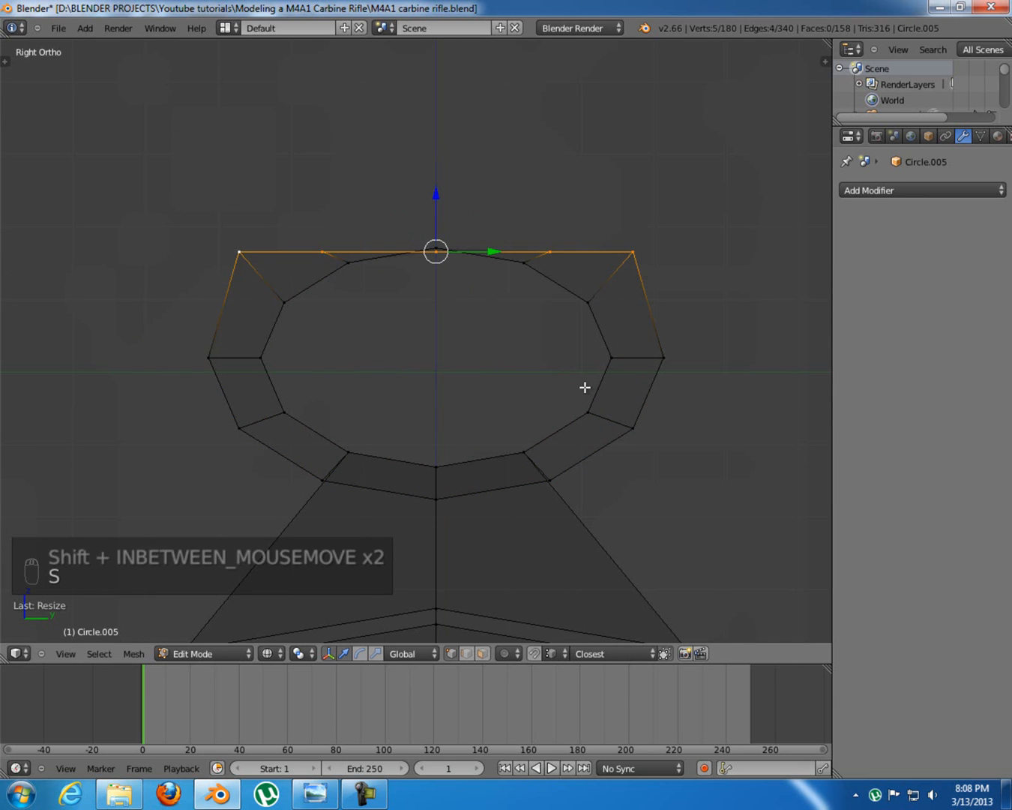
Flatten the outer ring's five lower vertices into a straight line by scaling them to 0 along Z
right_click(239, 428)
shift+right_click(322, 480)
shift+right_click(436, 499)
shift+right_click(549, 480)
shift+right_click(634, 428)
key(s)
key(z)
key(0)
key(Return)
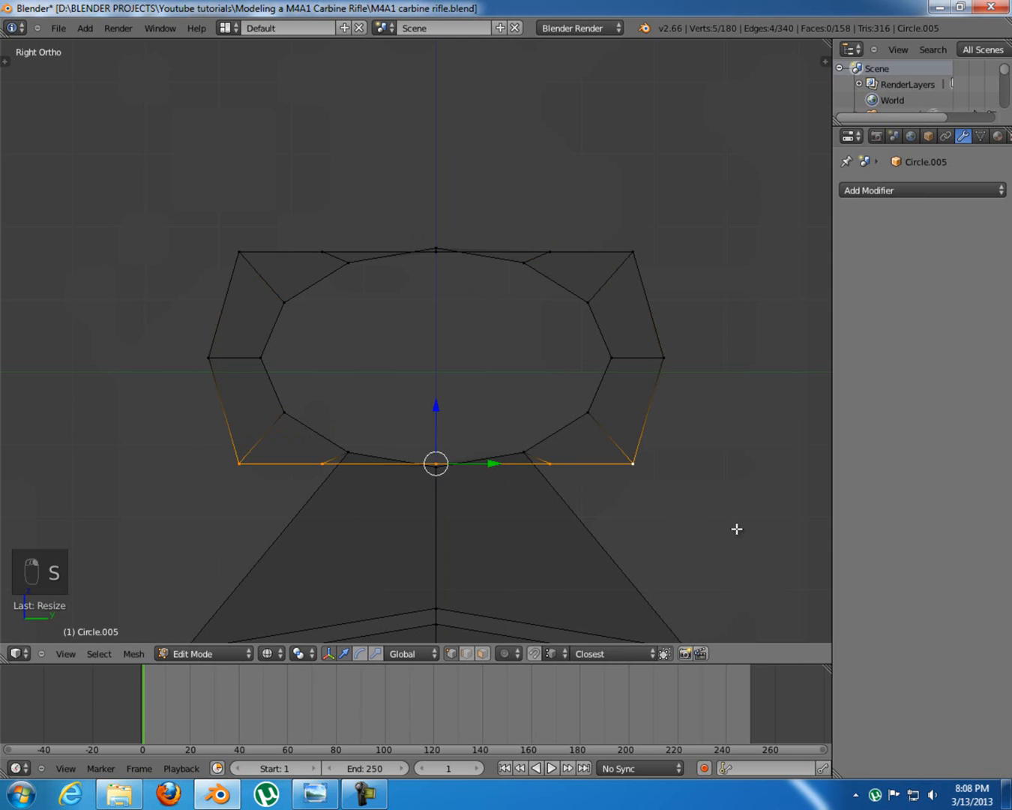
Align the outer ring's three vertices on the positive Y side by scaling them to 0 along Y
right_click(661, 360)
shift+right_click(642, 255)
shift+right_click(629, 458)
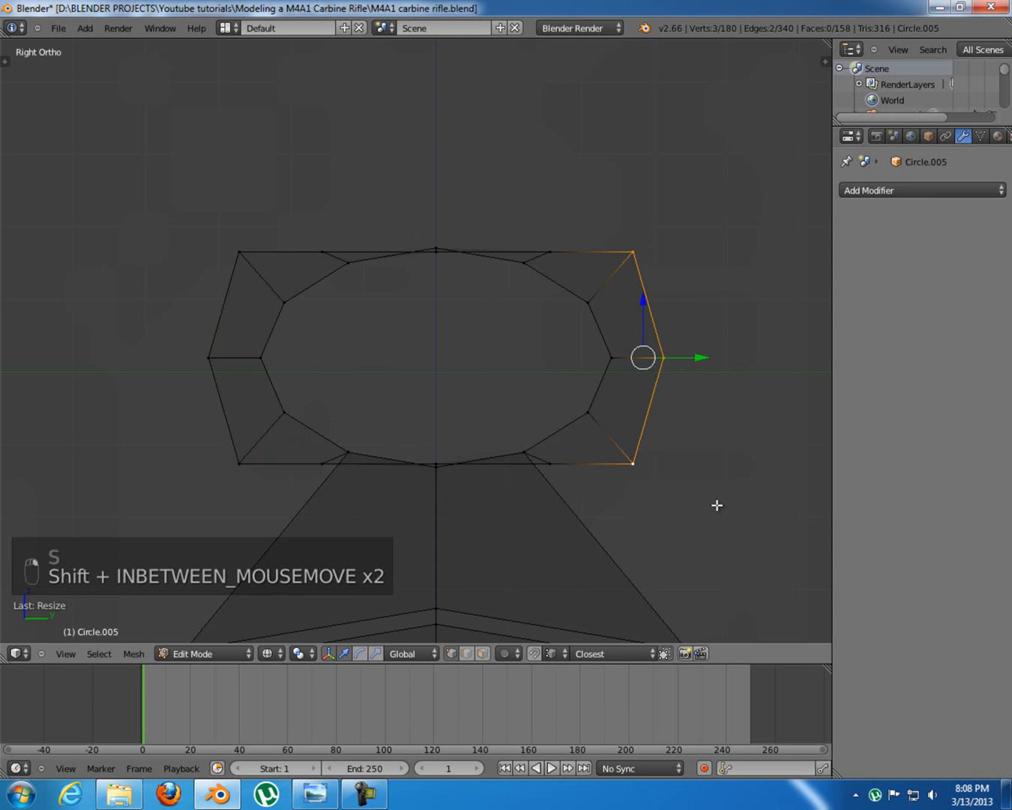
key(s)
key(y)
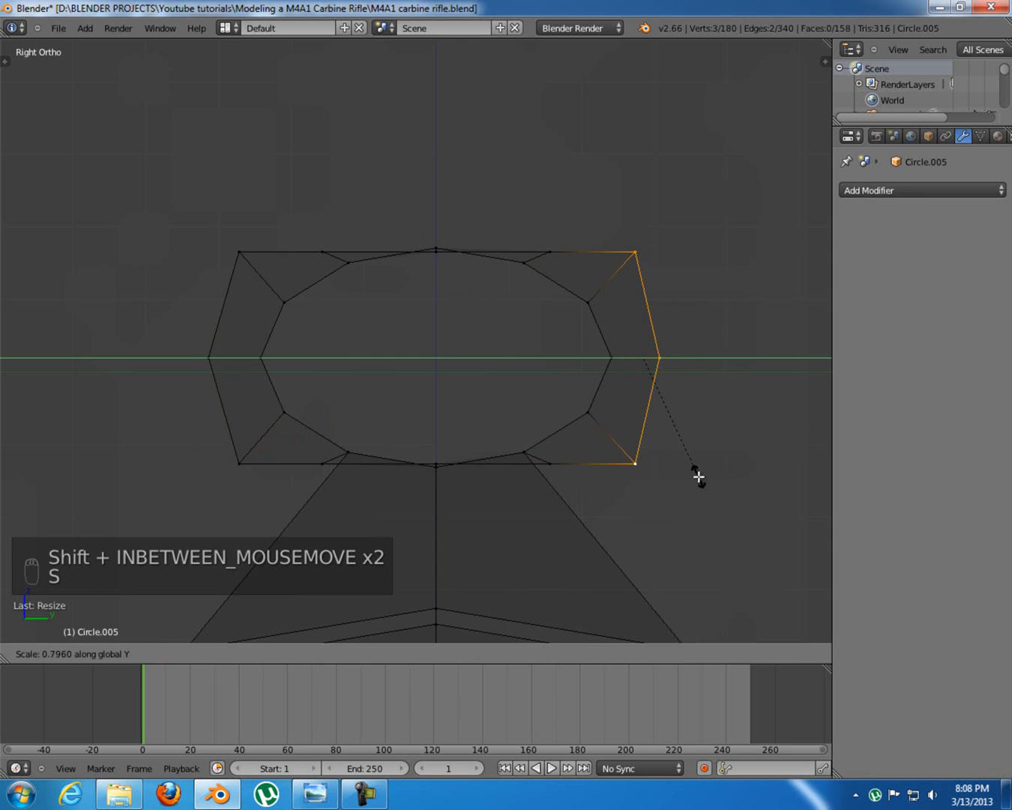
key(0)
key(Return)
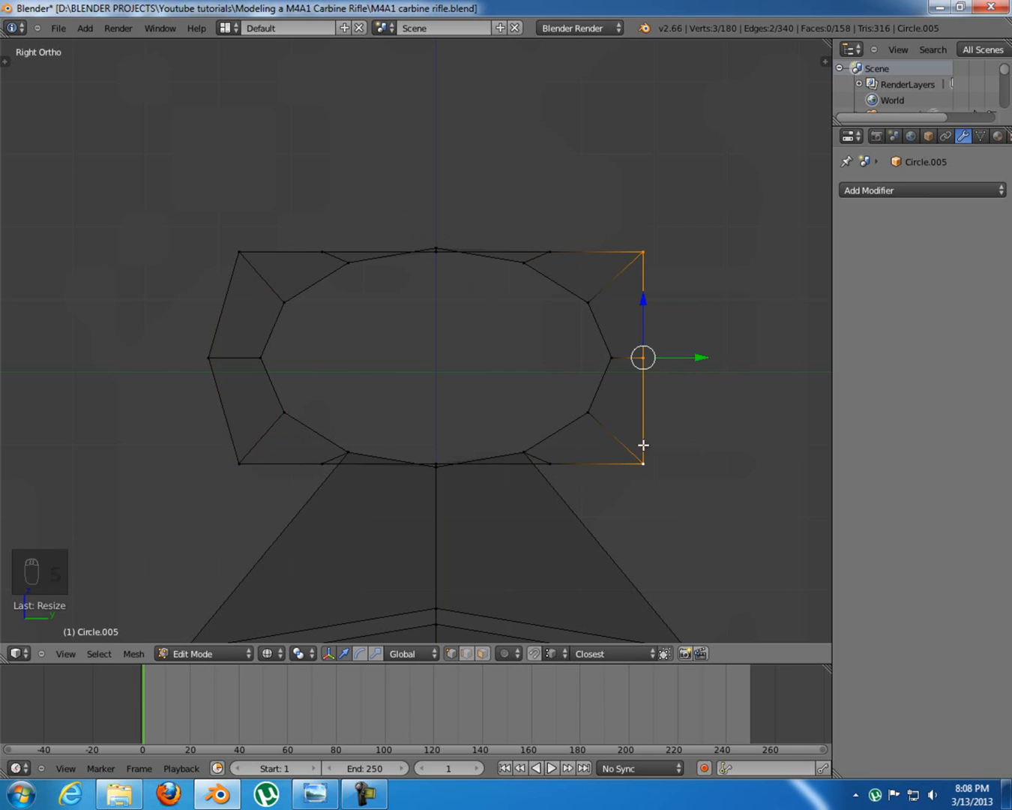
Align the outer ring's three vertices on the negative Y side by scaling them to 0 along Y
right_click(239, 250)
shift+right_click(208, 359)
shift+right_click(239, 460)
key(s)
key(y)
key(0)
key(Return)
Select the whole rectangular loop and scale it overall, in Z and in Y until it tightly encloses the rod's round outline
alt+right_click(649, 299)
key(s)
click(657, 558)
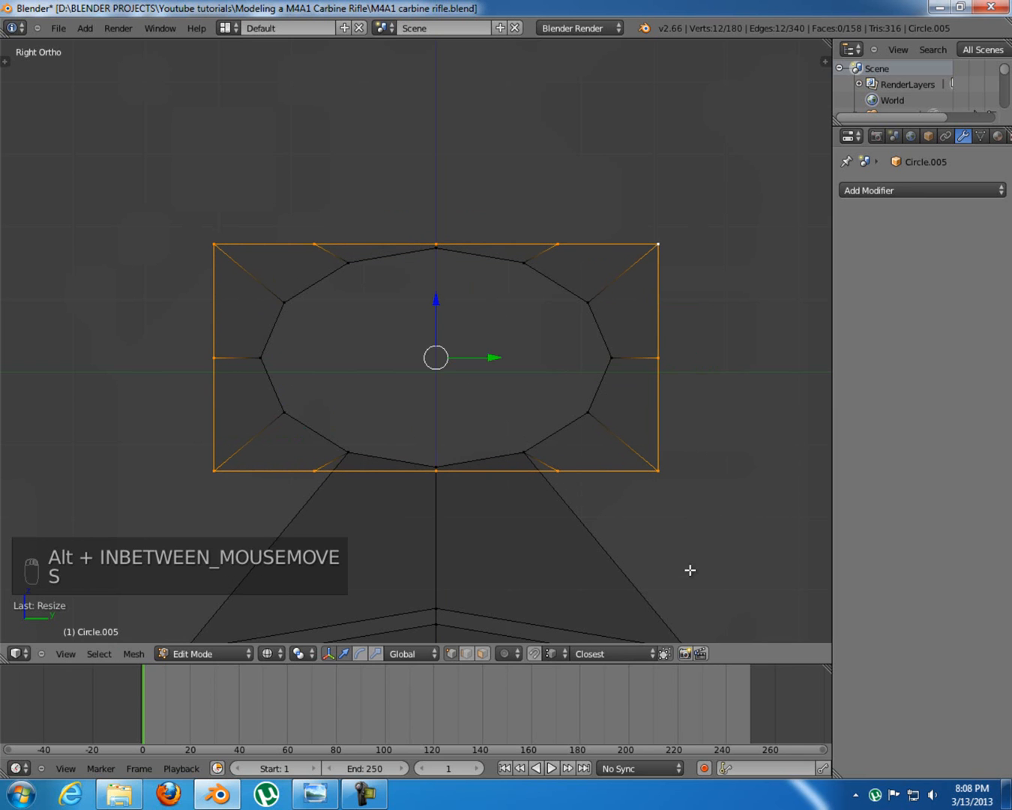
key(s)
key(z)
click(732, 586)
key(s)
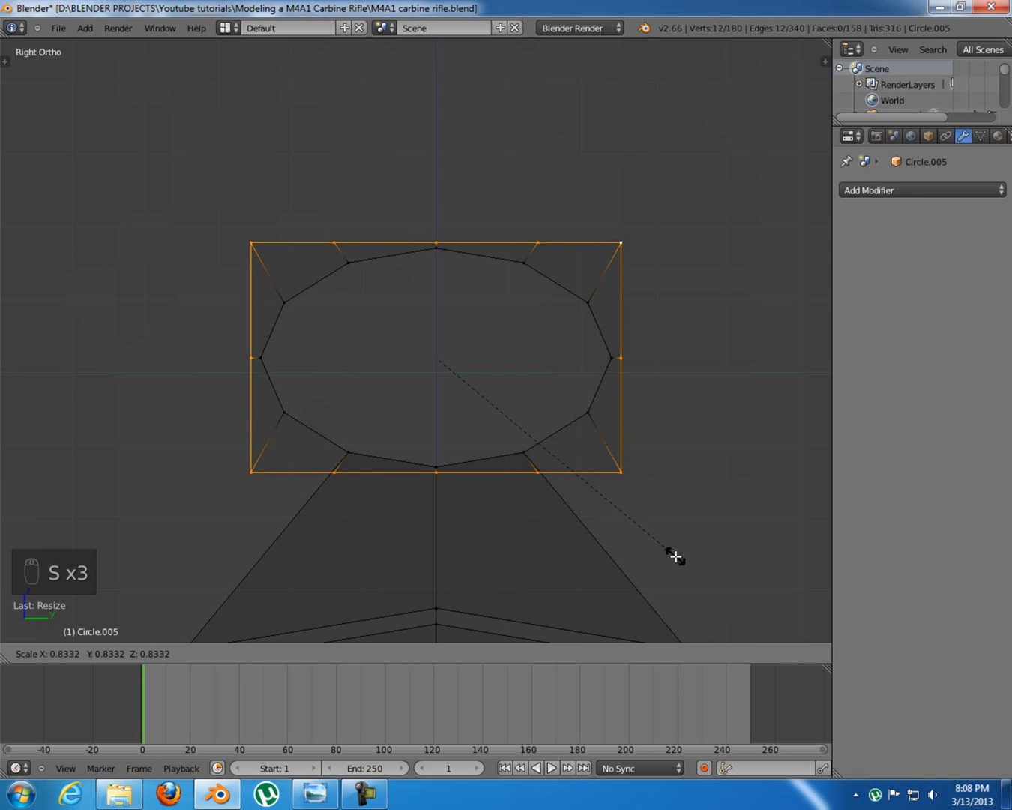
key(s)
key(z)
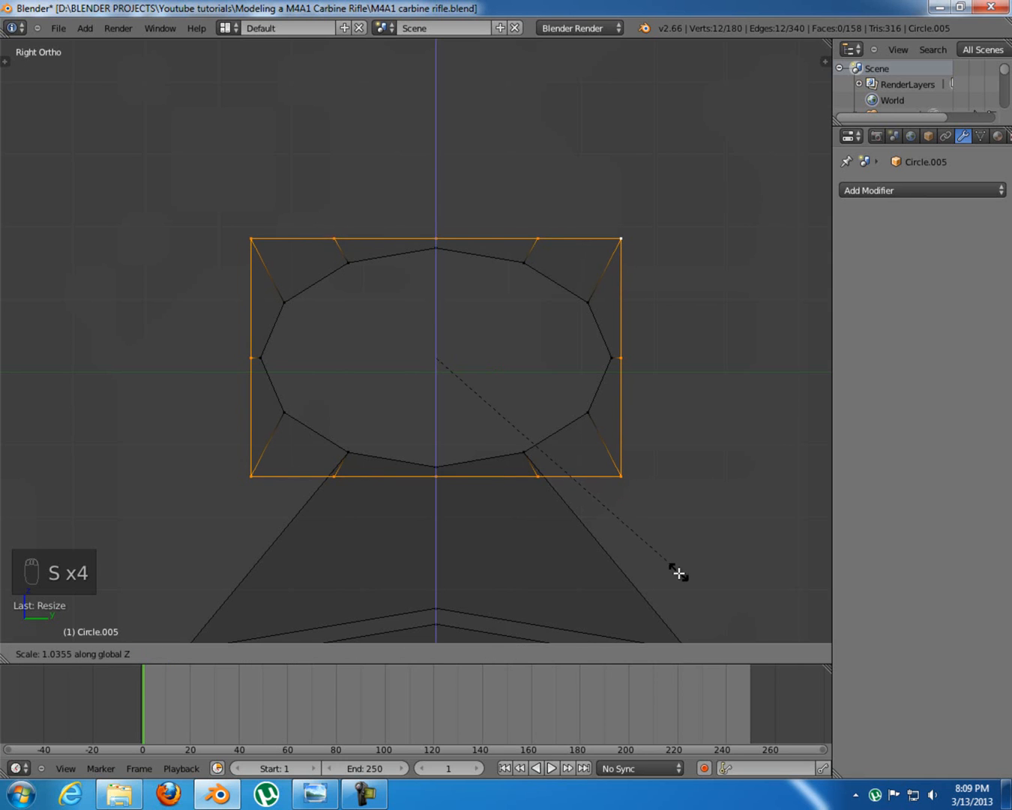
click(679, 579)
key(s)
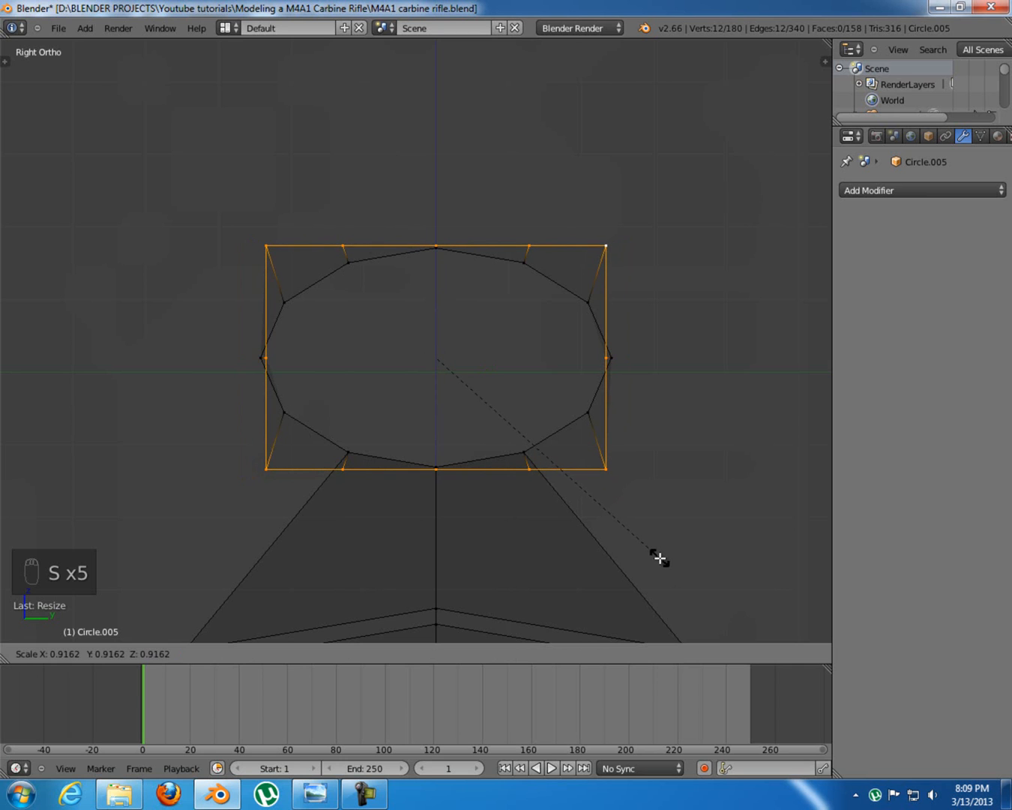
key(s)
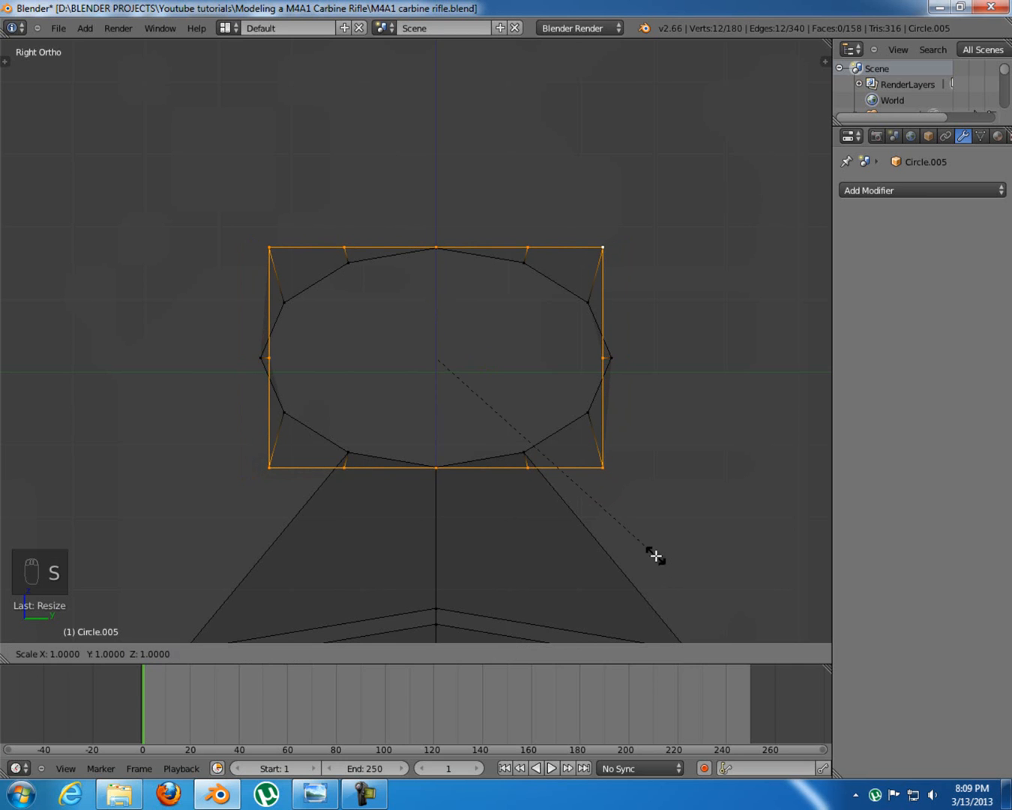
key(y)
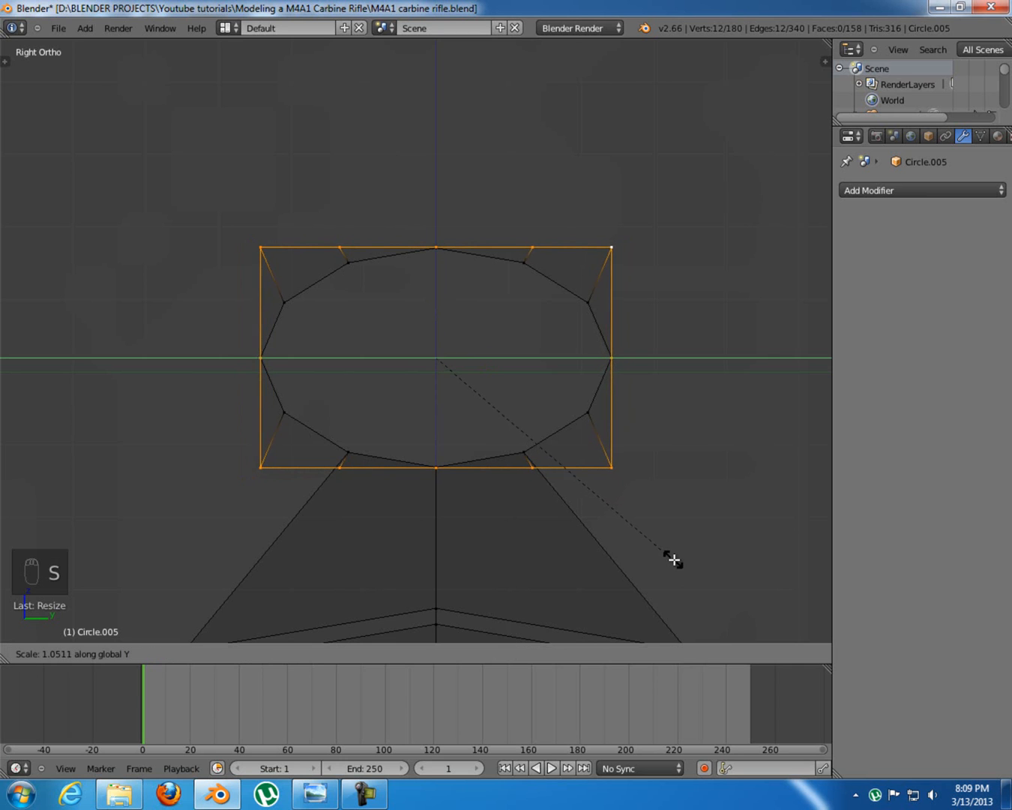
click(670, 557)
Show the mesh in solid shading and check the squared rod end in perspective and front view against the reference block
key(z)
mouse_move(328, 391)
middle_down()
mouse_move(472, 396)
mouse_move(583, 415)
middle_up()
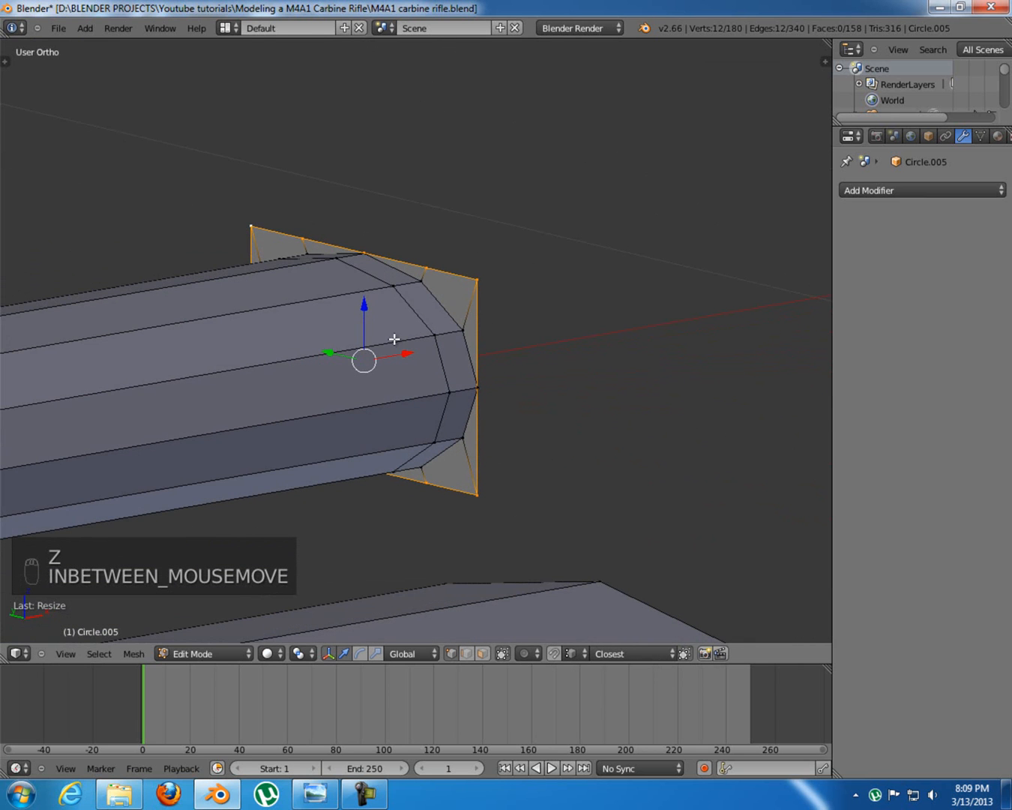
key(KP_1)
shift+middle_drag(395, 339, 300, 377)
scroll(369, 373, down, 5)
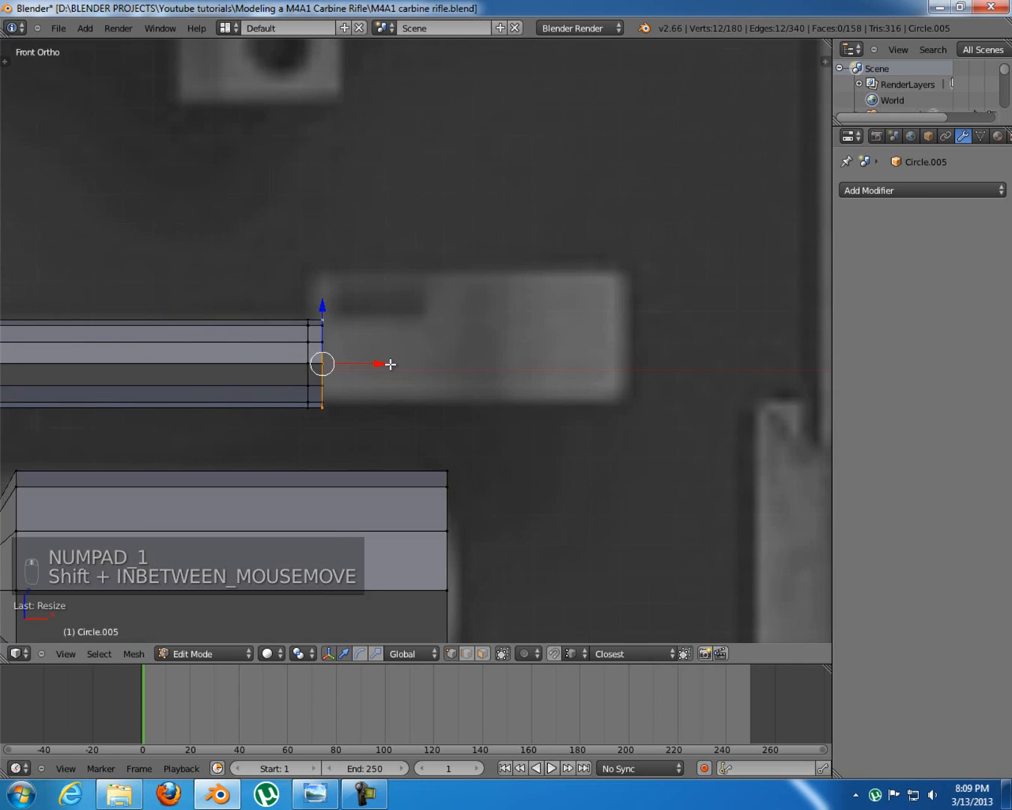
scroll(368, 372, down, 2)
Examine the rifle photo in Windows Photo Viewer for the block's shape, and return to Blender
click(364, 792)
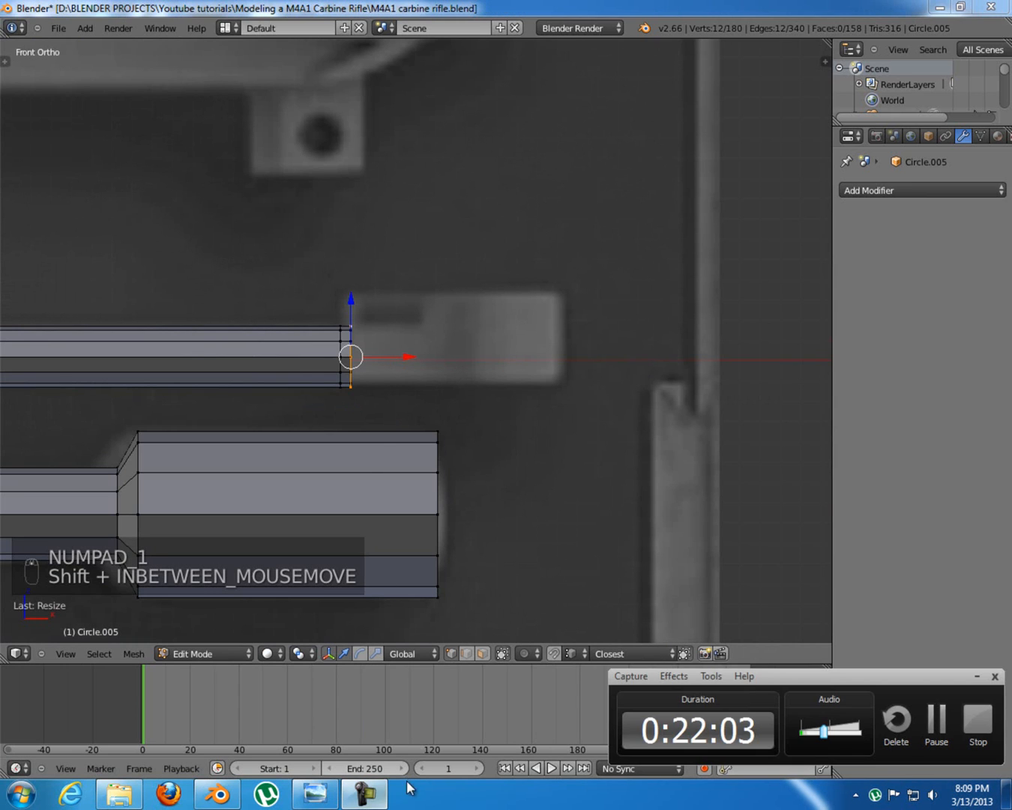
click(365, 793)
click(315, 793)
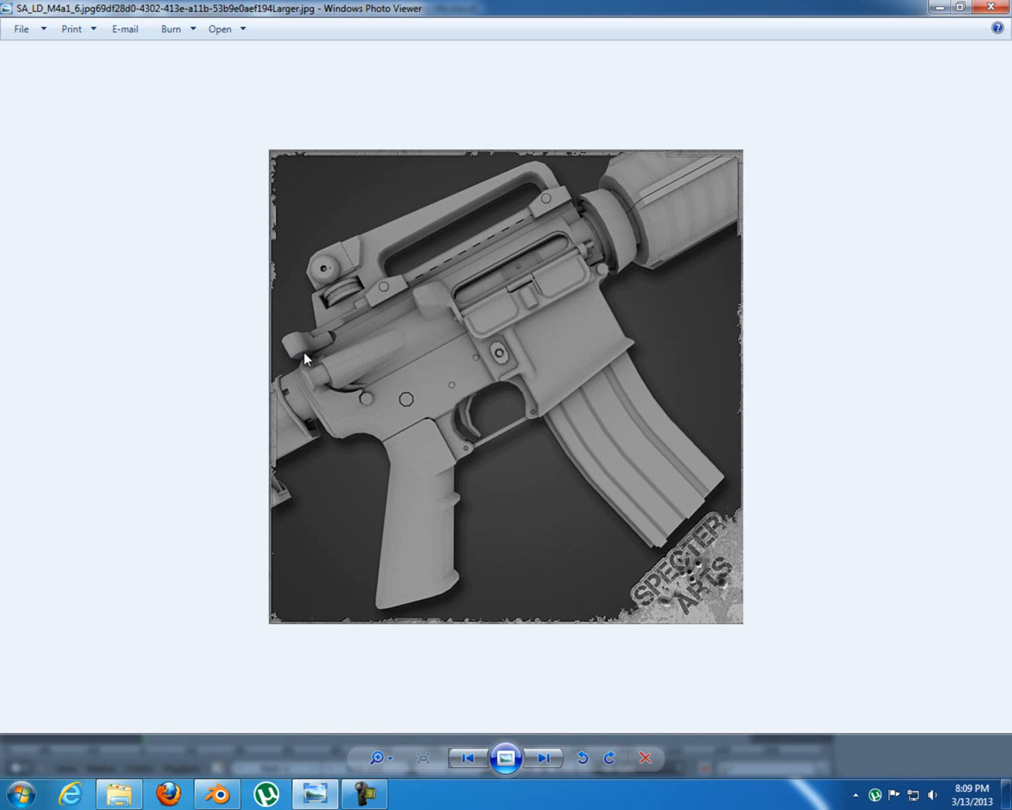
click(315, 794)
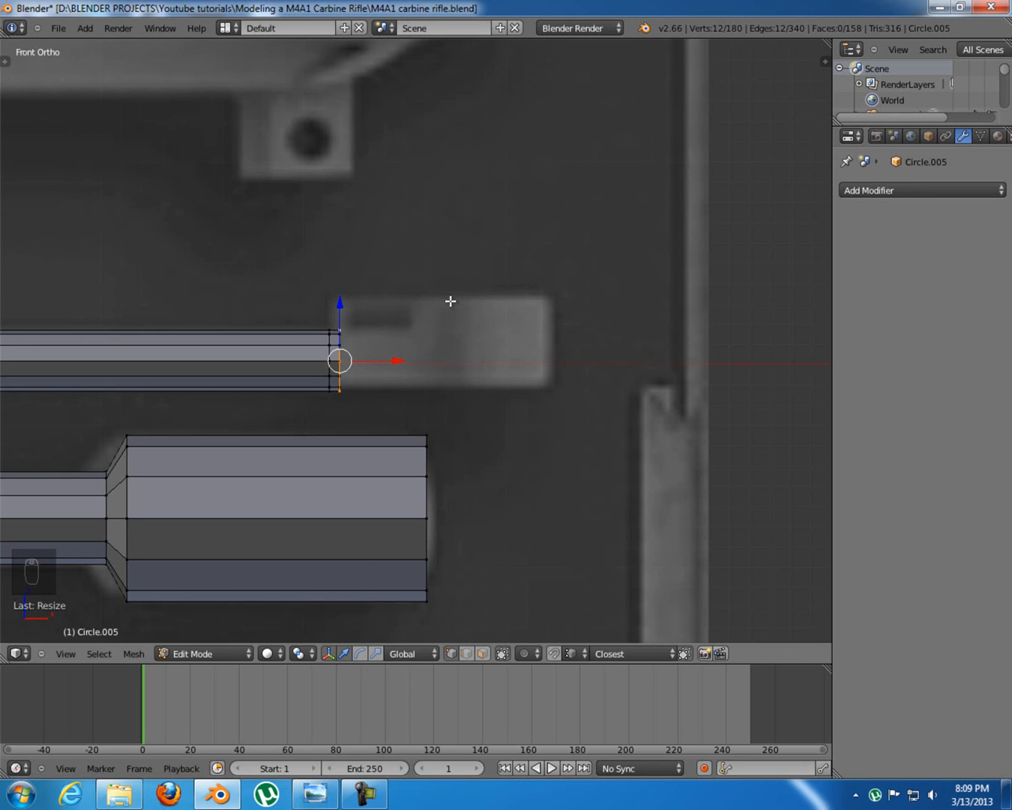
key(e)
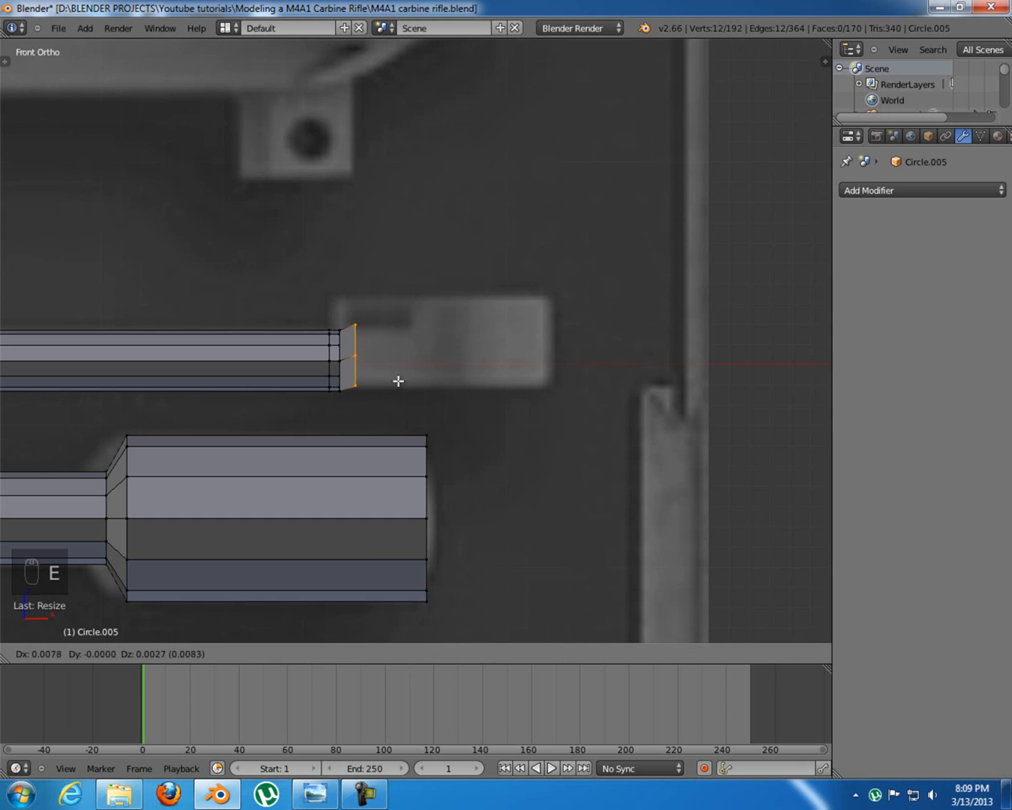
right_click(410, 381)
shift+middle_drag(380, 333, 441, 369)
key(ctrl+z)
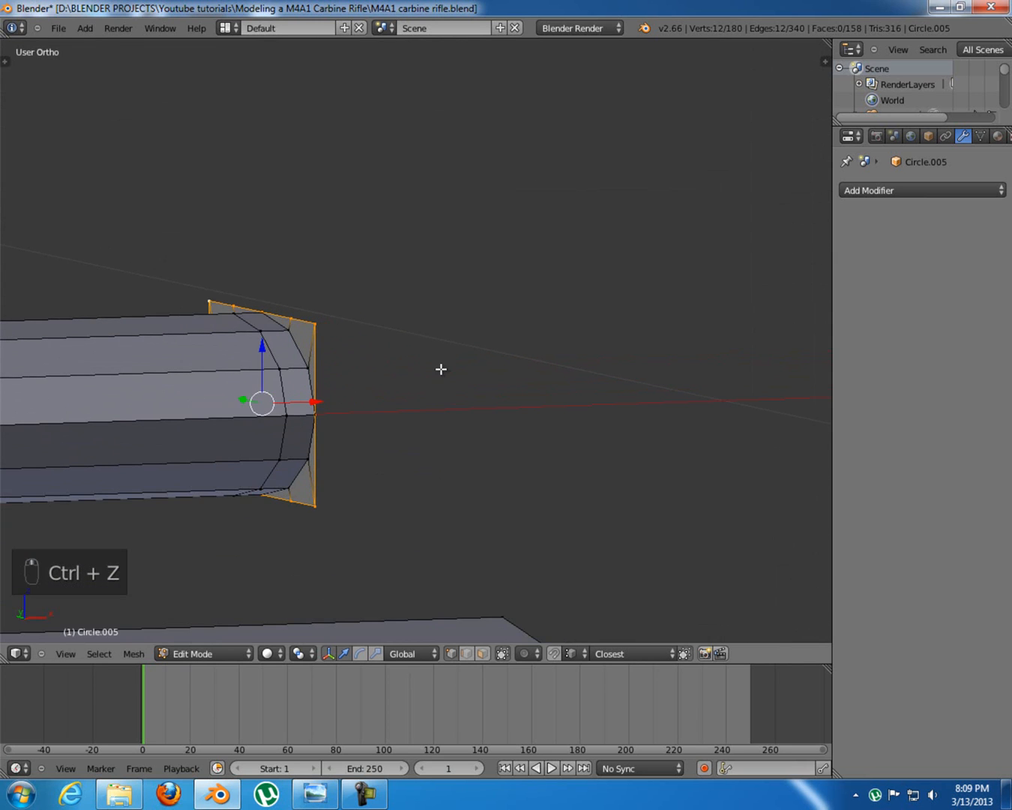
In front view, scale the rectangular loop to the reference block's height and move it up and slightly along X onto the block
key(KP_1)
scroll(568, 432, down, 3)
key(s)
click(607, 505)
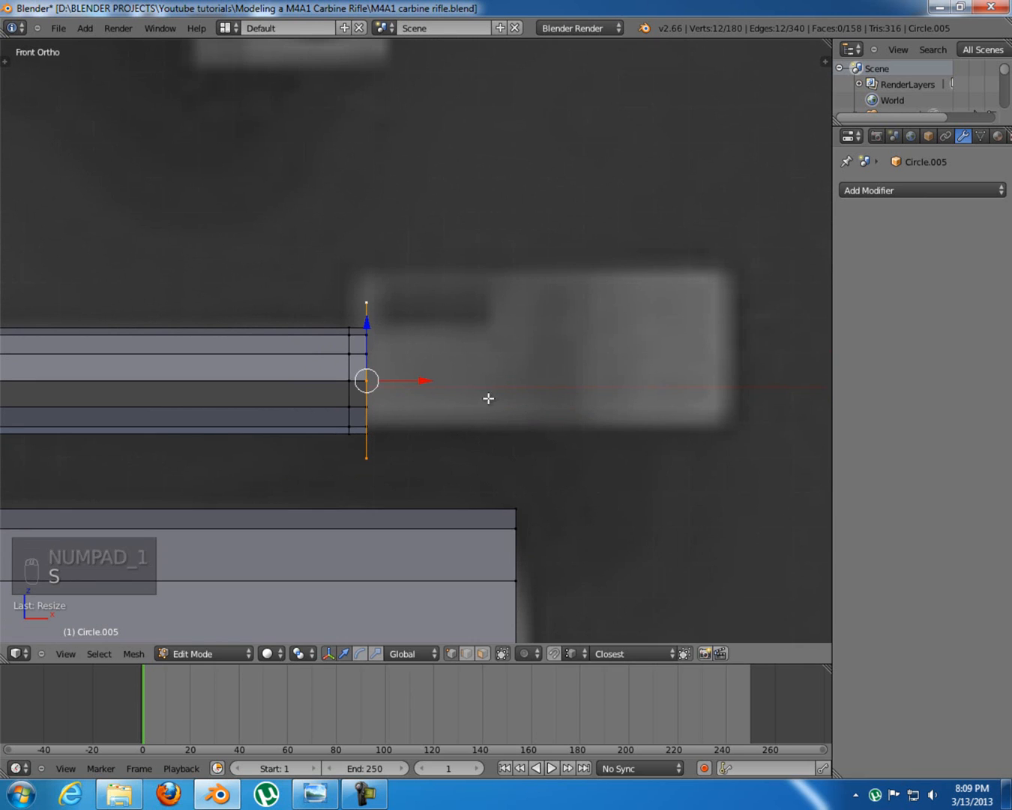
drag(367, 335, 366, 308)
drag(422, 354, 429, 354)
middle_drag(428, 354, 298, 365)
key(KP_1)
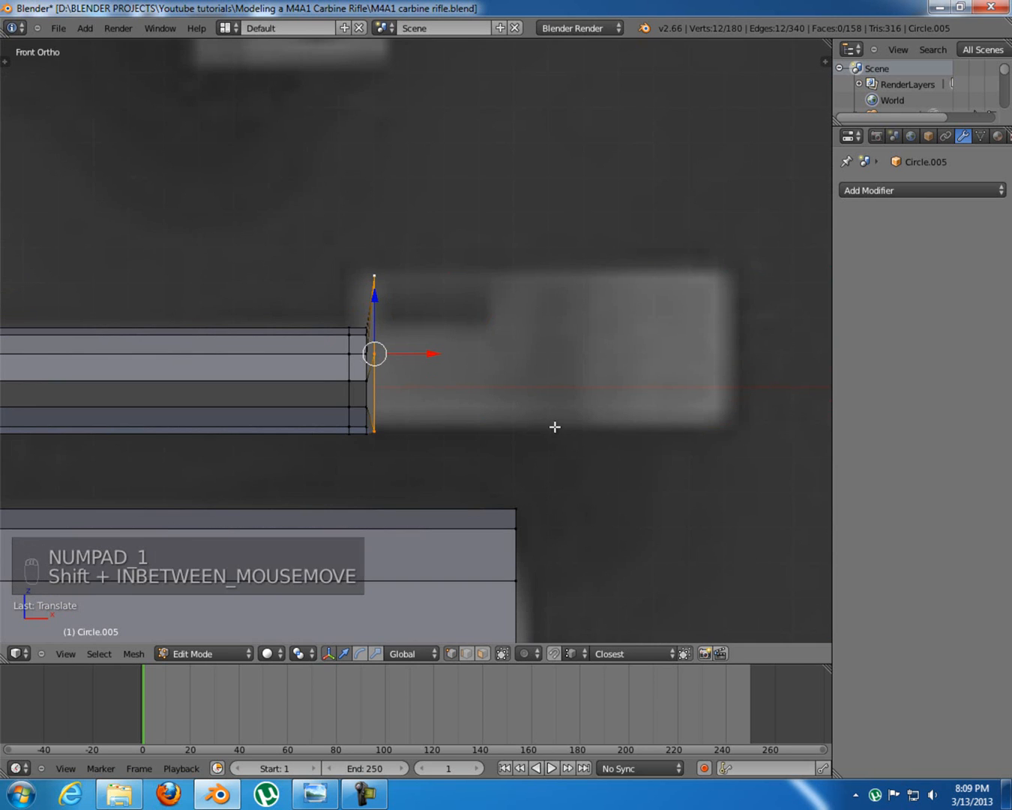
Extrude the rectangular loop along X to the reference block's far end and close the open end with a face
shift+middle_drag(470, 504, 441, 507)
scroll(435, 496, down, 5)
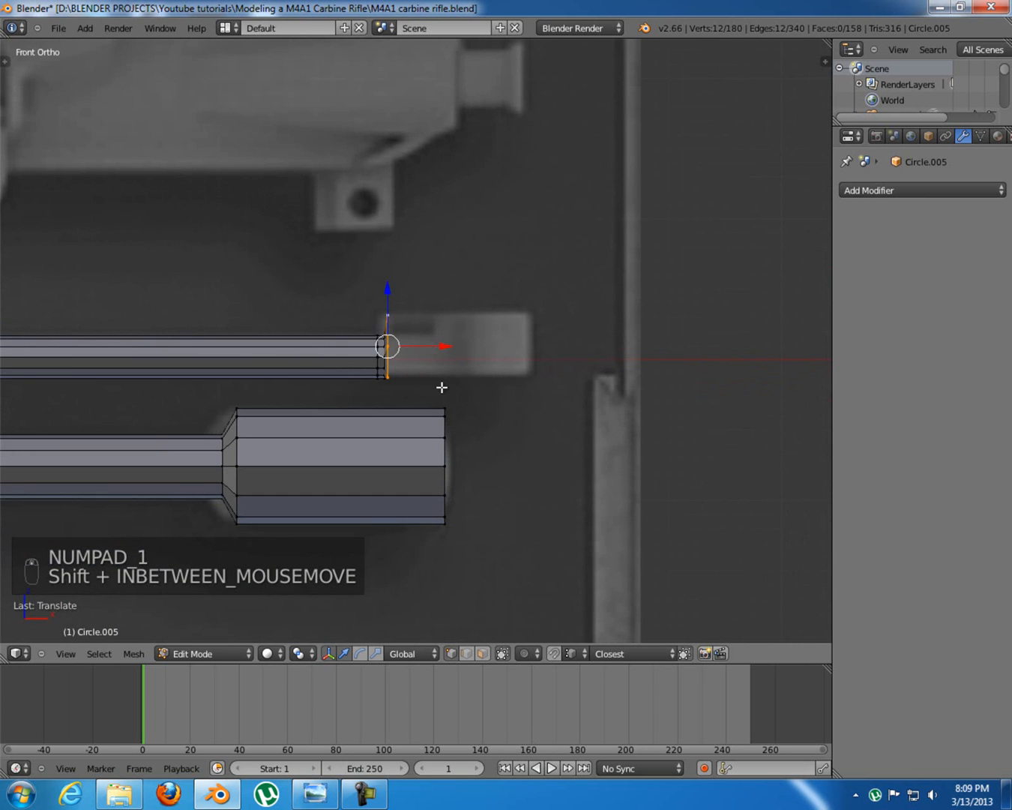
key(e)
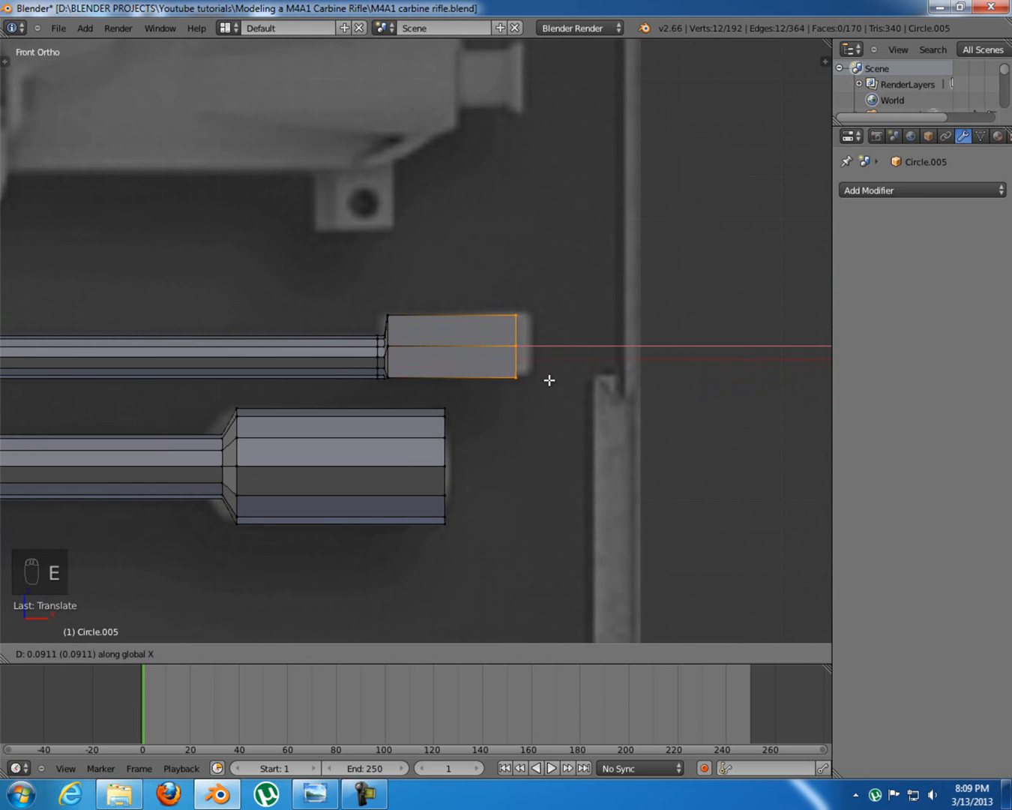
click(561, 381)
middle_drag(625, 375, 353, 338)
key(f)
scroll(461, 369, up, 6)
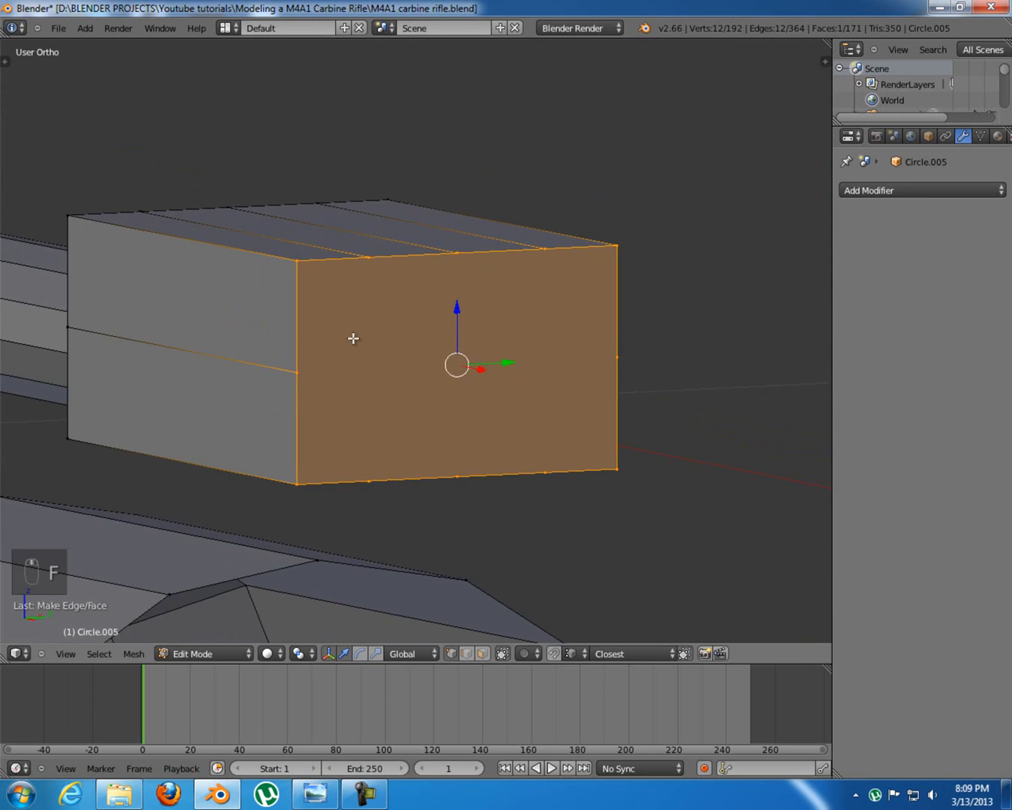
Connect the three opposite pairs of upper and lower edge vertices across the block's end face with vertical edges
scroll(356, 342, up, 3)
right_drag(233, 392, 753, 386)
right_click(555, 384)
shift+right_click(761, 375)
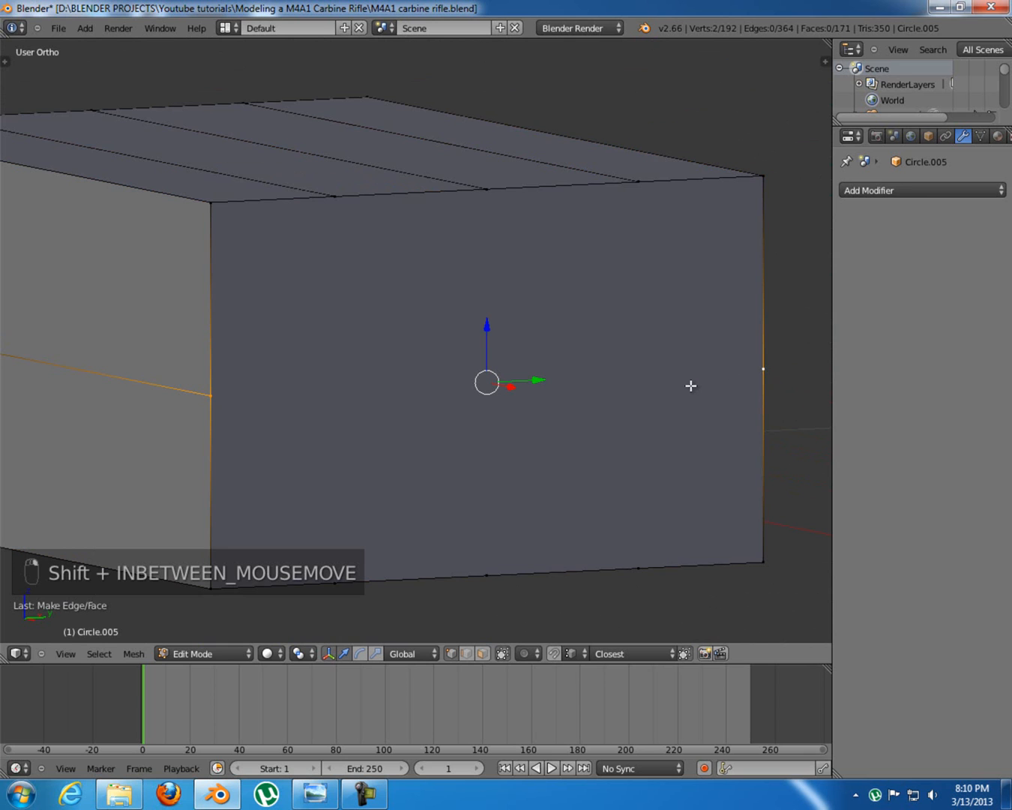
shift+middle_drag(714, 394, 633, 379)
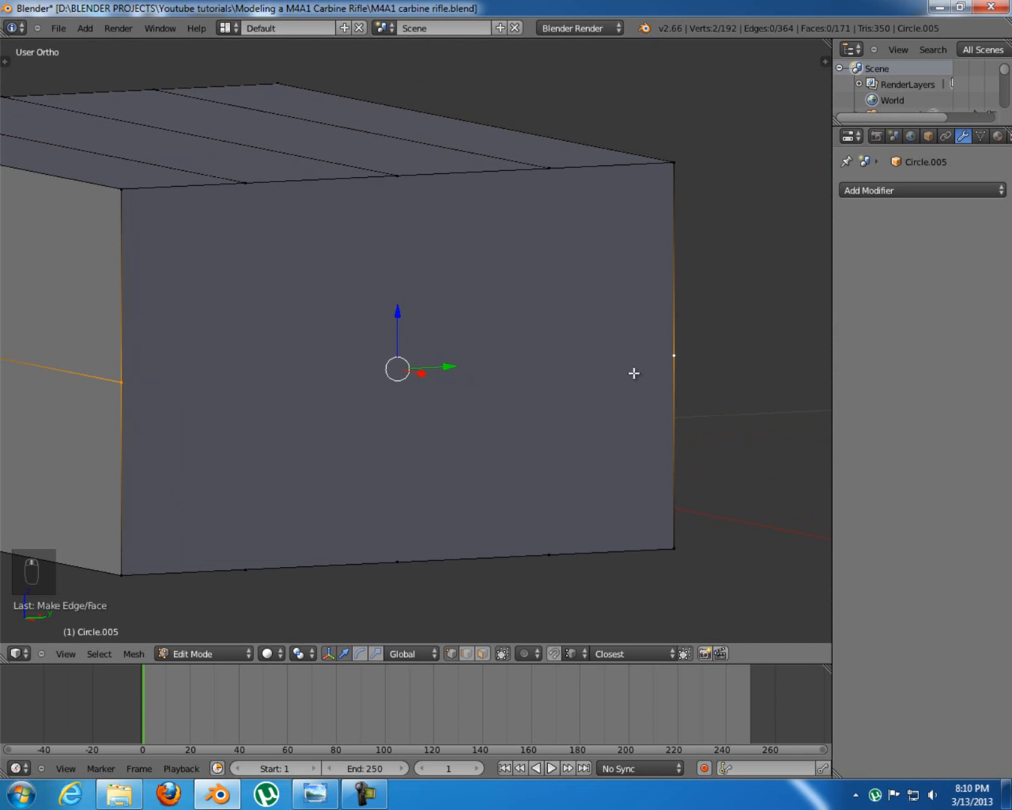
right_click(241, 185)
shift+middle_drag(282, 575, 343, 518)
shift+right_click(343, 518)
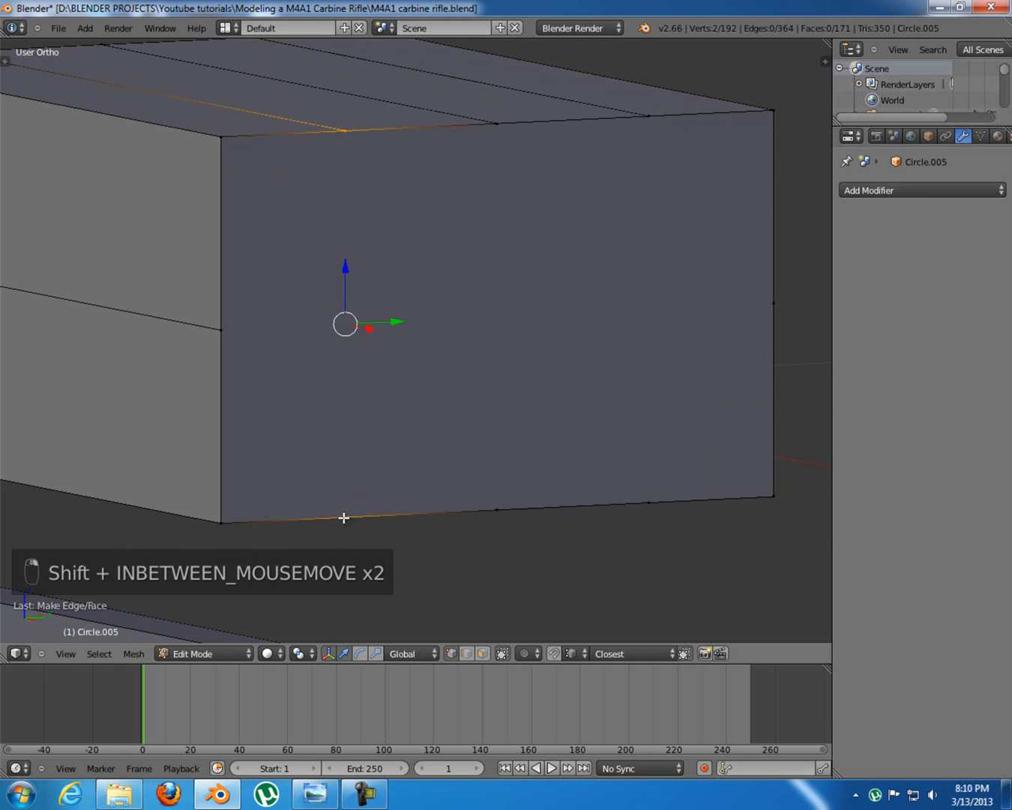
key(j)
right_click(495, 511)
shift+right_click(498, 124)
key(j)
right_click(648, 121)
shift+right_click(663, 518)
Subdivide each of the three new vertical edges on the block's end face to add a midpoint vertex
right_click(342, 137)
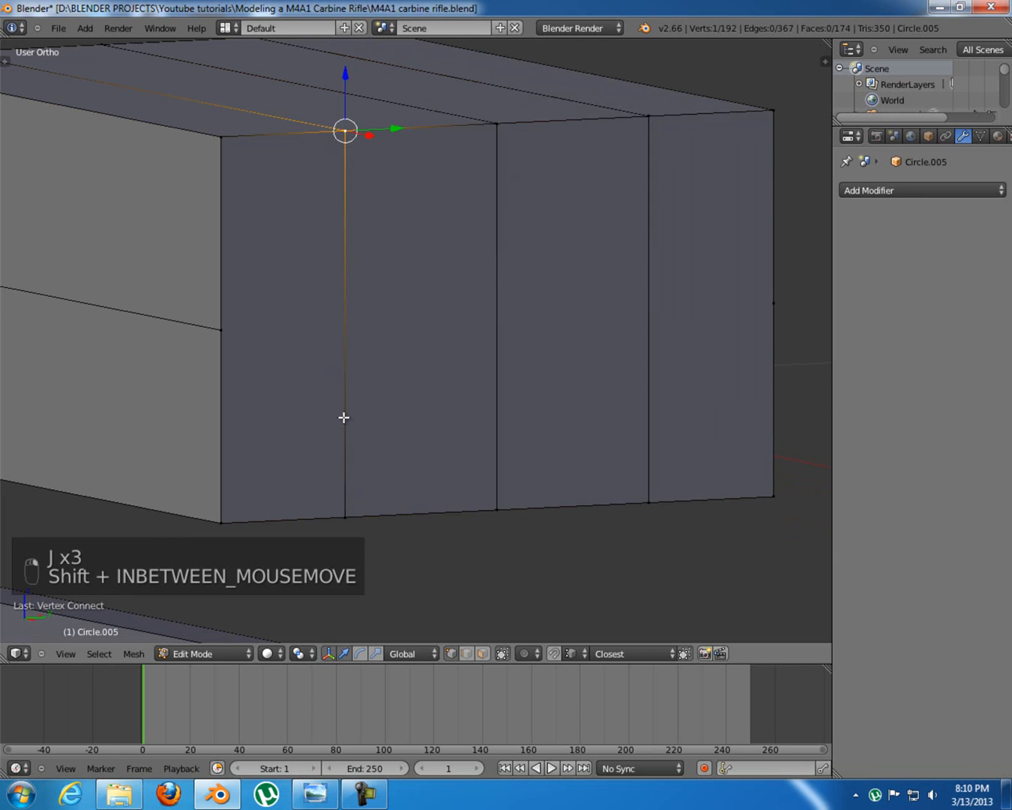
shift+right_click(346, 510)
key(w)
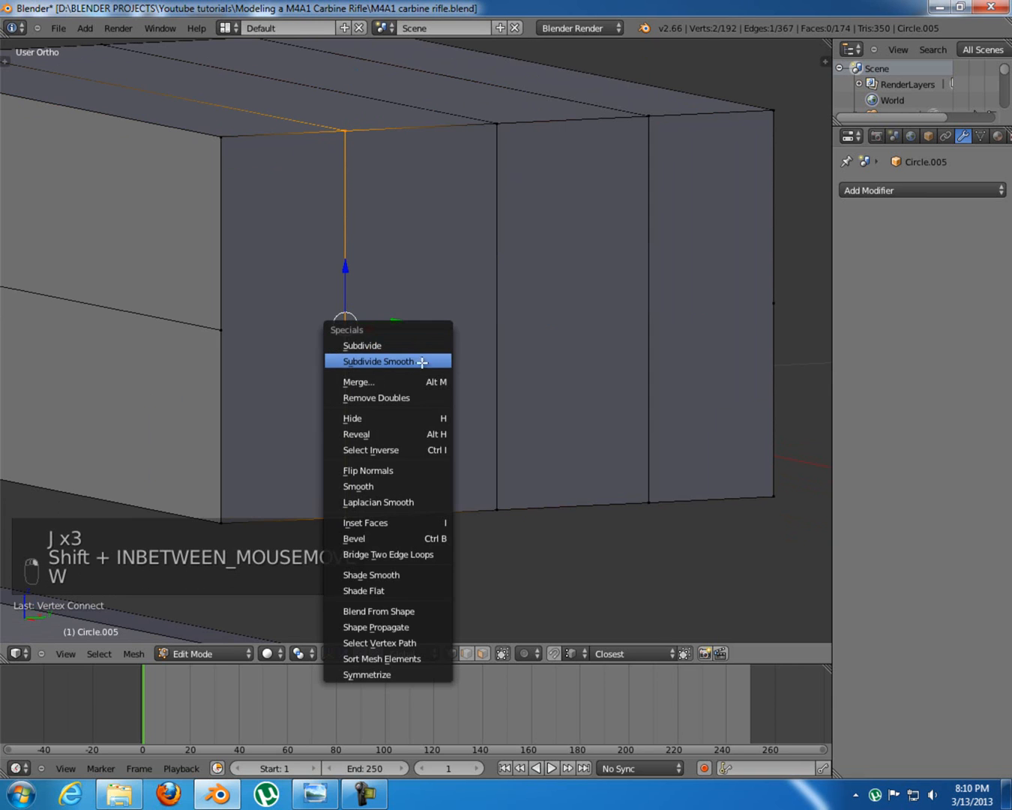
click(413, 347)
right_drag(482, 161, 491, 134)
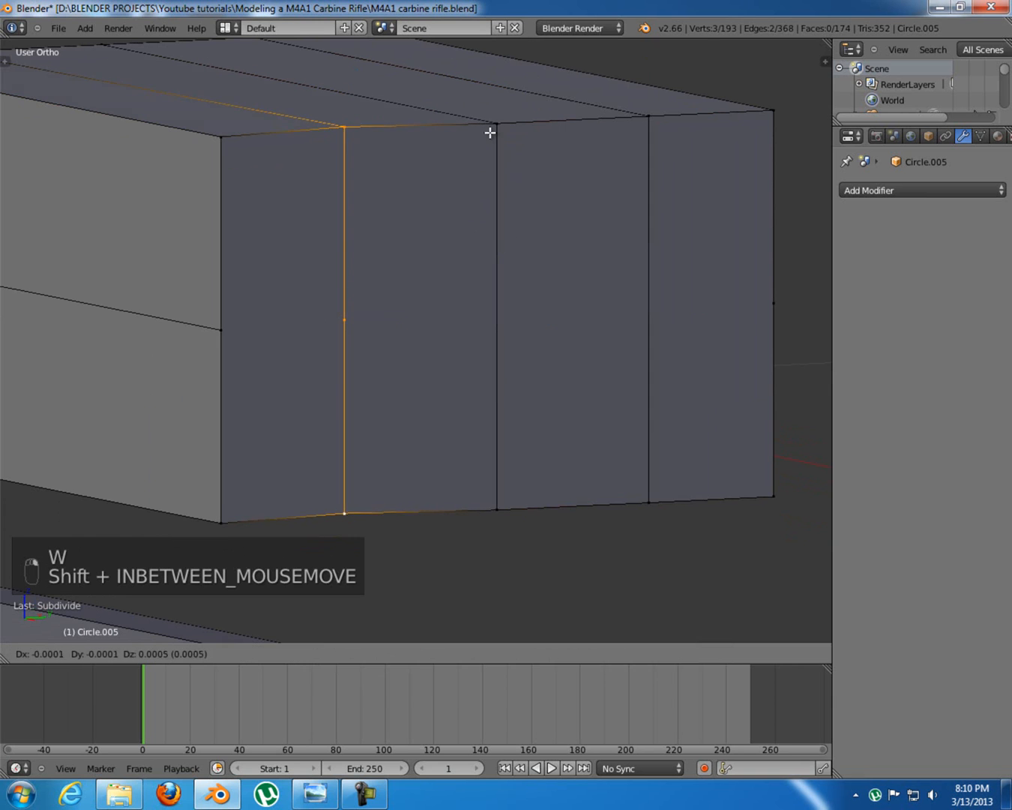
right_click(494, 196)
right_click(500, 124)
shift+right_click(498, 508)
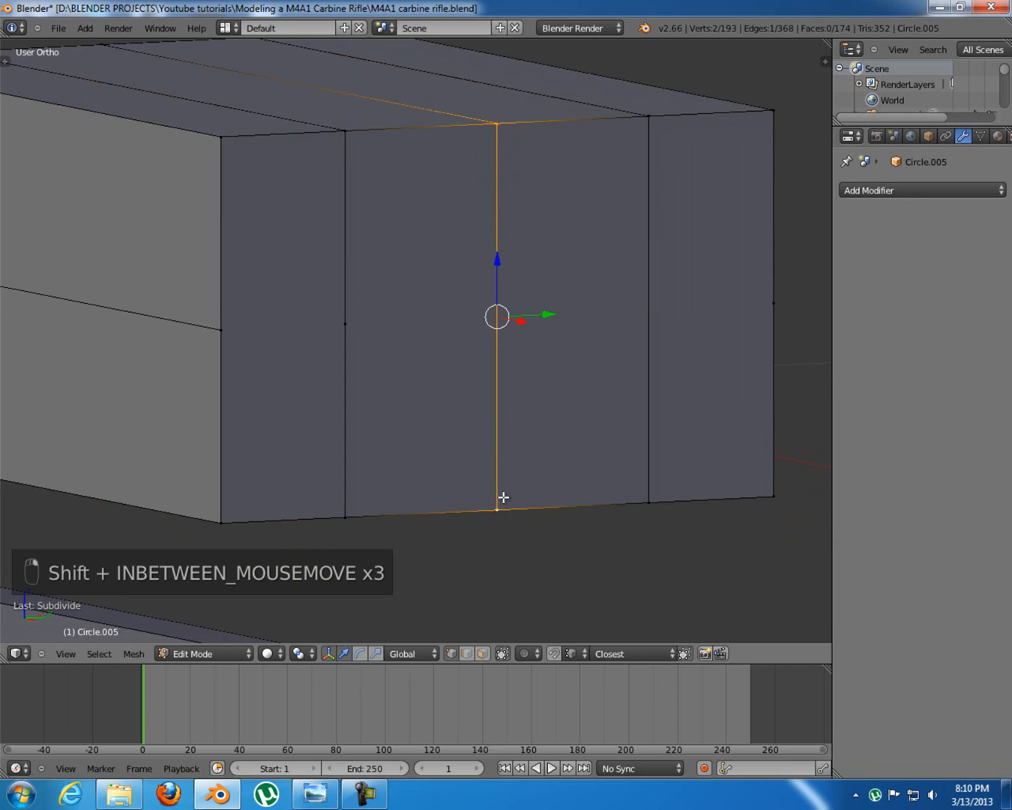
key(w)
click(513, 430)
right_click(649, 115)
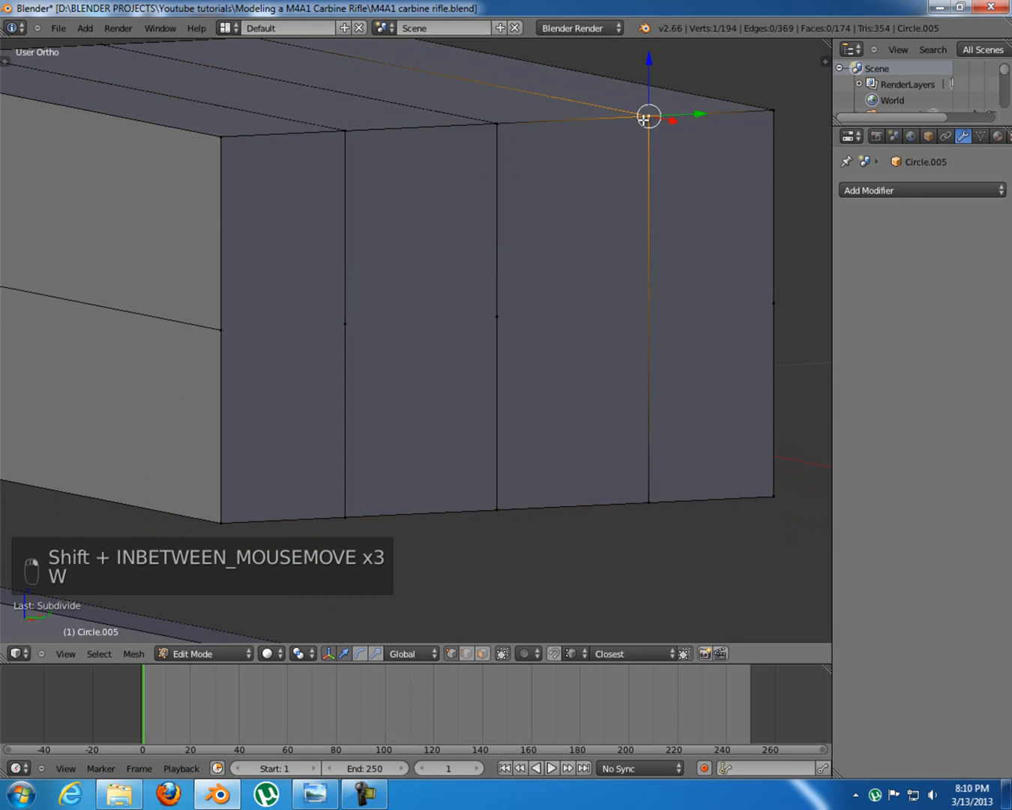
shift+right_click(649, 501)
key(w)
click(659, 427)
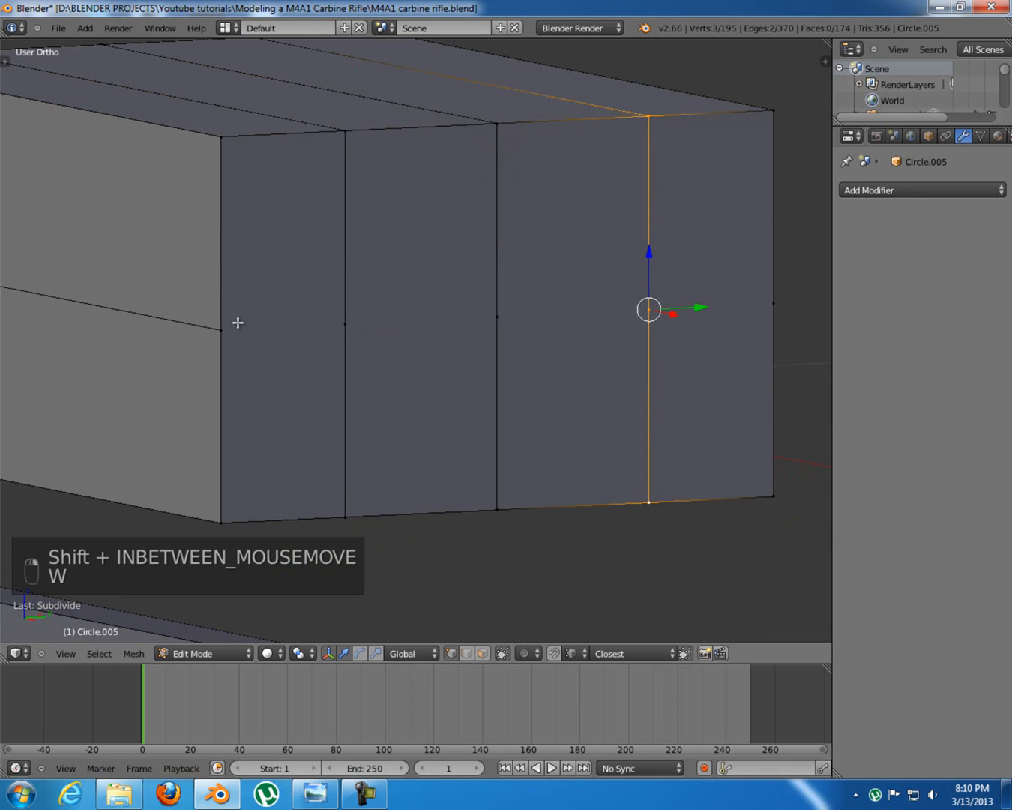
Connect the midpoint vertices across the end face into one horizontal edge line from side to side
right_click(235, 320)
shift+right_click(331, 327)
key(j)
right_click(343, 324)
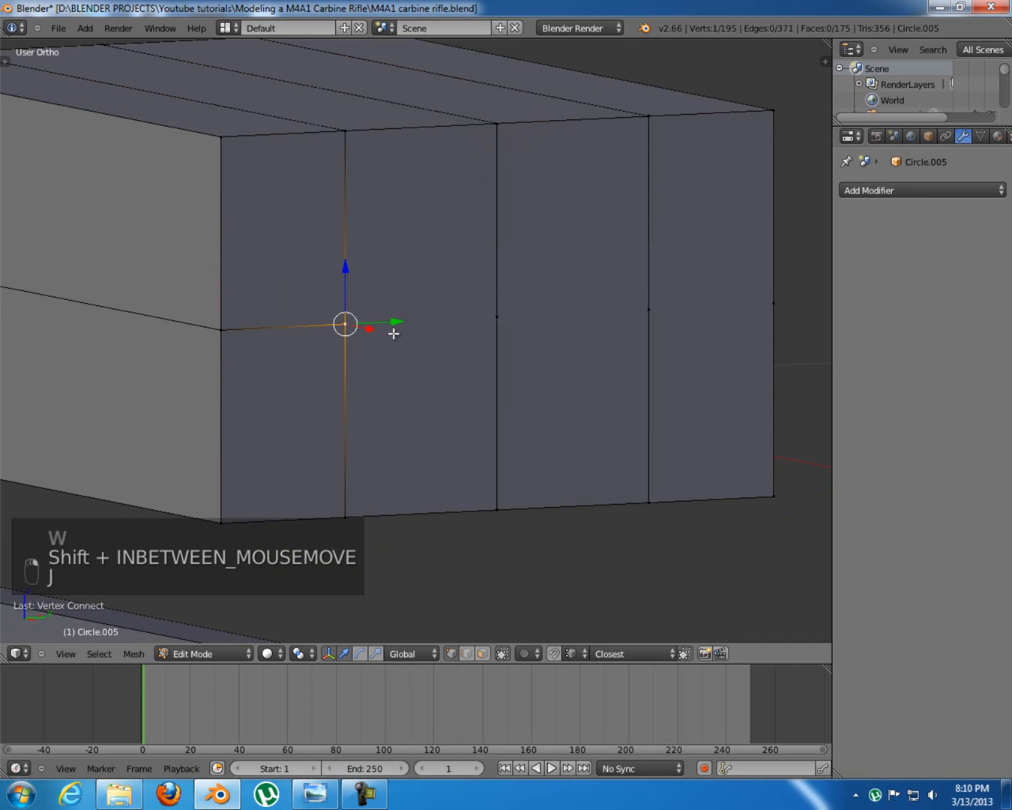
shift+right_click(498, 318)
key(j)
right_click(498, 316)
shift+right_click(646, 307)
key(j)
right_click(645, 307)
shift+right_click(769, 300)
In front view wireframe, add two loop cuts around the block to divide its length into three sections
key(KP_1)
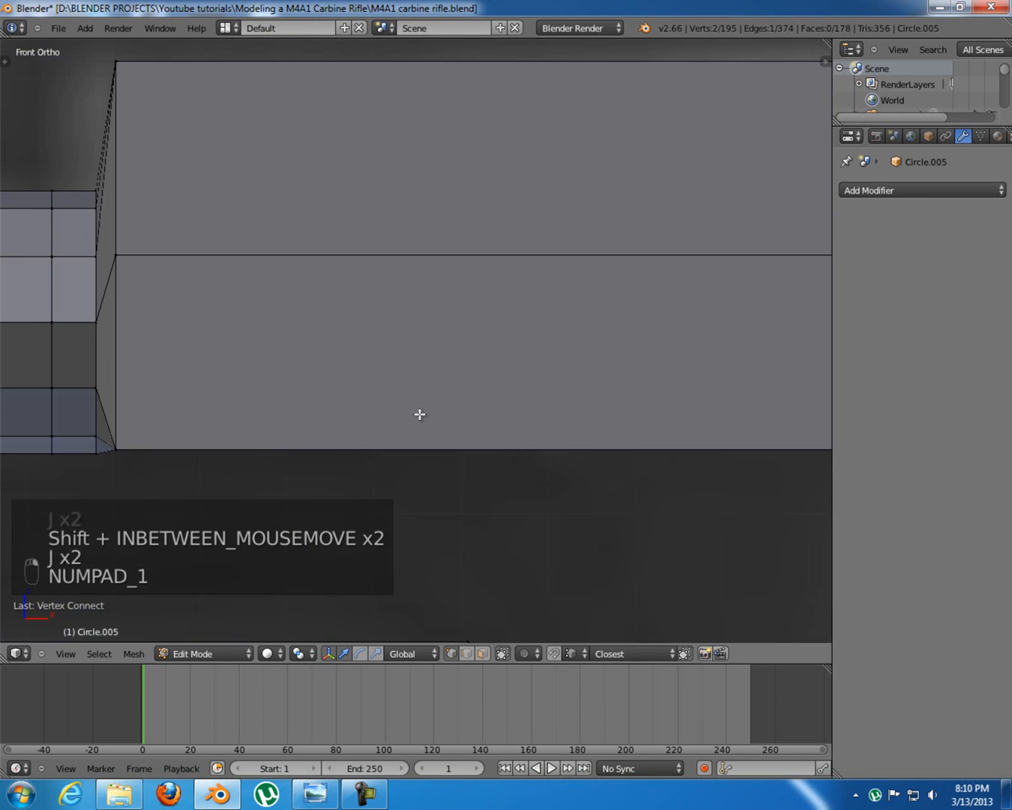
key(a)
scroll(497, 397, down, 6)
key(z)
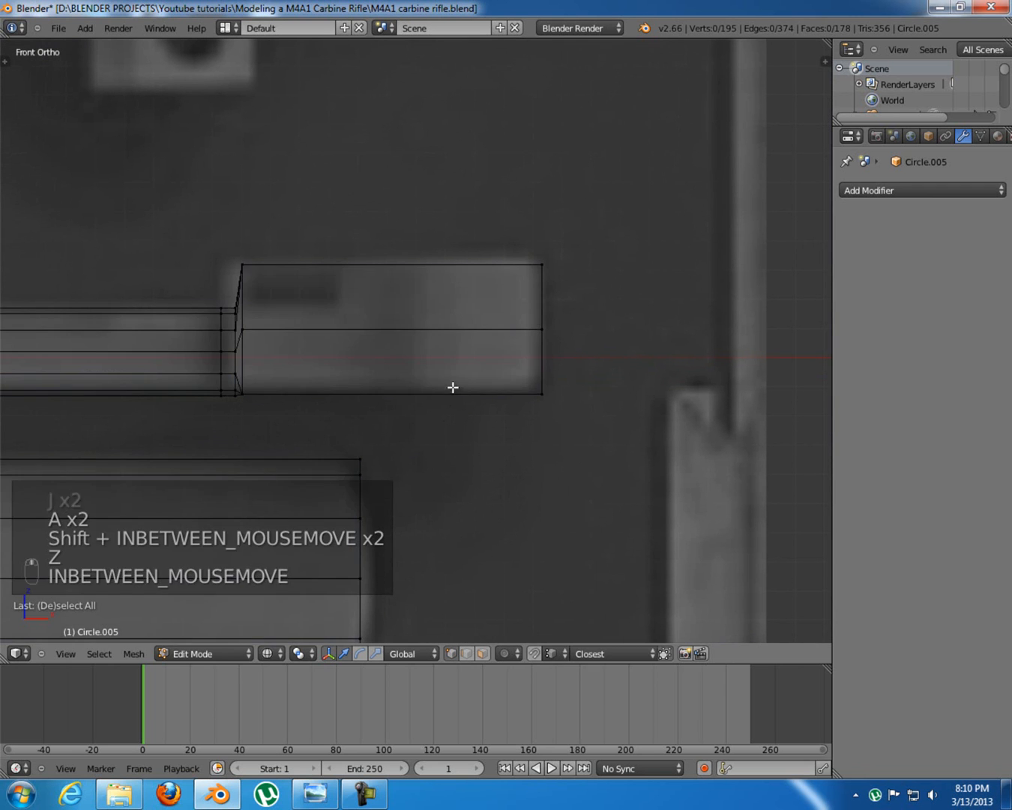
key(z)
key(z)
key(z)
key(ctrl+r)
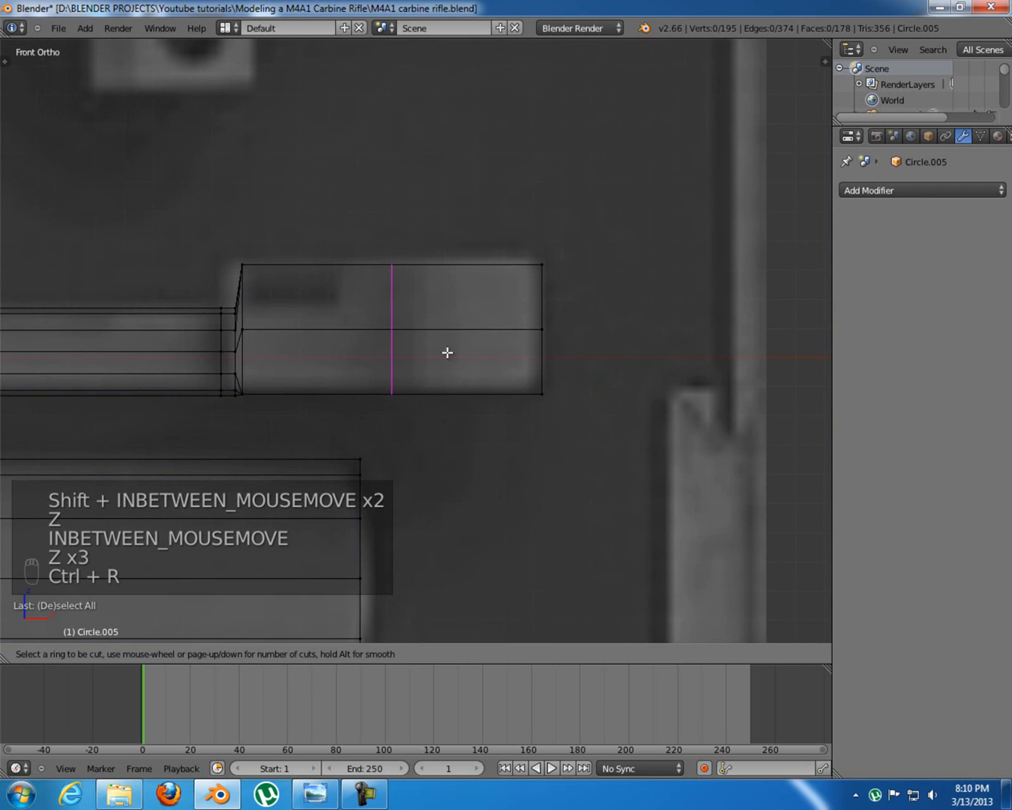
click(396, 318)
click(354, 321)
key(ctrl+r)
click(413, 311)
click(411, 310)
Check the rifle photo, select the four outer side faces of the block's end section in face mode, and switch to top view
middle_drag(463, 292, 406, 361)
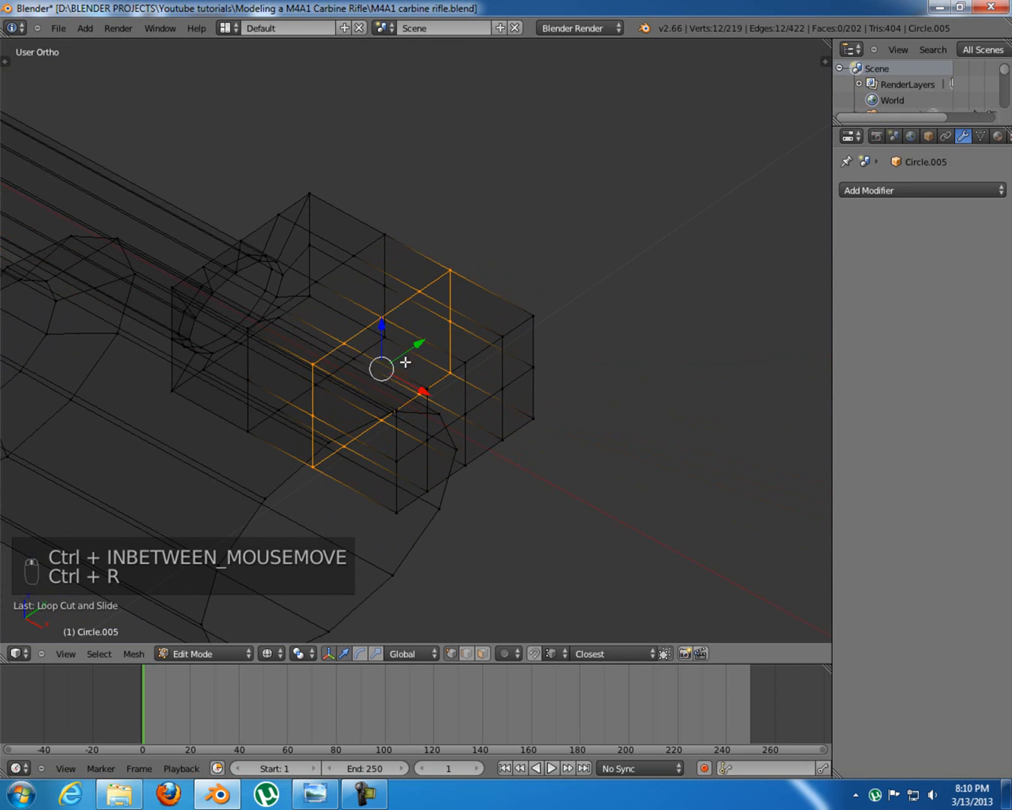
key(ctrl+Tab)
click(383, 395)
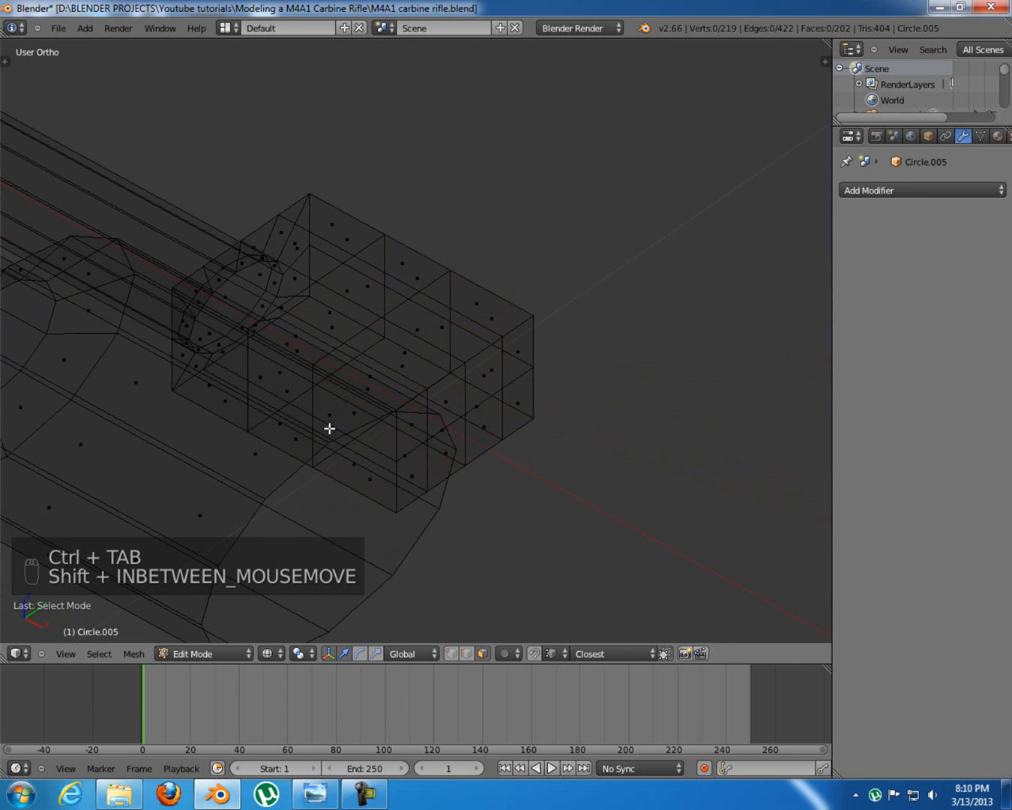
key(z)
shift+middle_drag(376, 407, 447, 354)
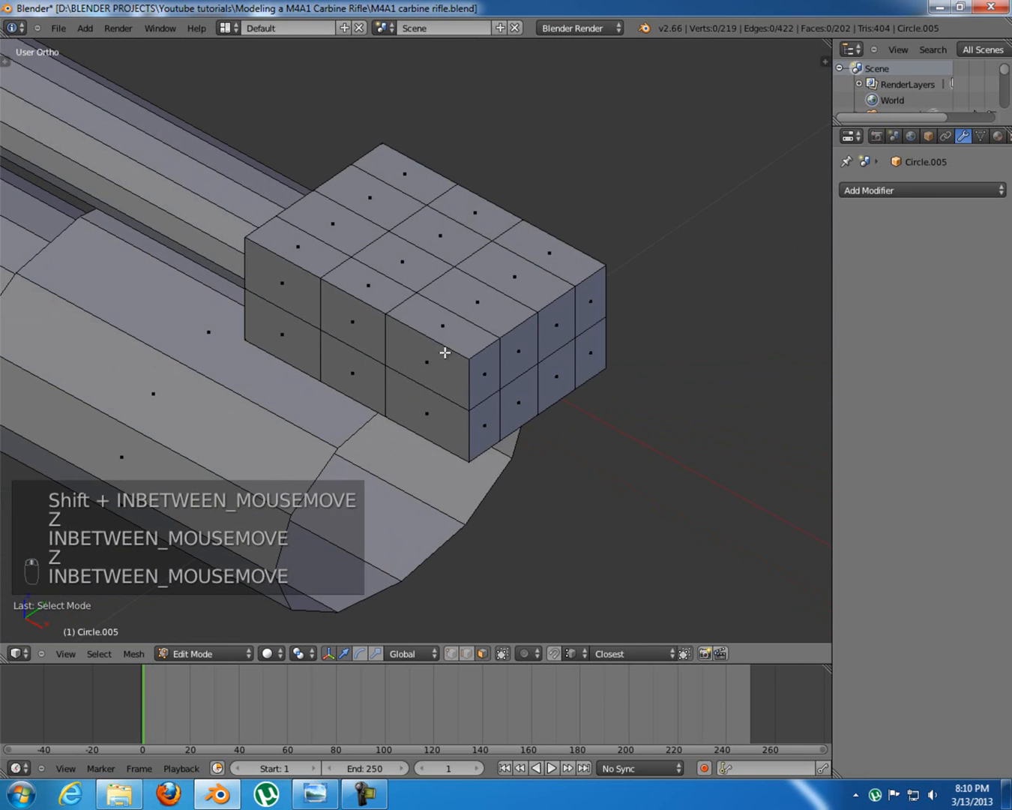
right_click(430, 375)
click(315, 794)
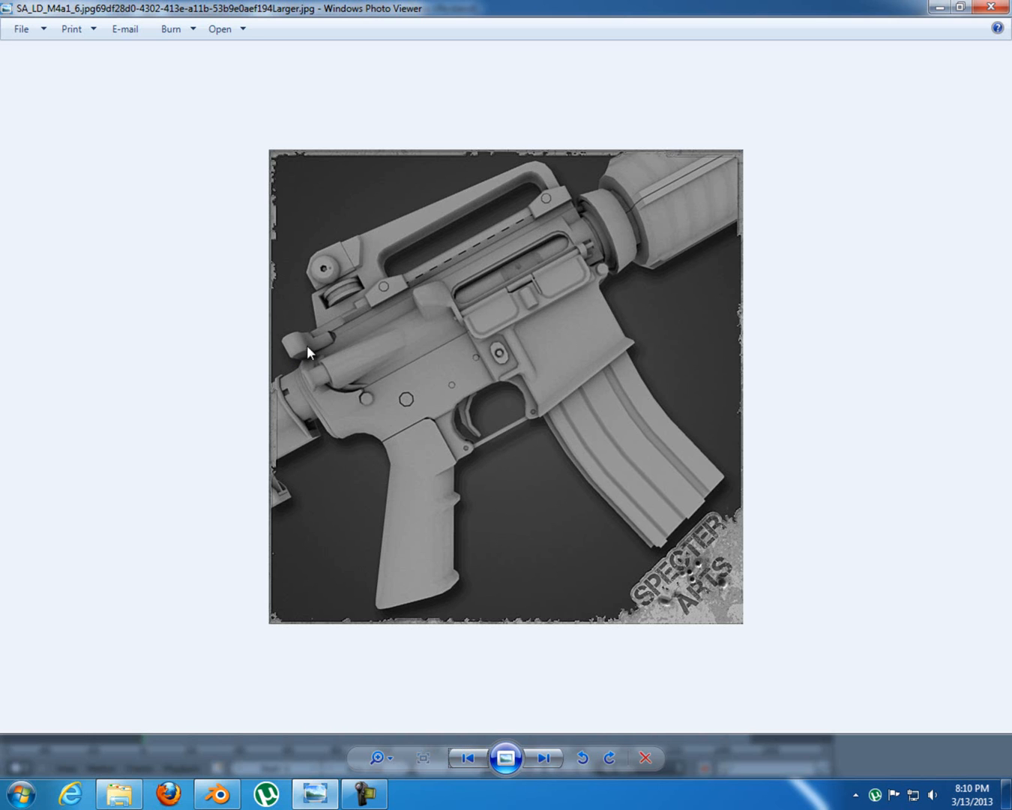
click(315, 794)
middle_drag(469, 301, 375, 297)
shift+click(428, 323)
shift+click(450, 387)
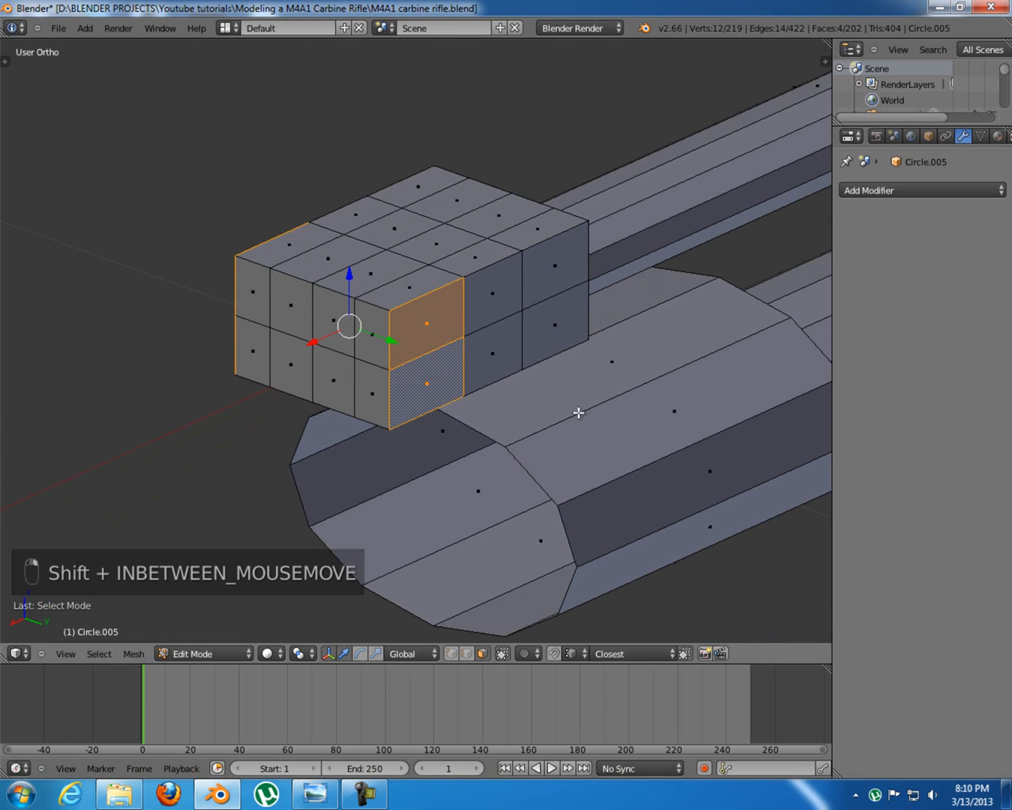
key(KP_7)
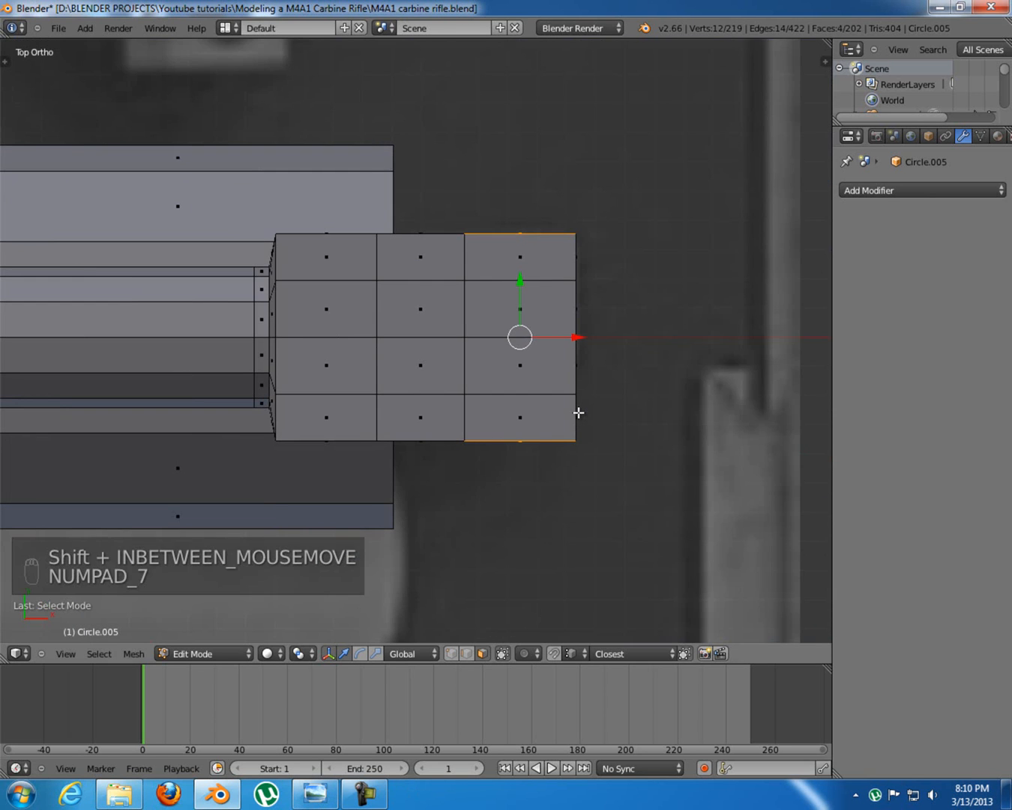
key(s)
key(y)
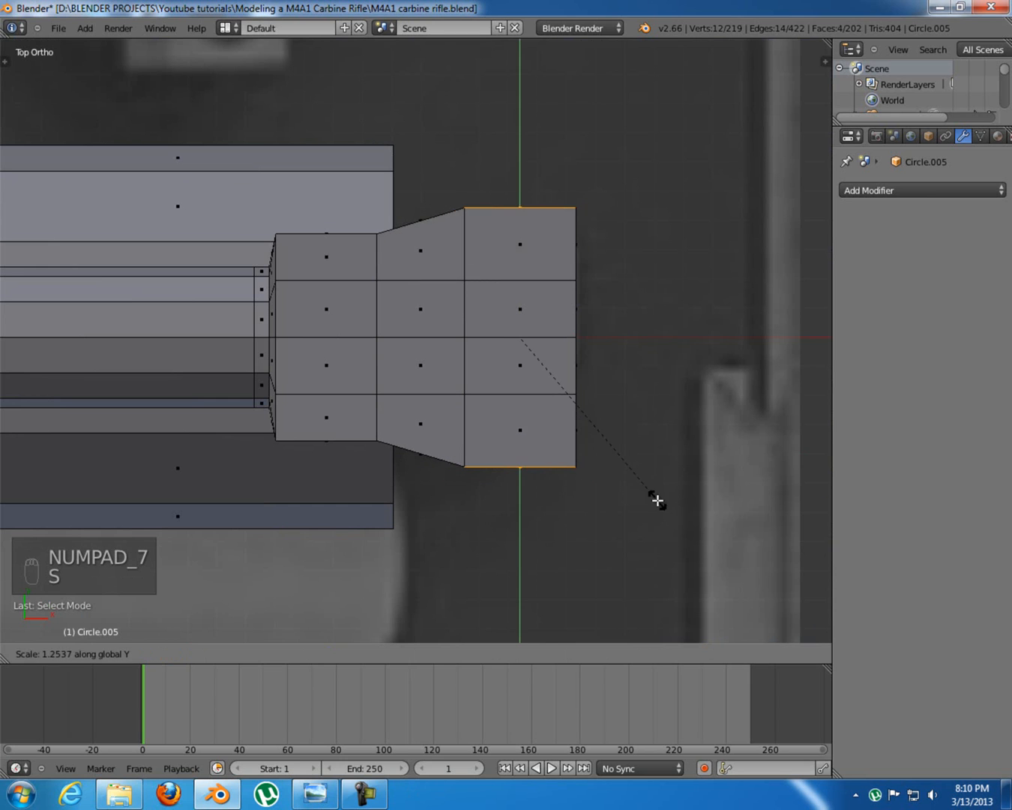
right_click(707, 559)
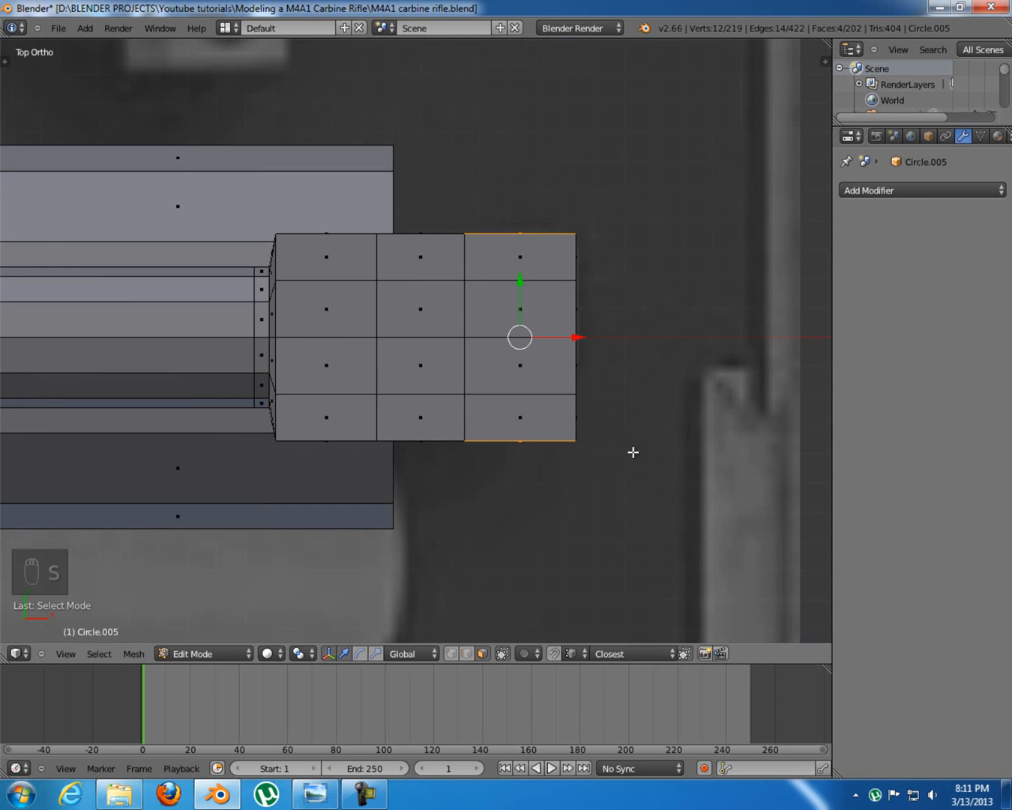
Extrude the four selected side faces in place and scale them outward along Y to form a T-shaped handle
key(e)
right_click(658, 478)
key(s)
key(y)
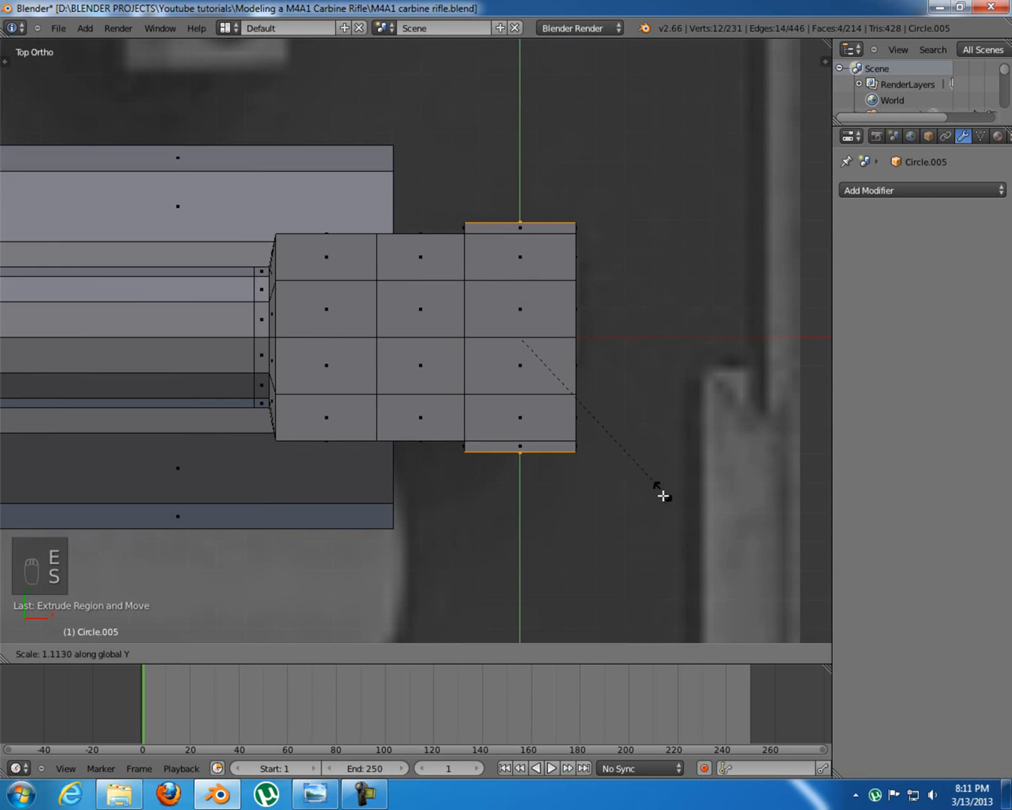
click(748, 58)
Examine the T-shaped handle and whole bolt carrier in Object Mode from several angles and in front view against the reference
middle_drag(727, 61, 540, 39)
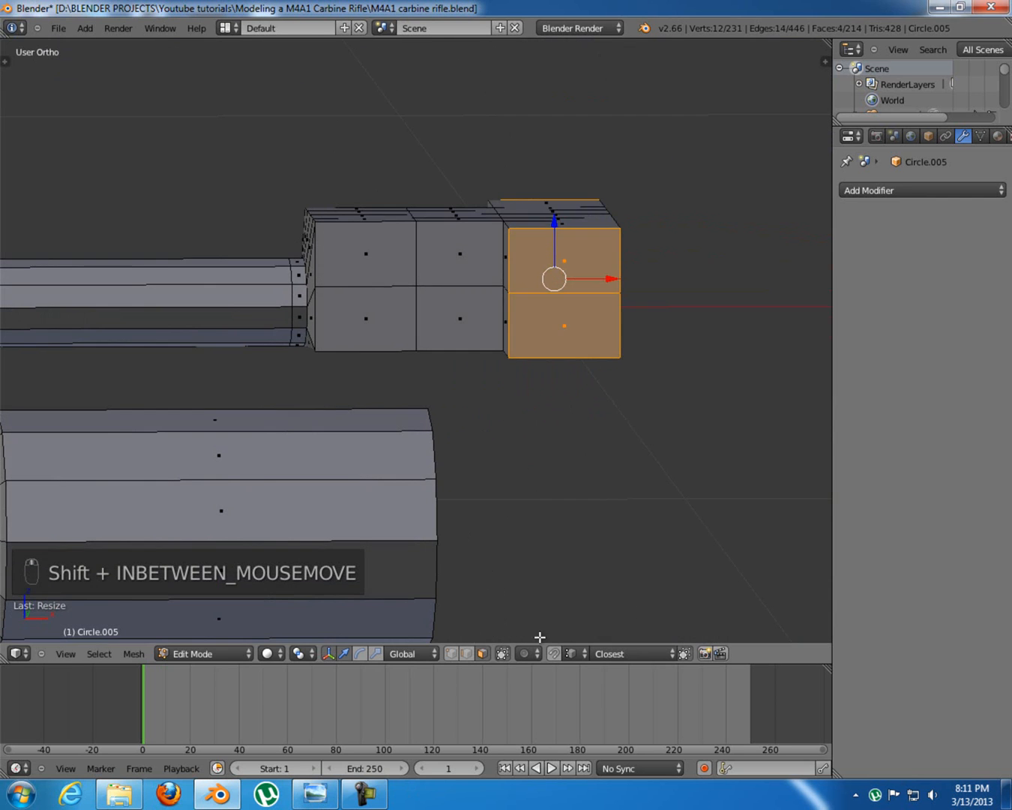
key(Tab)
middle_drag(466, 338, 577, 255)
key(KP_1)
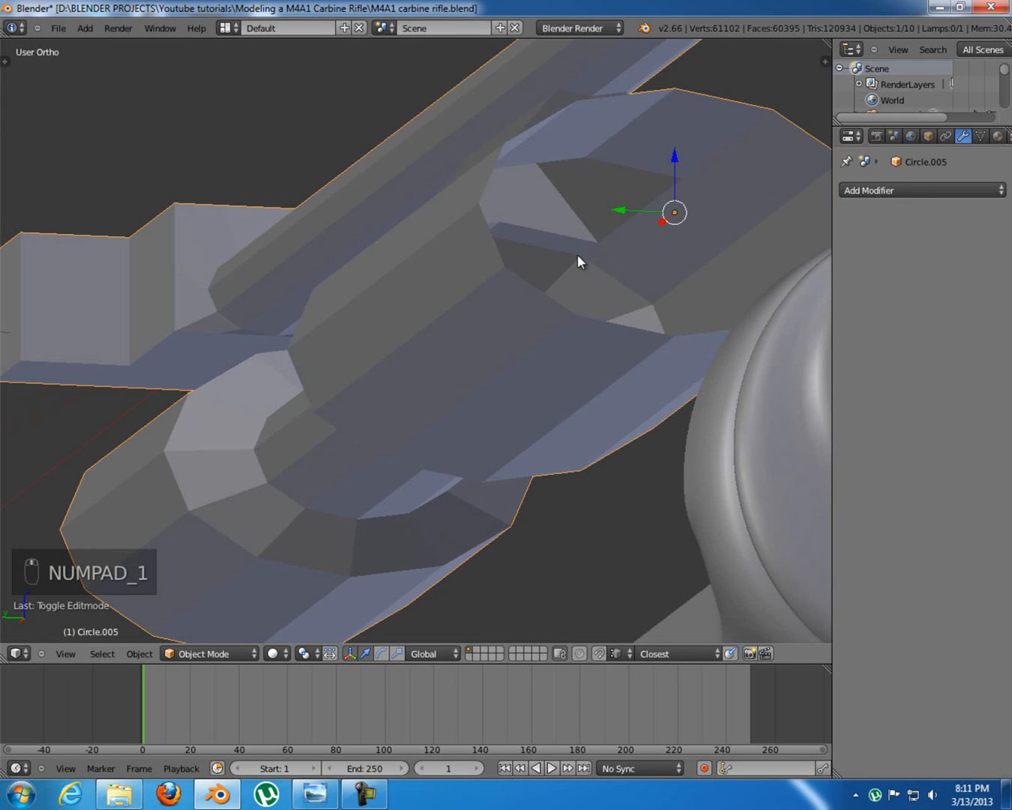
key(KP_1)
scroll(563, 263, down, 5)
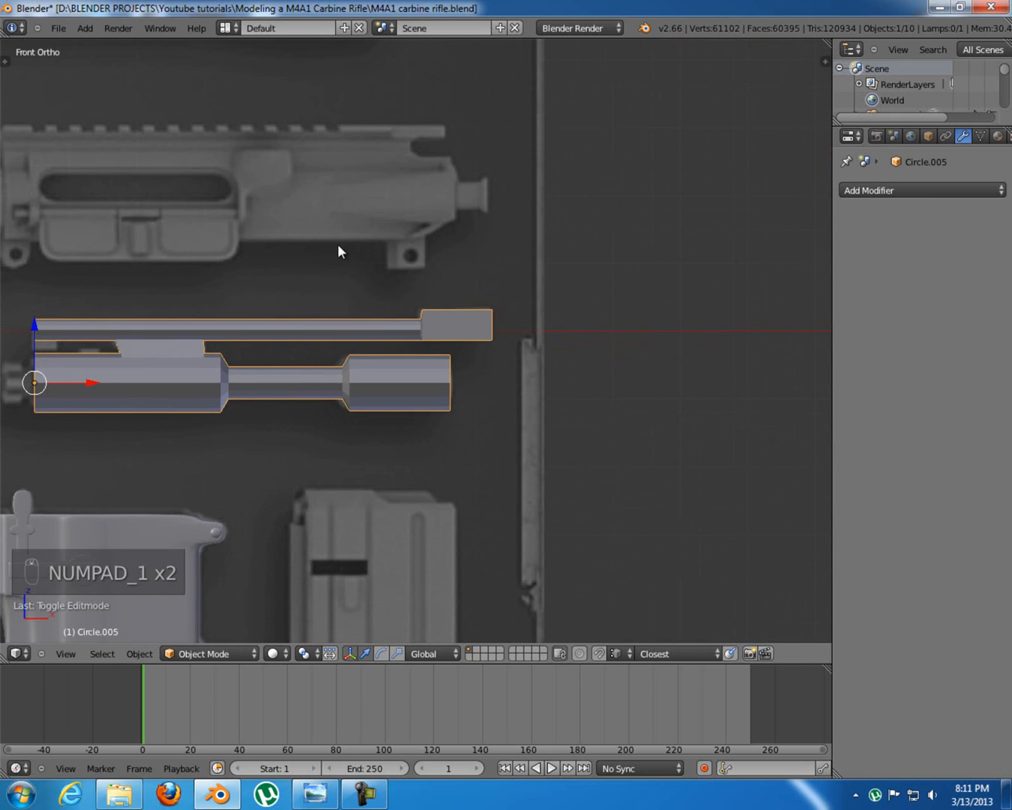
shift+middle_drag(279, 321, 400, 286)
shift+middle_drag(454, 326, 570, 309)
key(Tab)
key(Tab)
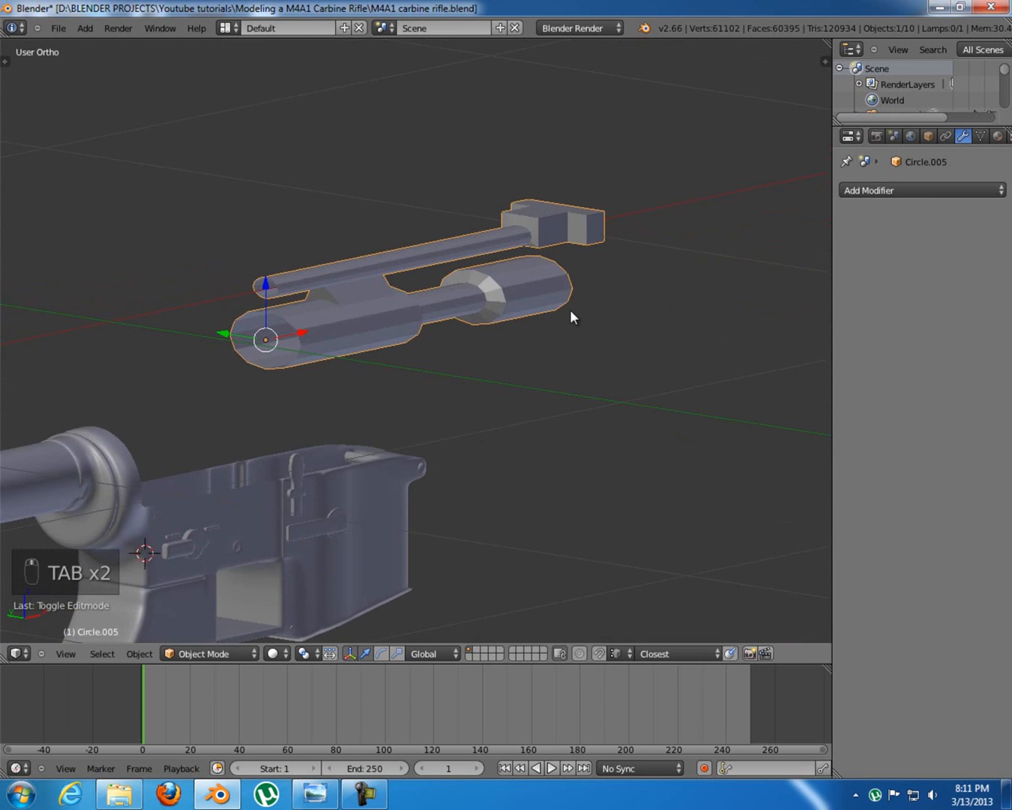
Add a Subdivision Surface modifier to the bolt carrier and set its shading to smooth
click(950, 189)
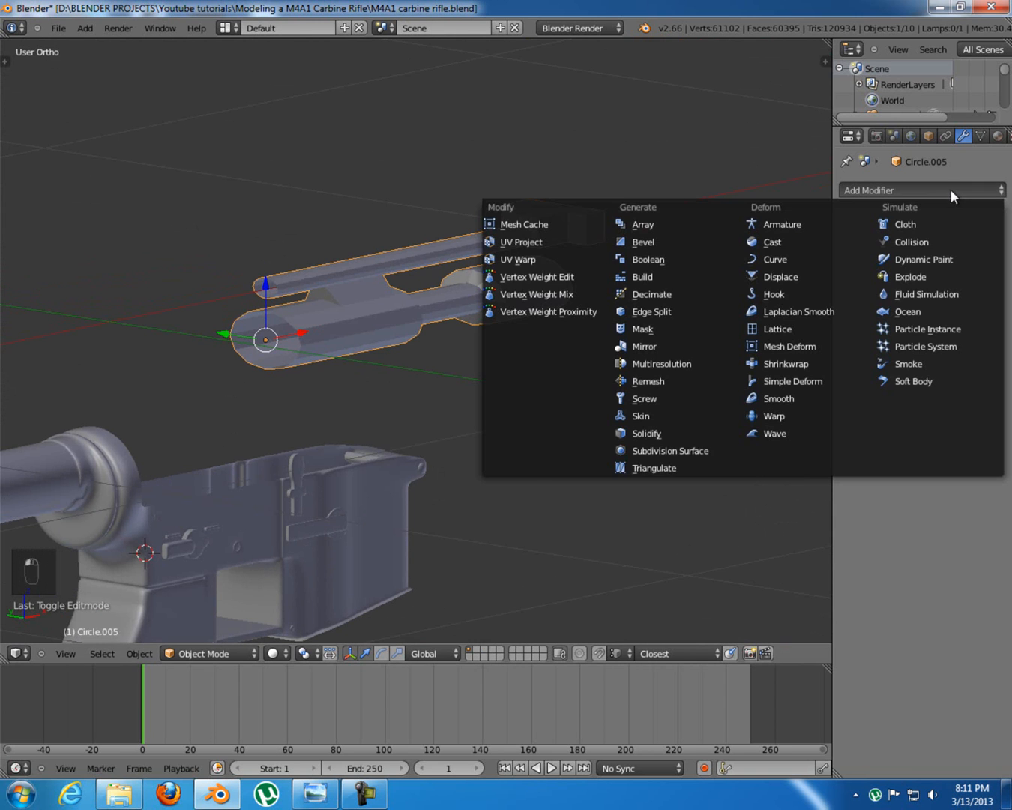
click(702, 452)
middle_drag(614, 294, 538, 309)
key(t)
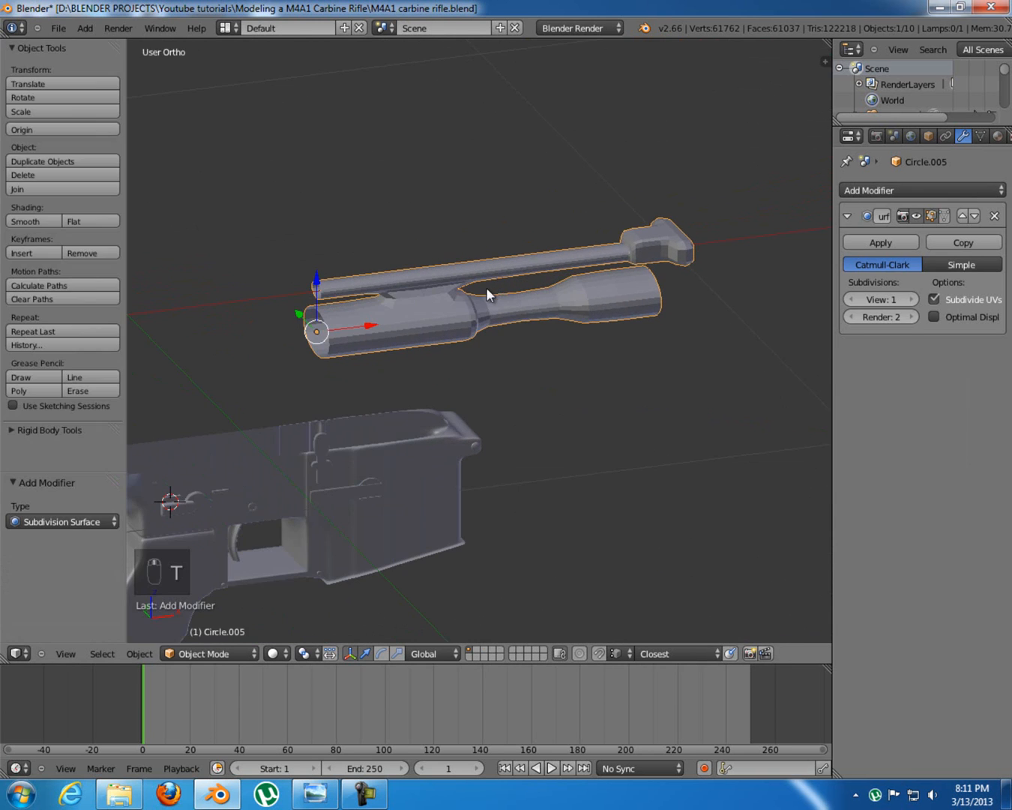
click(38, 221)
key(t)
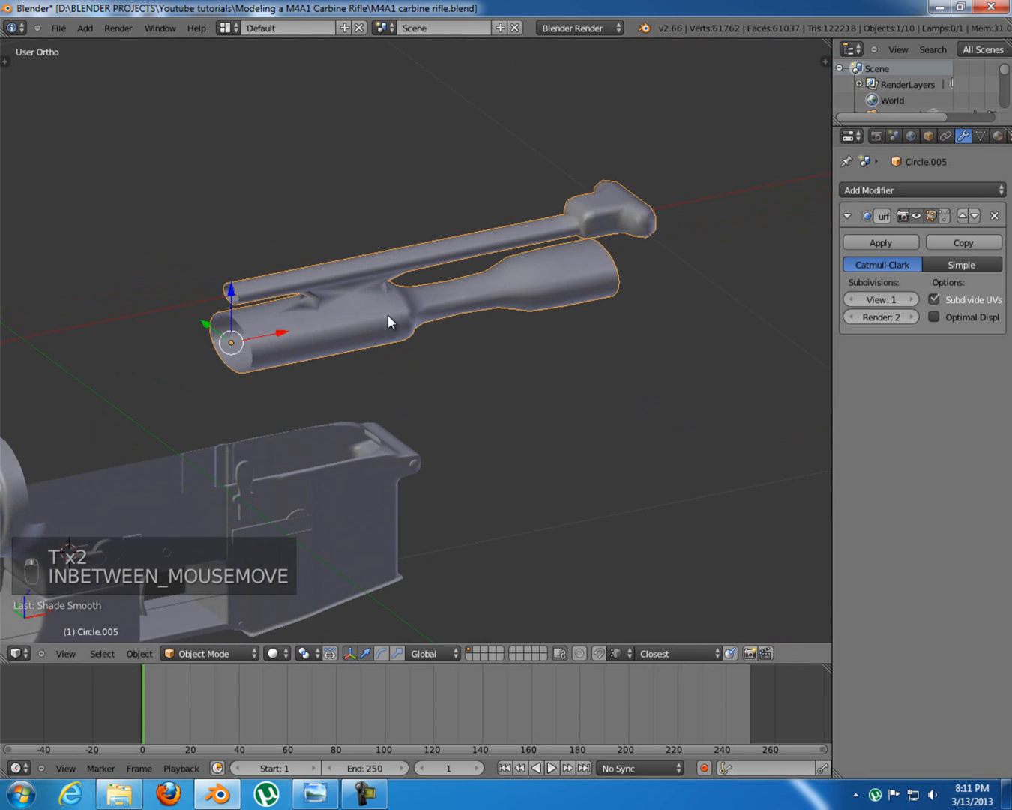
In Edit Mode, select the entire bolt carrier mesh and recalculate its normals to be consistent
scroll(388, 314, up, 4)
key(Tab)
shift+middle_drag(303, 273, 414, 293)
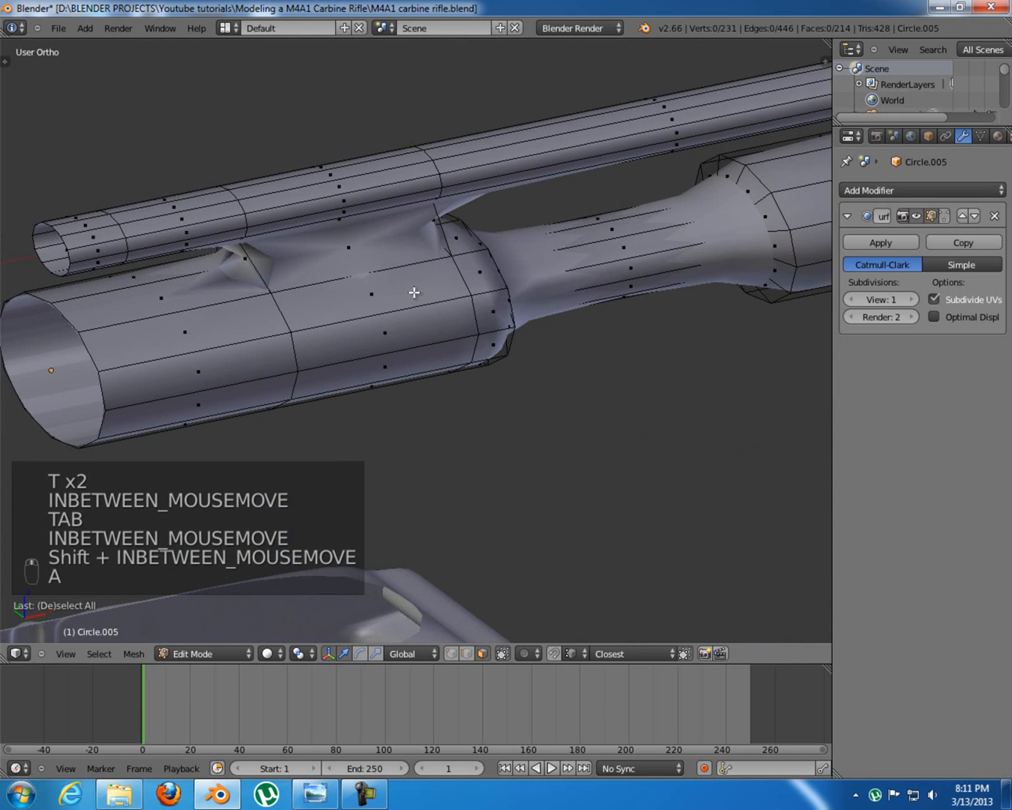
key(a)
key(a)
key(a)
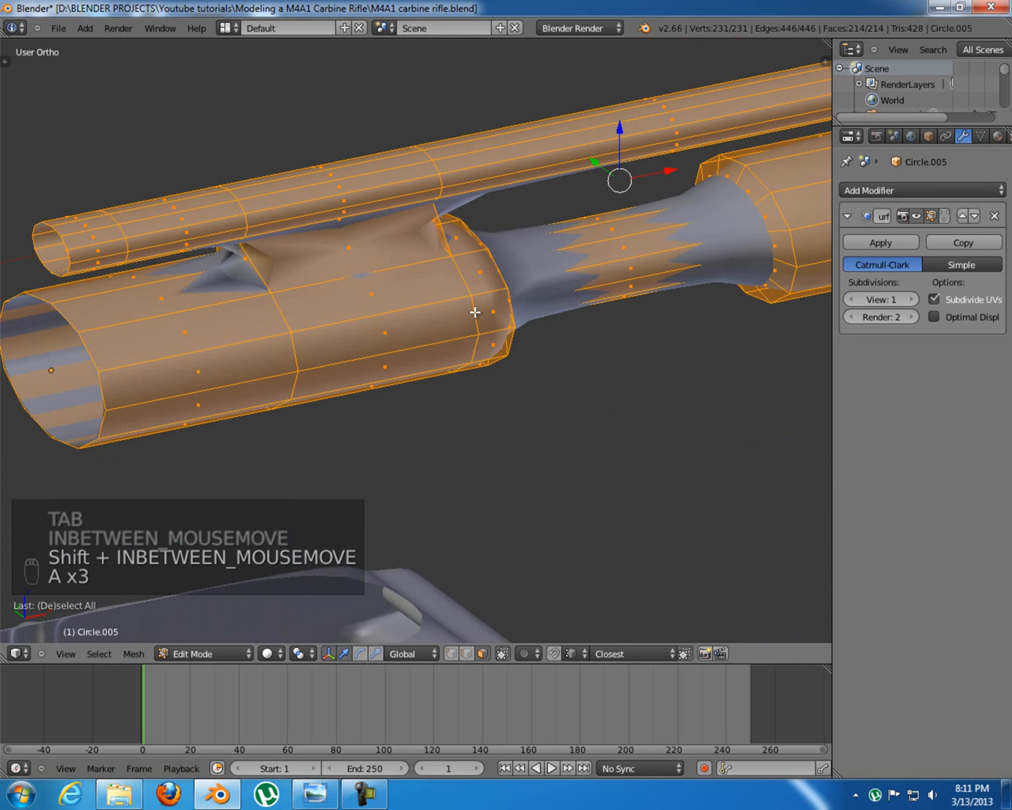
key(ctrl+n)
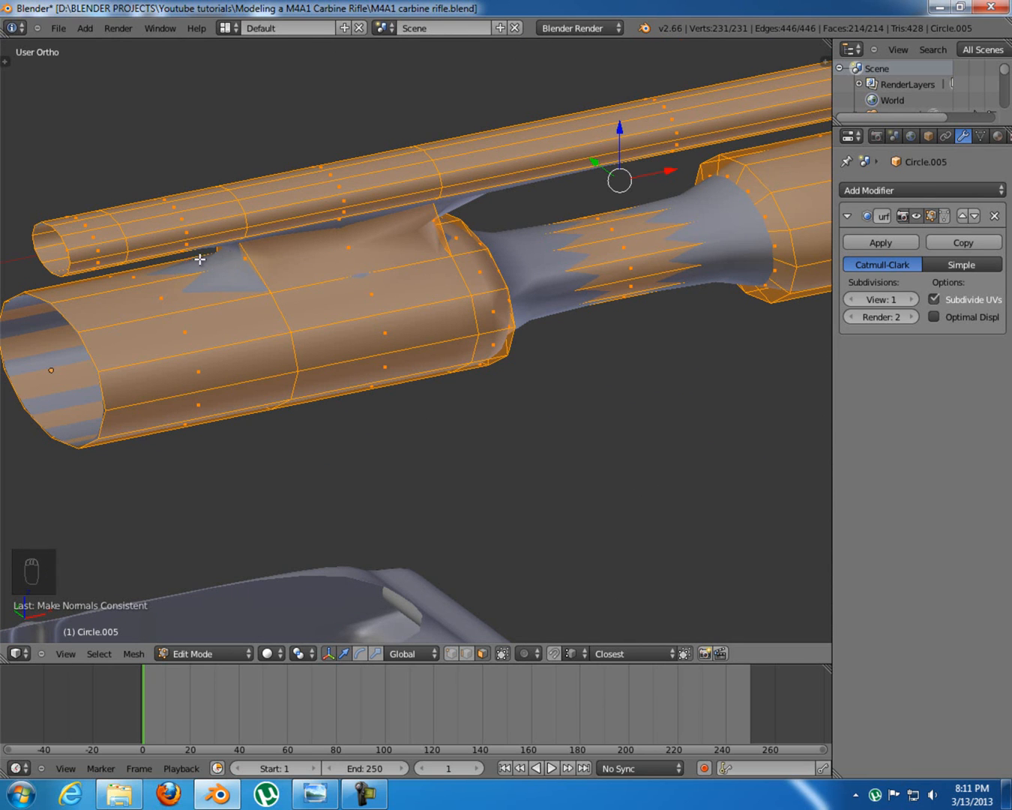
Inspect the smoothed bolt carrier around the connecting block, narrow neck and T-shaped handle in Edit and Object Mode
shift+middle_drag(235, 247, 328, 285)
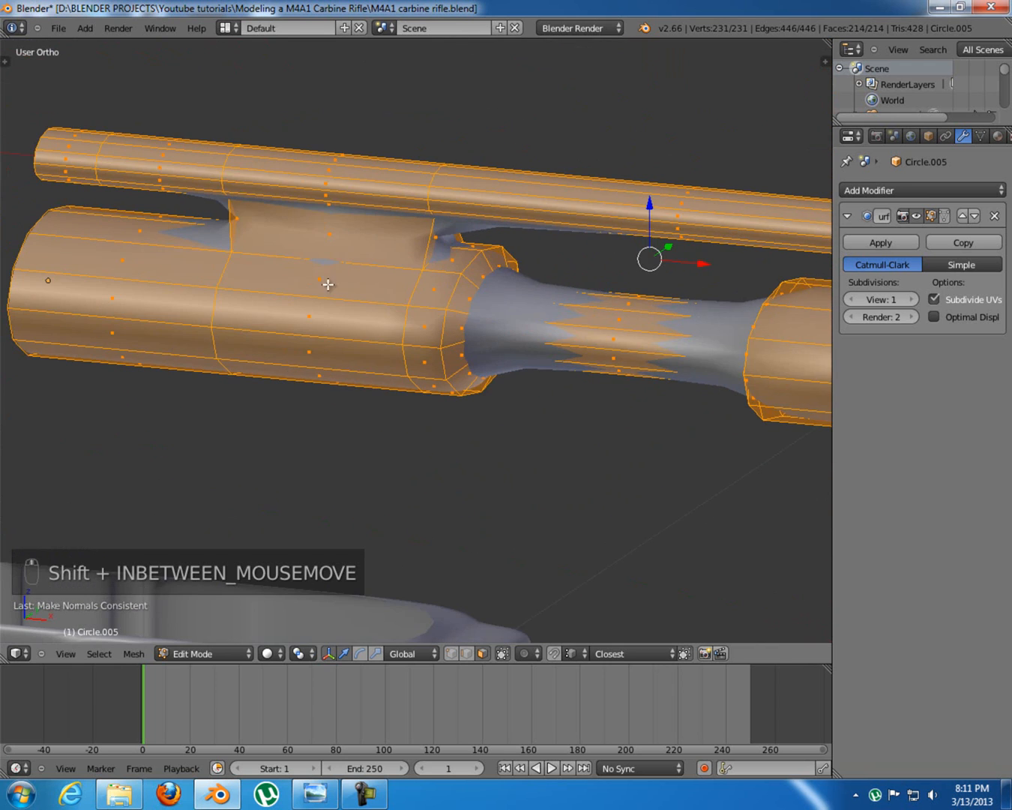
middle_drag(246, 223, 512, 287)
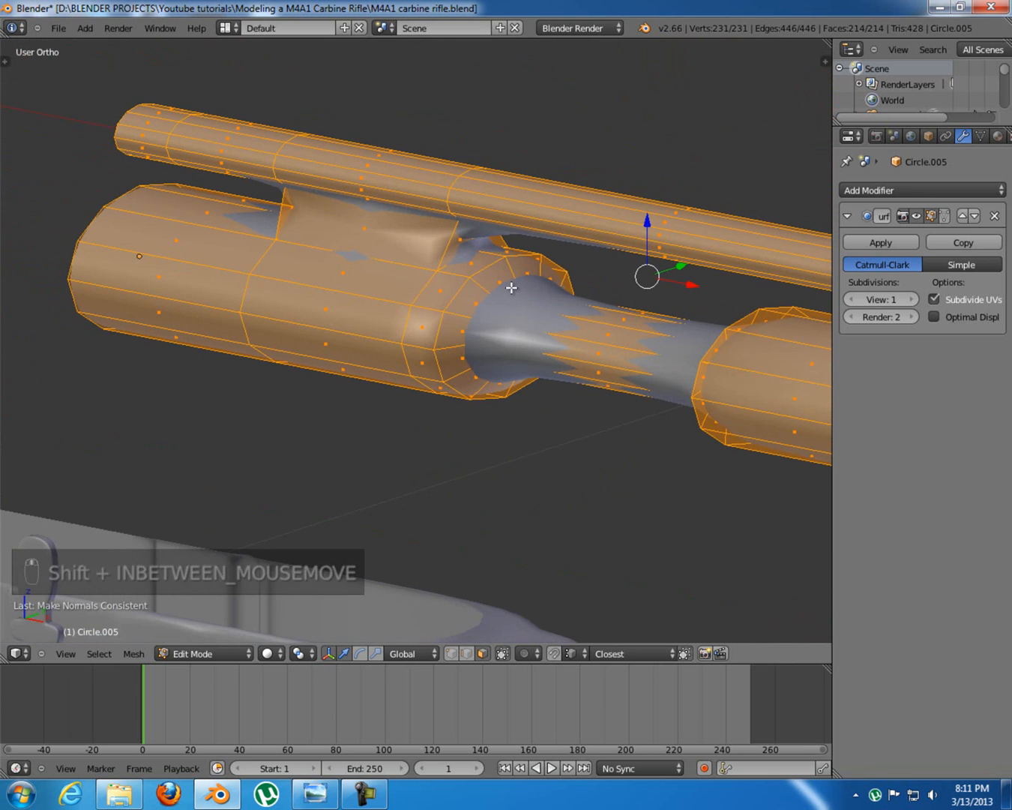
key(KP_1)
scroll(420, 316, down, 6)
scroll(537, 331, down, 2)
key(Tab)
middle_drag(472, 337, 560, 353)
key(Tab)
middle_drag(604, 260, 466, 333)
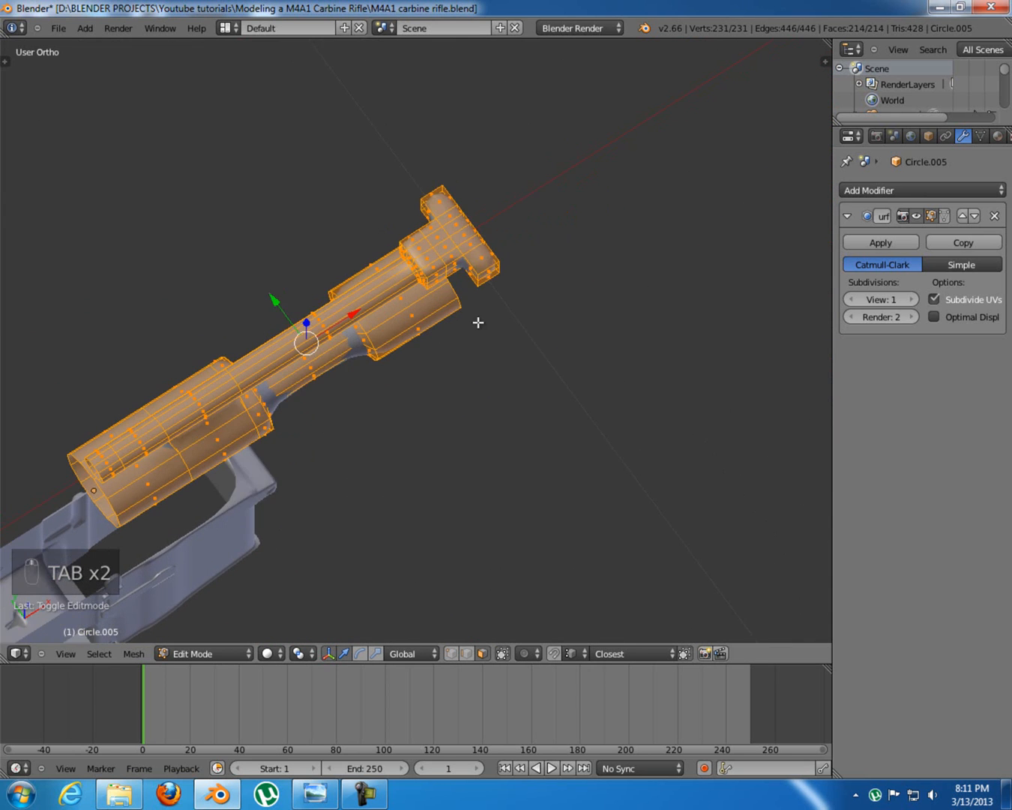
Switch to vertex selection and add an edge loop close to one end of the T-shaped handle's crossbar
scroll(535, 312, up, 4)
shift+middle_drag(572, 224, 510, 322)
middle_drag(418, 308, 217, 246)
shift+middle_drag(541, 416, 485, 346)
scroll(483, 352, up, 4)
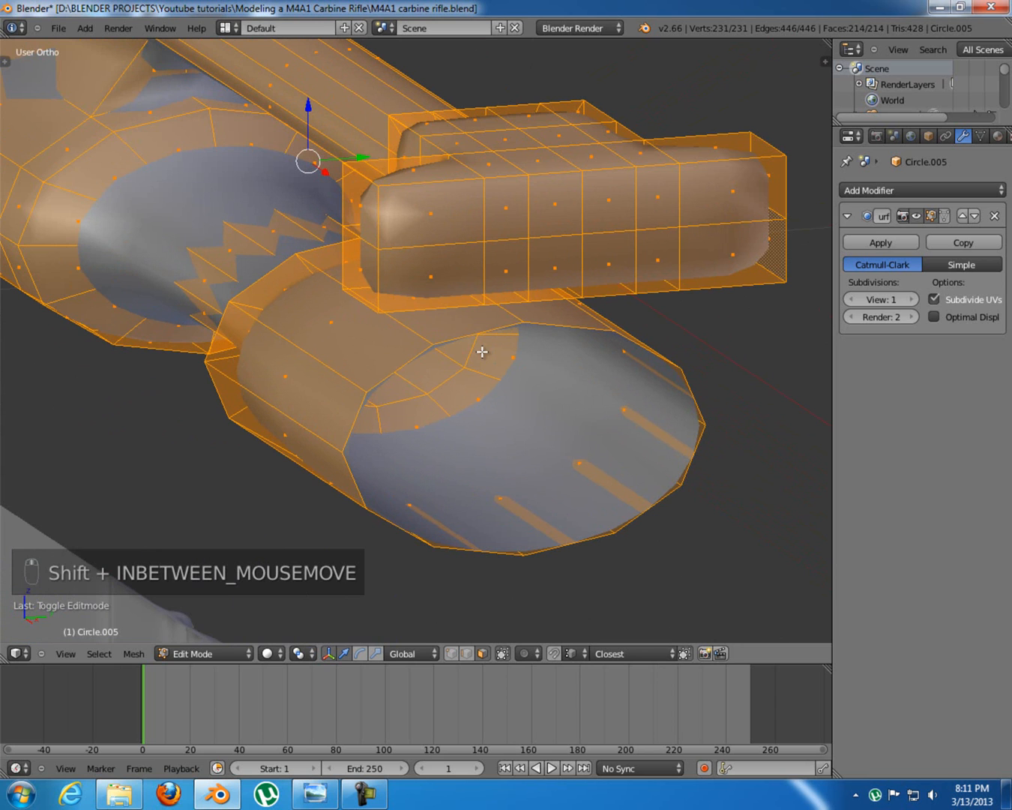
key(ctrl+Tab)
click(457, 336)
shift+middle_drag(474, 265, 461, 335)
key(ctrl+r)
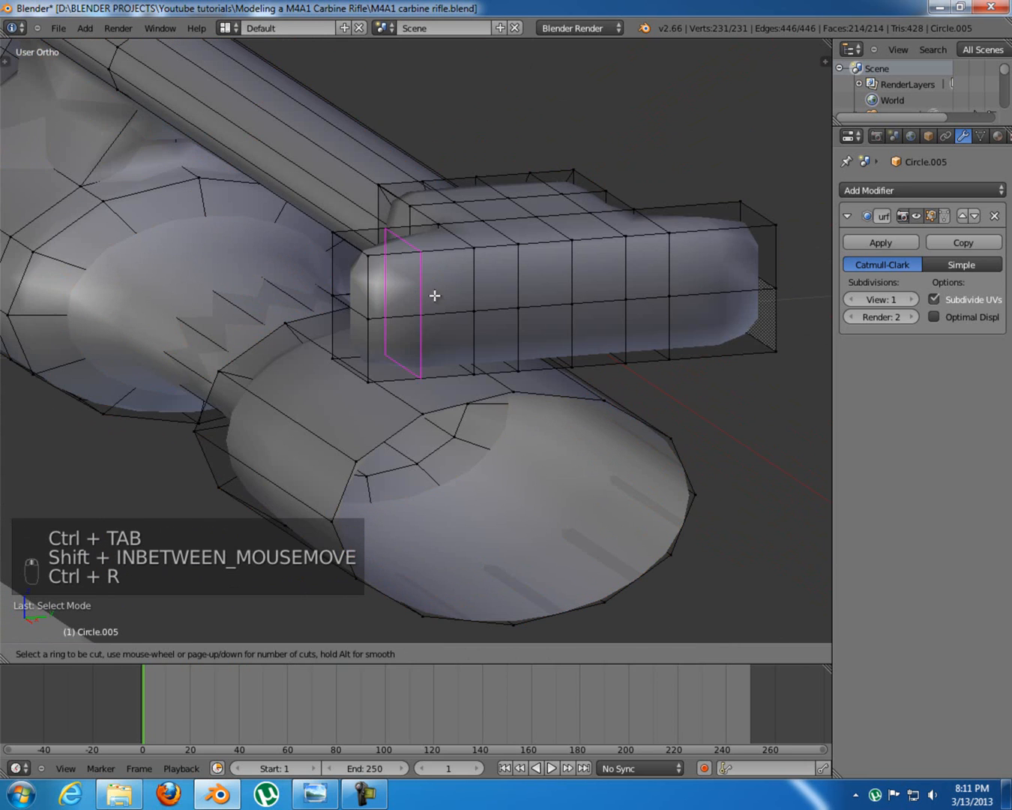
click(398, 258)
click(428, 262)
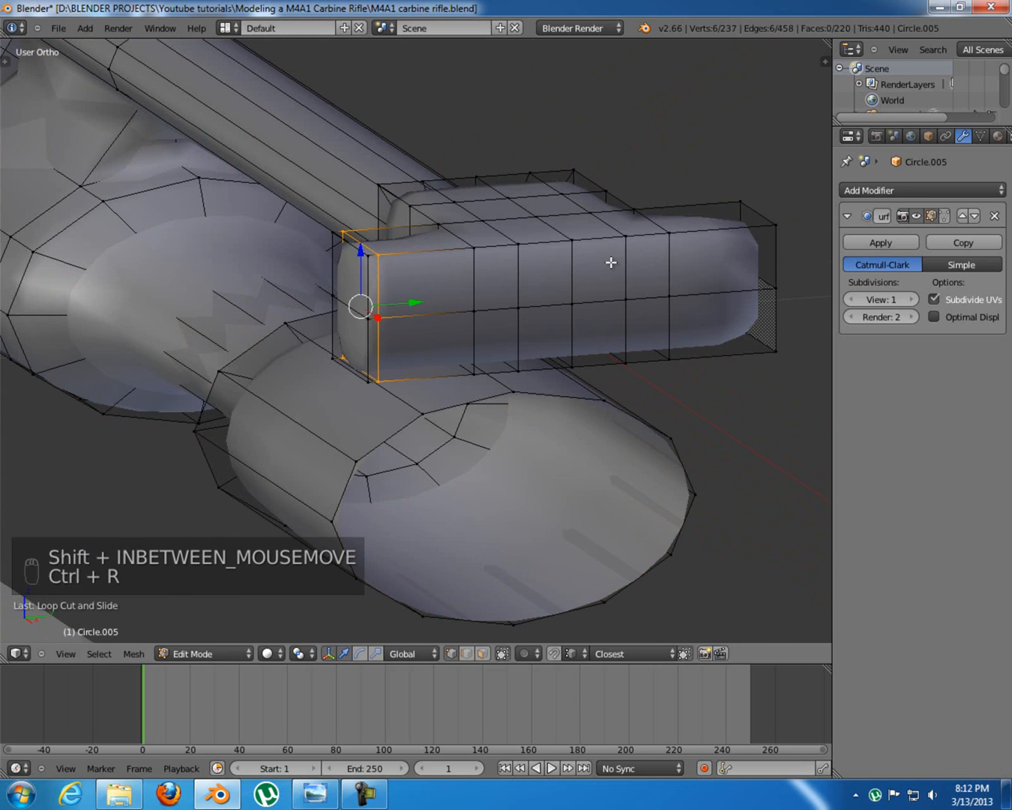
Add a matching edge loop close to the opposite end of the handle's crossbar and return to Object Mode
key(ctrl+r)
click(720, 229)
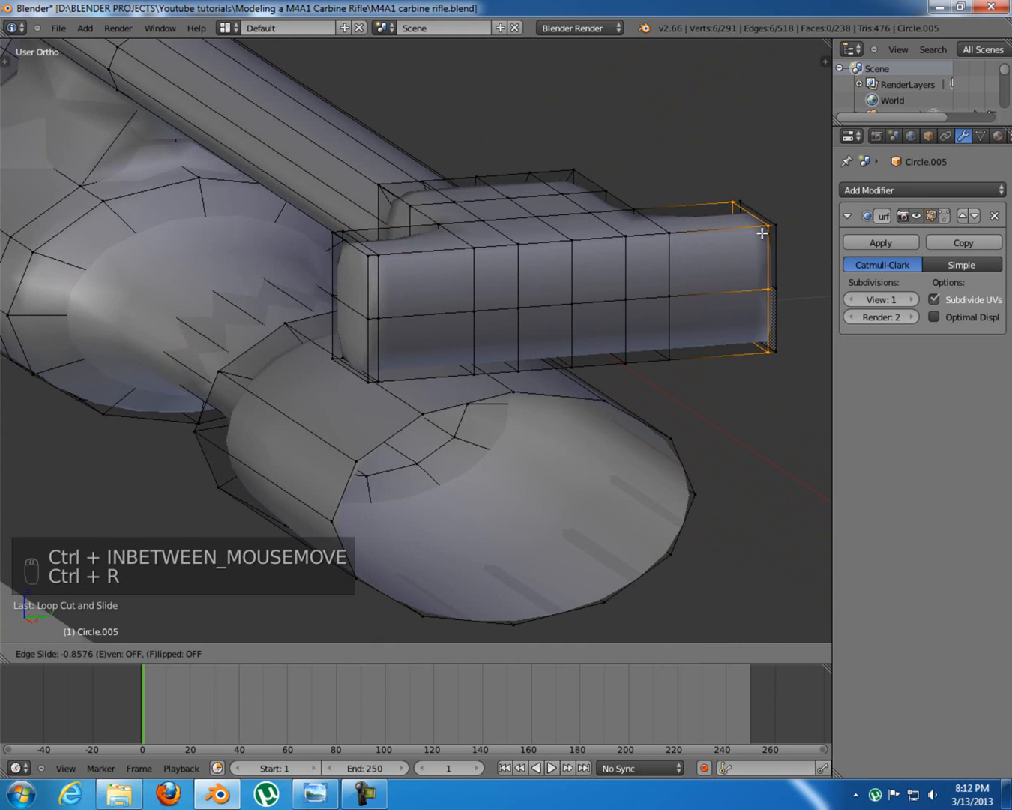
click(763, 231)
key(Tab)
Unhide all hidden rifle parts in front view and clear the selection
mouse_move(303, 373)
middle_down()
mouse_move(442, 368)
mouse_move(584, 381)
mouse_move(445, 418)
mouse_move(340, 412)
mouse_move(340, 393)
mouse_move(322, 372)
middle_up()
scroll(584, 381, down, 4)
key(KP_1)
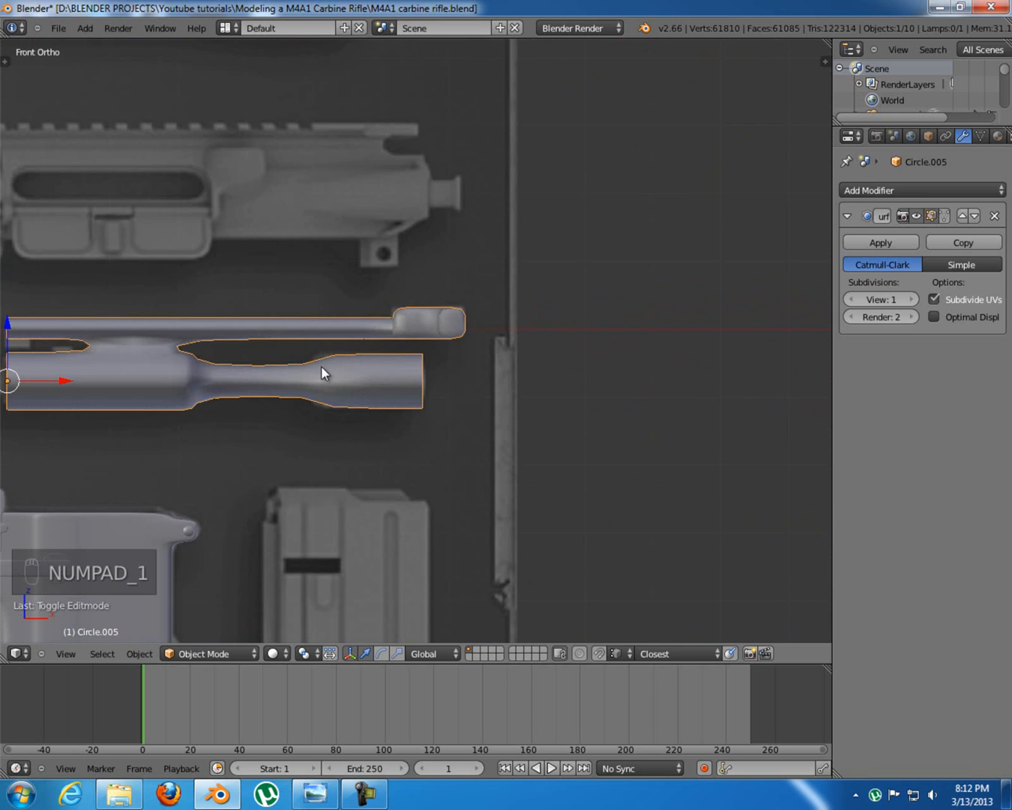
shift+middle_drag(248, 378, 476, 353)
scroll(475, 353, down, 8)
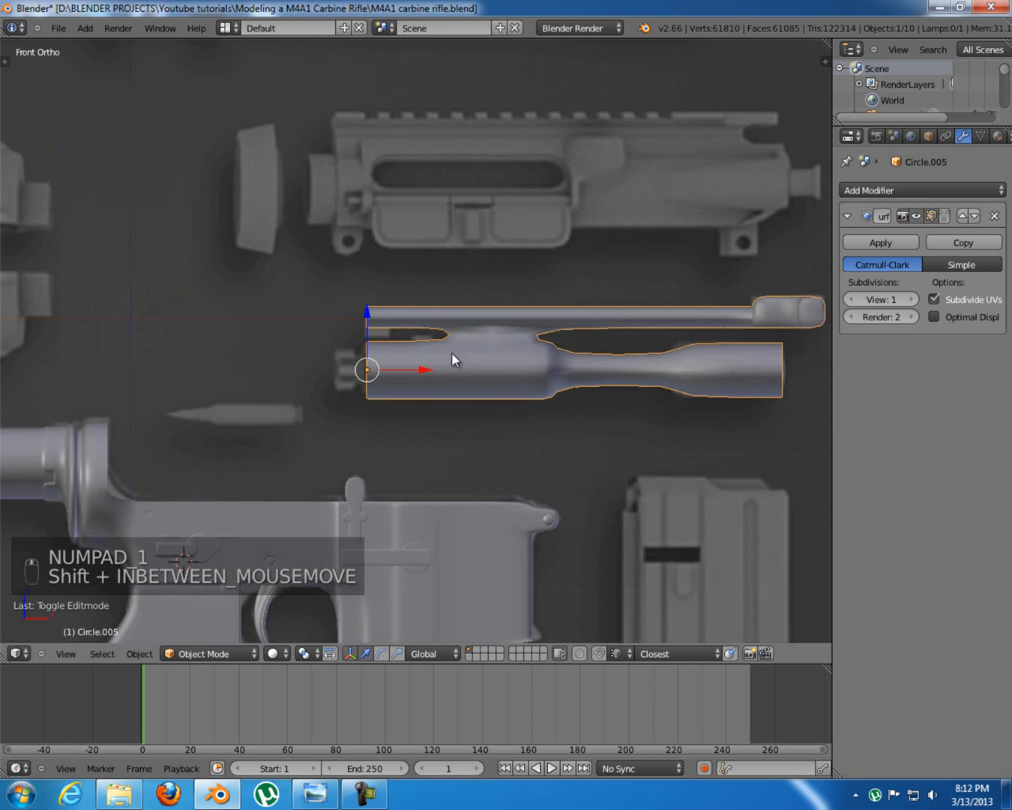
scroll(498, 396, up, 3)
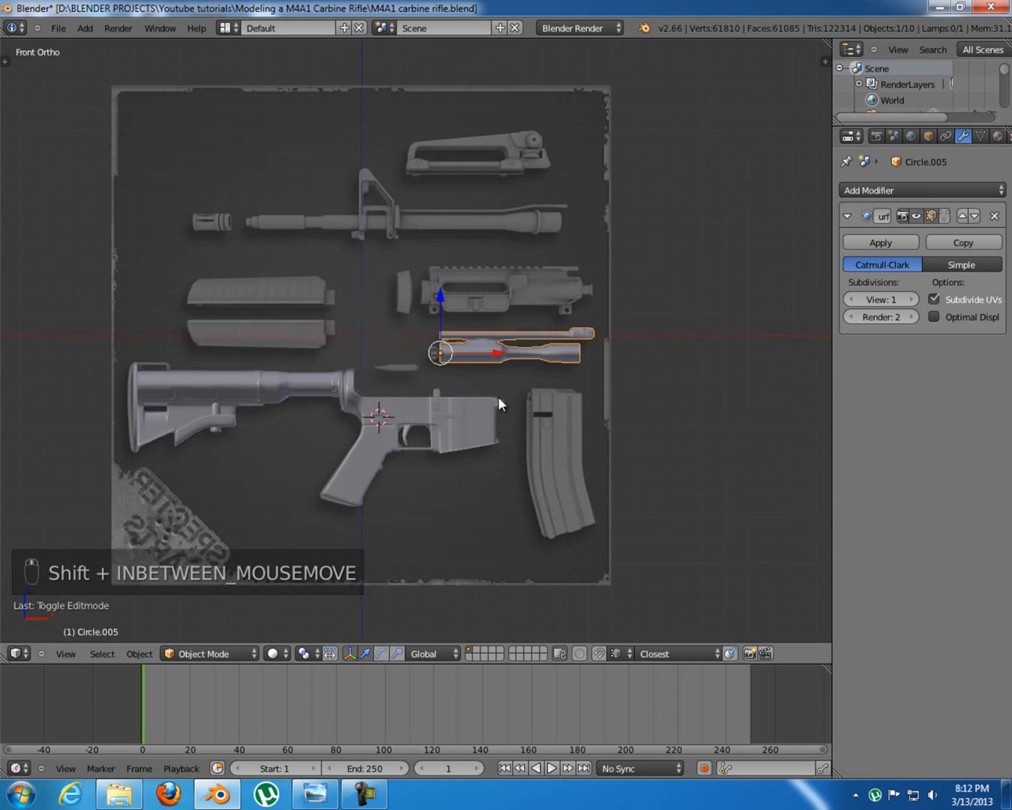
key(alt+h)
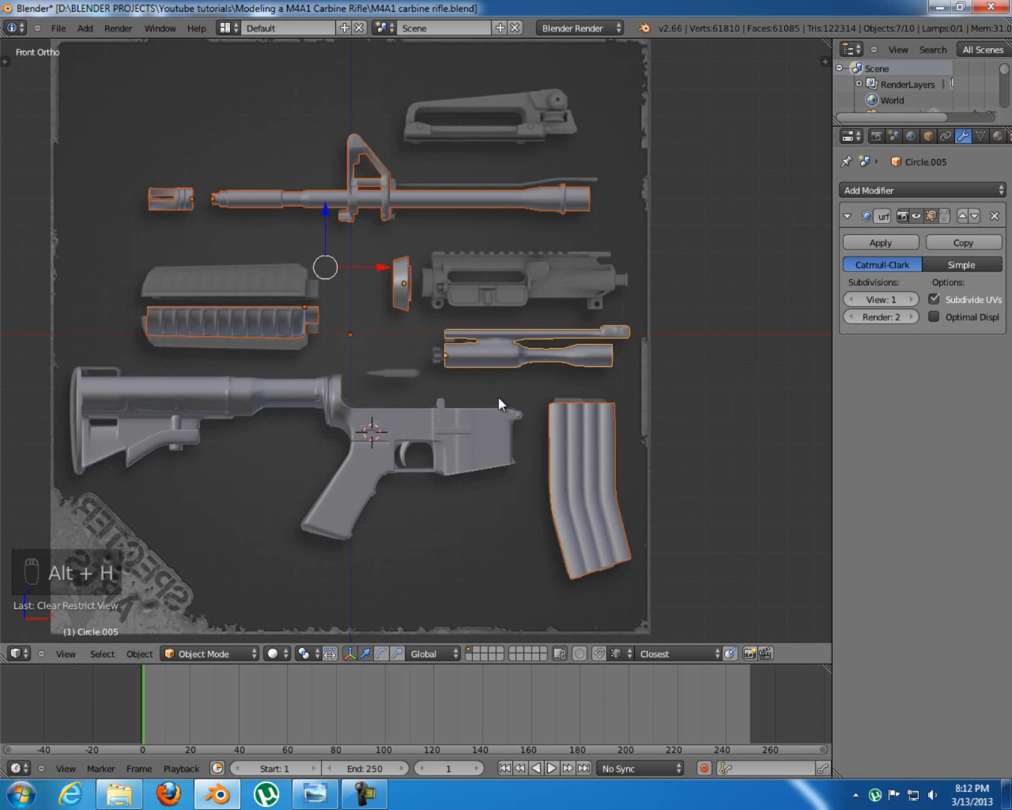
key(a)
Examine the lower handguard and the other modelled parts against the reference image in front view
right_click(269, 314)
key(Tab)
key(a)
key(a)
key(Tab)
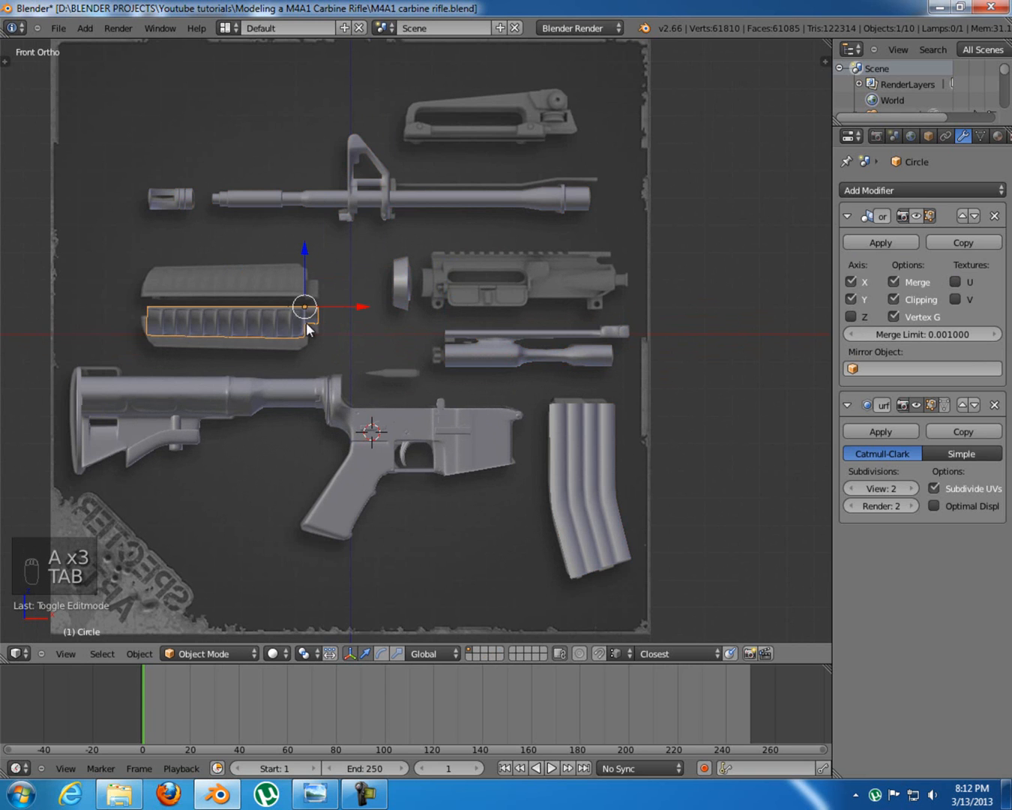
shift+middle_drag(484, 348, 477, 357)
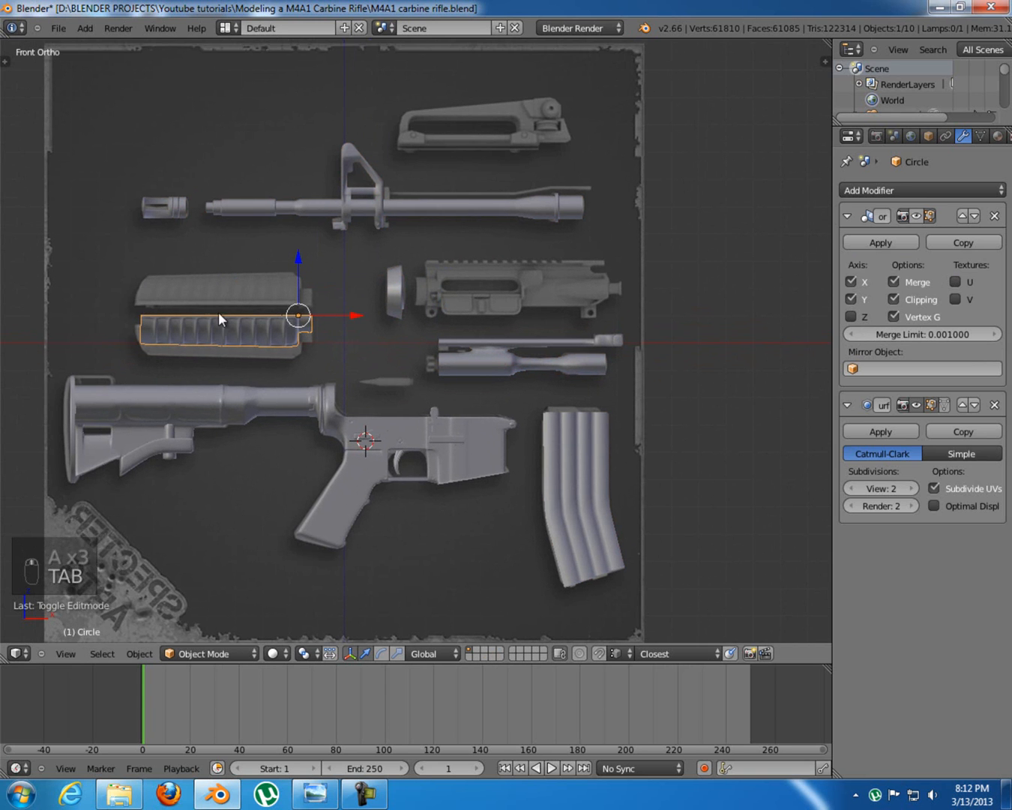
shift+middle_drag(217, 312, 279, 312)
scroll(268, 317, up, 3)
shift+middle_drag(608, 336, 482, 318)
scroll(482, 316, down, 1)
scroll(484, 324, down, 2)
key(a)
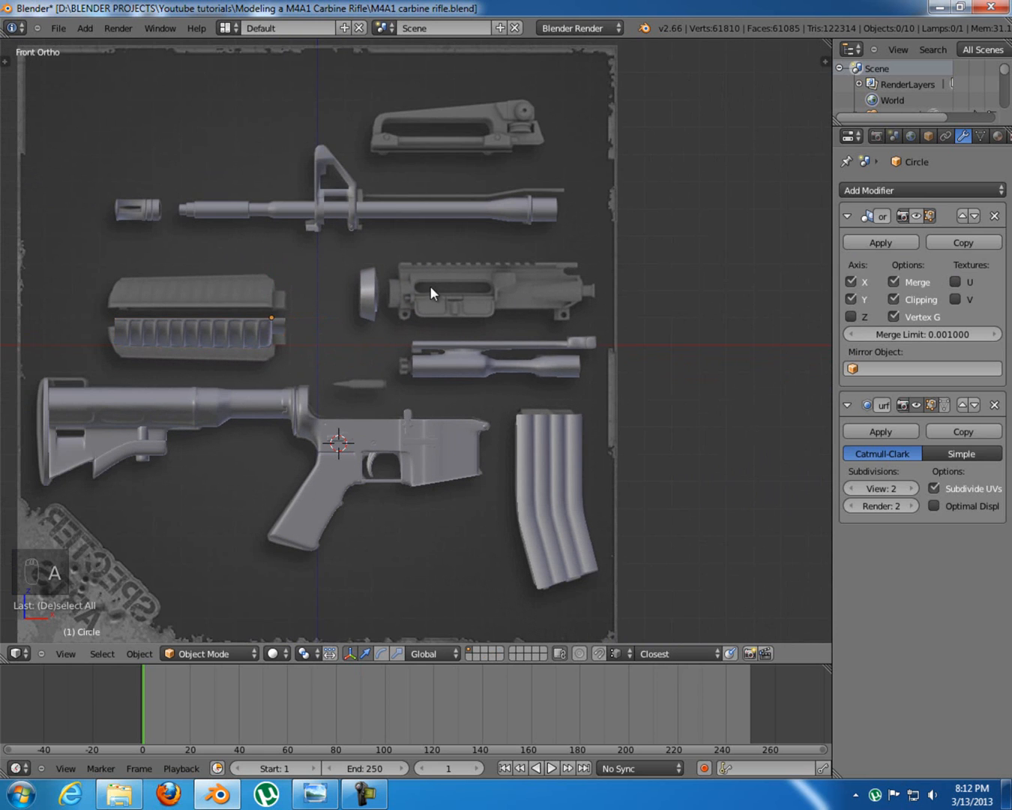
shift+middle_drag(521, 315, 497, 321)
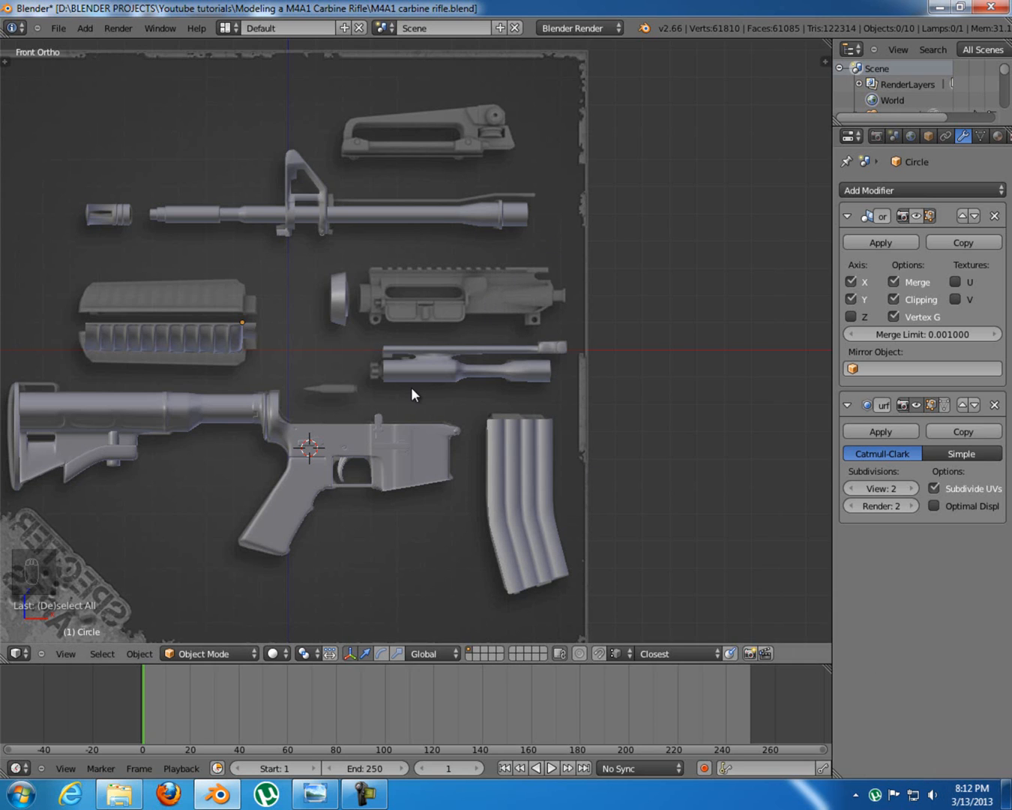
Add a mesh circle and rotate it by about 90 degrees so it stands upright in front view
shift+middle_drag(391, 411, 444, 385)
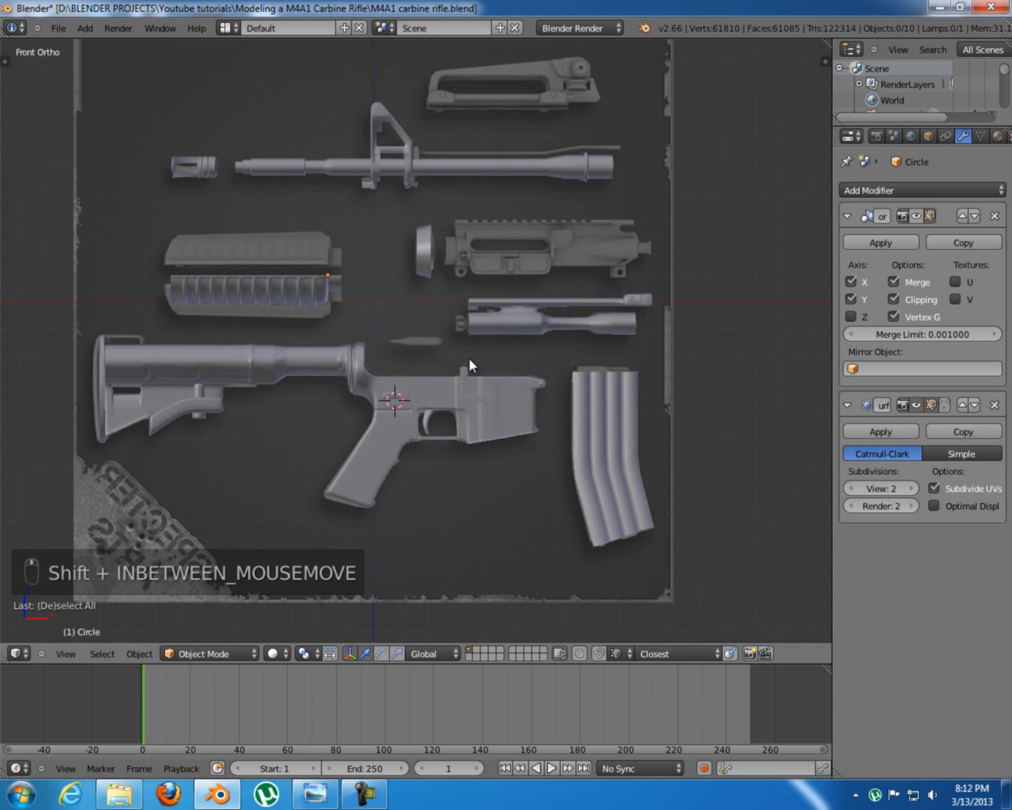
key(shift+a)
mouse_move(402, 338)
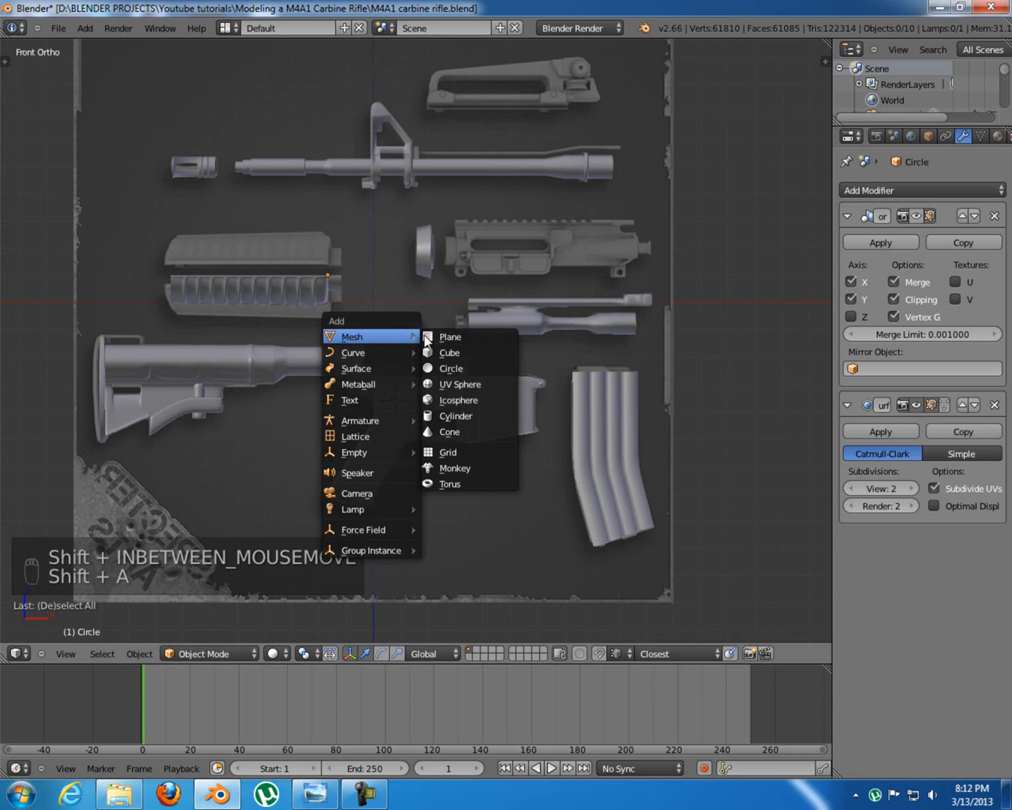
click(481, 369)
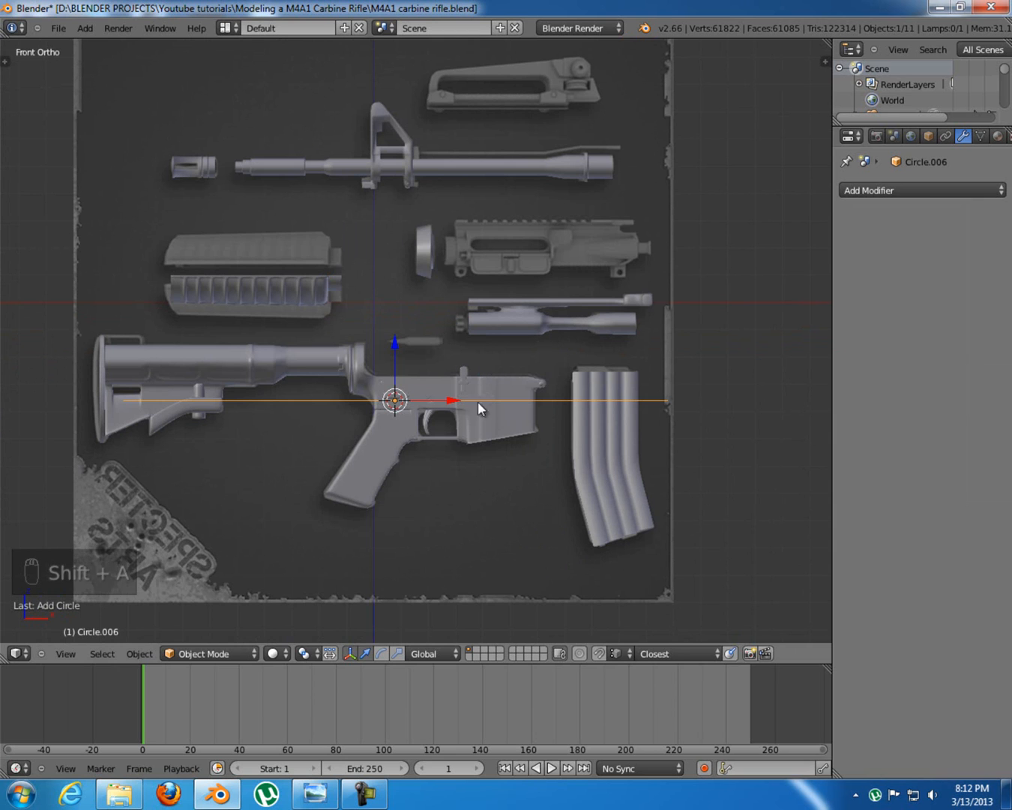
key(r)
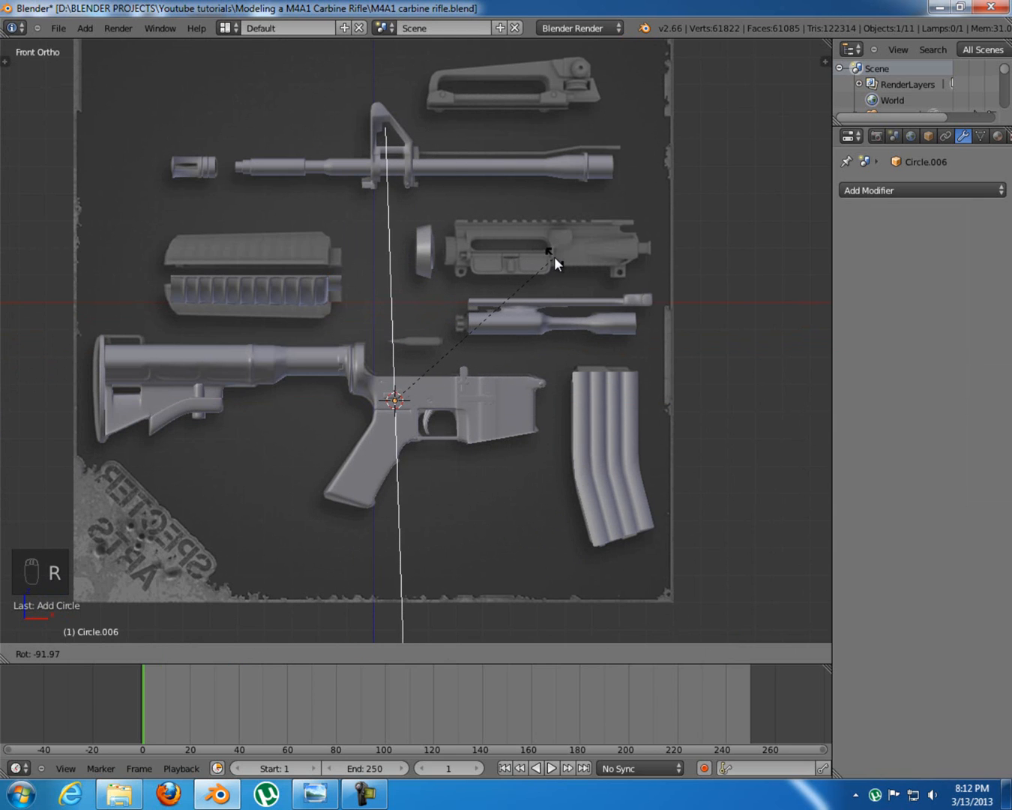
click(554, 257)
Move the circle to the rear end of the reference cartridge and scale it down to the case's diameter
key(s)
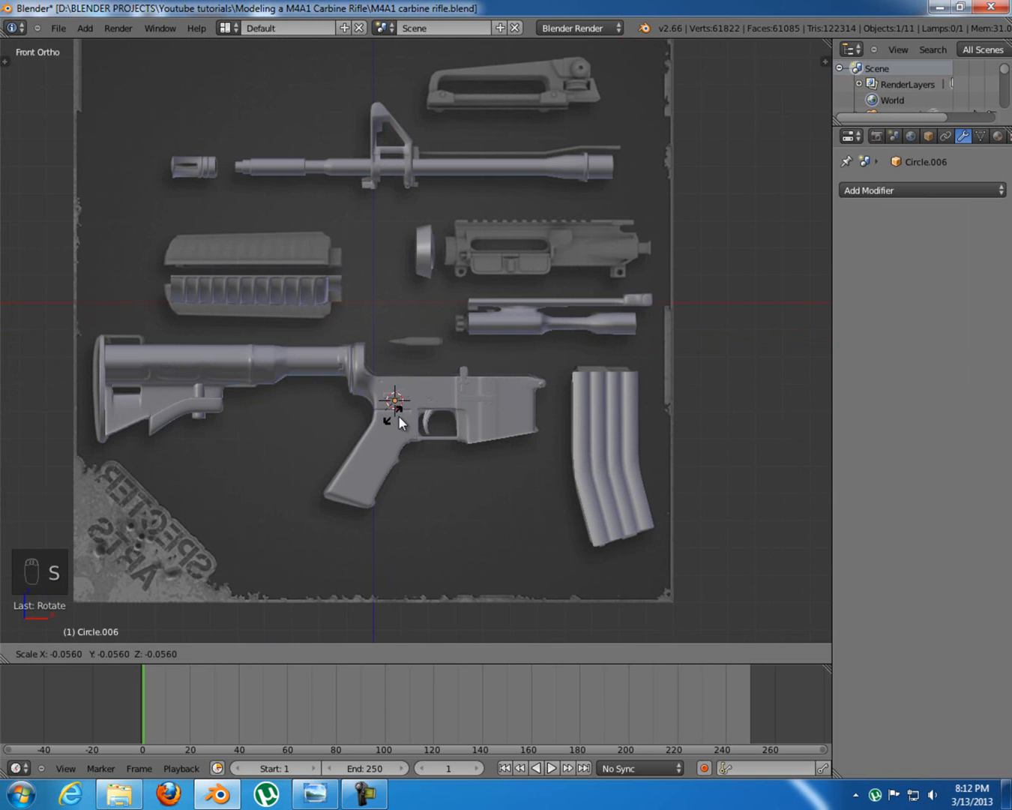
click(423, 415)
key(g)
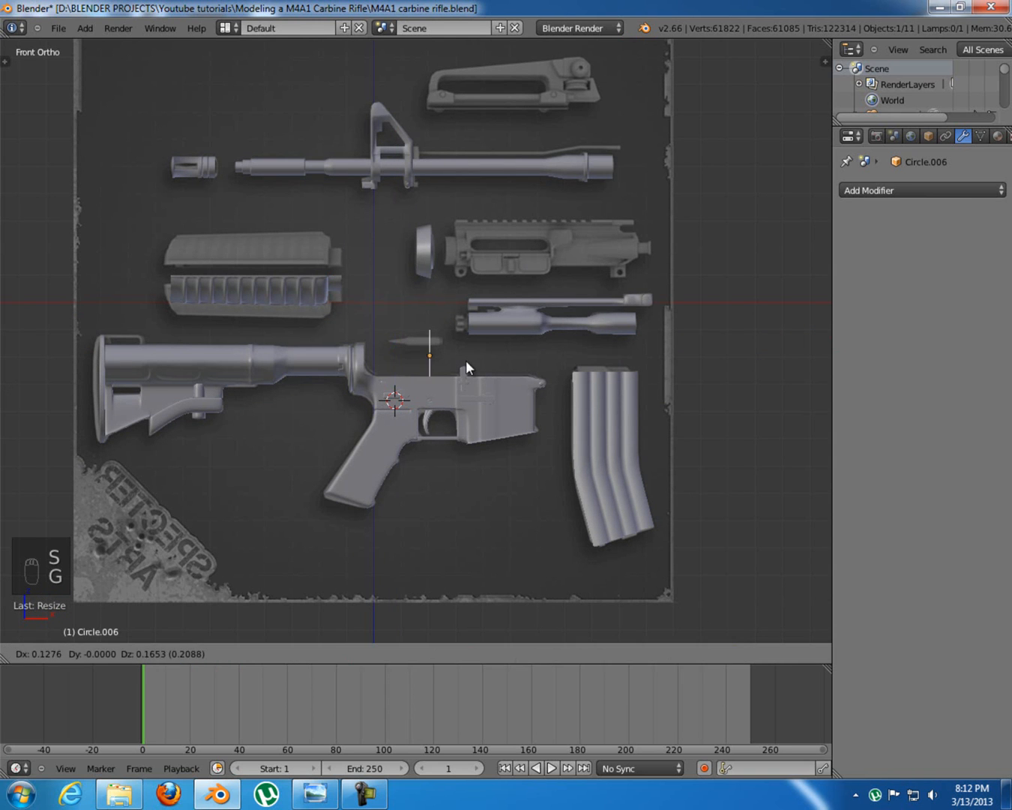
click(476, 347)
key(Tab)
scroll(477, 346, up, 7)
ctrl+scroll(688, 431, down, 1)
scroll(722, 441, up, 2)
key(s)
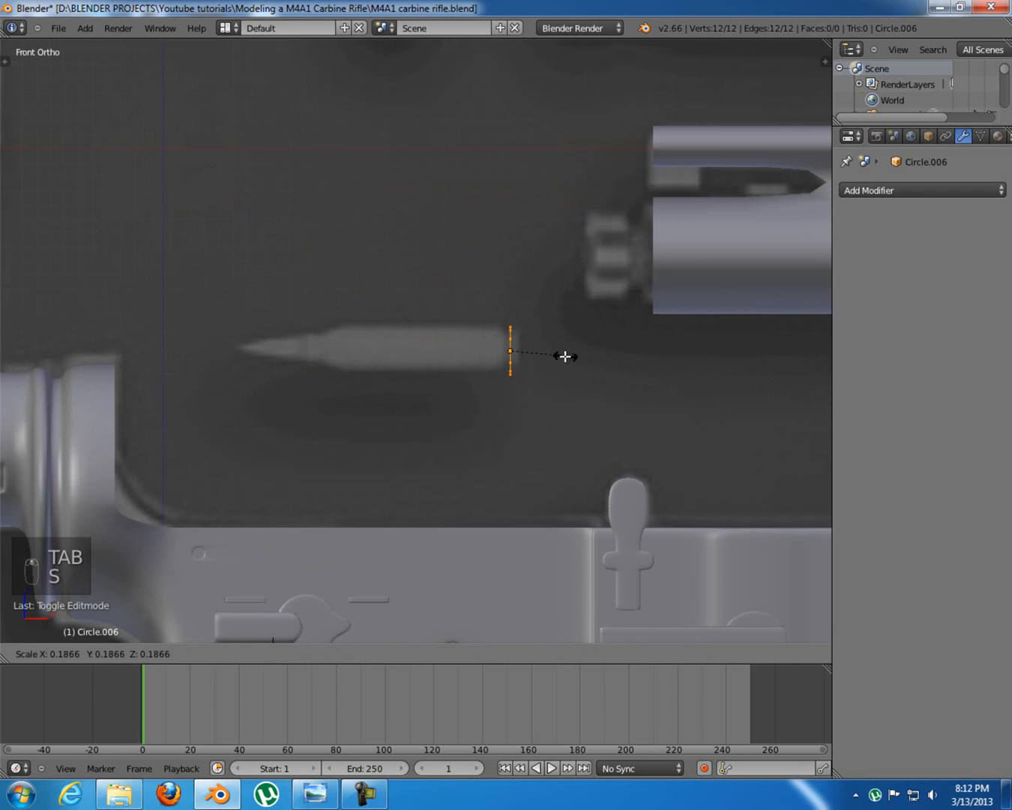
click(569, 367)
Extrude the circle along the X axis to form the cartridge case body and fill its front end in wireframe display
key(e)
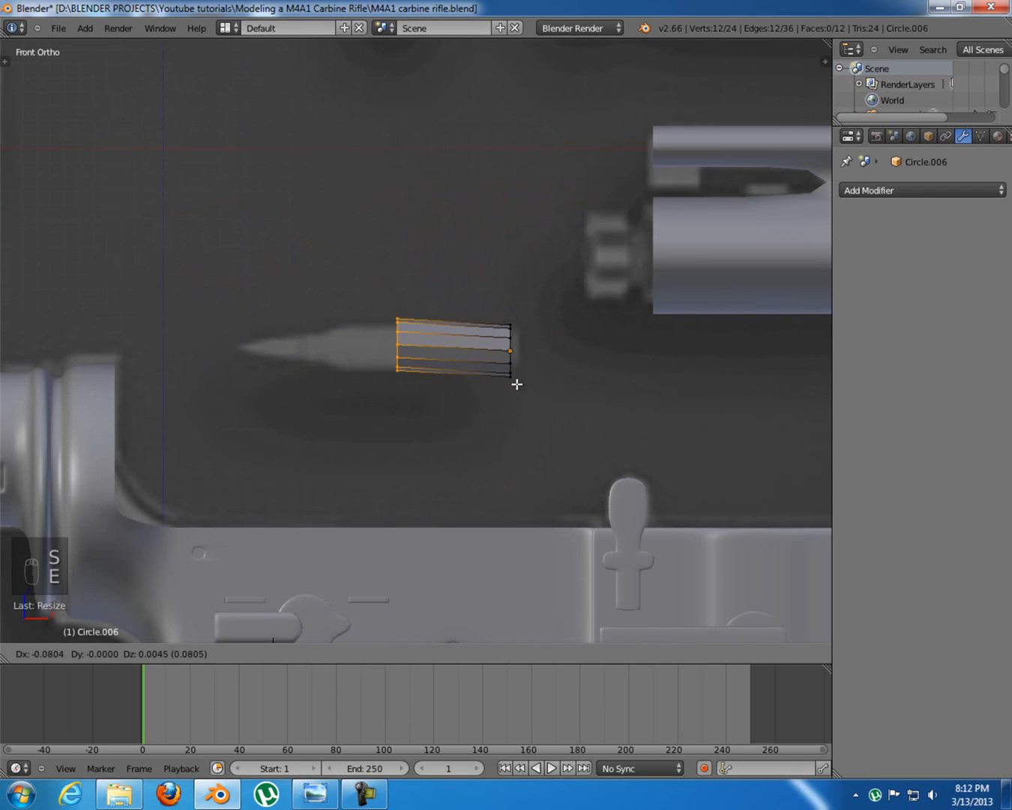
key(x)
click(484, 389)
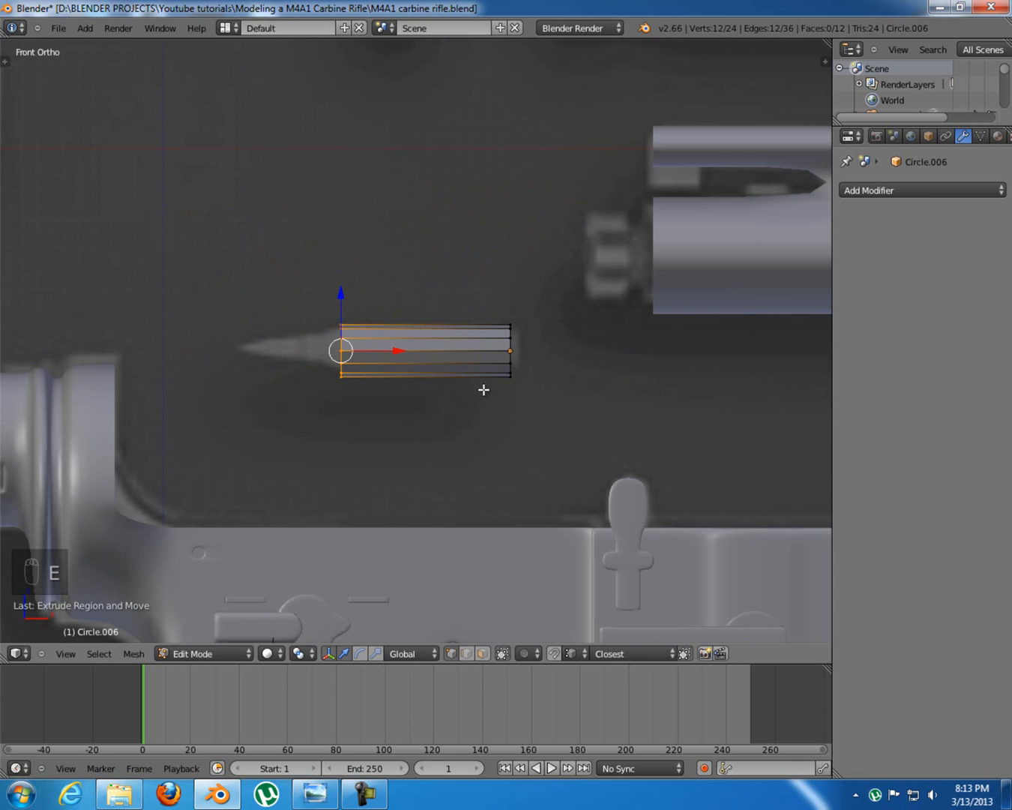
key(z)
mouse_move(457, 394)
shift+middle_down()
mouse_move(492, 395)
mouse_move(410, 403)
mouse_move(462, 415)
shift+middle_up()
key(f)
Extrude the case's front face into a tapered shoulder scaled to about 0.58, and extrude it again to form the neck
key(e)
click(510, 443)
key(s)
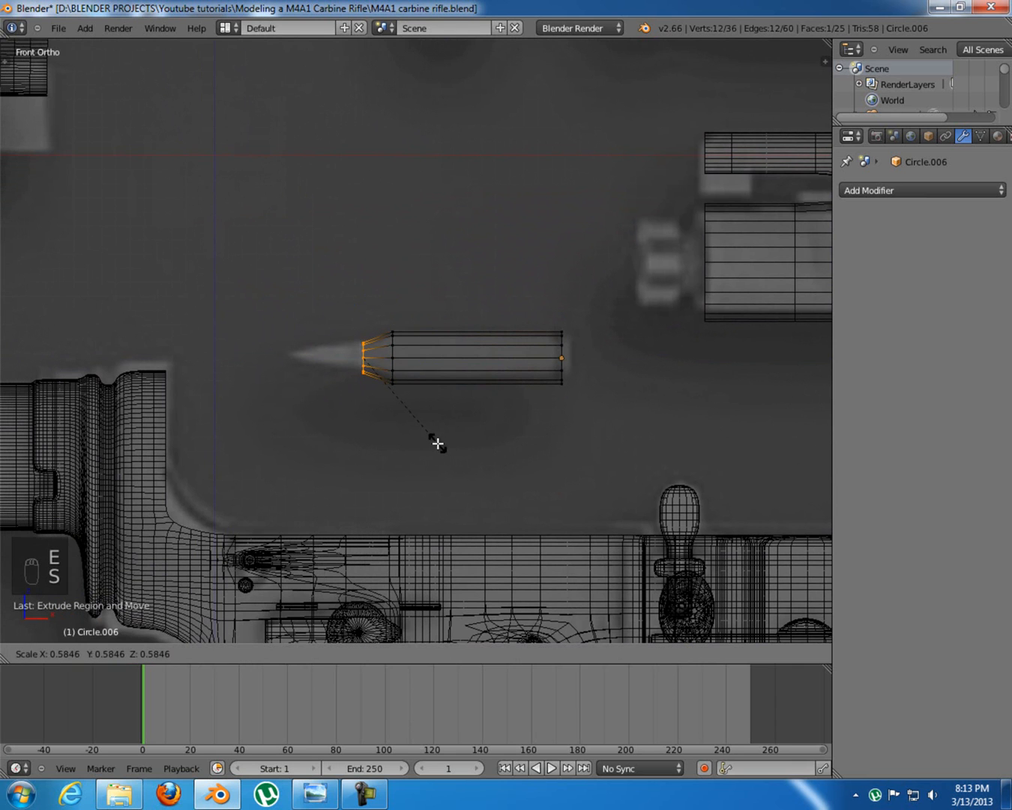
click(438, 442)
drag(423, 358, 425, 356)
key(e)
click(409, 379)
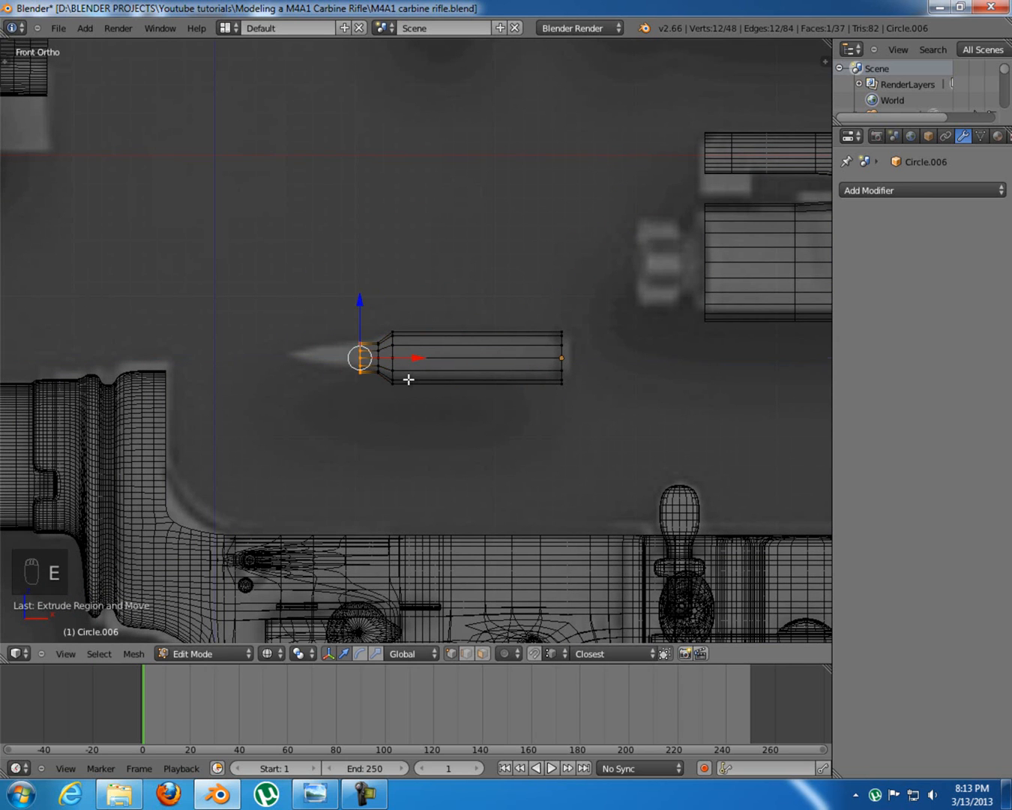
shift+middle_drag(403, 380, 447, 385)
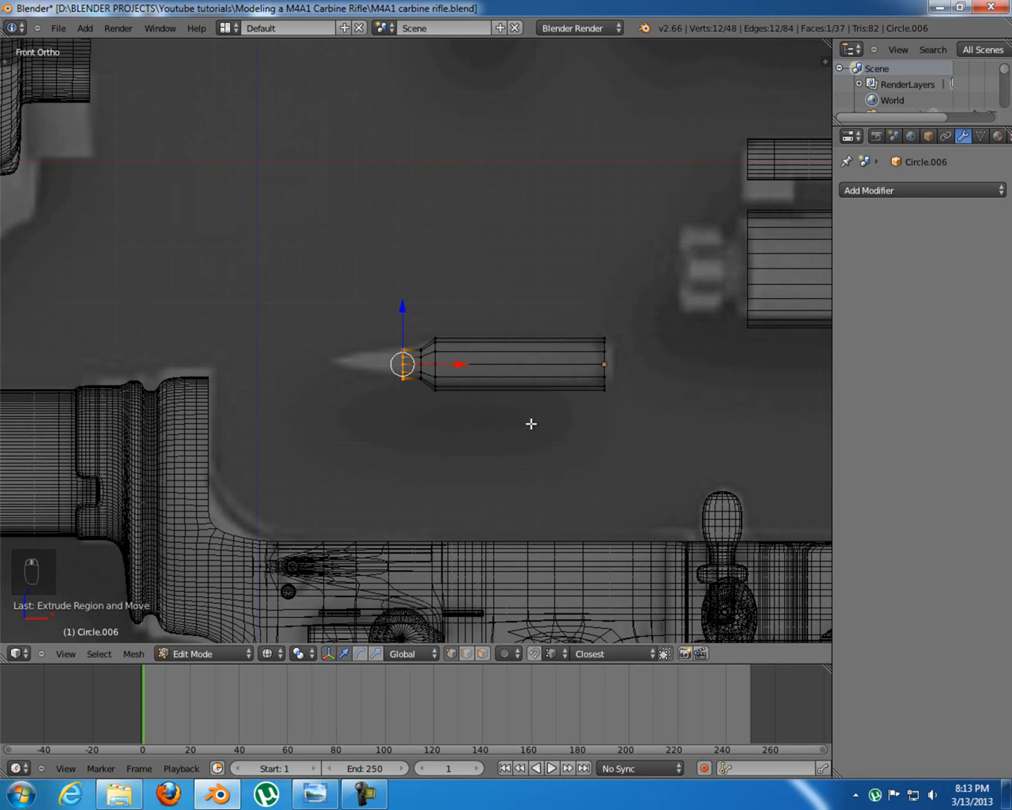
key(s)
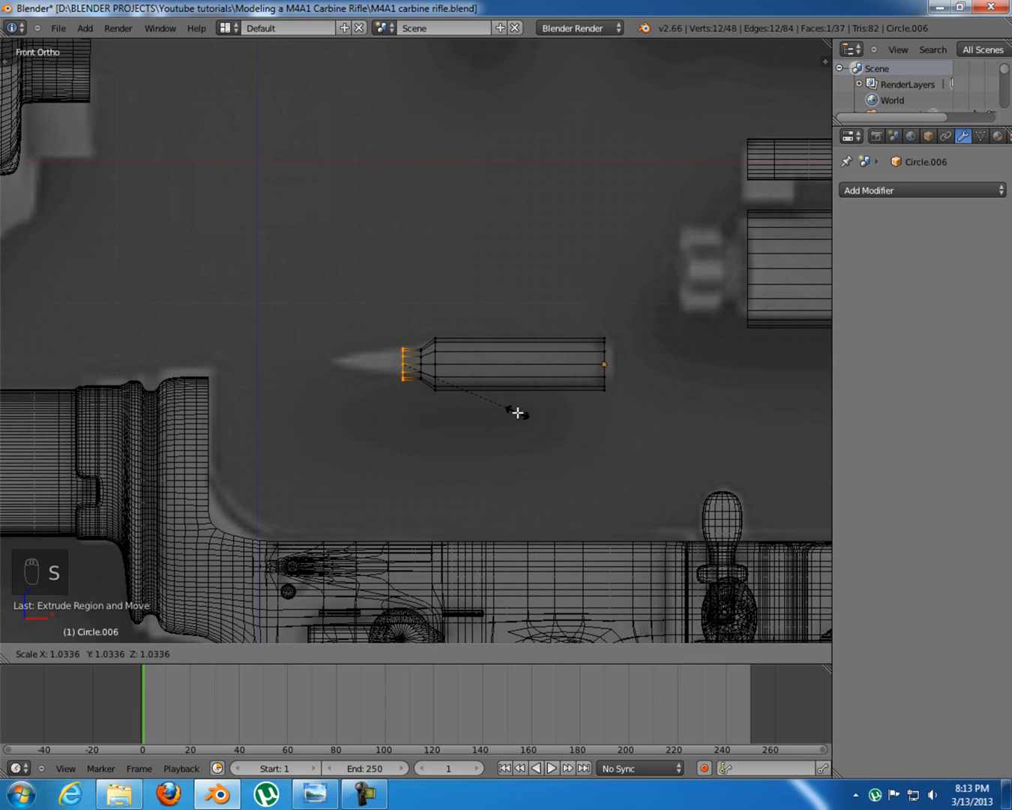
click(517, 411)
scroll(458, 379, up, 3)
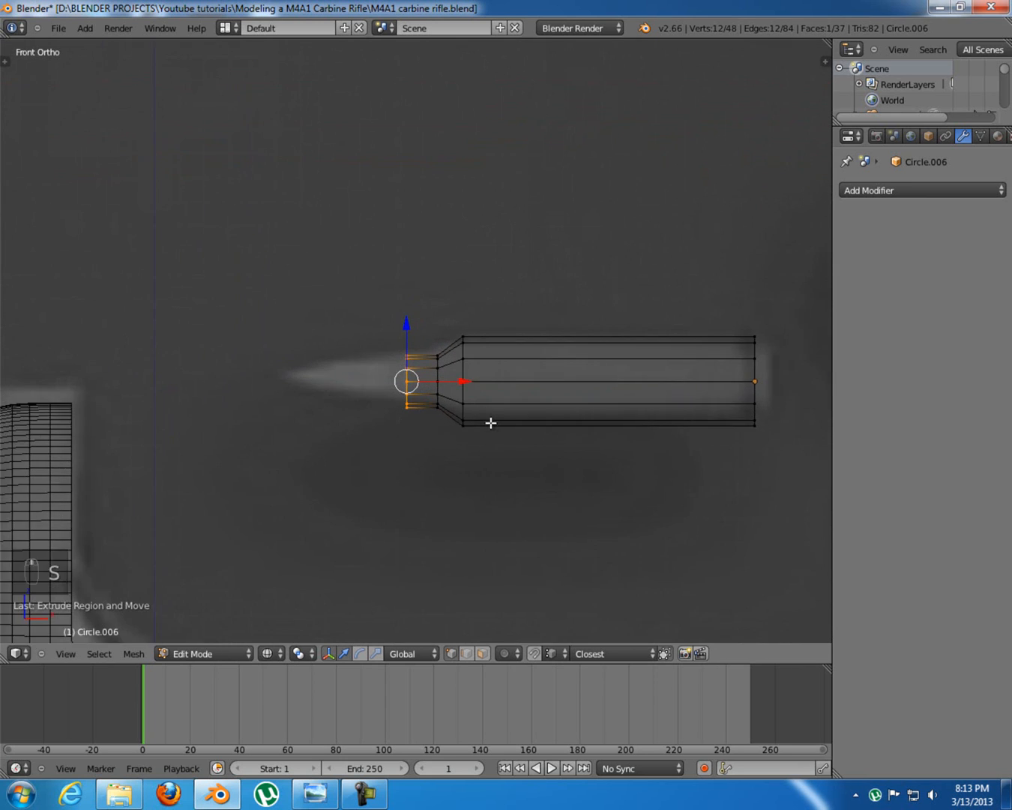
scroll(485, 415, up, 1)
drag(466, 393, 499, 392)
right_click(498, 391)
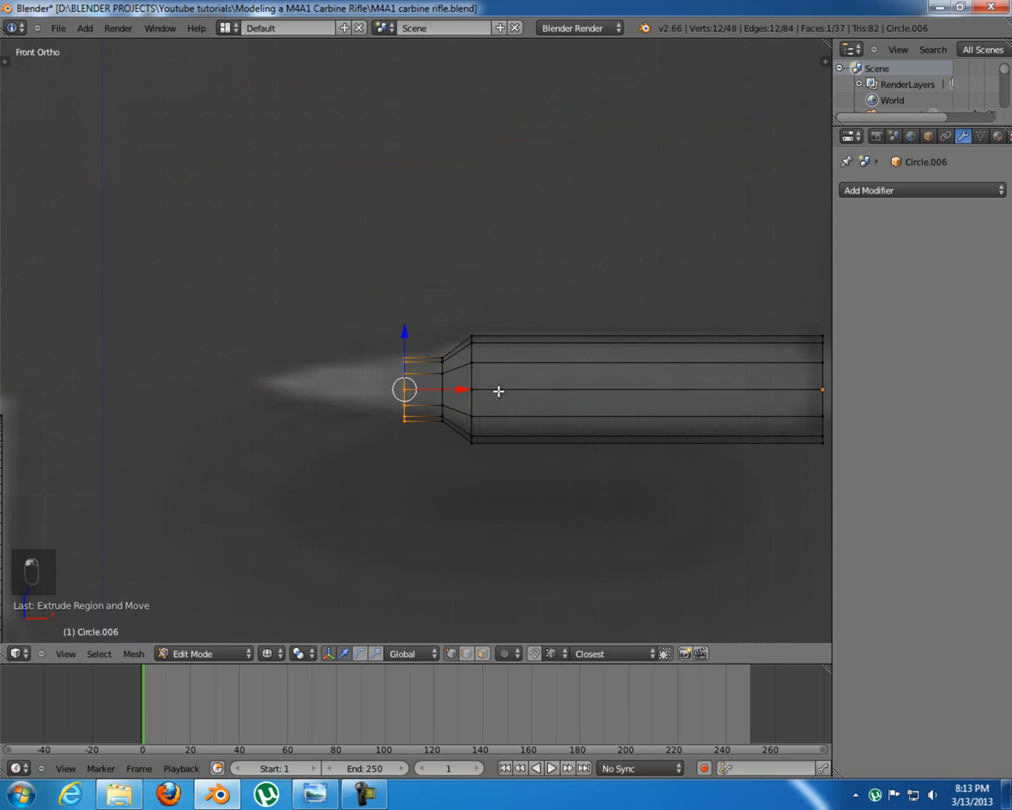
Extrude the neck's front face in place, scale it to about 0.8, and extrude it forward to the bullet's tip
key(e)
right_click(501, 442)
key(s)
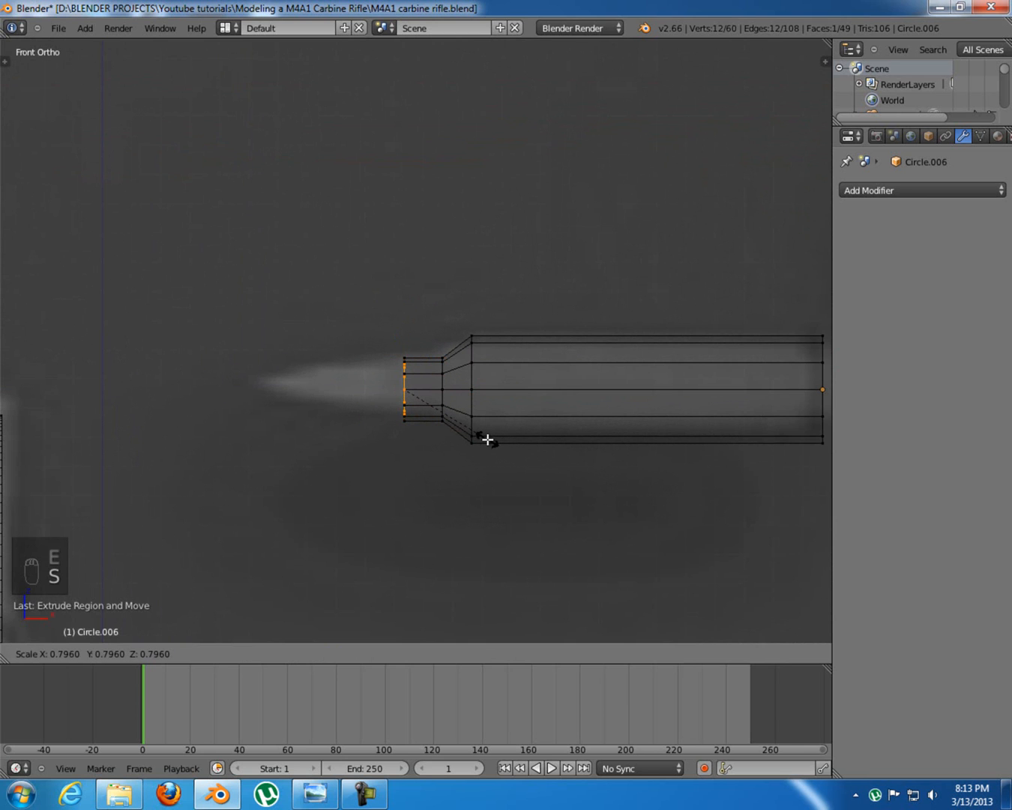
click(488, 441)
key(e)
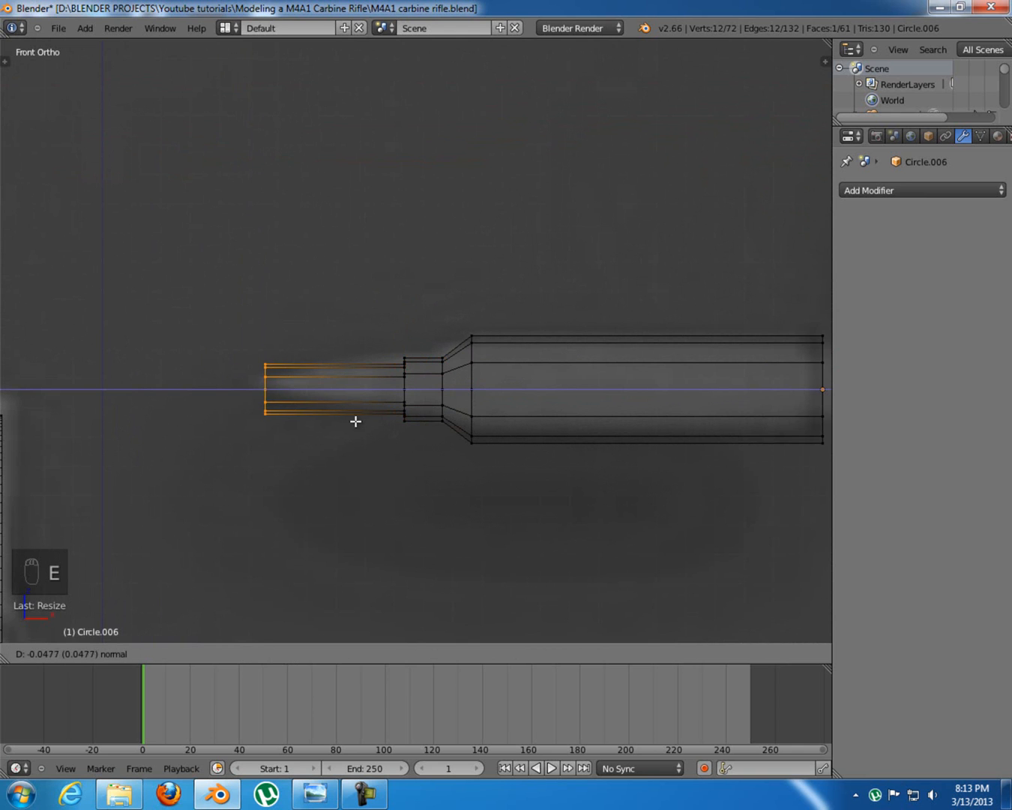
click(356, 419)
Merge the bullet's front vertices into a single point with Collapse and switch back to solid display
mouse_move(357, 420)
middle_down()
mouse_move(334, 422)
mouse_move(362, 429)
middle_up()
key(x)
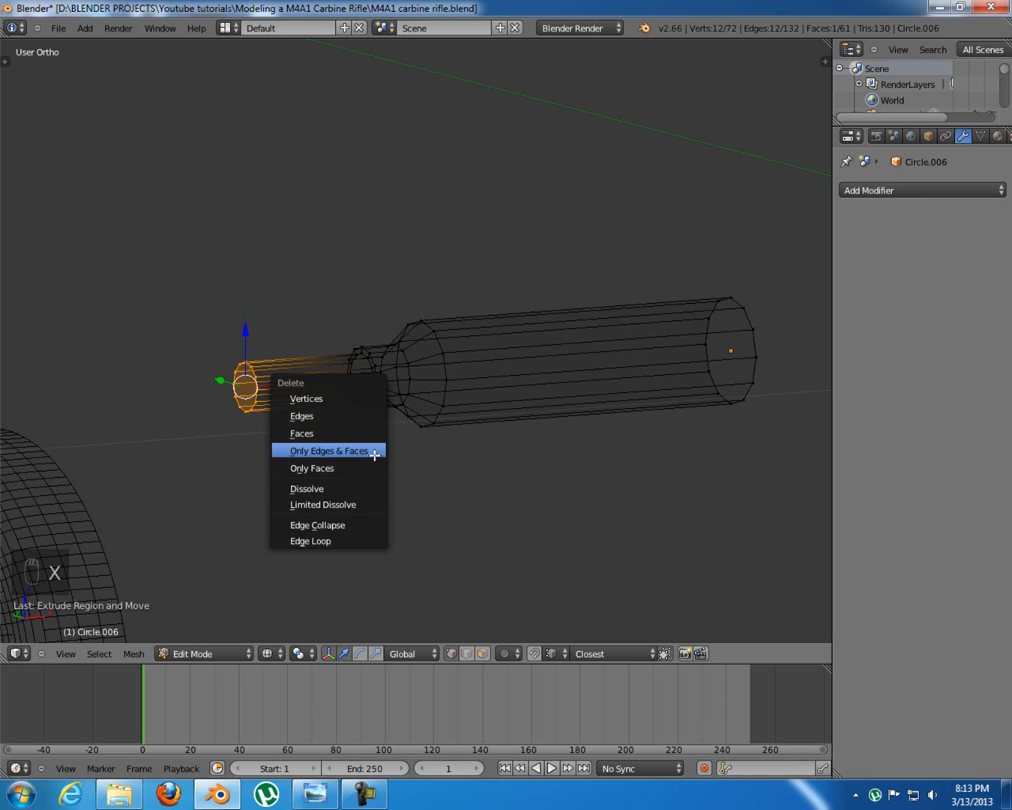
key(alt+m)
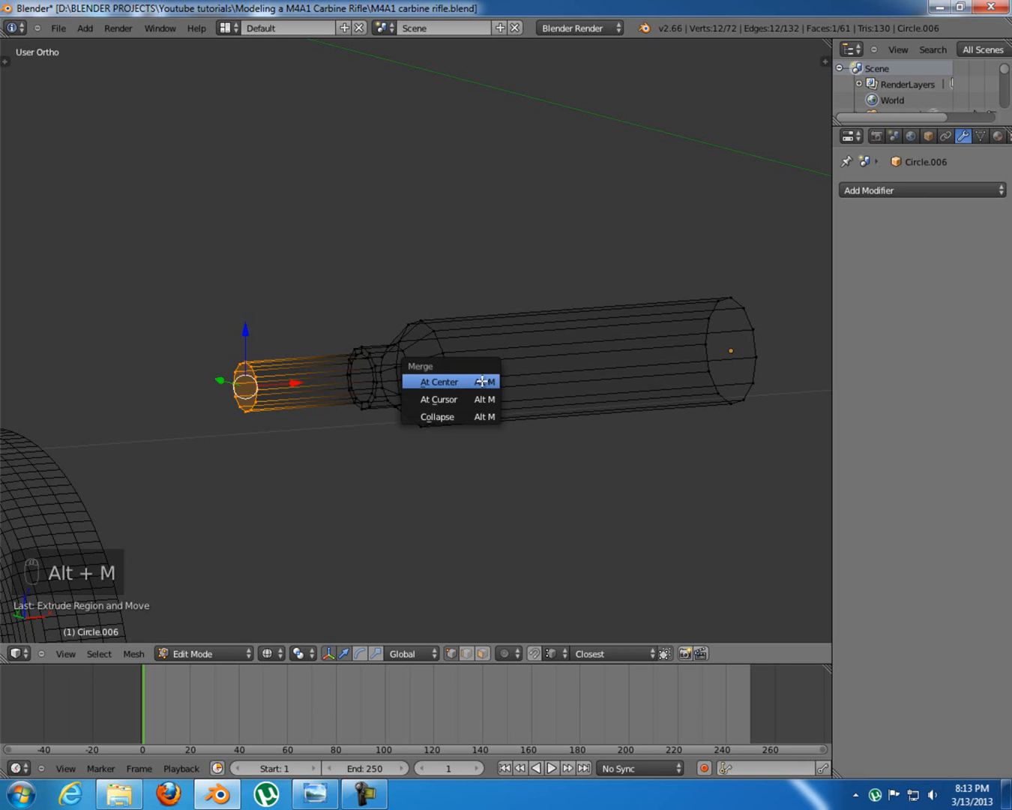
click(472, 416)
key(z)
Close the cartridge's open rear edge loop with a face and return to Object Mode
mouse_move(408, 409)
middle_down()
mouse_move(412, 396)
mouse_move(375, 389)
mouse_move(531, 397)
mouse_move(446, 400)
middle_up()
key(Tab)
scroll(531, 391, down, 5)
scroll(465, 398, up, 5)
key(Tab)
alt+right_click(619, 388)
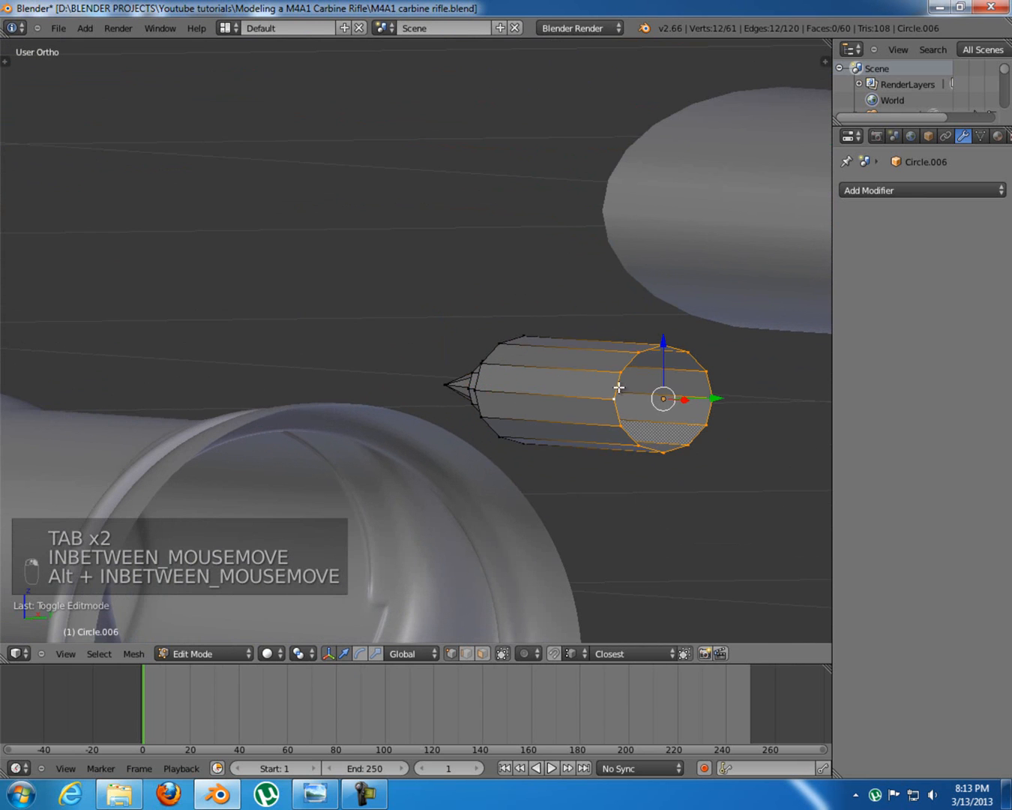
key(f)
key(Tab)
Set the cartridge's shading to smooth and add a Subdivision Surface modifier with 2 view subdivisions
mouse_move(630, 425)
middle_down()
mouse_move(536, 436)
mouse_move(660, 459)
mouse_move(639, 450)
middle_up()
key(t)
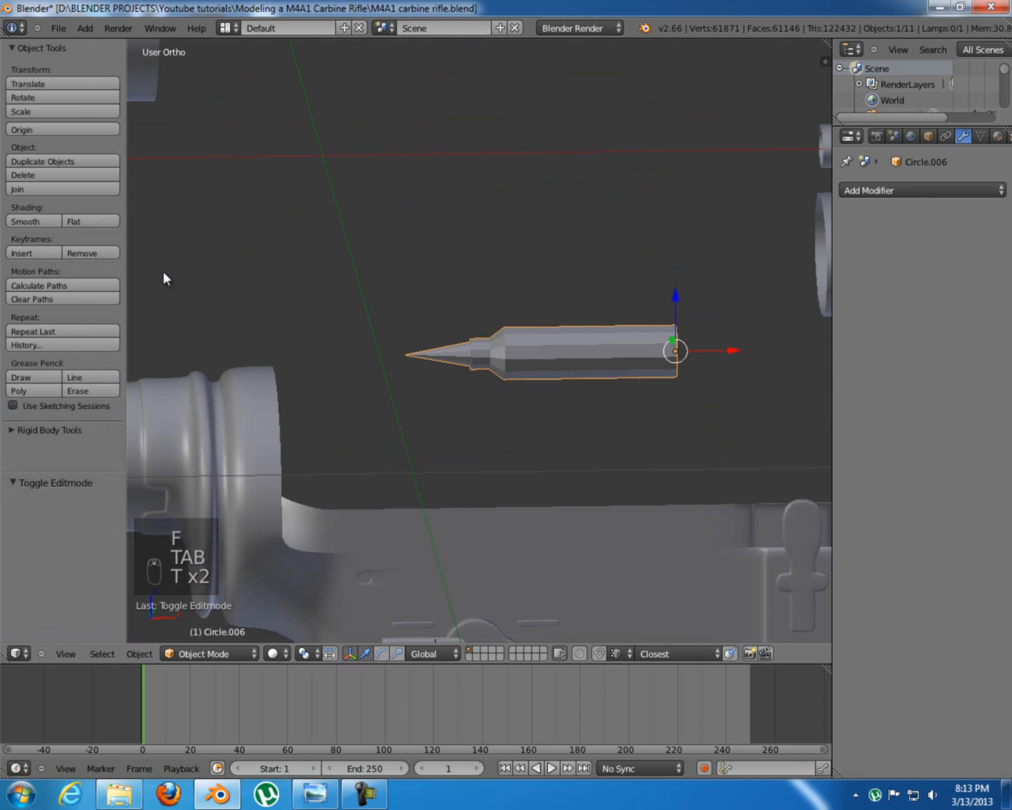
click(36, 222)
key(t)
click(927, 192)
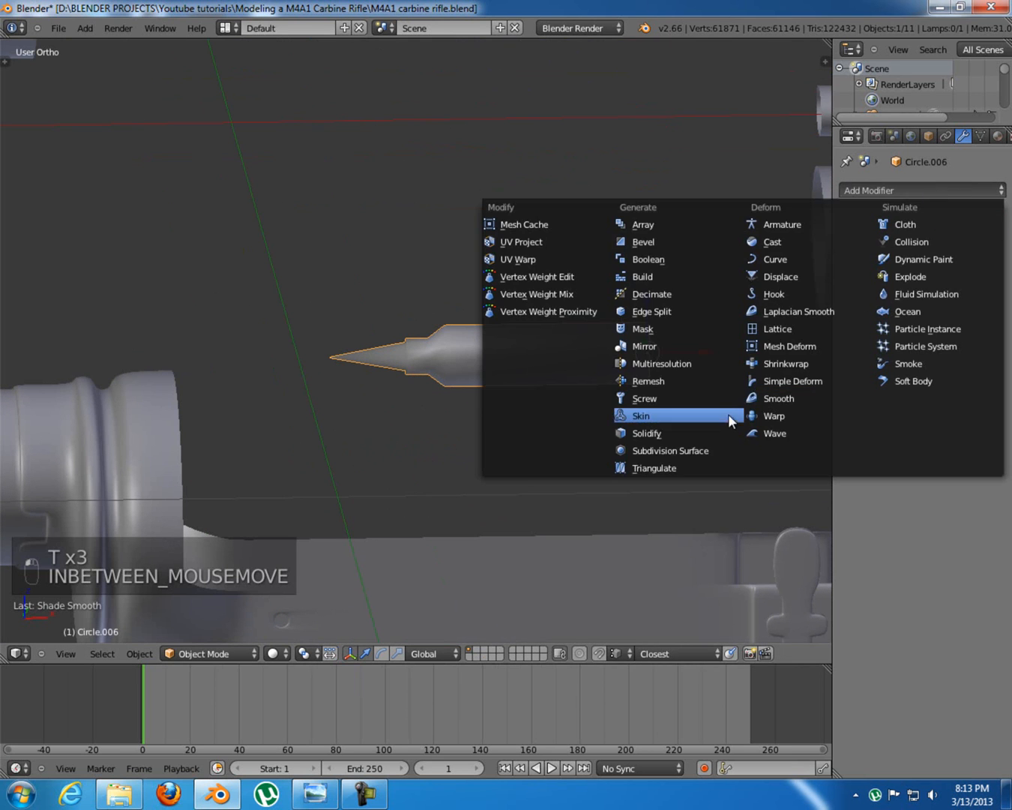
click(716, 450)
click(913, 298)
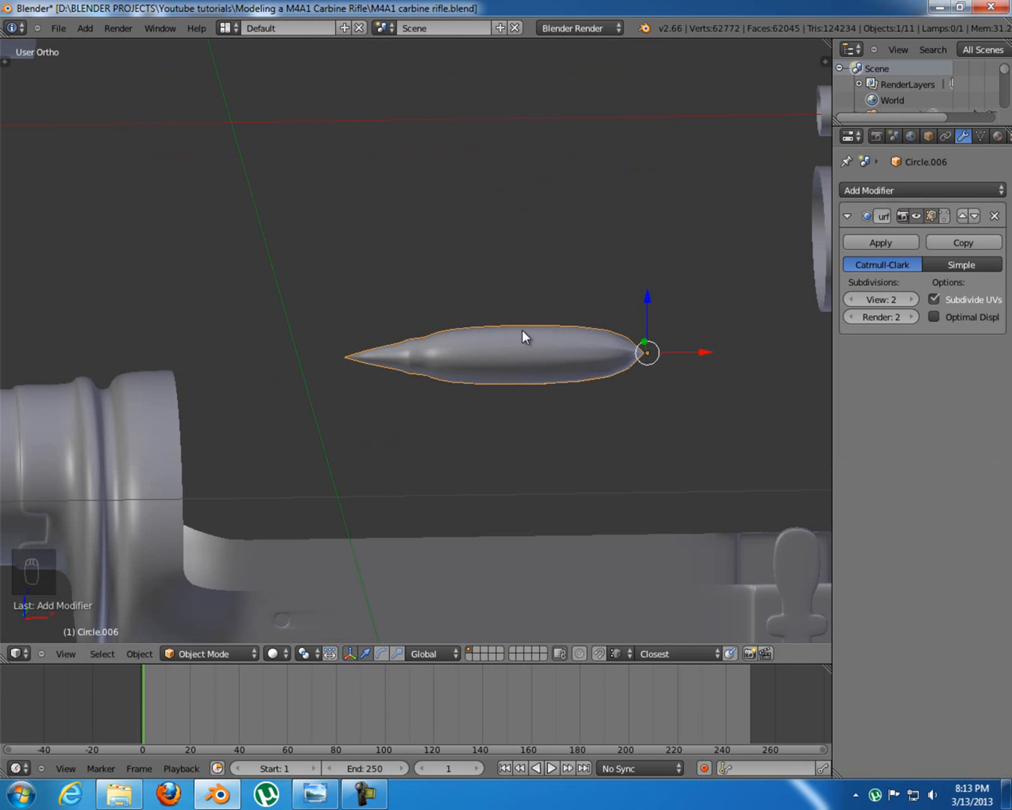
Add an edge loop around the cartridge's body and slide it tight against the rear edge, ending in Object Mode
key(KP_1)
key(Tab)
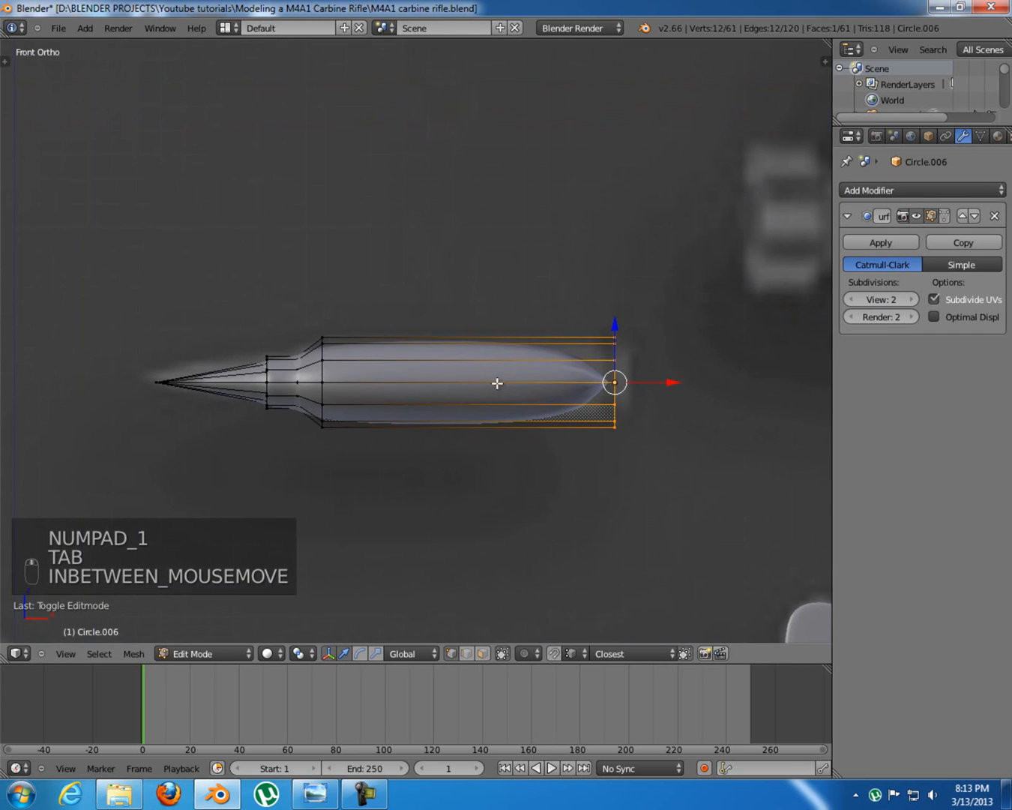
key(ctrl+r)
click(497, 381)
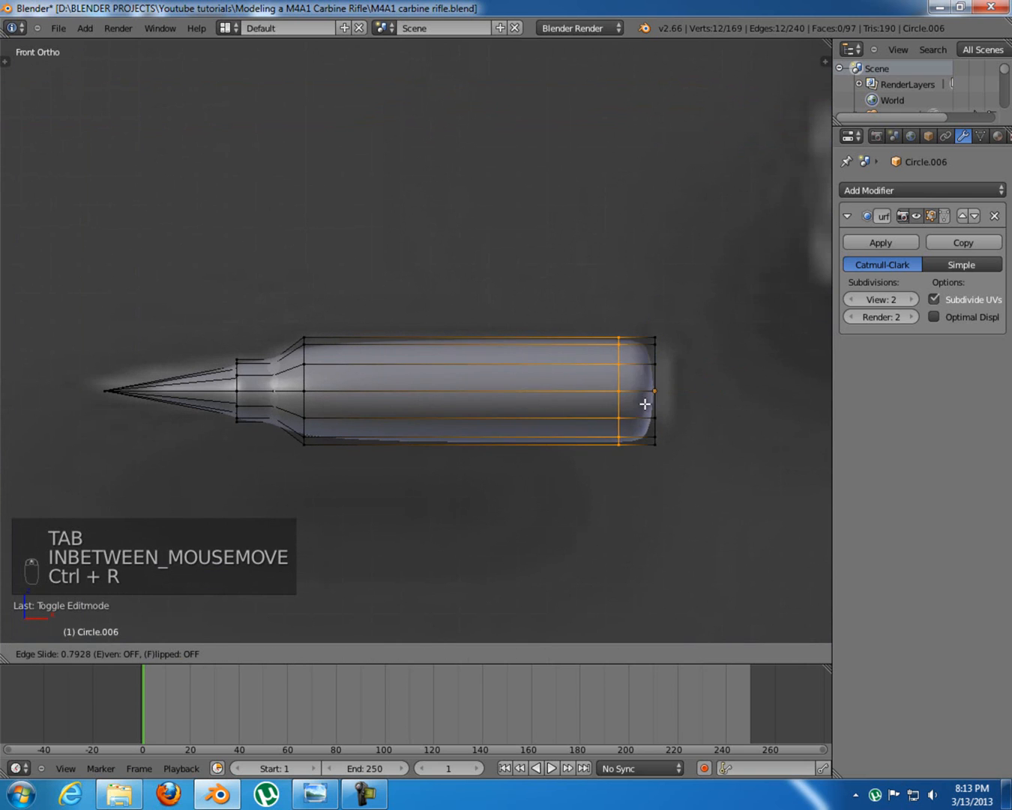
click(670, 409)
key(Tab)
mouse_move(517, 459)
middle_down()
mouse_move(478, 468)
mouse_move(514, 464)
middle_up()
Add another edge loop around the cartridge's body, slide it close behind the shoulder edge, and leave Edit Mode
key(KP_1)
key(Tab)
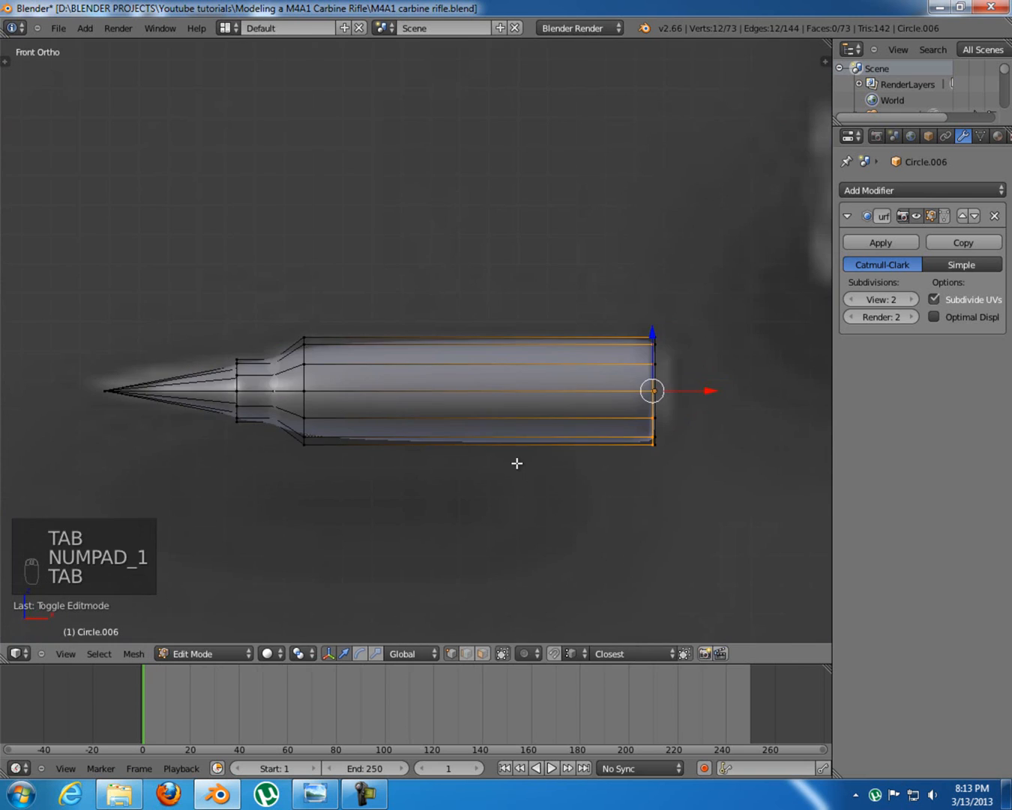
key(ctrl+r)
click(409, 384)
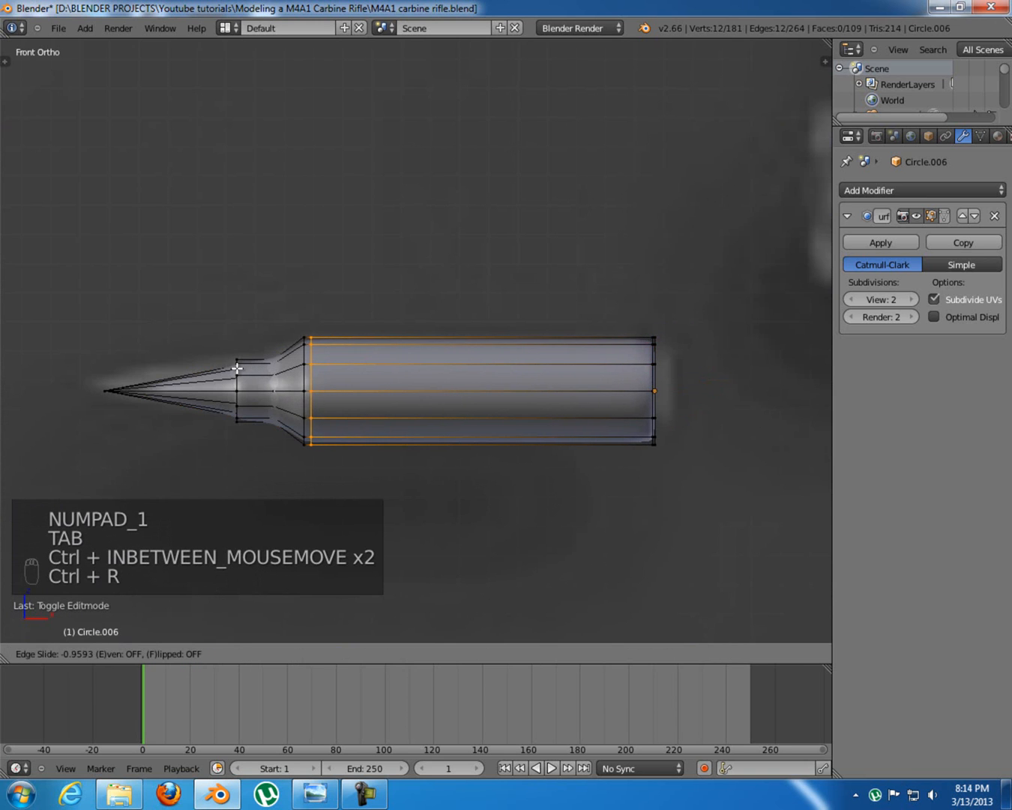
click(236, 369)
key(Tab)
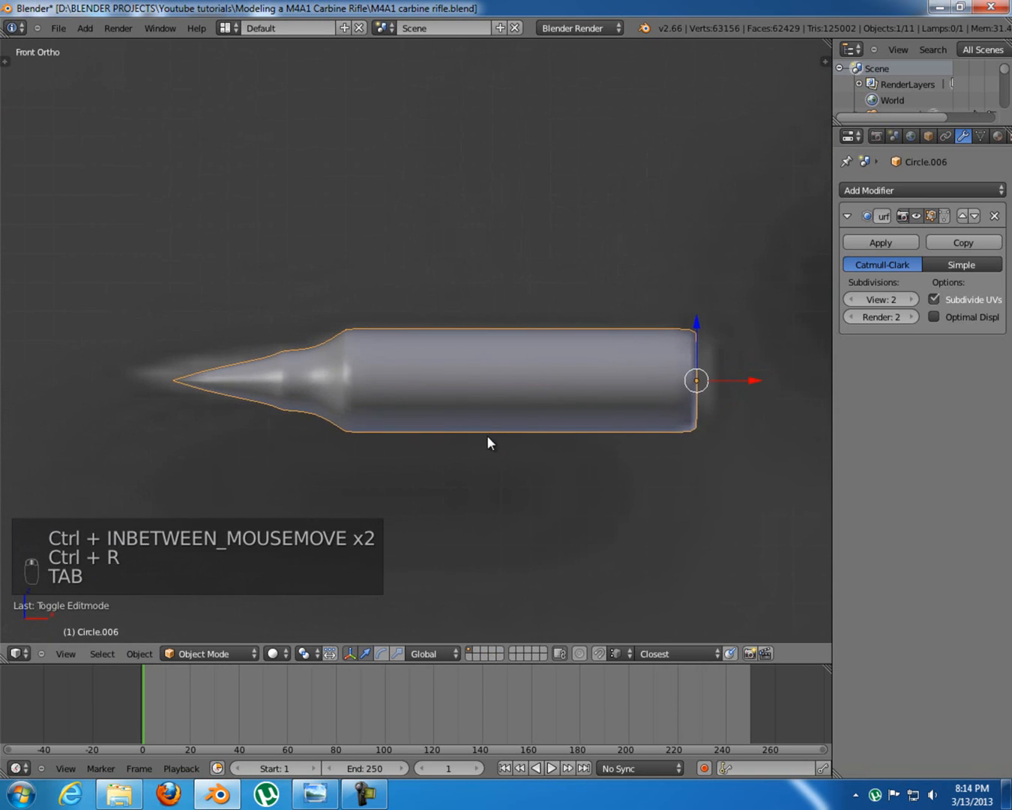
Add an edge loop around the cartridge's neck, slide it tight against the neck's front edge, and return to Object Mode
key(Tab)
key(Tab)
key(Tab)
scroll(405, 406, up, 4)
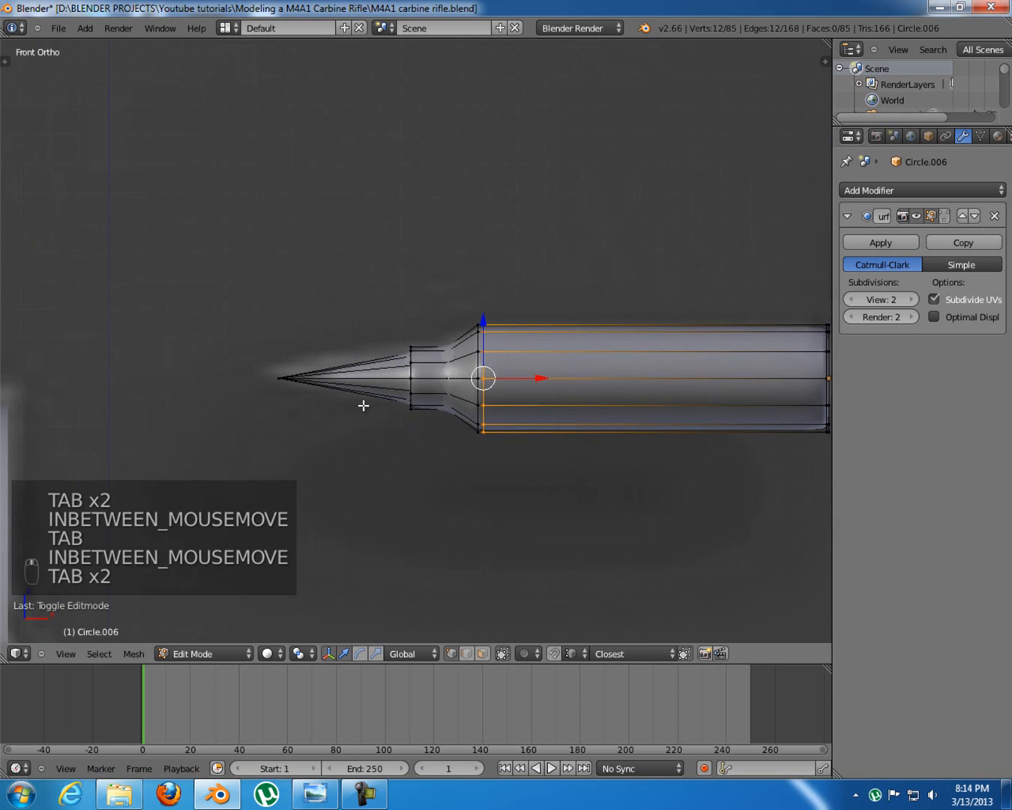
key(ctrl+r)
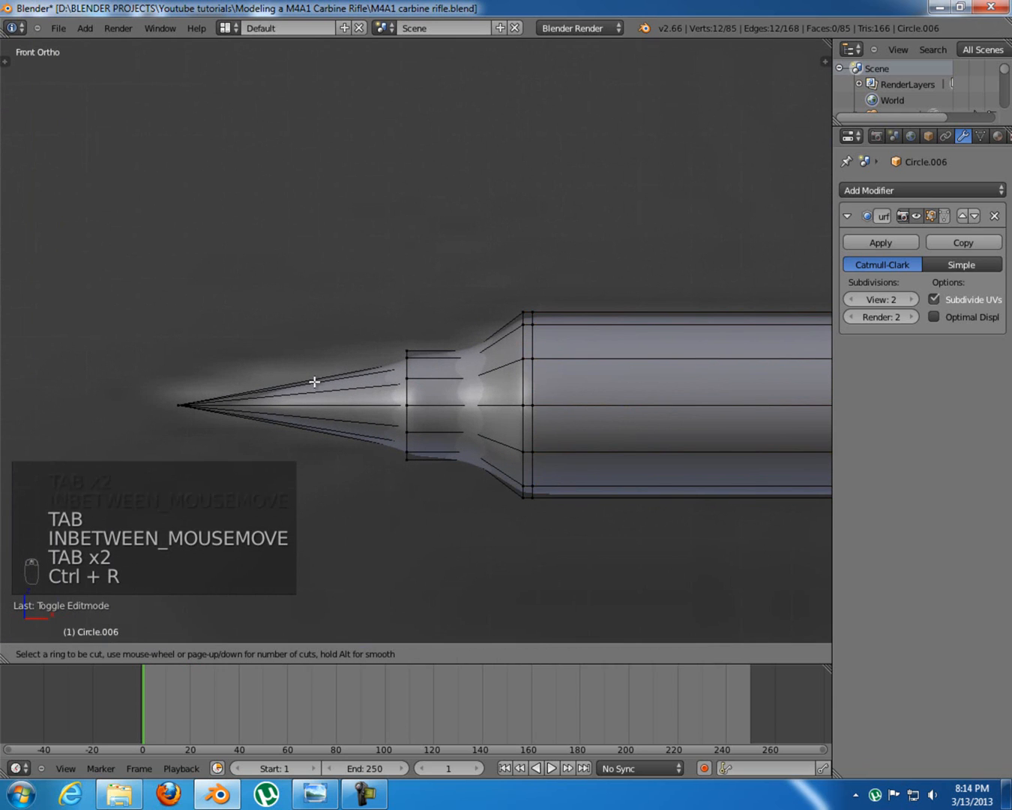
click(348, 402)
shift+middle_drag(442, 400, 481, 402)
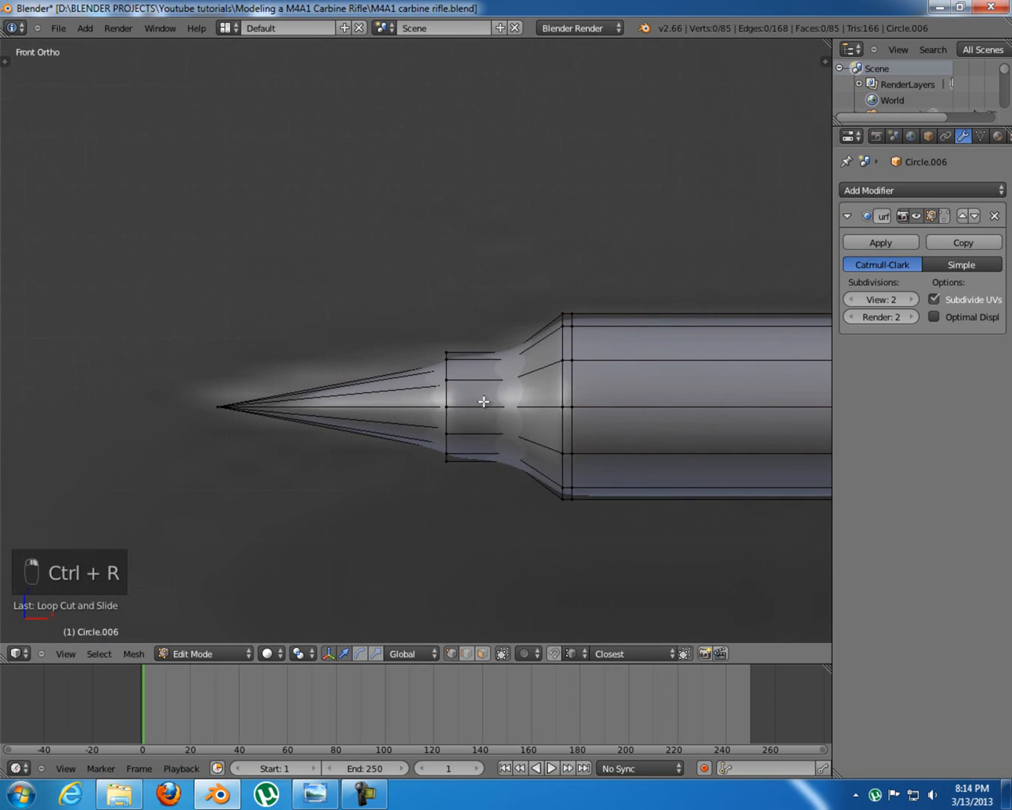
key(ctrl+r)
click(485, 375)
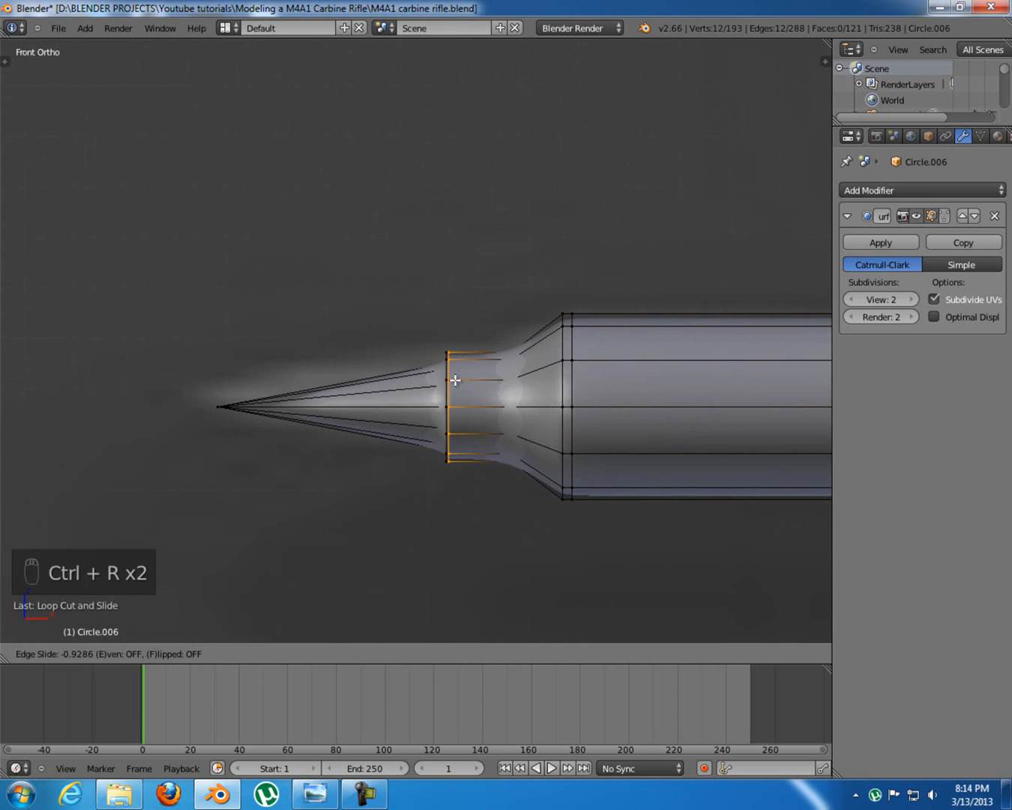
click(455, 380)
key(Tab)
middle_drag(374, 395, 472, 436)
Extrude the cartridge's rear face in place, scale it slightly inward, and return to Object Mode
key(Tab)
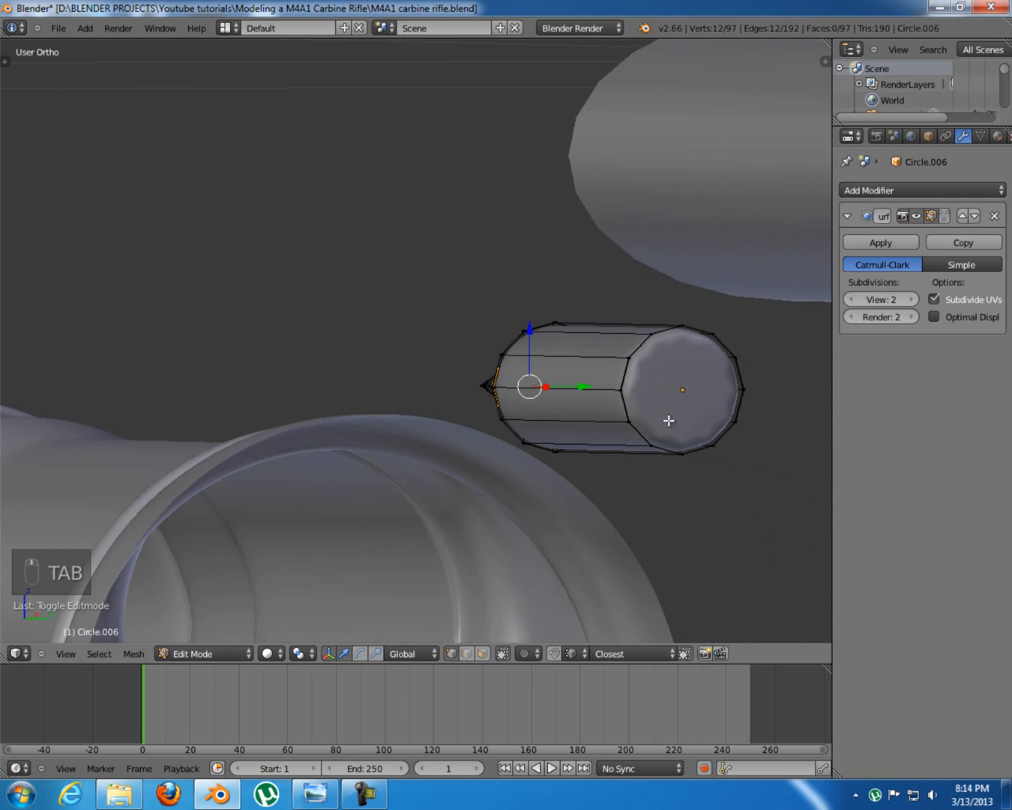
middle_drag(659, 414, 603, 417)
scroll(604, 417, up, 4)
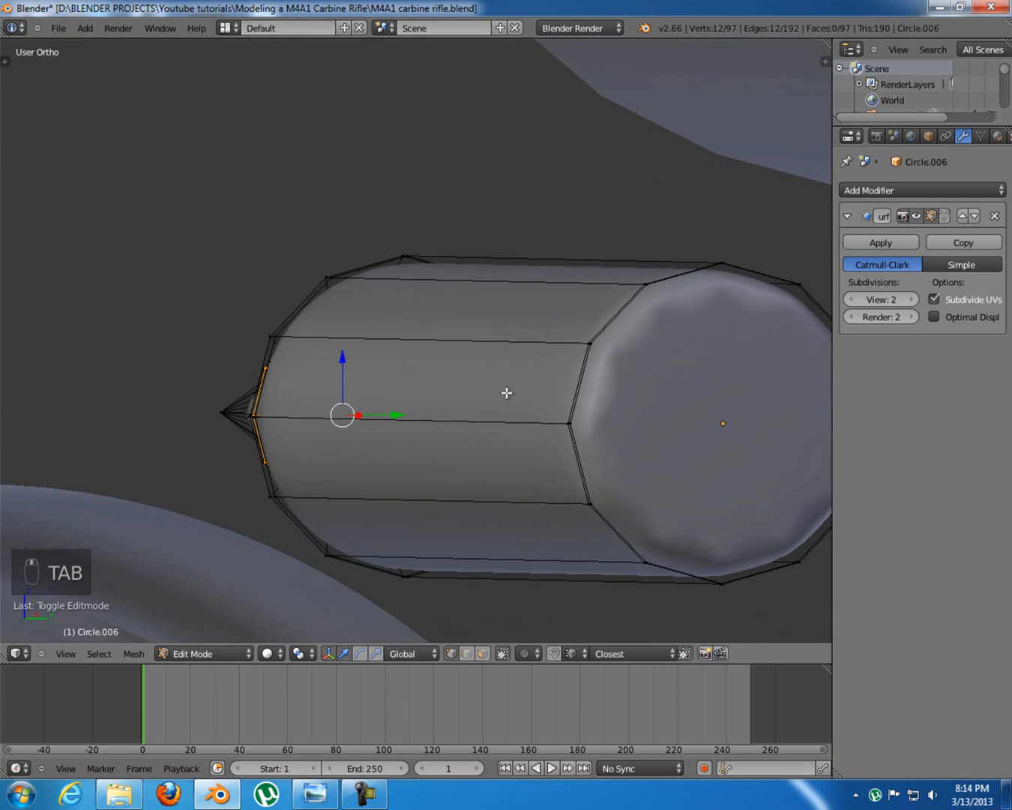
key(KP_3)
shift+right_click(501, 357)
middle_drag(501, 357, 558, 410)
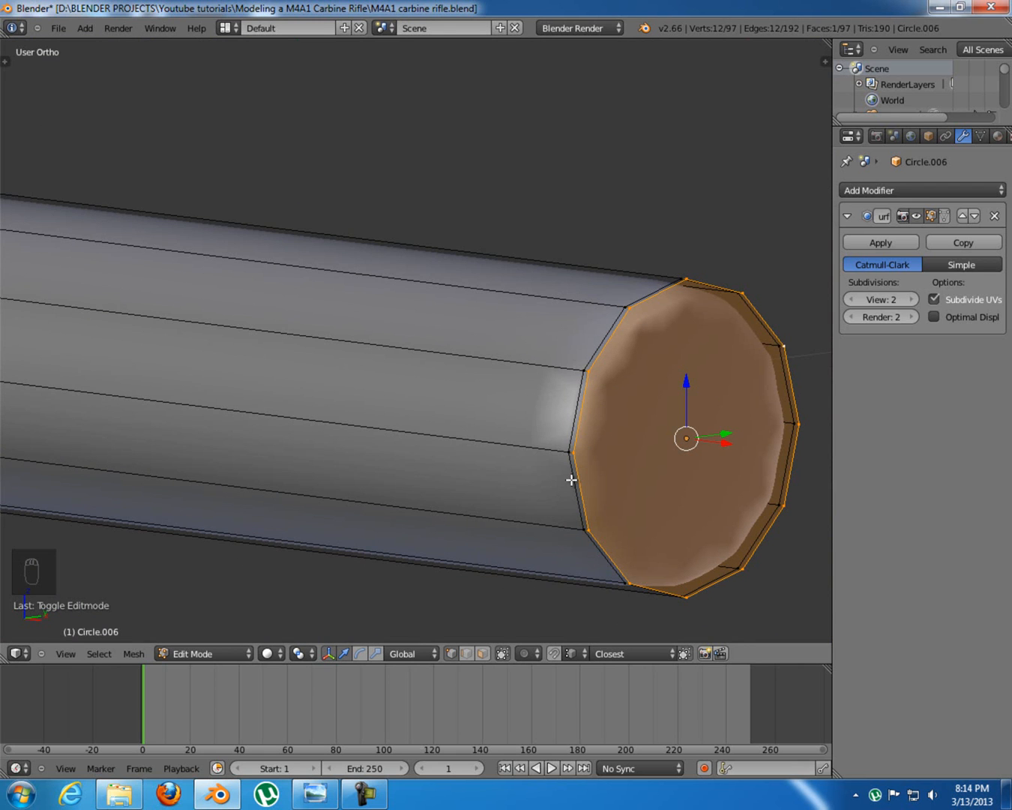
key(KP_3)
shift+middle_drag(413, 426, 625, 393)
key(e)
click(631, 450)
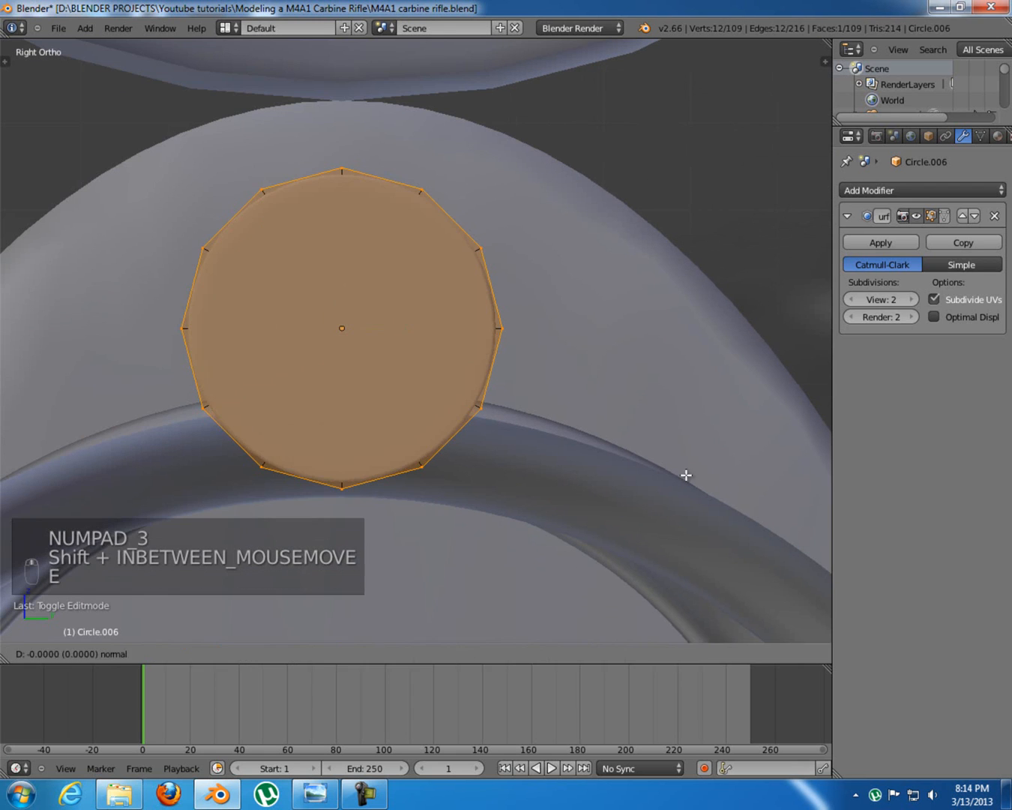
key(s)
click(647, 470)
key(Tab)
middle_drag(171, 342, 432, 345)
Show the handguard's Mirror modifier in the viewport and hide its Subdivision Surface modifier
key(KP_1)
key(Tab)
scroll(480, 360, down, 6)
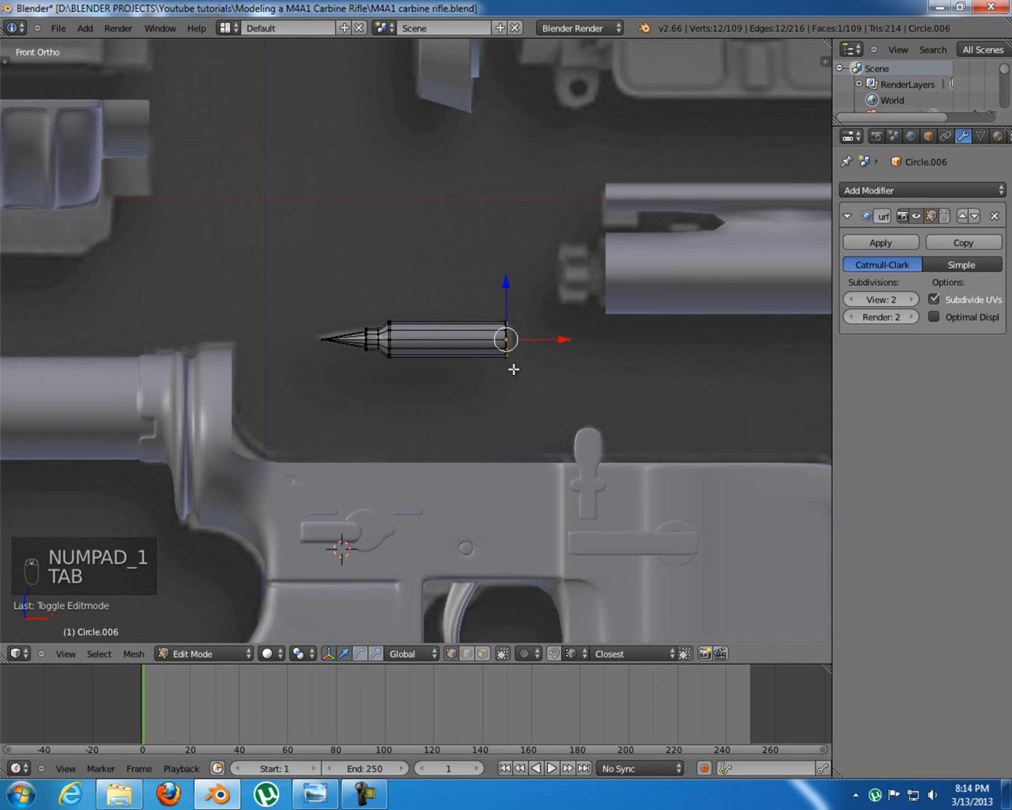
key(Tab)
scroll(487, 353, down, 6)
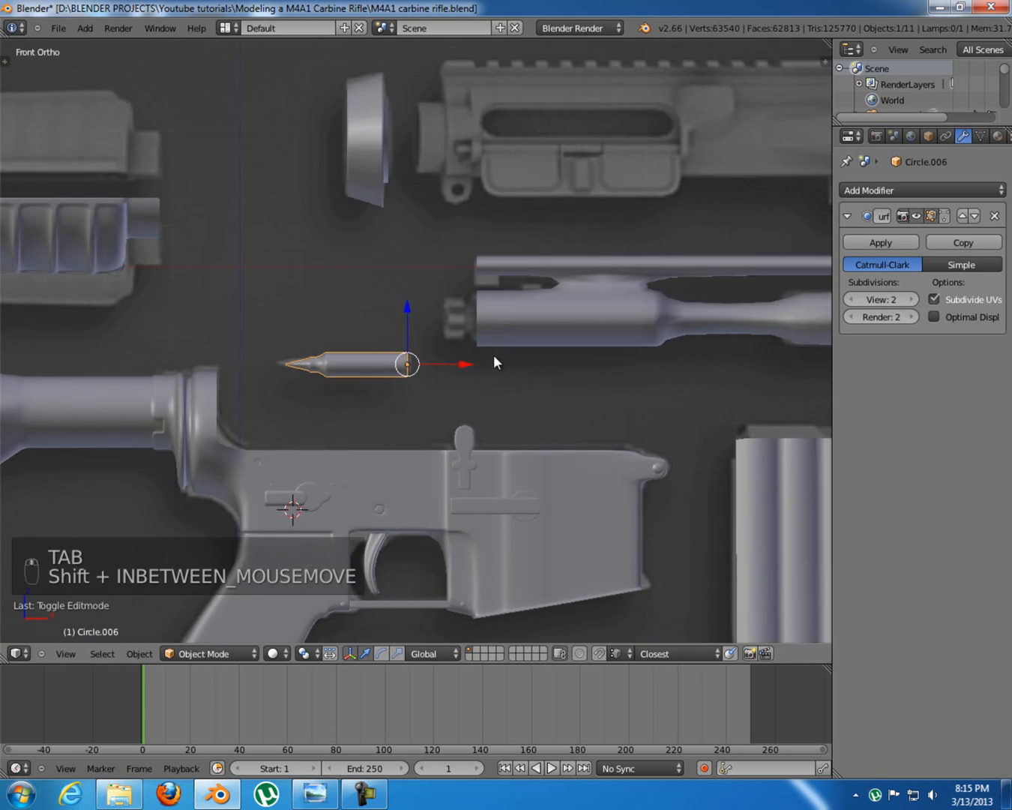
shift+middle_drag(269, 335, 431, 261)
right_click(349, 309)
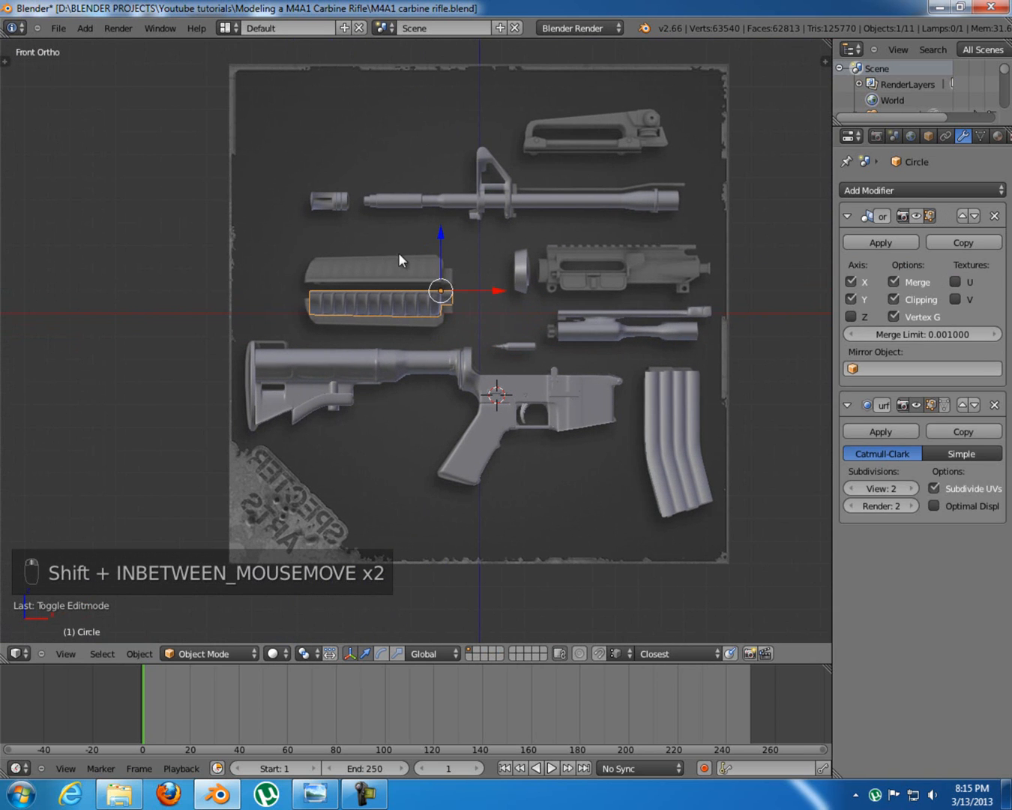
scroll(396, 280, up, 6)
middle_drag(404, 286, 455, 310)
key(KP_1)
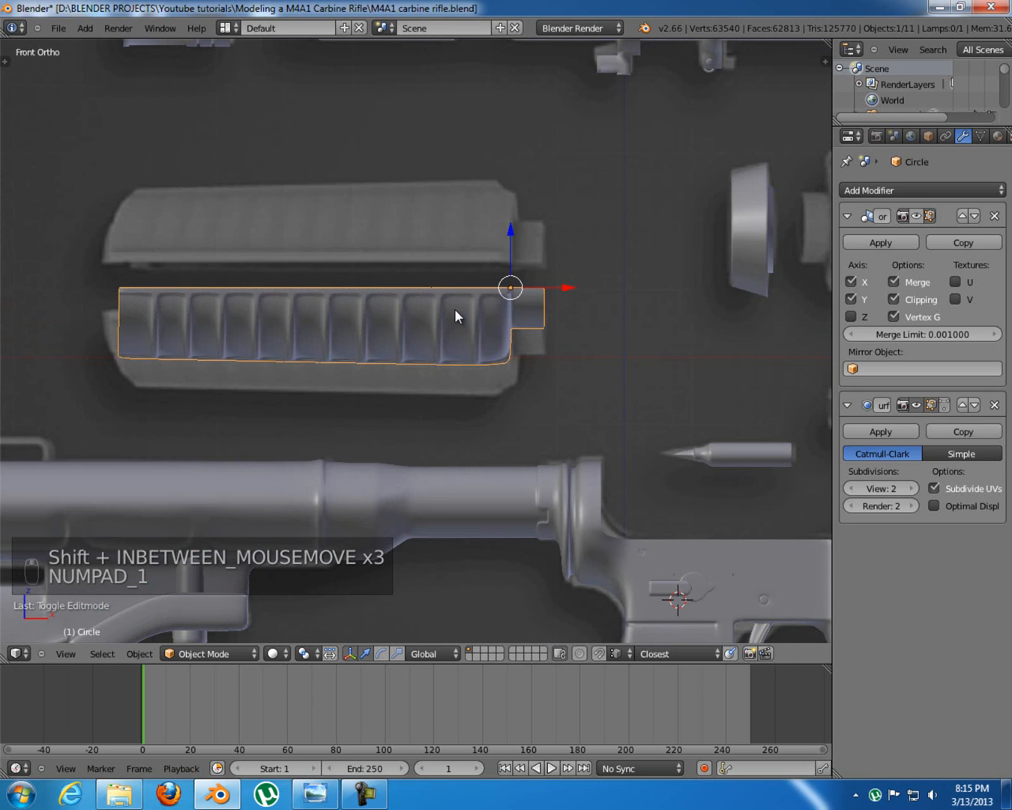
click(918, 215)
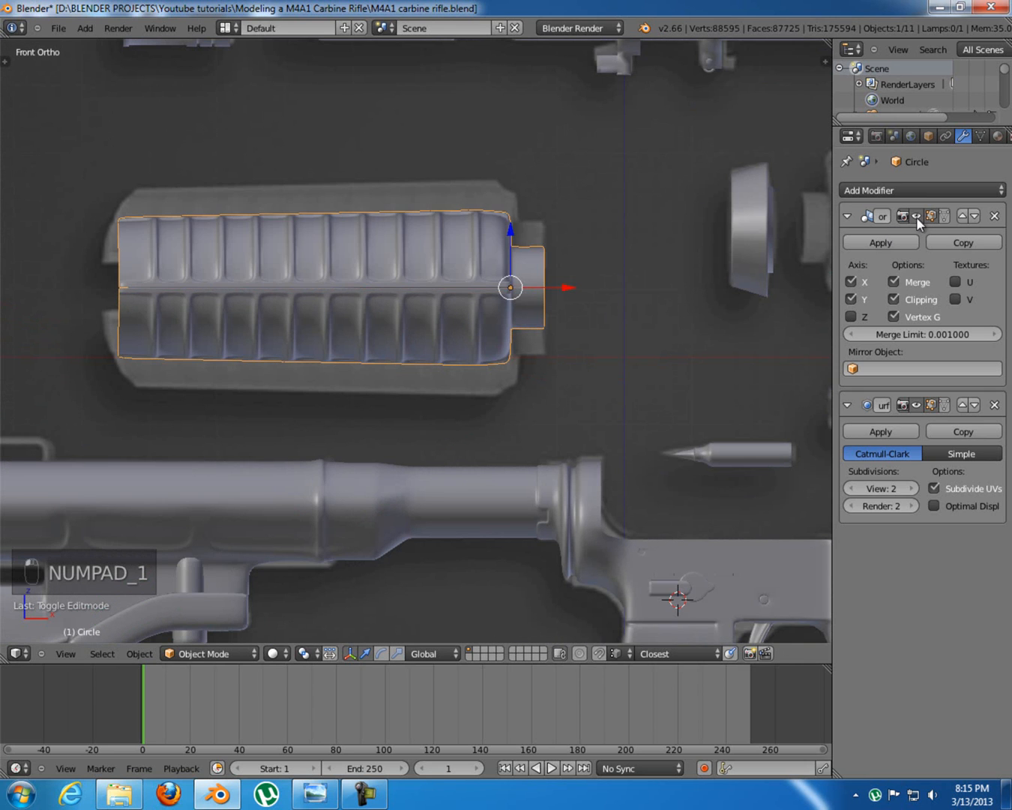
middle_drag(654, 311, 533, 330)
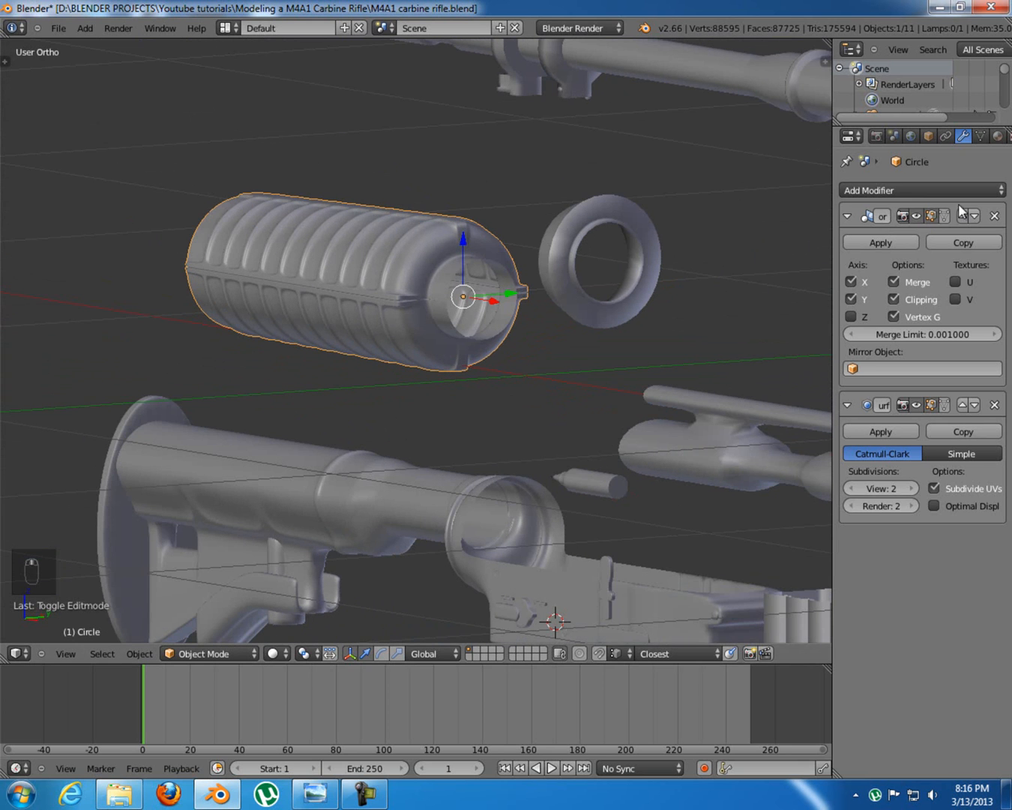
click(916, 405)
key(KP_1)
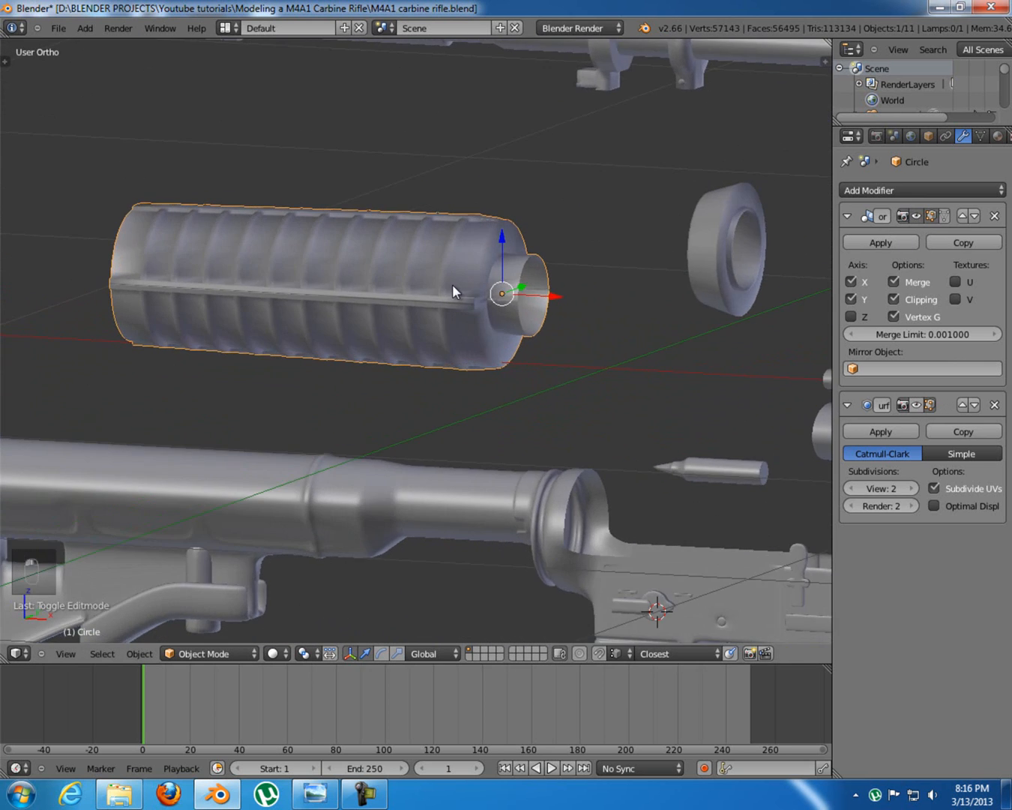
Examine the modelled parts against the whole reference image in front view, toggling wireframe display, and deselect everything
shift+middle_drag(606, 379, 355, 381)
scroll(554, 385, down, 4)
key(z)
mouse_move(570, 424)
shift+middle_down()
mouse_move(560, 399)
mouse_move(520, 396)
mouse_move(439, 437)
shift+middle_up()
key(z)
scroll(569, 395, up, 3)
scroll(478, 465, down, 5)
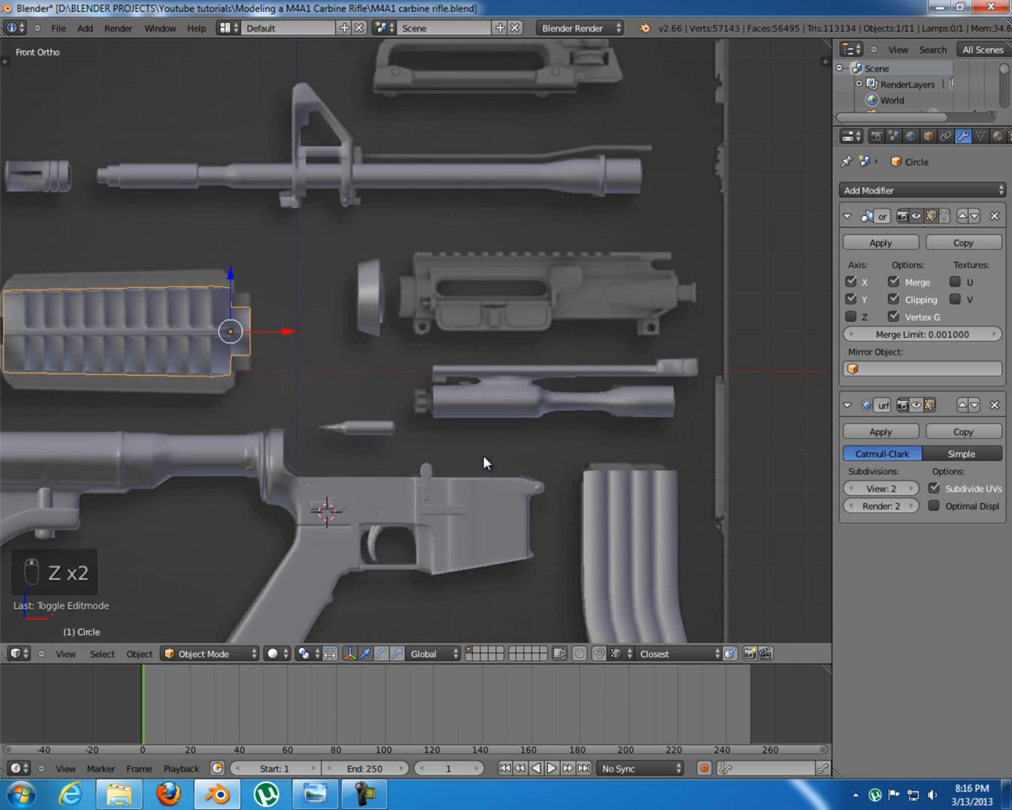
scroll(442, 323, up, 1)
key(a)
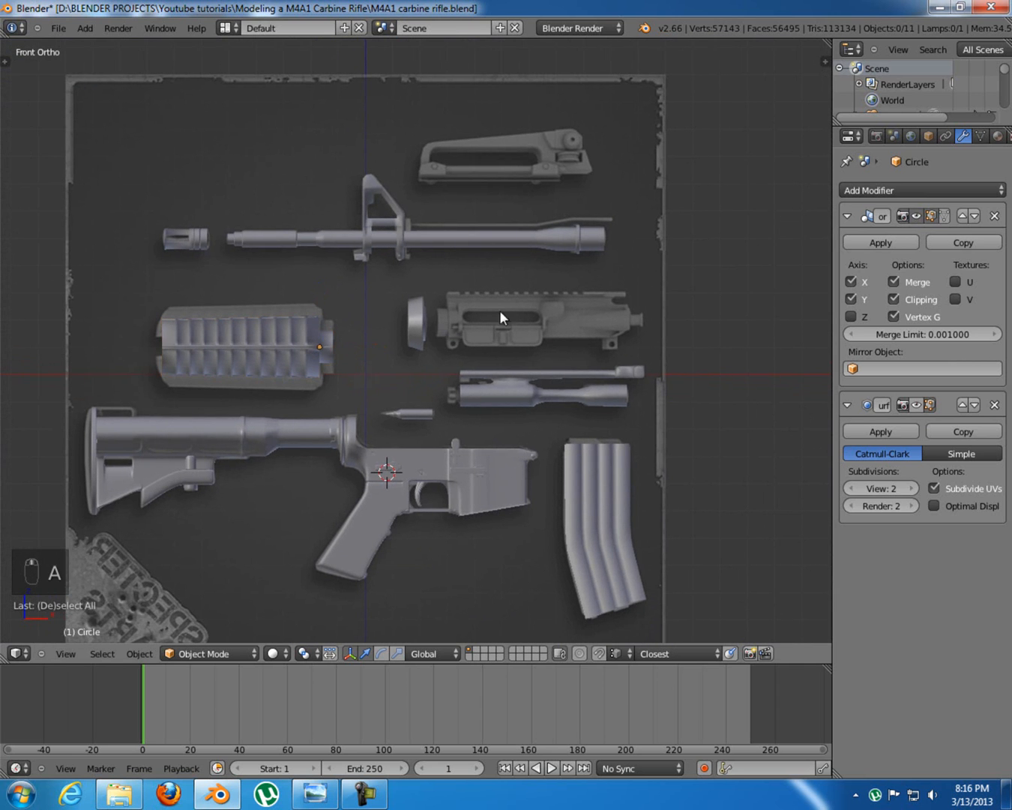
shift+middle_drag(269, 485, 251, 433)
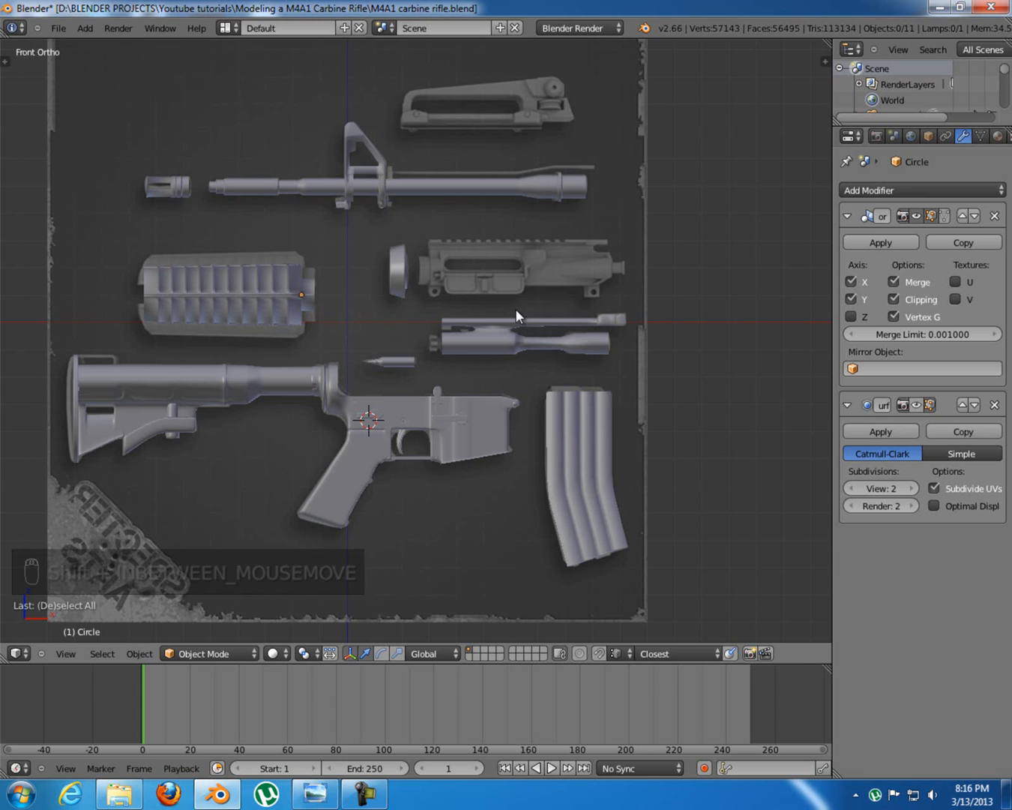
shift+middle_drag(509, 343, 511, 309)
scroll(512, 313, up, 1)
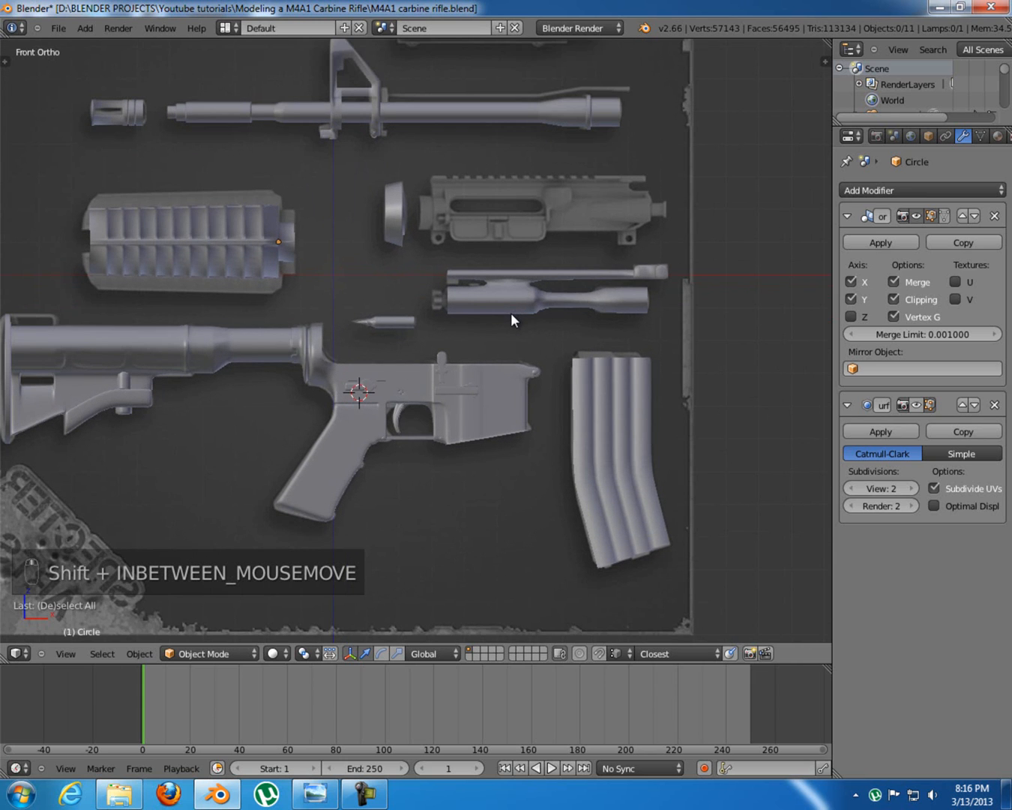